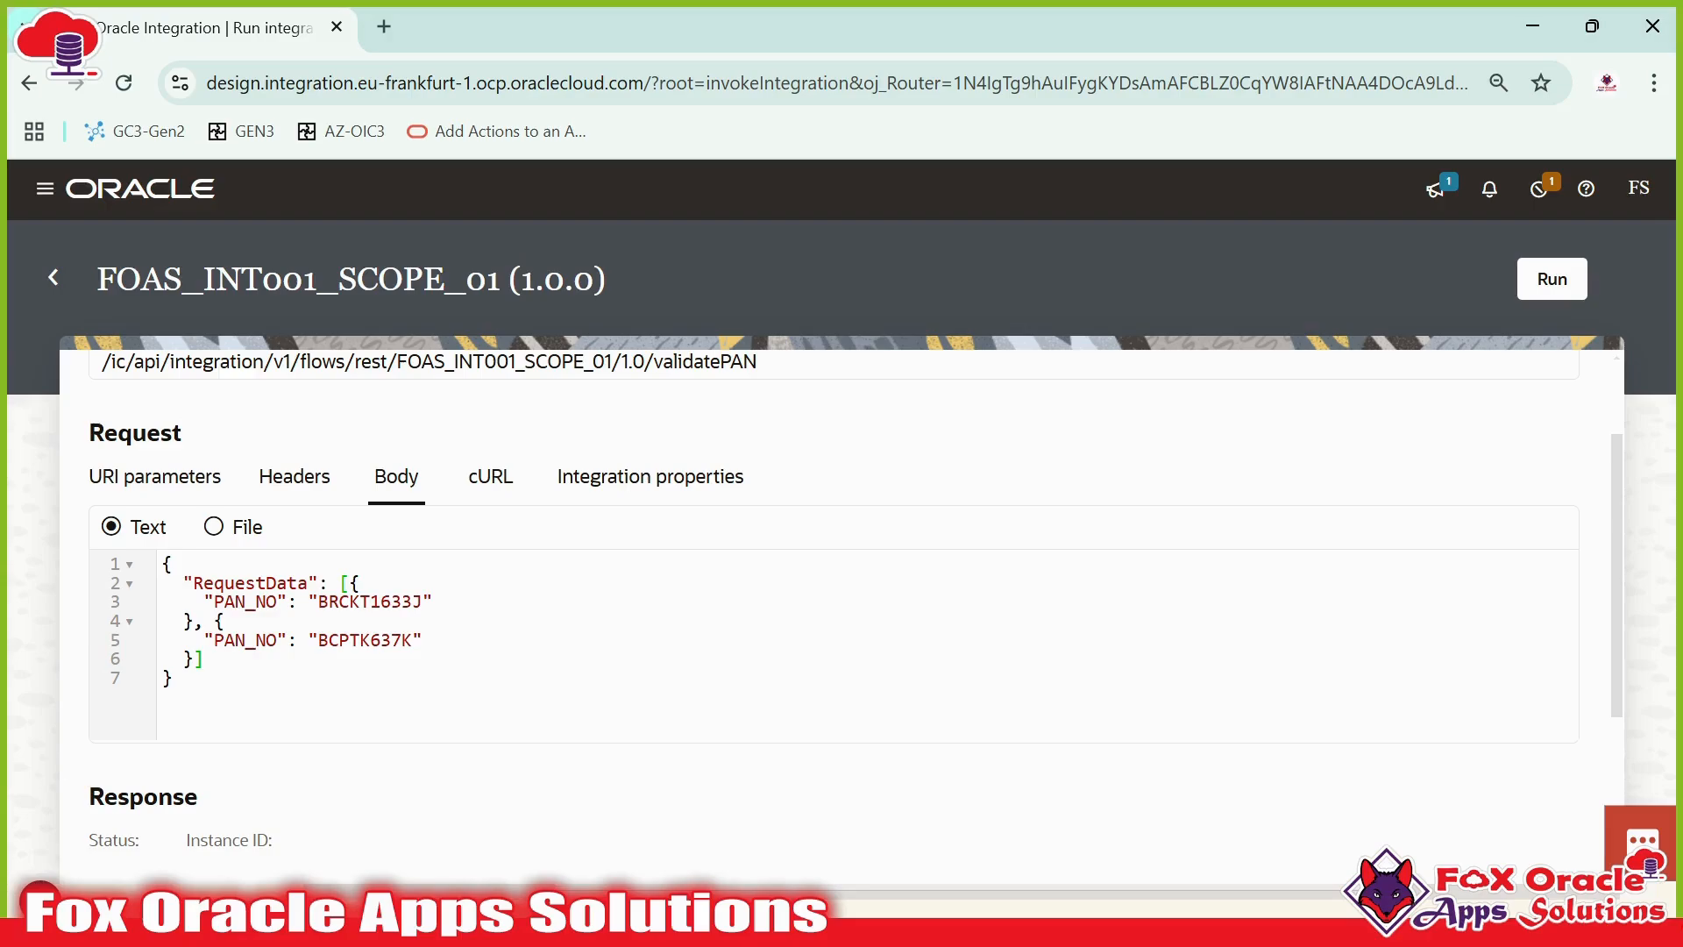
key(ctrl+a)
key(Right)
double_click(370, 602)
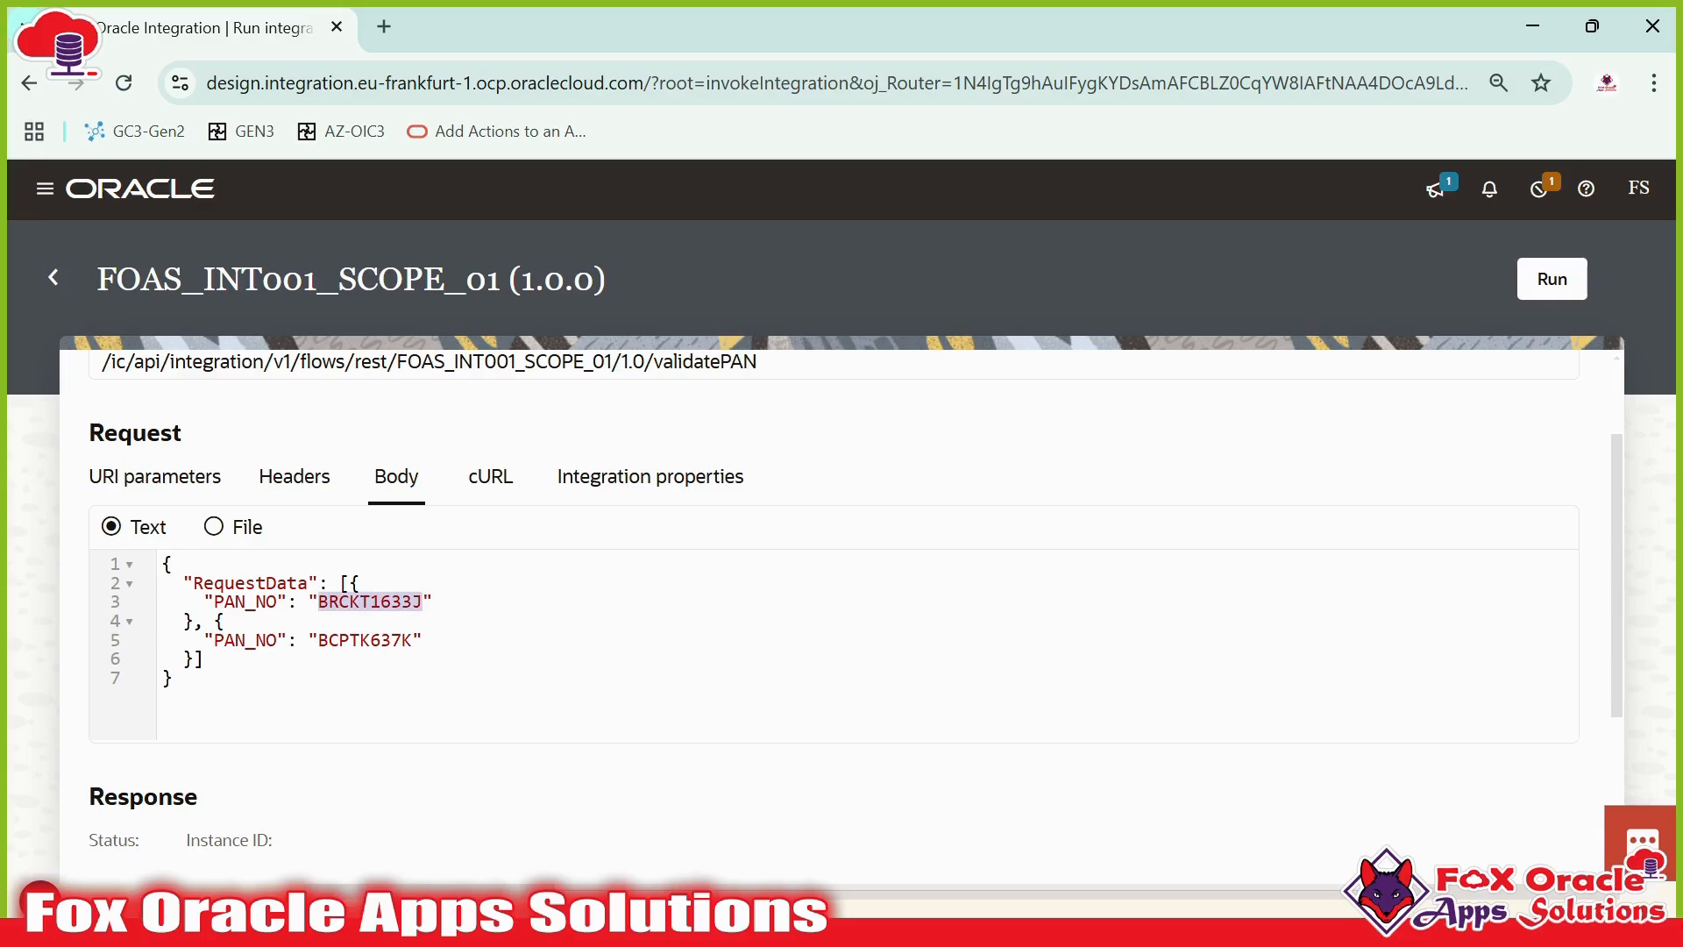
double_click(365, 641)
click(370, 602)
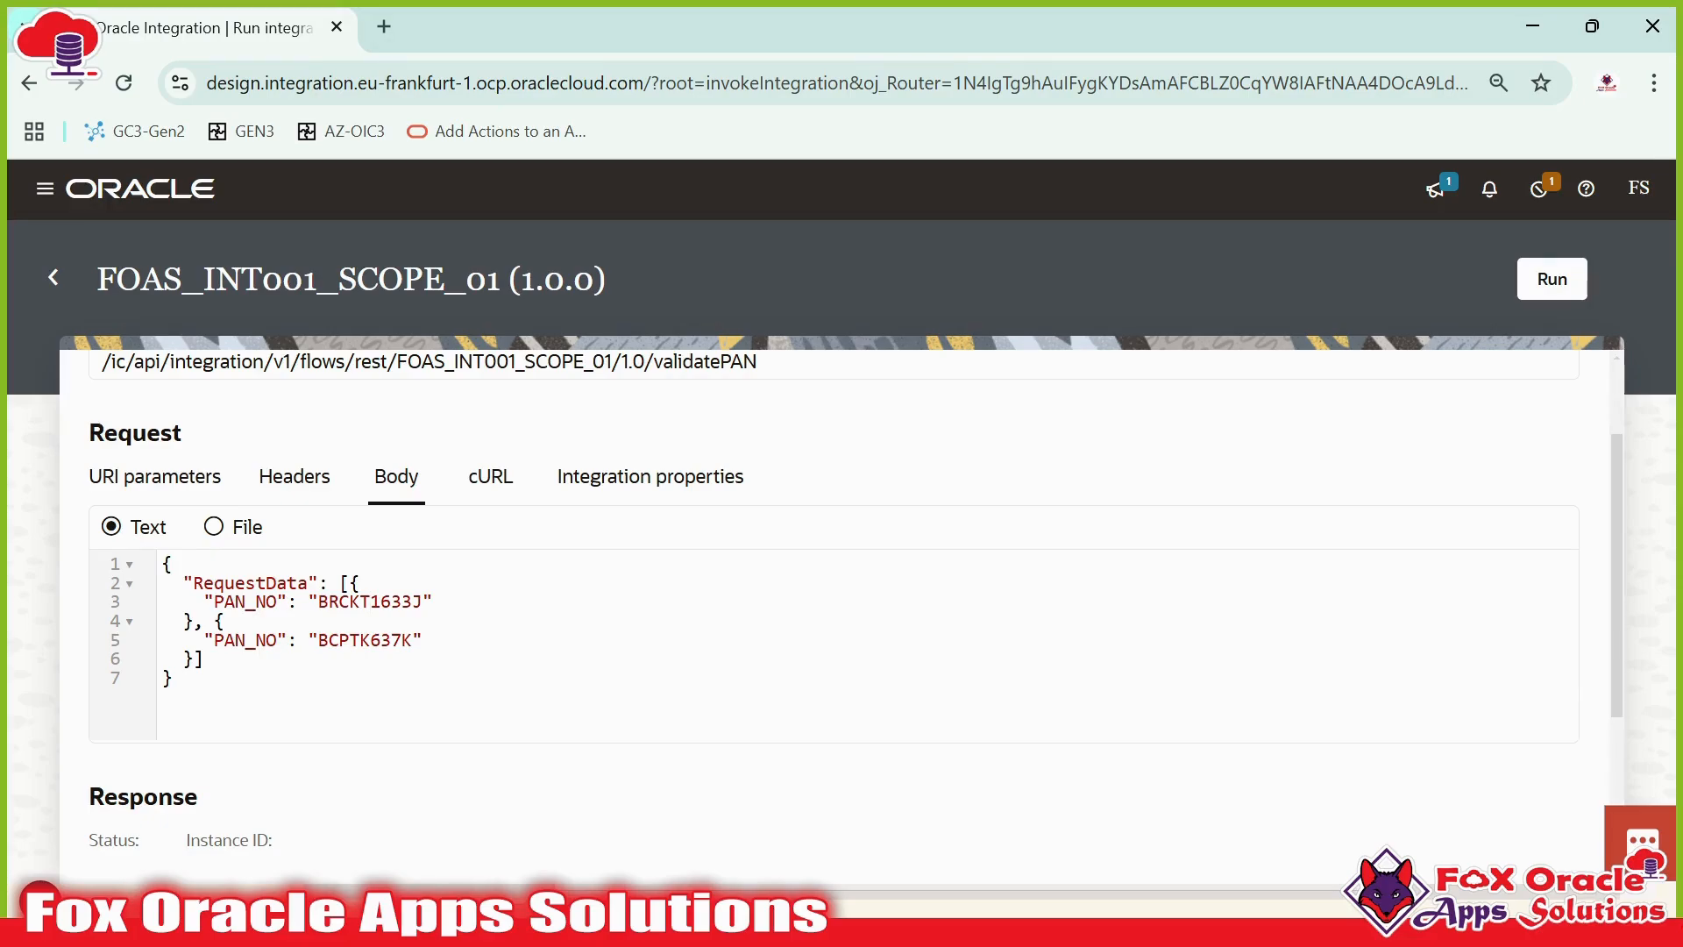
scroll(436, 649, down, 2)
key(Right)
key(Right)
key(Down)
key(Down)
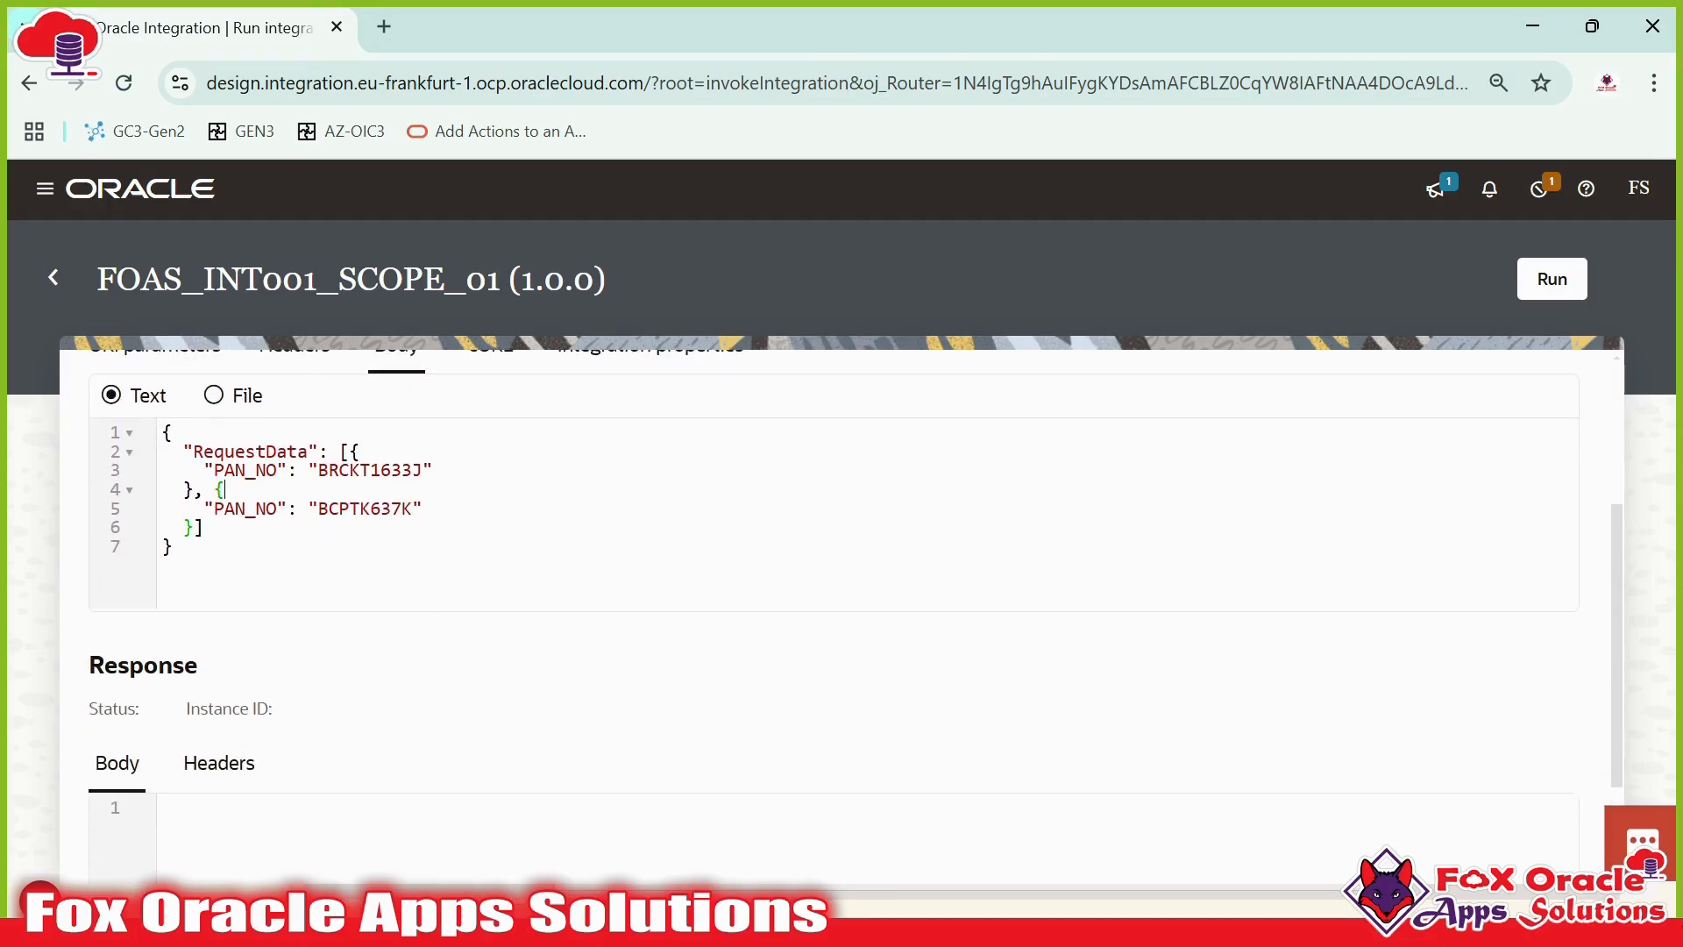
text(1)
key(End)
- Run the integration and review the response body and activity stream
scroll(1510, 304, up, 4)
click(1530, 287)
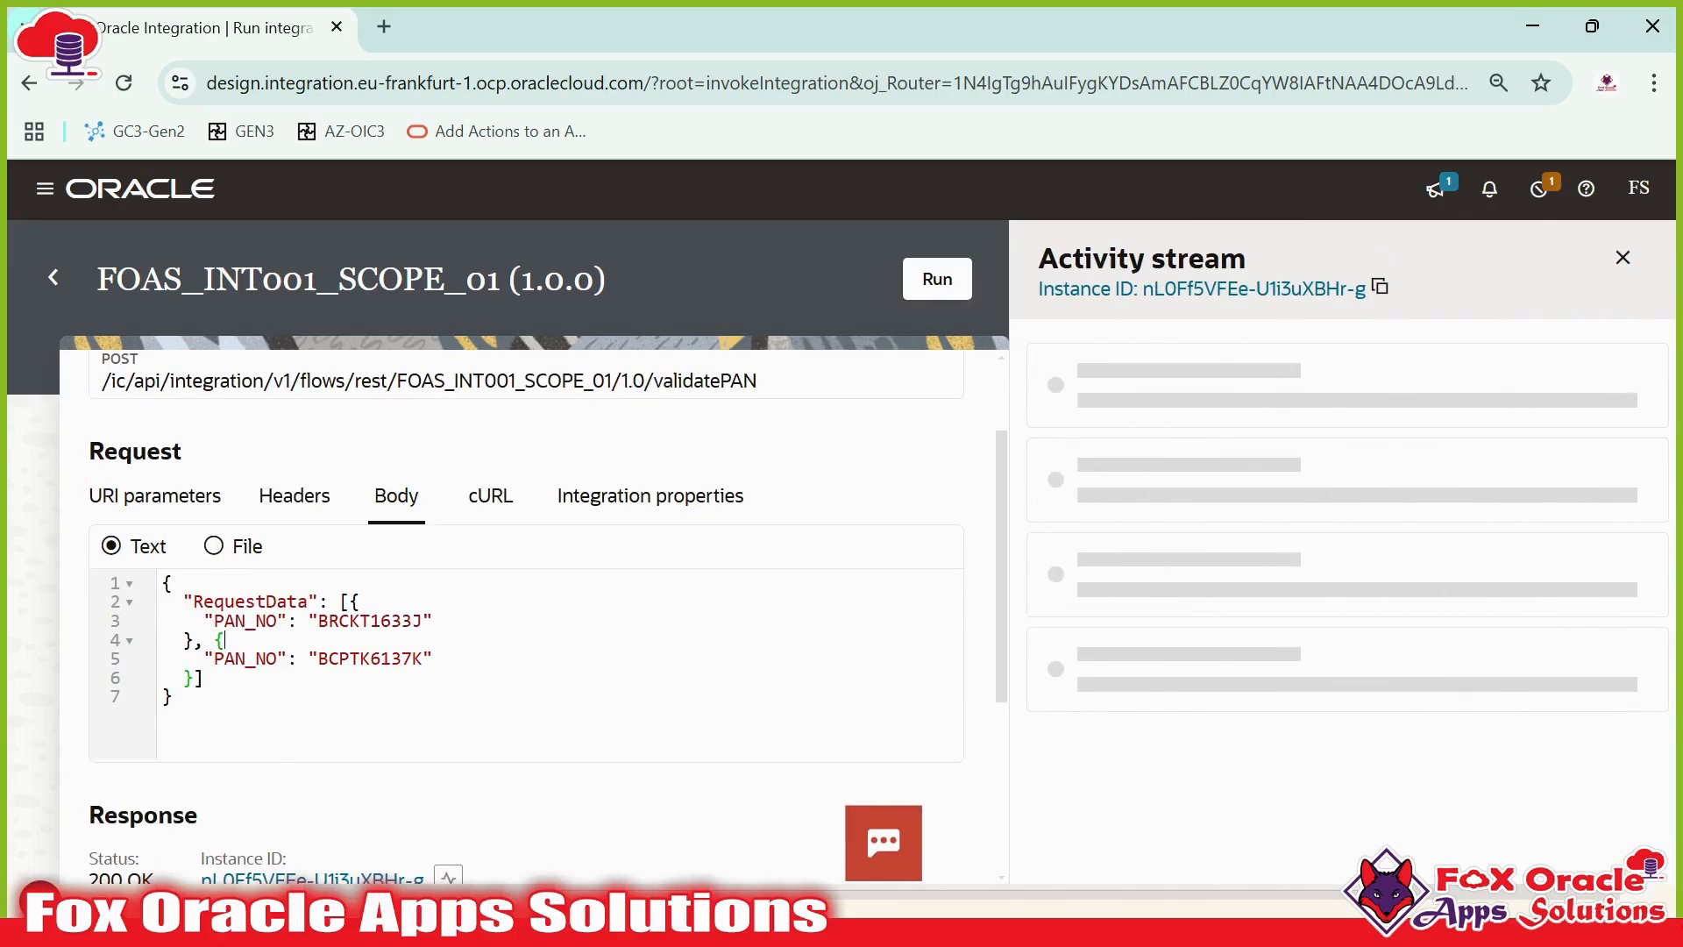
scroll(778, 469, down, 3)
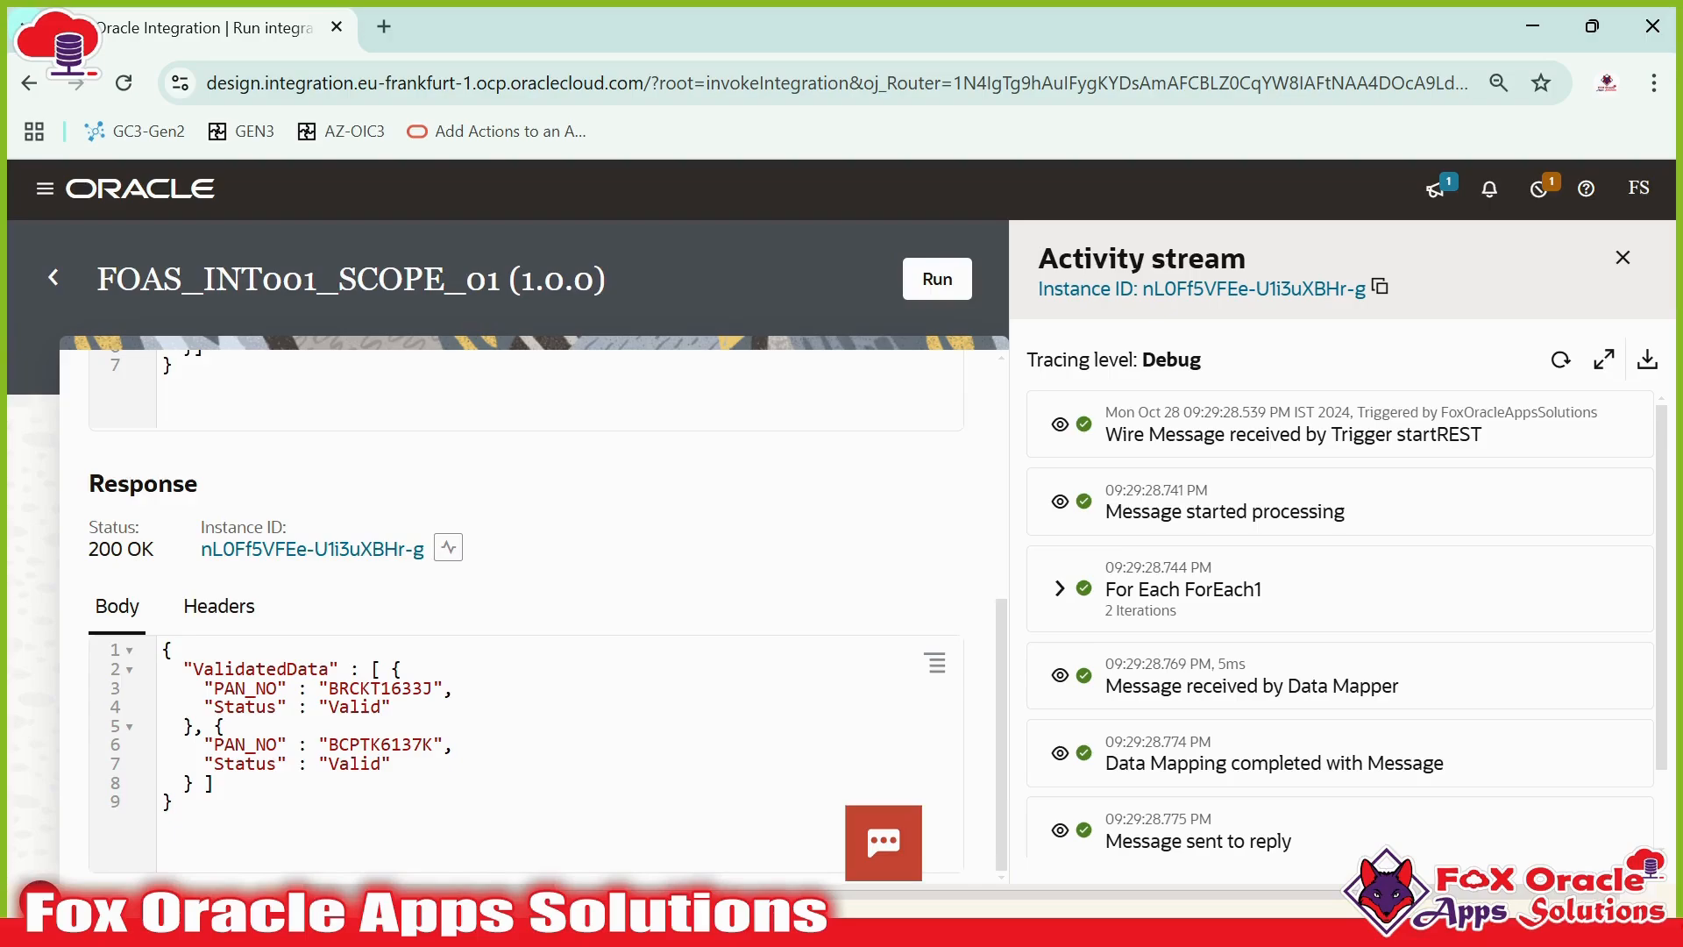
scroll(526, 614, up, 5)
scroll(526, 614, down, 1)
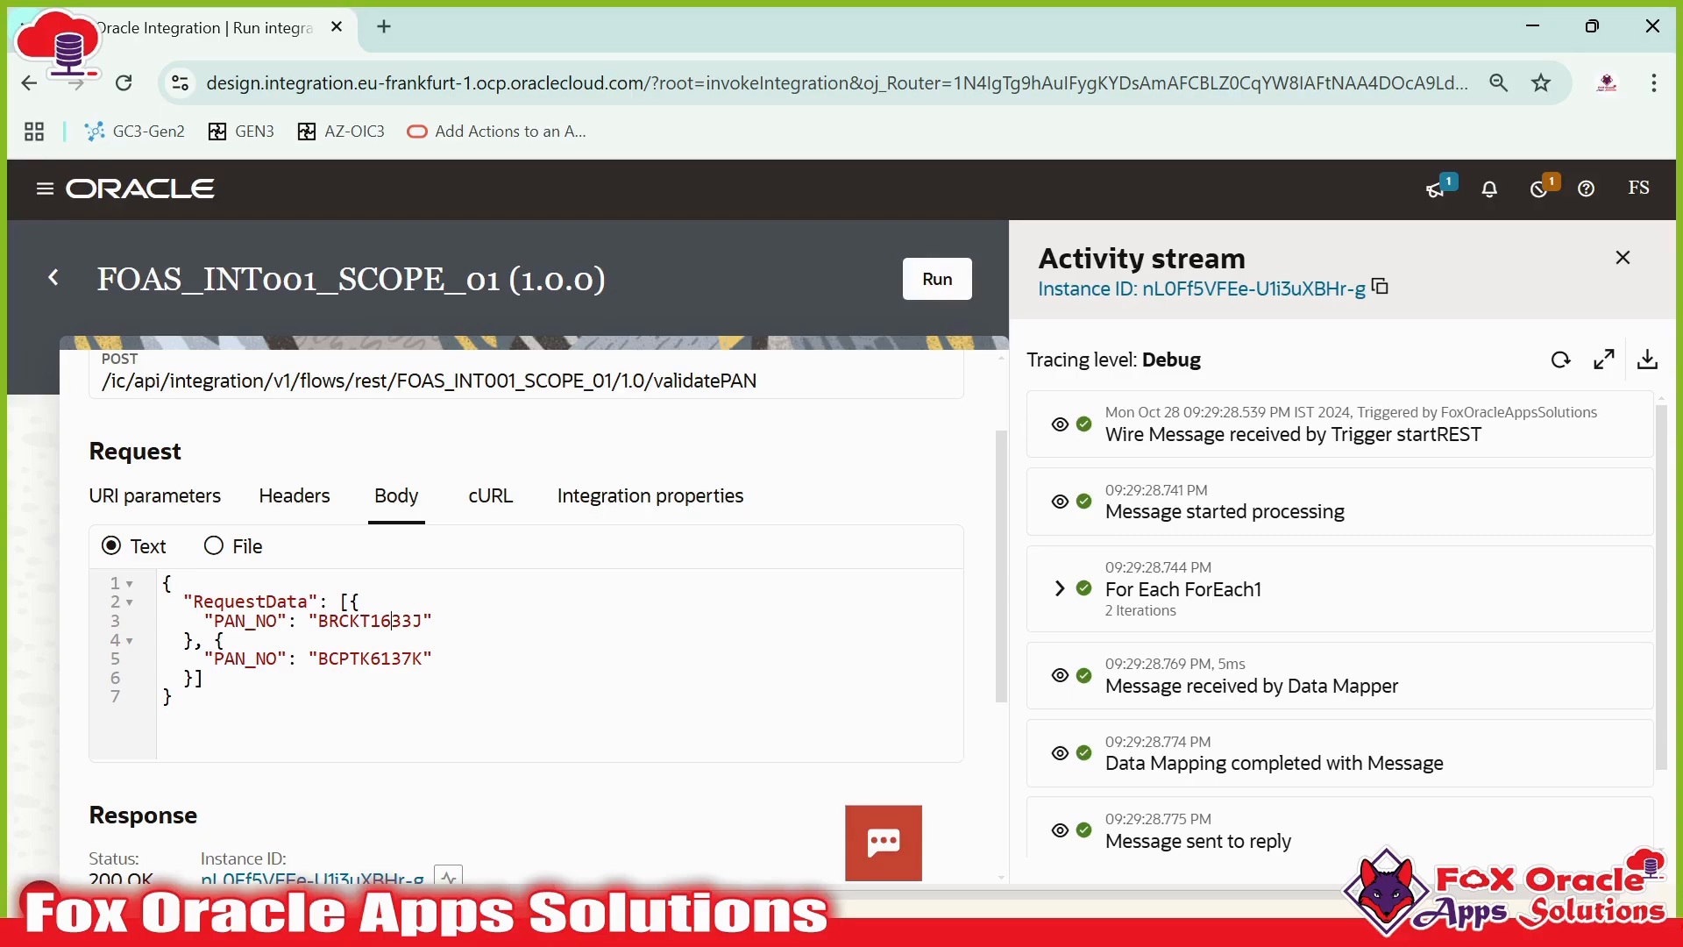
drag(318, 620, 423, 620)
click(360, 657)
key(BackSpace)
double_click(382, 658)
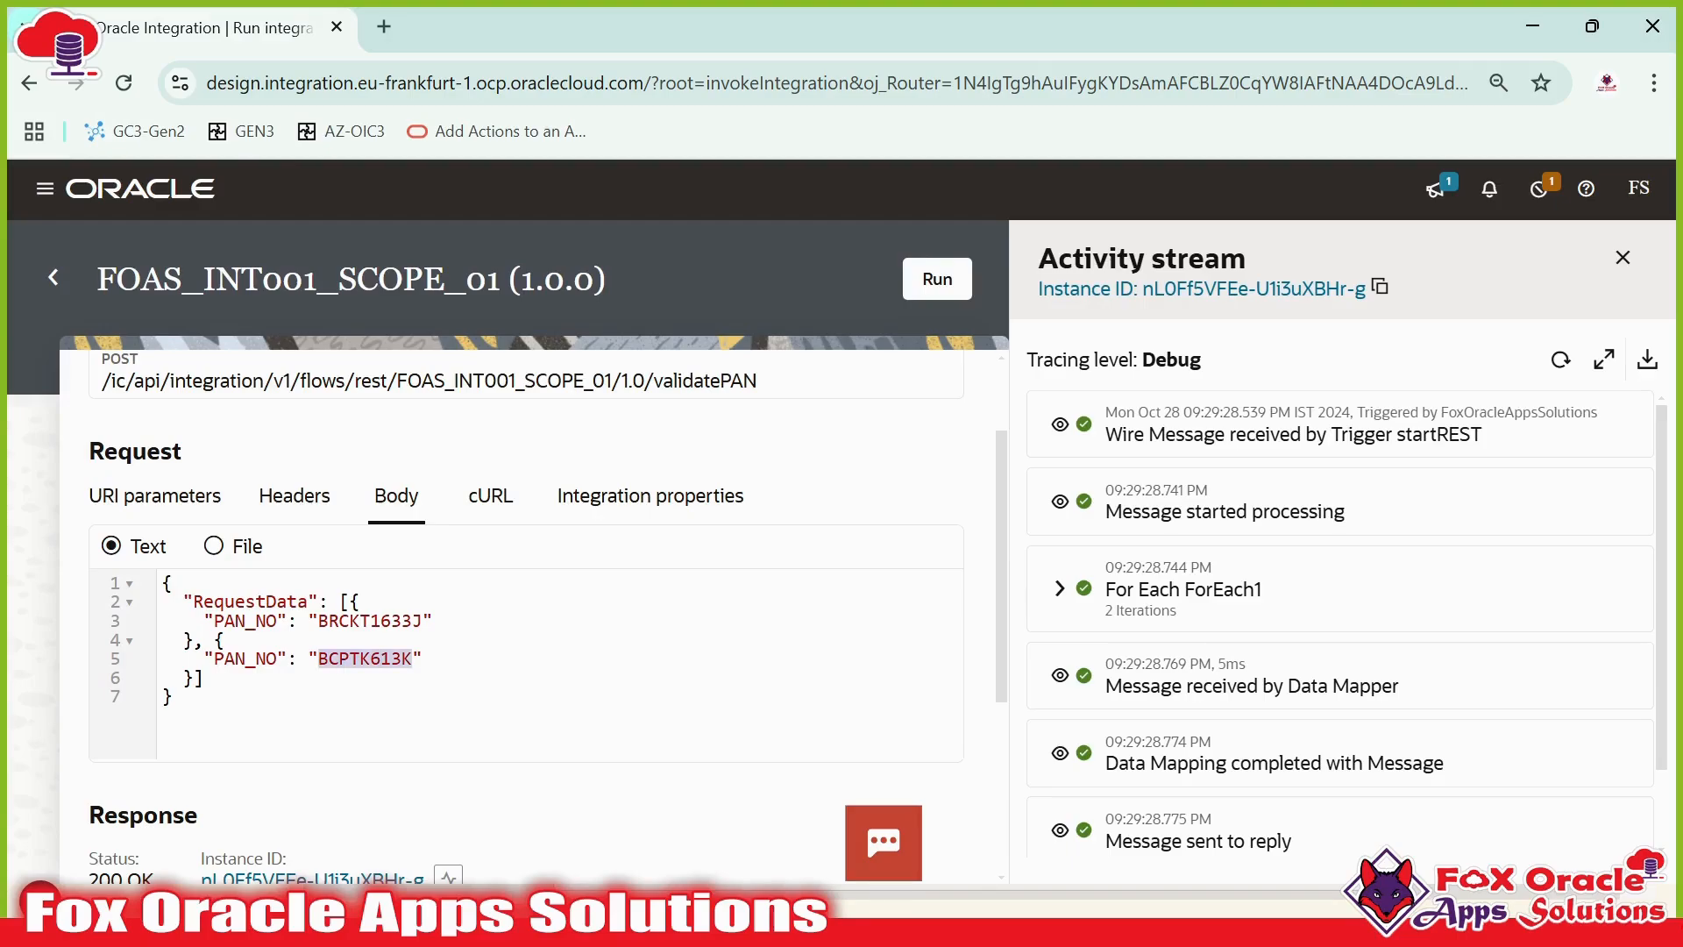
click(350, 658)
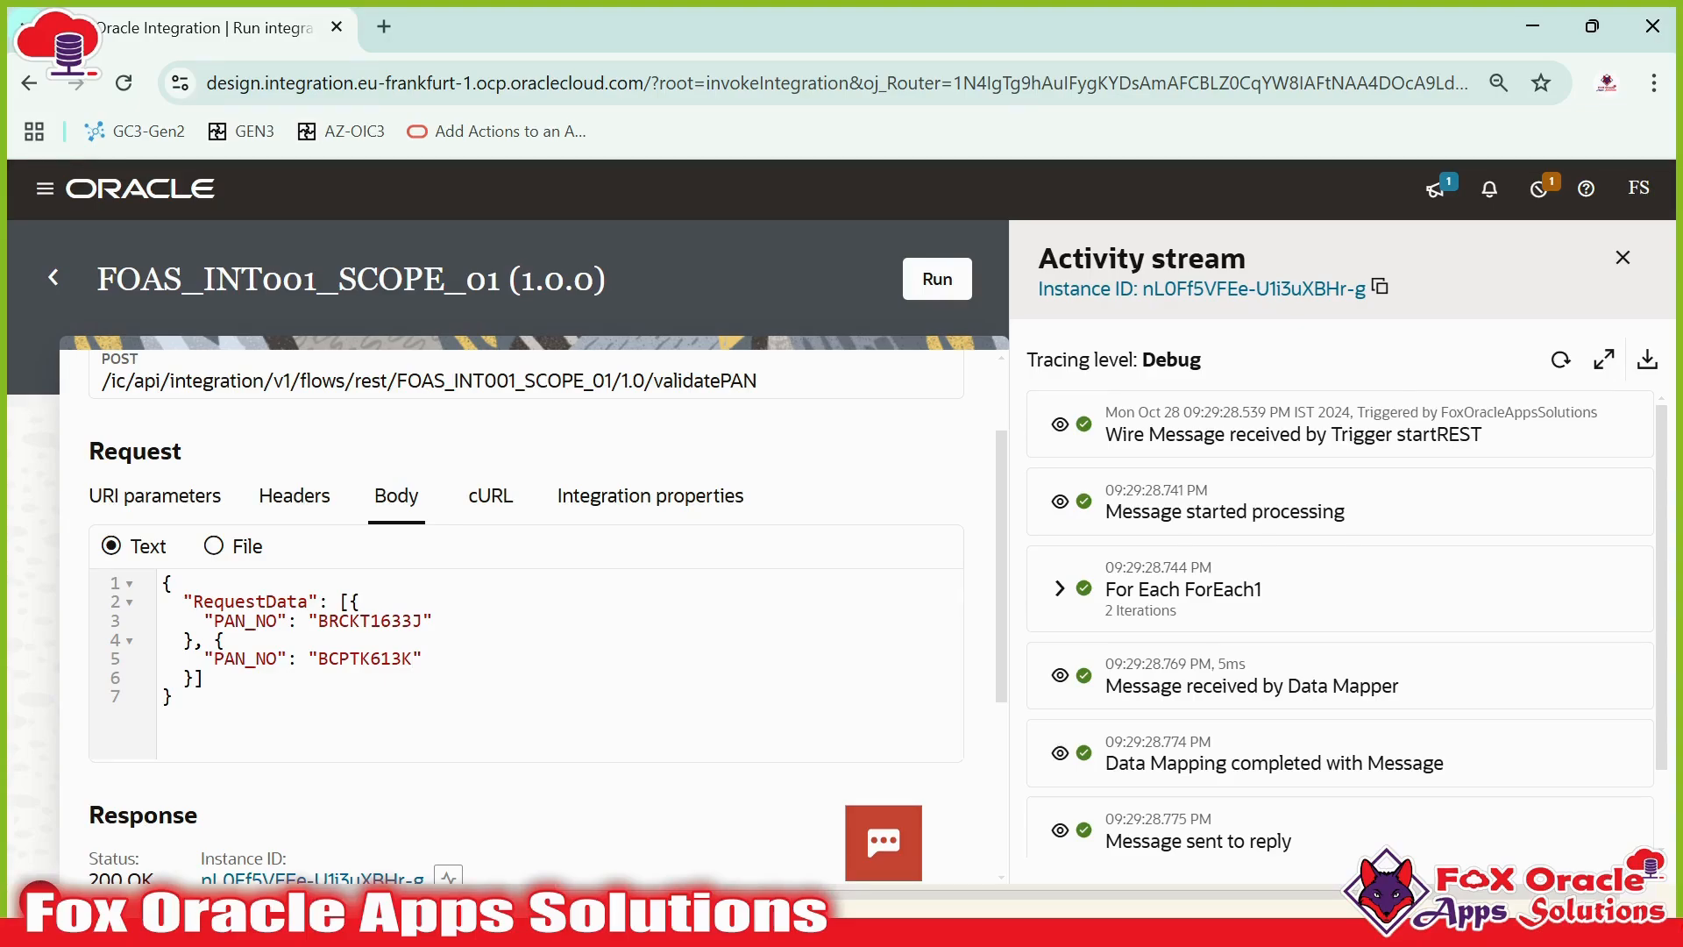
scroll(883, 345, down, 4)
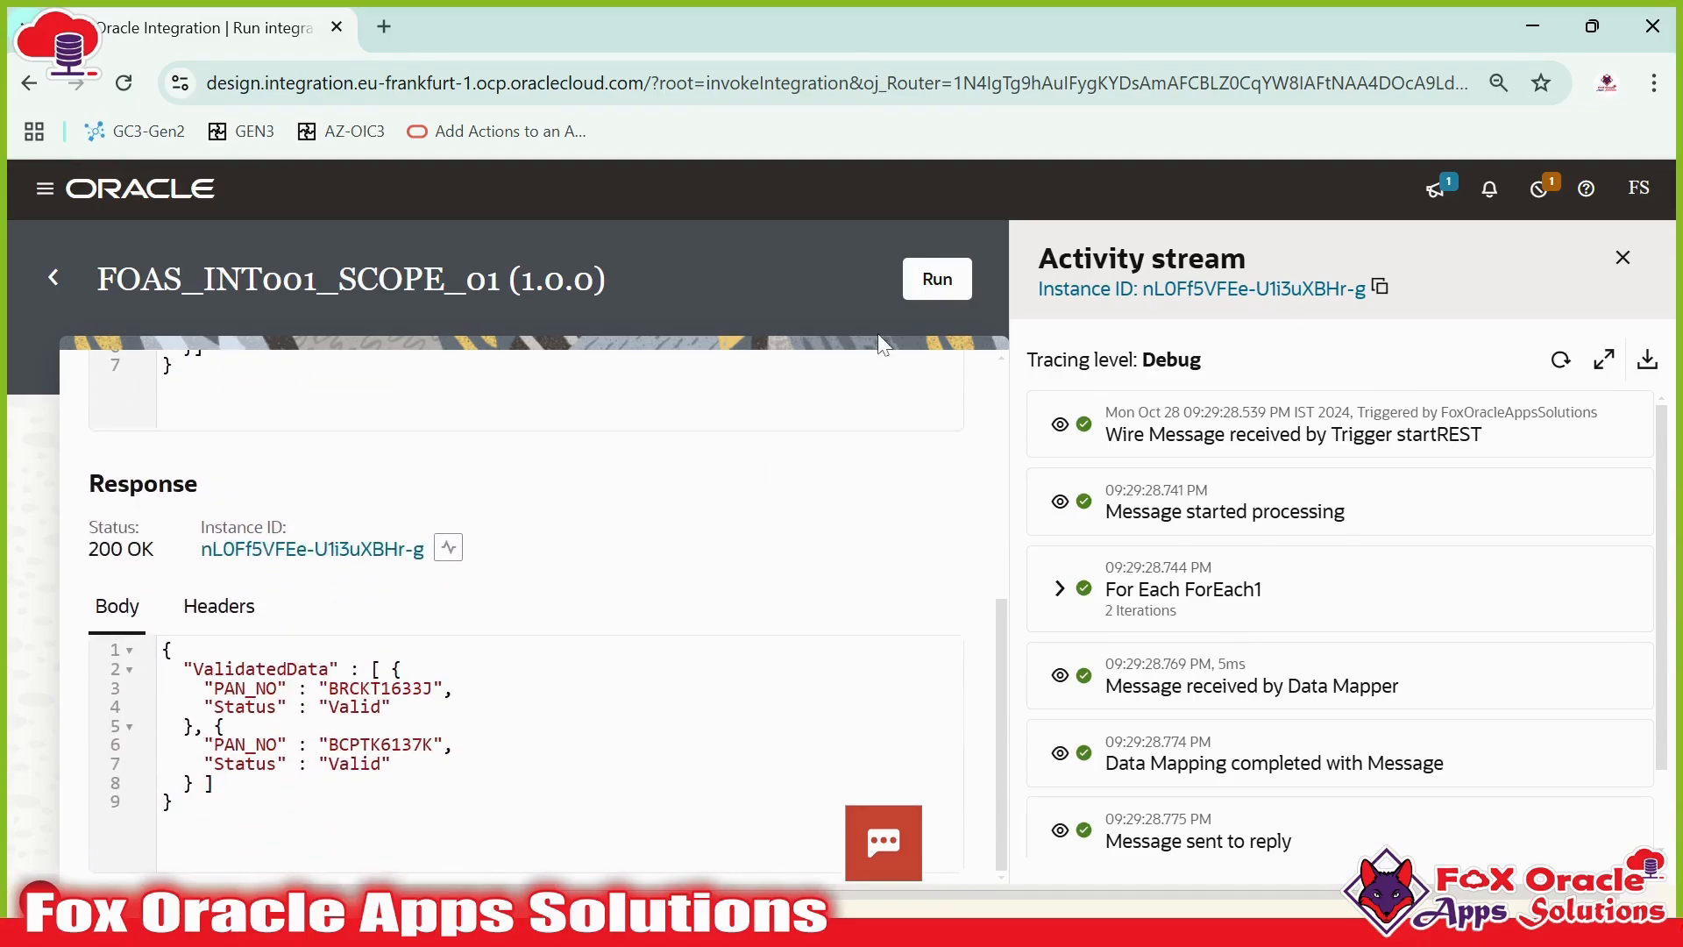
click(952, 289)
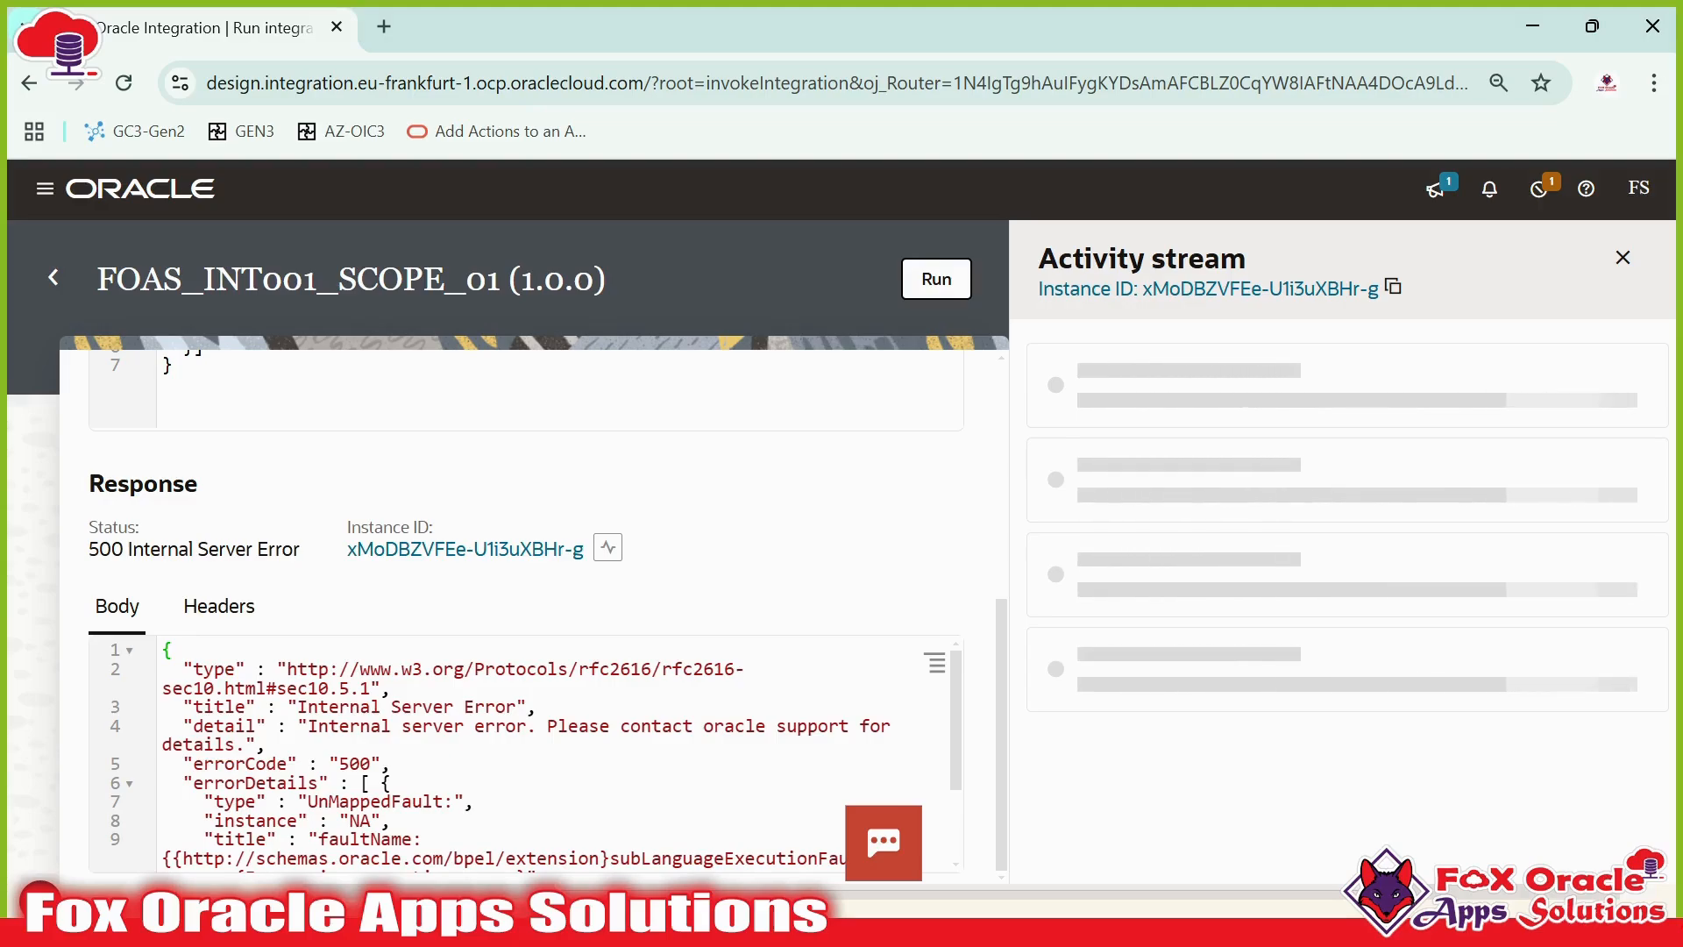
- Scroll through the error response body and refresh the activity stream
scroll(623, 684, up, 5)
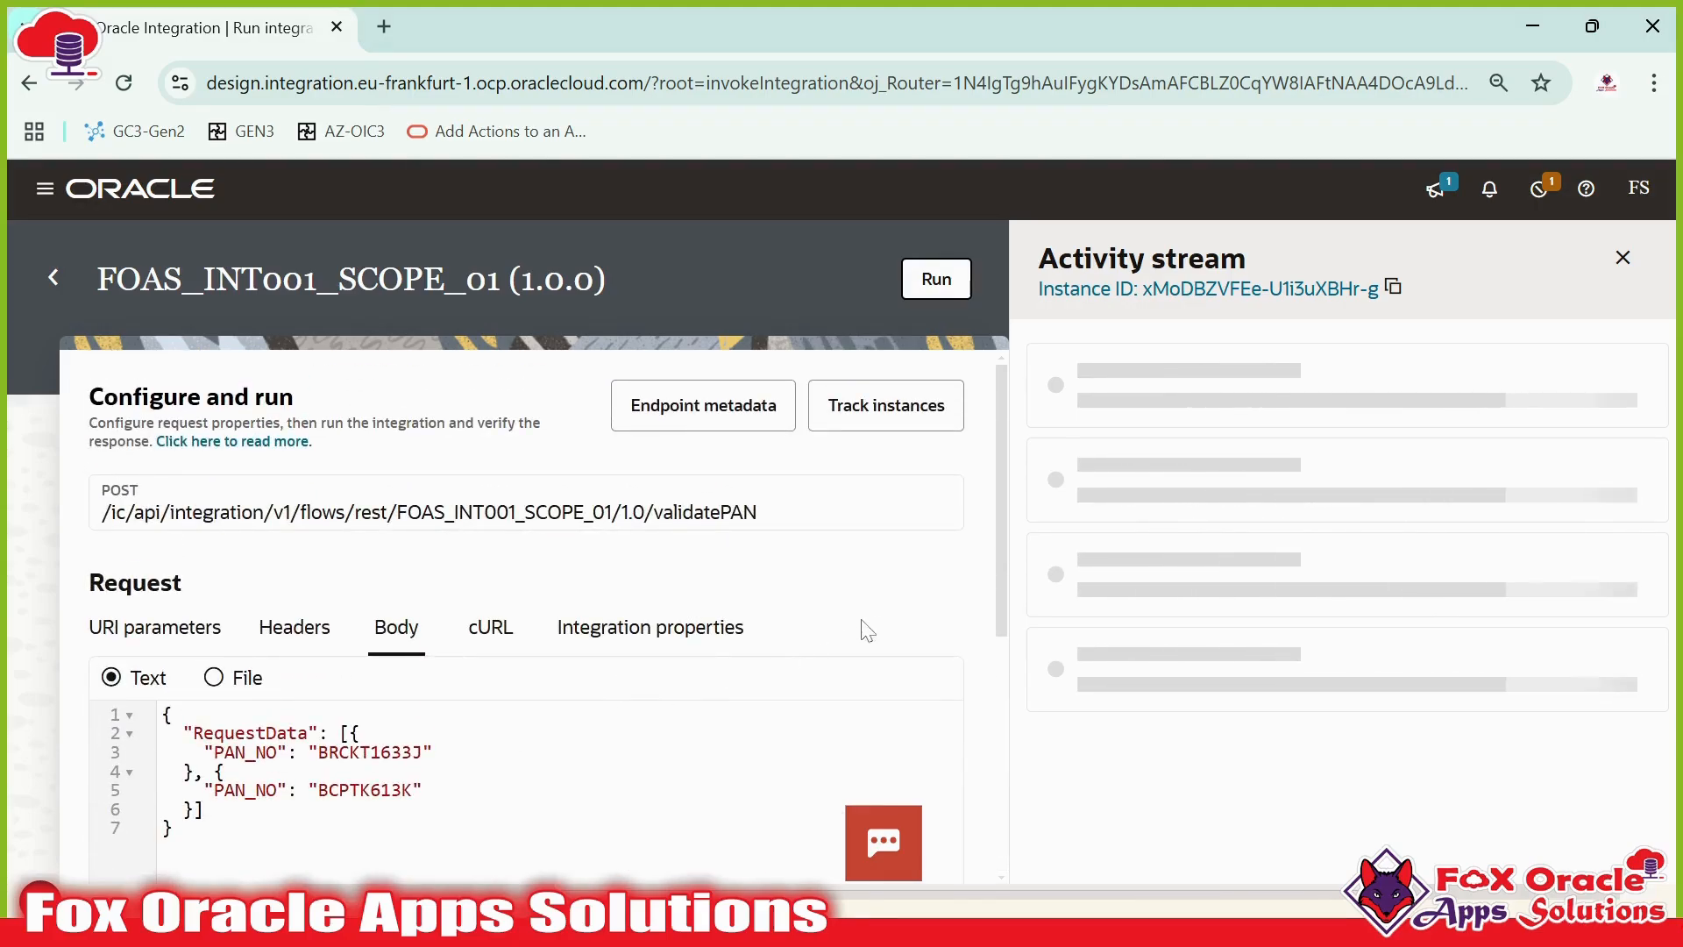
scroll(865, 630, down, 5)
scroll(561, 772, down, 3)
scroll(561, 771, up, 7)
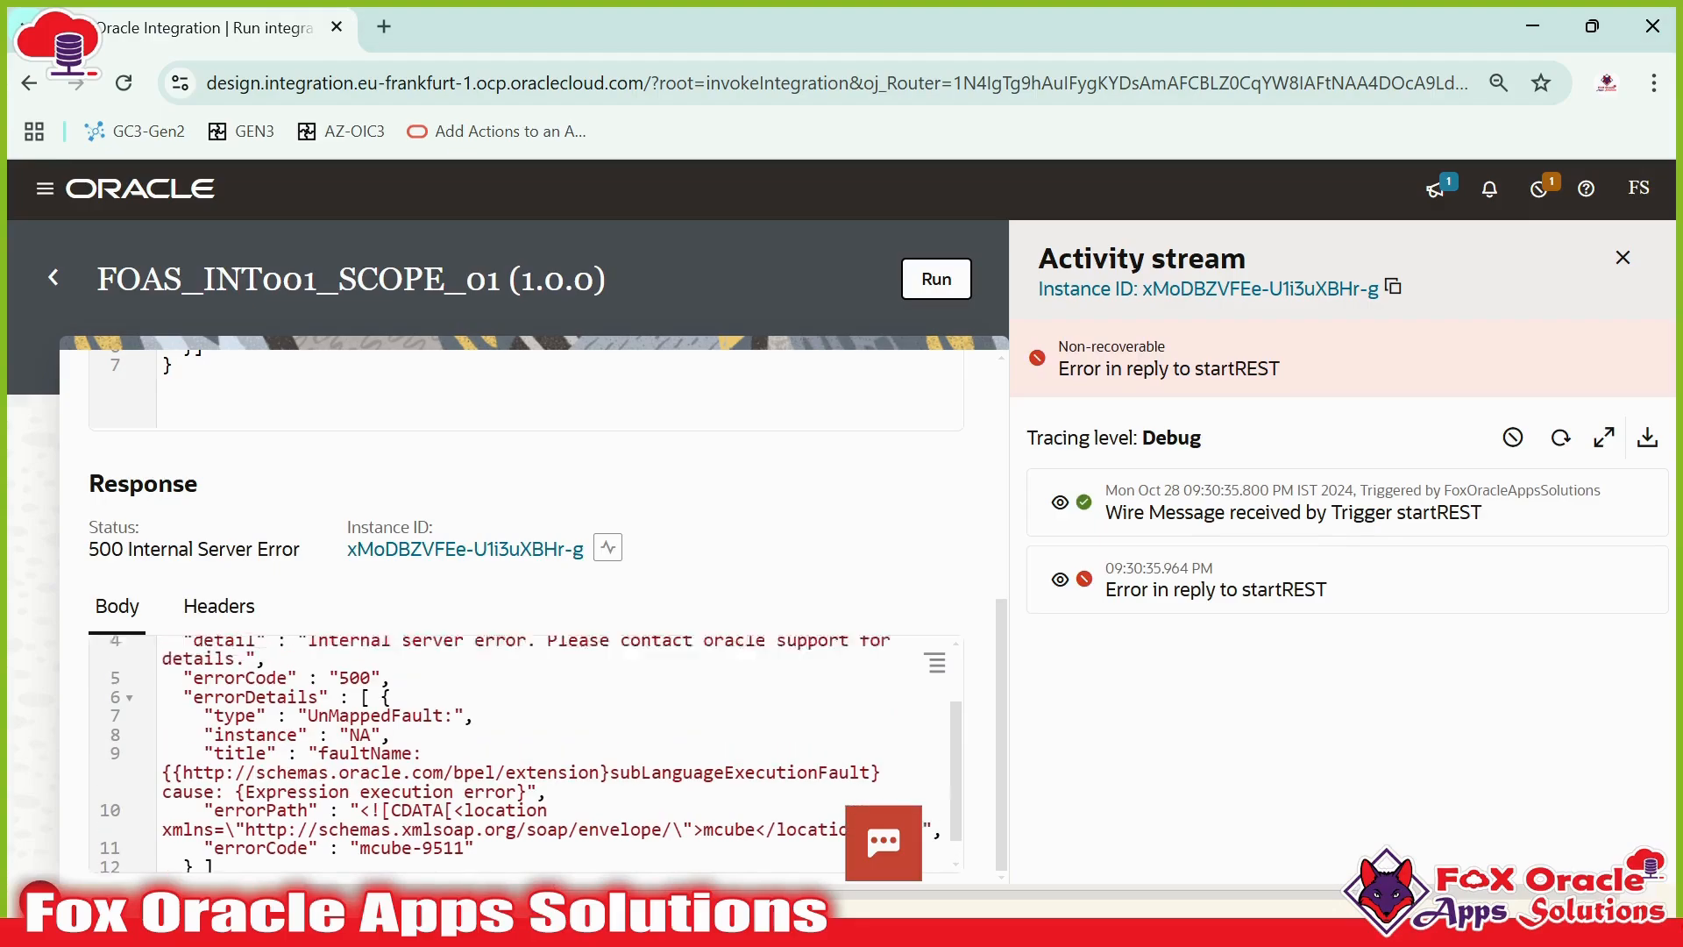
scroll(781, 622, down, 8)
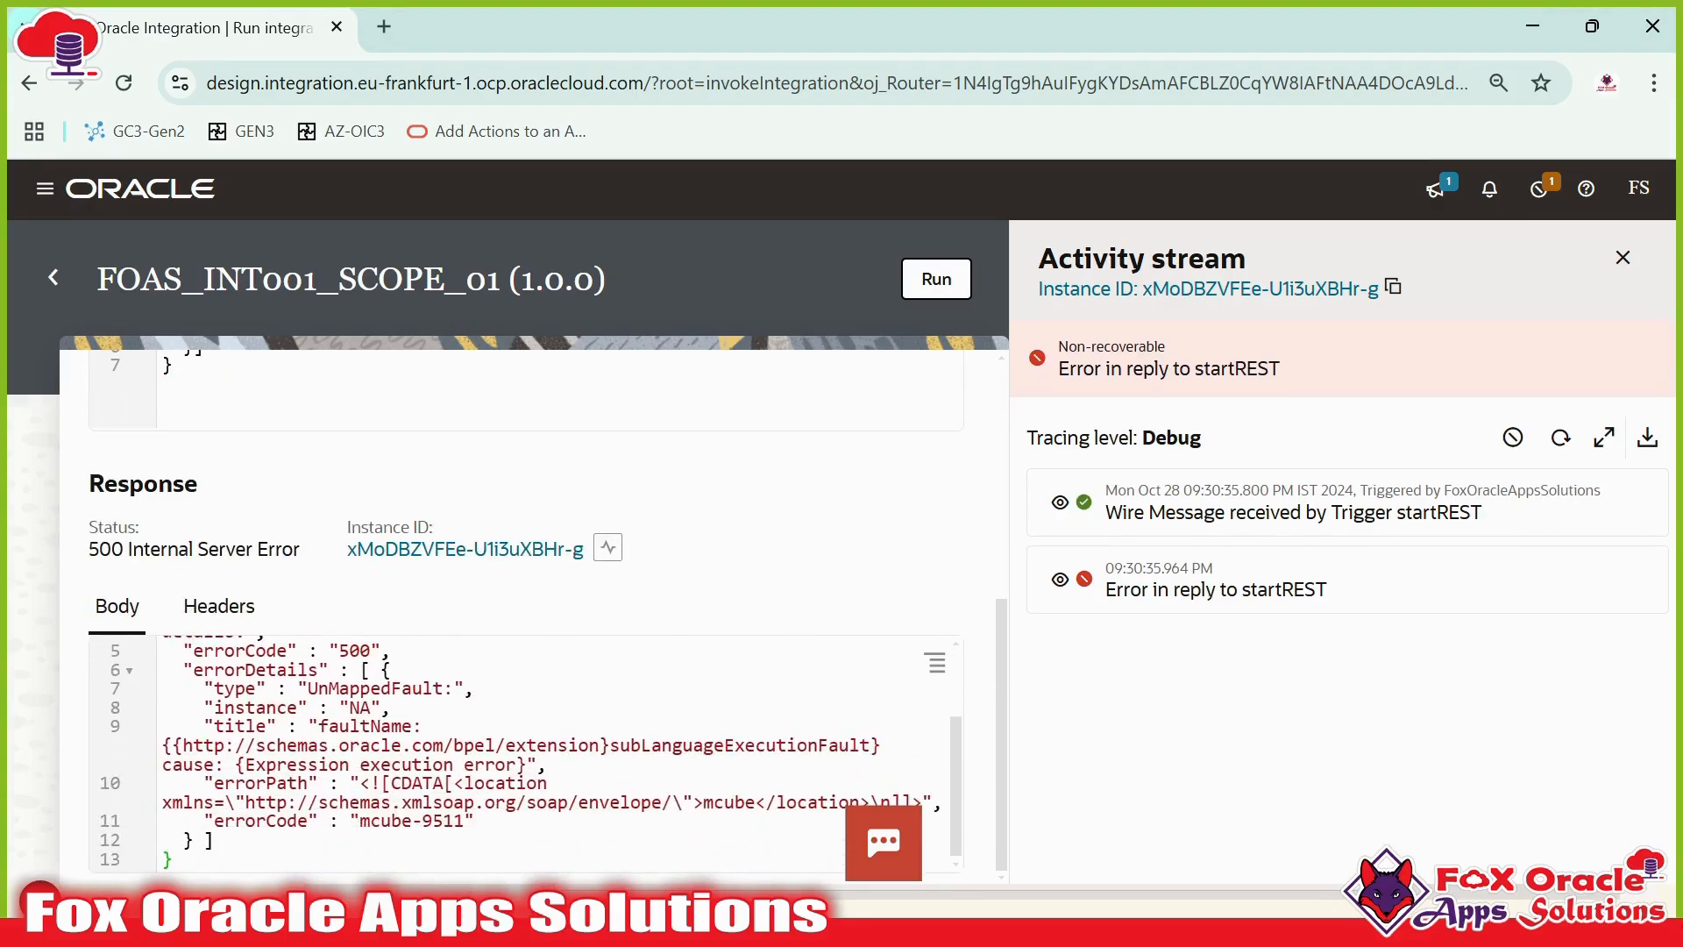
click(1560, 437)
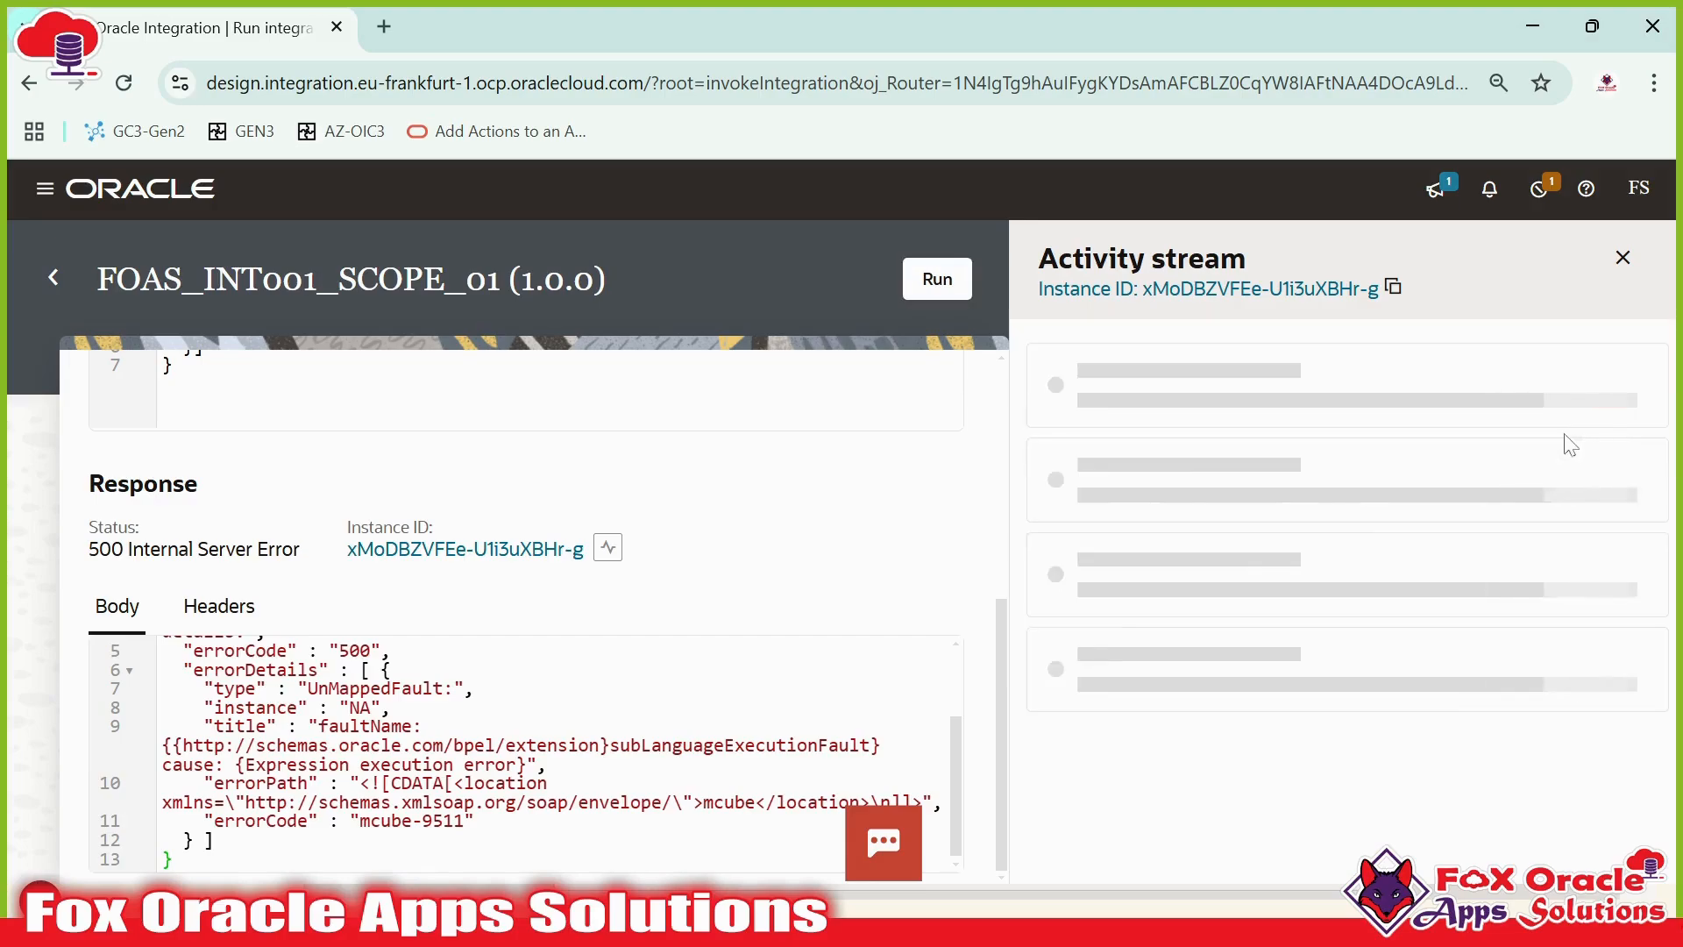
scroll(561, 745, up, 7)
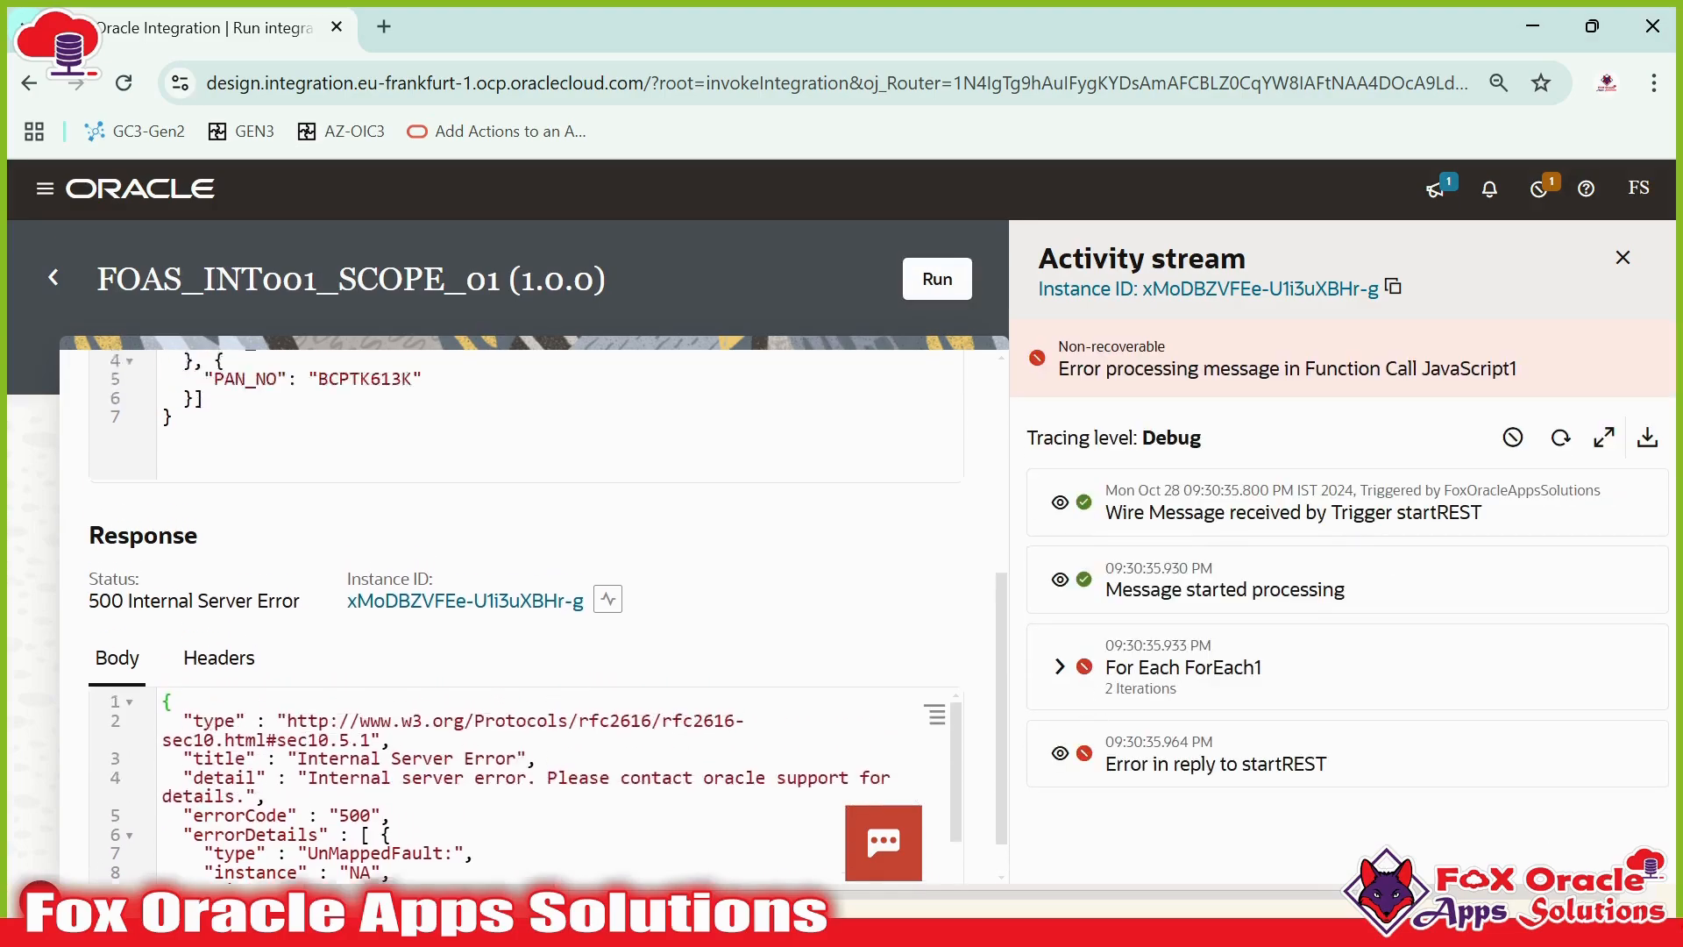
scroll(561, 746, down, 7)
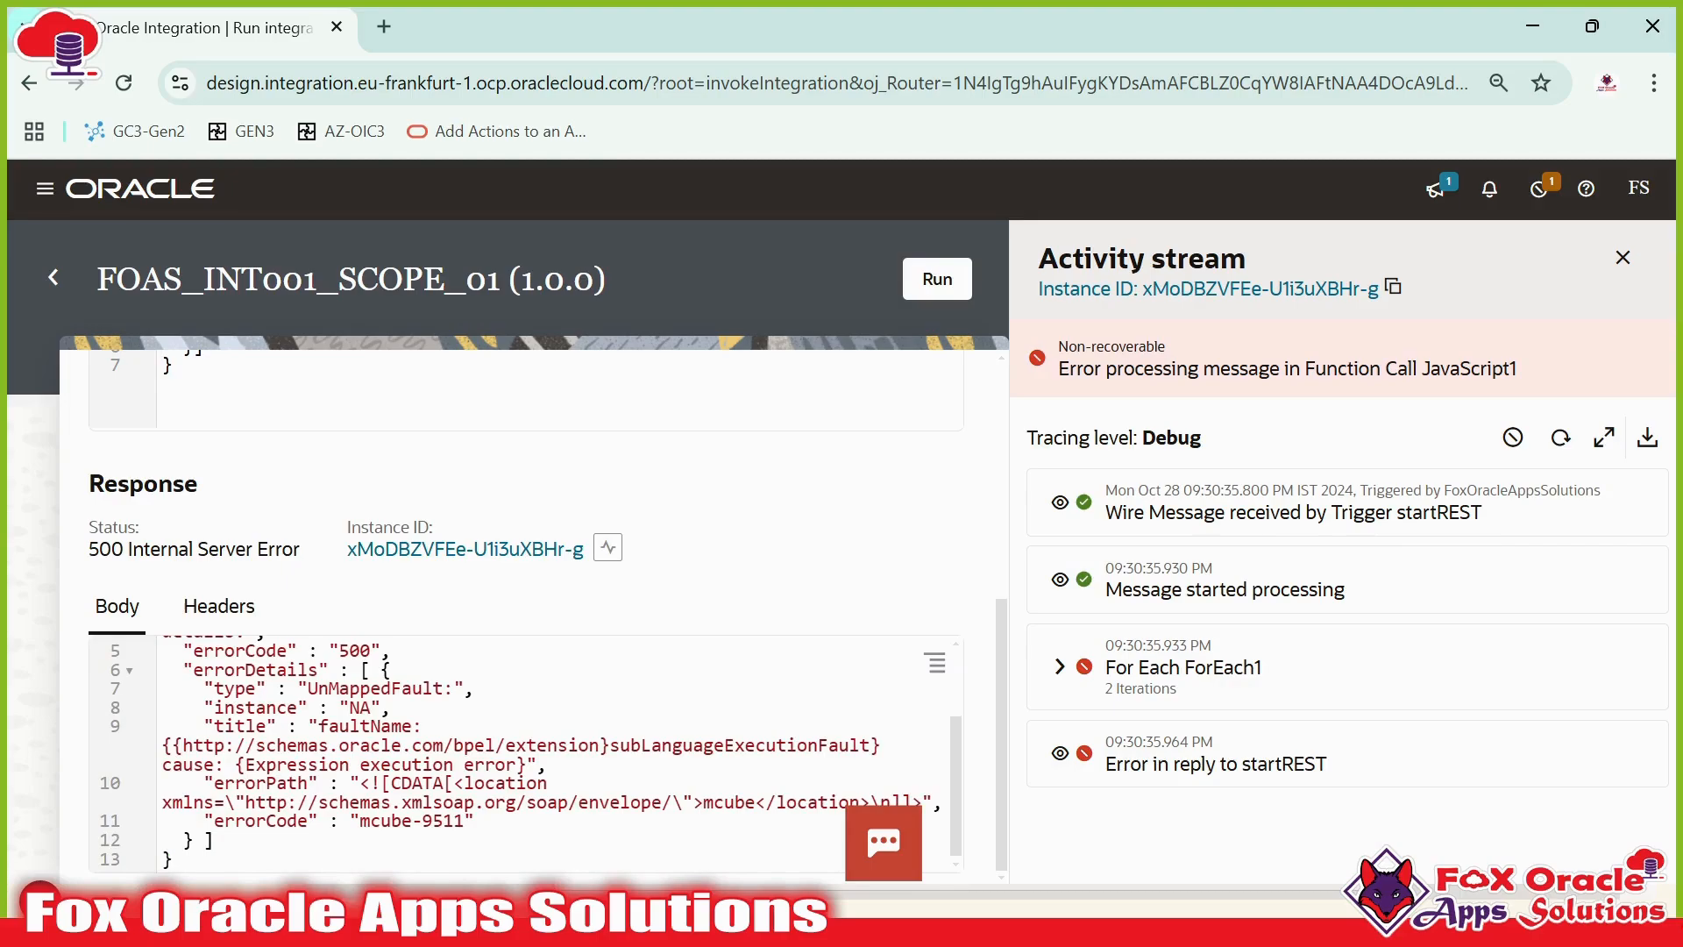
- Highlight the fault details in the error response and recheck the request body
drag(309, 707, 324, 783)
drag(215, 839, 151, 595)
click(491, 763)
scroll(526, 614, up, 5)
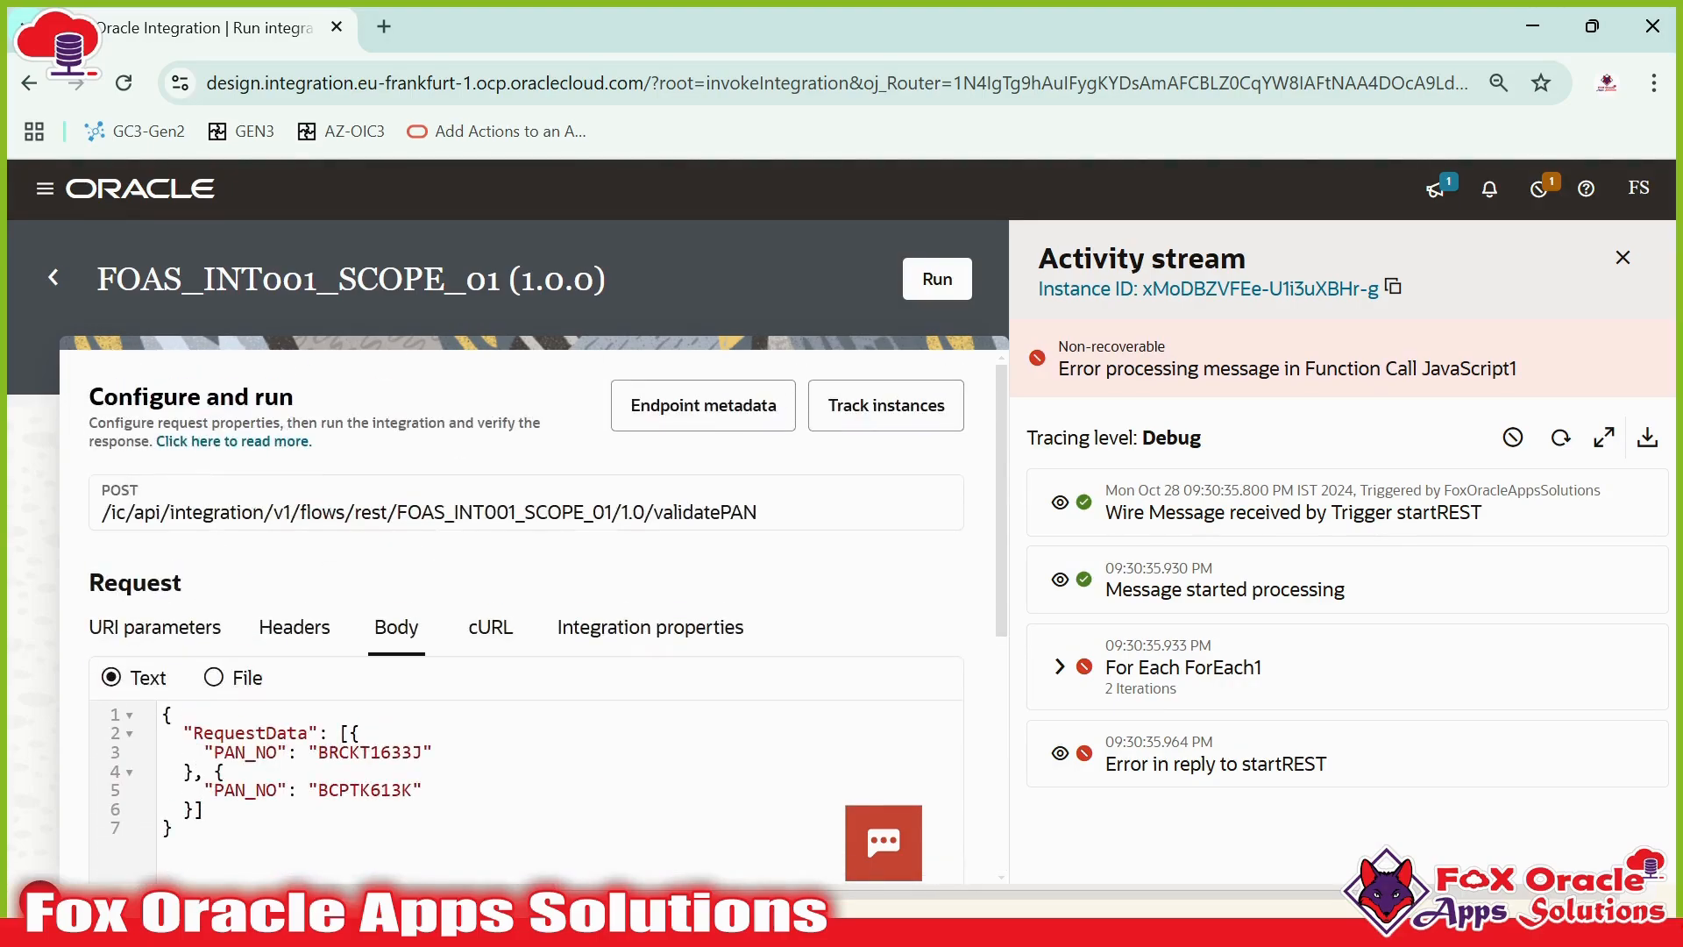
scroll(855, 741, down, 2)
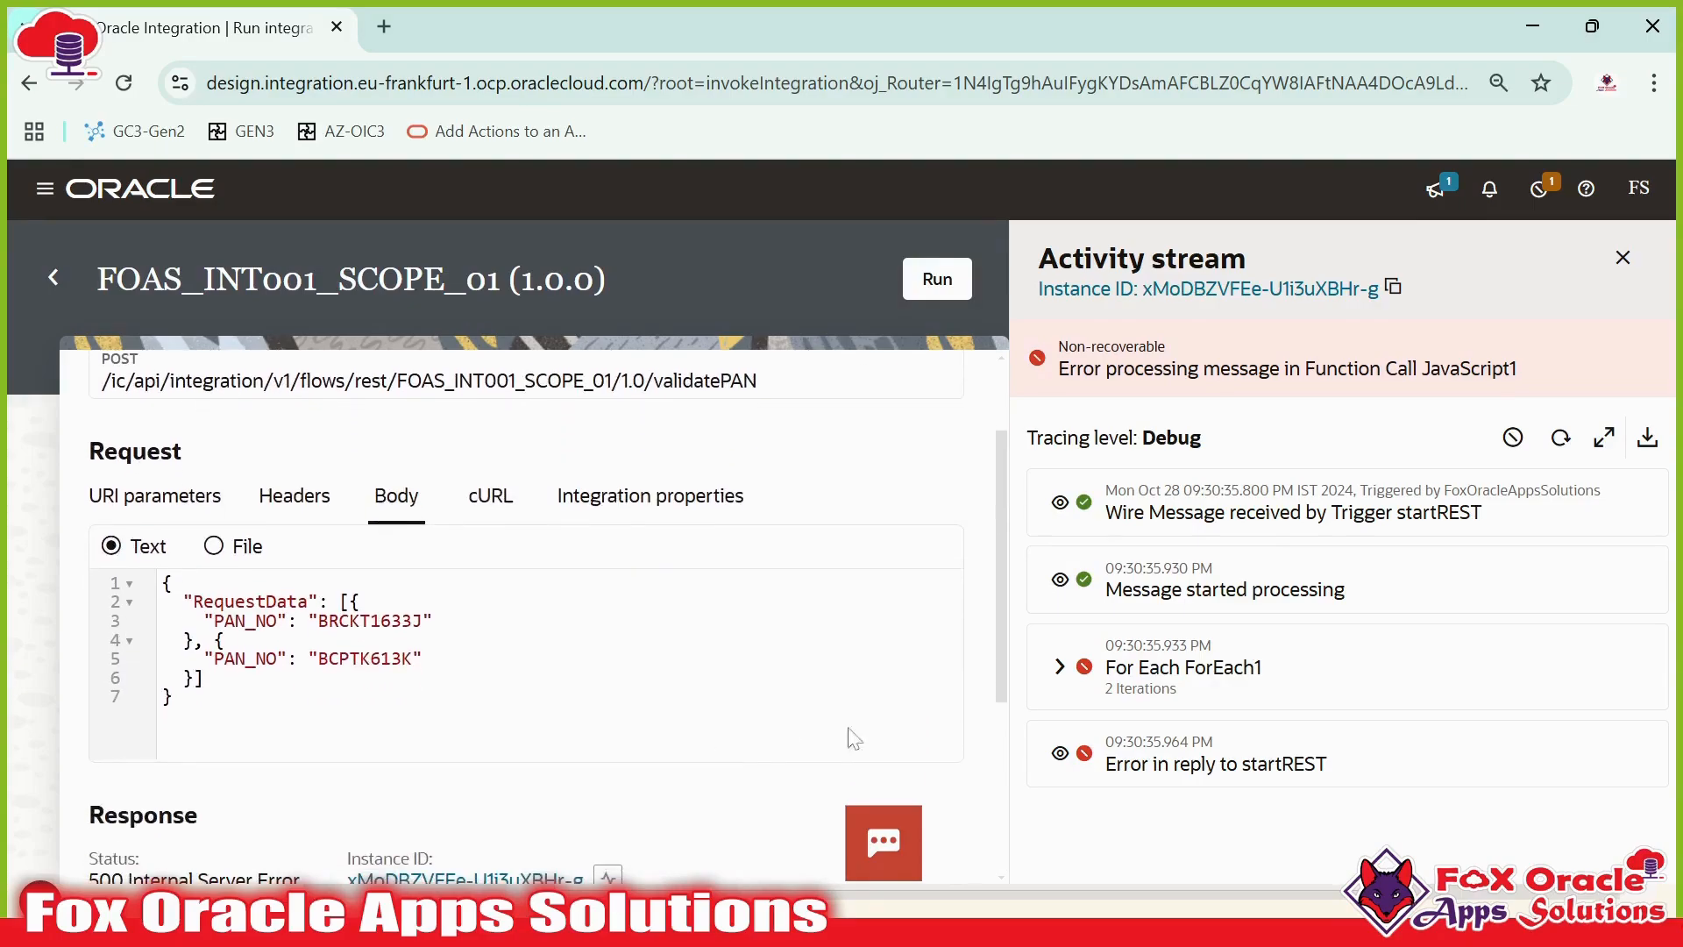
- Refresh the activity stream, then open and close the payload of the message received by trigger startREST
click(1565, 449)
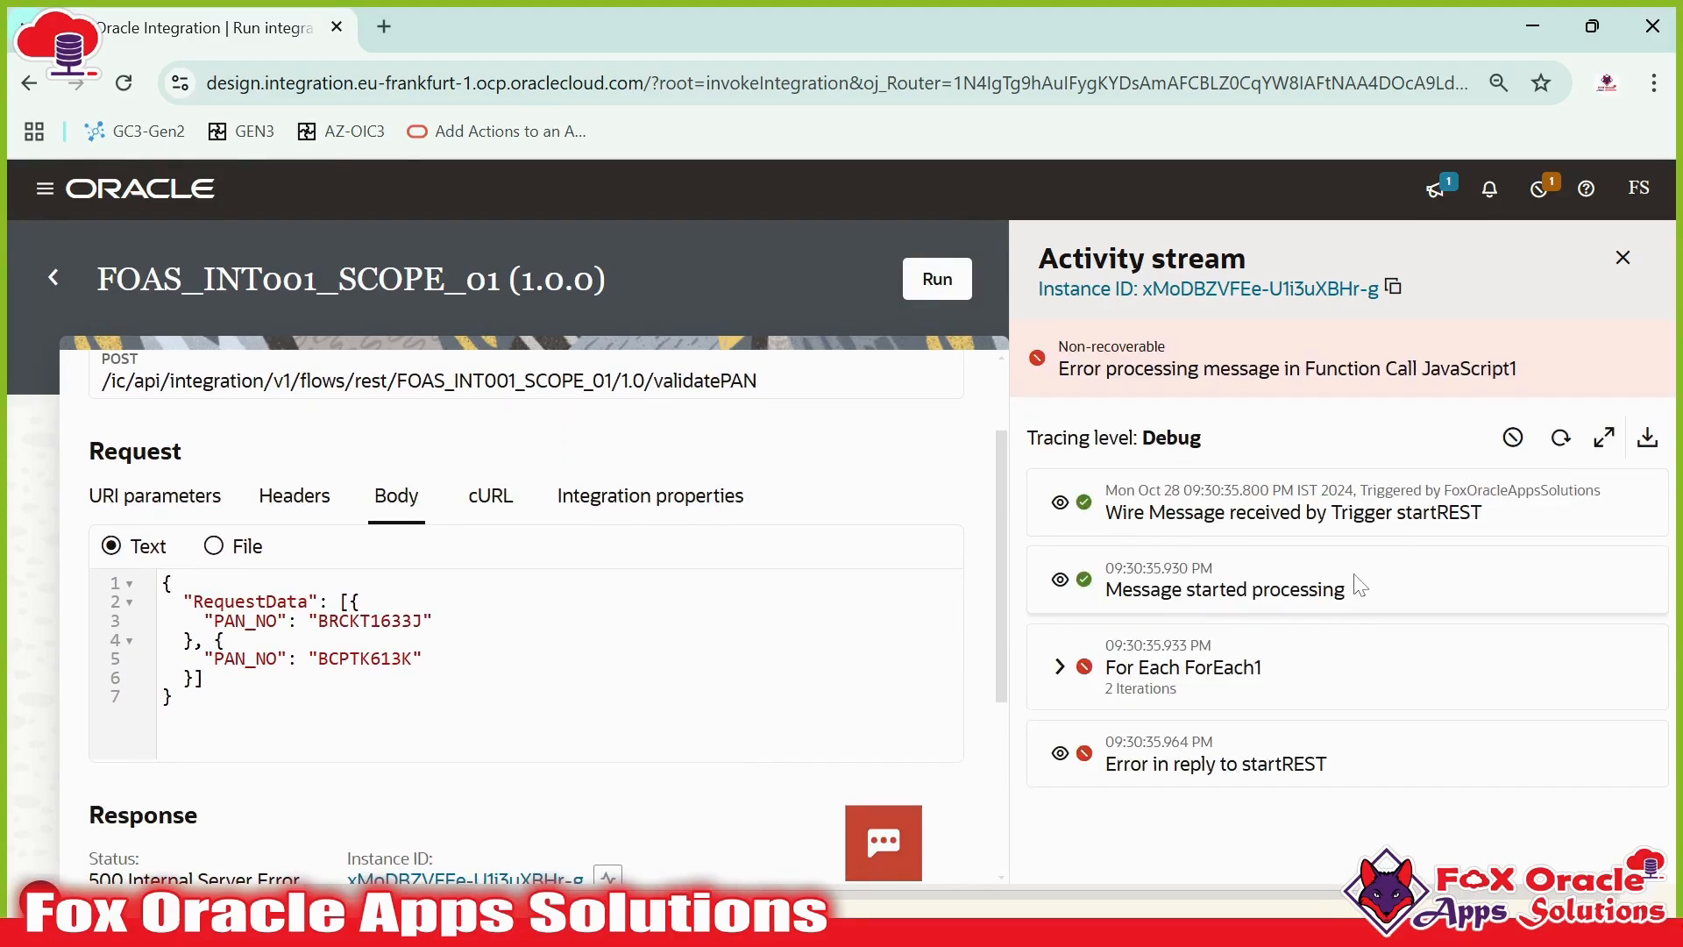
click(1060, 502)
scroll(1258, 596, down, 1)
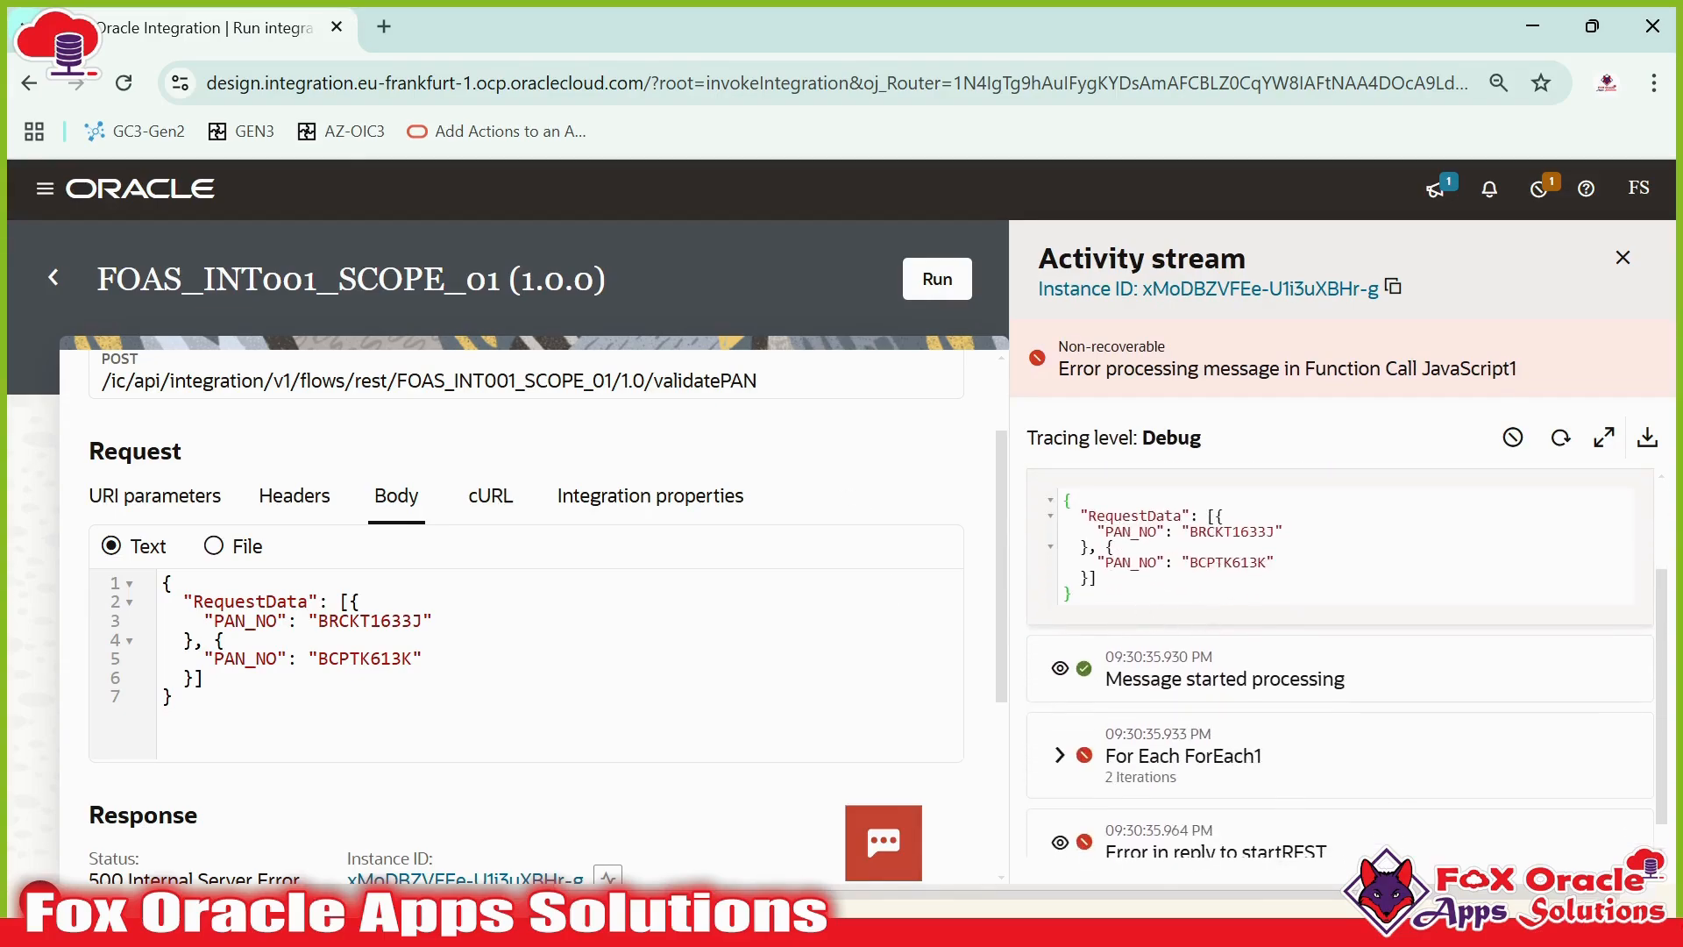
drag(1080, 517, 1098, 579)
scroll(1341, 614, up, 1)
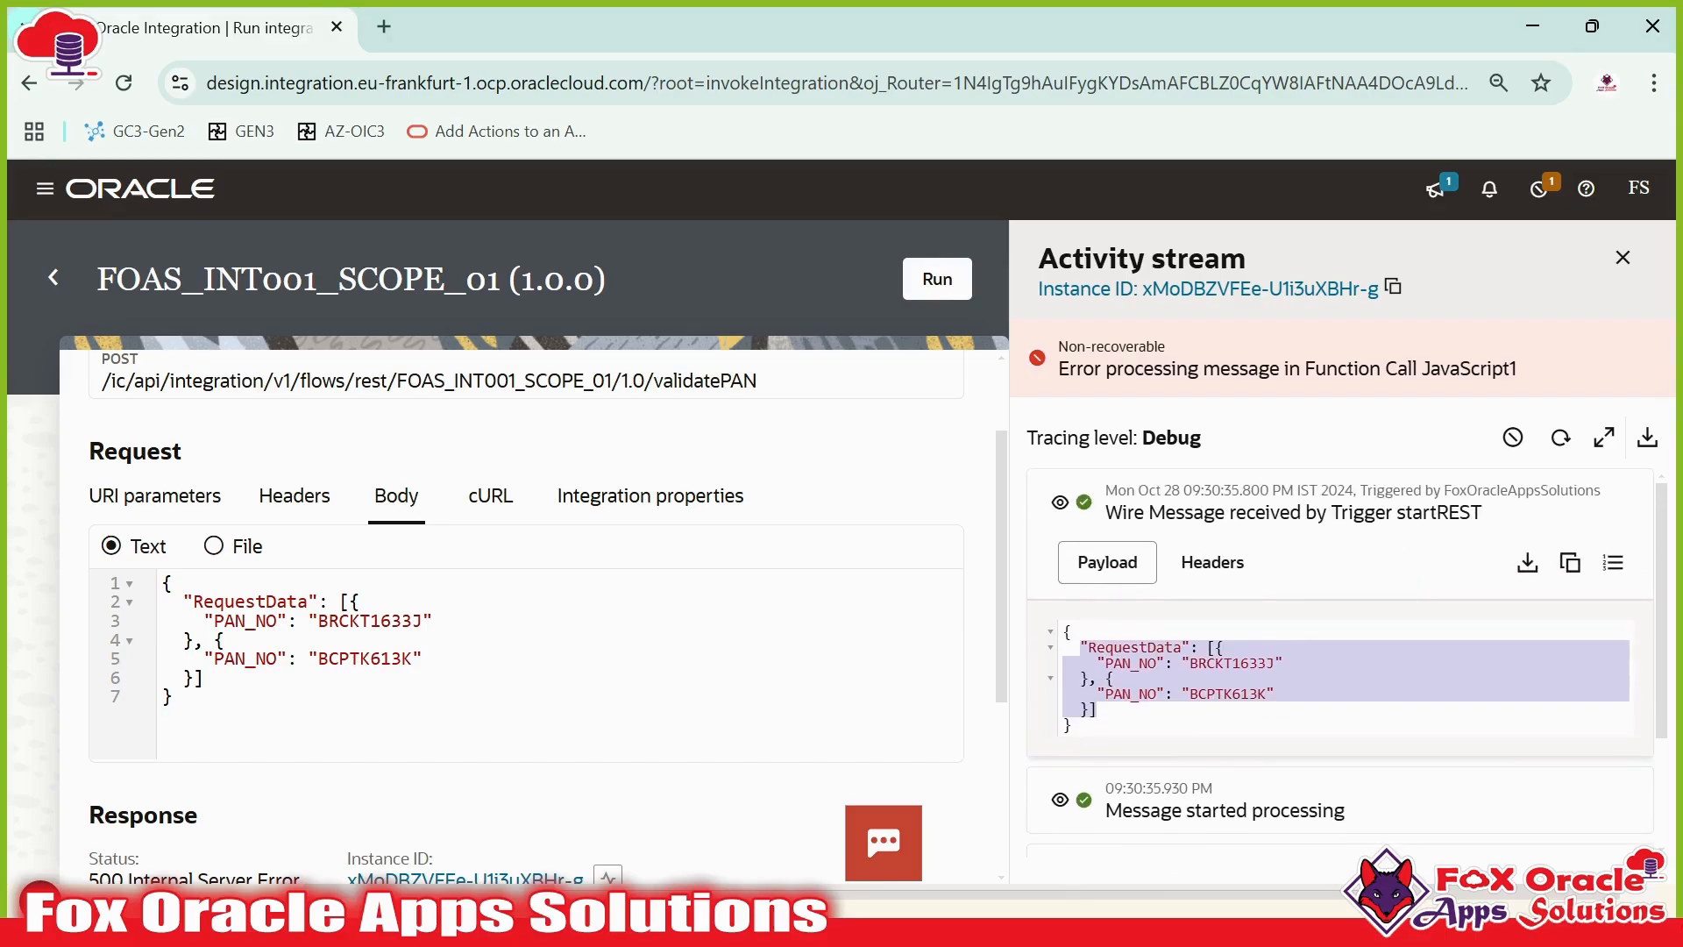
drag(1398, 513, 1490, 526)
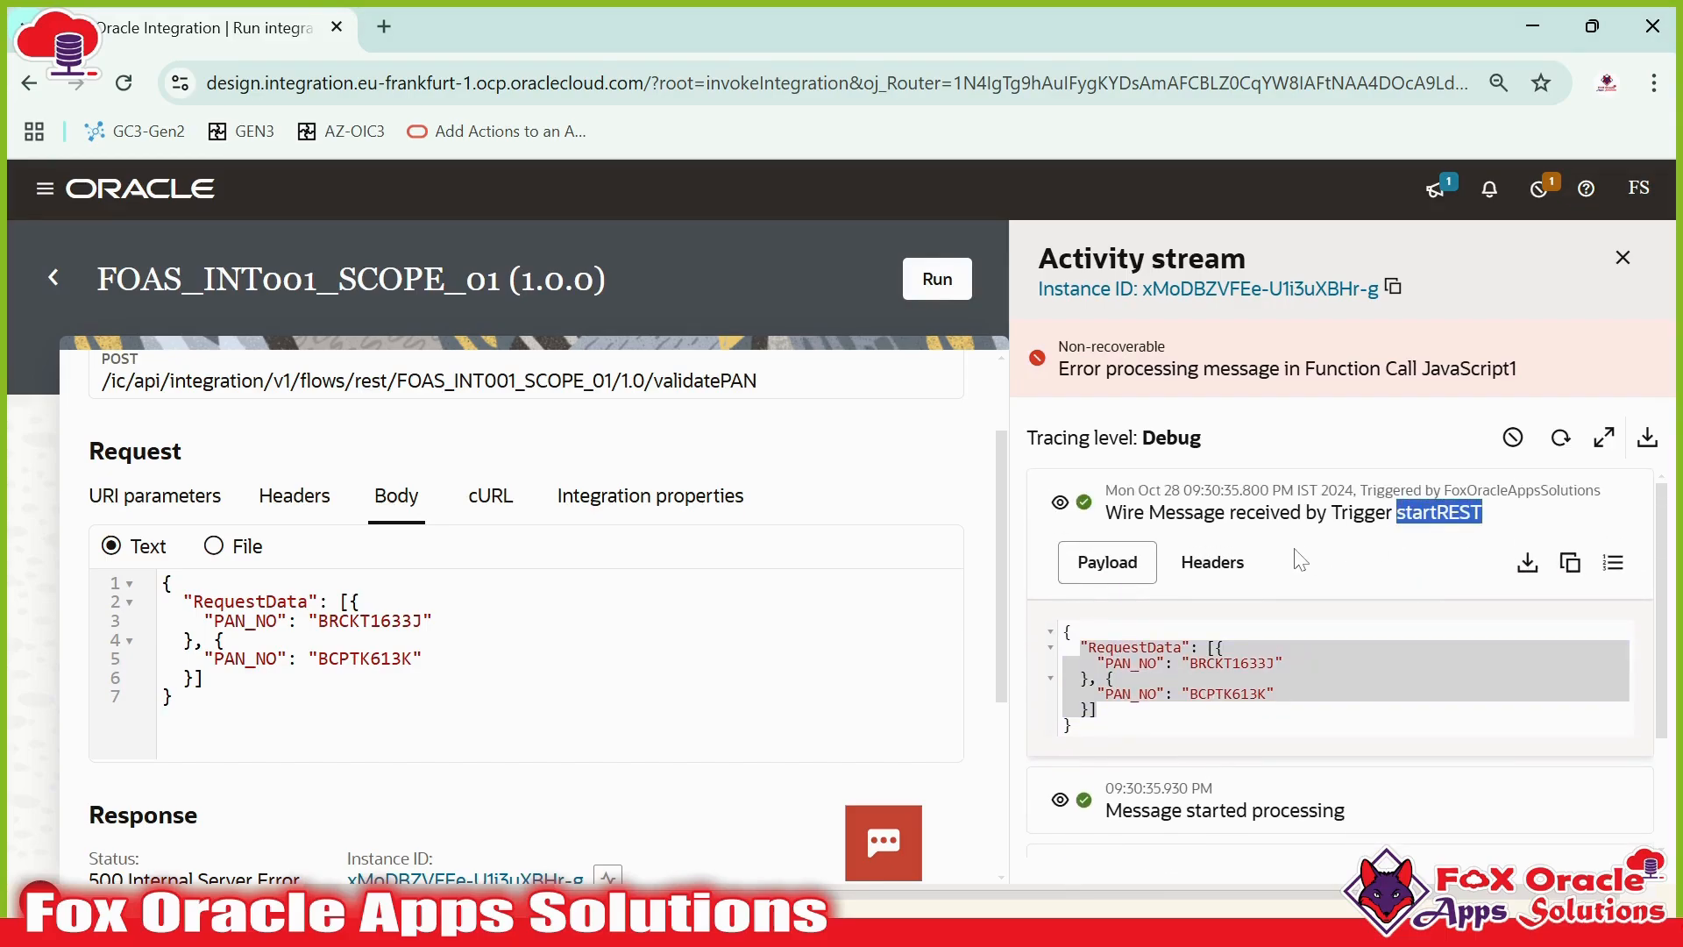
click(1052, 513)
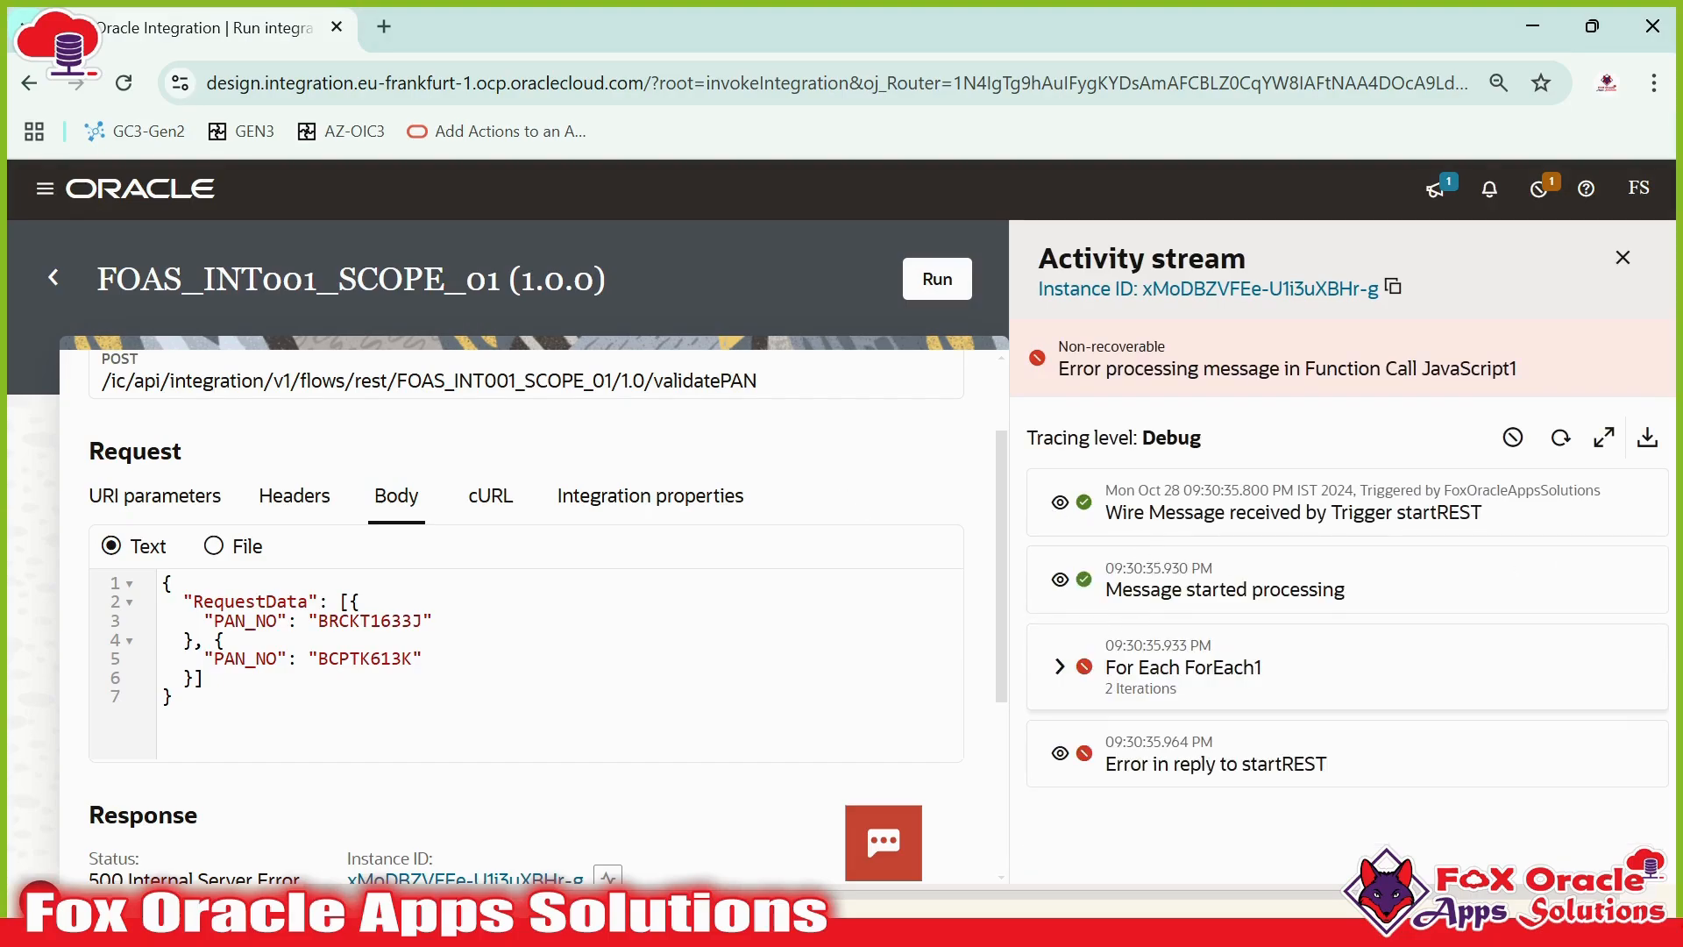
- Highlight the RequestData array and the first PAN_NO value in the request body
drag(1135, 668, 1180, 668)
double_click(250, 603)
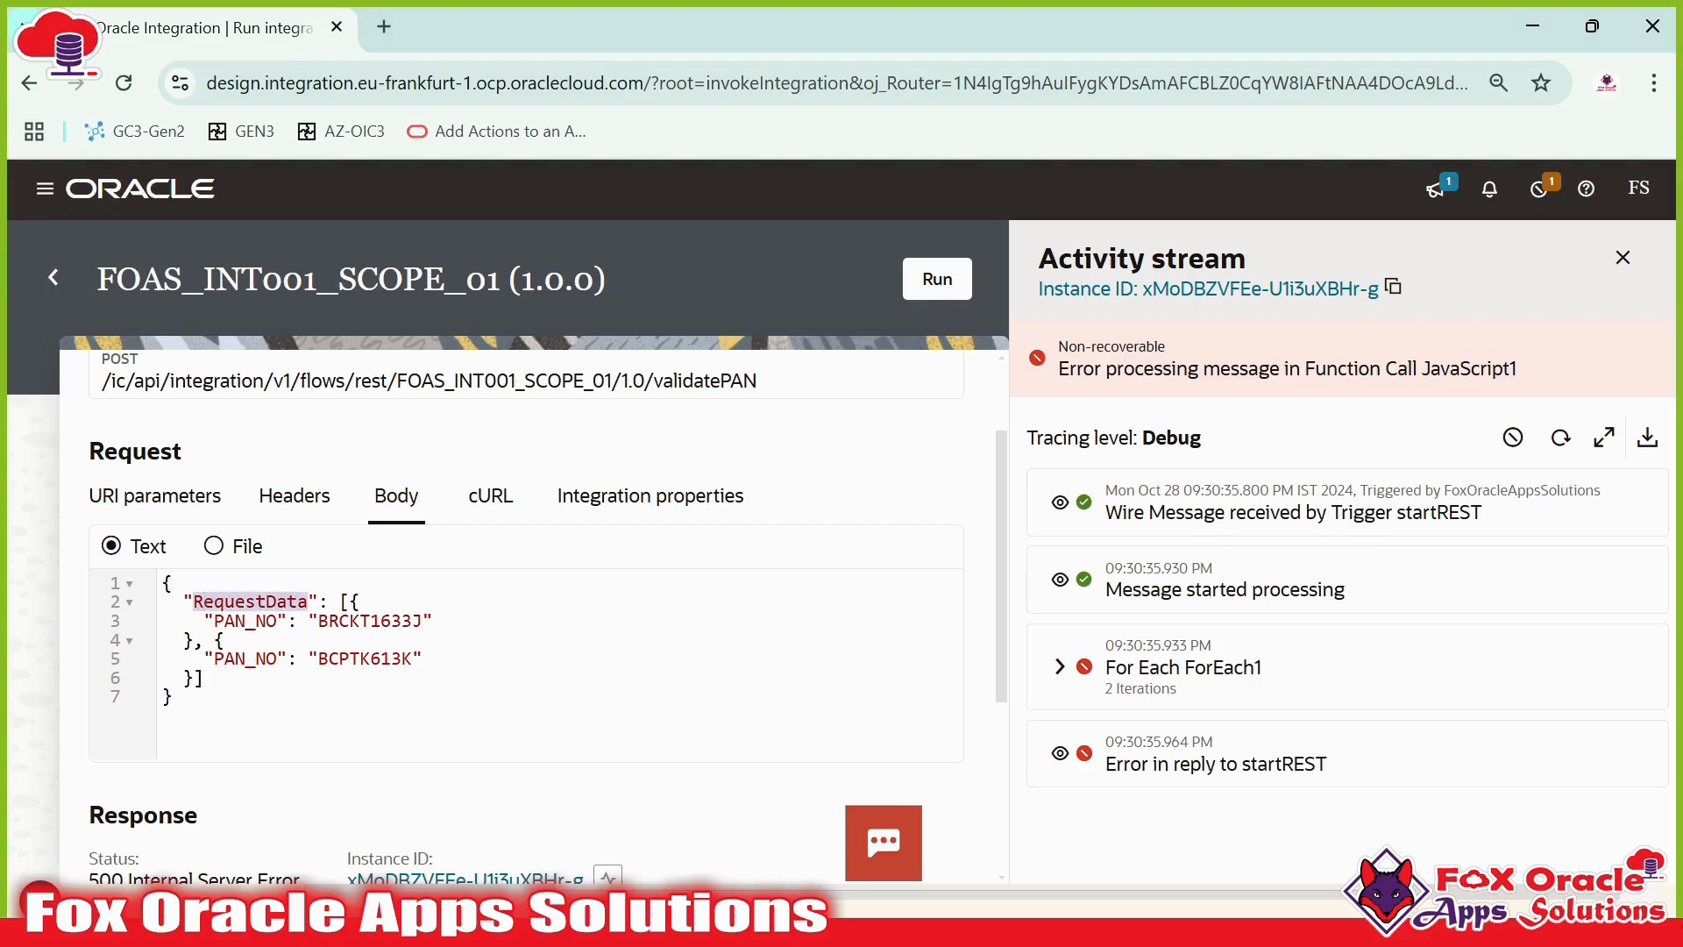
click(249, 603)
double_click(250, 602)
mouse_move(350, 602)
mouse_down()
mouse_move(226, 640)
mouse_move(368, 641)
mouse_move(349, 602)
mouse_up()
click(359, 602)
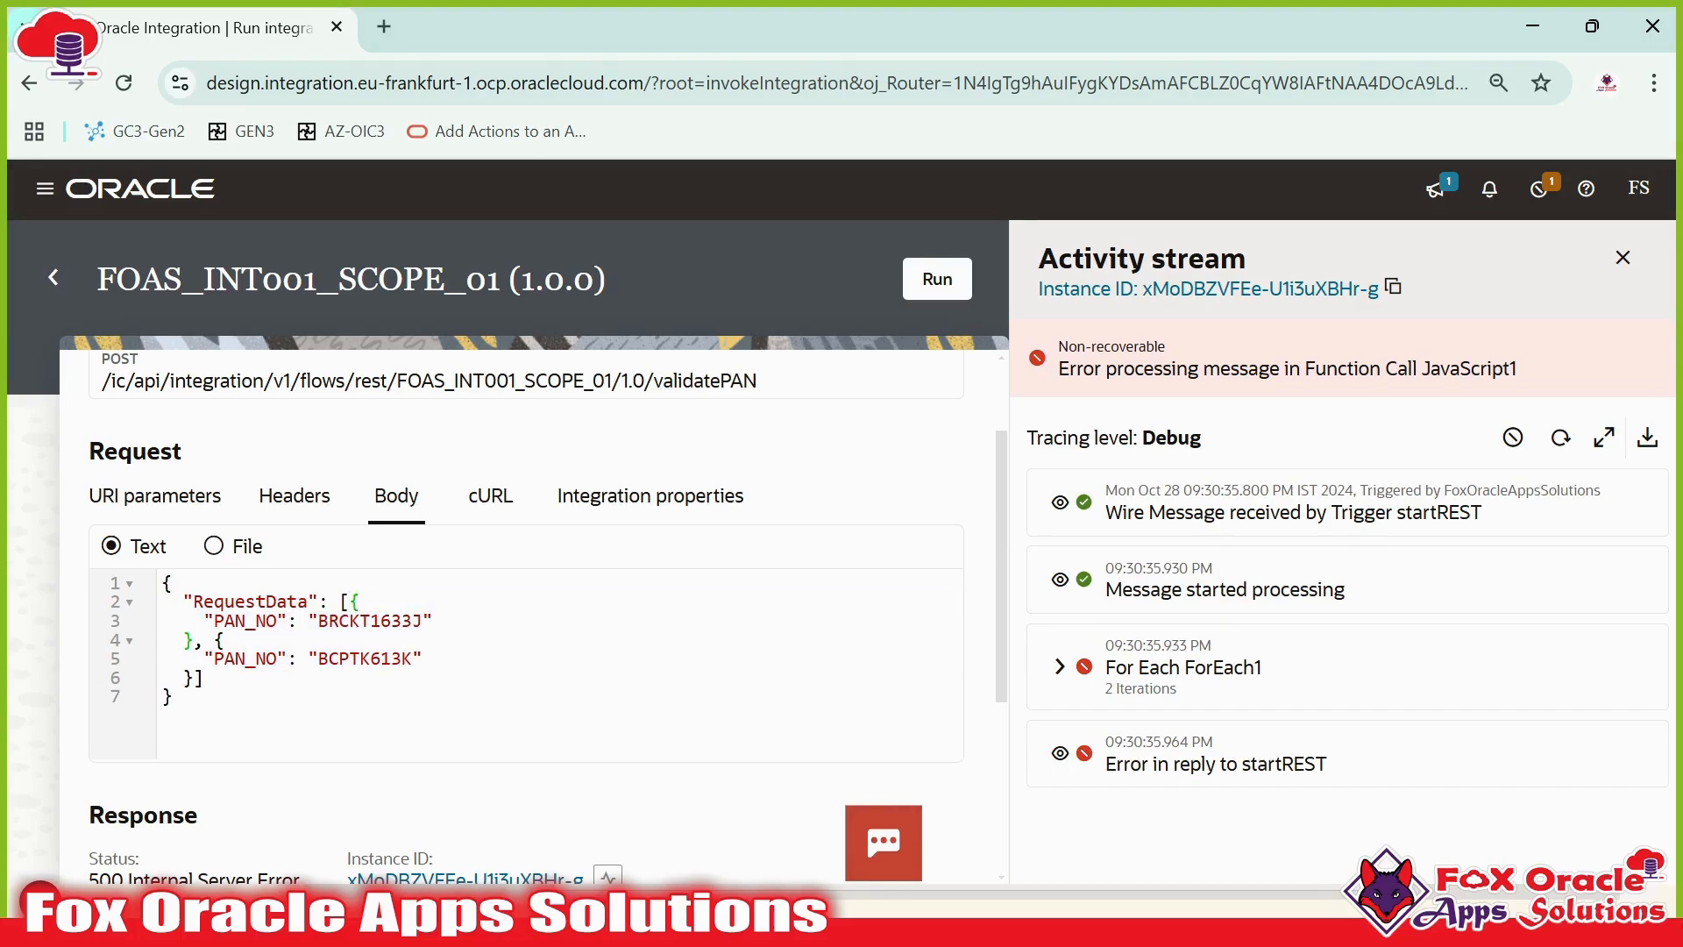
drag(204, 621, 432, 621)
click(226, 640)
drag(318, 621, 413, 621)
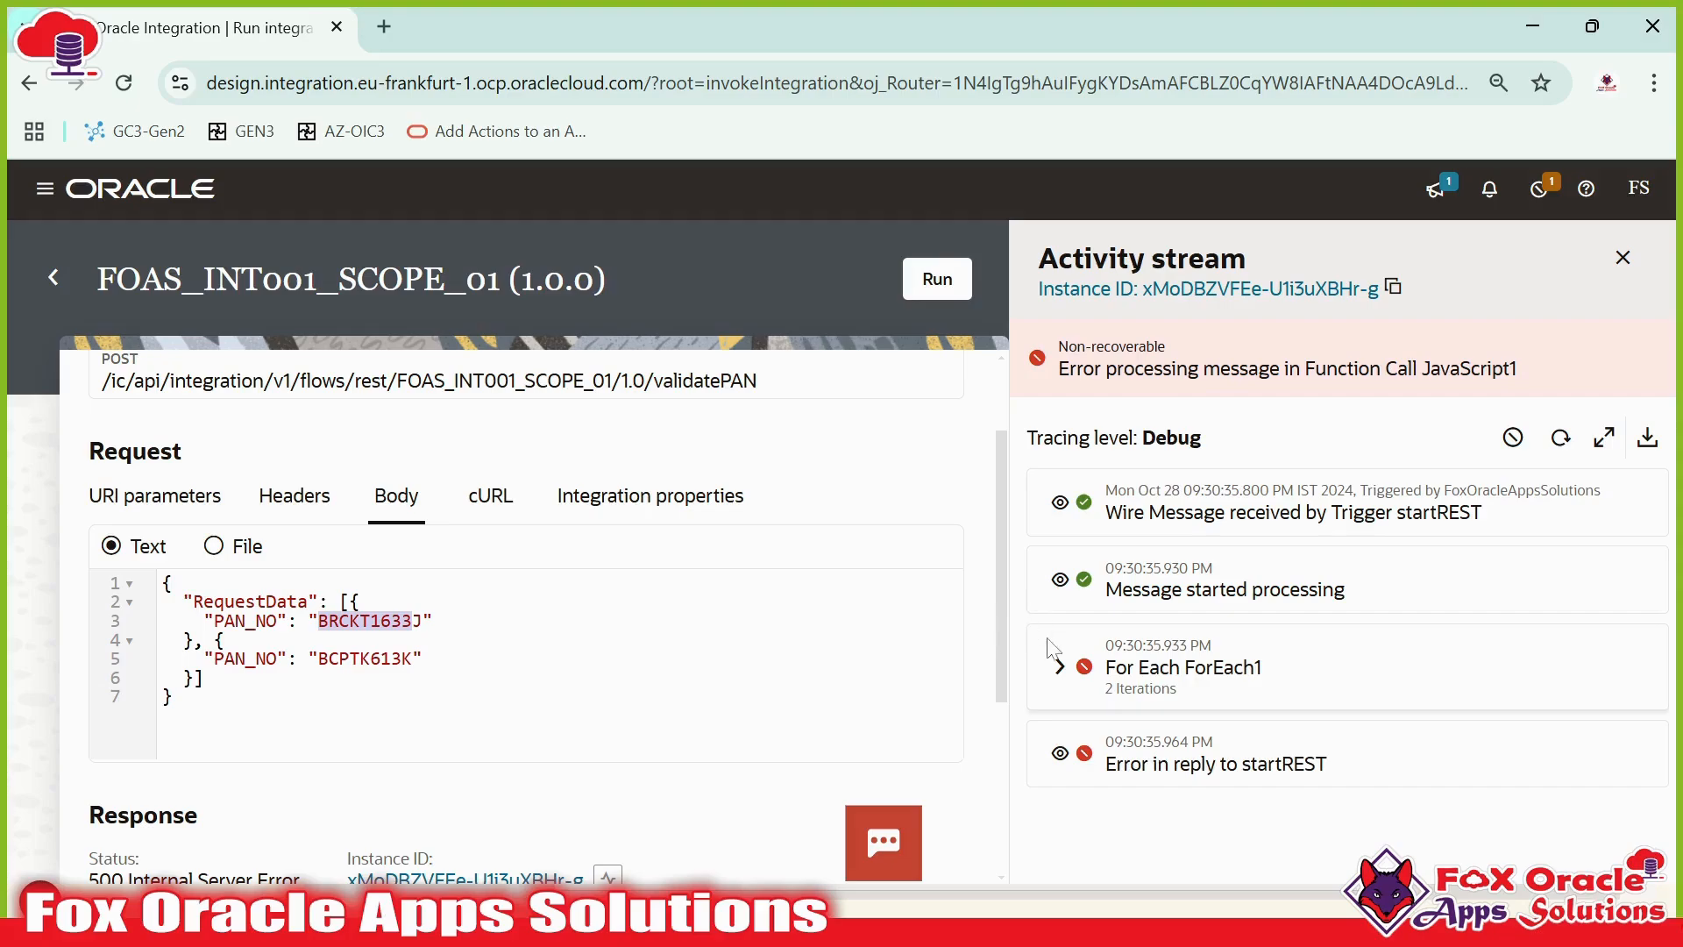
- Expand the ForEach1 iterations and open the payload of the first iteration's received message
click(1058, 668)
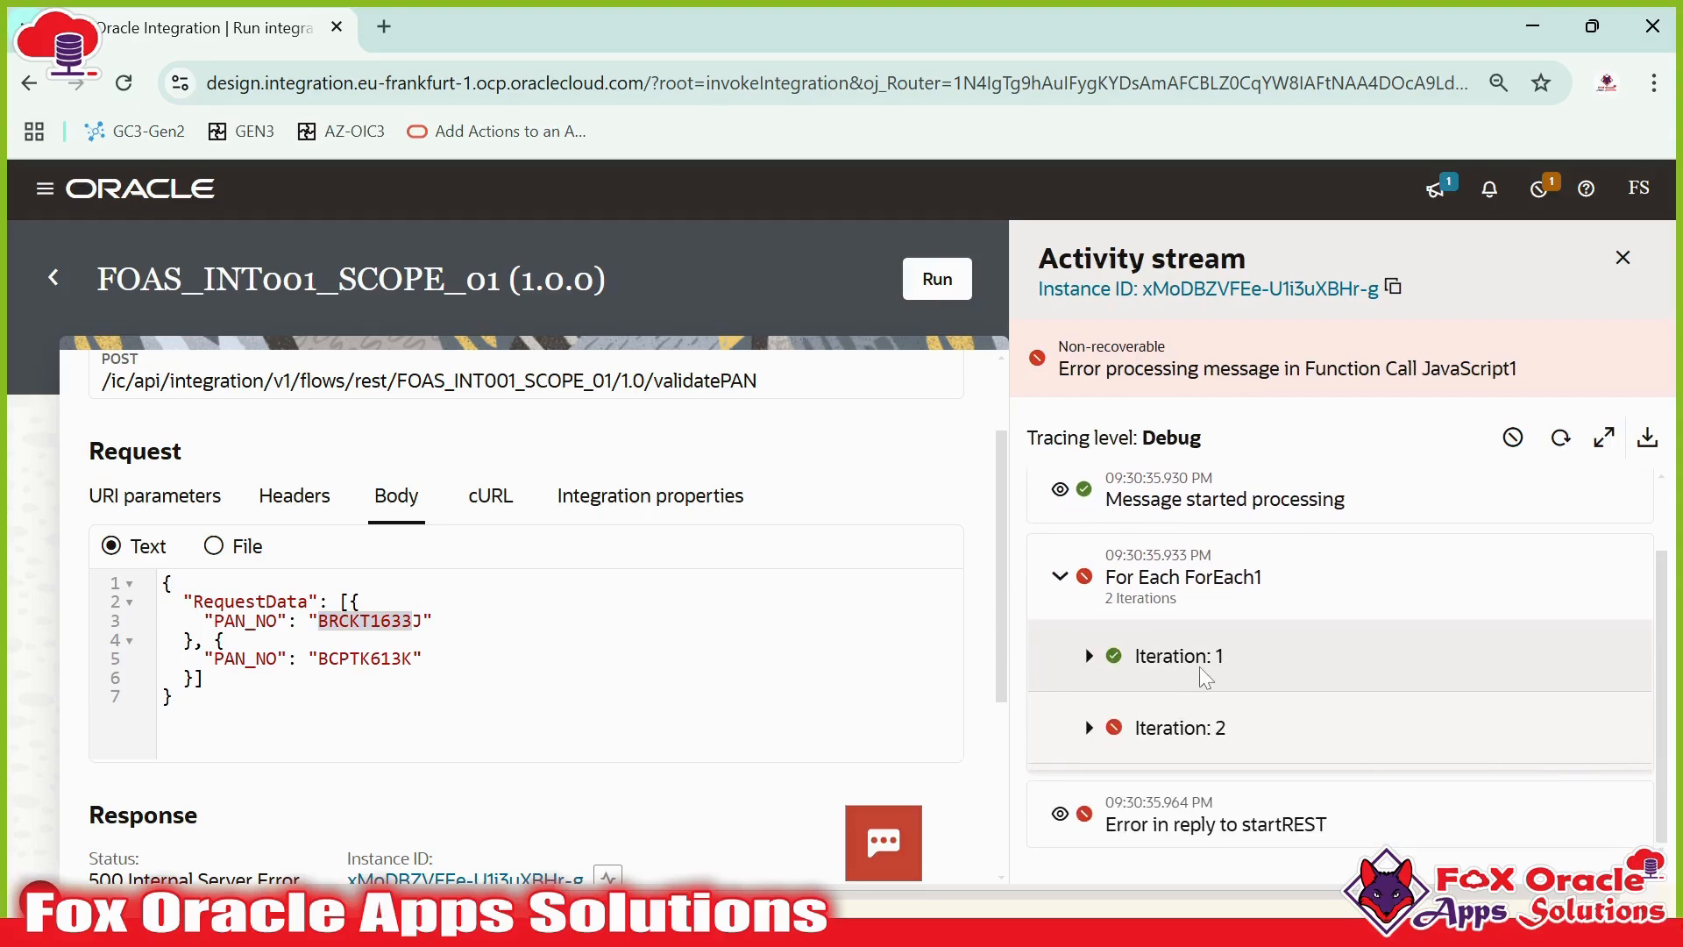
drag(213, 621, 433, 620)
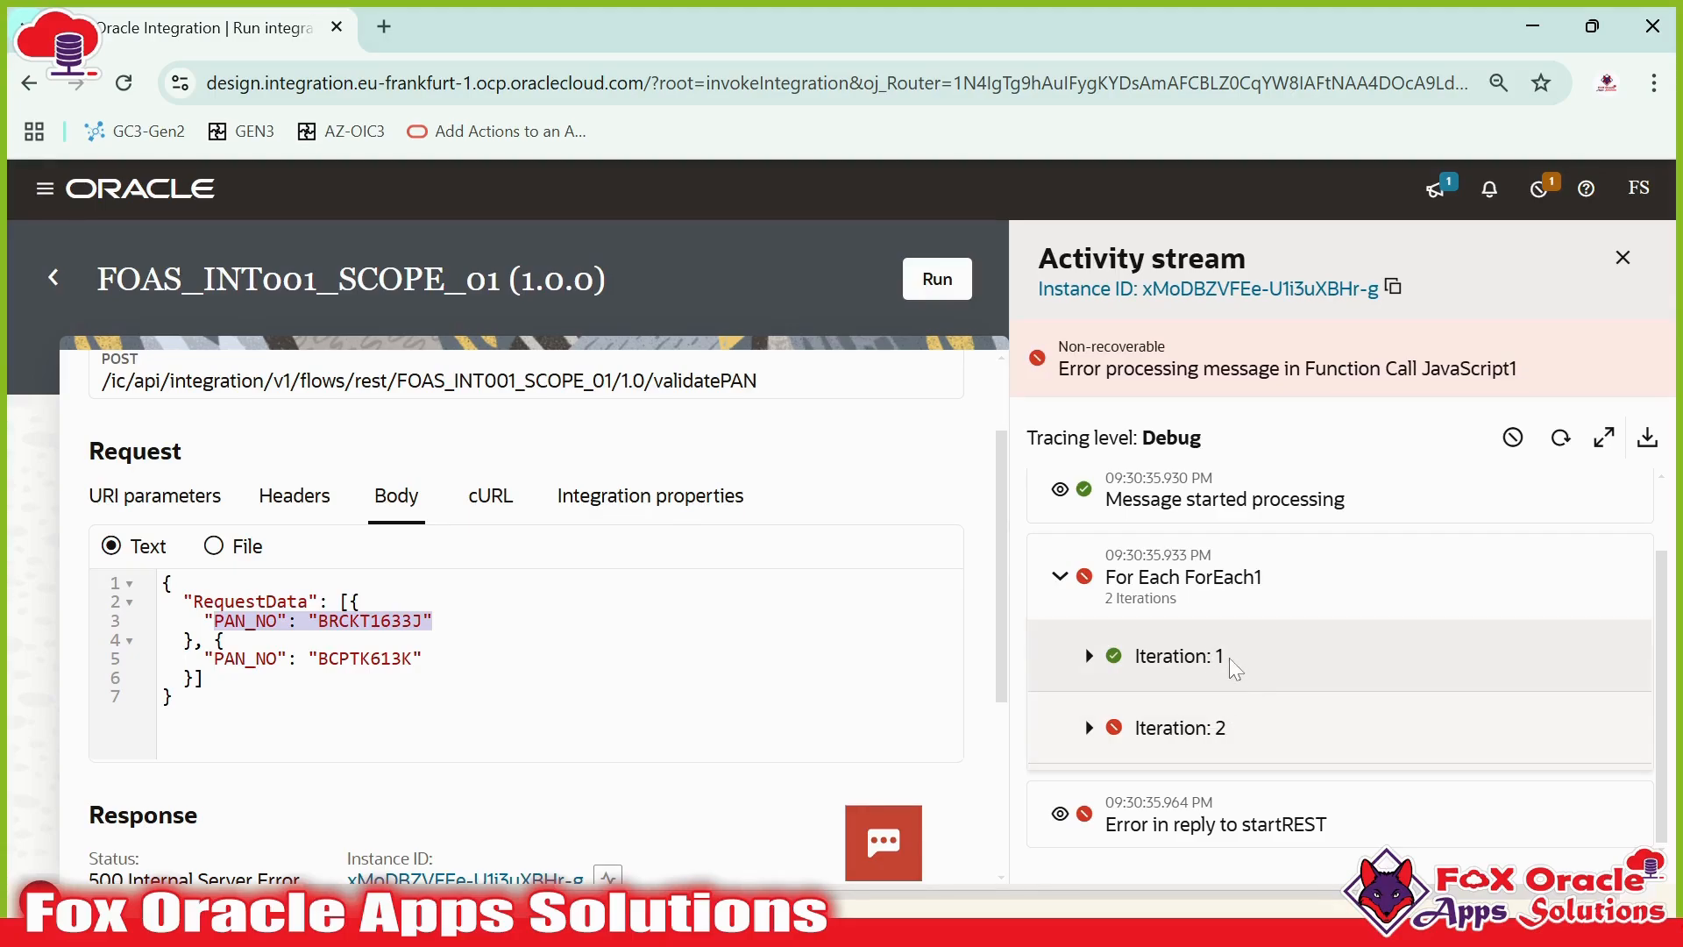
click(226, 641)
drag(347, 620, 359, 657)
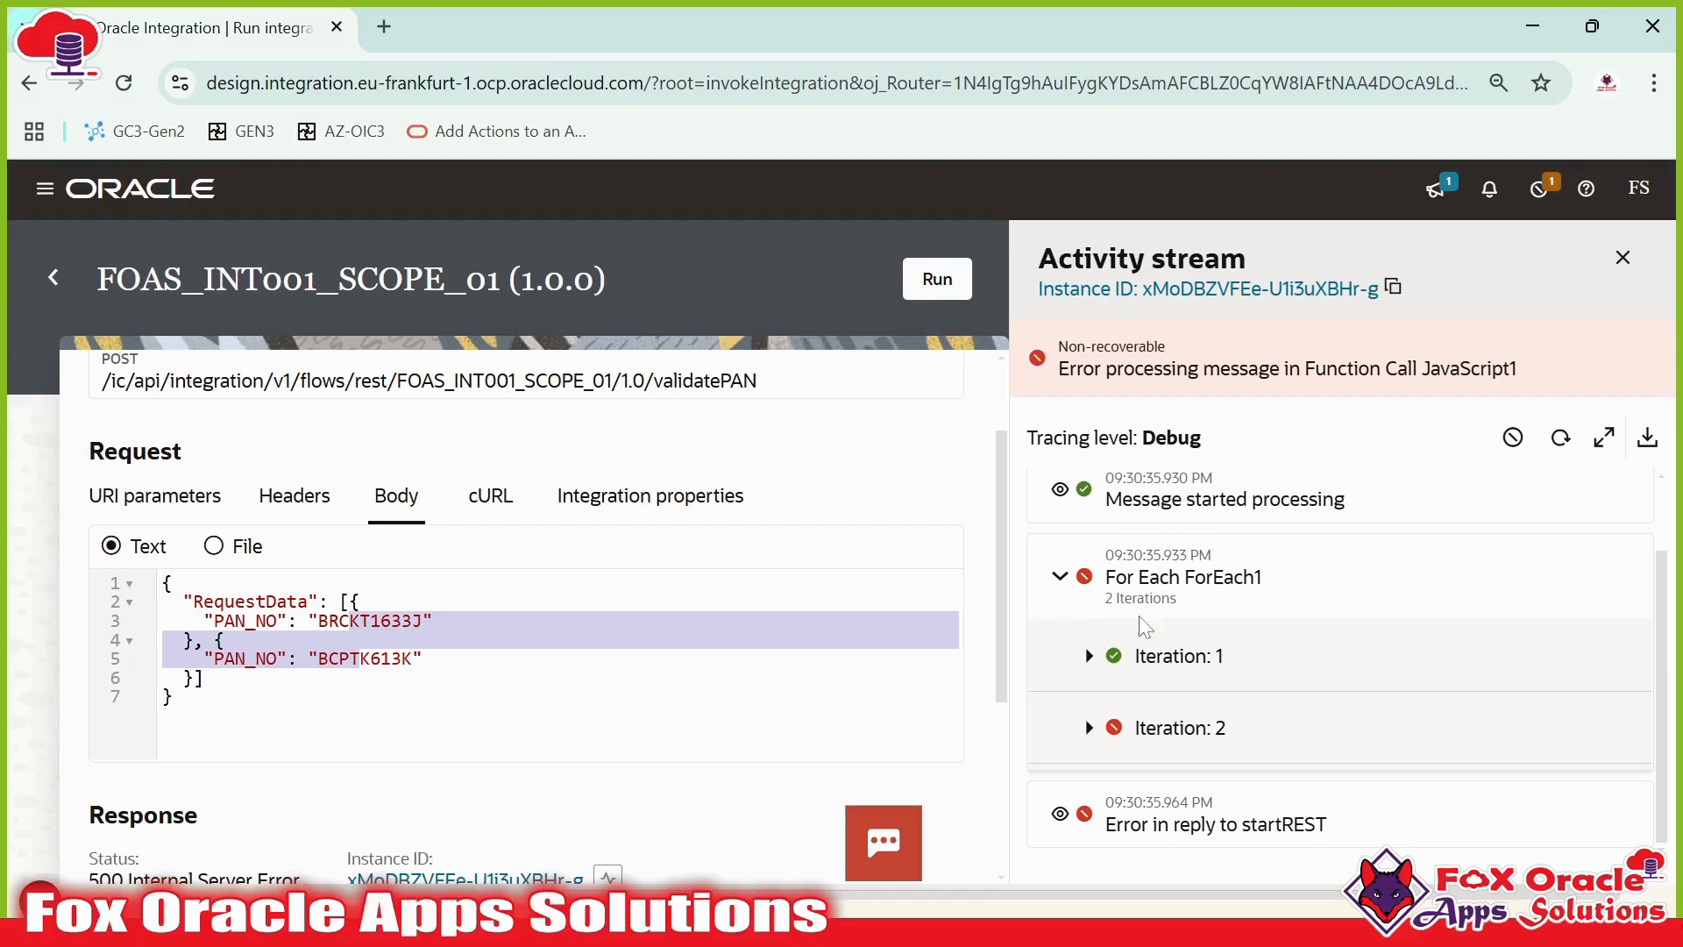
click(1089, 658)
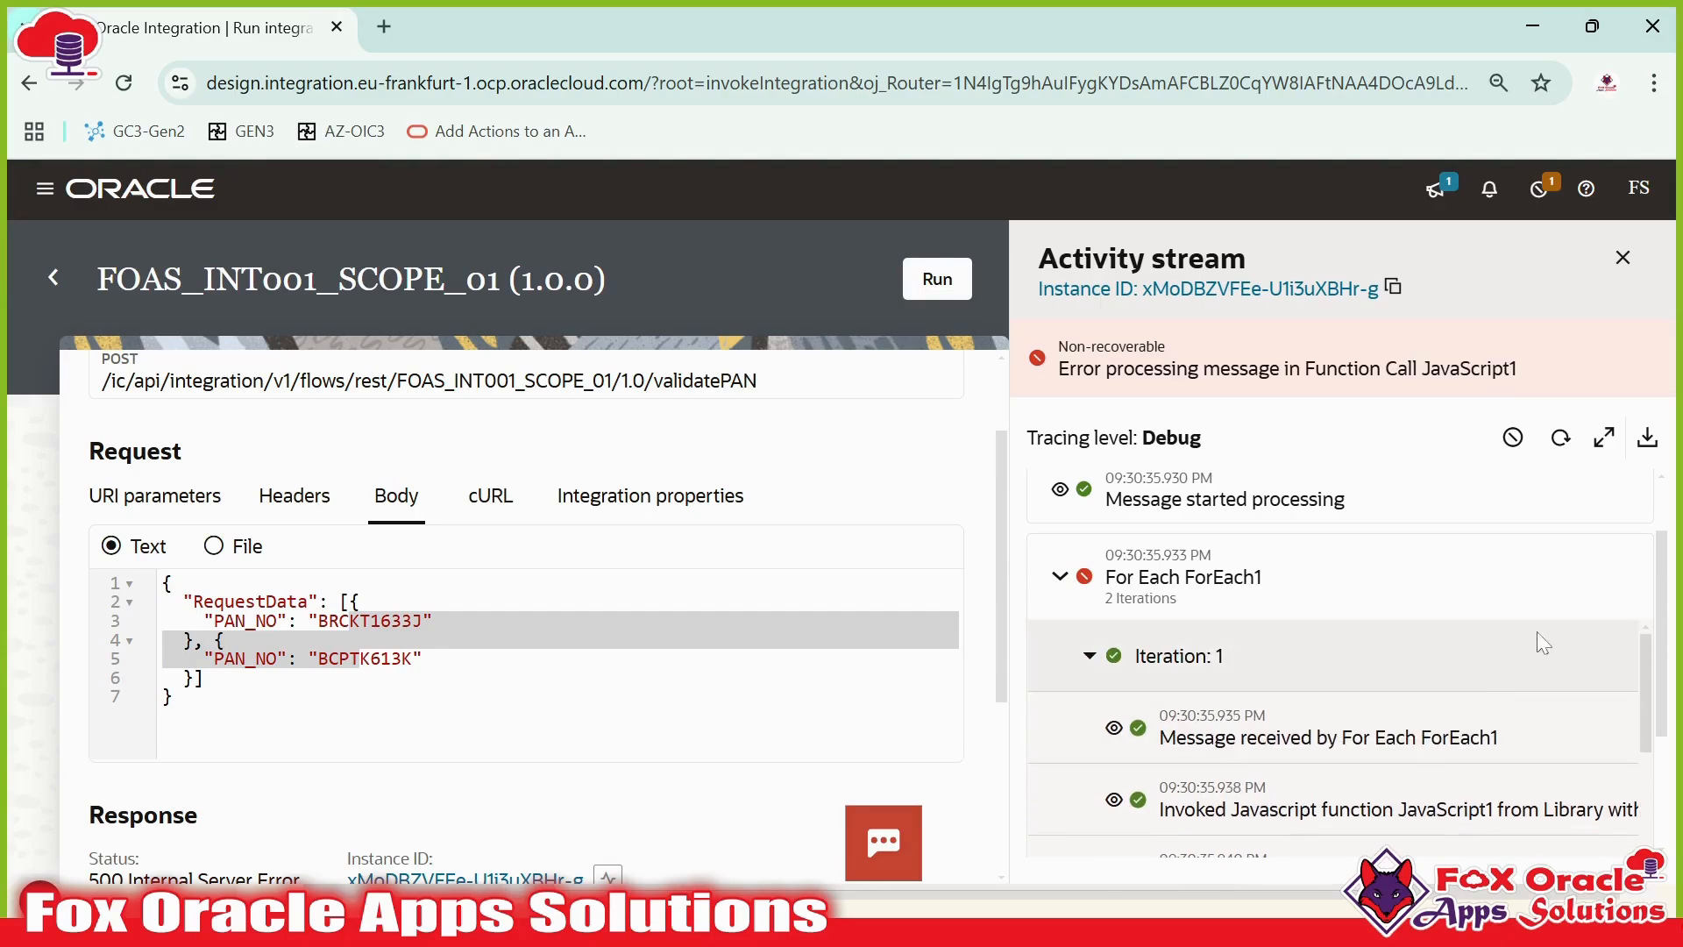
scroll(1379, 698, down, 2)
scroll(1373, 705, up, 2)
click(1112, 728)
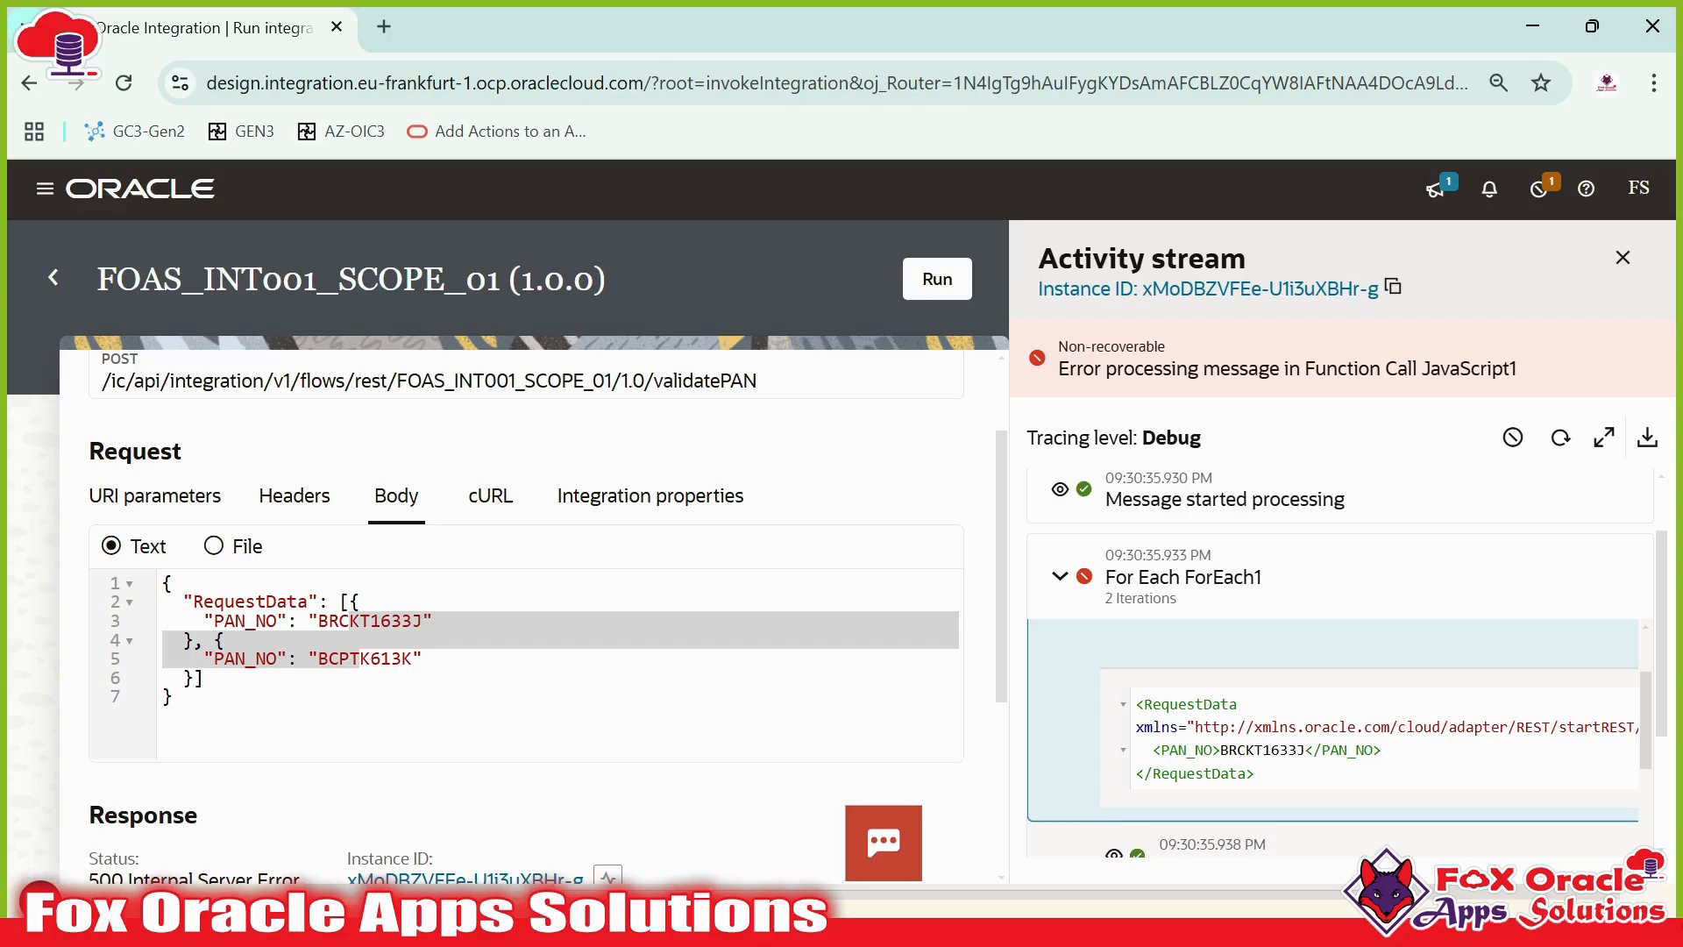
- Highlight the PAN_NO element and value in the iteration's XML payload
drag(1220, 750, 1305, 749)
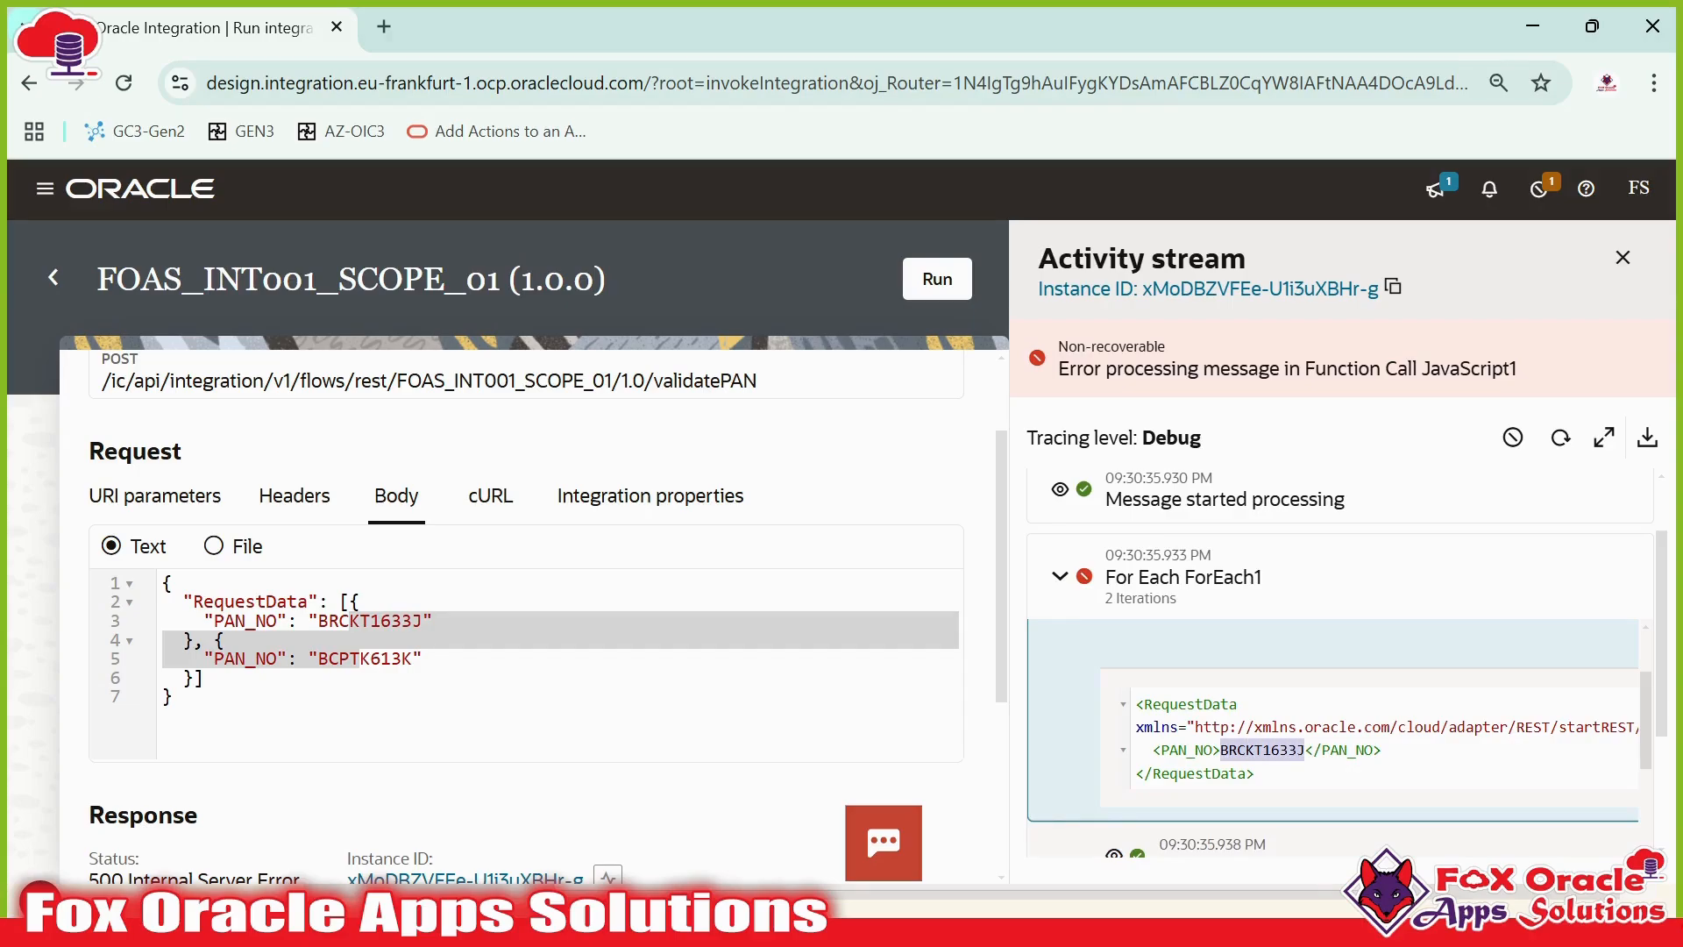
drag(1153, 750, 1381, 750)
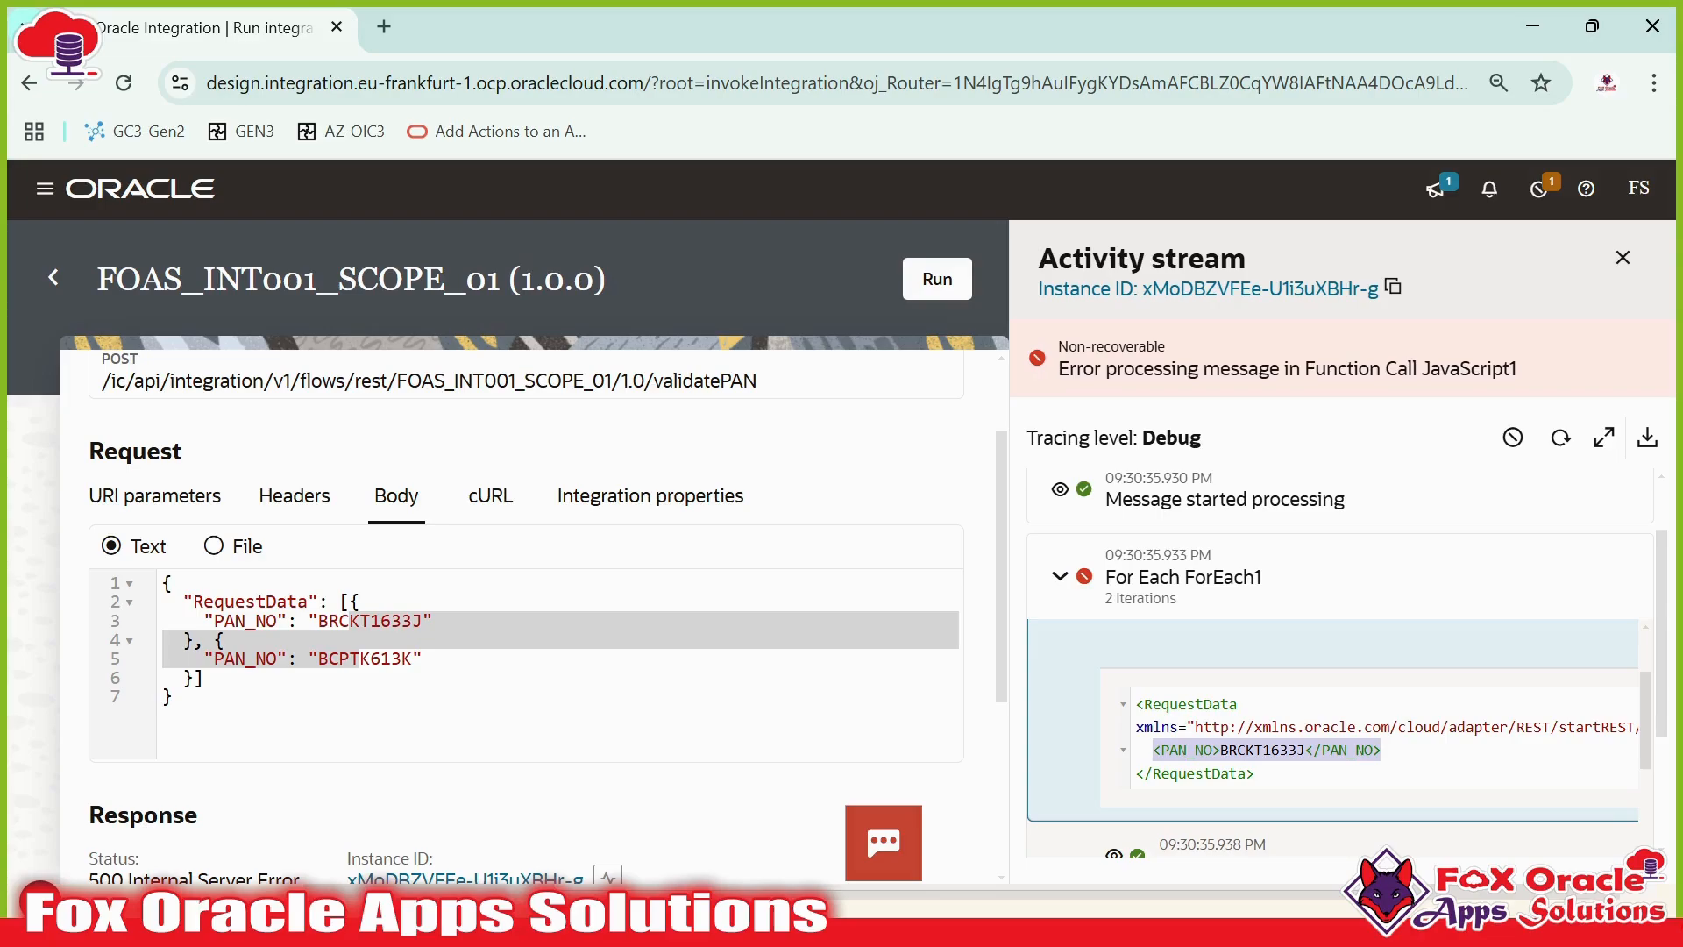
click(1383, 754)
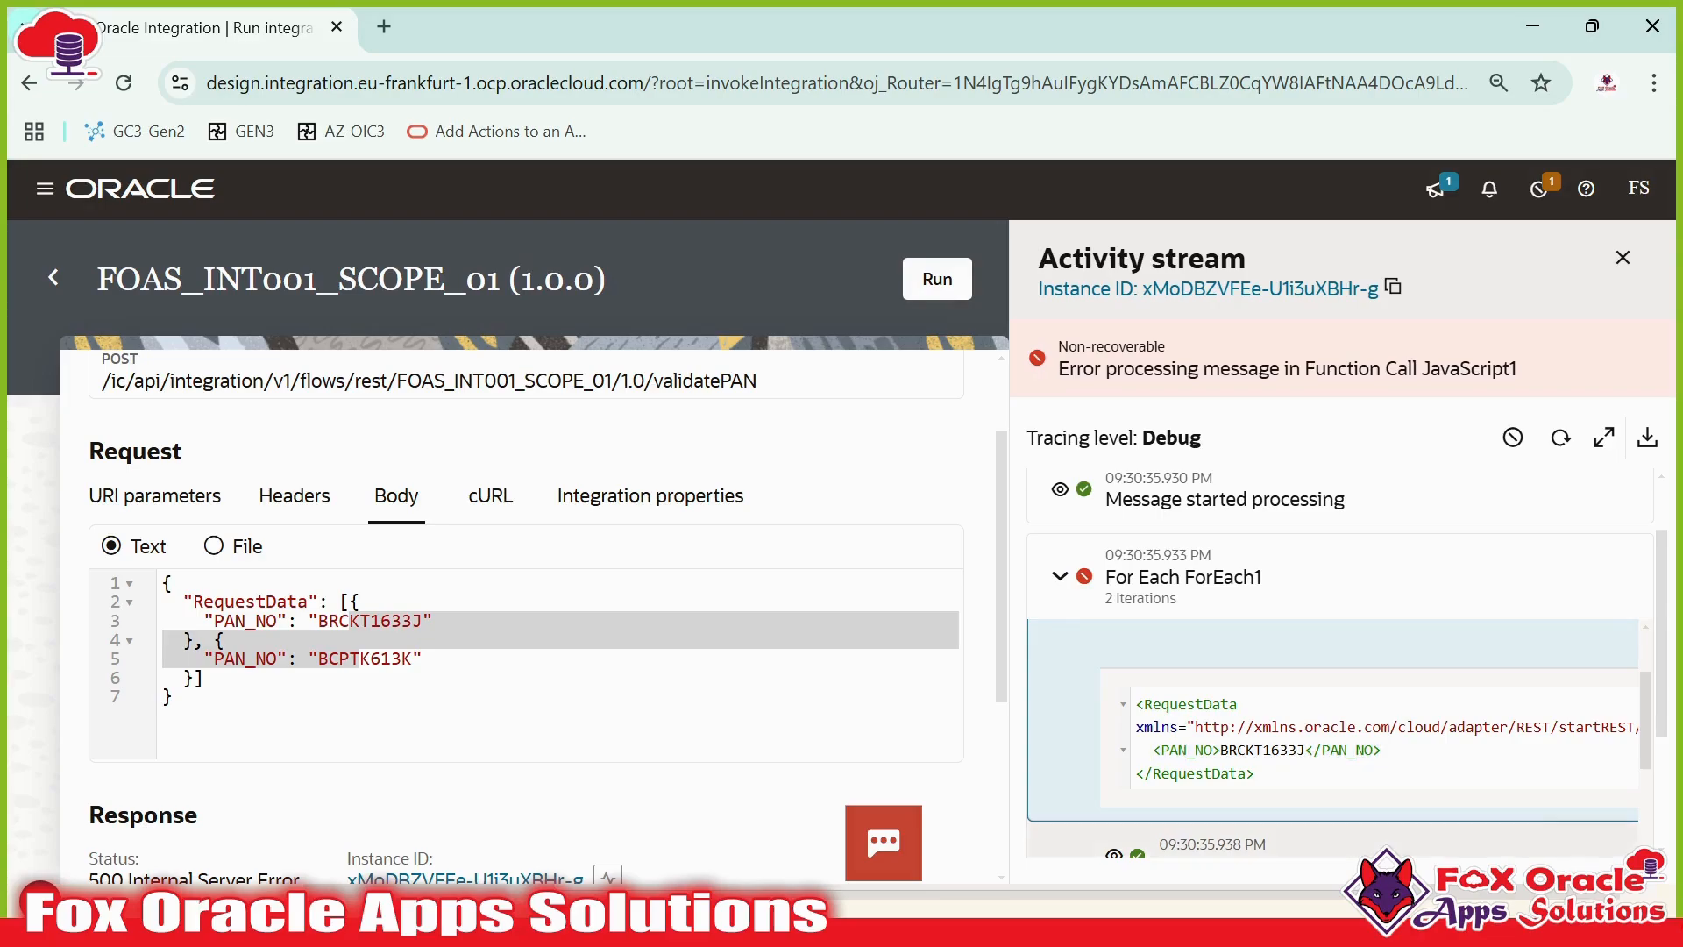
double_click(1262, 751)
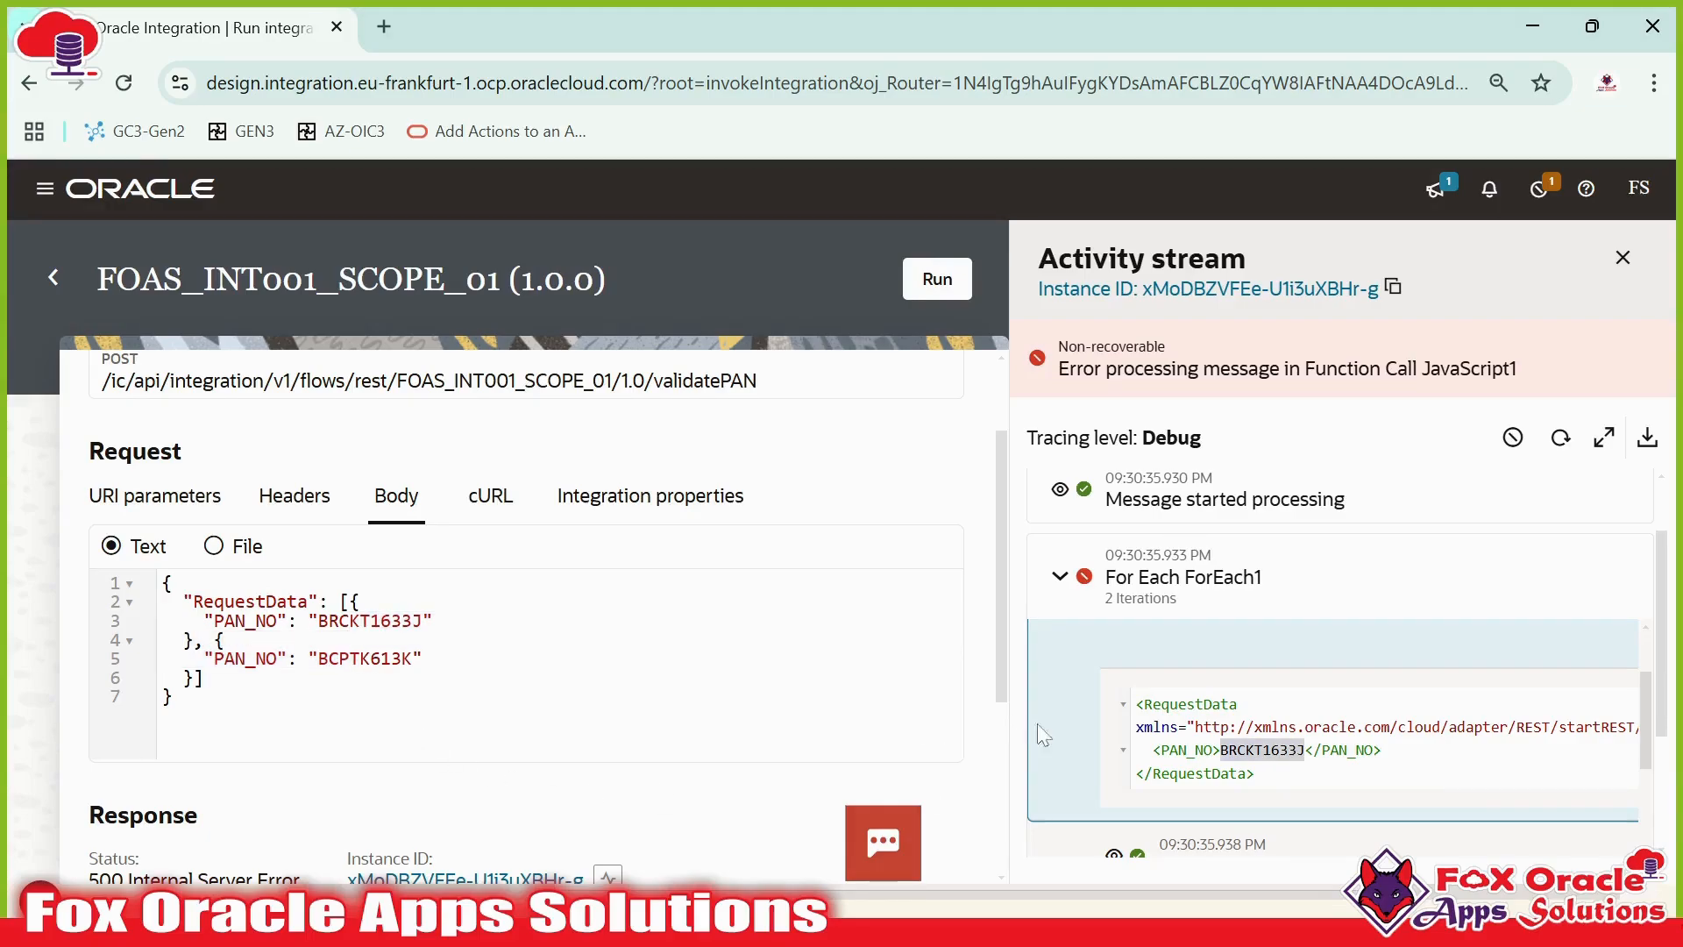
- Maximize the activity stream and browse the activities of the first ForEach1 iteration
scroll(1354, 749, down, 3)
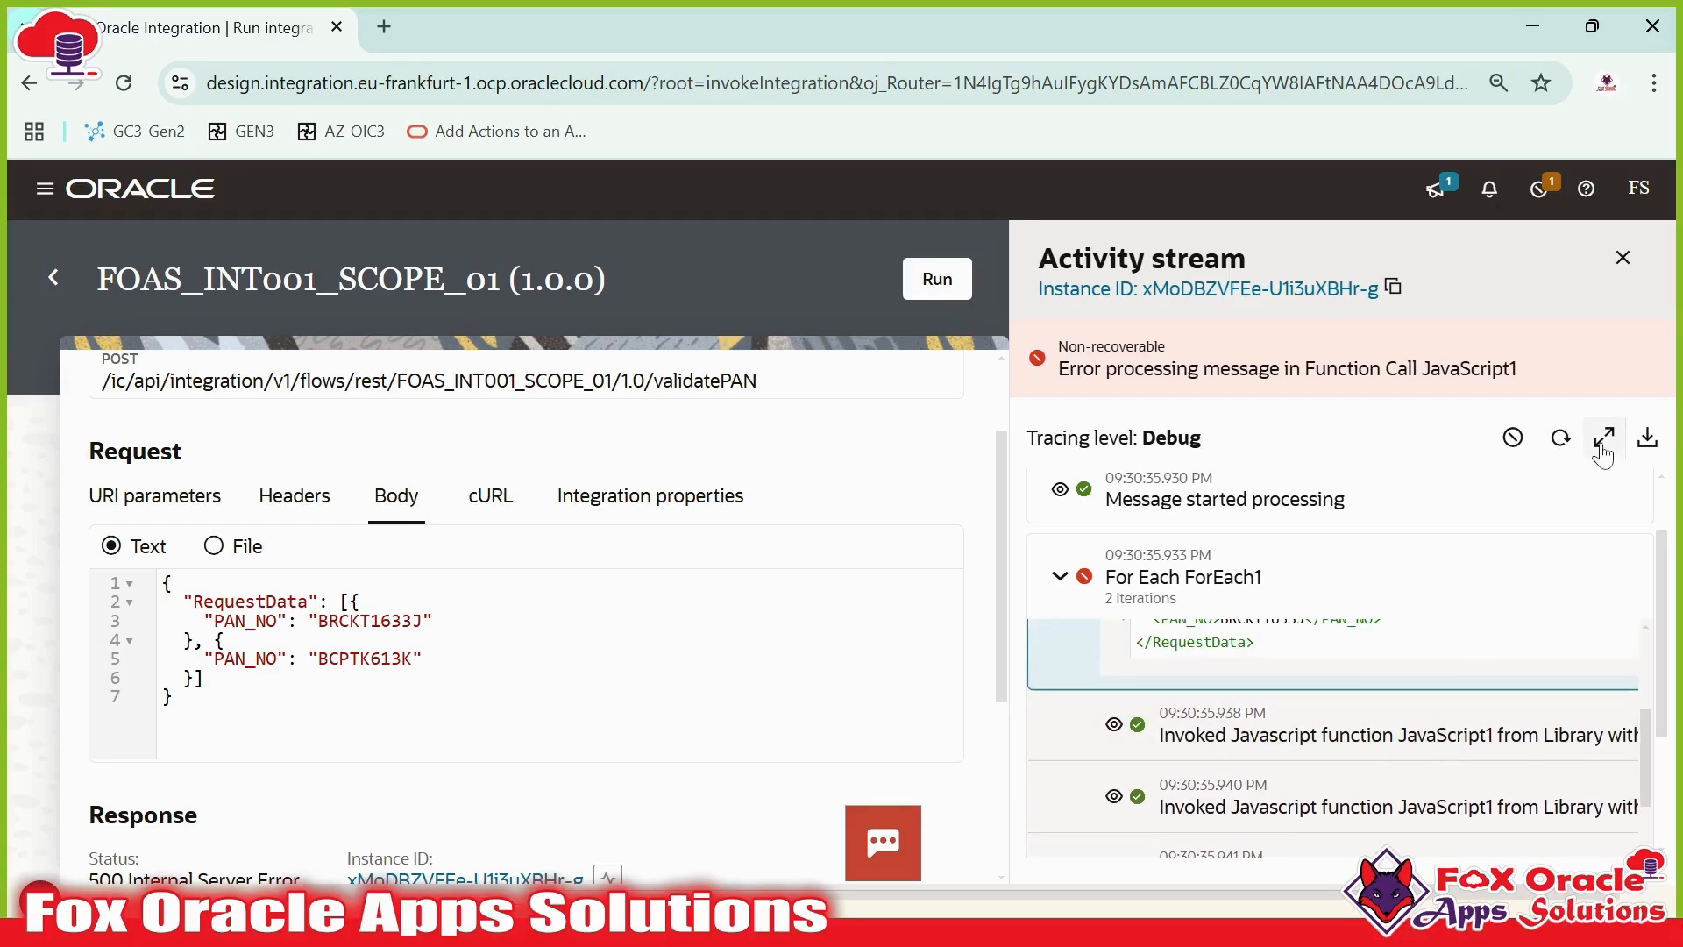
click(1604, 438)
scroll(350, 570, down, 4)
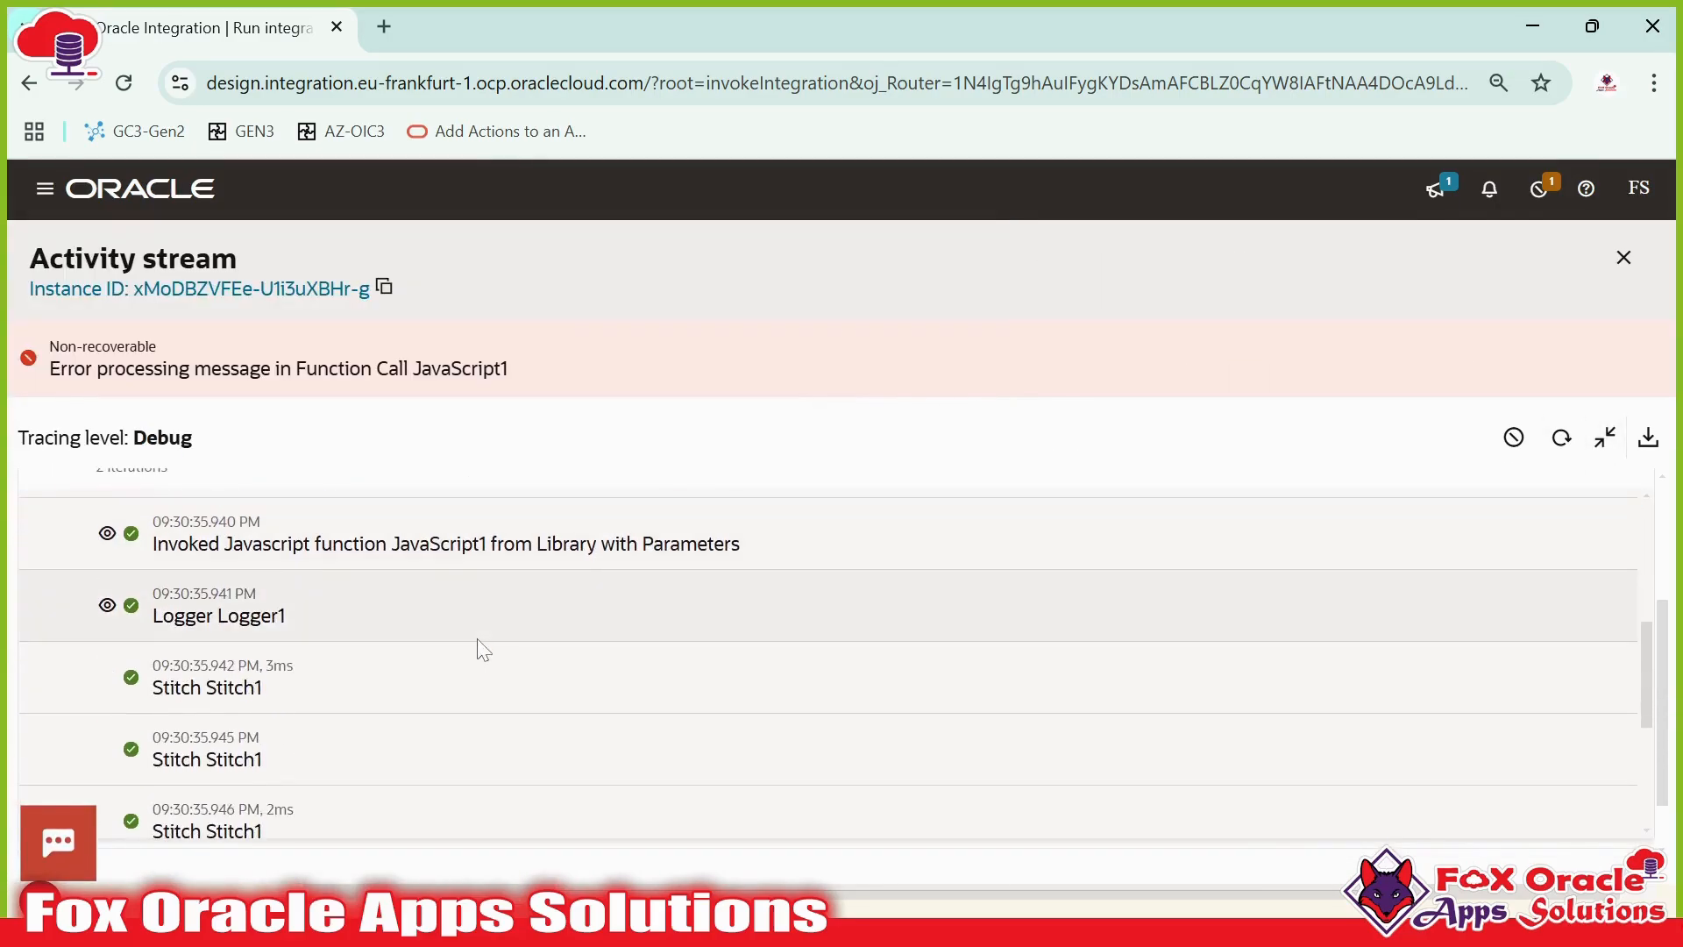
scroll(473, 647, up, 2)
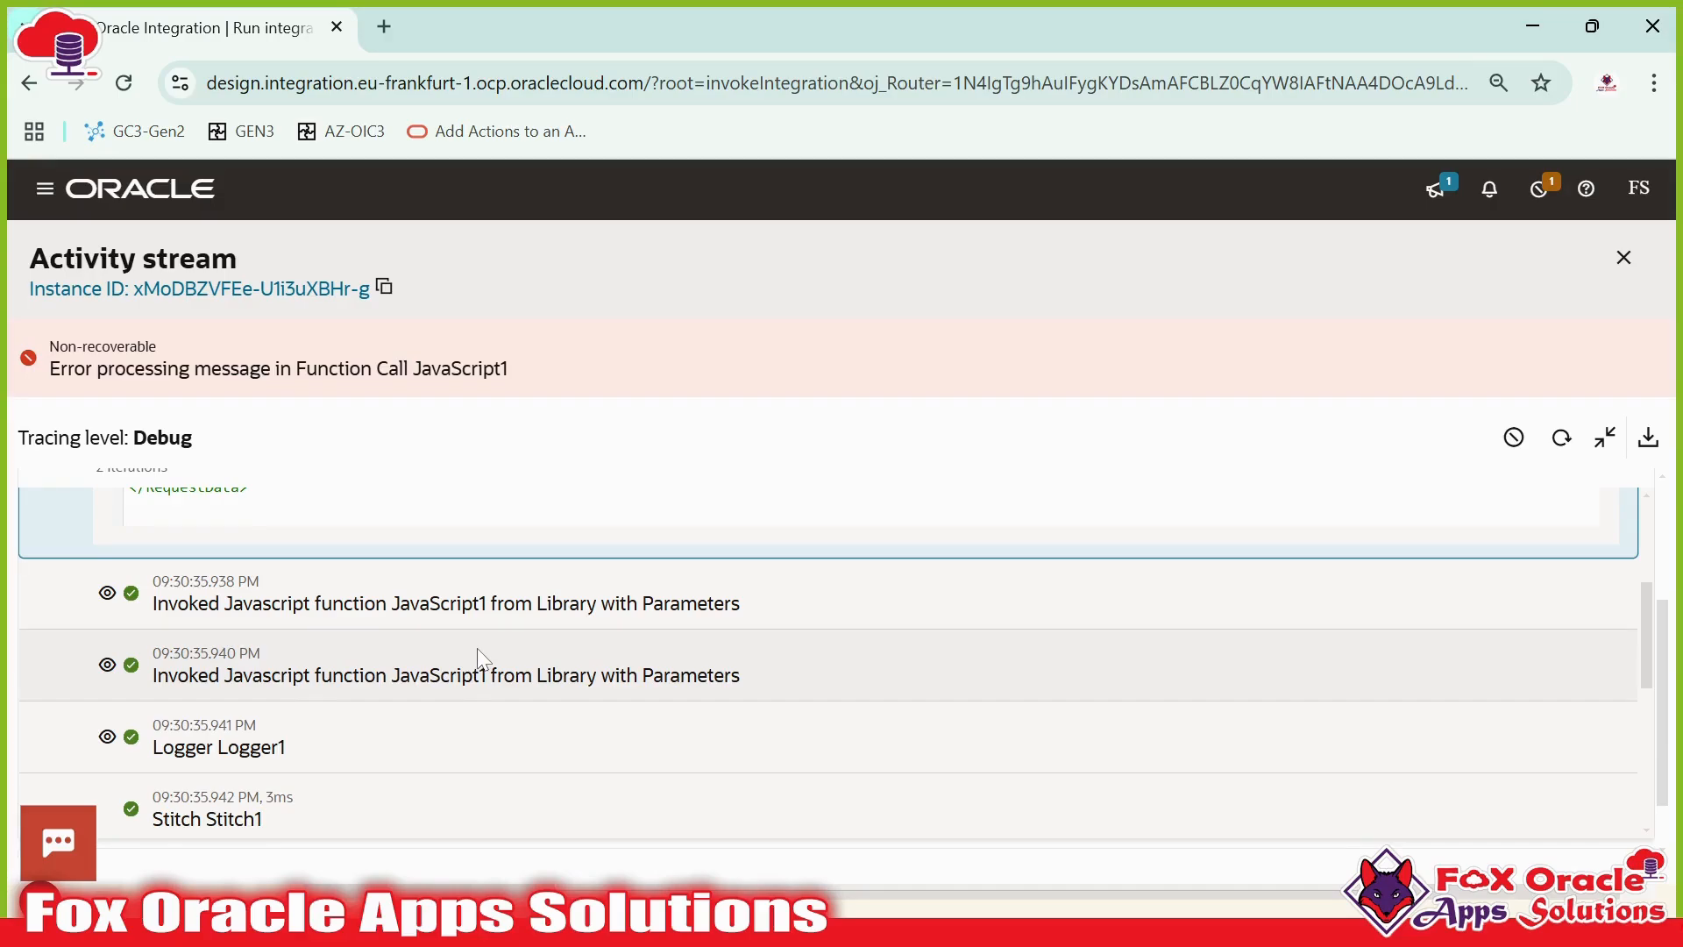
scroll(462, 626, up, 2)
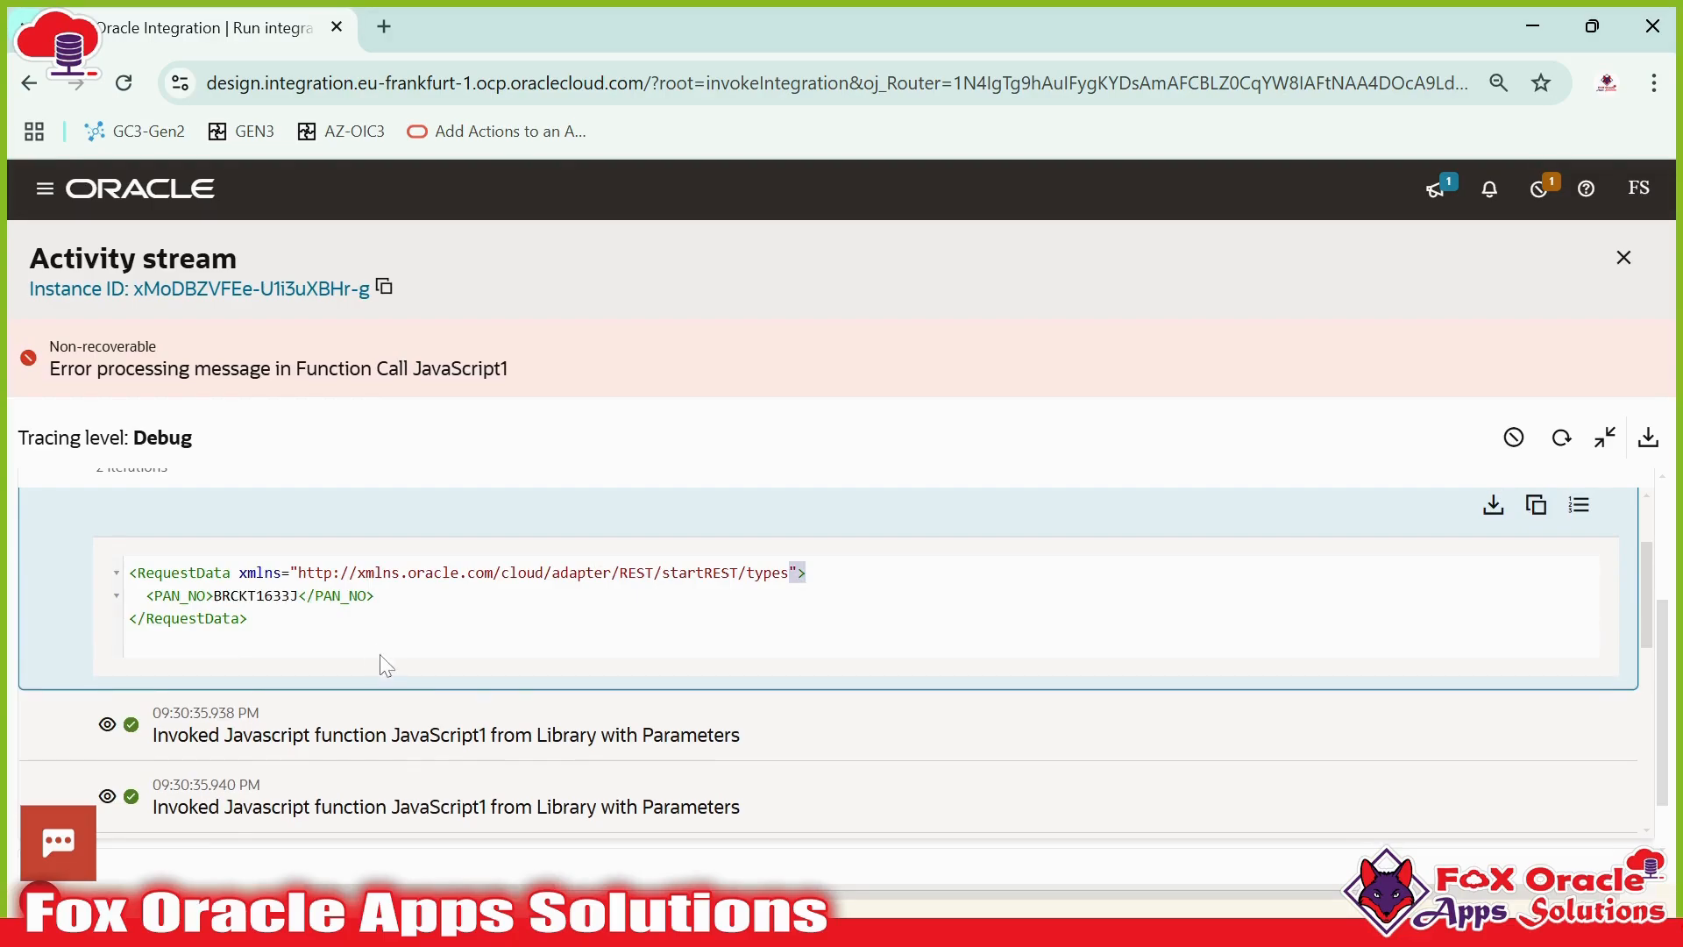
scroll(493, 684, down, 2)
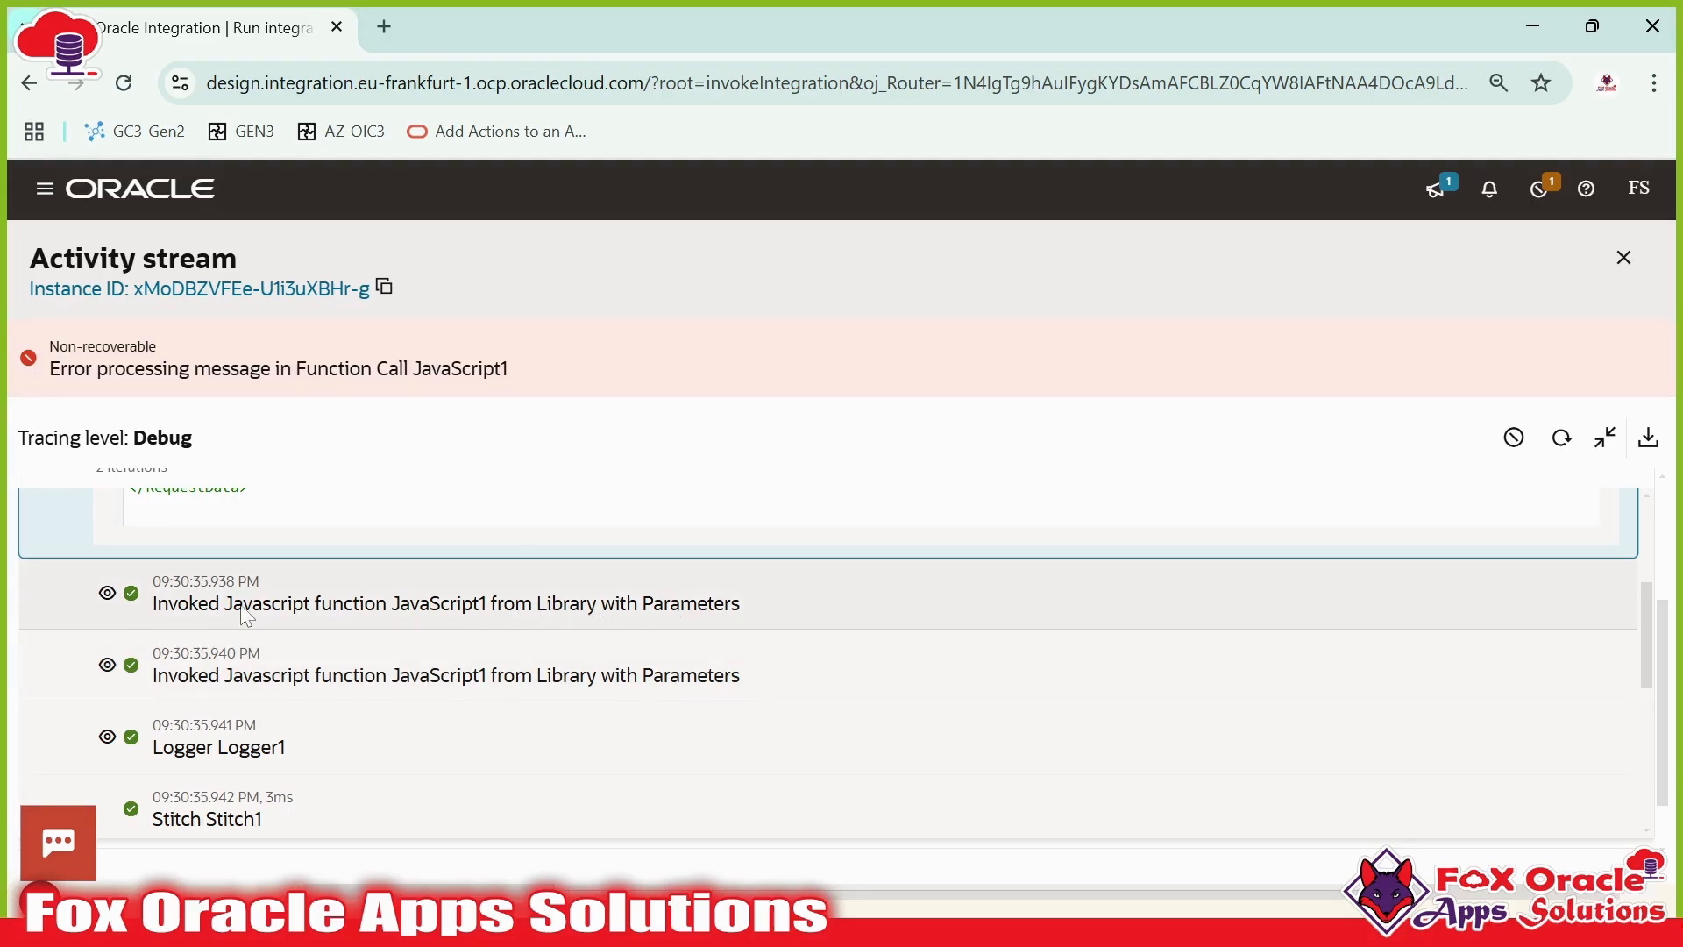
- Open and close the output payload of the first JavaScript1 library invocation in the first iteration
click(107, 594)
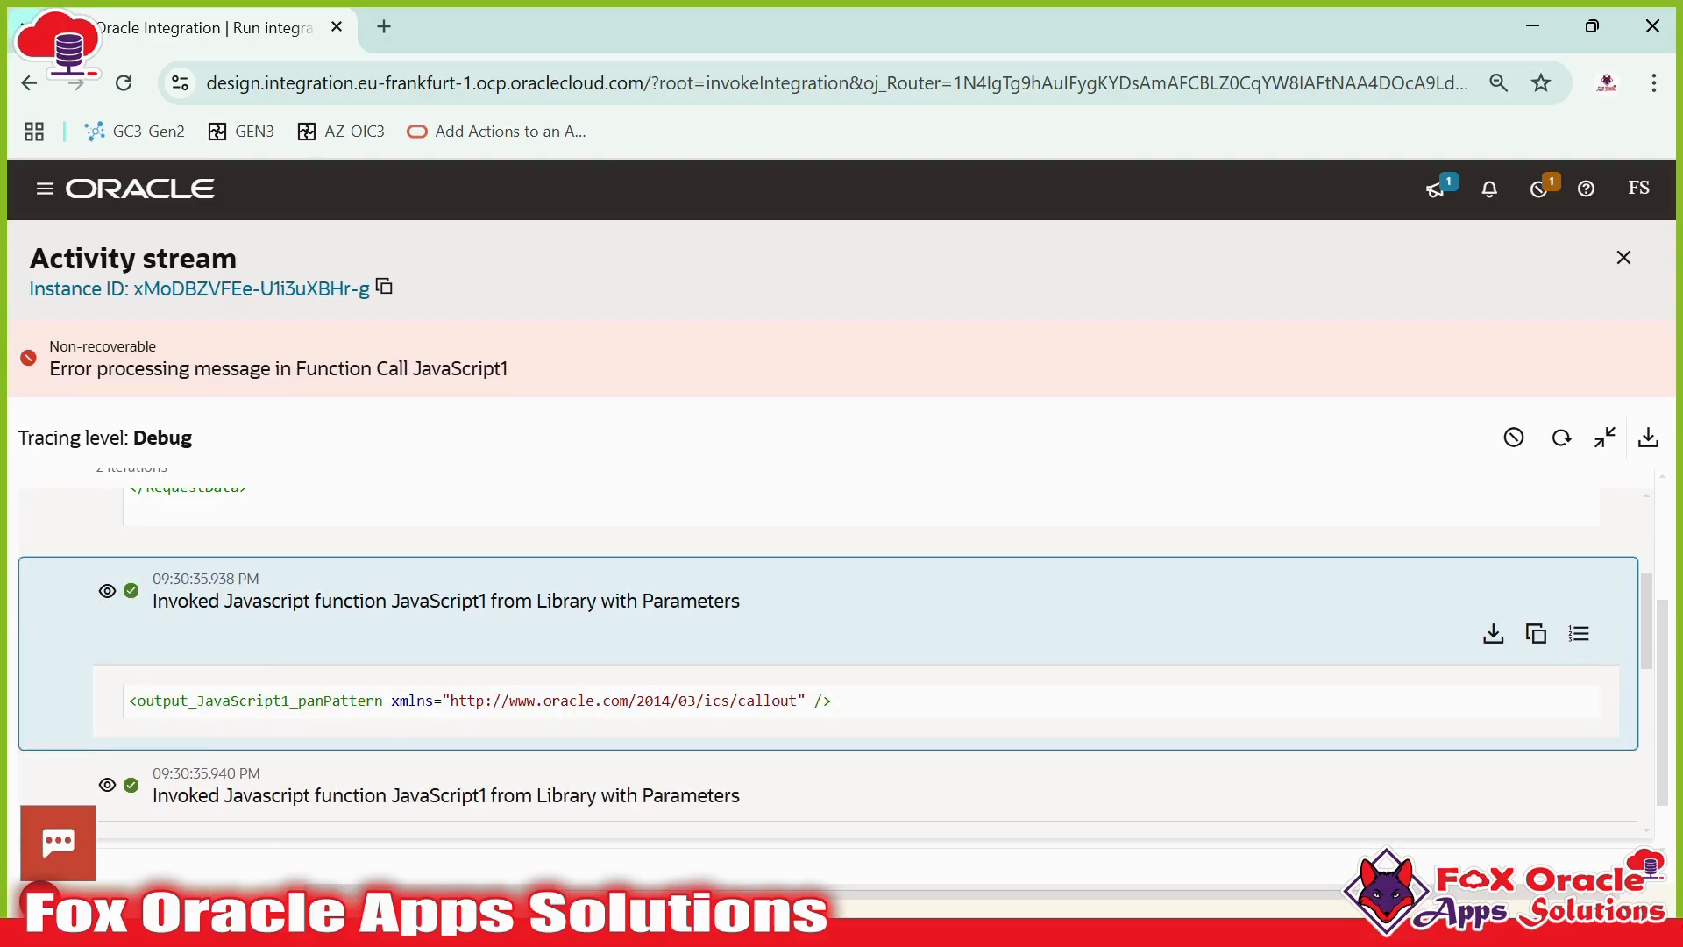
scroll(130, 672, down, 1)
scroll(107, 649, up, 1)
click(107, 595)
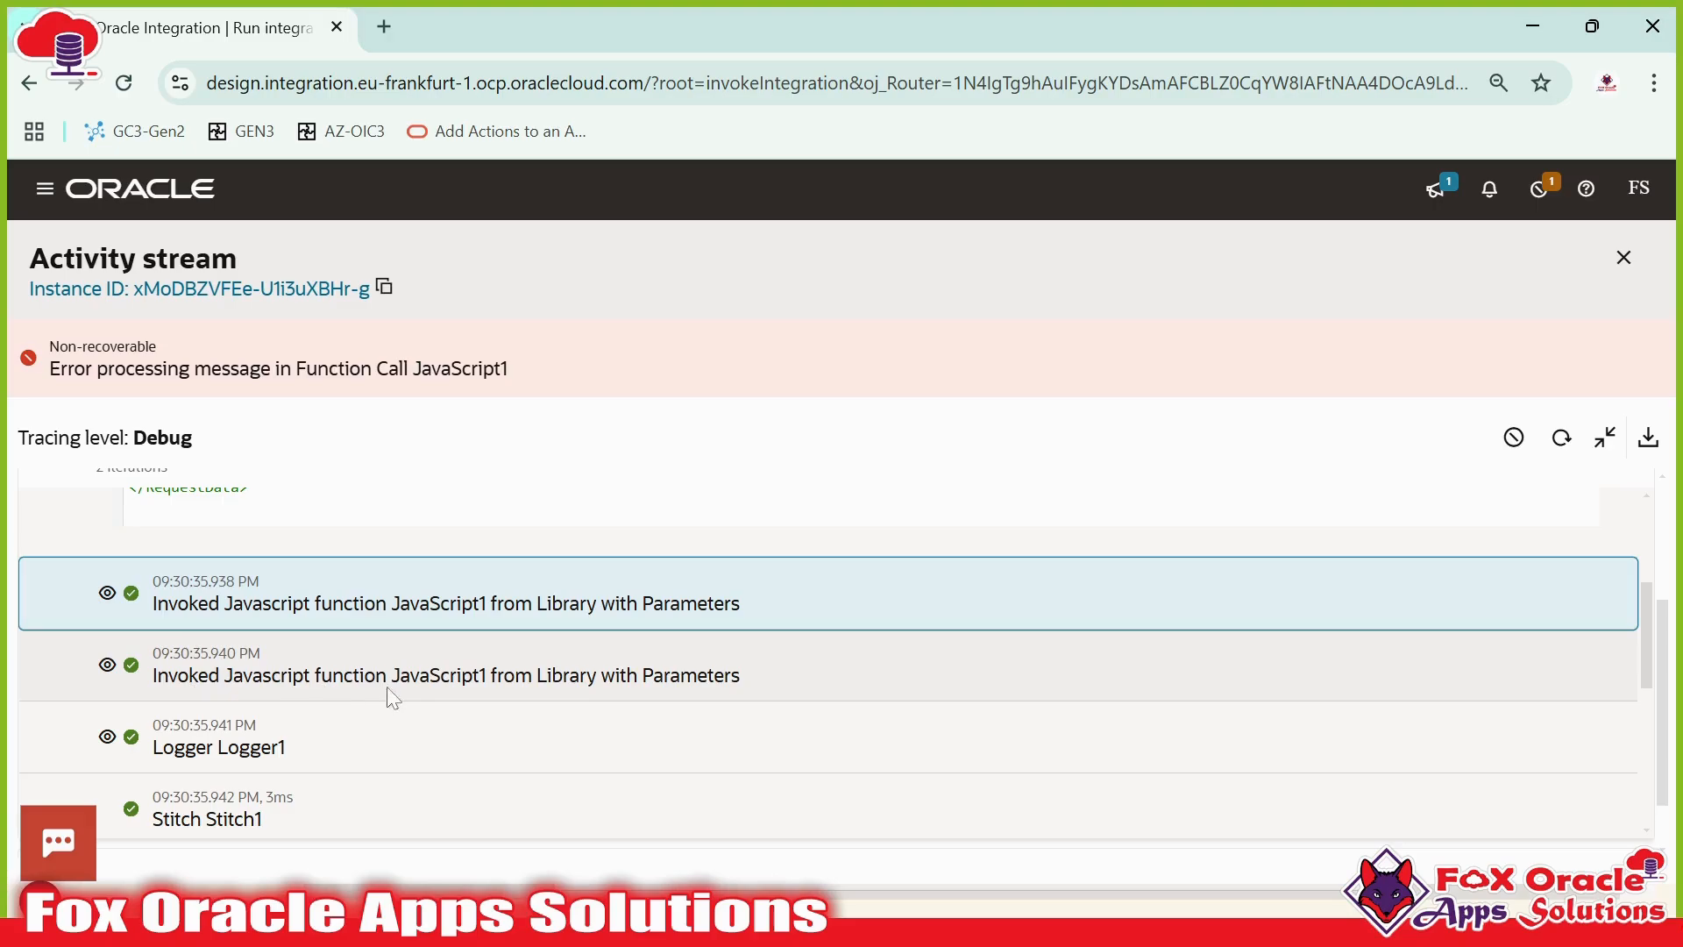
- Open the second JavaScript1 invocation's output payload and highlight the Valid result
click(124, 670)
scroll(402, 681, down, 1)
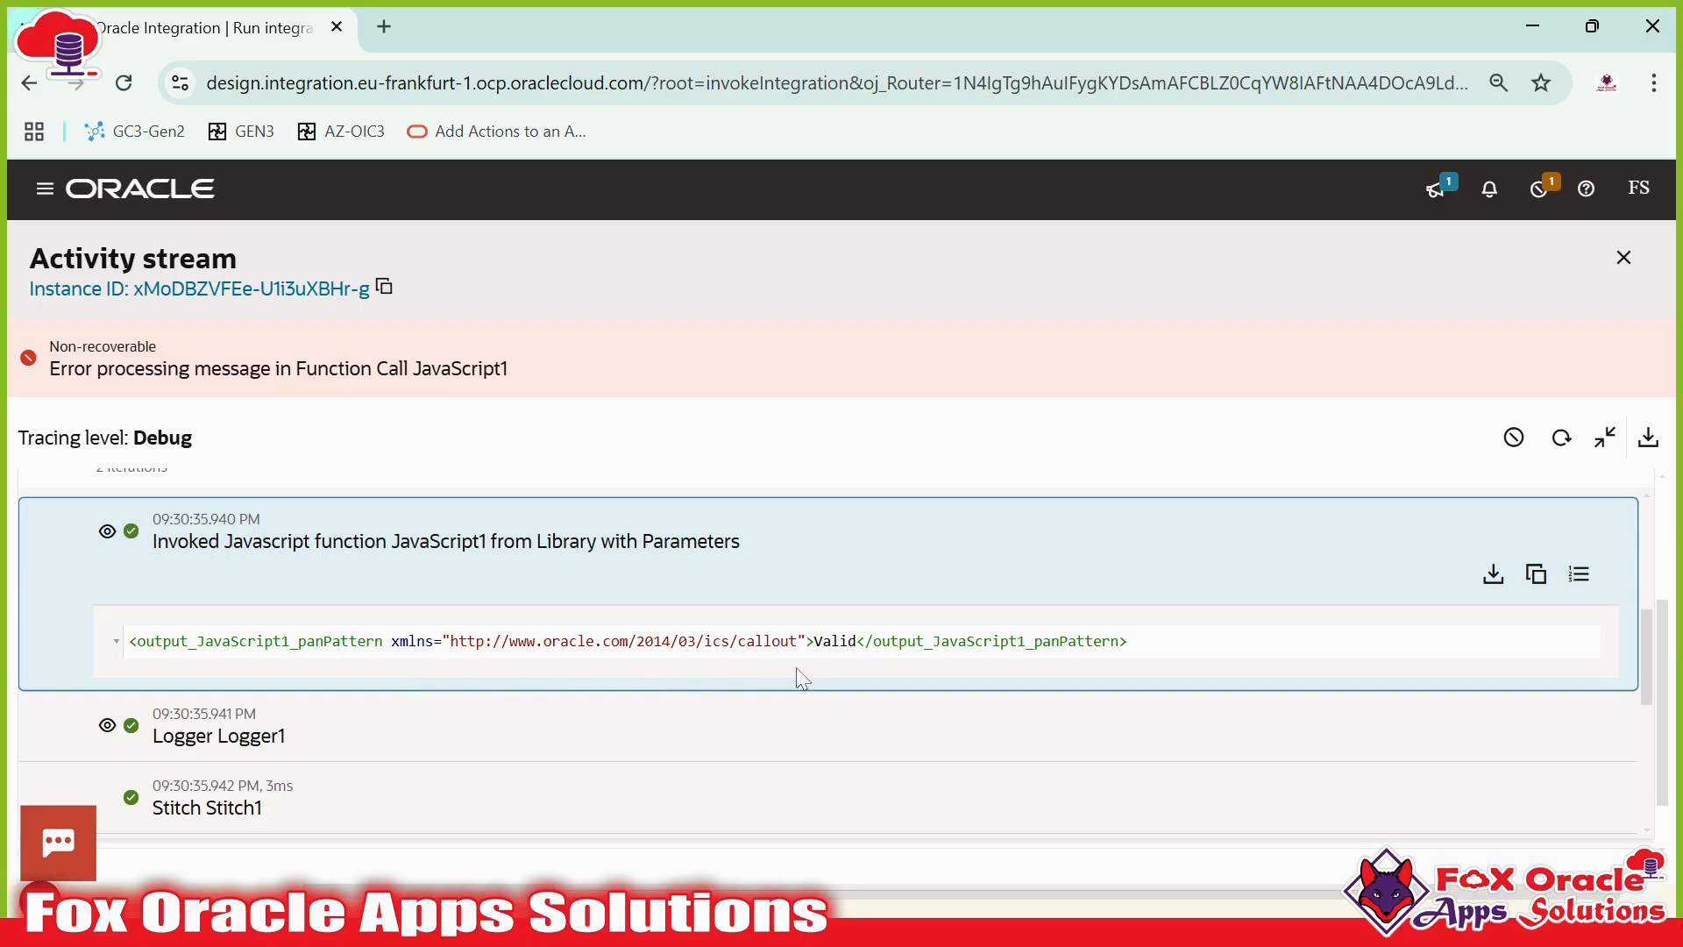
drag(813, 641, 856, 641)
- Open the Logger1 payload and highlight the JS Response text
scroll(151, 625, down, 1)
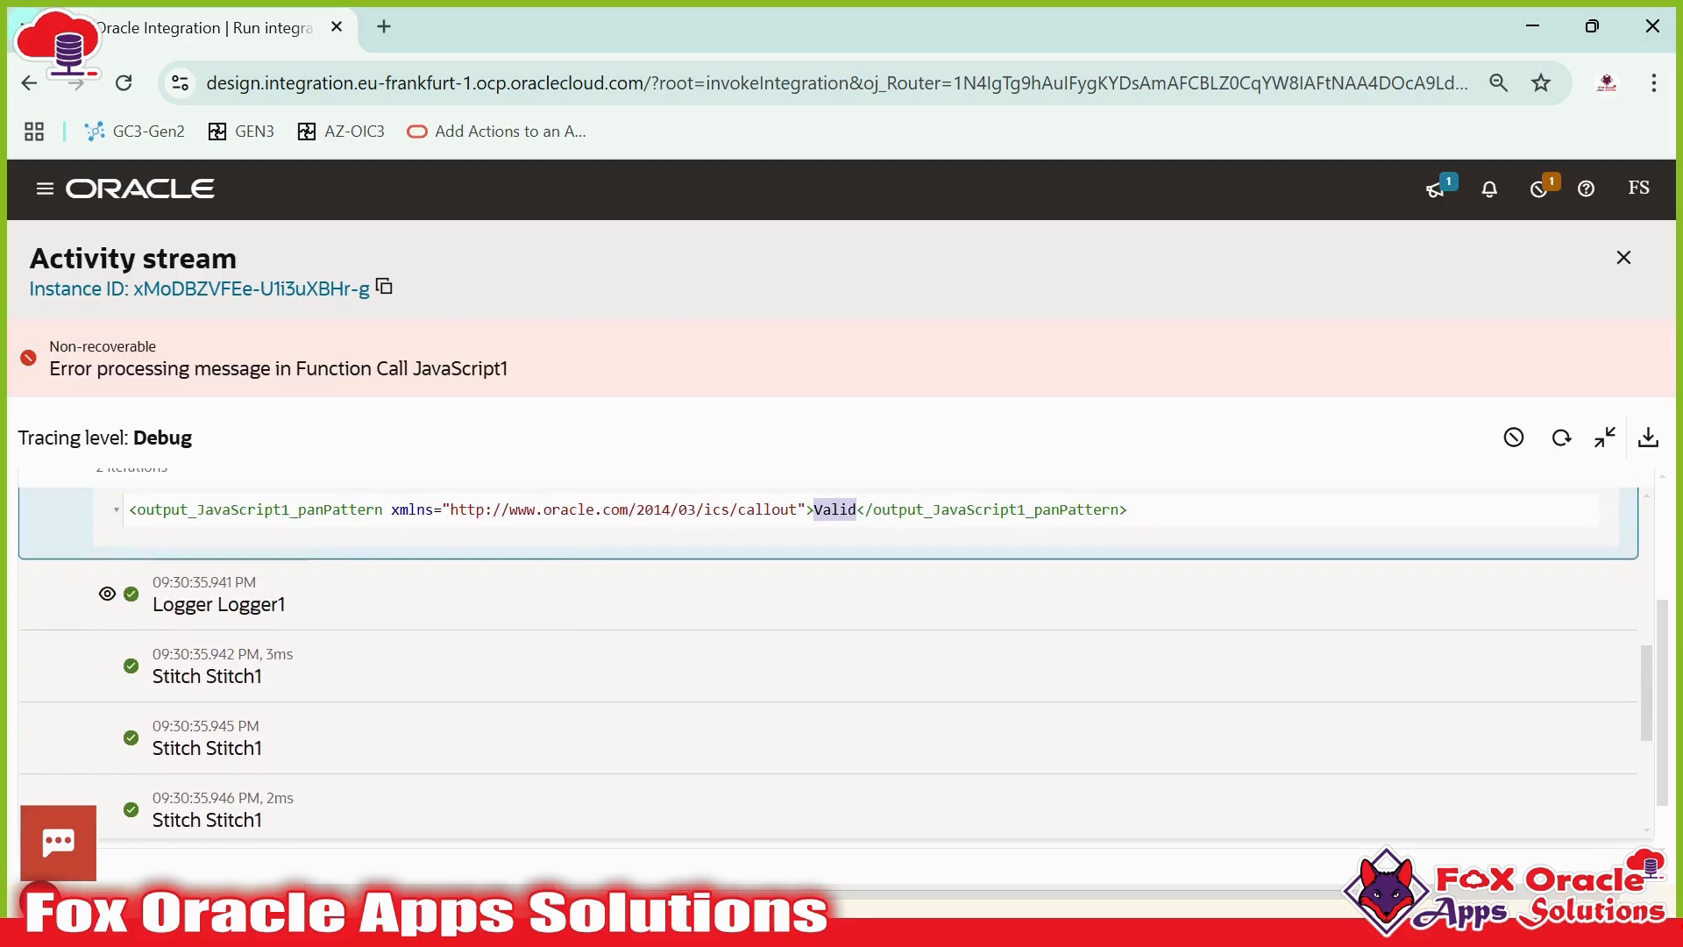
click(125, 605)
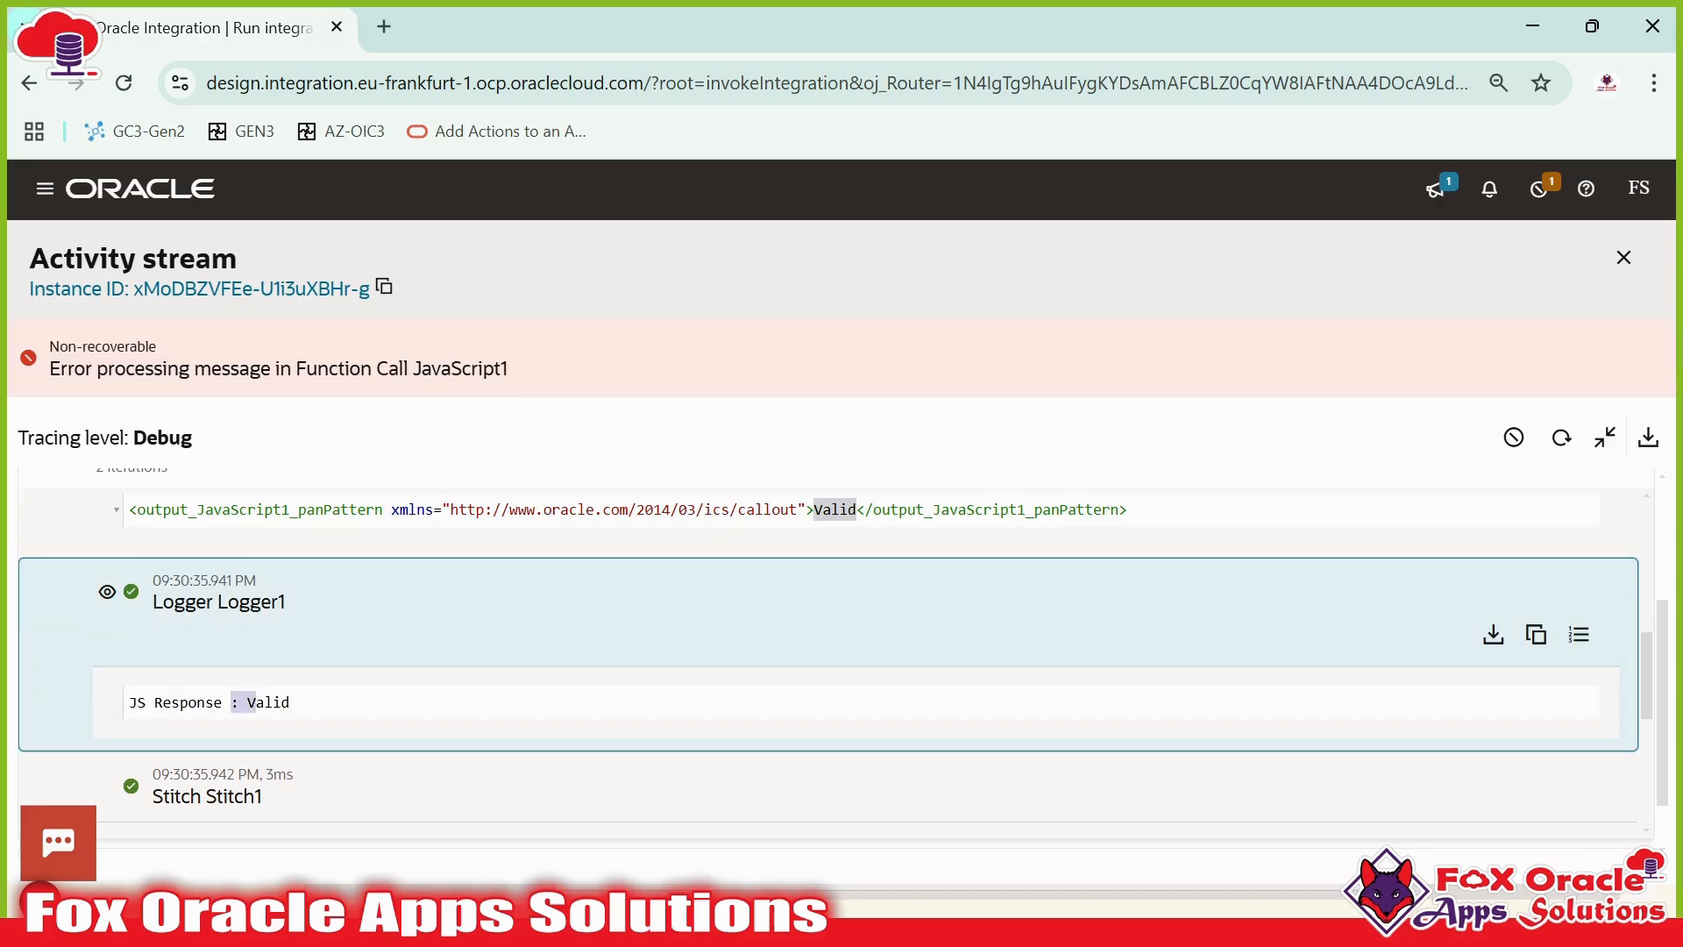
double_click(187, 702)
click(291, 702)
drag(290, 702, 146, 702)
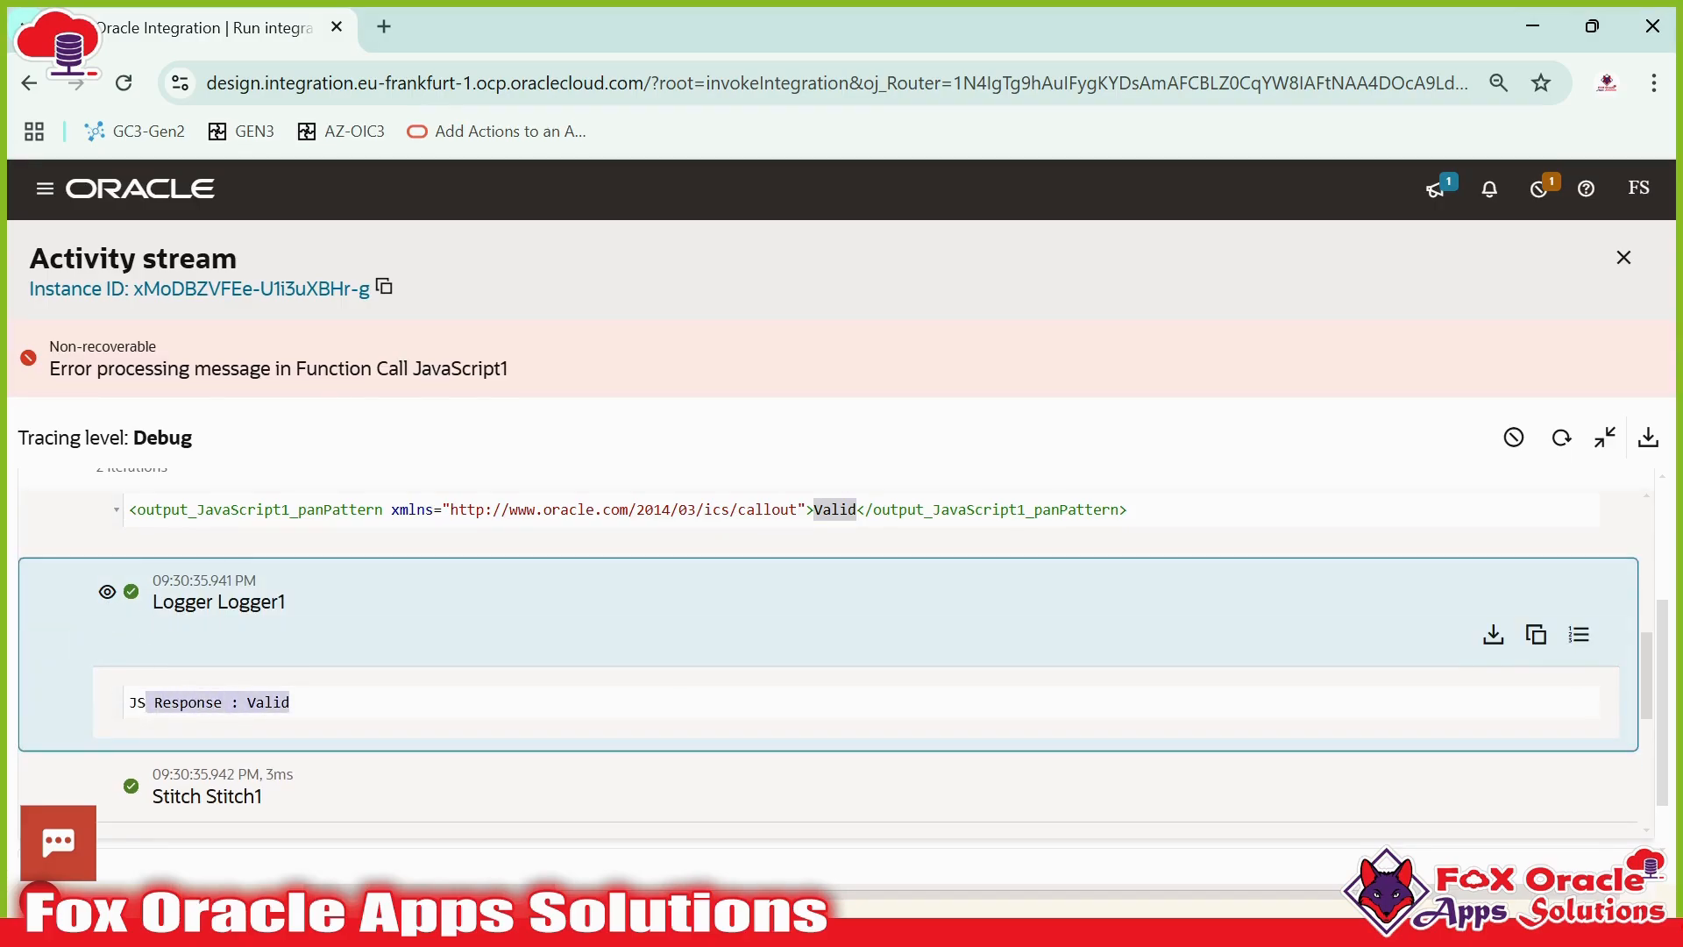
- Scroll past the Stitch1 activities and expand Iteration 2 of ForEach1
scroll(291, 709, down, 1)
scroll(290, 736, down, 1)
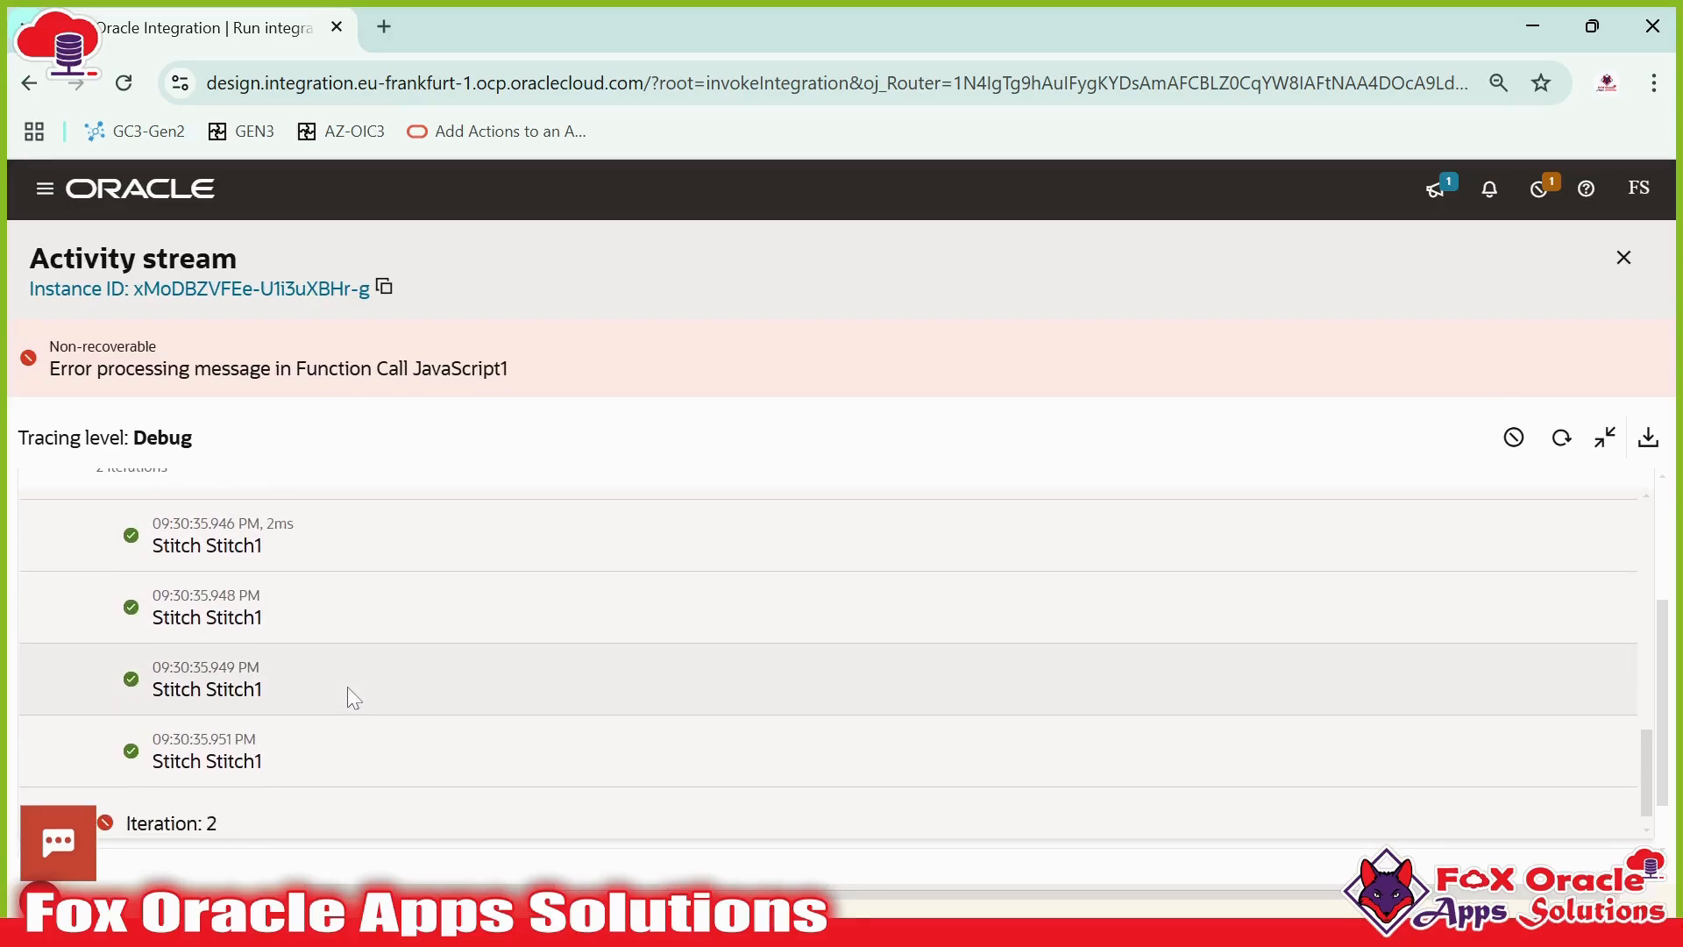
scroll(254, 601, up, 1)
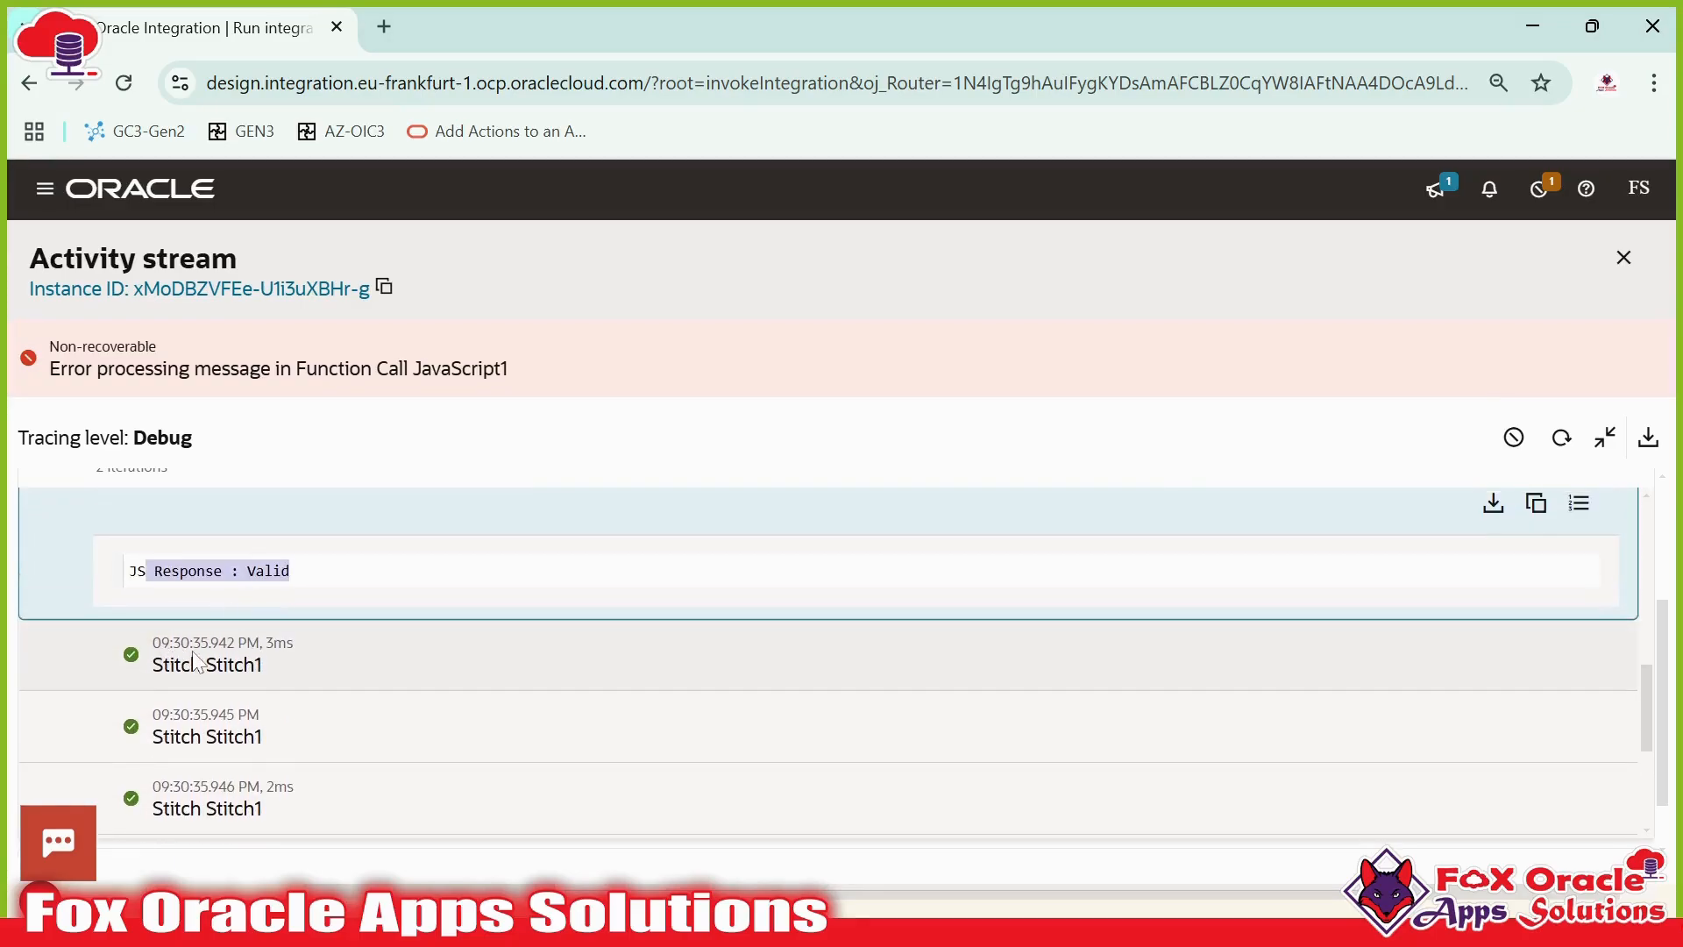
scroll(211, 675, down, 2)
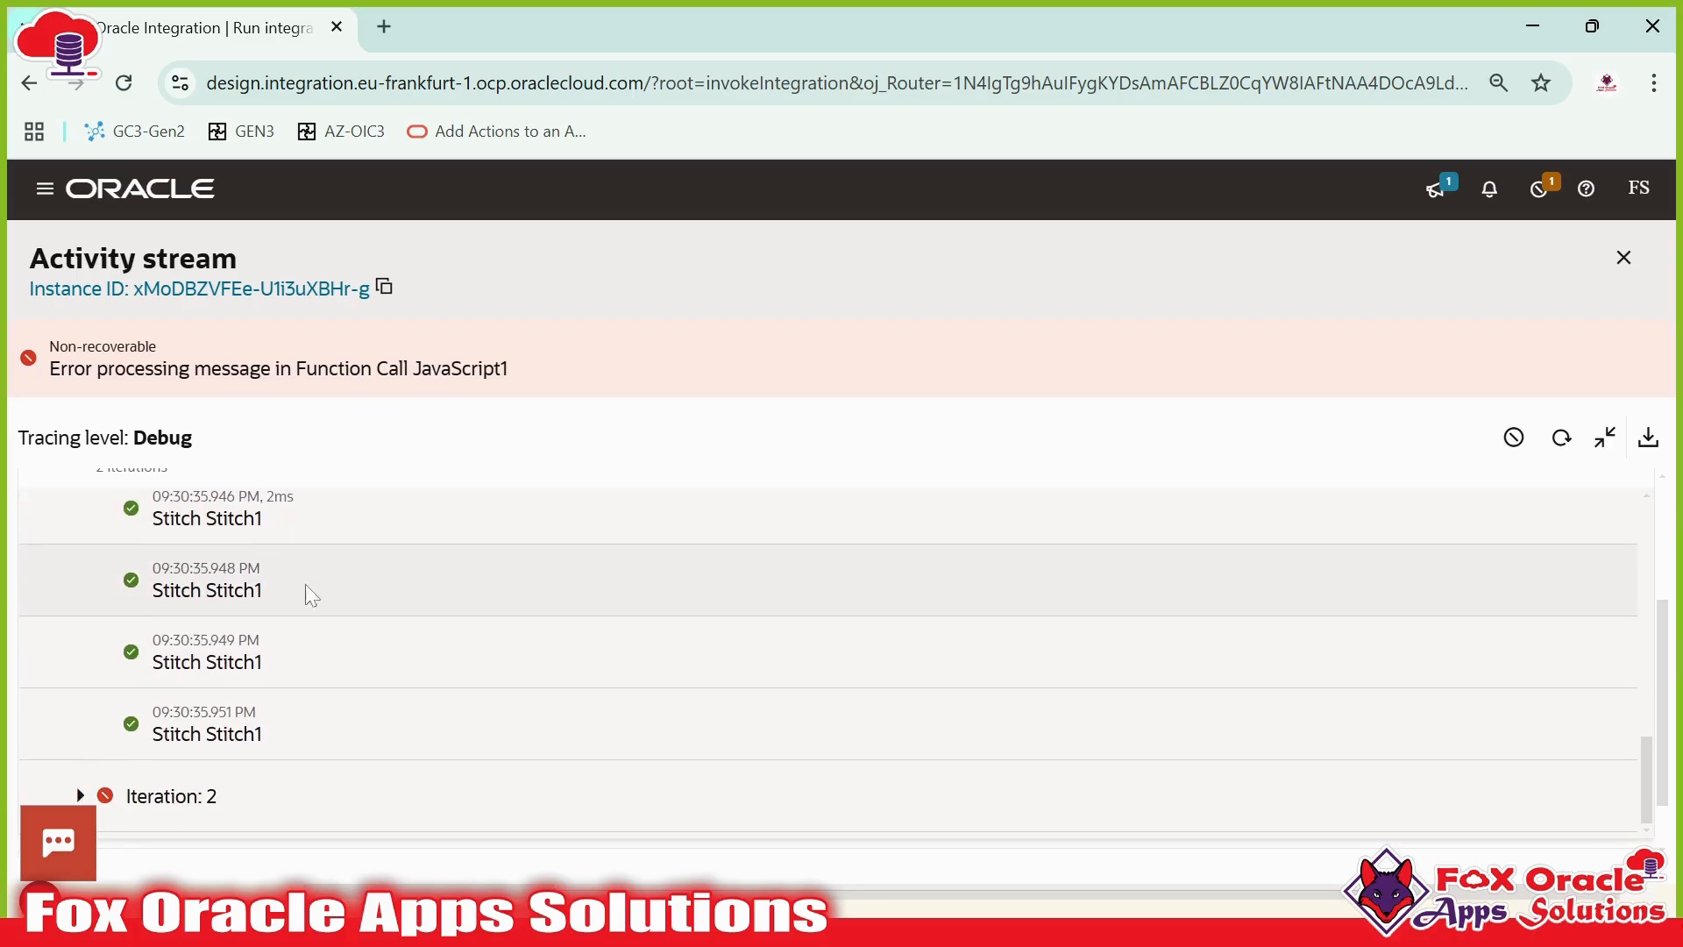
scroll(298, 605, down, 3)
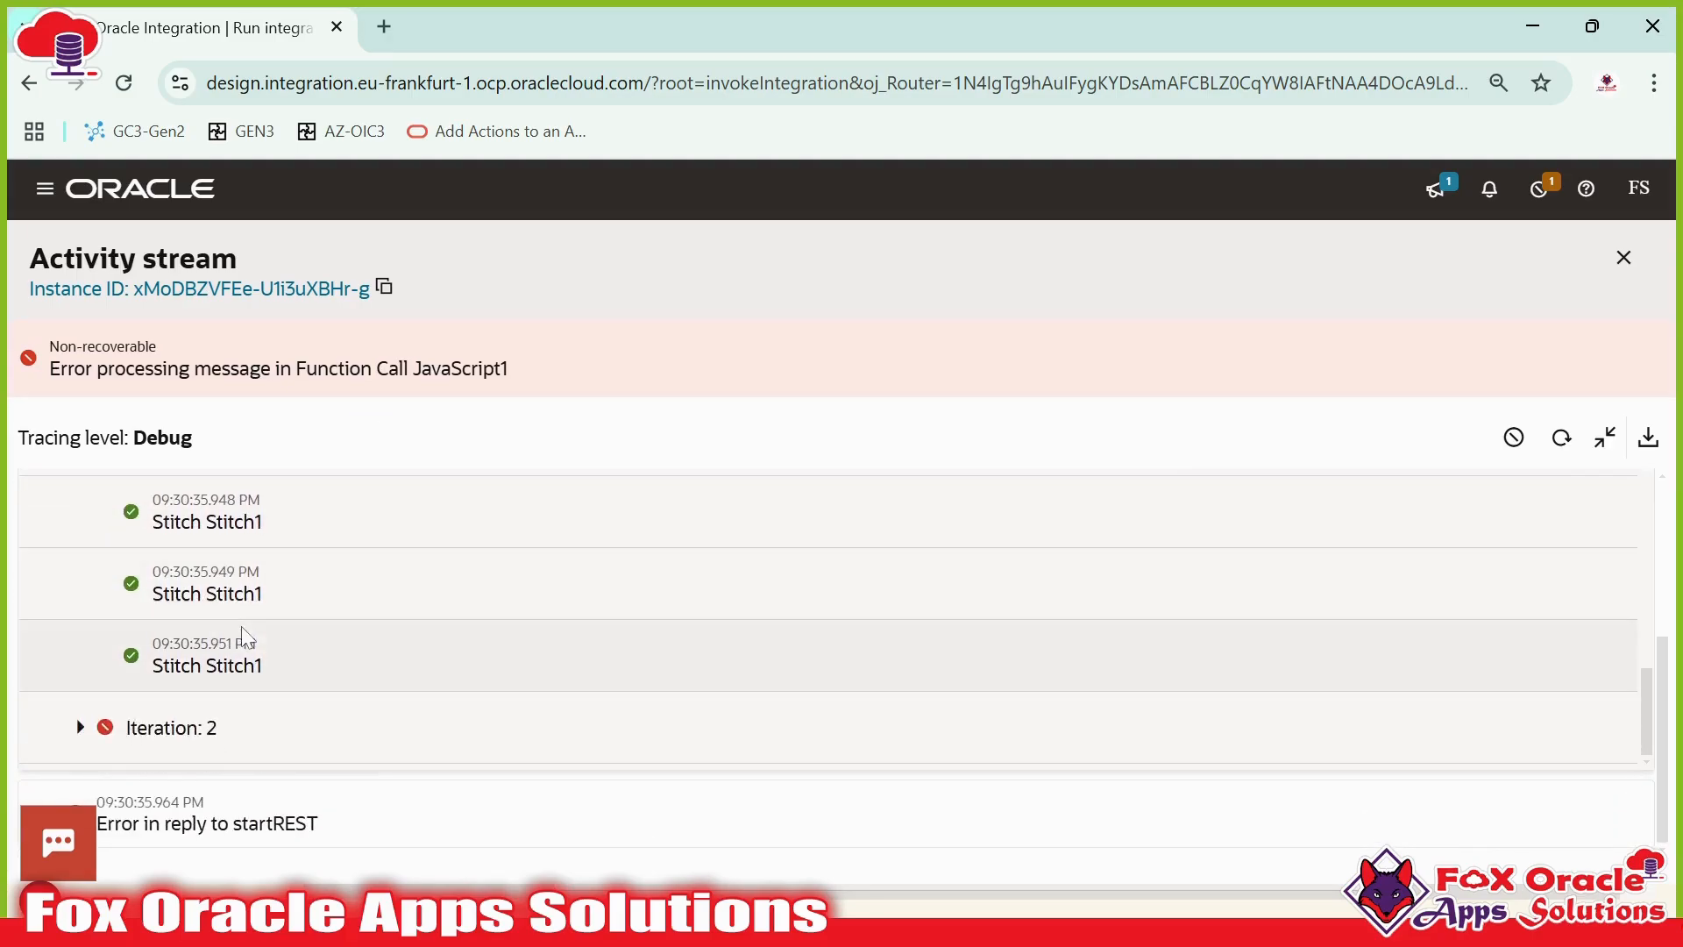
click(80, 726)
scroll(211, 706, down, 3)
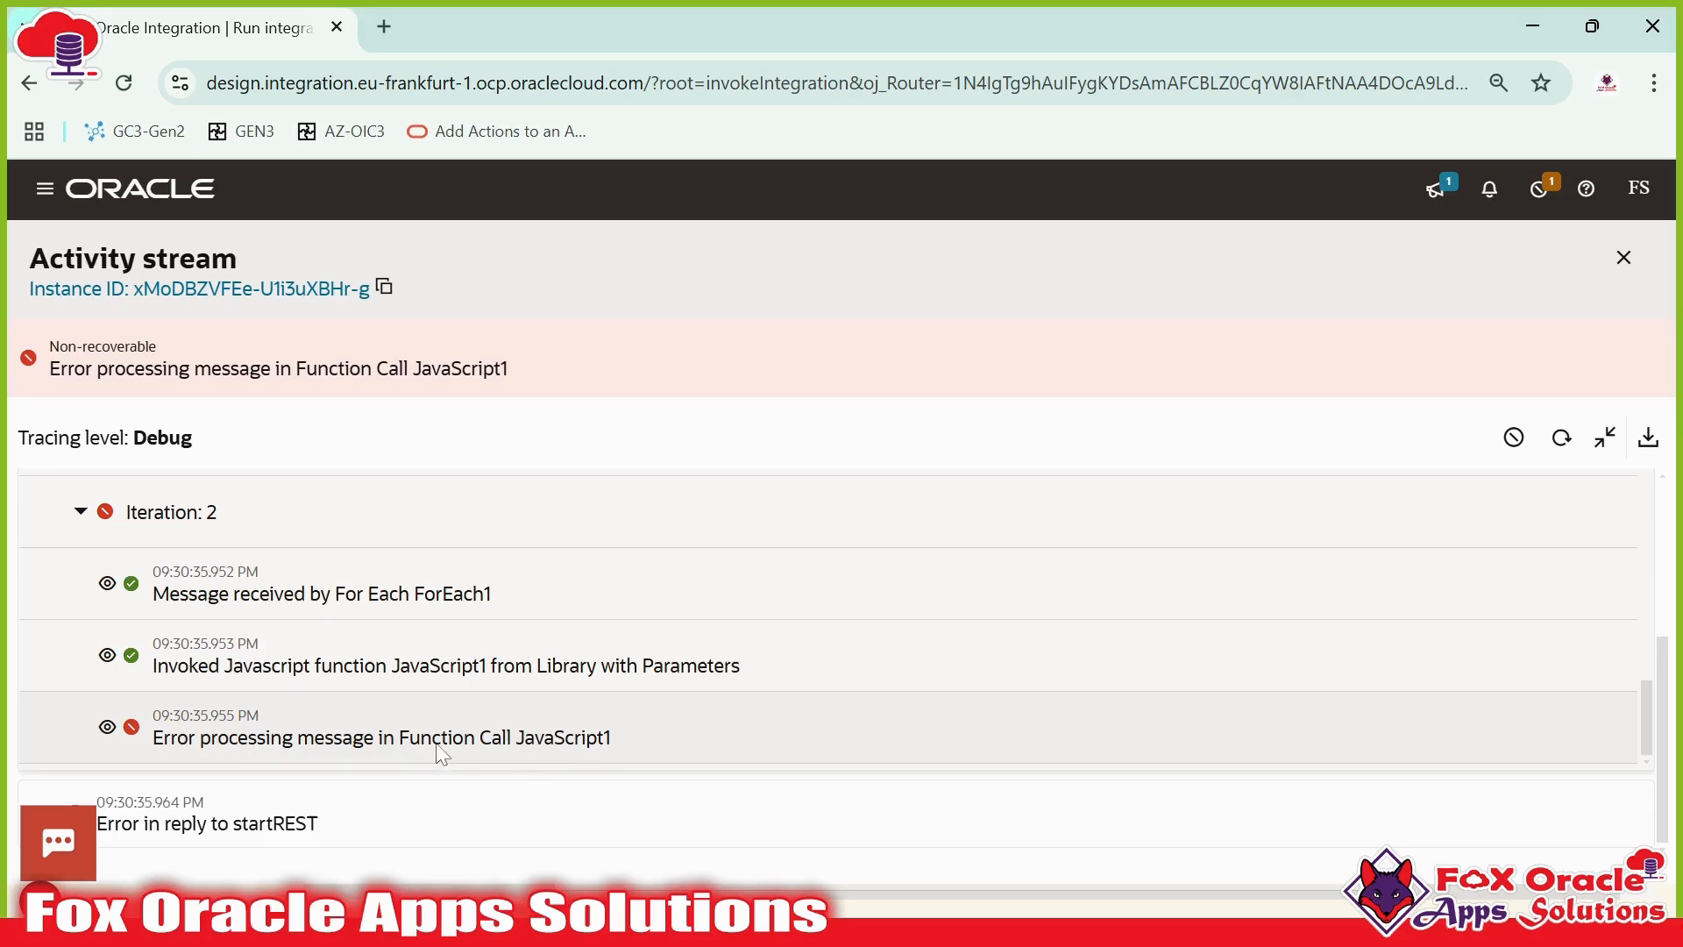
- Open the payload of the message received by ForEach1 in iteration 2 and highlight its PAN_NO value
click(108, 586)
scroll(219, 644, down, 2)
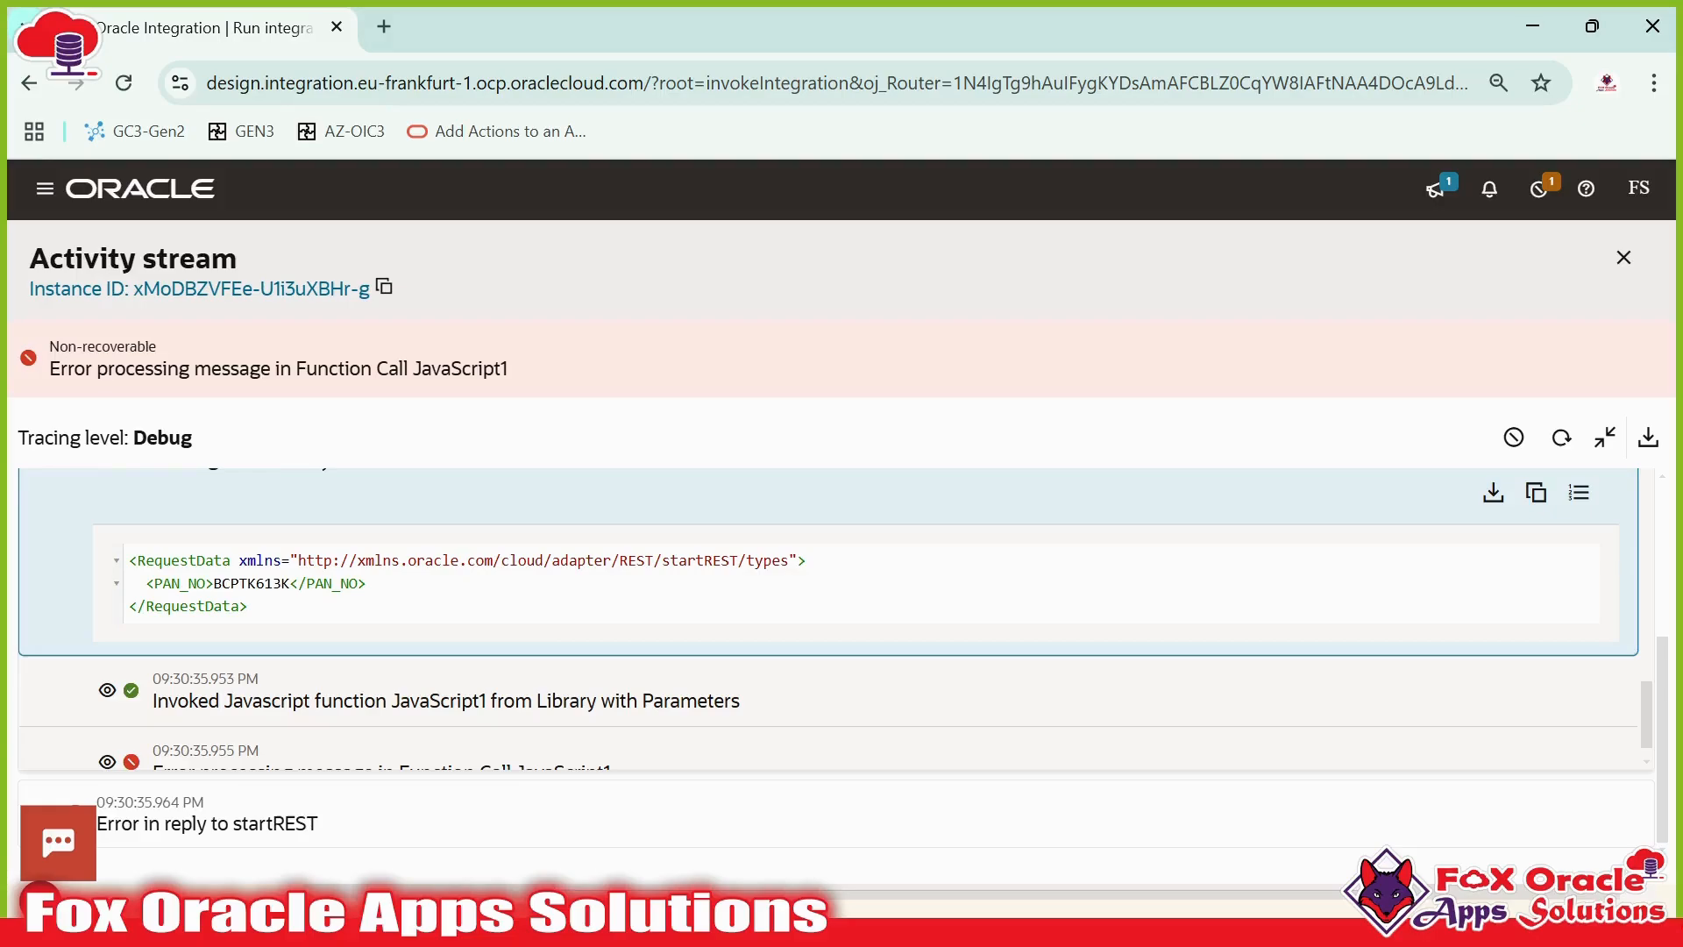
scroll(219, 596, up, 2)
scroll(220, 596, down, 2)
double_click(251, 583)
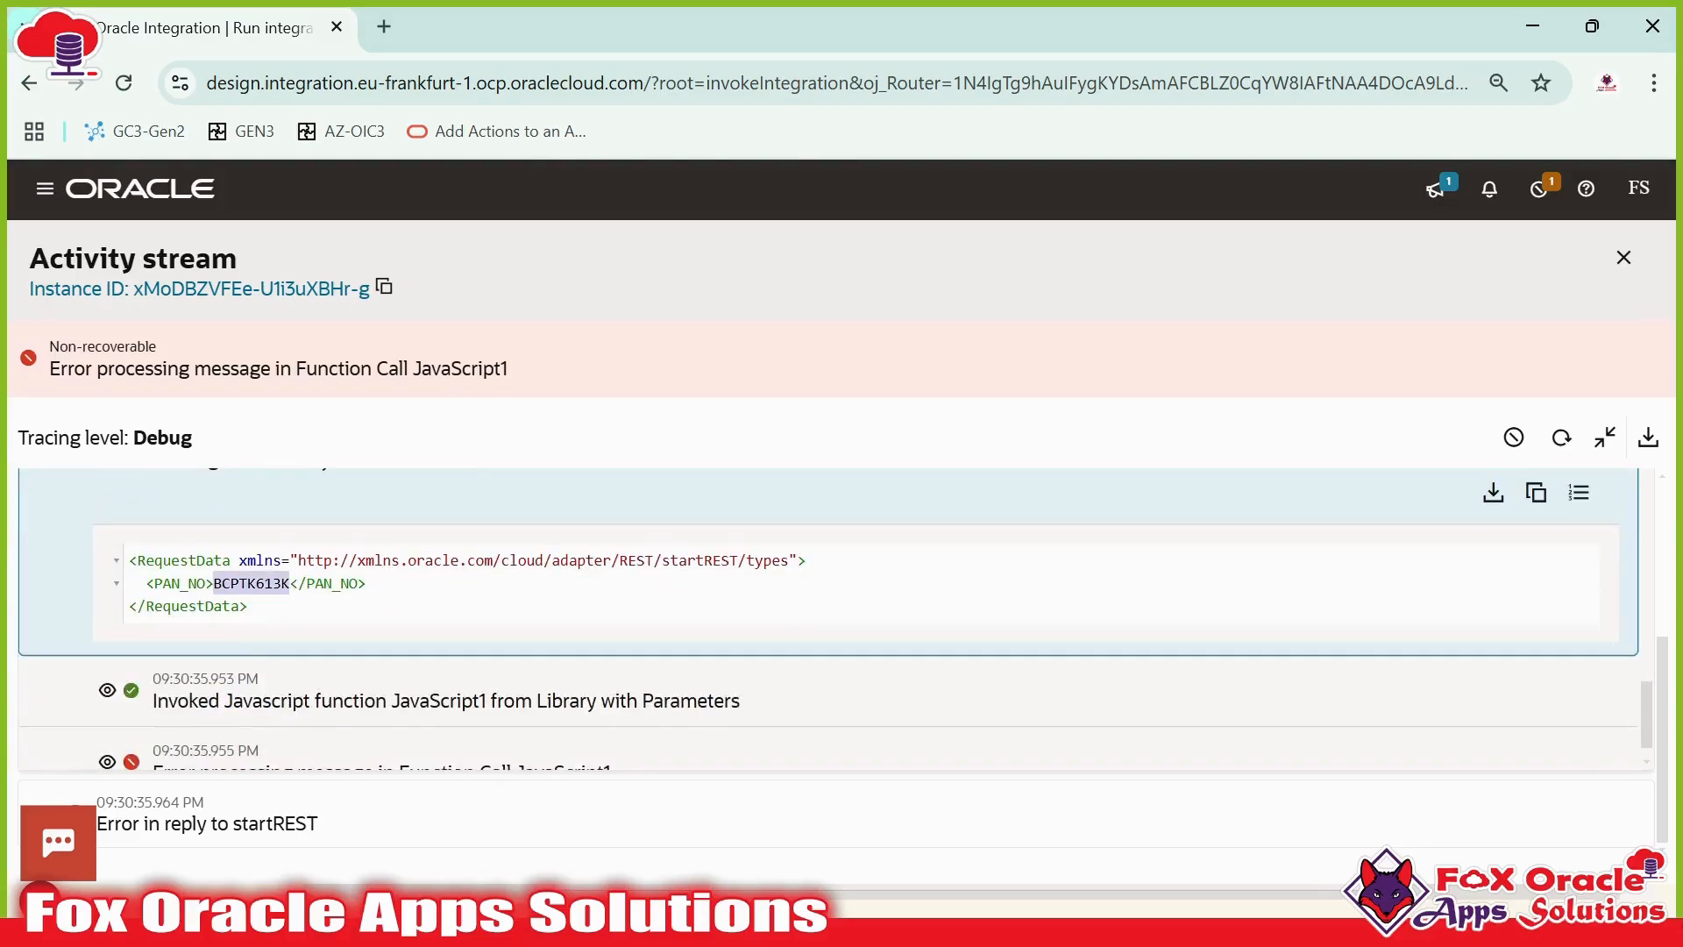
- Restore the activity stream to a side panel and open the Details of the JavaScript1 error in iteration 2
click(1605, 438)
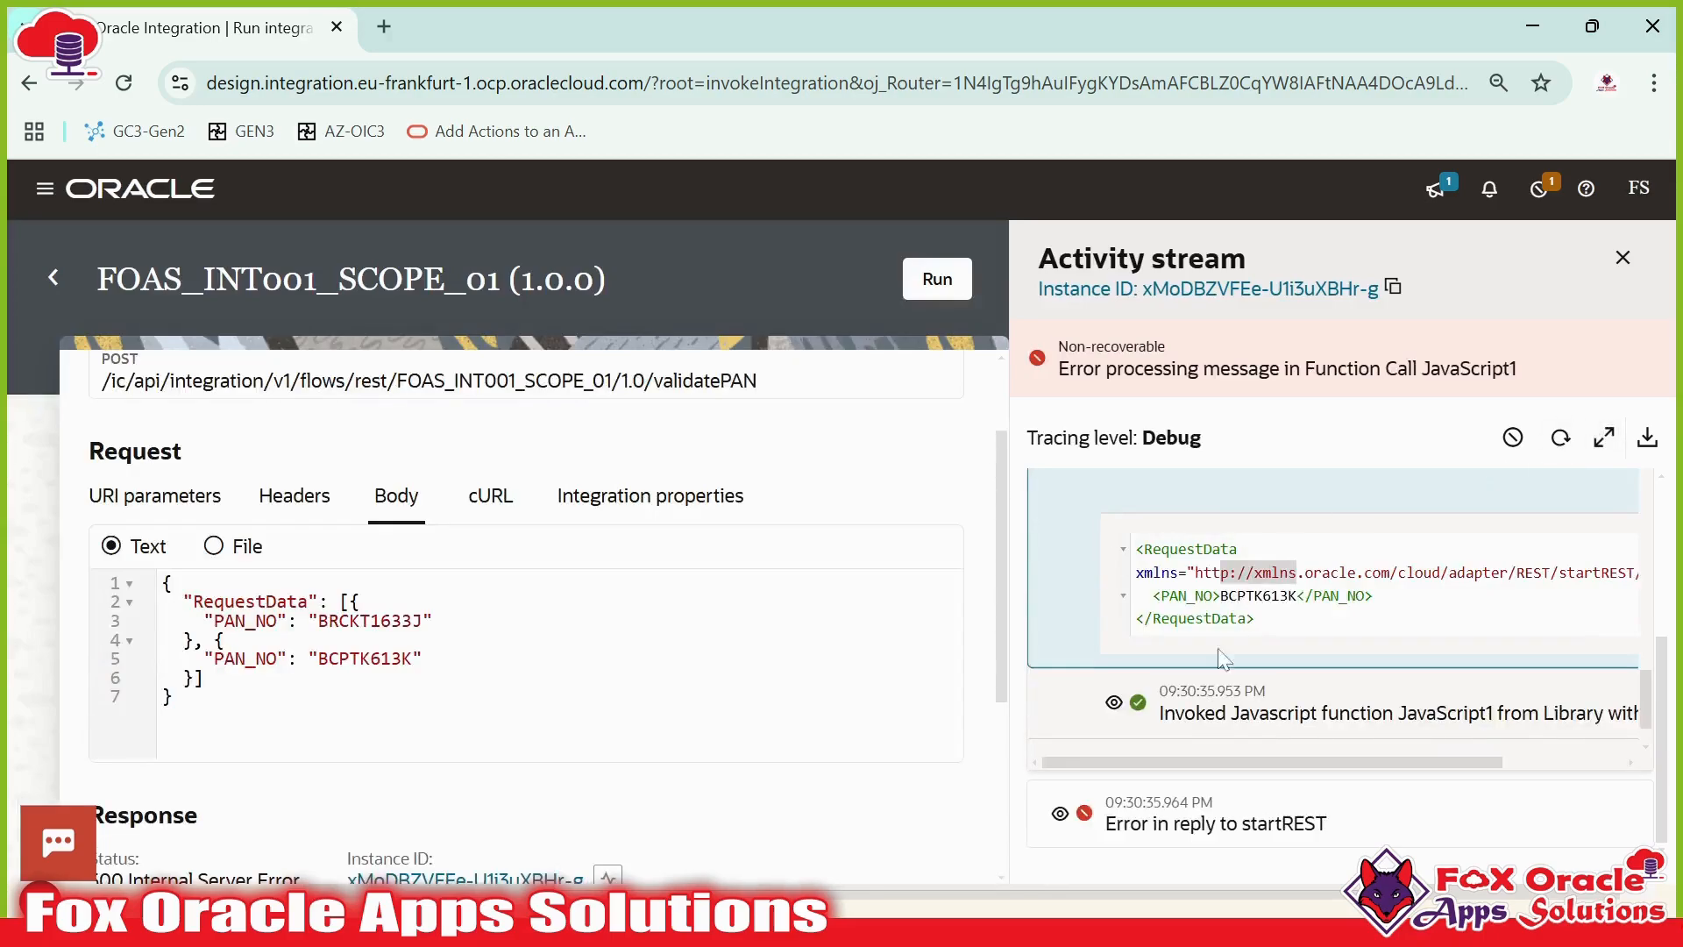
scroll(1225, 659, down, 1)
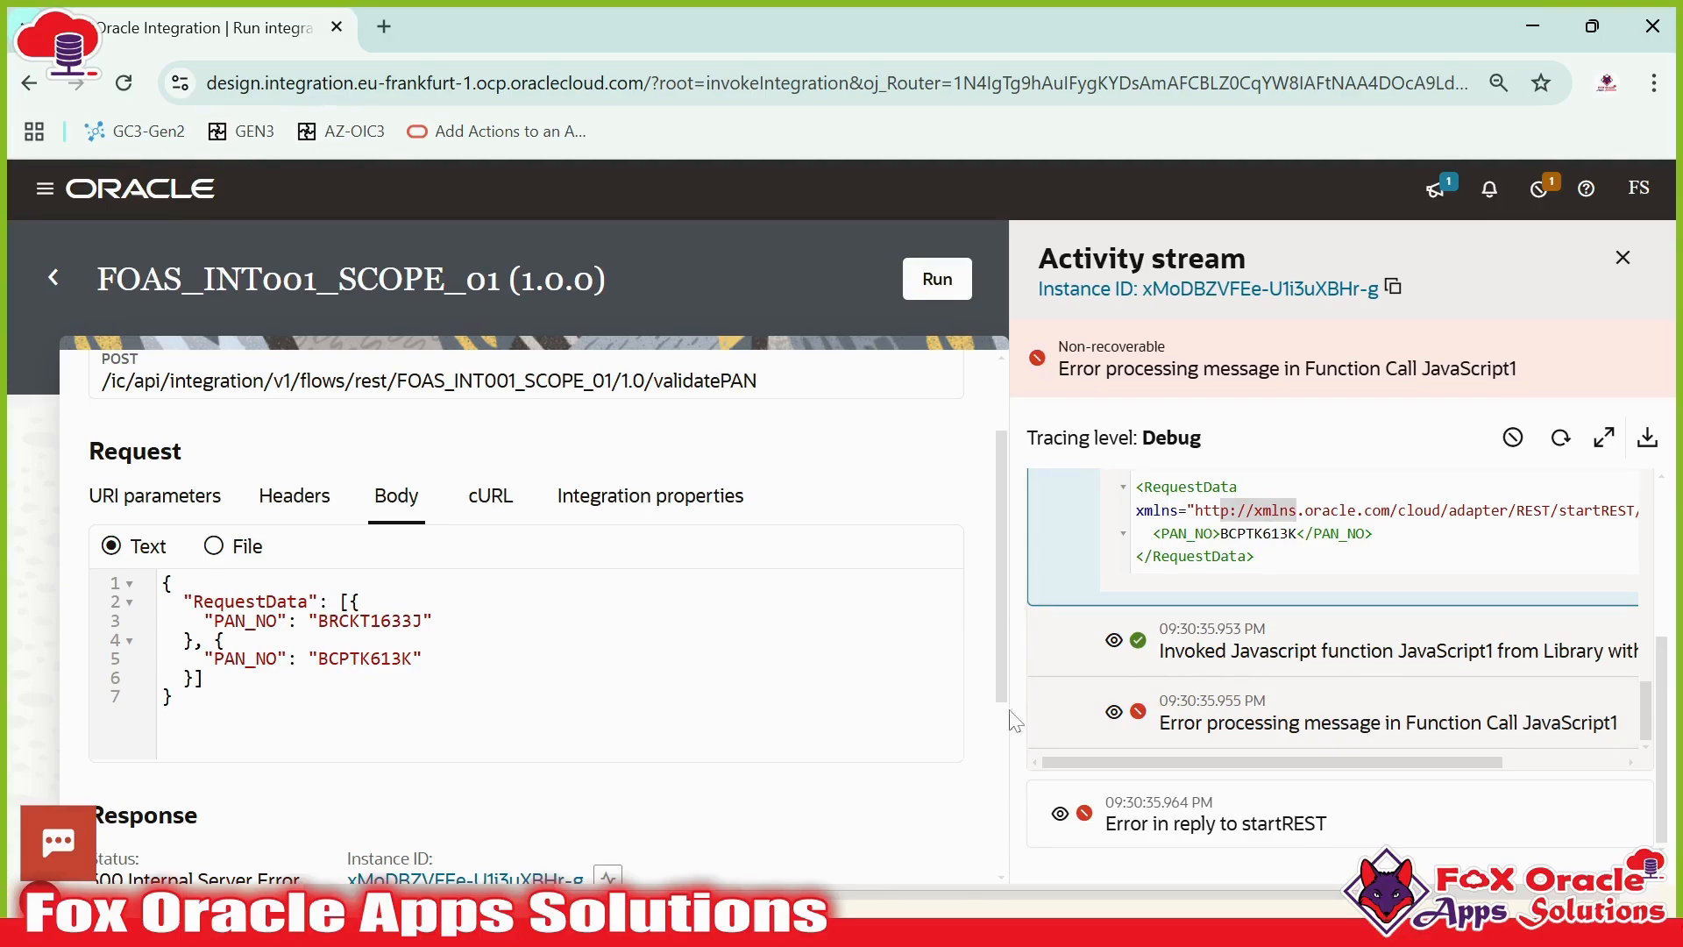
click(1113, 711)
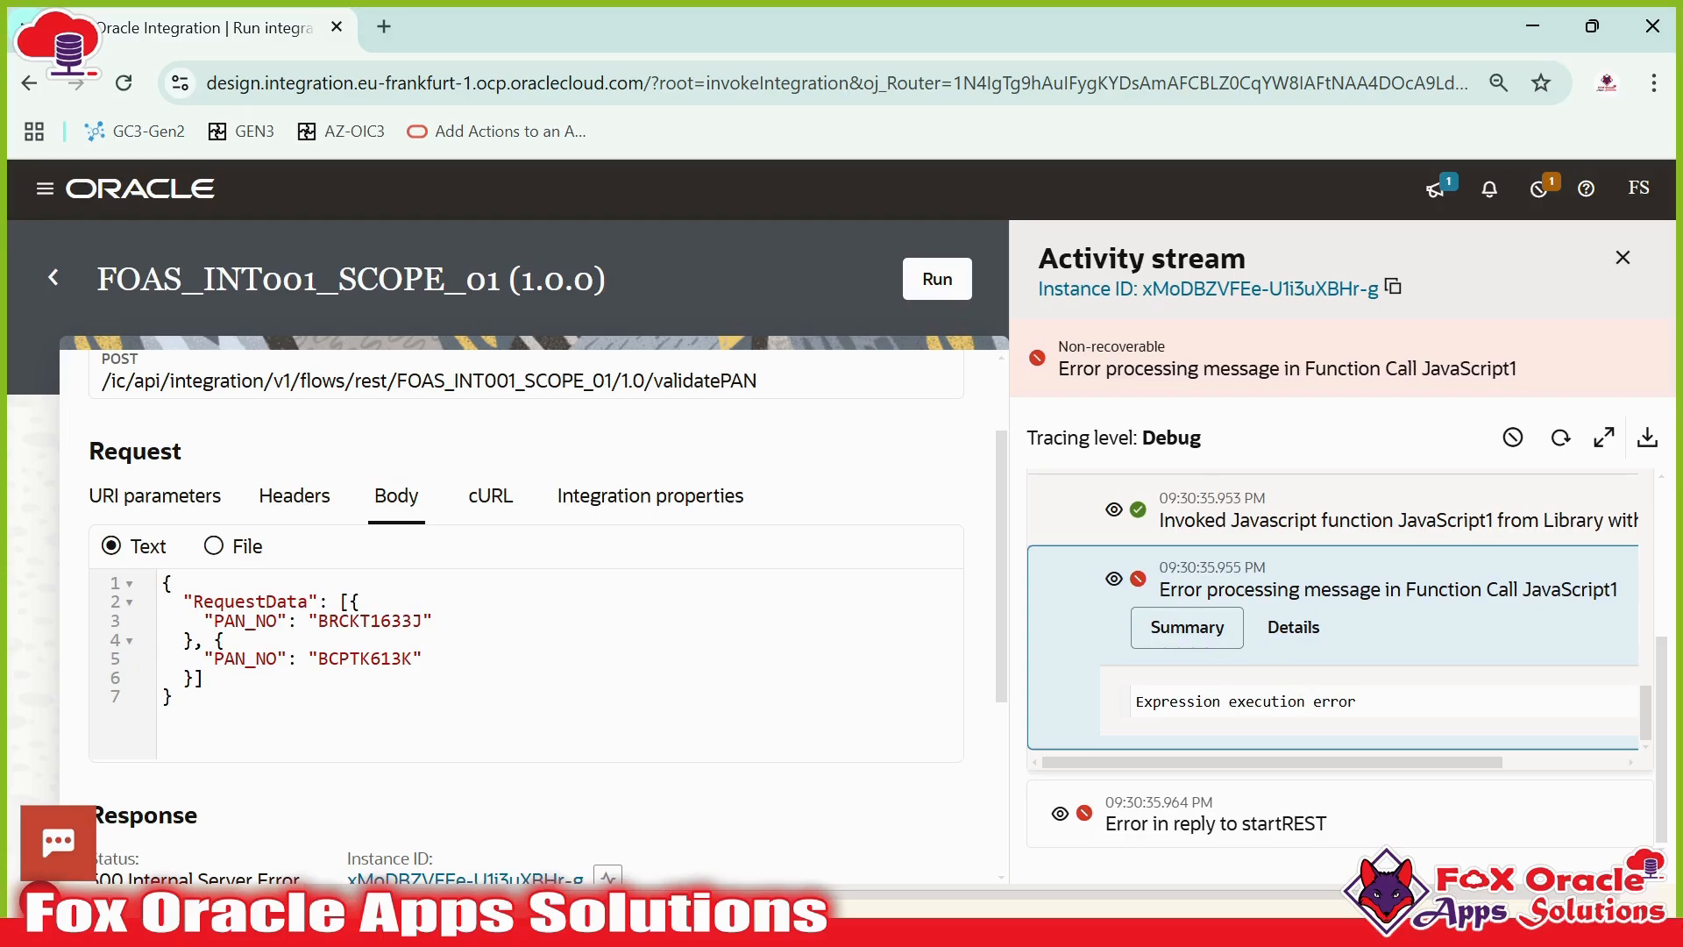
click(1302, 640)
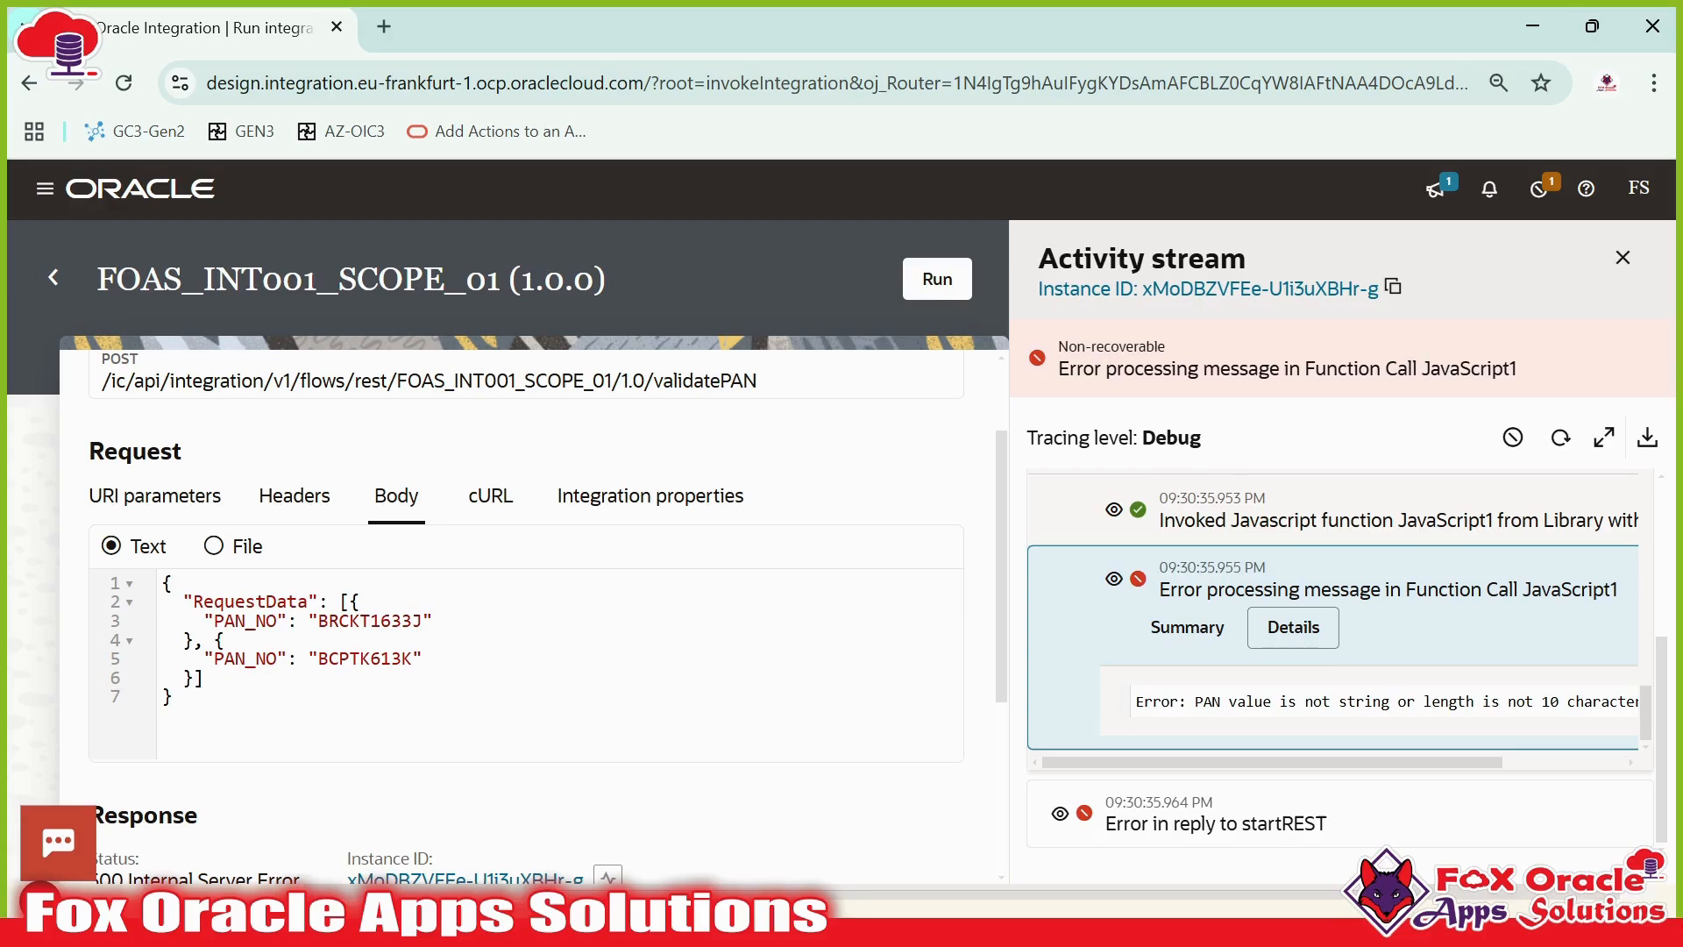
- Read through the JavaScript1 error detail text and highlight startREST in the error-reply entry
drag(1189, 701, 1669, 708)
click(1415, 702)
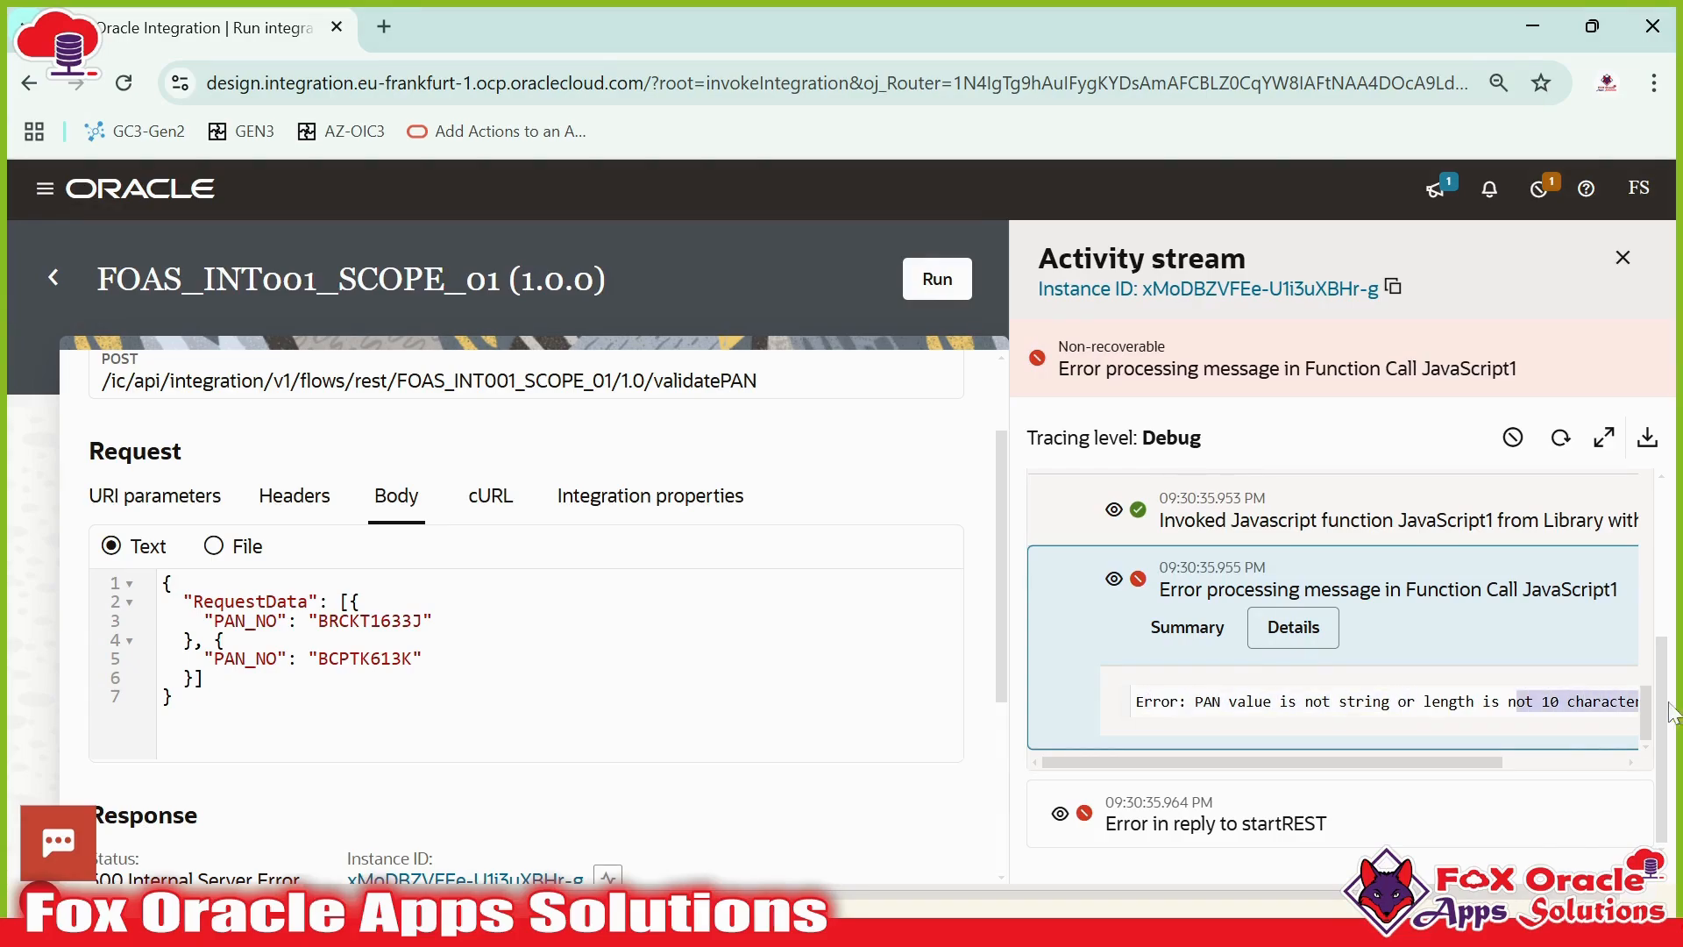
drag(1489, 762, 1026, 754)
drag(1254, 813, 1138, 812)
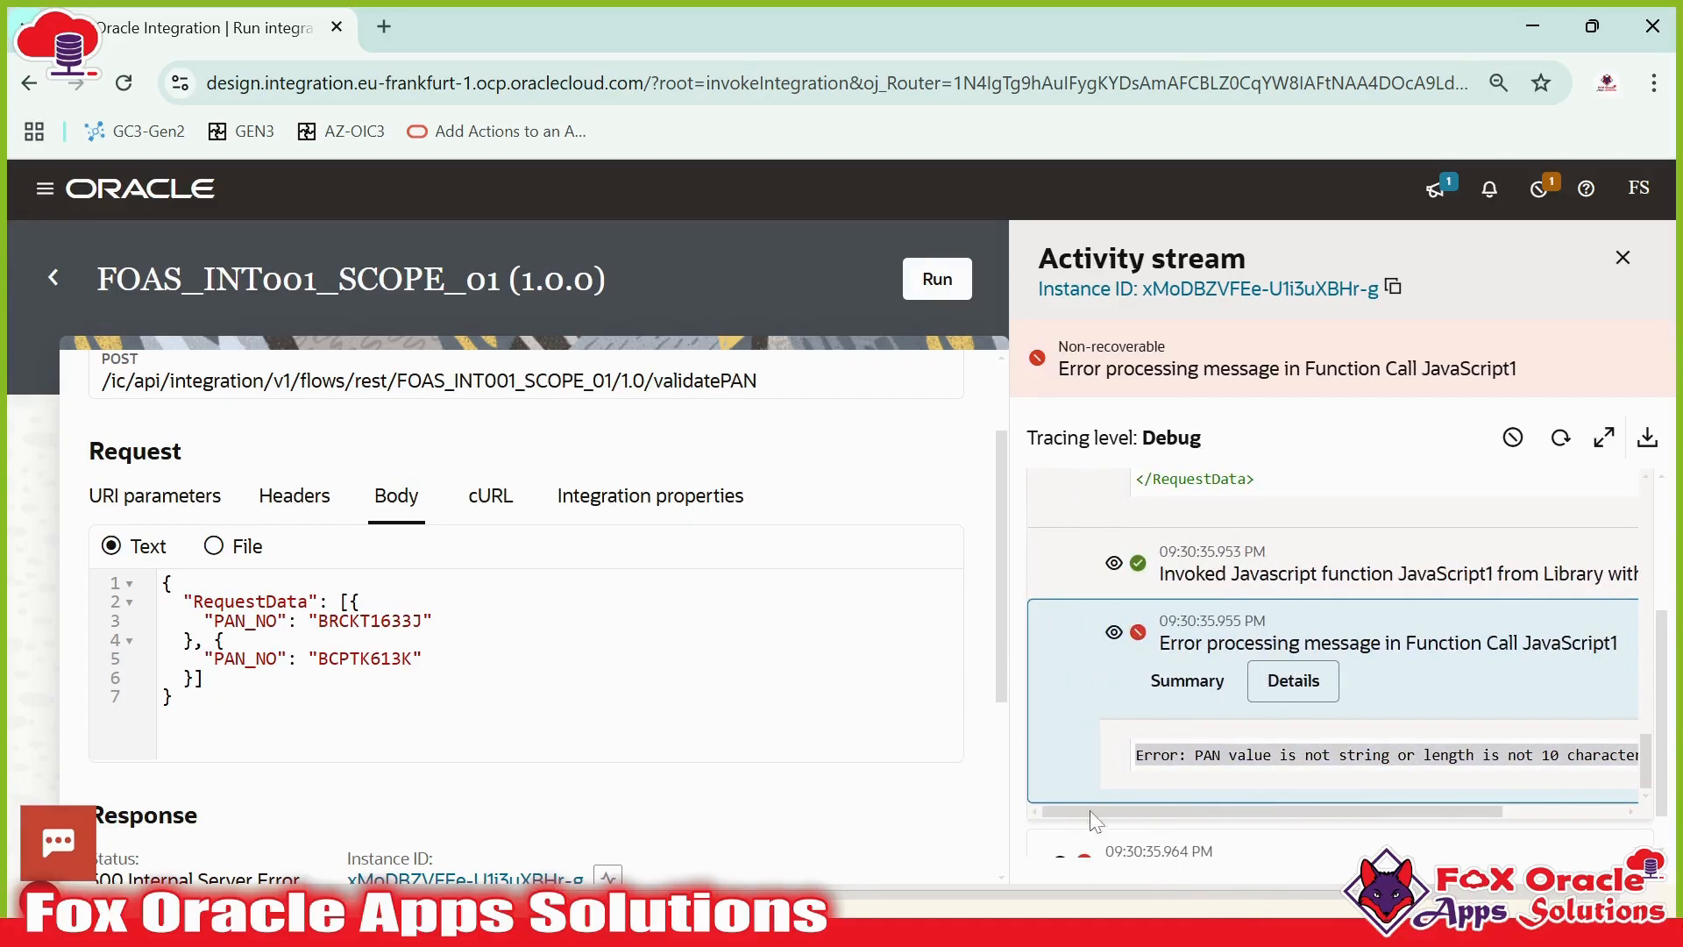
scroll(1138, 706, down, 1)
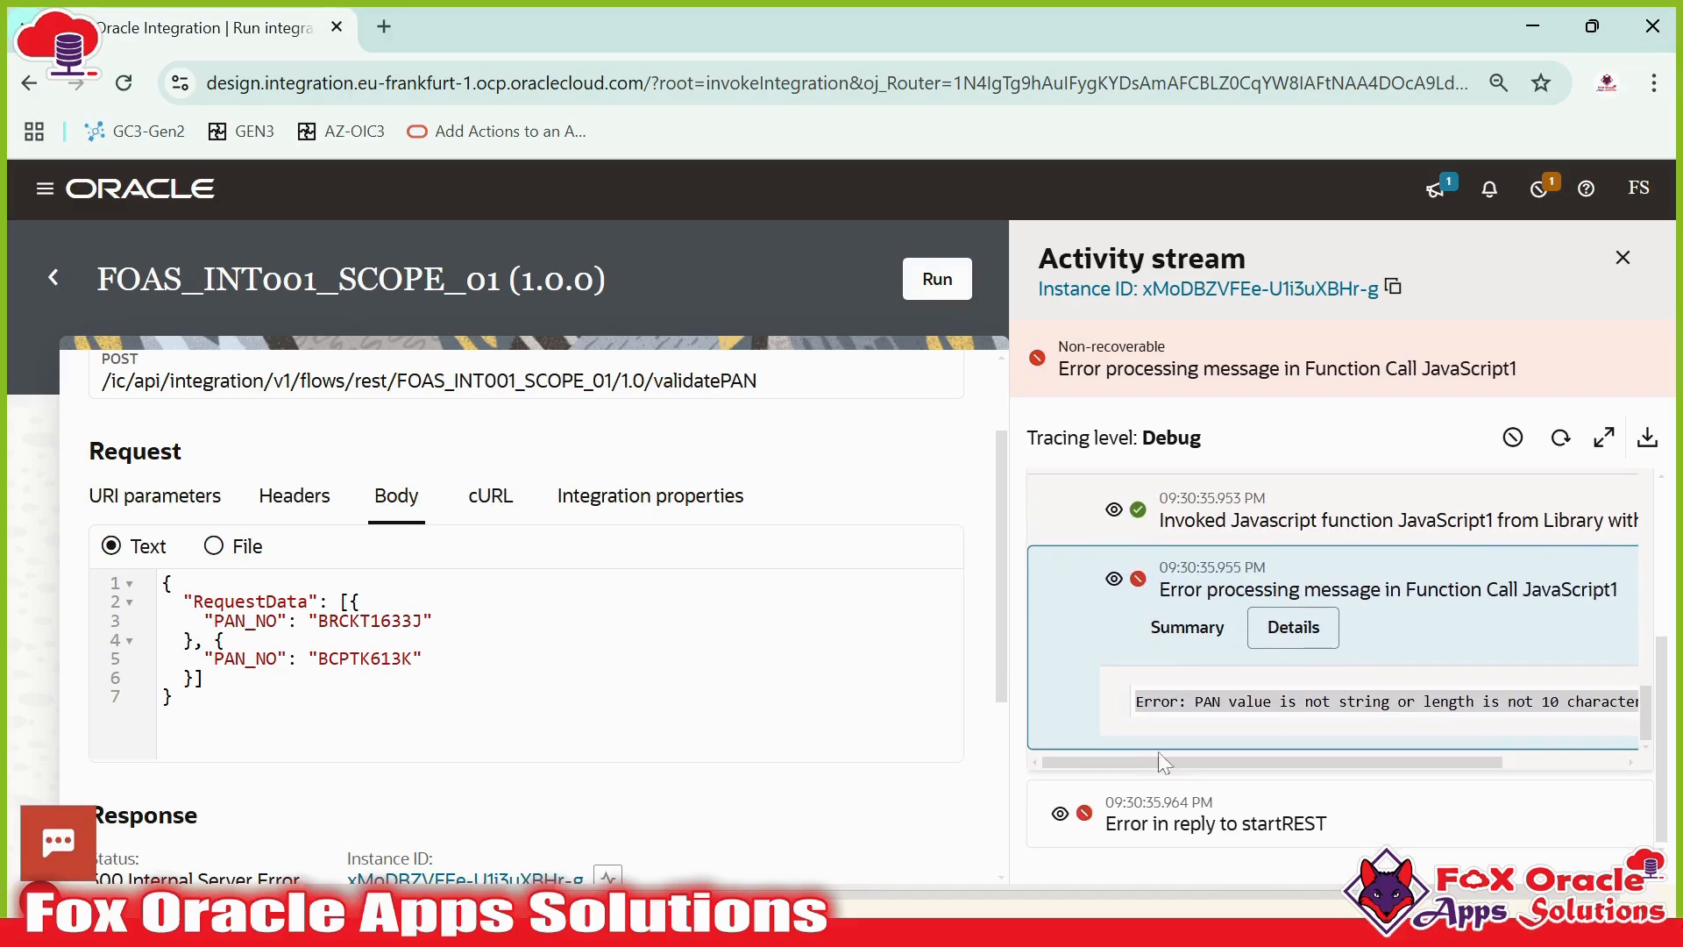
click(1210, 754)
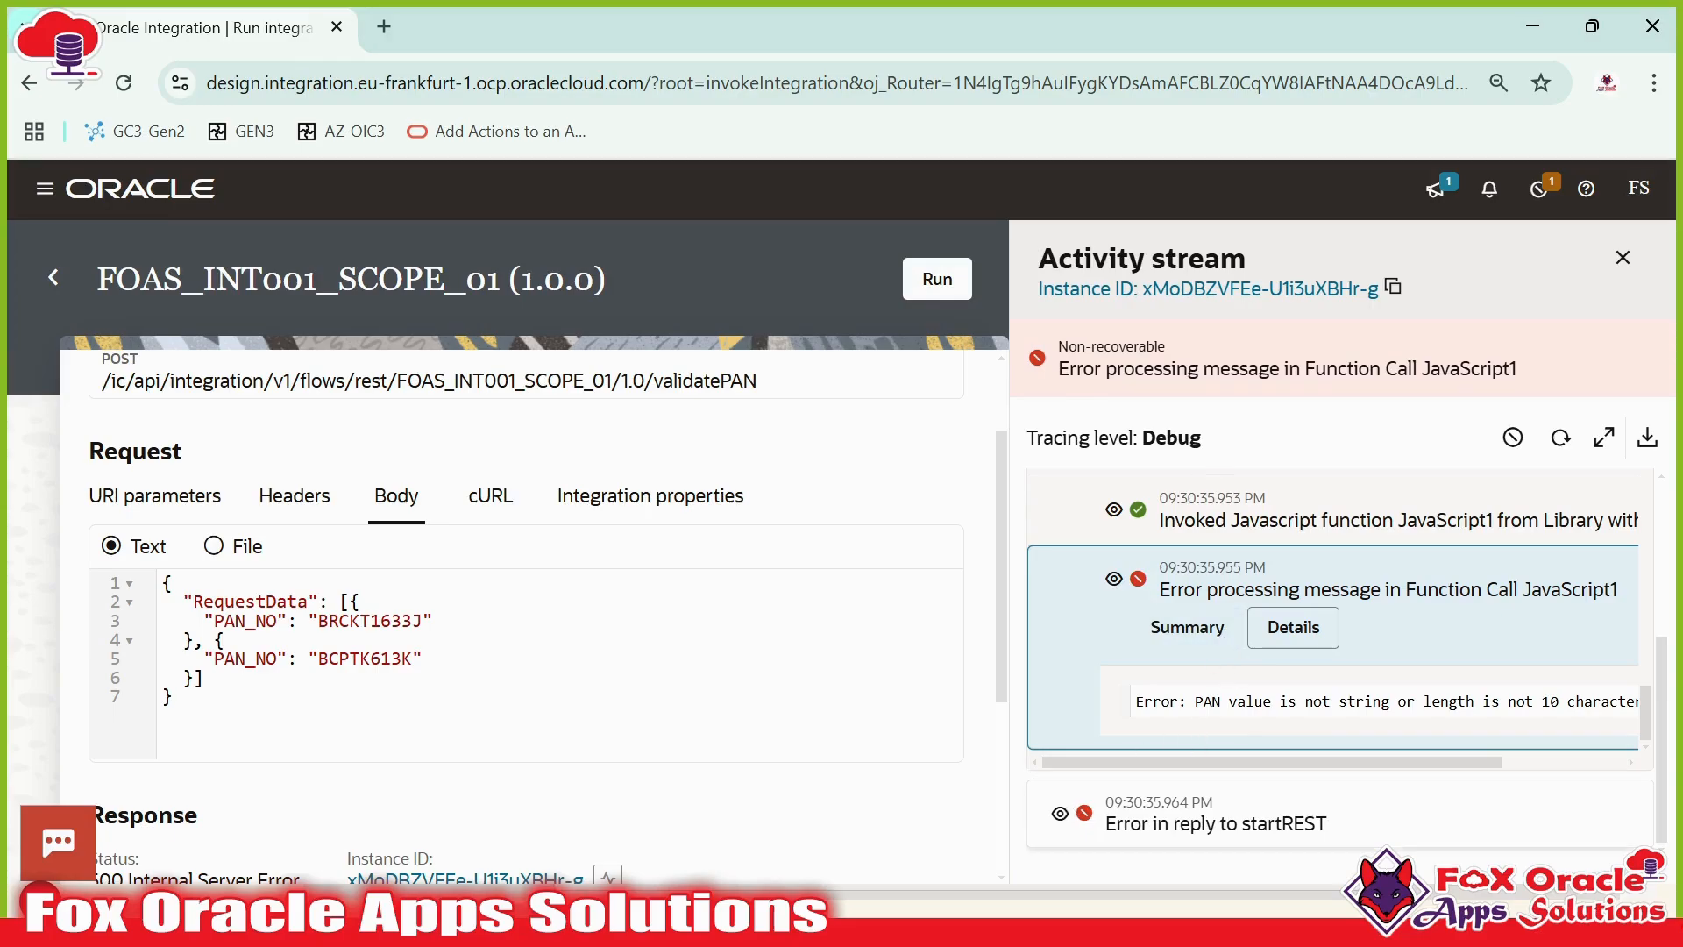
drag(1242, 824, 1342, 830)
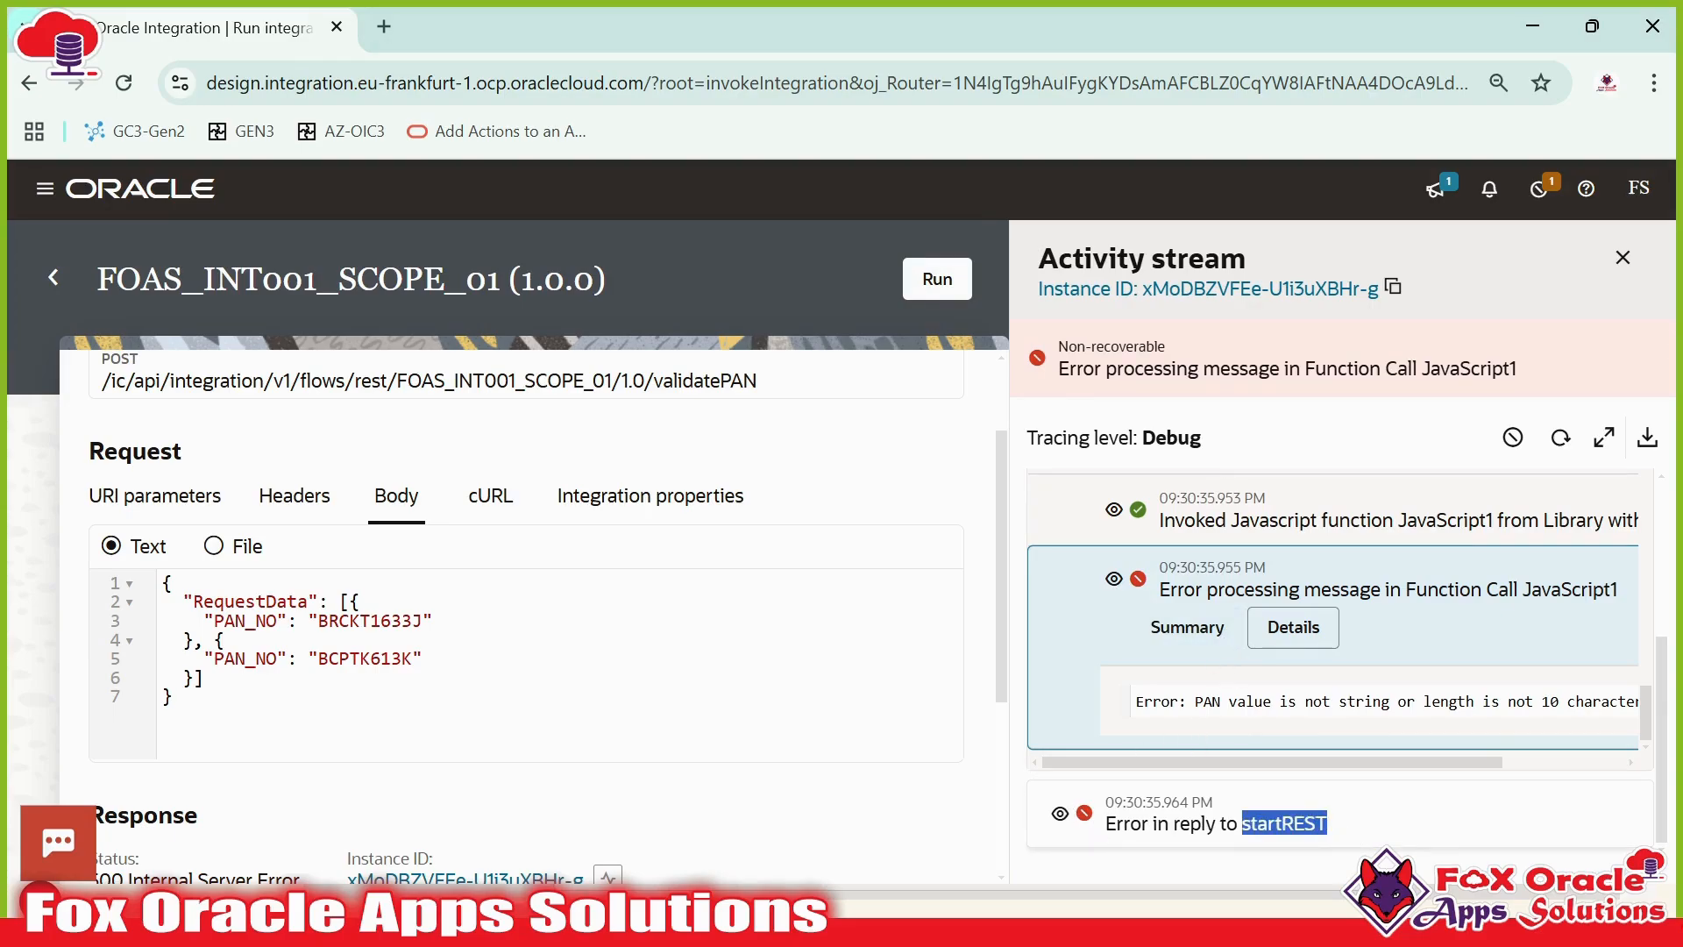
- Scroll to the 500 response body and highlight its errorDetails block
scroll(936, 766, down, 6)
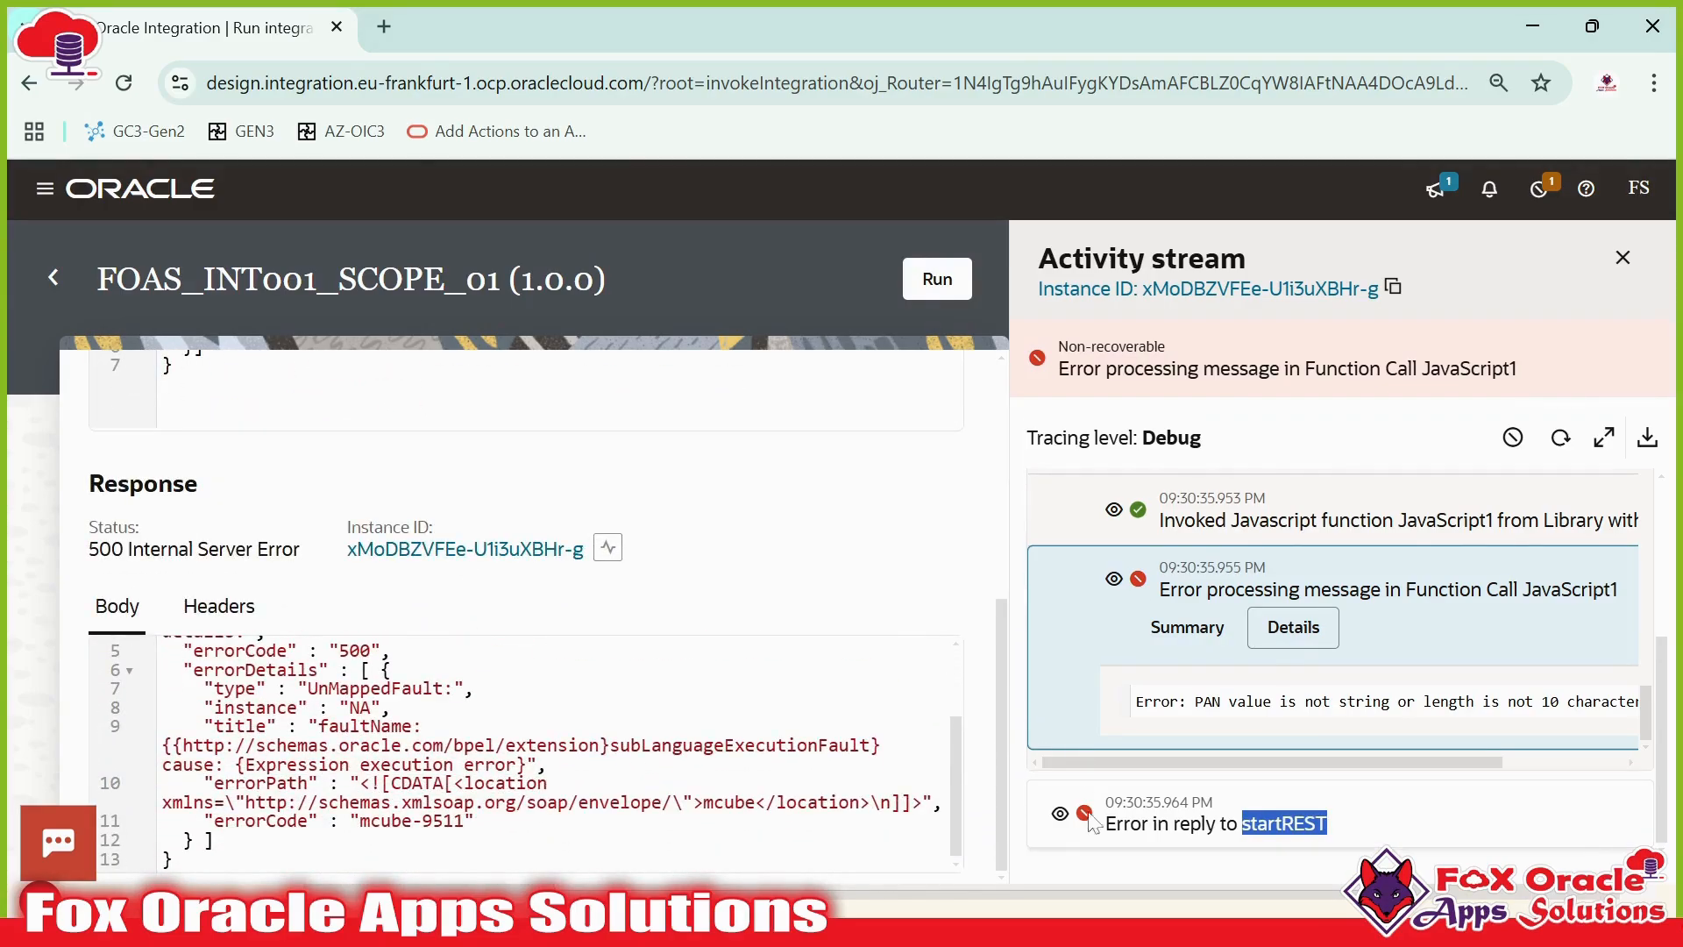
drag(943, 803, 167, 688)
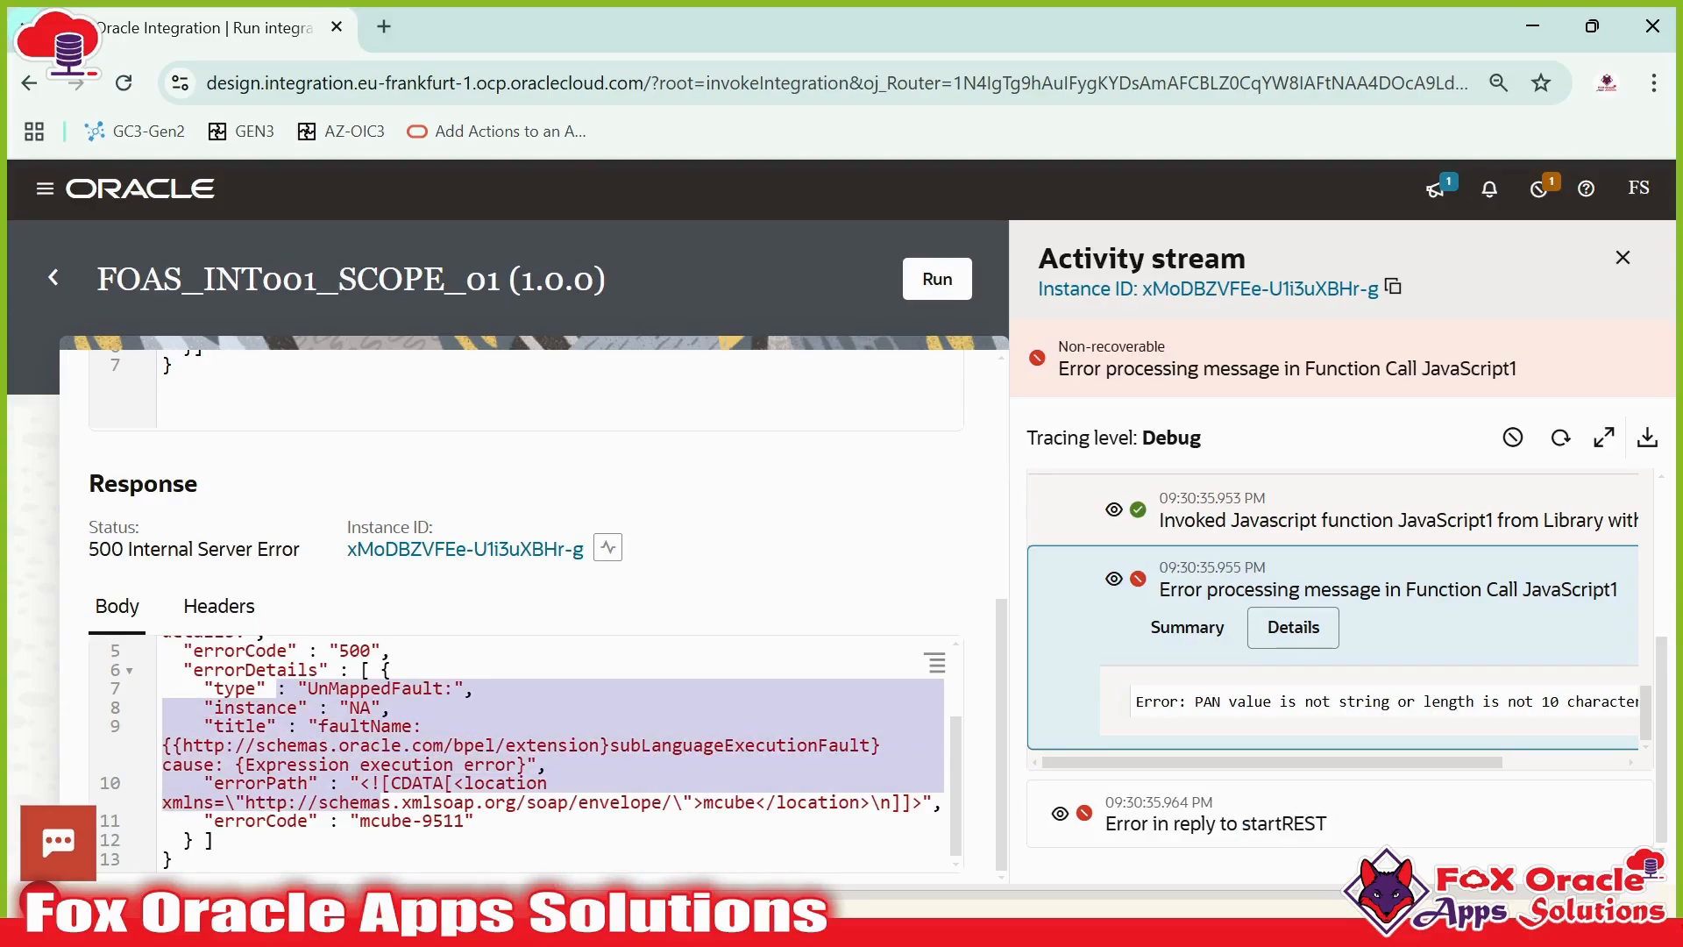
click(561, 745)
- Open the Error in reply to startREST entry and view its Payload
click(1077, 812)
scroll(1081, 820, down, 1)
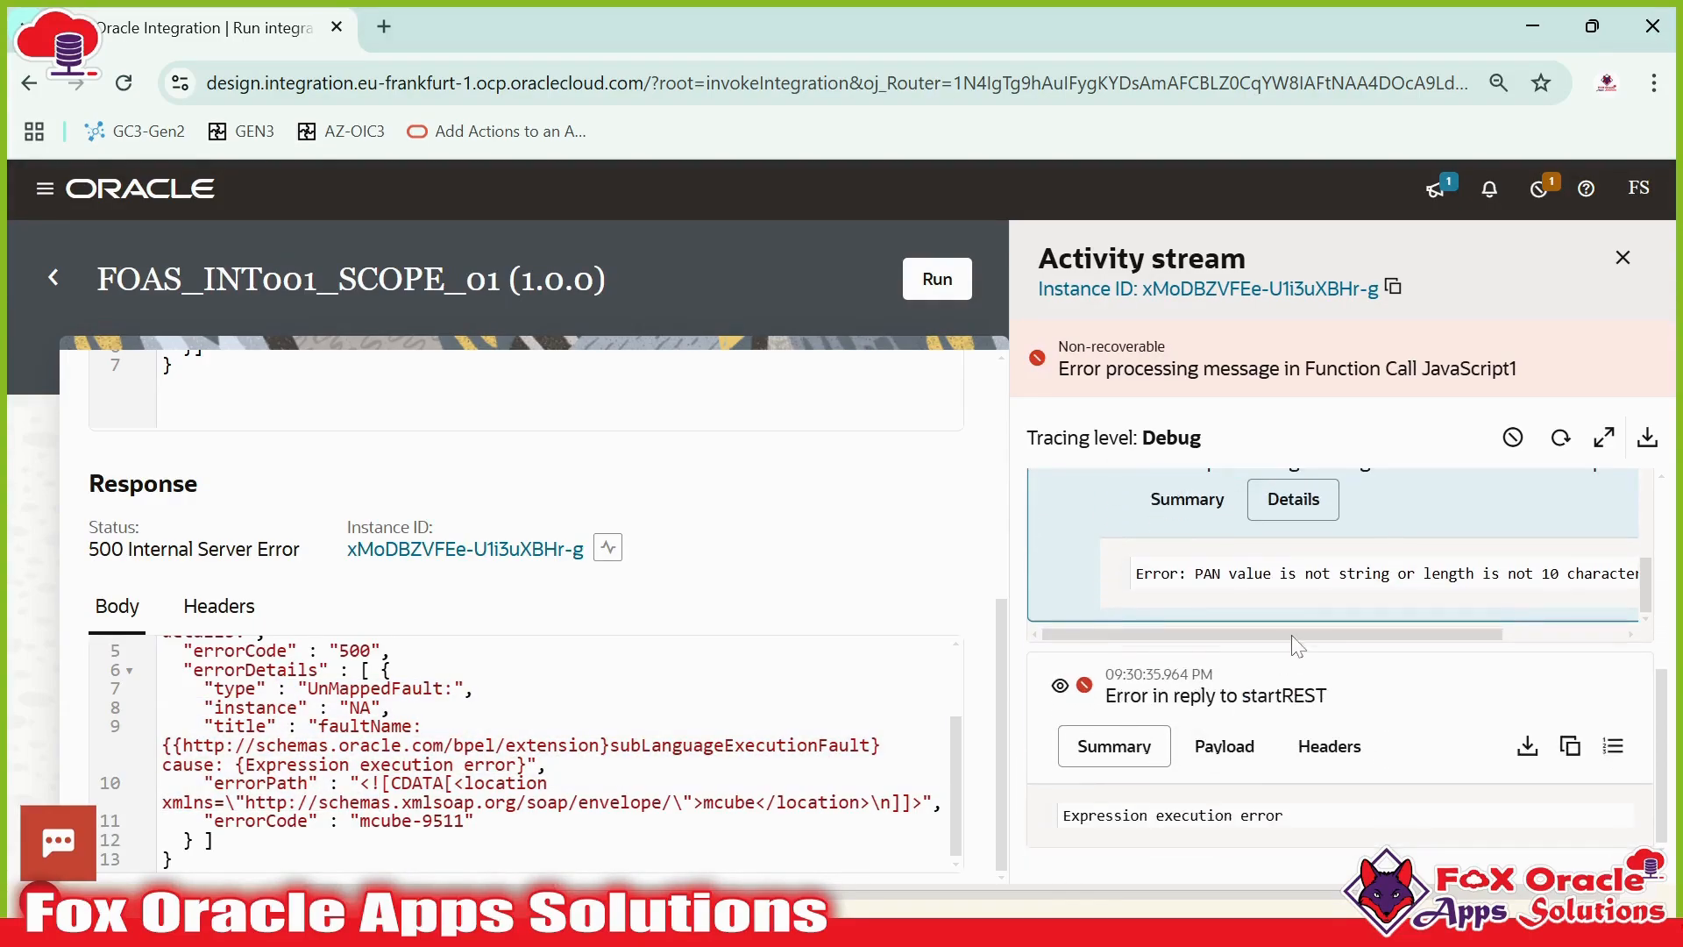
click(1223, 745)
scroll(1224, 746, down, 3)
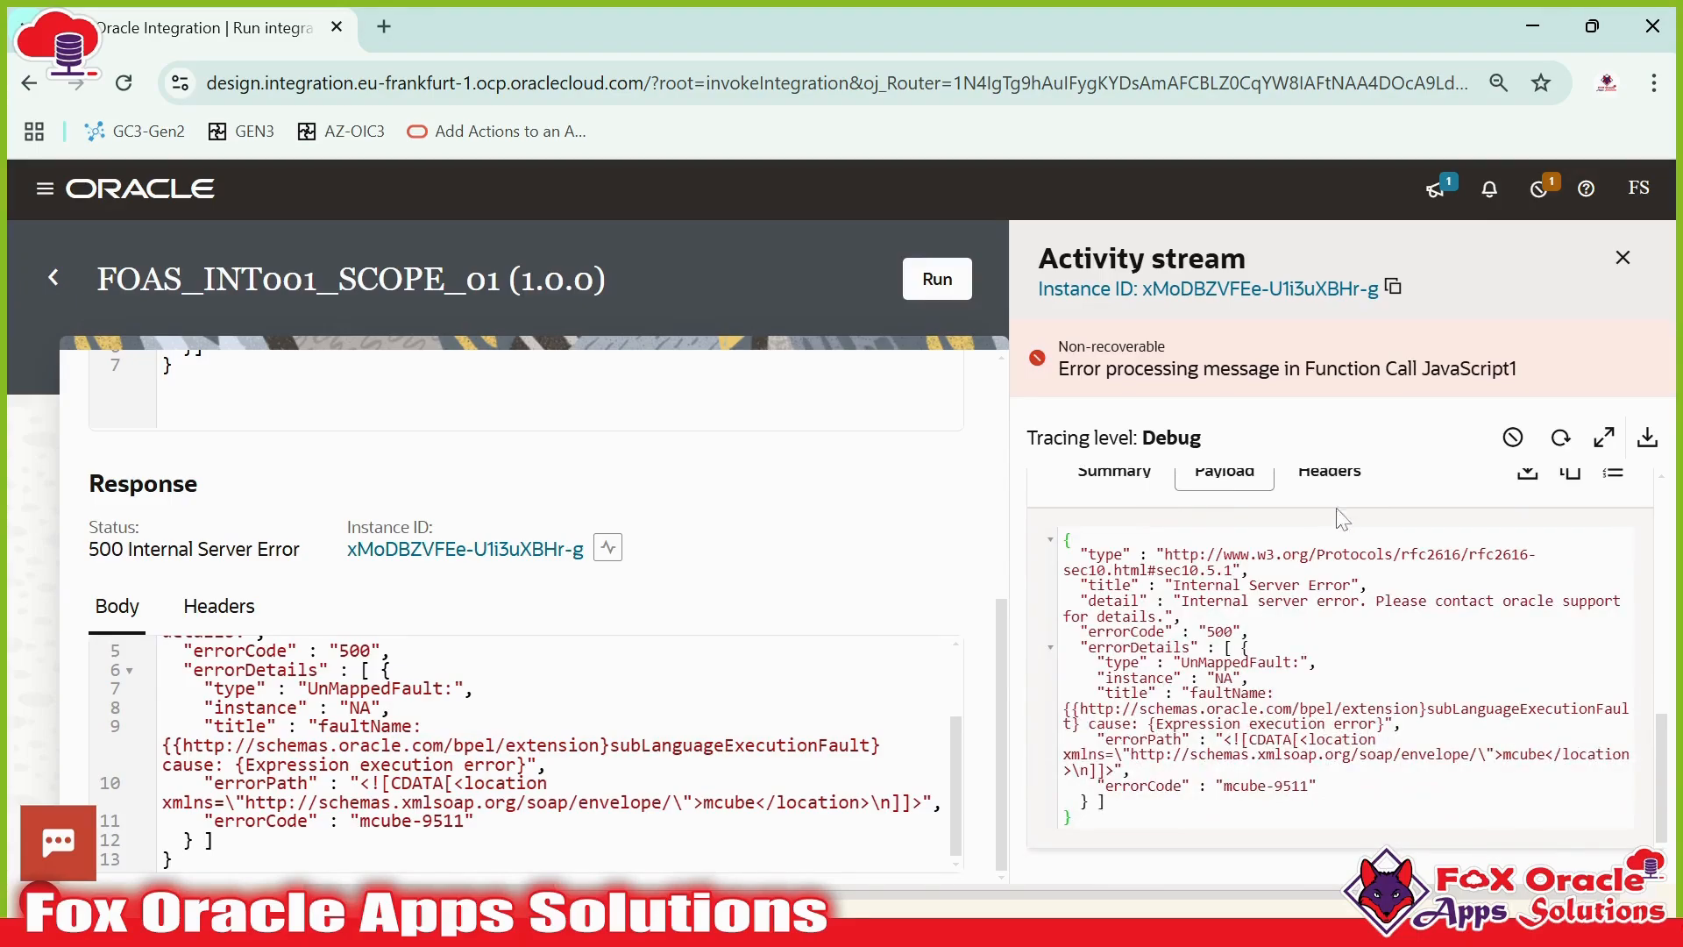
- Clone the FOAS_INT001_SCOPE_01 integration under the name FOAS_INT001_SCOPE_002
click(55, 275)
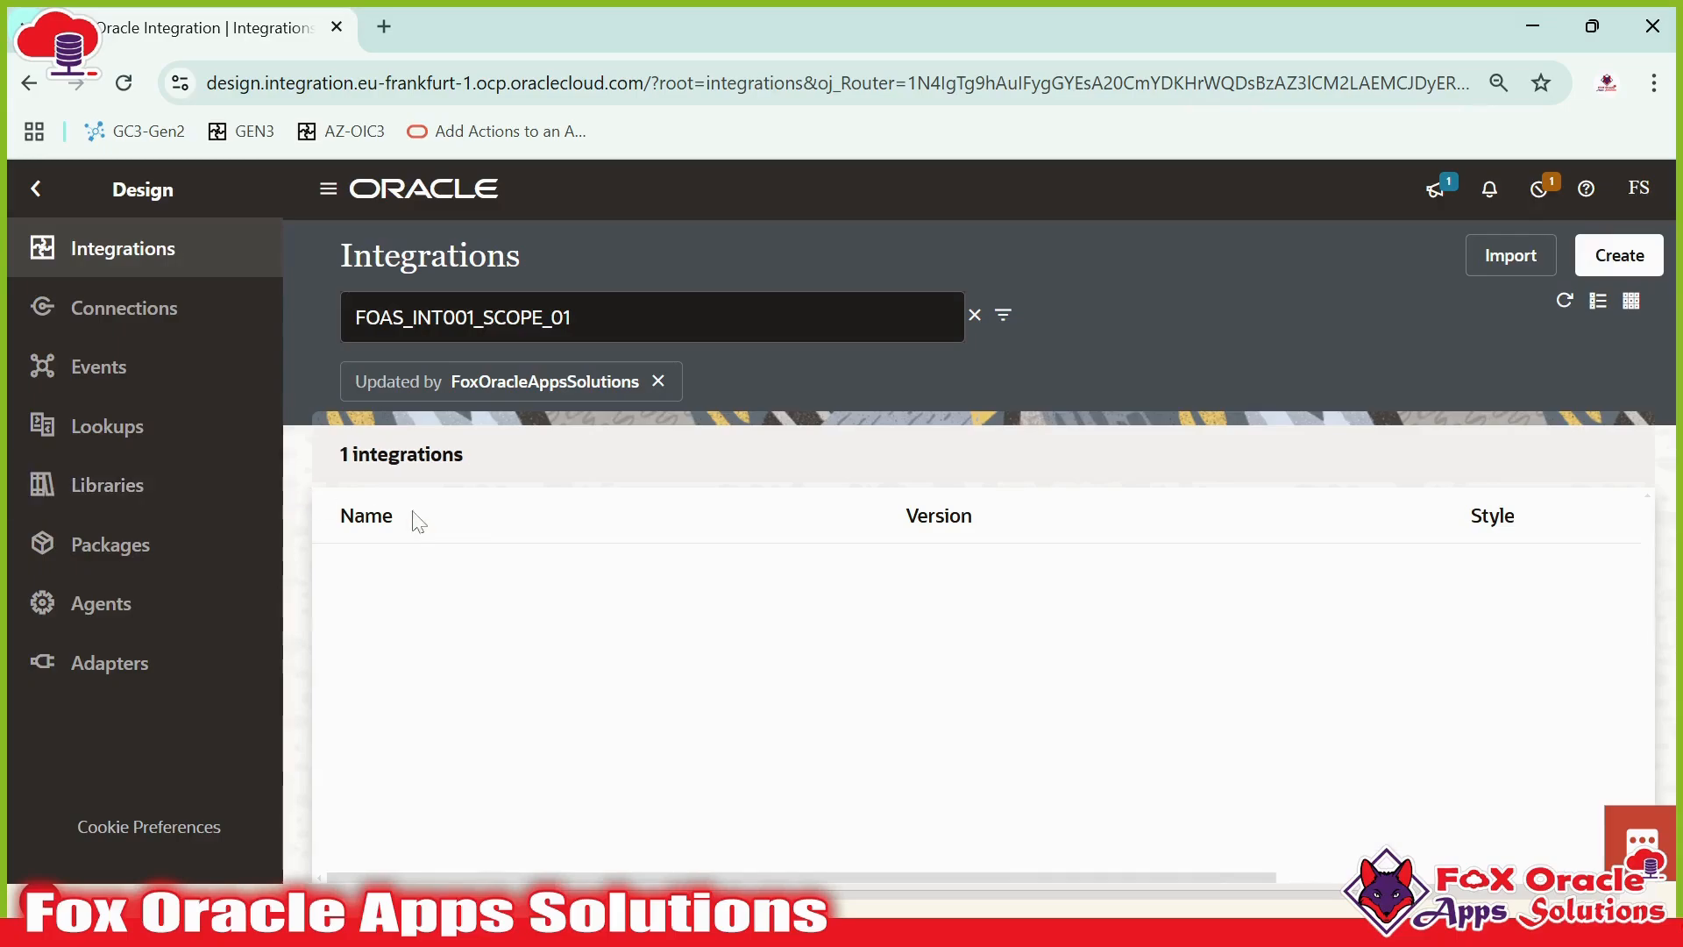
click(1535, 582)
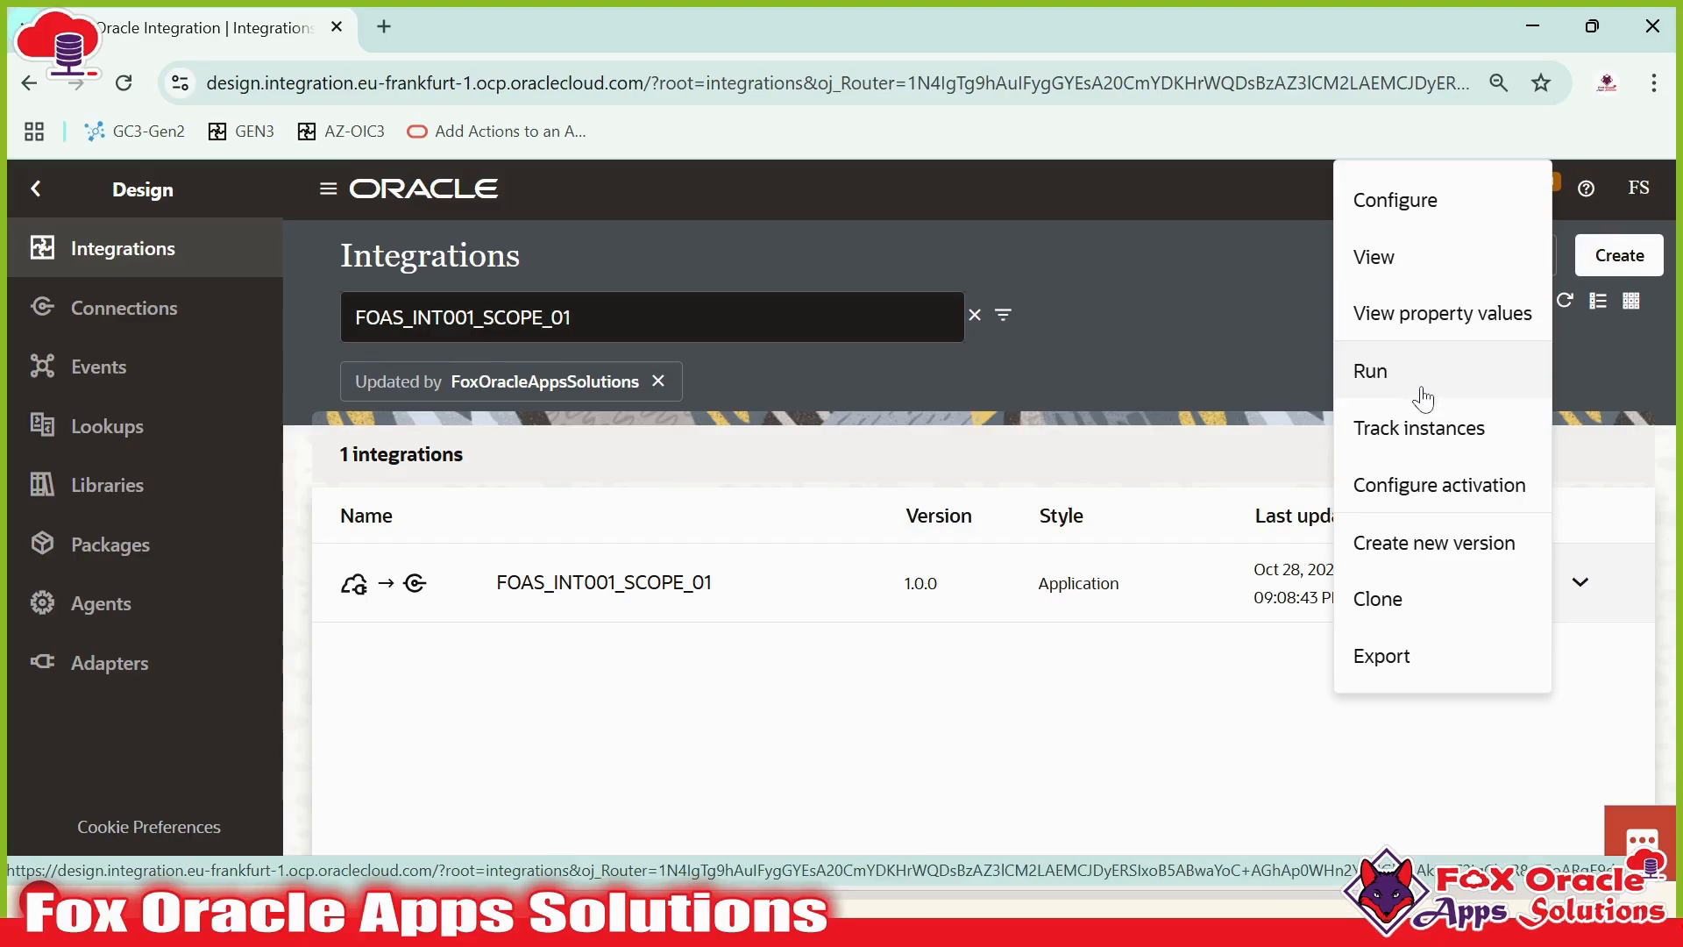
click(1402, 599)
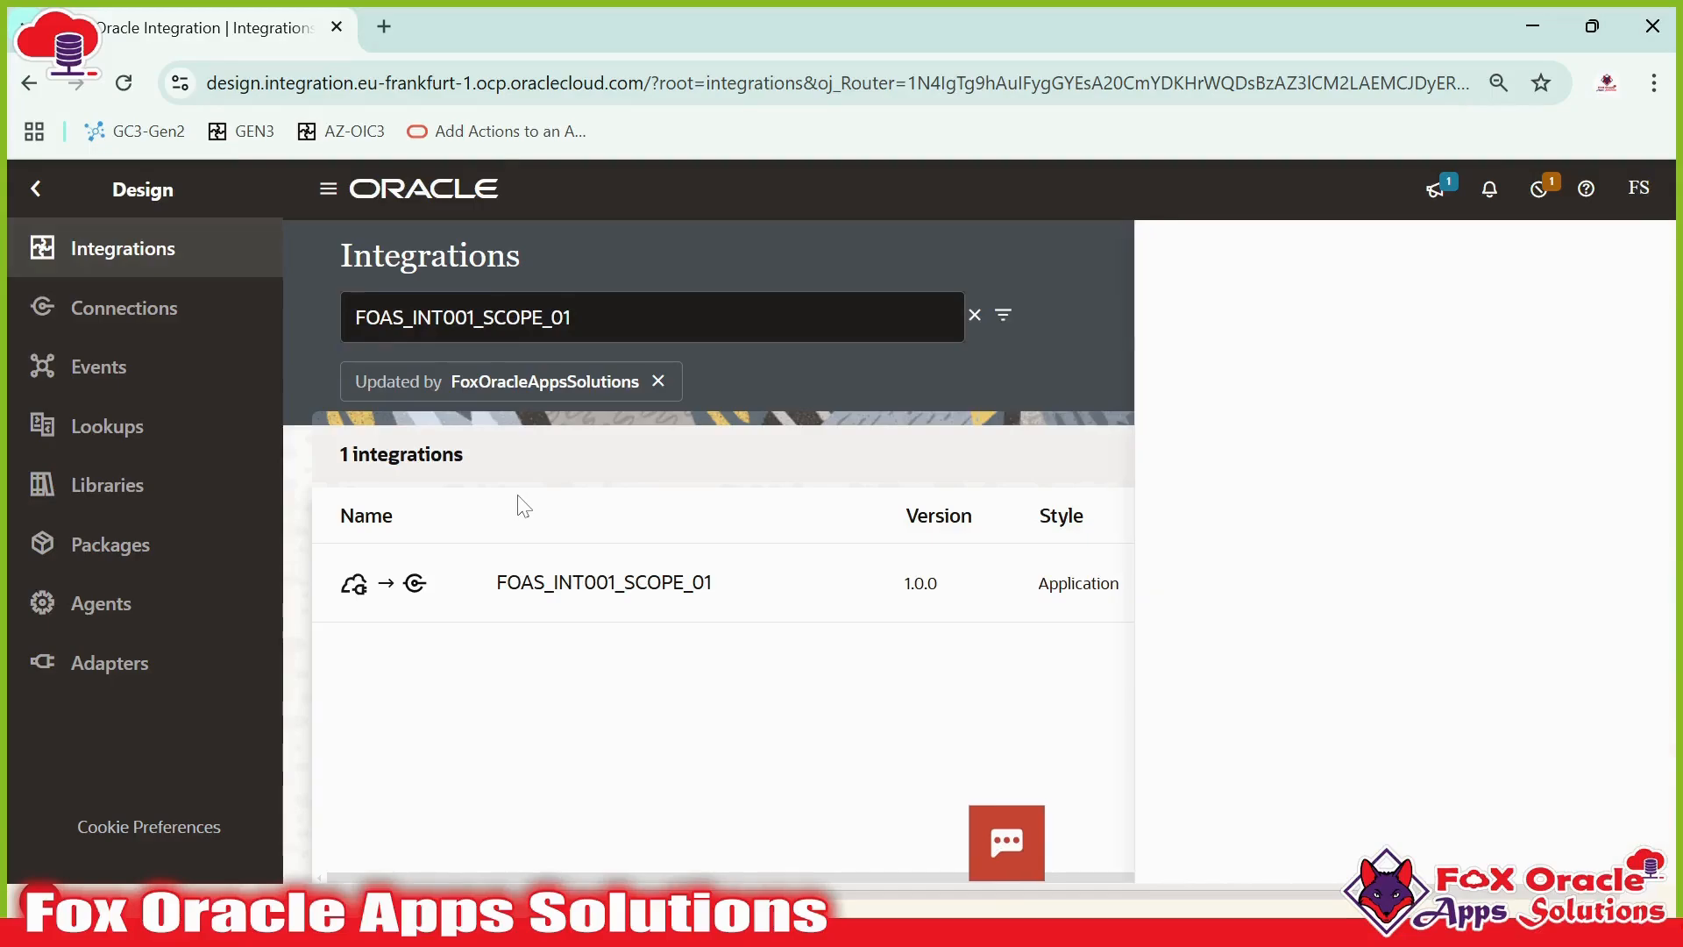
drag(1501, 432, 1386, 432)
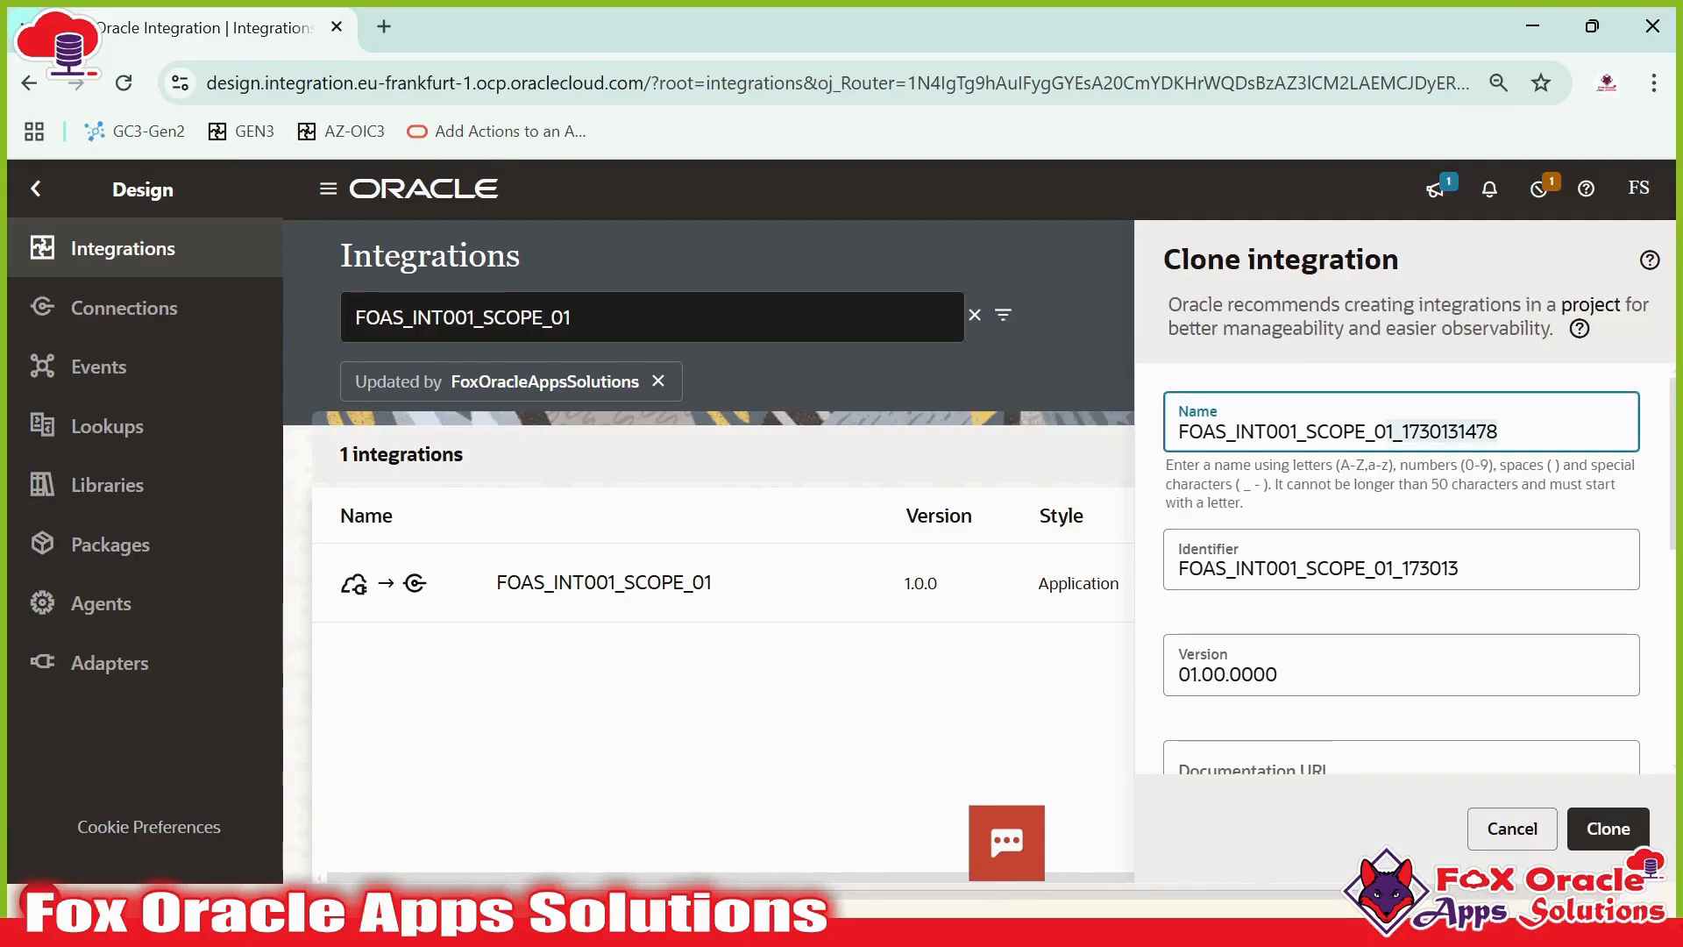
text(2)
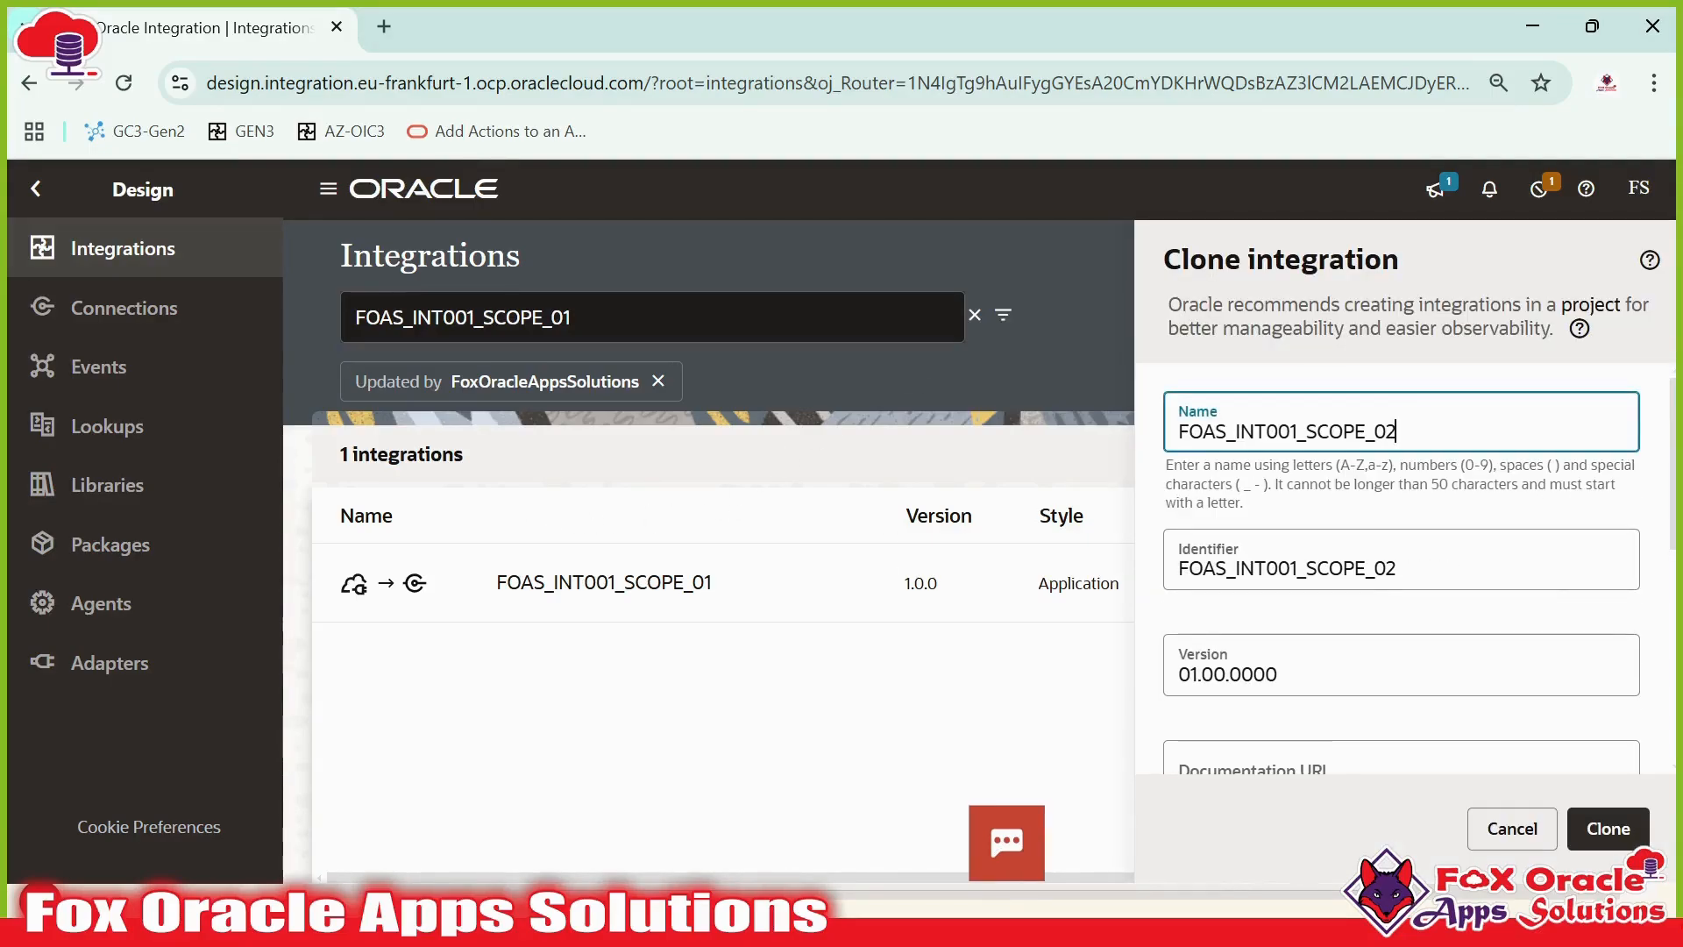
key(BackSpace)
text(02)
click(1608, 829)
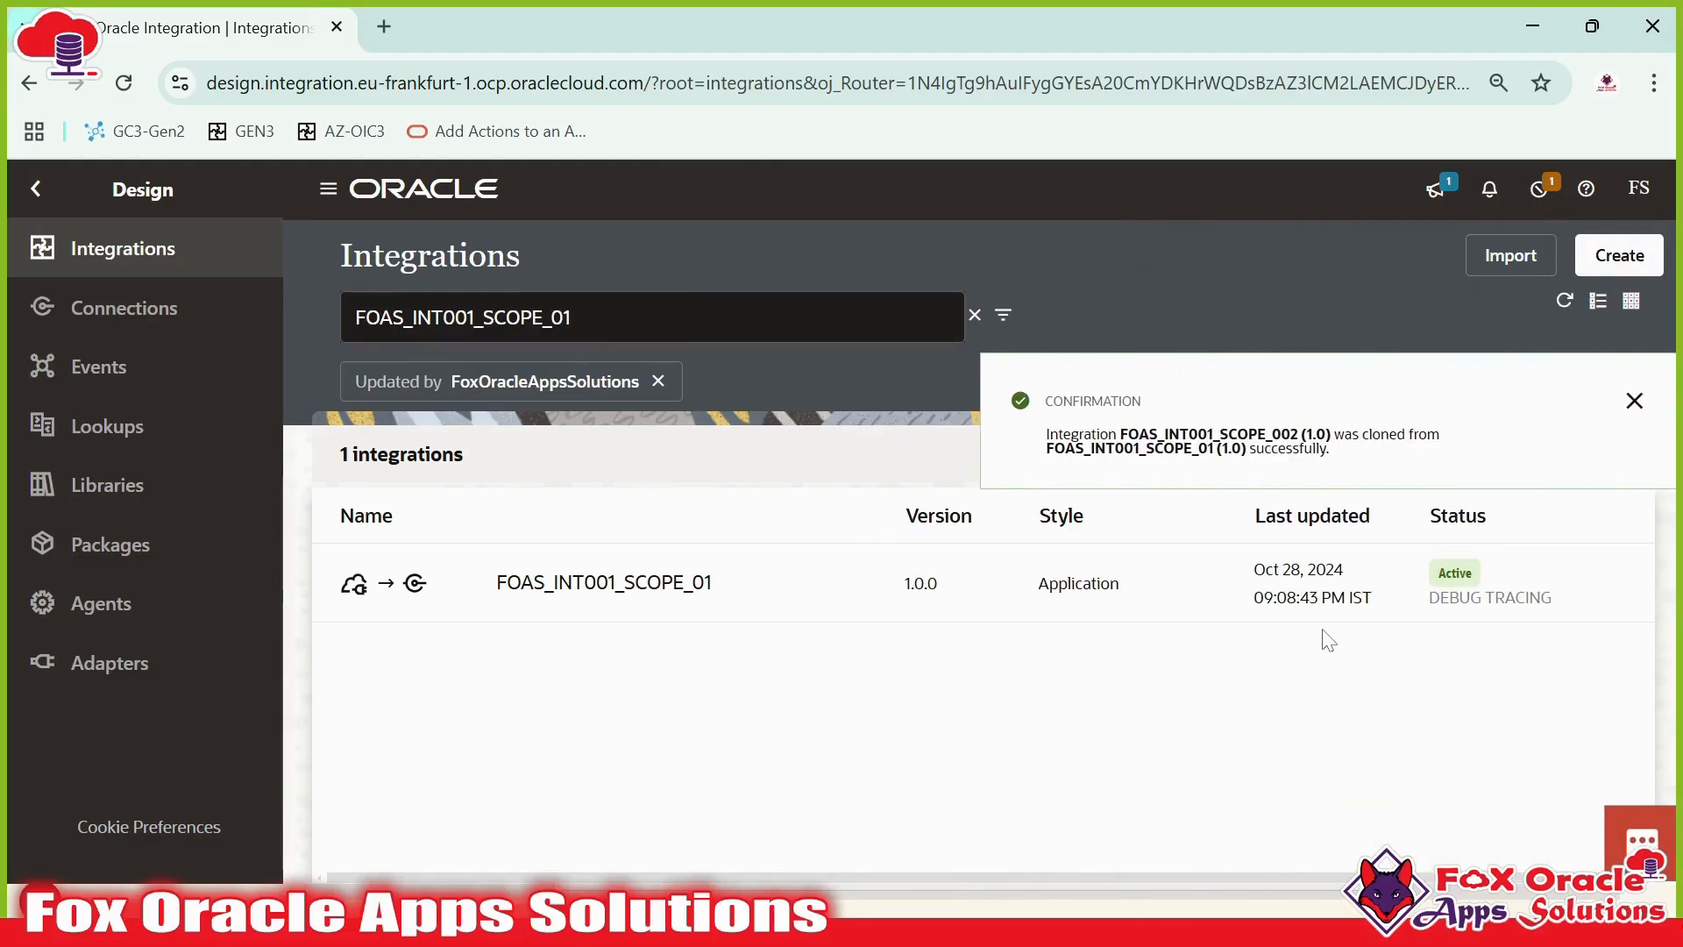
click(1633, 402)
- Filter the integrations list by FOAS_INT001_SCOPE_0 and open FOAS_INT001_SCOPE_002 for editing
click(565, 319)
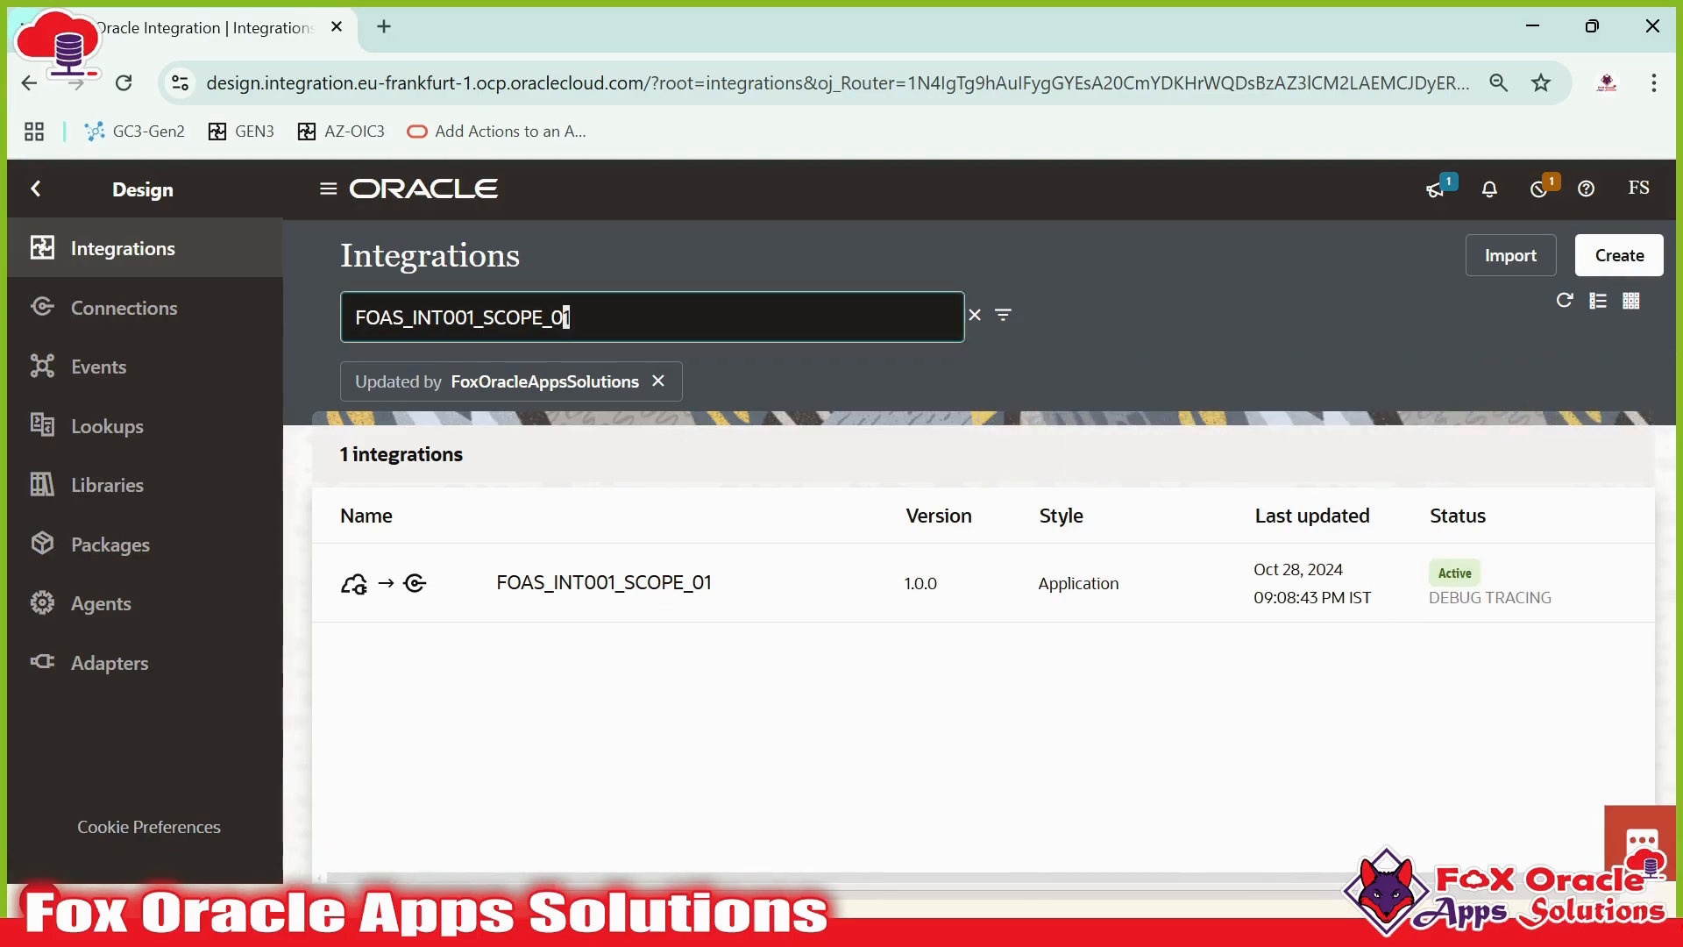
key(BackSpace)
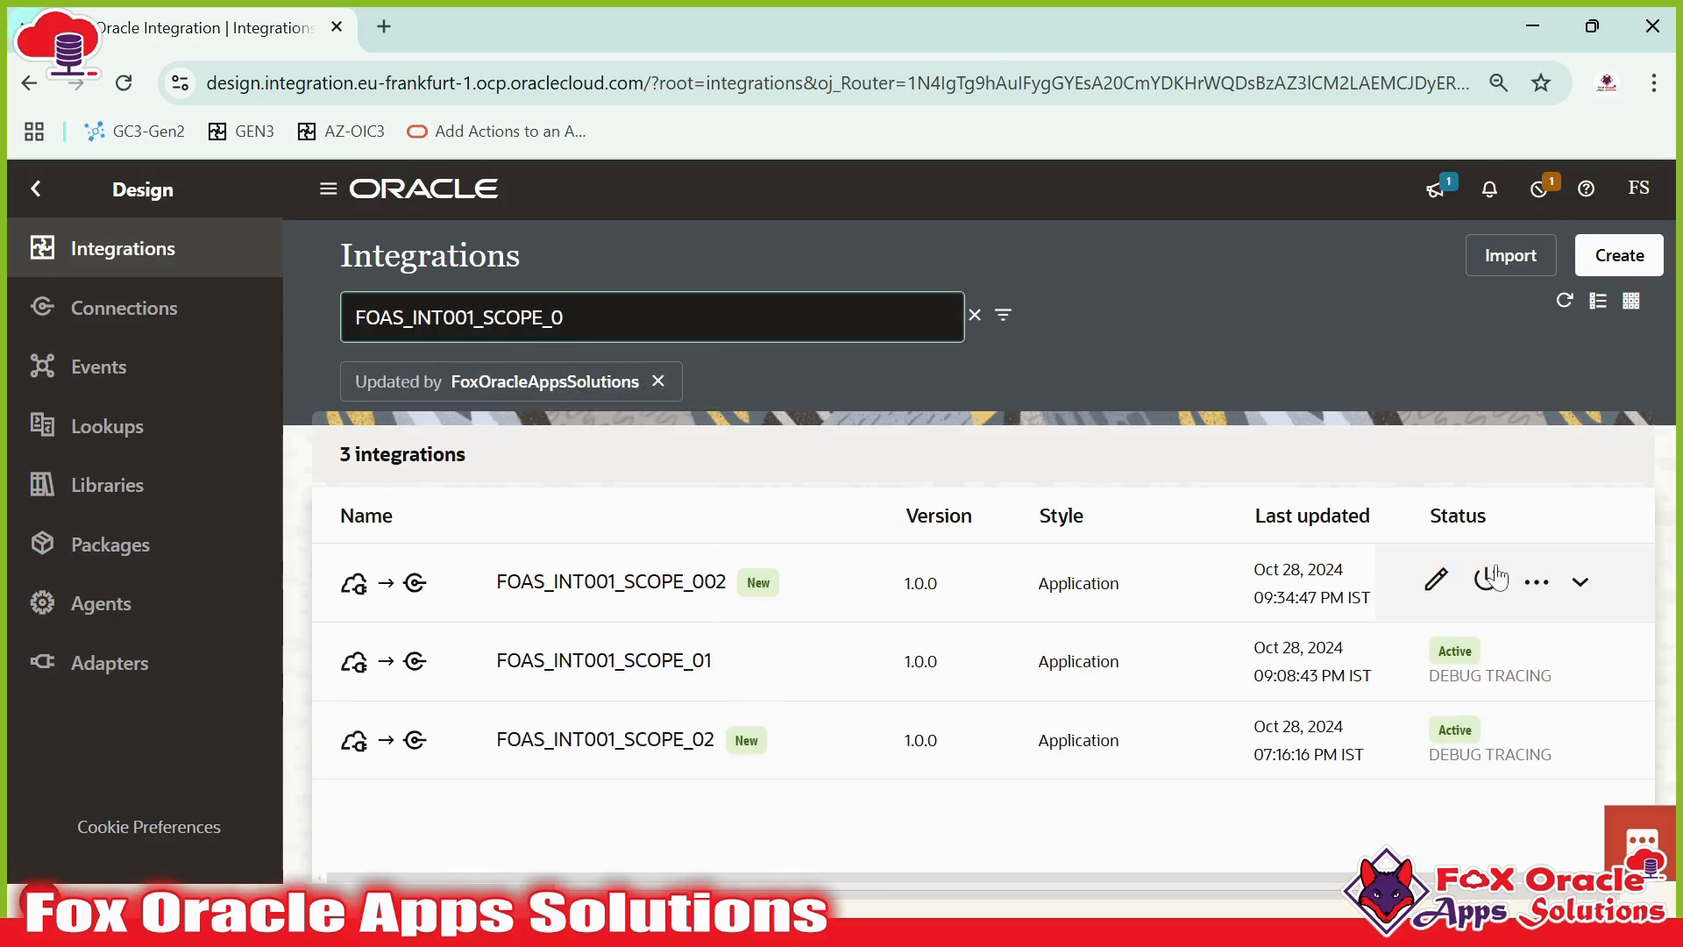
click(1421, 580)
click(1437, 582)
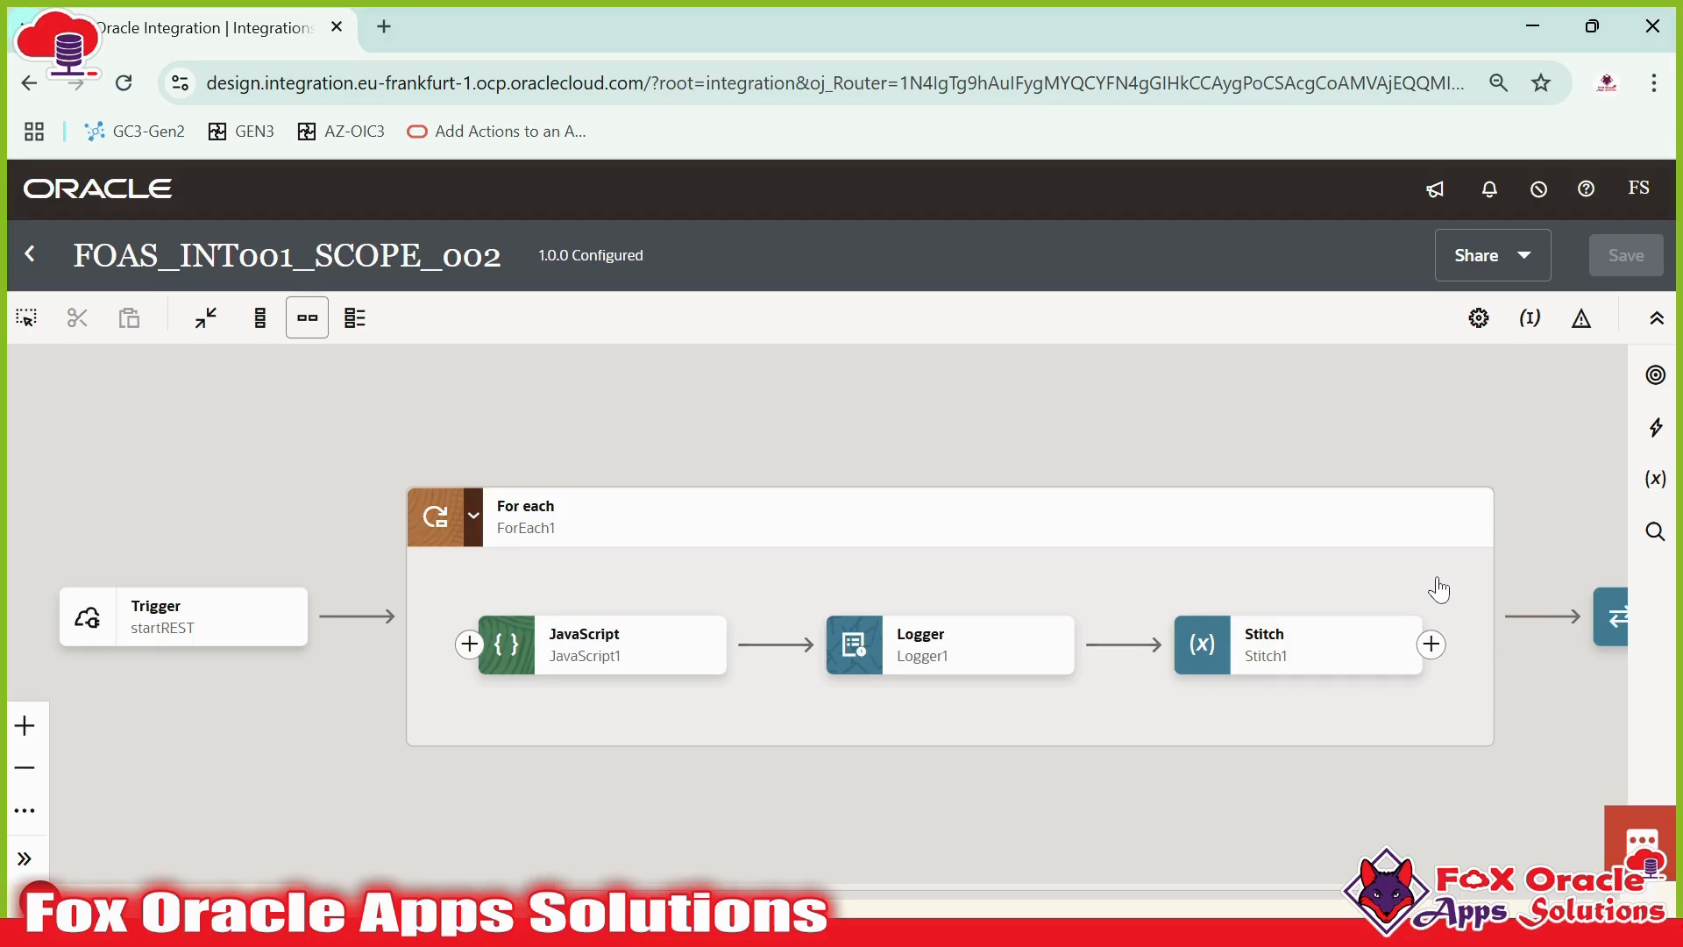
- Inspect the cloned flow's Trigger, For each loop and JavaScript1 action on the canvas
mouse_move(709, 730)
mouse_down()
mouse_move(644, 728)
mouse_move(732, 733)
mouse_up()
scroll(832, 733, up, 1)
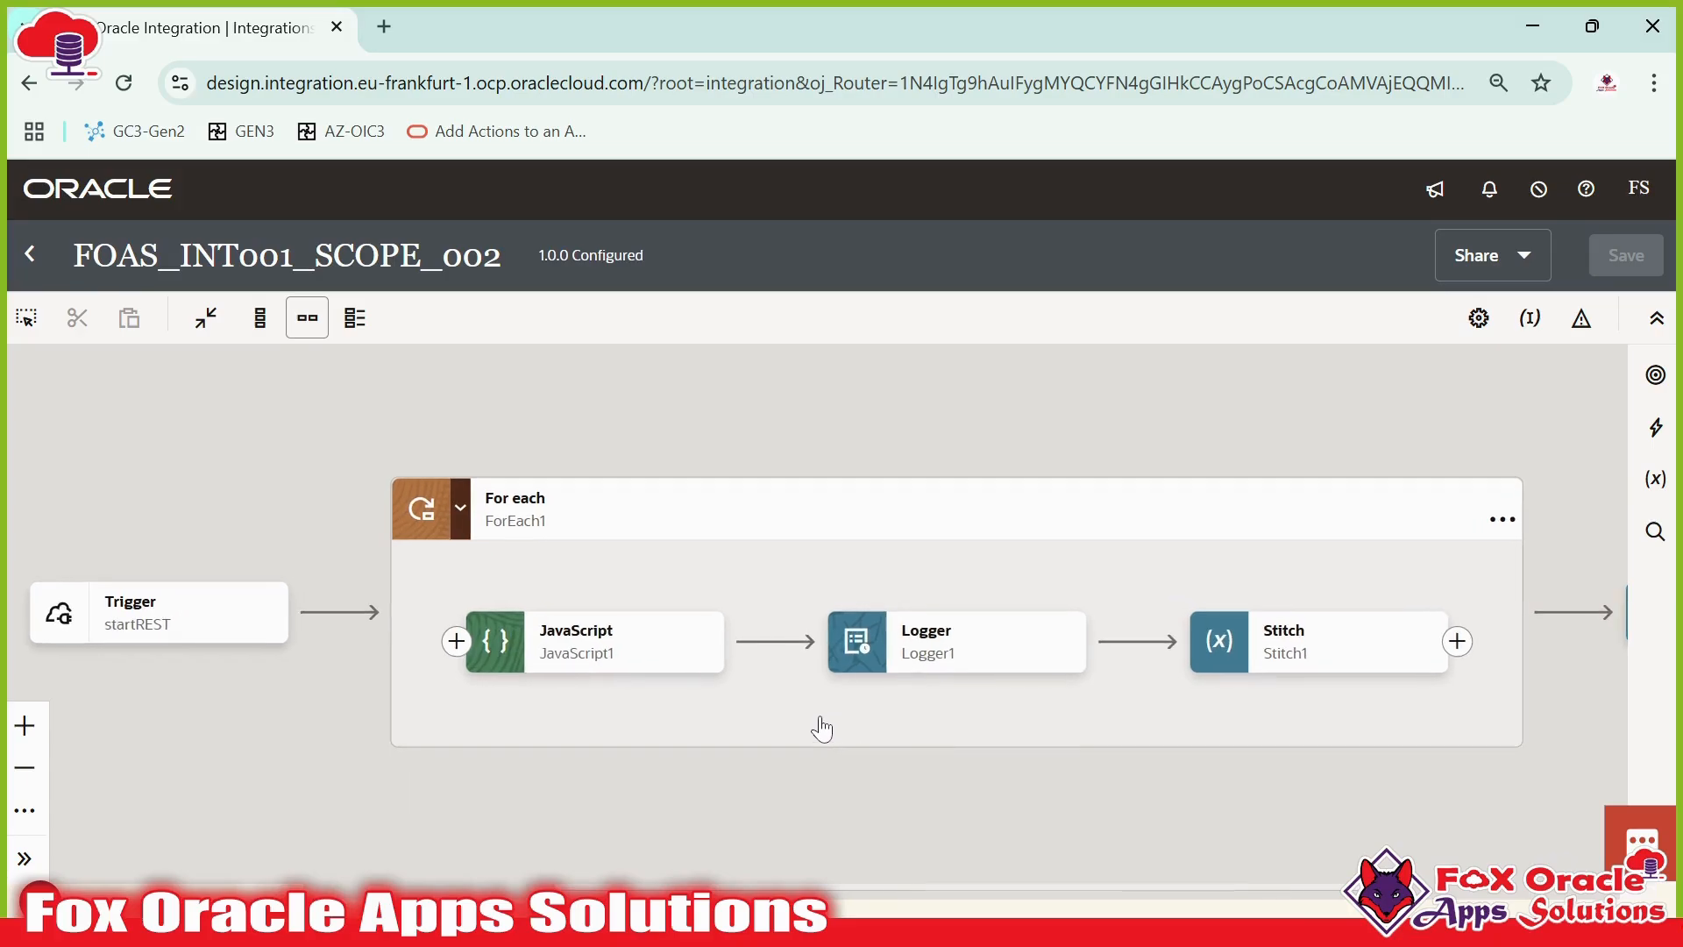
scroll(822, 727, down, 1)
drag(905, 725, 942, 684)
scroll(943, 683, down, 1)
drag(1173, 723, 1026, 703)
scroll(1179, 695, down, 1)
scroll(423, 698, up, 1)
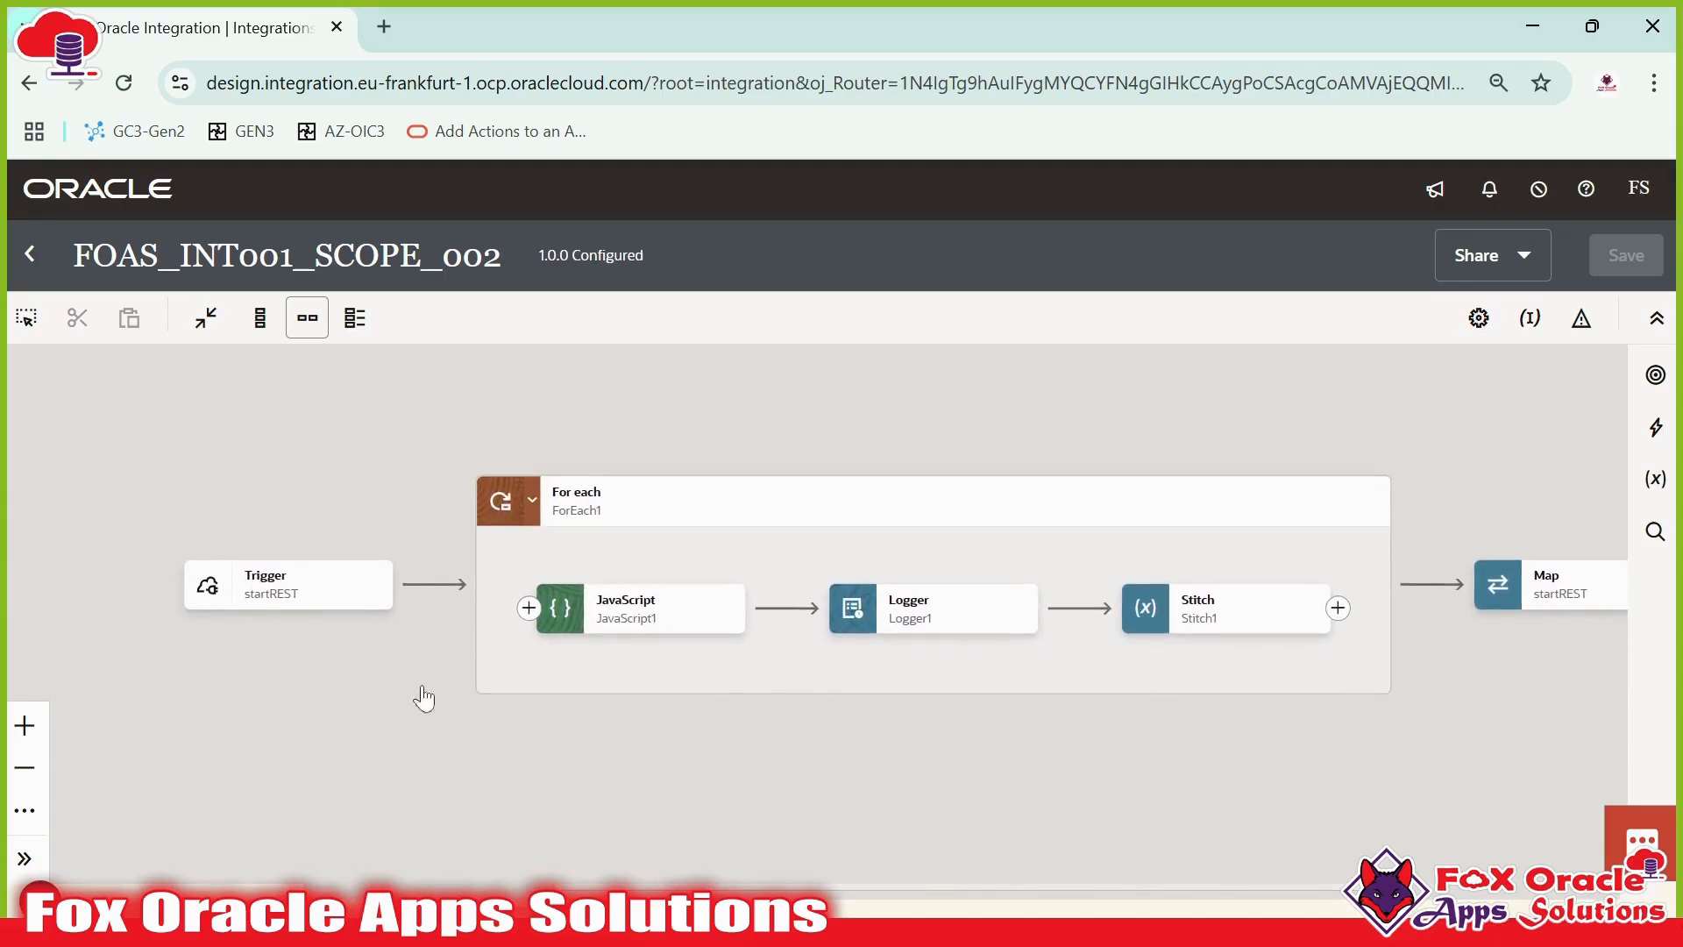
drag(308, 633, 203, 595)
click(170, 548)
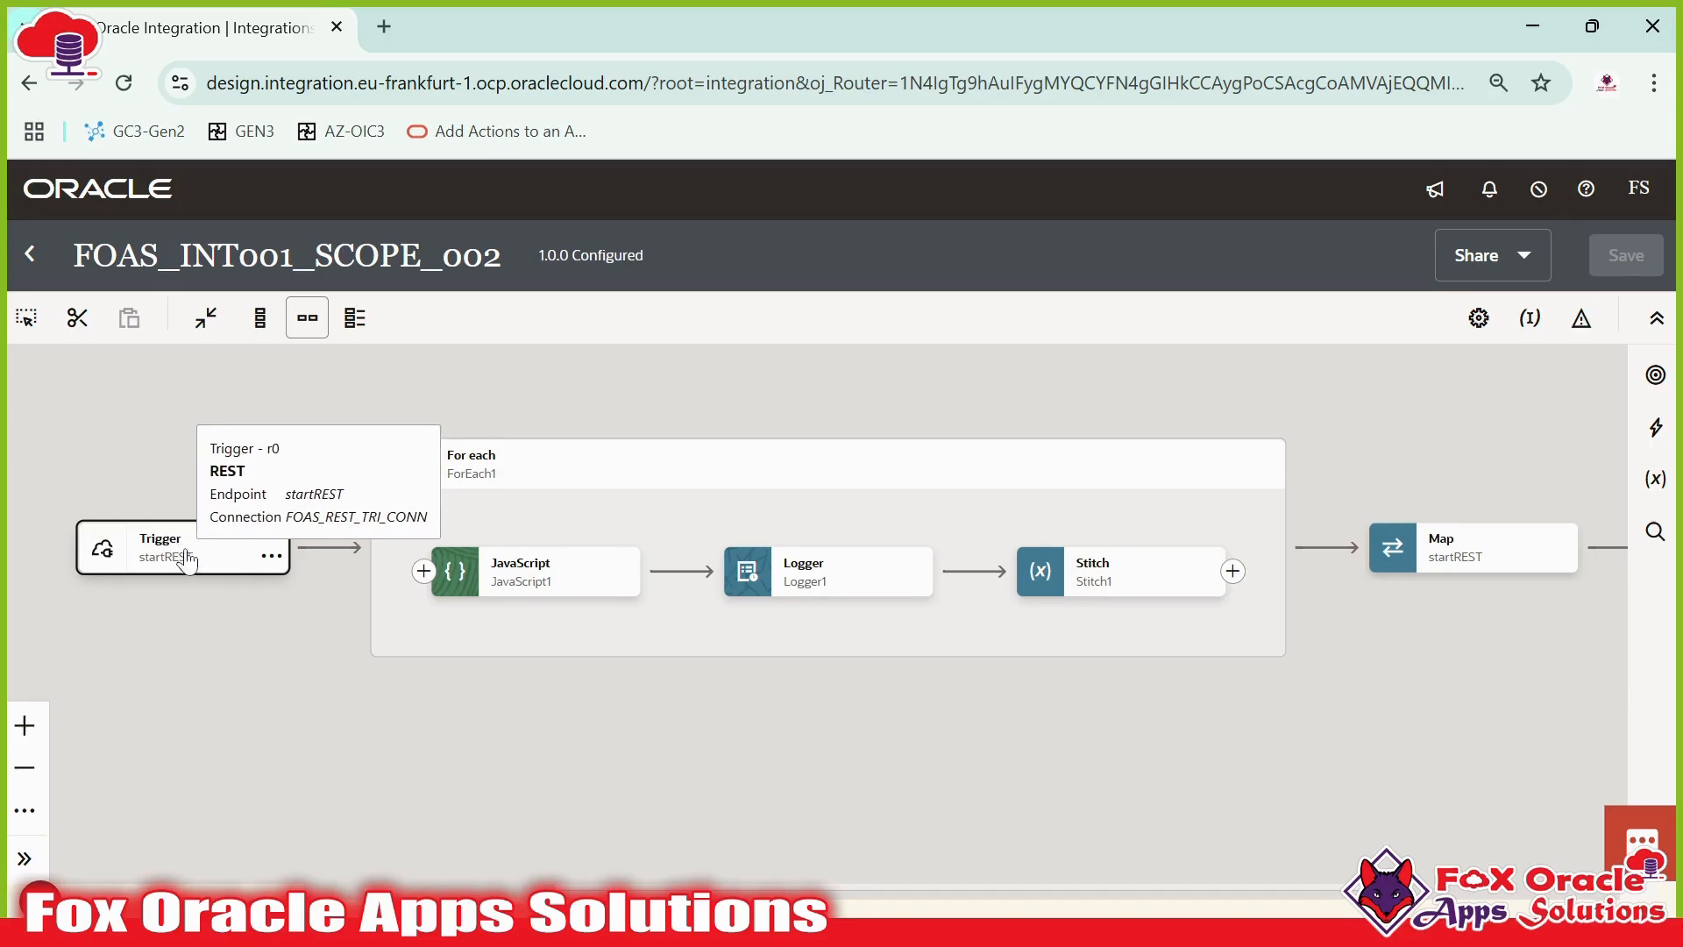
click(489, 477)
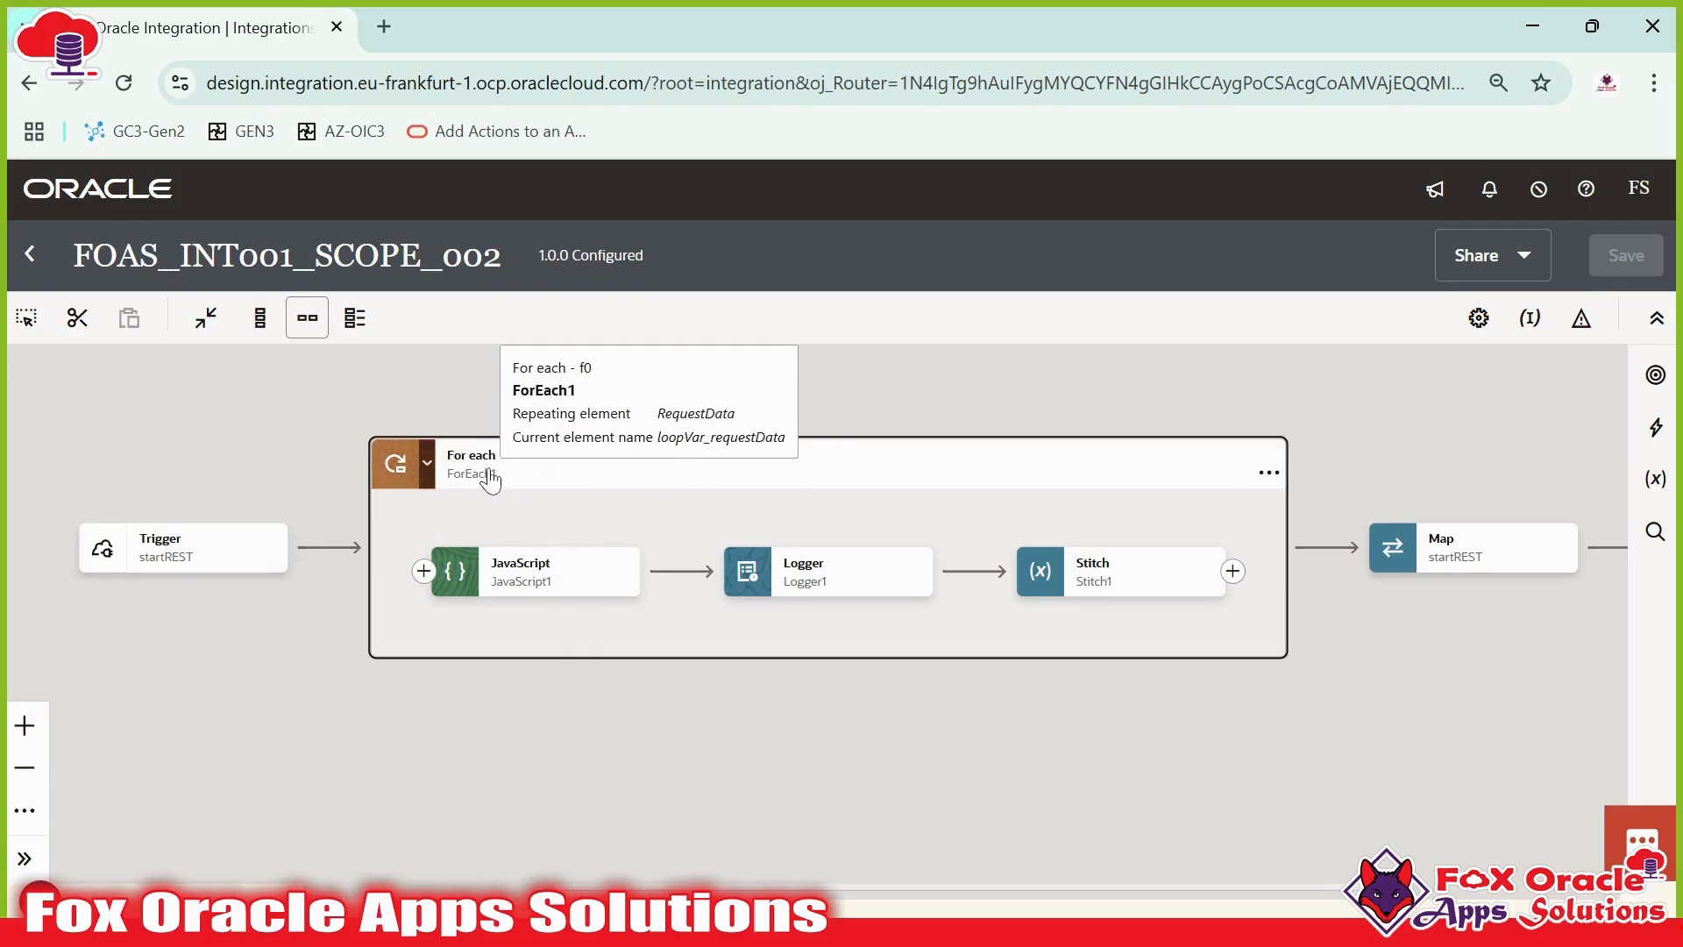
click(537, 585)
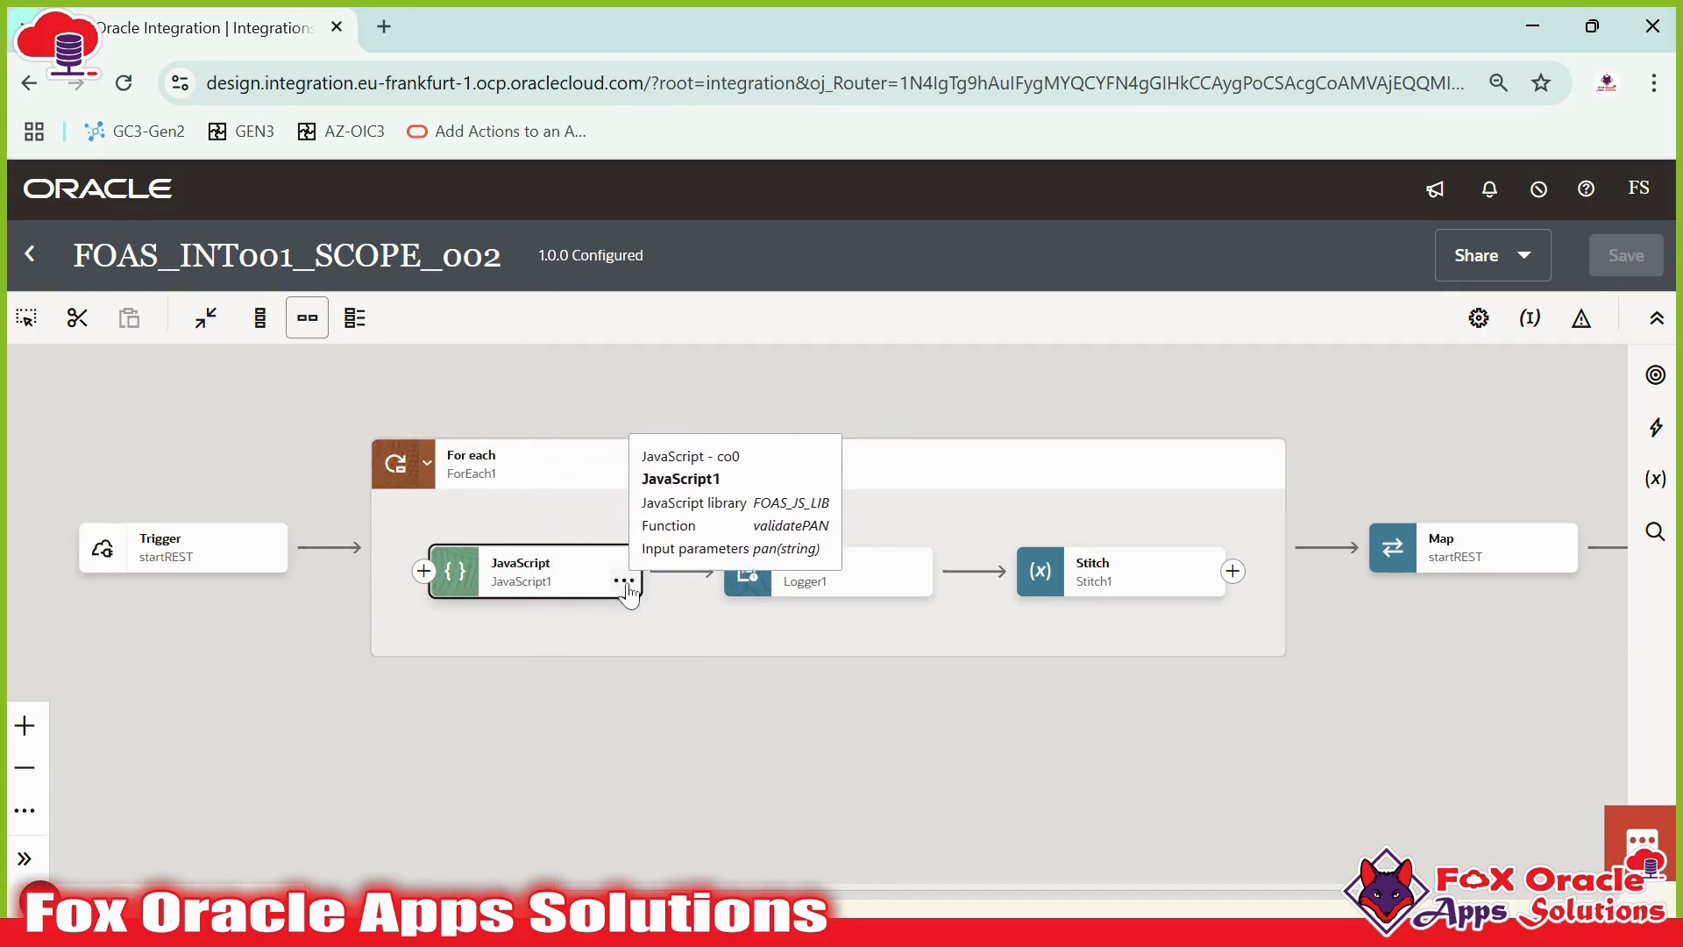
- Review the Stitch1 variable assignments and the startREST map's source-to-target mappings
double_click(1127, 572)
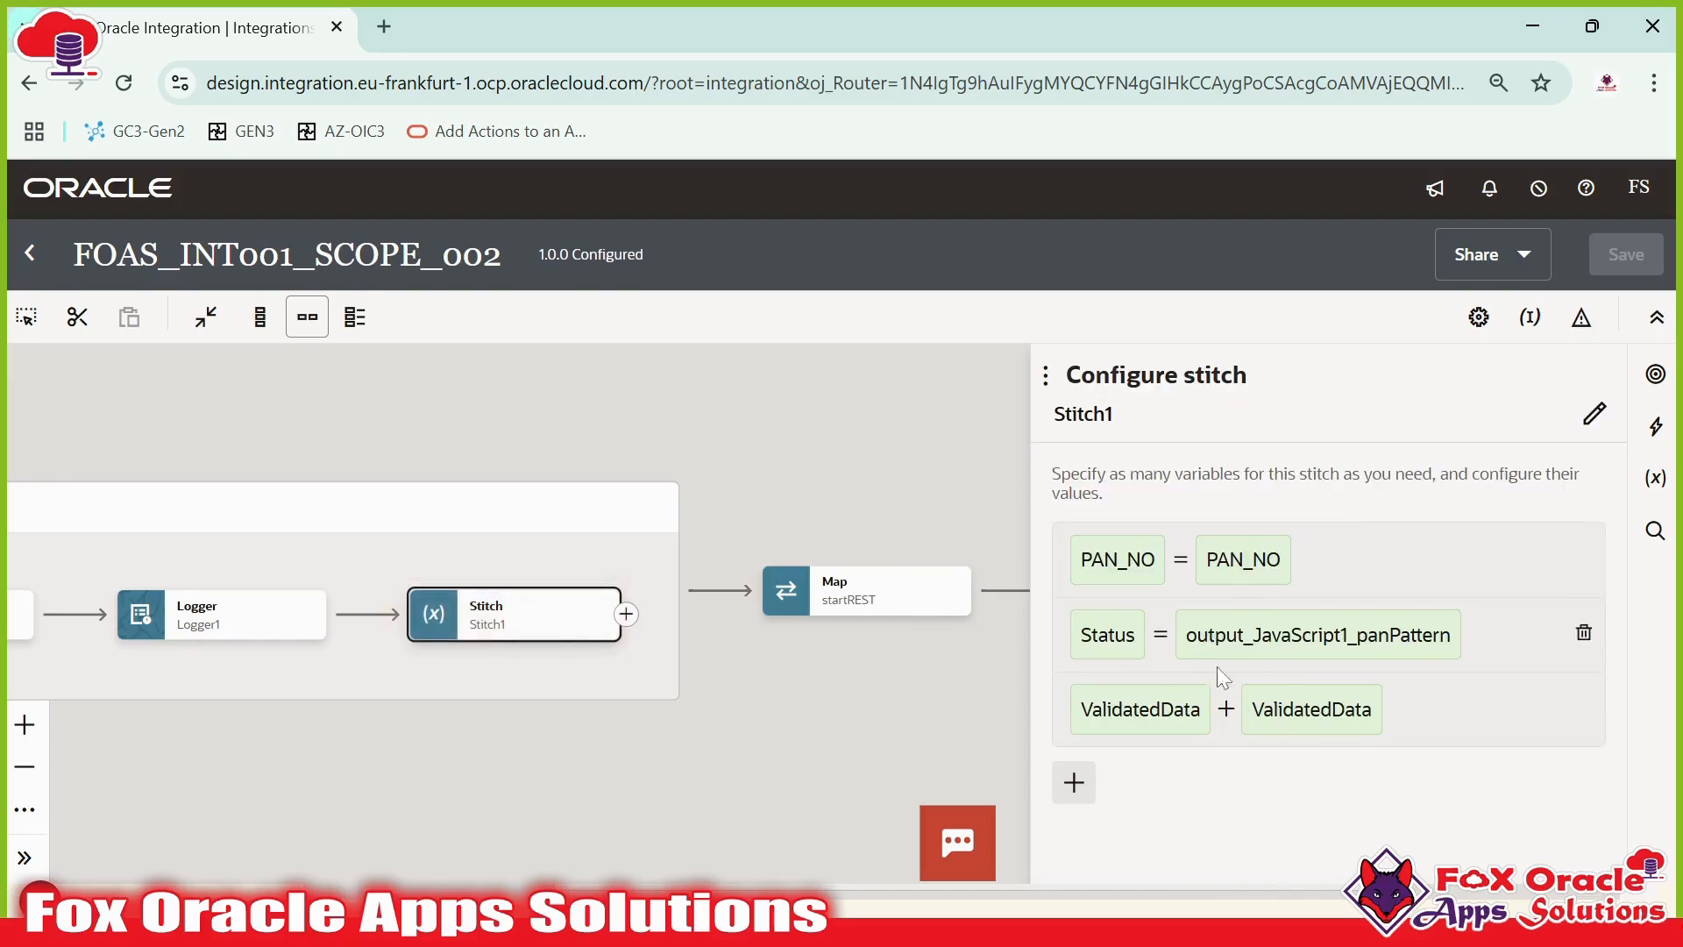
click(933, 669)
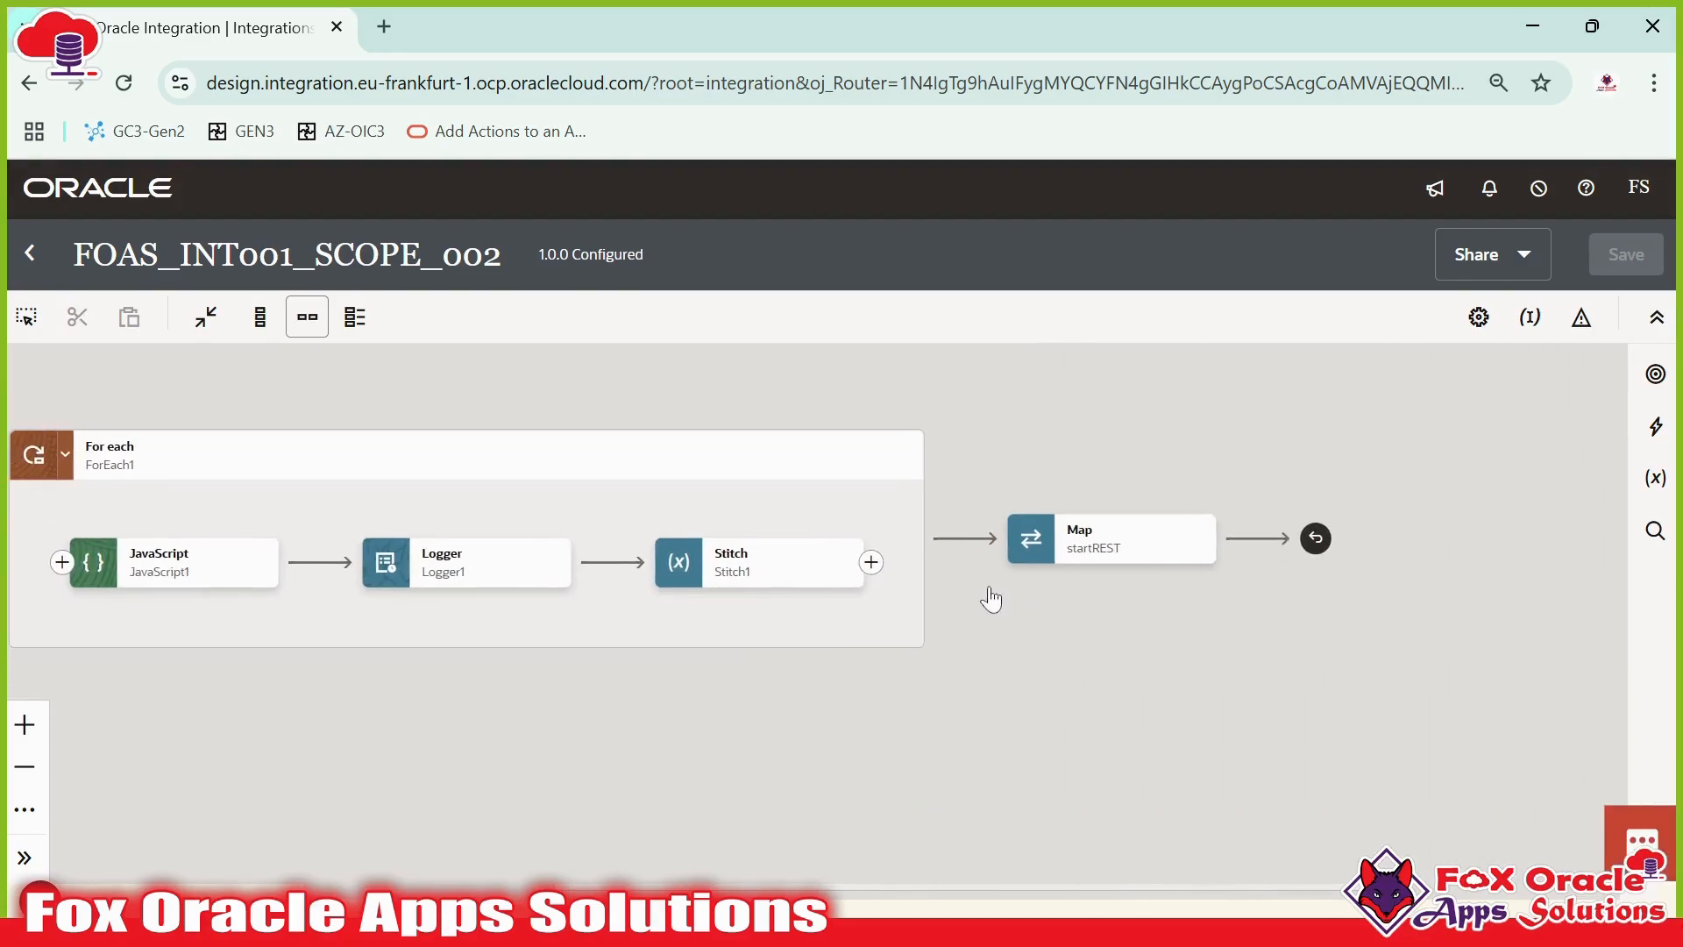
click(1138, 547)
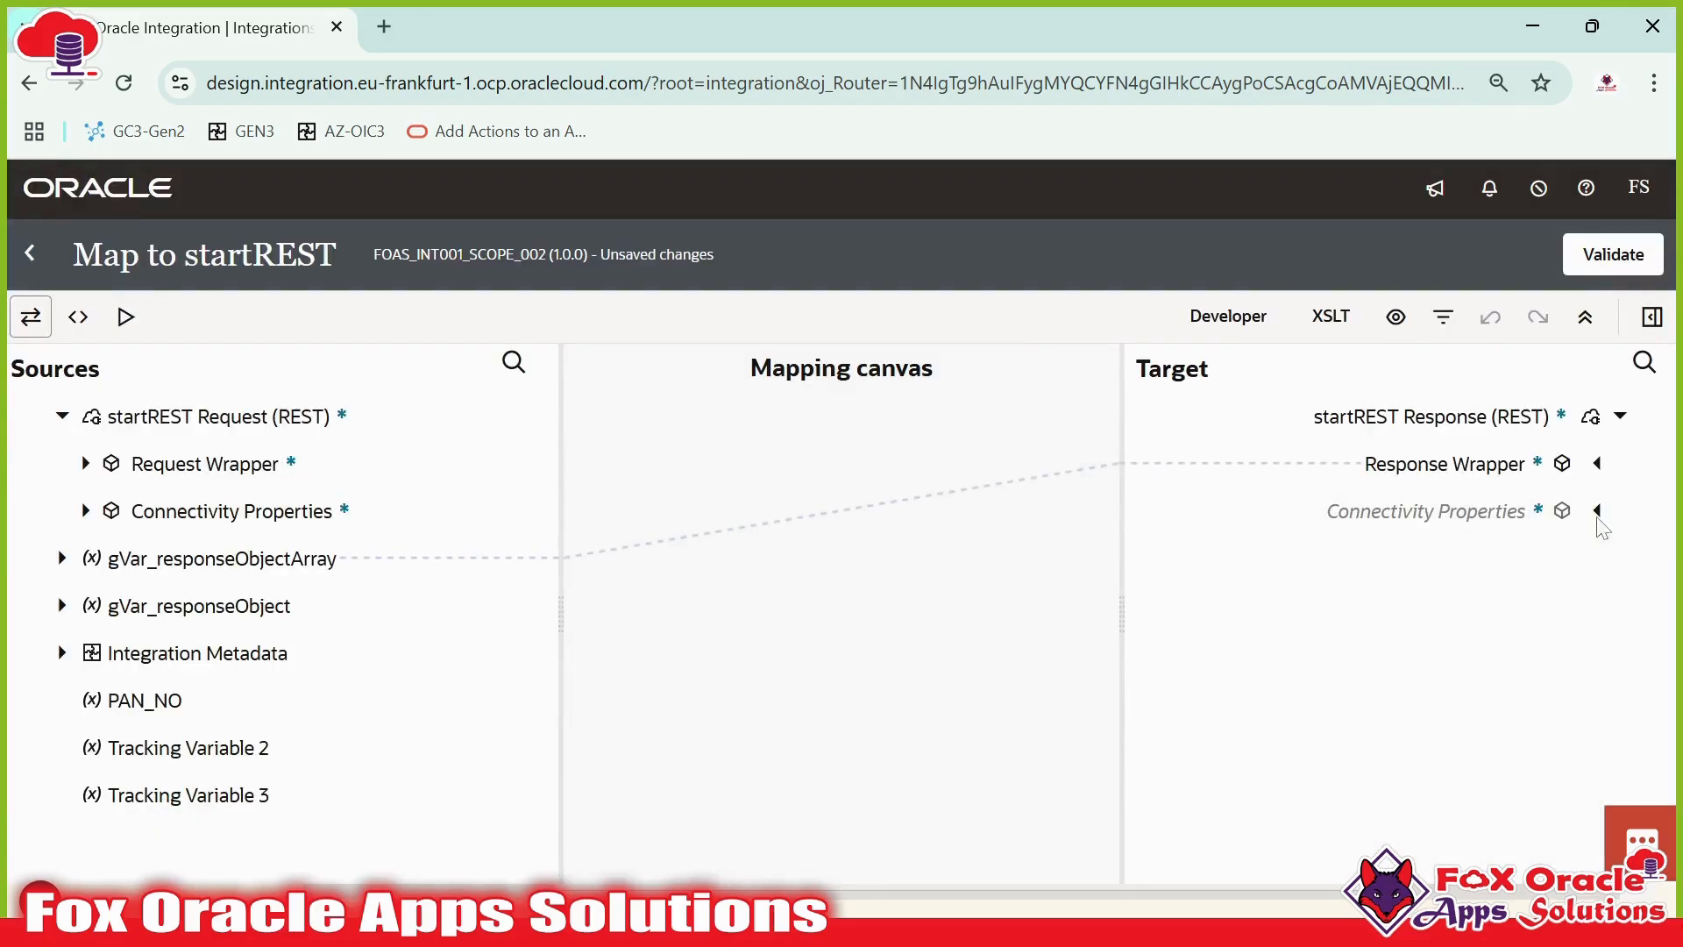
click(1597, 464)
click(1573, 558)
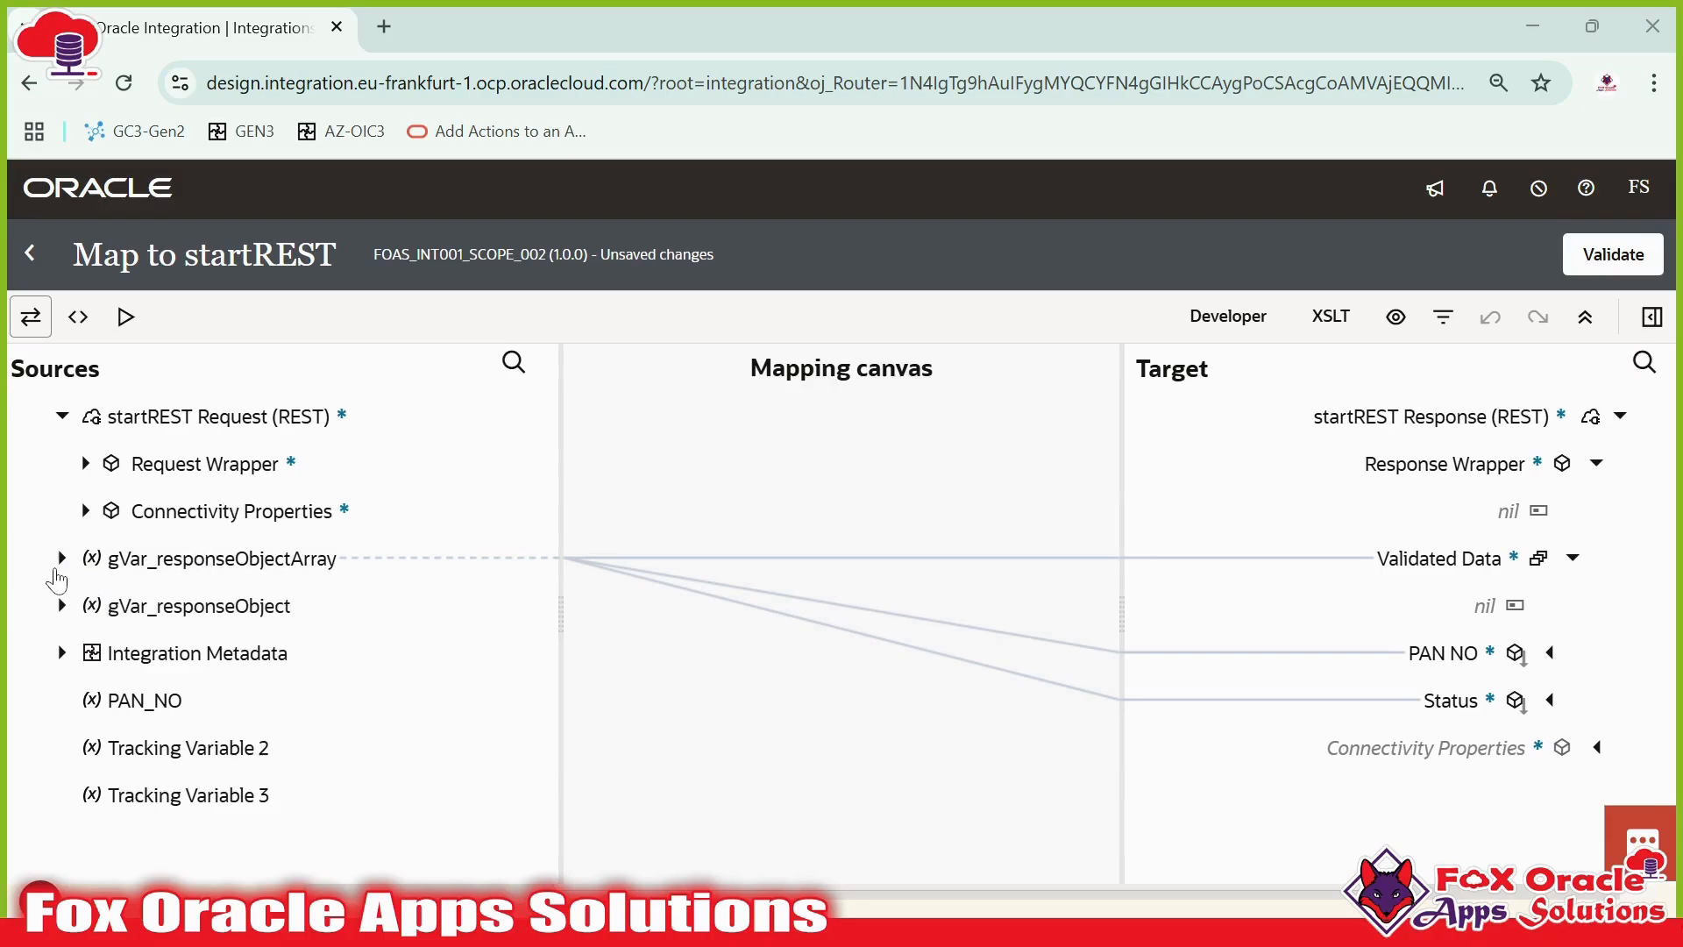
click(62, 558)
click(86, 605)
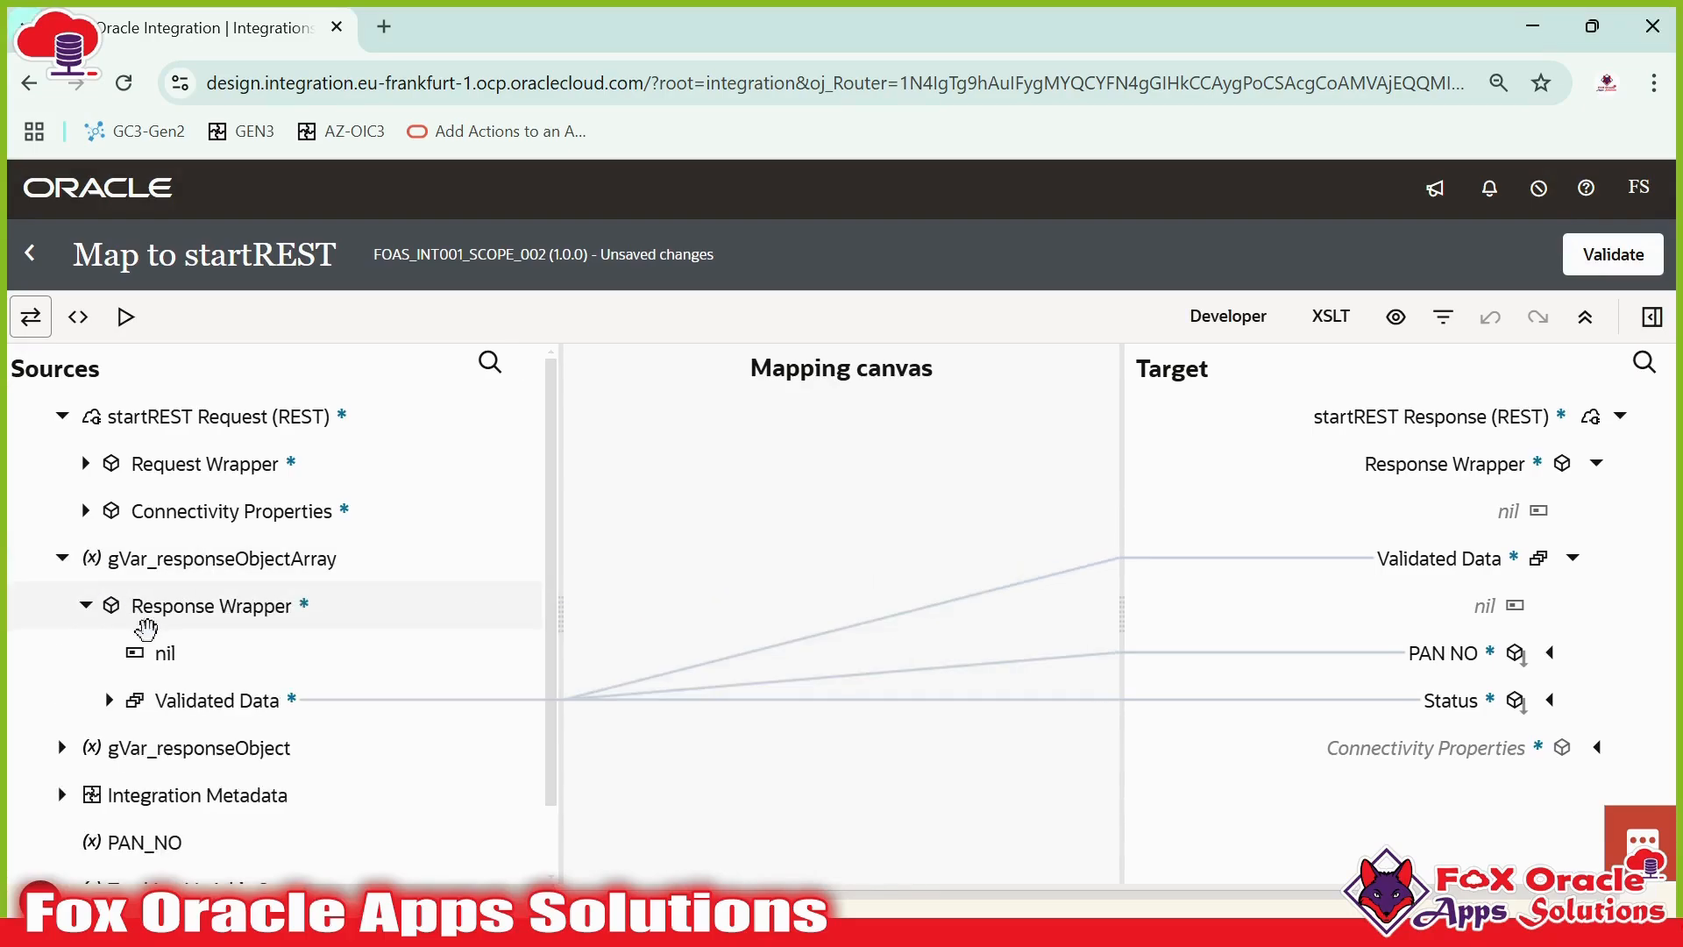
click(109, 700)
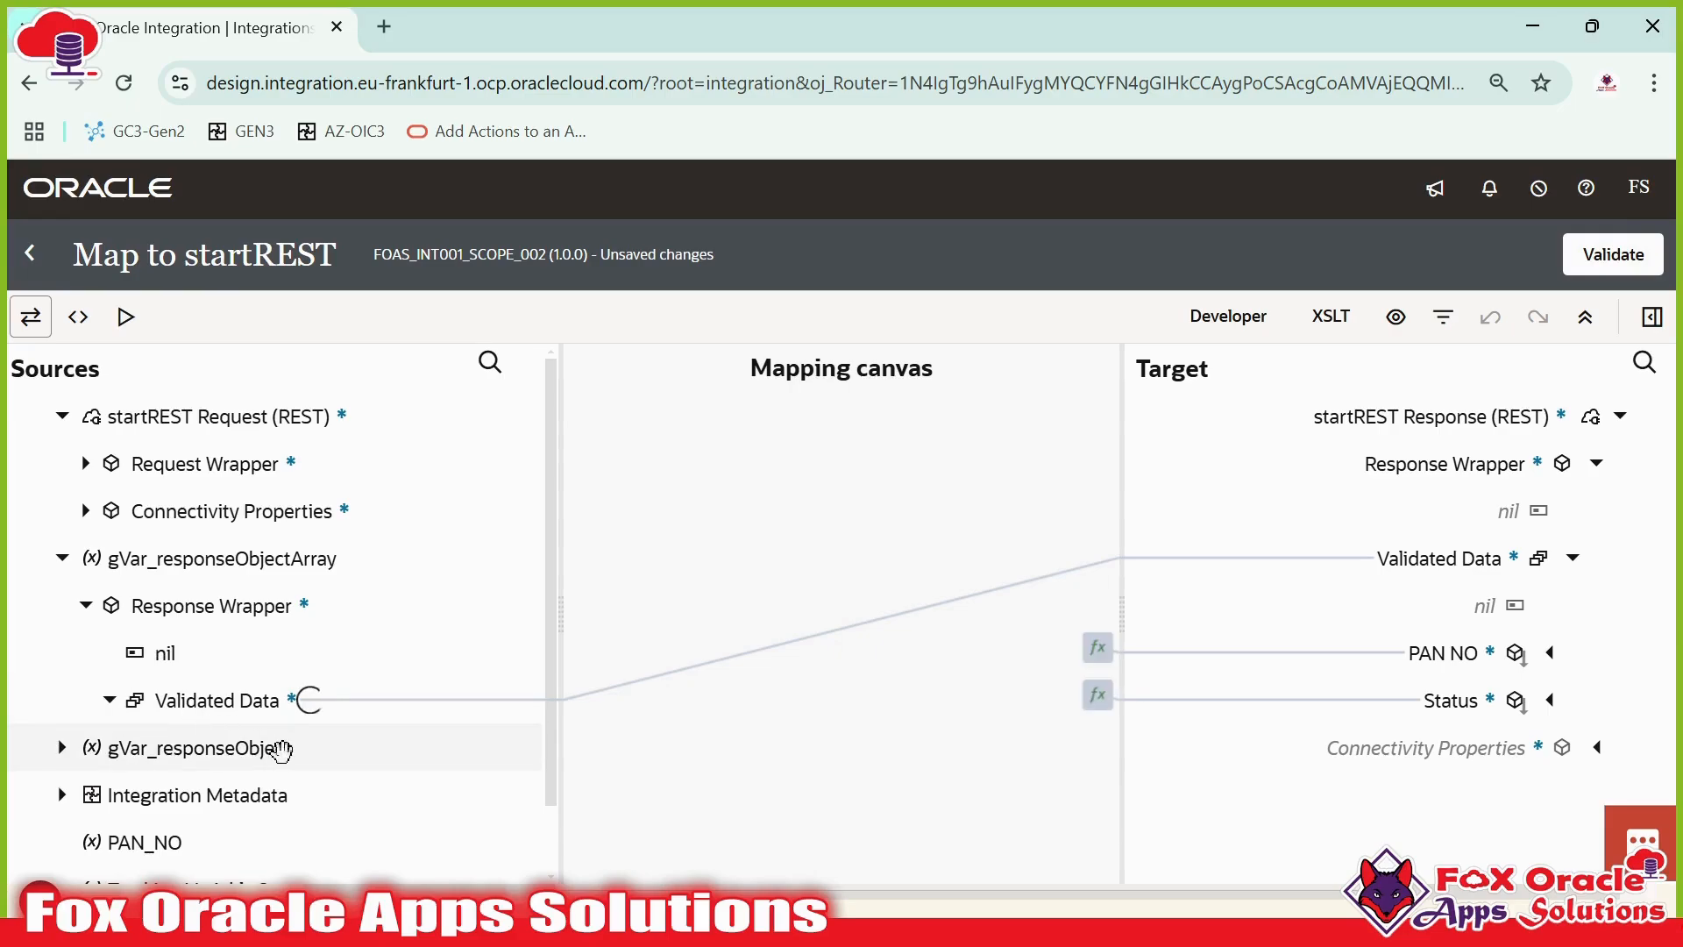
scroll(272, 720, down, 1)
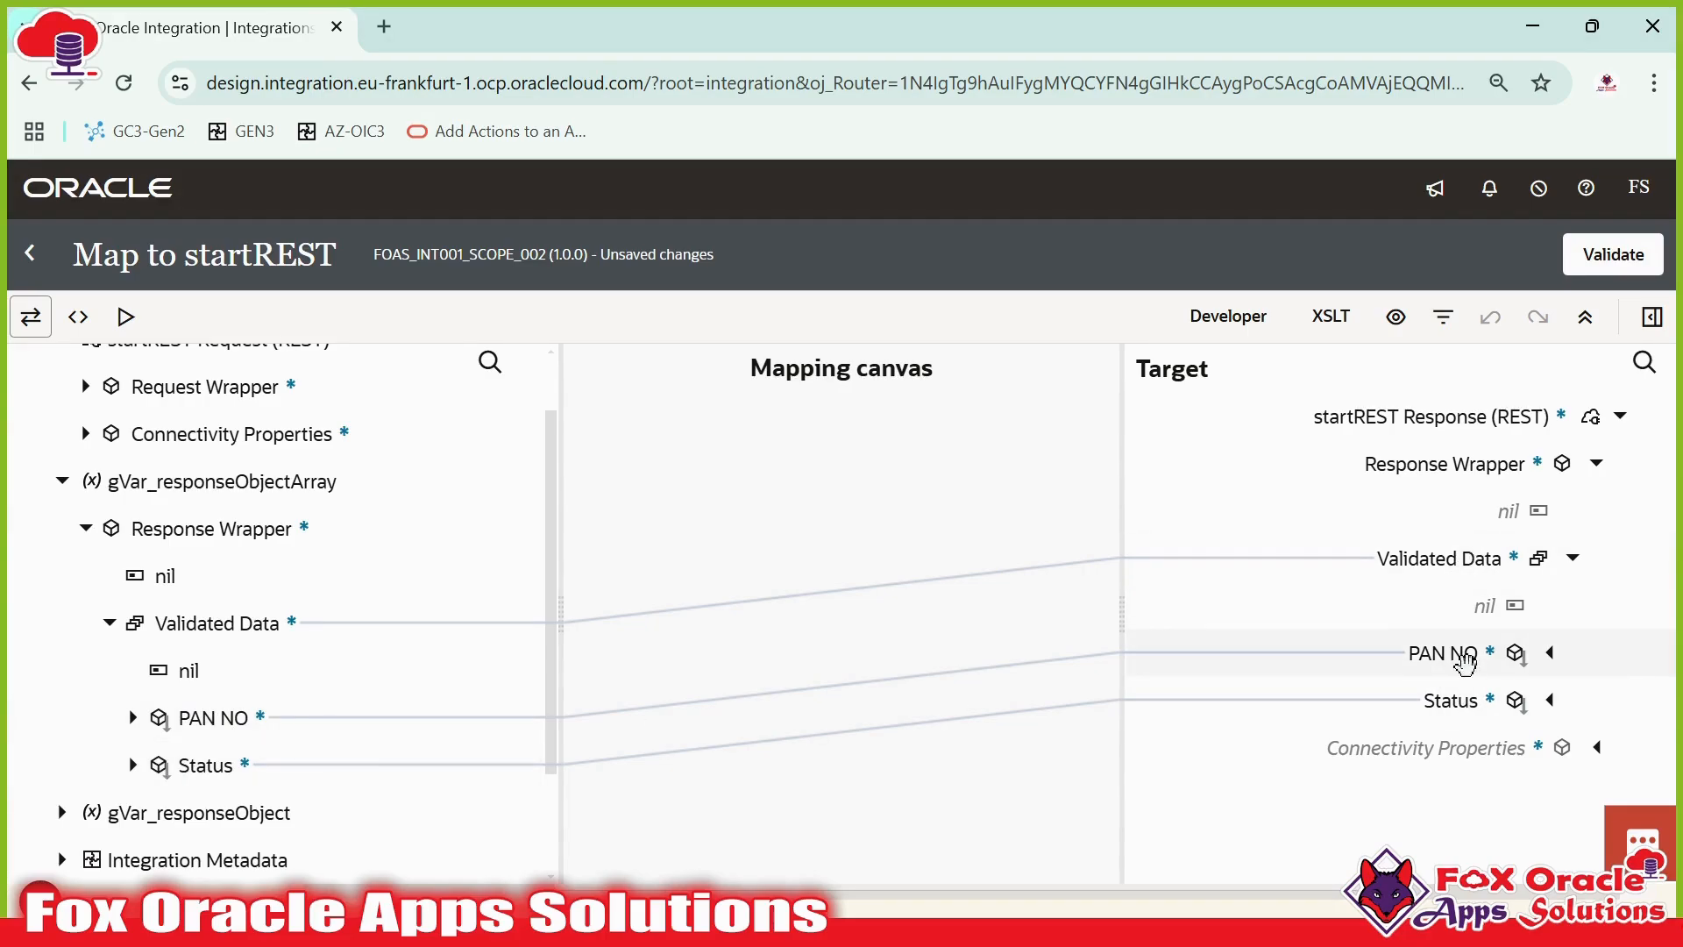
click(33, 250)
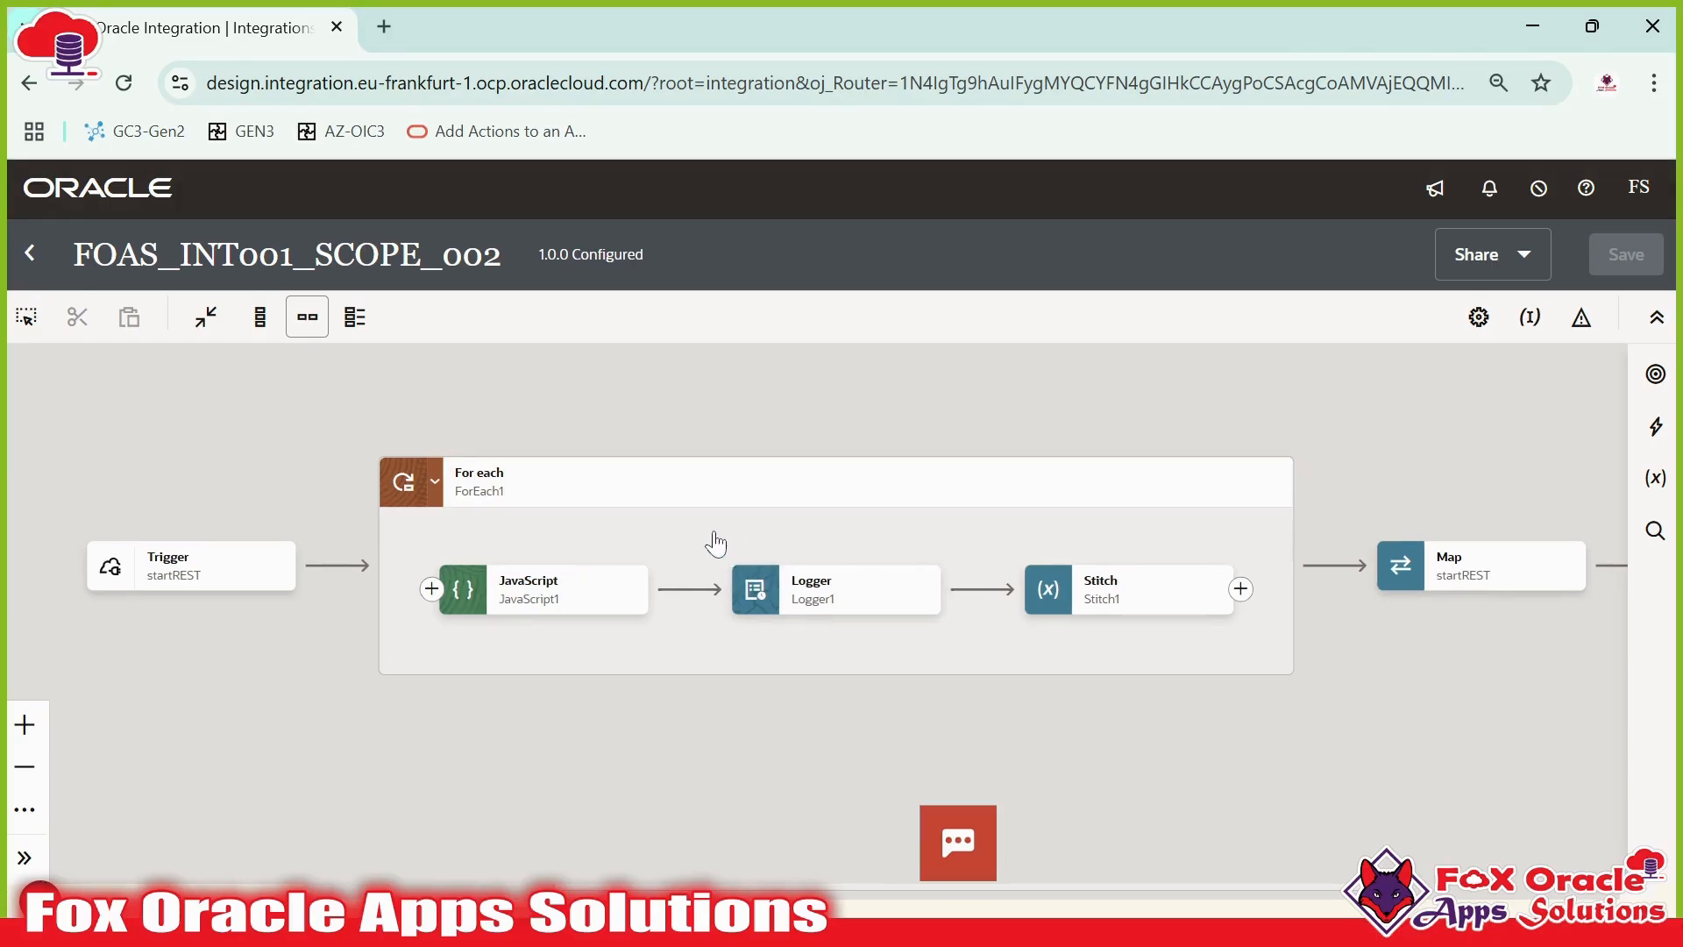
- Insert a Scope action before JavaScript1 inside the For each loop
mouse_move(619, 596)
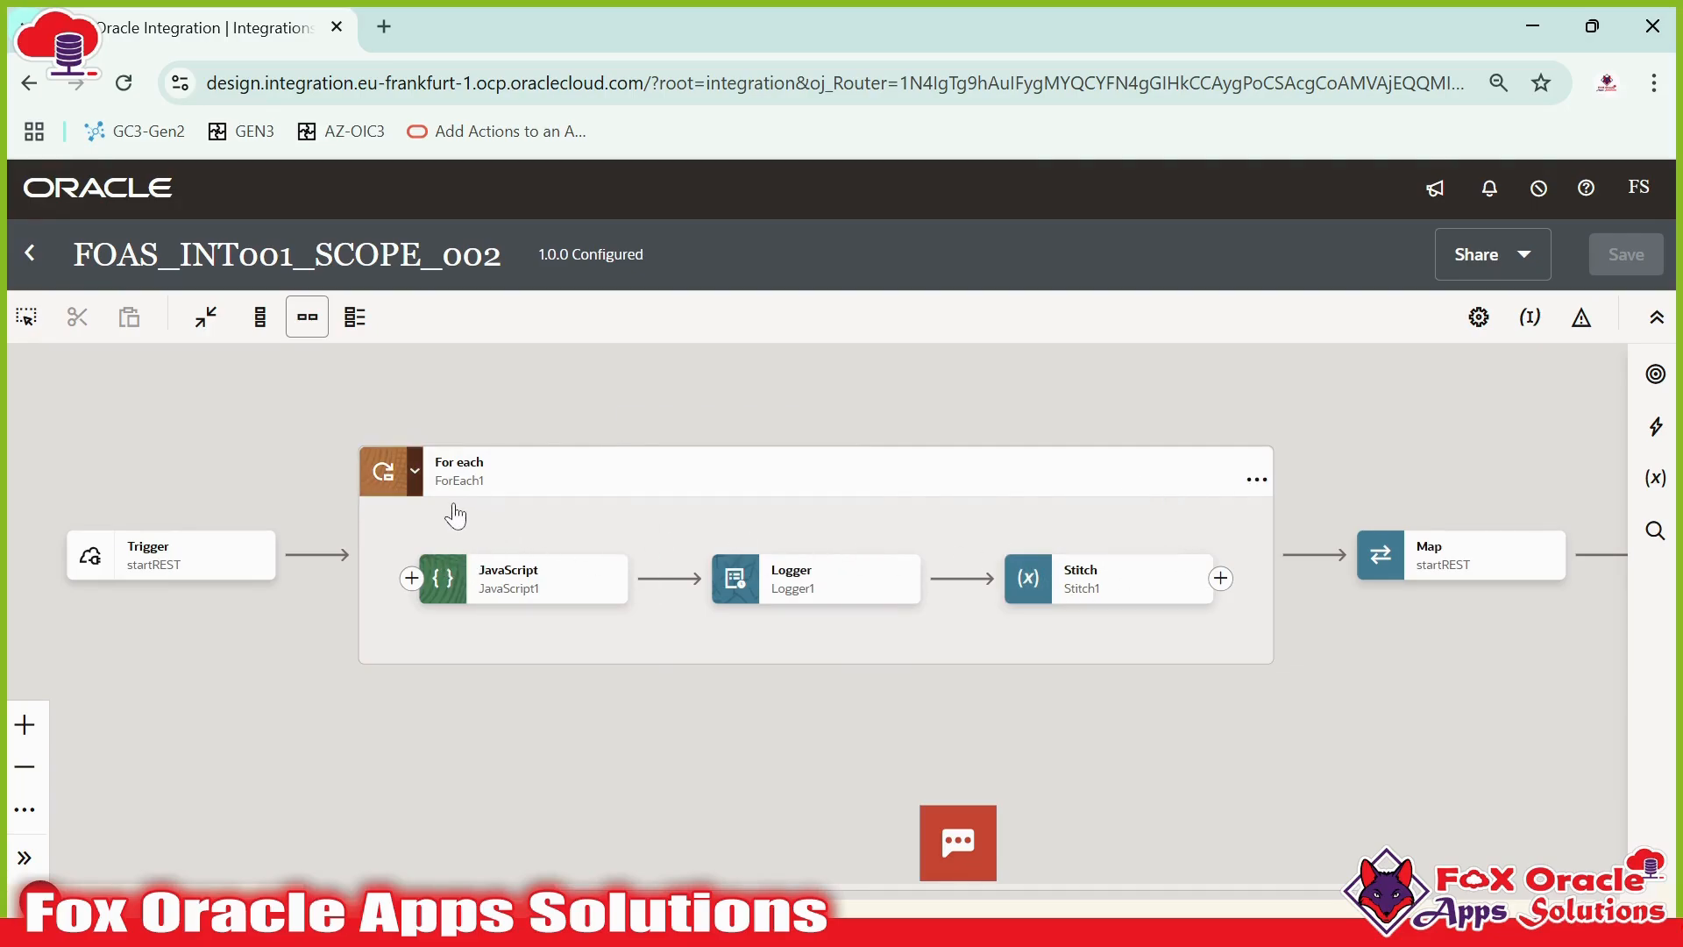
mouse_move(461, 489)
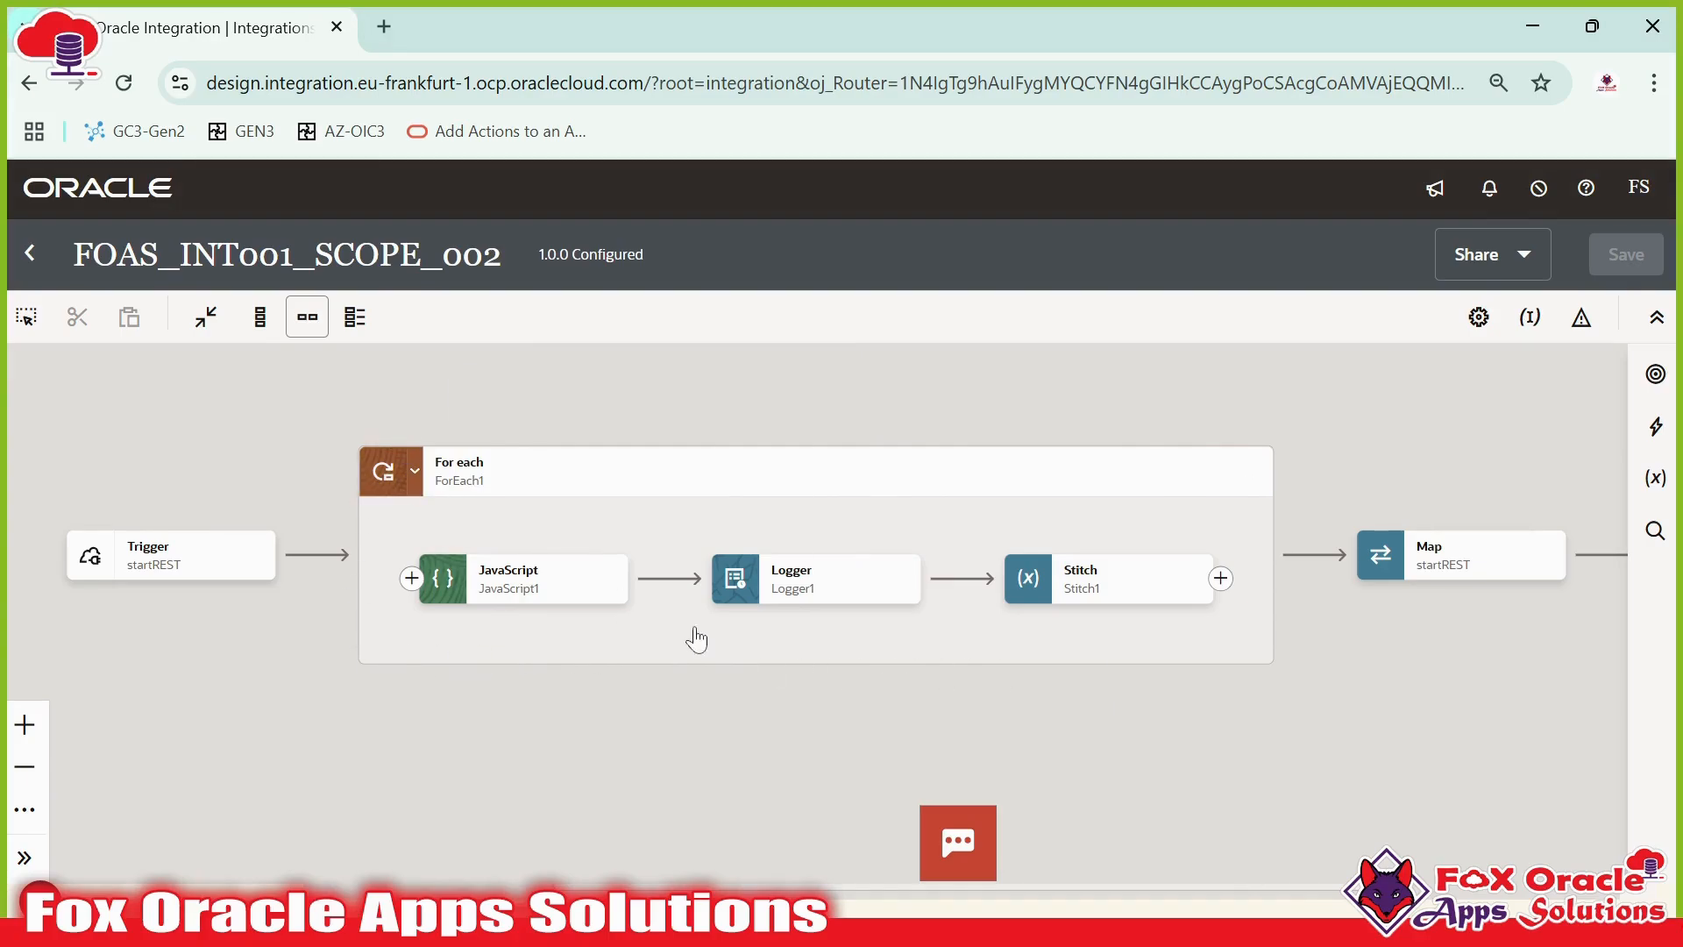
mouse_move(552, 598)
click(1644, 446)
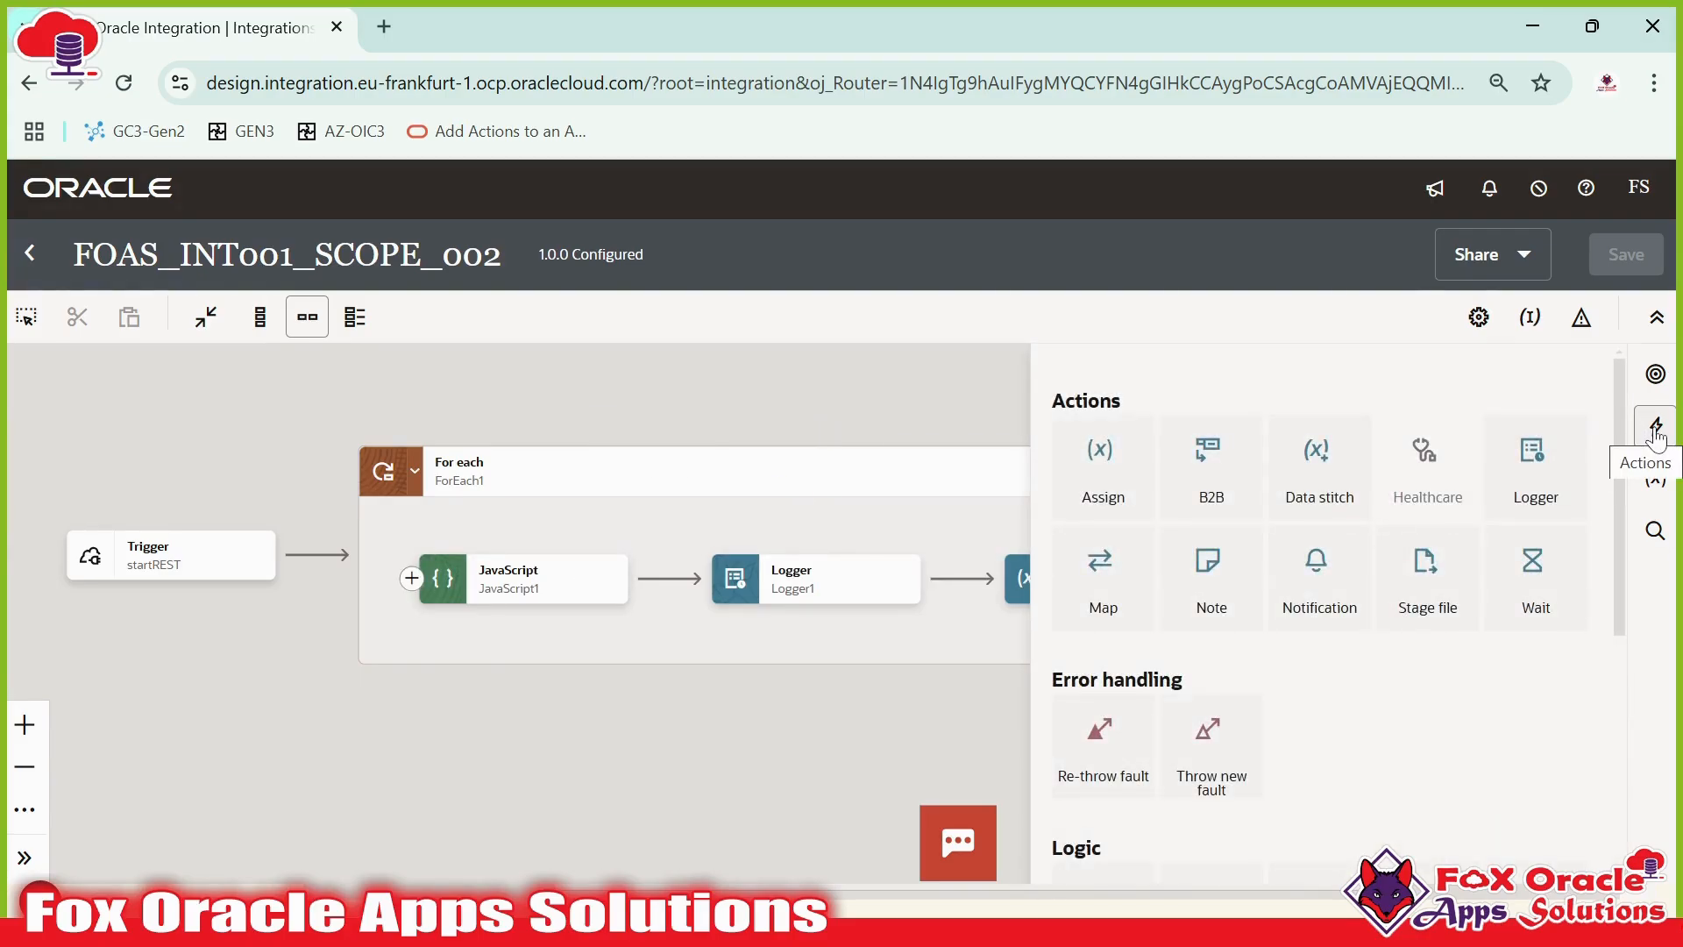
scroll(1278, 539, down, 4)
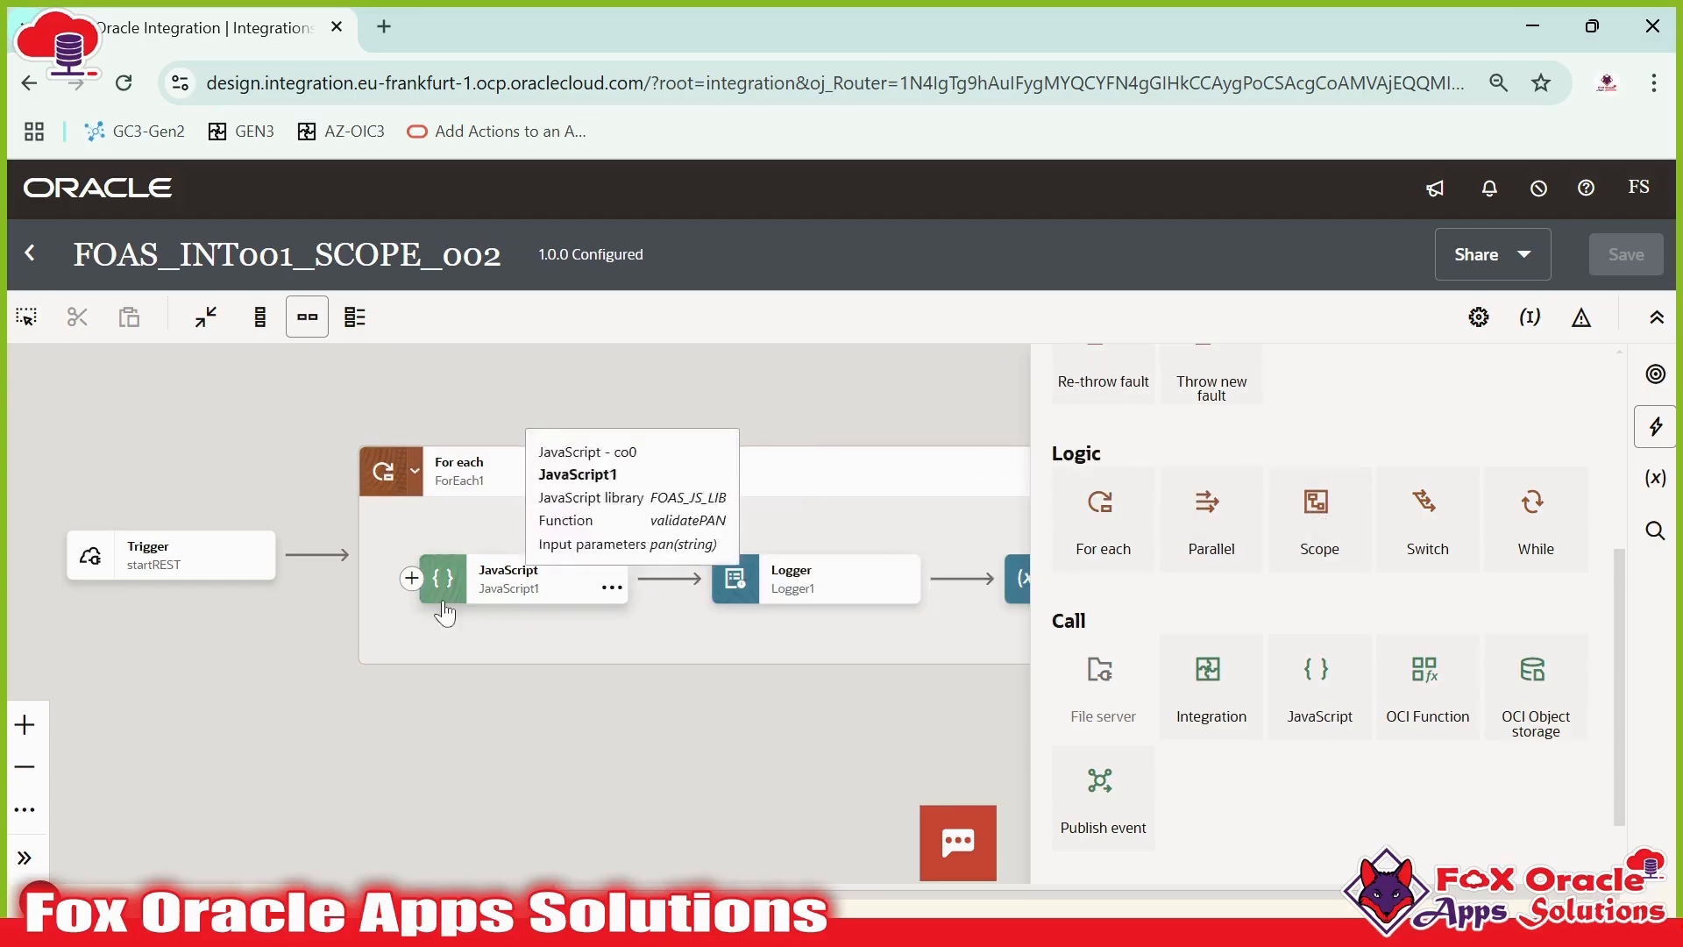
click(411, 579)
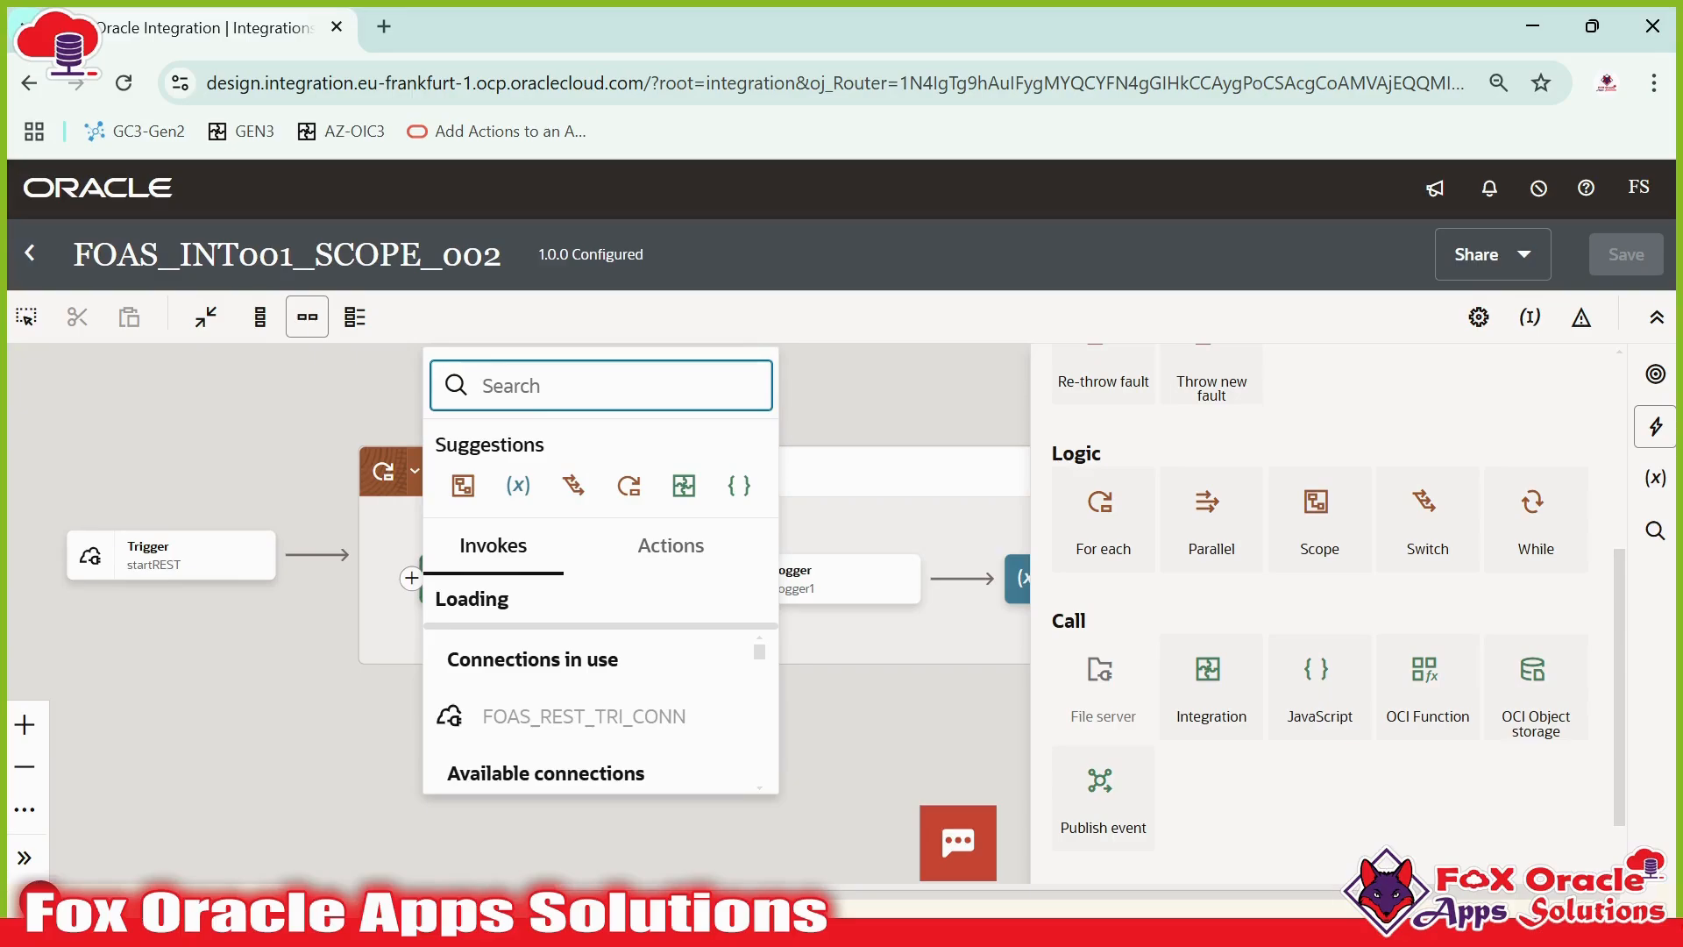
text(scop)
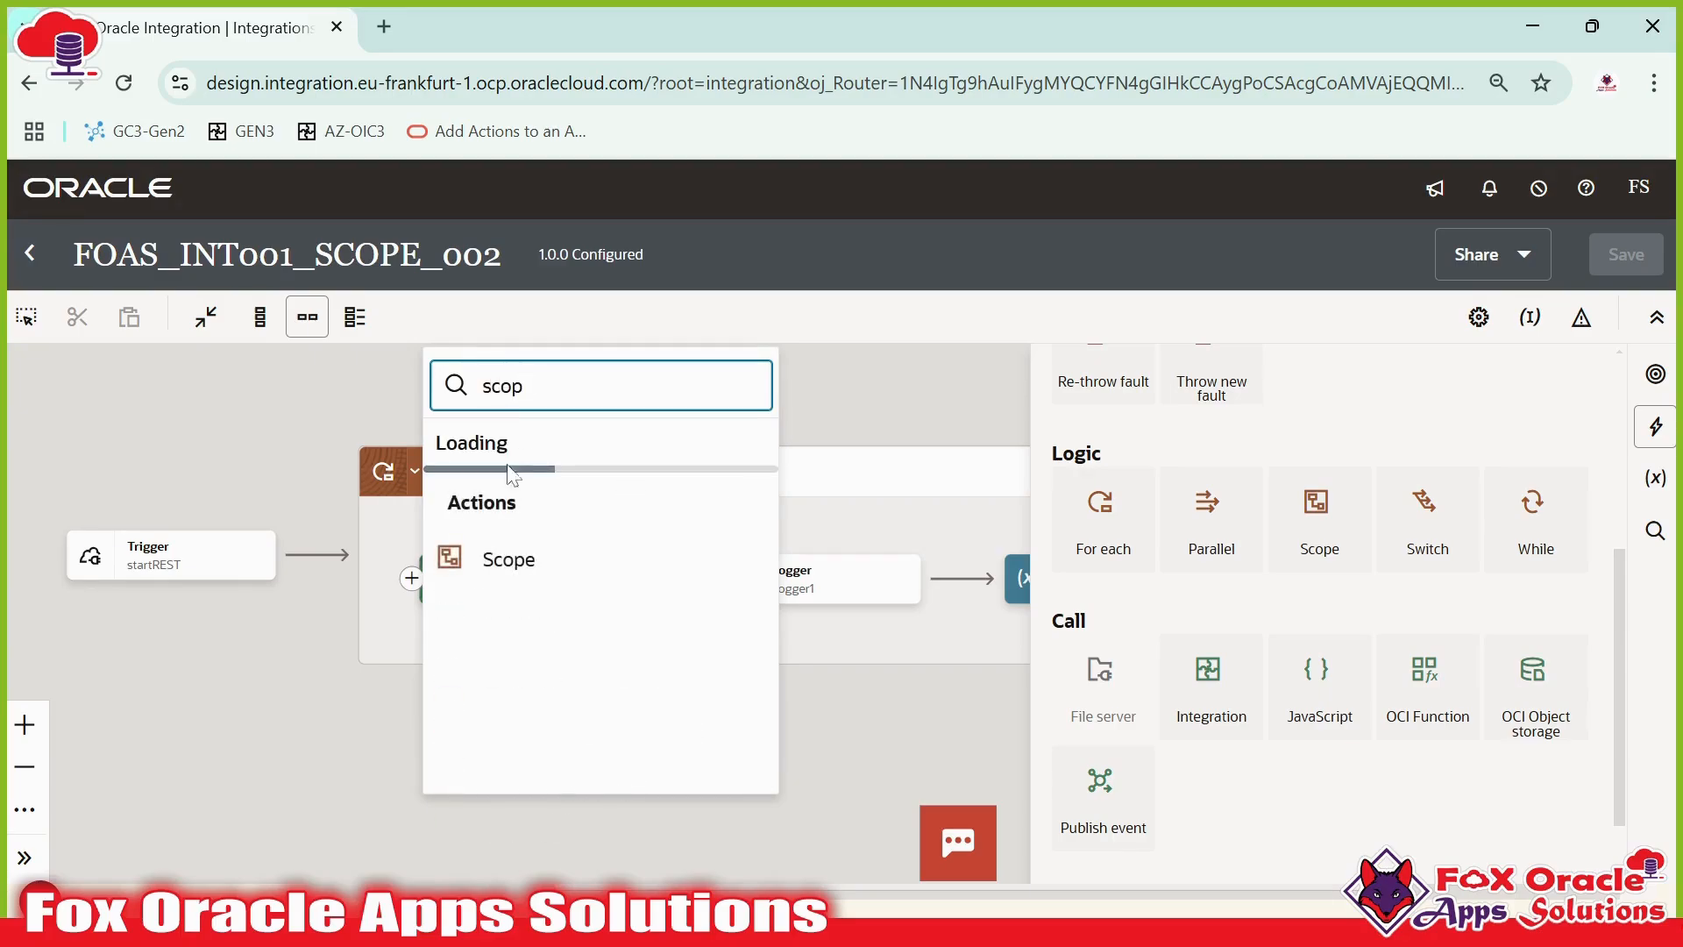
click(509, 515)
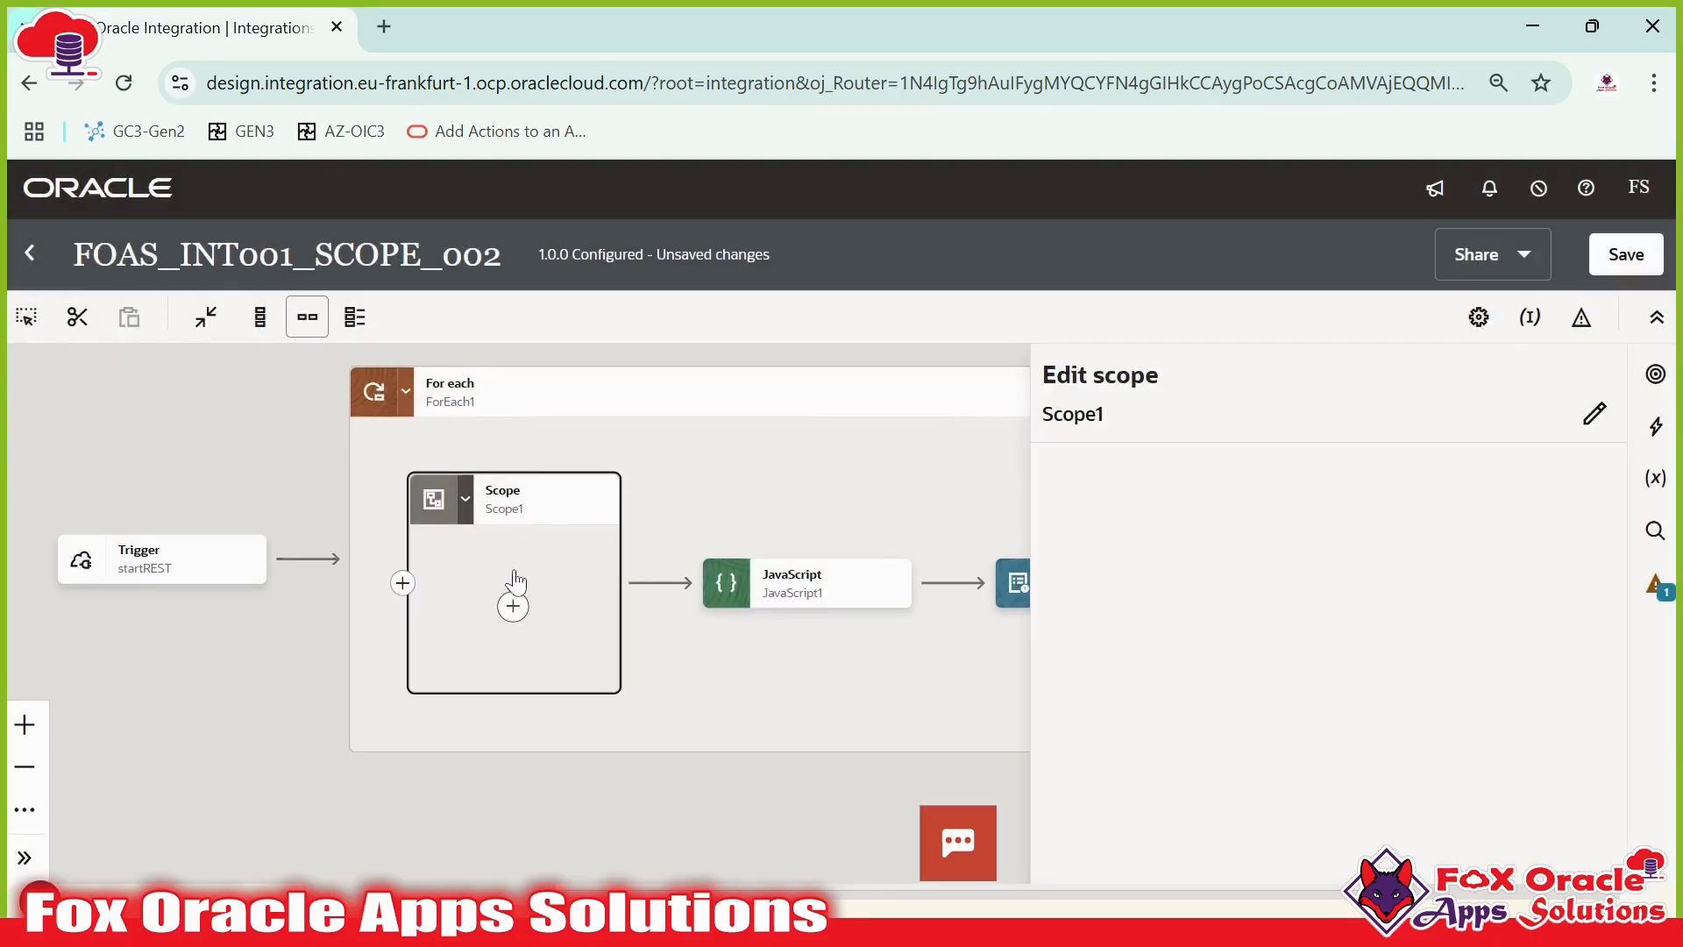
- Rename the new scope to javaSciptCall_Scope and try to save the integration
click(1593, 419)
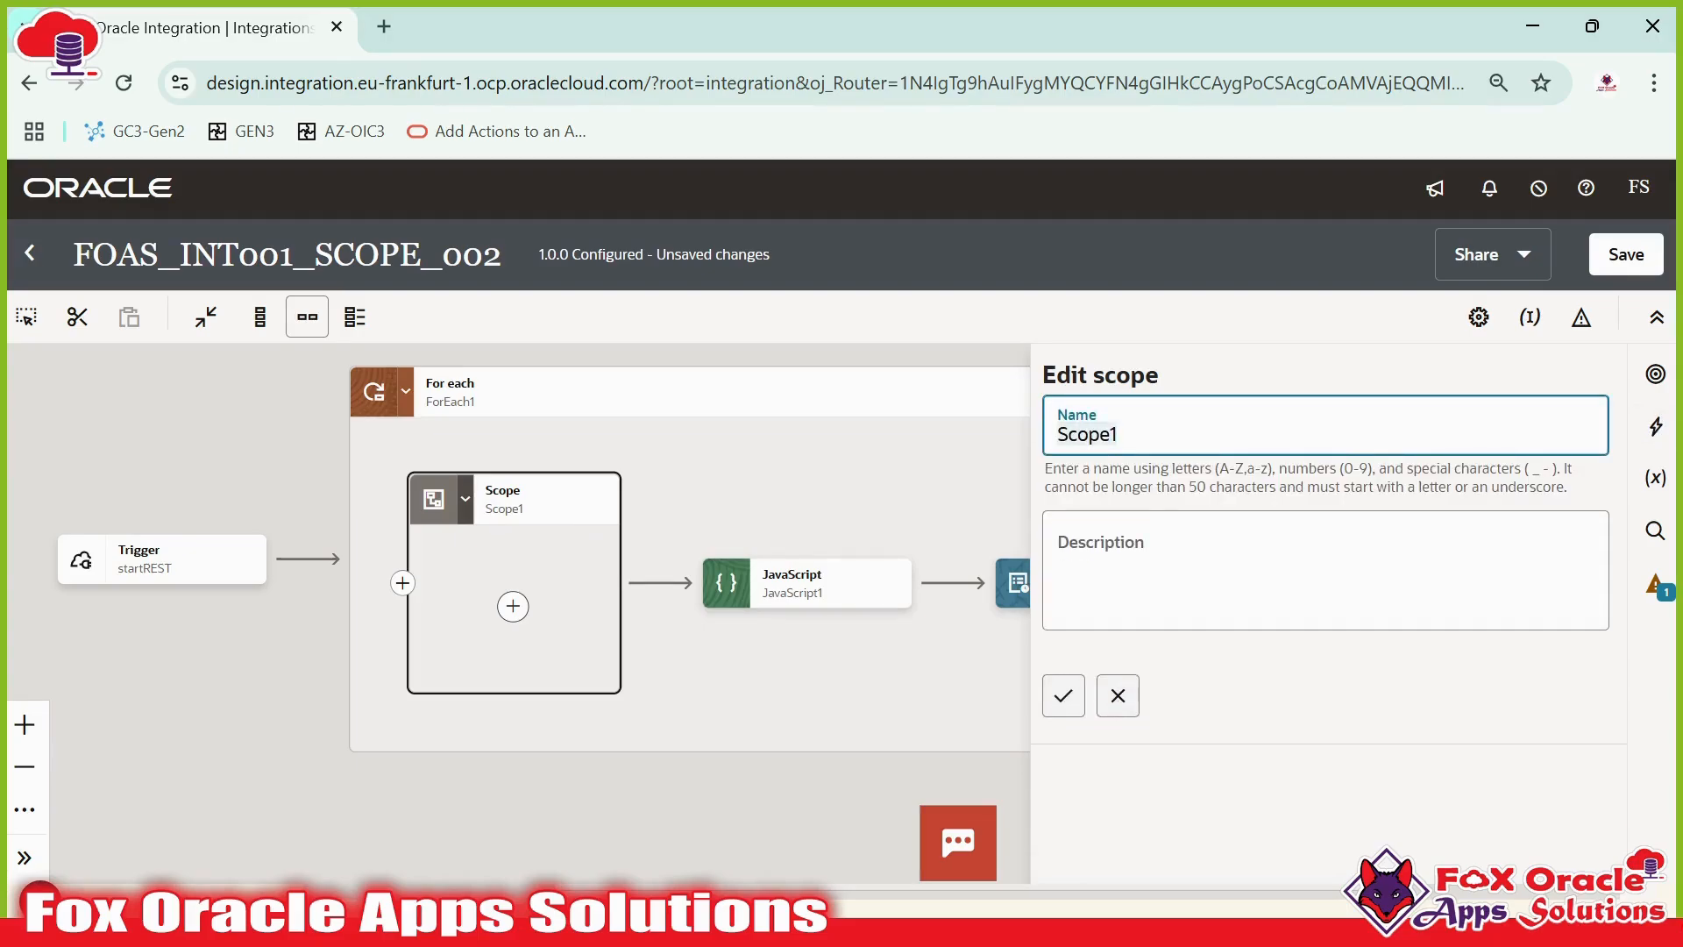
key(BackSpace)
text(javaSciptCall_)
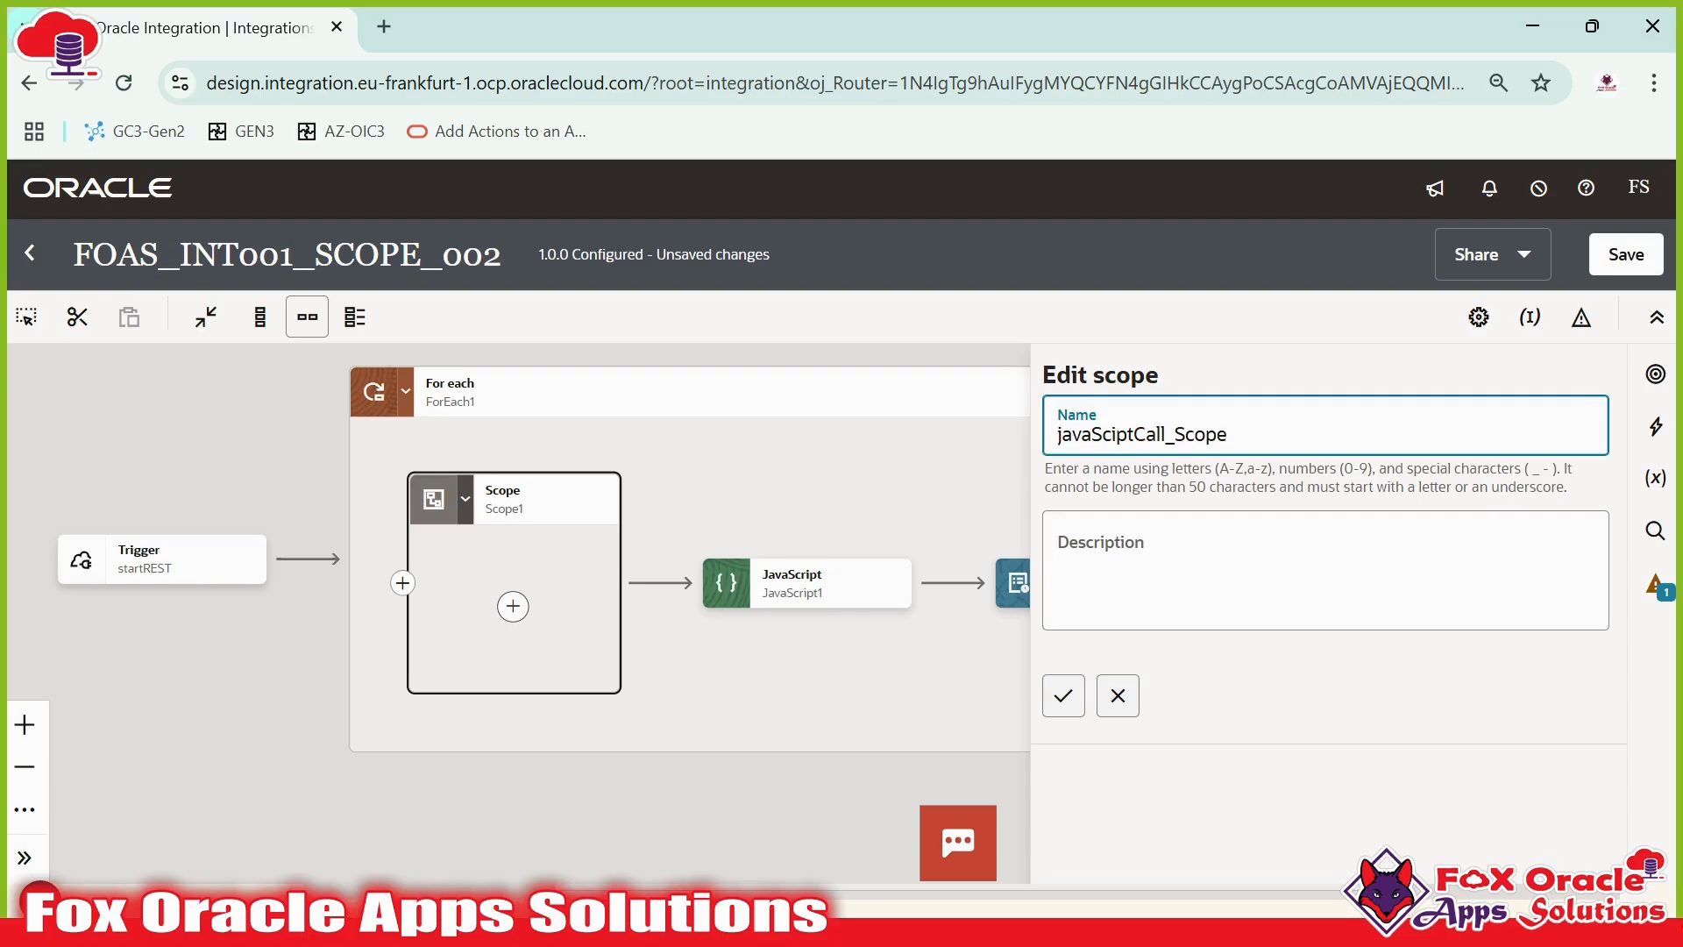
drag(1165, 434, 1110, 434)
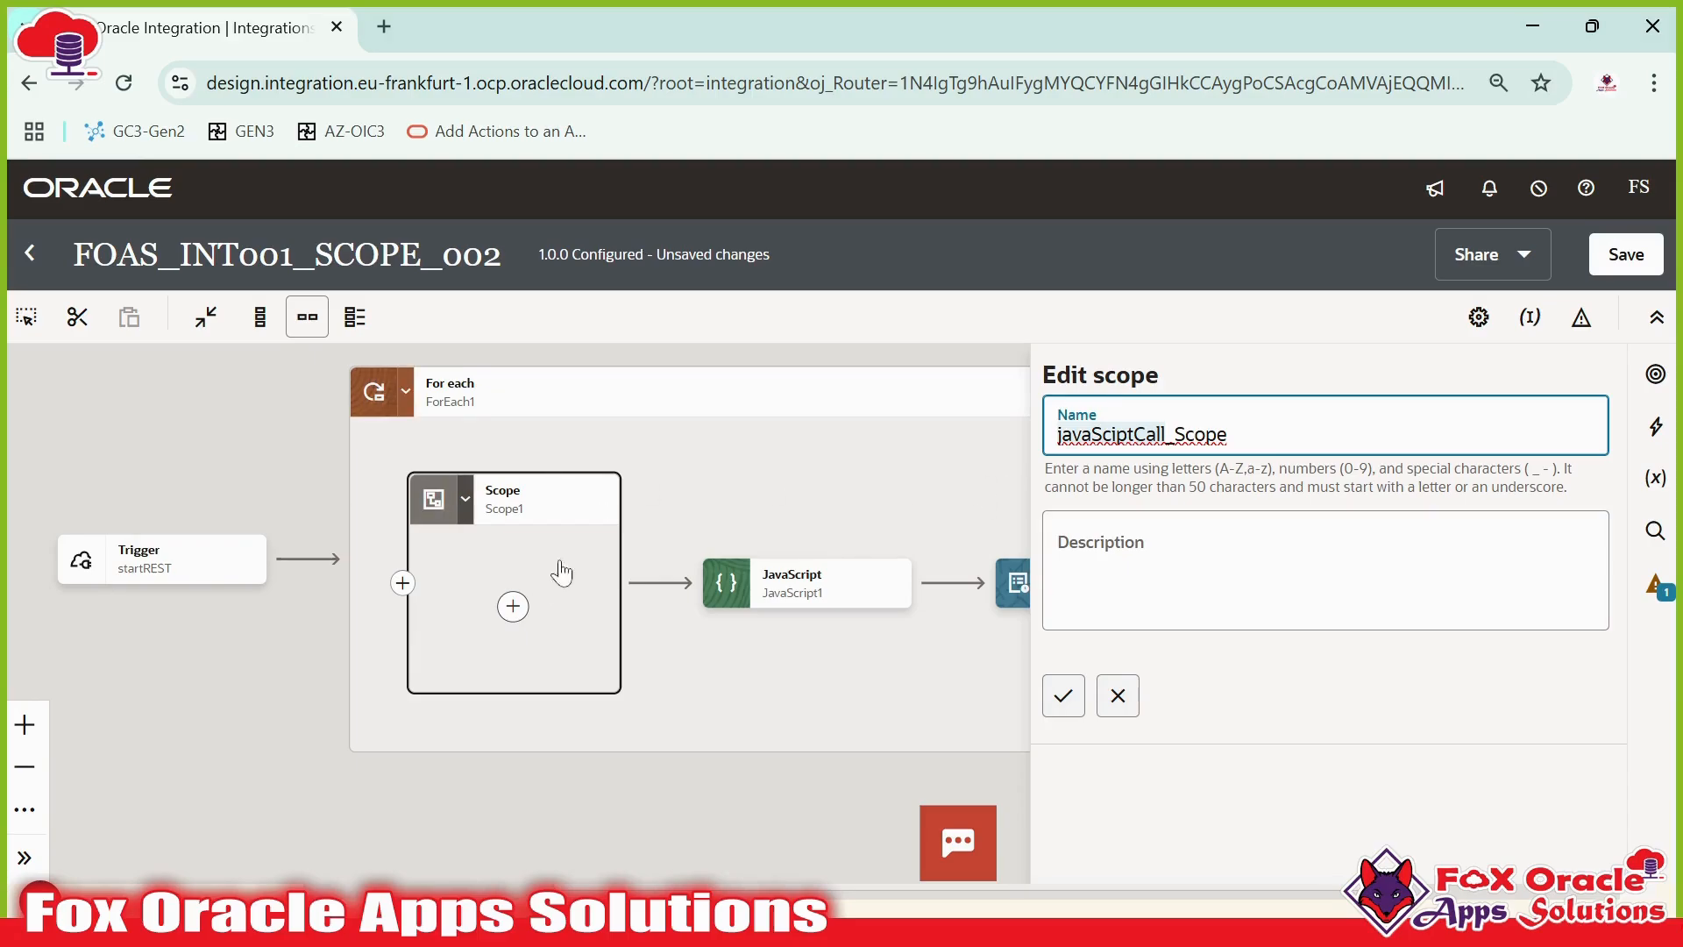
click(1061, 697)
key(ctrl+s)
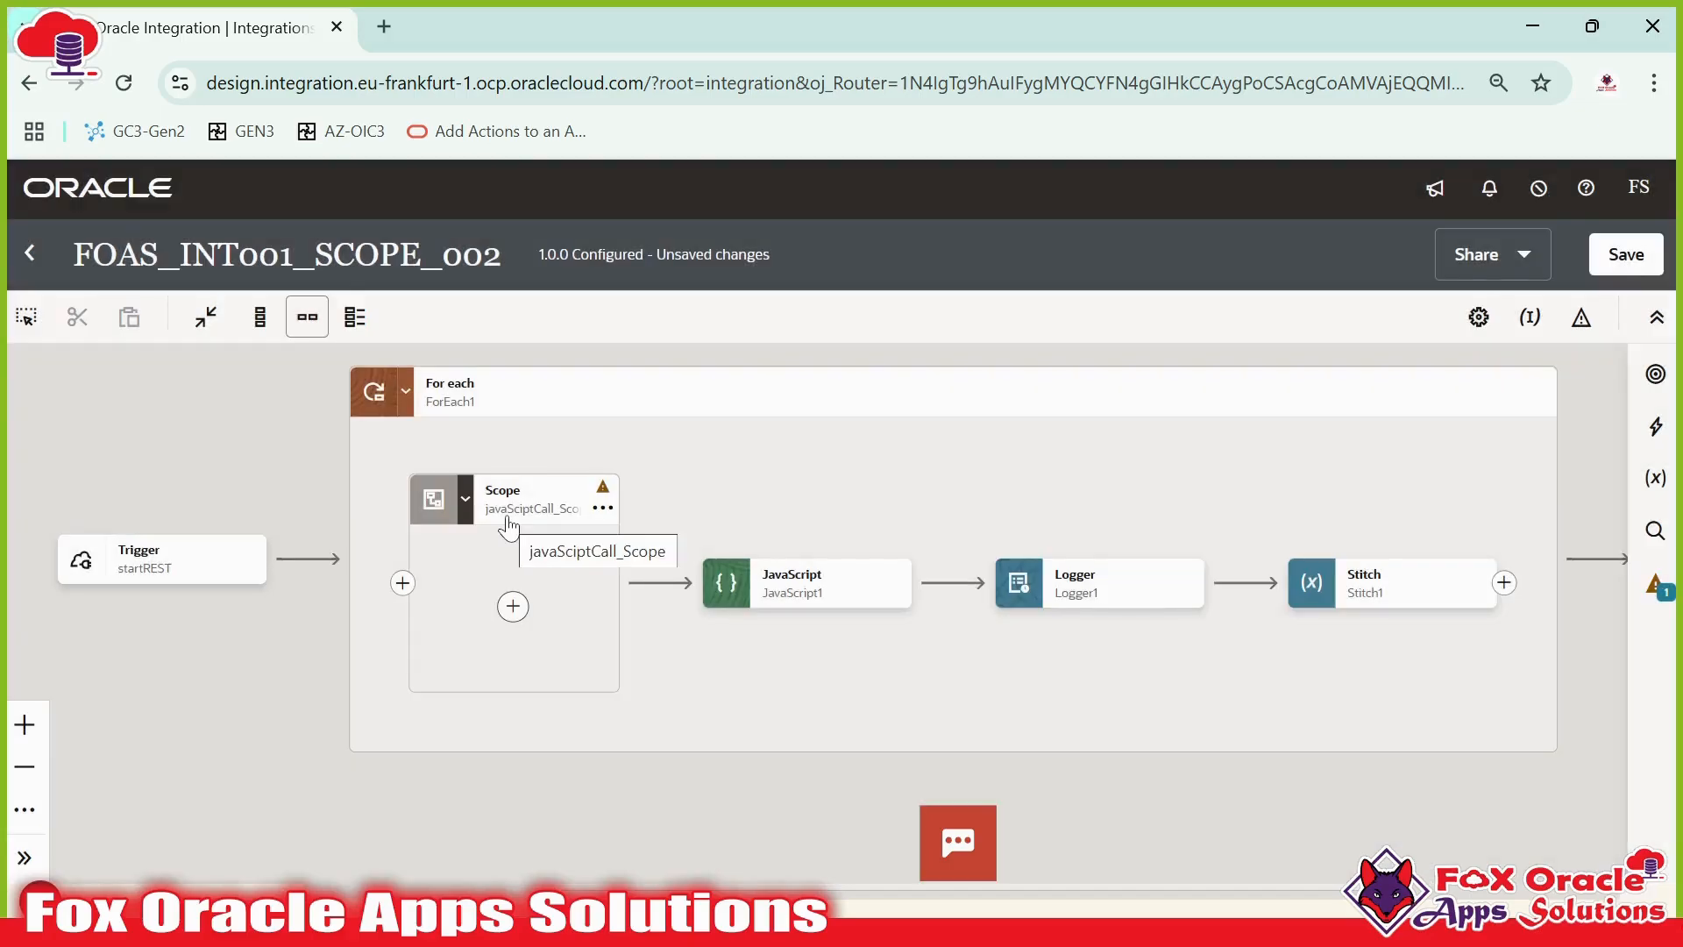
drag(526, 571, 631, 575)
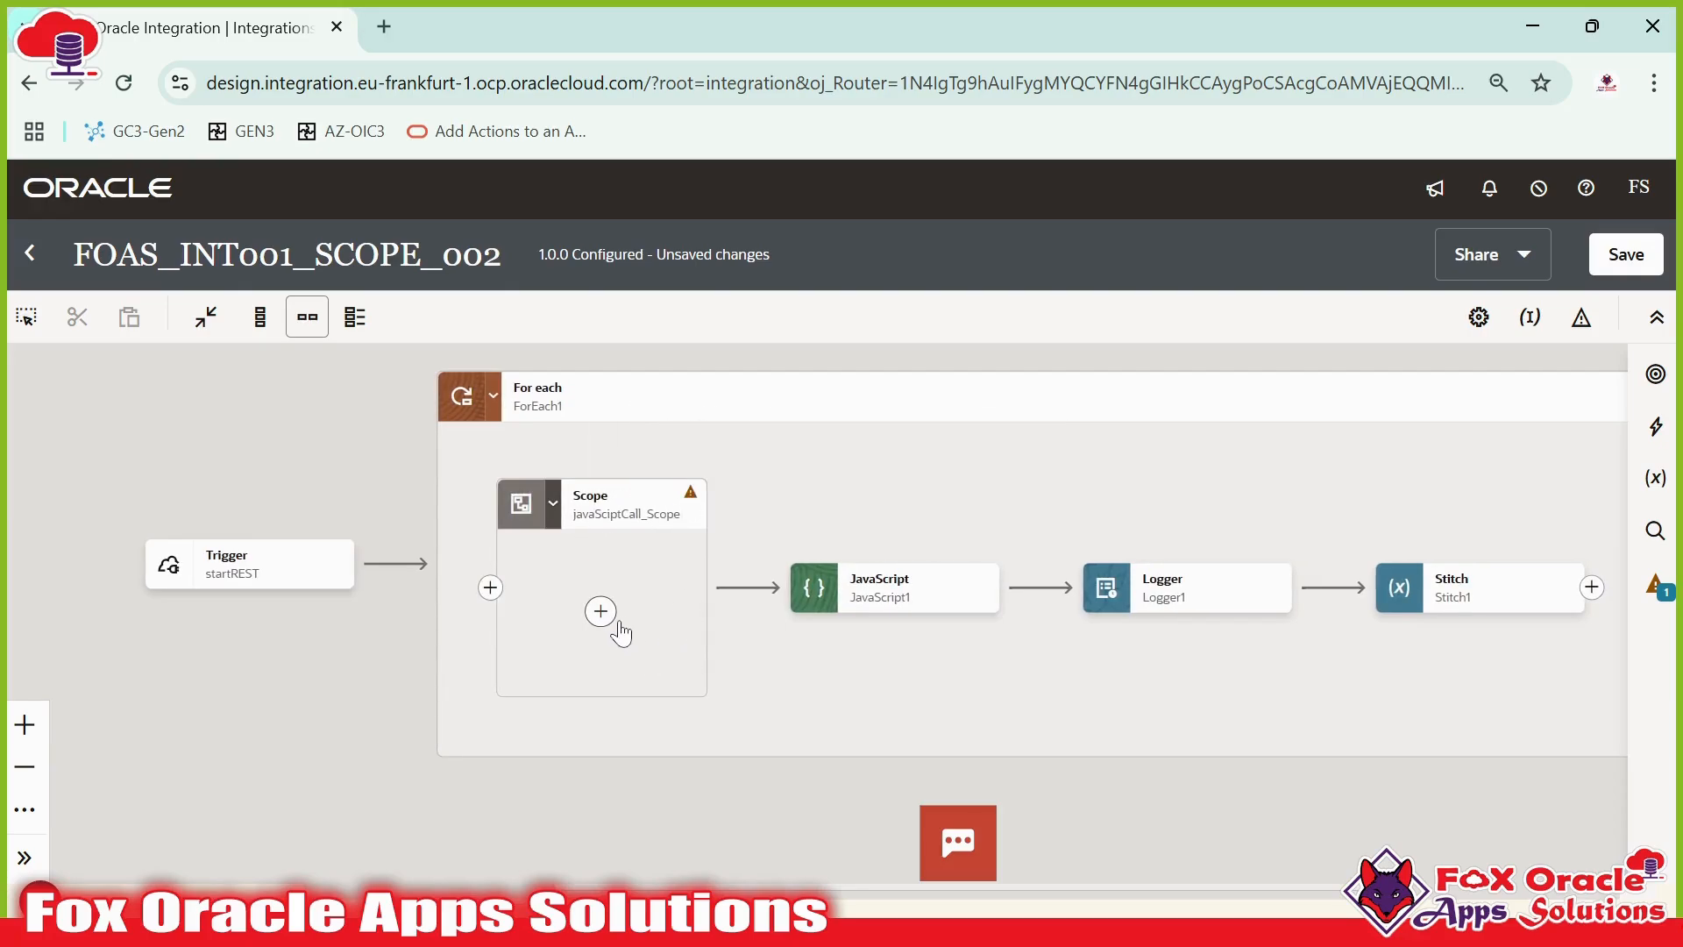
drag(951, 493, 710, 522)
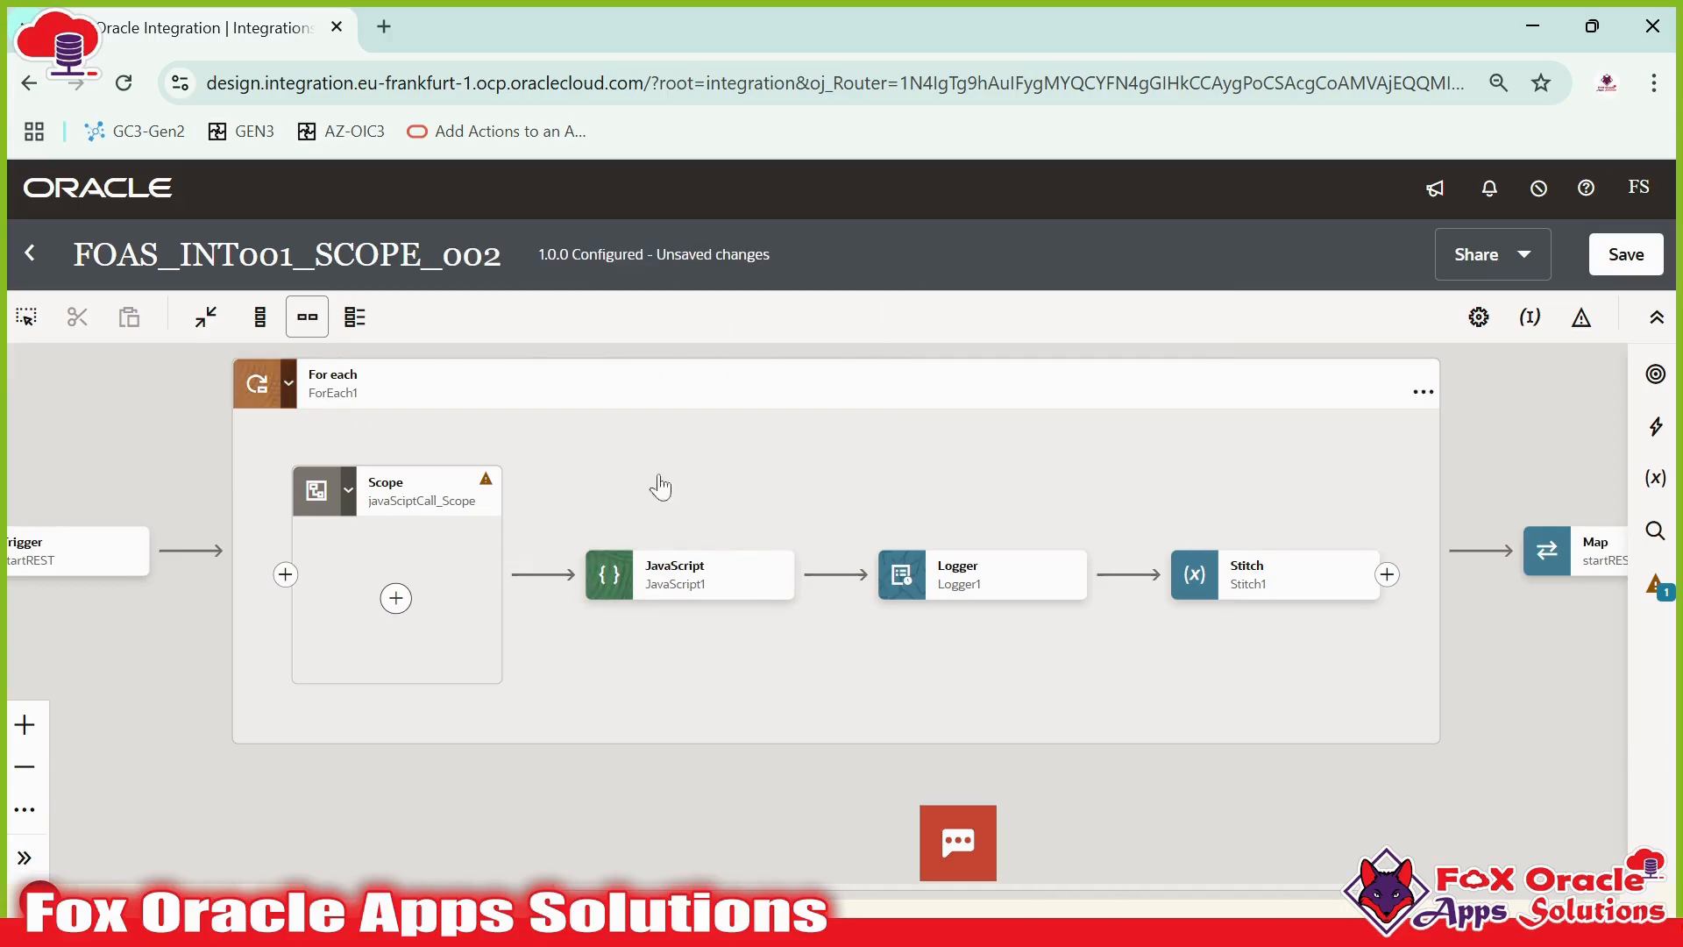
- Cut JavaScript1 out of the For each loop and paste it inside the javaSciptCall_Scope
drag(587, 620, 676, 626)
mouse_move(746, 583)
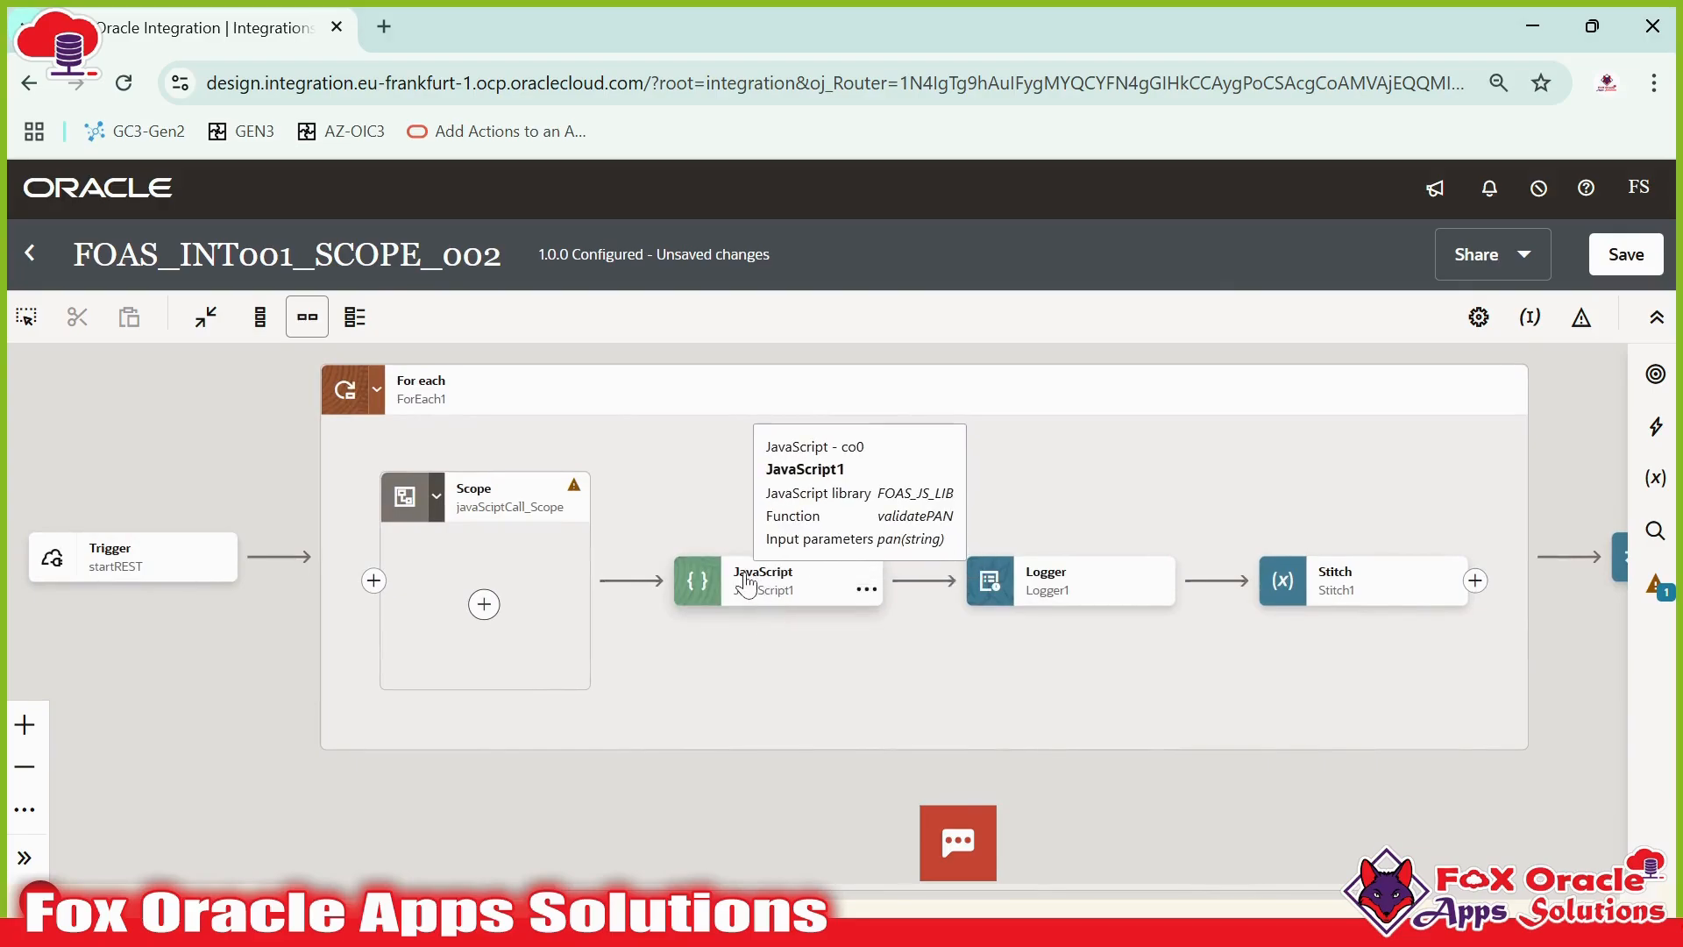
click(866, 588)
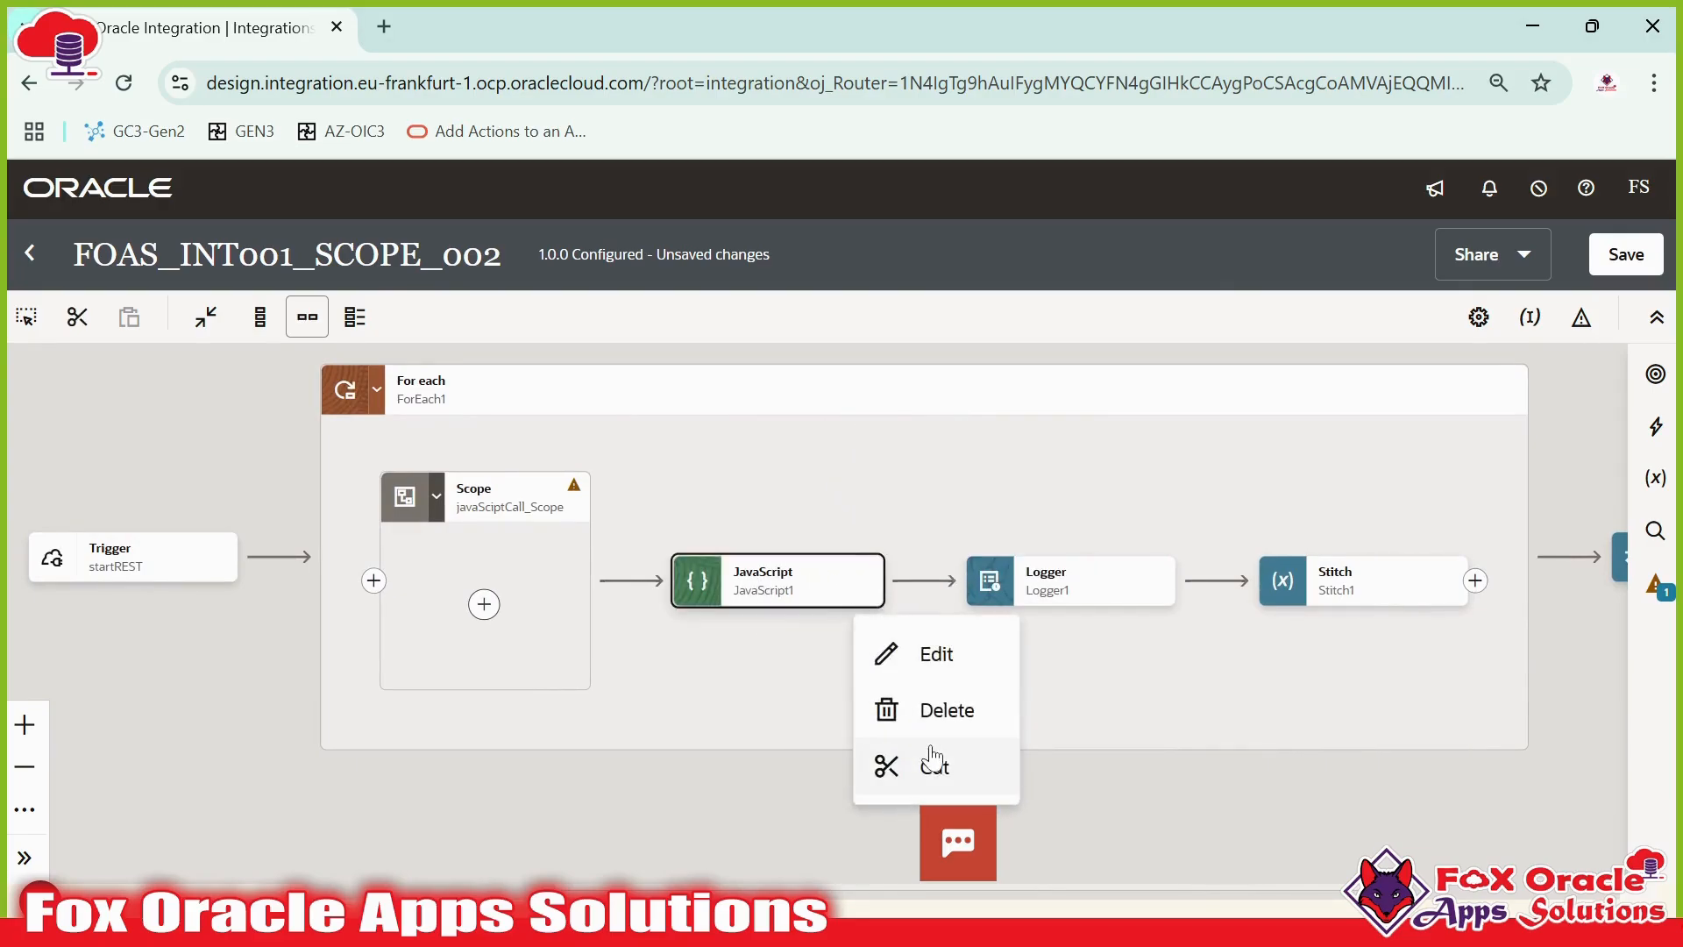
click(562, 531)
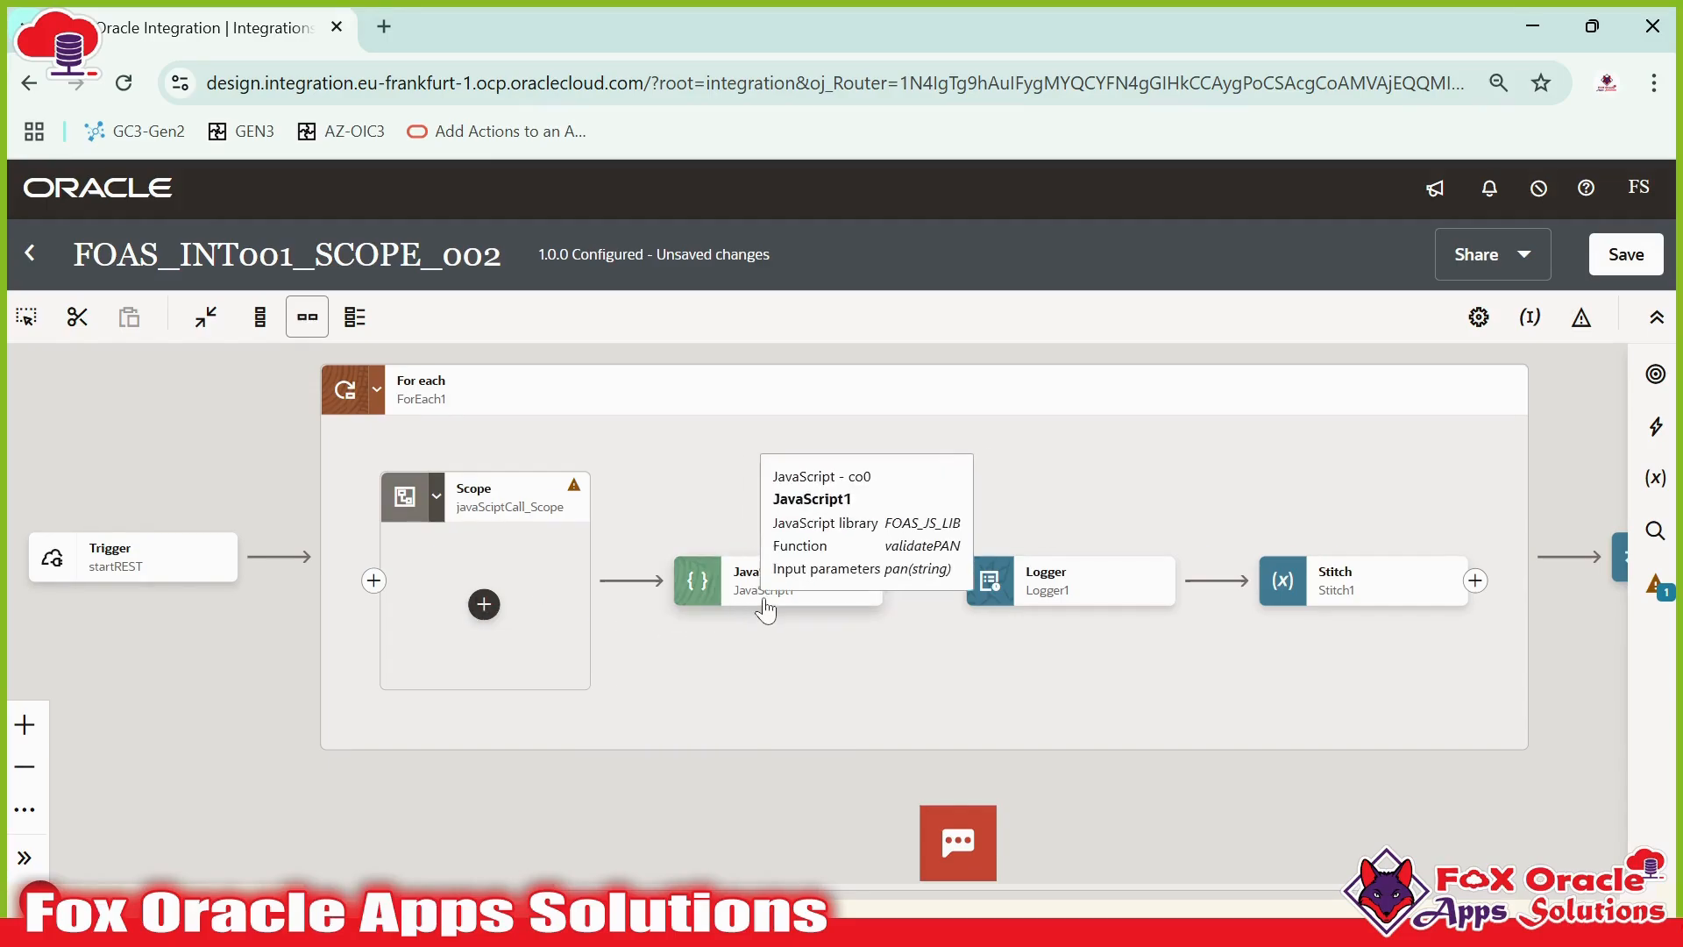
mouse_move(865, 602)
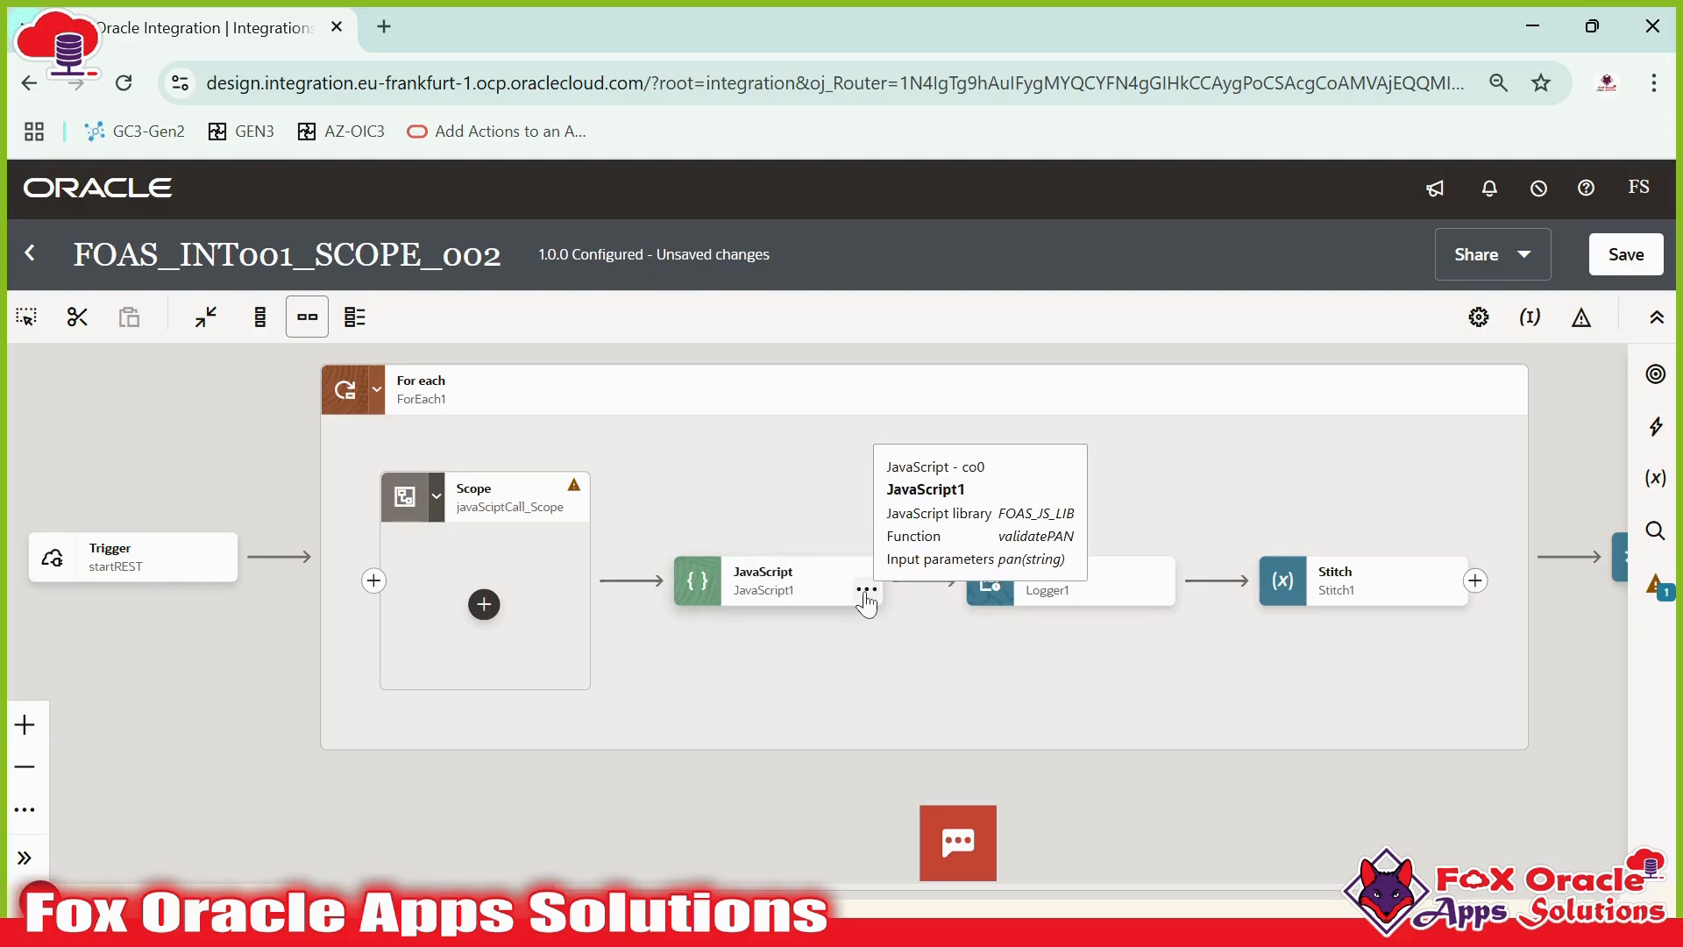
click(865, 601)
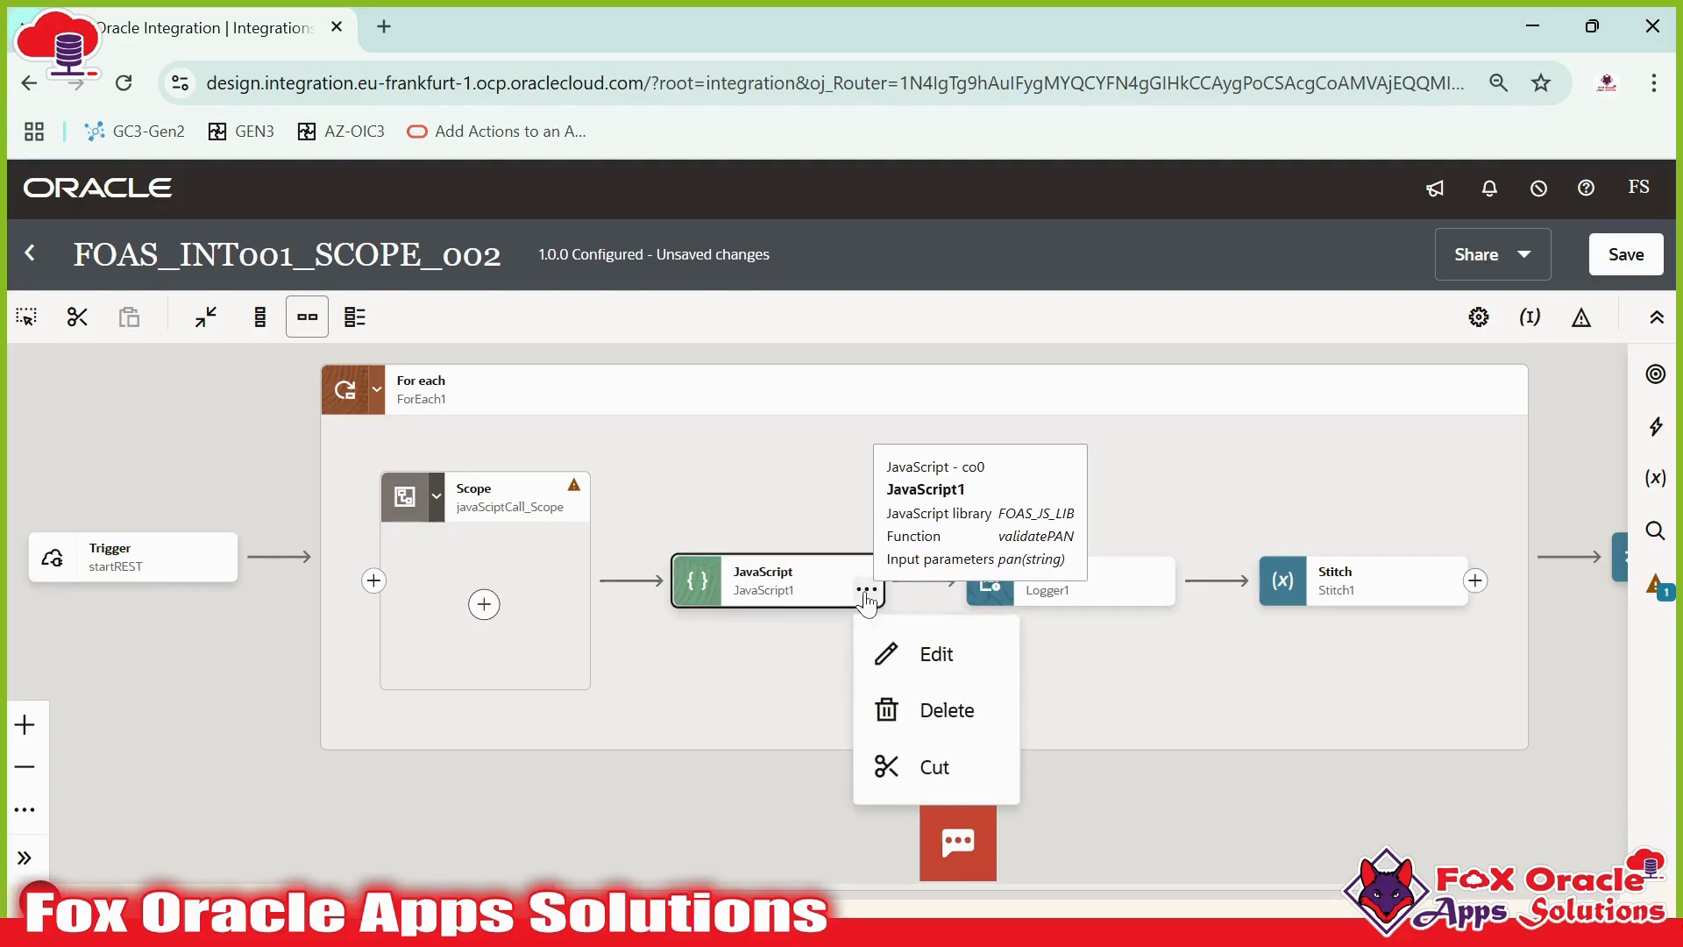
click(917, 776)
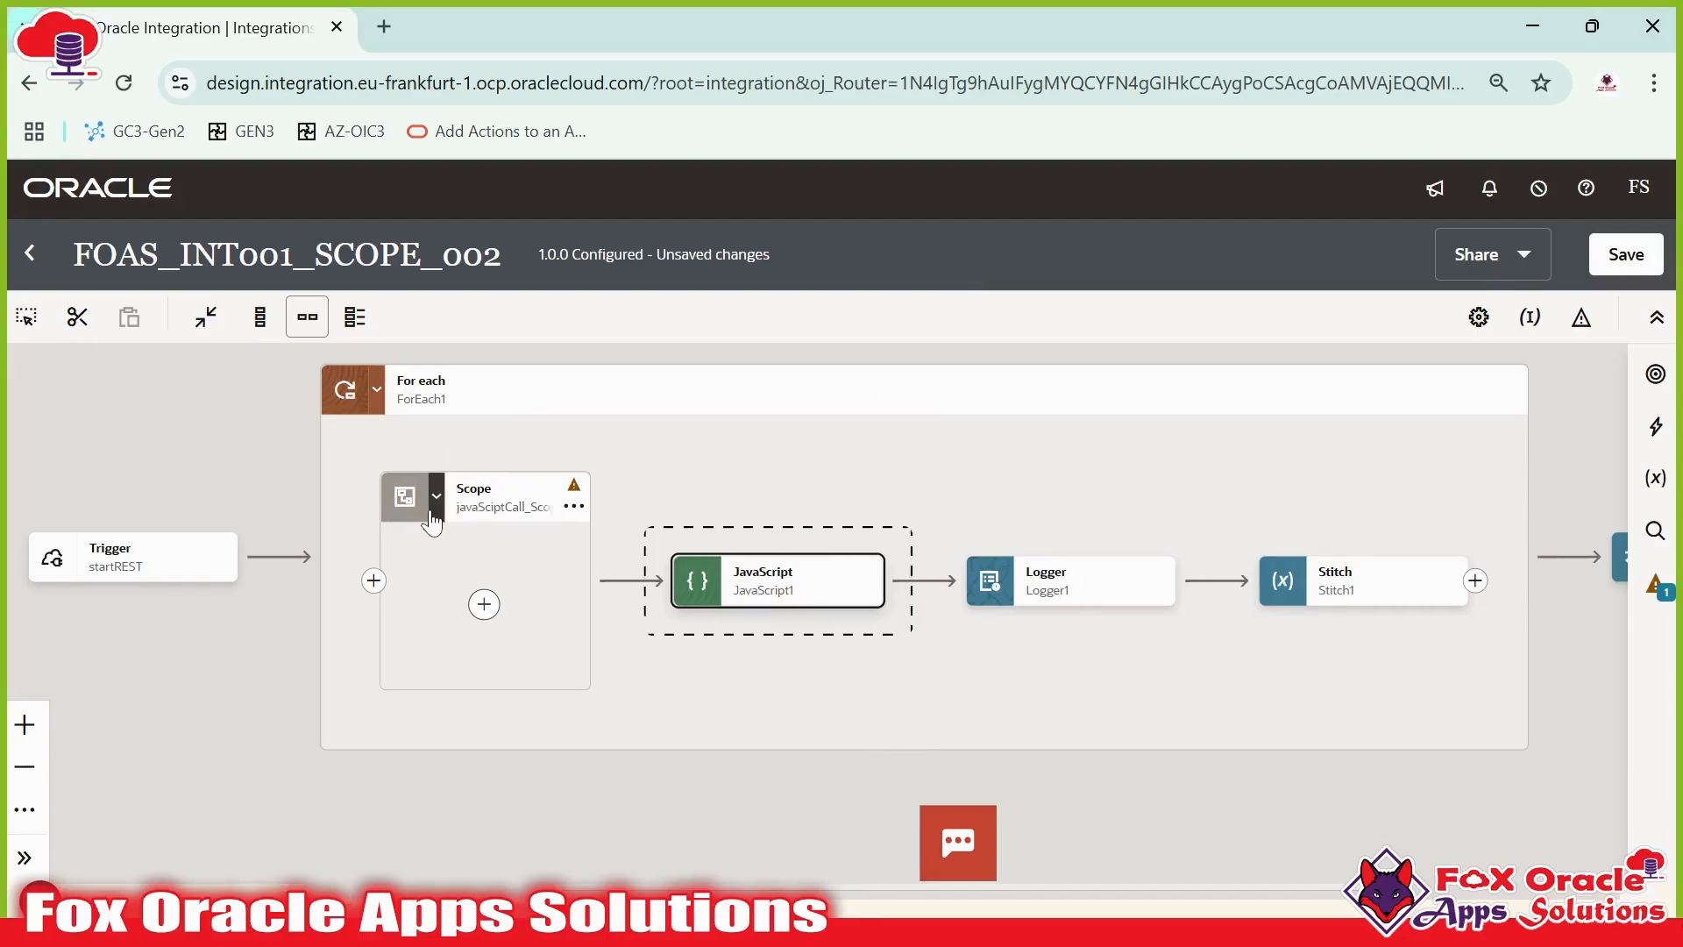
click(484, 605)
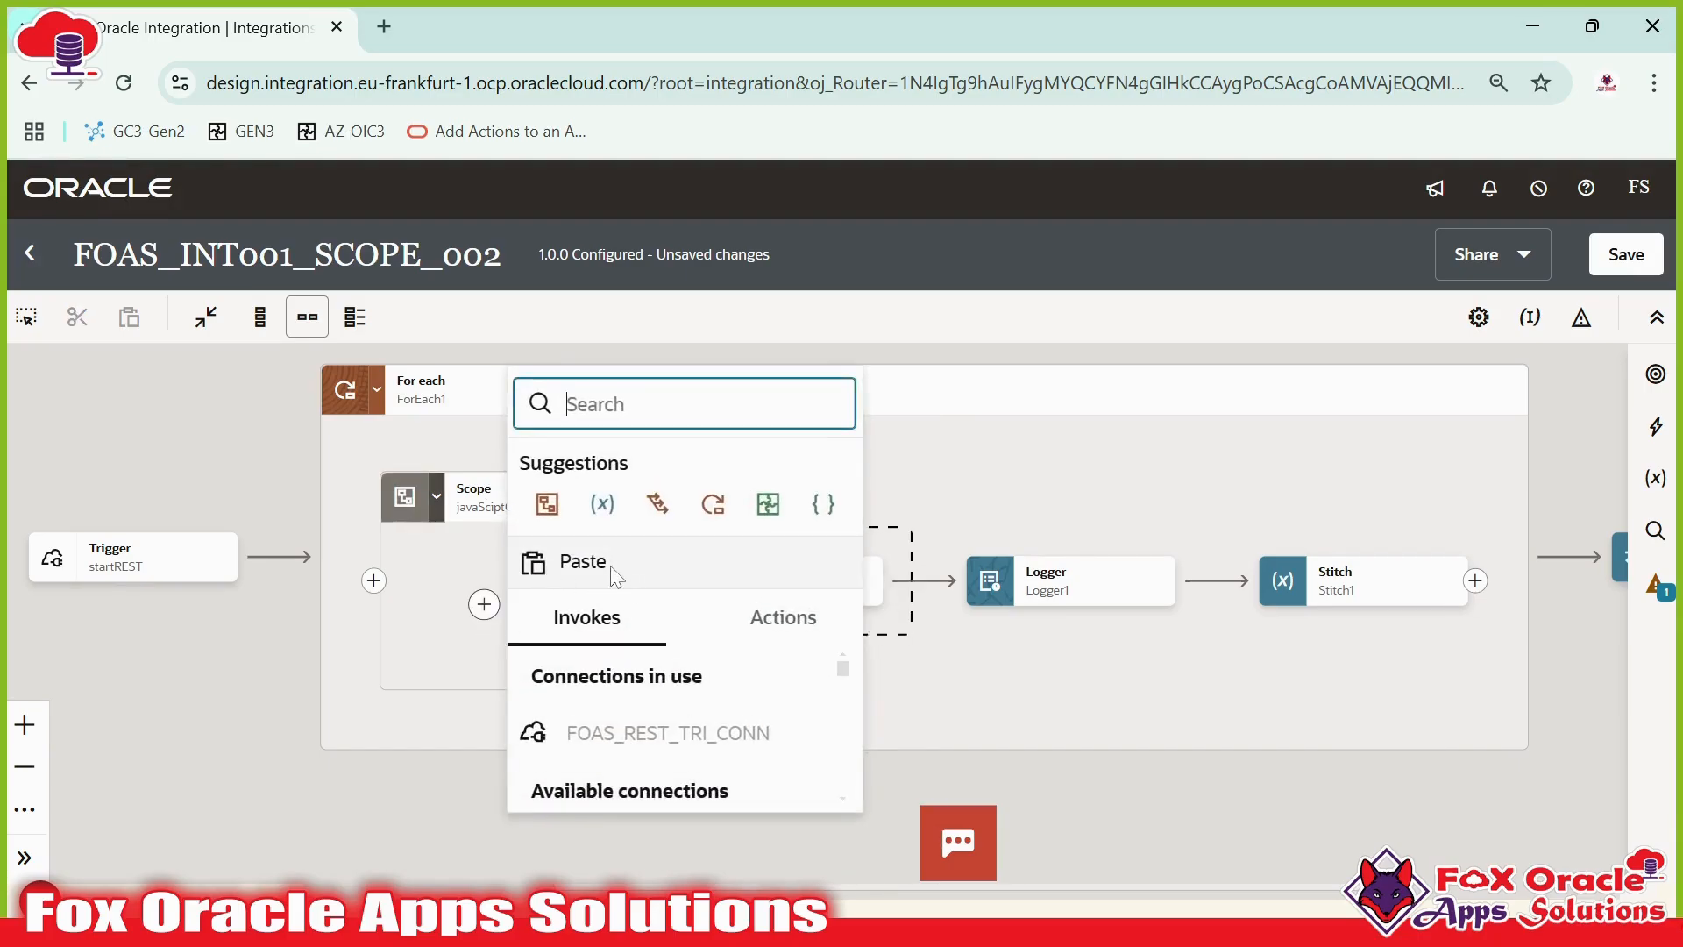
click(561, 566)
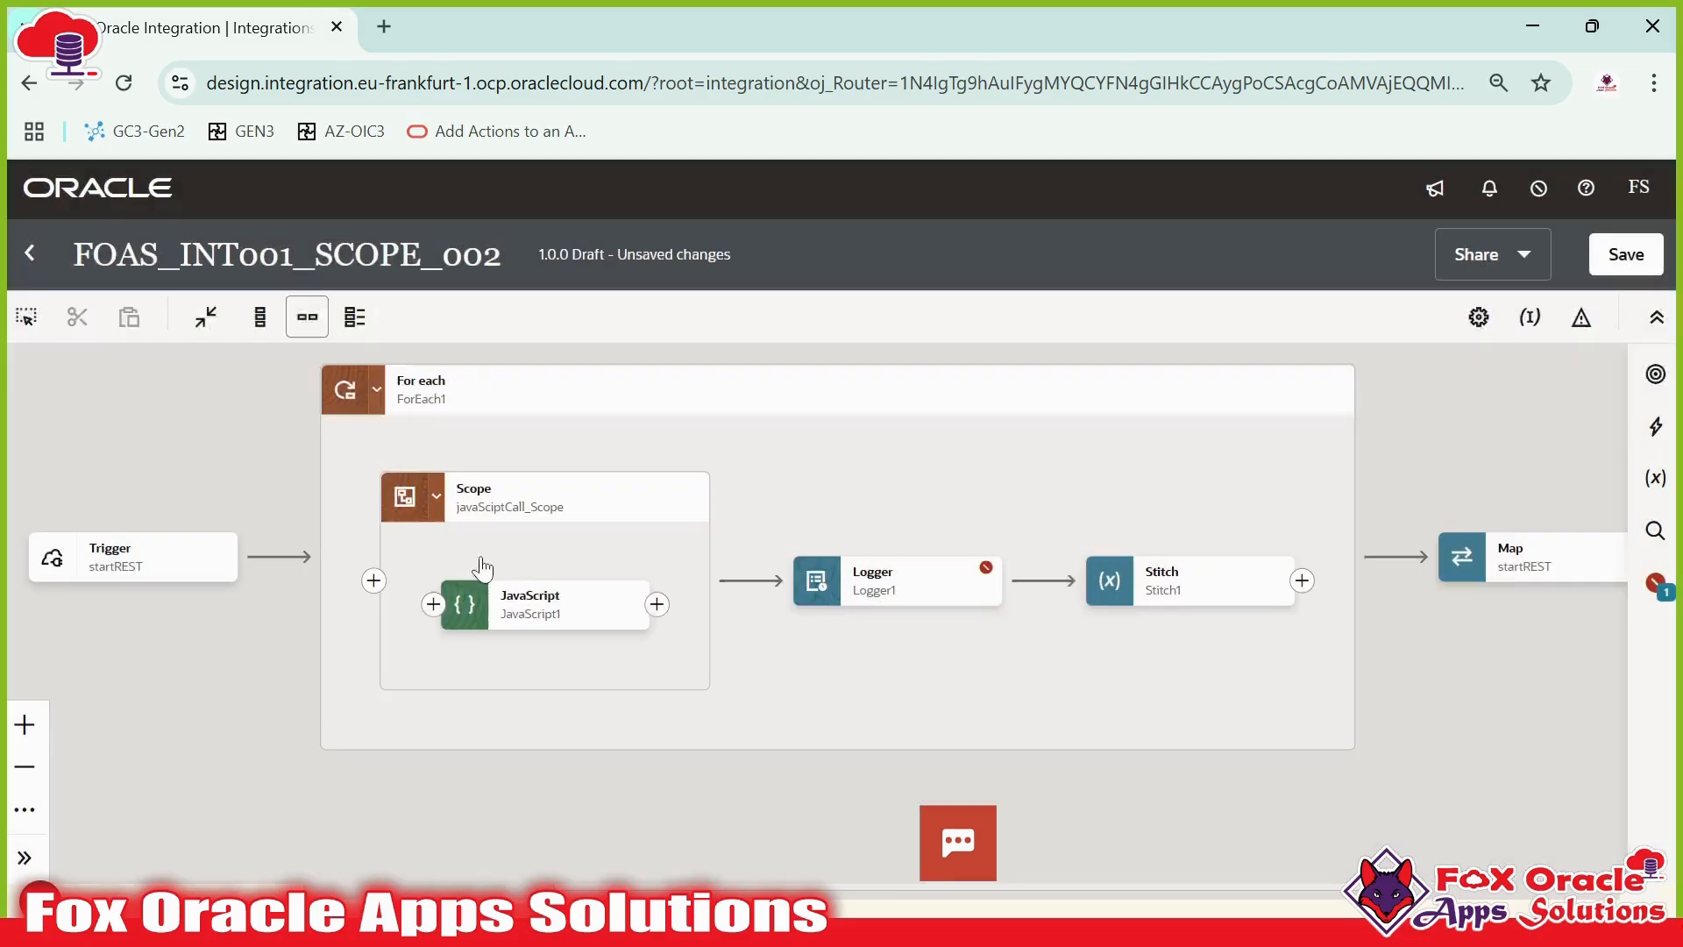
- Inspect the Logger1 action's expression error and its logger message referencing the JavaScript1 output
drag(620, 564, 696, 579)
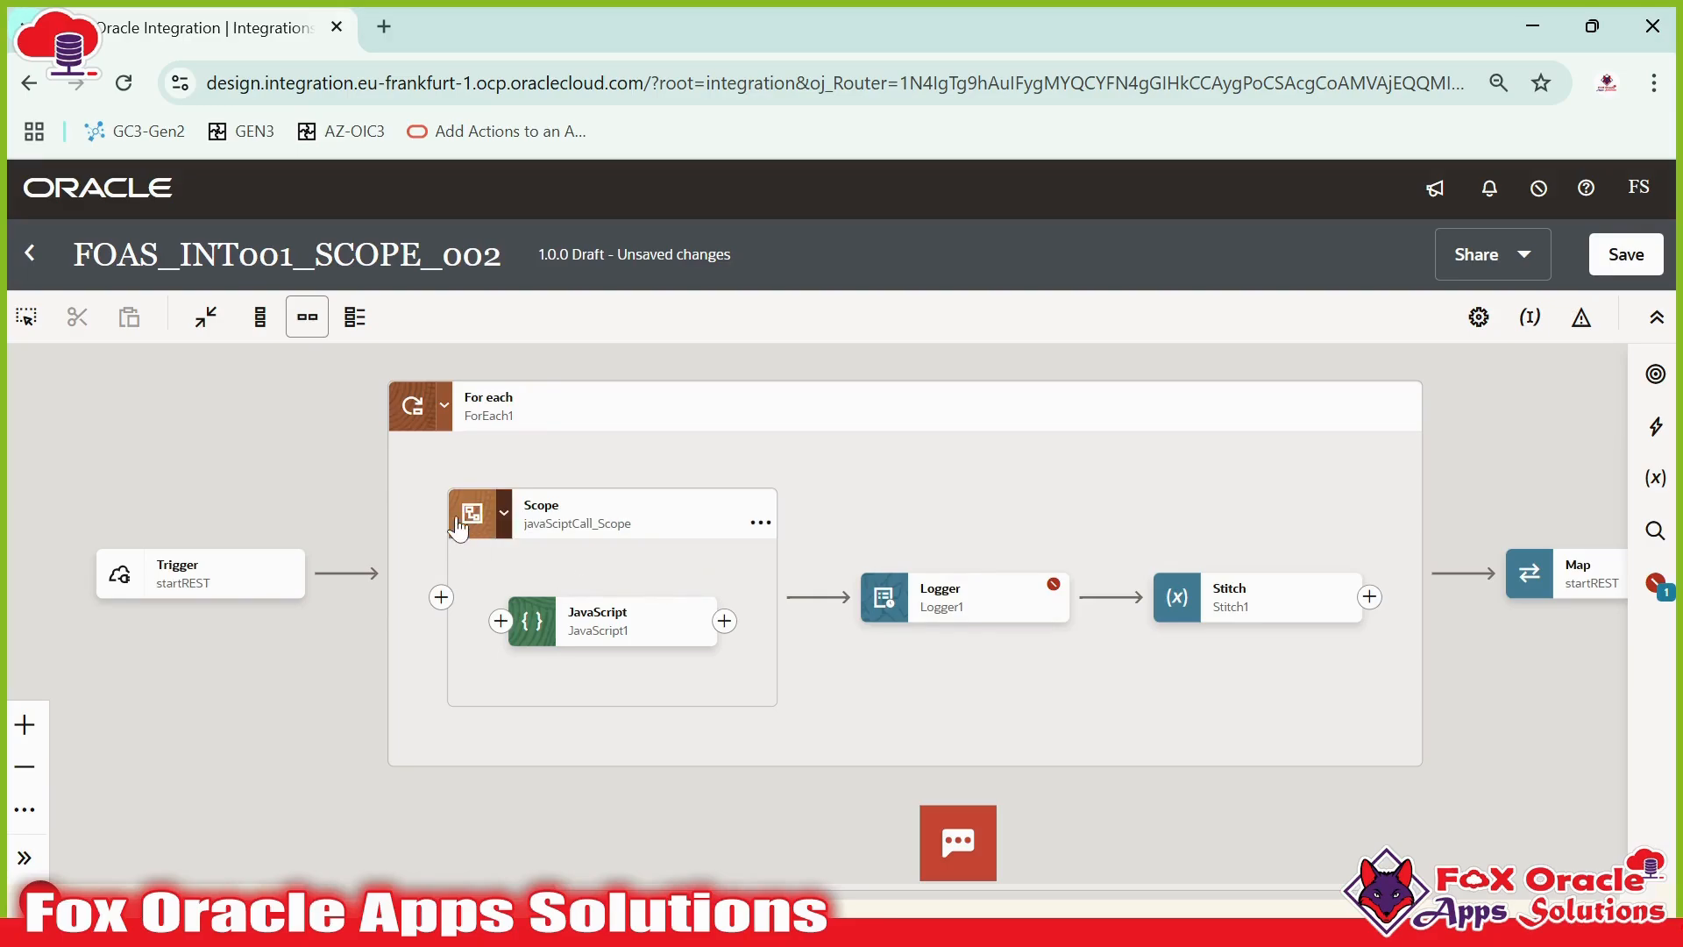
click(629, 627)
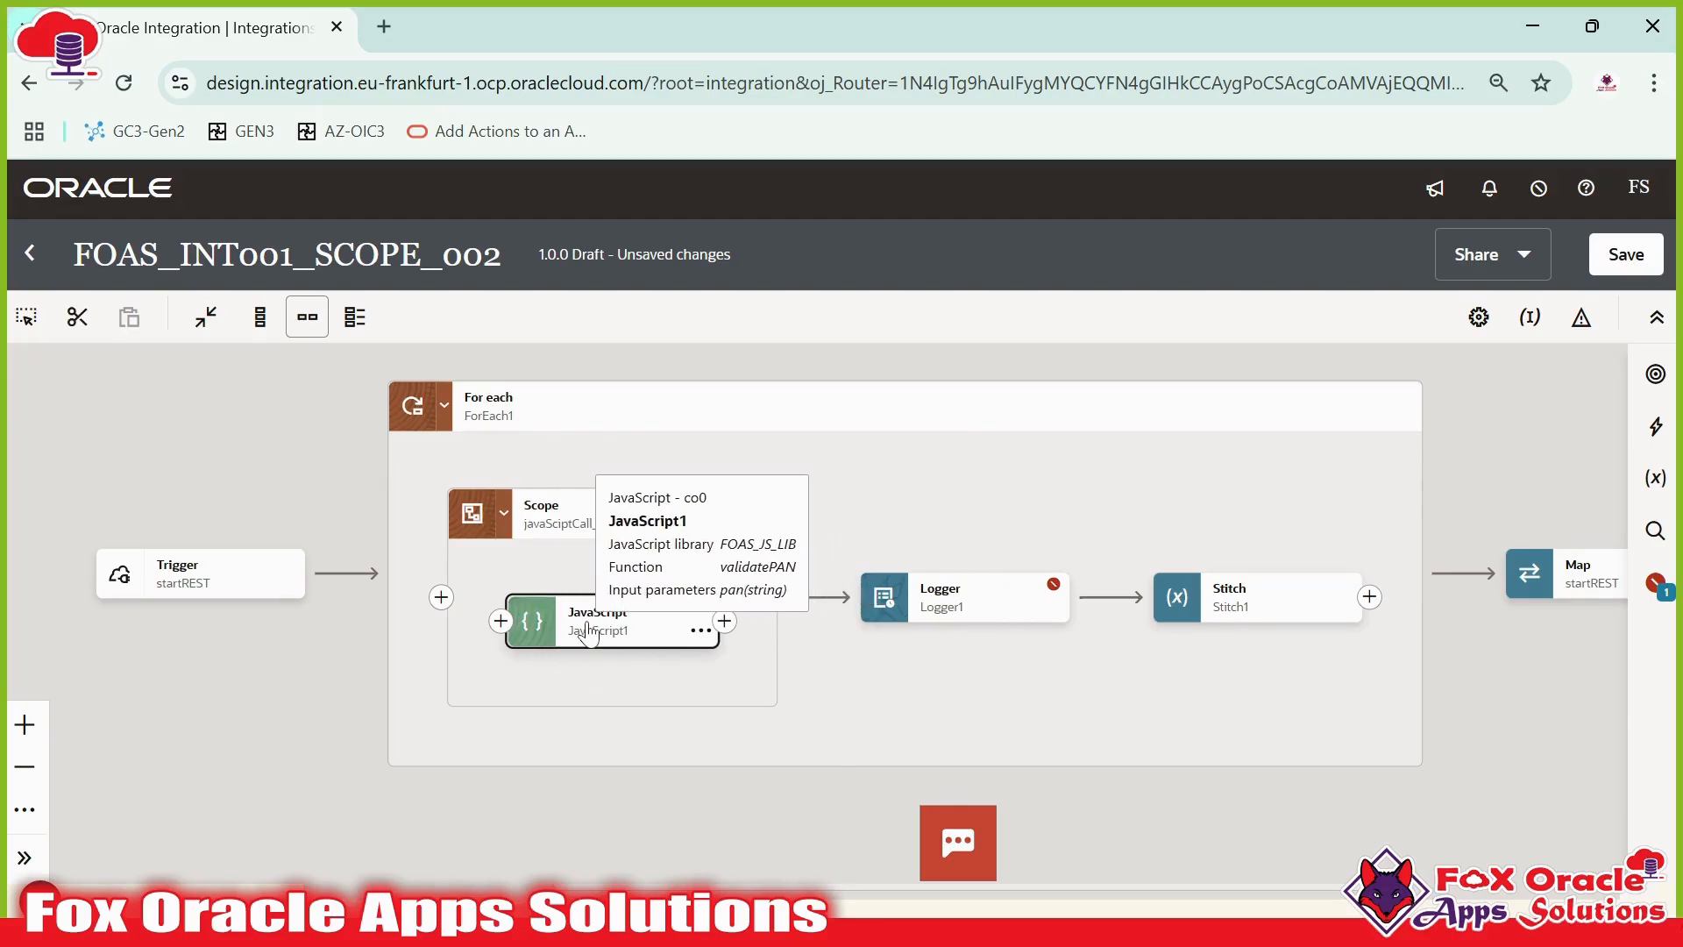
click(604, 600)
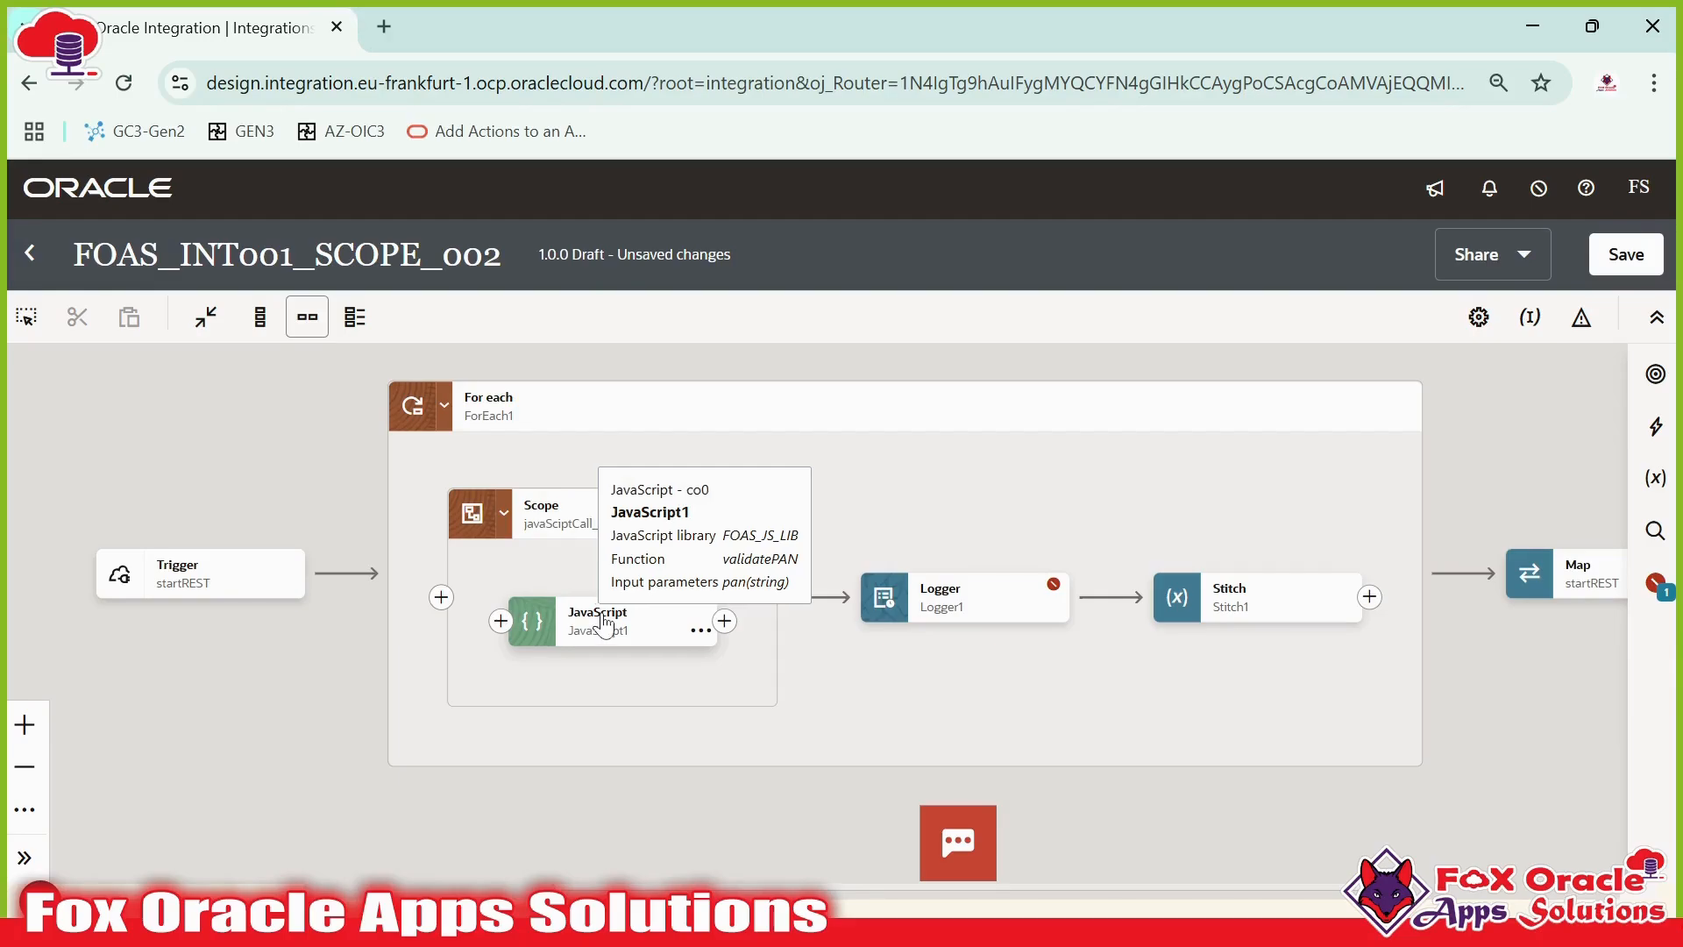
click(1017, 612)
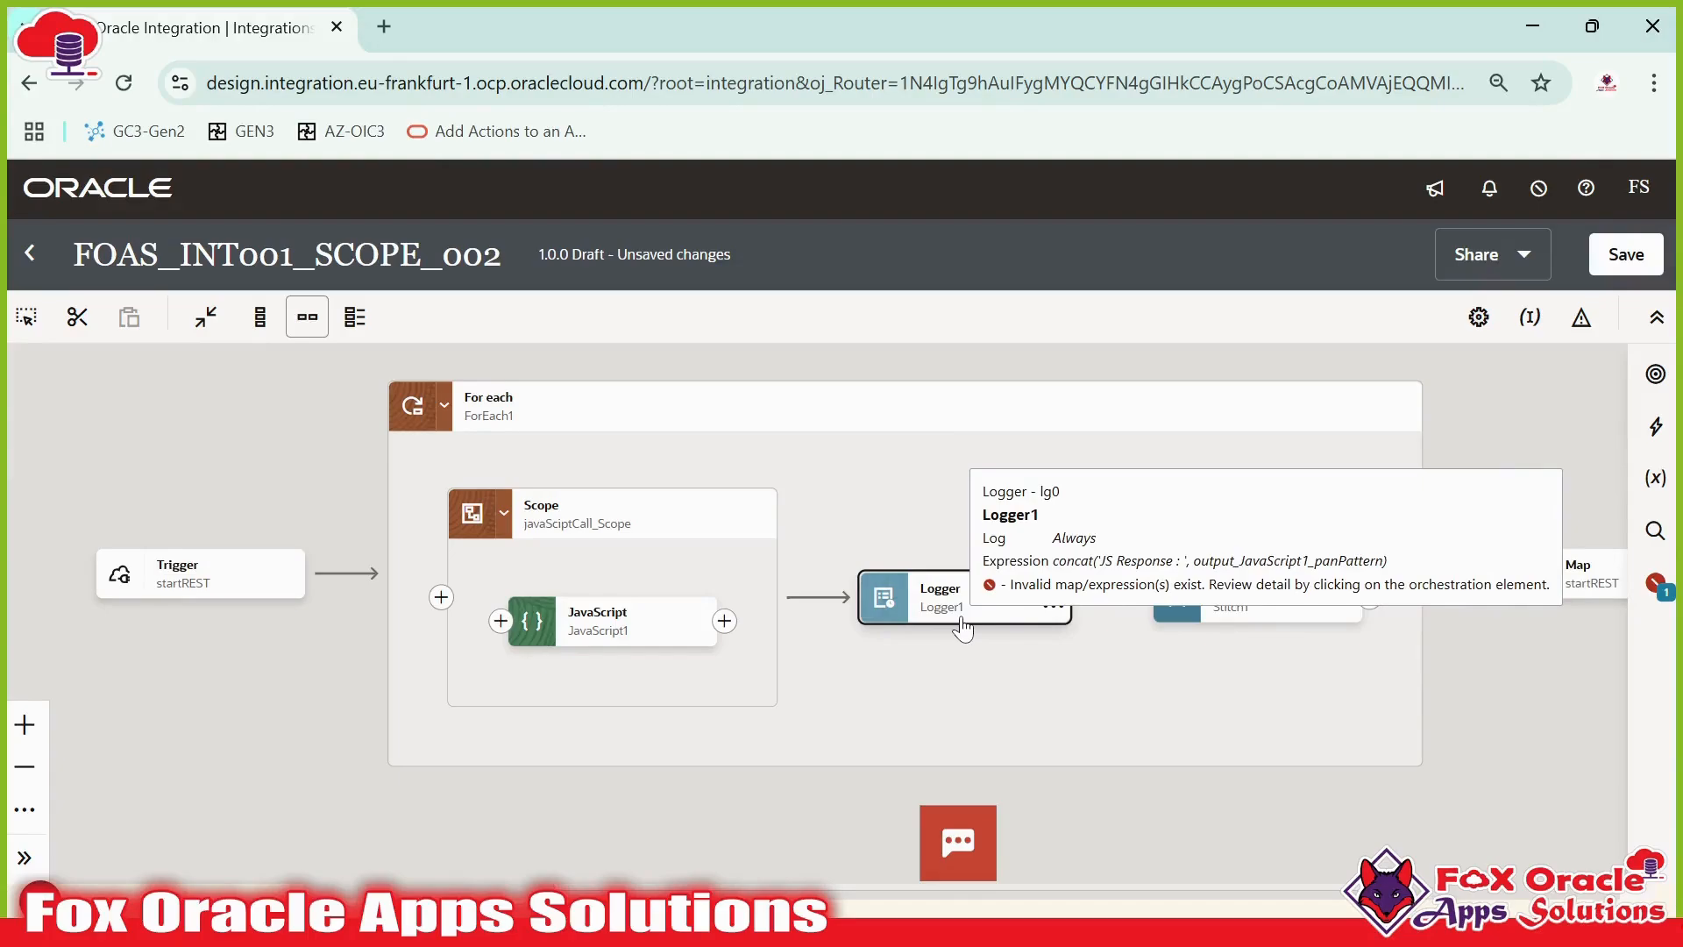
click(671, 627)
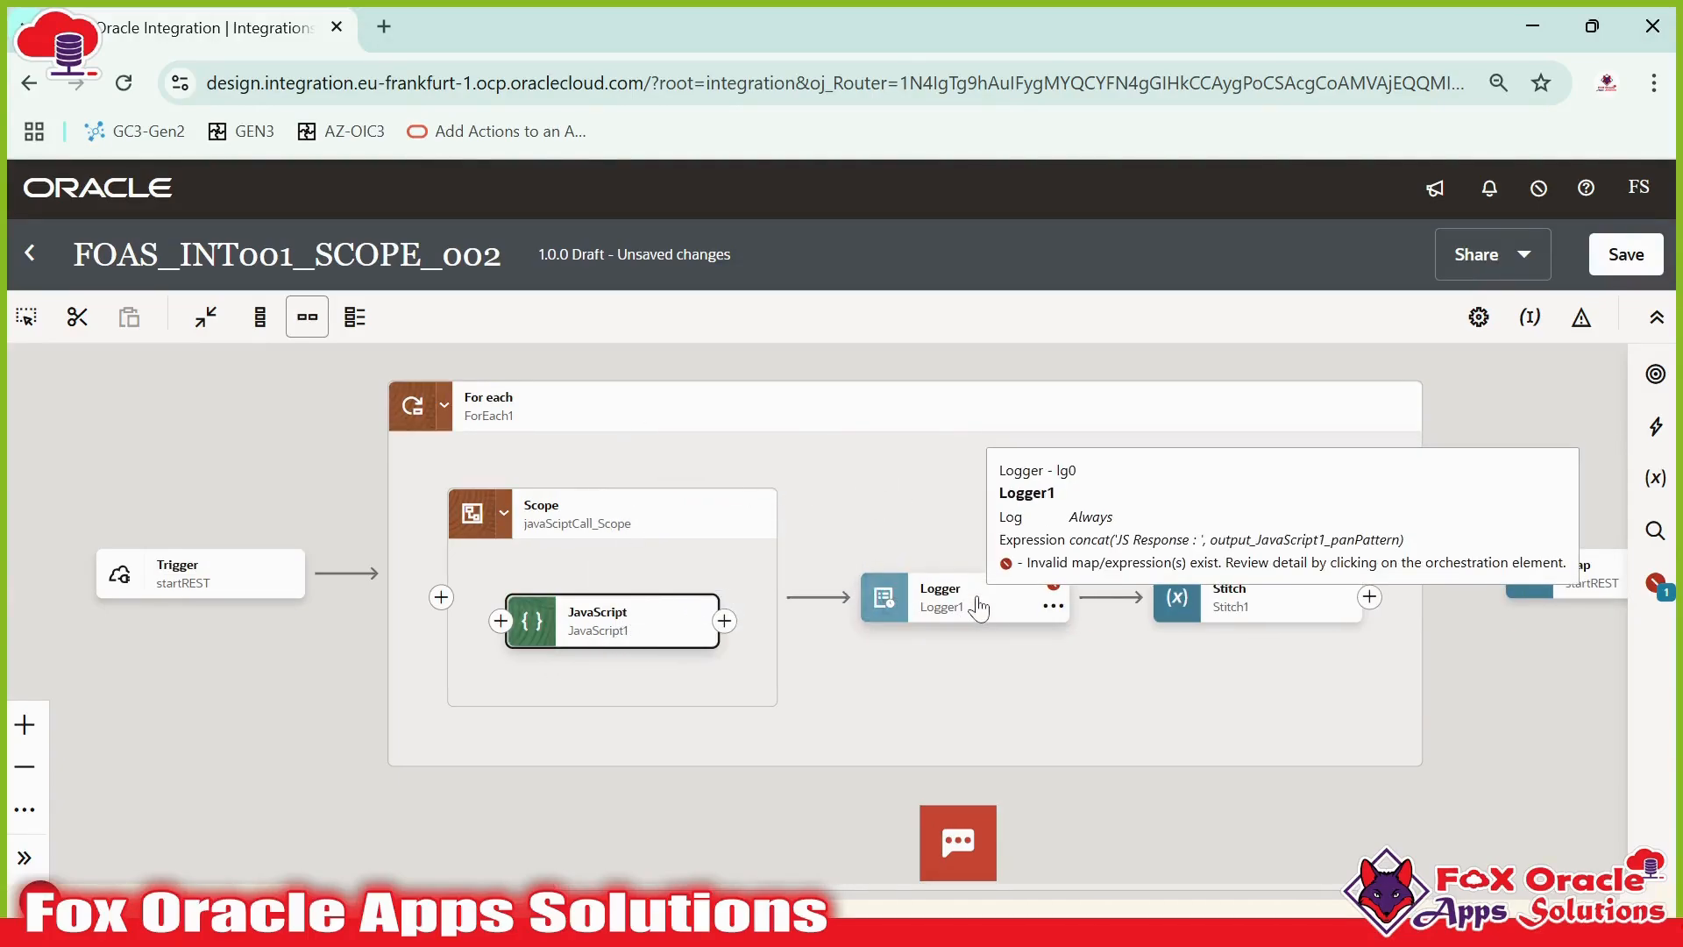
click(881, 584)
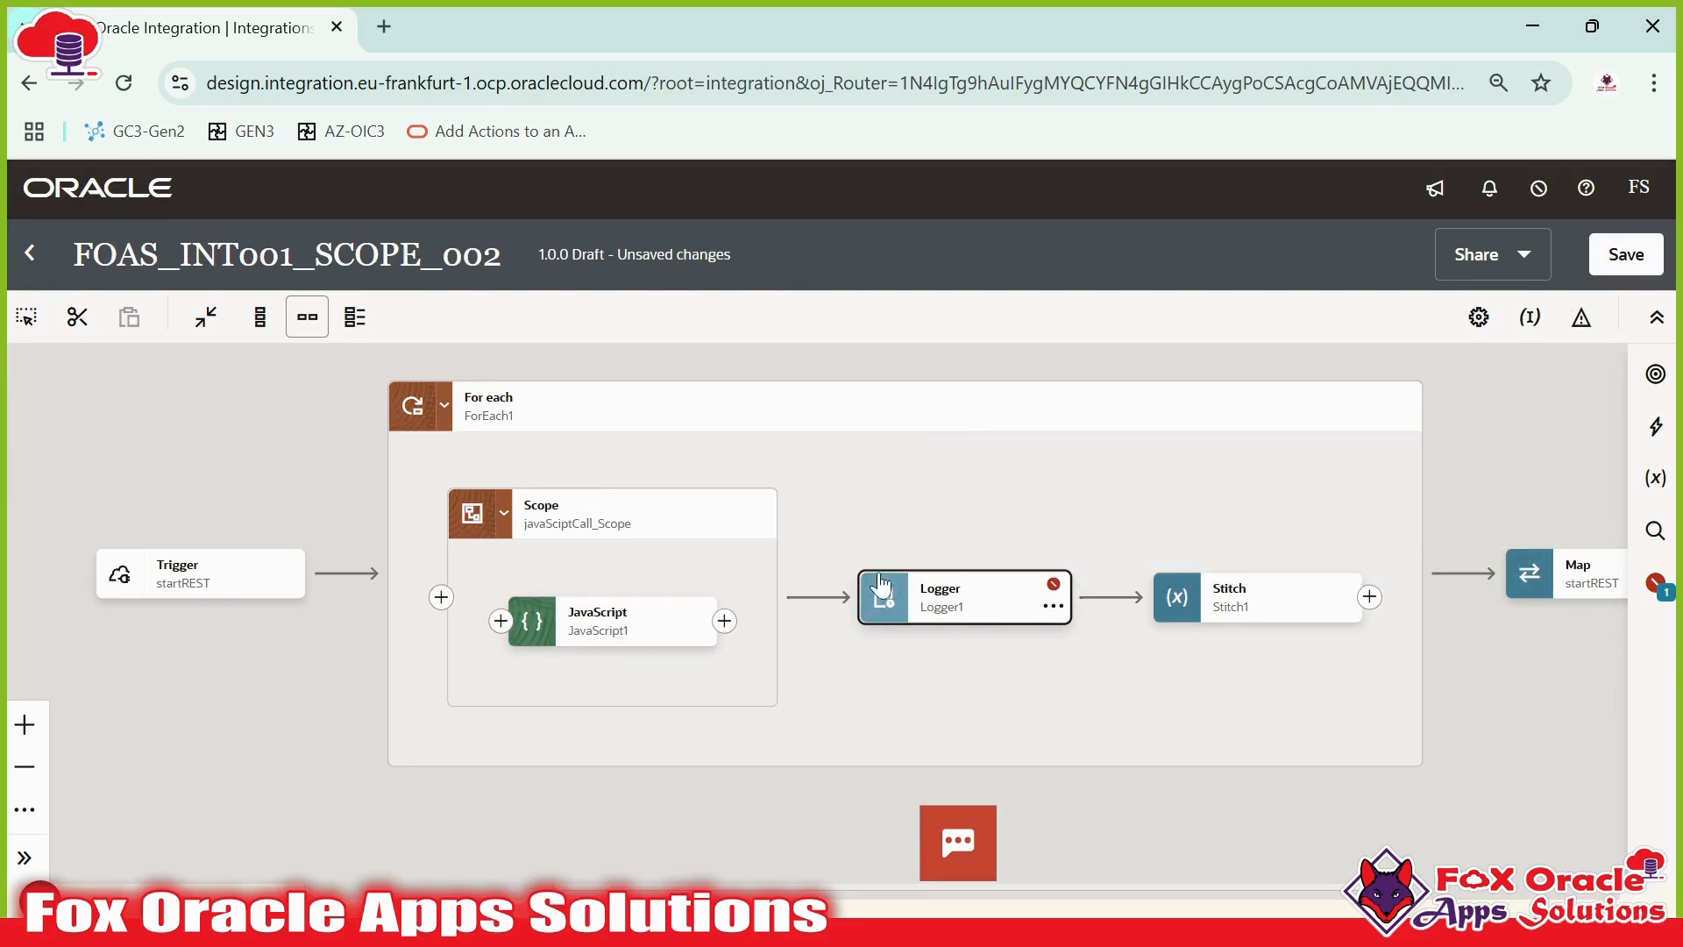
click(957, 614)
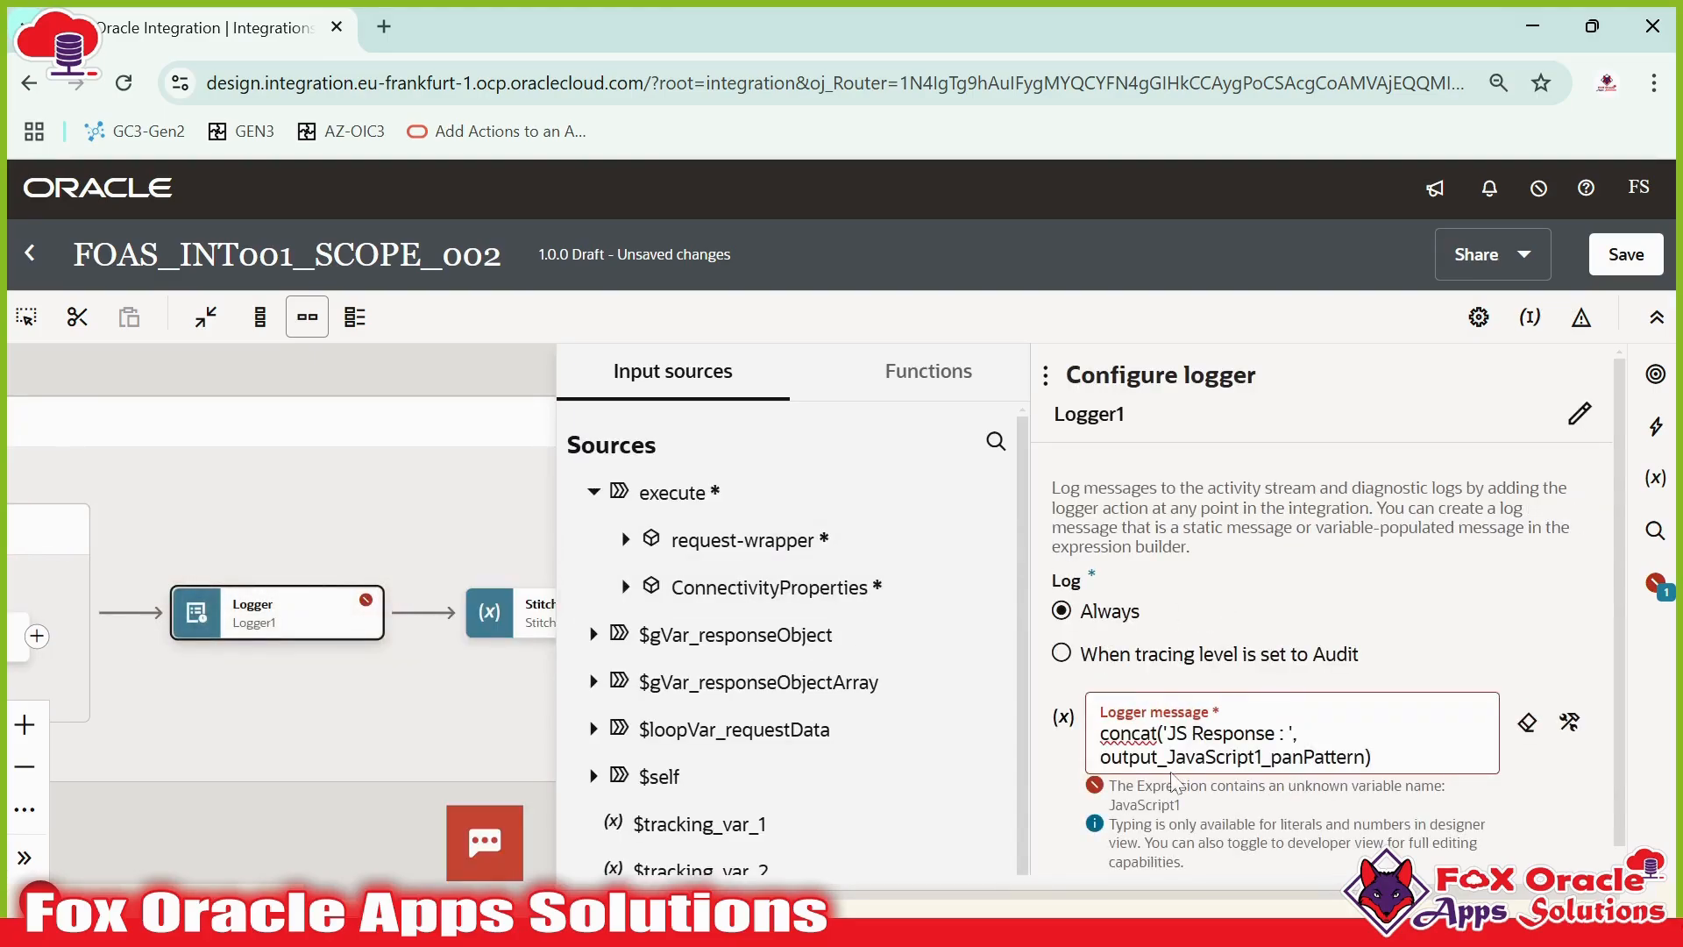
click(432, 734)
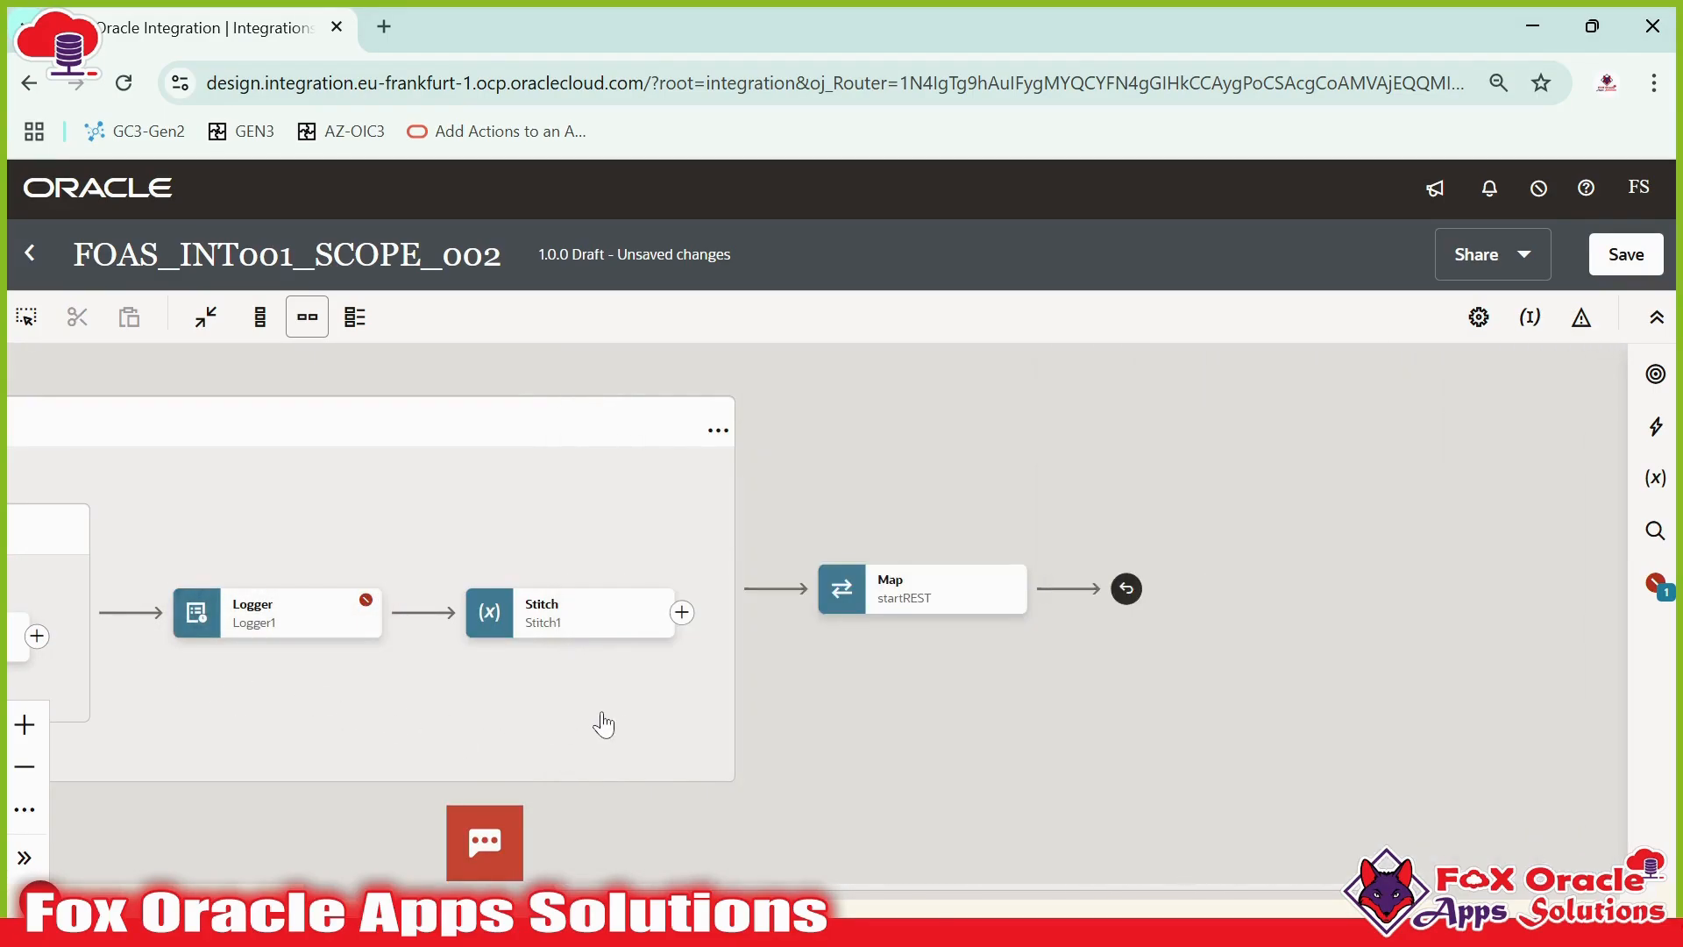
- Select the Logger1 and Stitch1 actions together with selection mode and cut them
drag(616, 691, 970, 684)
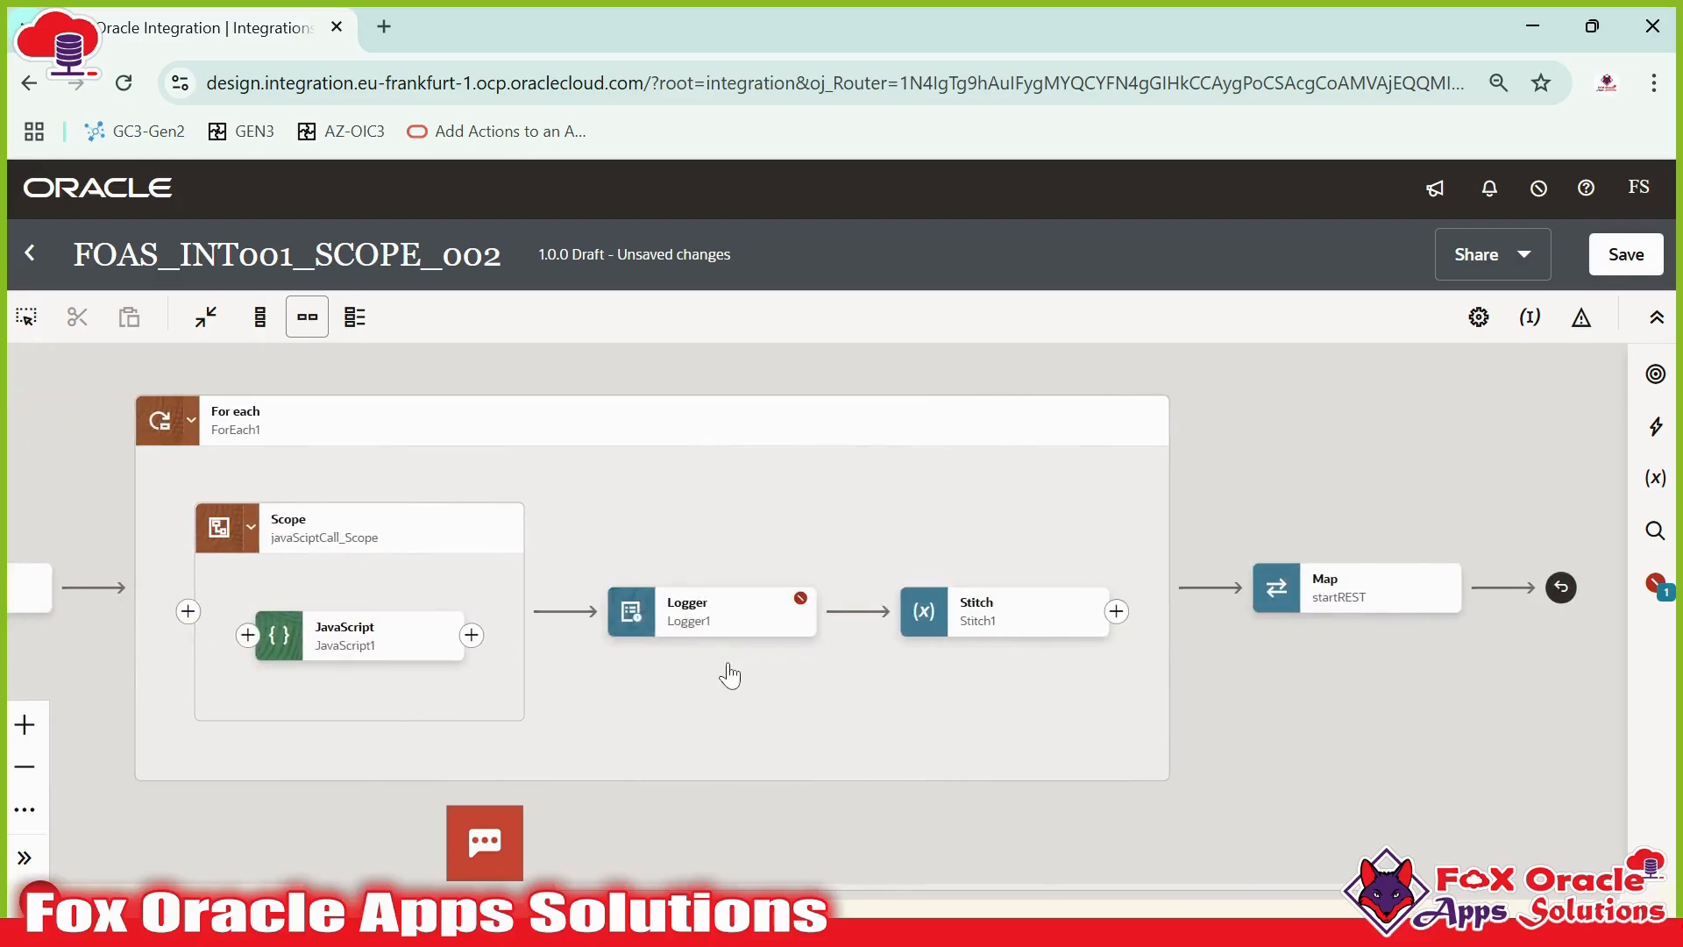
drag(725, 676, 920, 682)
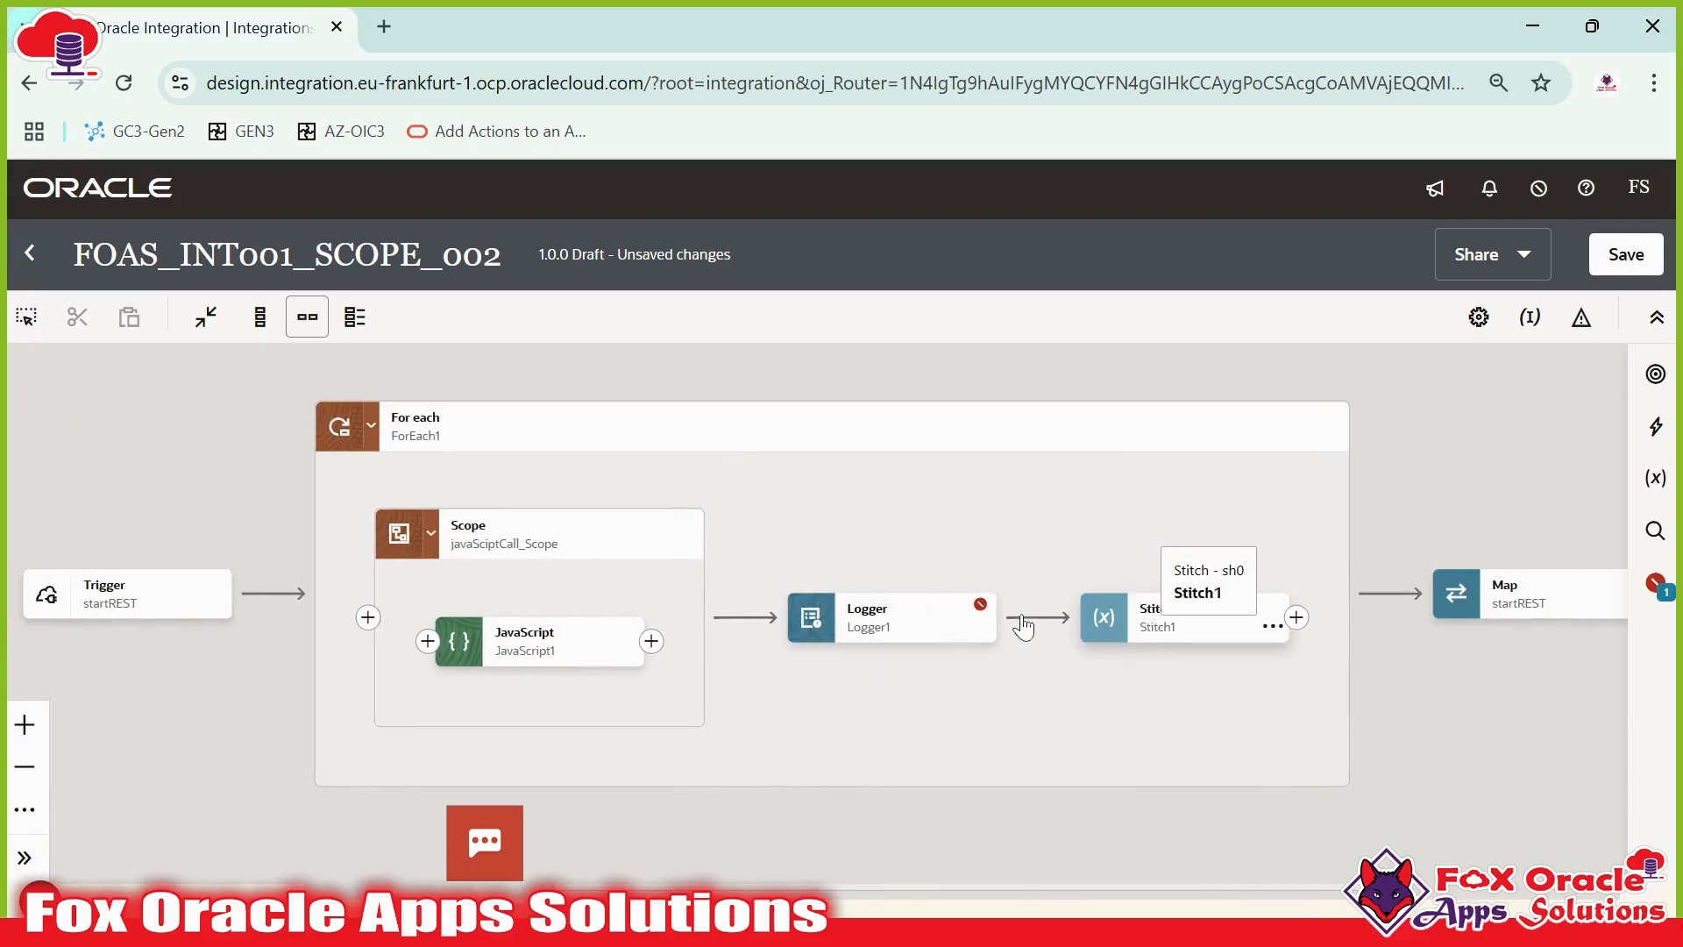
mouse_move(527, 670)
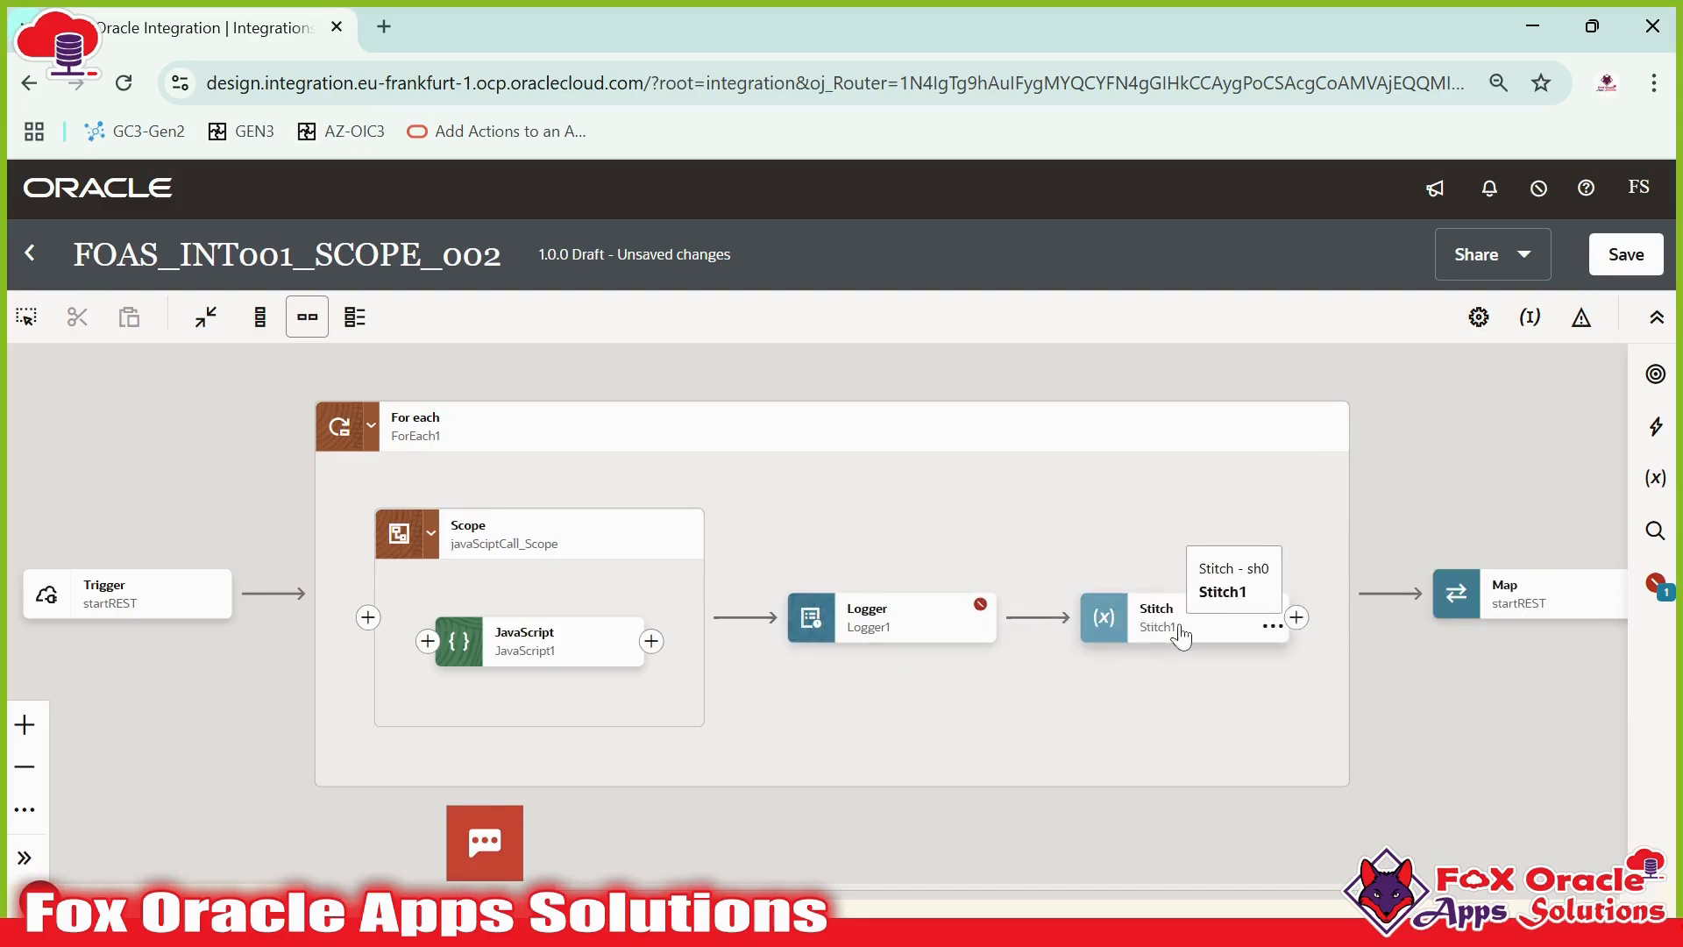
mouse_move(999, 629)
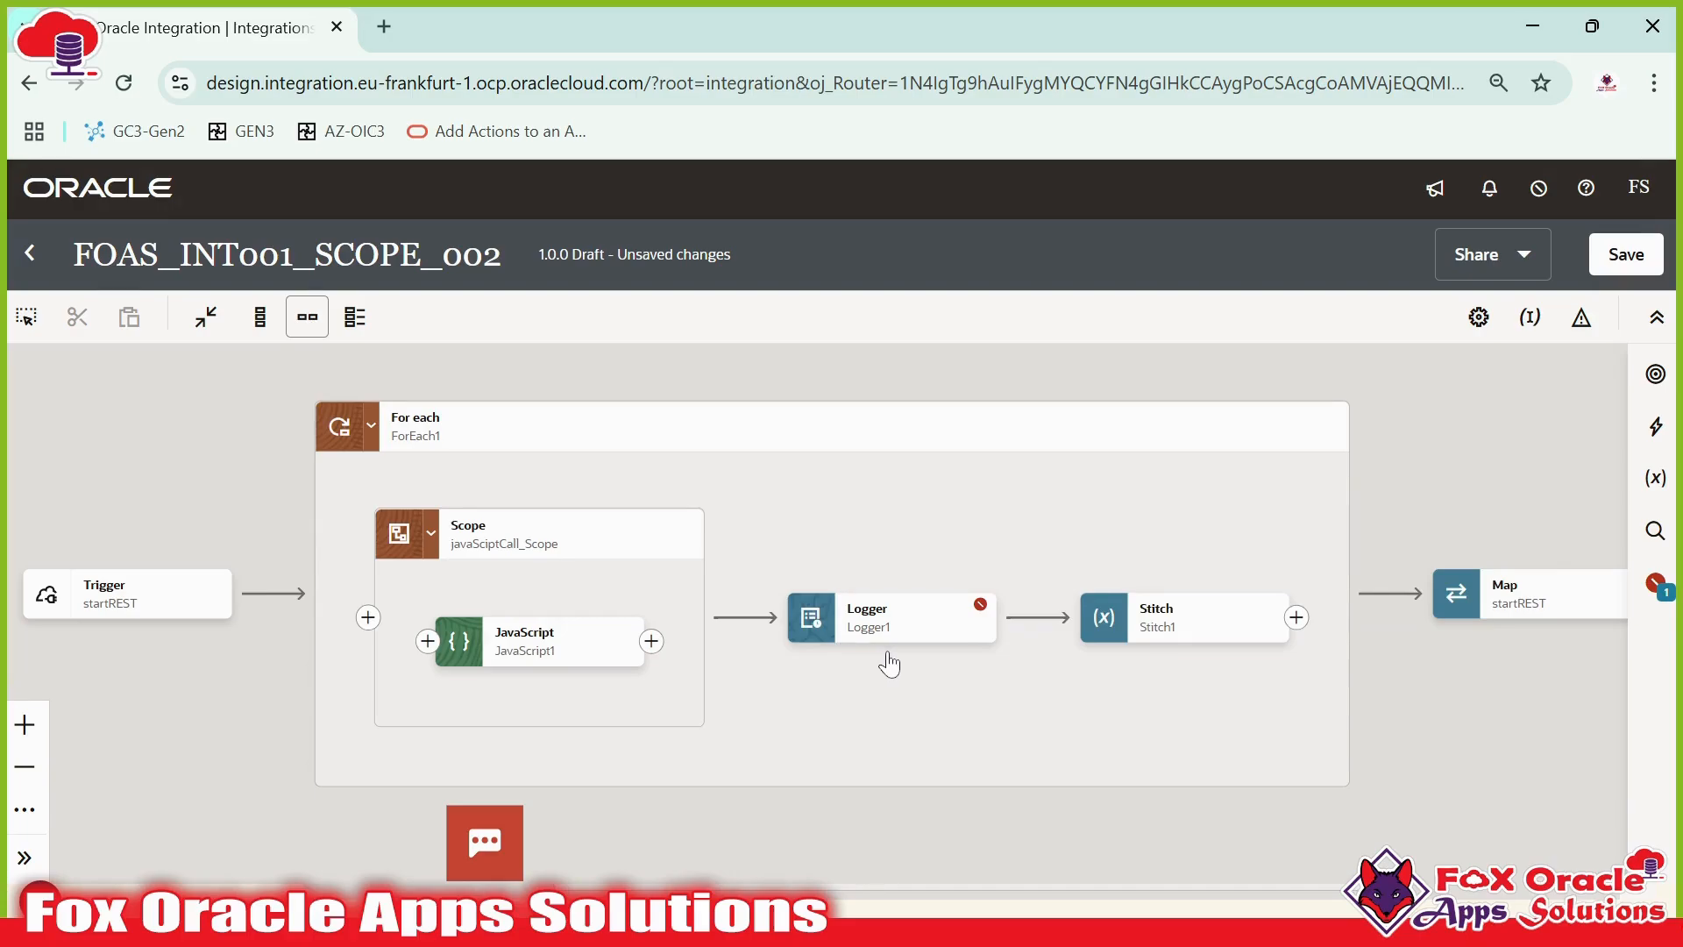
click(27, 323)
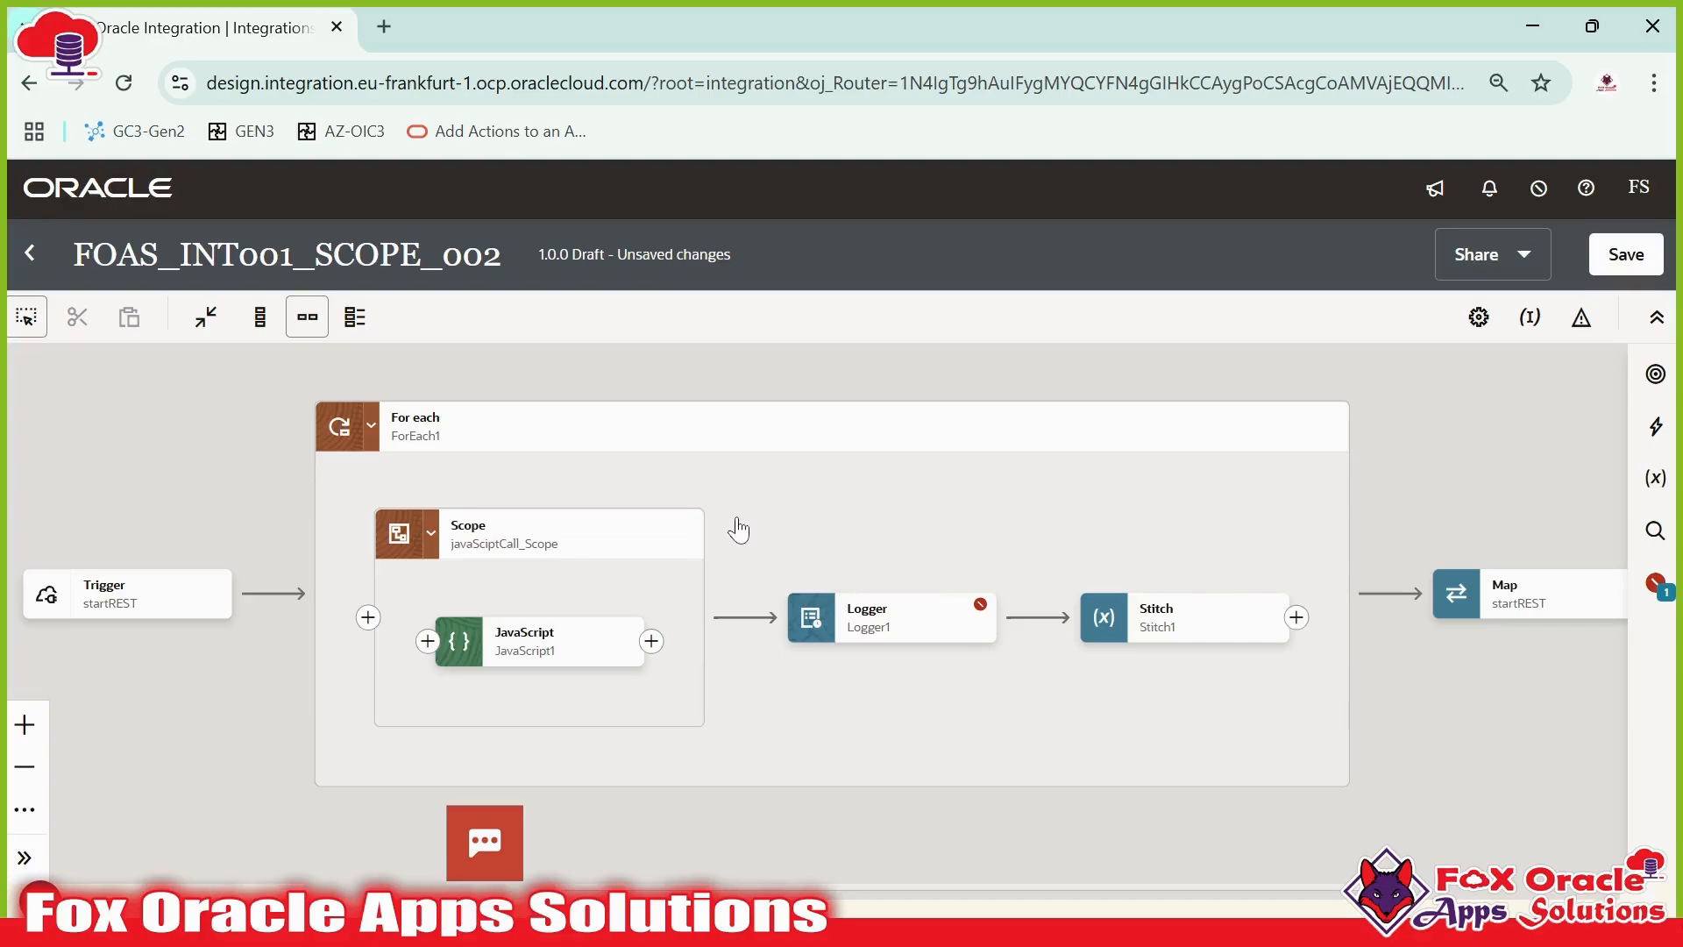
drag(736, 515, 1336, 721)
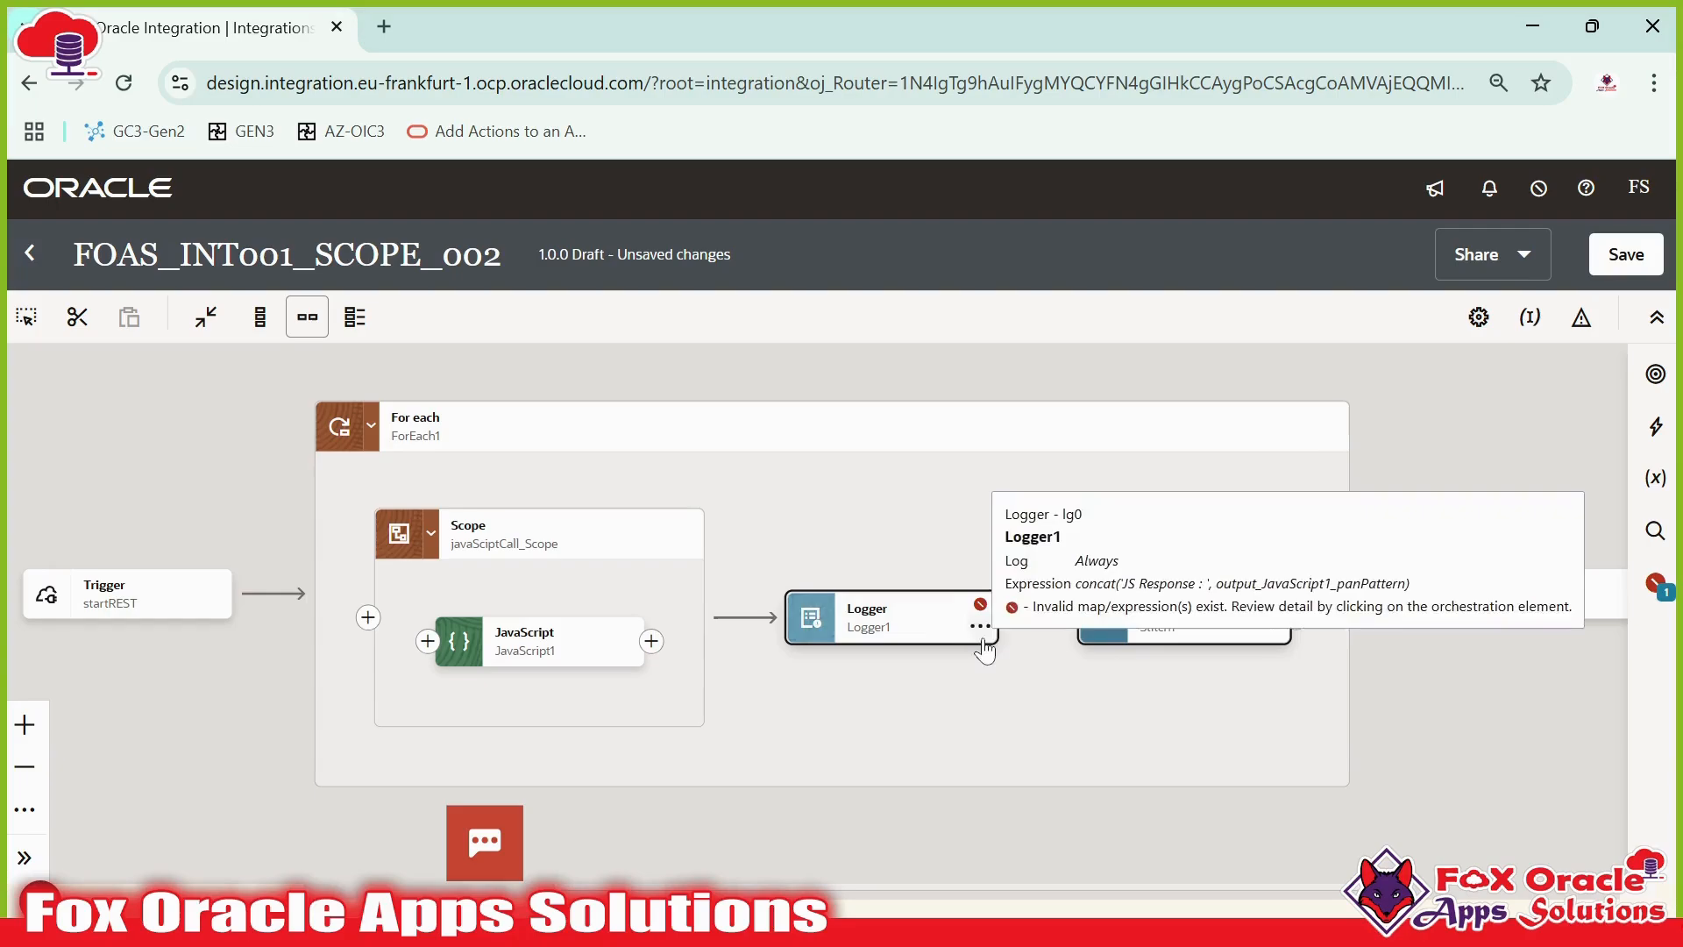
click(1275, 627)
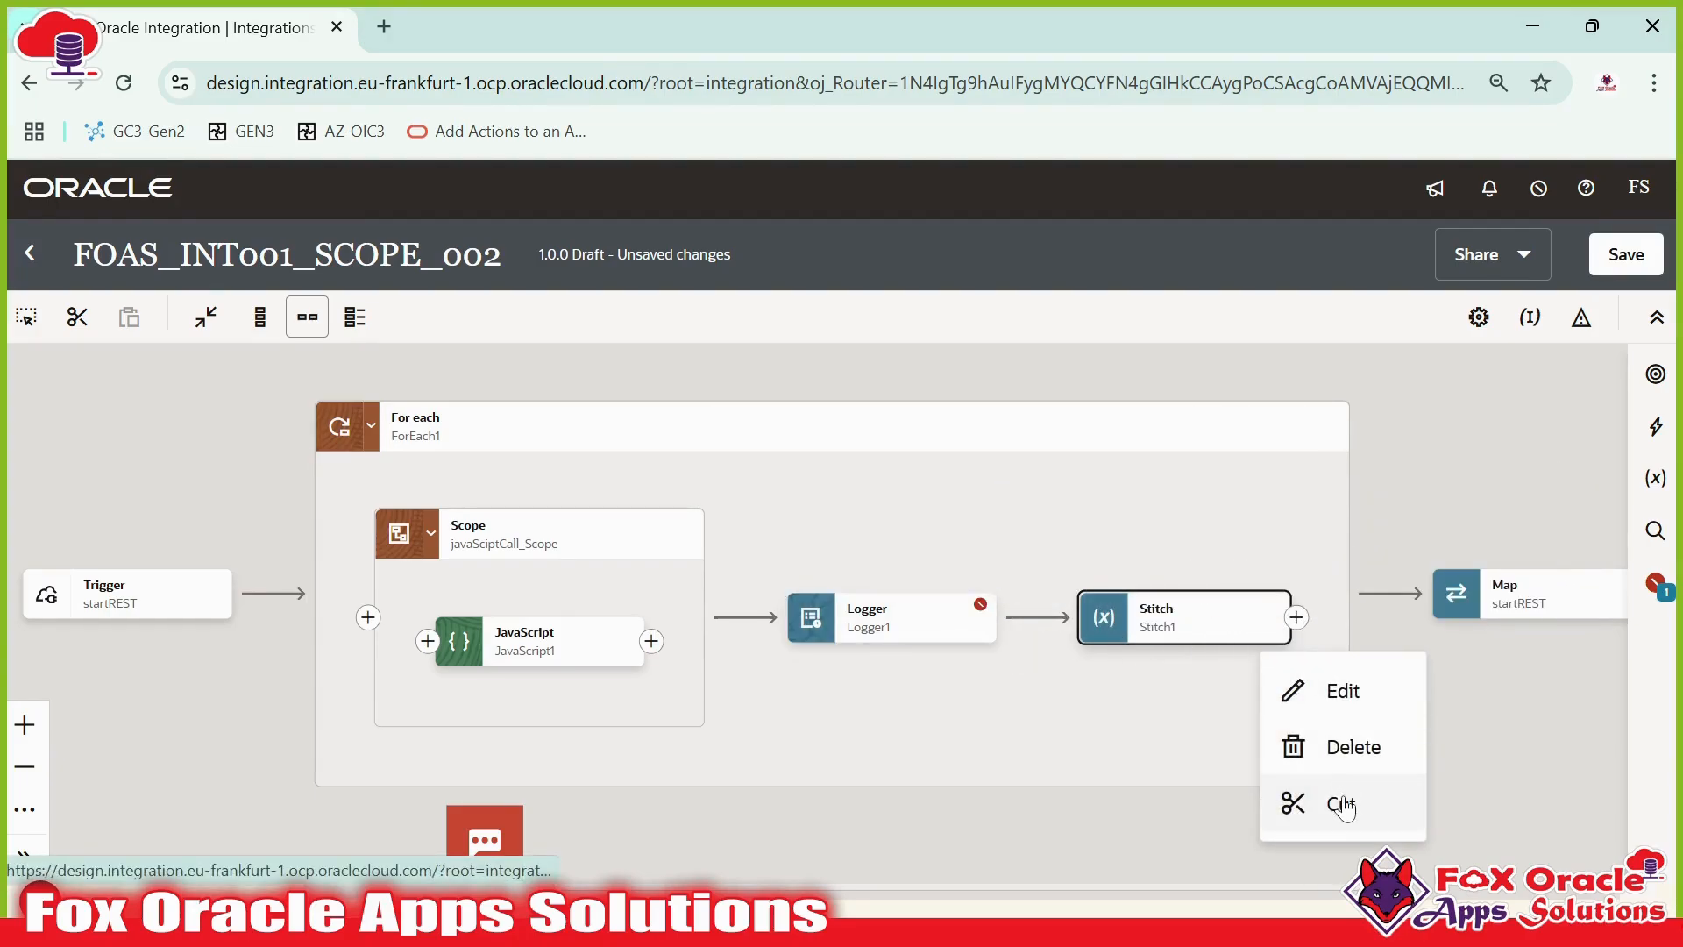
click(968, 670)
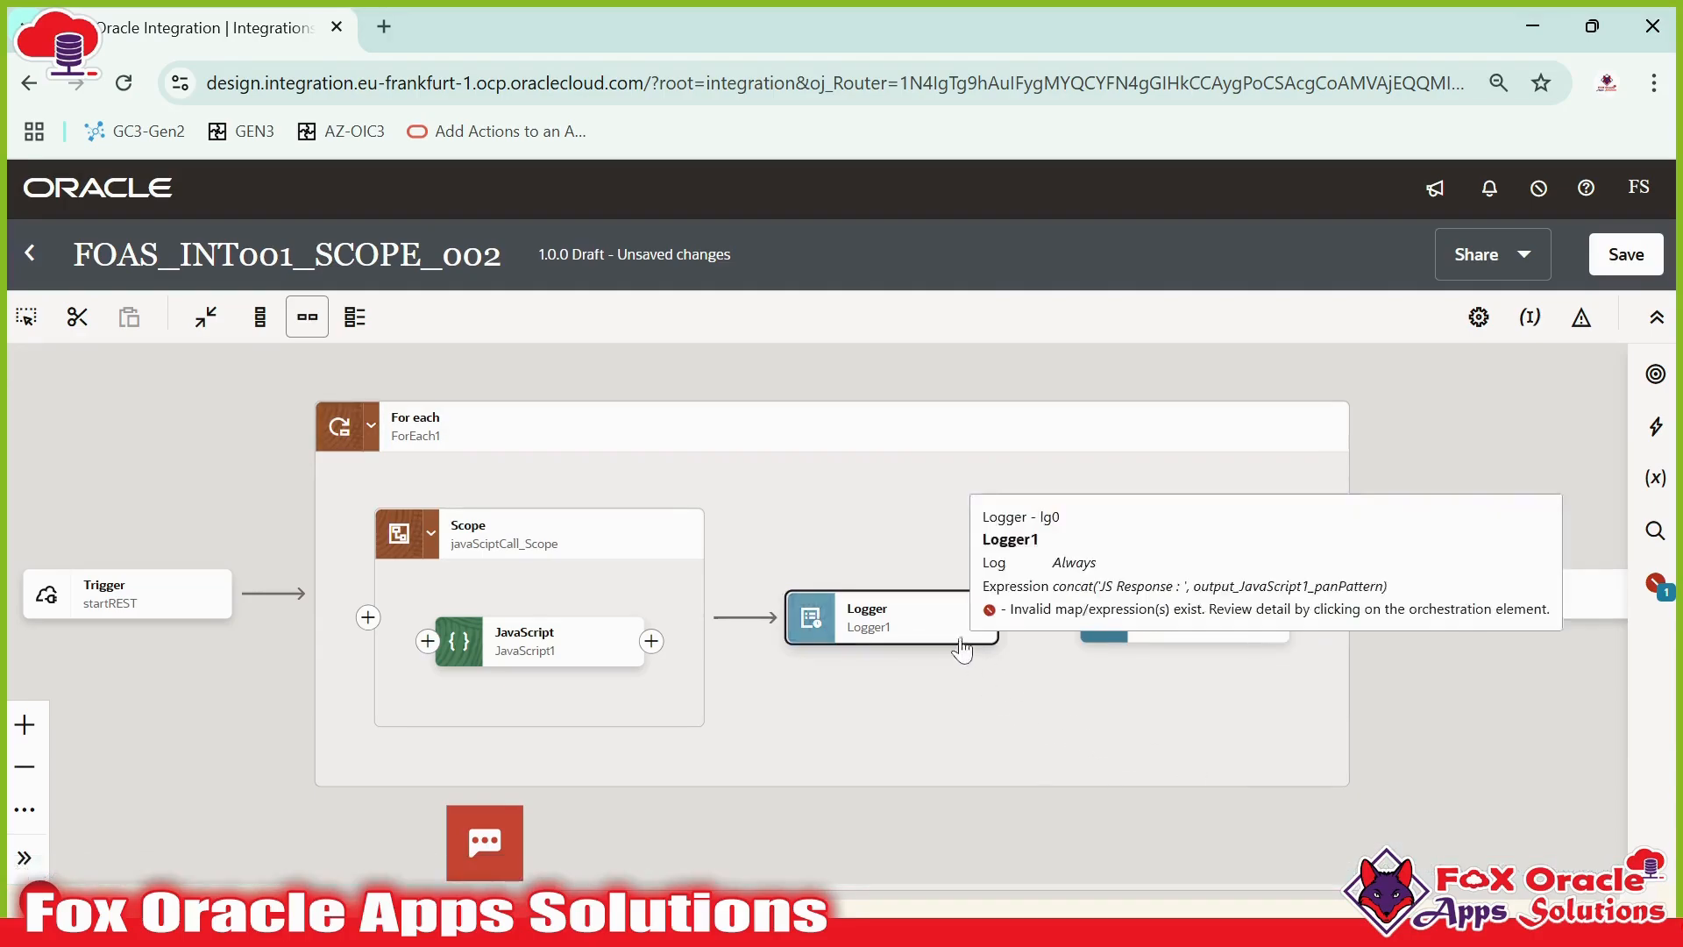
click(25, 317)
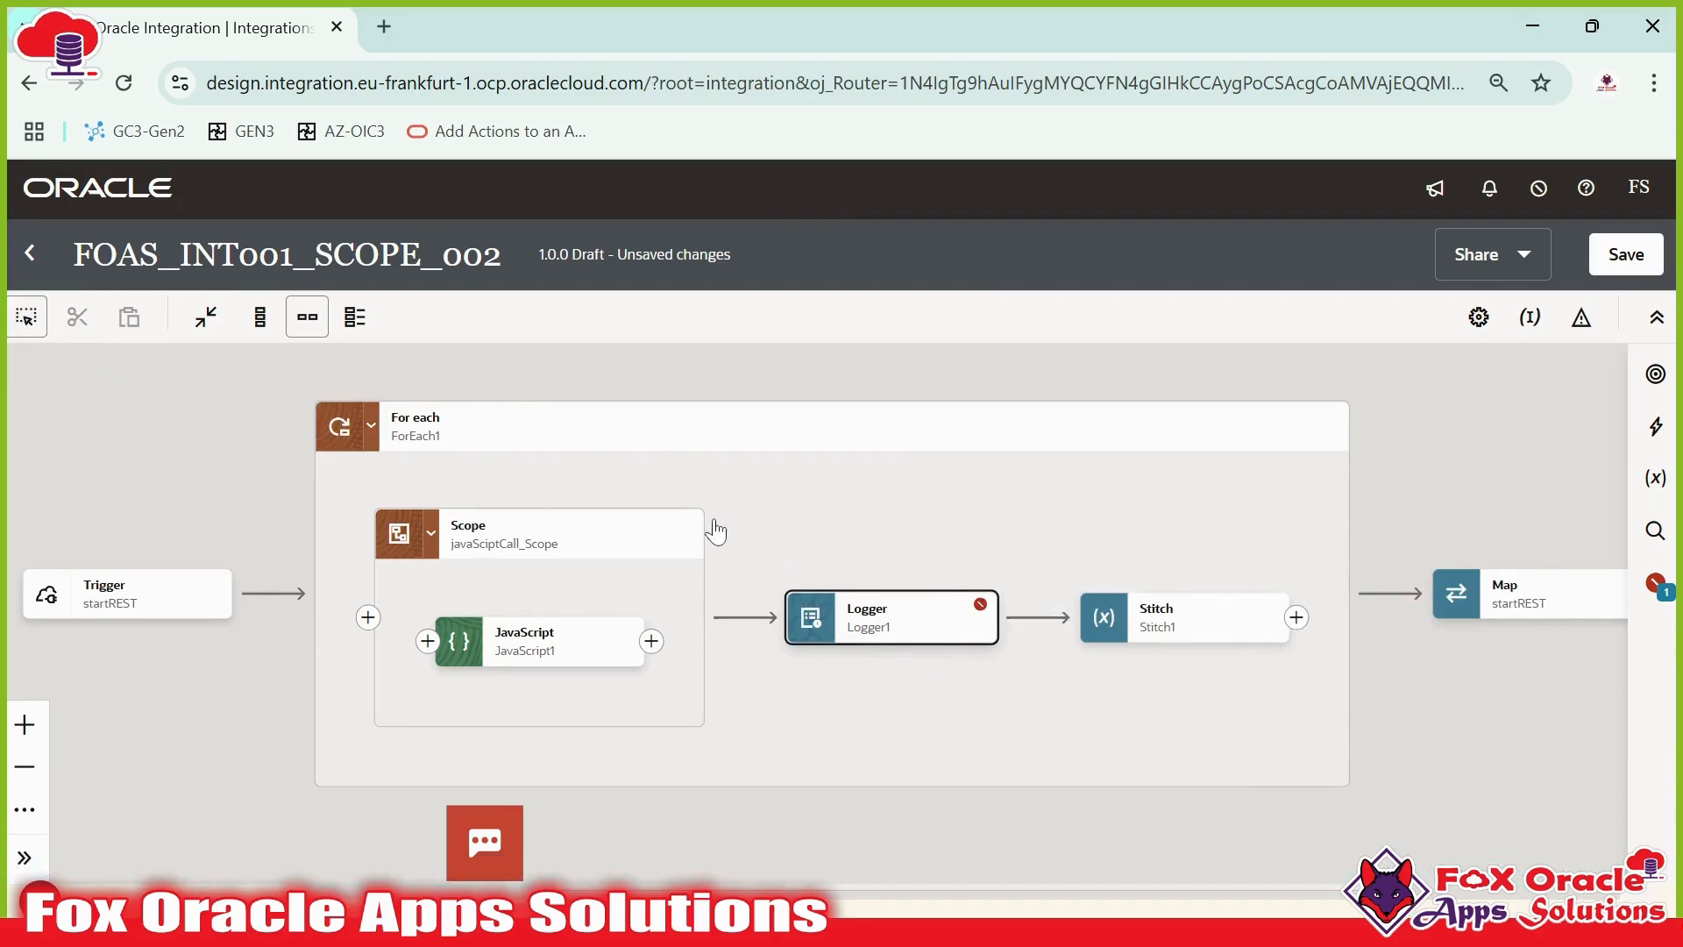
drag(731, 518, 1310, 734)
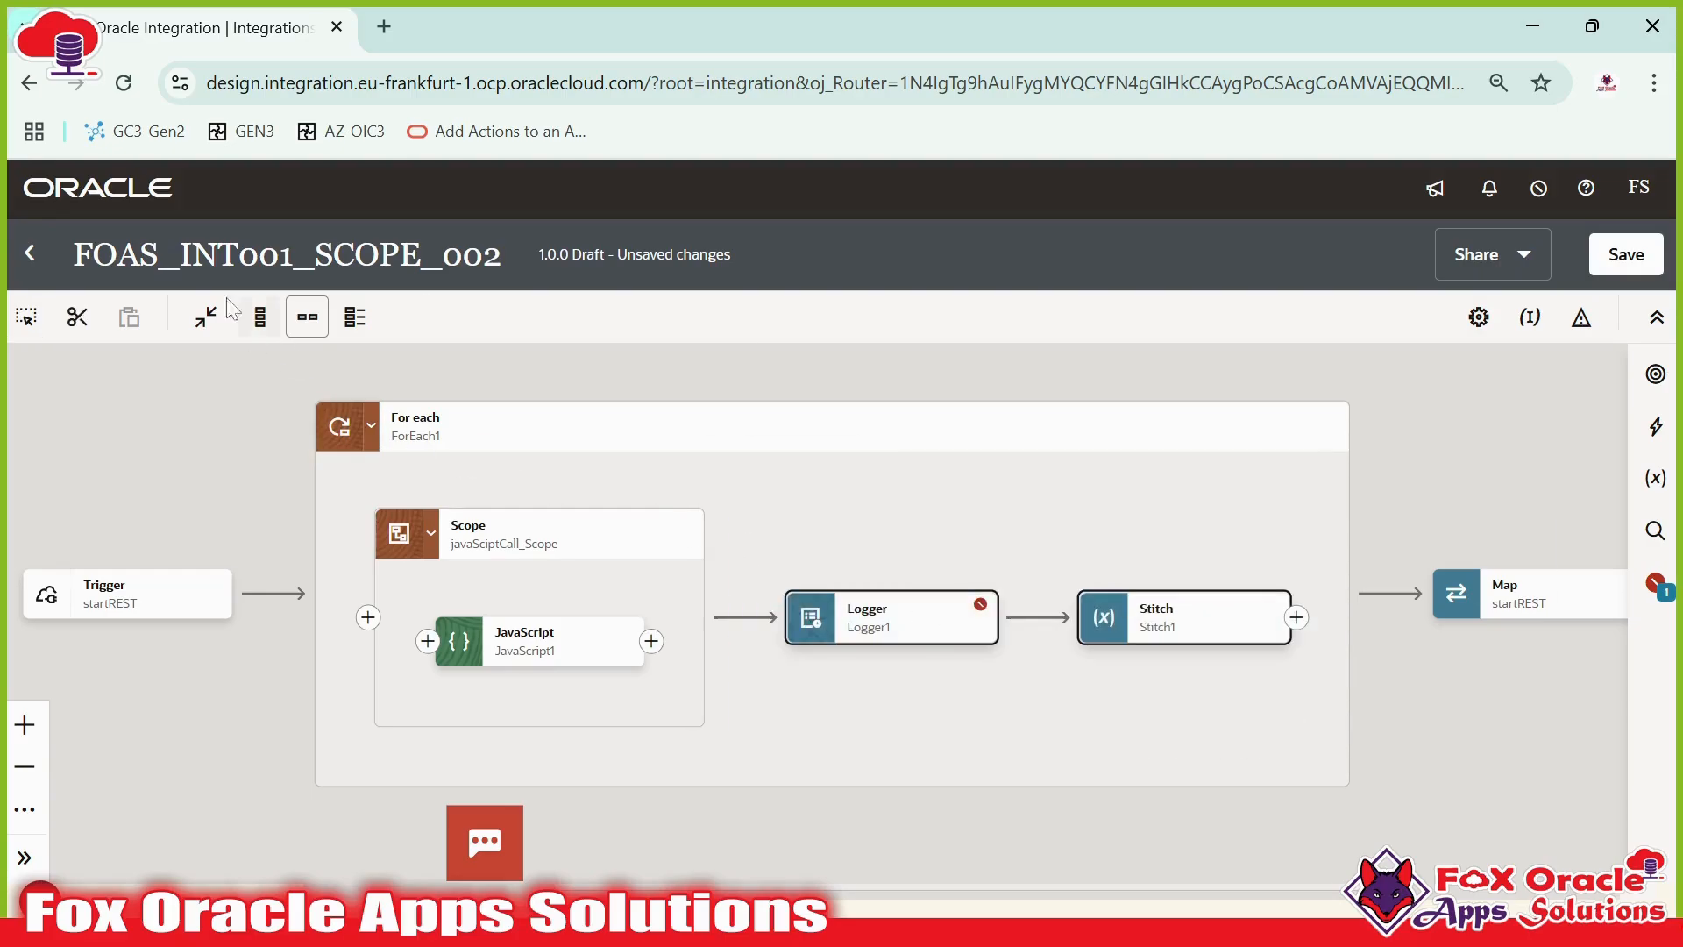
click(81, 322)
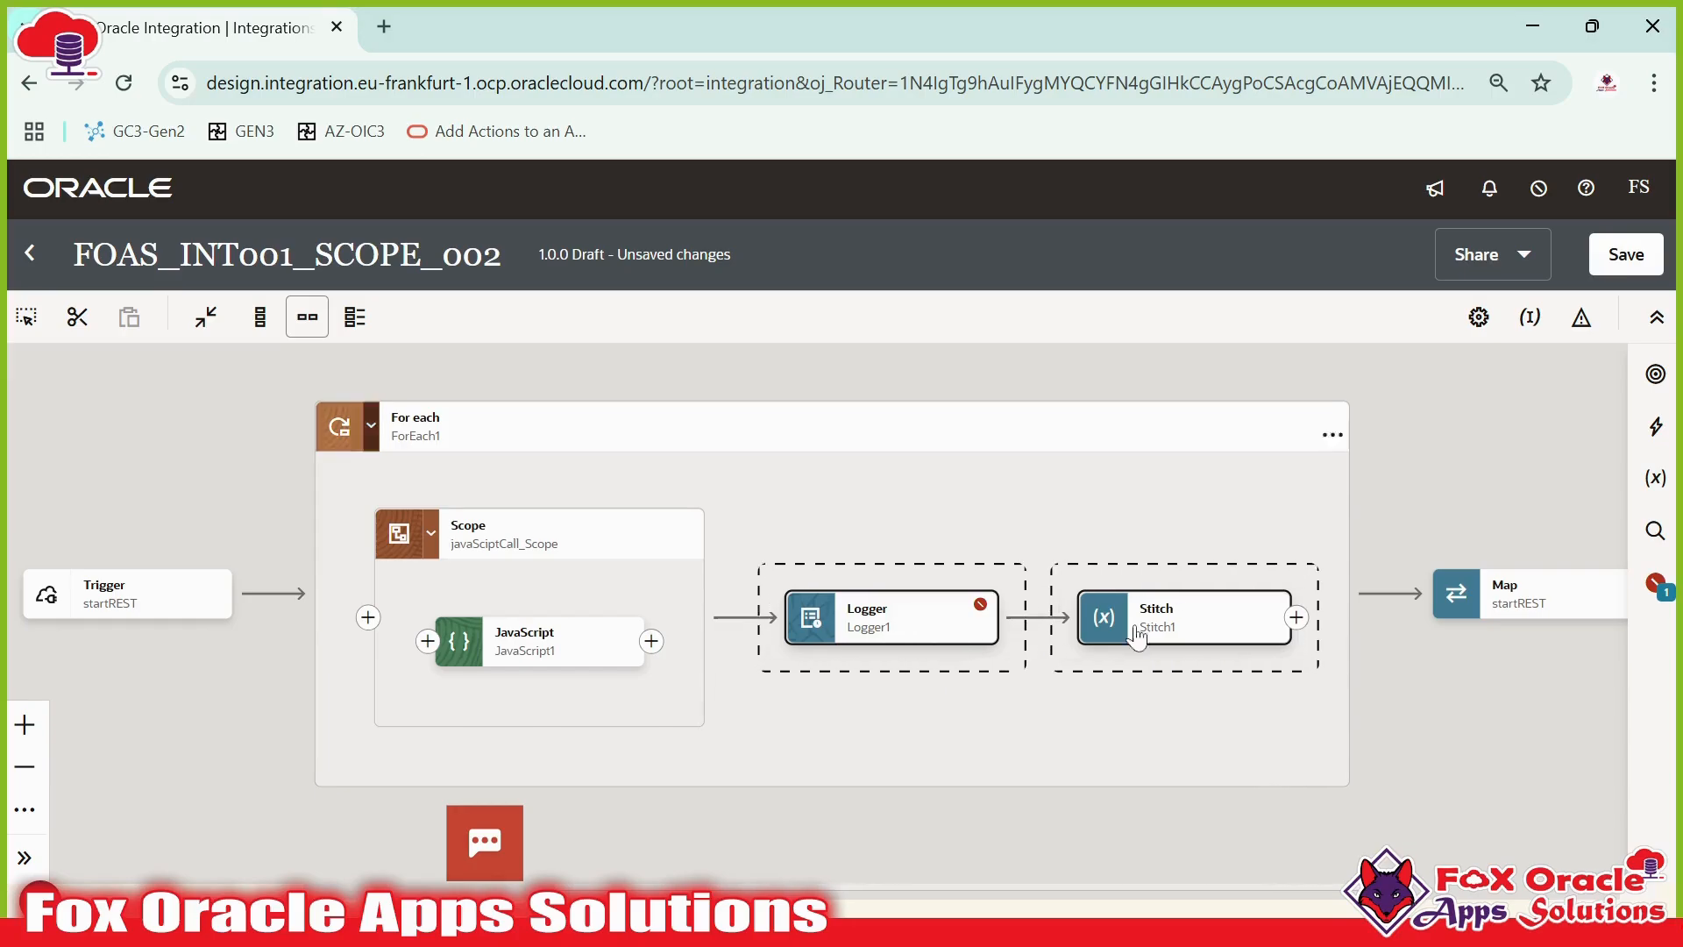
- Paste the cut Logger1 and Stitch1 actions after JavaScript1 inside the scope
click(652, 642)
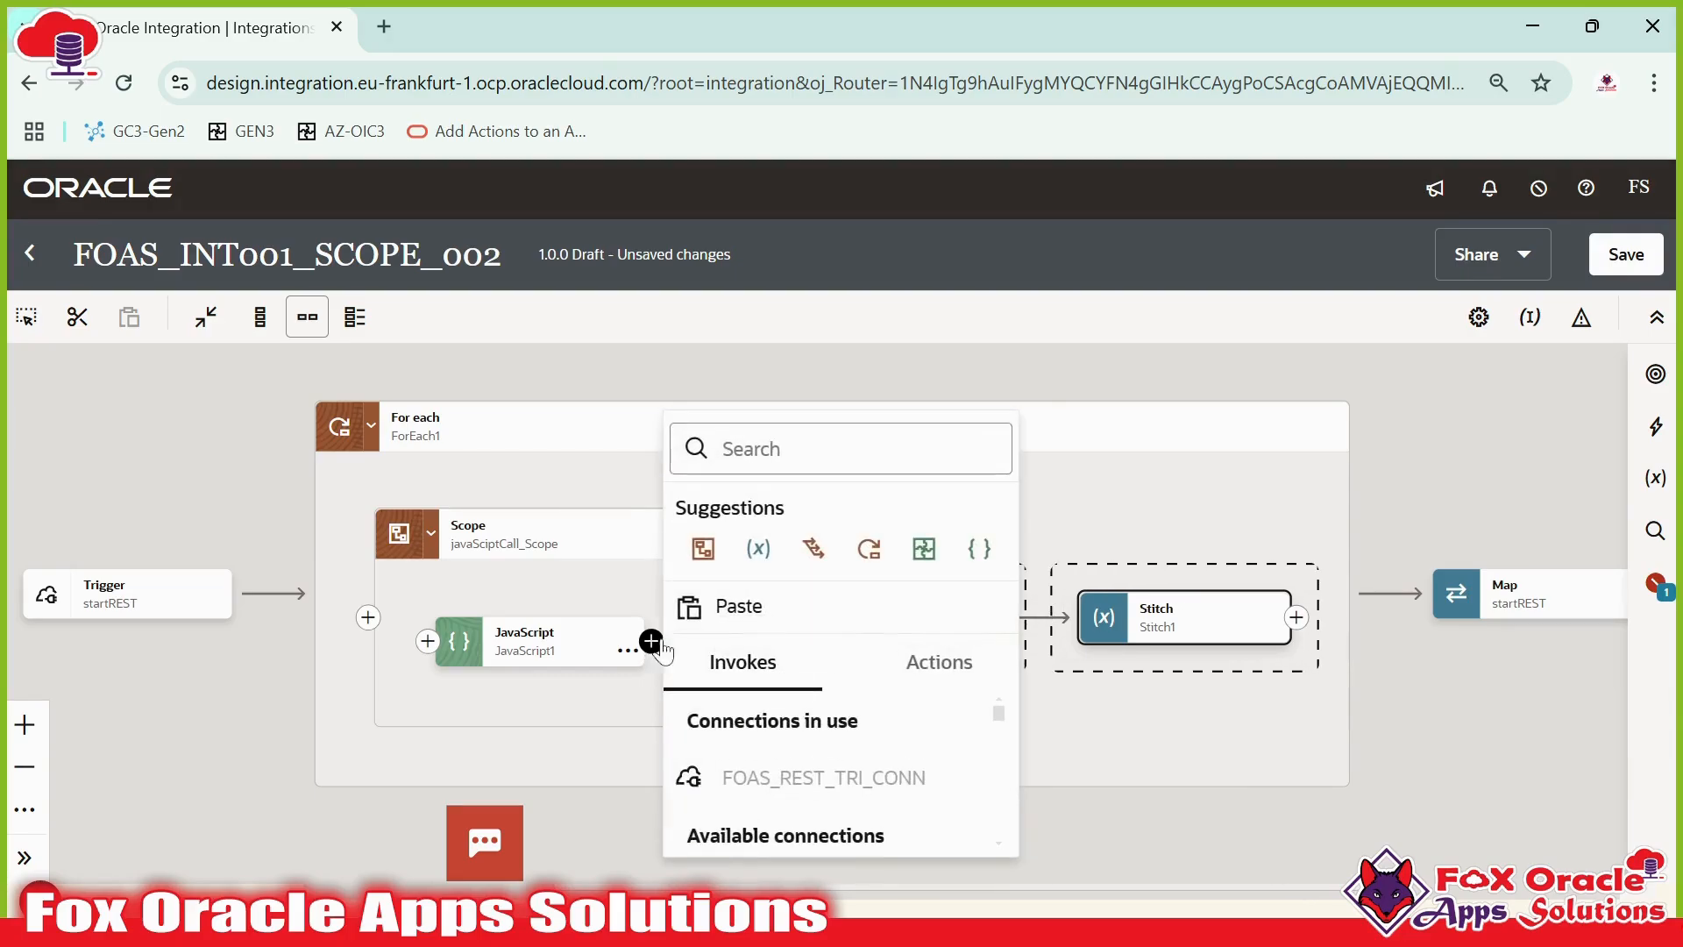
click(739, 623)
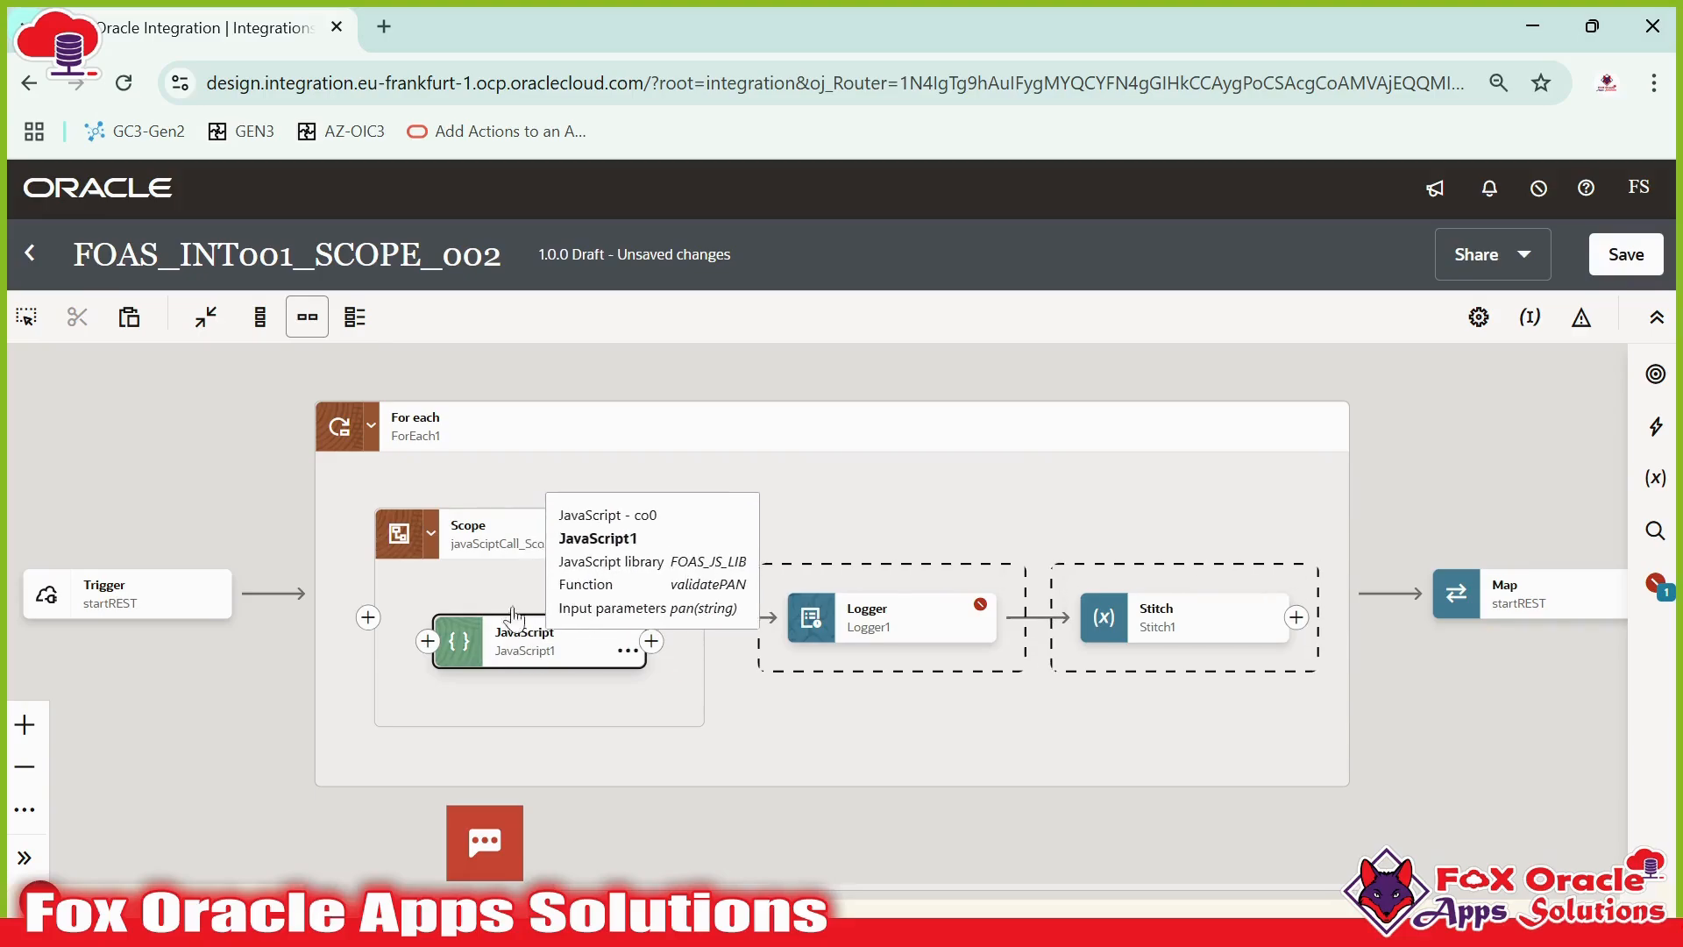
click(616, 595)
click(594, 646)
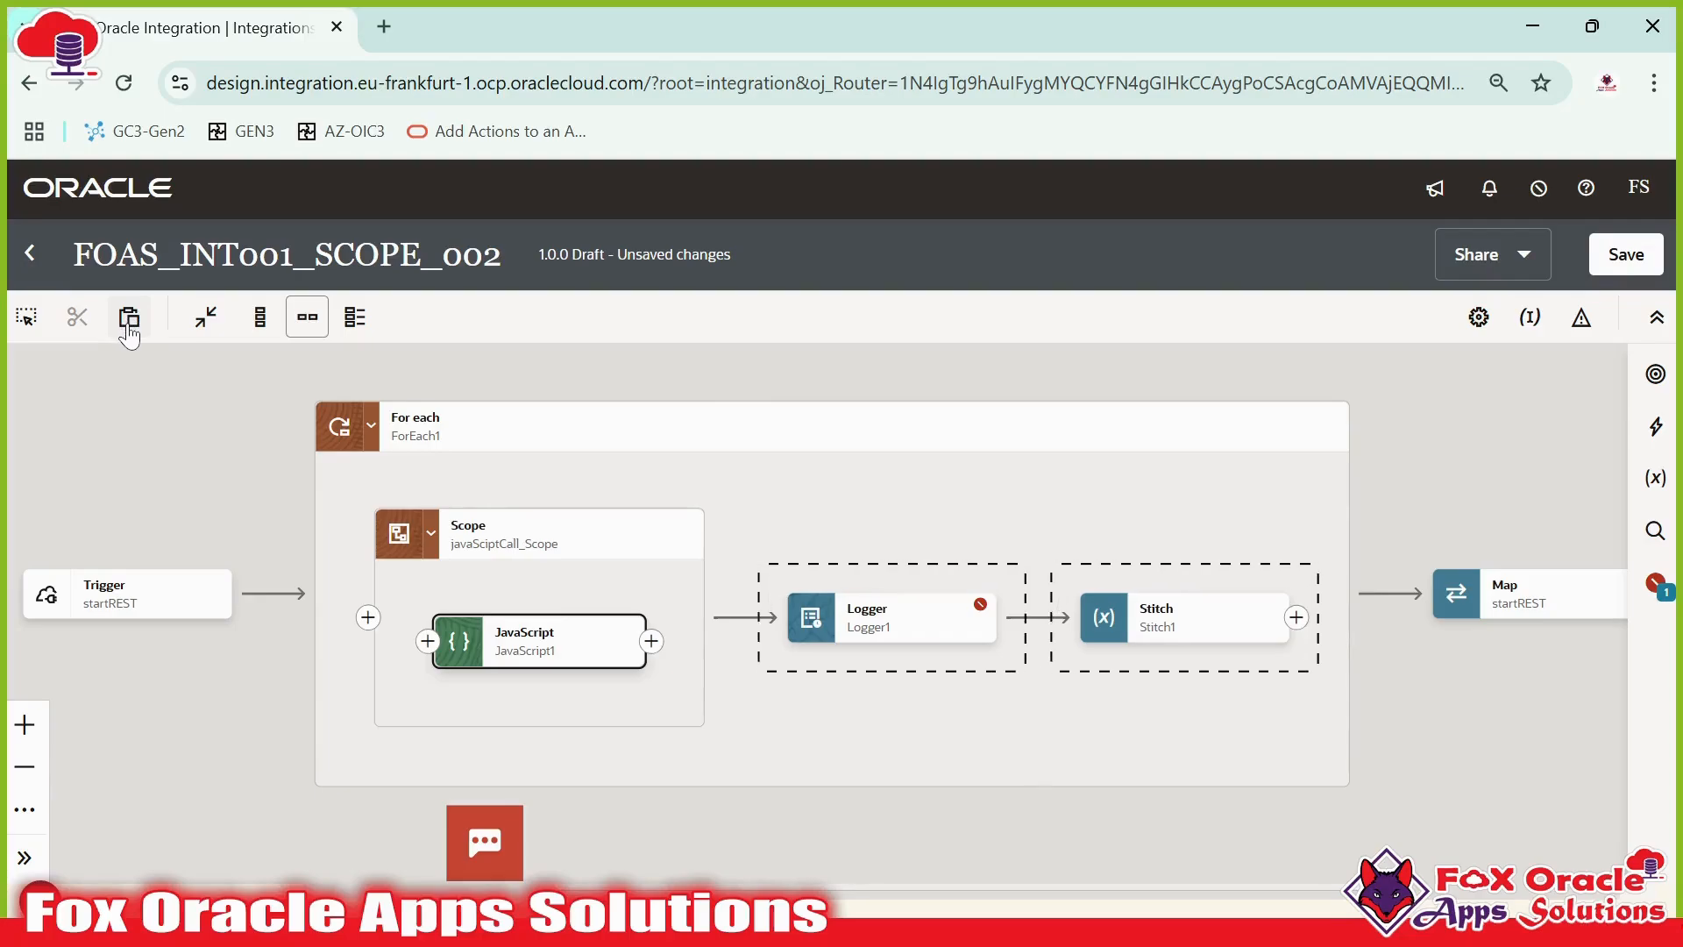
click(128, 330)
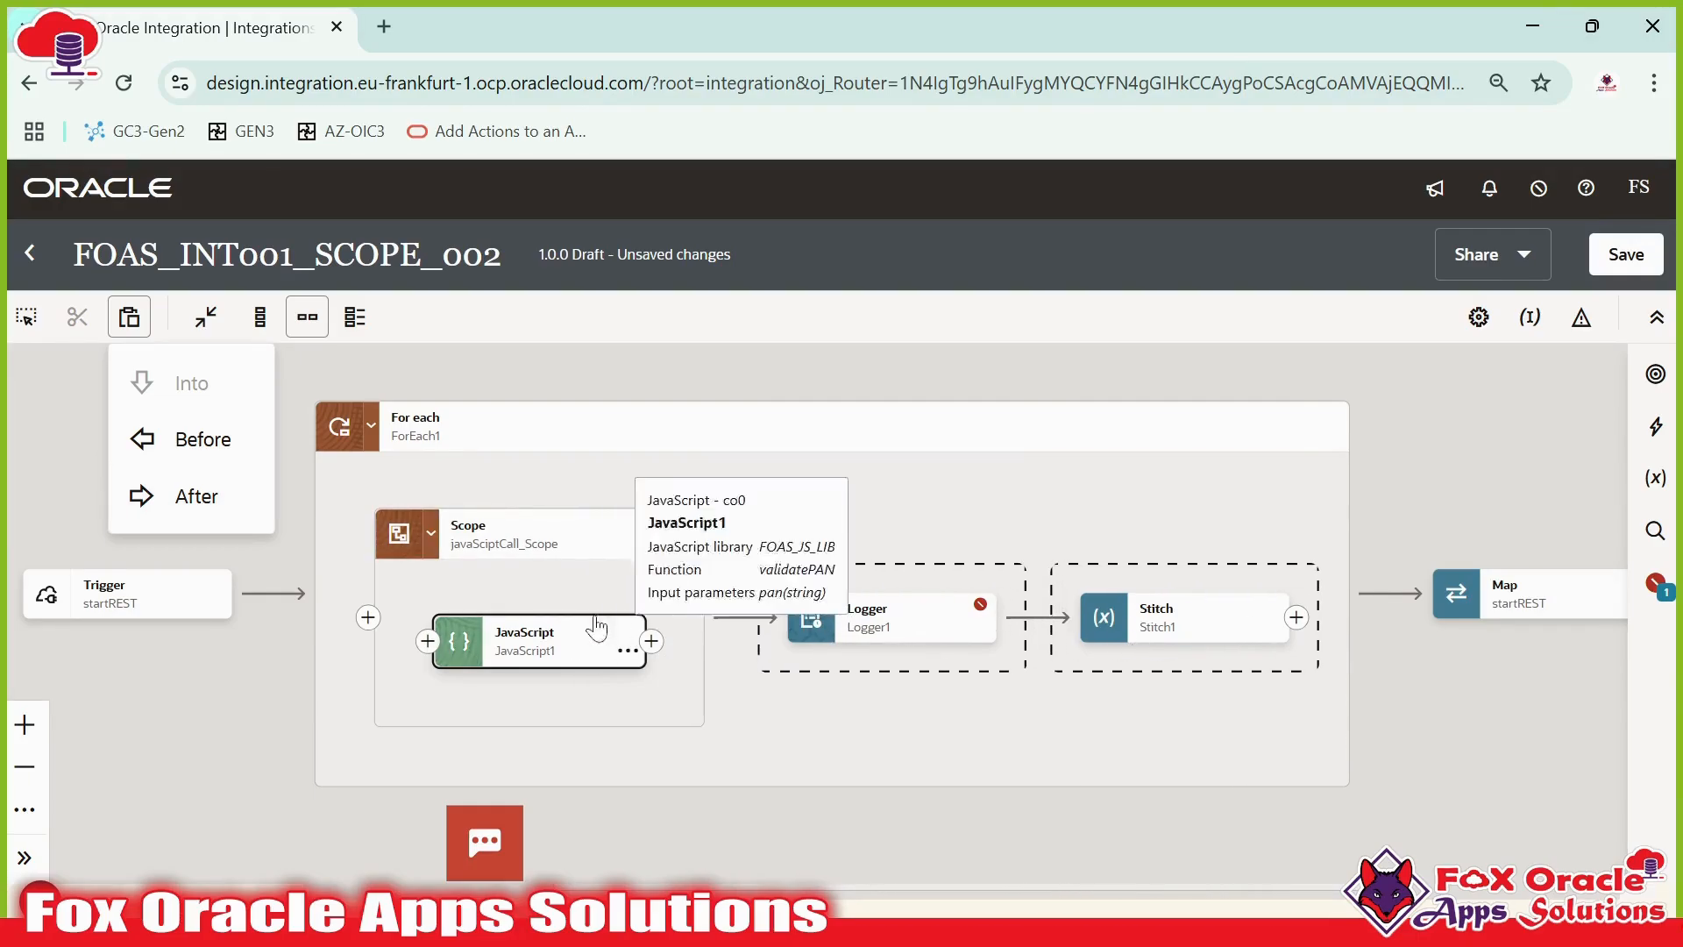
click(167, 498)
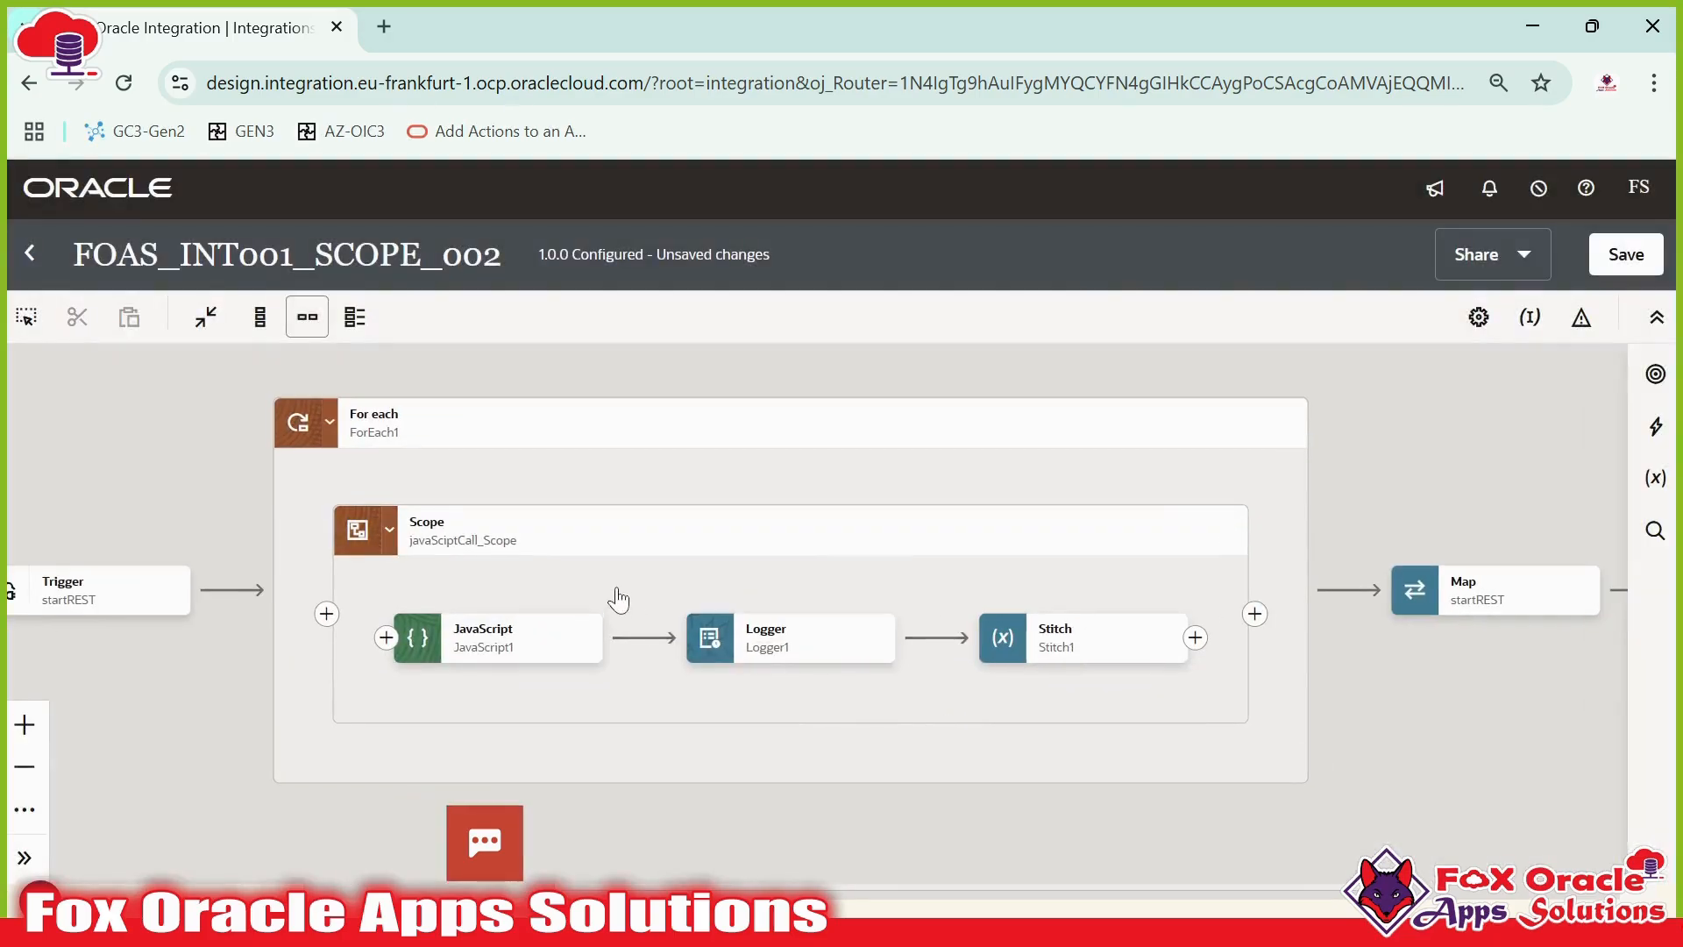
- Save the integration
drag(619, 599, 707, 593)
click(868, 638)
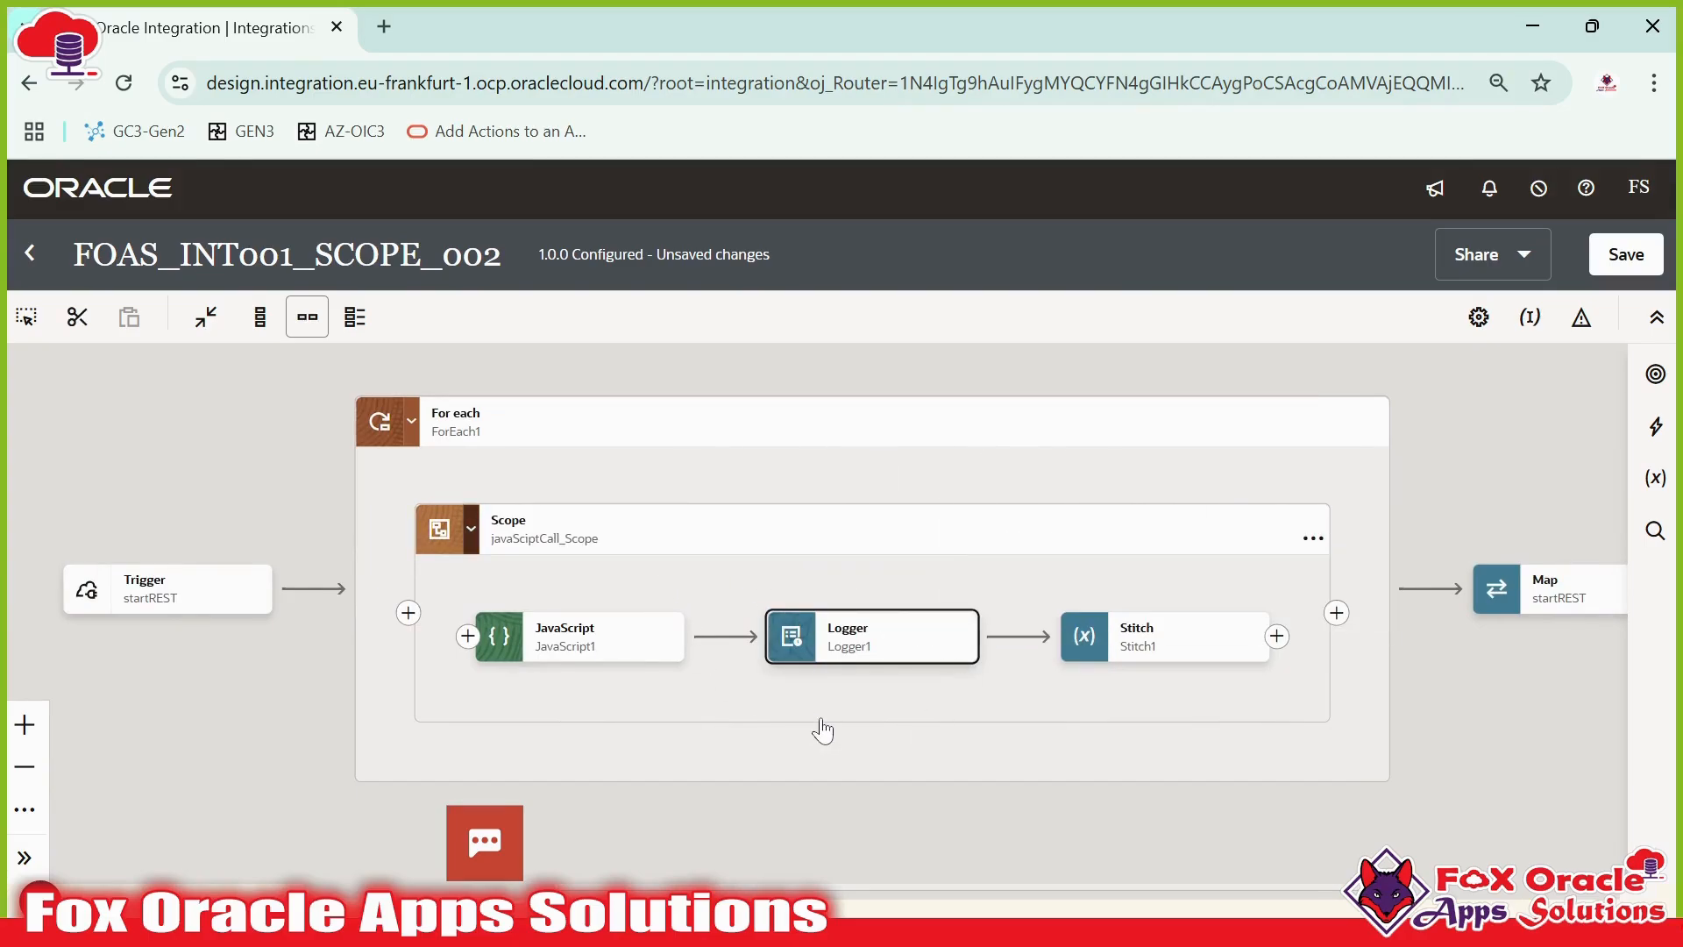
drag(918, 703, 875, 676)
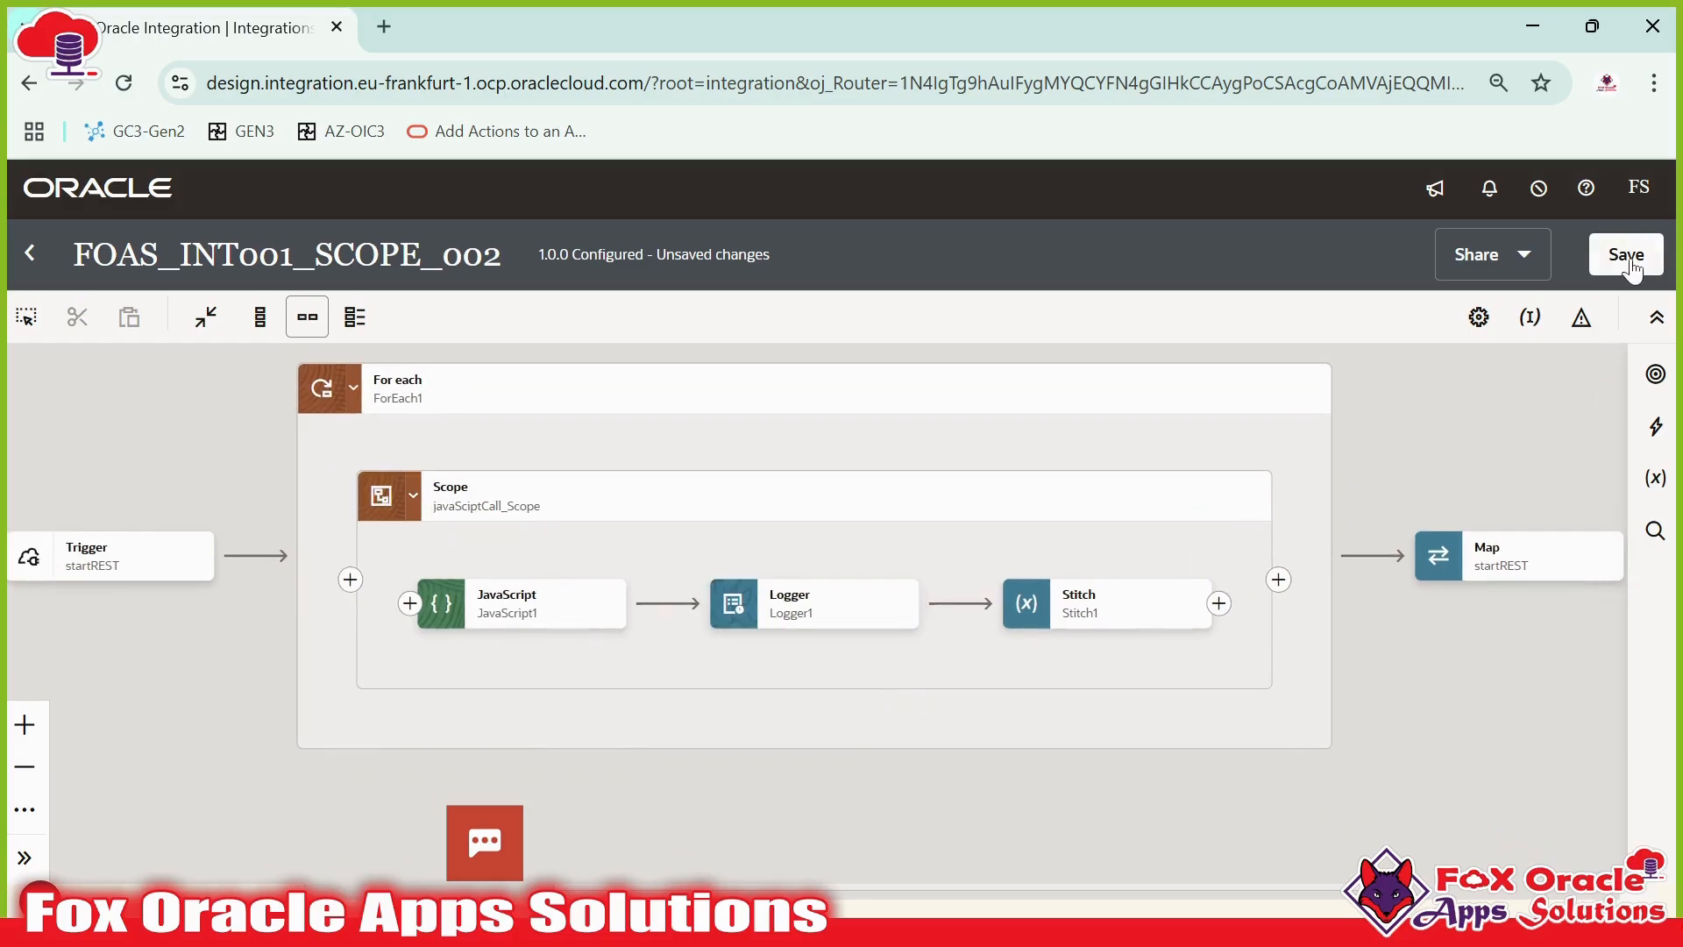
click(1628, 261)
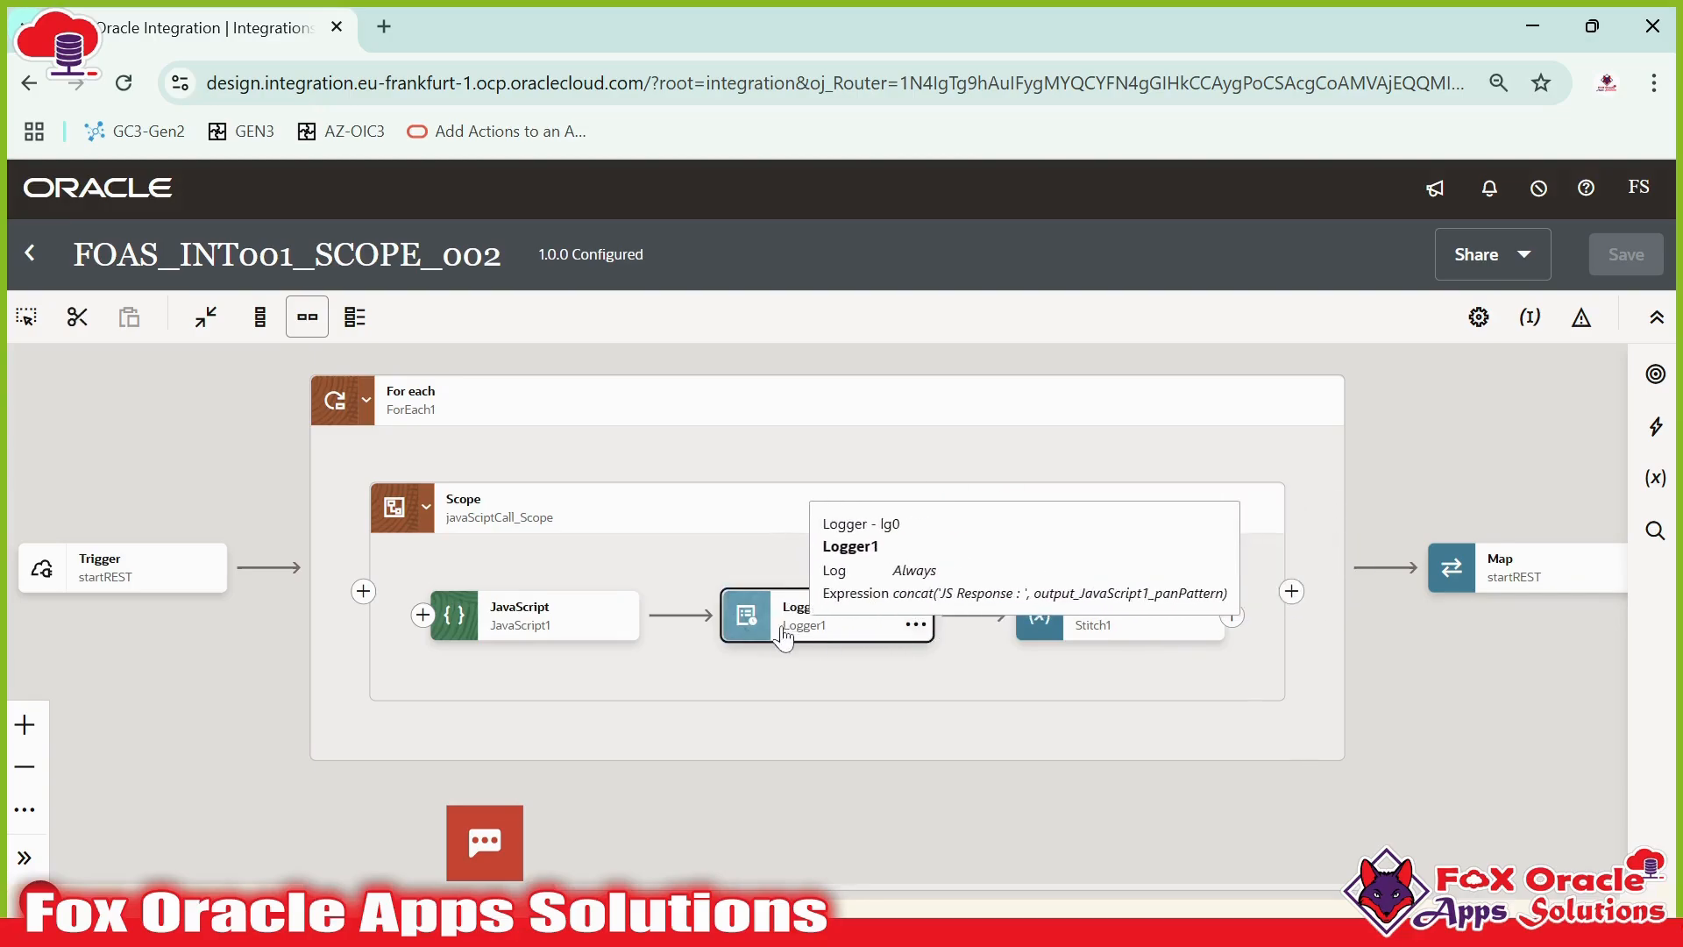
click(565, 628)
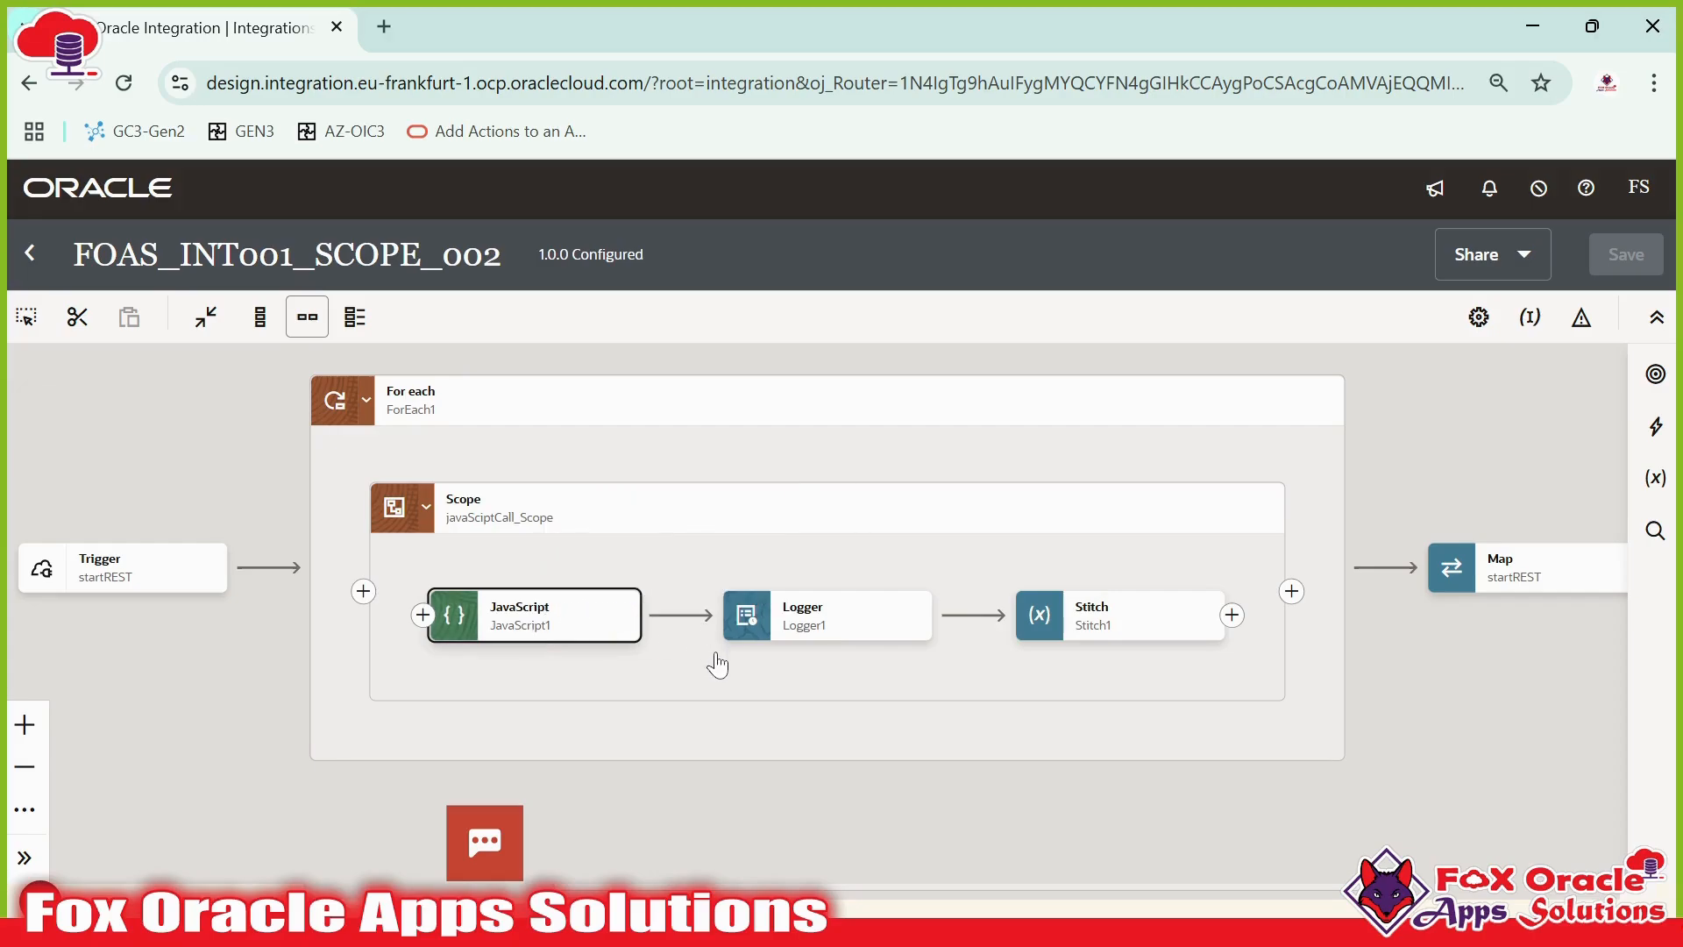
click(513, 613)
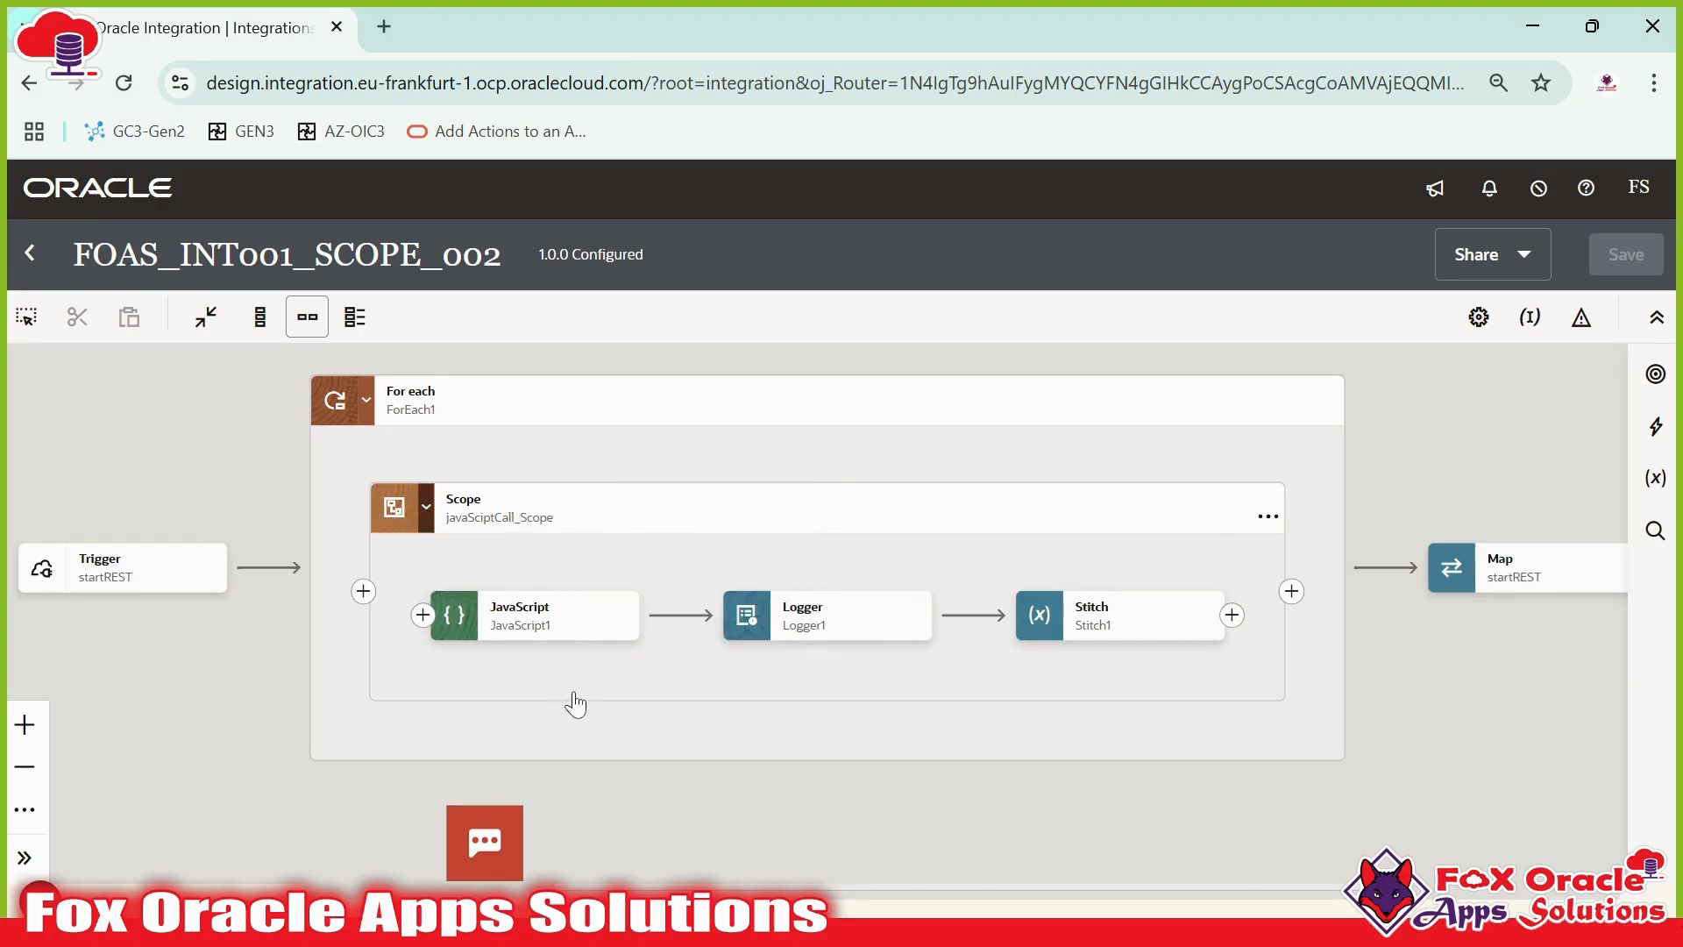
scroll(580, 694, down, 1)
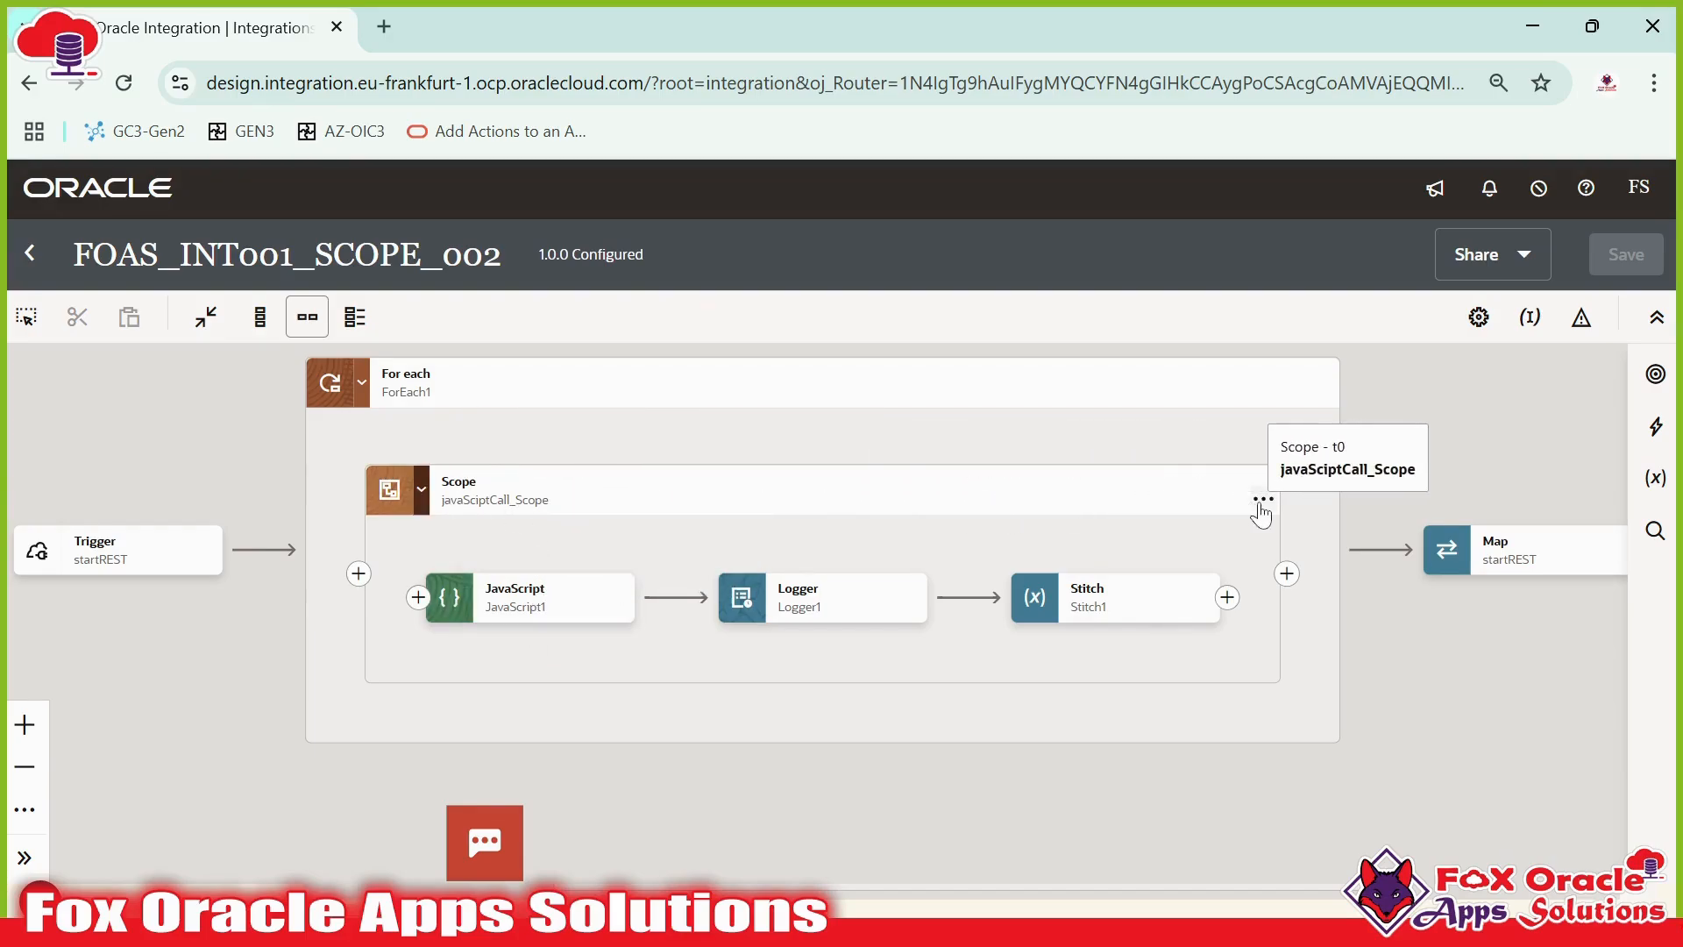
click(1263, 499)
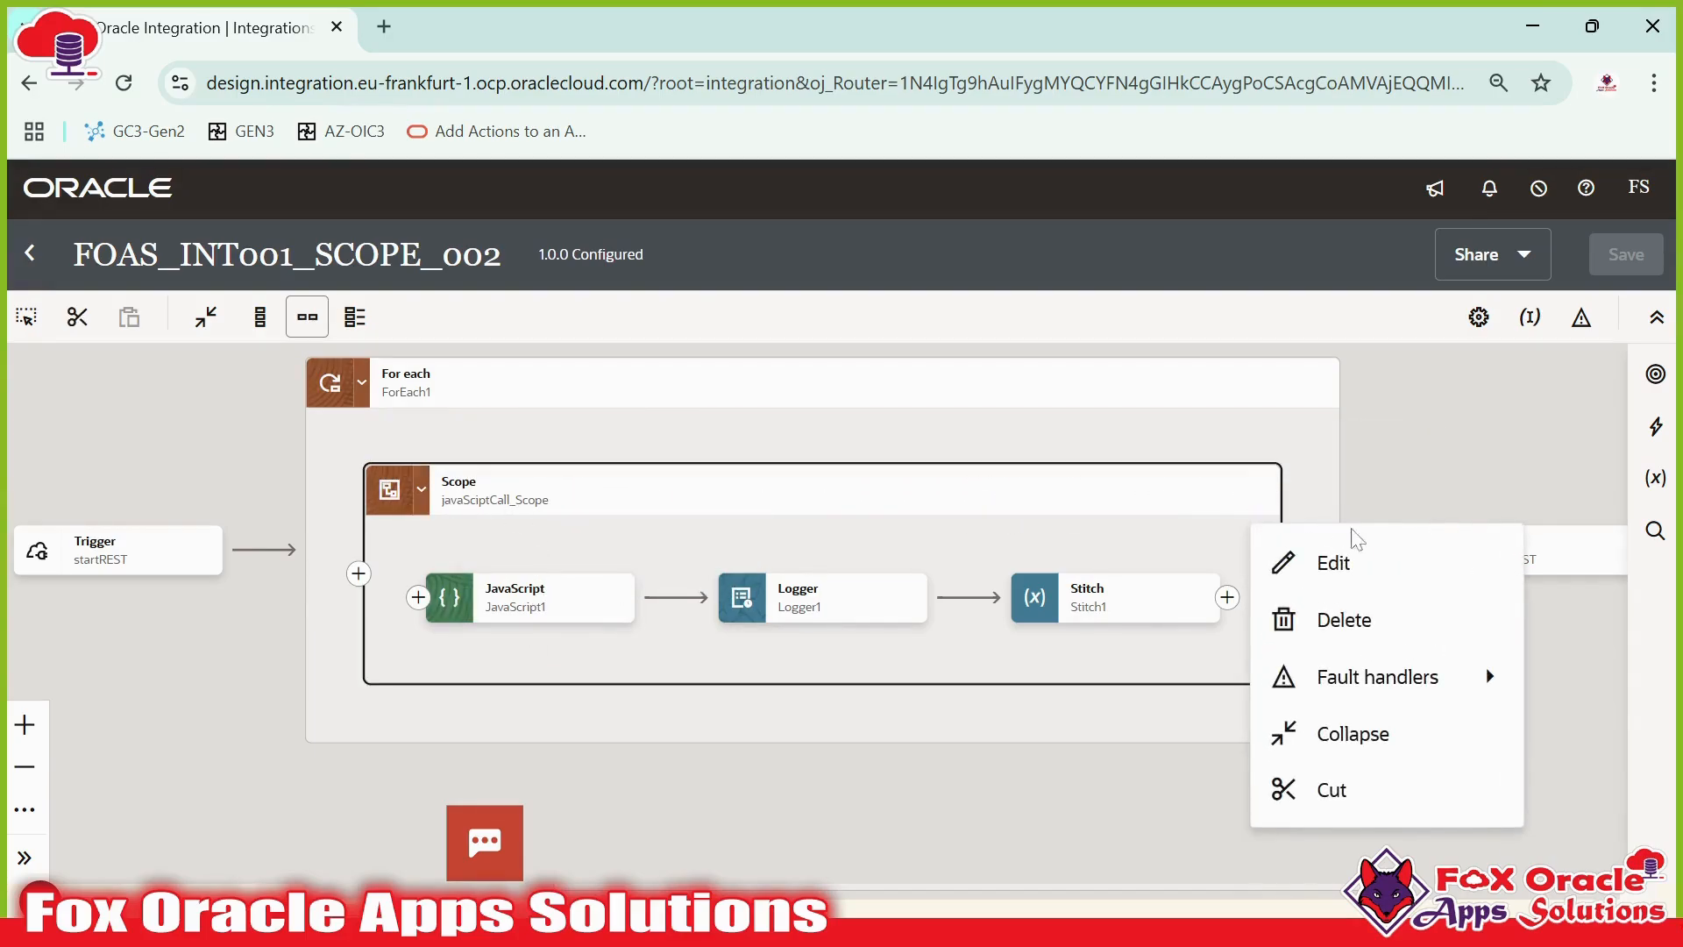
mouse_move(1350, 682)
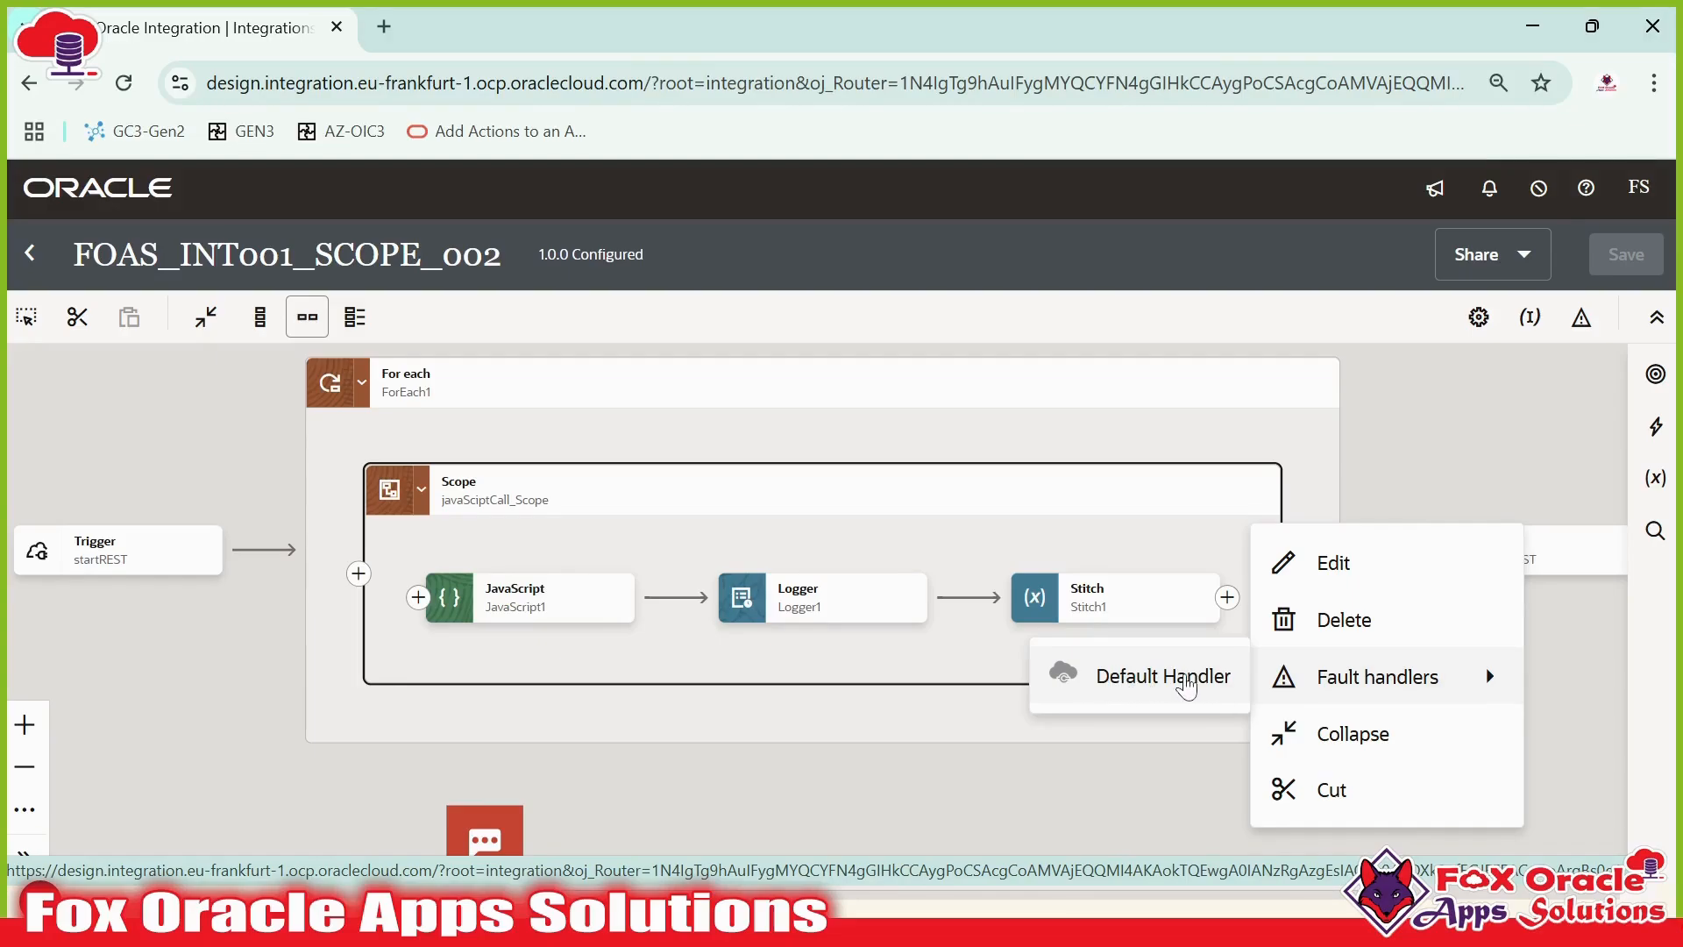
key(alt+Tab)
key(alt+Tab)
key(alt+Tab)
key(alt+Tab)
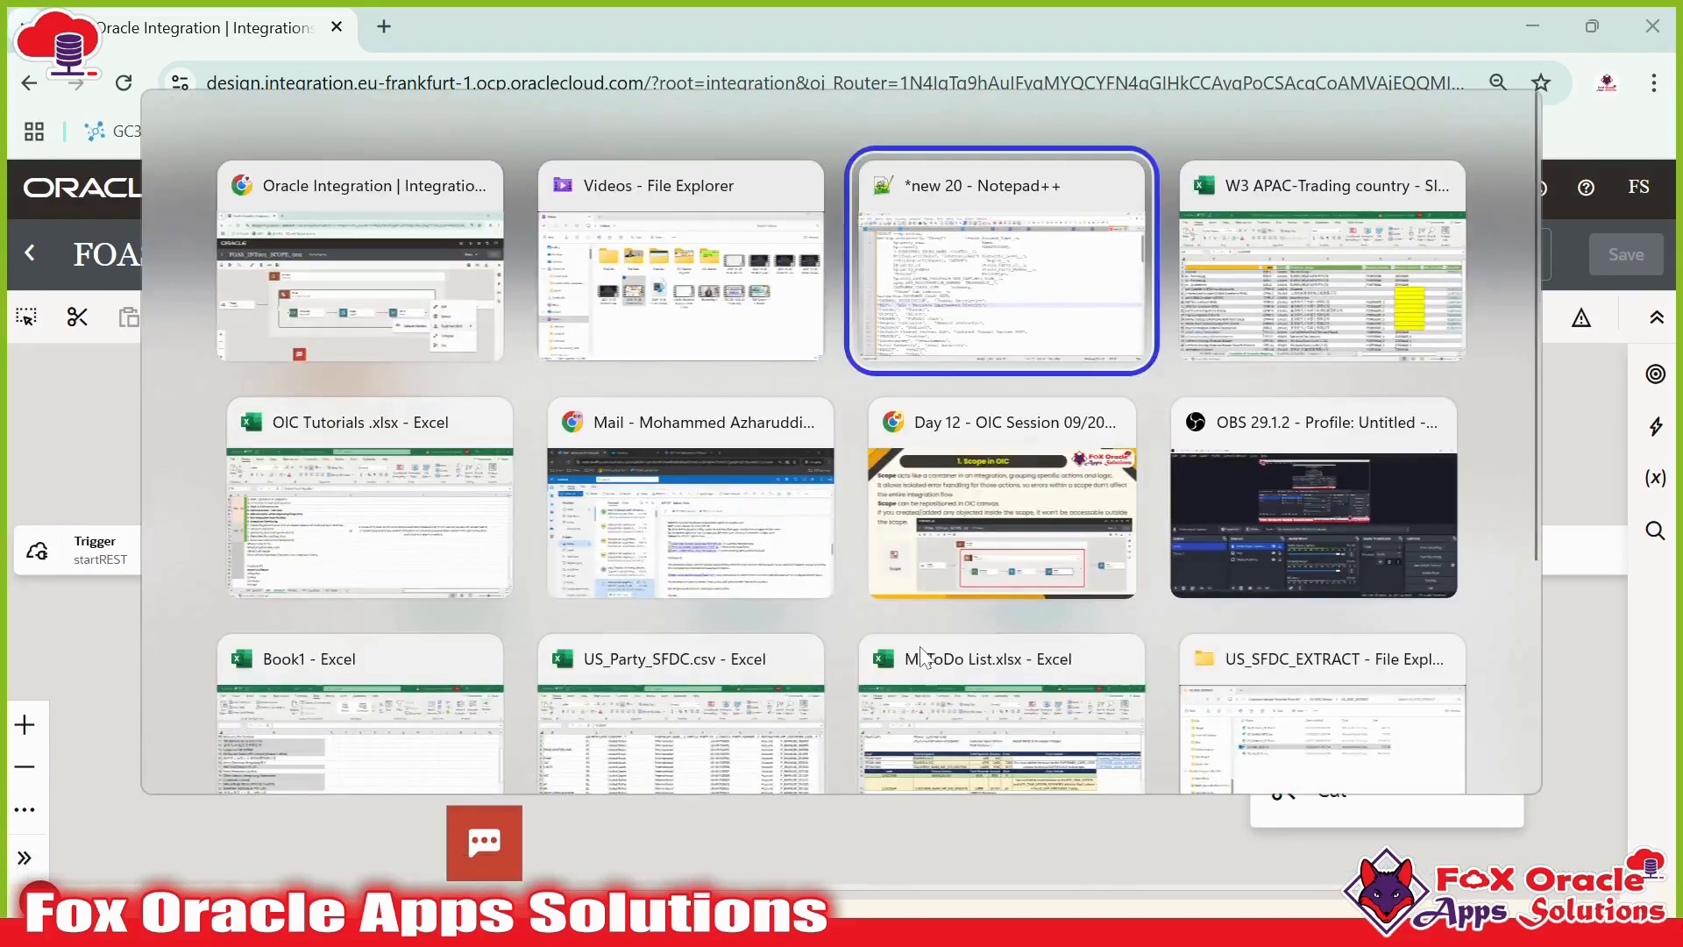
key(alt+Tab)
key(alt+Tab)
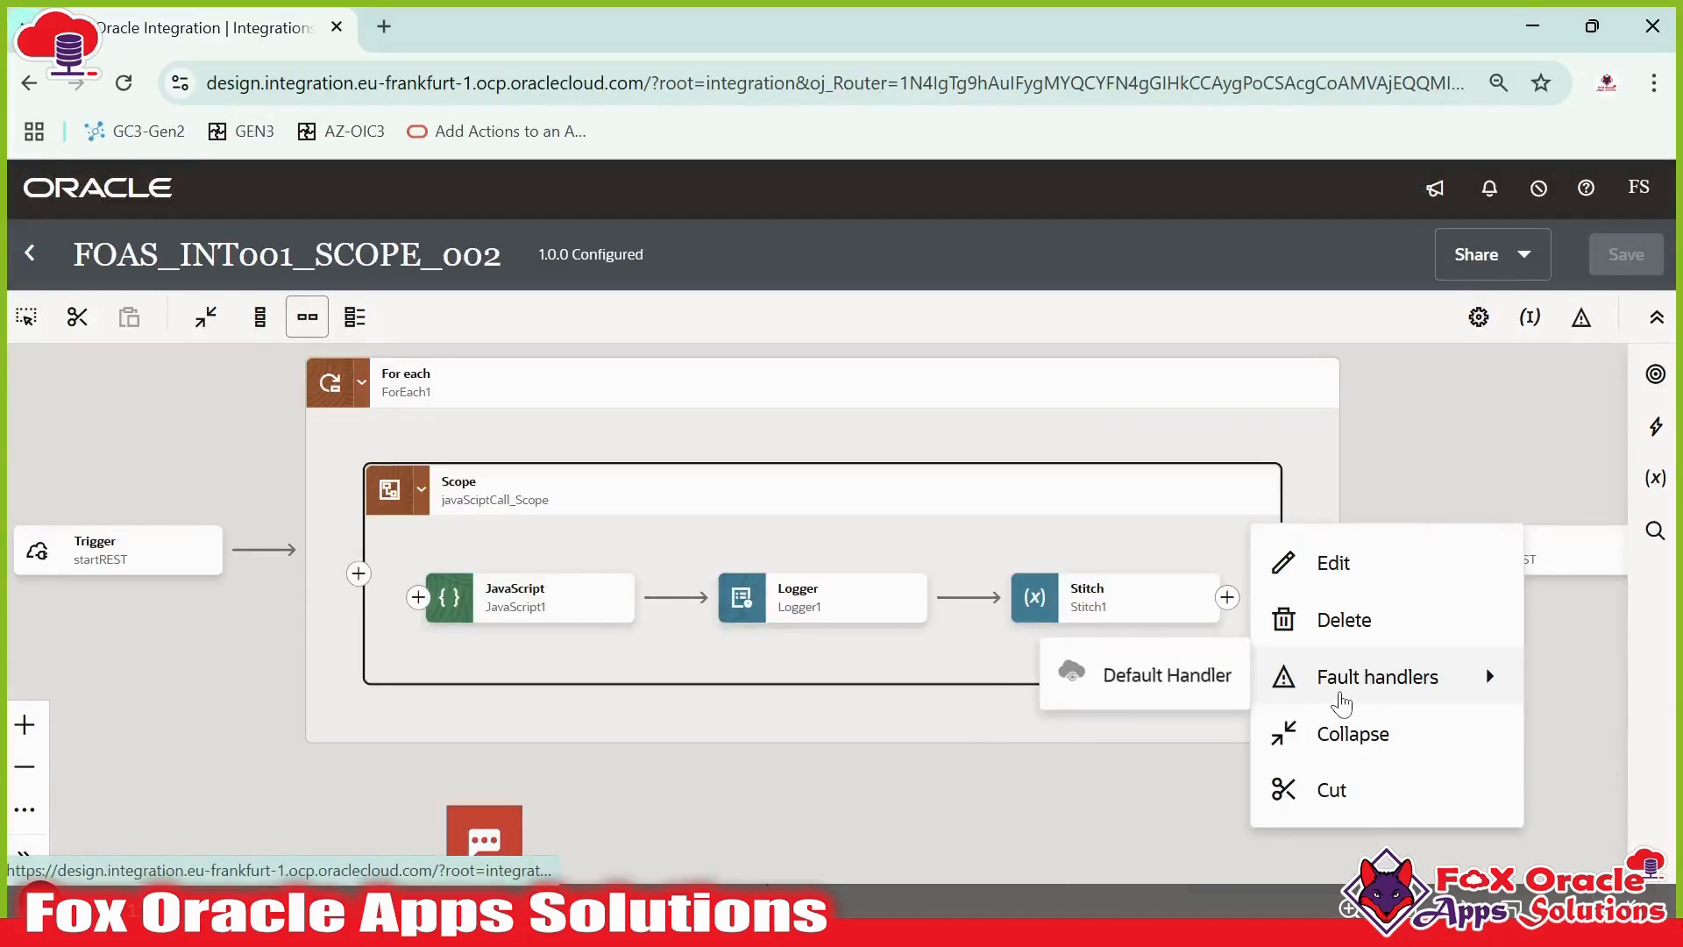
click(492, 500)
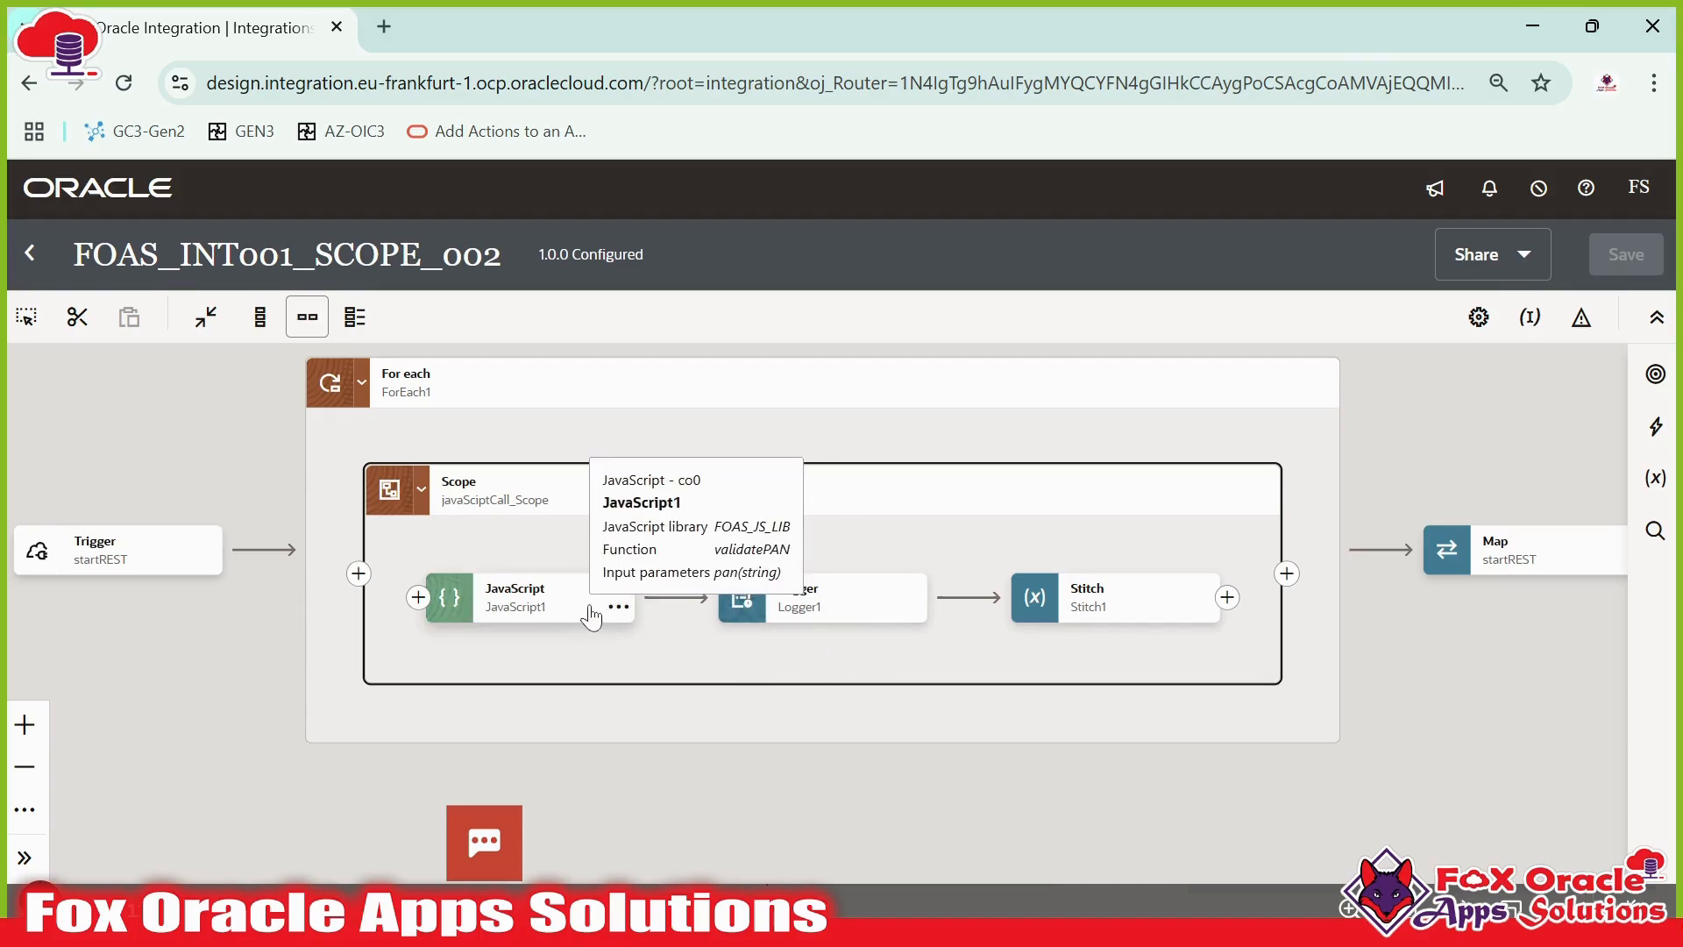
click(537, 612)
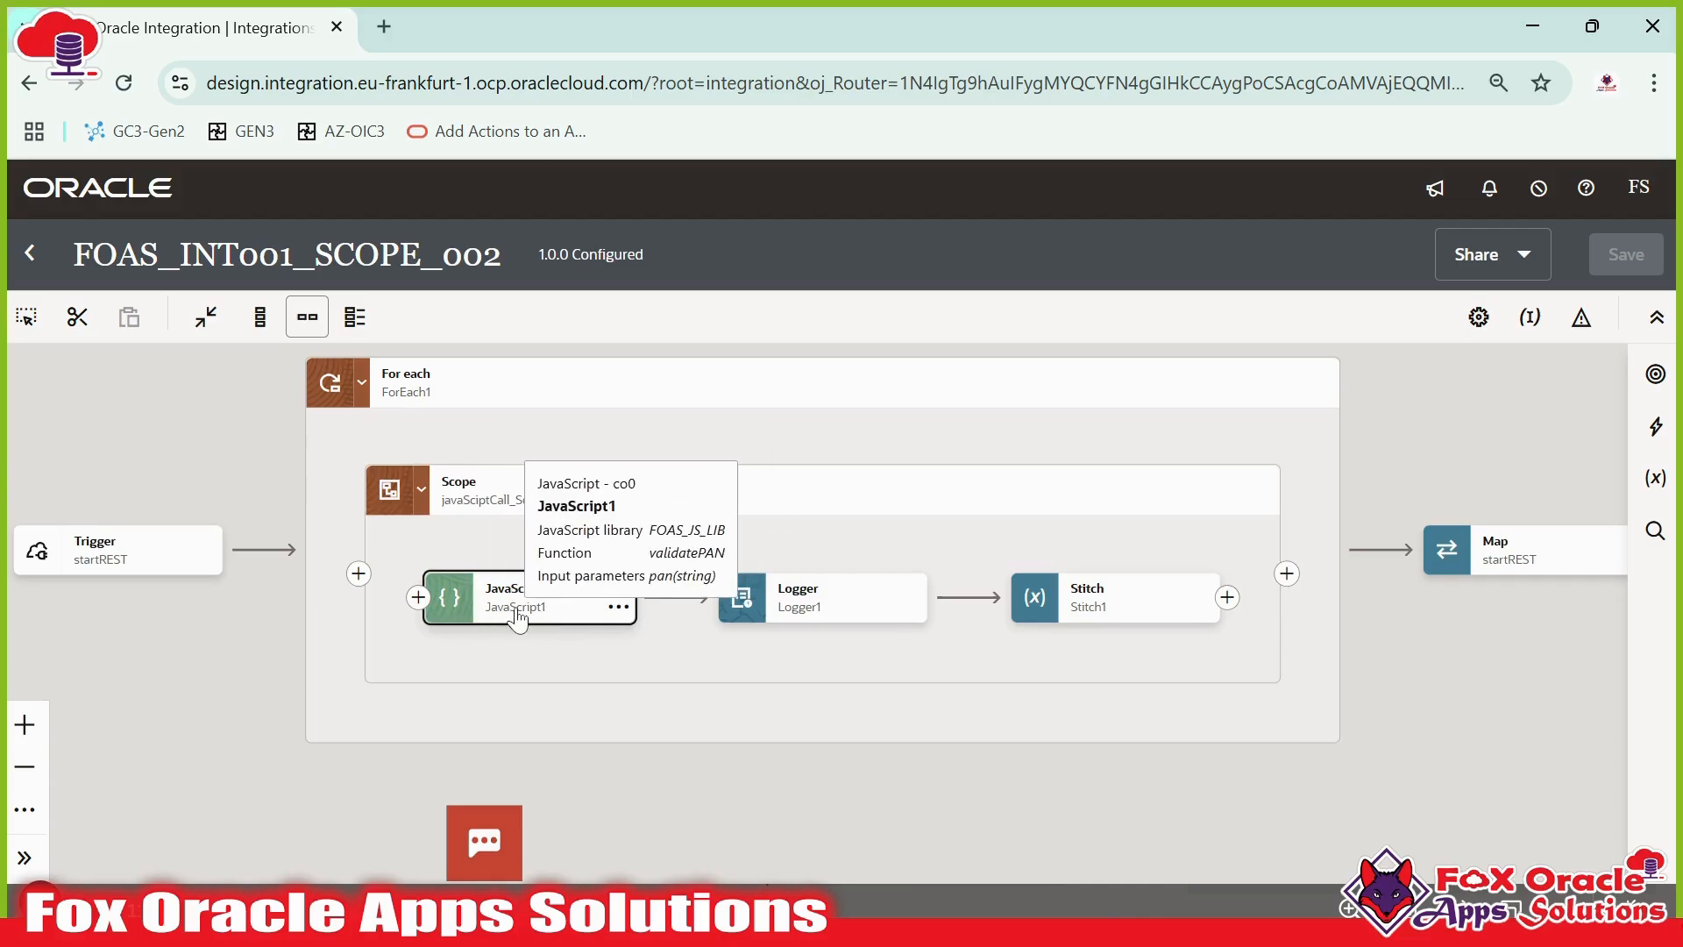
click(772, 613)
click(1037, 574)
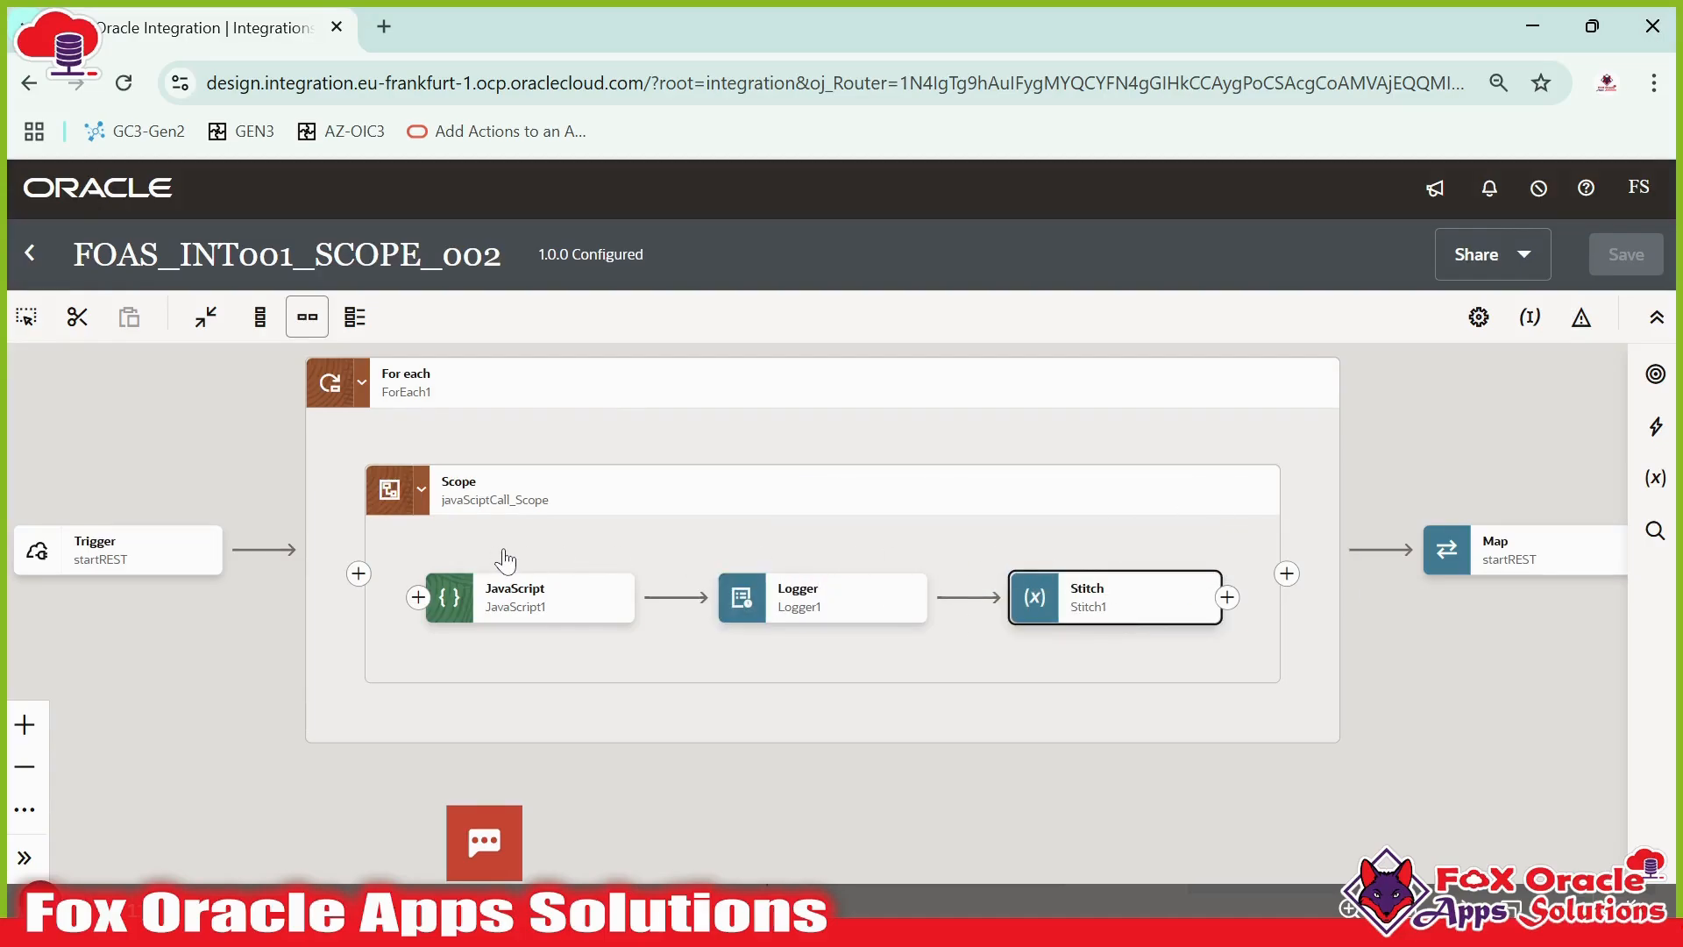
click(1250, 528)
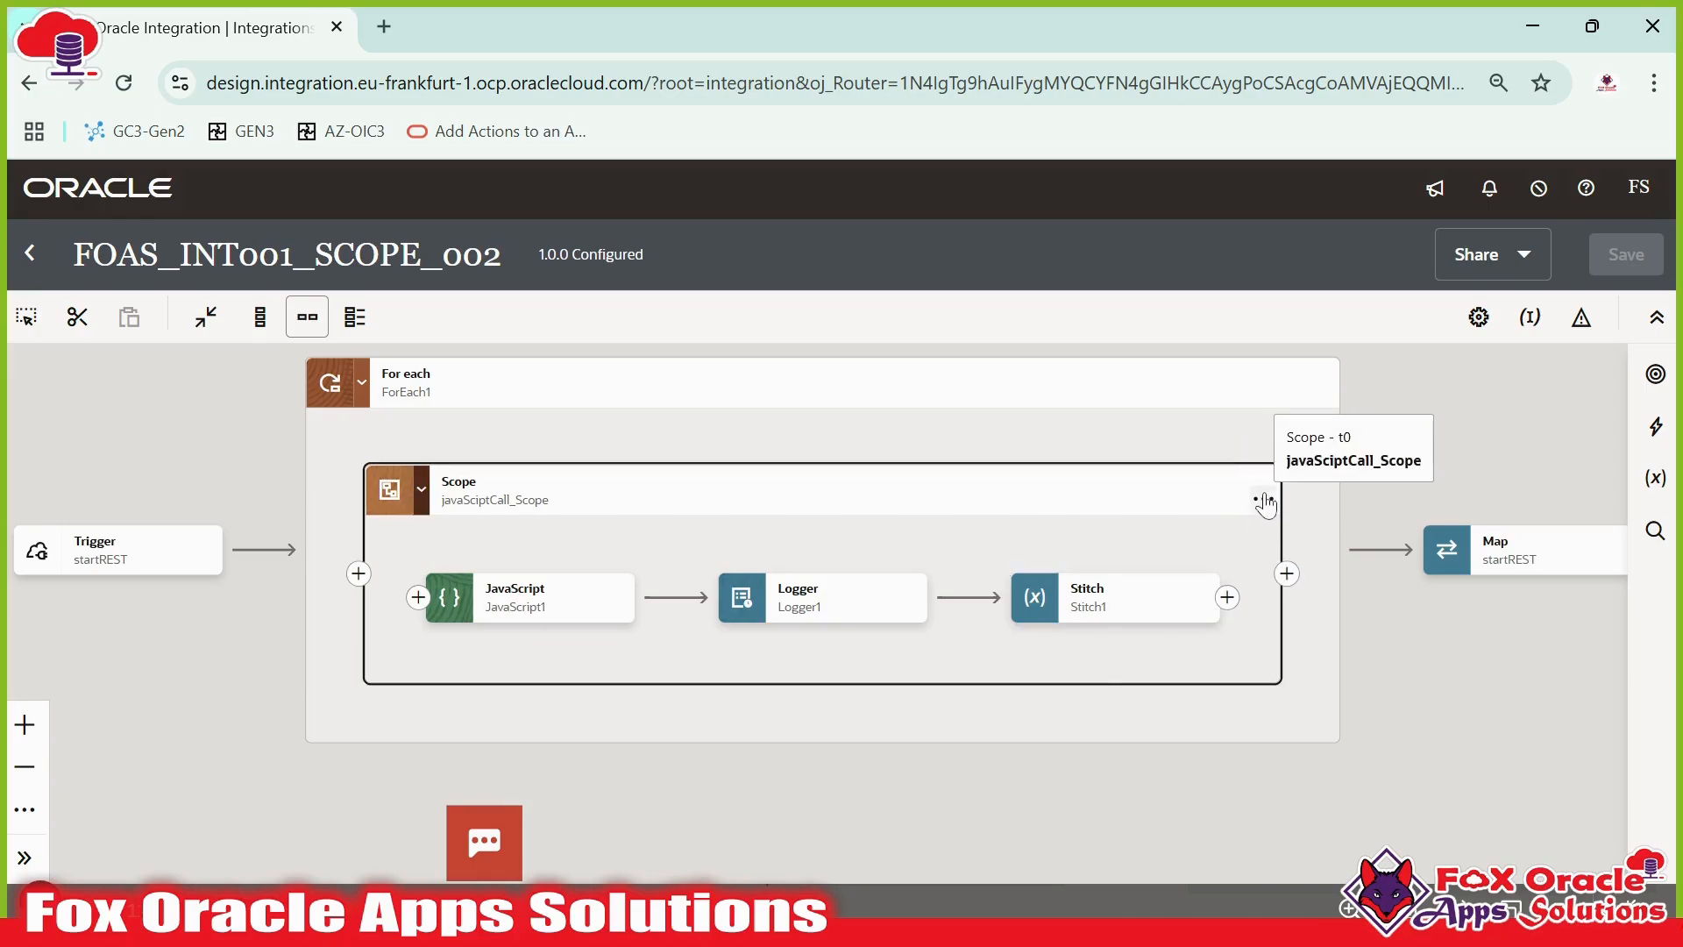
click(1264, 498)
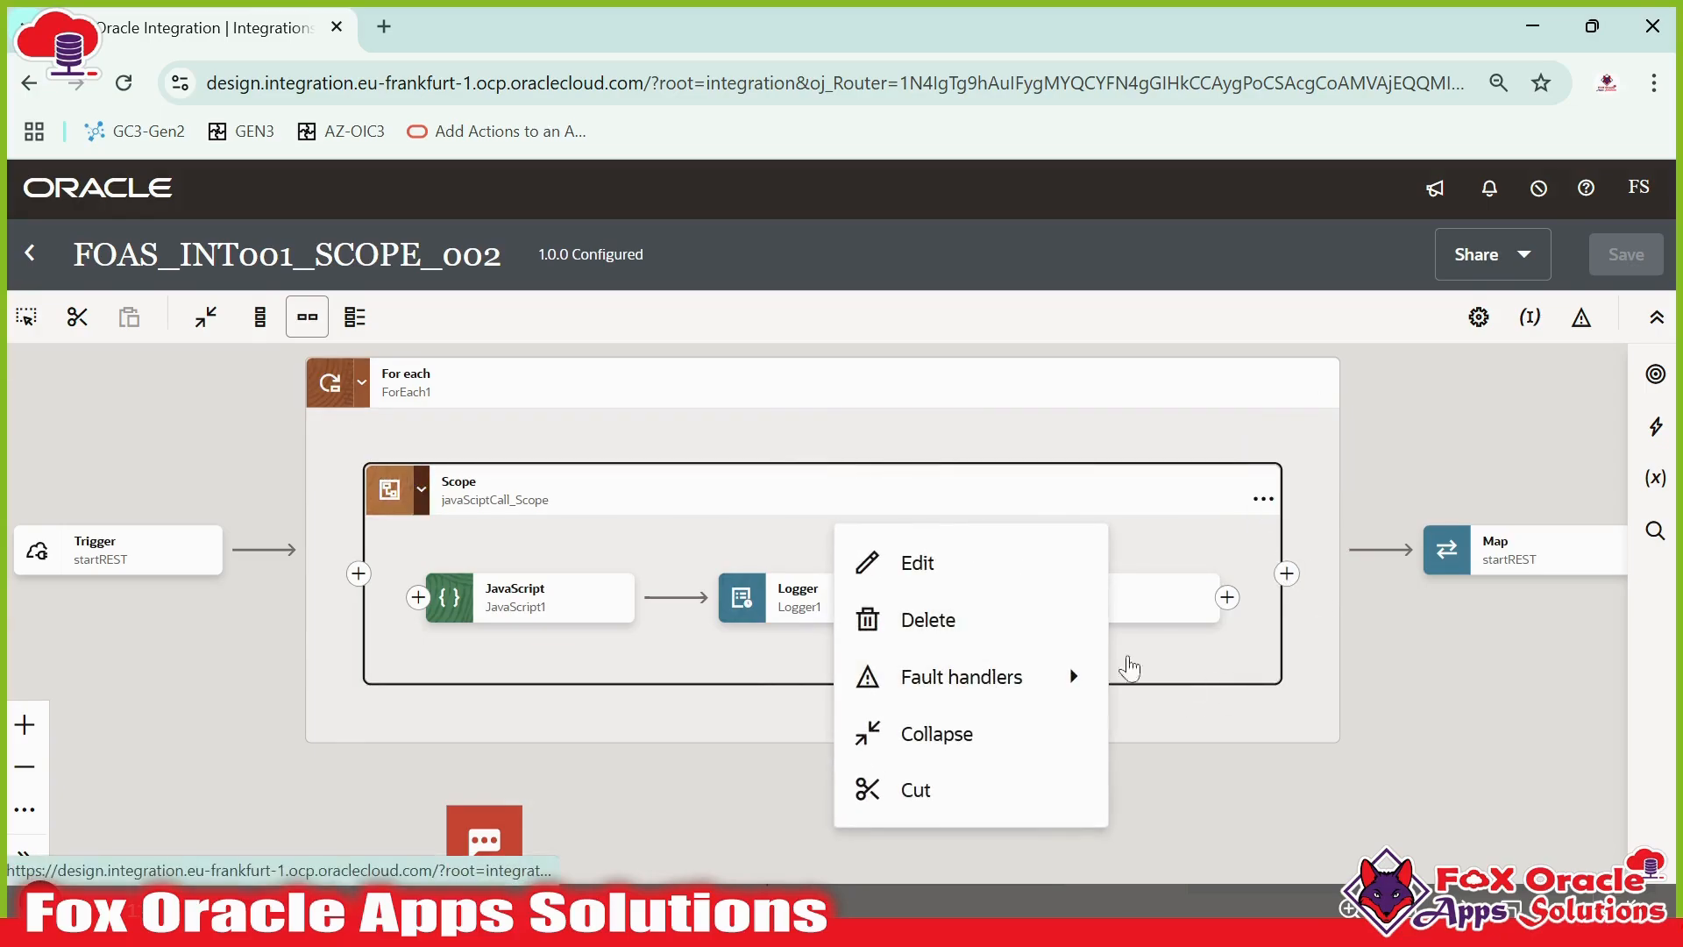
click(613, 609)
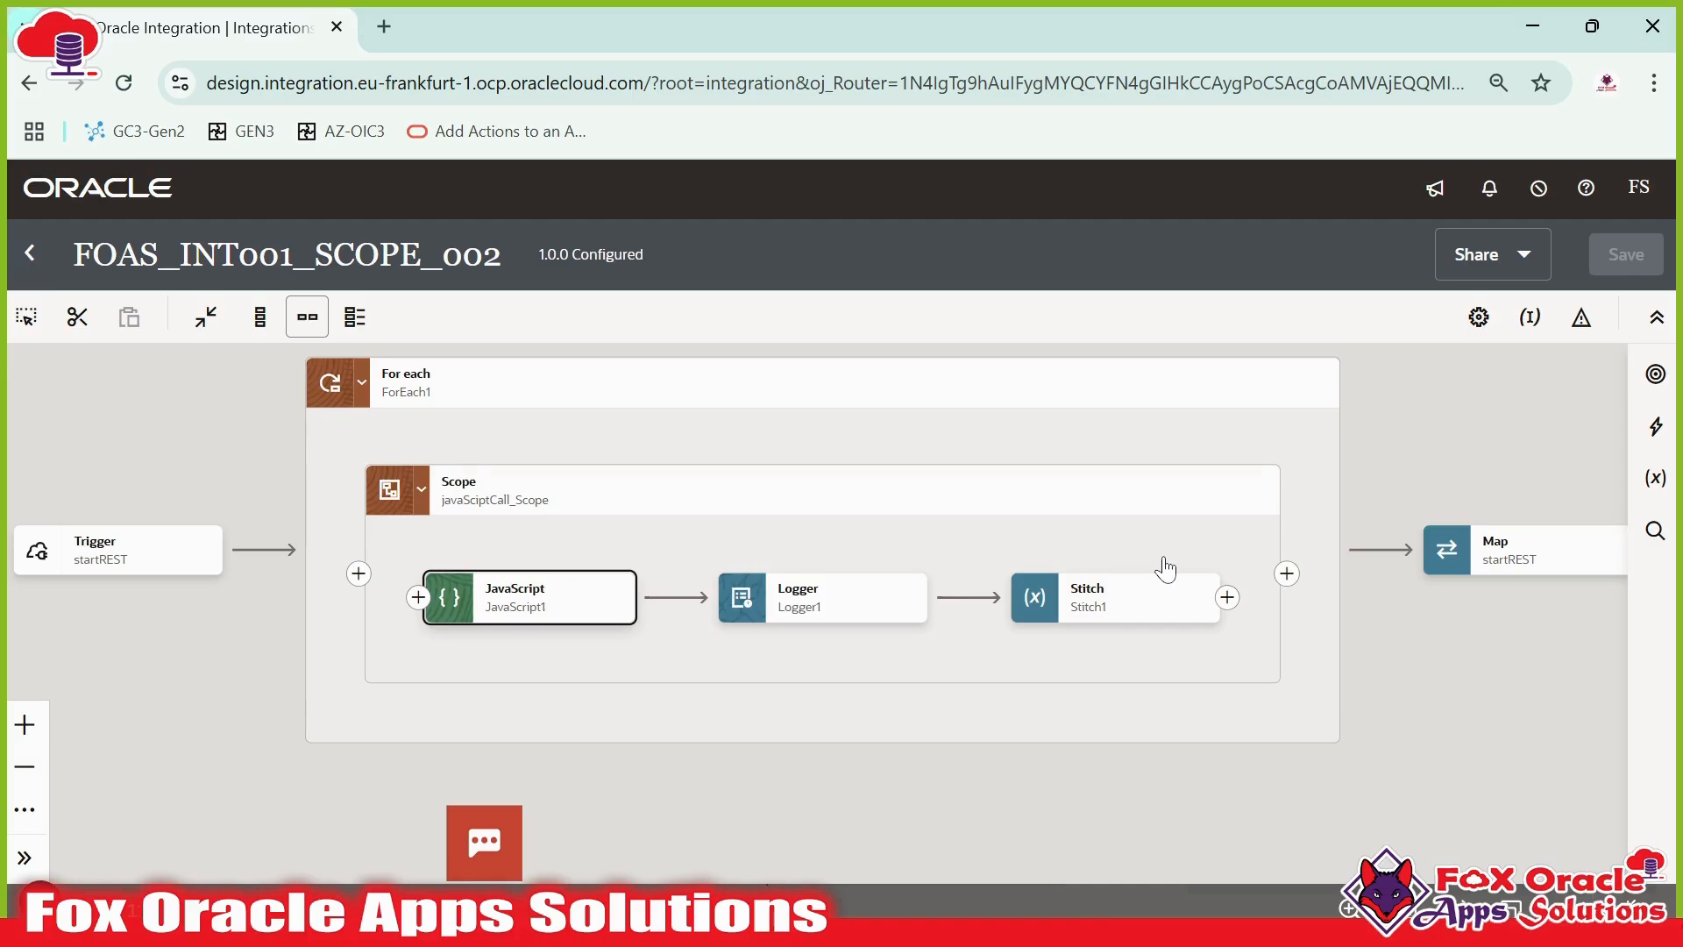
drag(1164, 558, 1061, 497)
click(1061, 537)
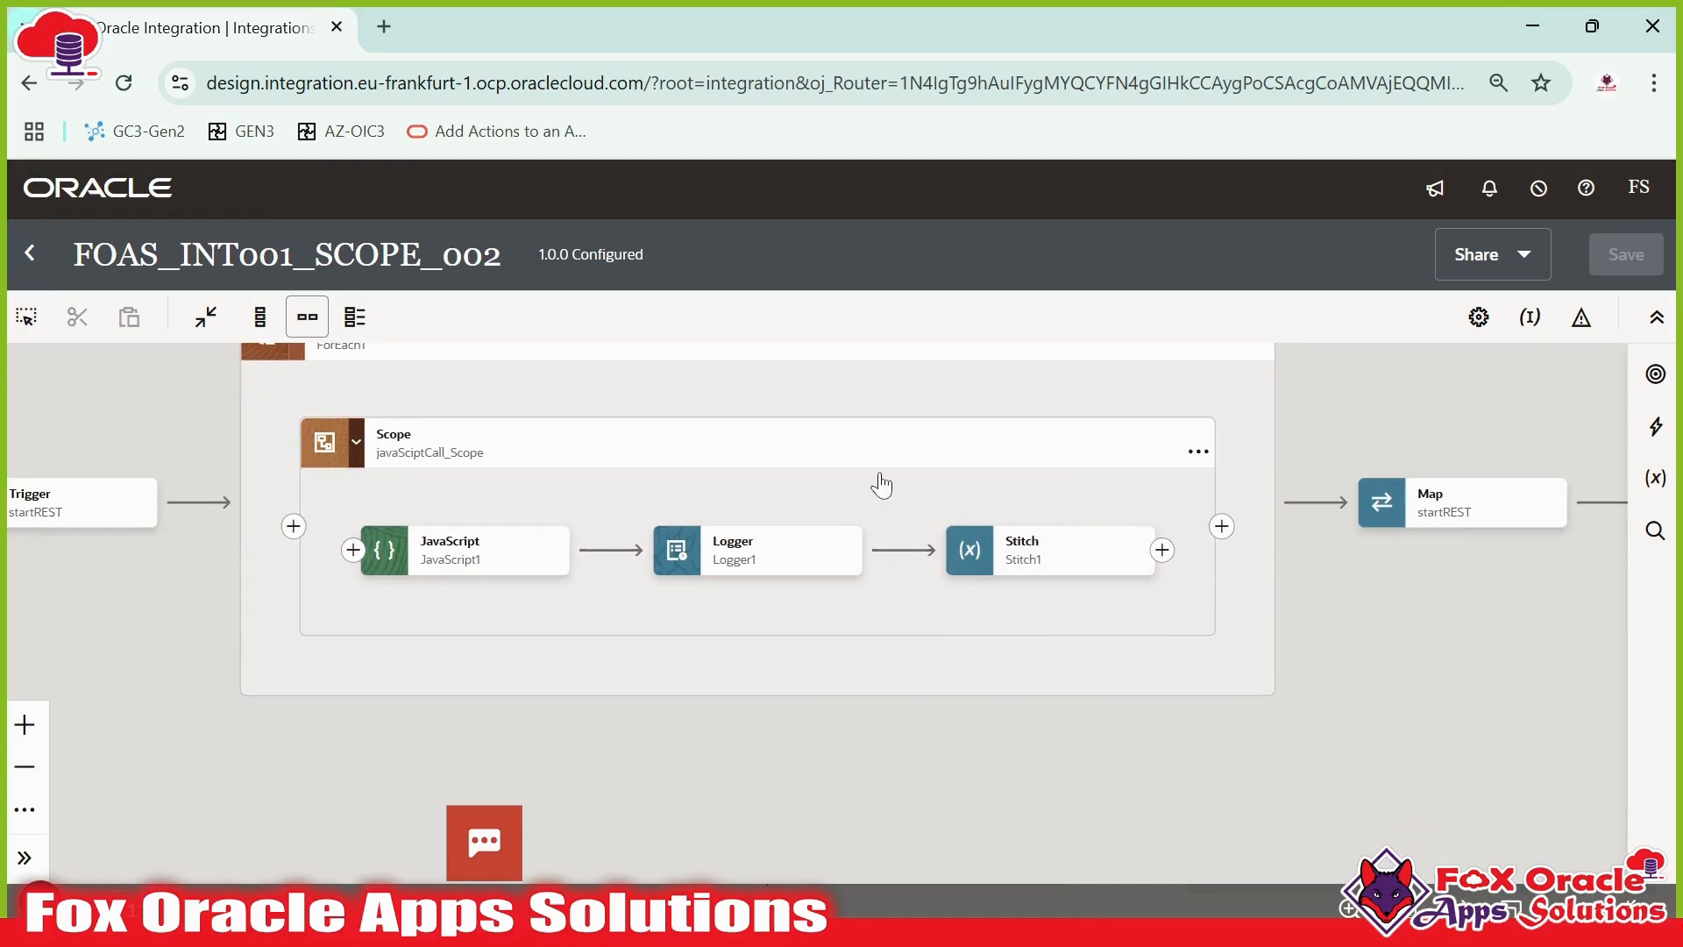
- Try to add a Default Handler fault handler to the javaScriptCall_Scope scope
click(1198, 451)
mouse_move(1324, 639)
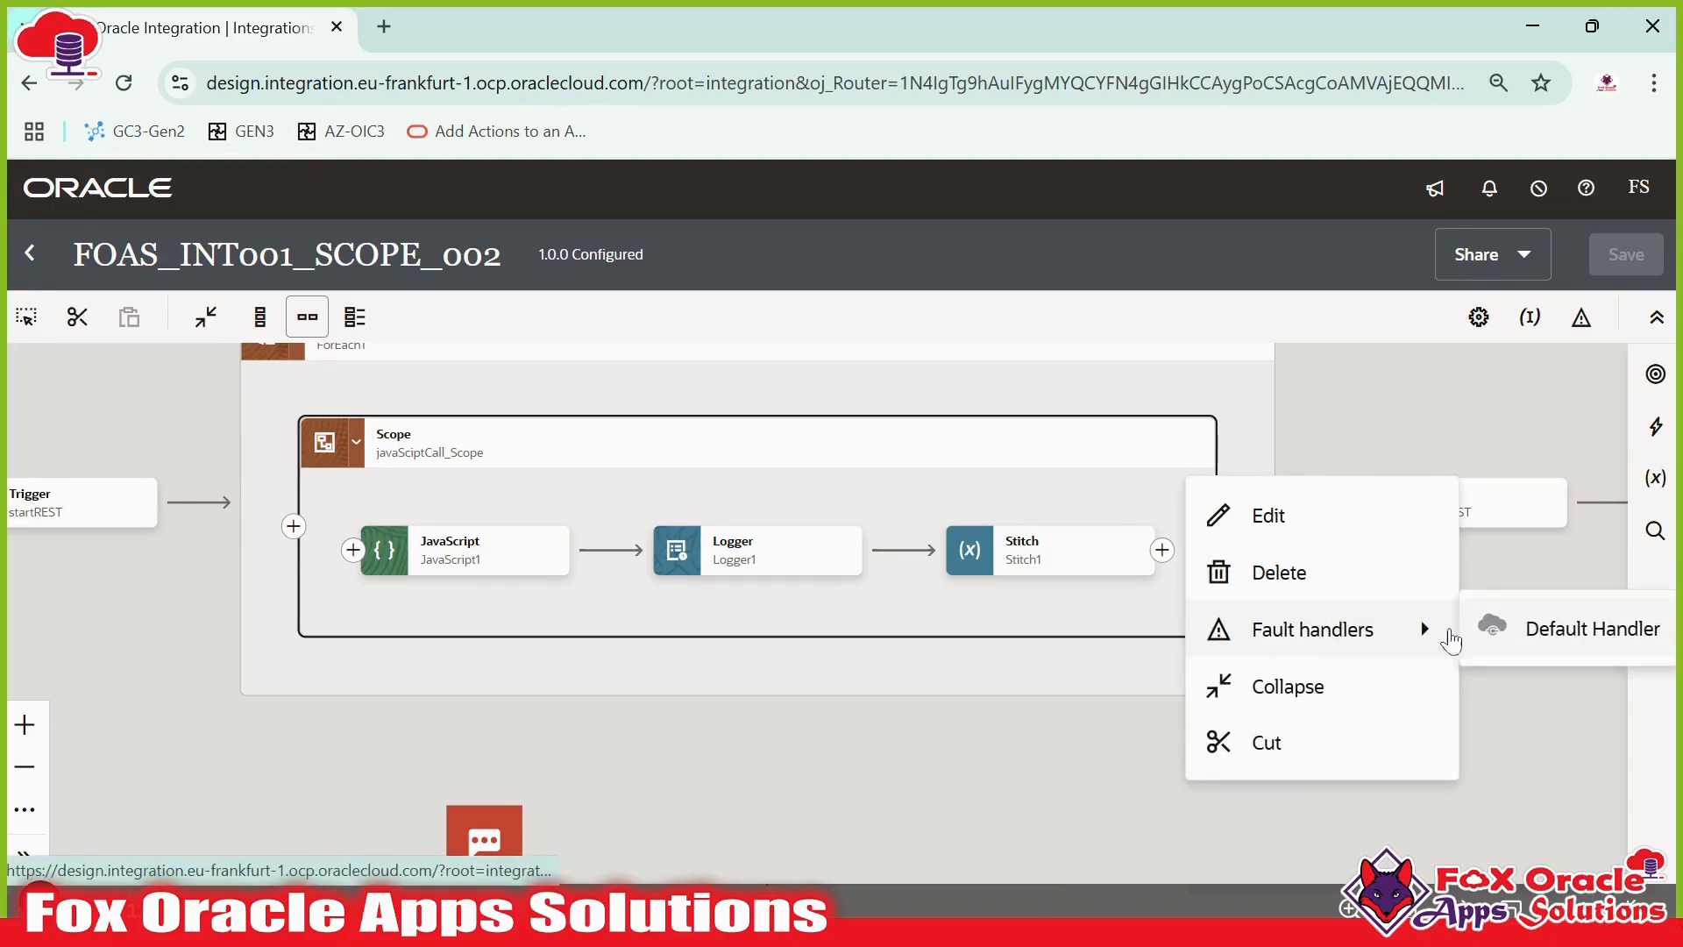
click(1526, 629)
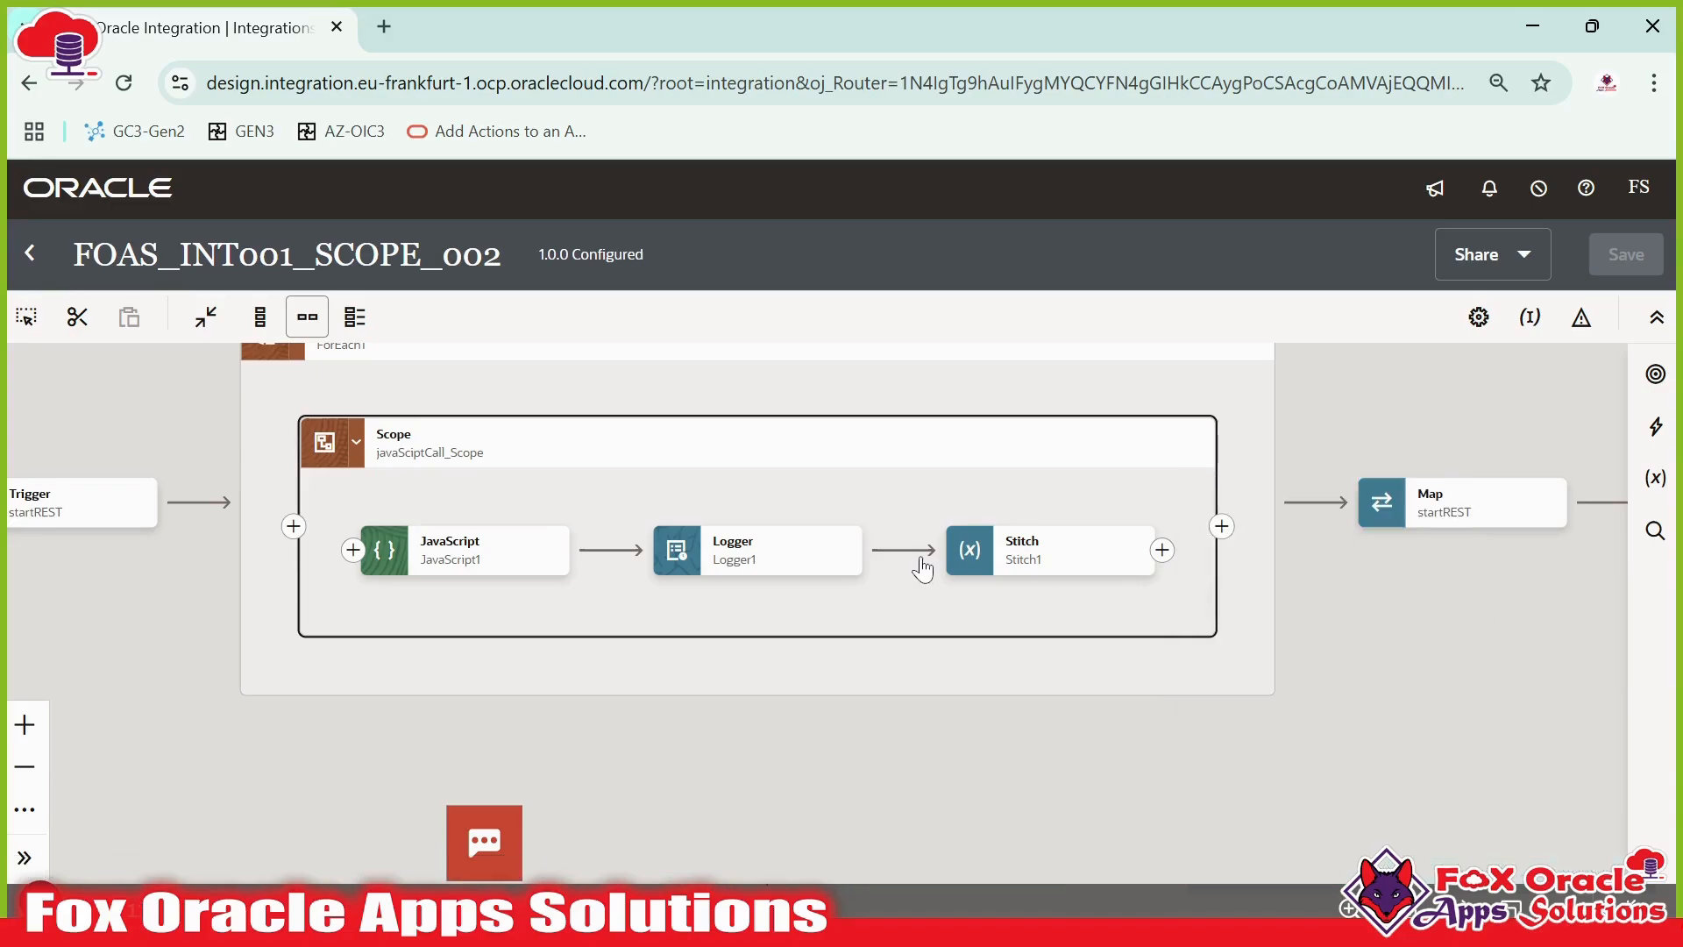
drag(880, 628, 747, 657)
scroll(881, 620, down, 1)
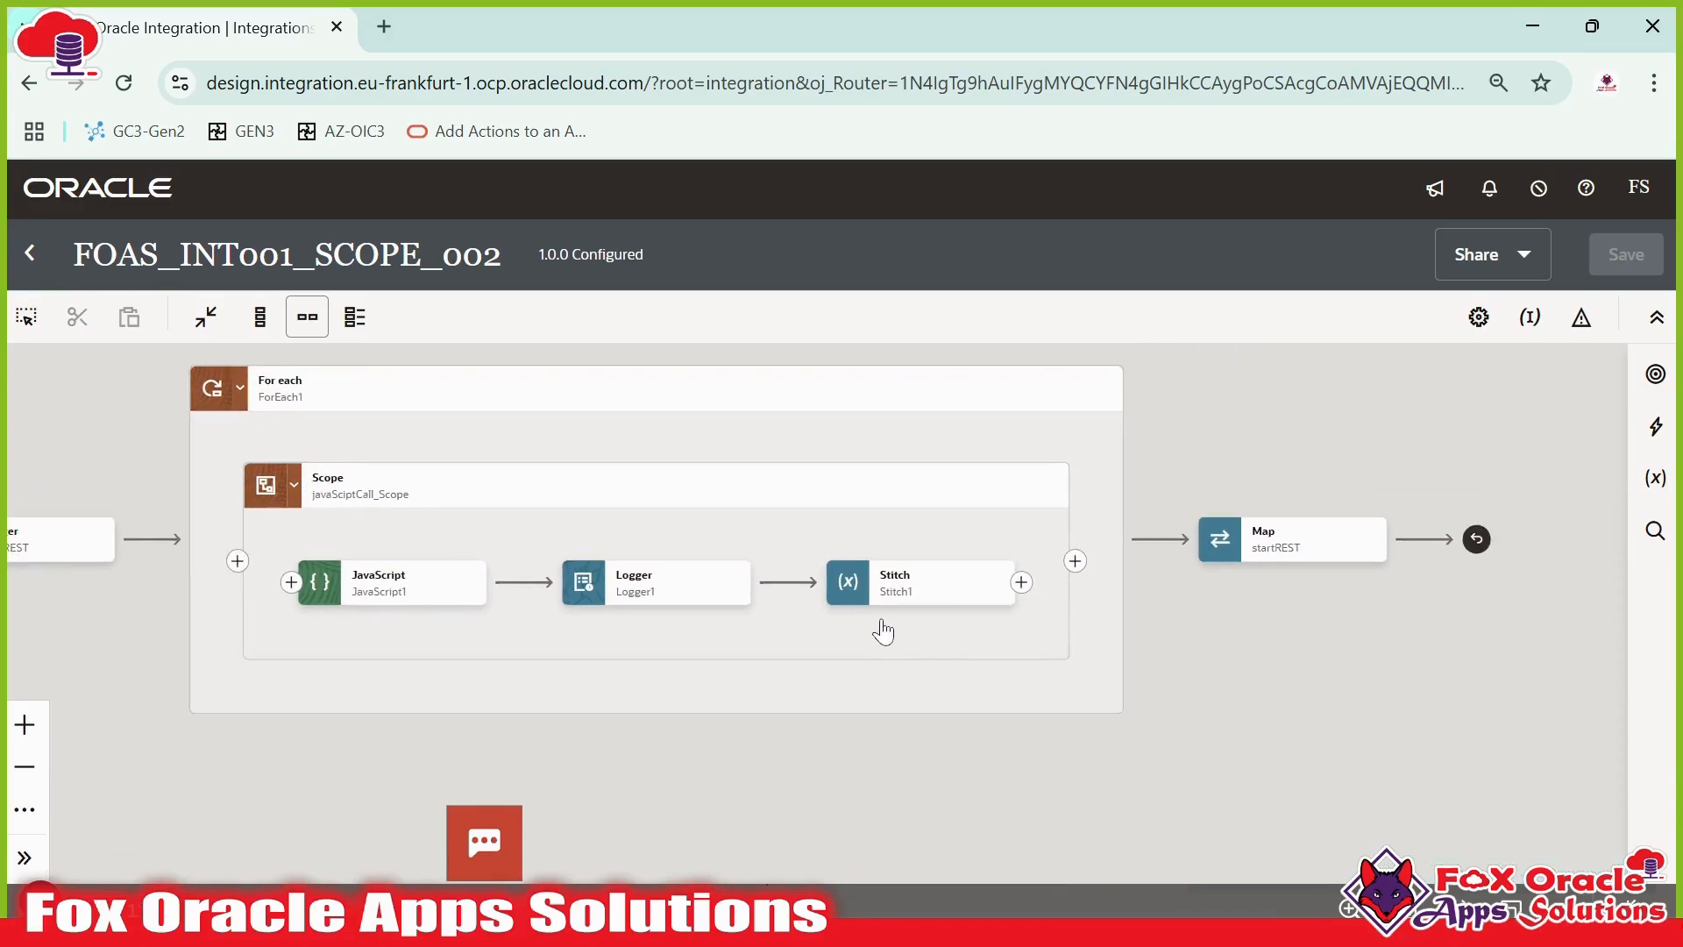
scroll(965, 624, down, 1)
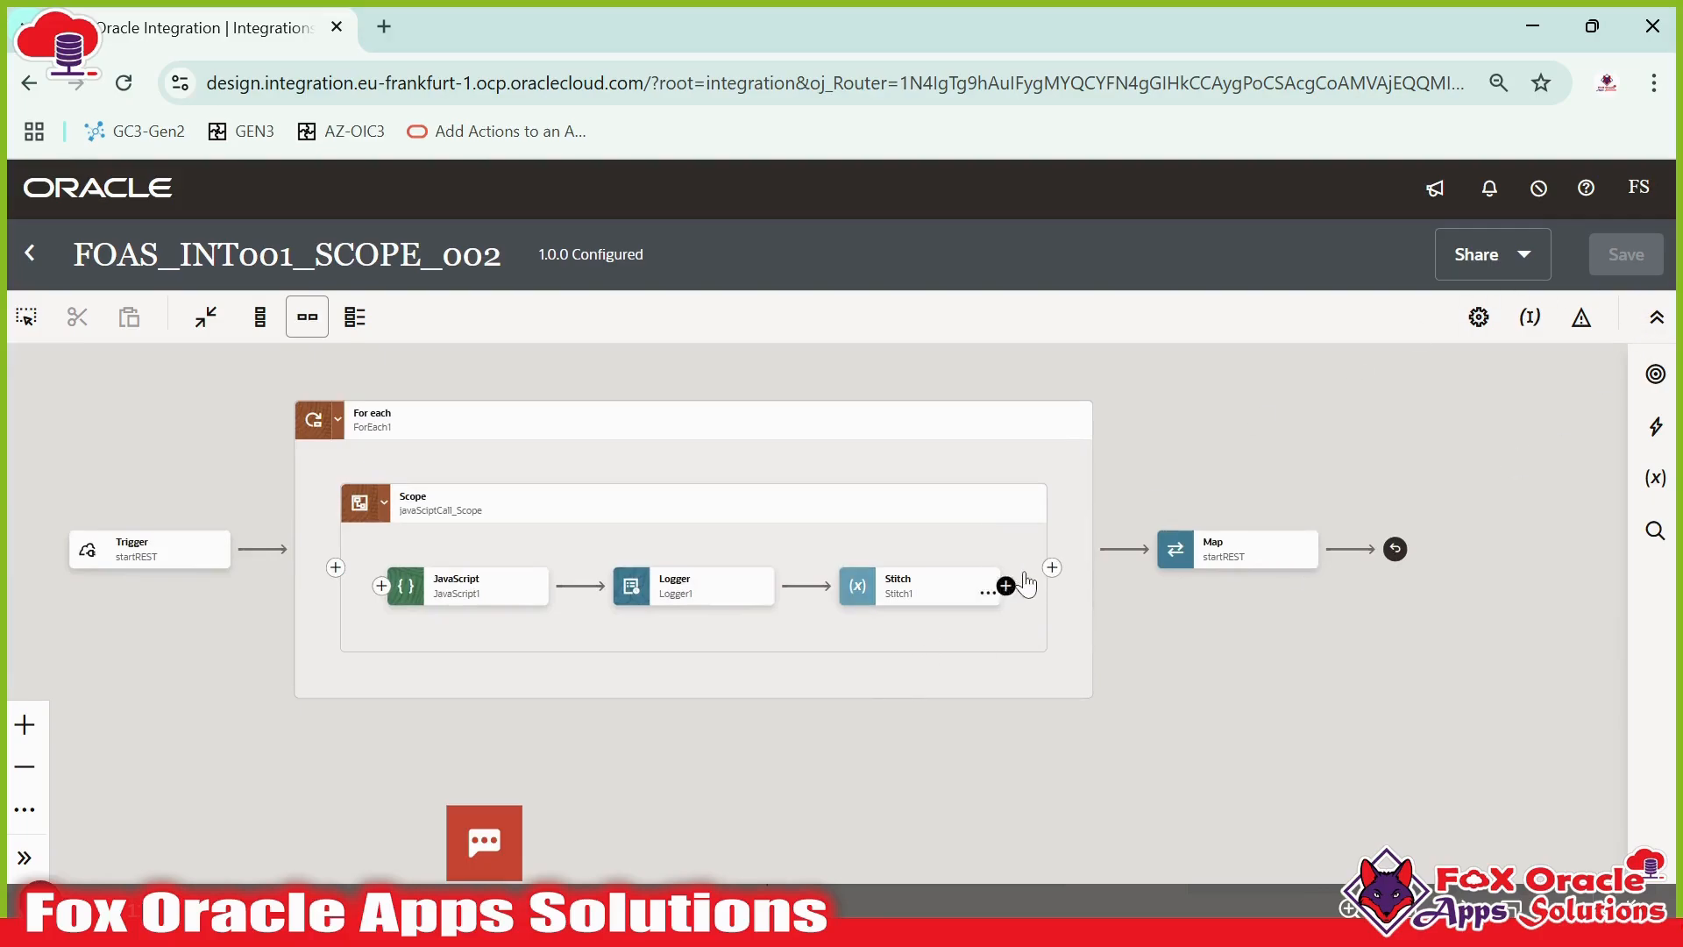
click(1043, 518)
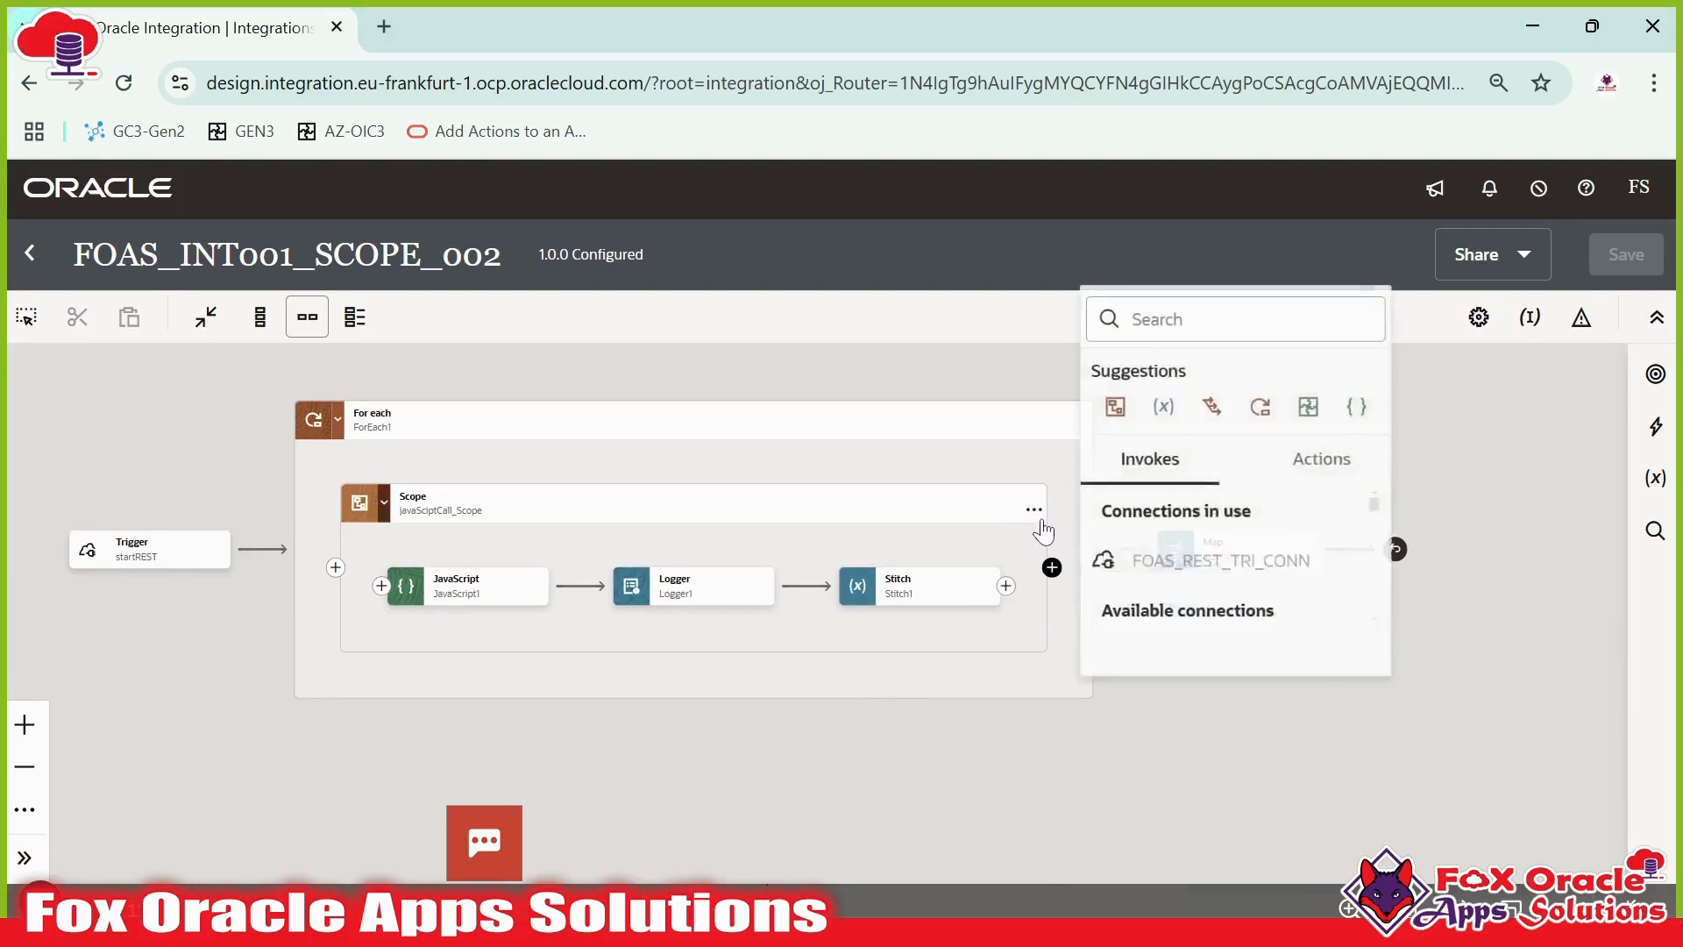
click(1033, 516)
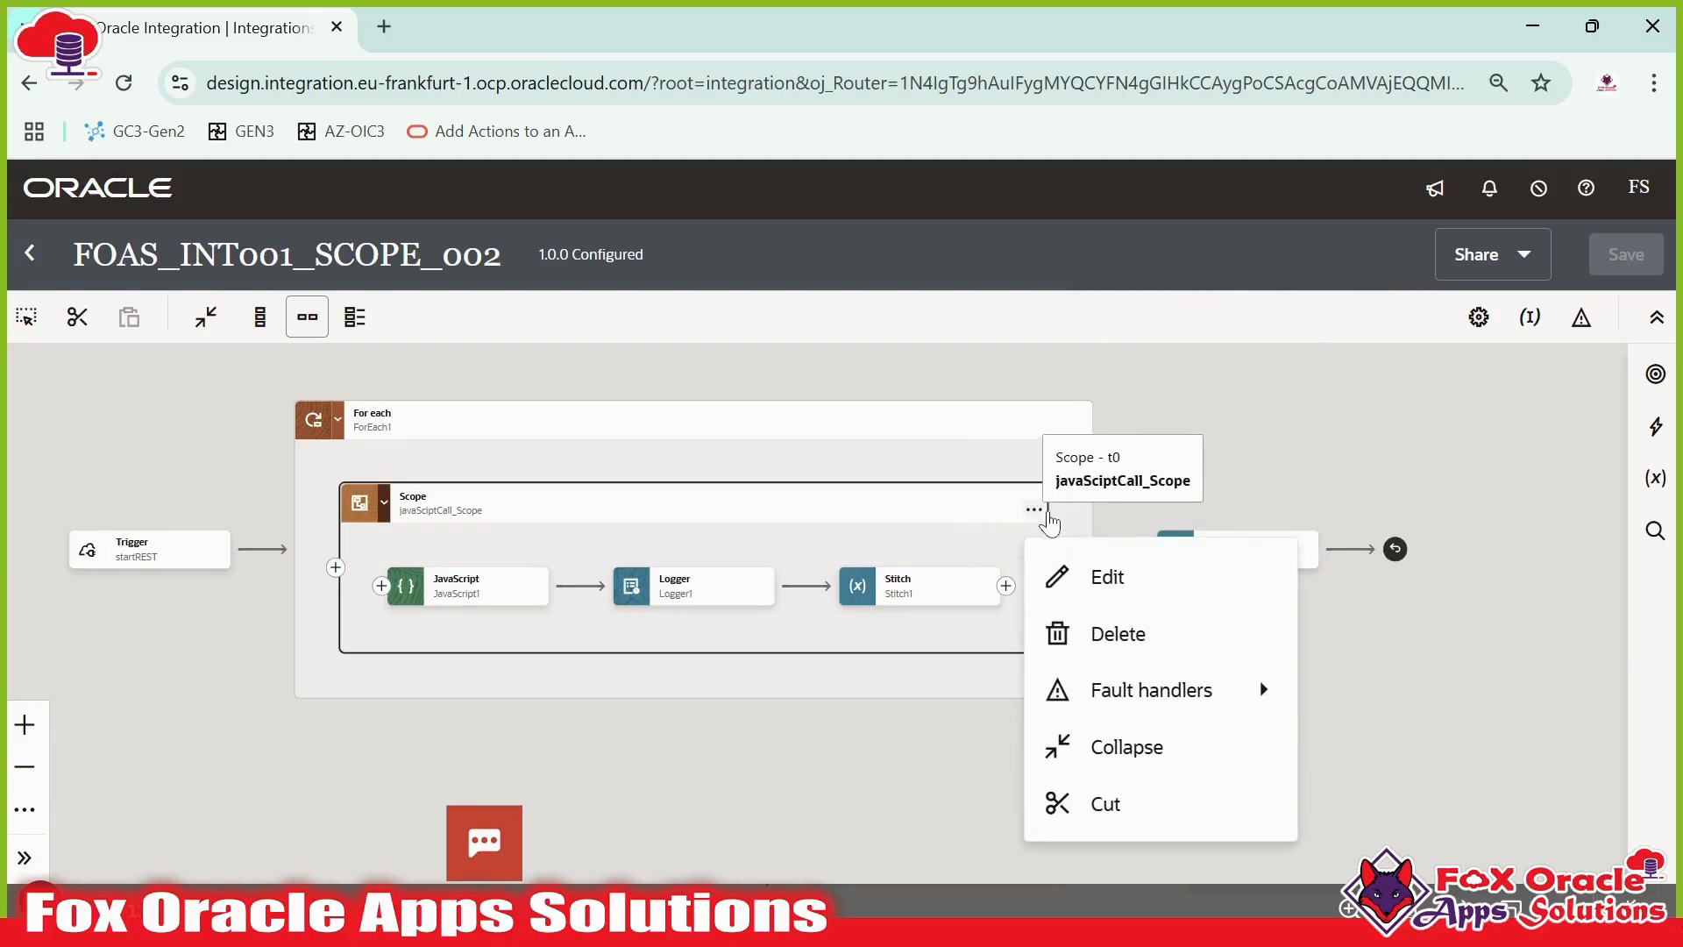
mouse_move(1149, 688)
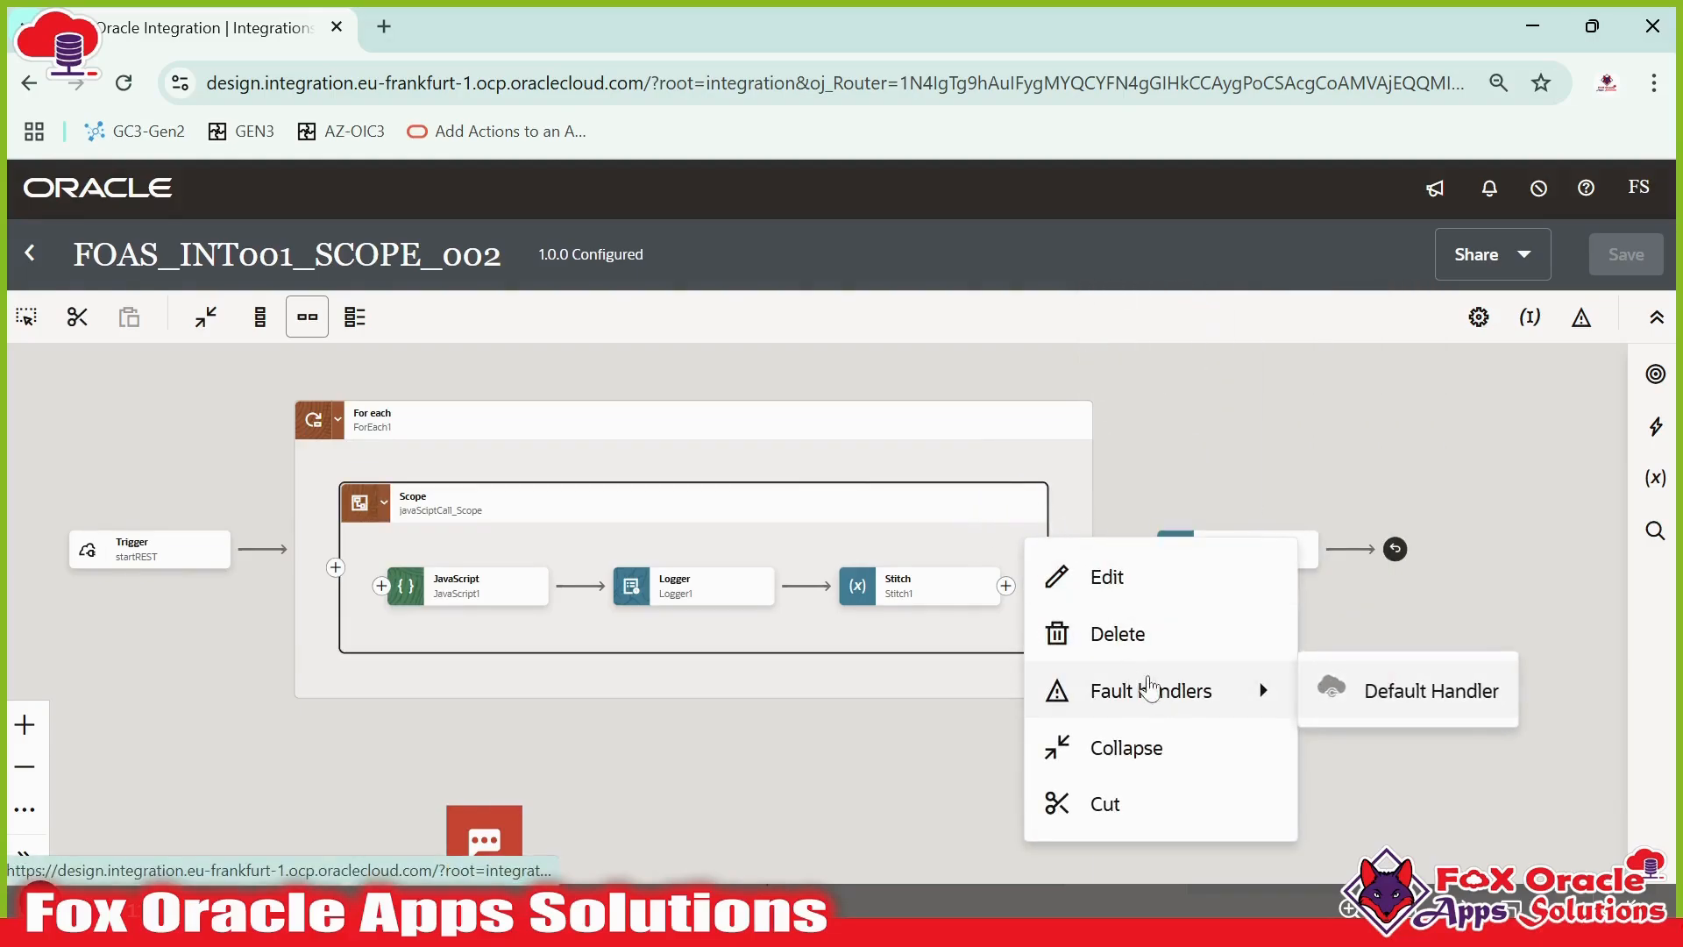
click(1348, 693)
click(1034, 509)
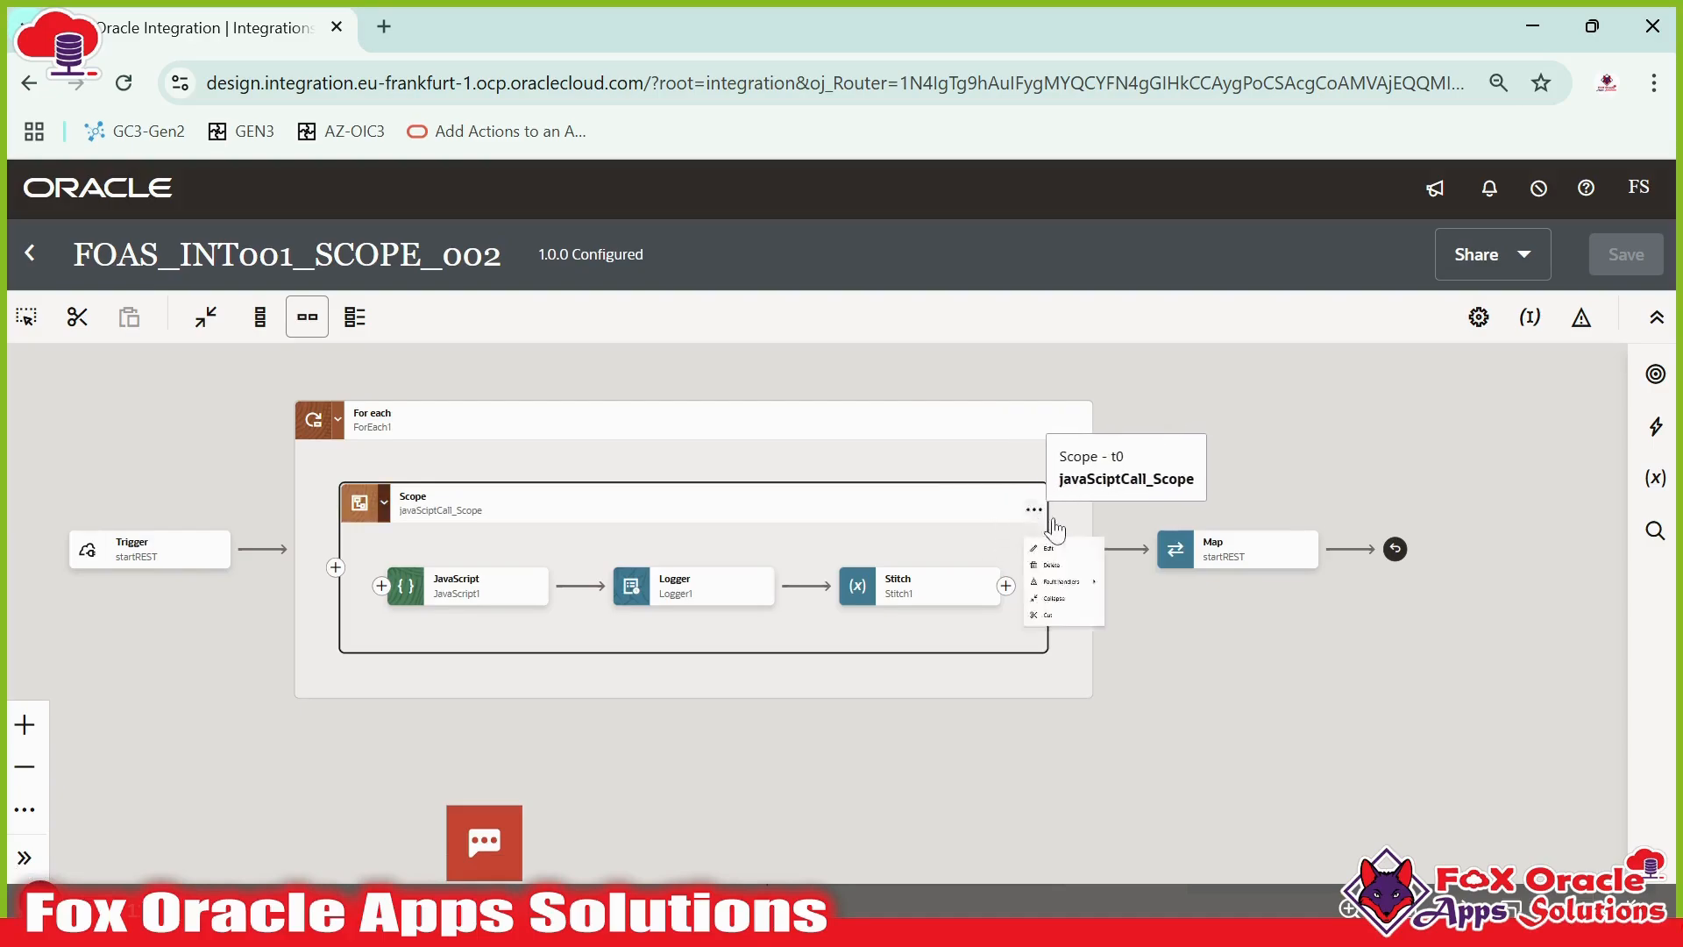
mouse_move(1237, 693)
click(1377, 712)
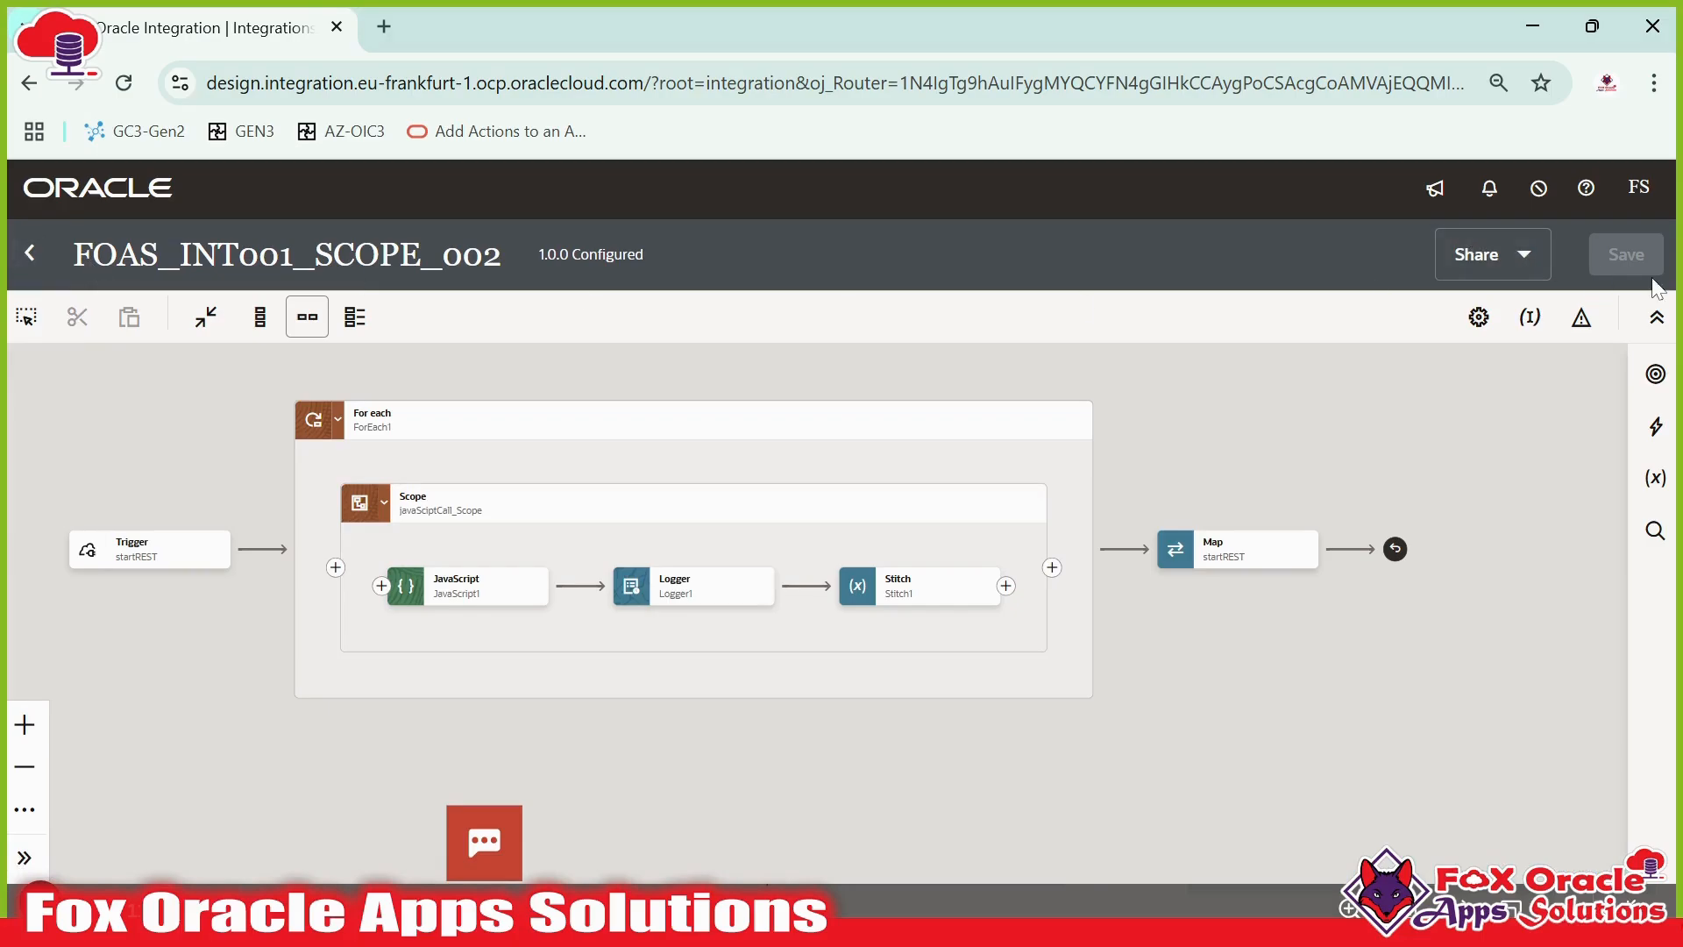
- Reopen the FOAS_INT001_SCOPE_002 integration and add a Default Handler fault handler to the javaScriptCall_Scope scope
click(30, 253)
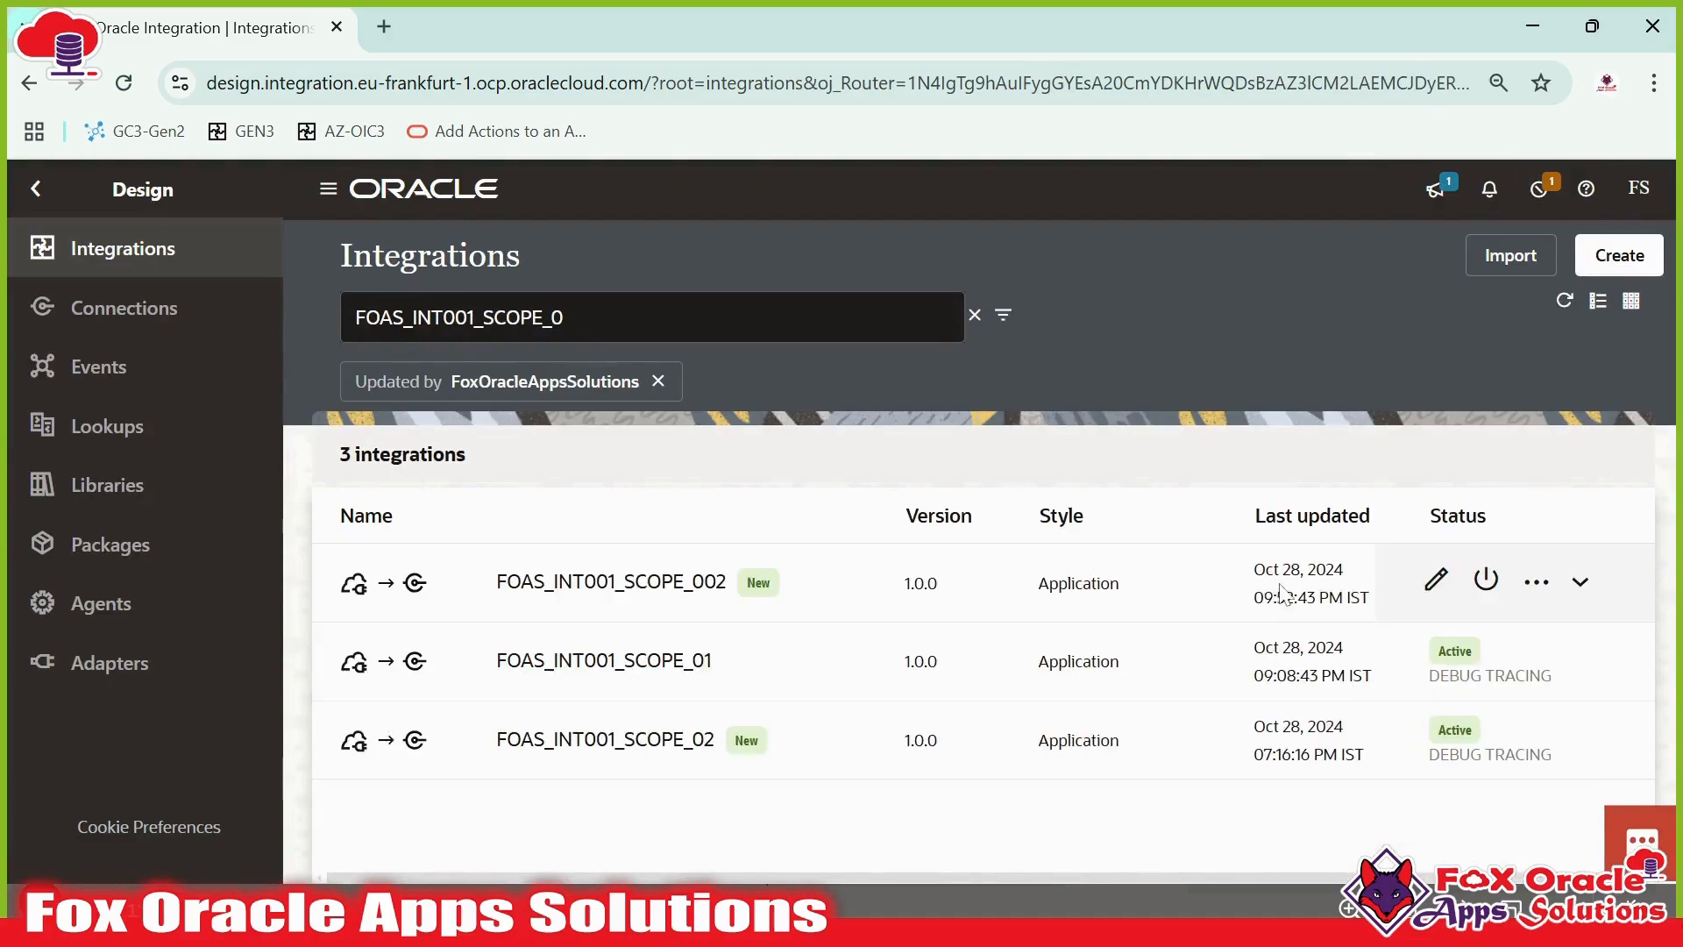
click(1461, 596)
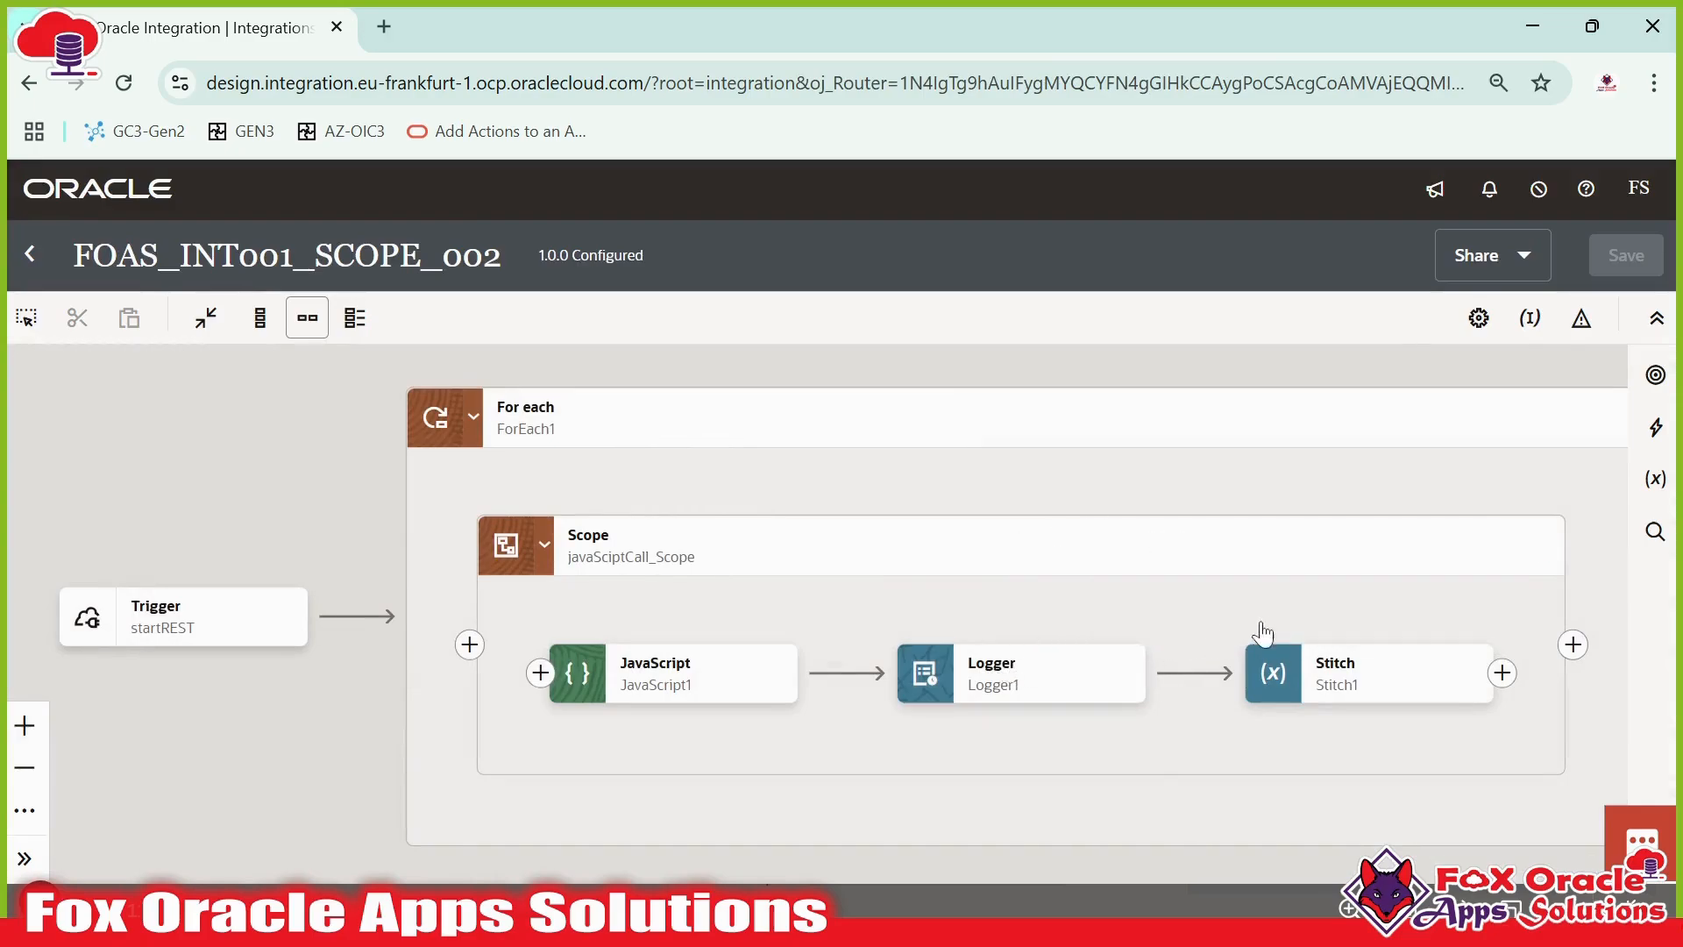
drag(1348, 625, 807, 498)
click(1032, 450)
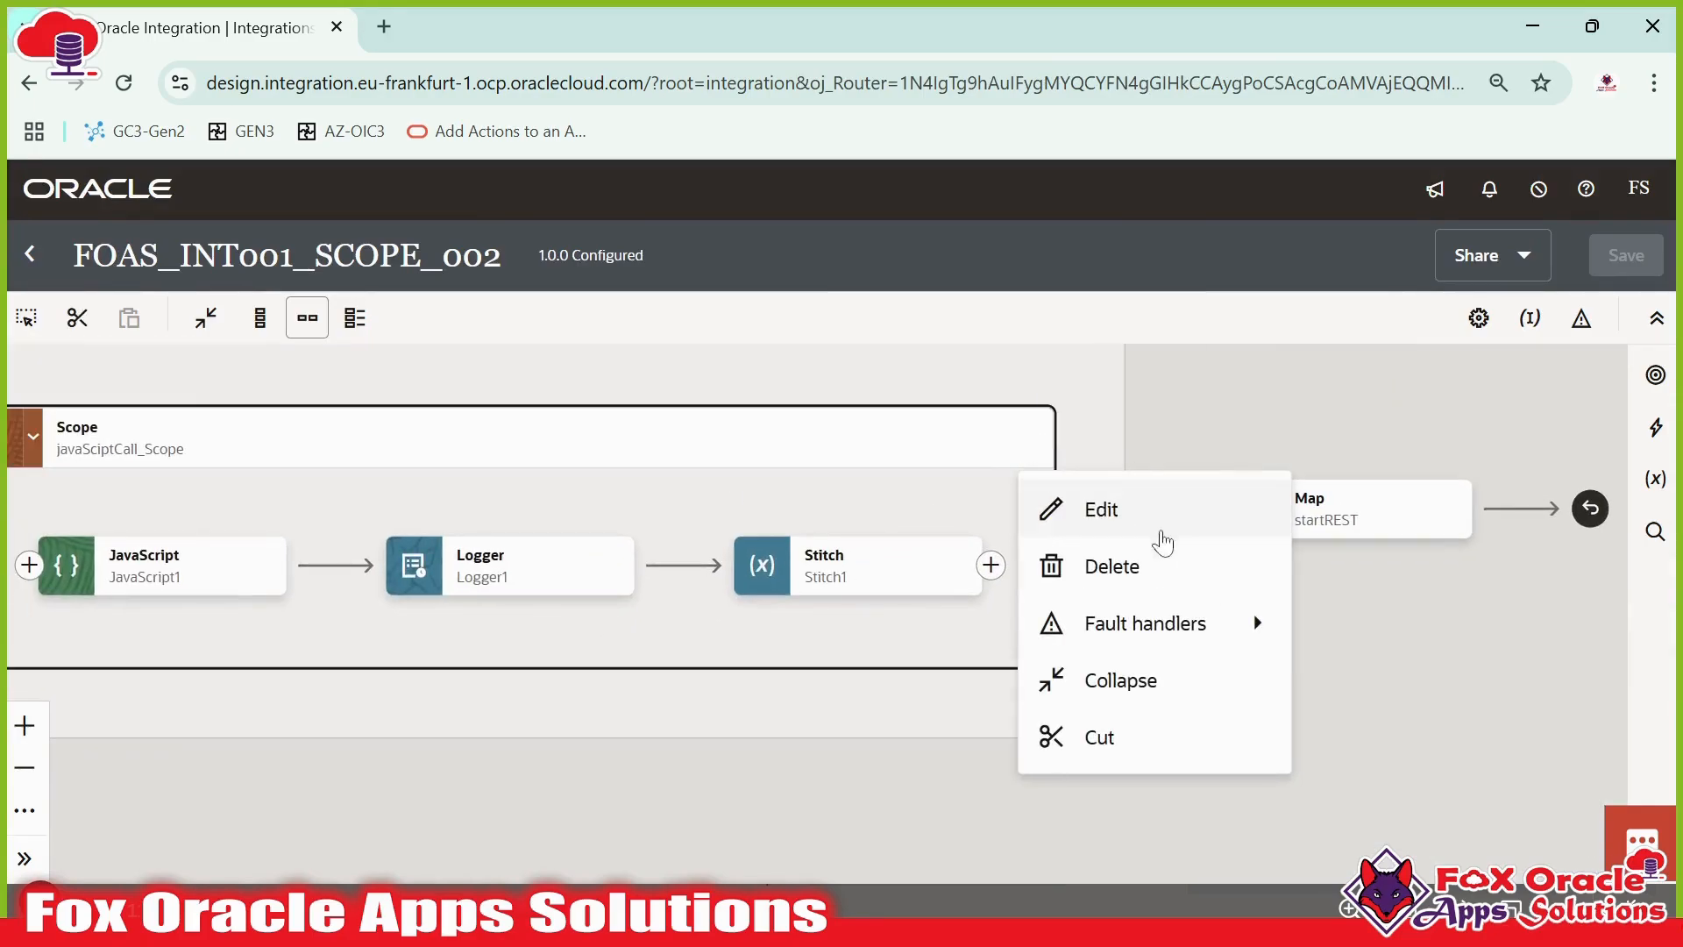
mouse_move(1215, 646)
click(1391, 630)
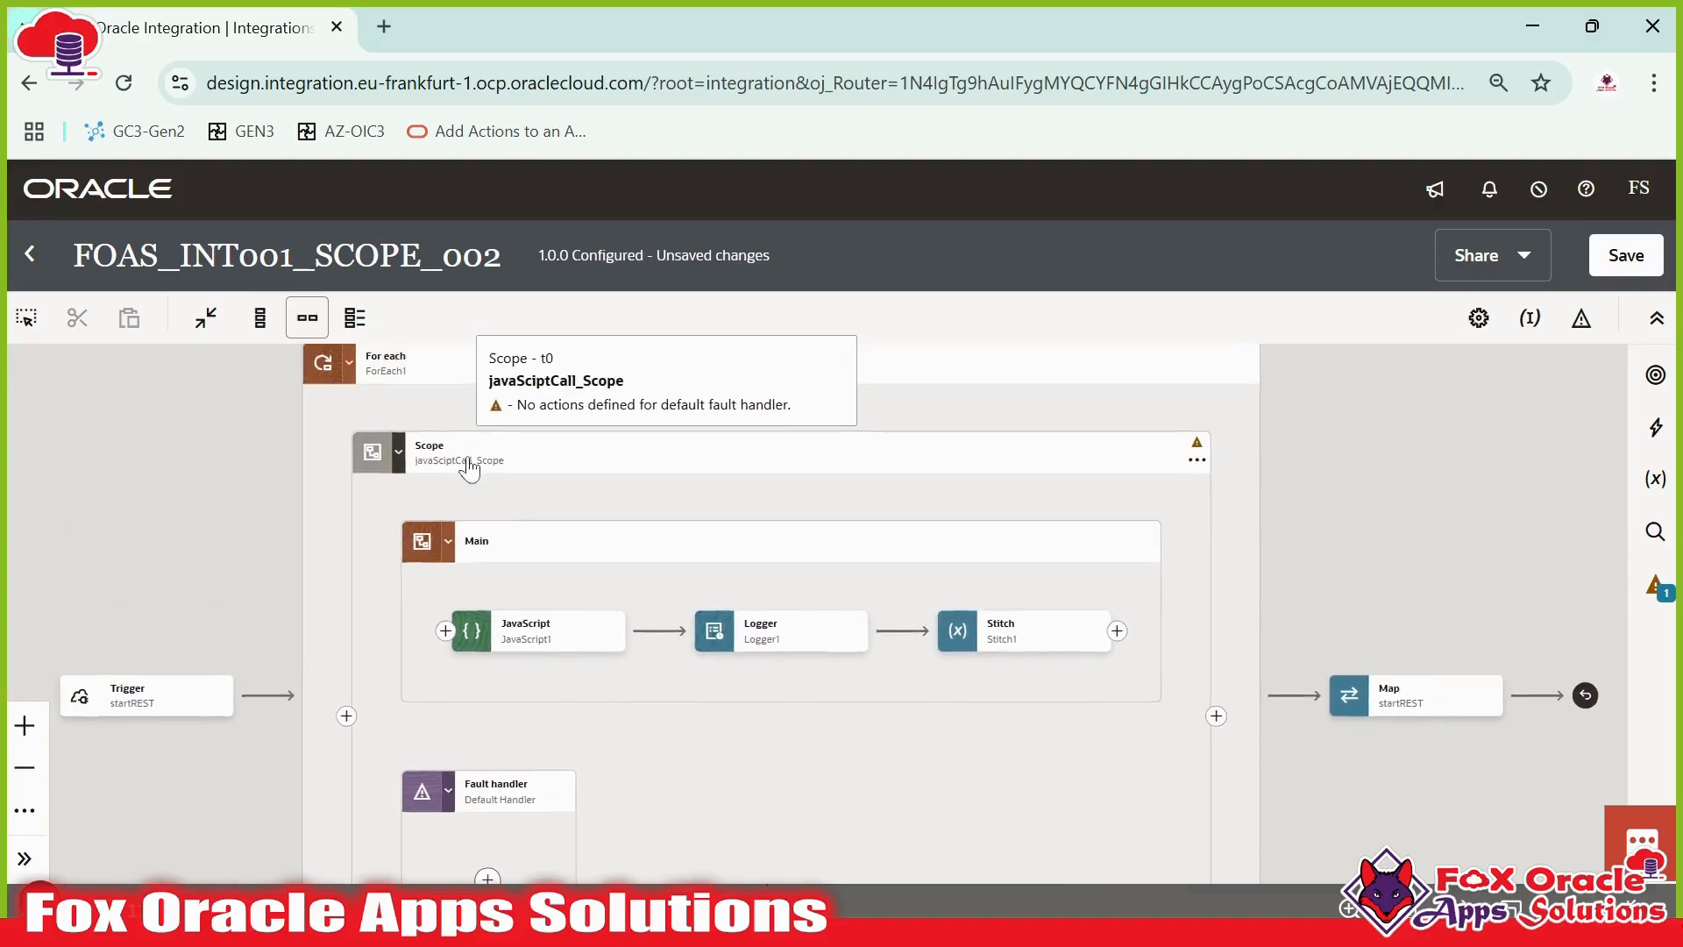
- Examine the scope's Main section holding the JavaScript, Logger and Stitch actions and its empty Fault handler block
click(404, 440)
drag(575, 490, 568, 429)
click(402, 468)
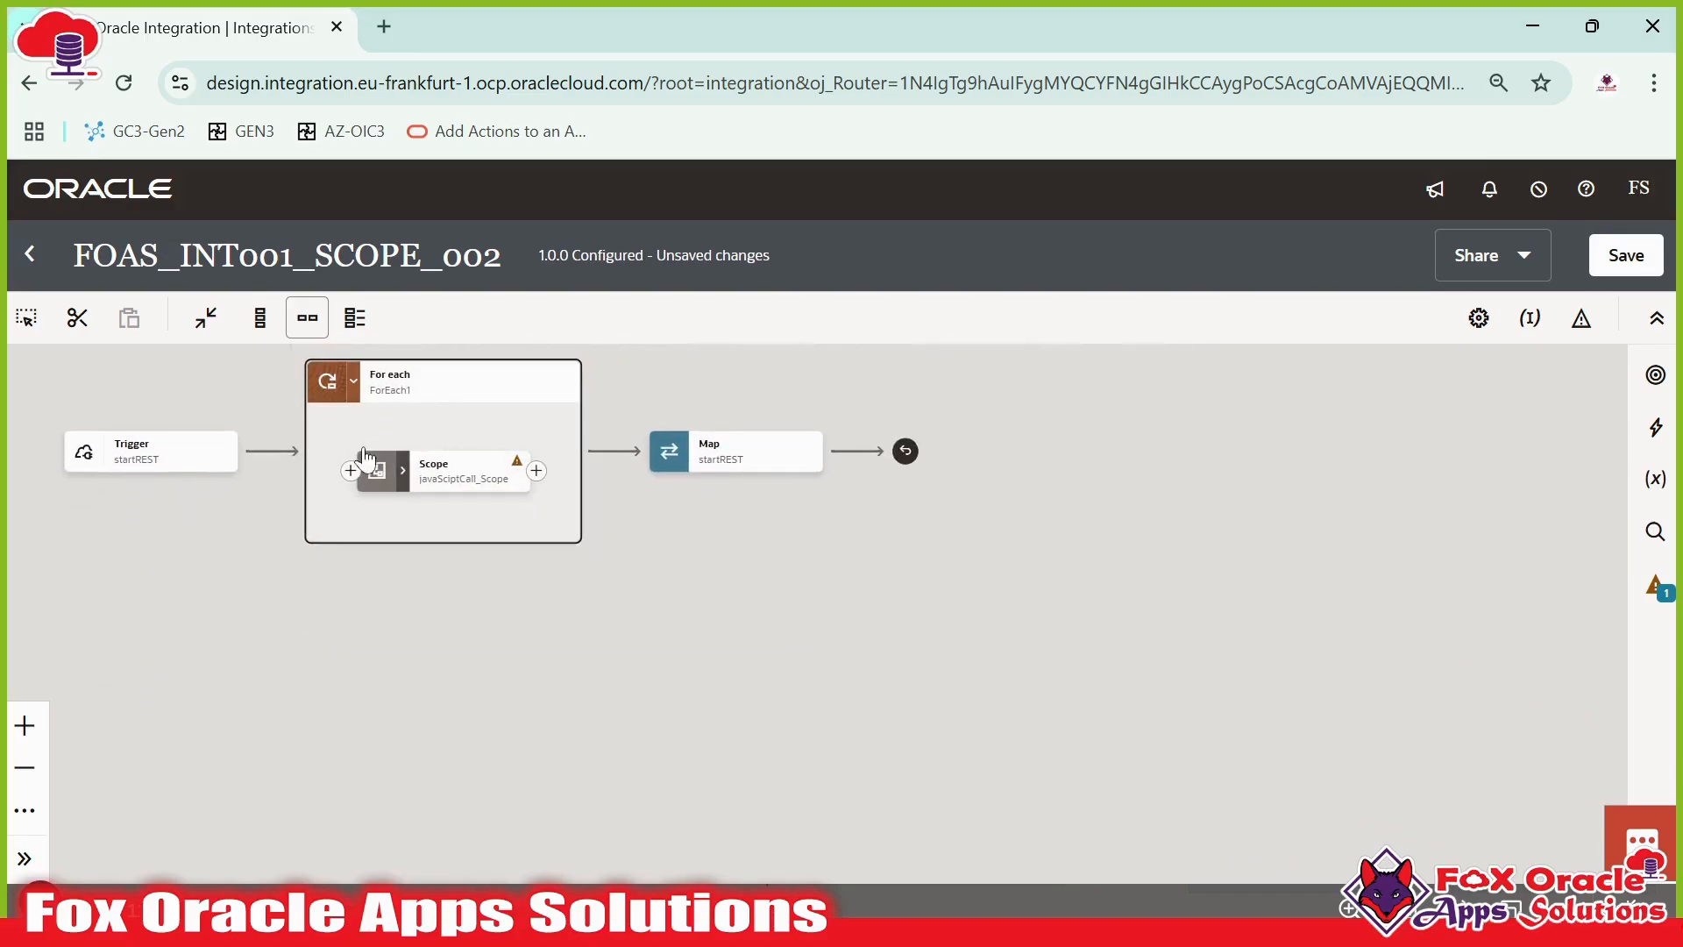
click(403, 471)
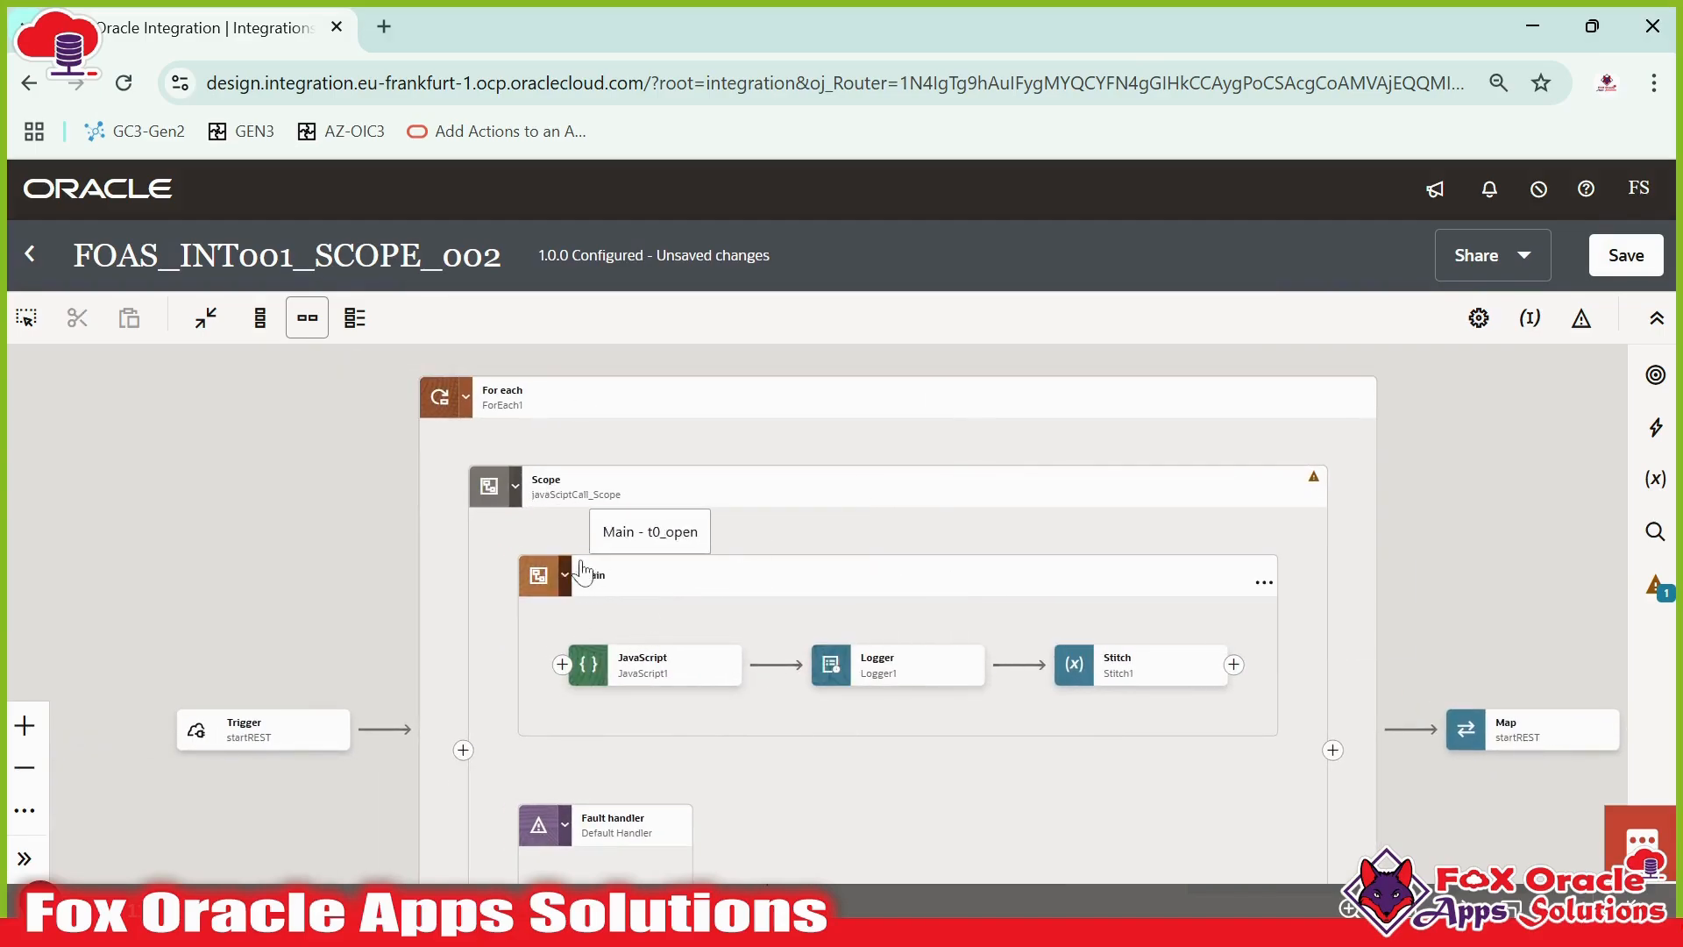
drag(651, 577, 546, 426)
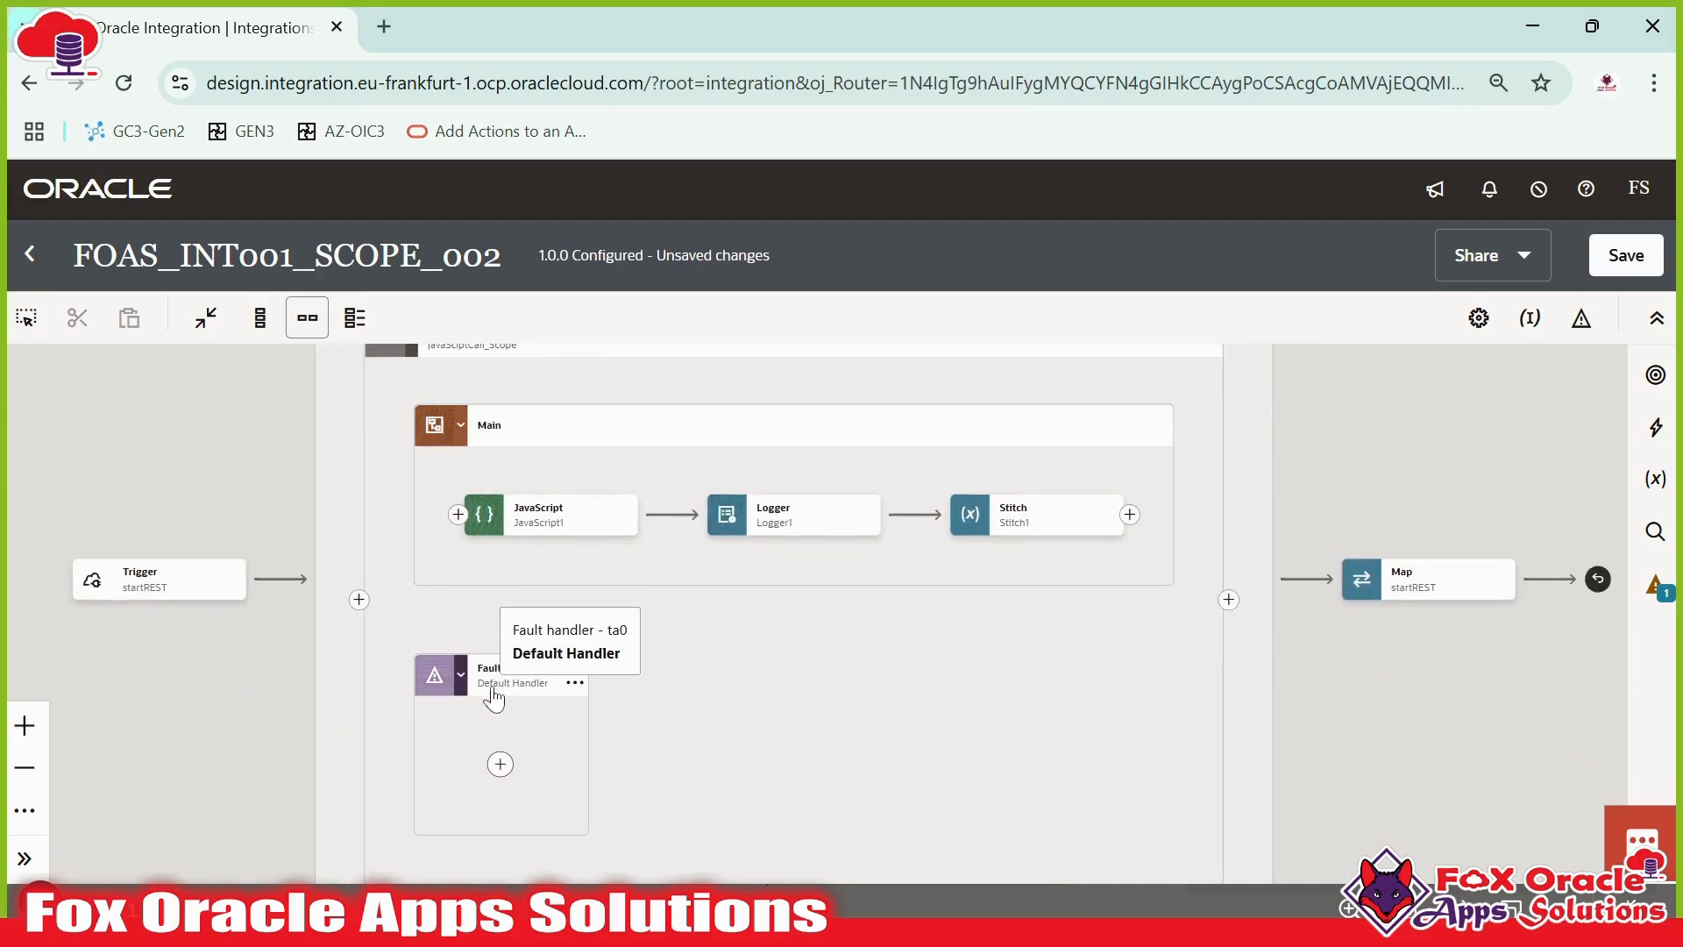
drag(746, 658, 764, 730)
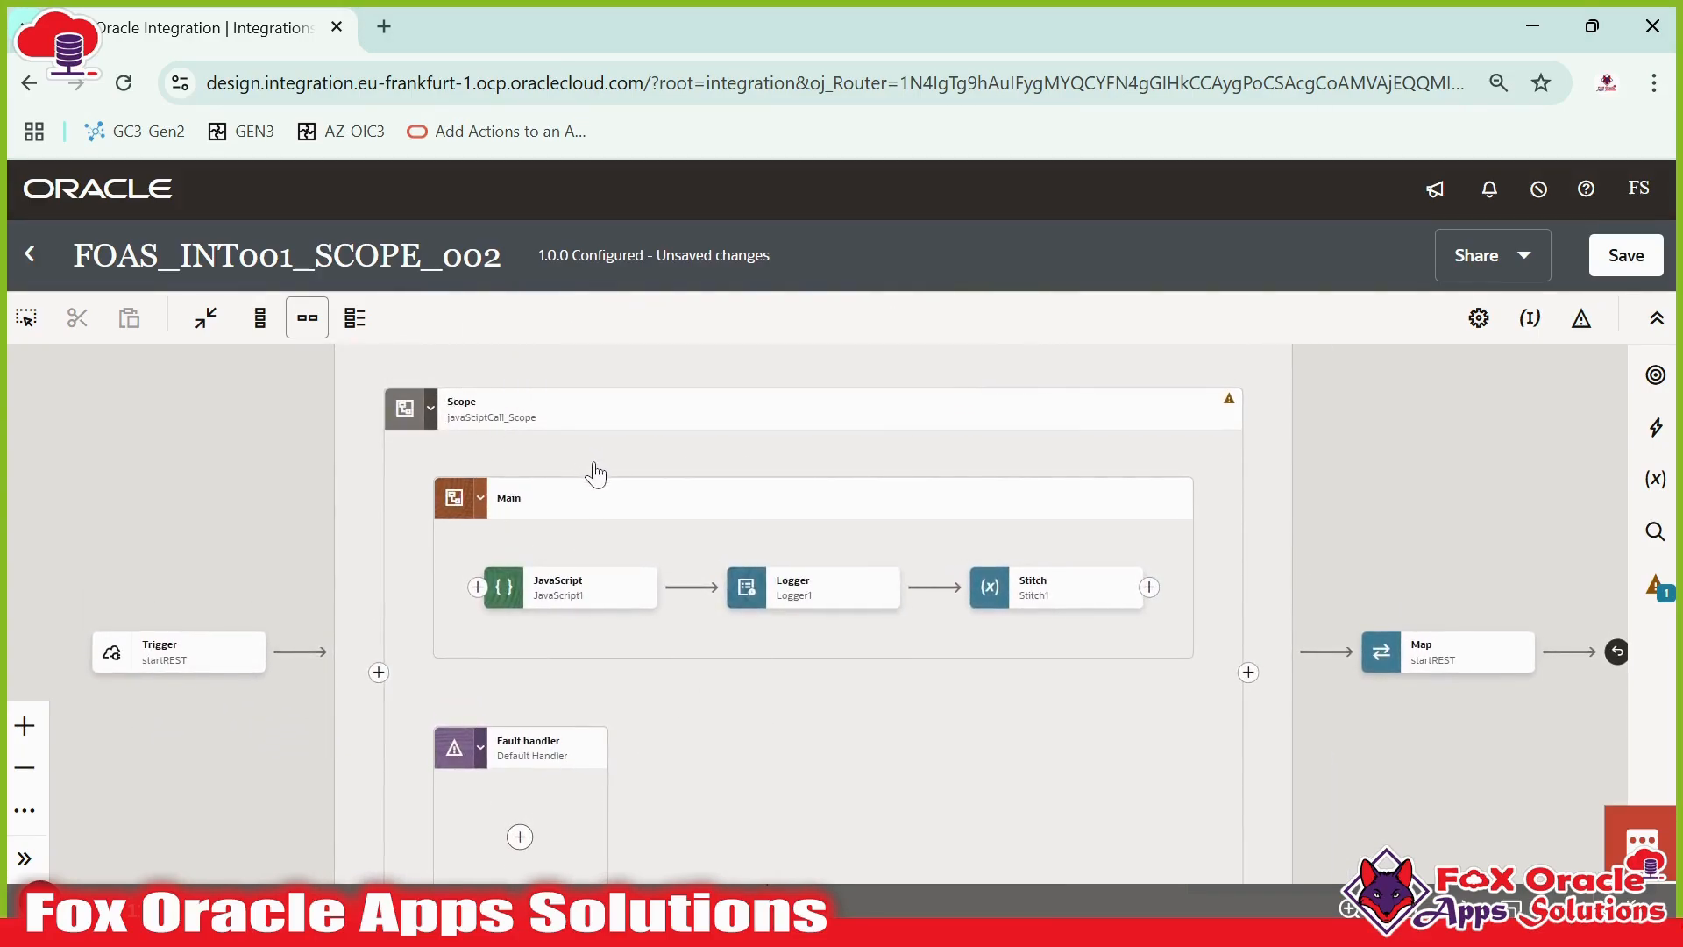
drag(593, 474, 585, 412)
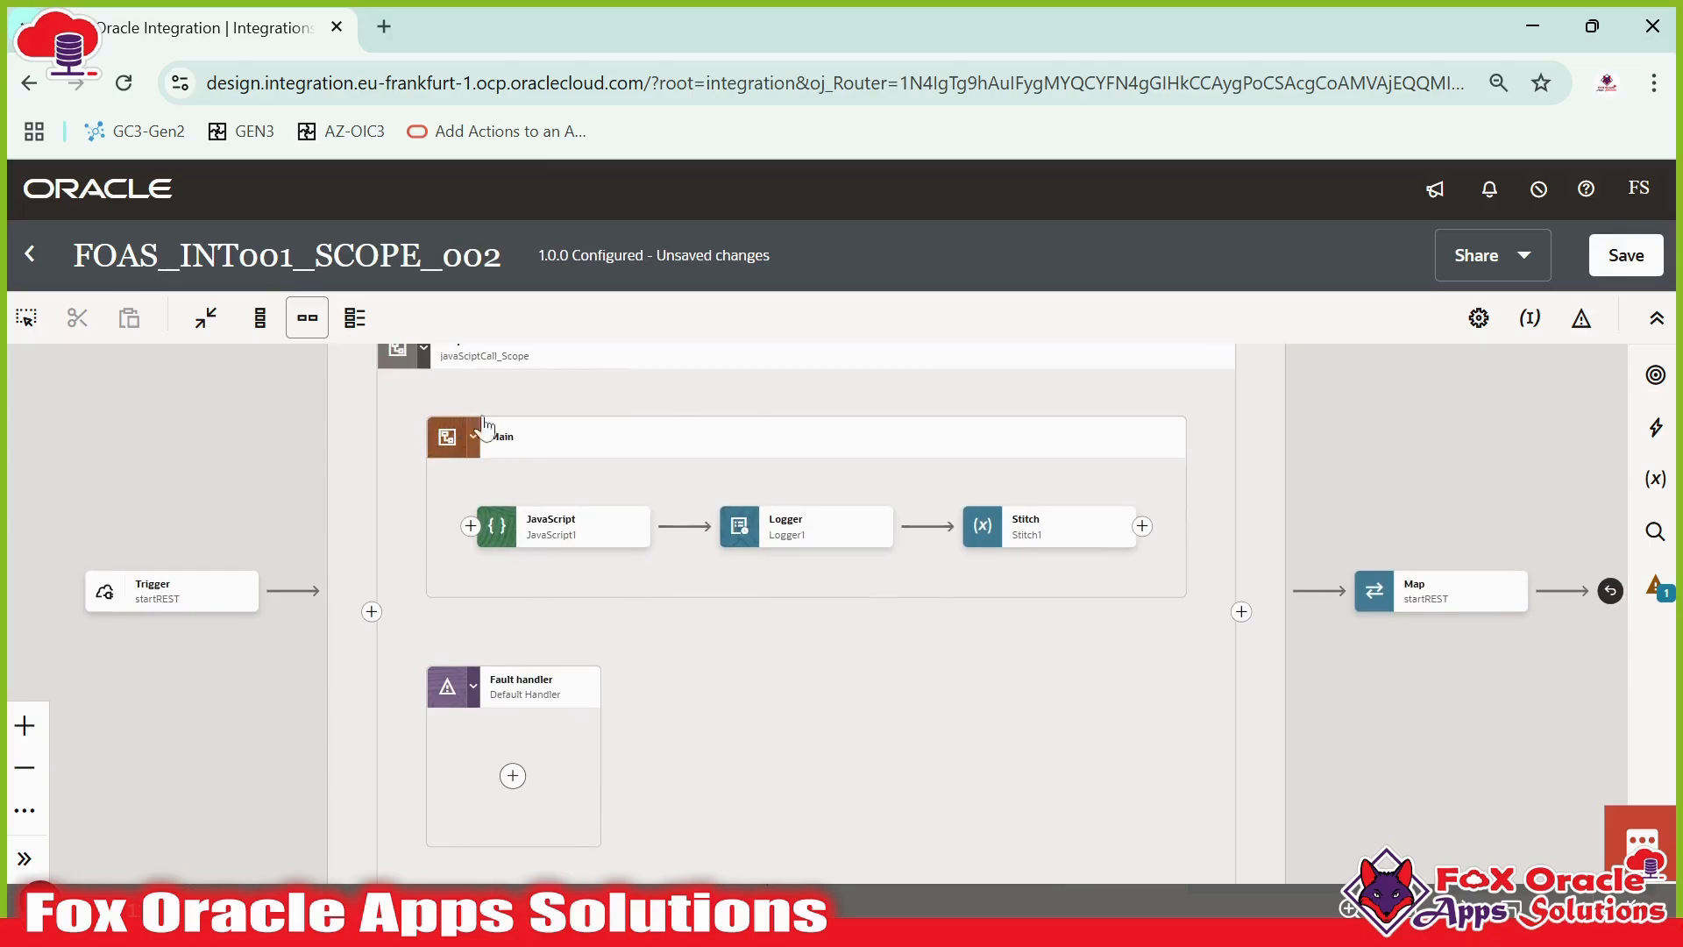
drag(710, 614, 682, 504)
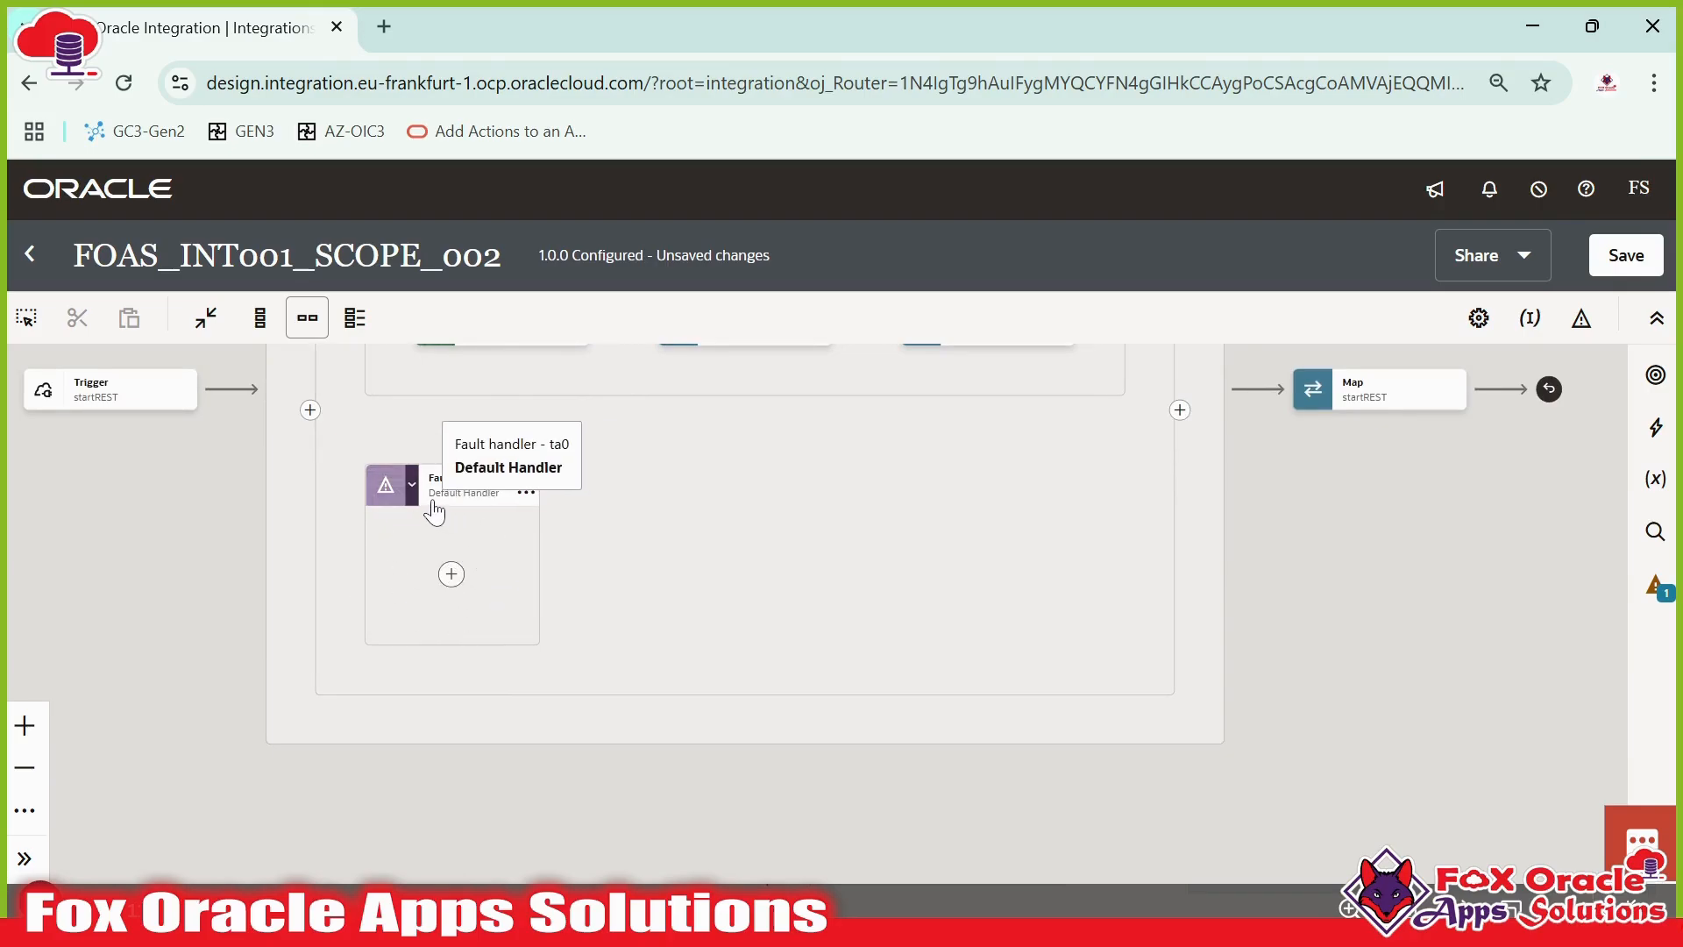
drag(632, 533, 722, 675)
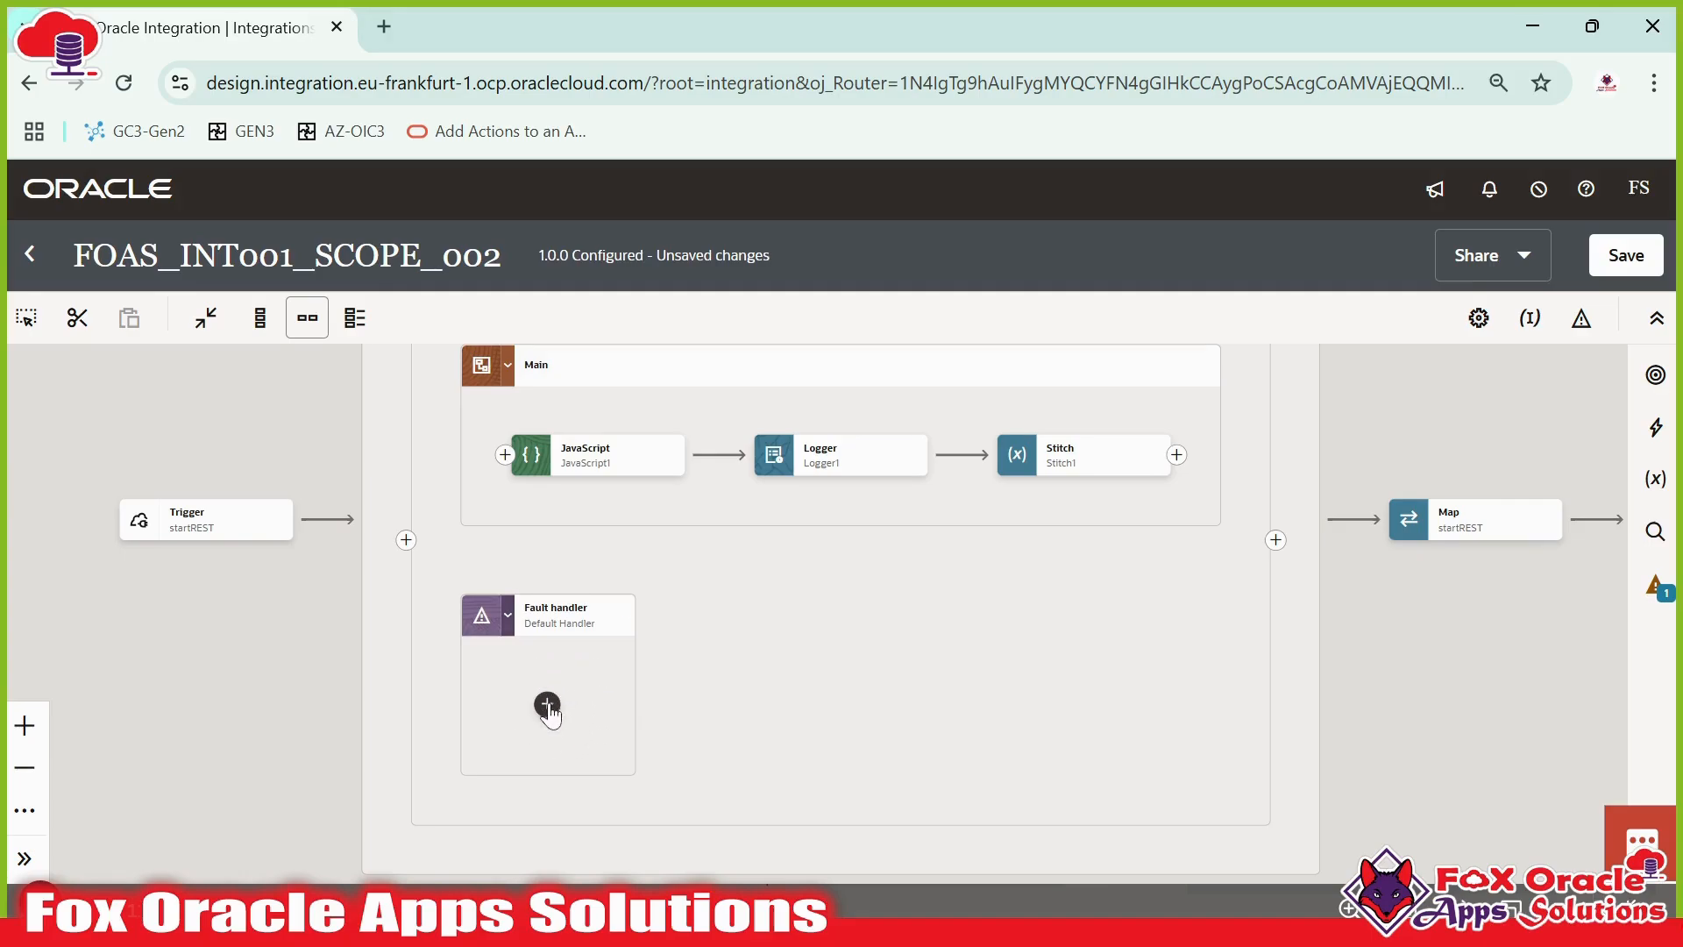
scroll(863, 652, up, 1)
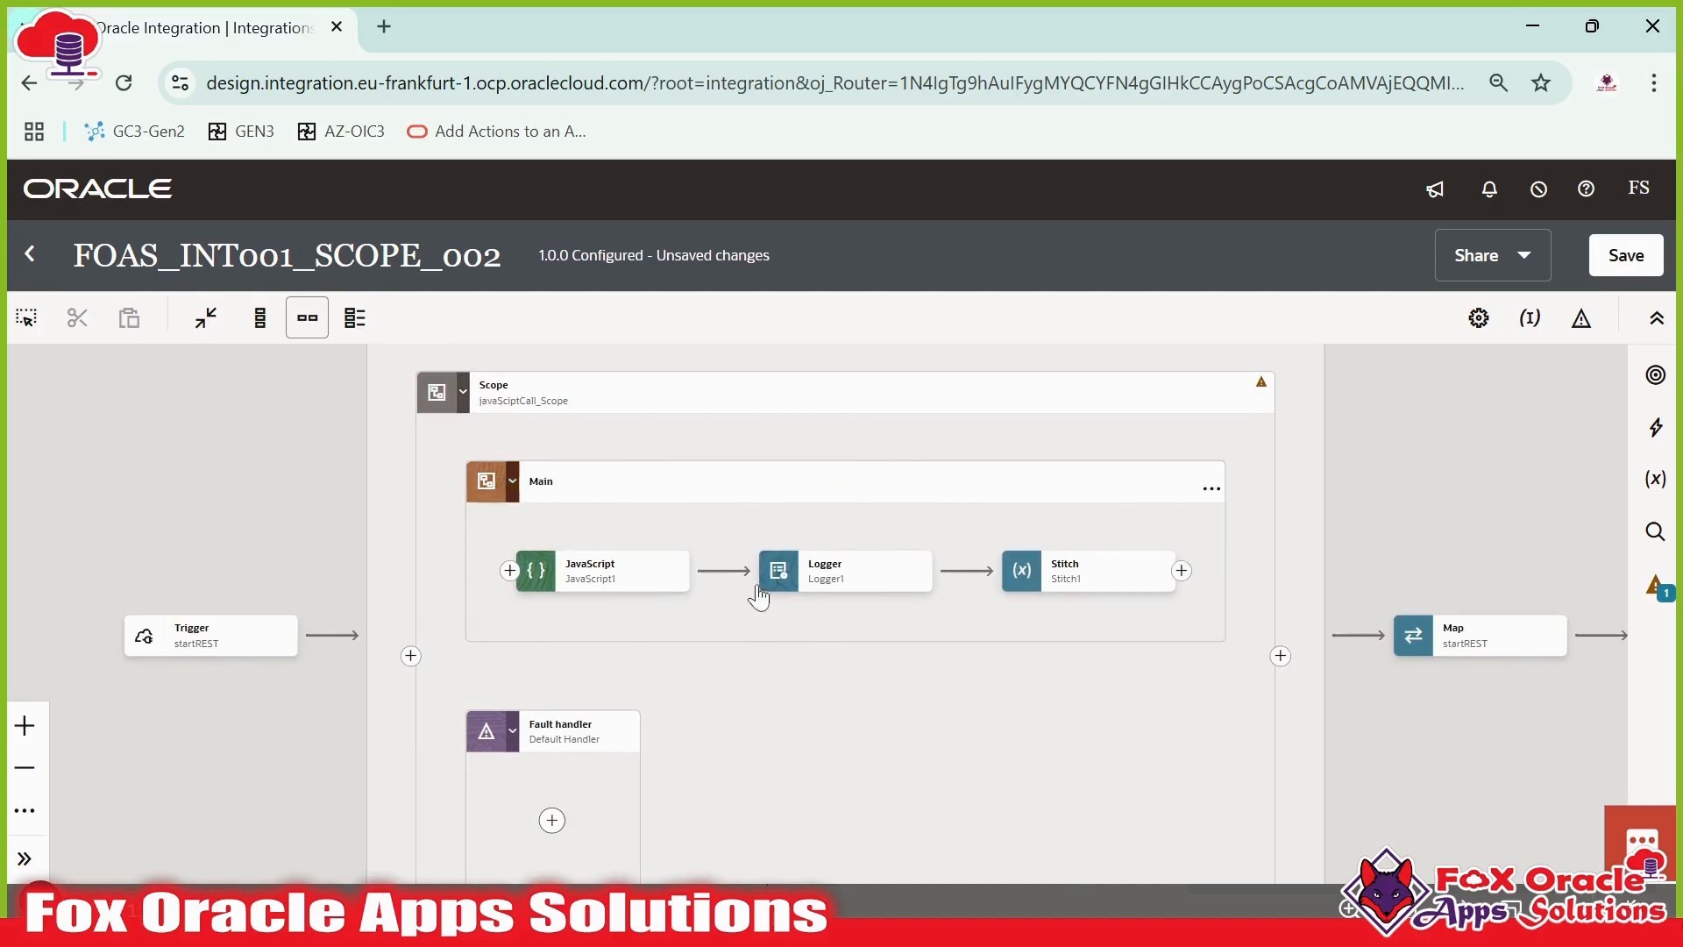
- Add a Logger action inside the scope's Default Handler fault handler
scroll(897, 605, down, 1)
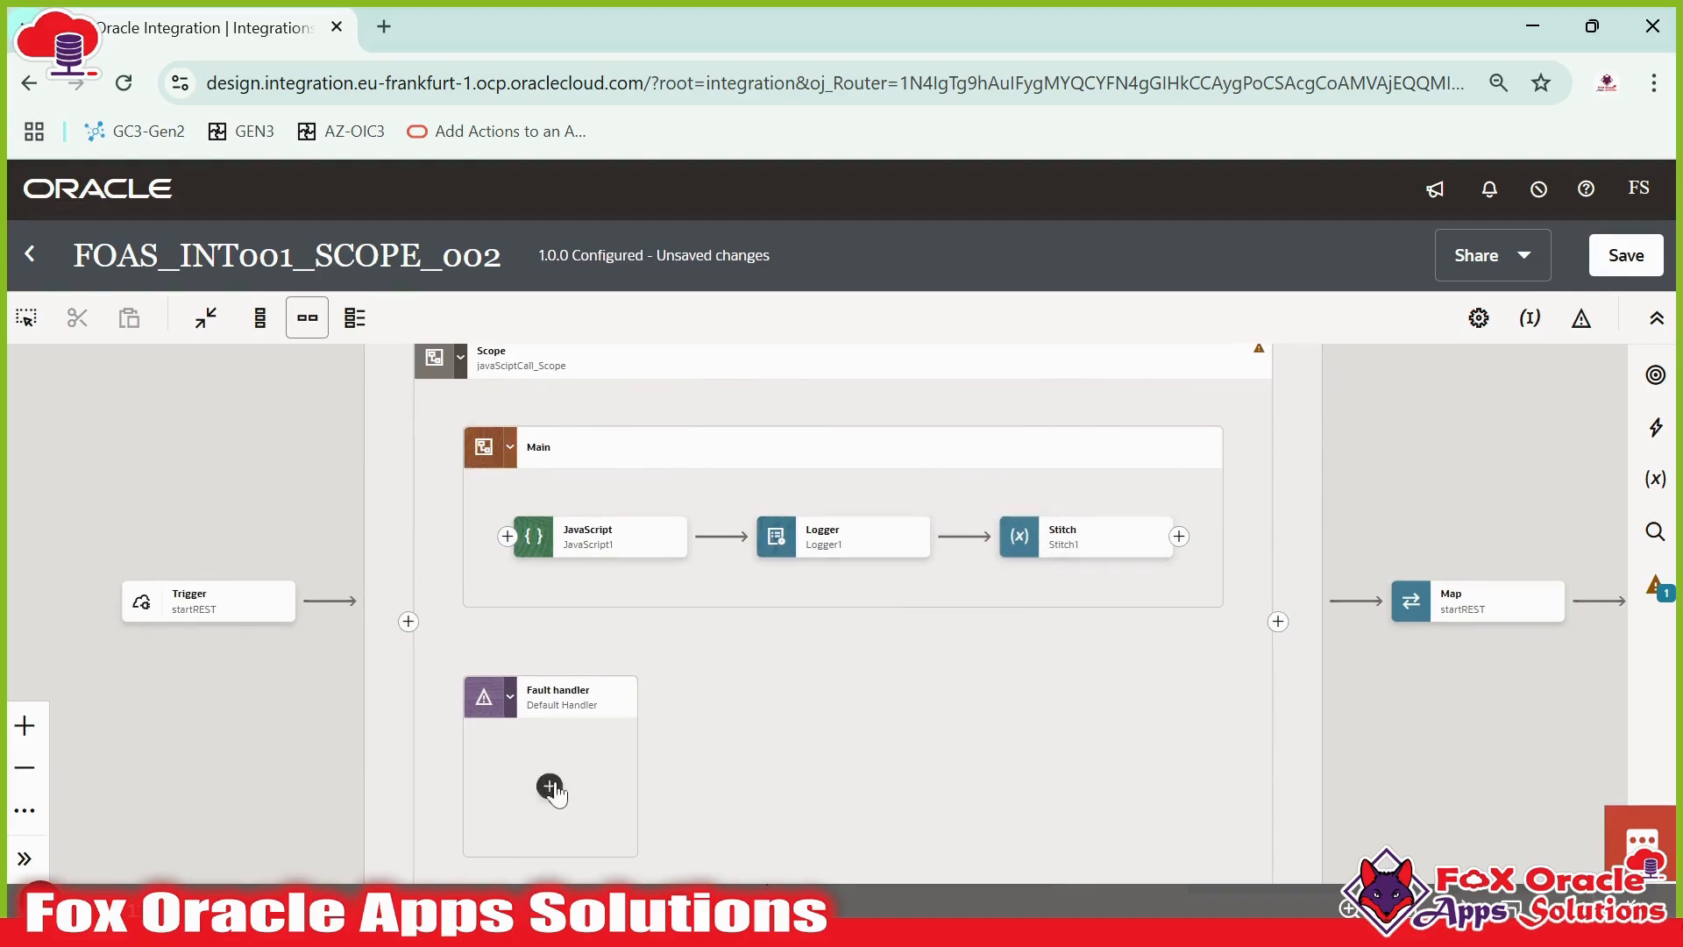
scroll(613, 737, down, 1)
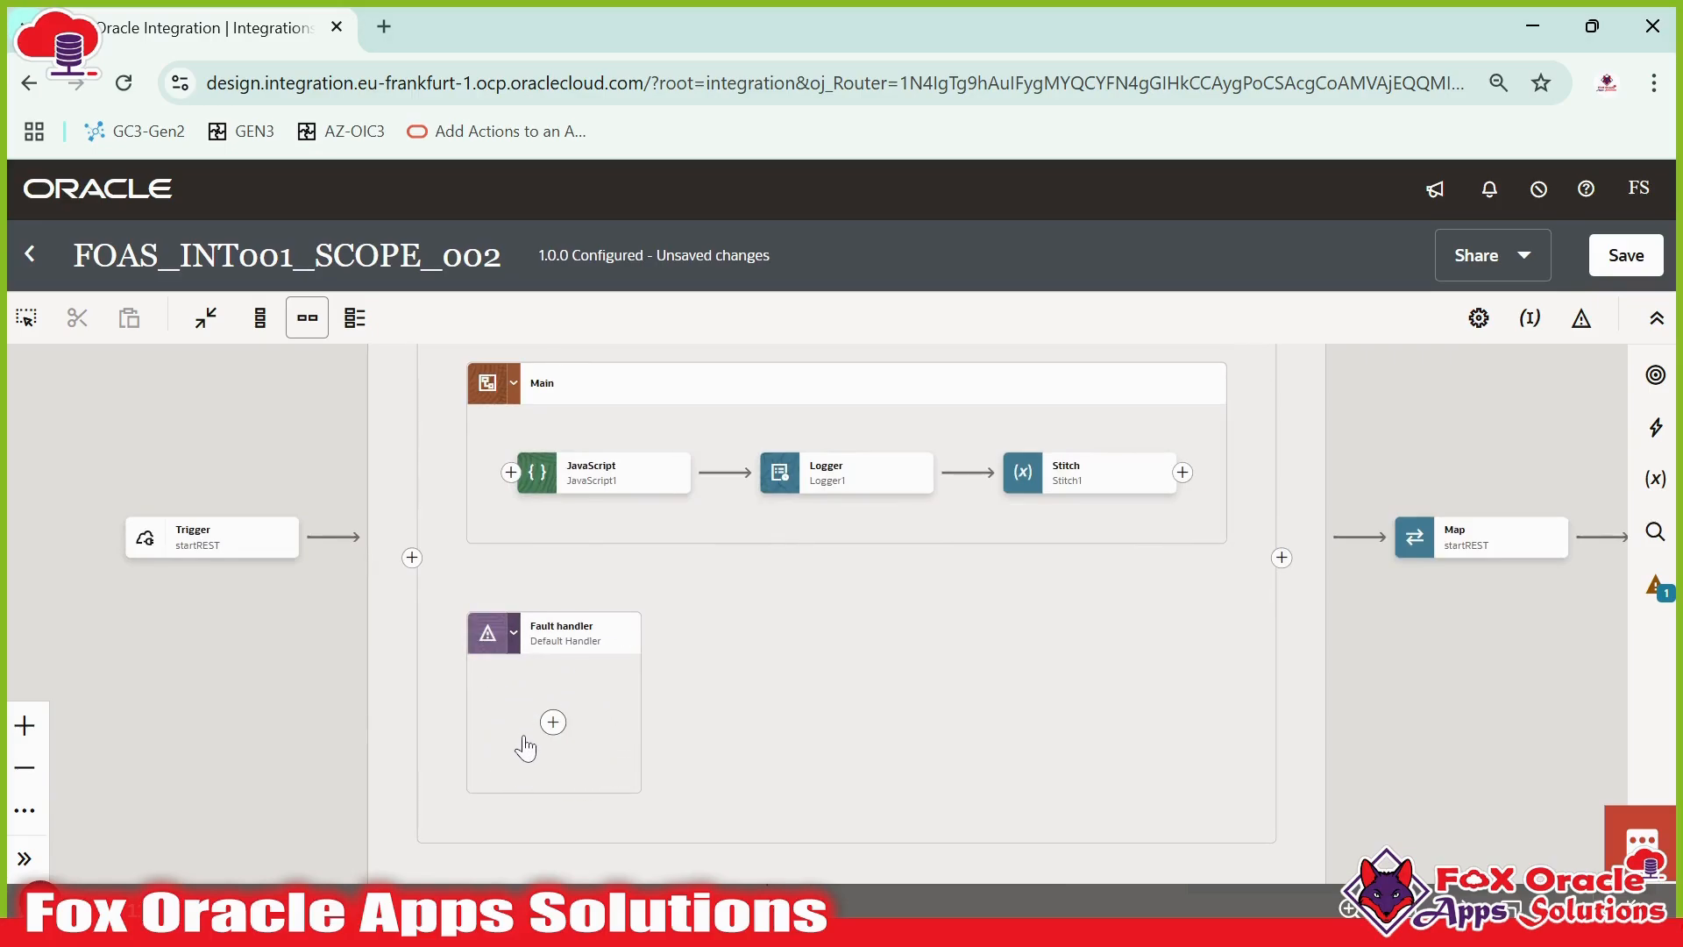
scroll(620, 770, up, 2)
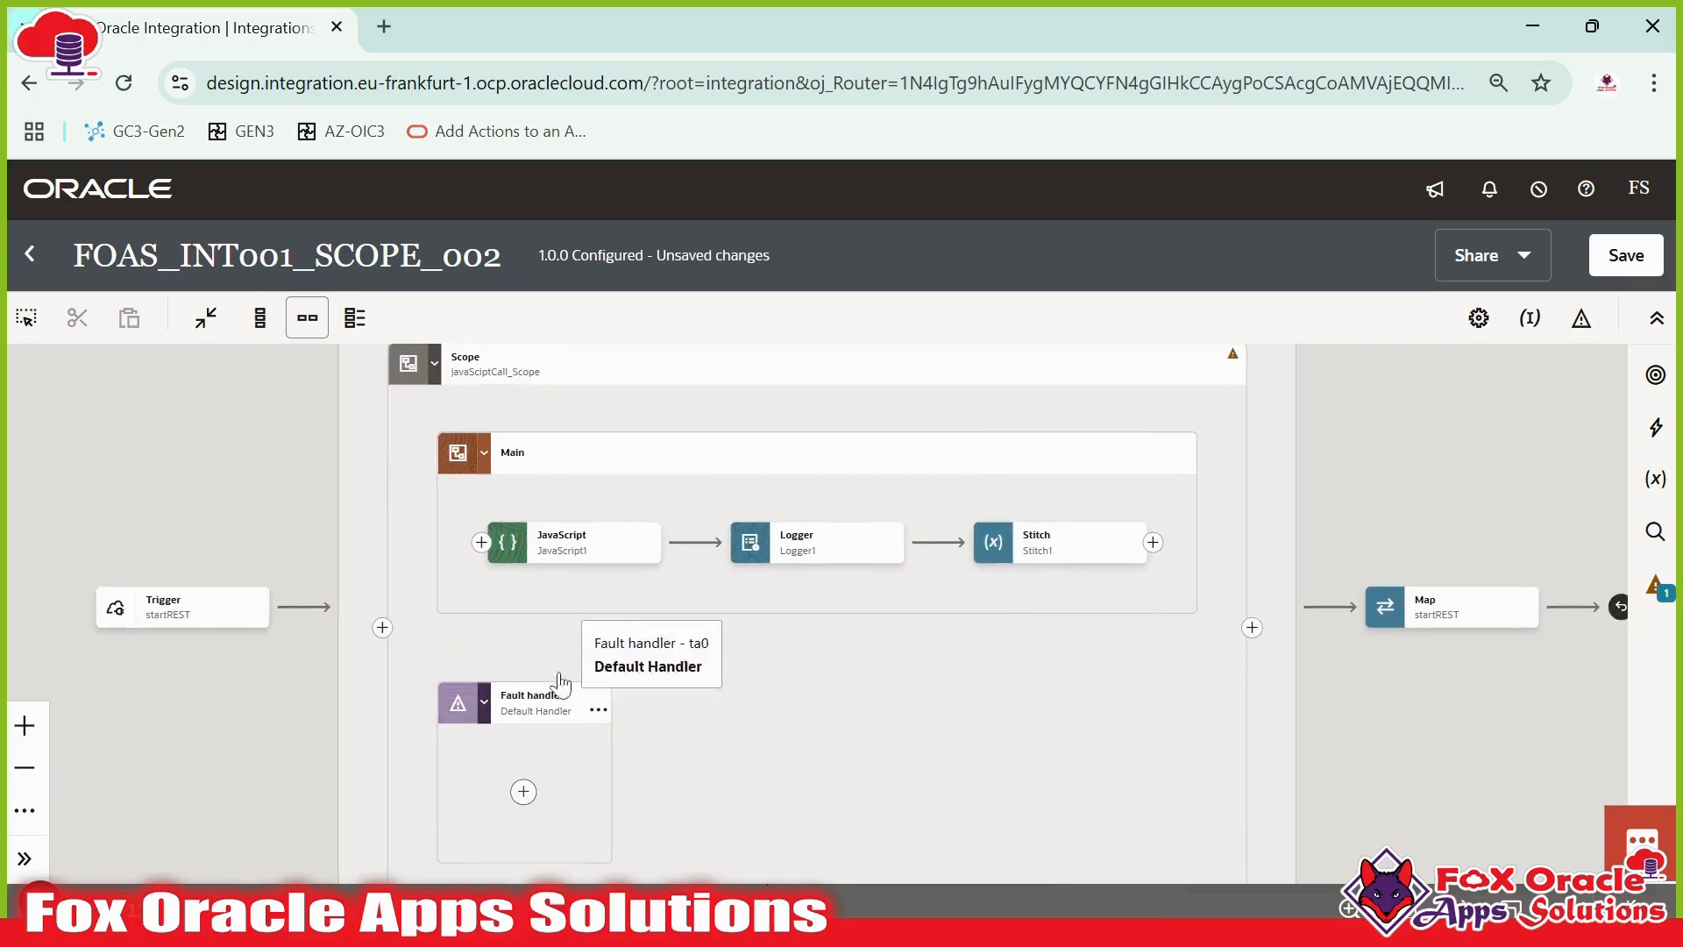
scroll(850, 424, up, 3)
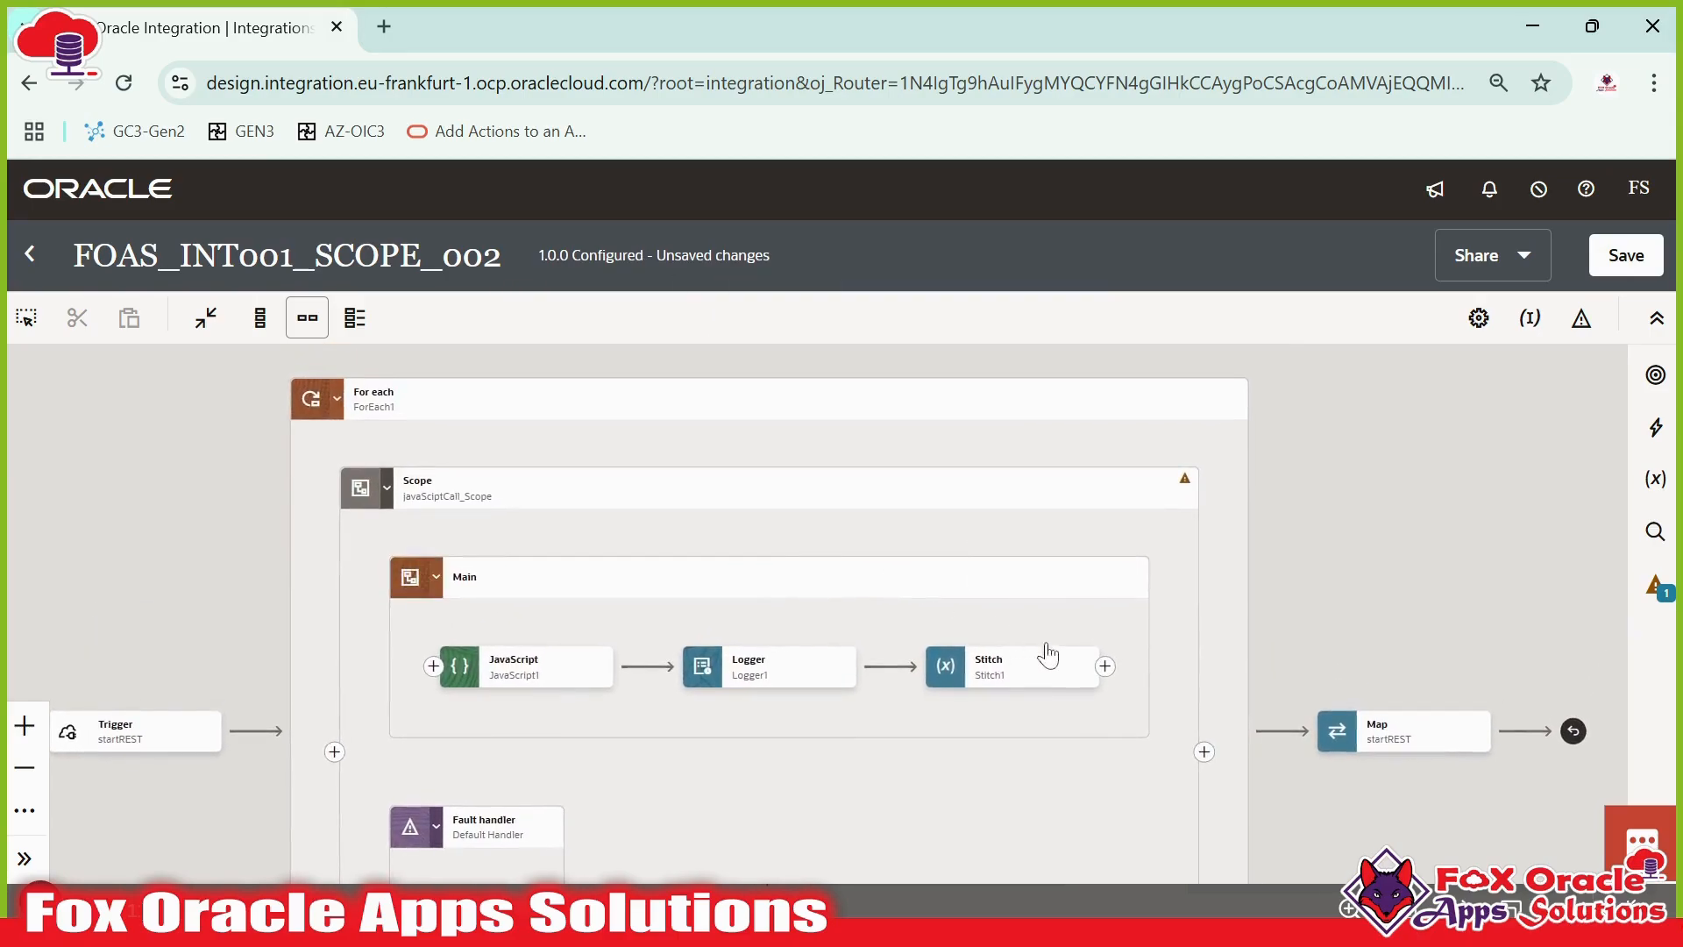
mouse_move(1186, 493)
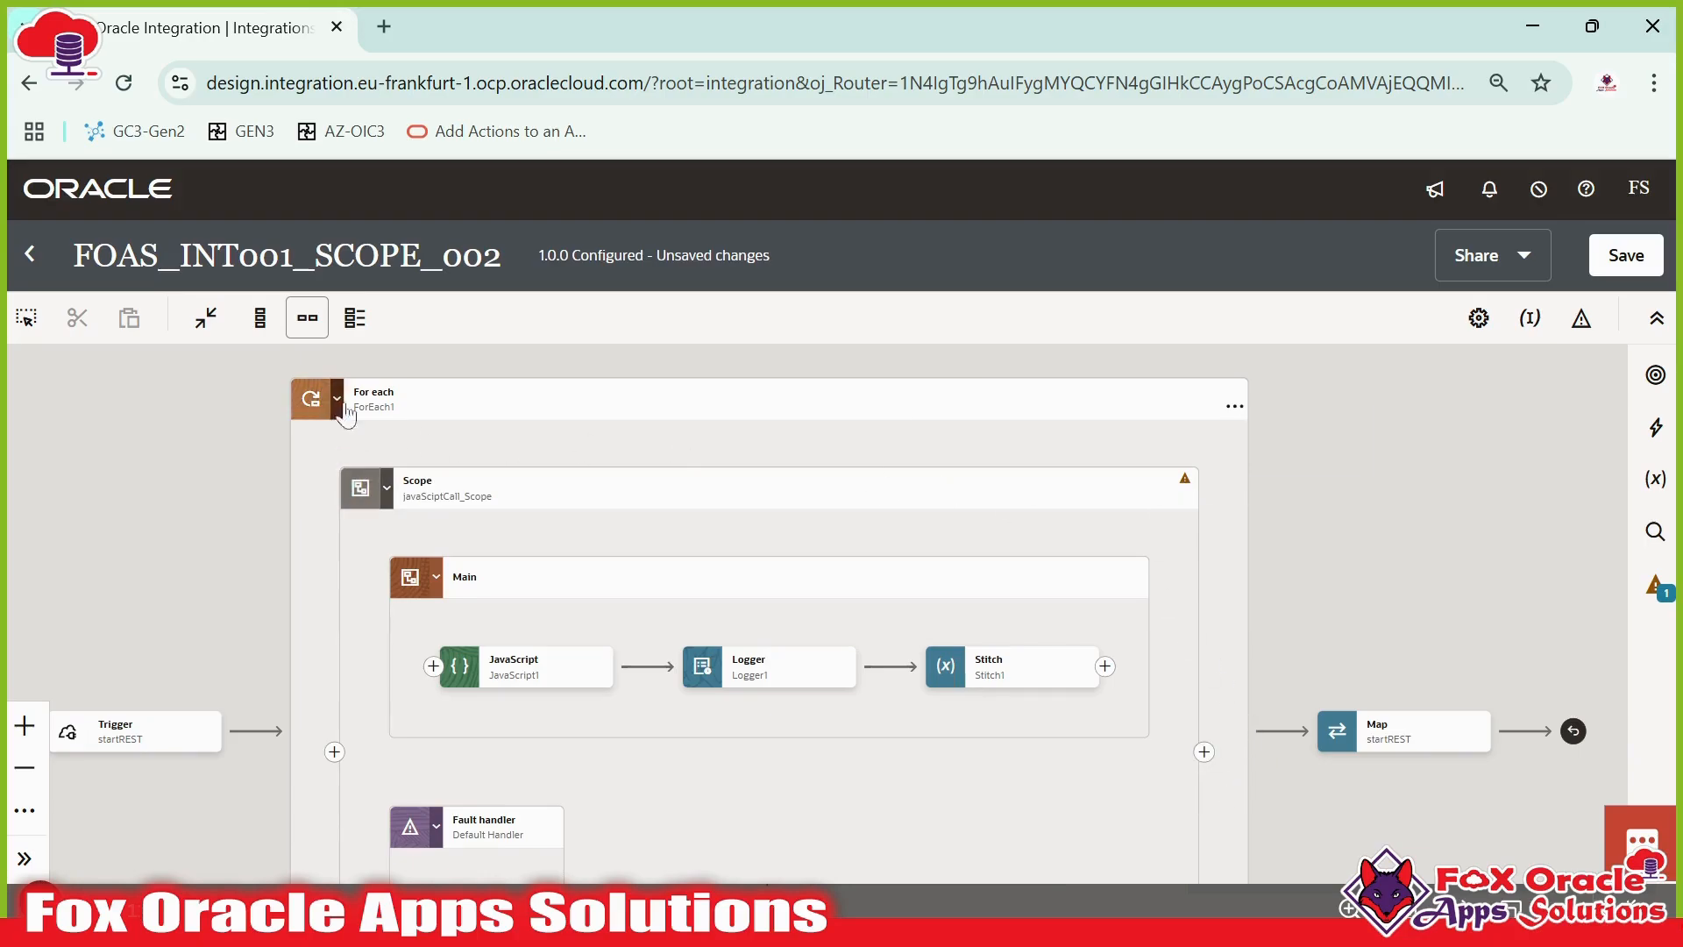
drag(1251, 778, 1300, 654)
drag(1203, 552, 1195, 691)
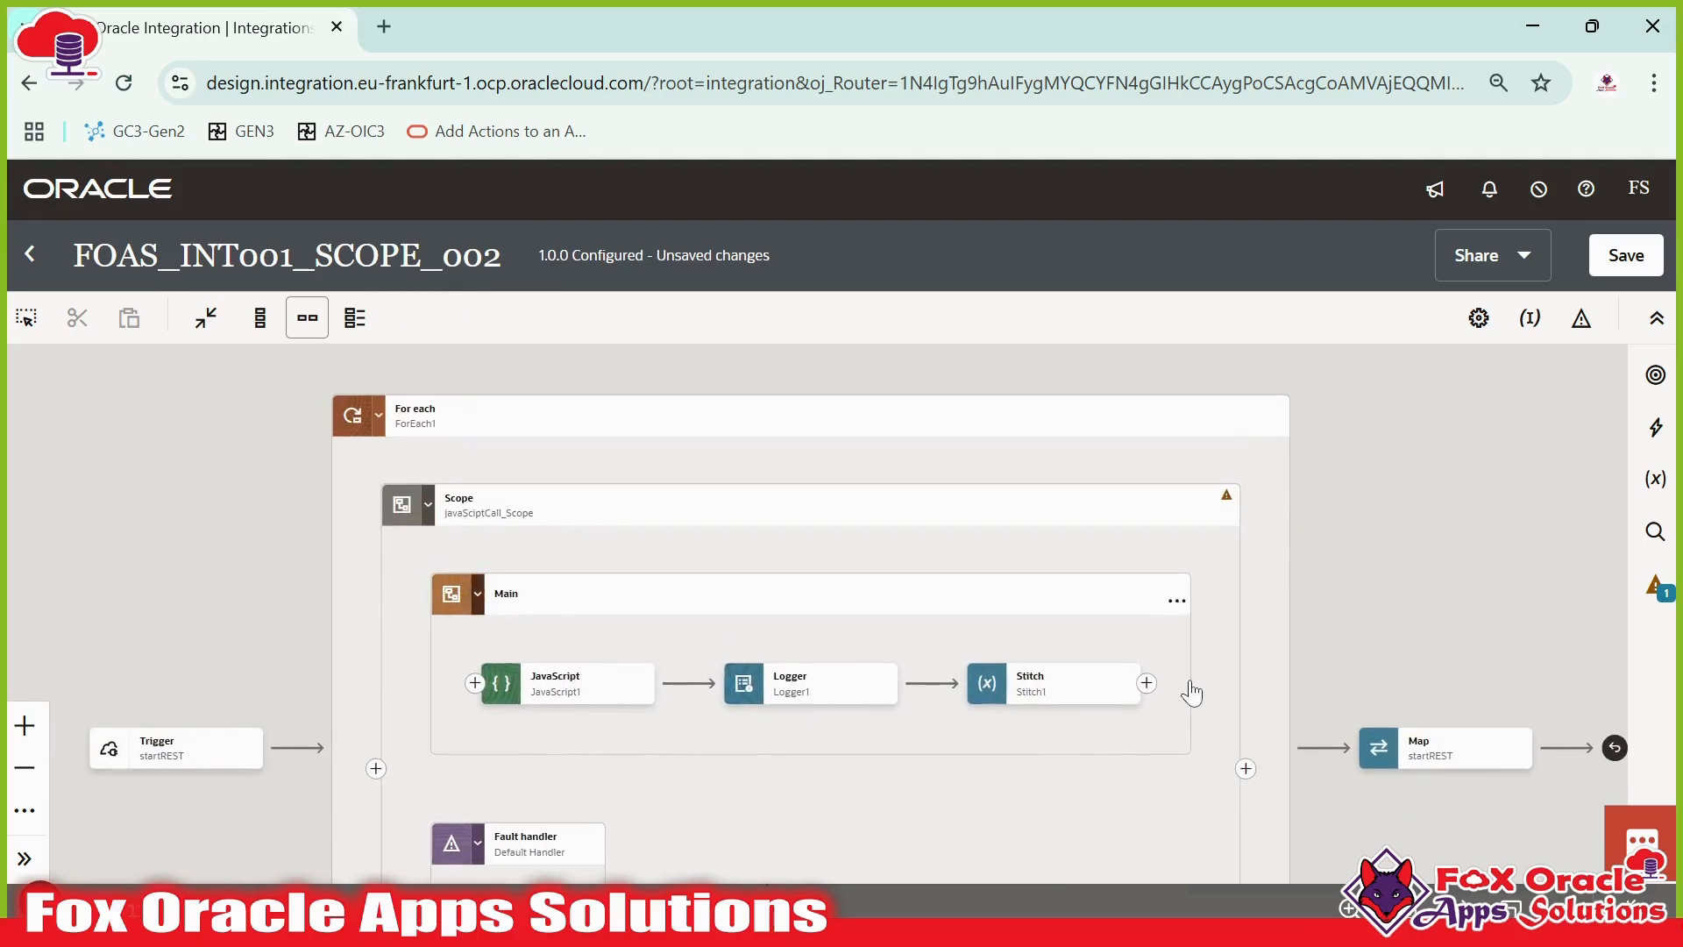
drag(1332, 635, 1239, 627)
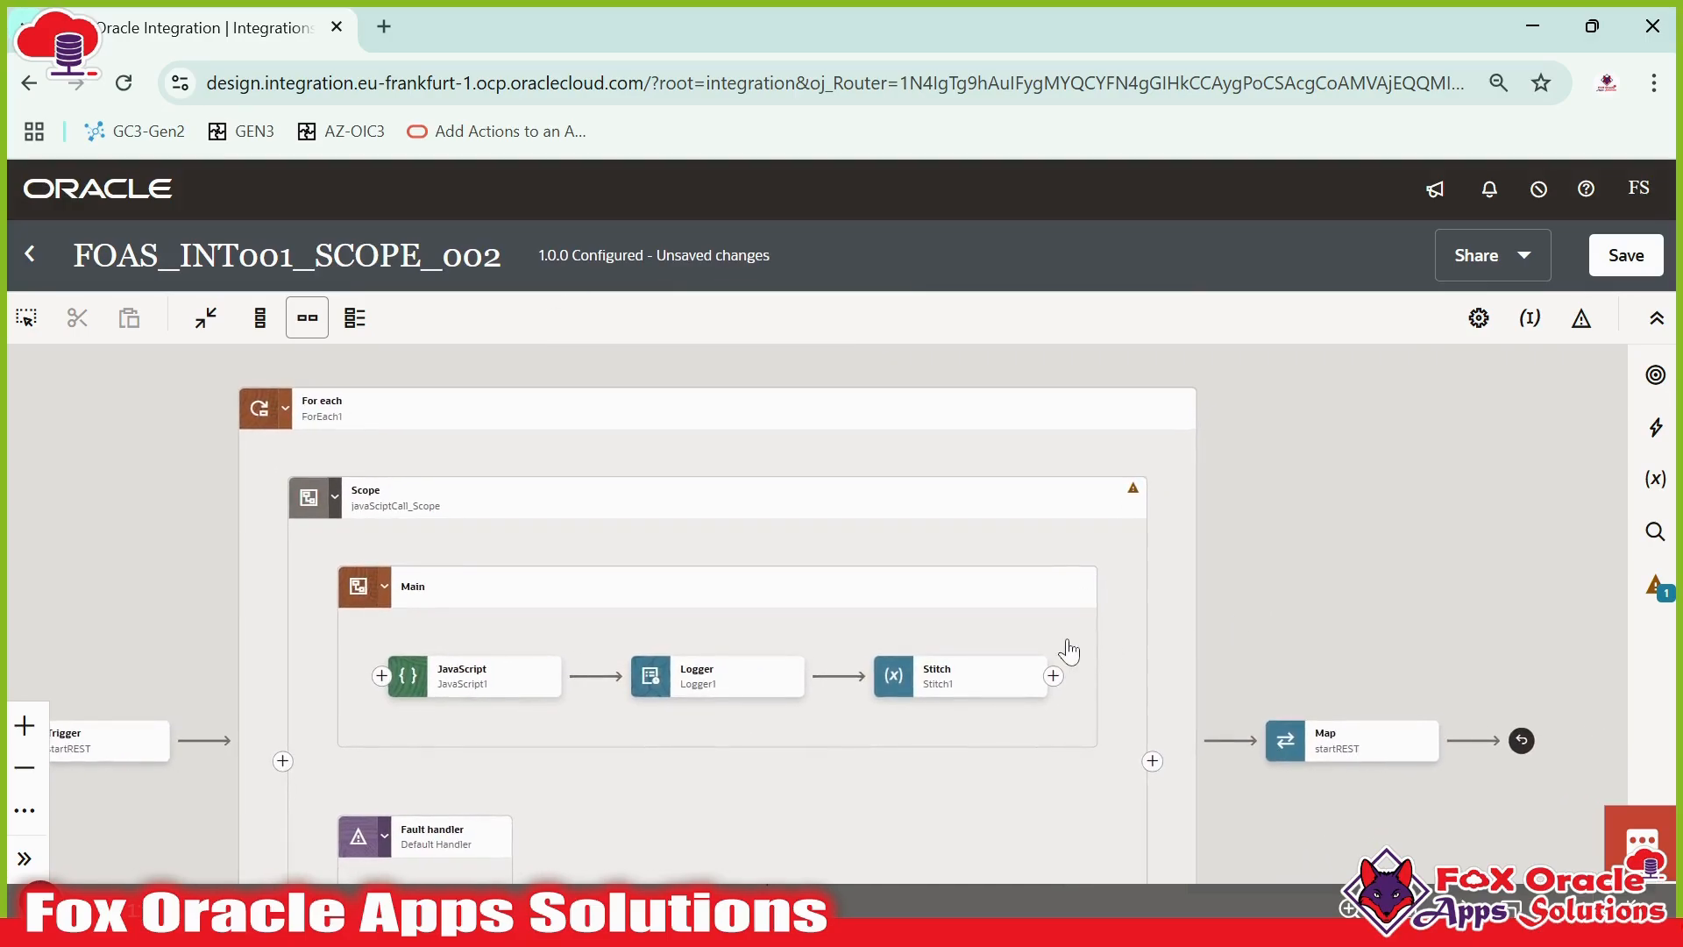
drag(1067, 643, 1075, 621)
drag(689, 669, 752, 460)
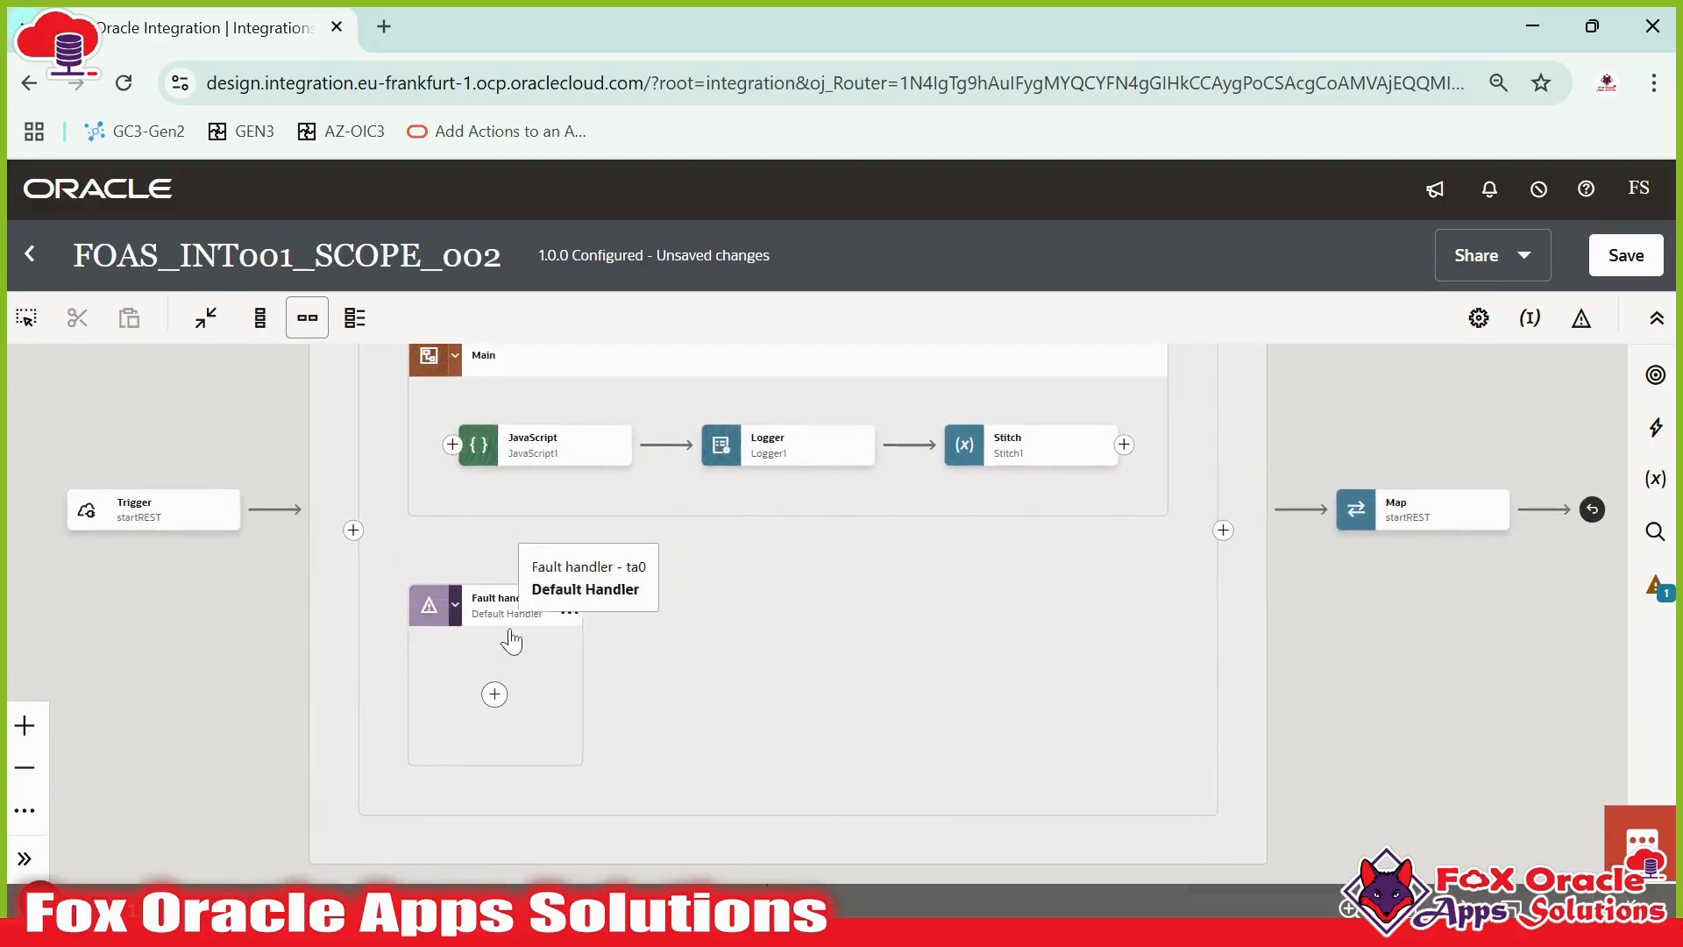
drag(616, 681, 681, 676)
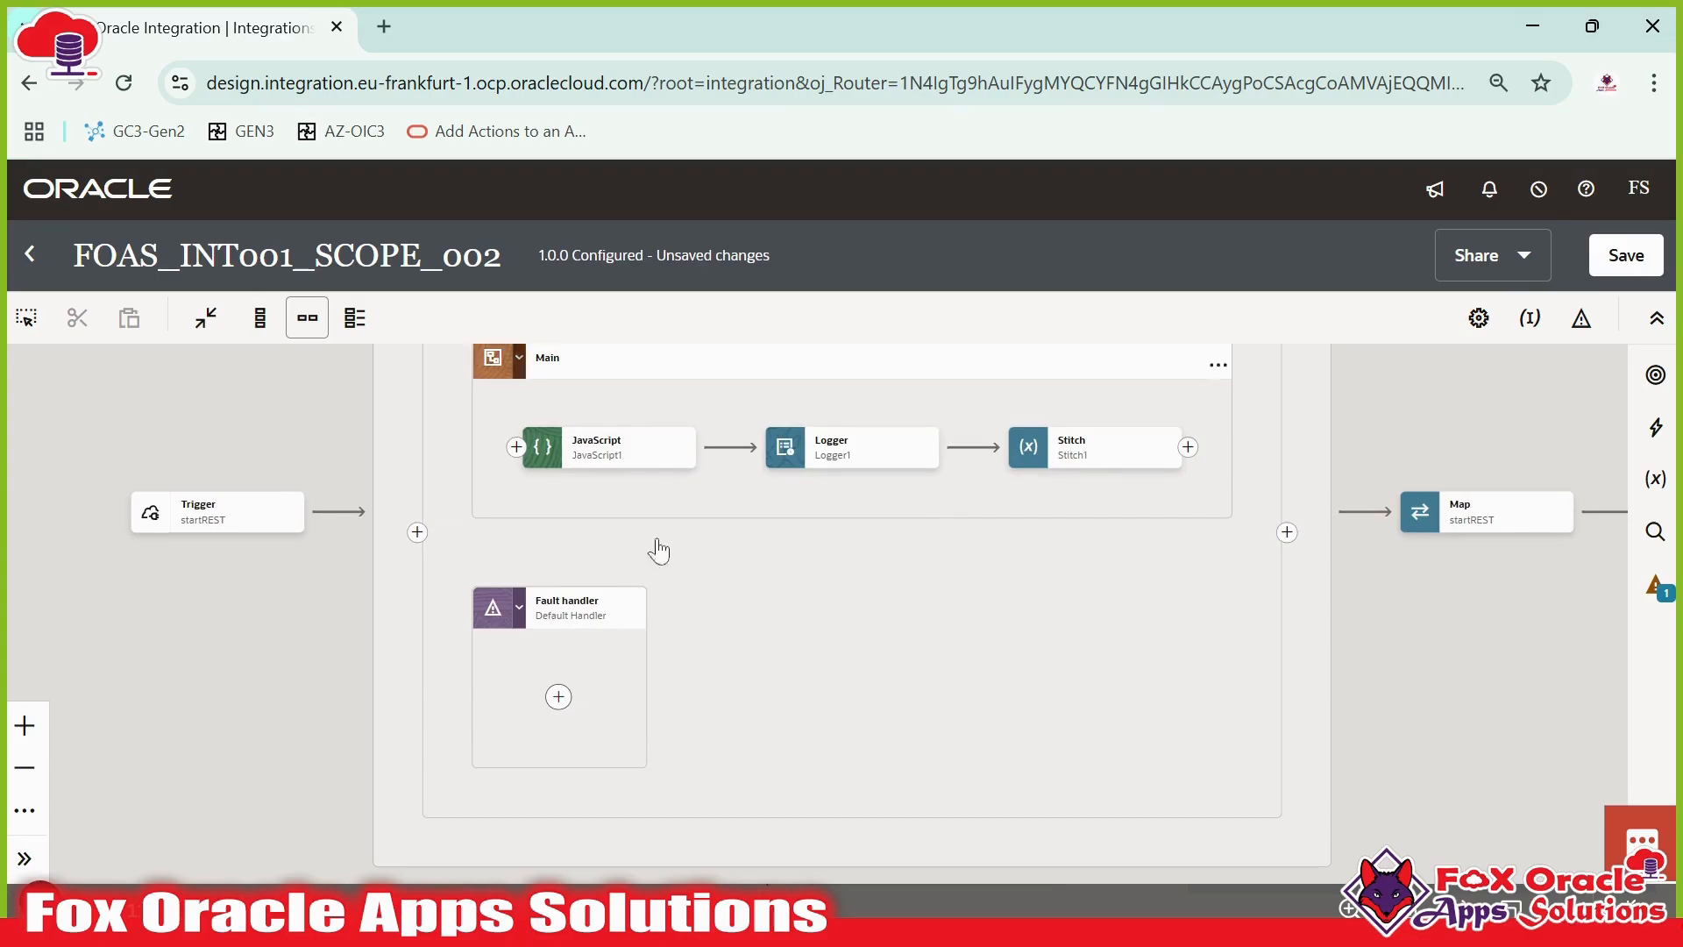
click(1655, 427)
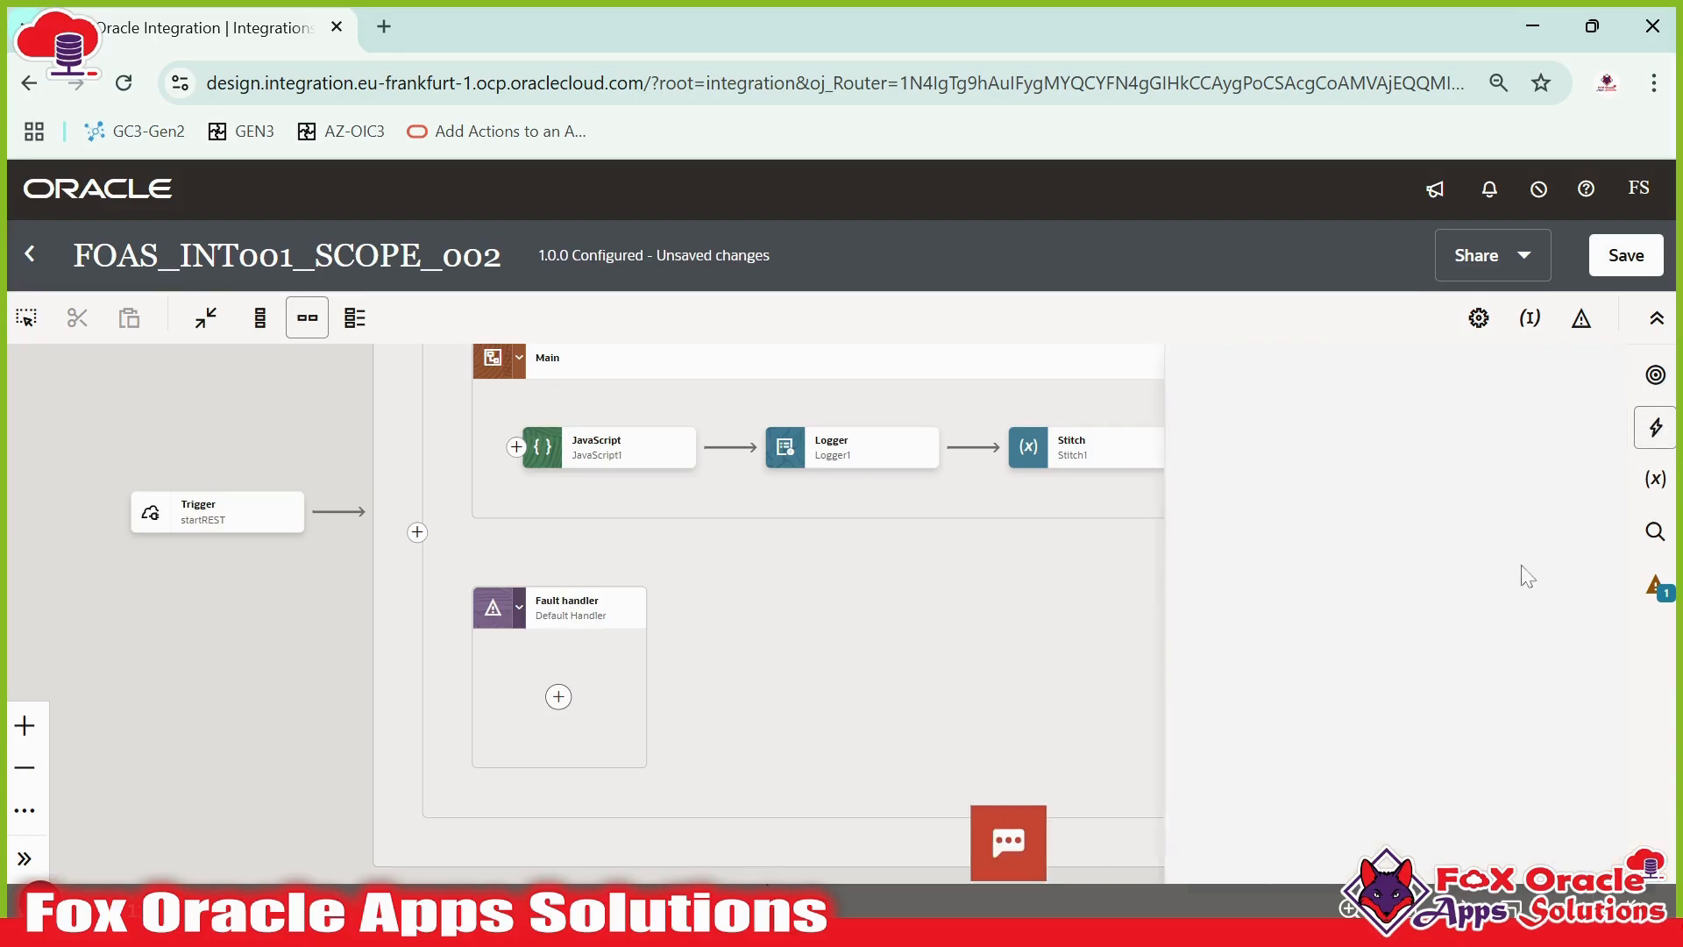
drag(1565, 493, 576, 696)
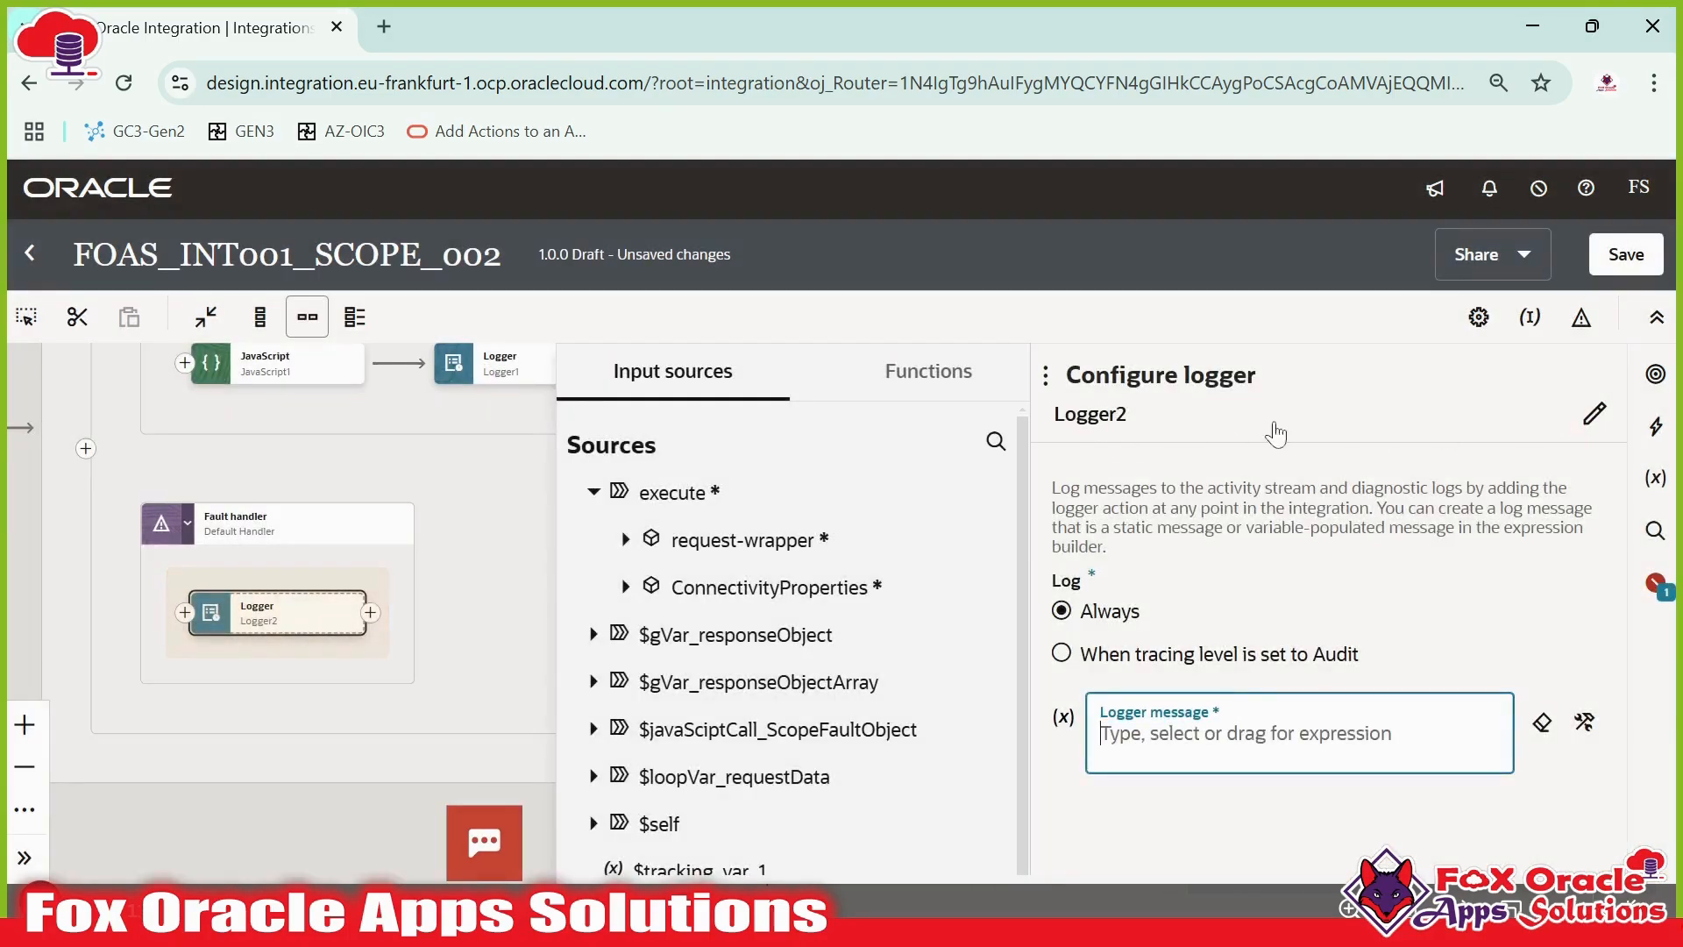
- Rename the fault handler's logger to defaultHandler_logger
click(1587, 419)
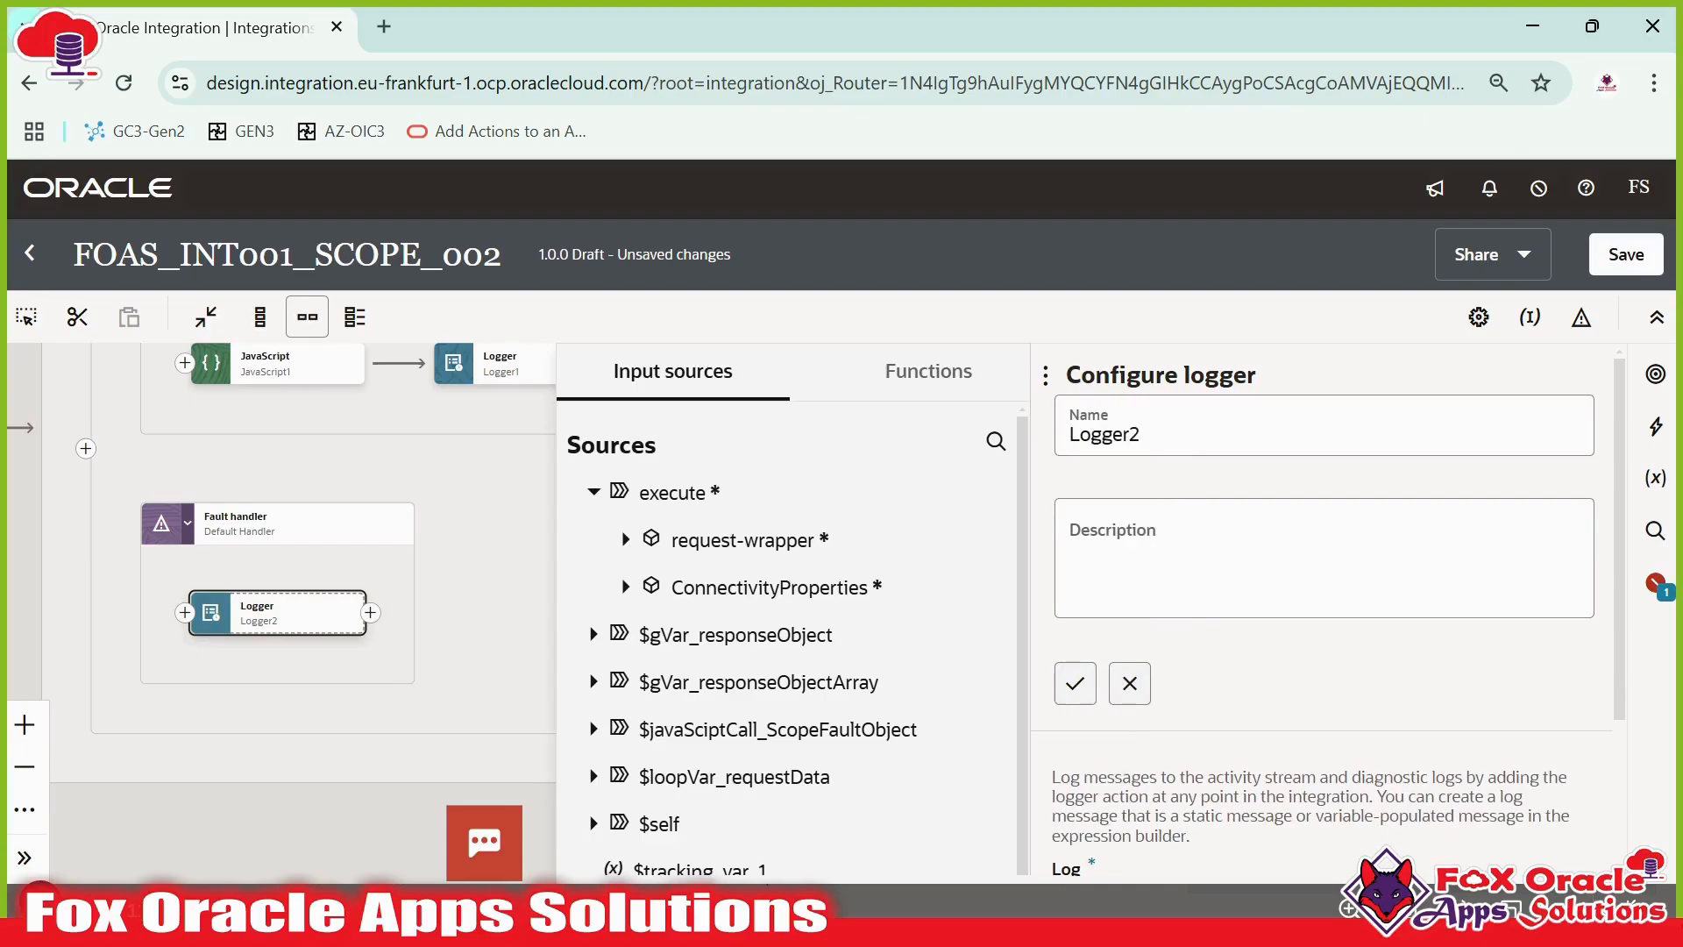
text(default)
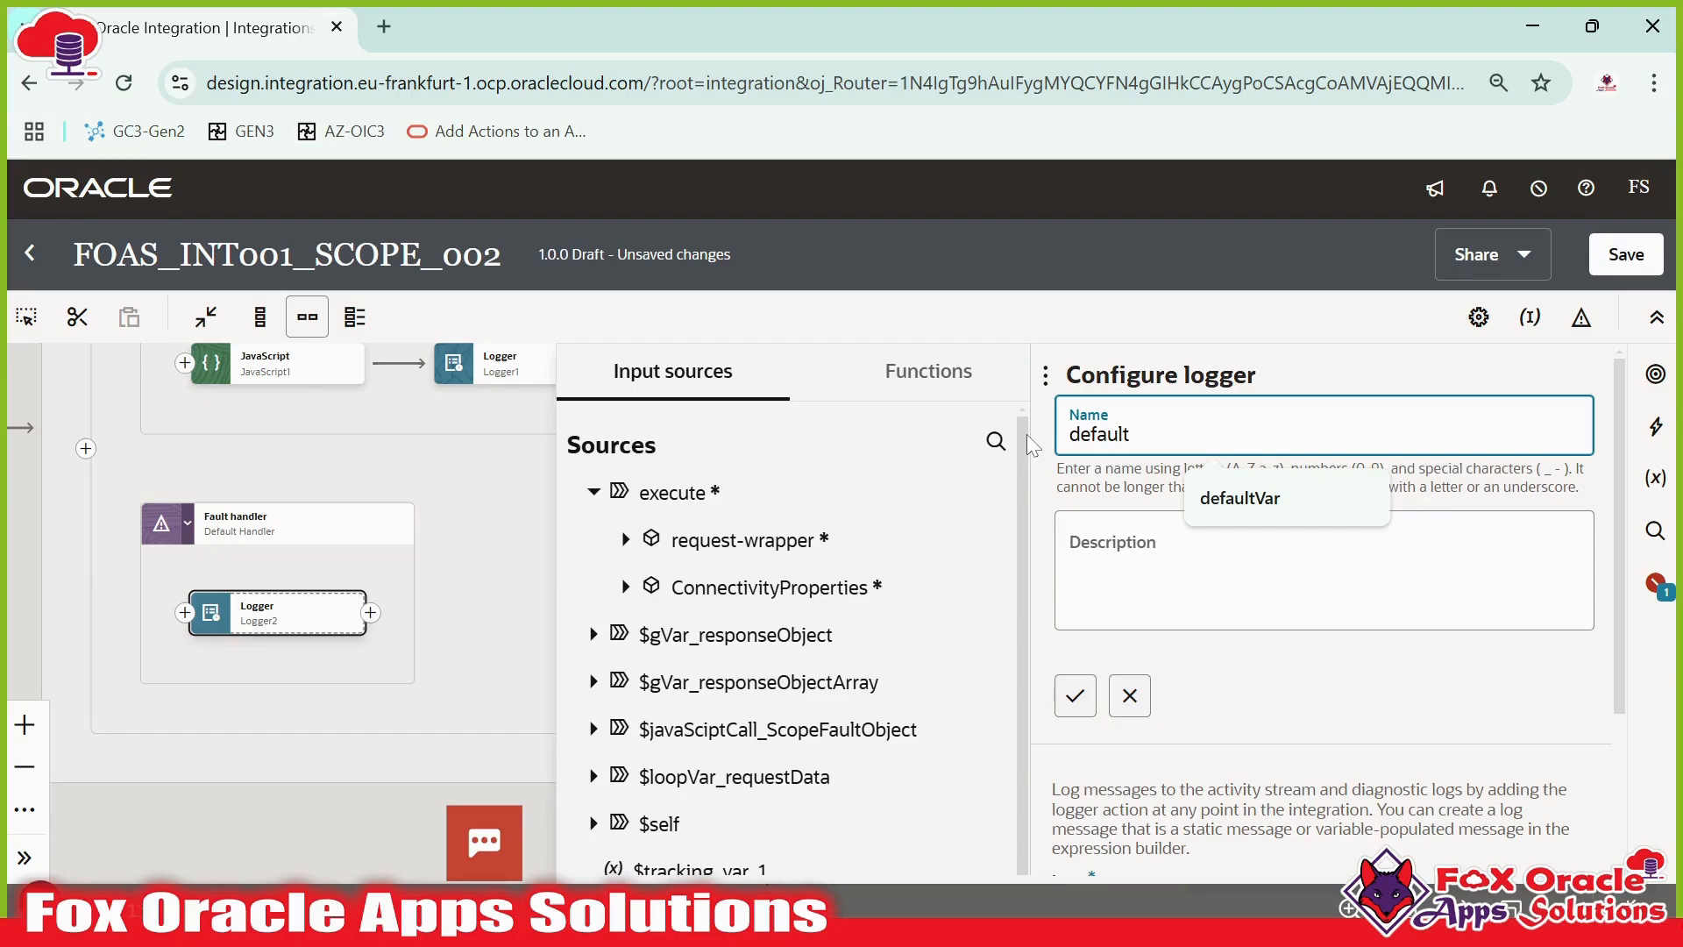
text(Handler_logger)
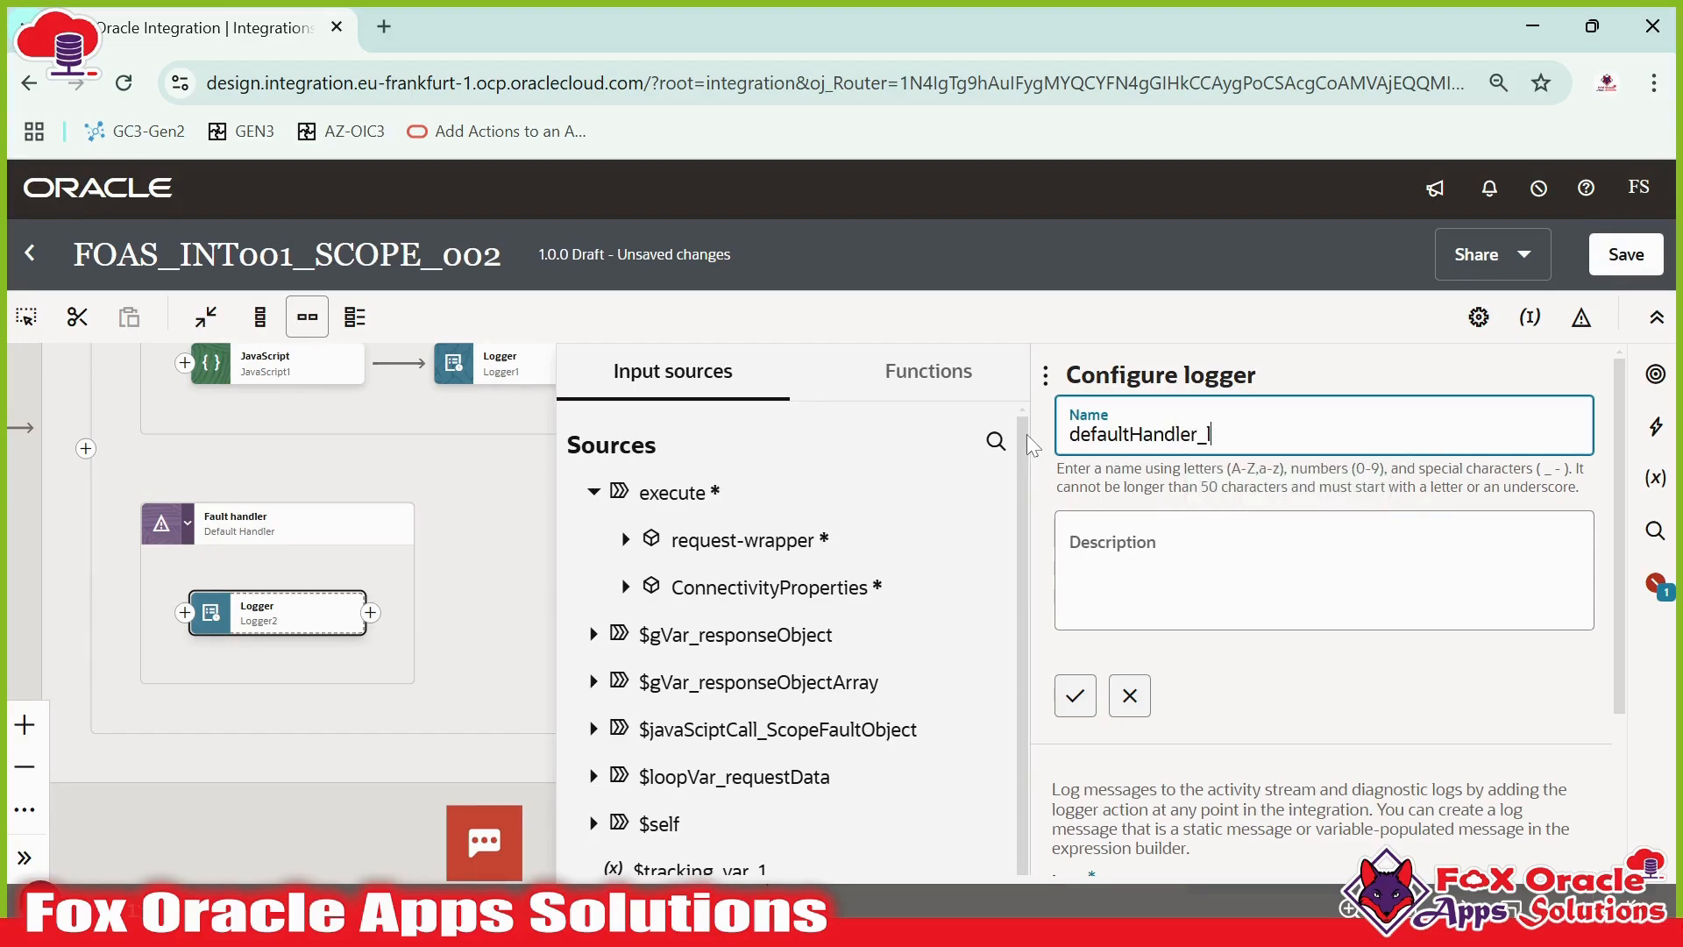
click(1066, 712)
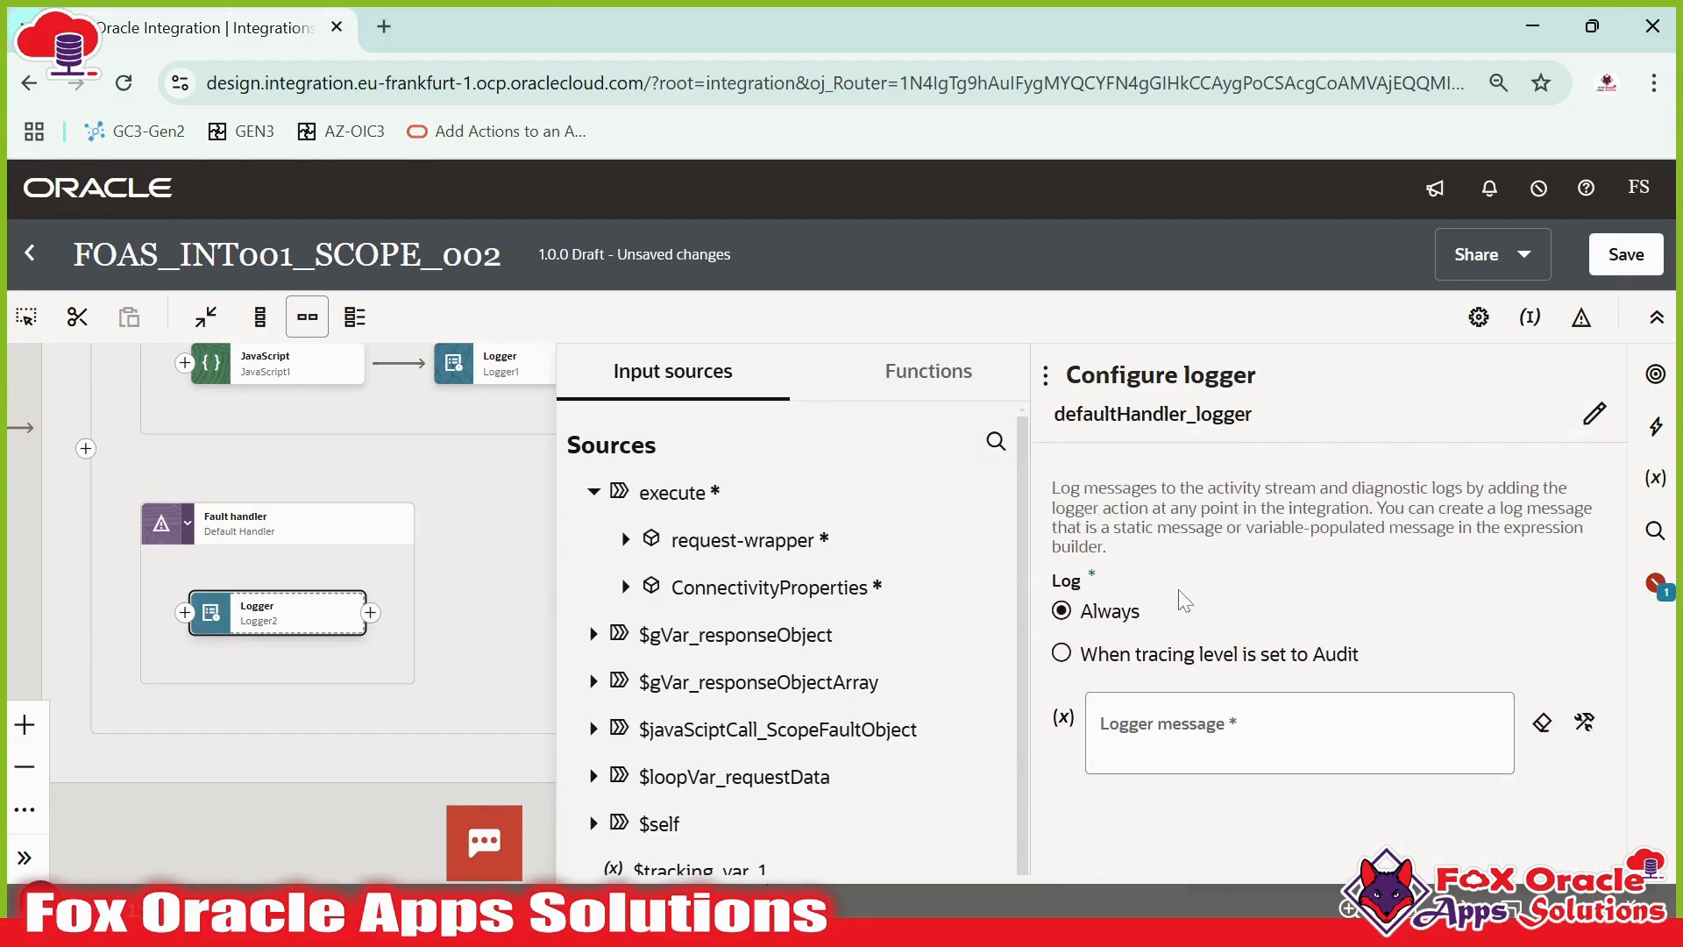
- Try inserting the fault element of $javaScriptCall_ScopeFaultObject into the logger message and switch to developer view
click(1299, 733)
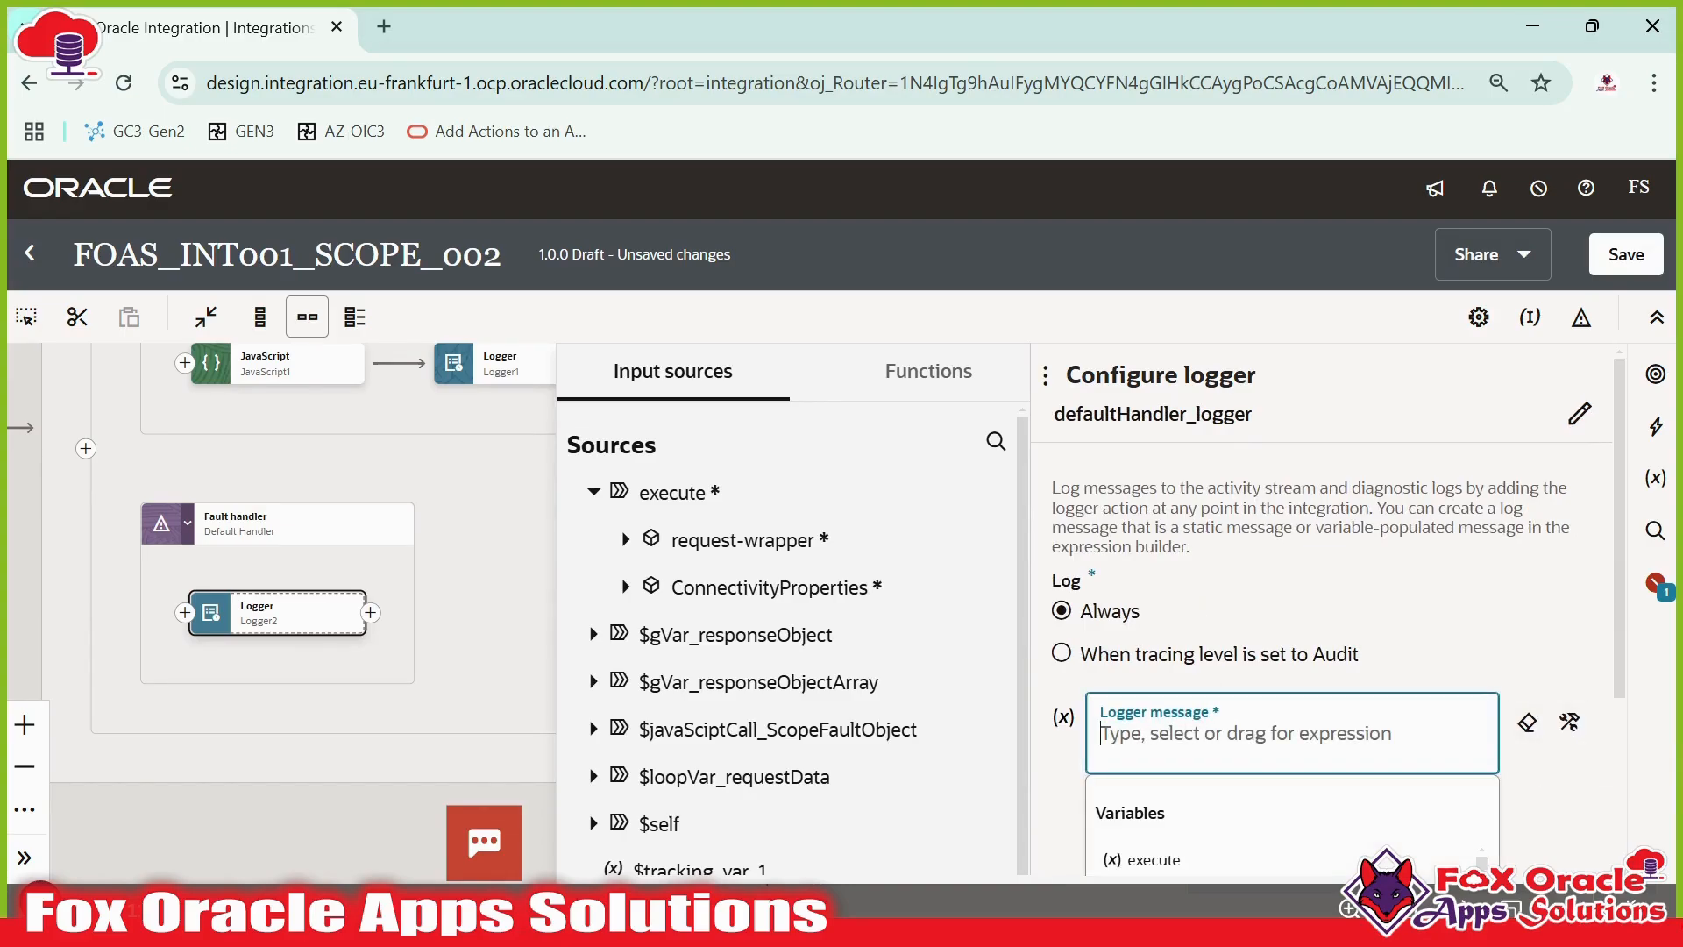
text(concat('Error of scope is : ',)
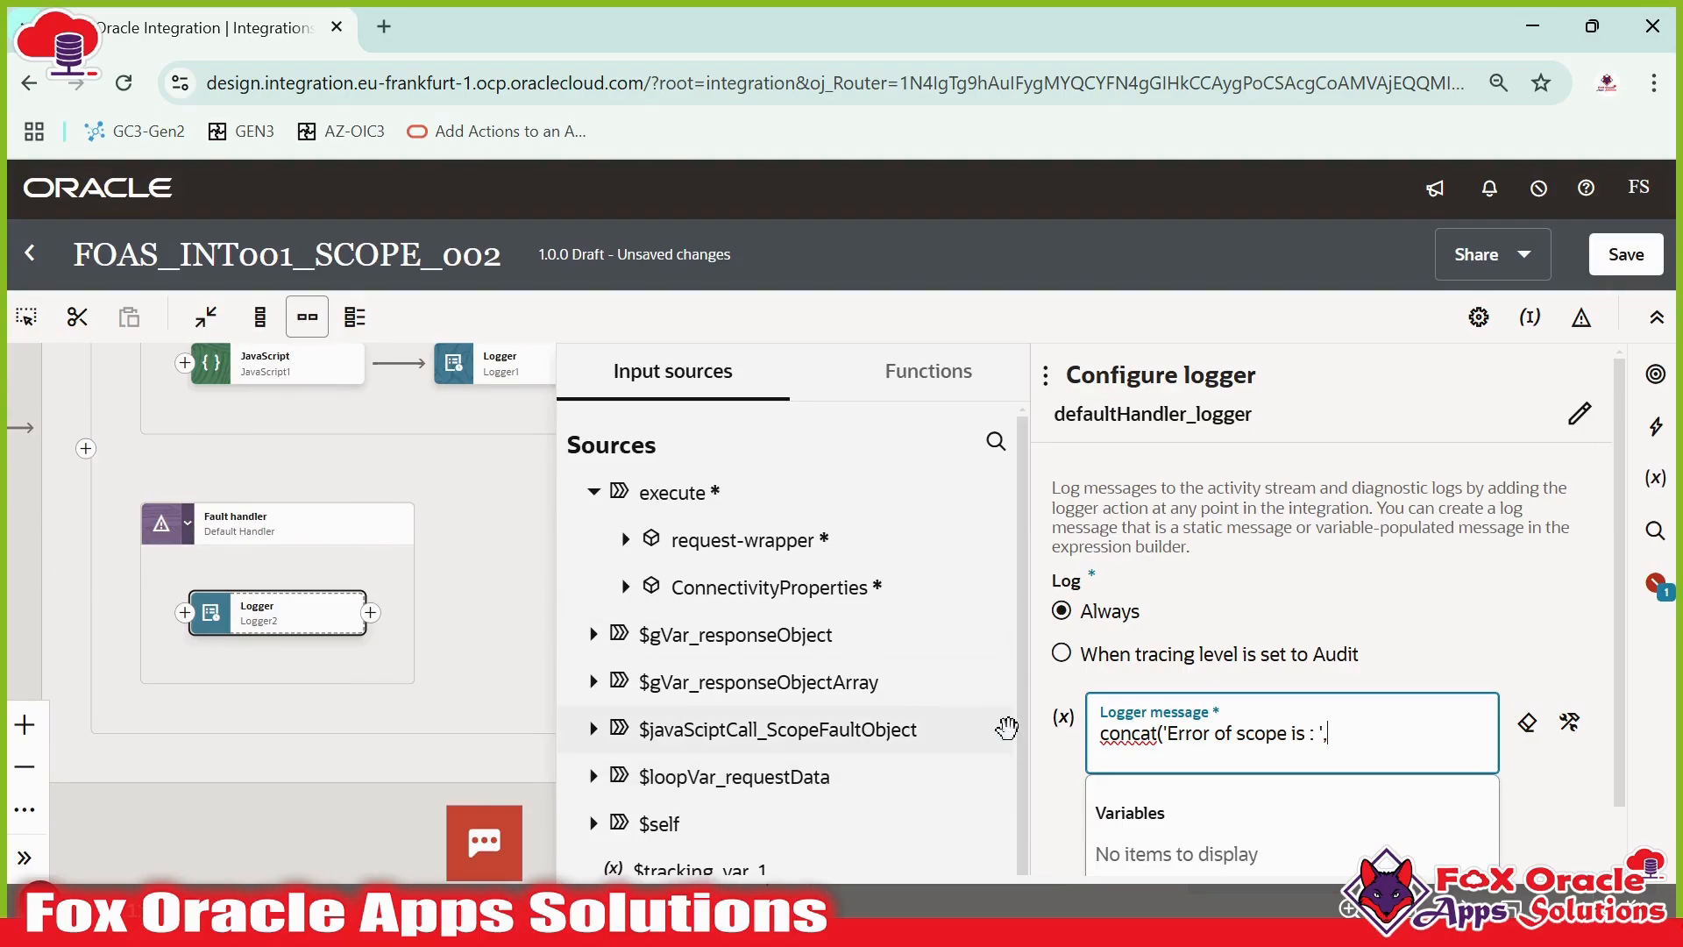
scroll(1260, 723, down, 1)
scroll(668, 585, down, 1)
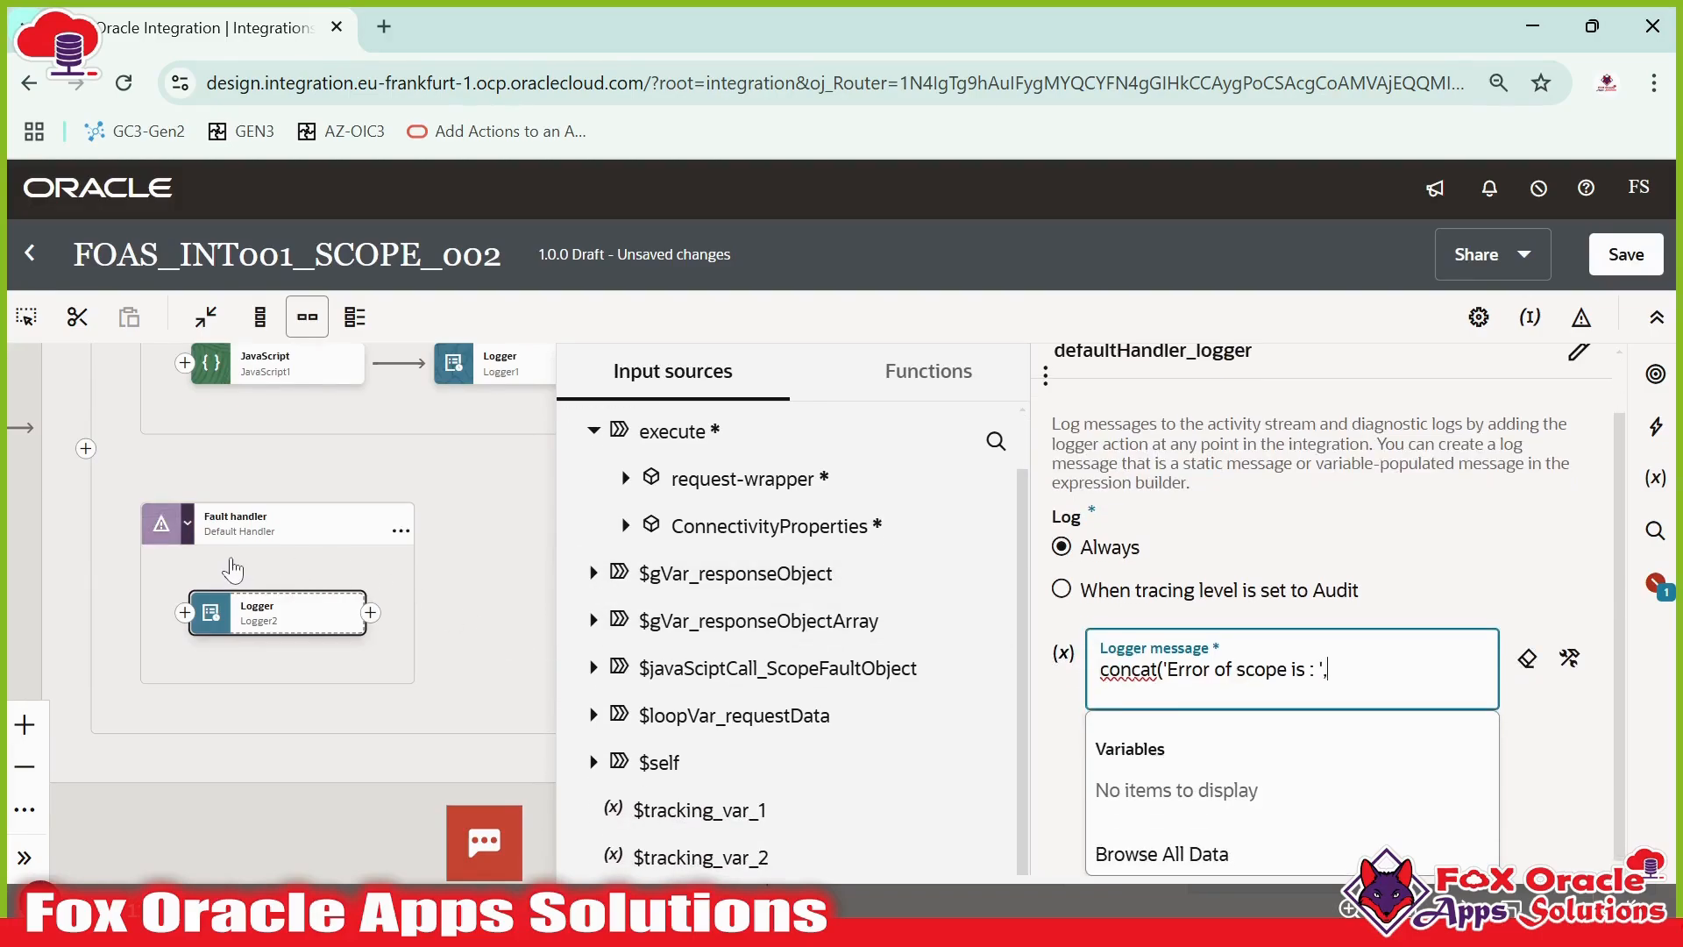
drag(371, 494, 375, 609)
scroll(176, 555, up, 3)
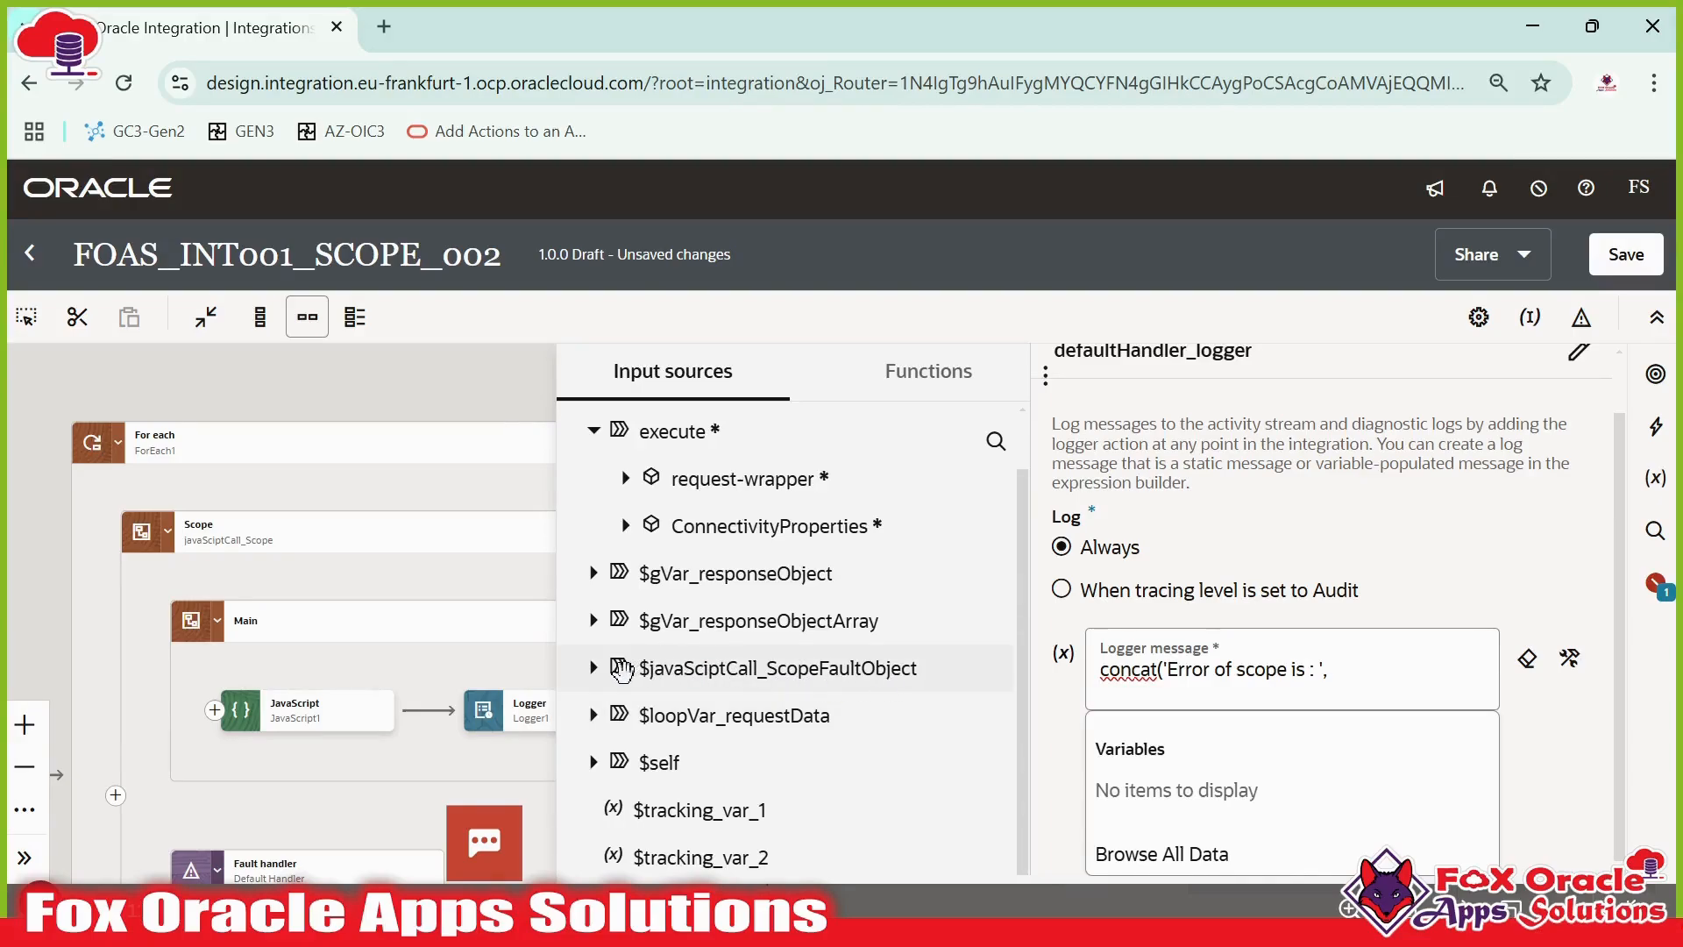
click(593, 668)
scroll(702, 668, down, 1)
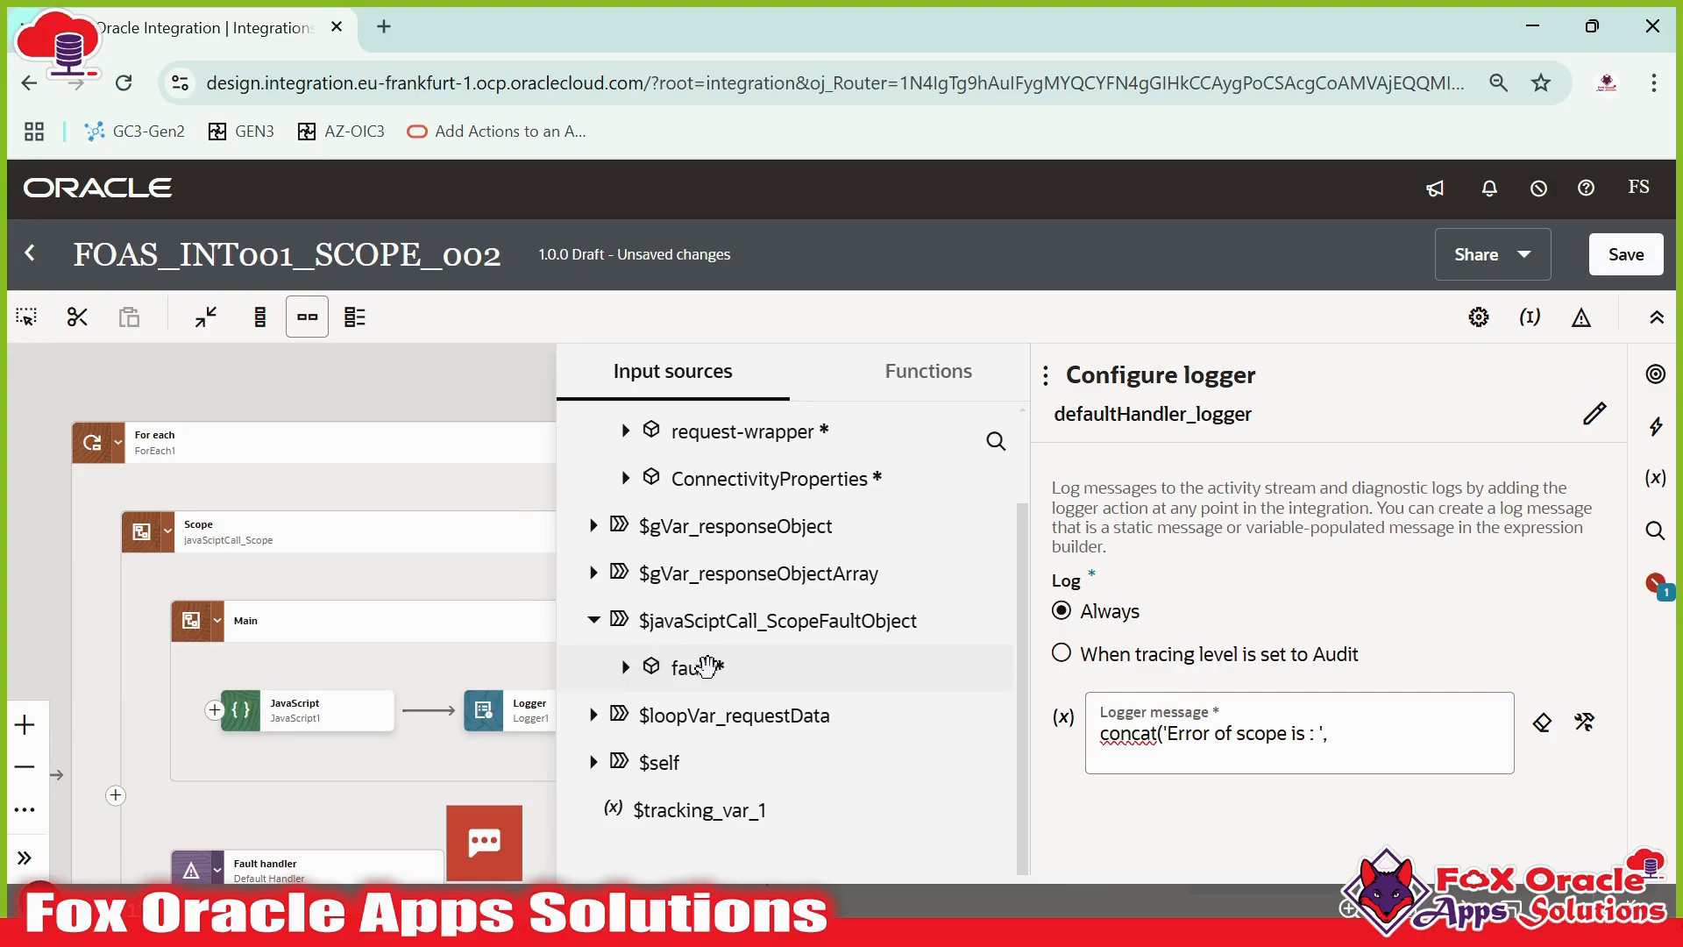
click(626, 667)
scroll(701, 638, down, 3)
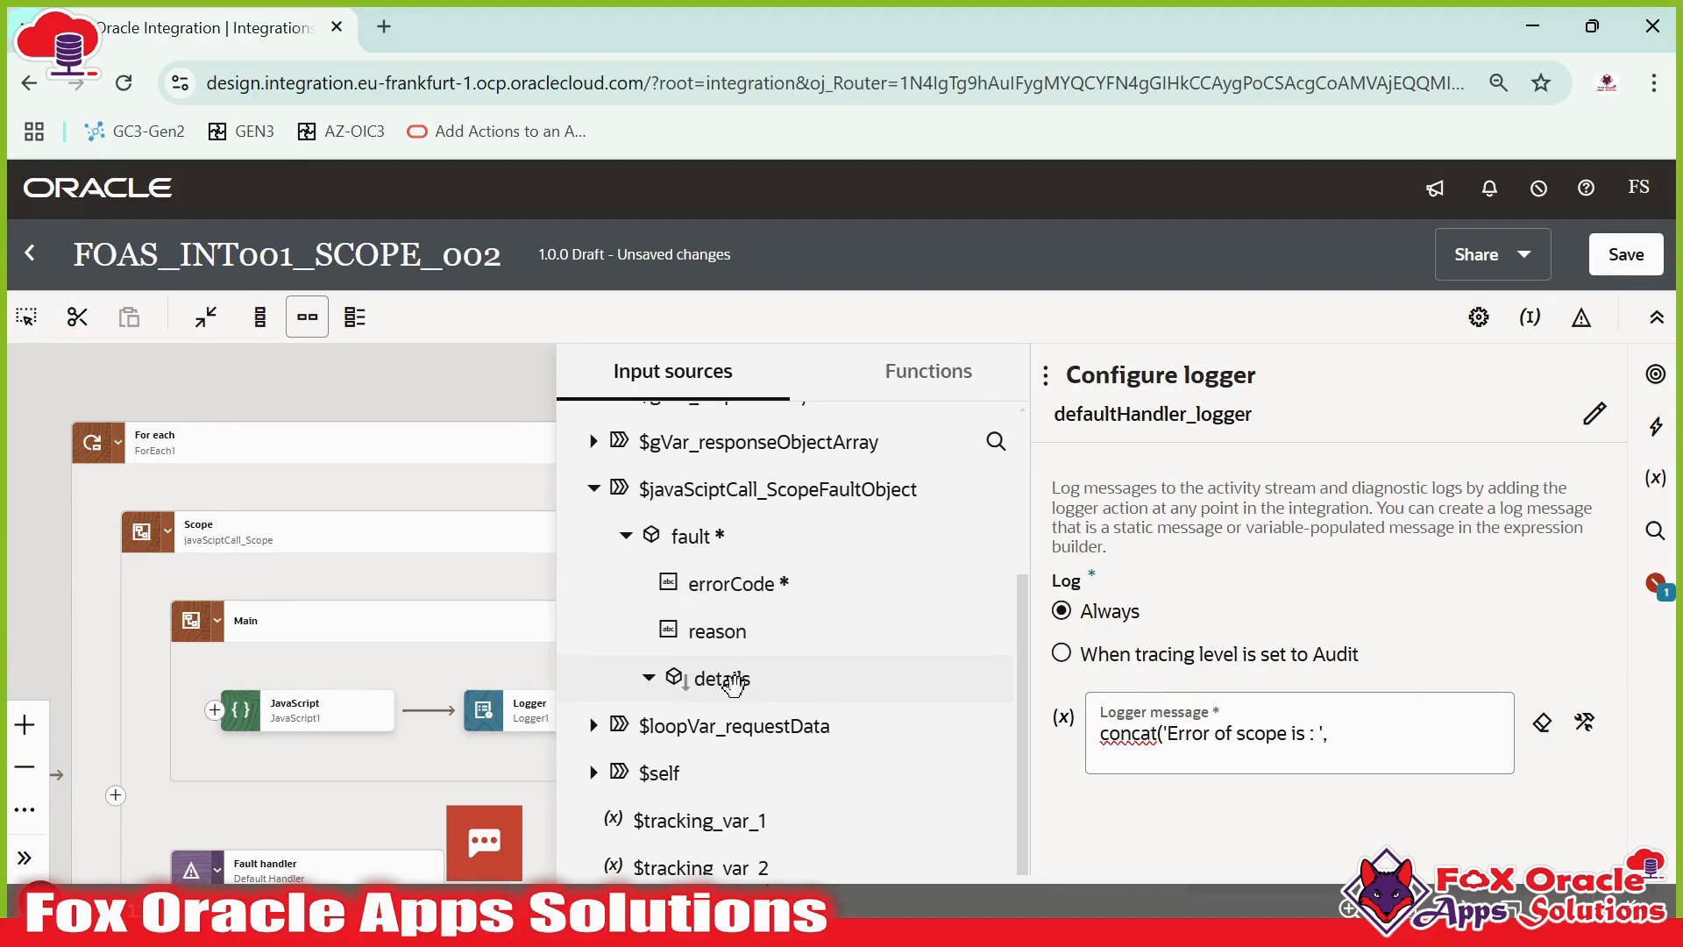
click(720, 675)
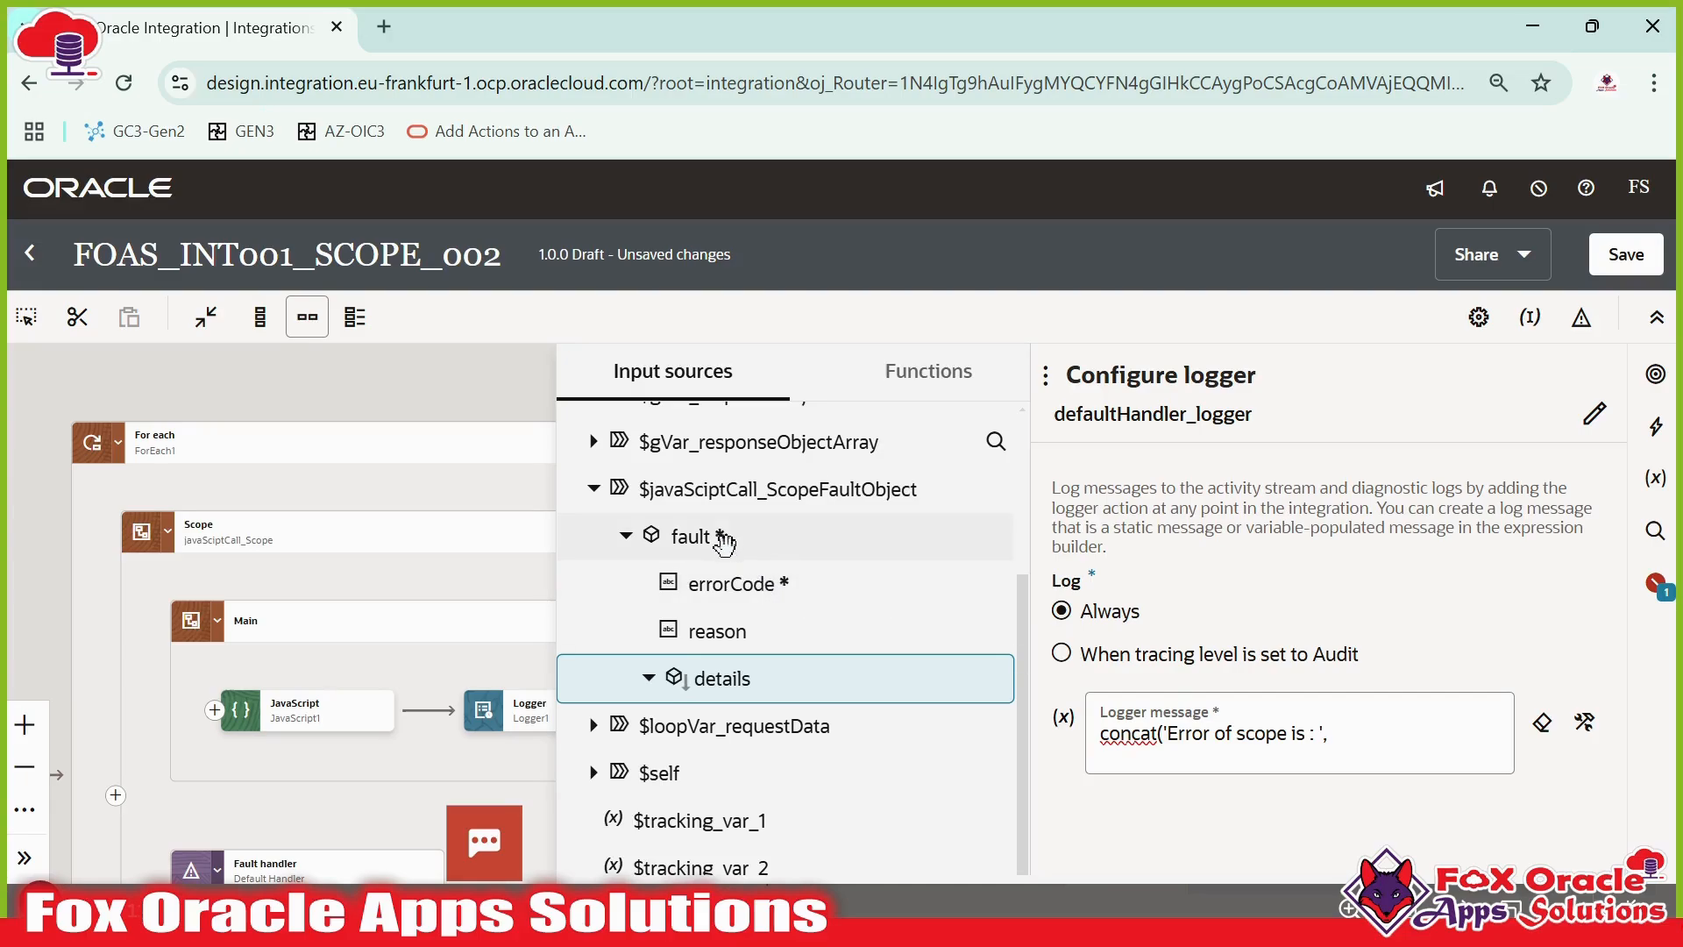
drag(724, 543, 1399, 745)
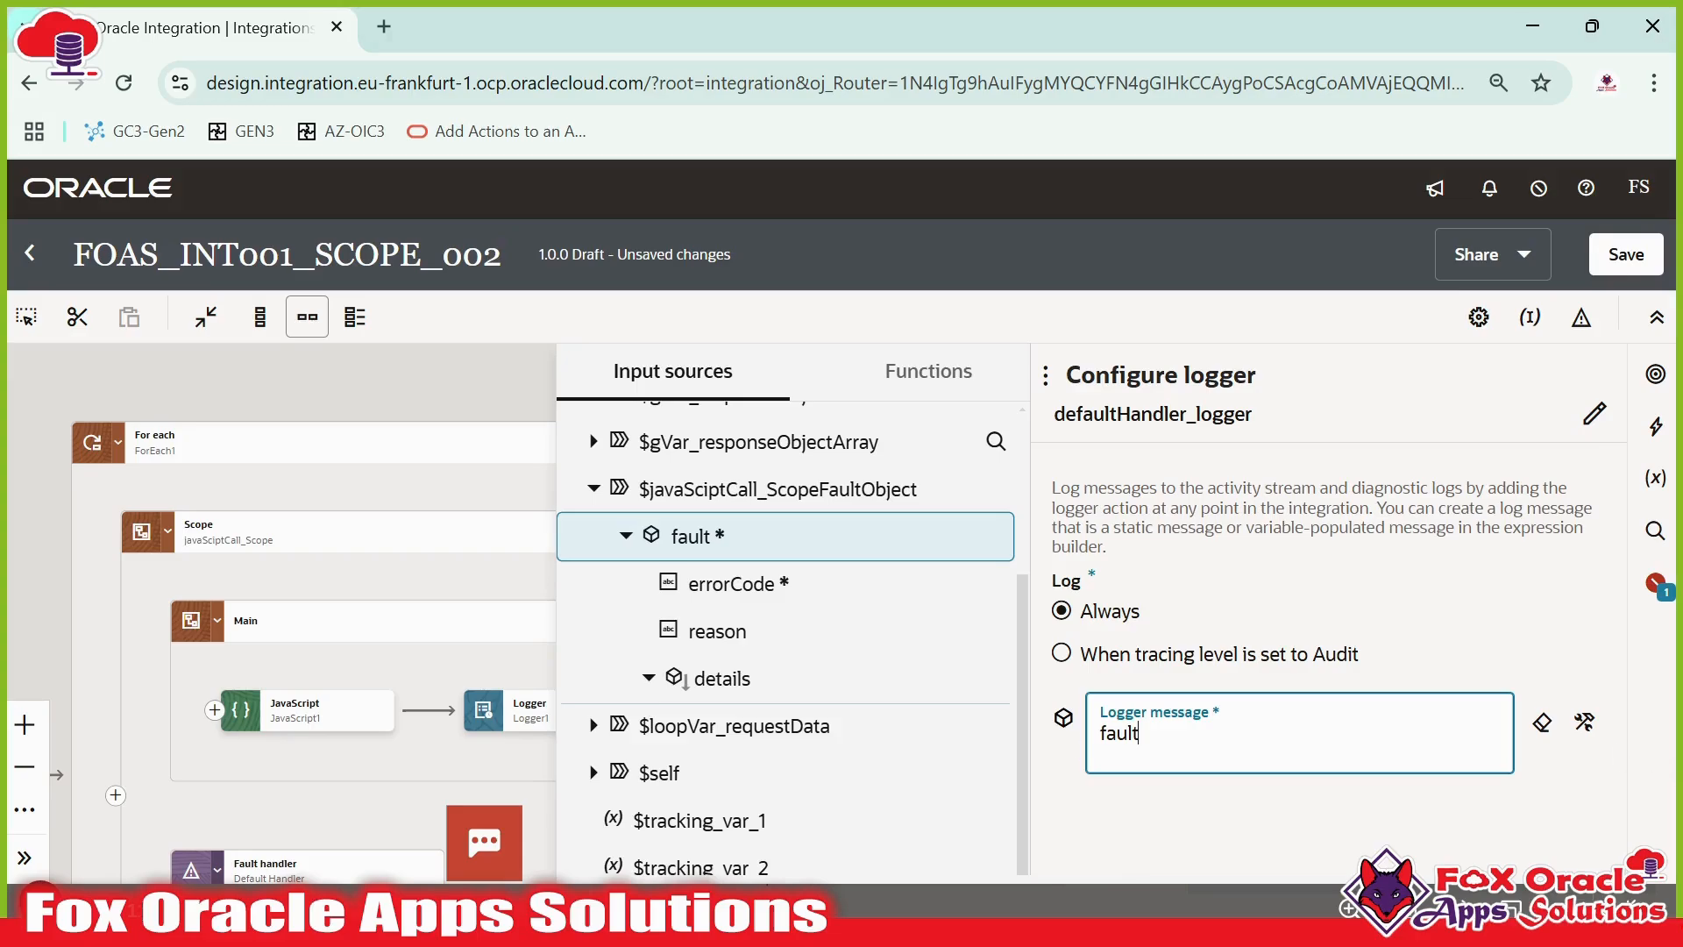
click(1585, 724)
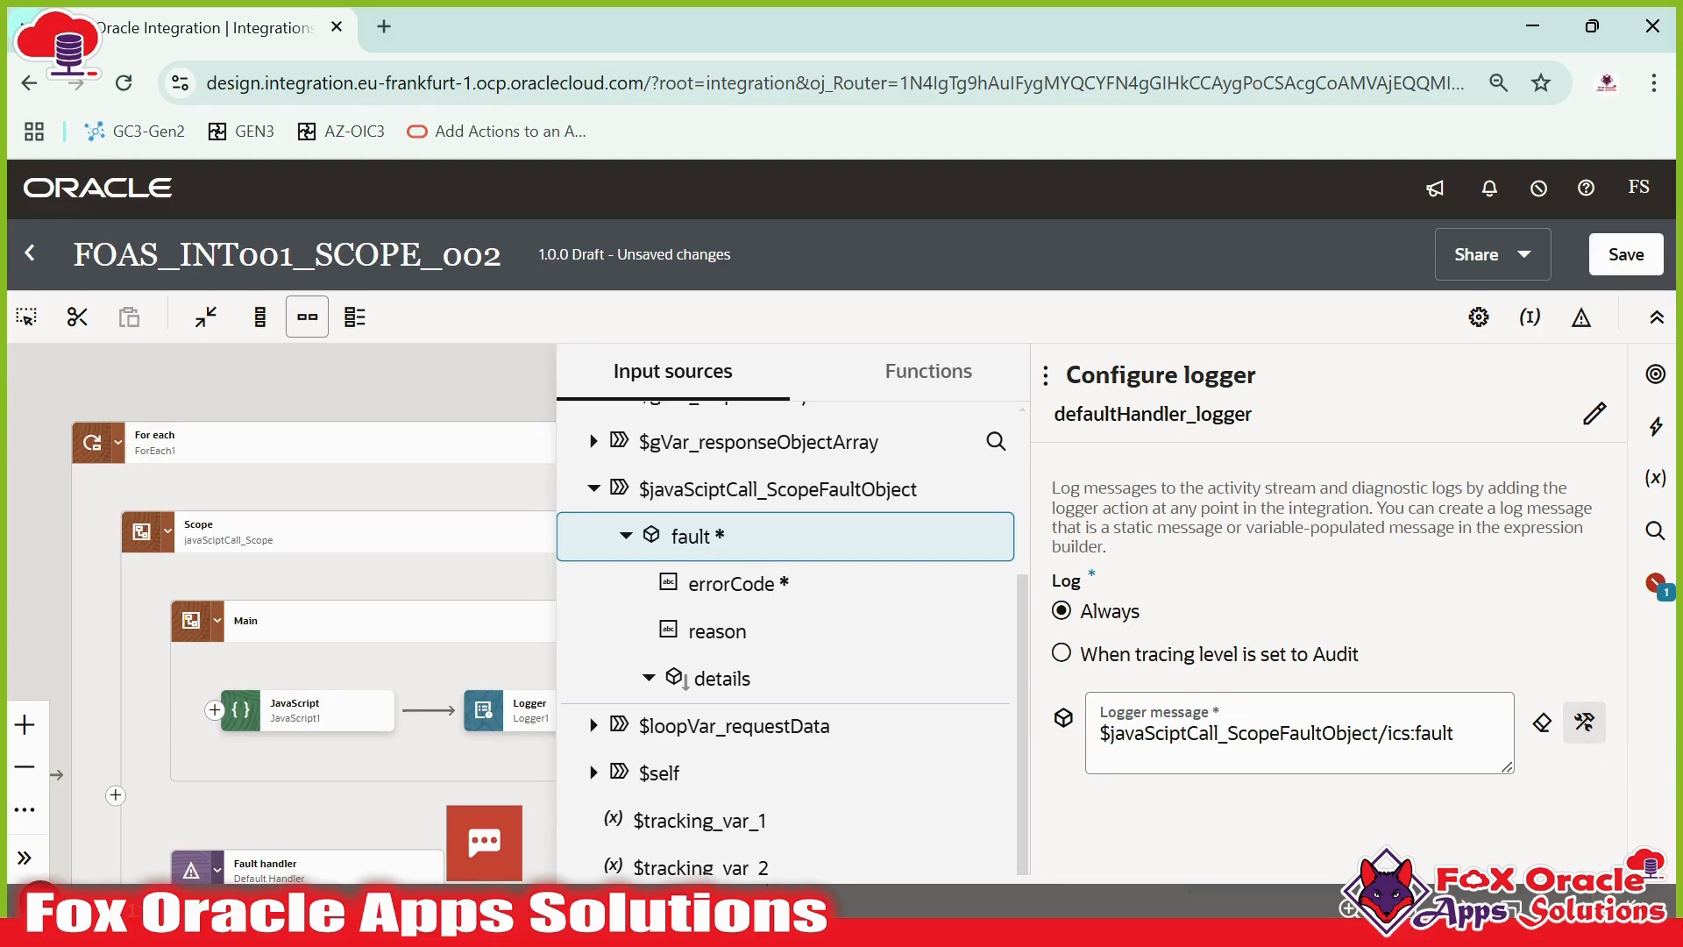
- Set the logger message to concat('Error of scope is : ', $javaScriptCall_ScopeFaultObject/ics:fault)
drag(1458, 734, 1063, 721)
key(ctrl+x)
text(concat('Error of scope is : ',)
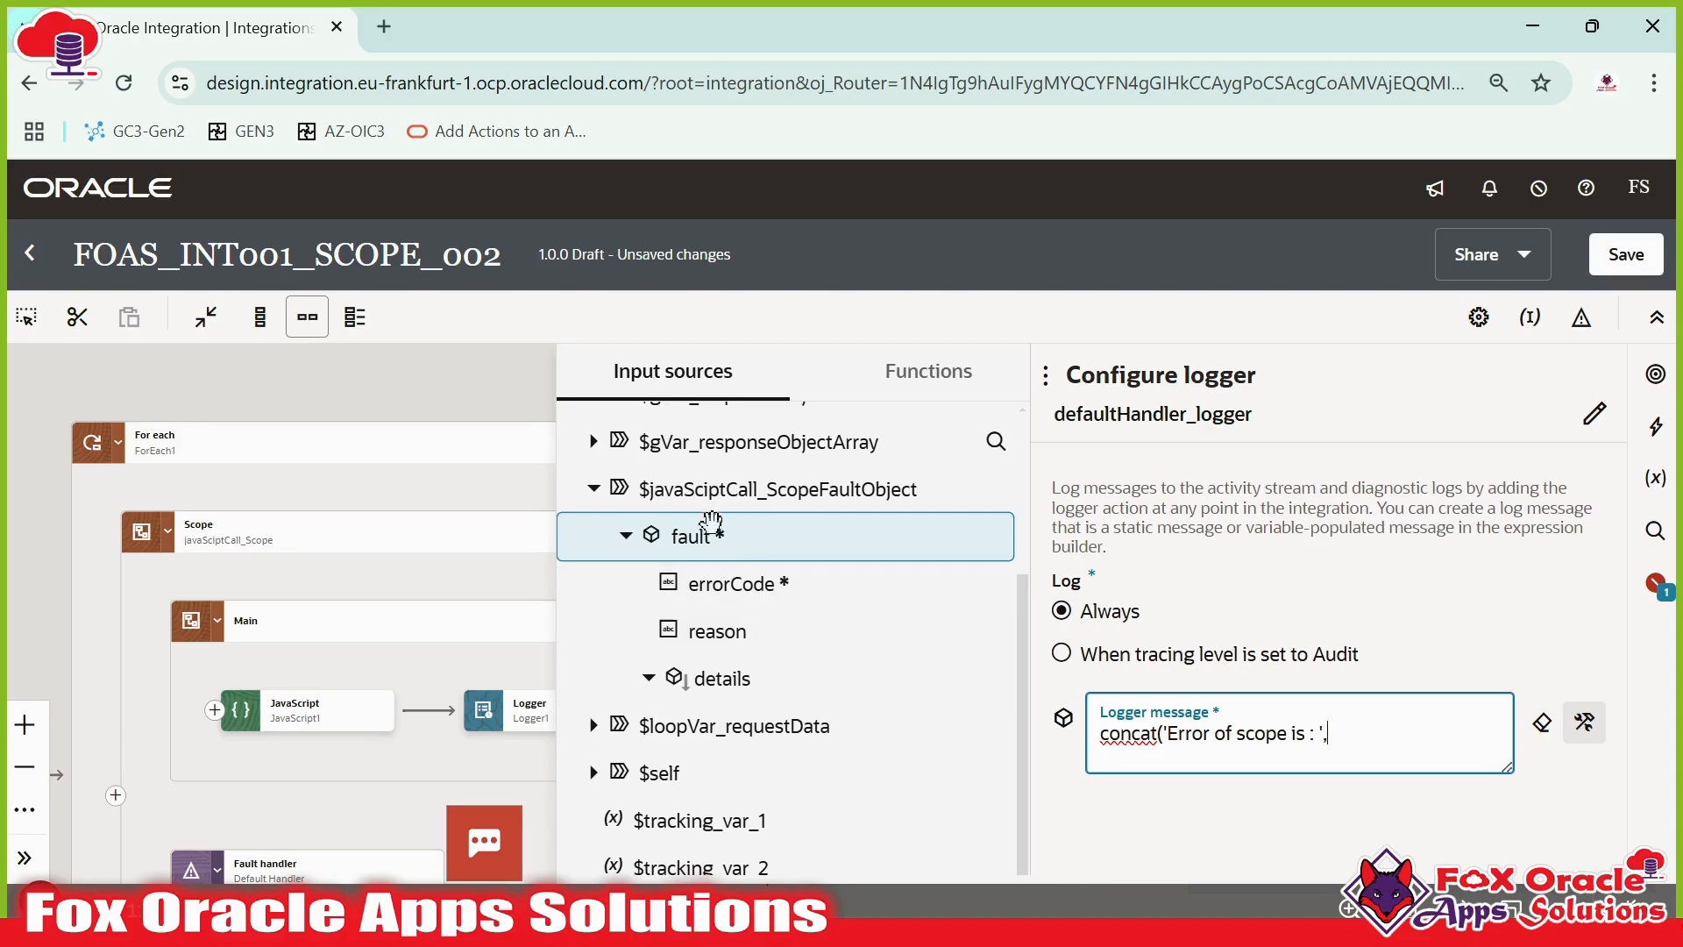
drag(710, 523, 1416, 763)
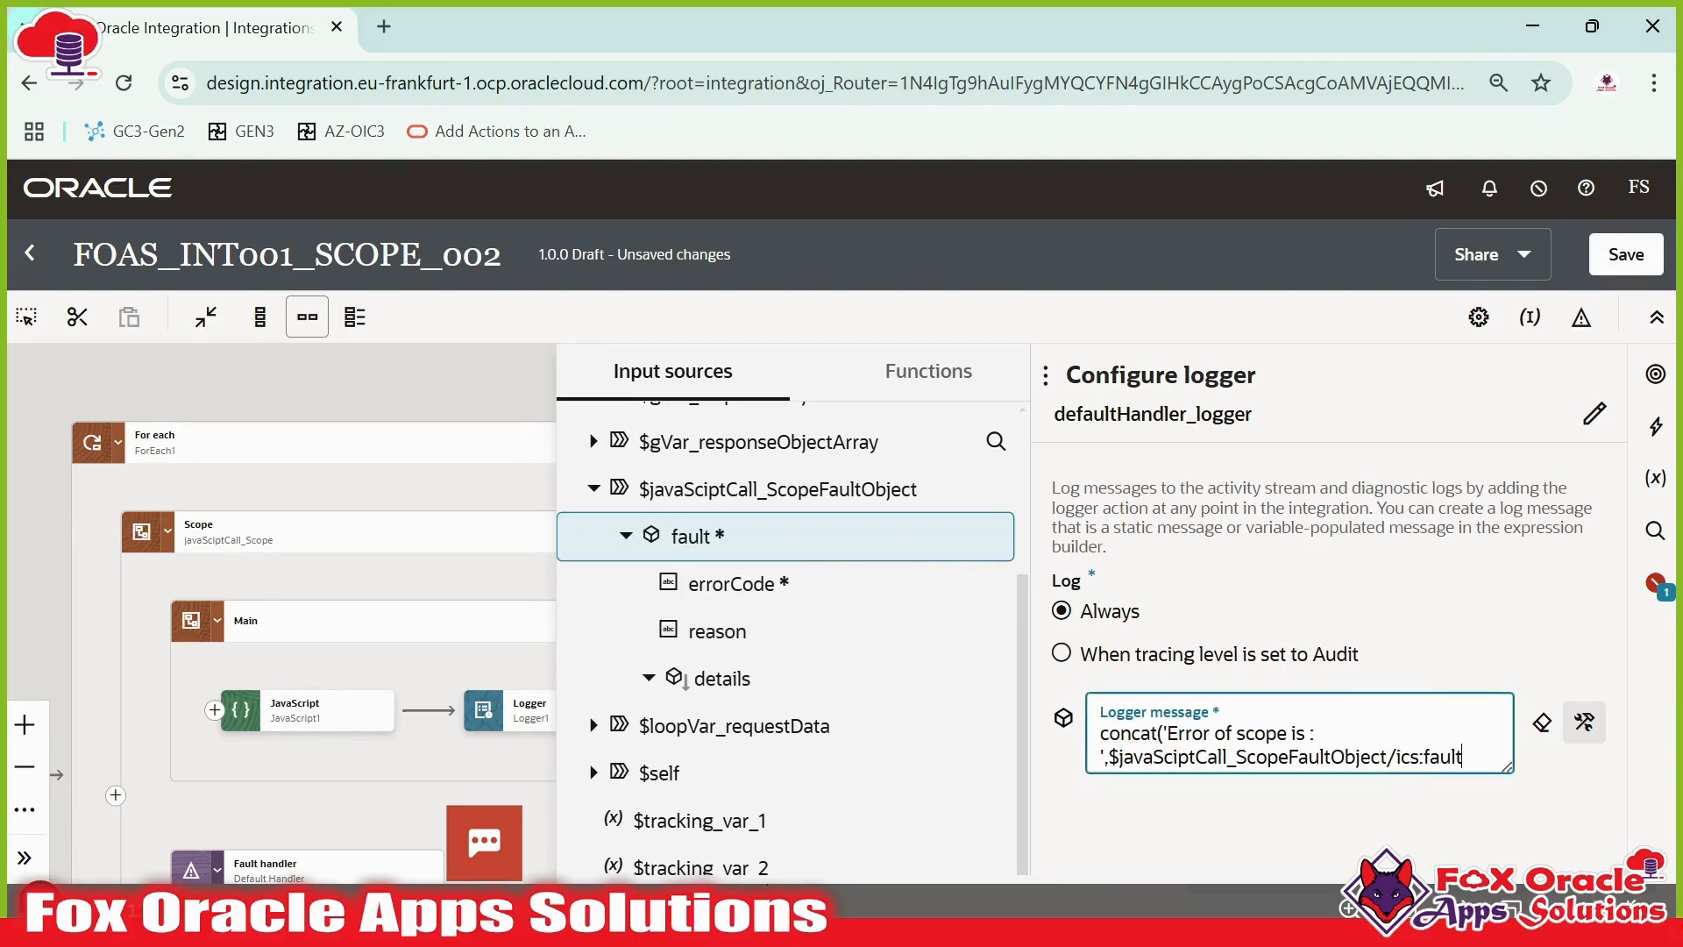
text())
click(1584, 721)
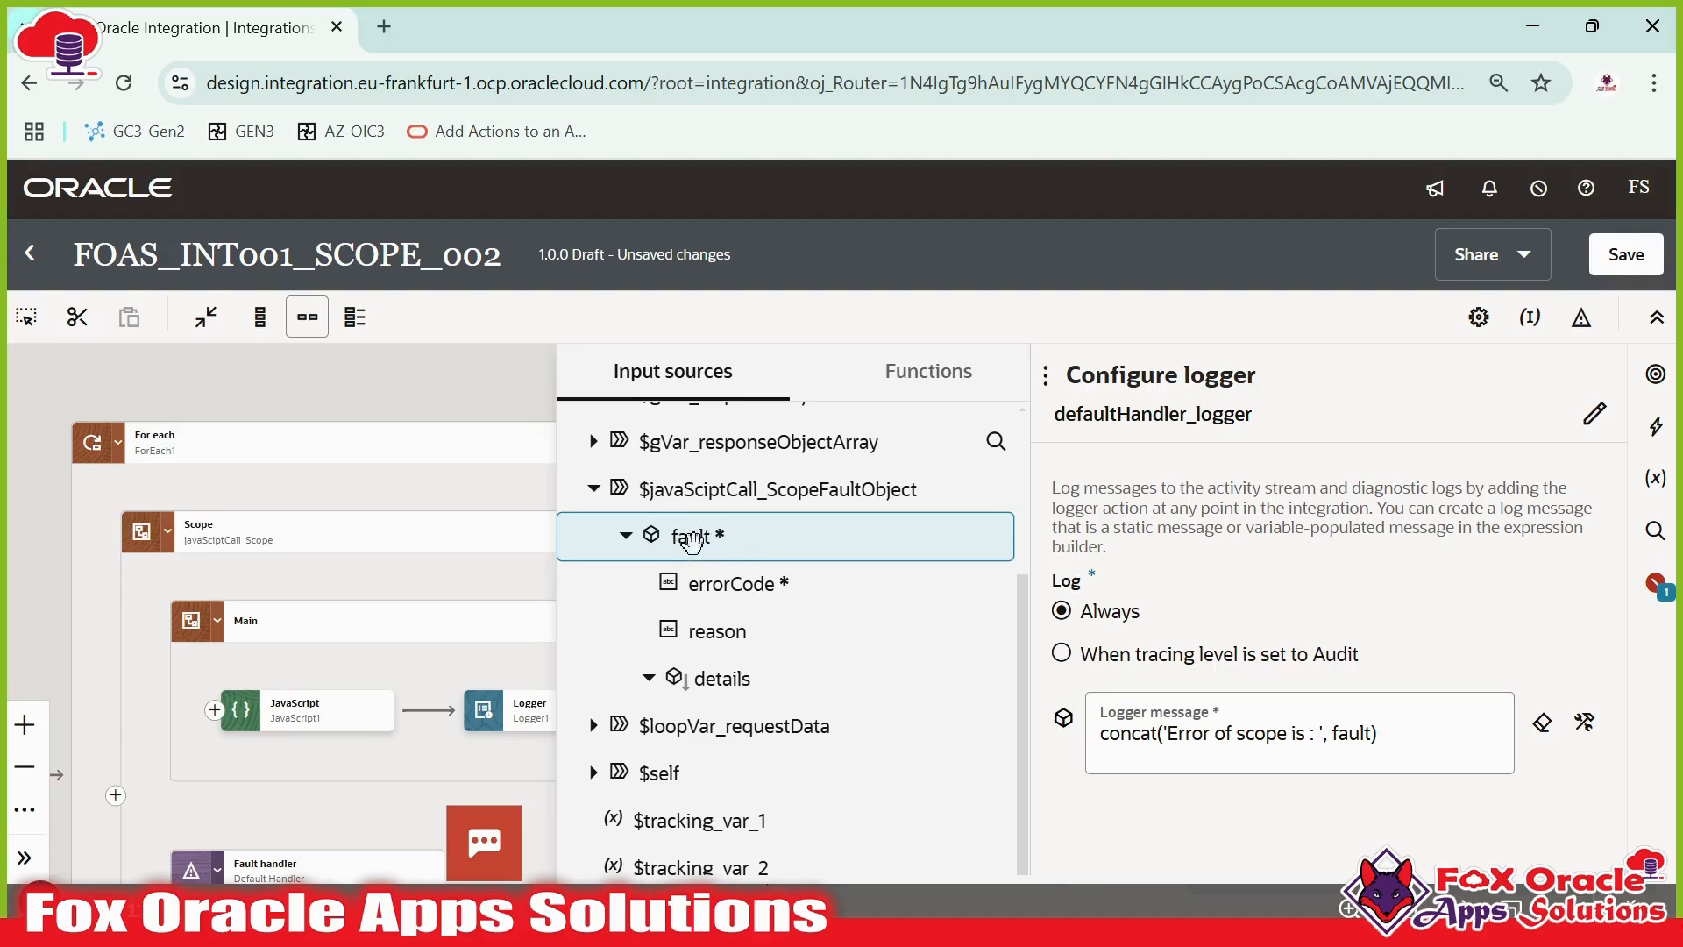
- Review the whole flow, including the For each loop and the fault handler's logger
click(355, 438)
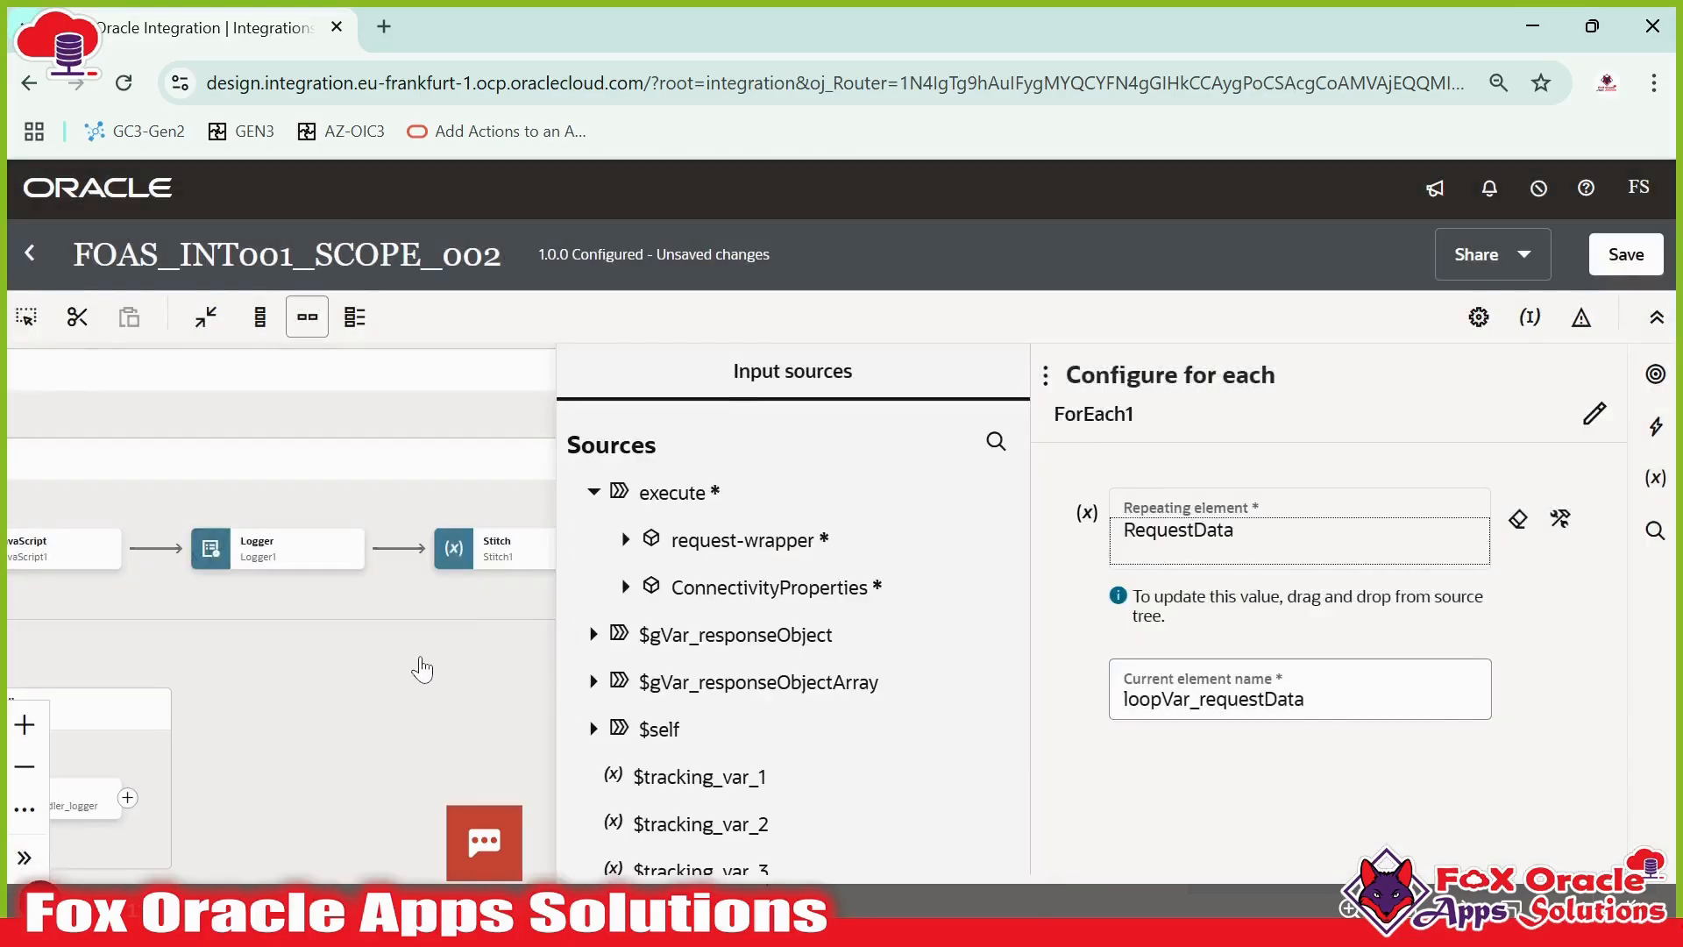
click(424, 670)
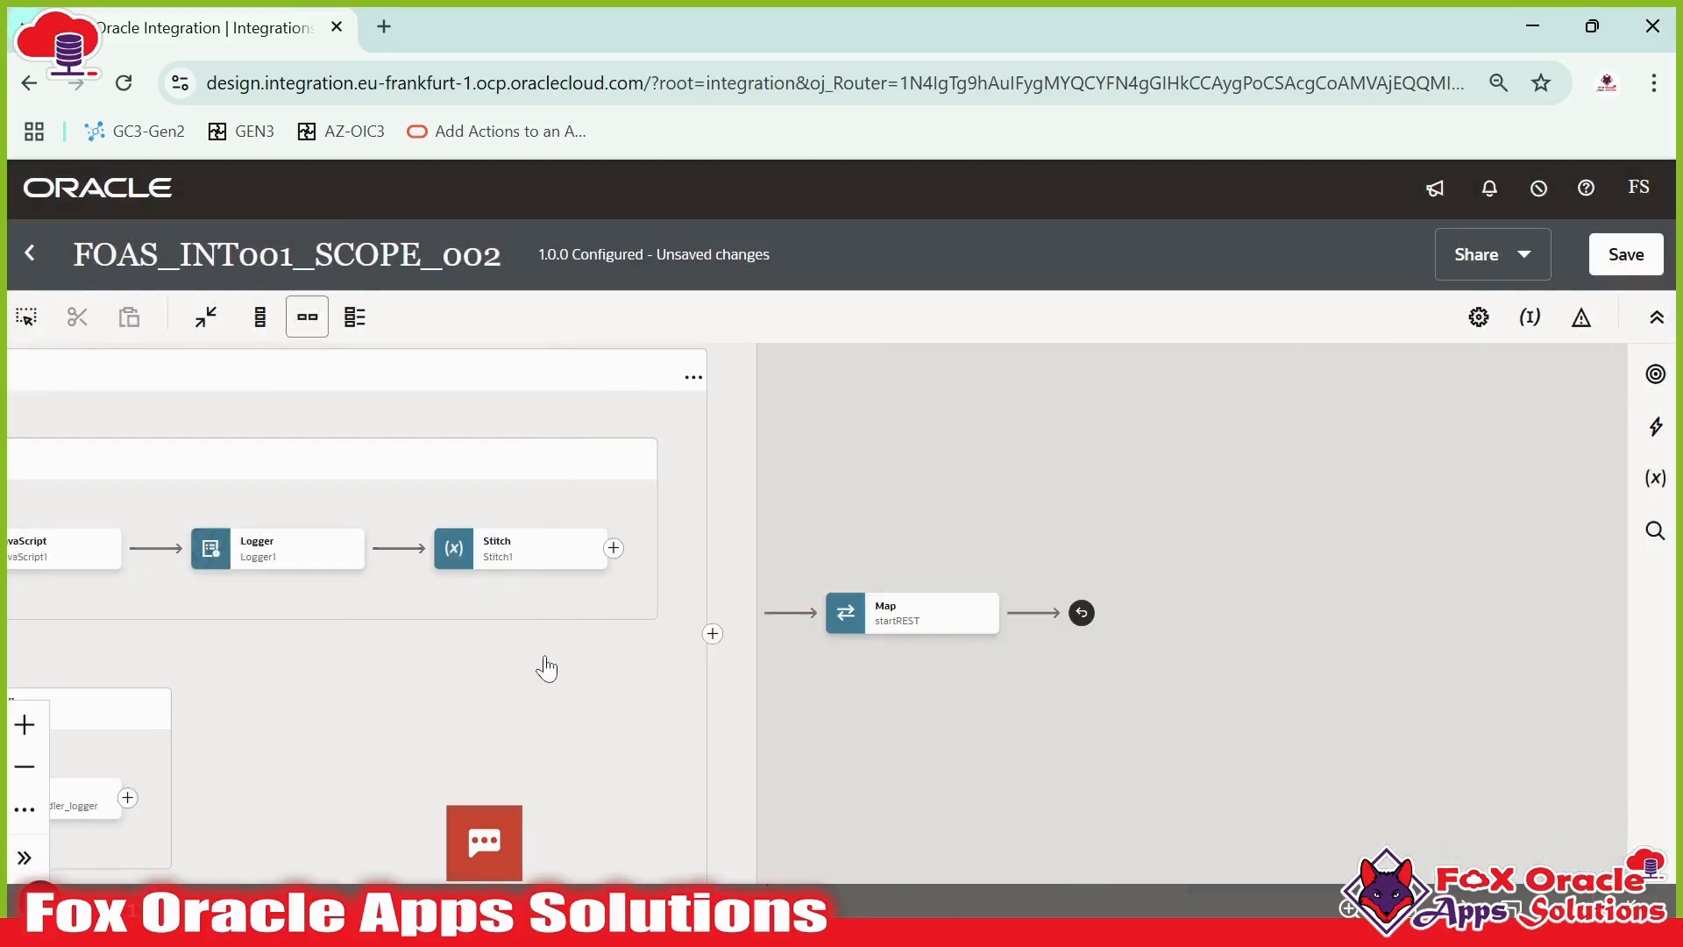
drag(894, 501, 1540, 474)
scroll(1332, 605, down, 1)
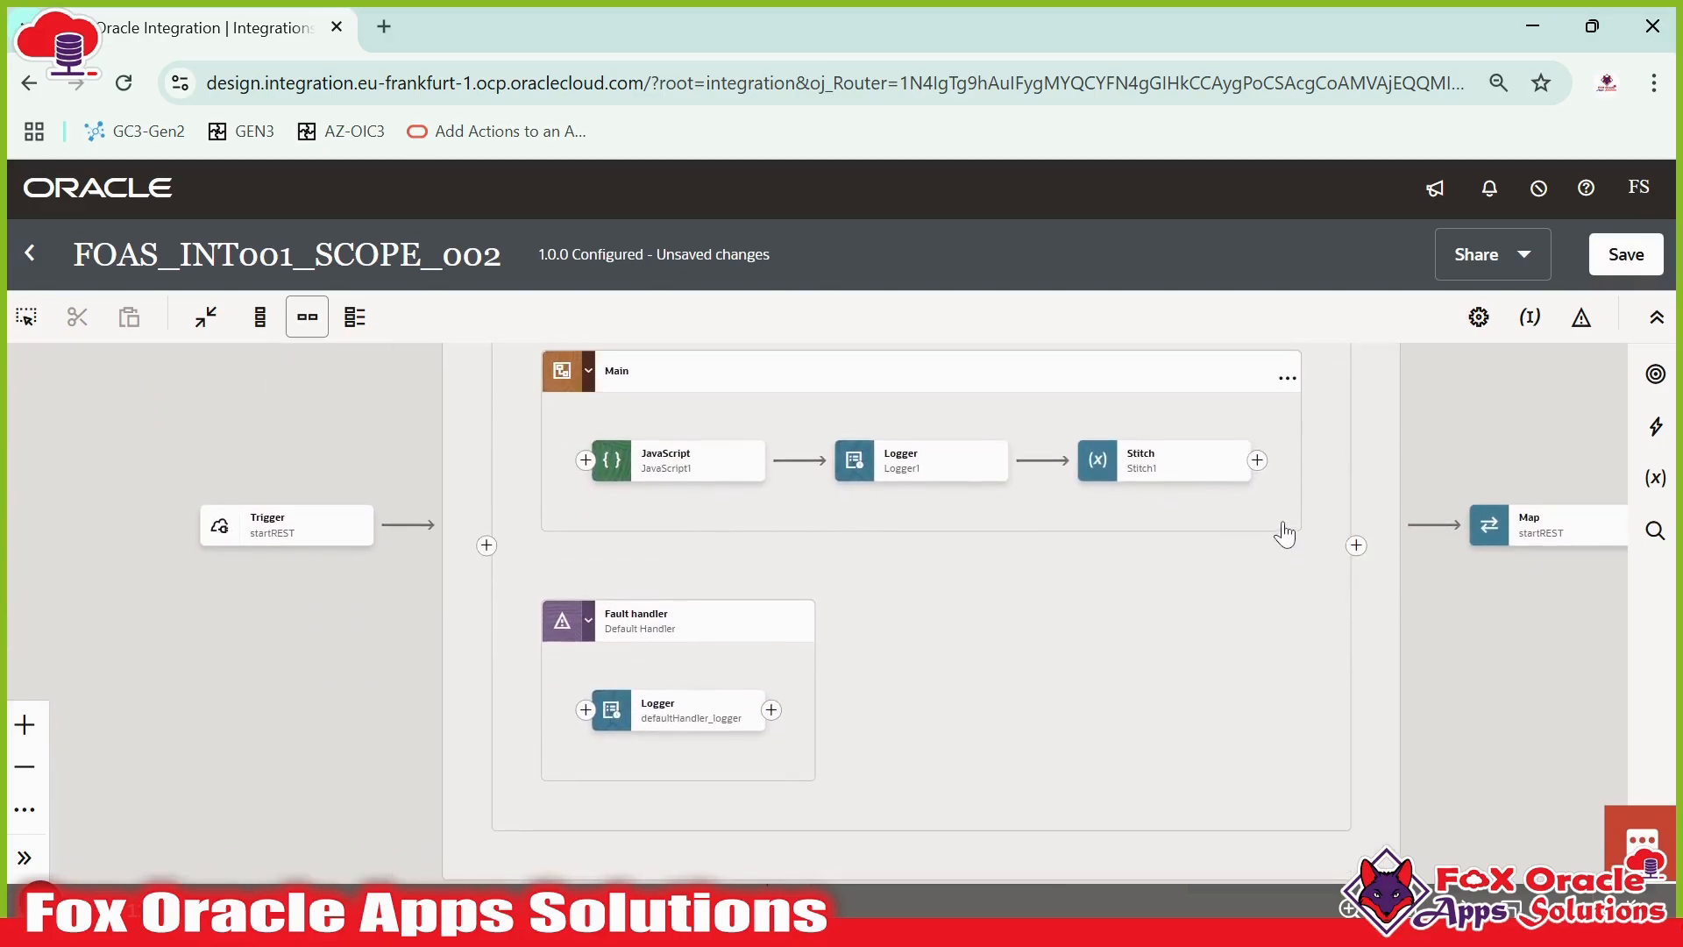
drag(1149, 594, 1112, 510)
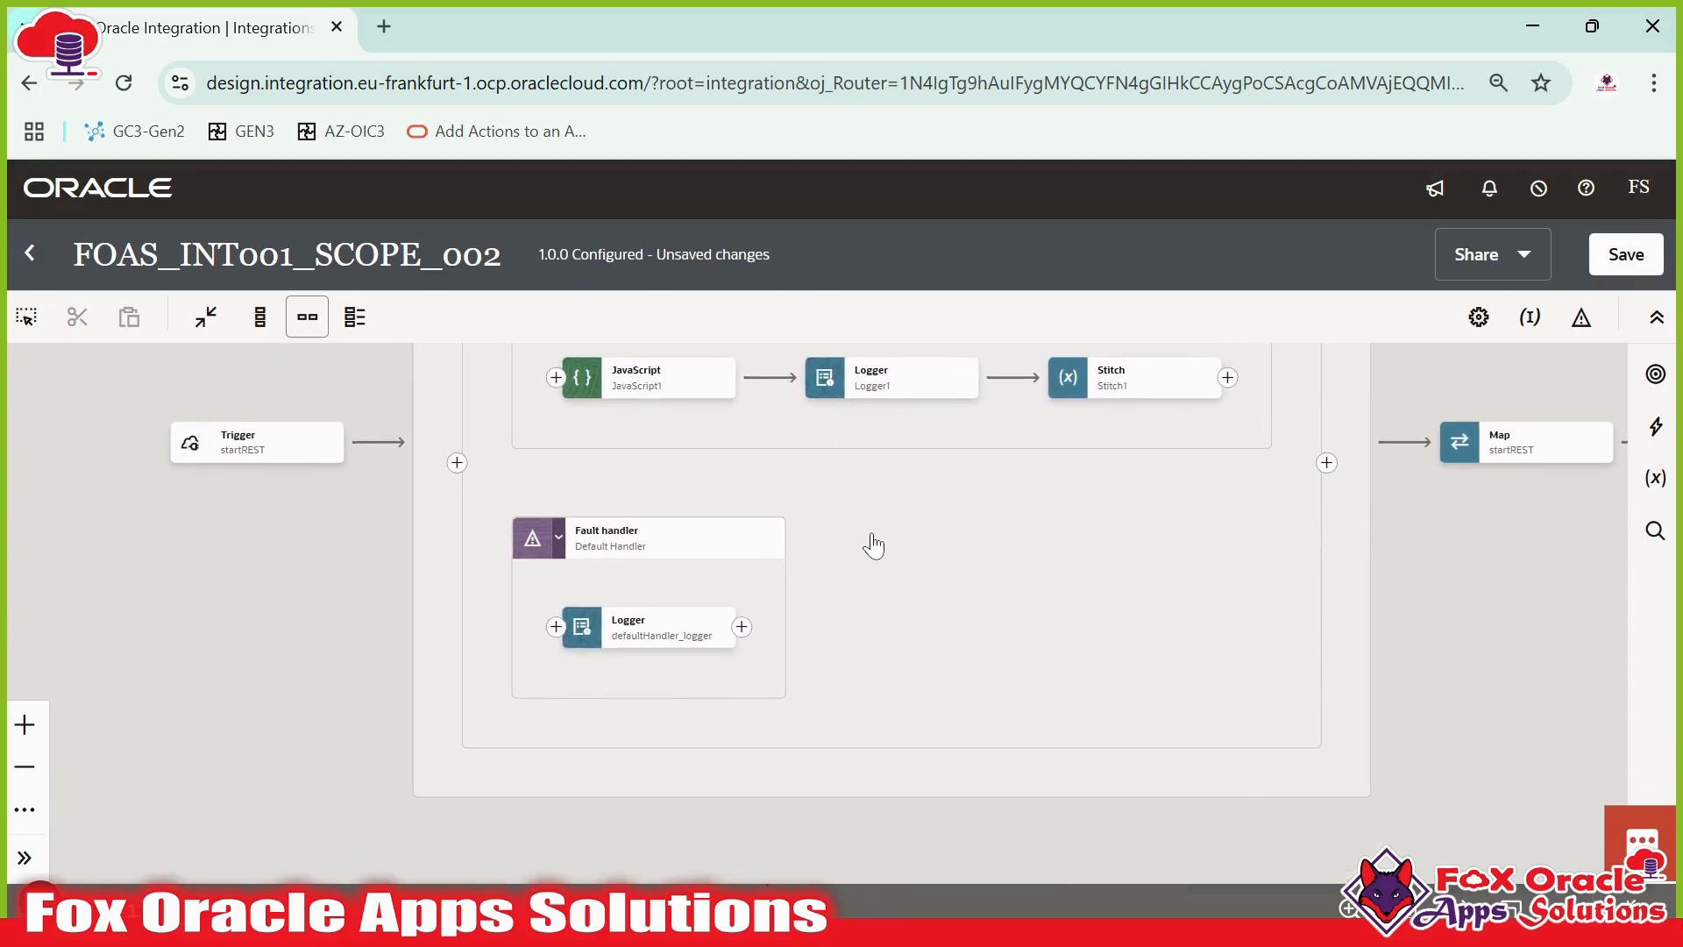
drag(873, 552, 922, 693)
mouse_move(932, 594)
mouse_down()
mouse_move(950, 657)
mouse_move(912, 593)
mouse_up()
drag(929, 710, 949, 673)
click(647, 646)
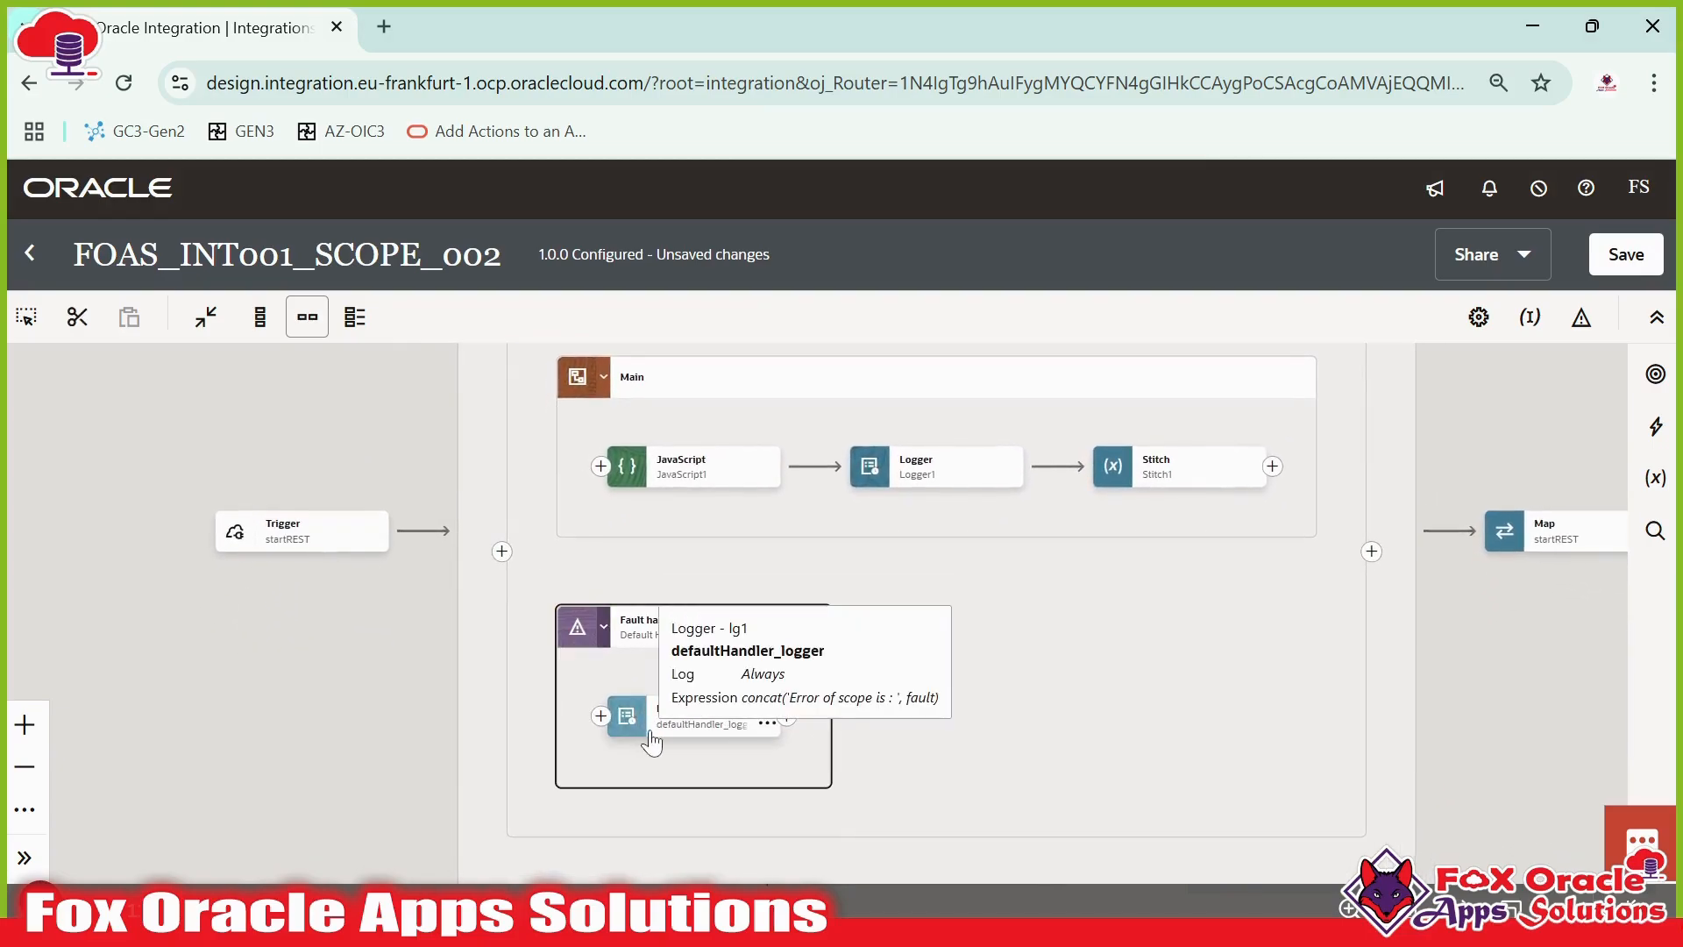
click(653, 739)
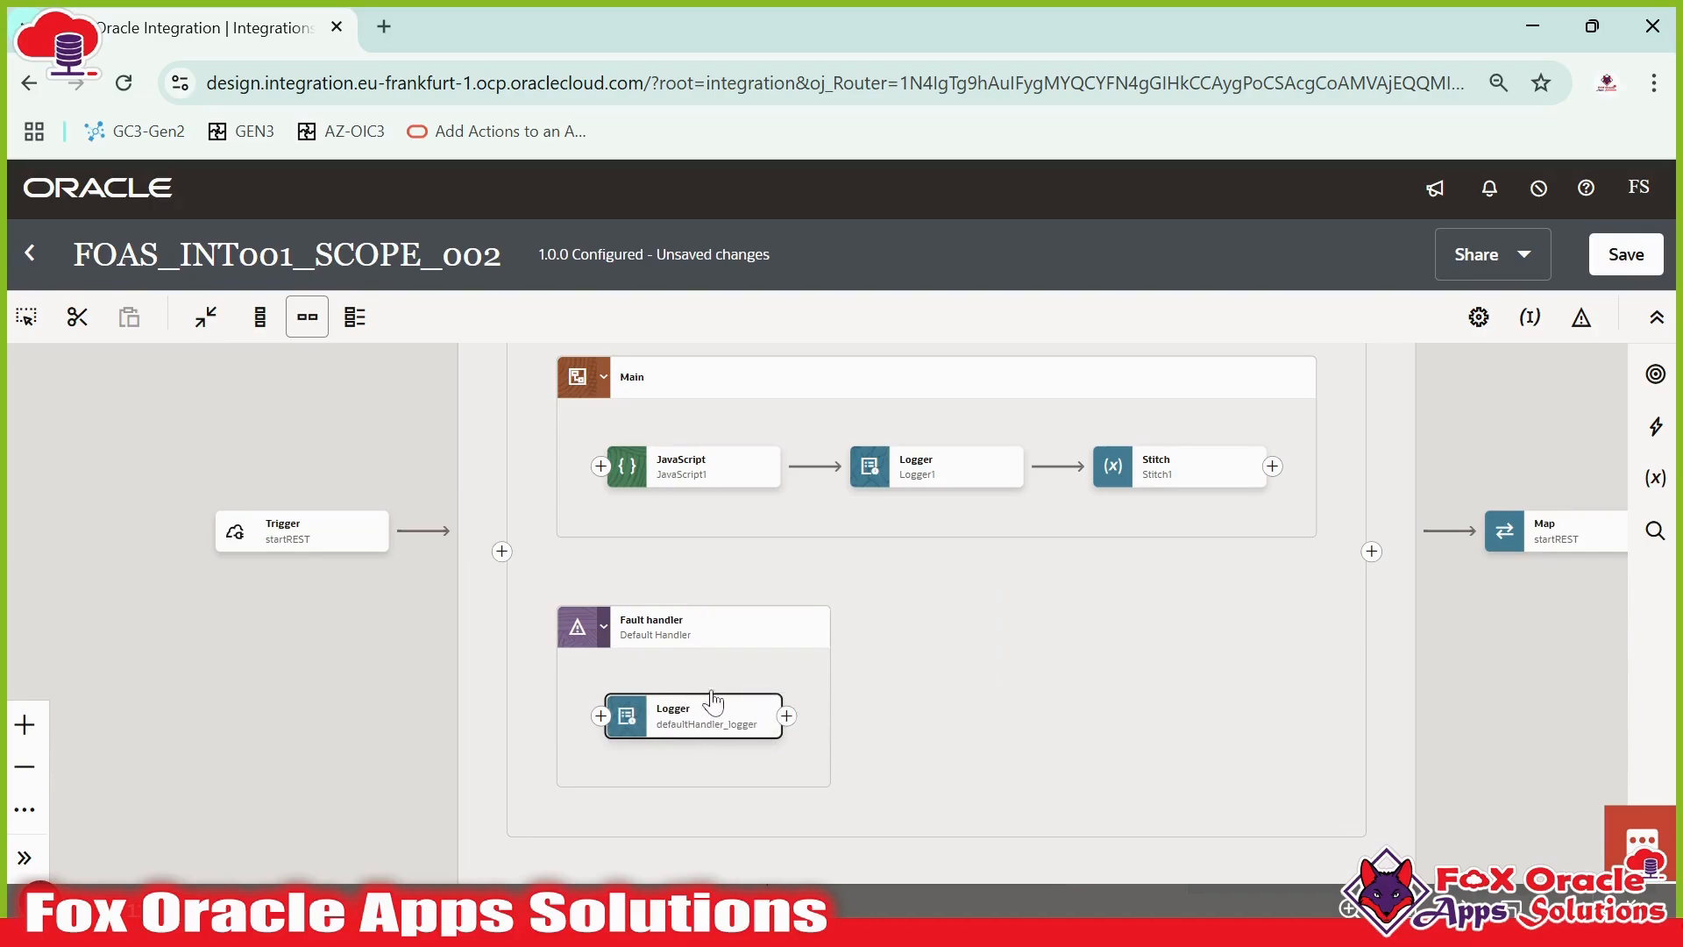
scroll(973, 663, down, 3)
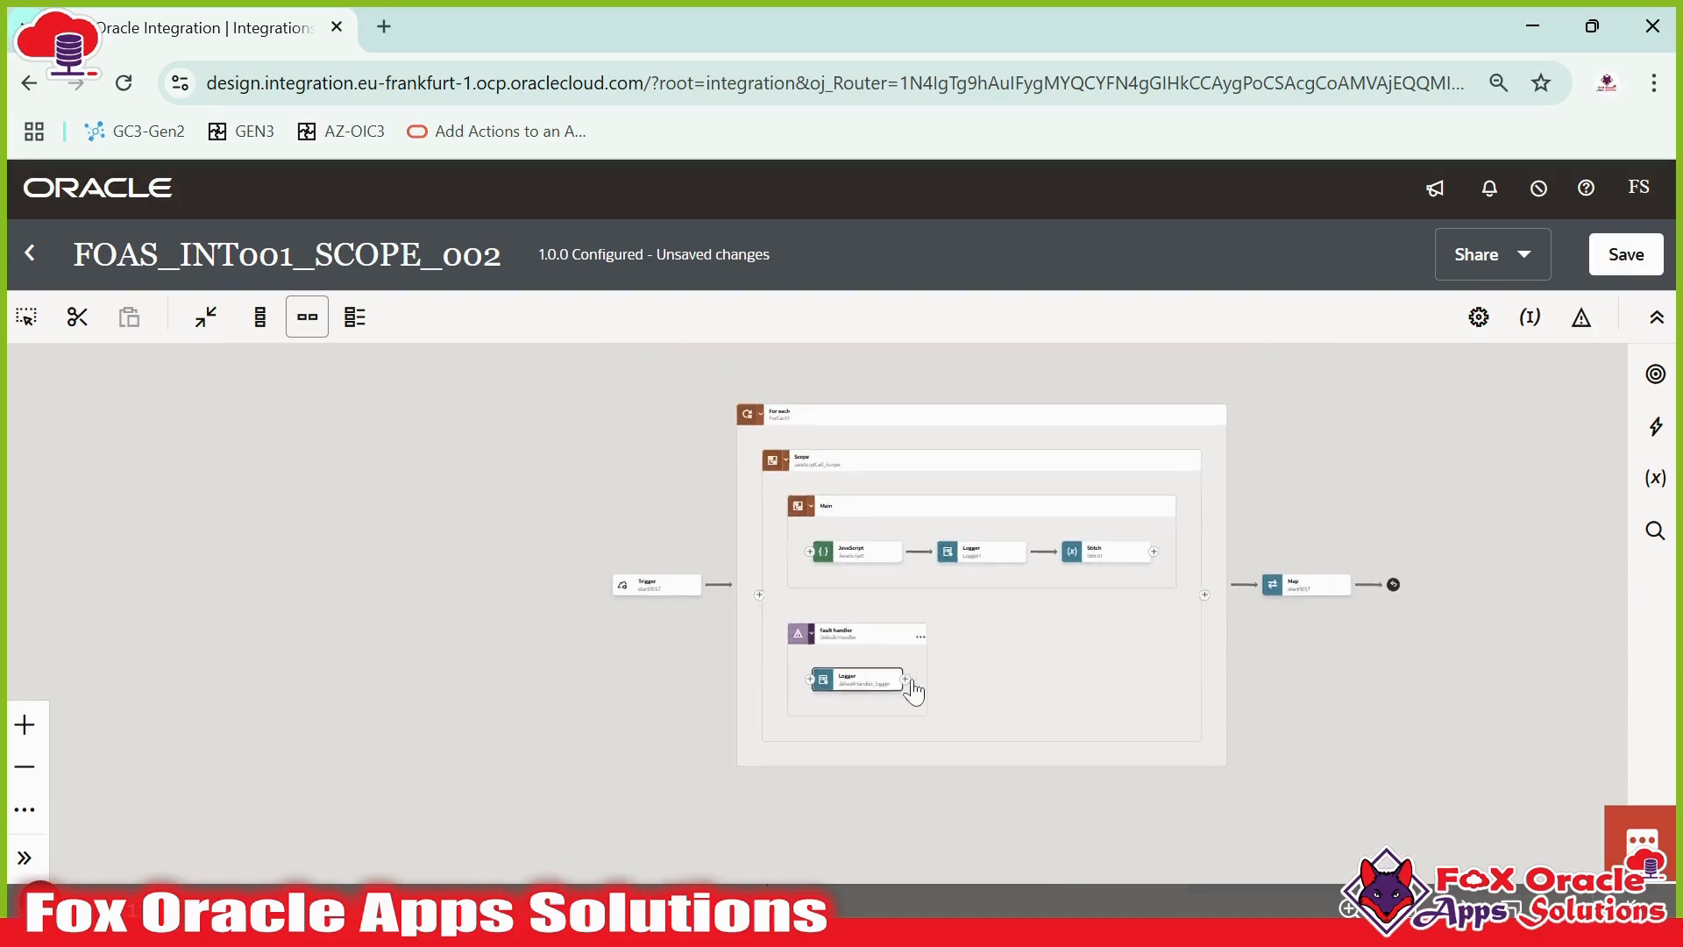
drag(976, 683, 894, 695)
scroll(1187, 695, up, 1)
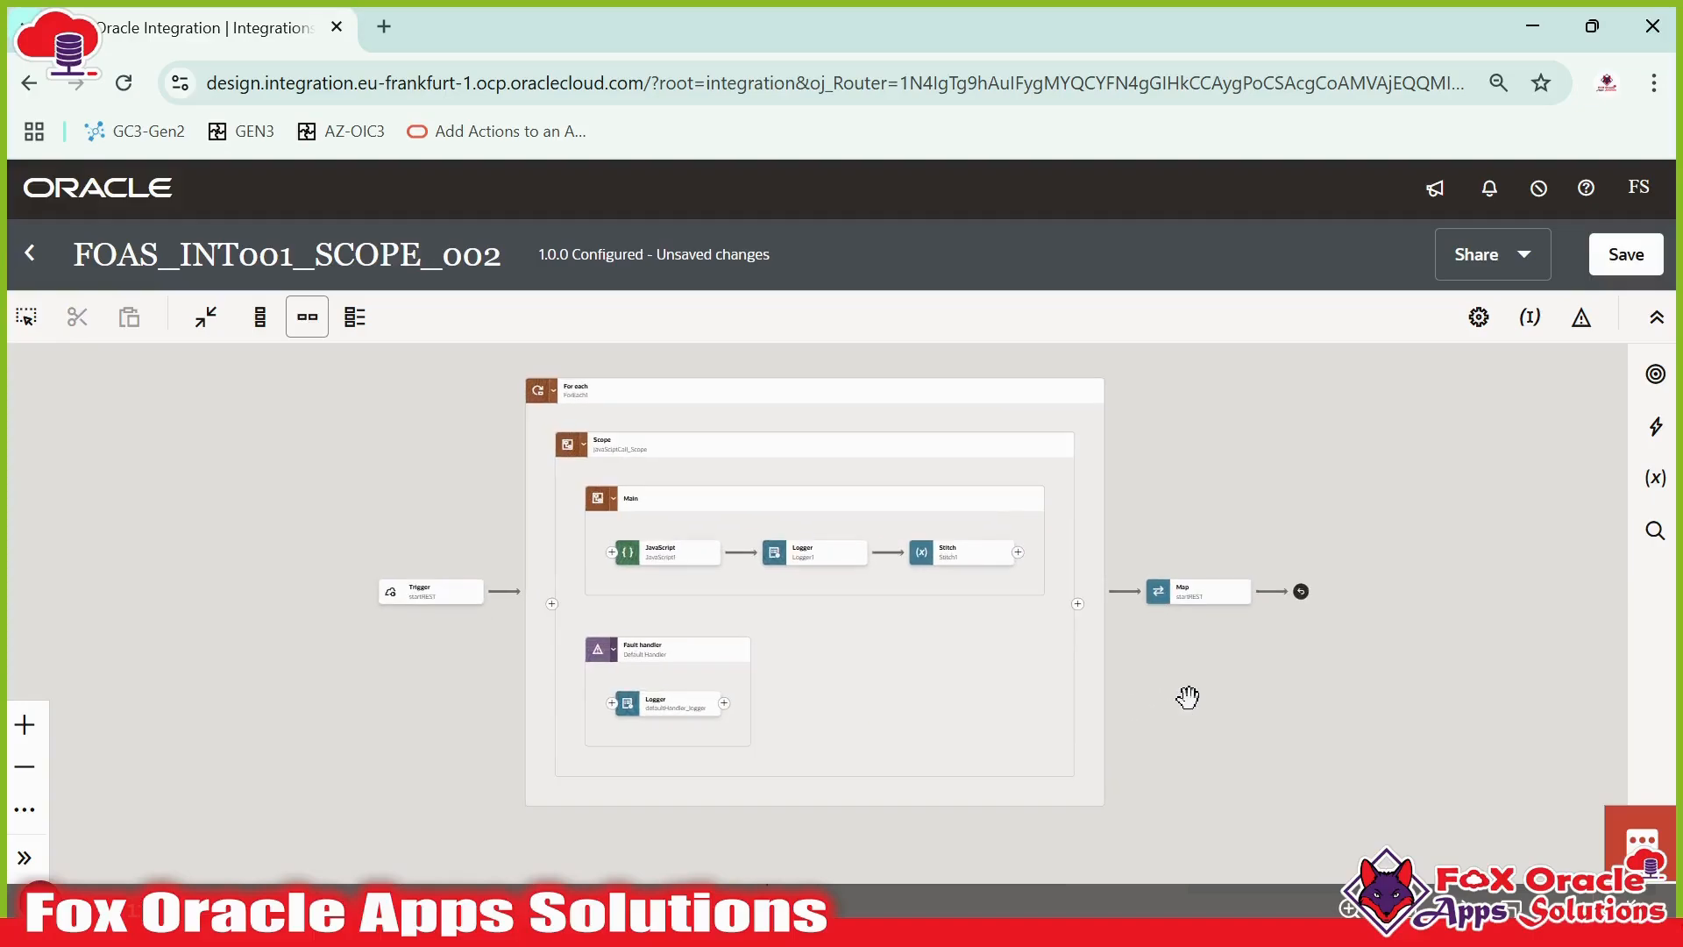
- Inspect the details of the trigger, the For each loop, the final Map and the fault handler's logger
click(393, 600)
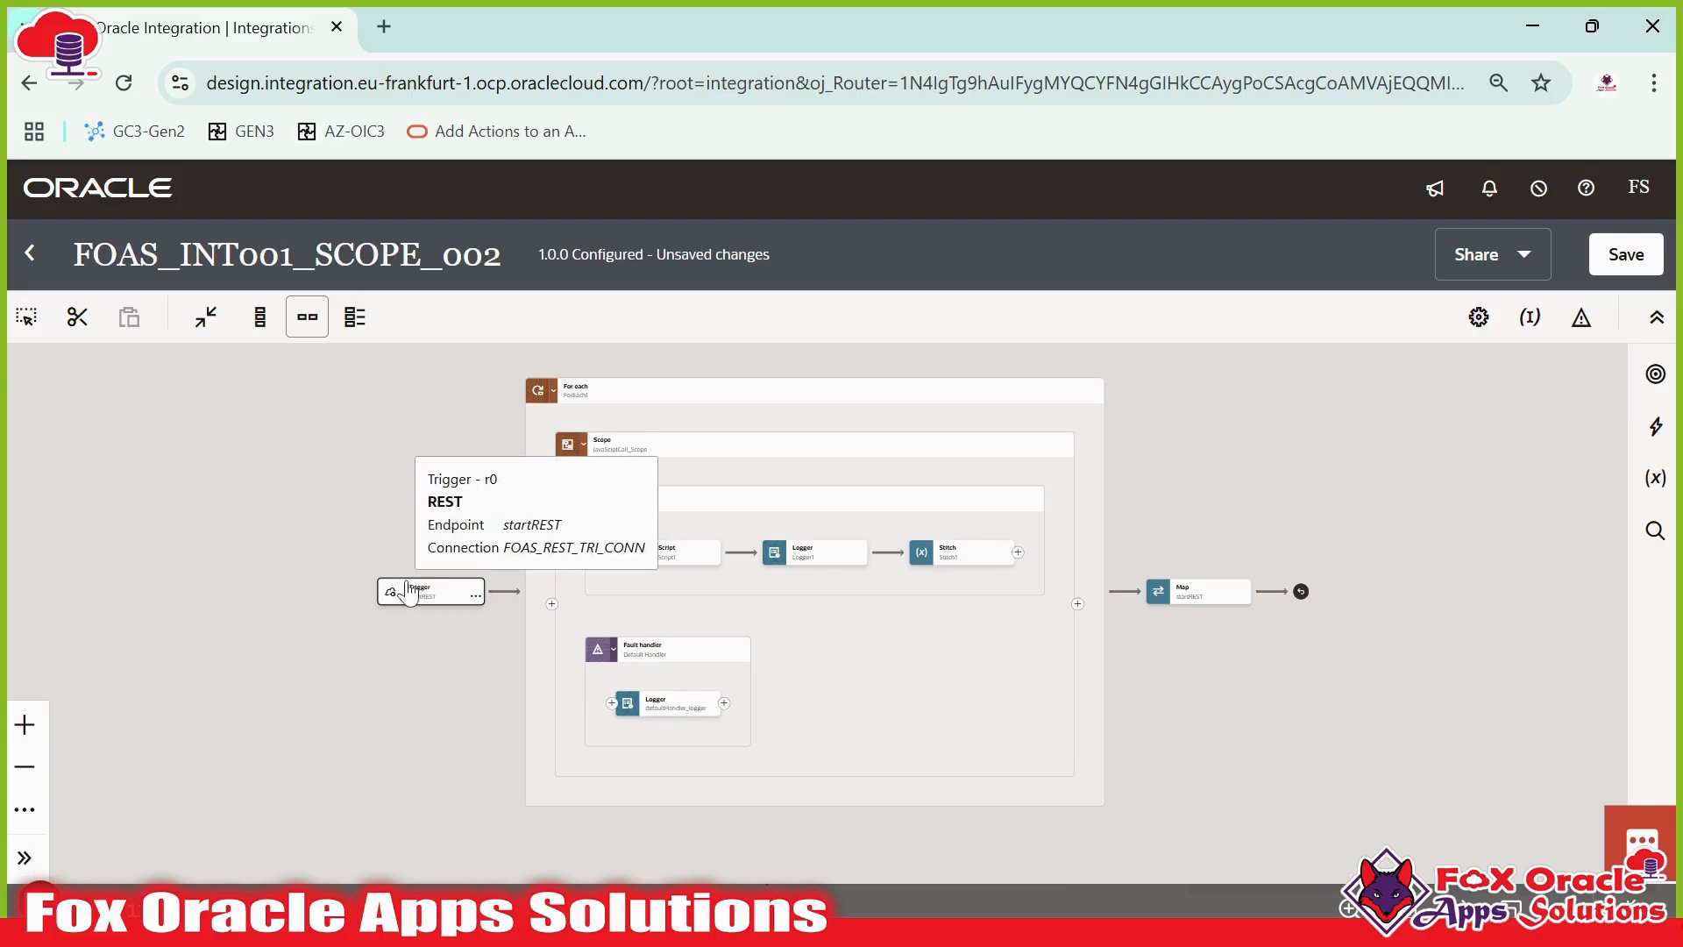
click(607, 403)
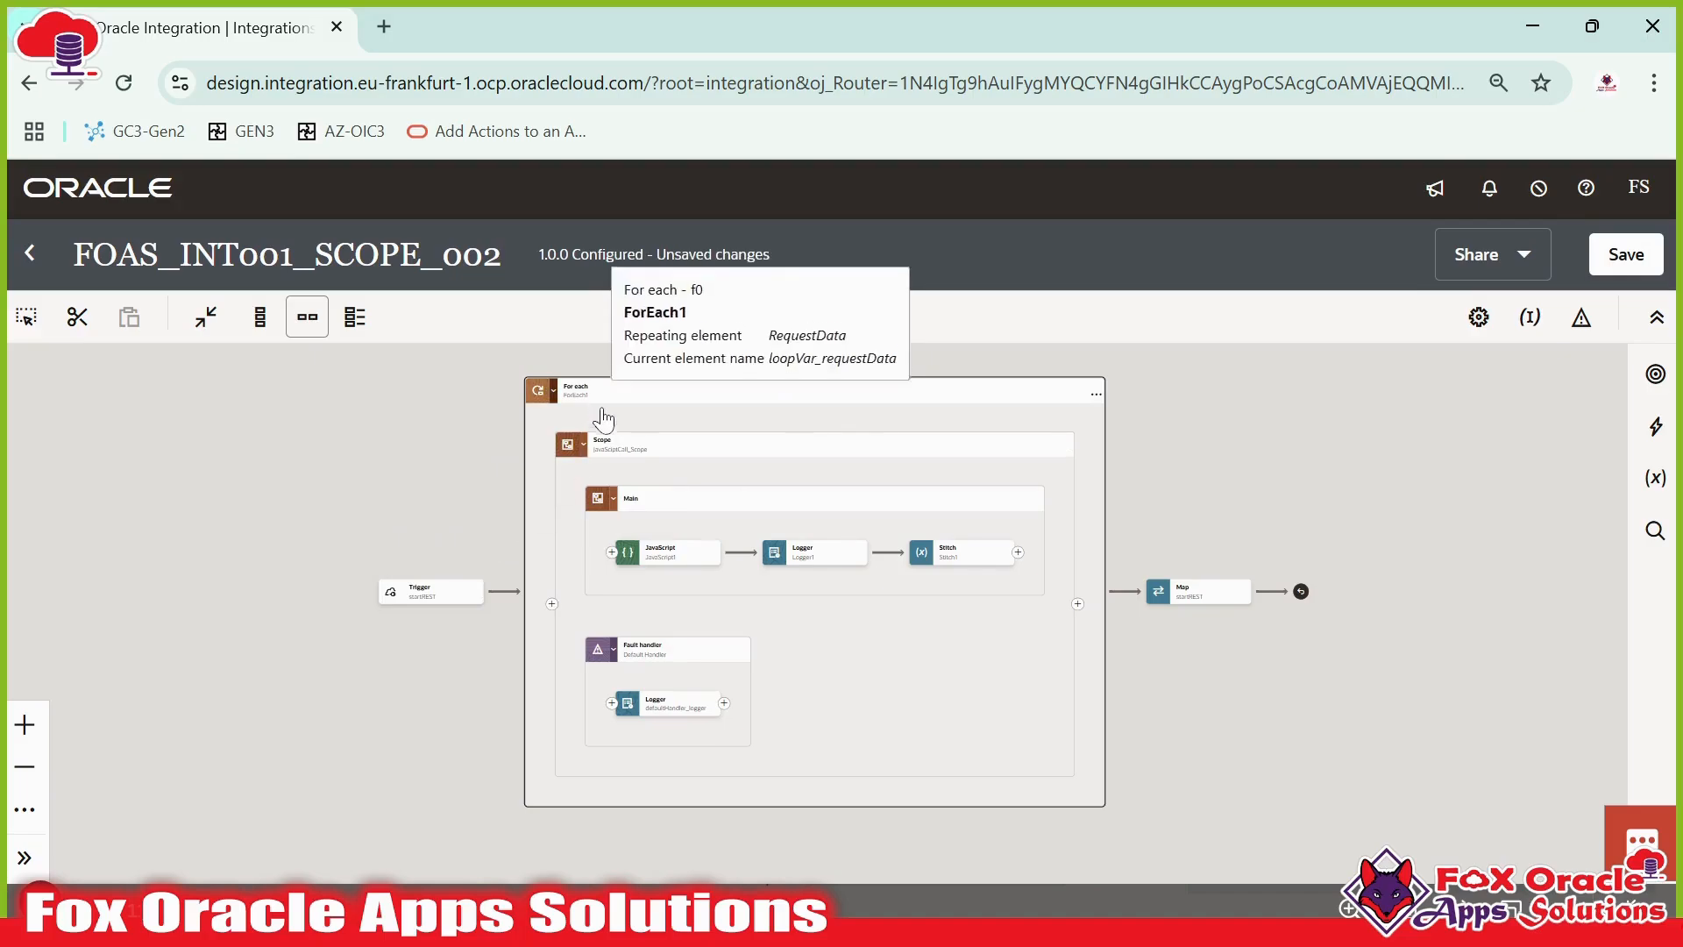
click(607, 471)
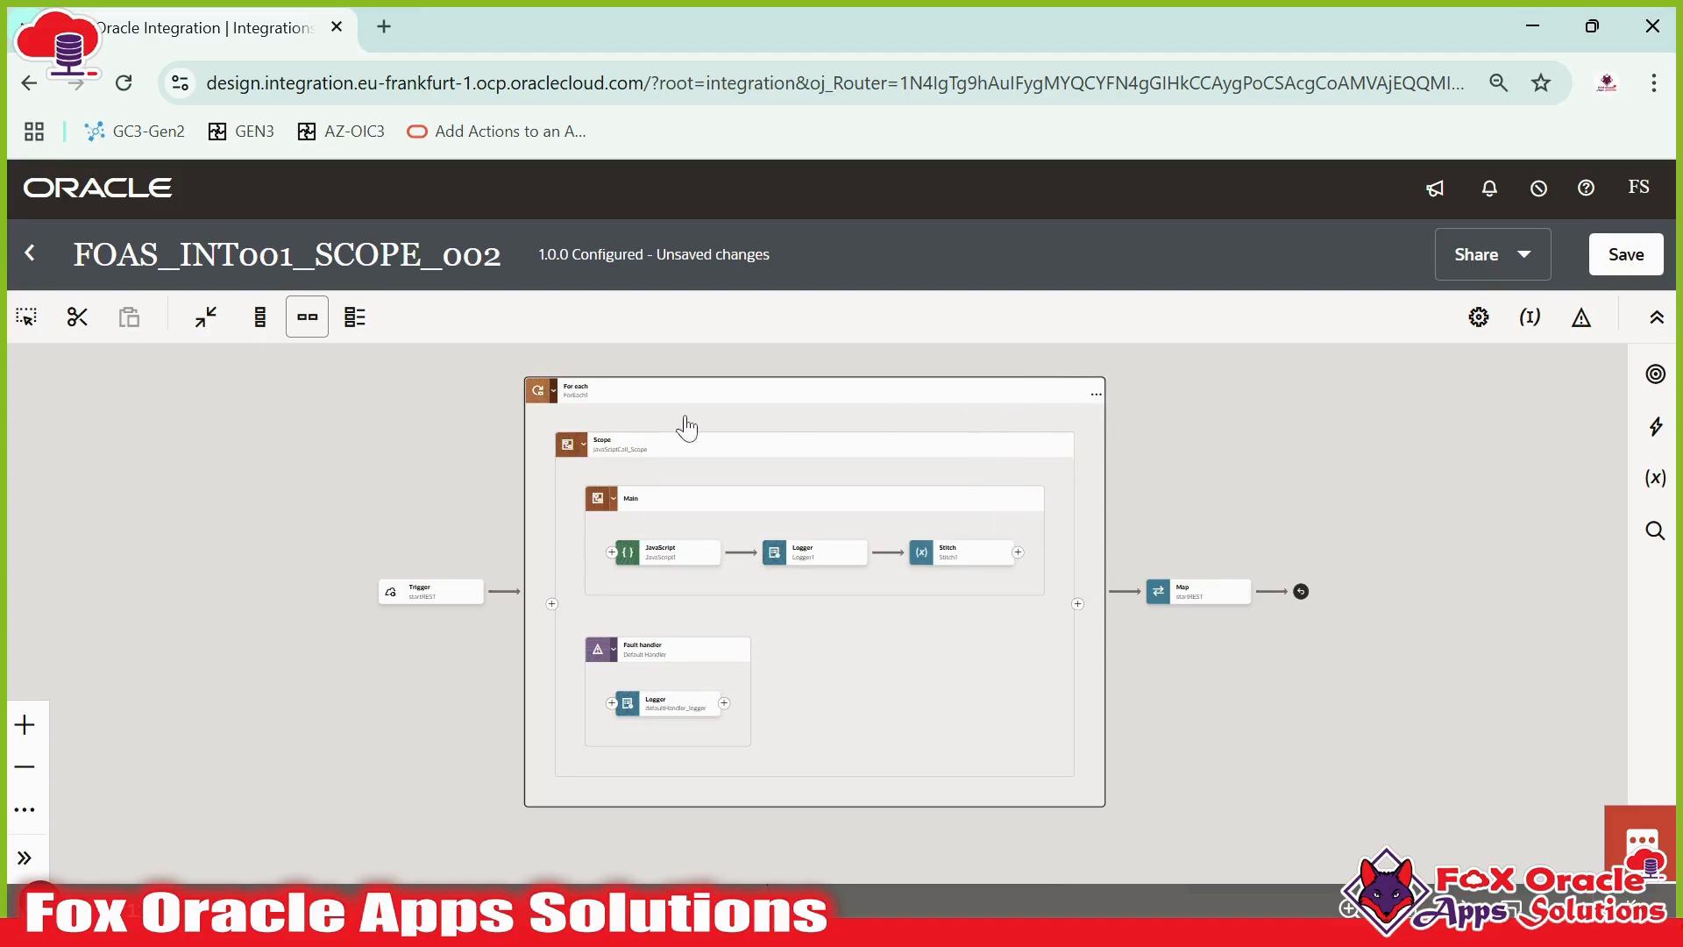
mouse_move(572, 395)
mouse_move(1181, 605)
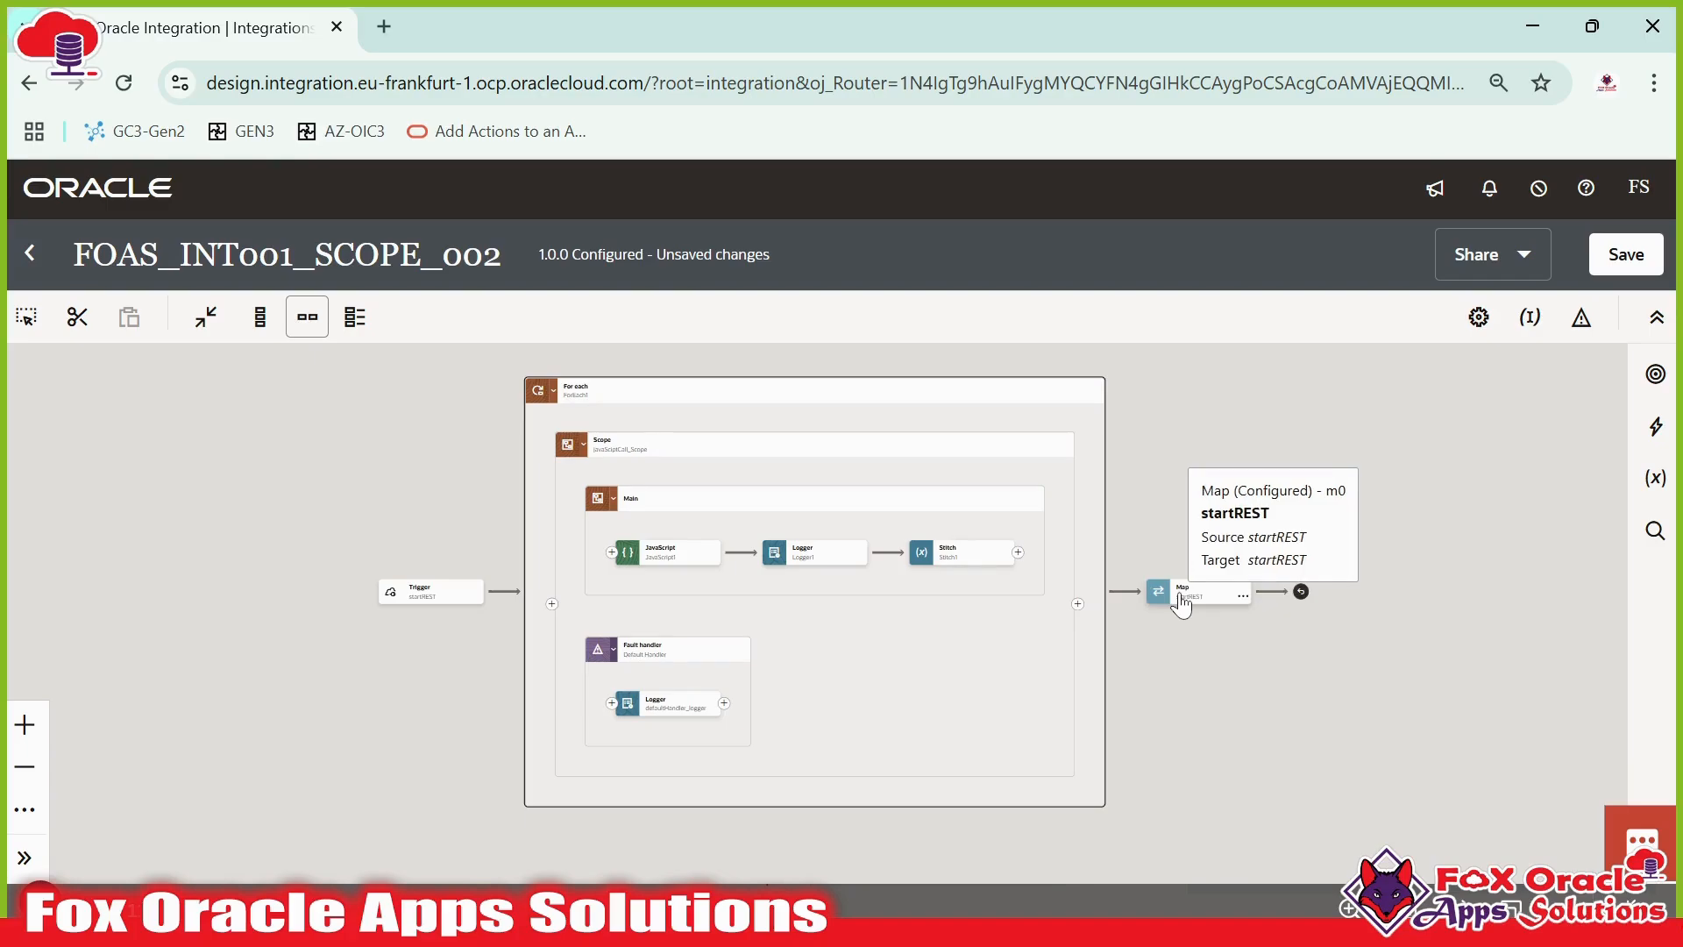
mouse_move(697, 557)
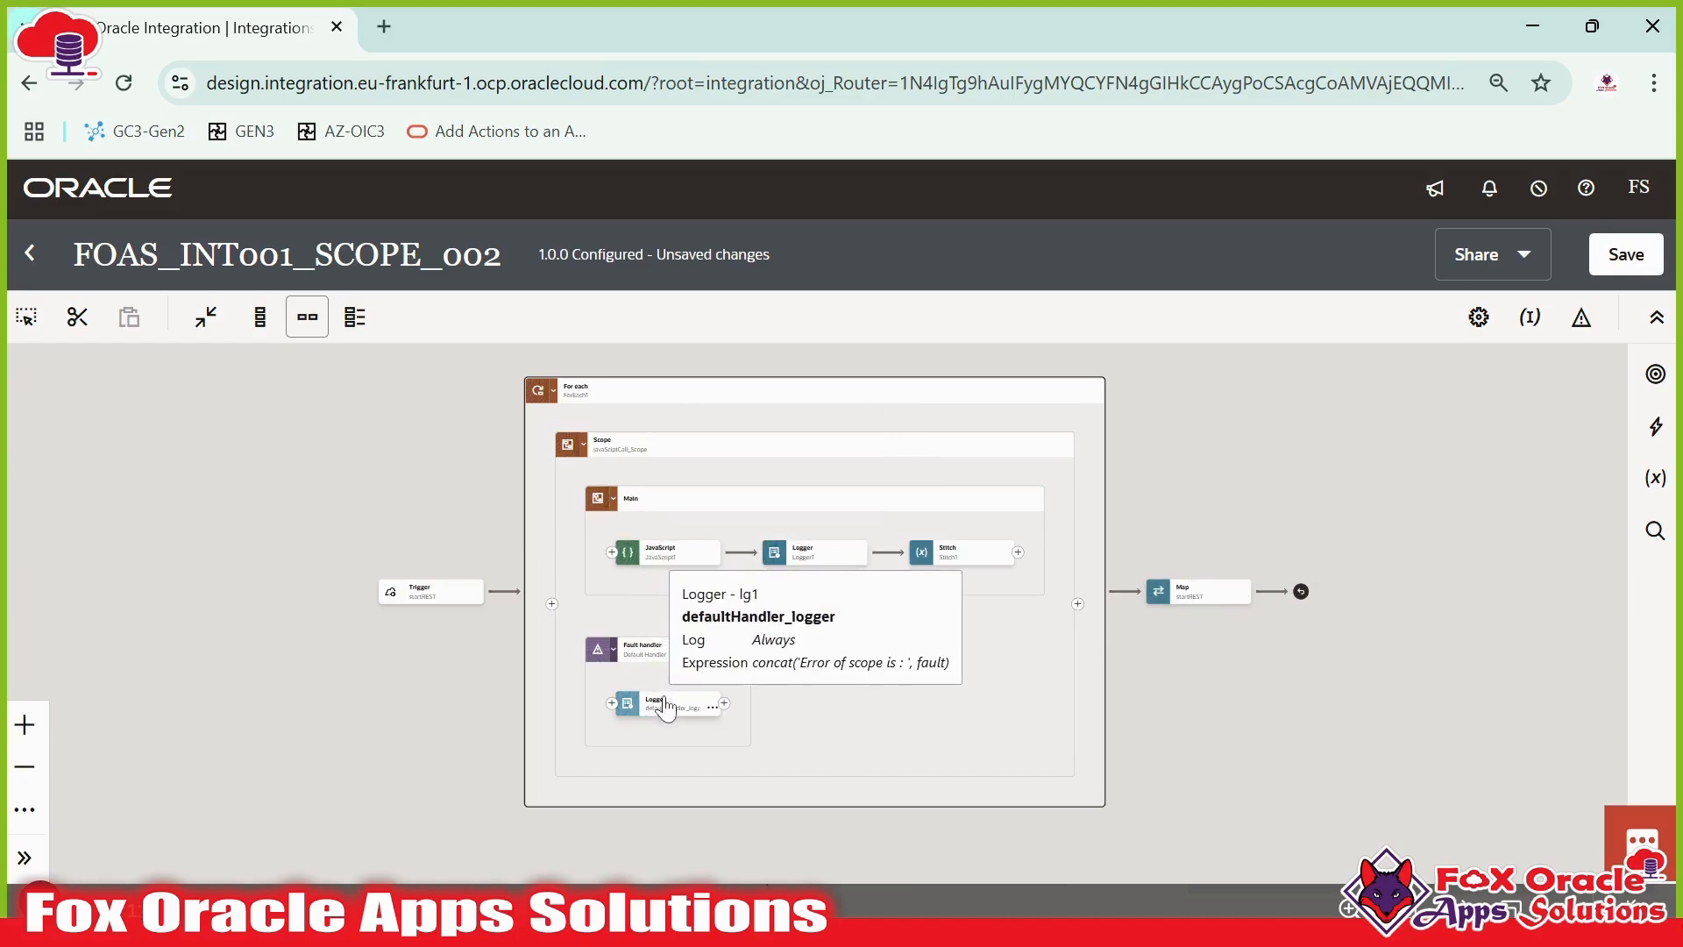
mouse_move(677, 720)
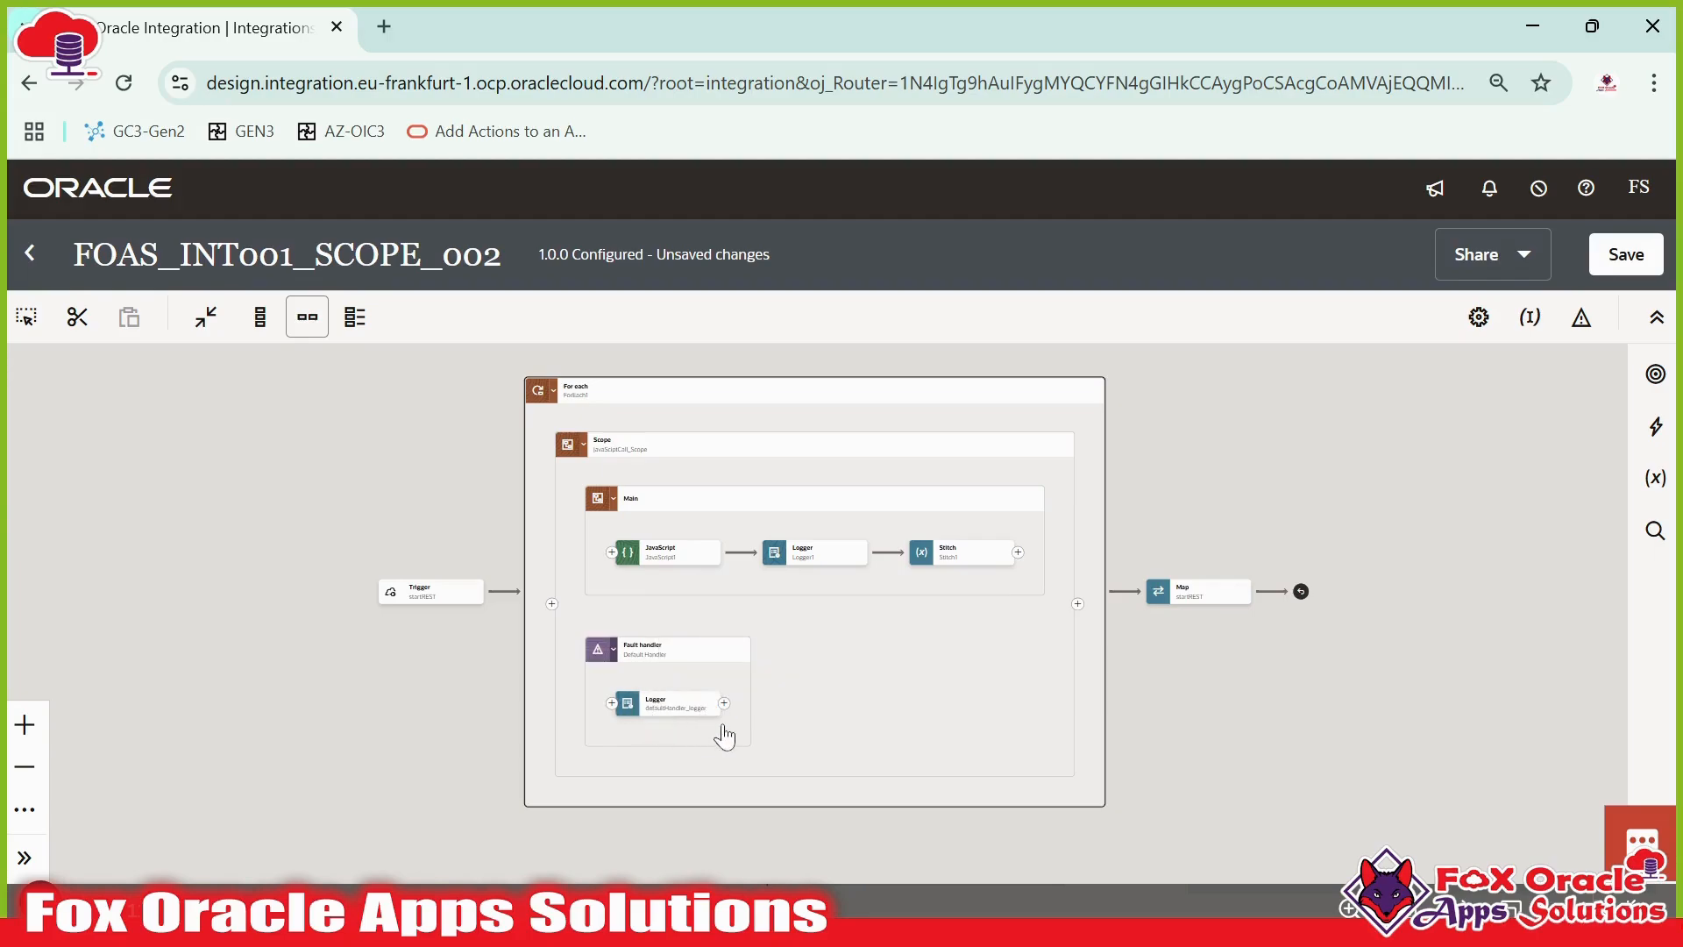
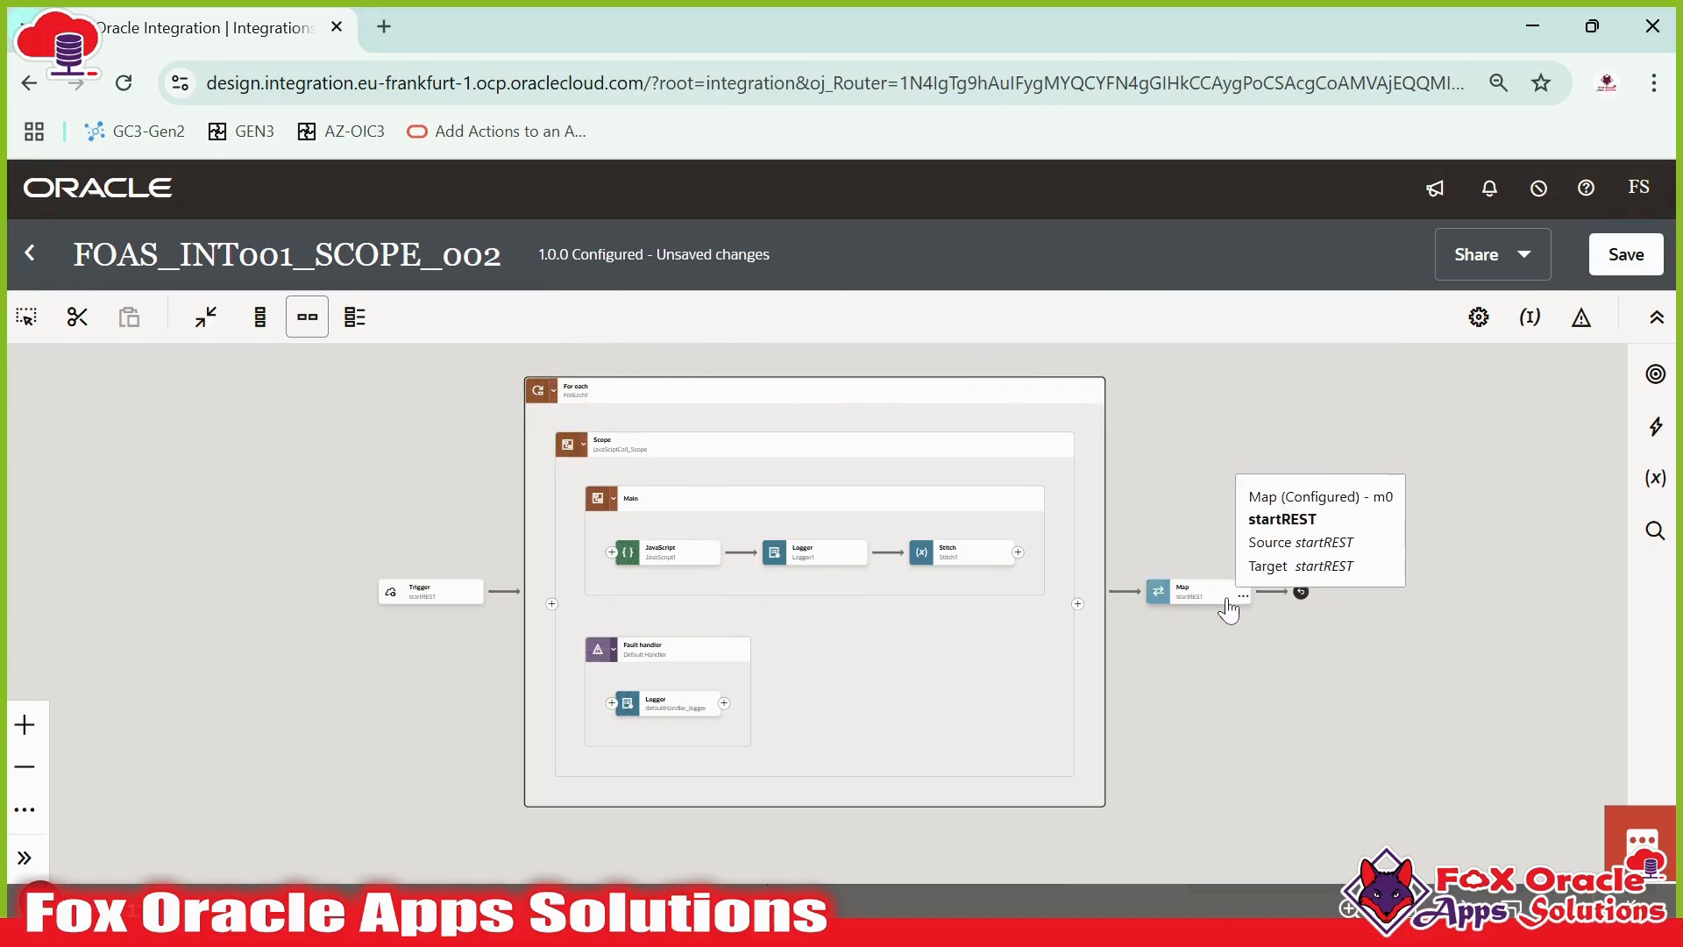
- Save the integration and go back to the integrations list
click(1619, 282)
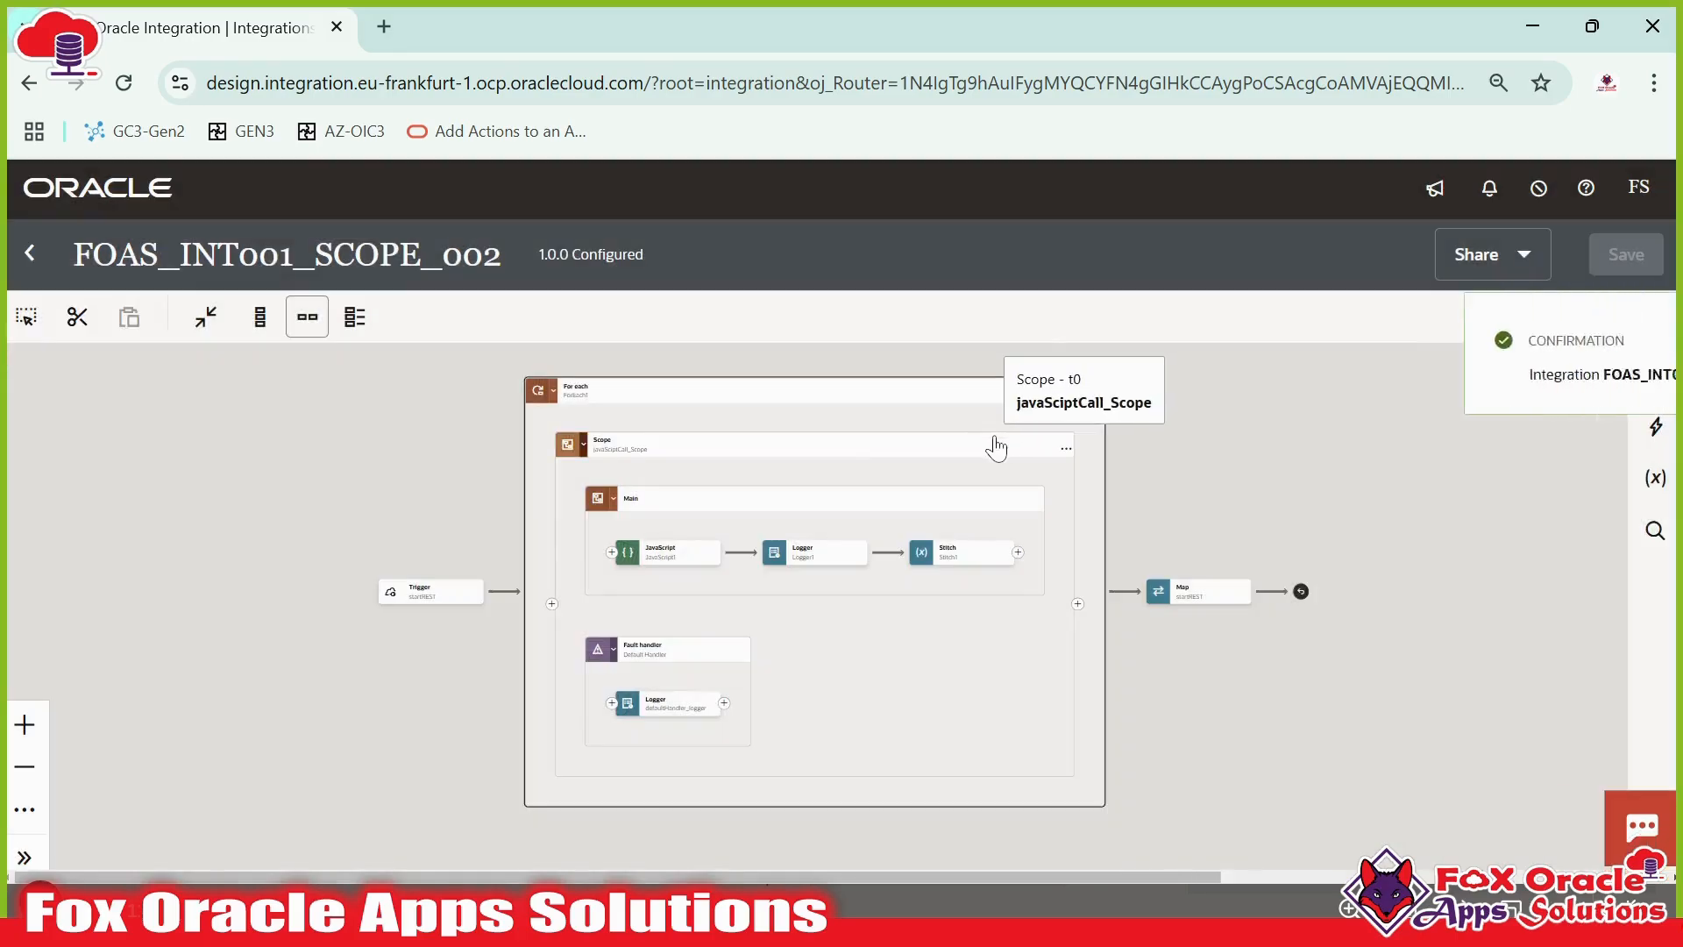
click(1639, 350)
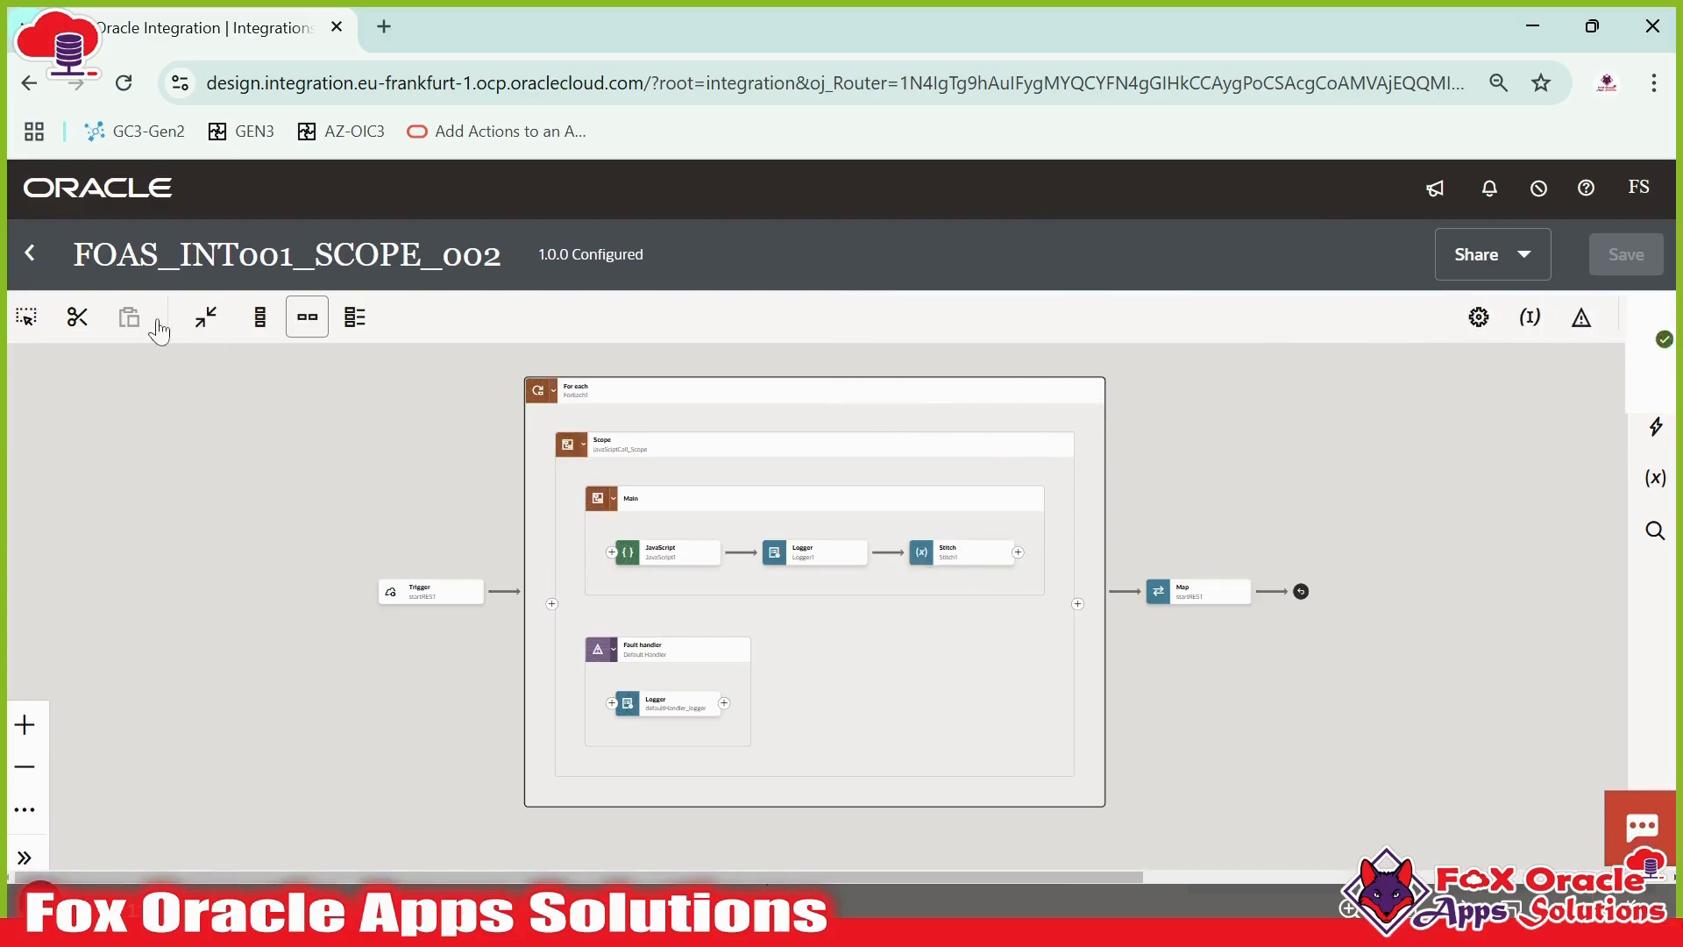
click(33, 256)
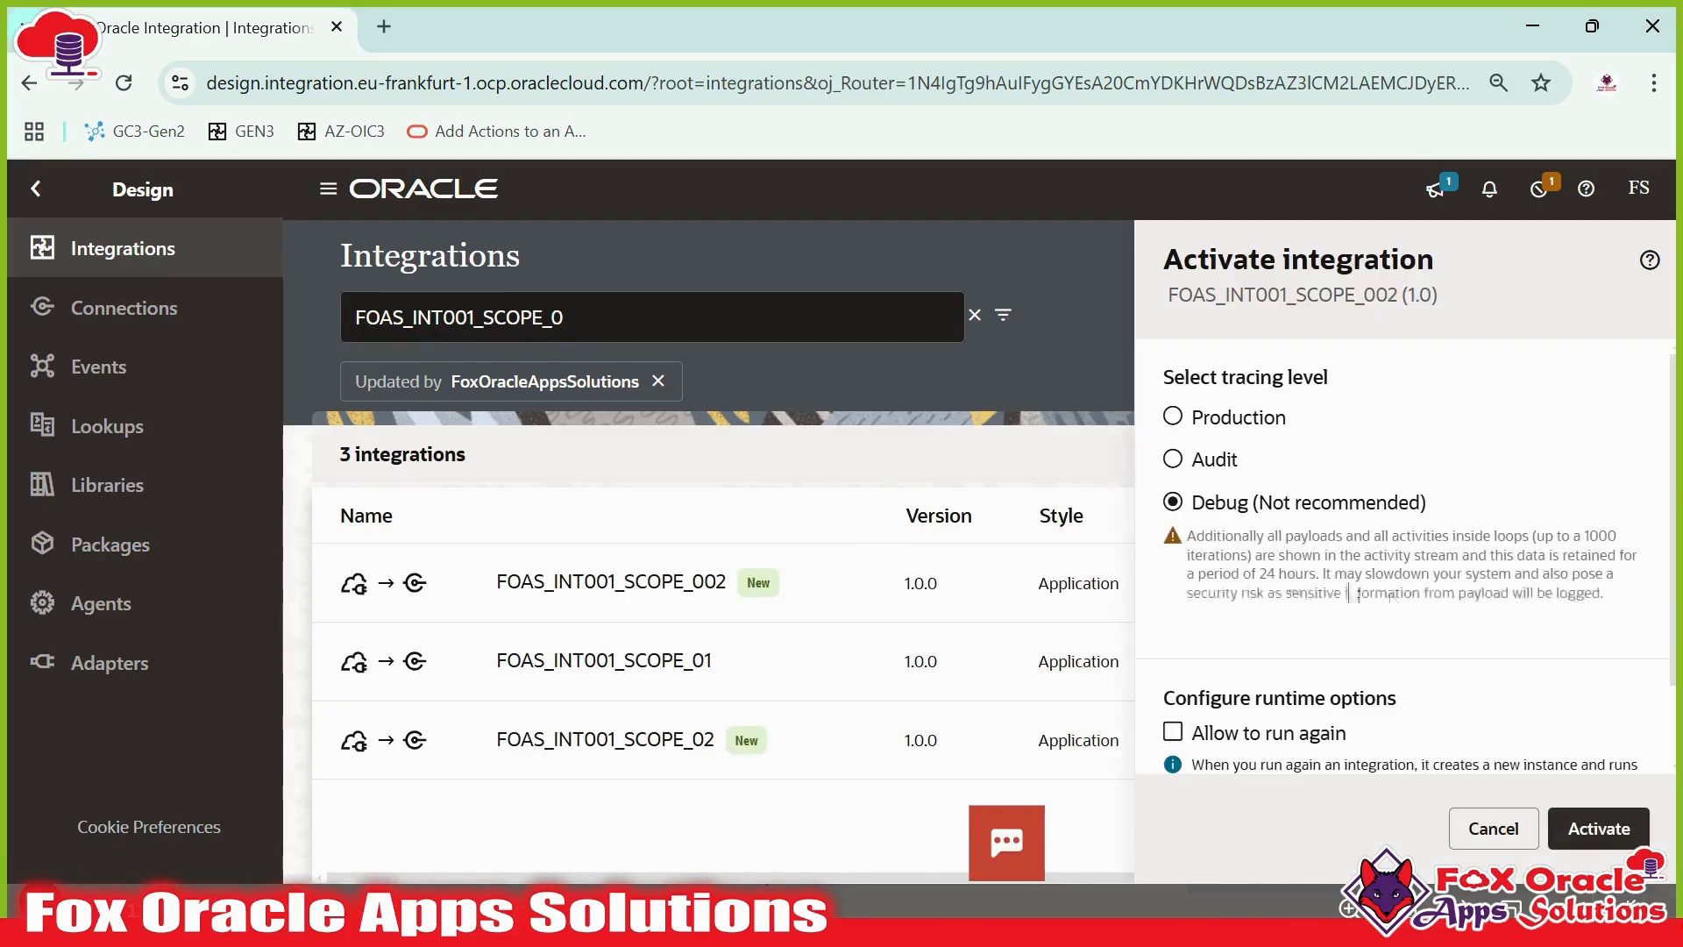
- Activate FOAS_INT001_SCOPE_002 with Debug tracing and refresh the integrations list
click(1578, 839)
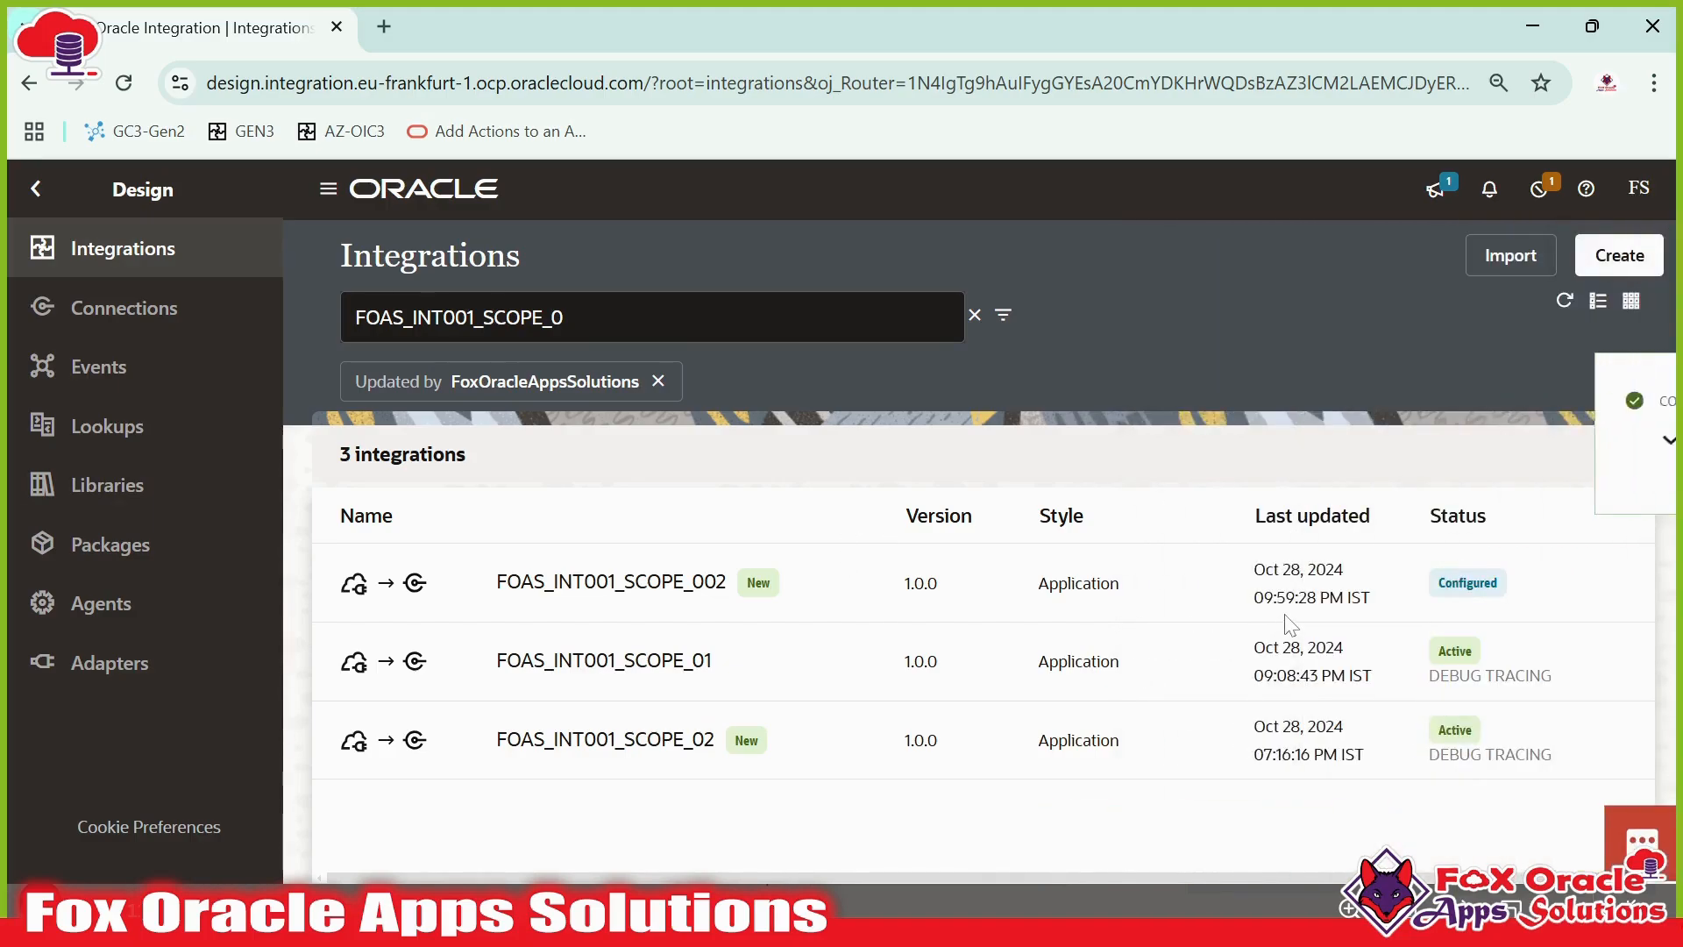
click(1634, 405)
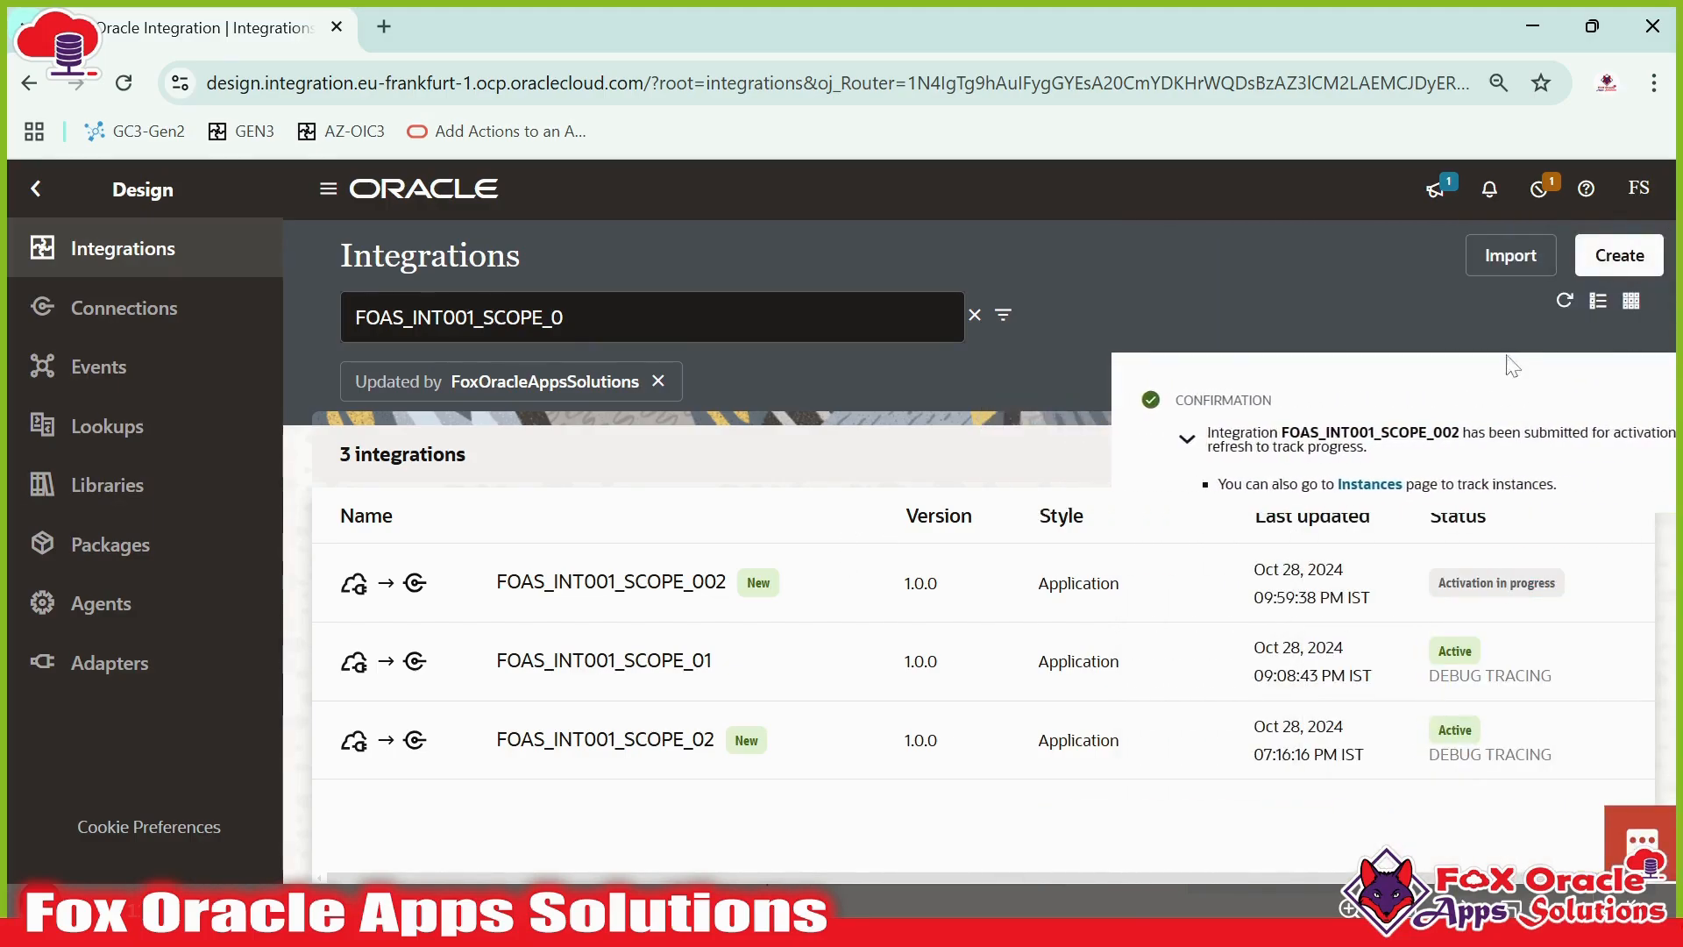
click(1564, 303)
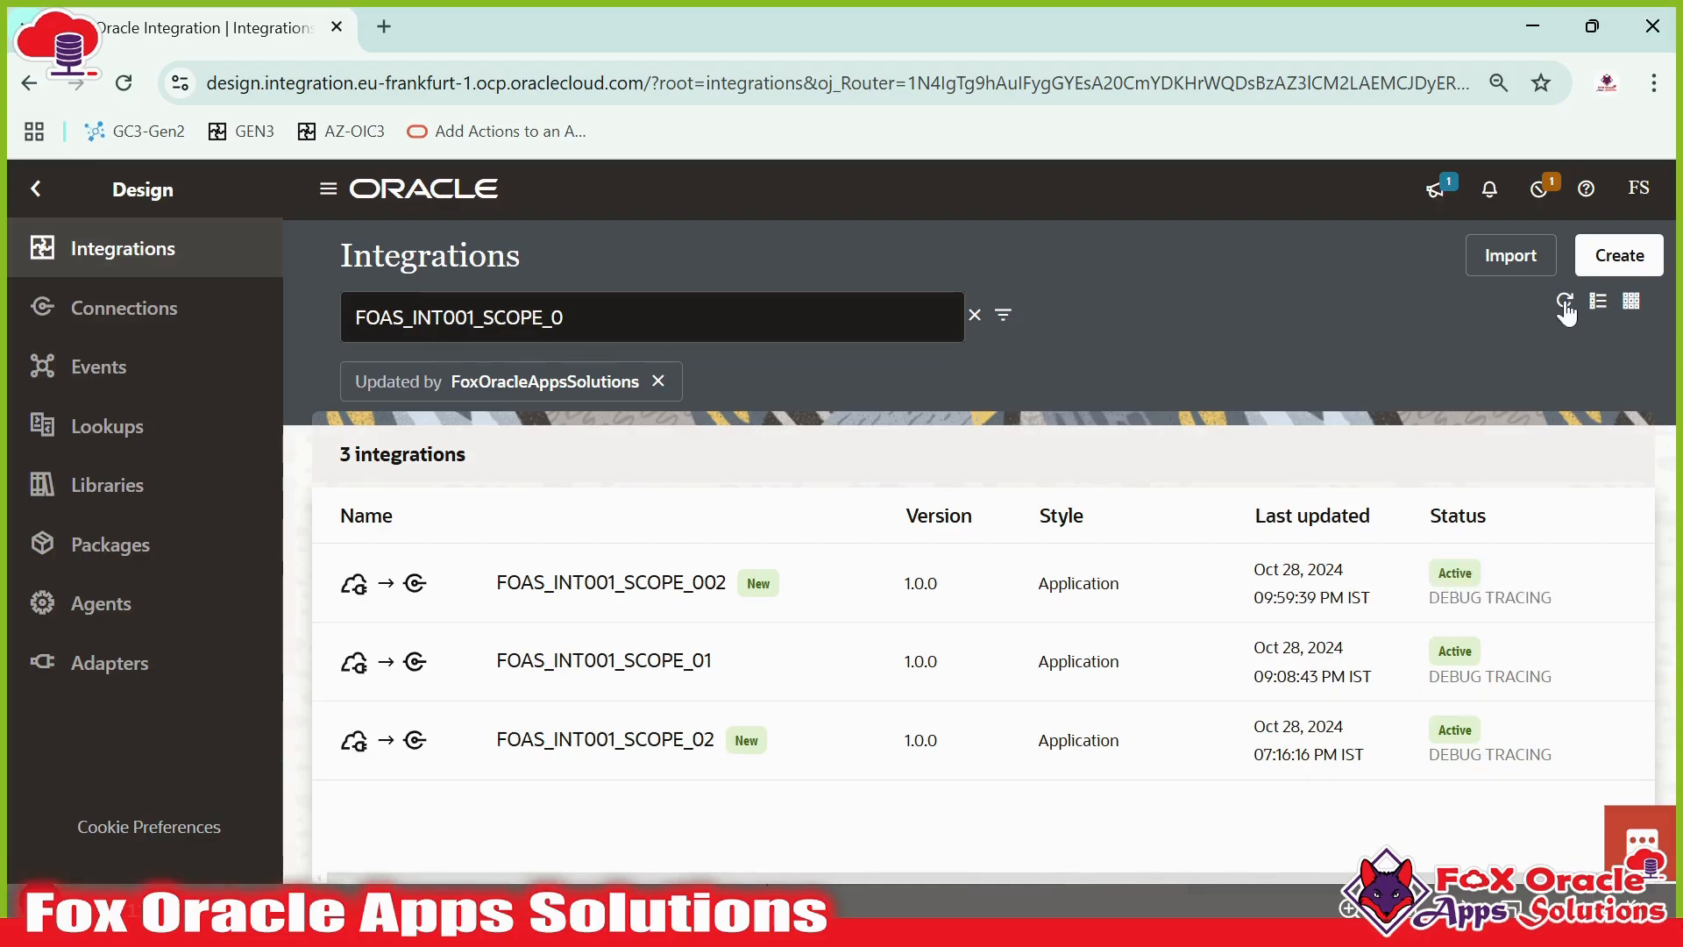
- Open the integration's run page and run it with the default two-PAN request body
click(1537, 580)
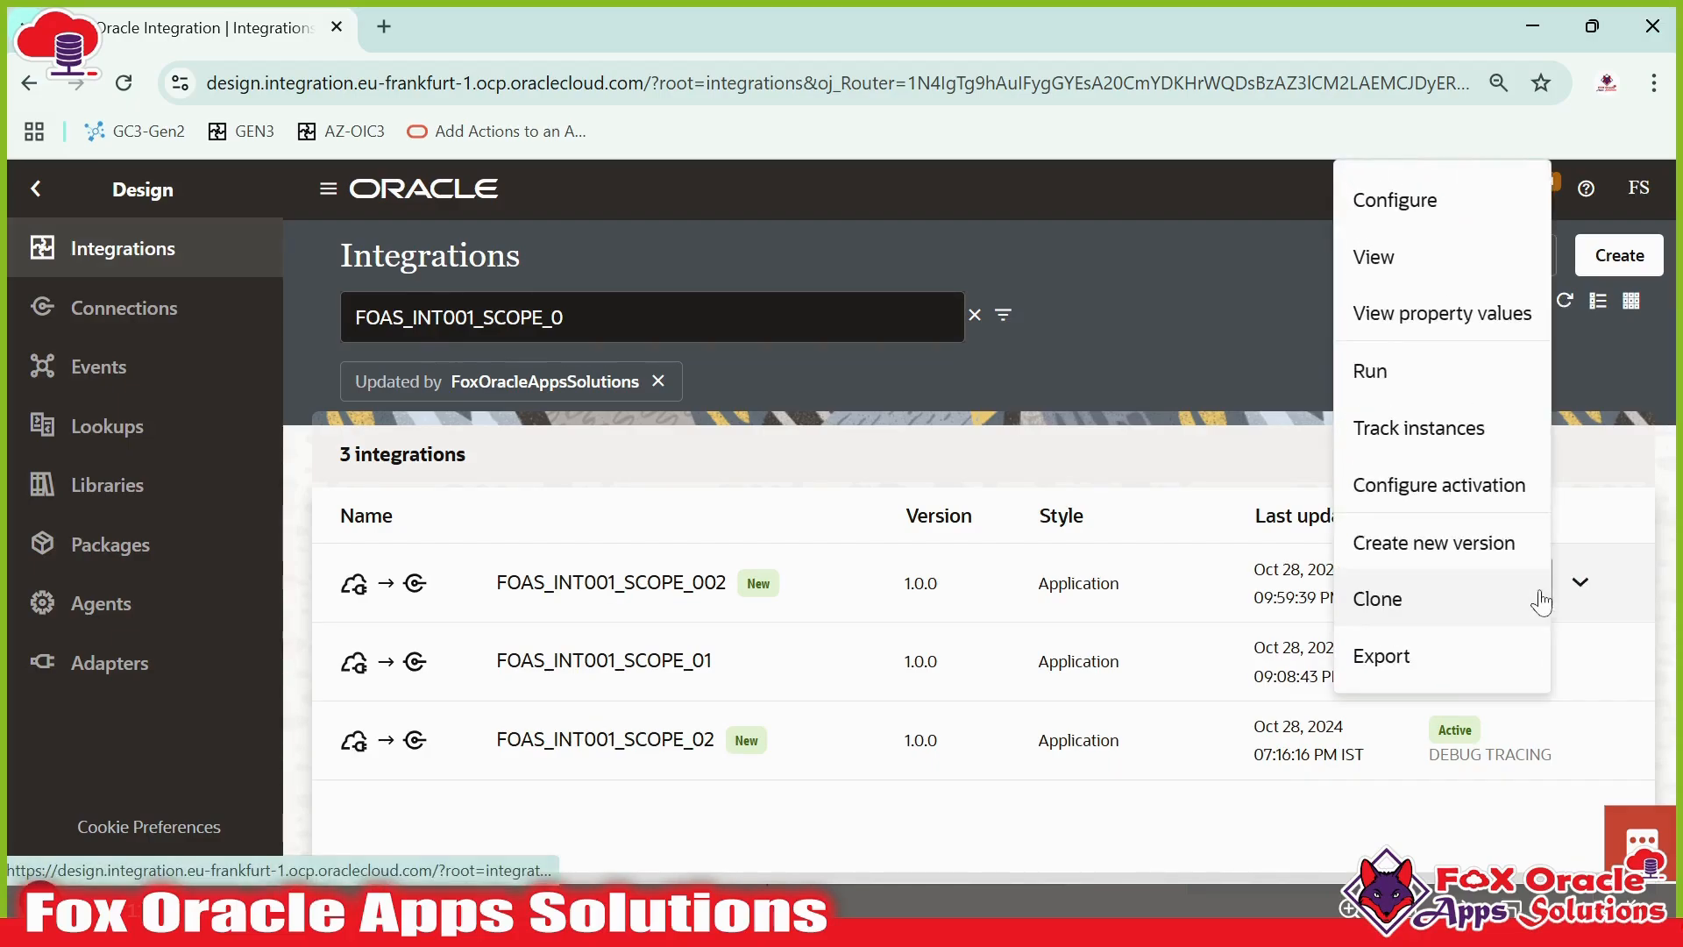
click(1411, 380)
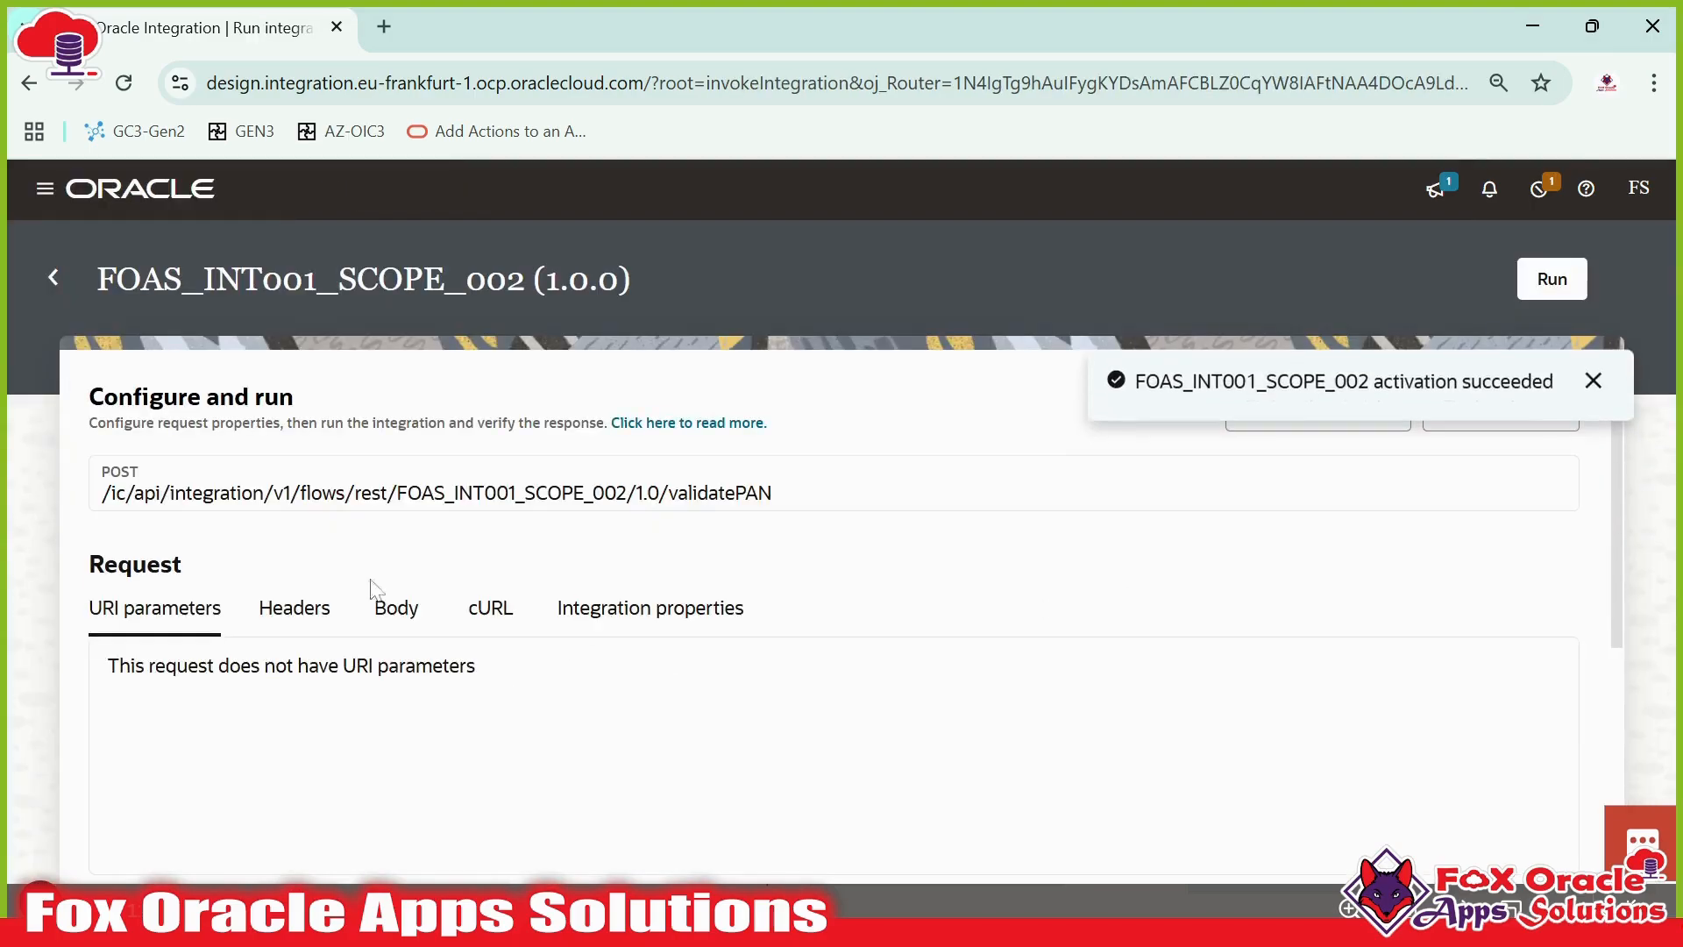
click(406, 612)
scroll(412, 627, down, 4)
scroll(412, 631, up, 3)
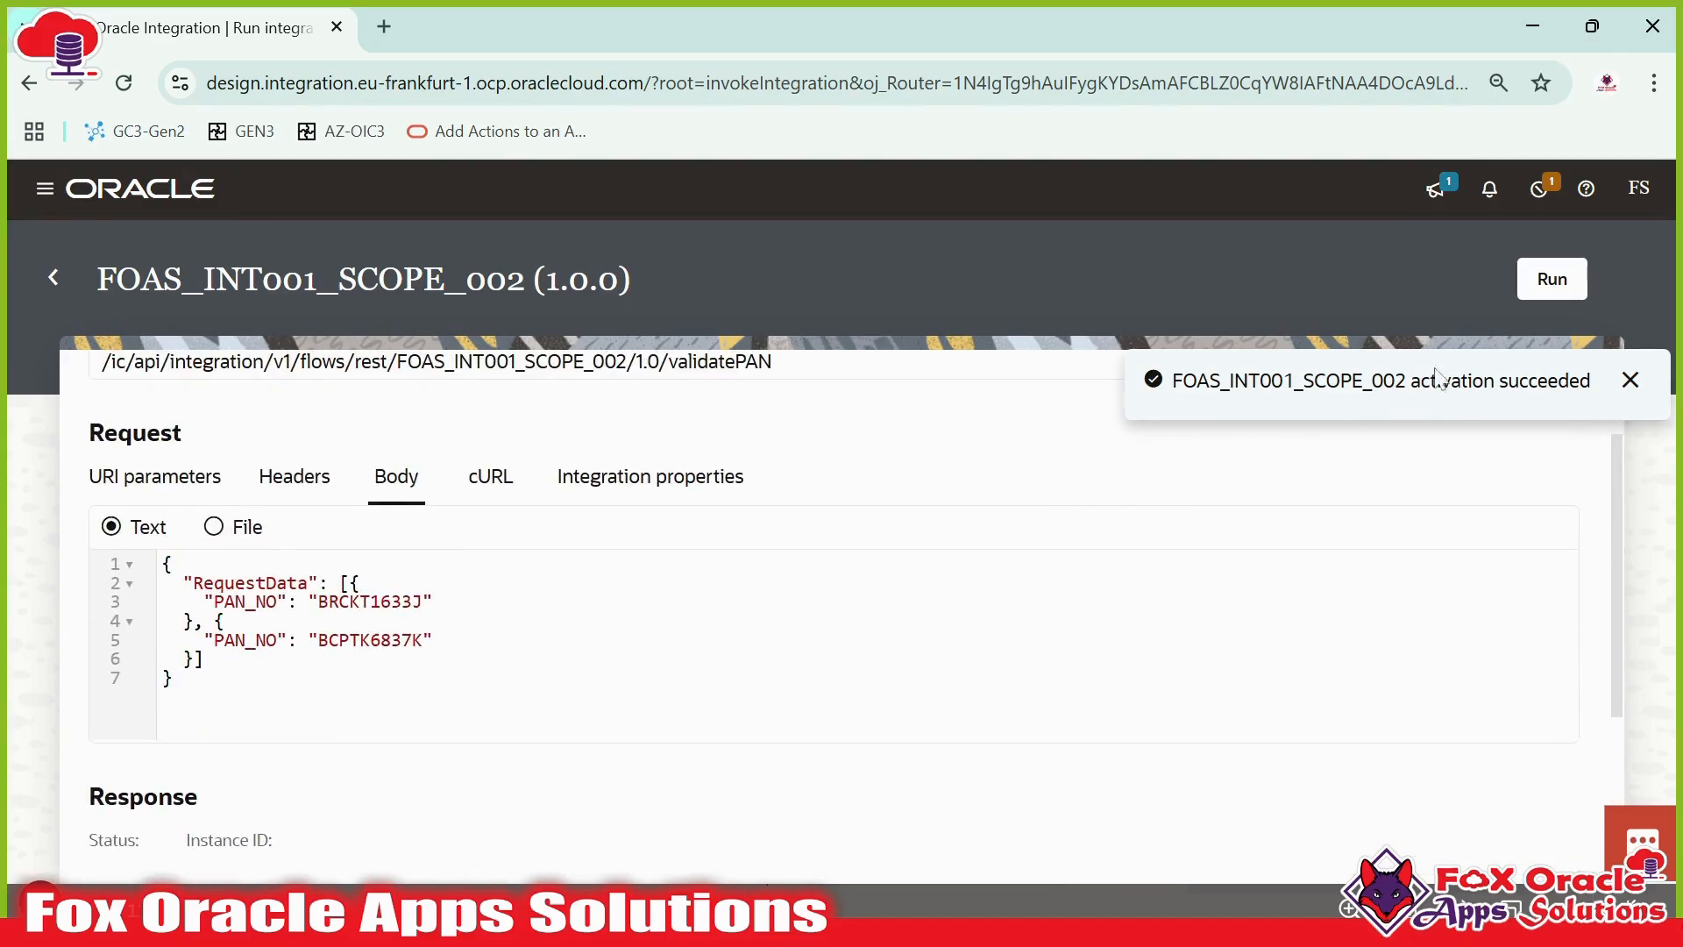
click(1552, 279)
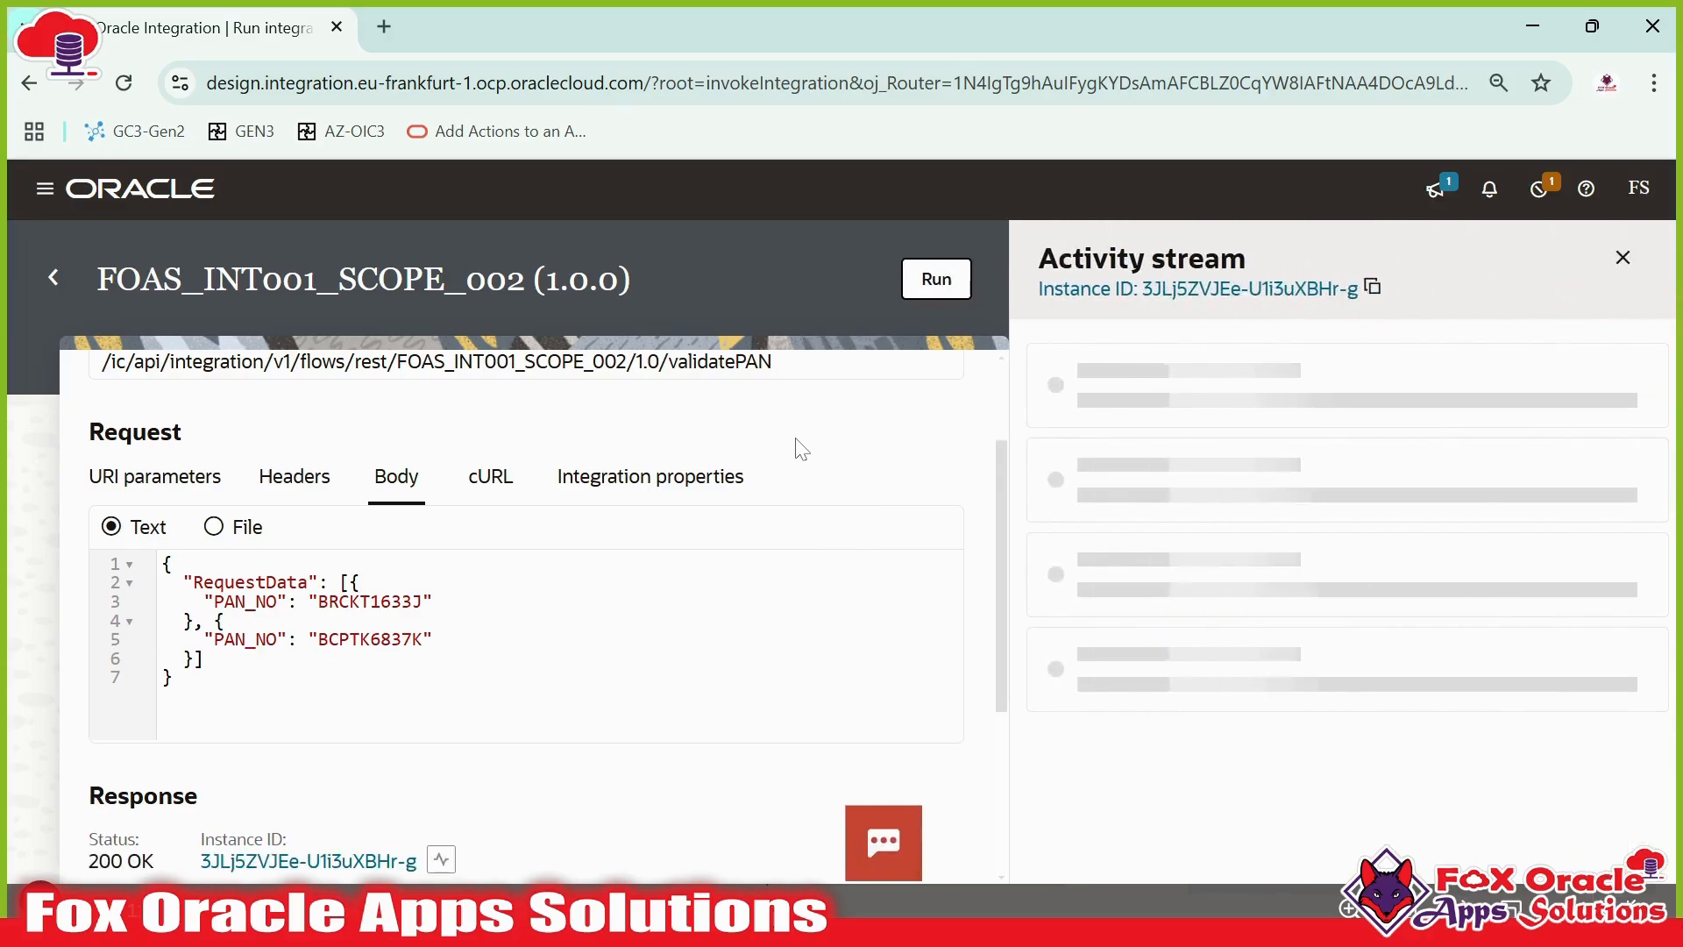
scroll(780, 456, down, 4)
scroll(556, 646, up, 3)
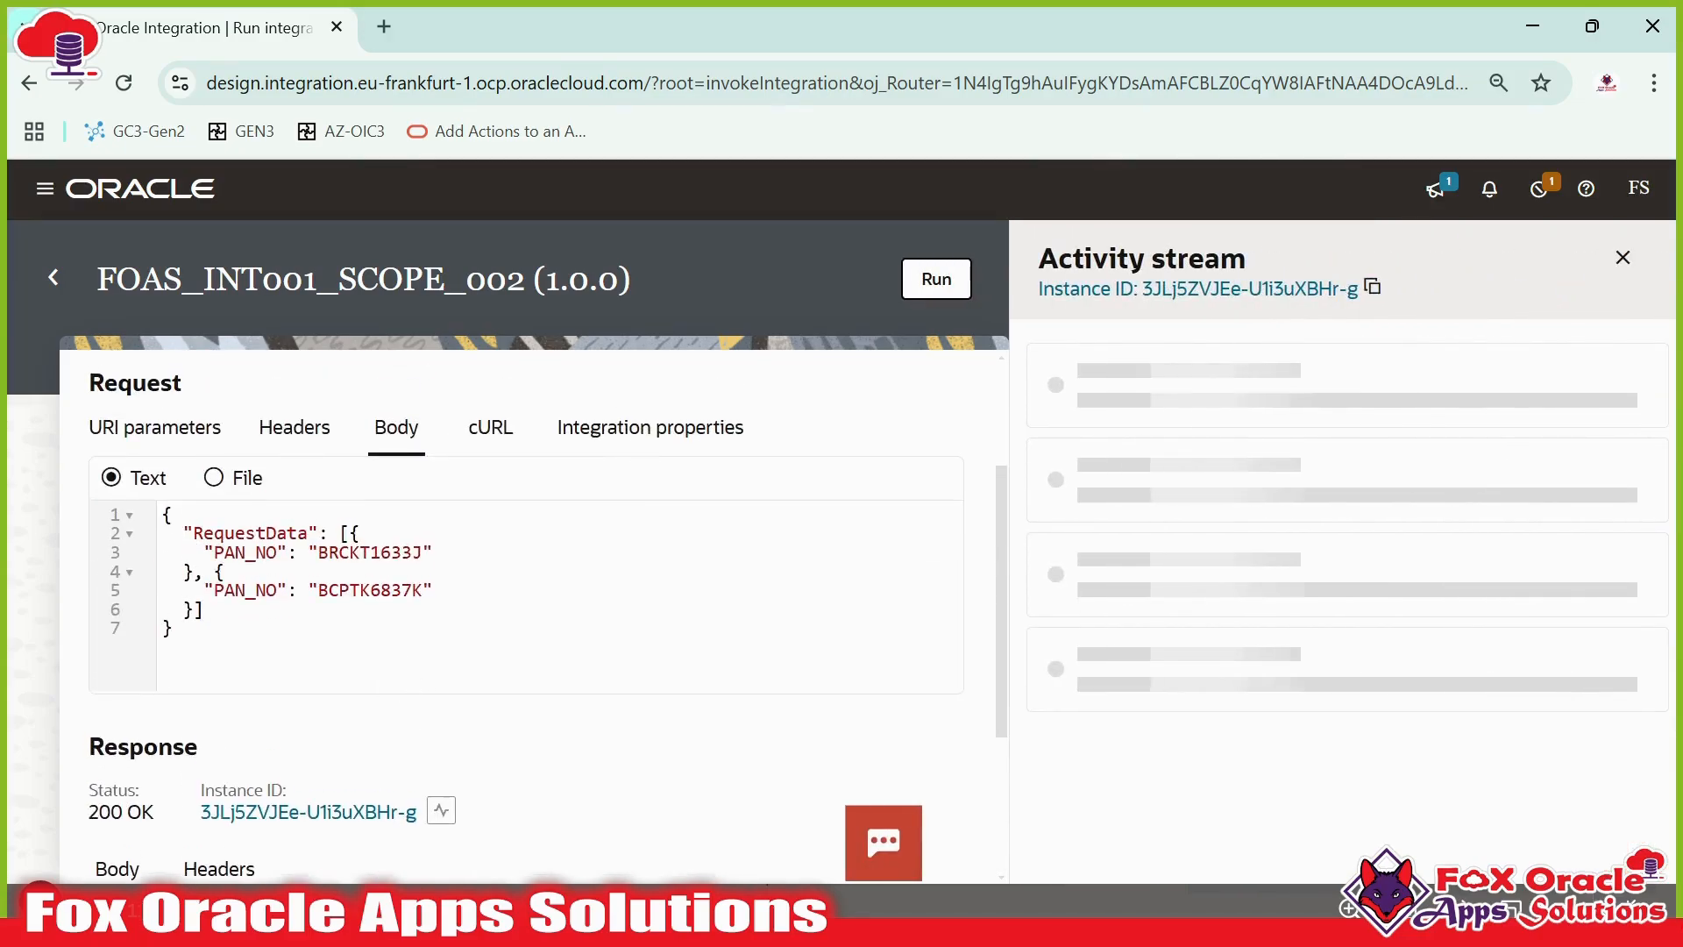
drag(214, 571, 194, 610)
key(ctrl+c)
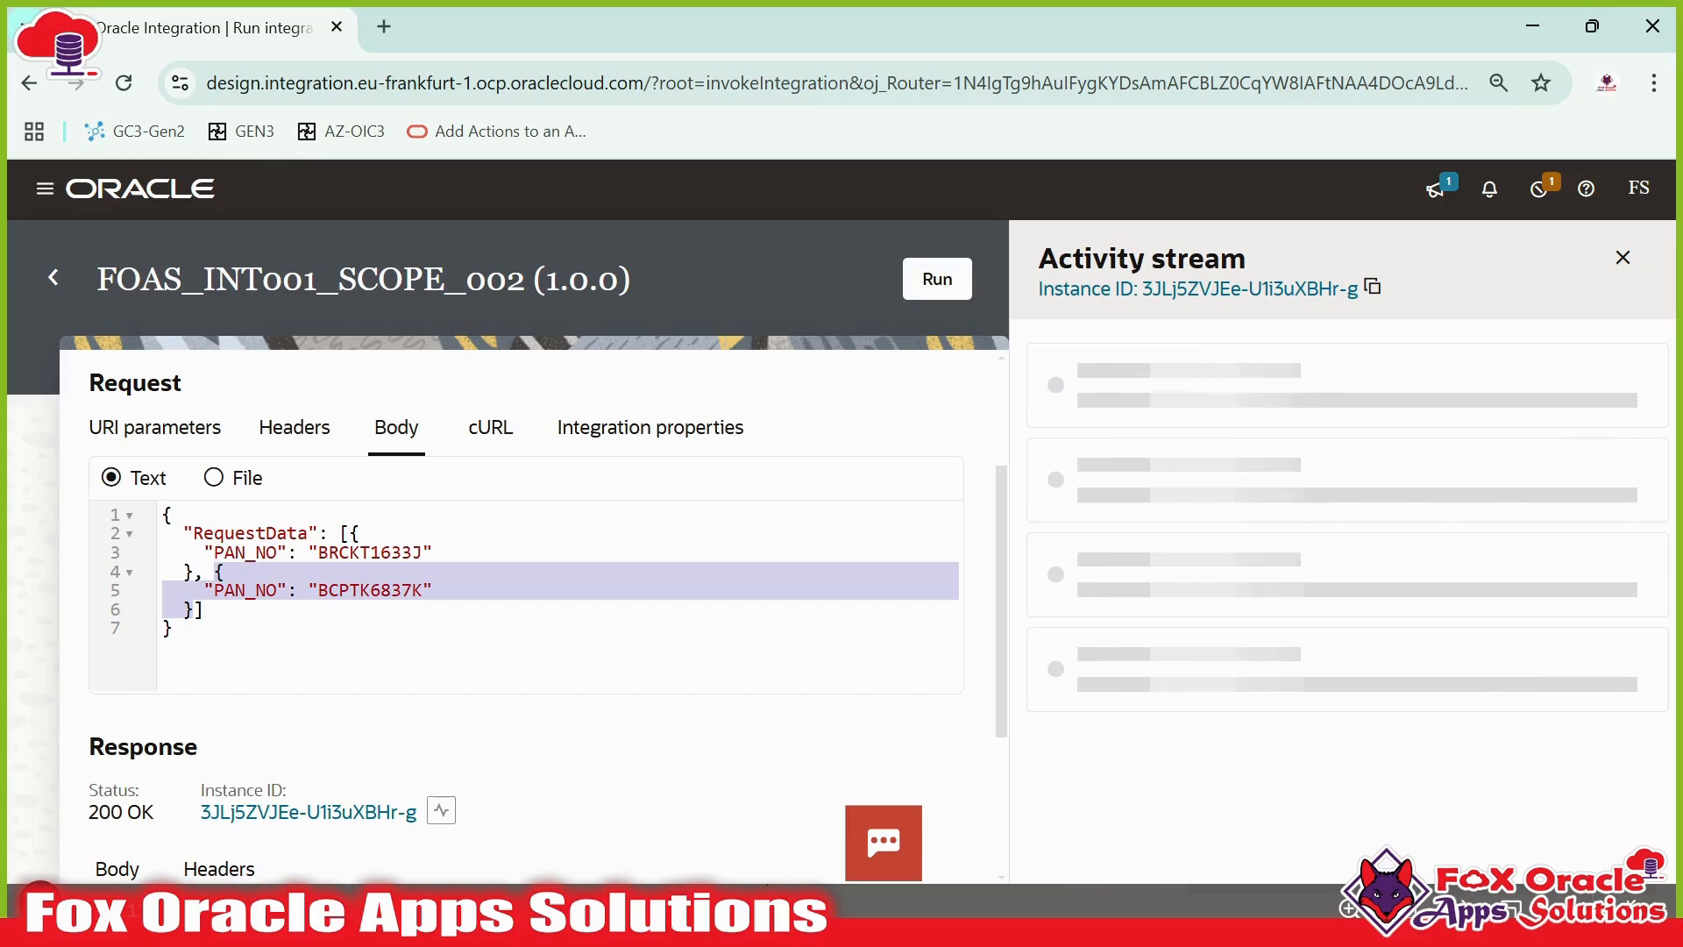
click(345, 533)
click(194, 609)
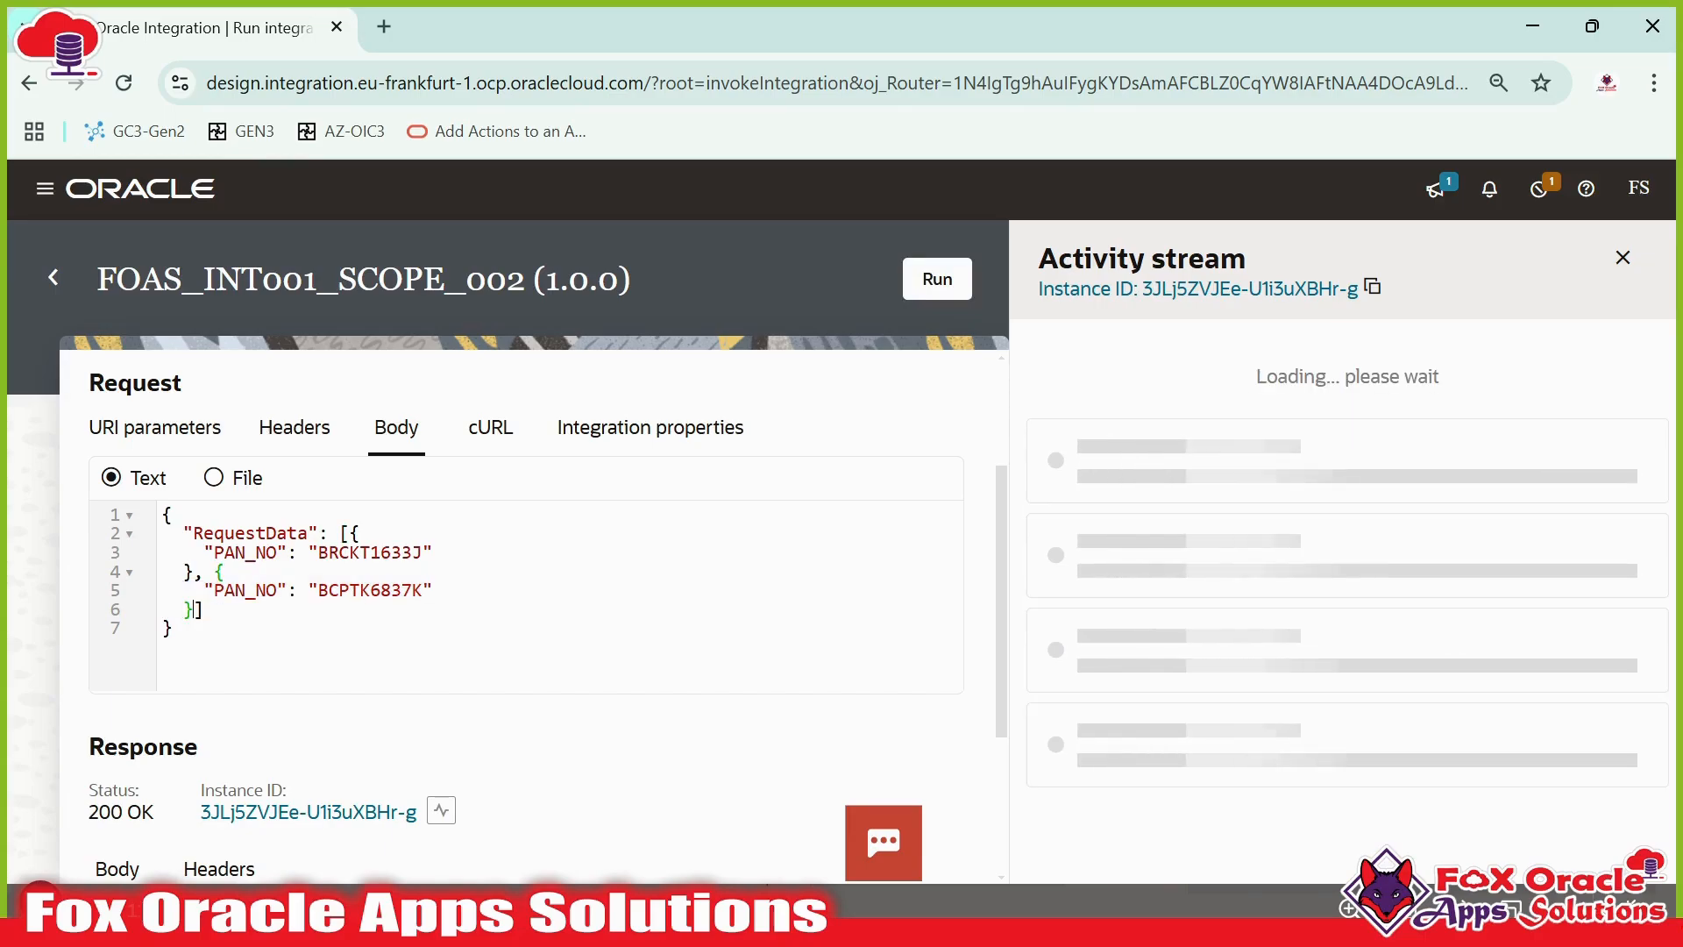
text(,)
key(Return)
key(ctrl+v)
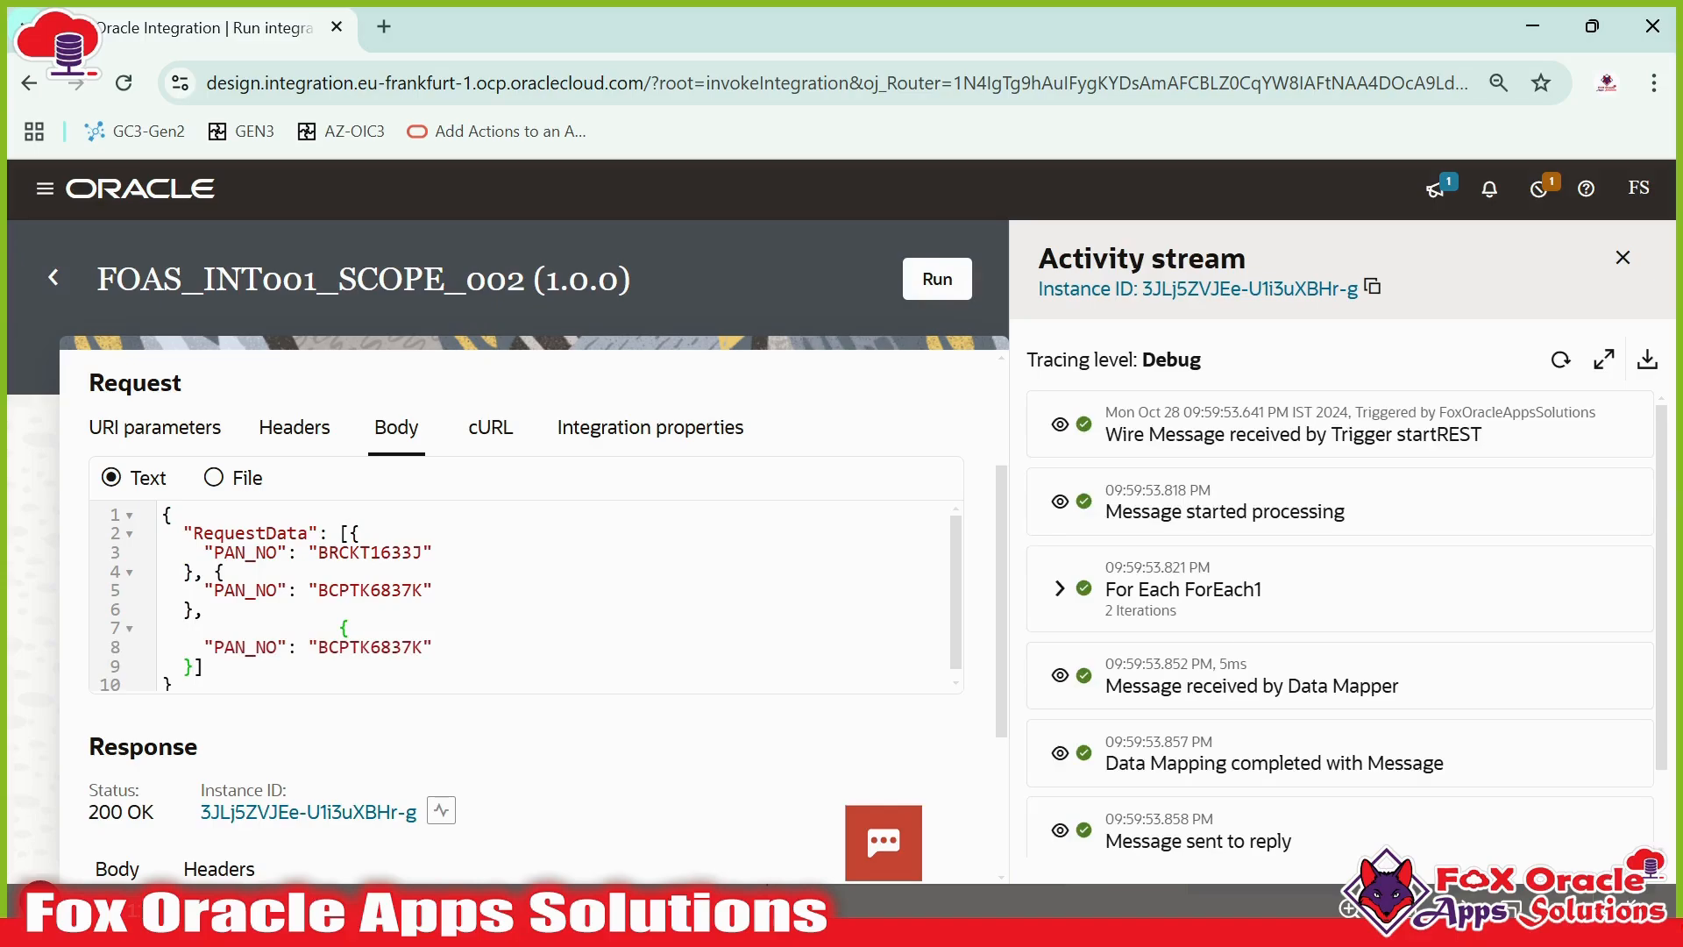
drag(339, 628, 183, 629)
key(BackSpace)
click(938, 278)
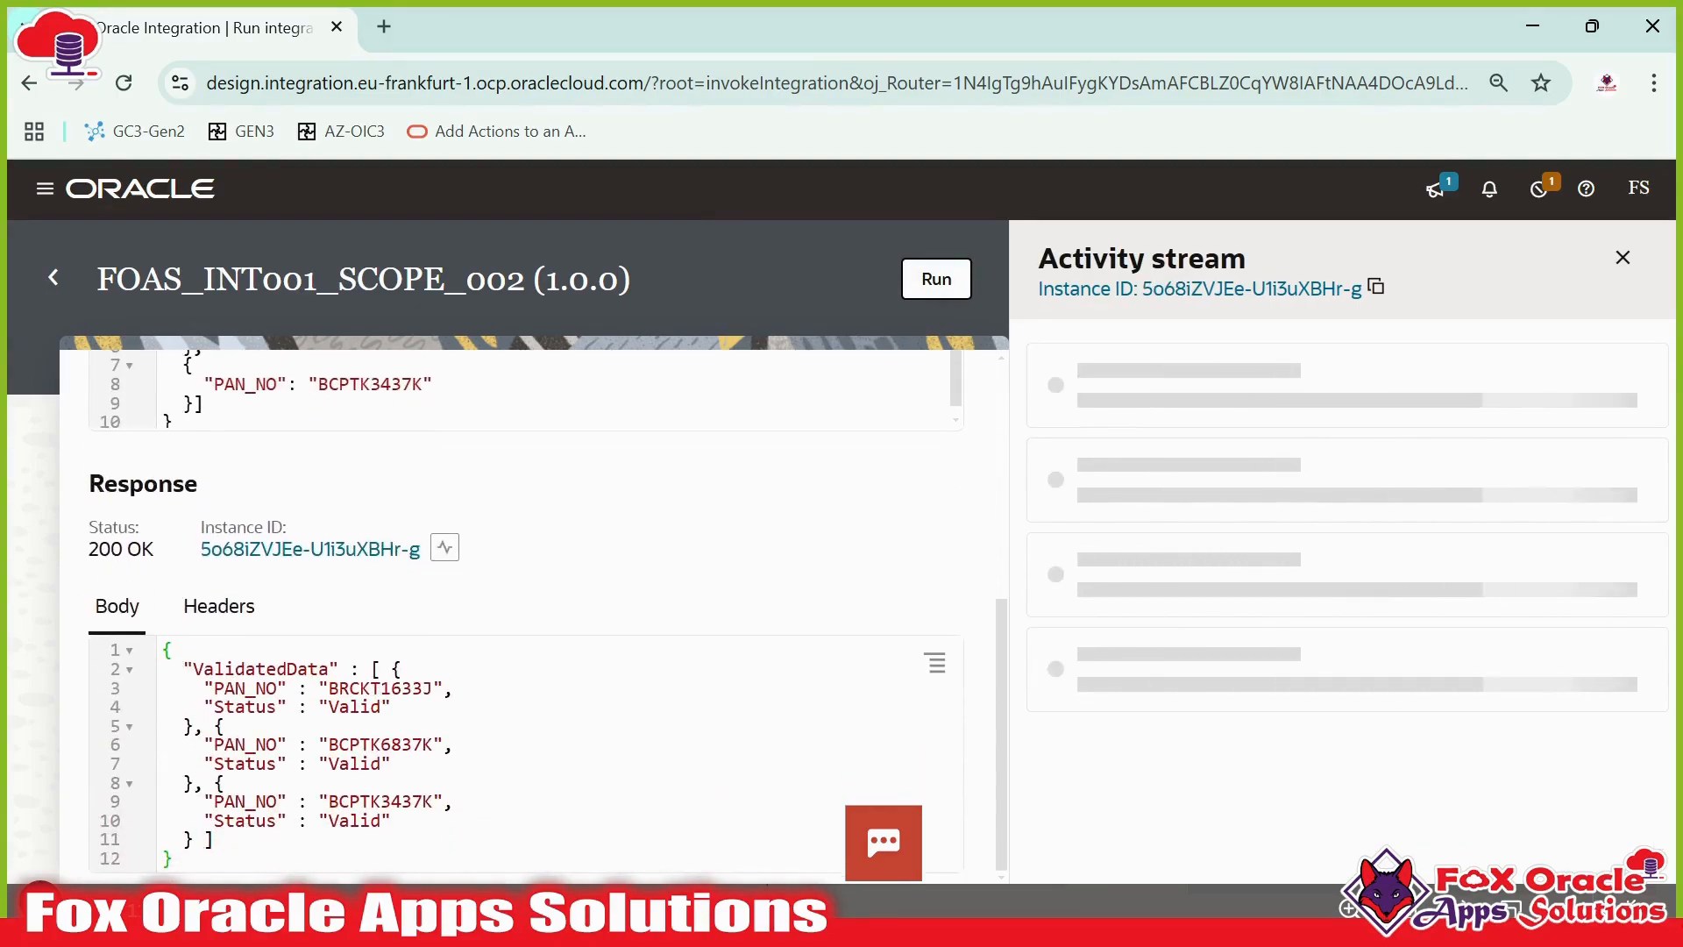
- Change the first PAN_NO in the request body to the invalid value BRCK633J
scroll(526, 613, up, 5)
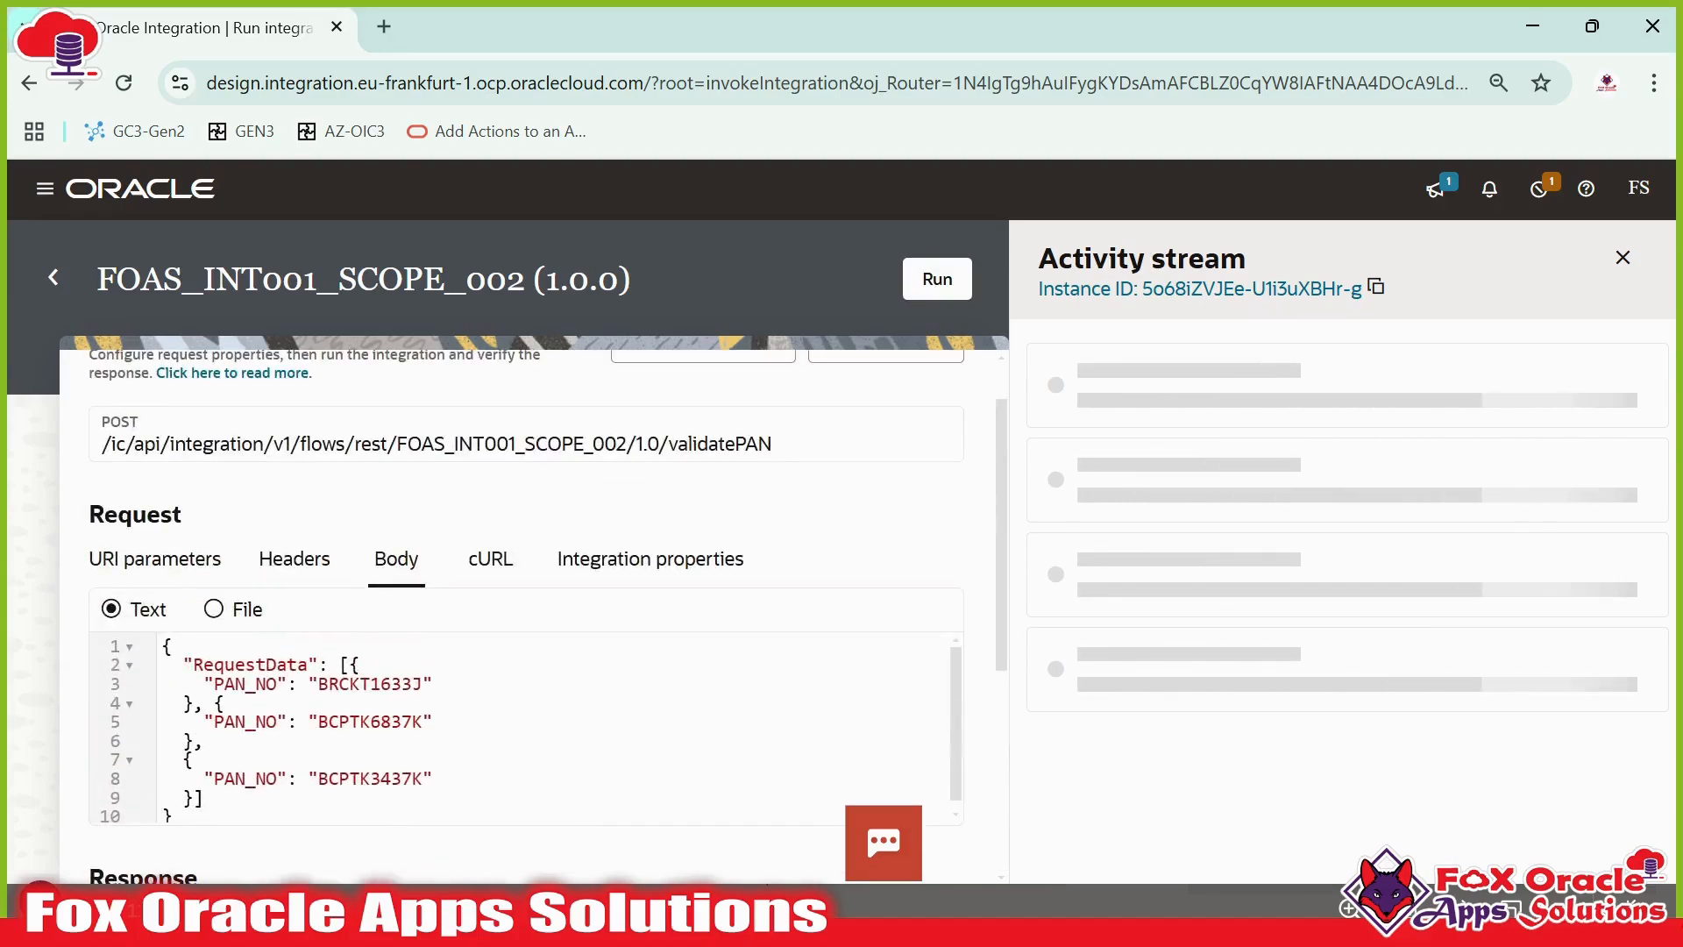
key(BackSpace)
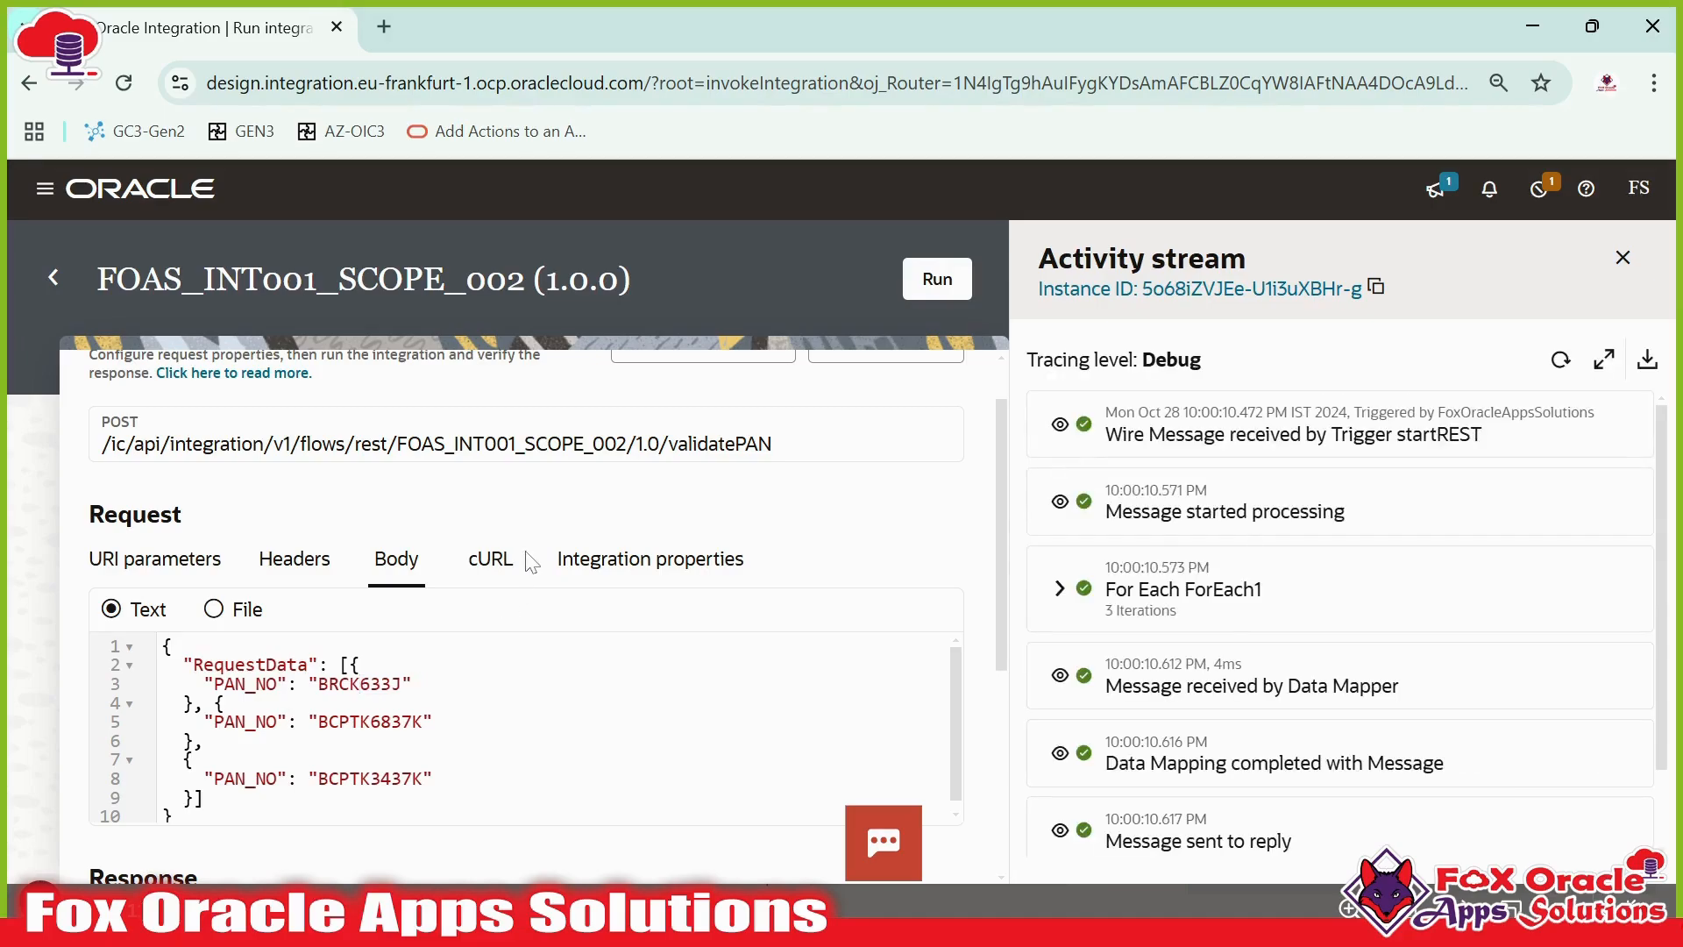
scroll(532, 562, down, 3)
scroll(531, 562, up, 2)
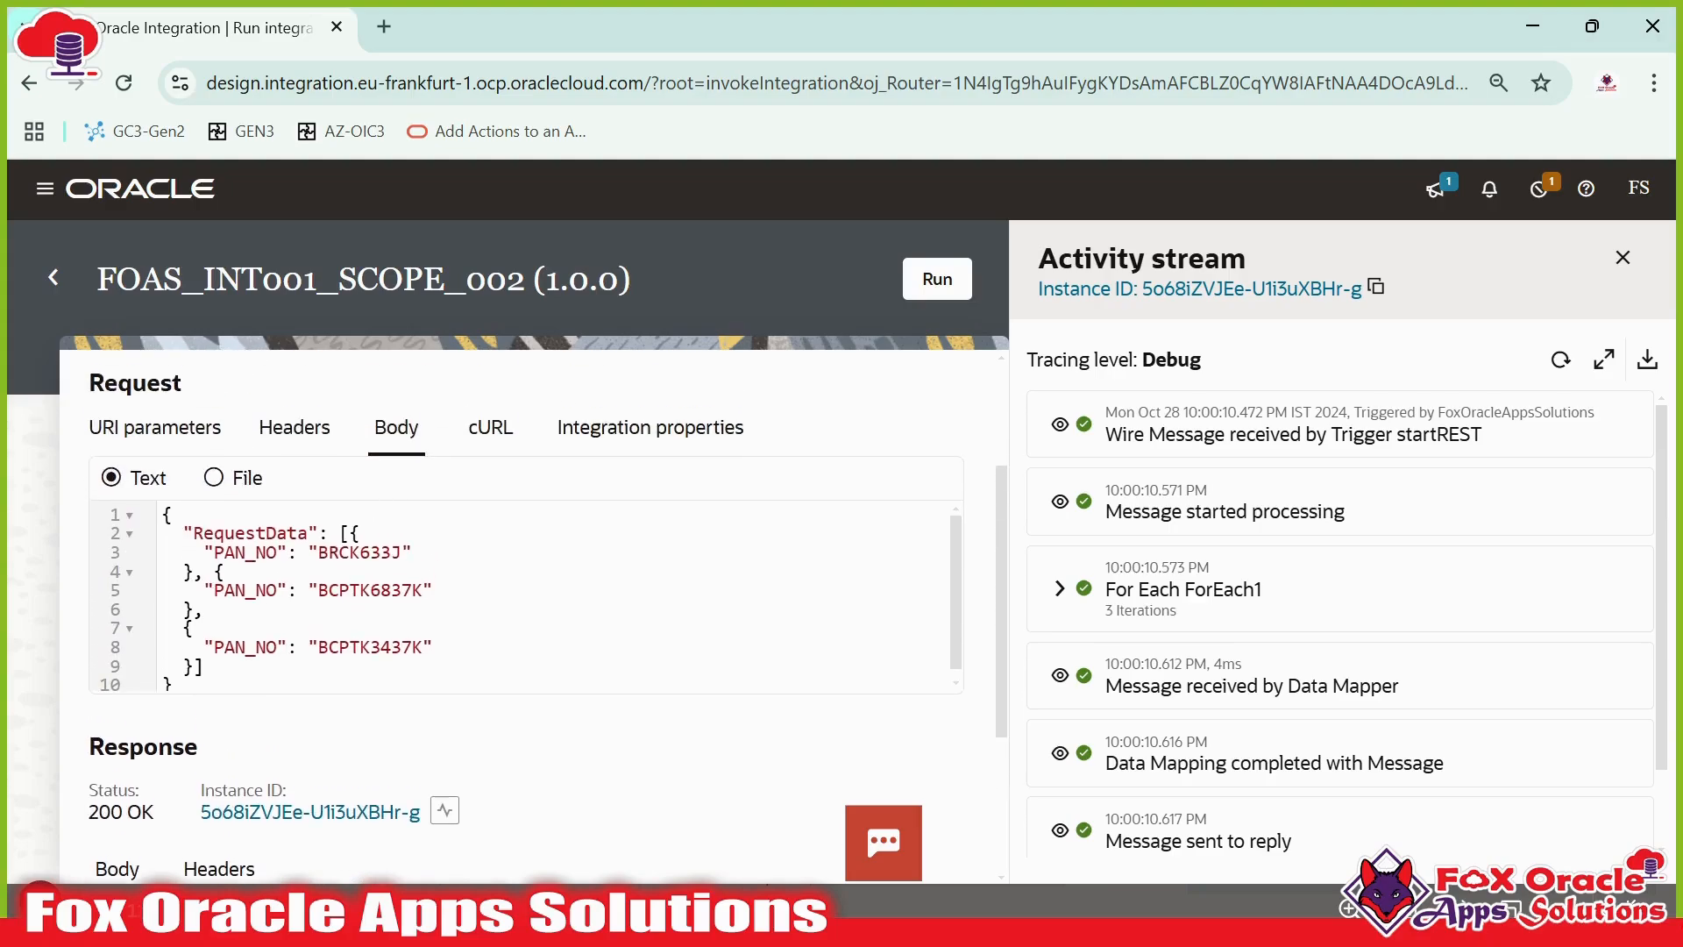
drag(214, 552, 412, 552)
double_click(340, 552)
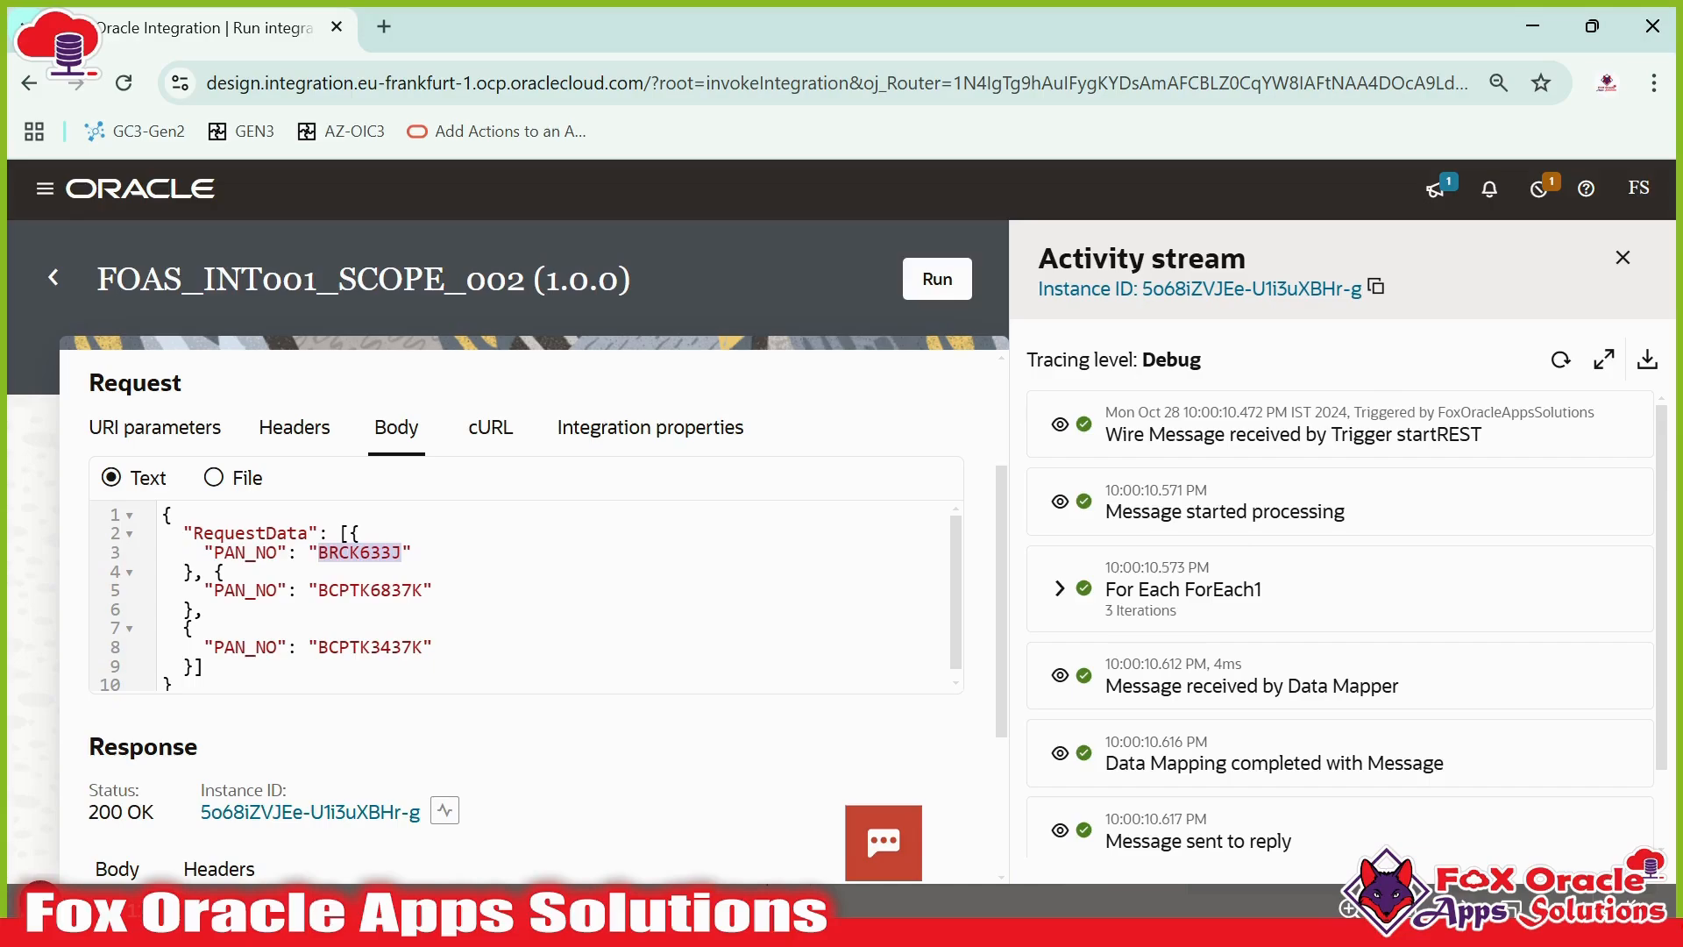
click(340, 552)
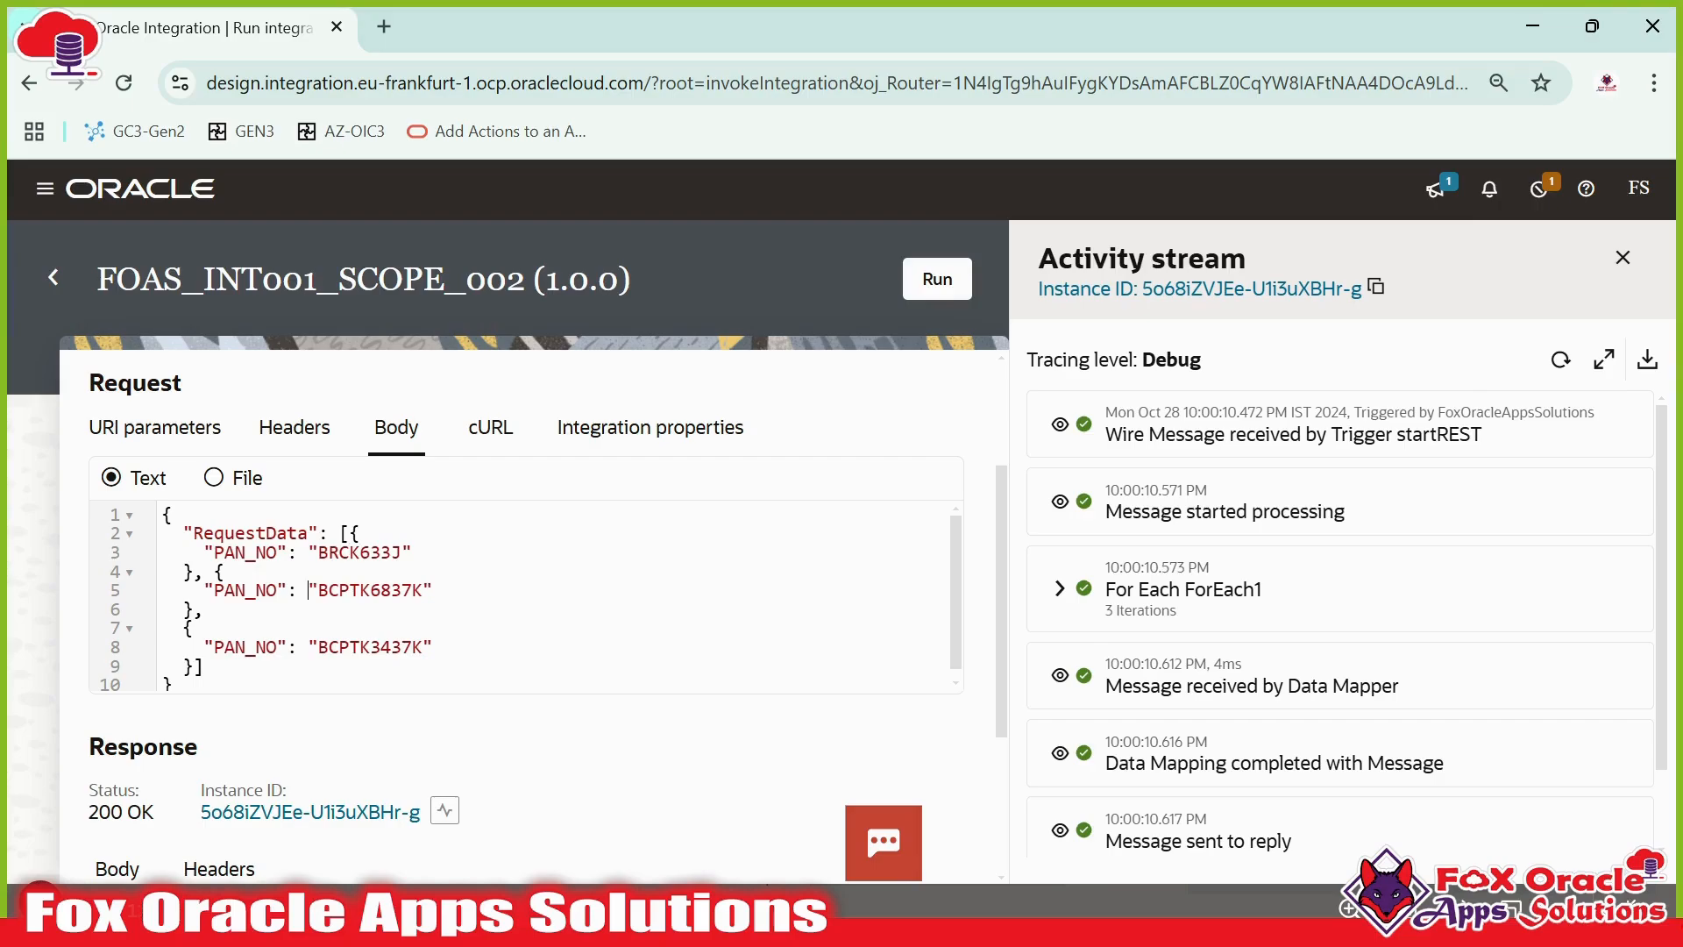
- Open Oracle Integration in a new tab and view the FOAS_INT001_SCOPE_002 integration's flow
click(383, 27)
key(ctrl+v)
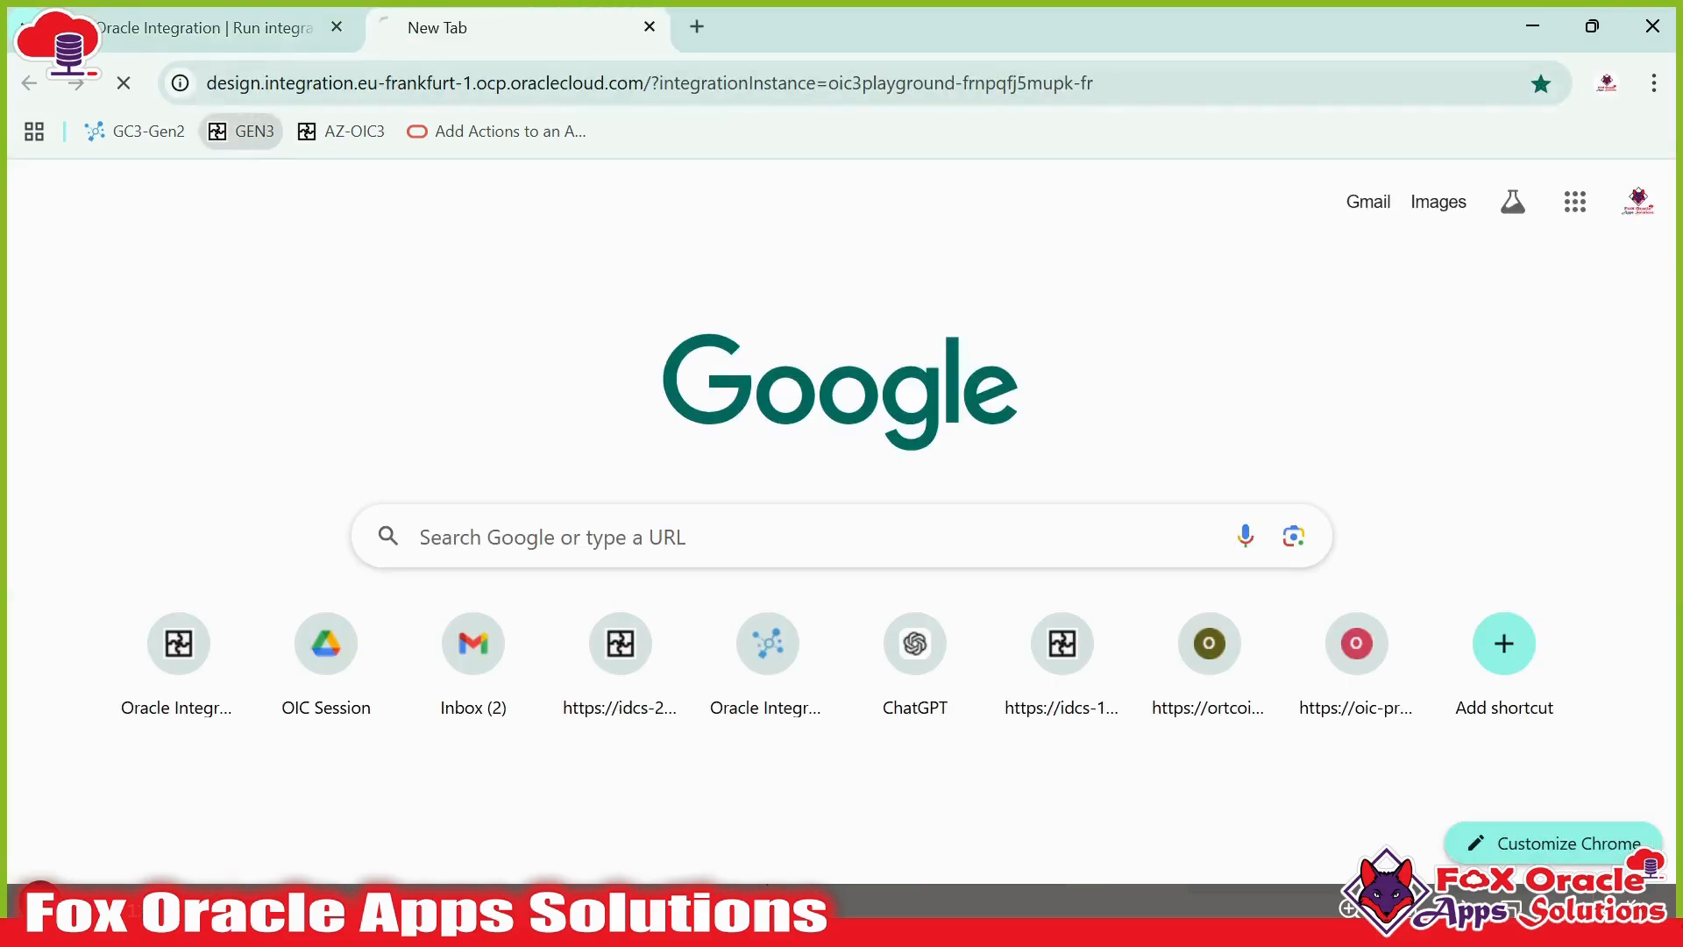
key(Return)
click(254, 35)
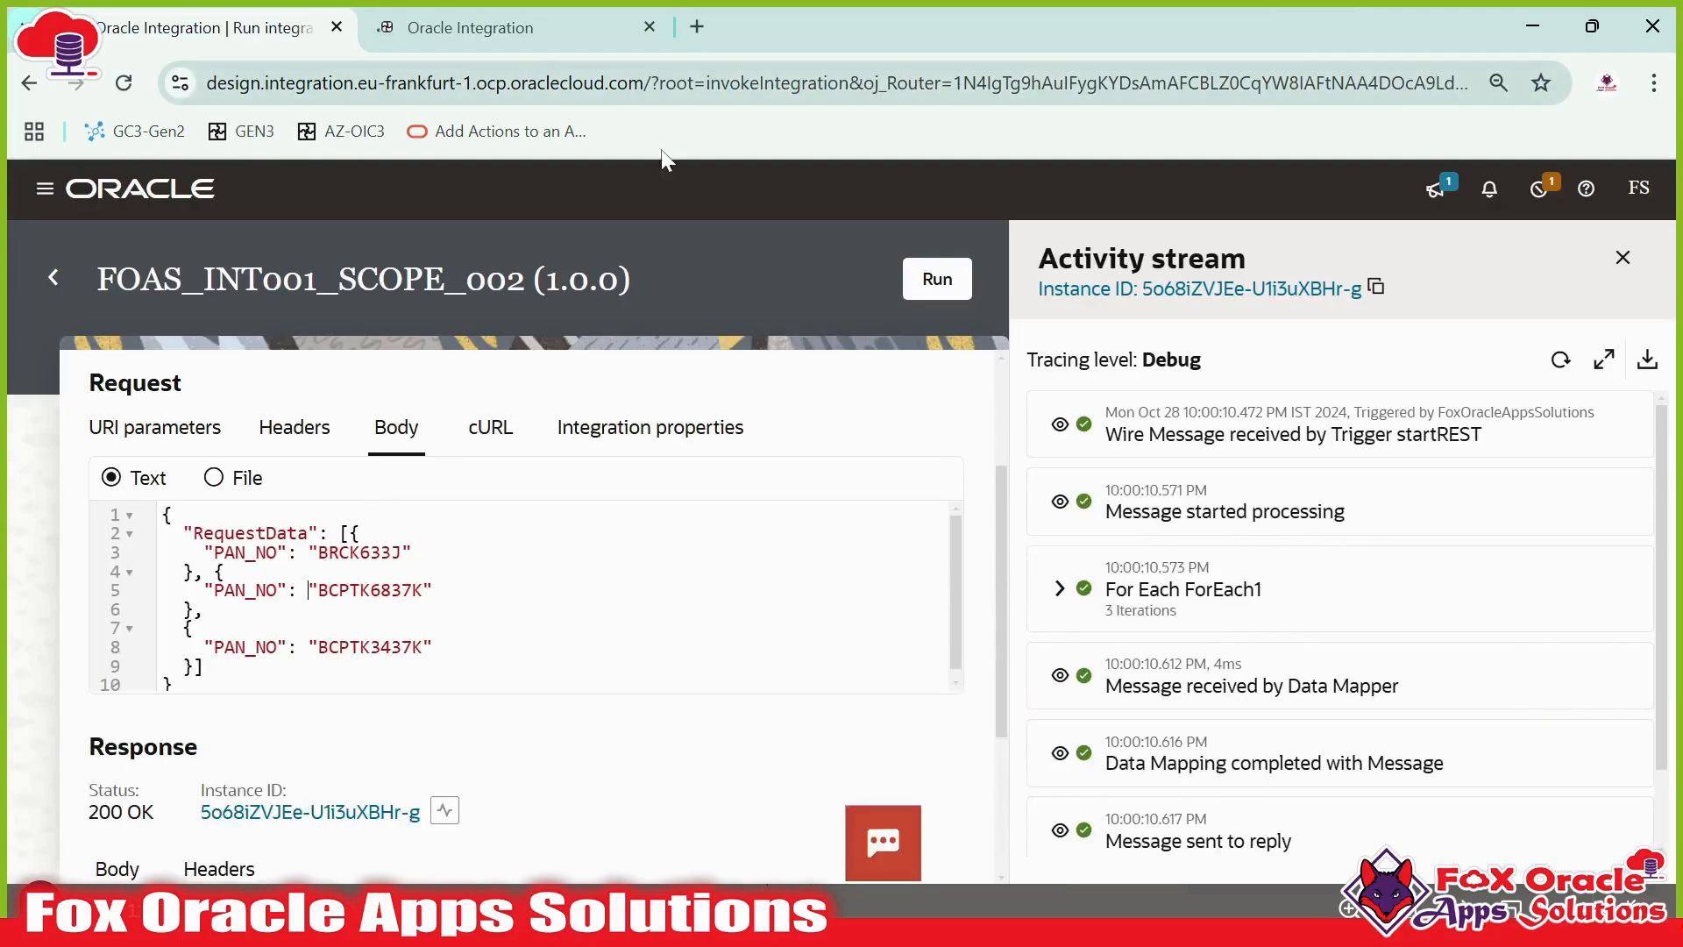
click(502, 35)
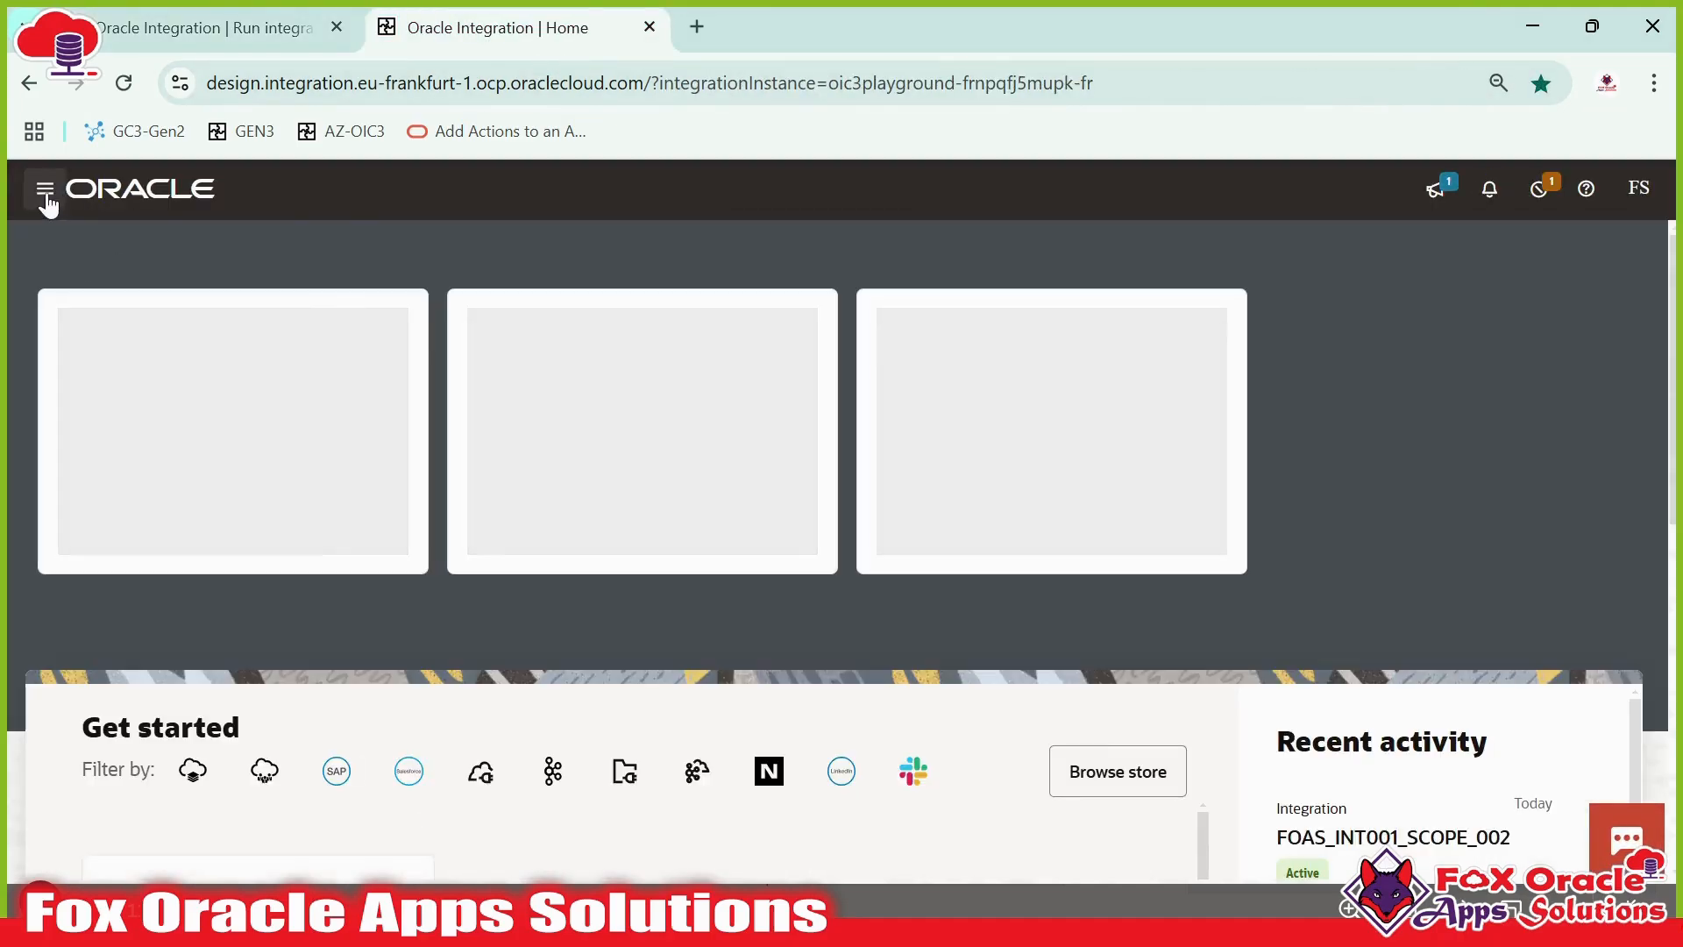
click(45, 191)
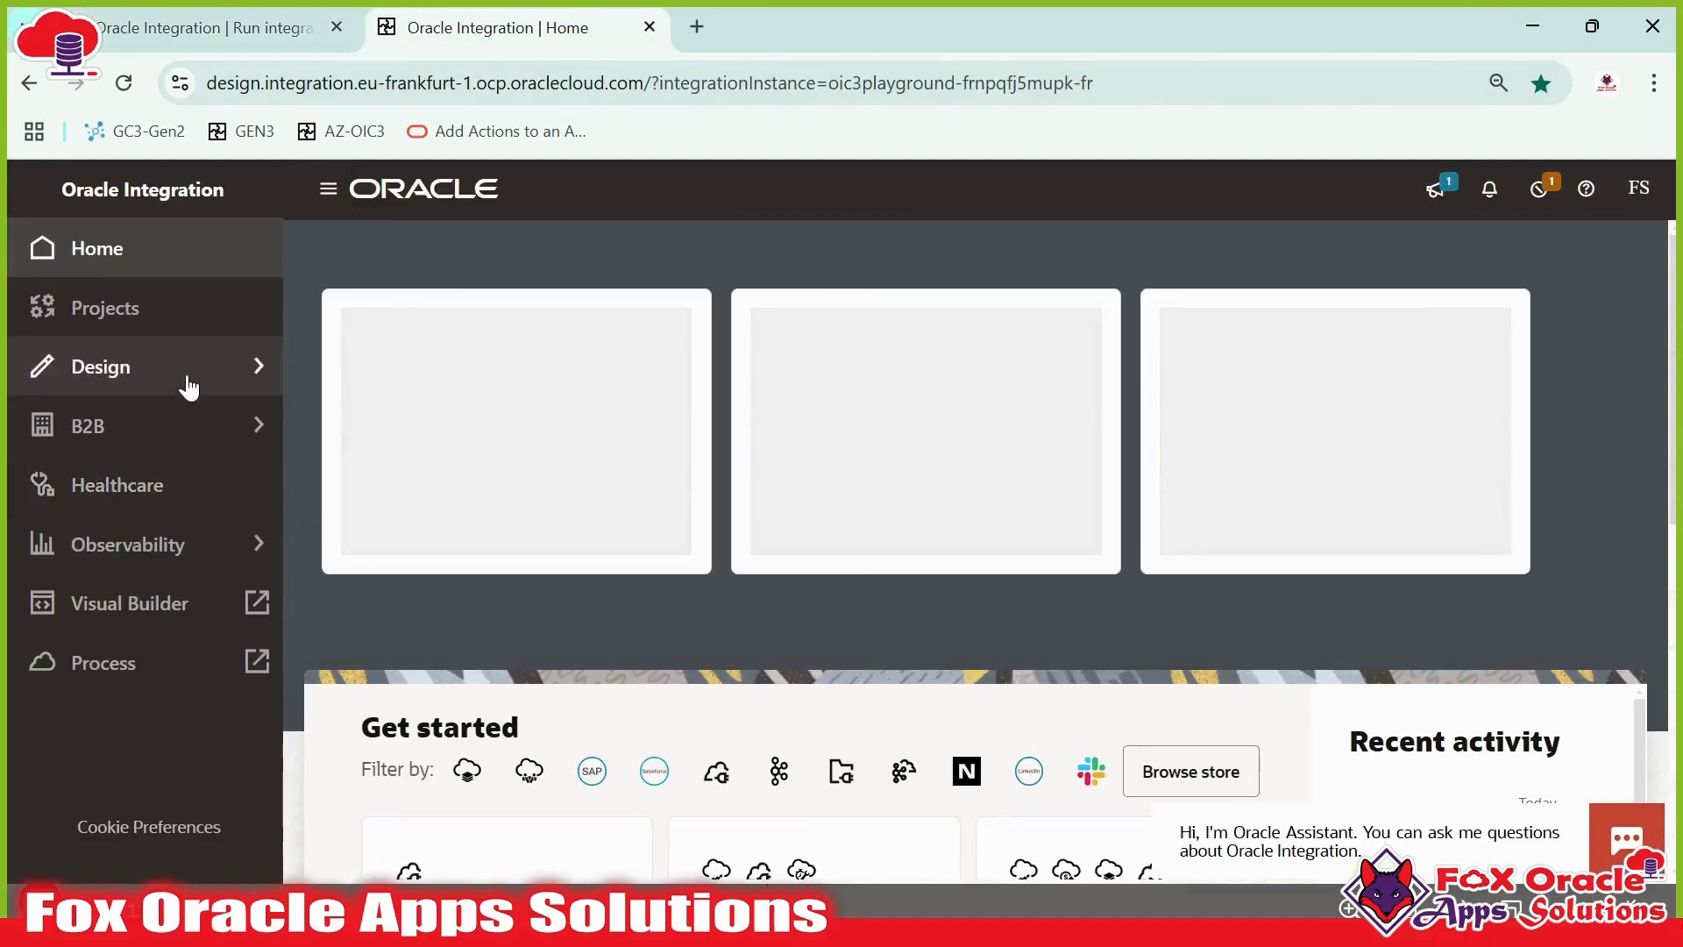
click(189, 386)
click(140, 263)
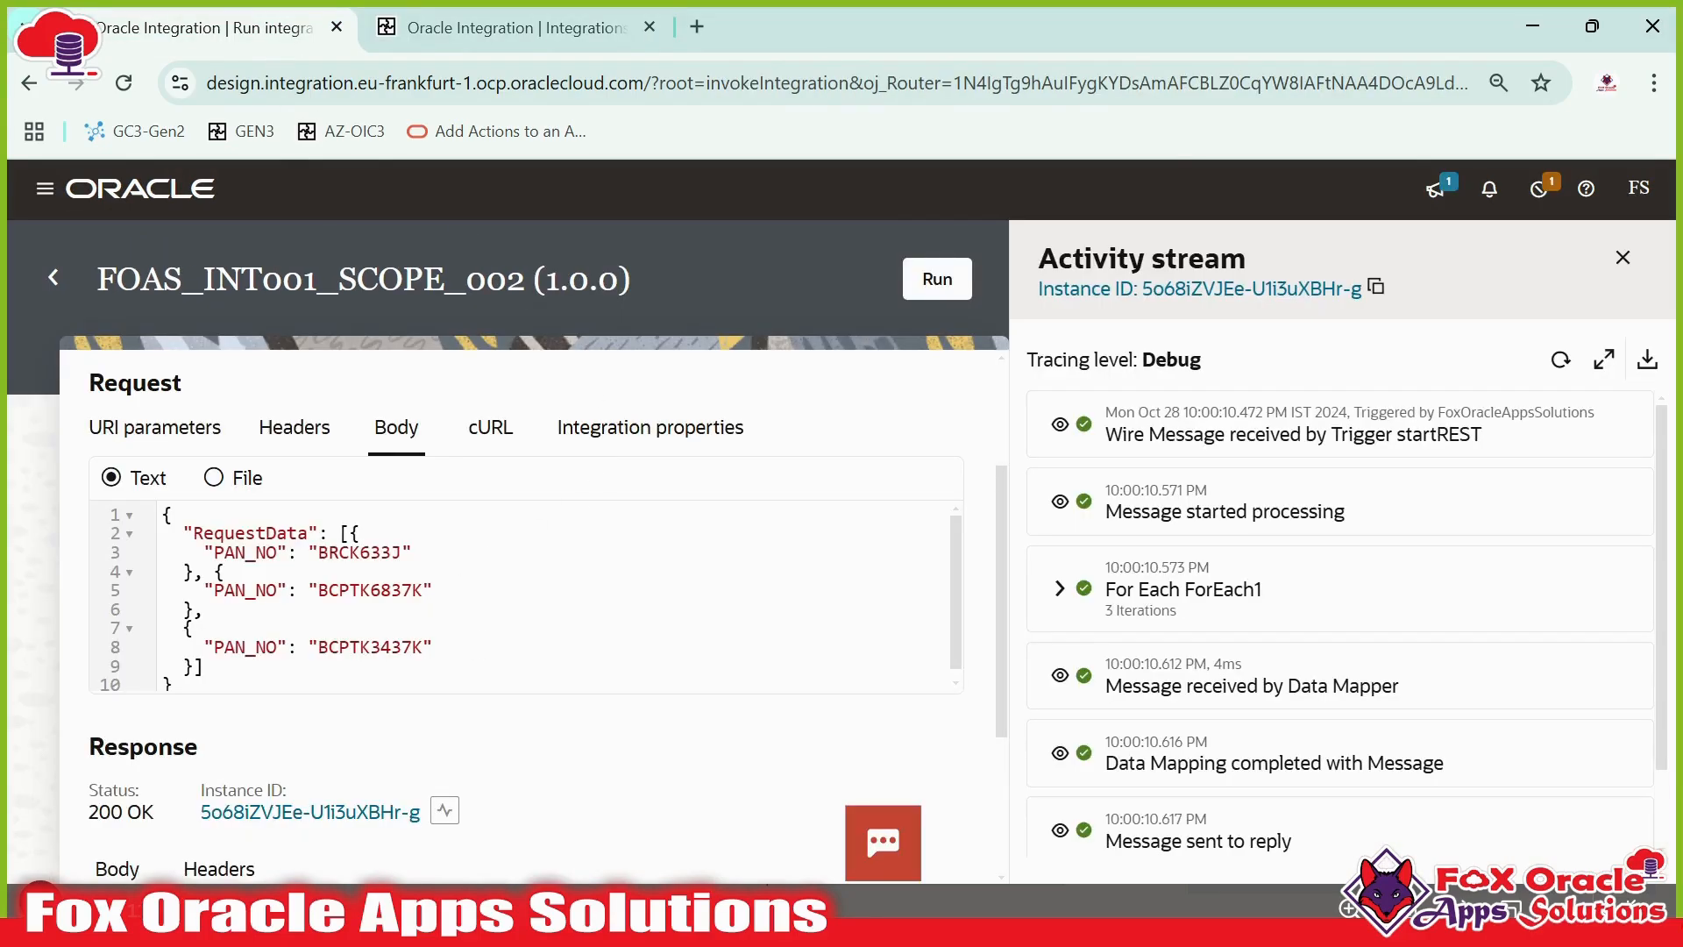
- Run the integration with the modified request body
scroll(885, 517, down, 3)
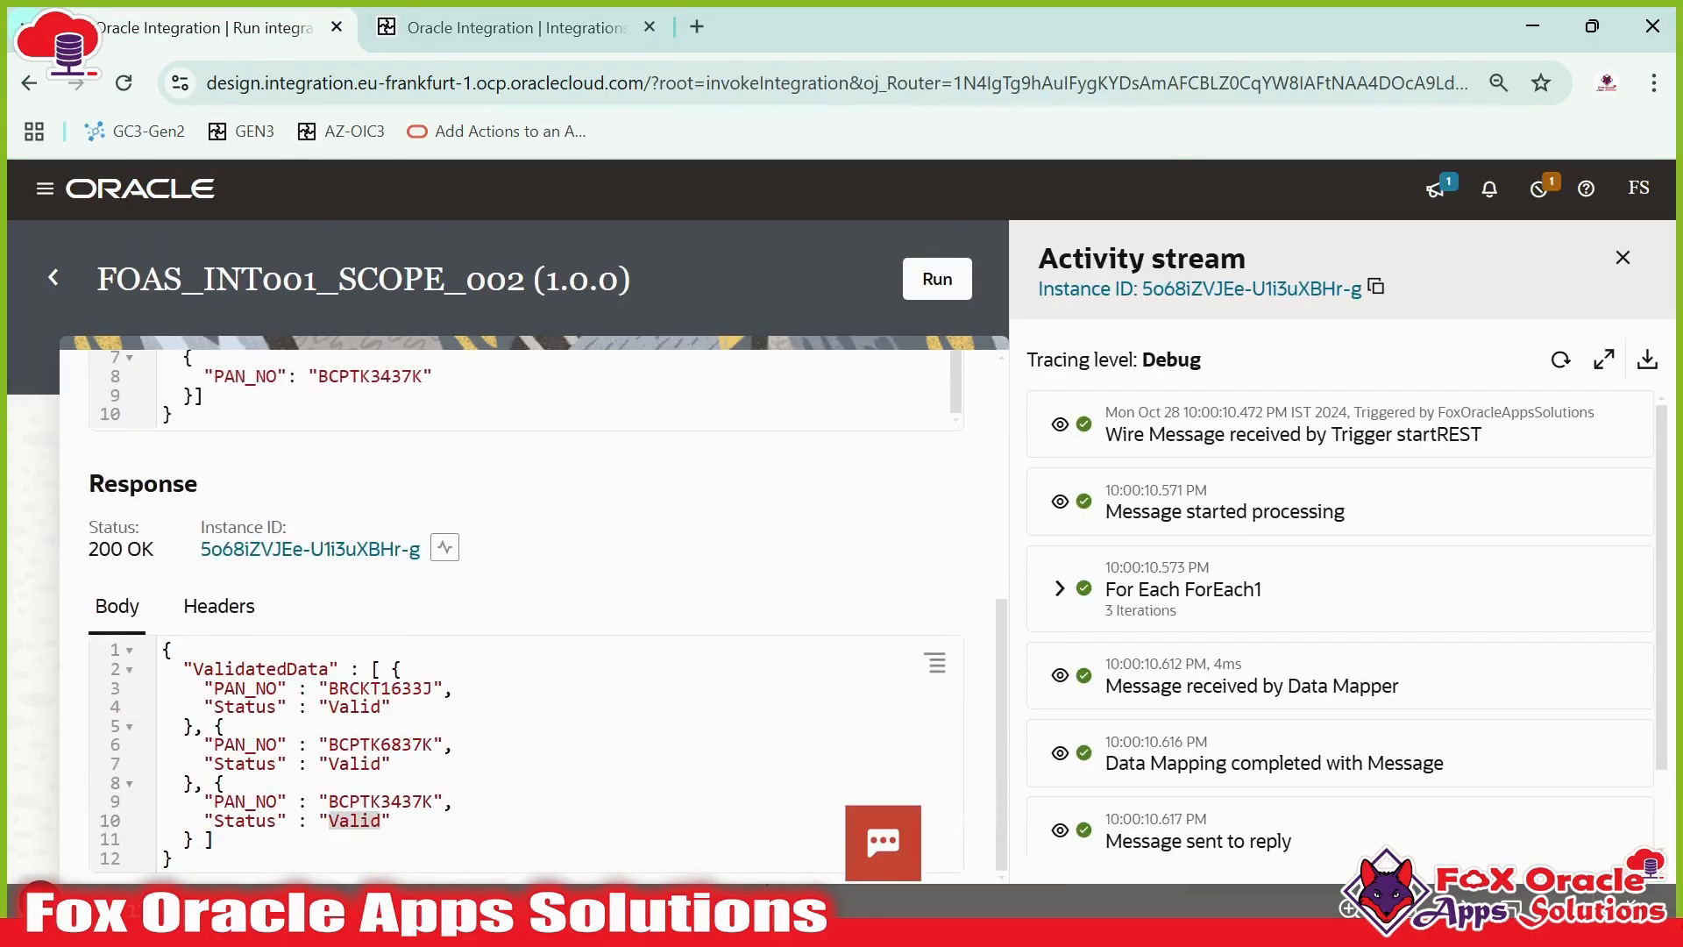
scroll(885, 518, up, 5)
click(942, 288)
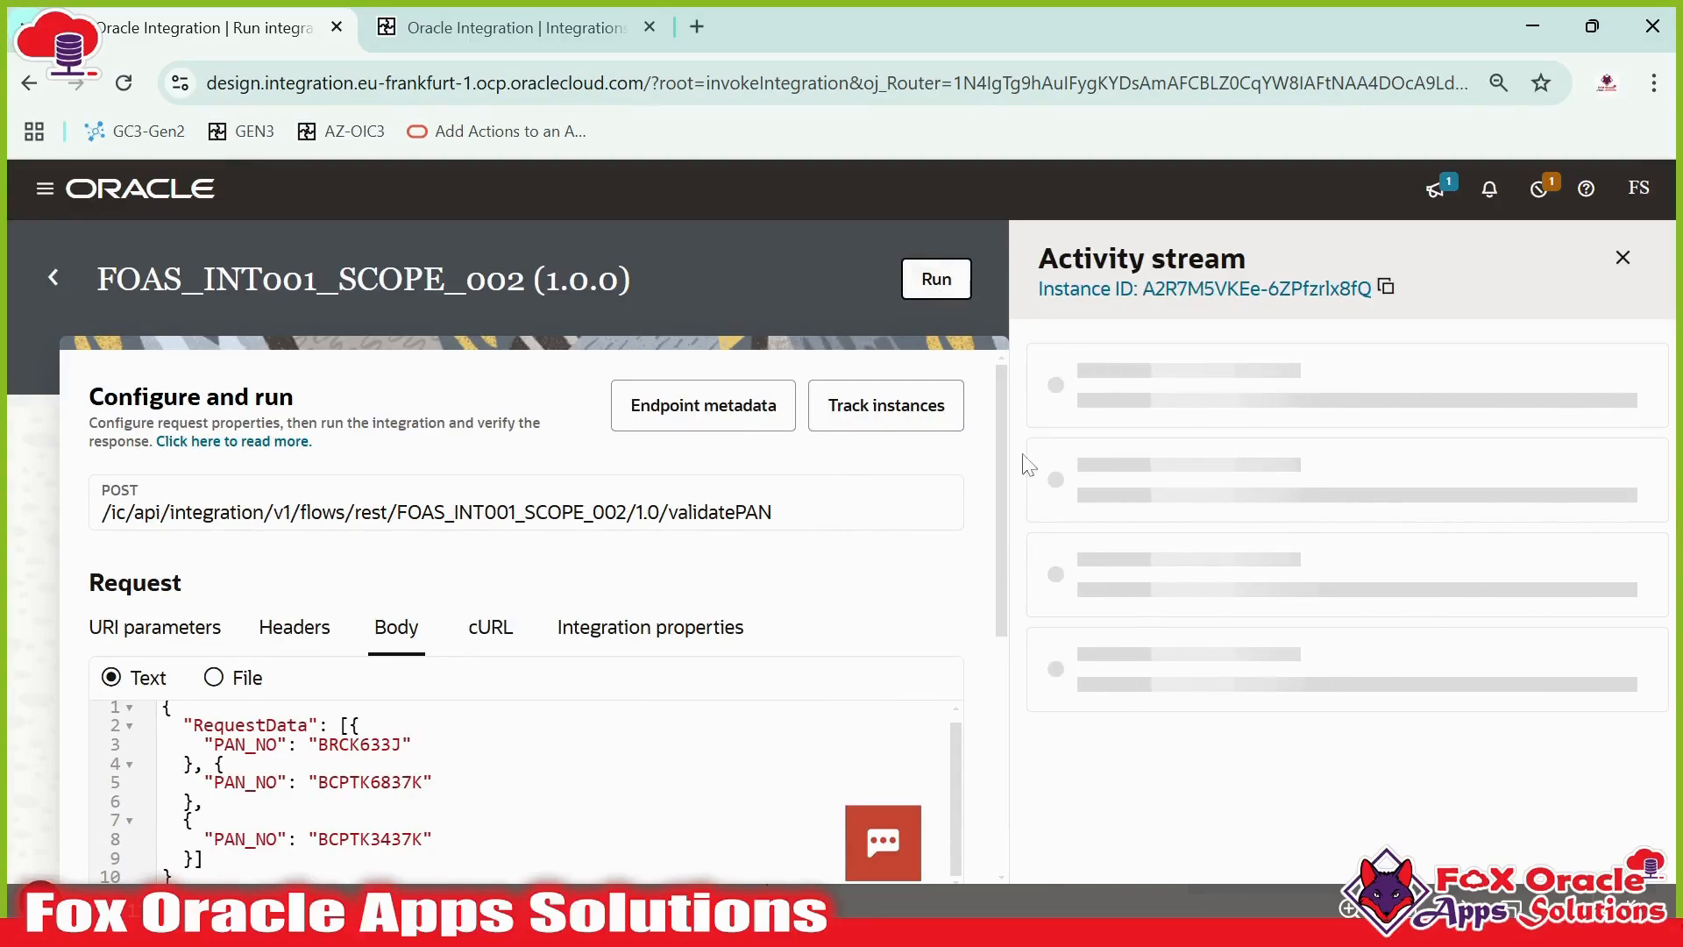
- Compare the response body's validated entries against the PAN entries in the request
scroll(854, 543, down, 3)
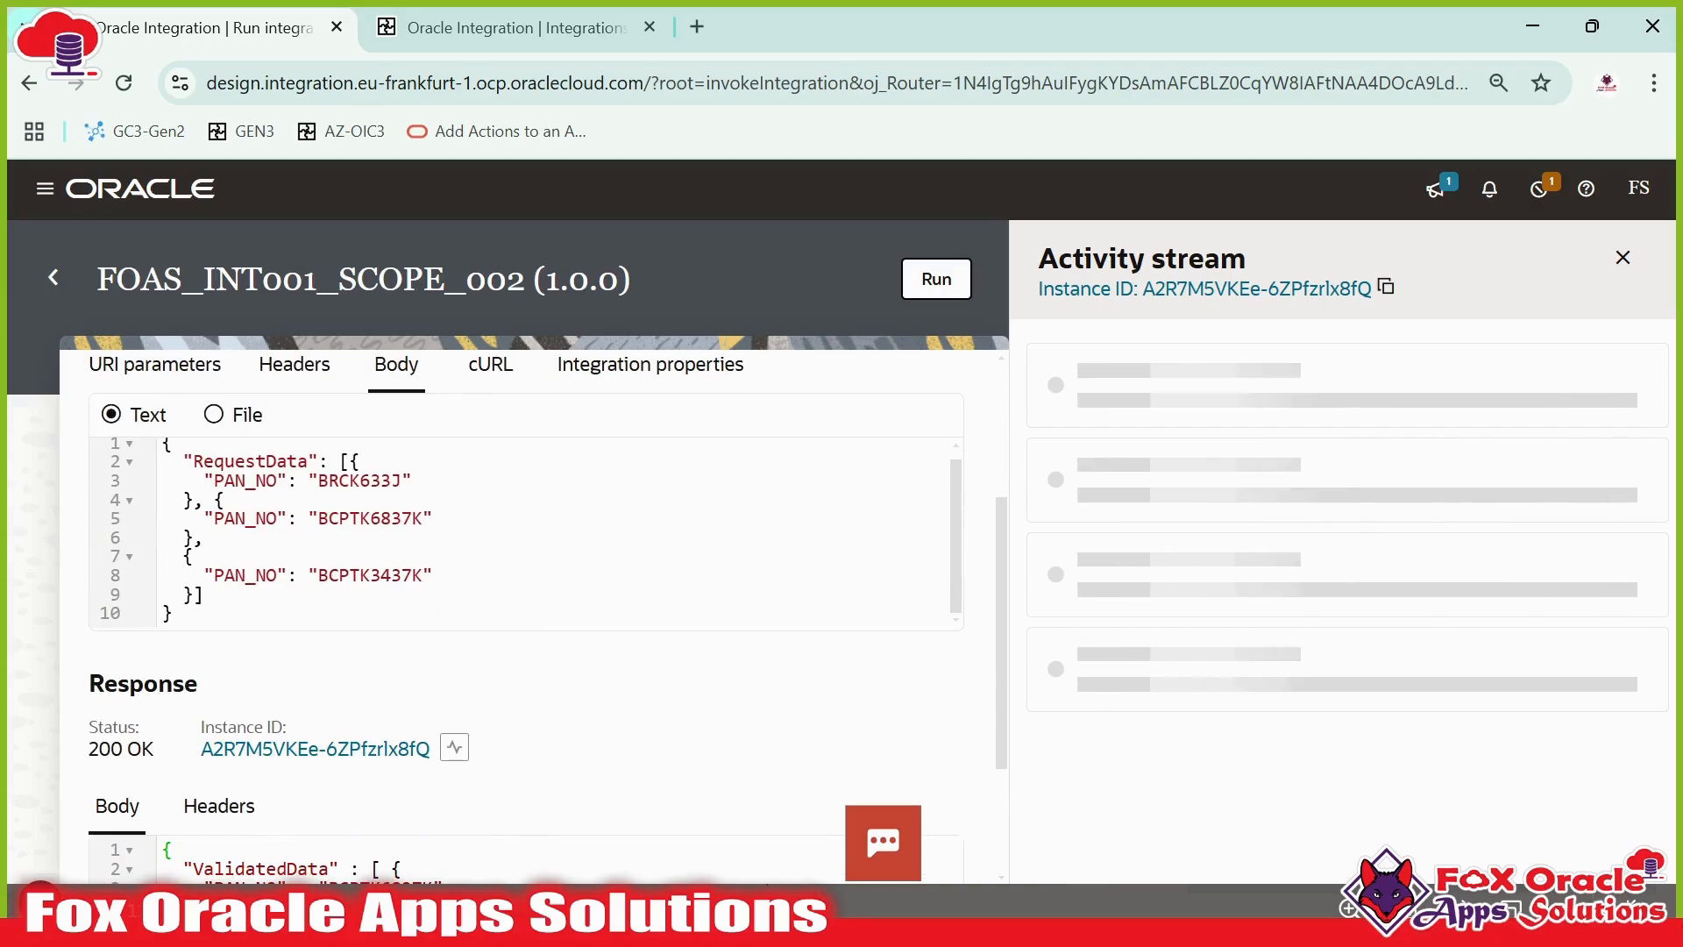
scroll(997, 455, down, 2)
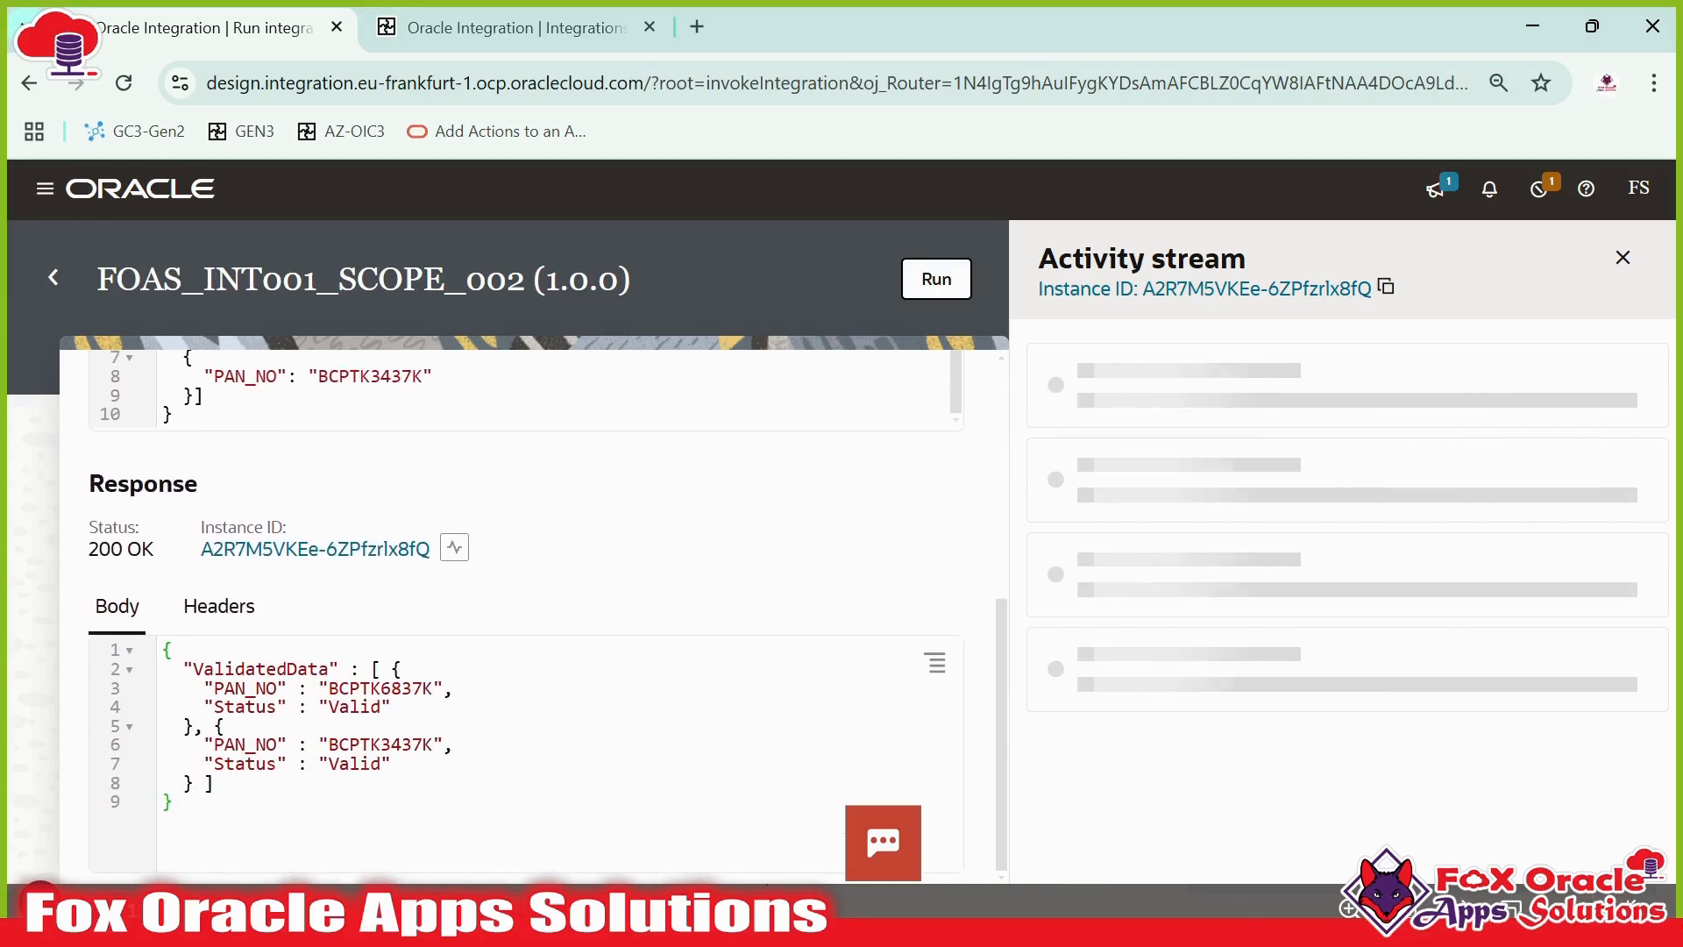
drag(186, 805, 68, 634)
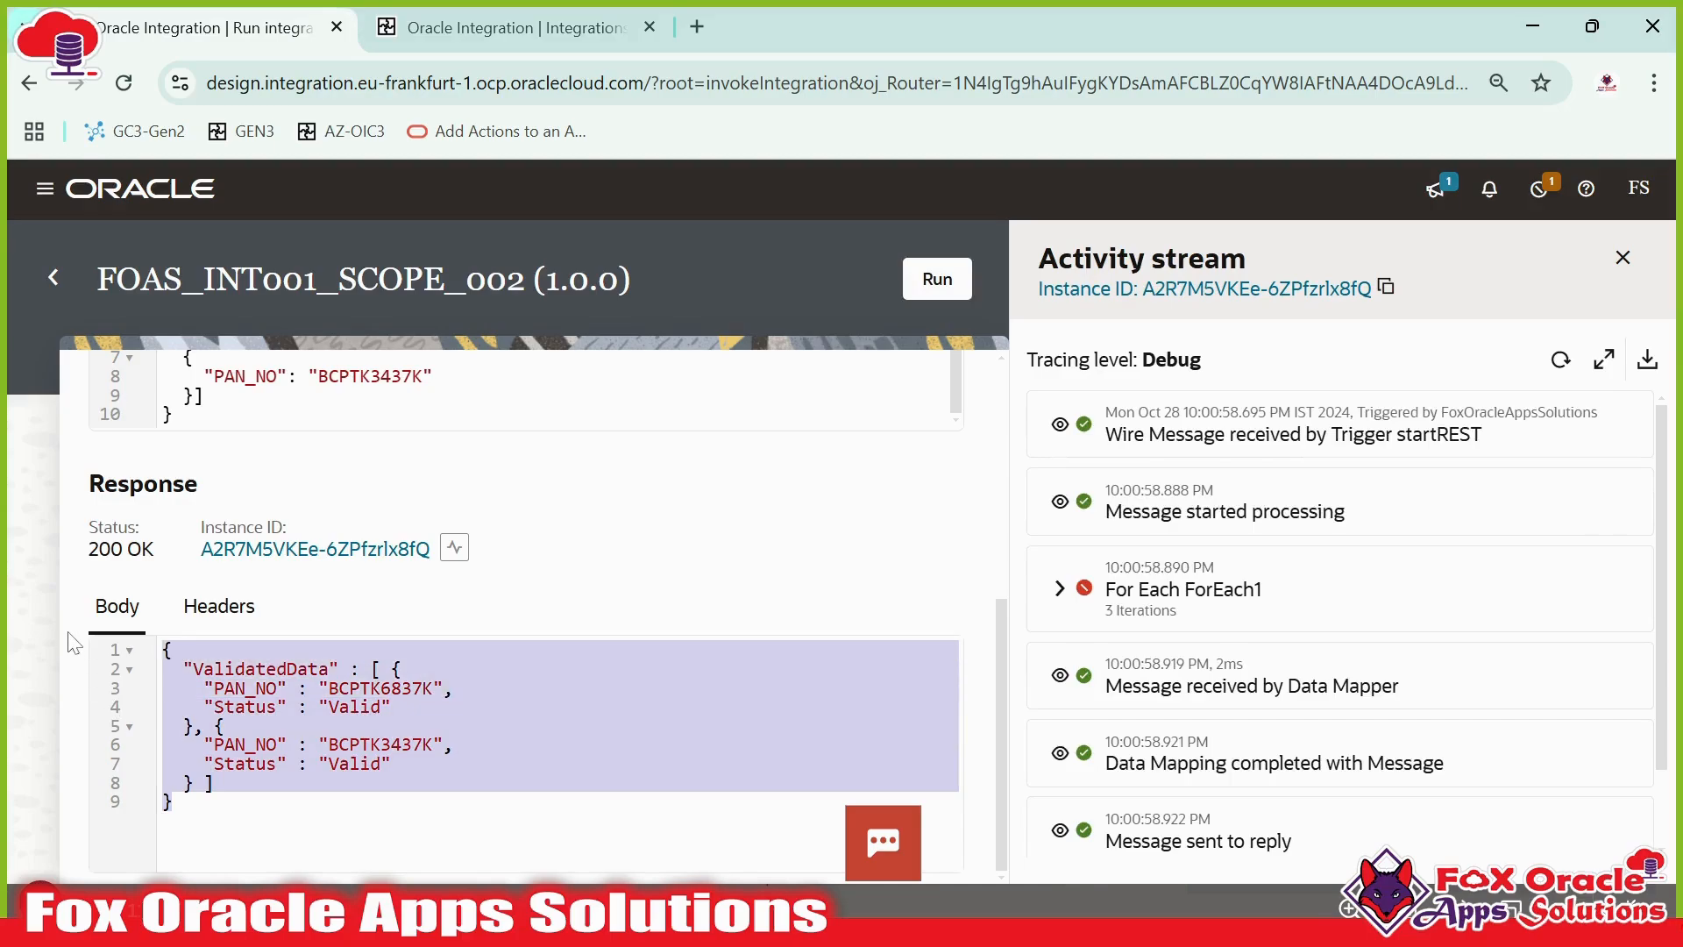
click(263, 726)
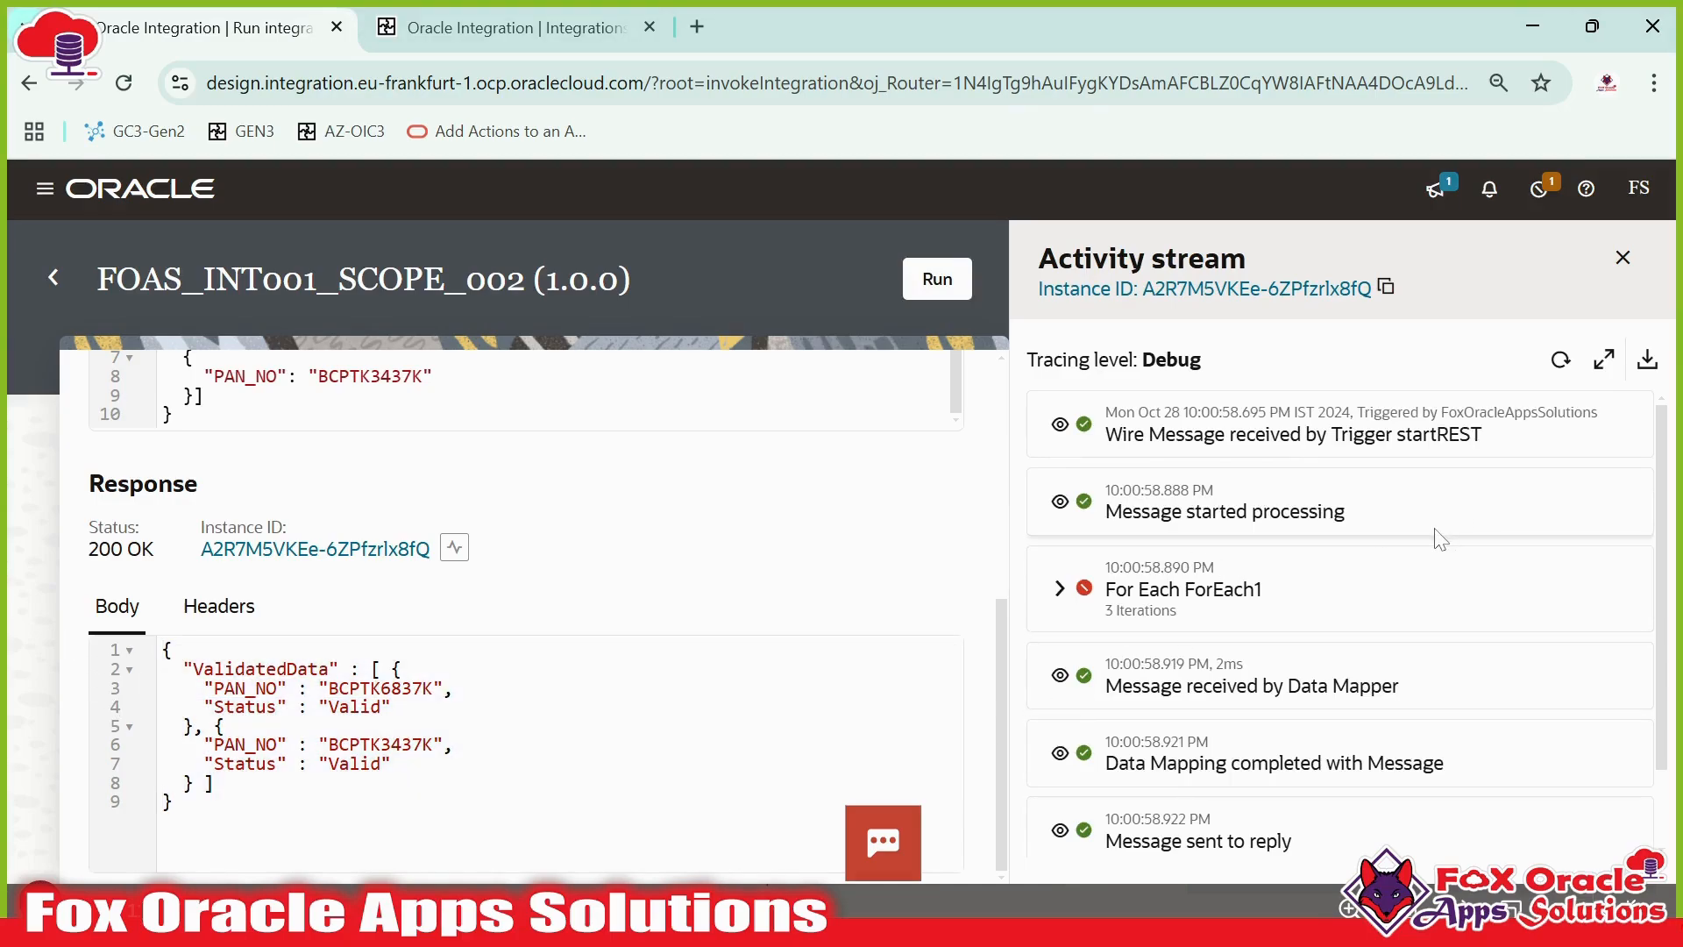
scroll(526, 614, up, 3)
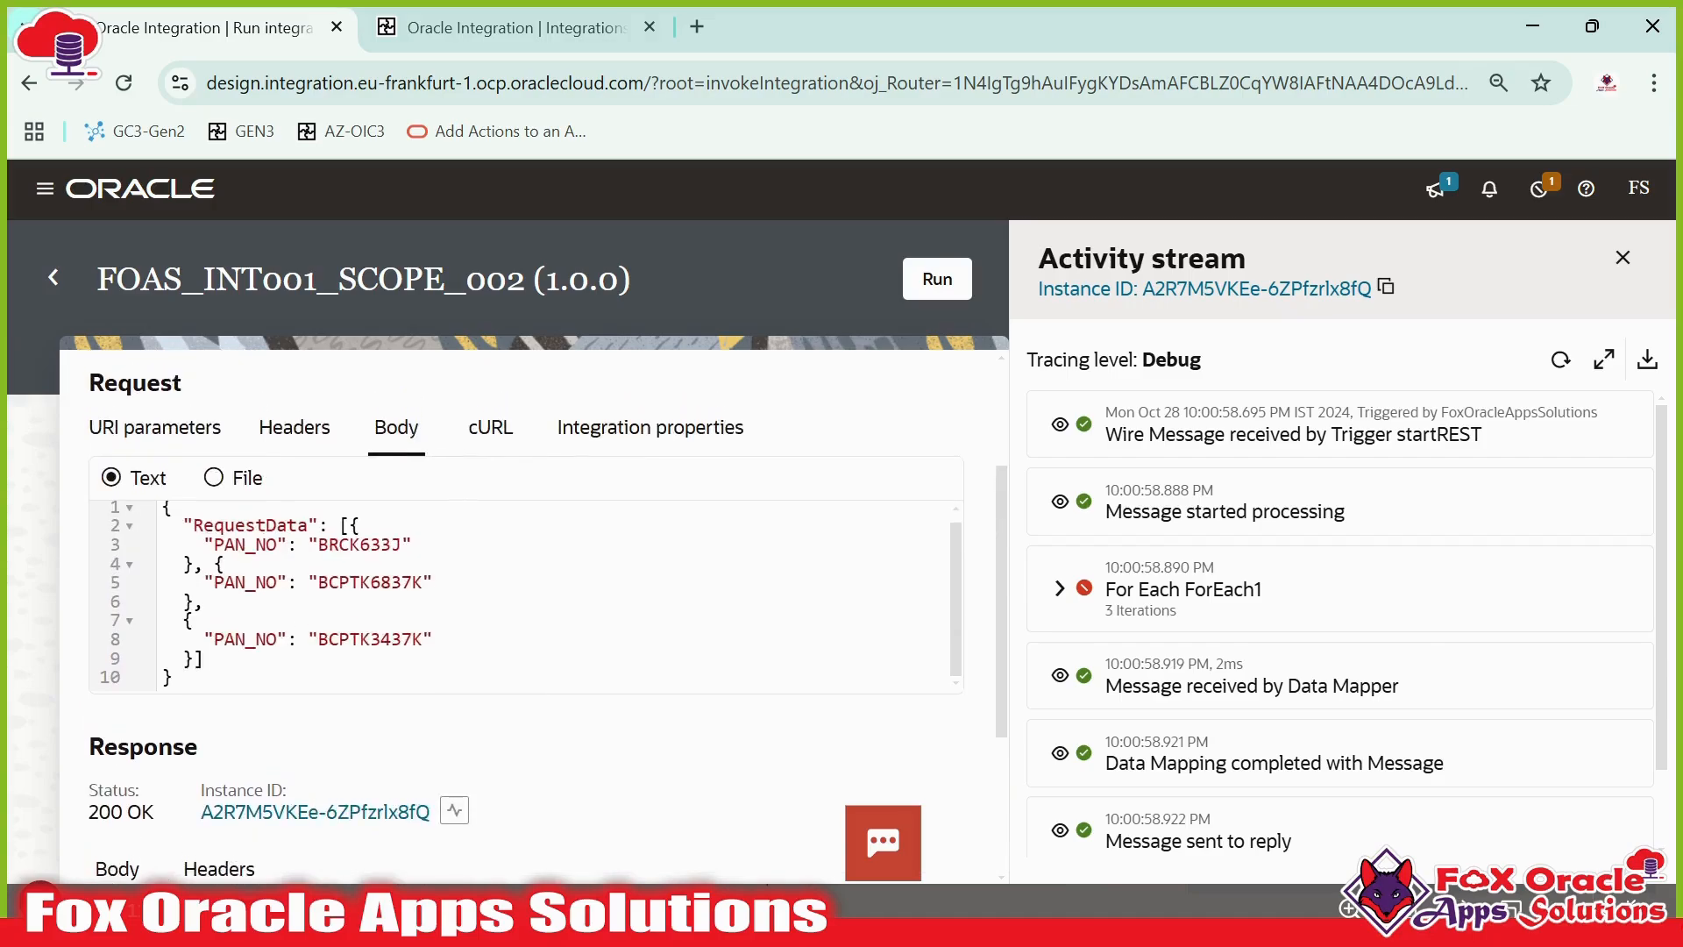
drag(226, 564, 435, 582)
scroll(439, 583, down, 3)
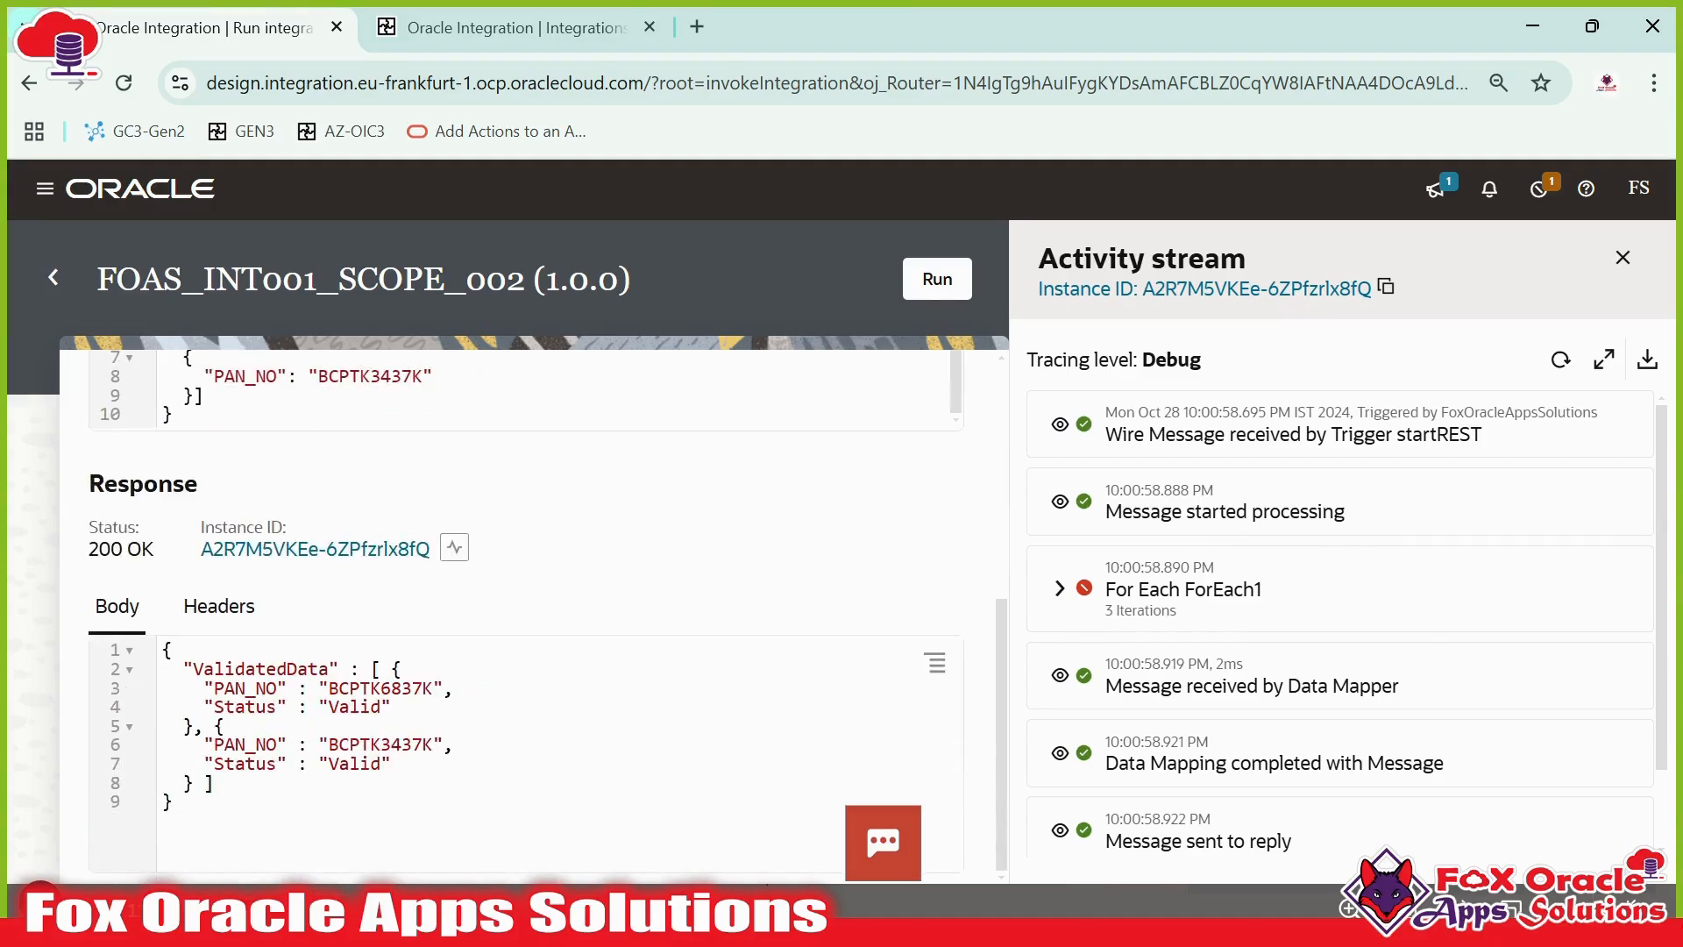
drag(225, 726, 349, 707)
click(216, 783)
drag(216, 783, 391, 707)
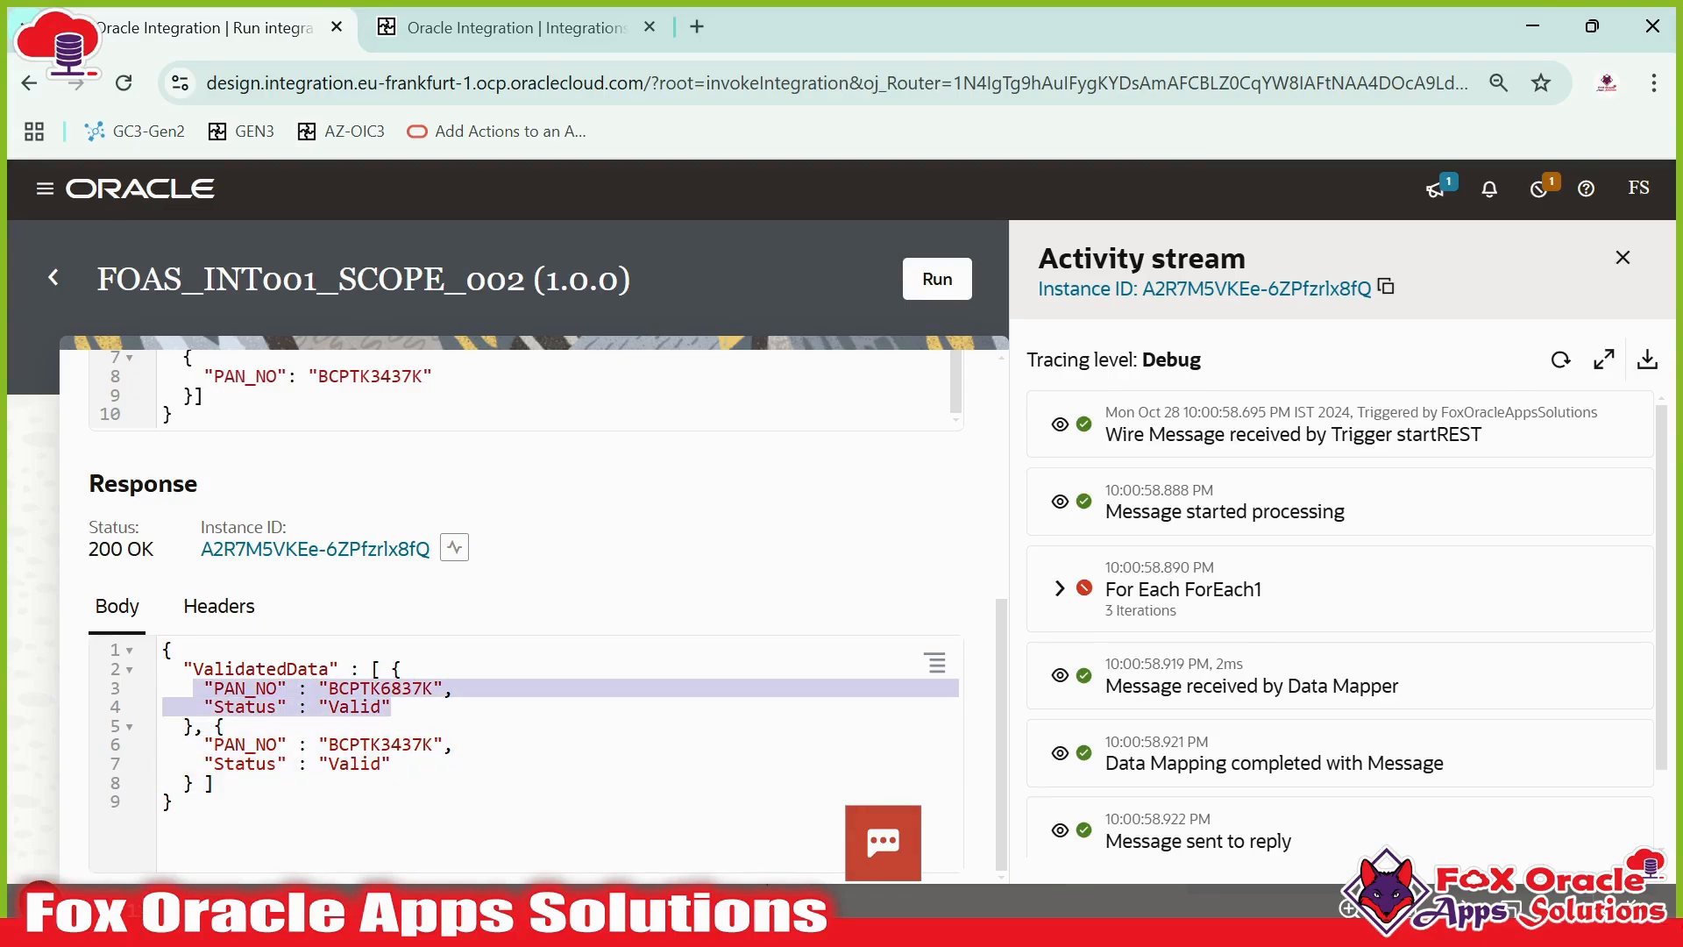
click(392, 708)
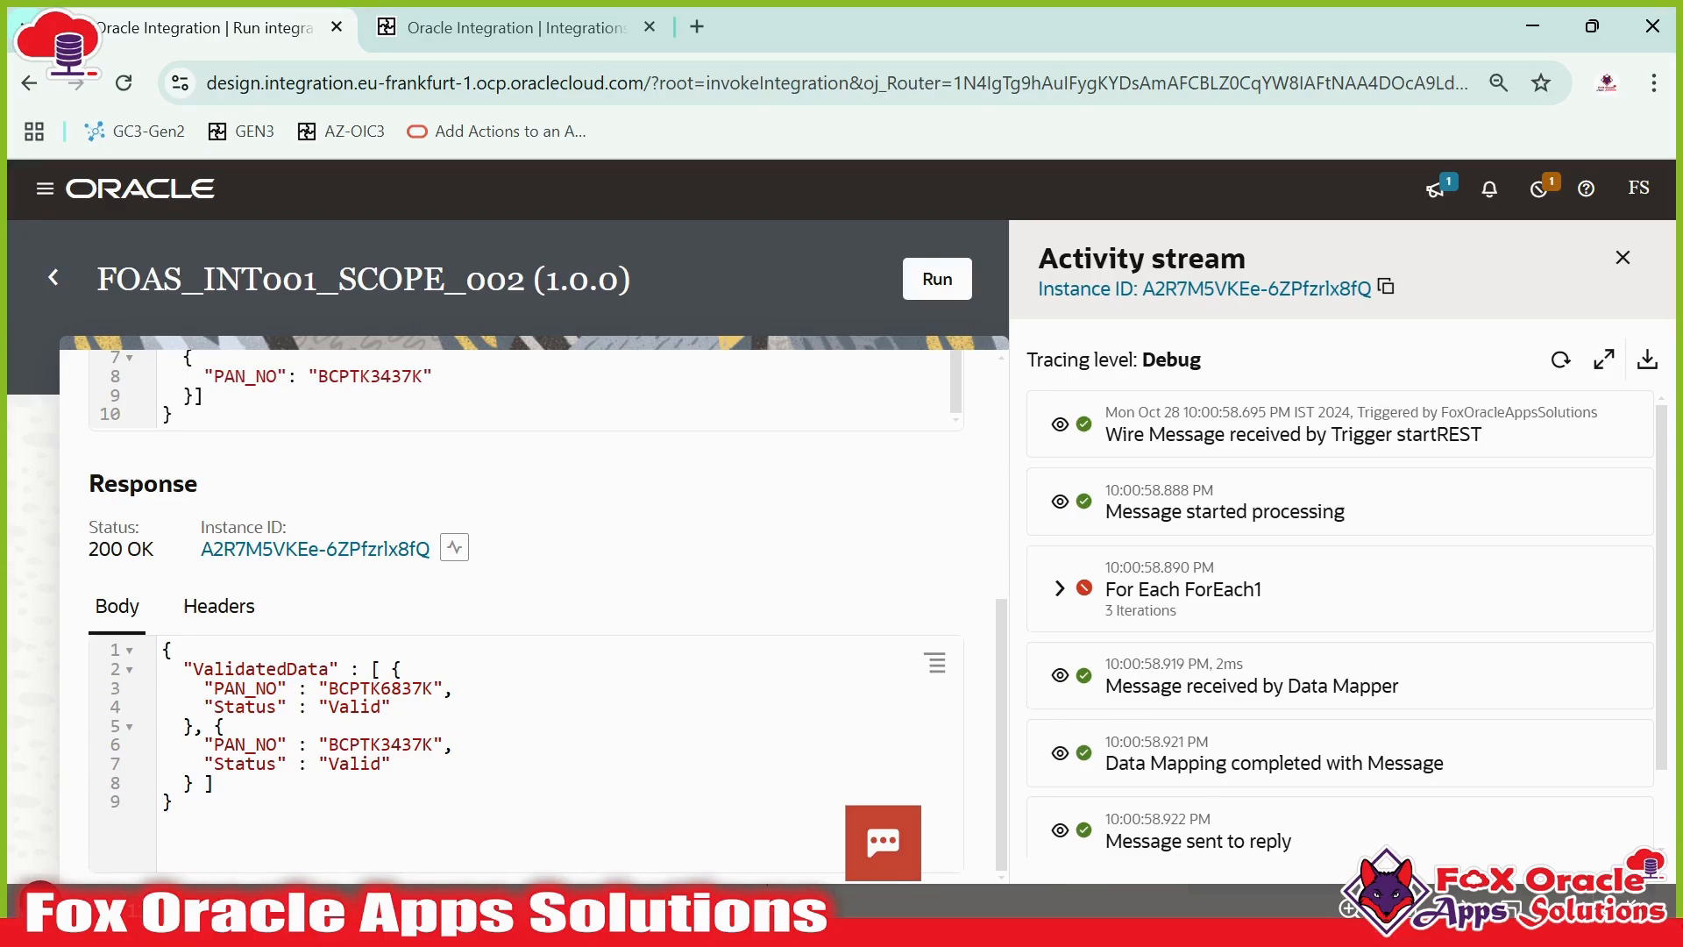
- Review the two validated entries returned in the response body of the test run
drag(204, 688, 224, 727)
click(393, 708)
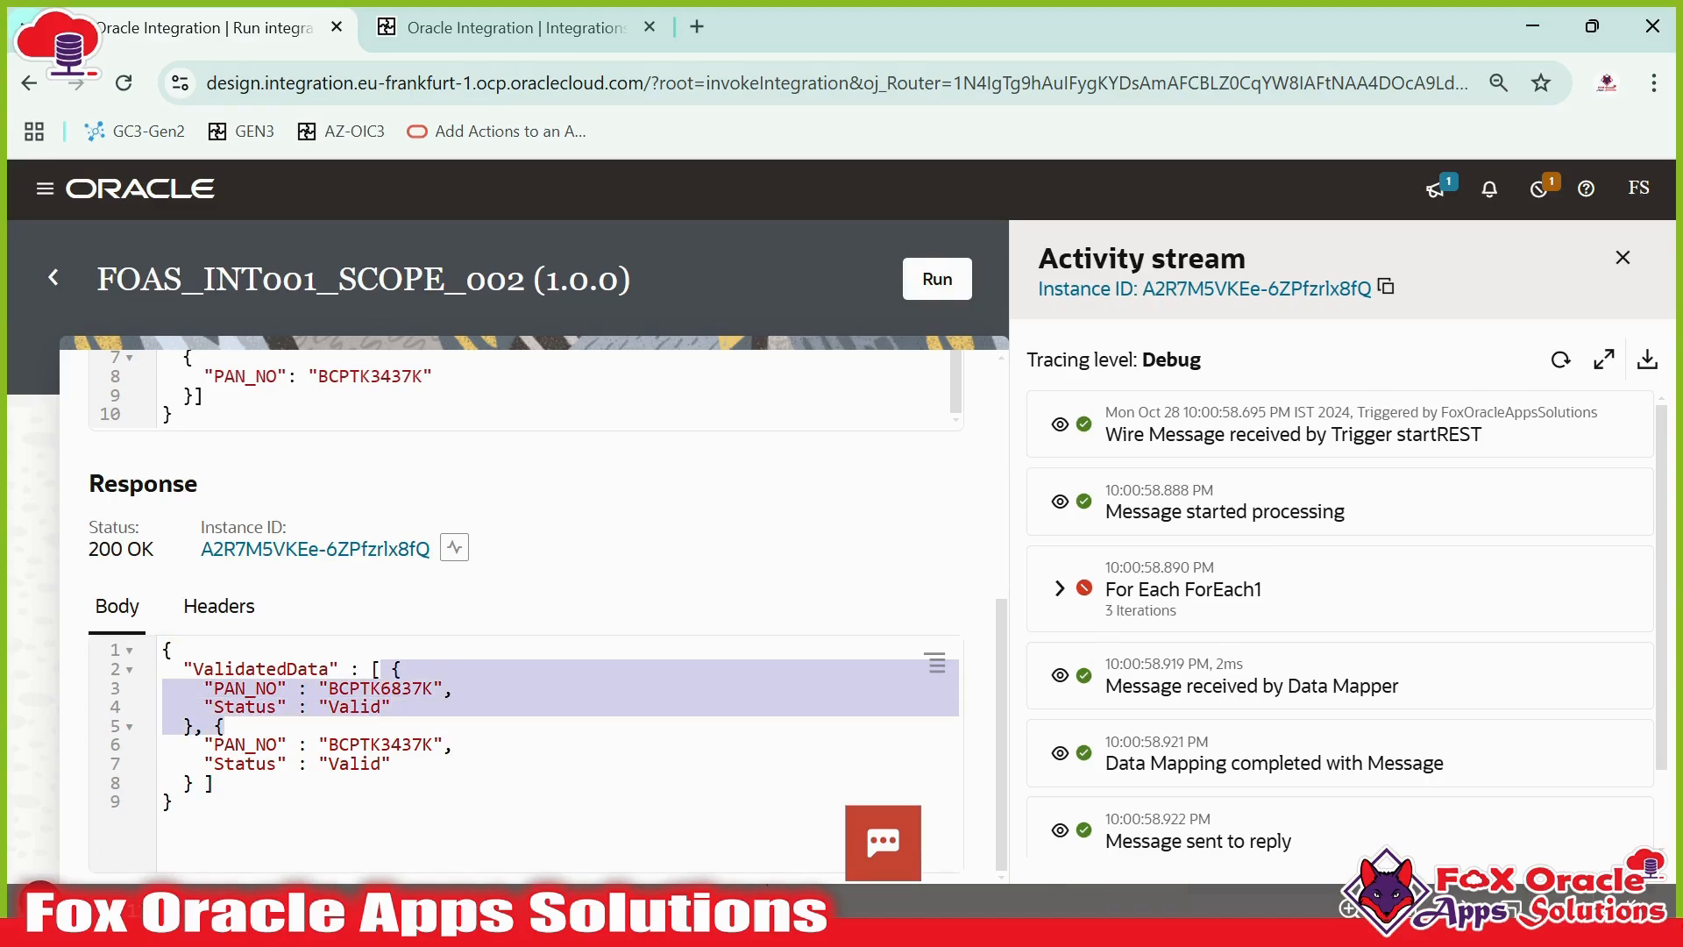
click(205, 727)
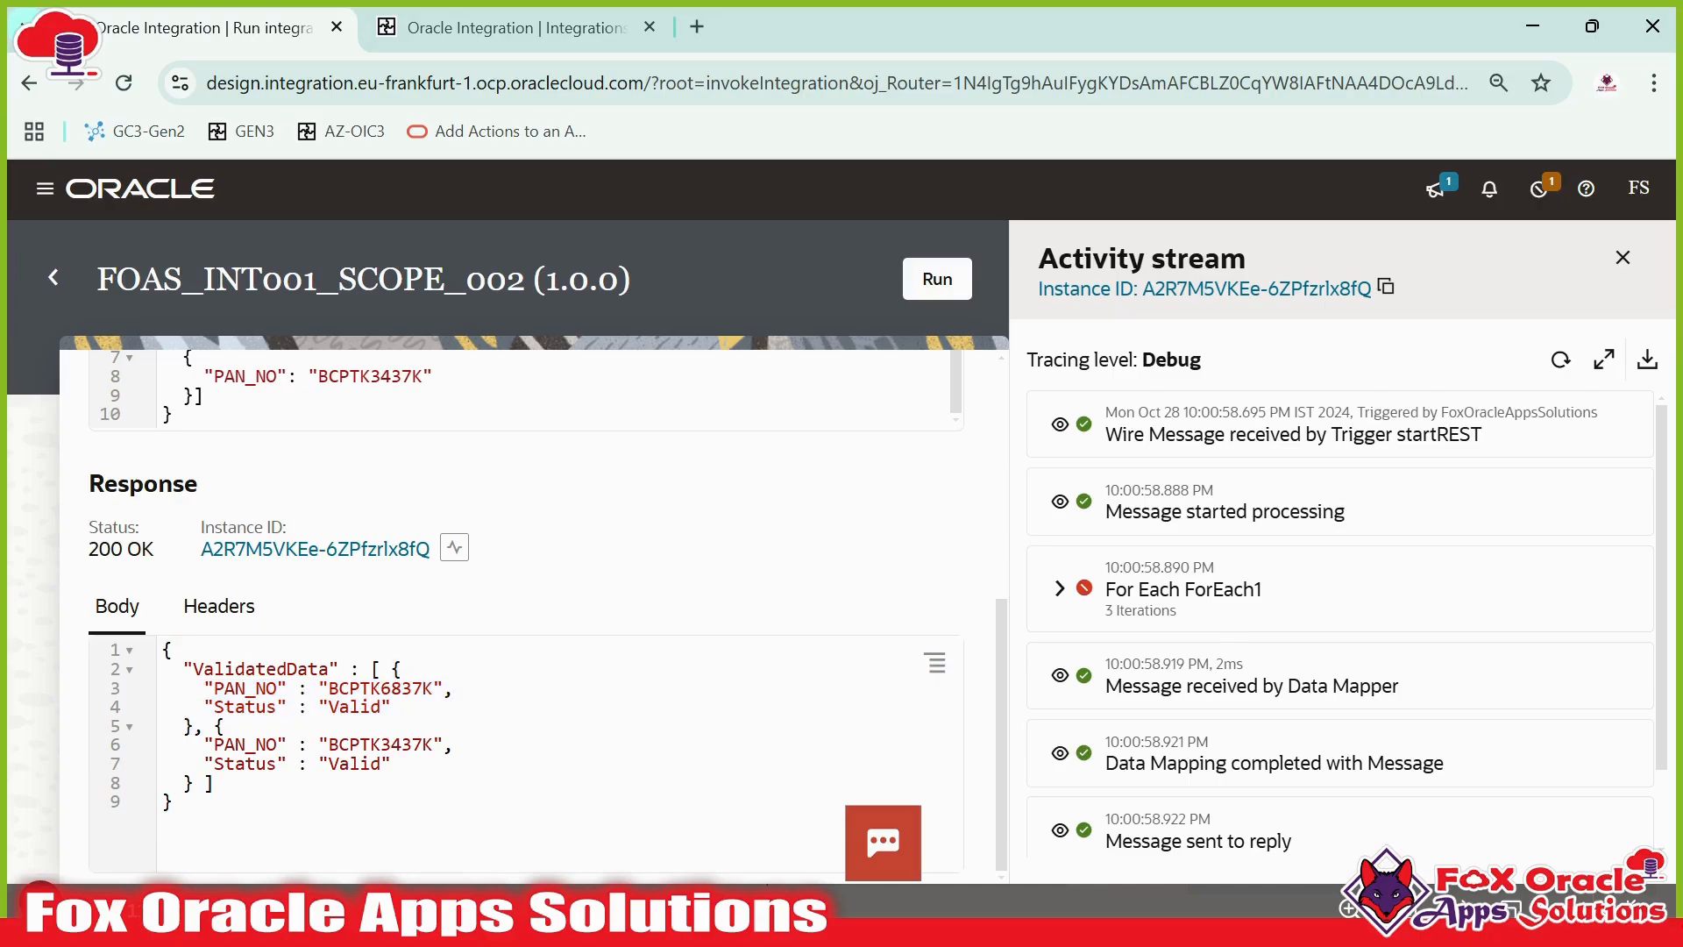
drag(218, 727, 193, 763)
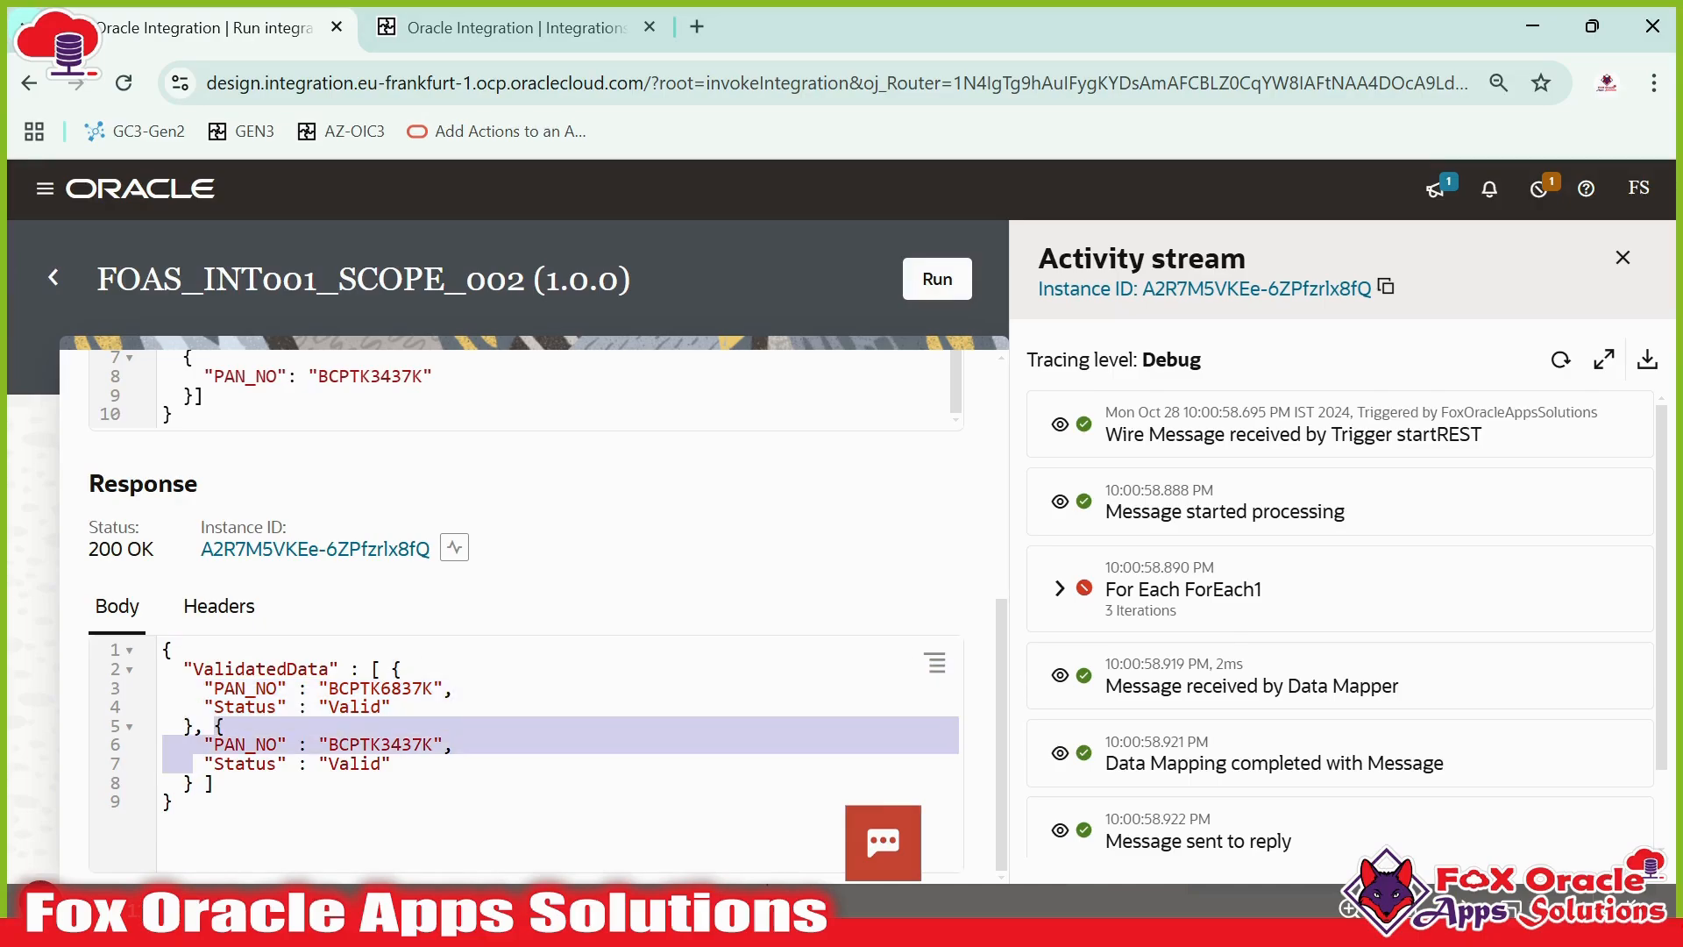
click(504, 27)
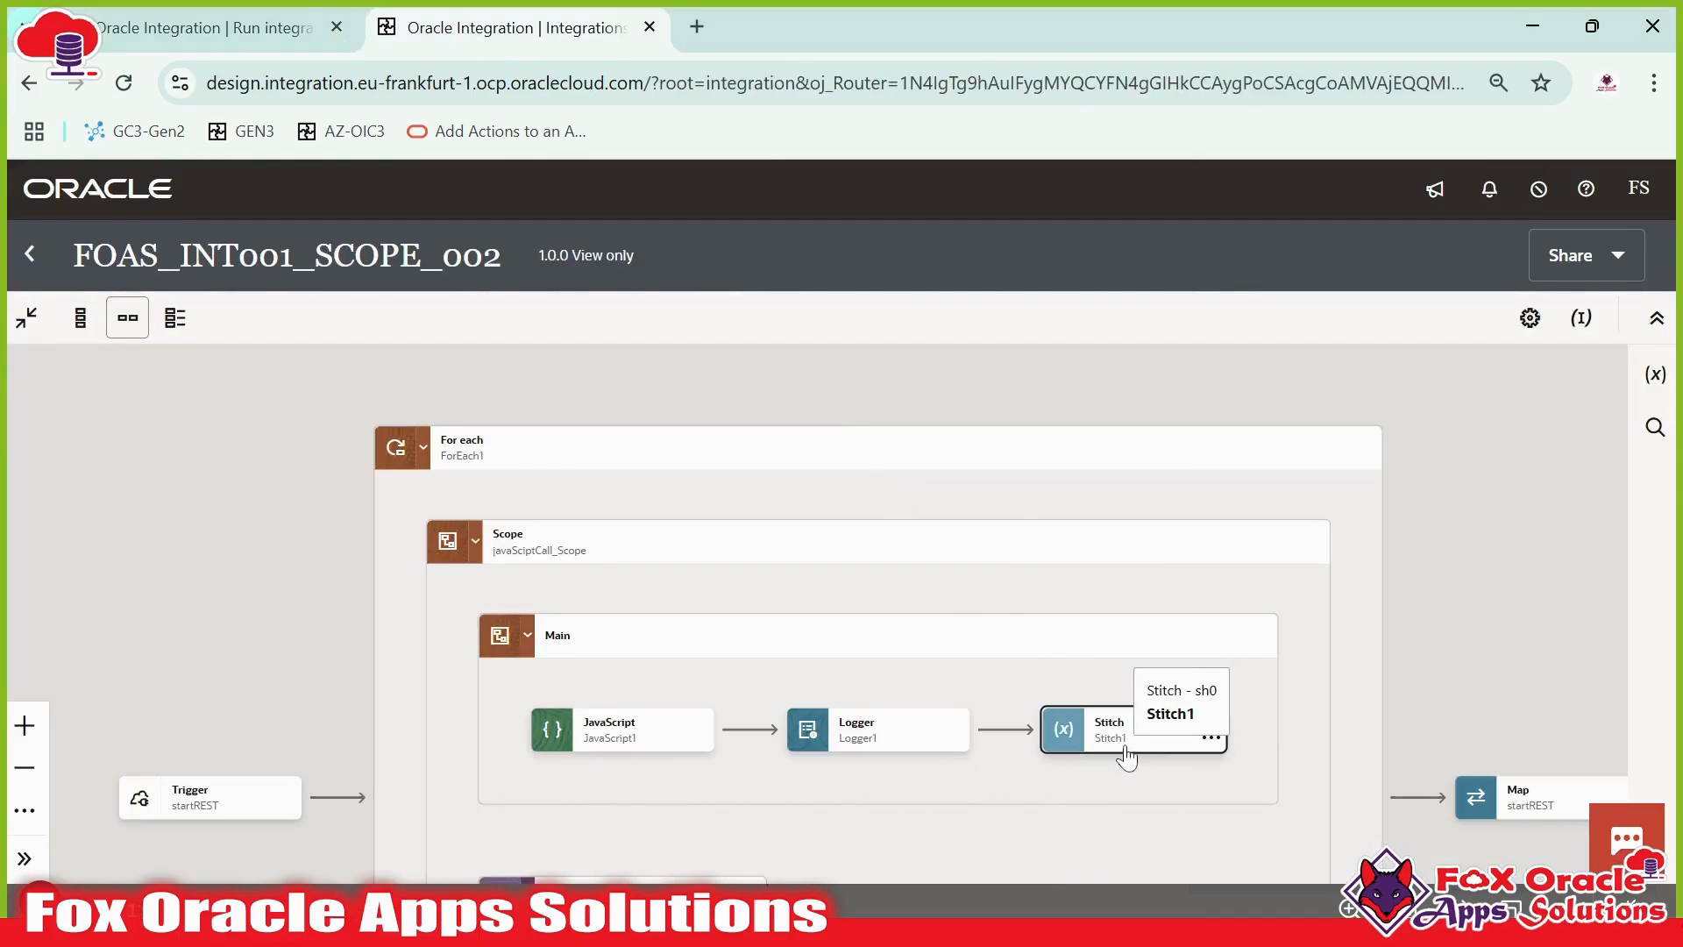
click(220, 25)
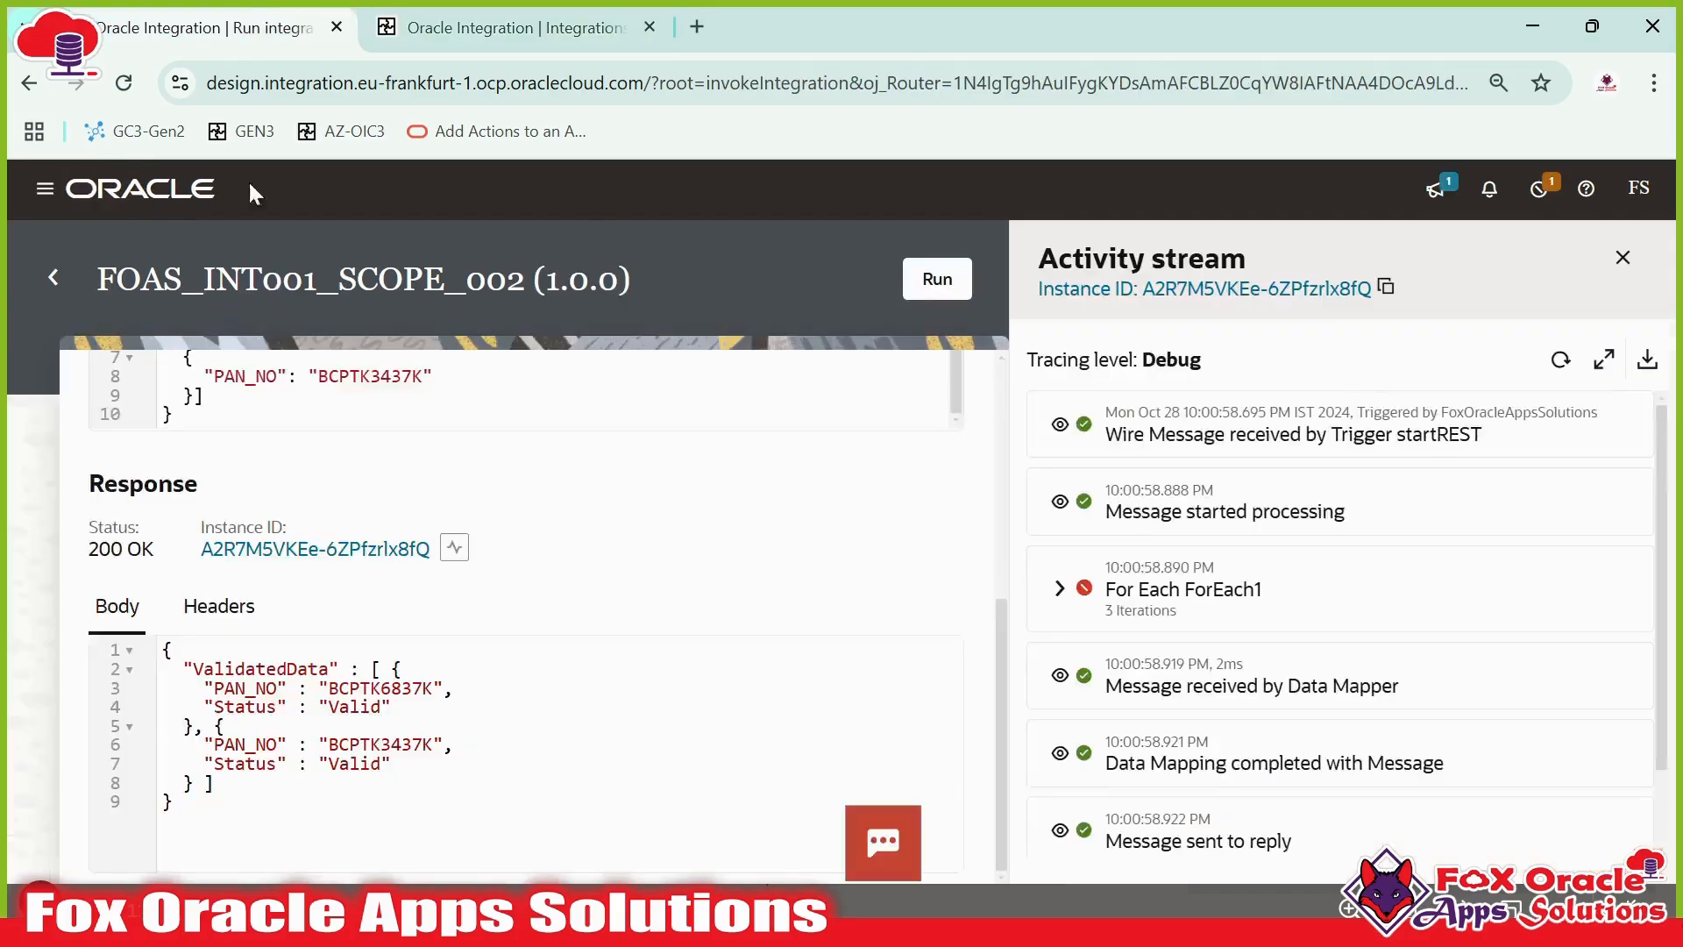
drag(392, 707, 391, 669)
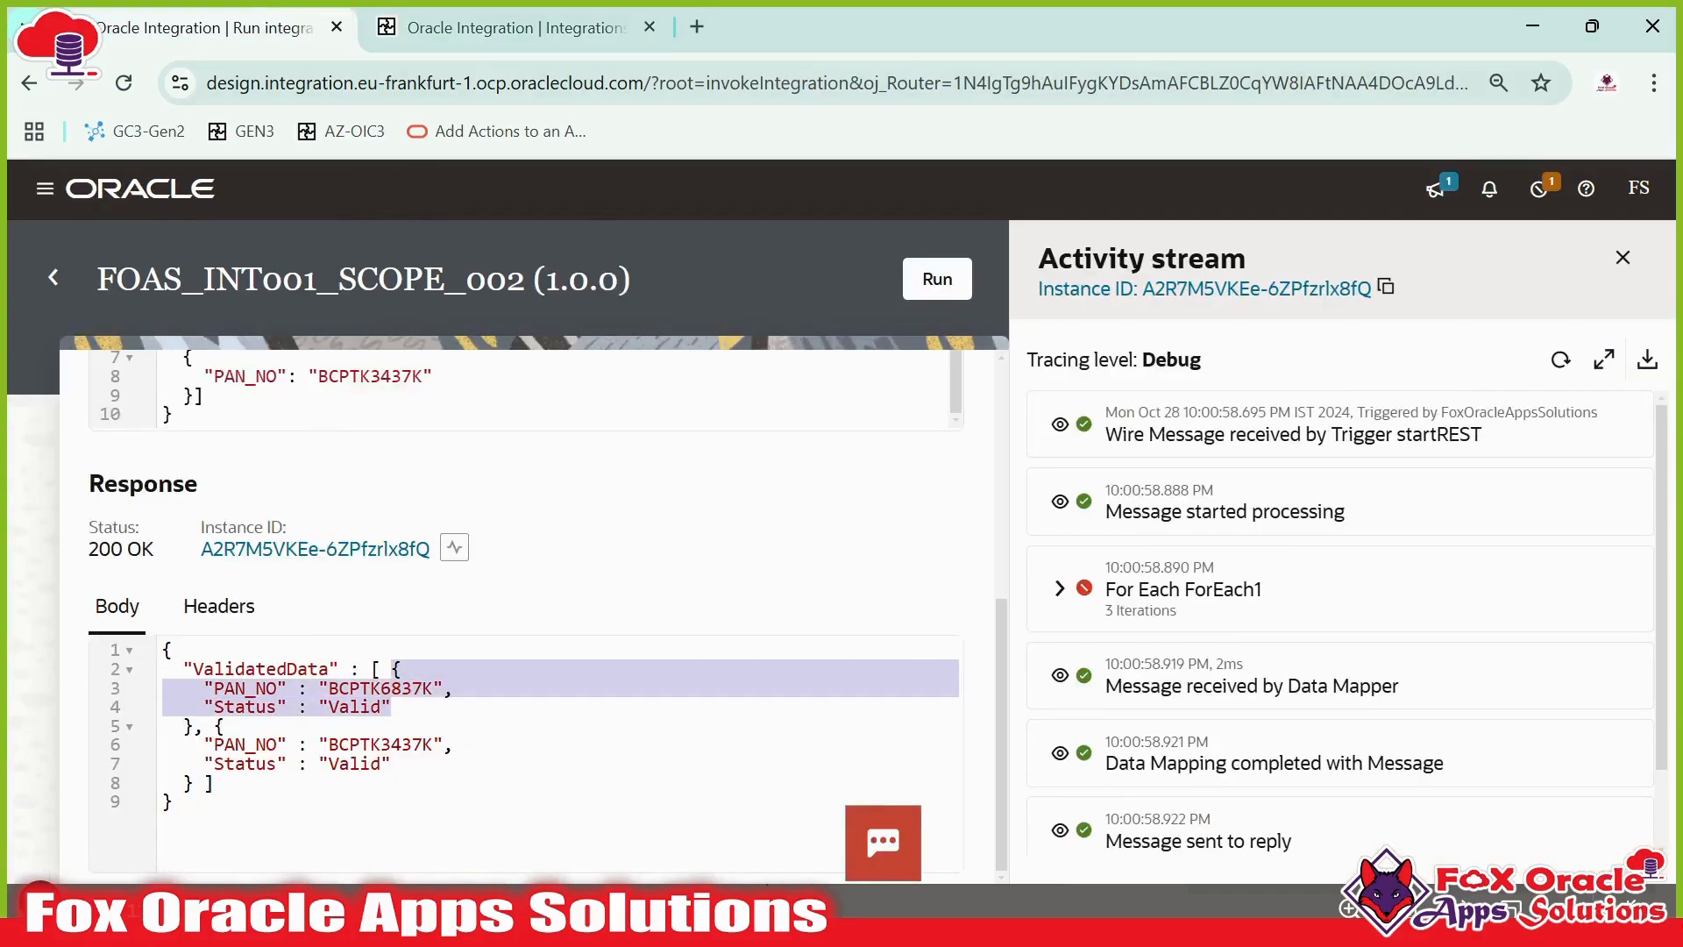
- Inspect the JavaScript, Logger and fault handler logger actions inside the scope in the integration flow
click(493, 36)
mouse_move(675, 732)
scroll(675, 732, down, 2)
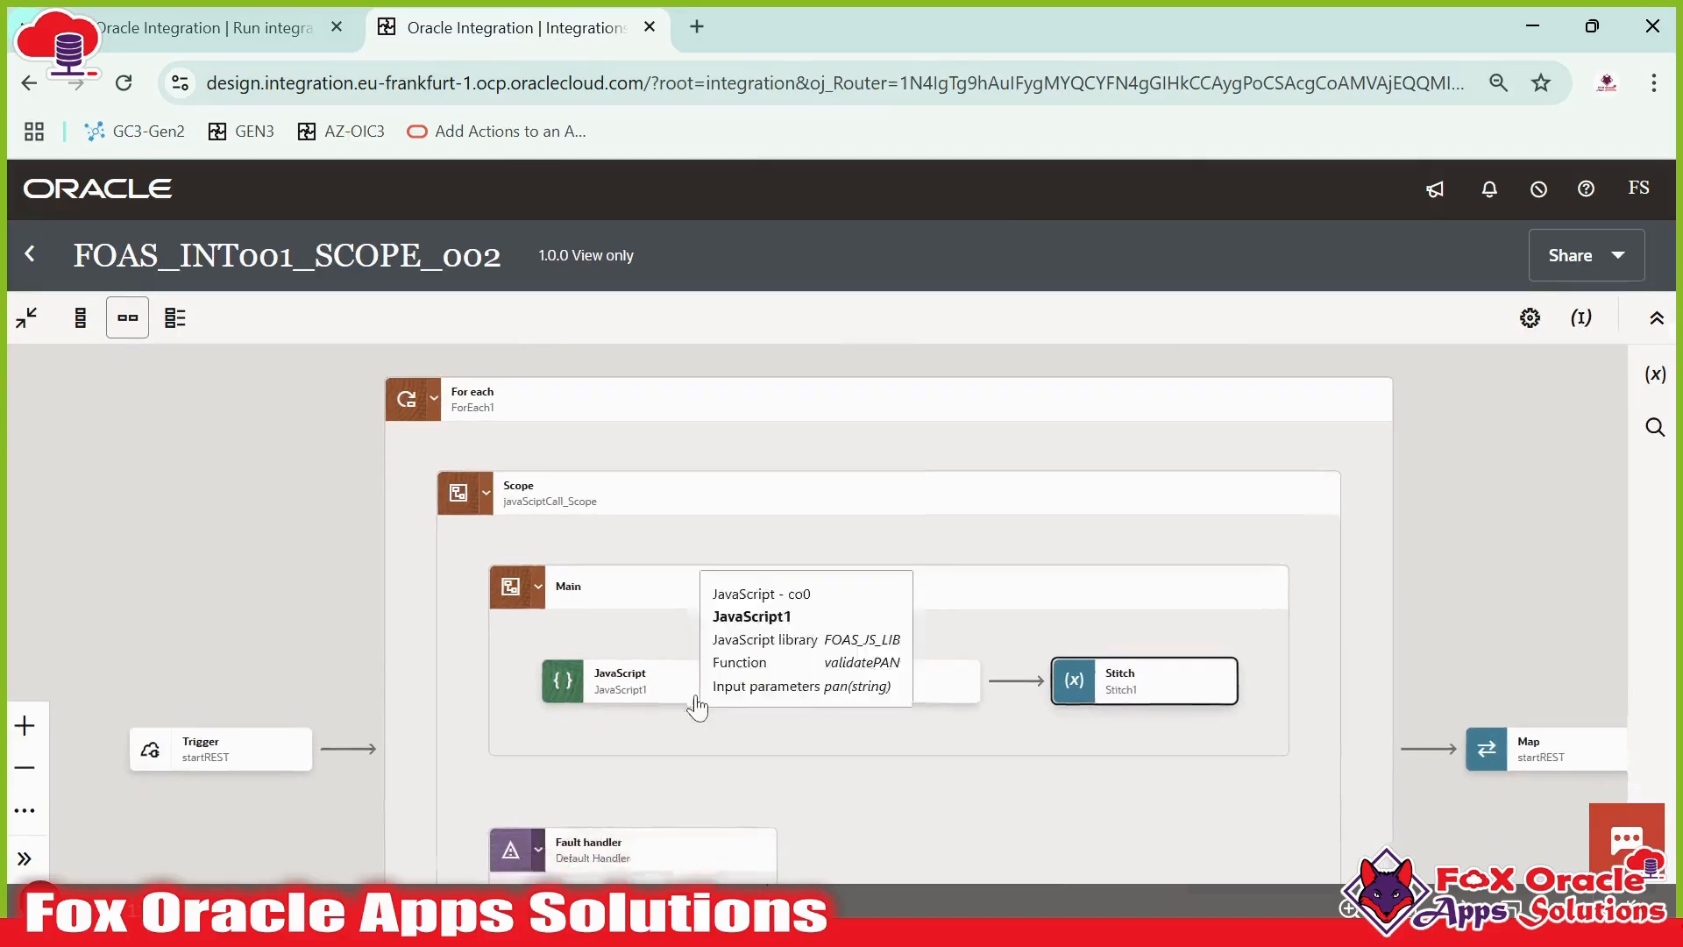
drag(740, 669, 711, 649)
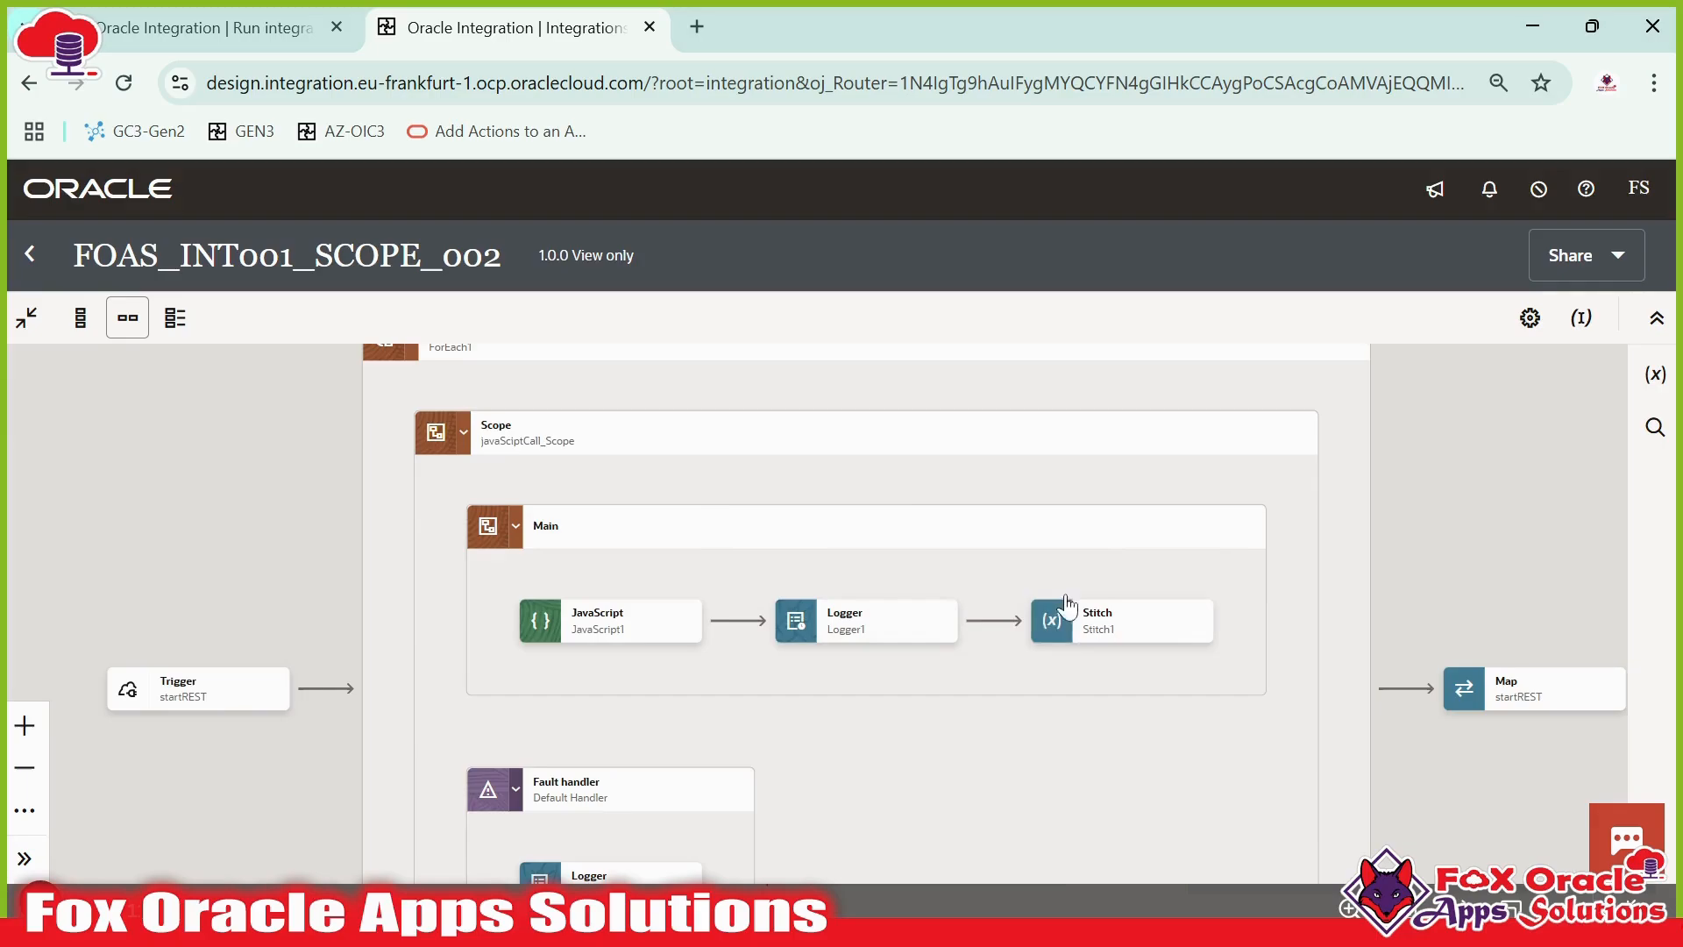
mouse_move(1140, 642)
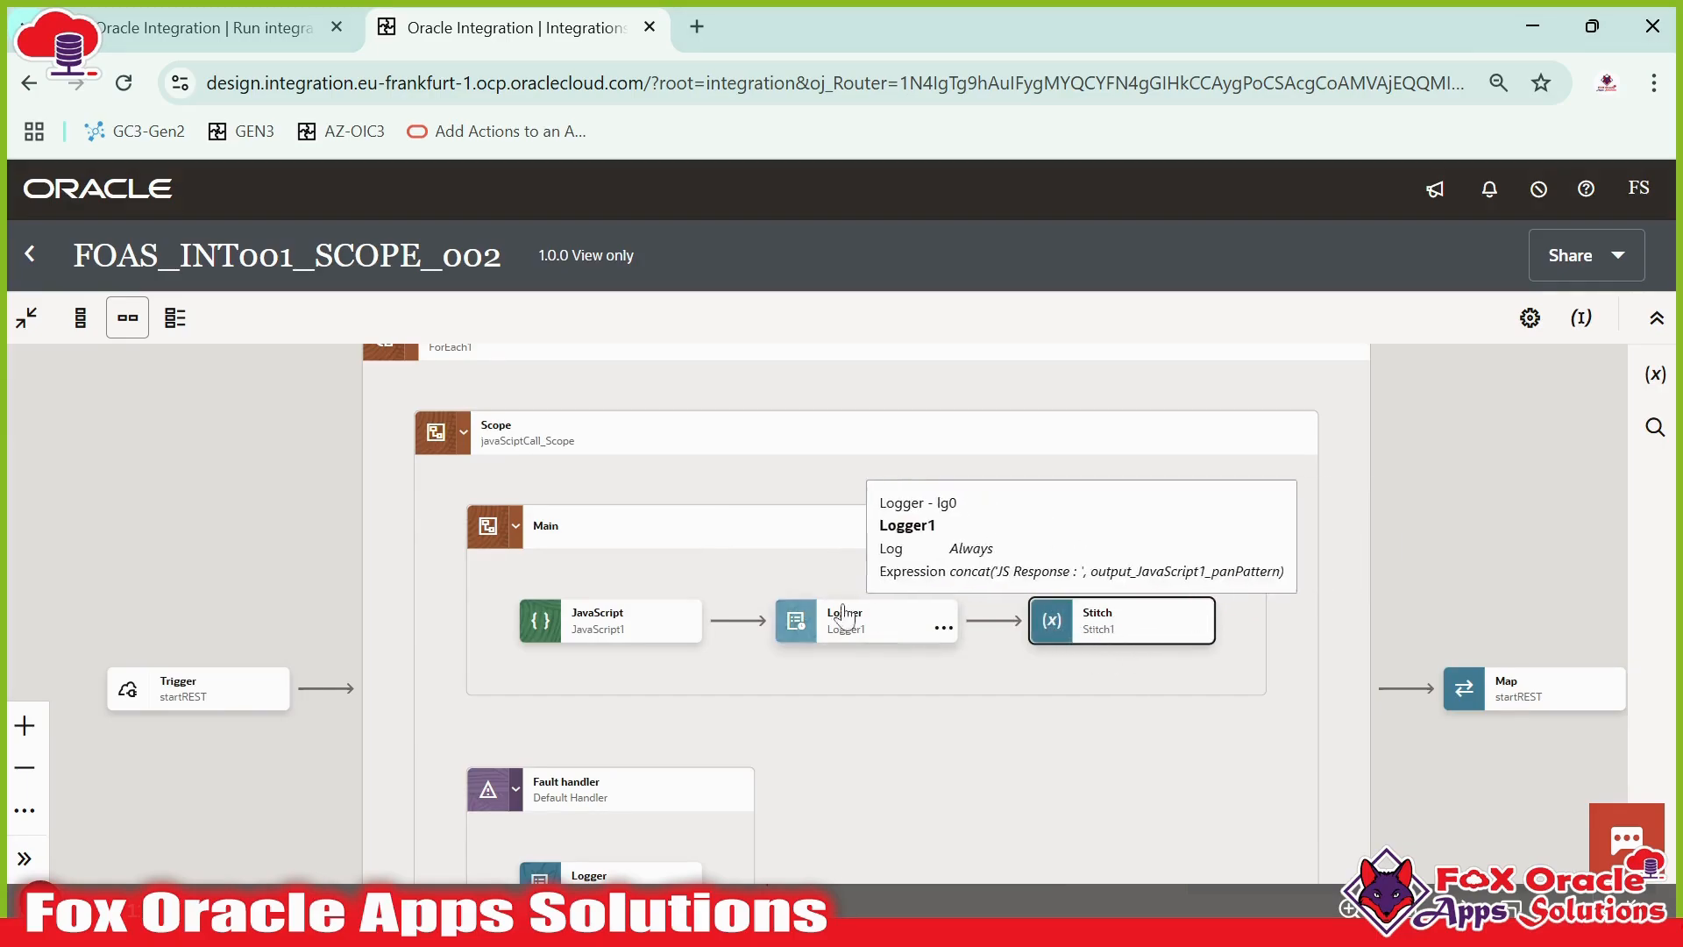
click(259, 30)
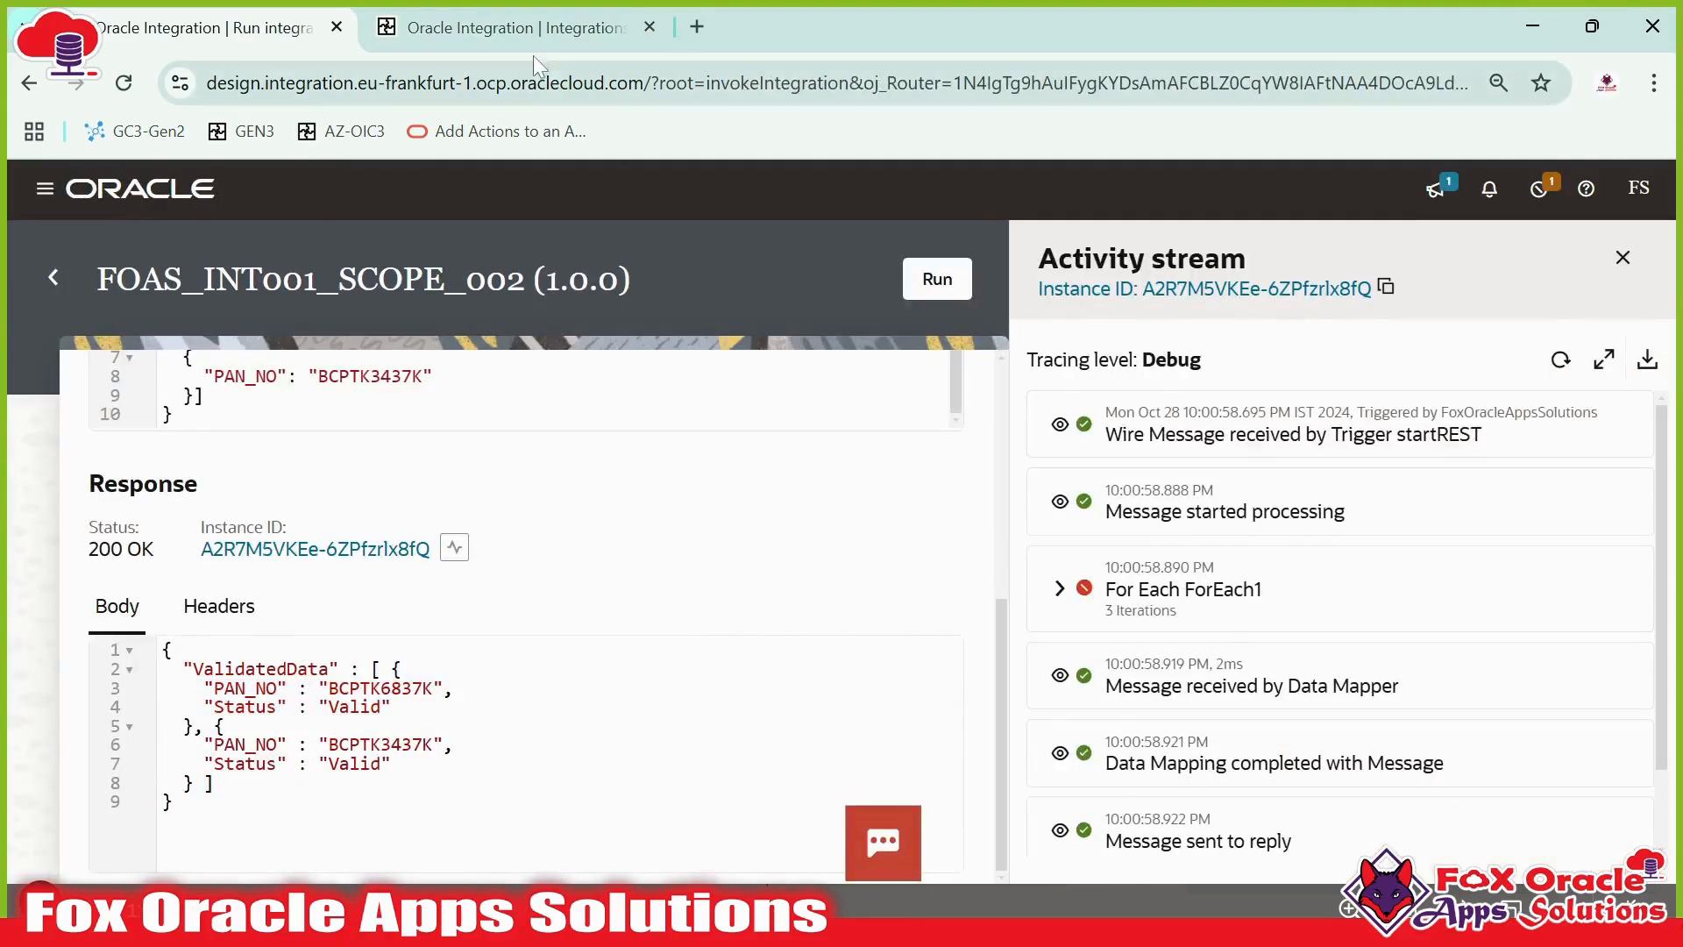
click(533, 35)
scroll(662, 613, down, 1)
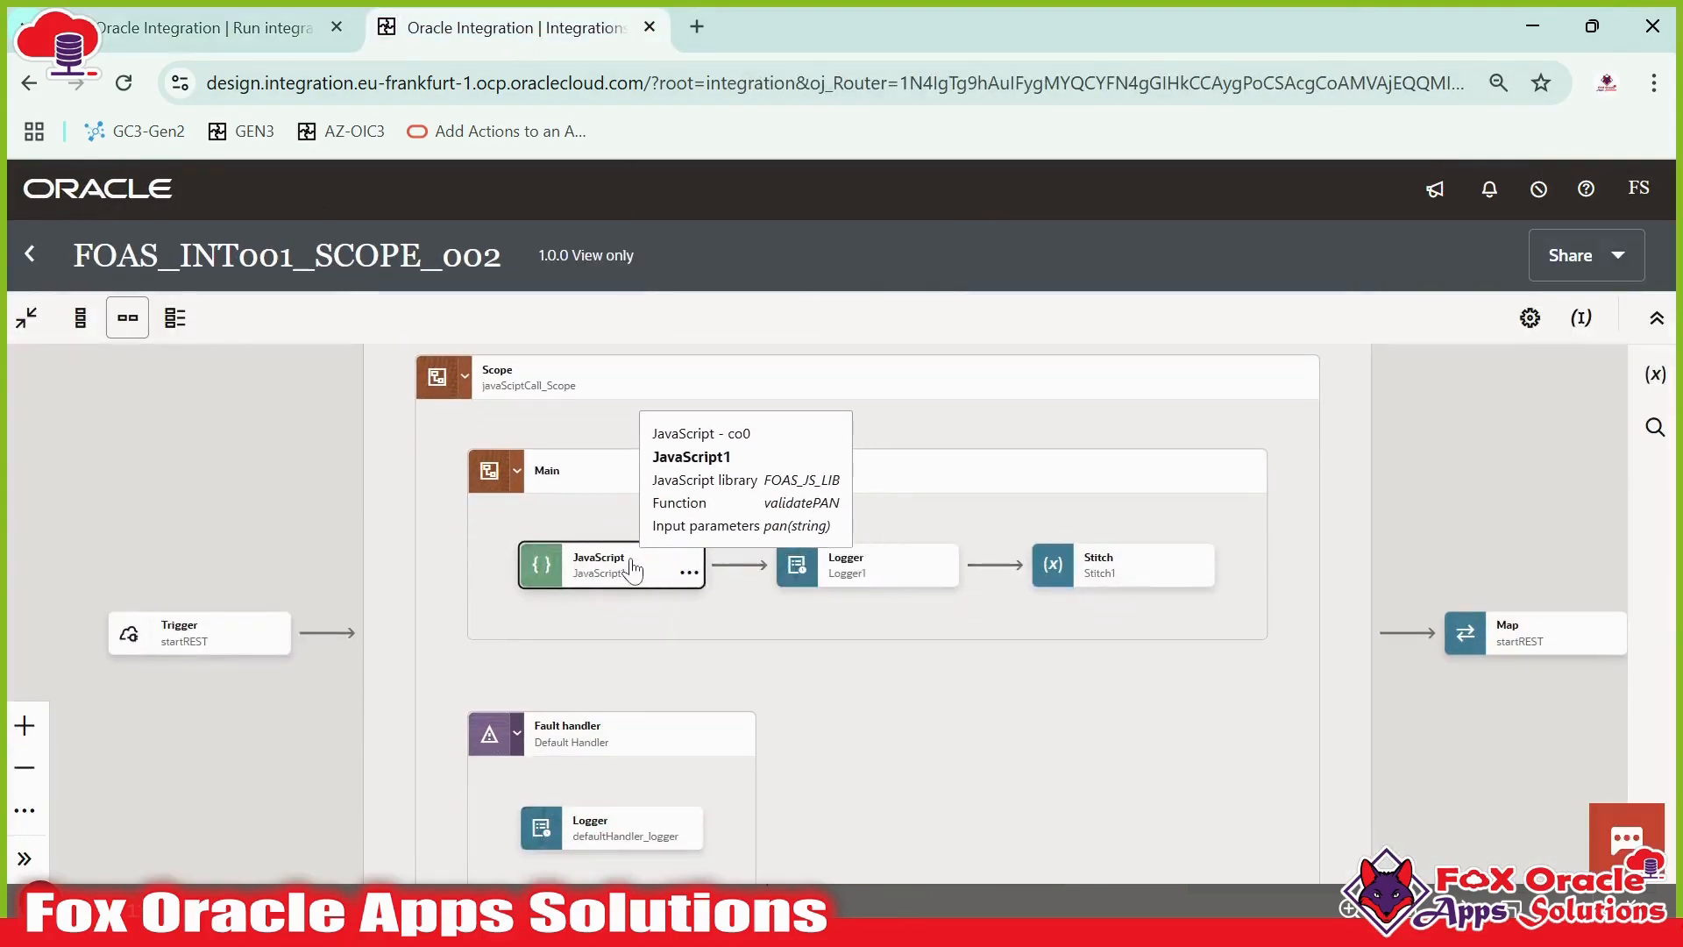
click(670, 571)
scroll(639, 797, down, 2)
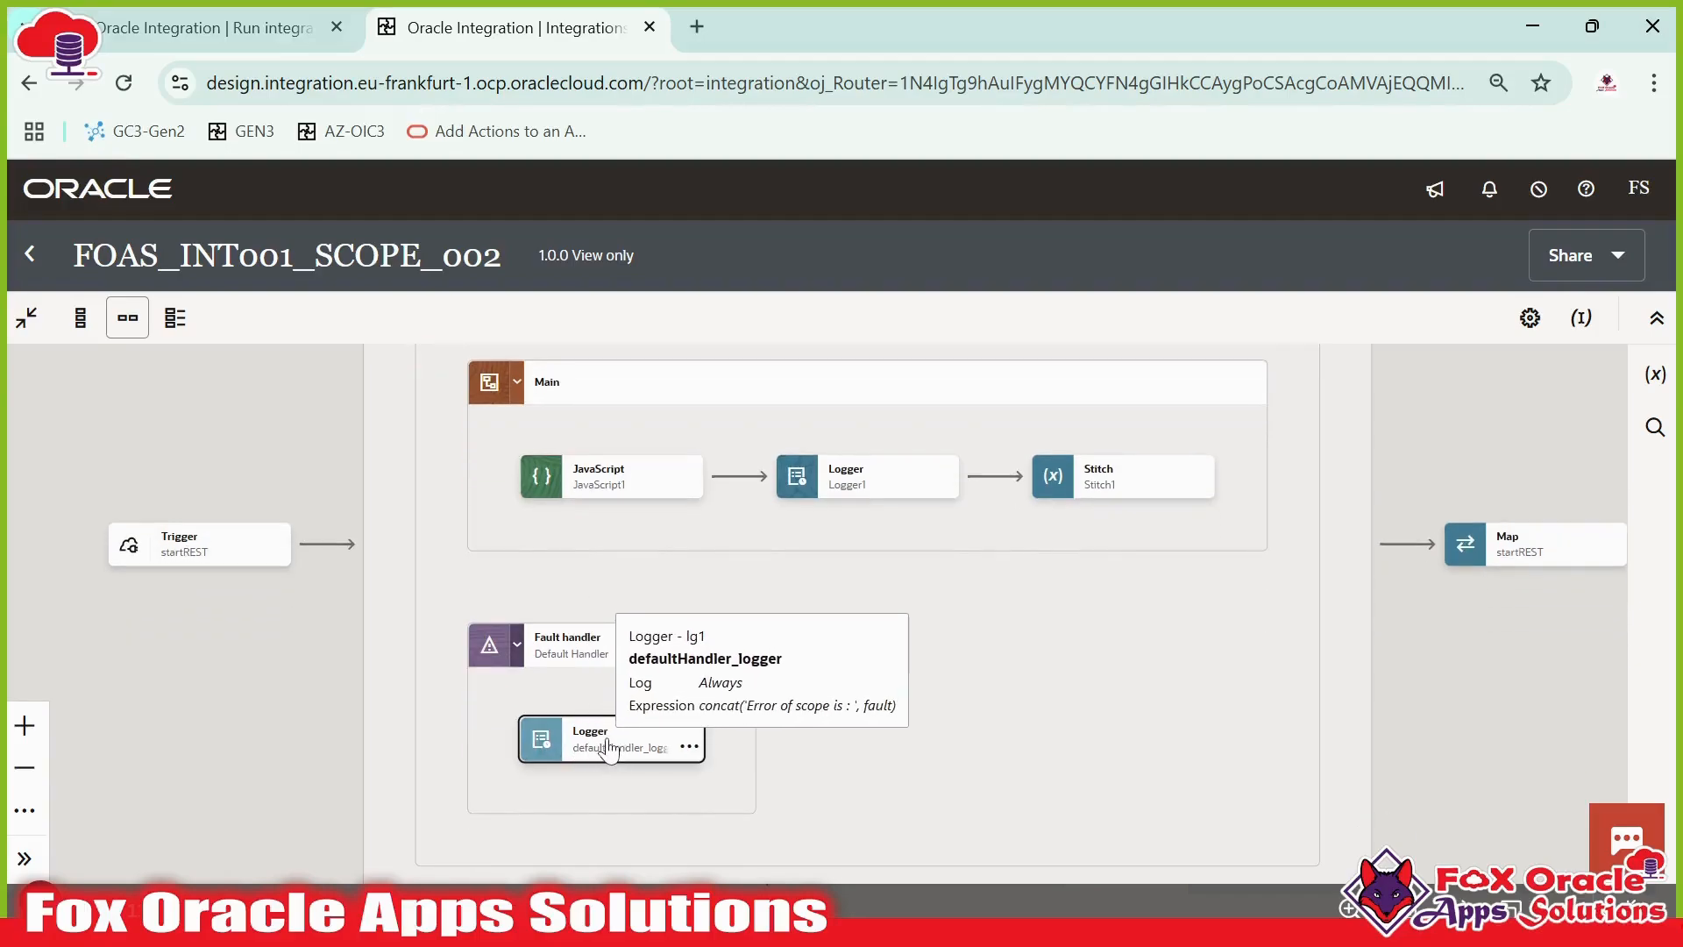
click(593, 796)
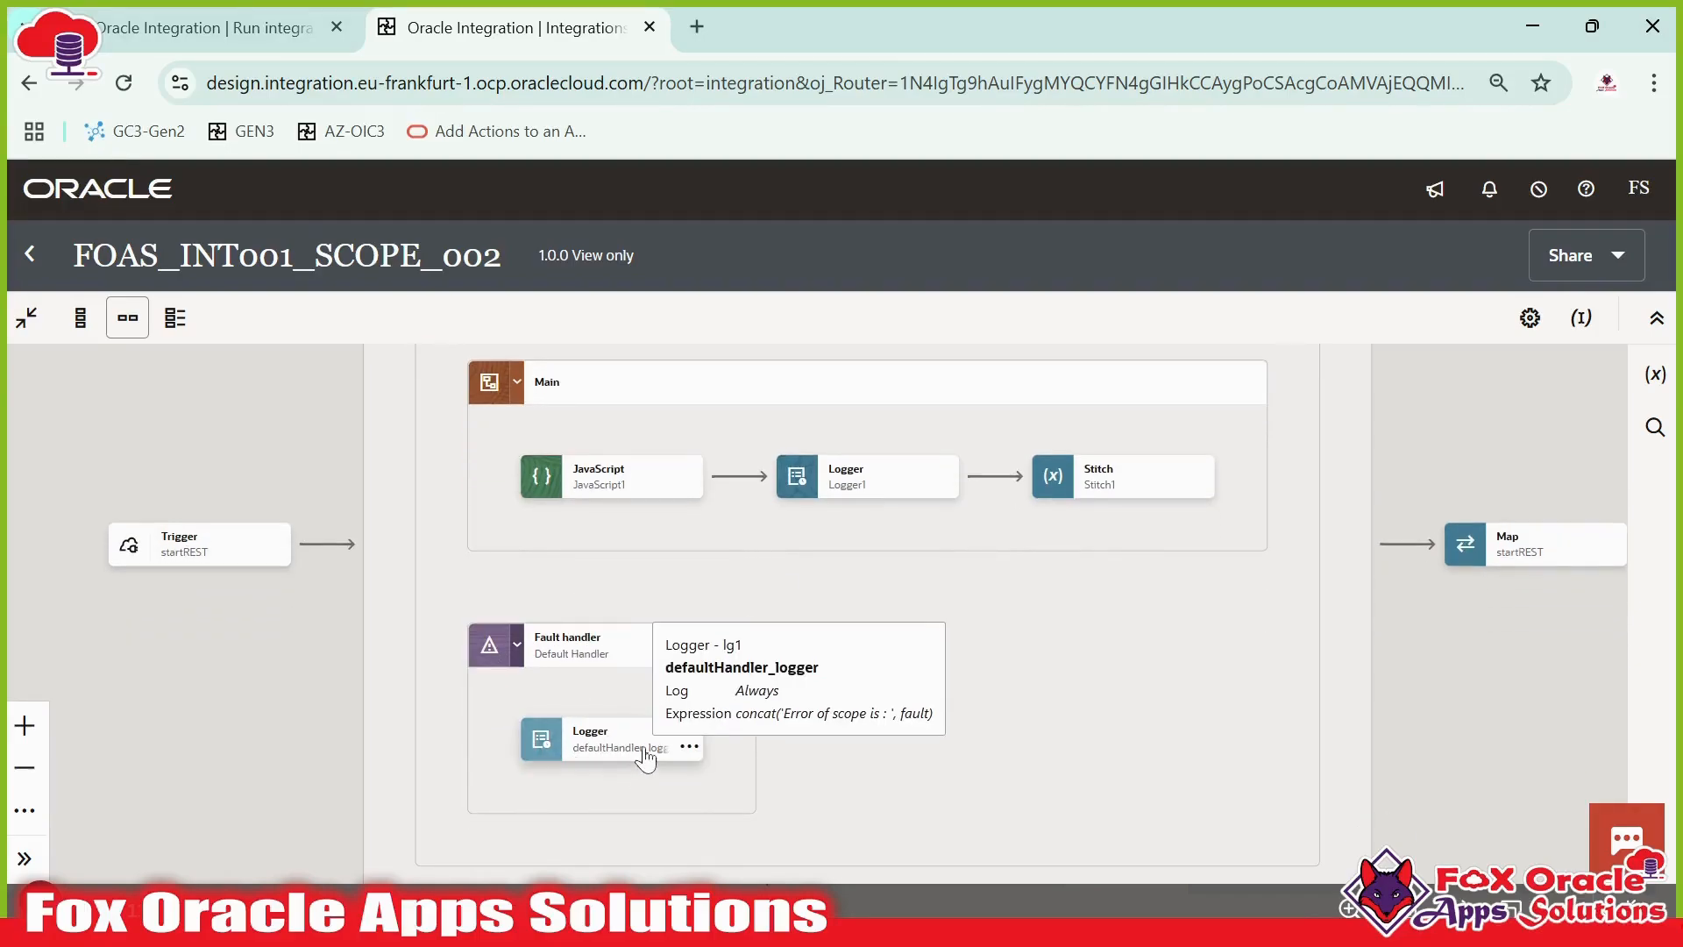
drag(811, 706, 759, 744)
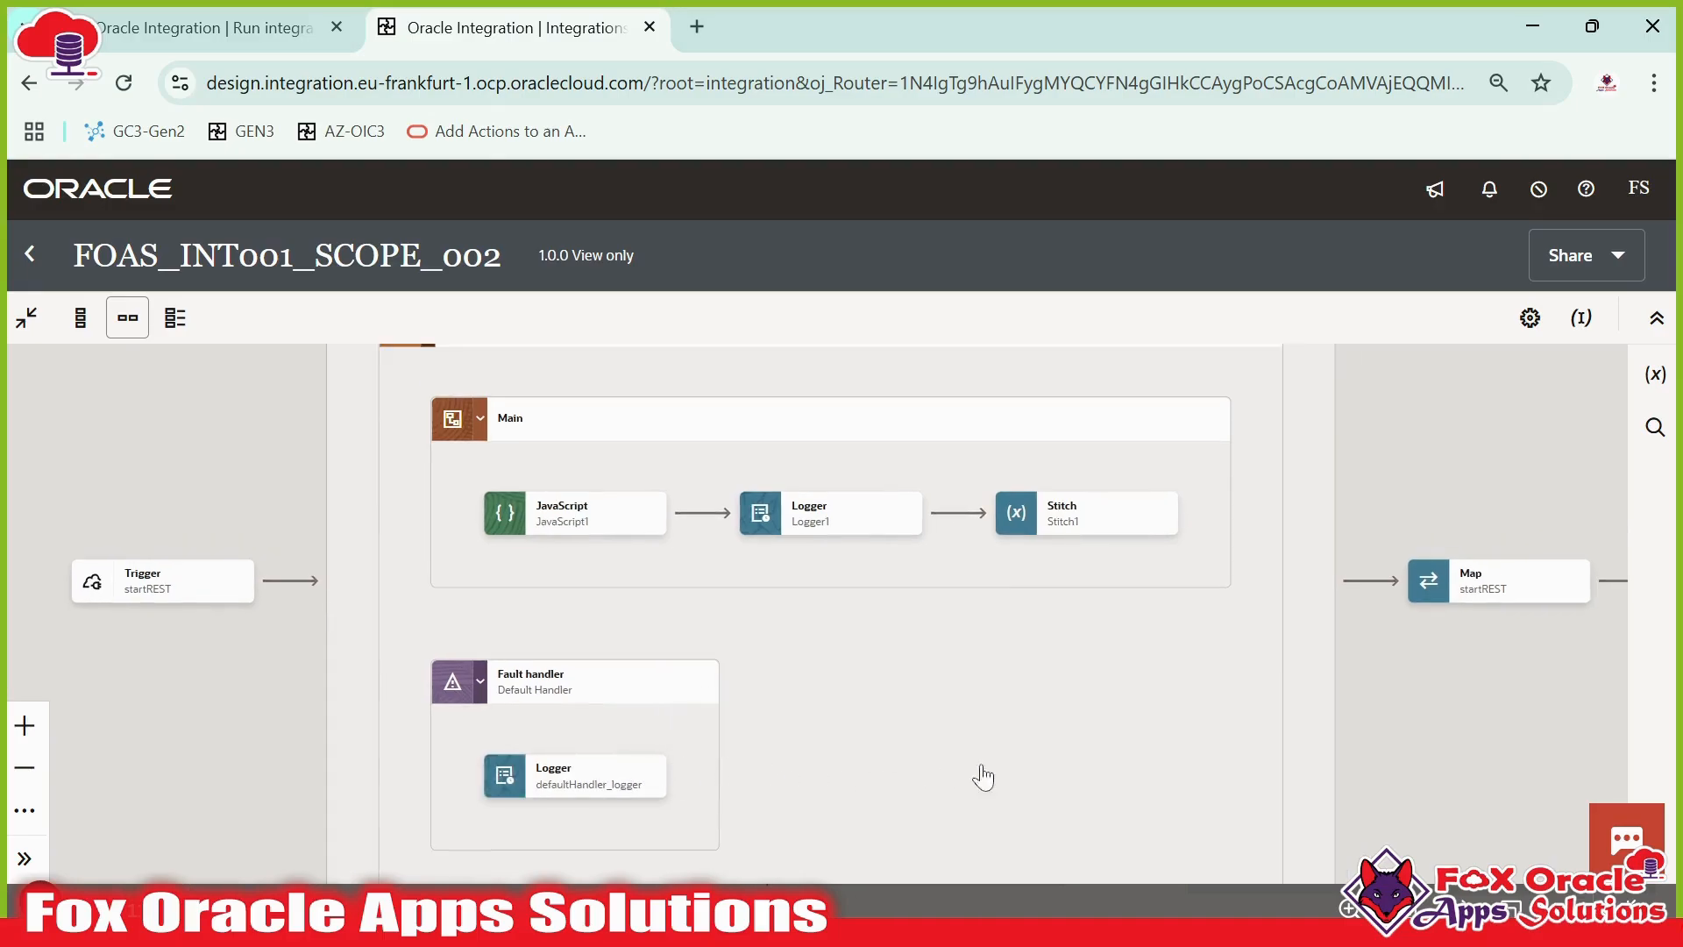
drag(1315, 577, 1286, 725)
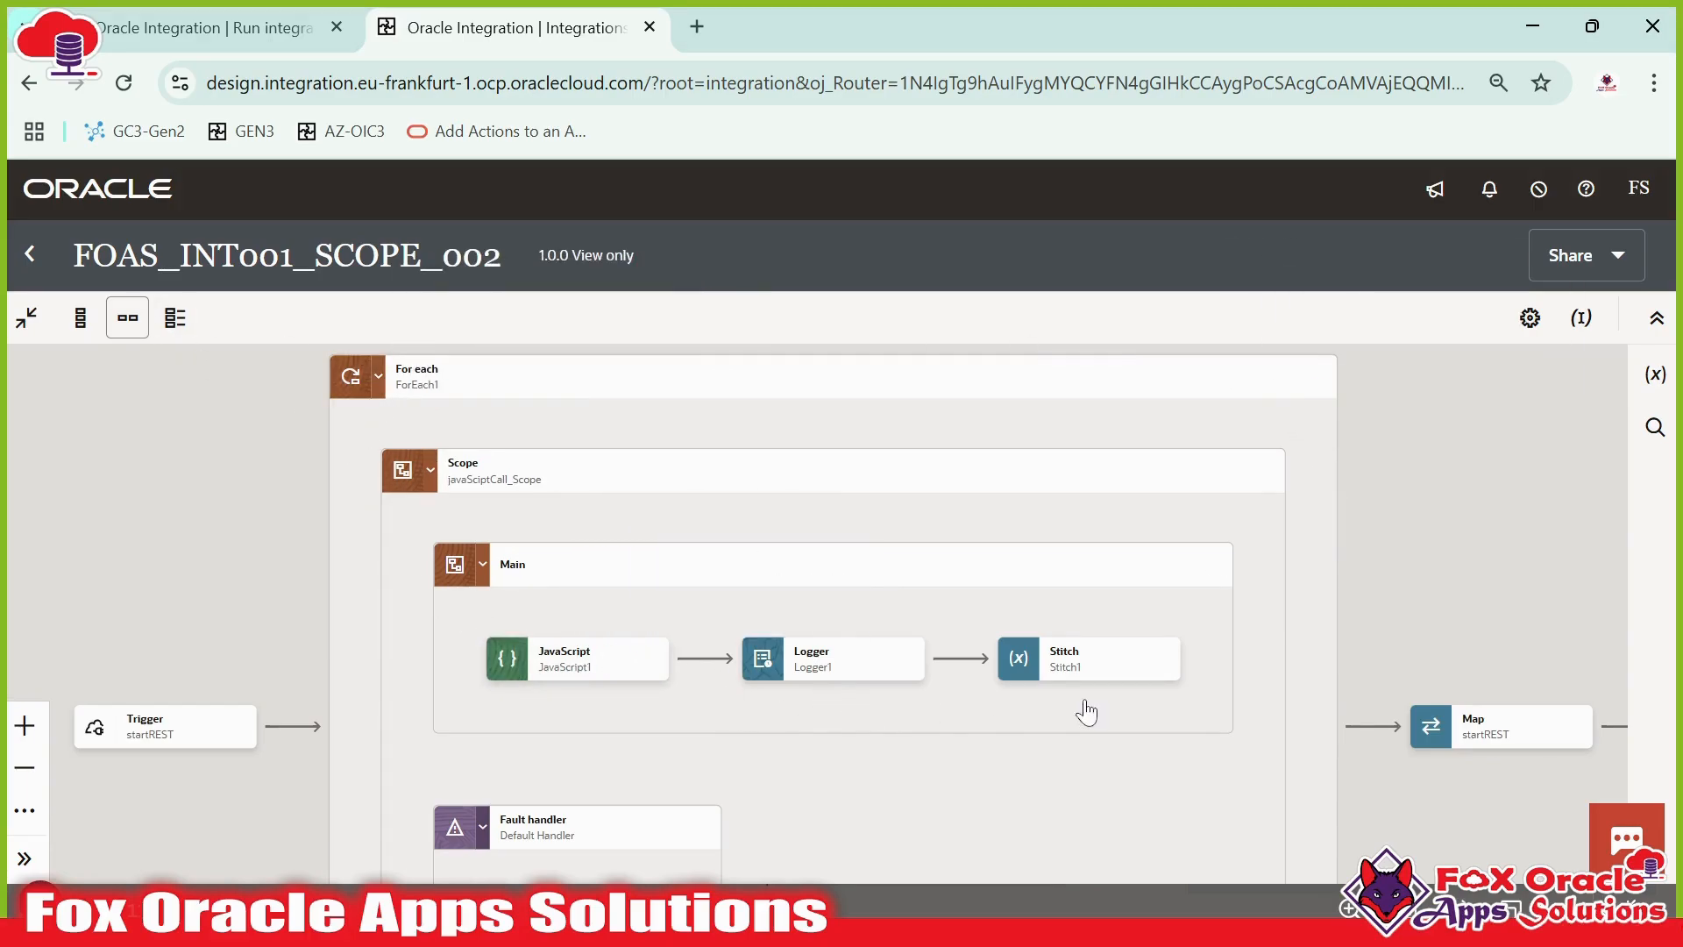
scroll(666, 648, down, 3)
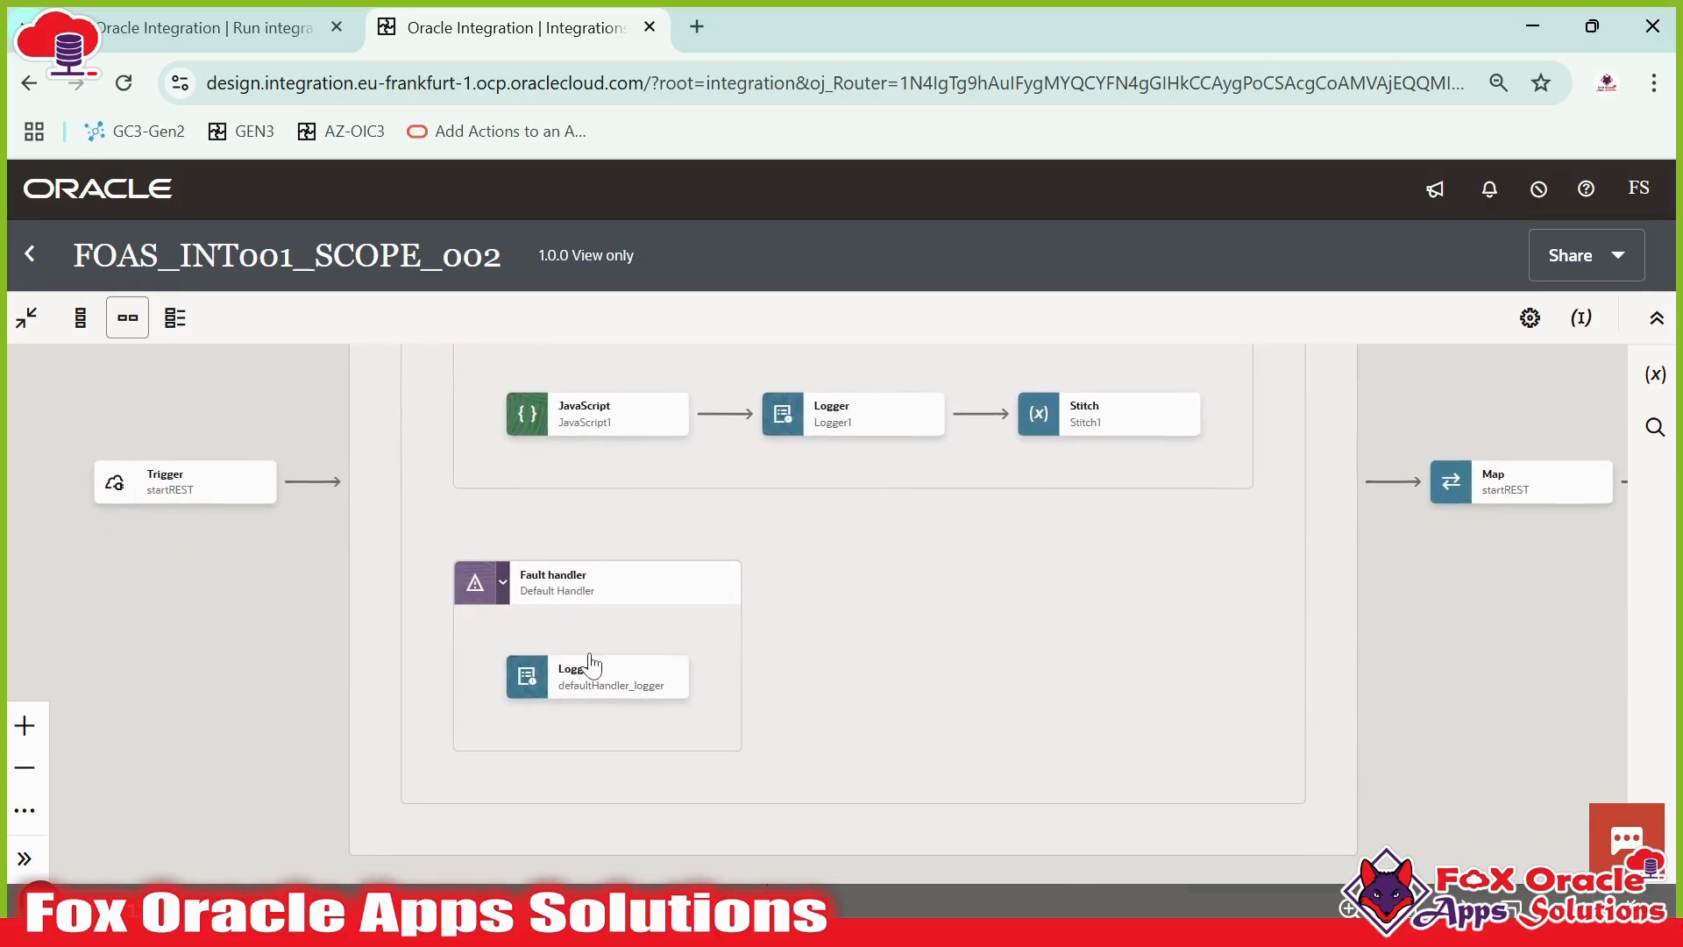
- Return to the test run and review the PAN entries in the request body
click(108, 35)
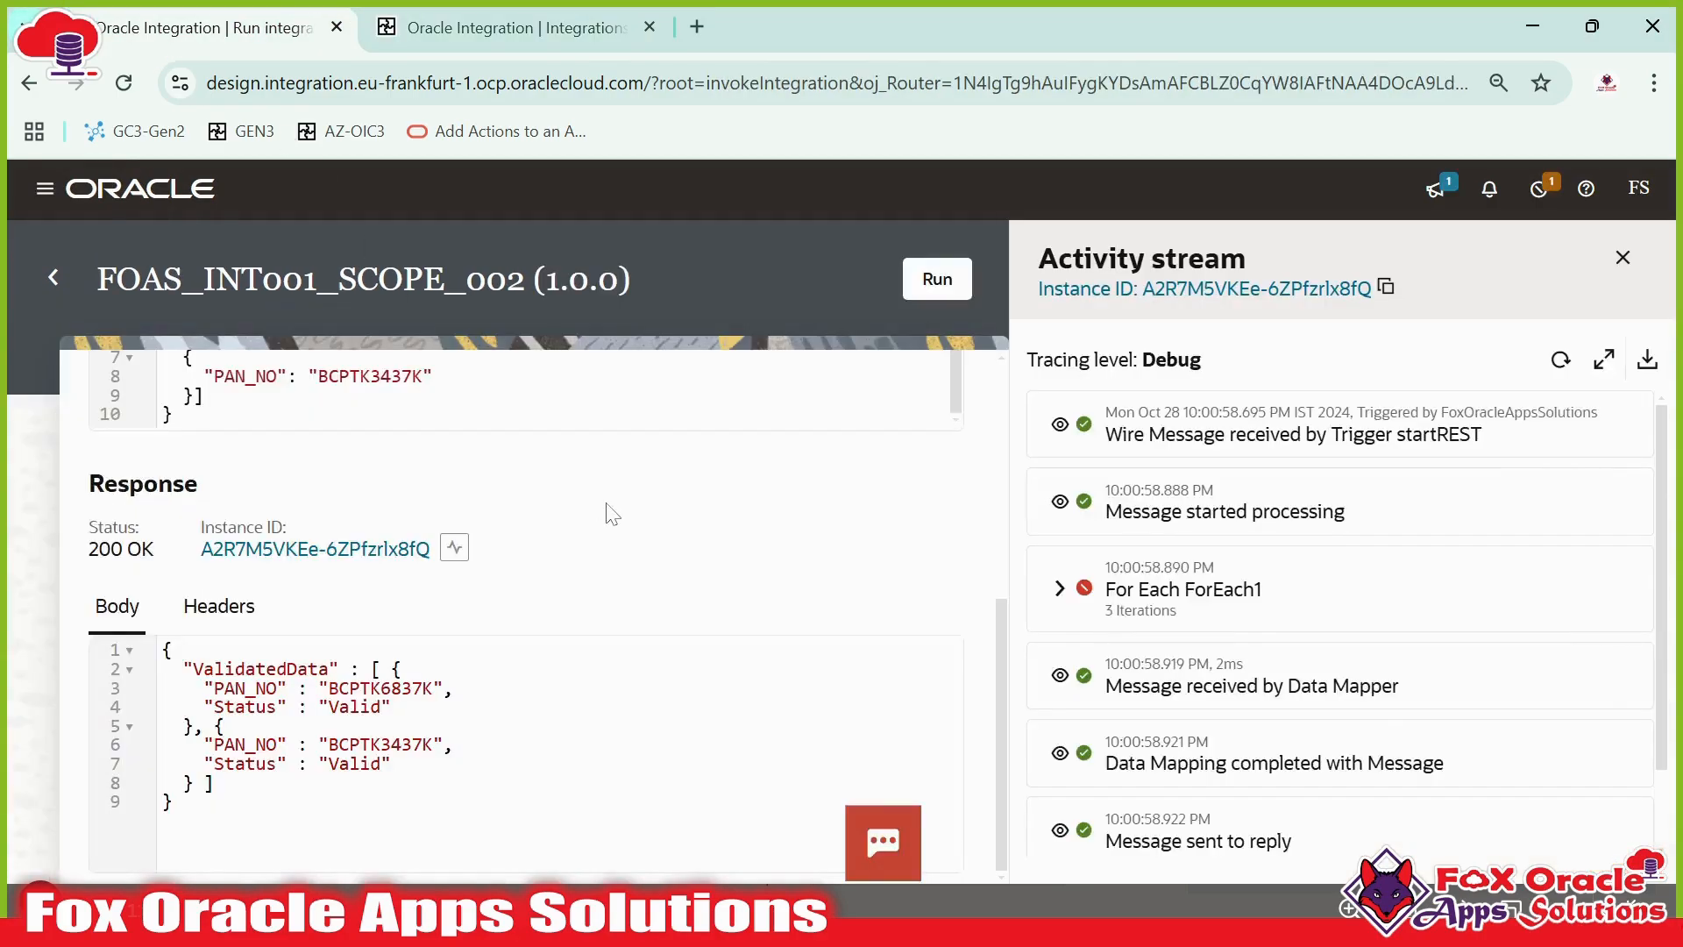
drag(1104, 611, 1176, 611)
scroll(334, 555, up, 4)
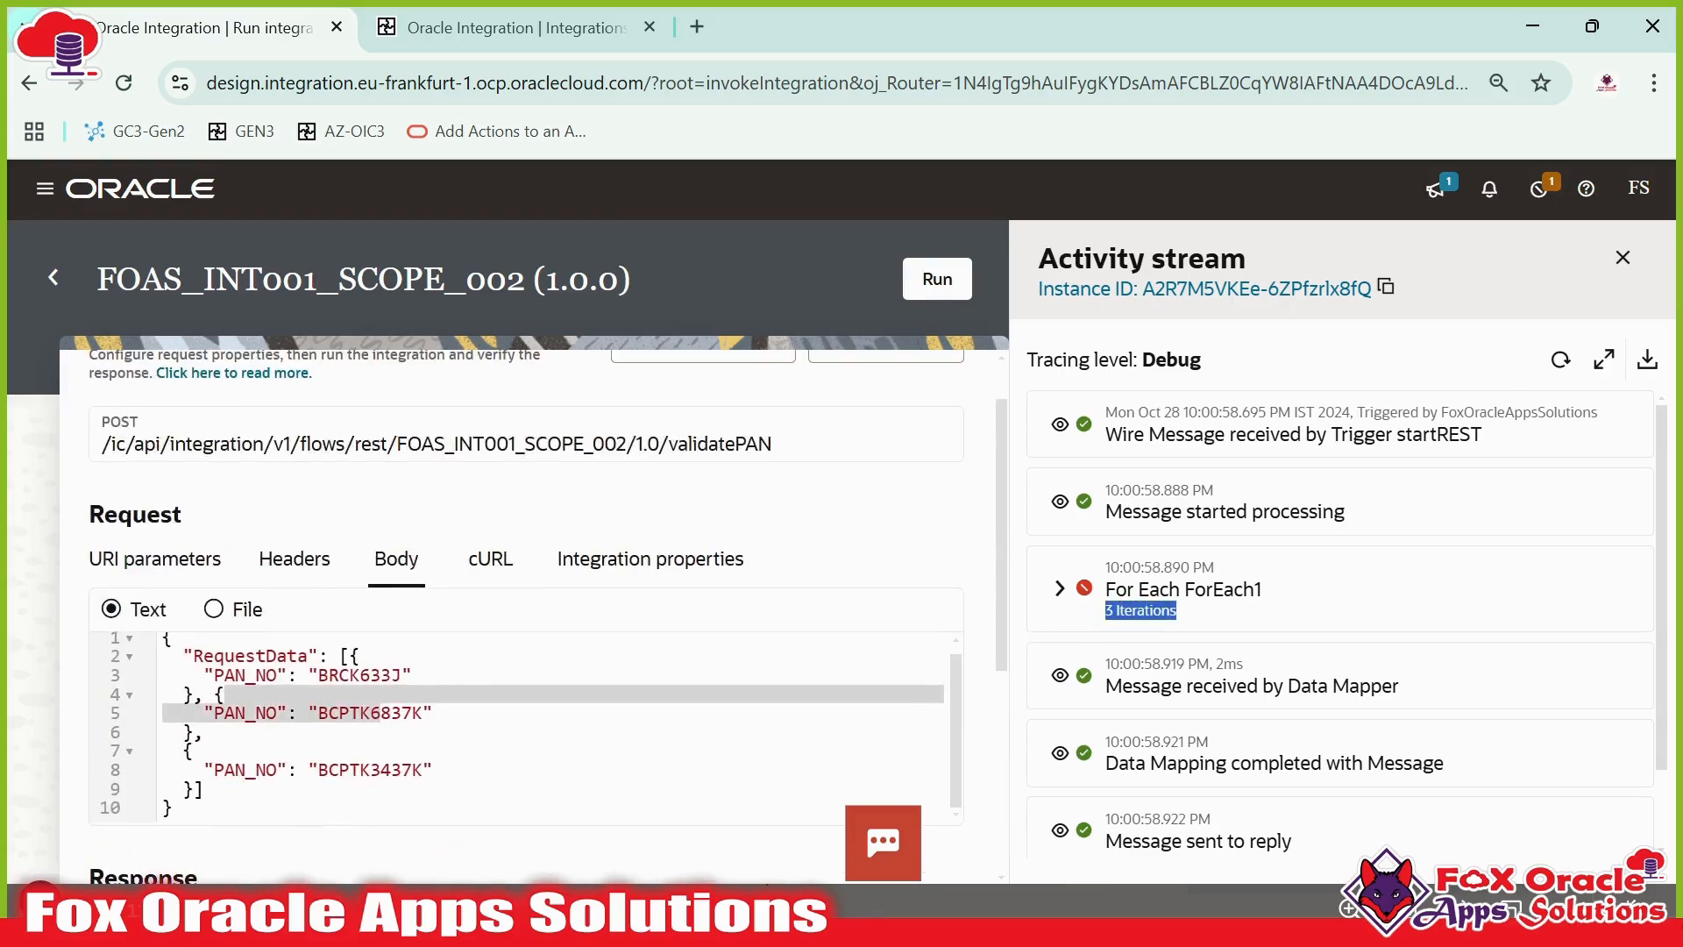
drag(205, 677, 205, 792)
click(206, 792)
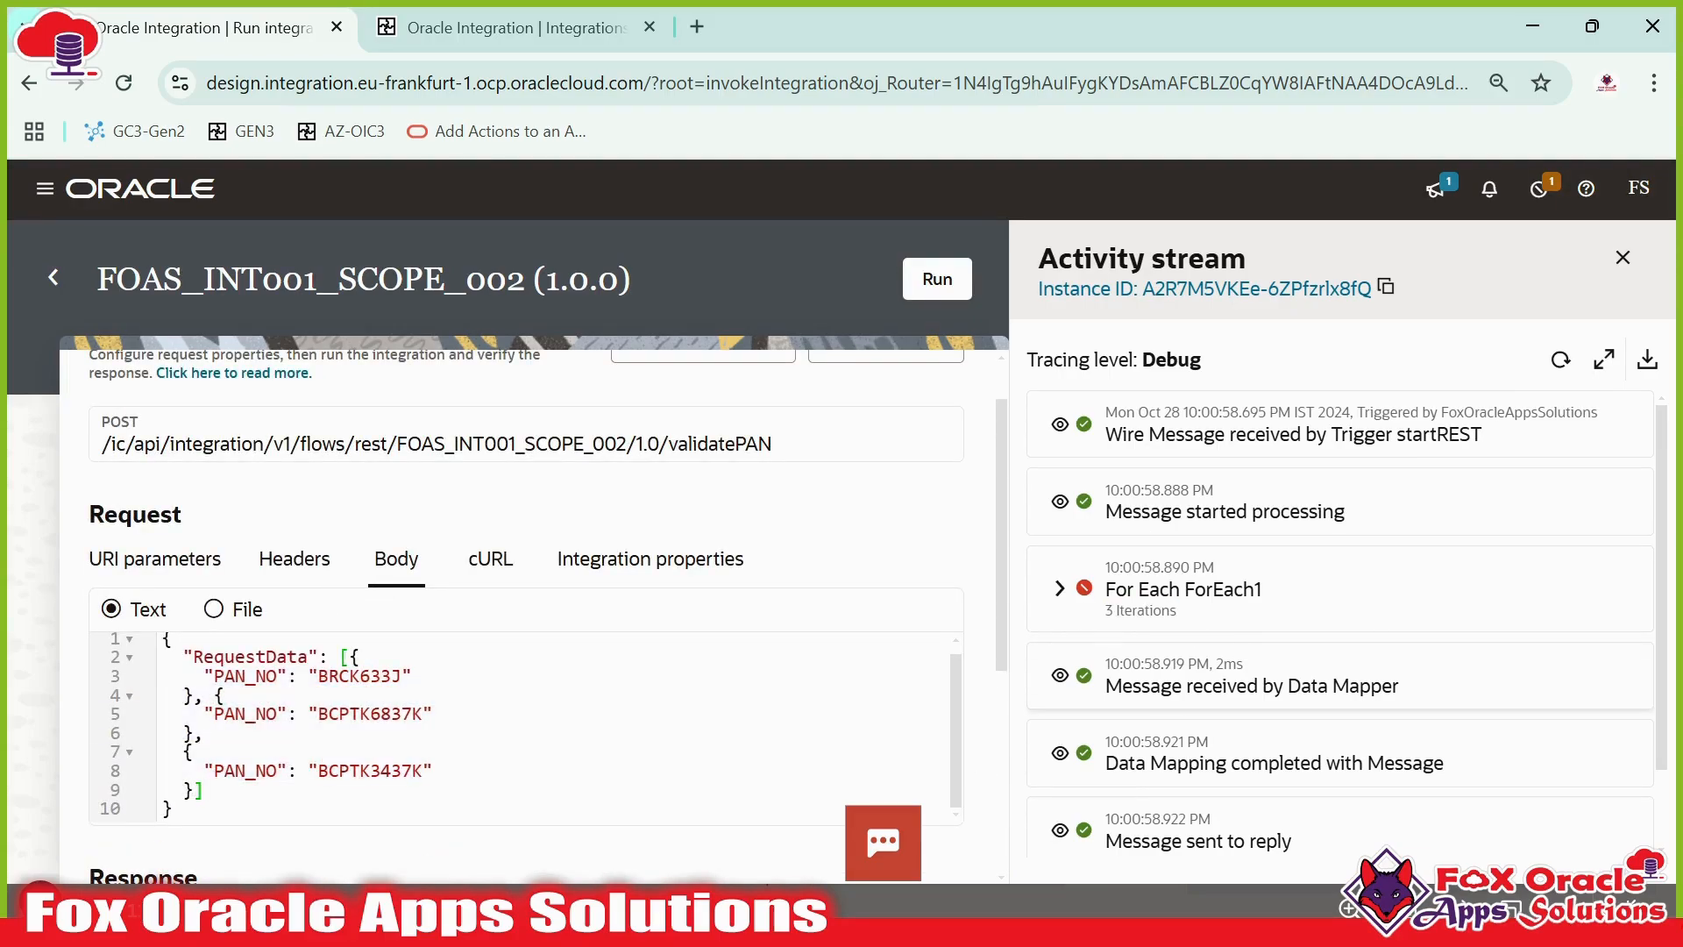
- Expand the For Each activity's first iteration in the activity stream and view its input payload
click(1059, 589)
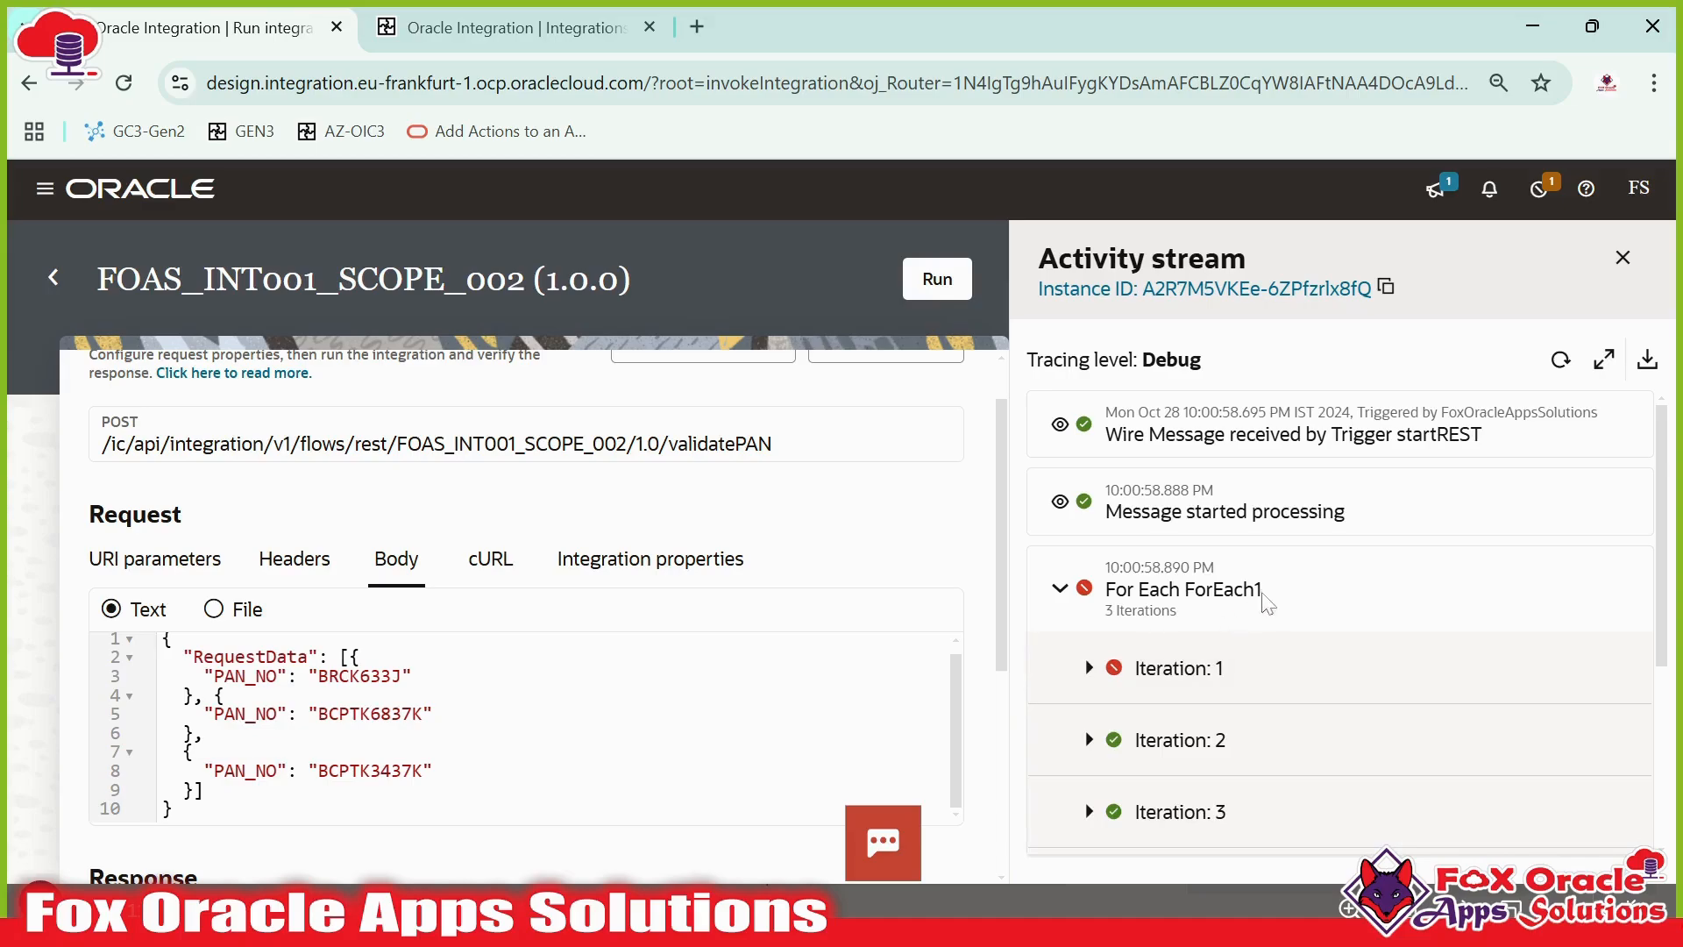
scroll(1267, 603, down, 3)
scroll(1166, 634, up, 2)
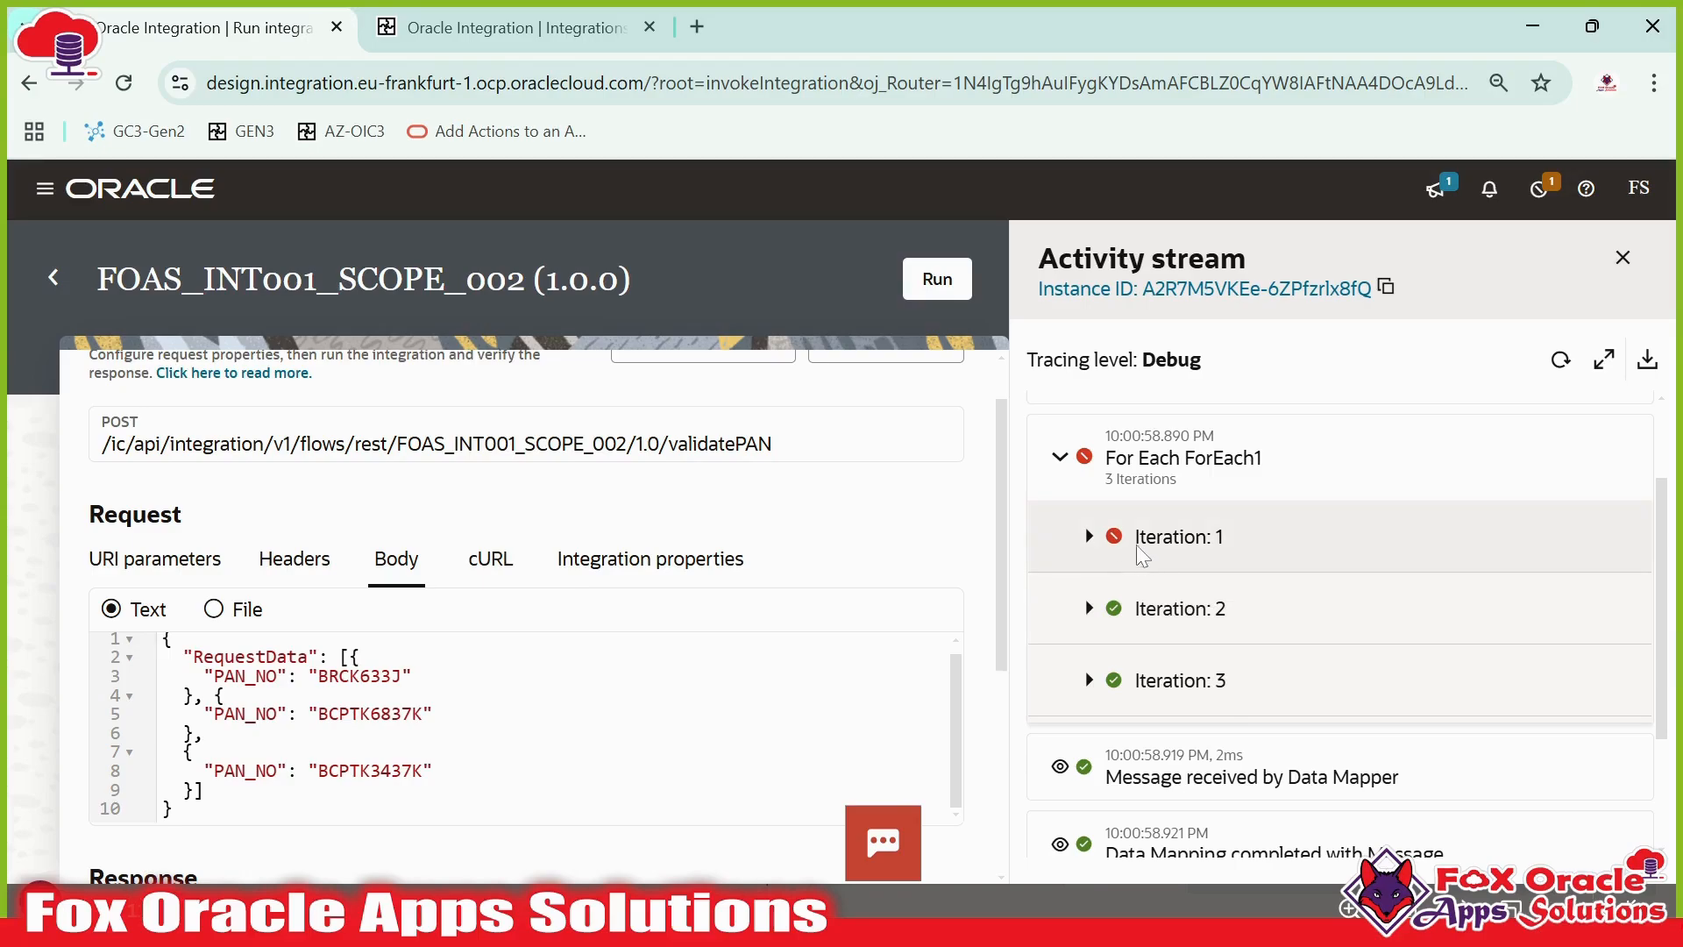
click(1088, 538)
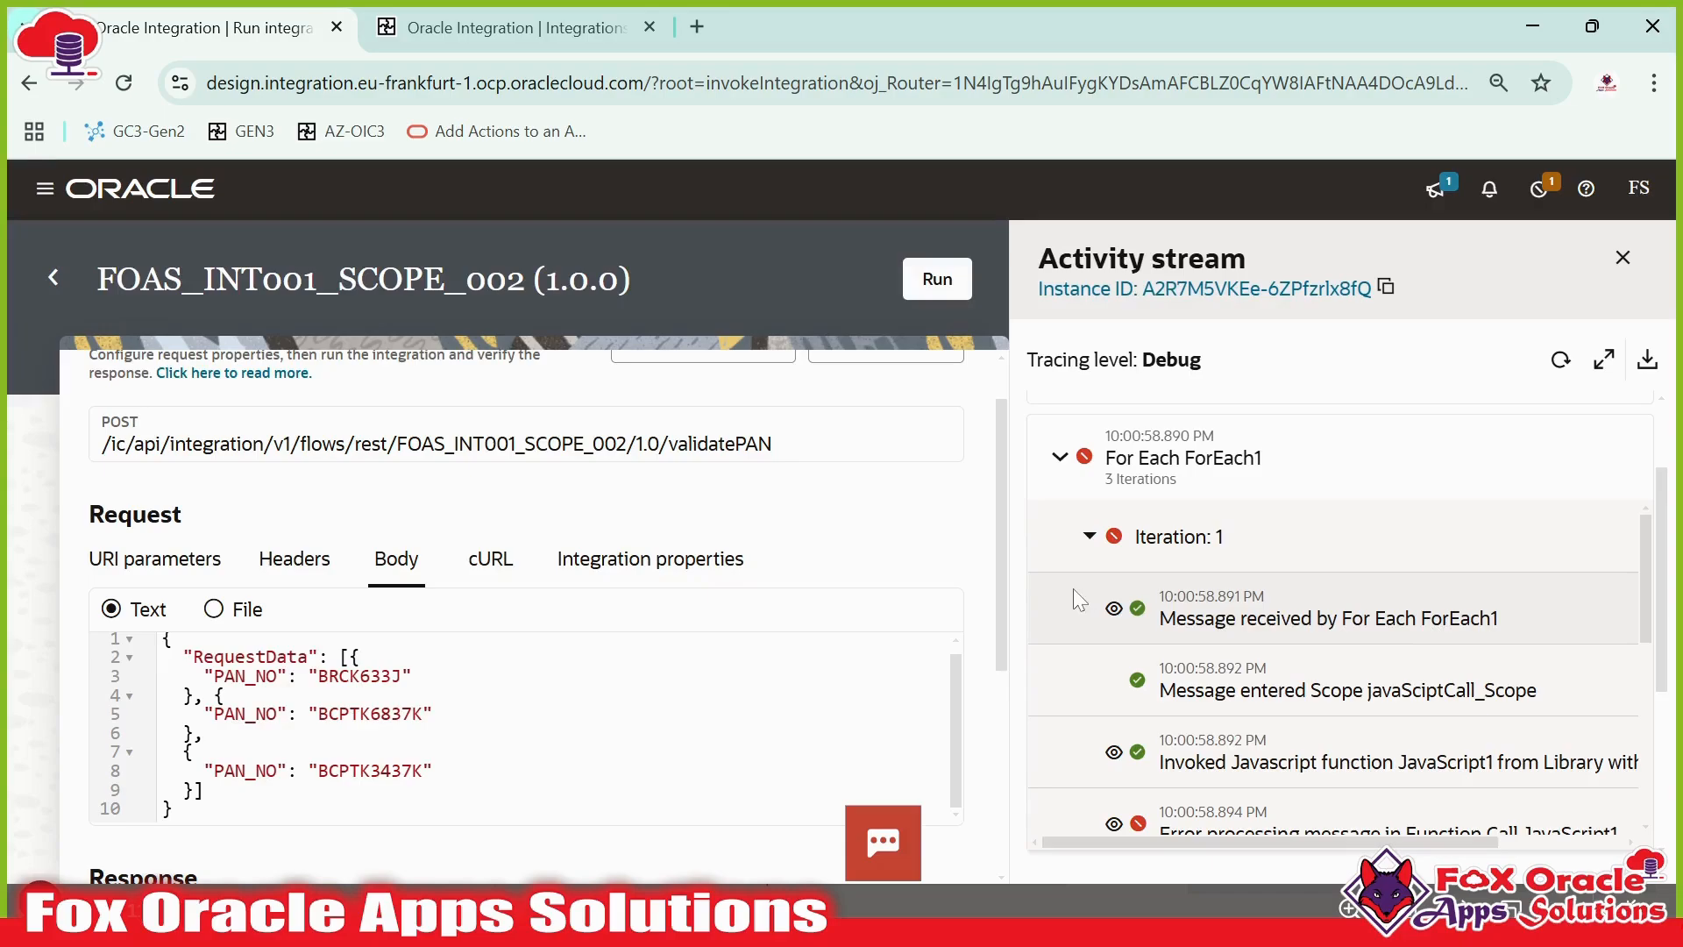
click(1113, 608)
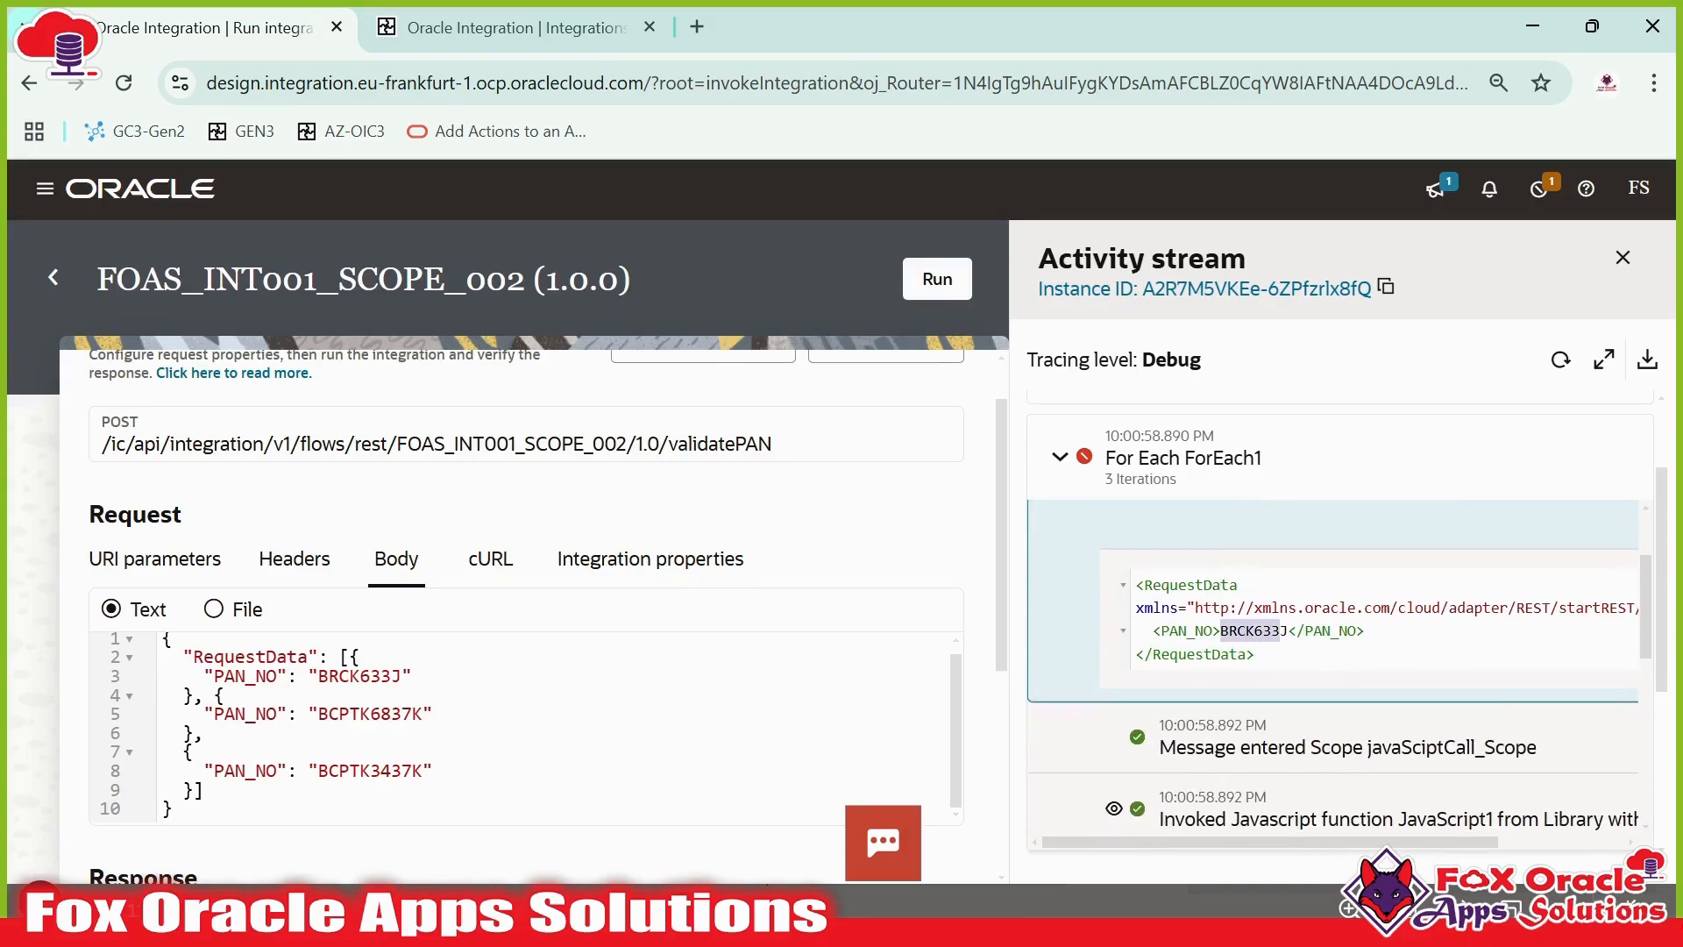
drag(318, 676, 414, 676)
scroll(1402, 658, down, 3)
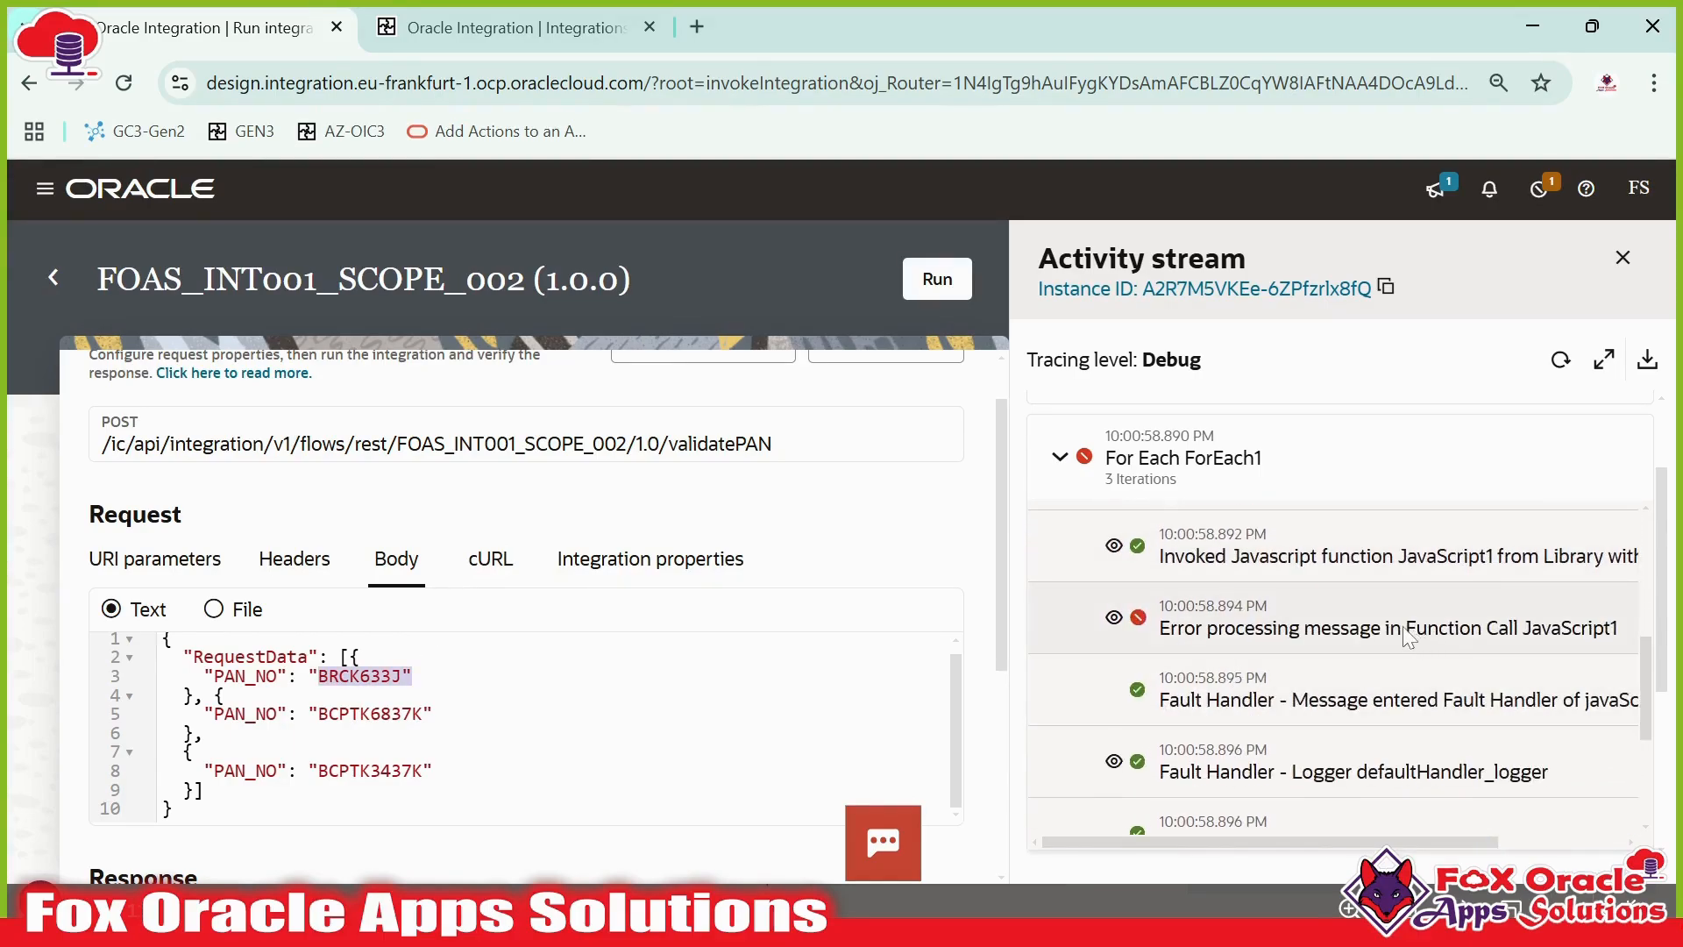
- Open the summary and details of the JavaScript function call error in the first iteration
click(1503, 639)
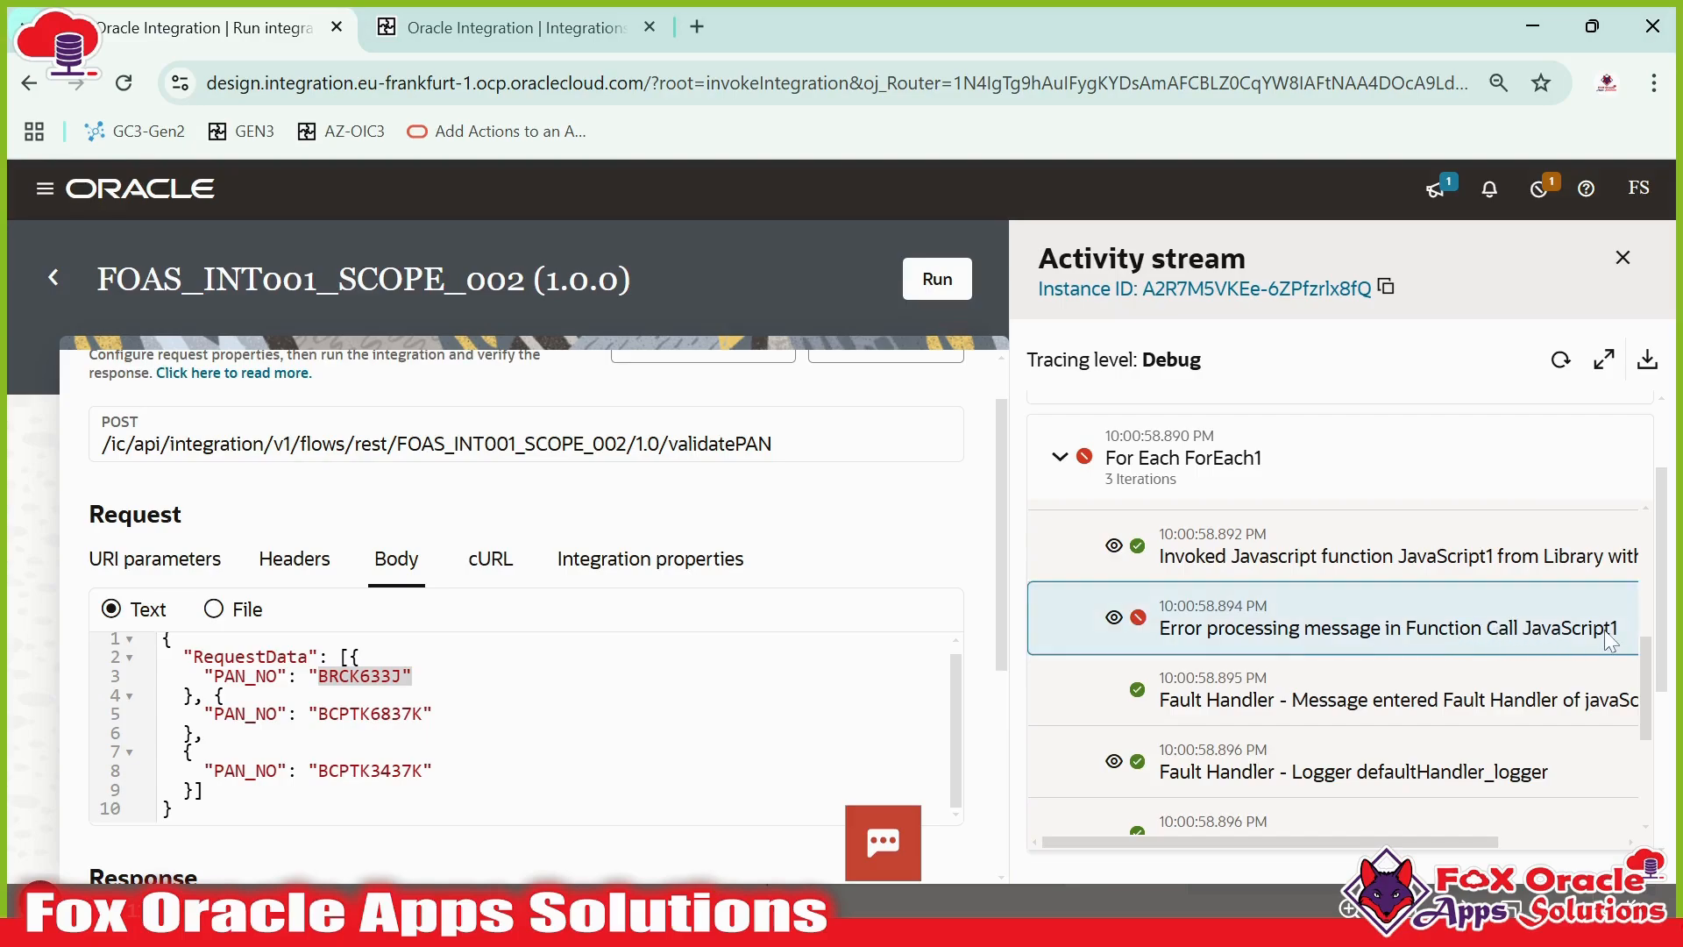
click(1114, 618)
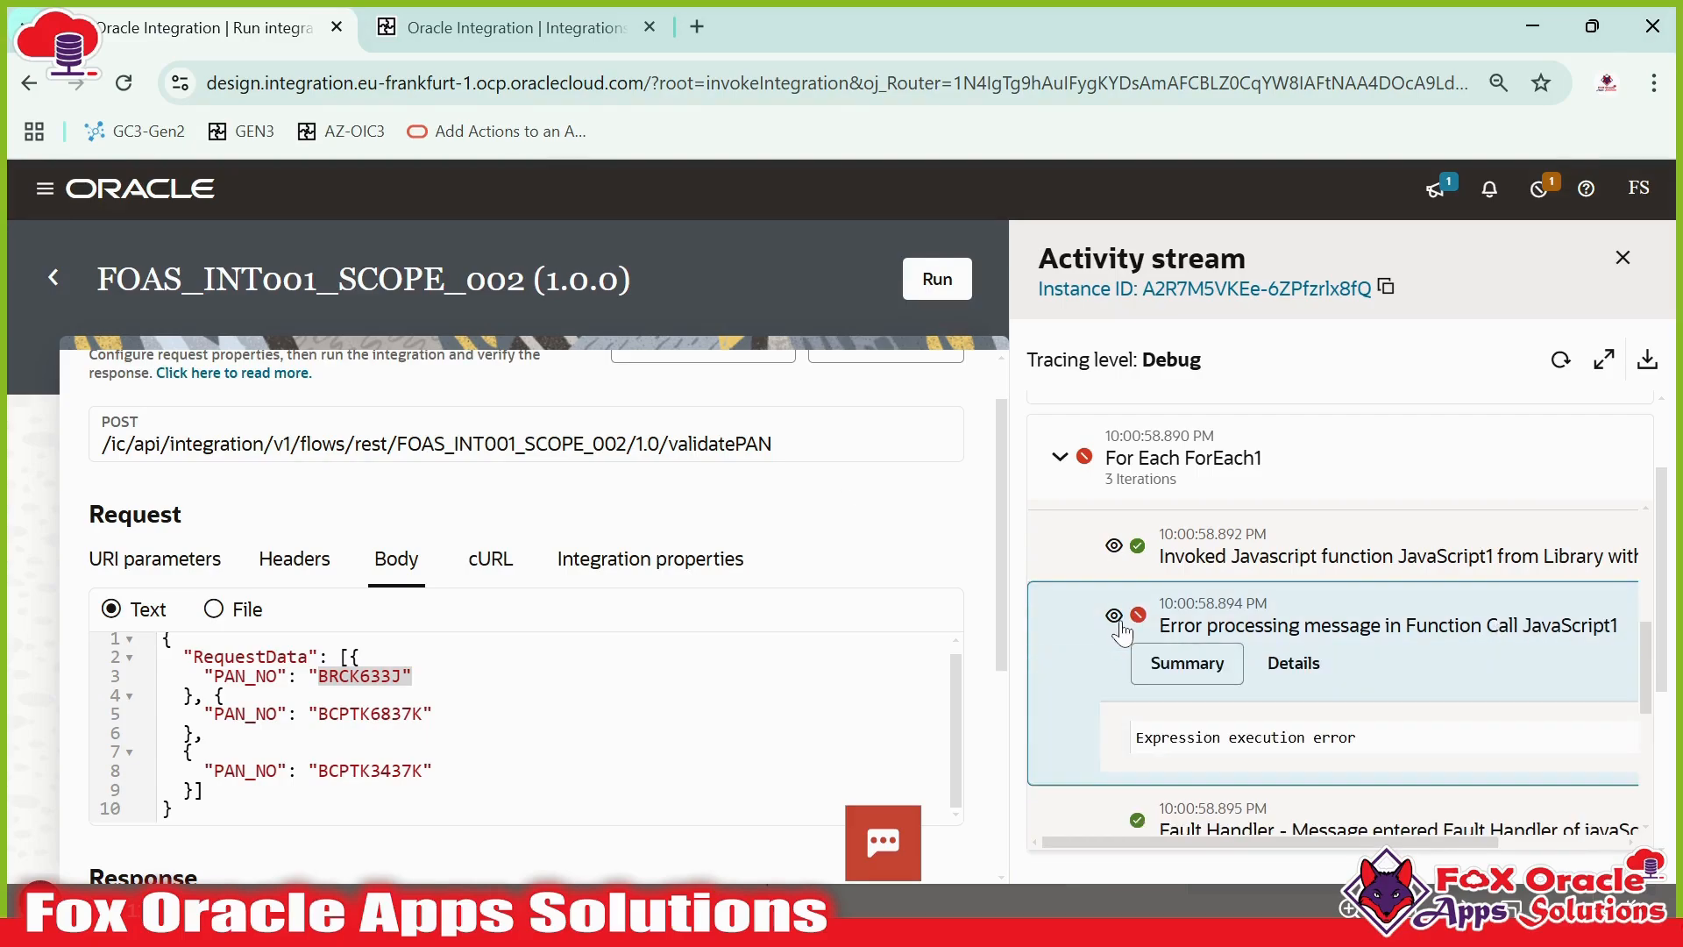
scroll(1130, 629, down, 1)
scroll(1223, 650, up, 1)
drag(1187, 738, 1288, 738)
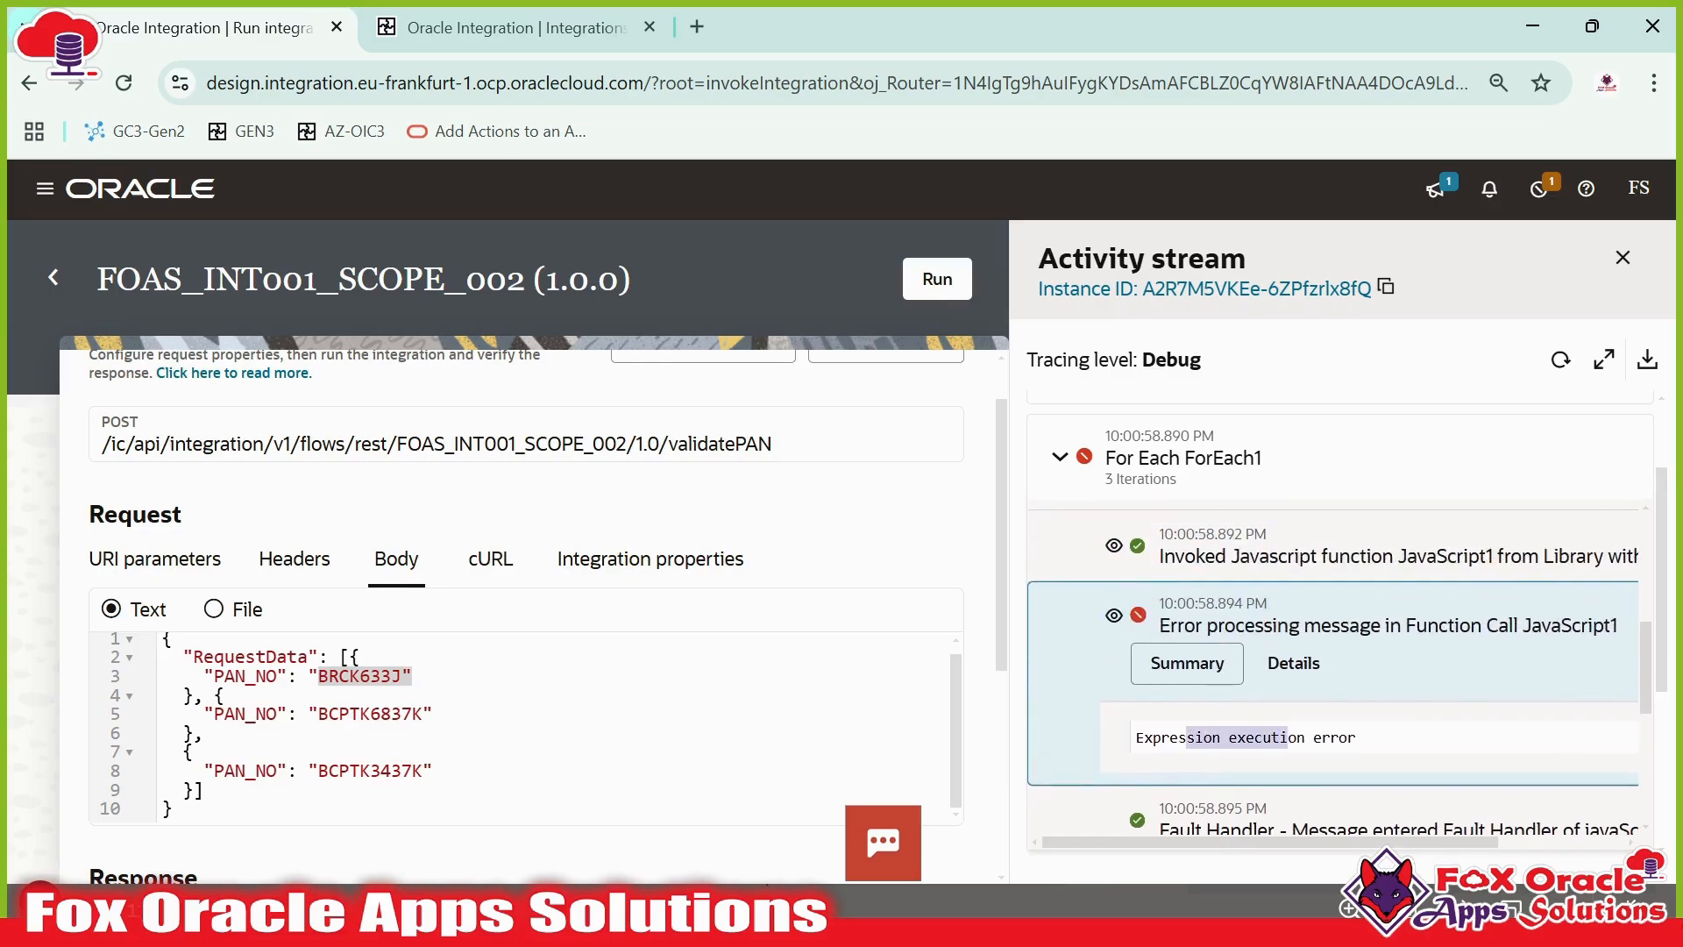
click(1294, 663)
scroll(1294, 664, down, 2)
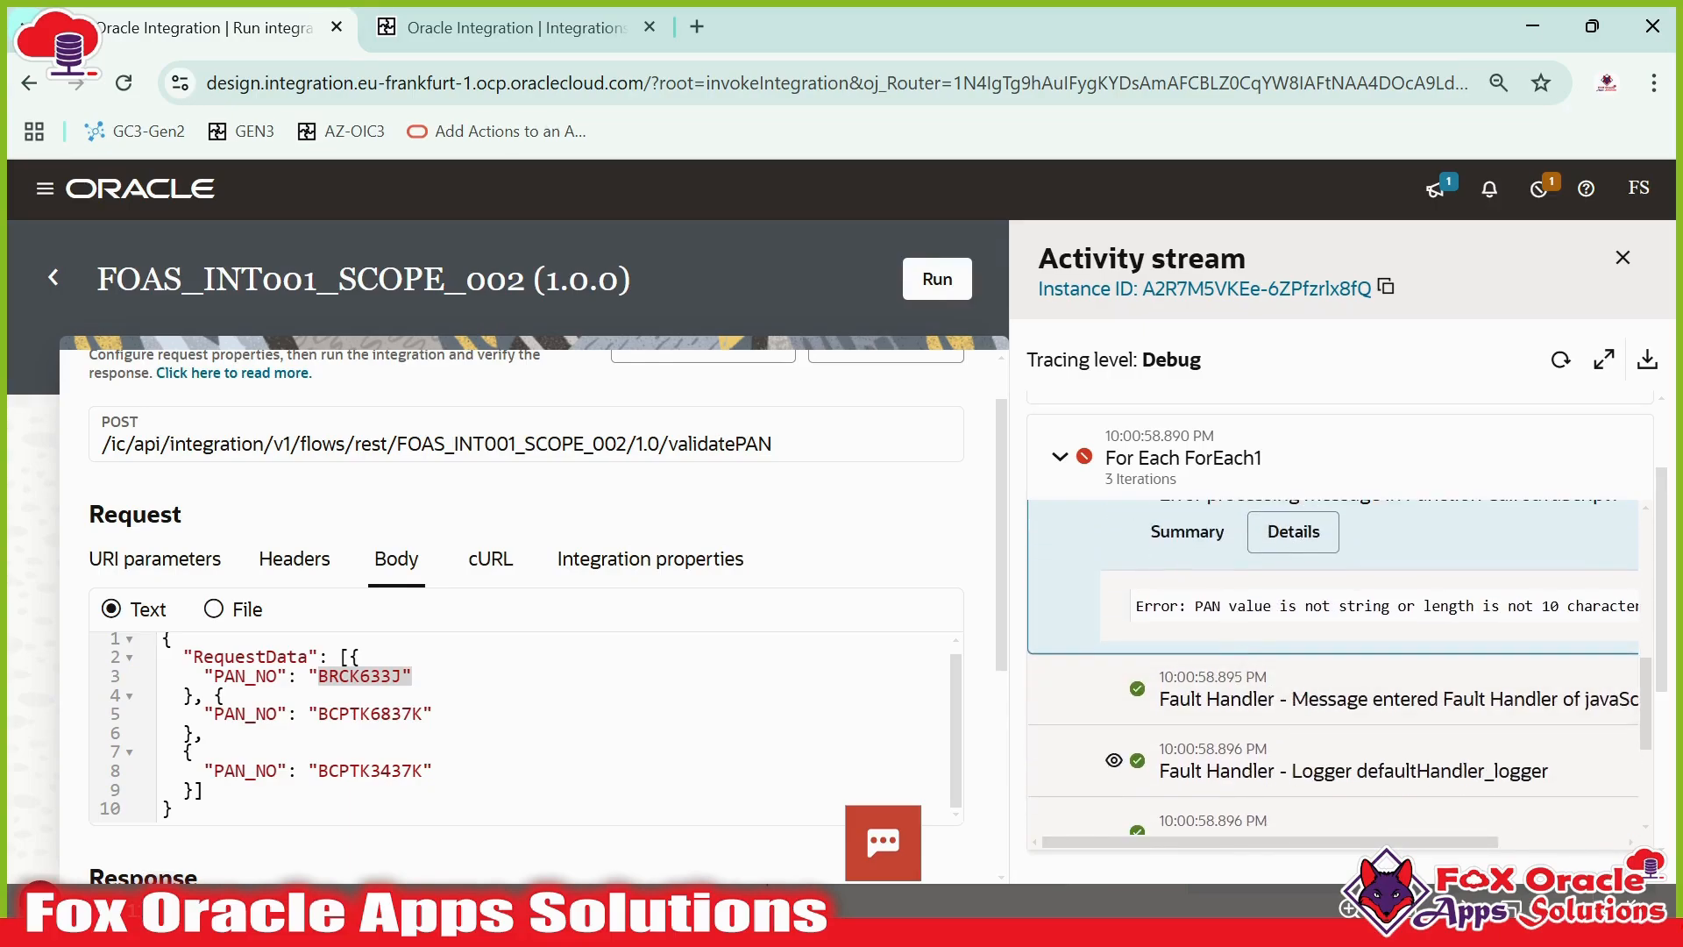
drag(1162, 607, 1638, 612)
click(1322, 607)
drag(1322, 606, 1637, 609)
scroll(1098, 638, up, 1)
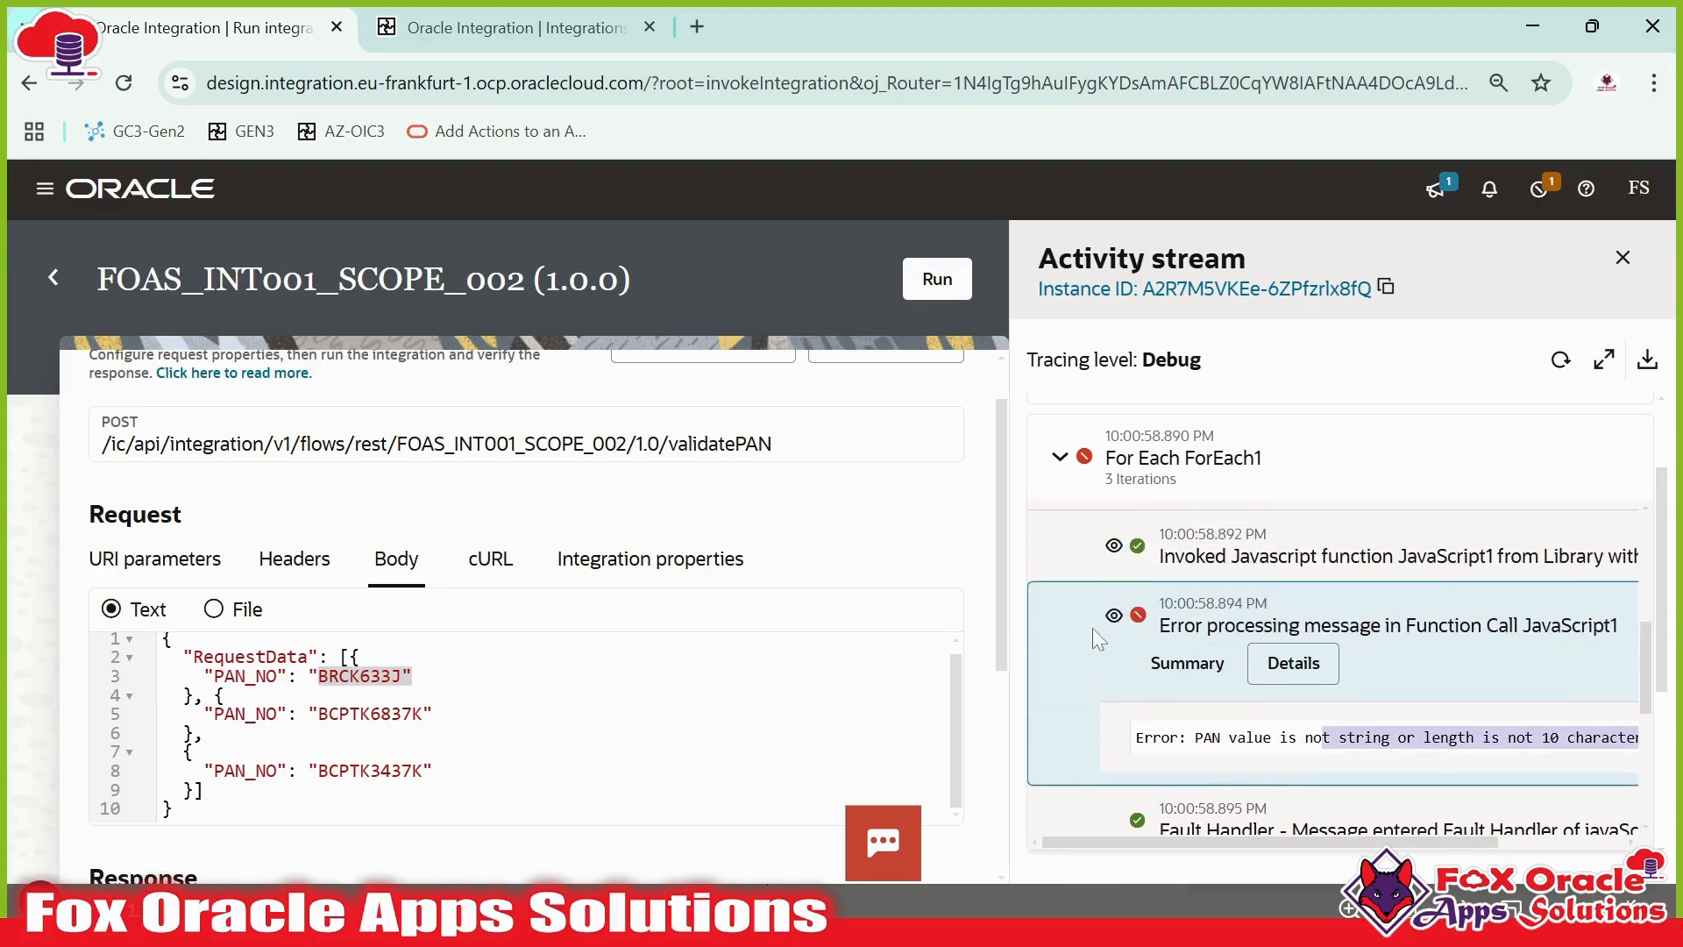
- Review the fault handler entries in the activity stream and the scope's fault handler in the flow
click(1114, 619)
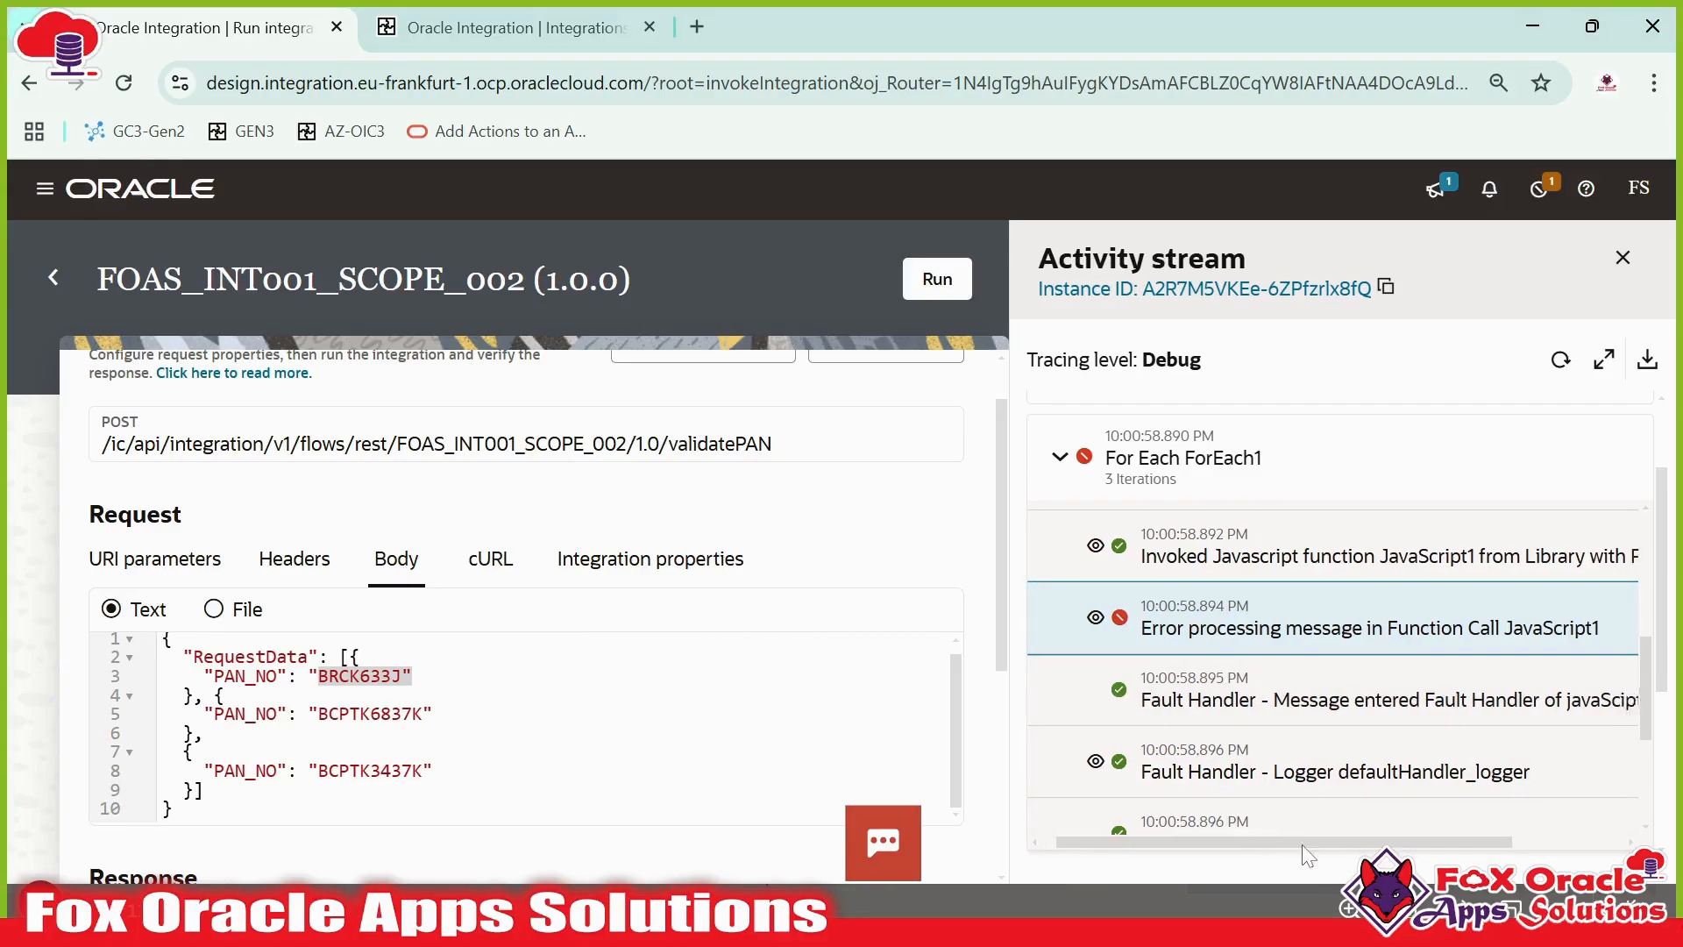
scroll(1280, 719, right, 3)
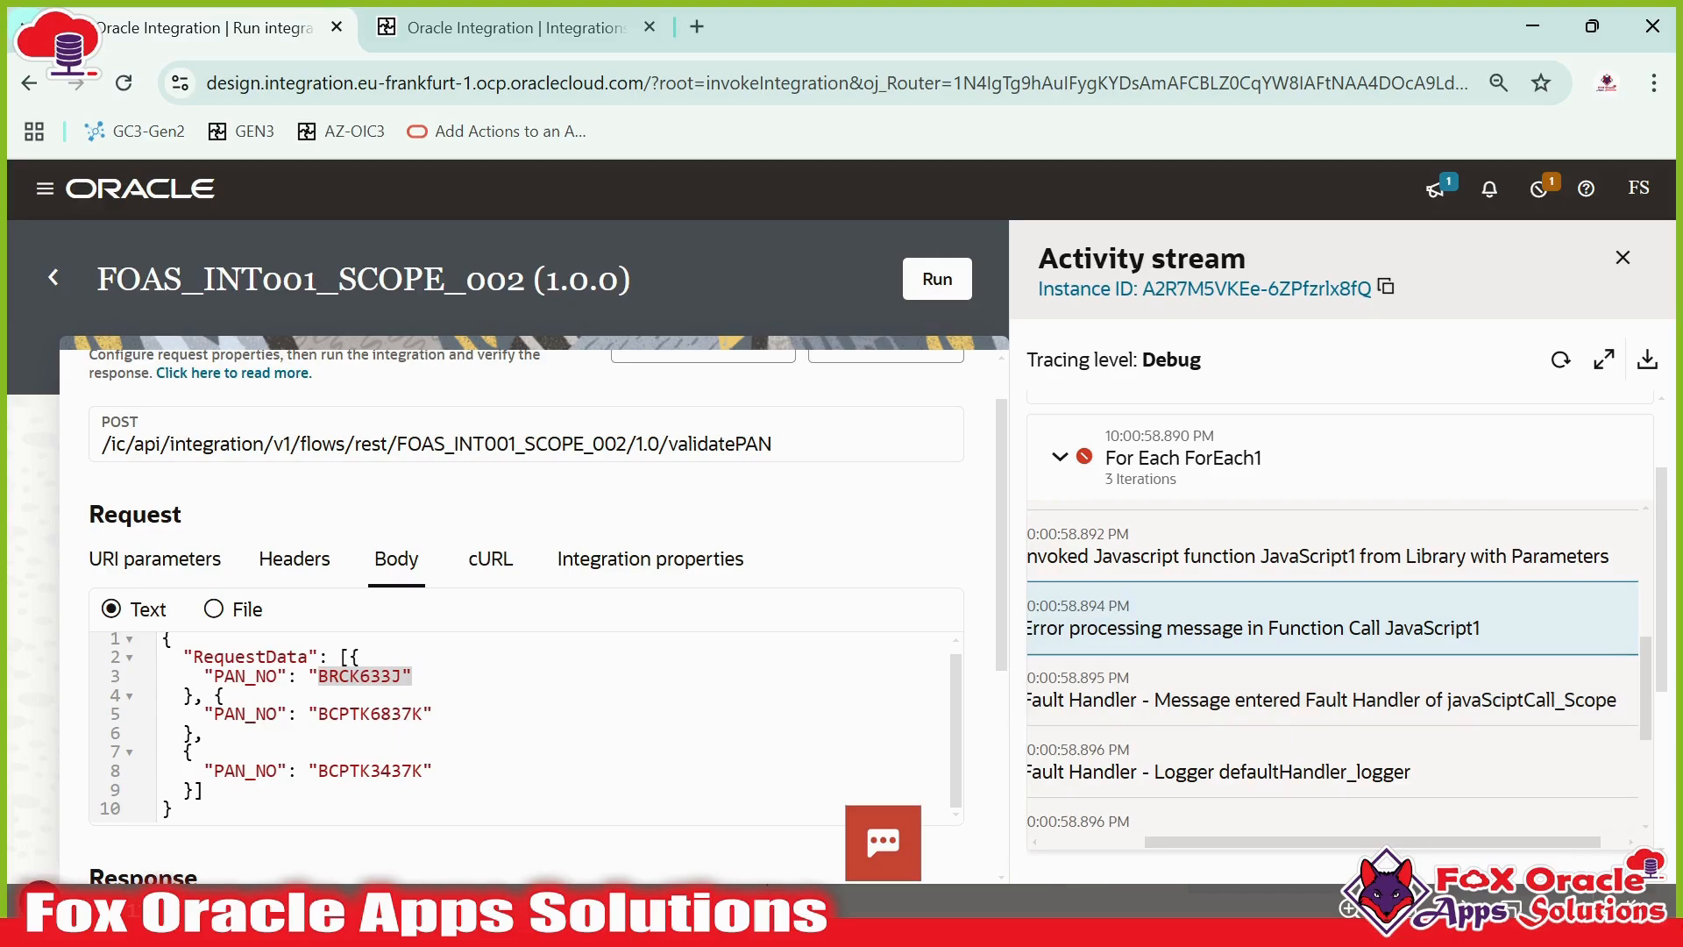
scroll(1201, 718, left, 3)
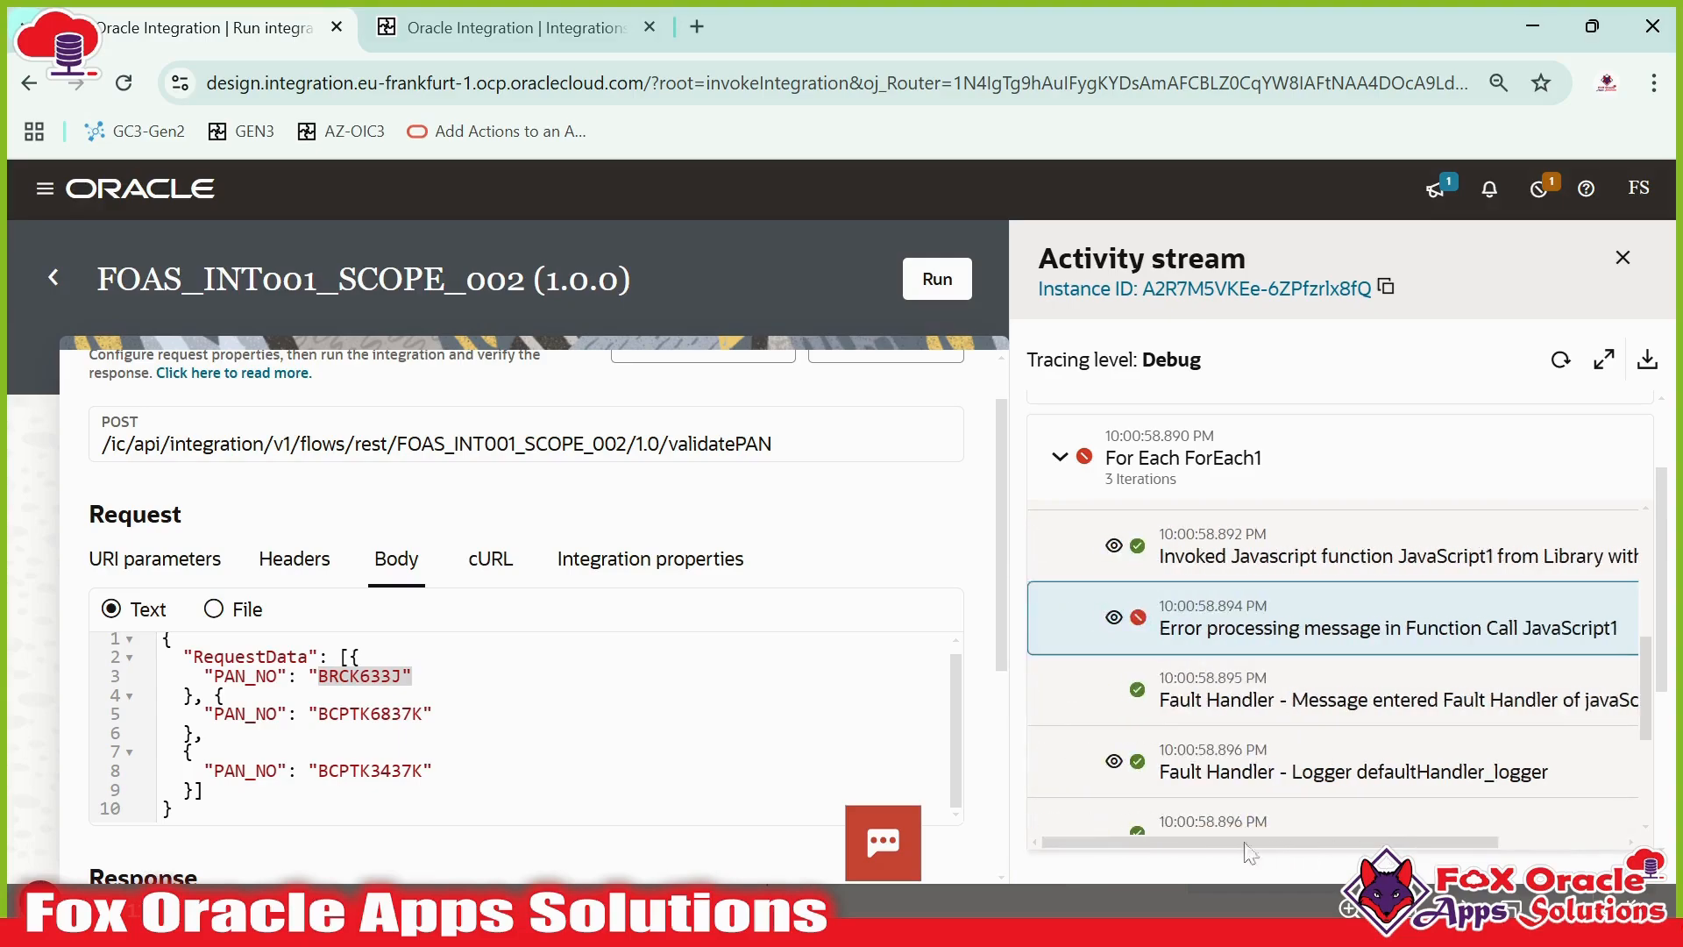
click(1356, 715)
scroll(1337, 710, down, 2)
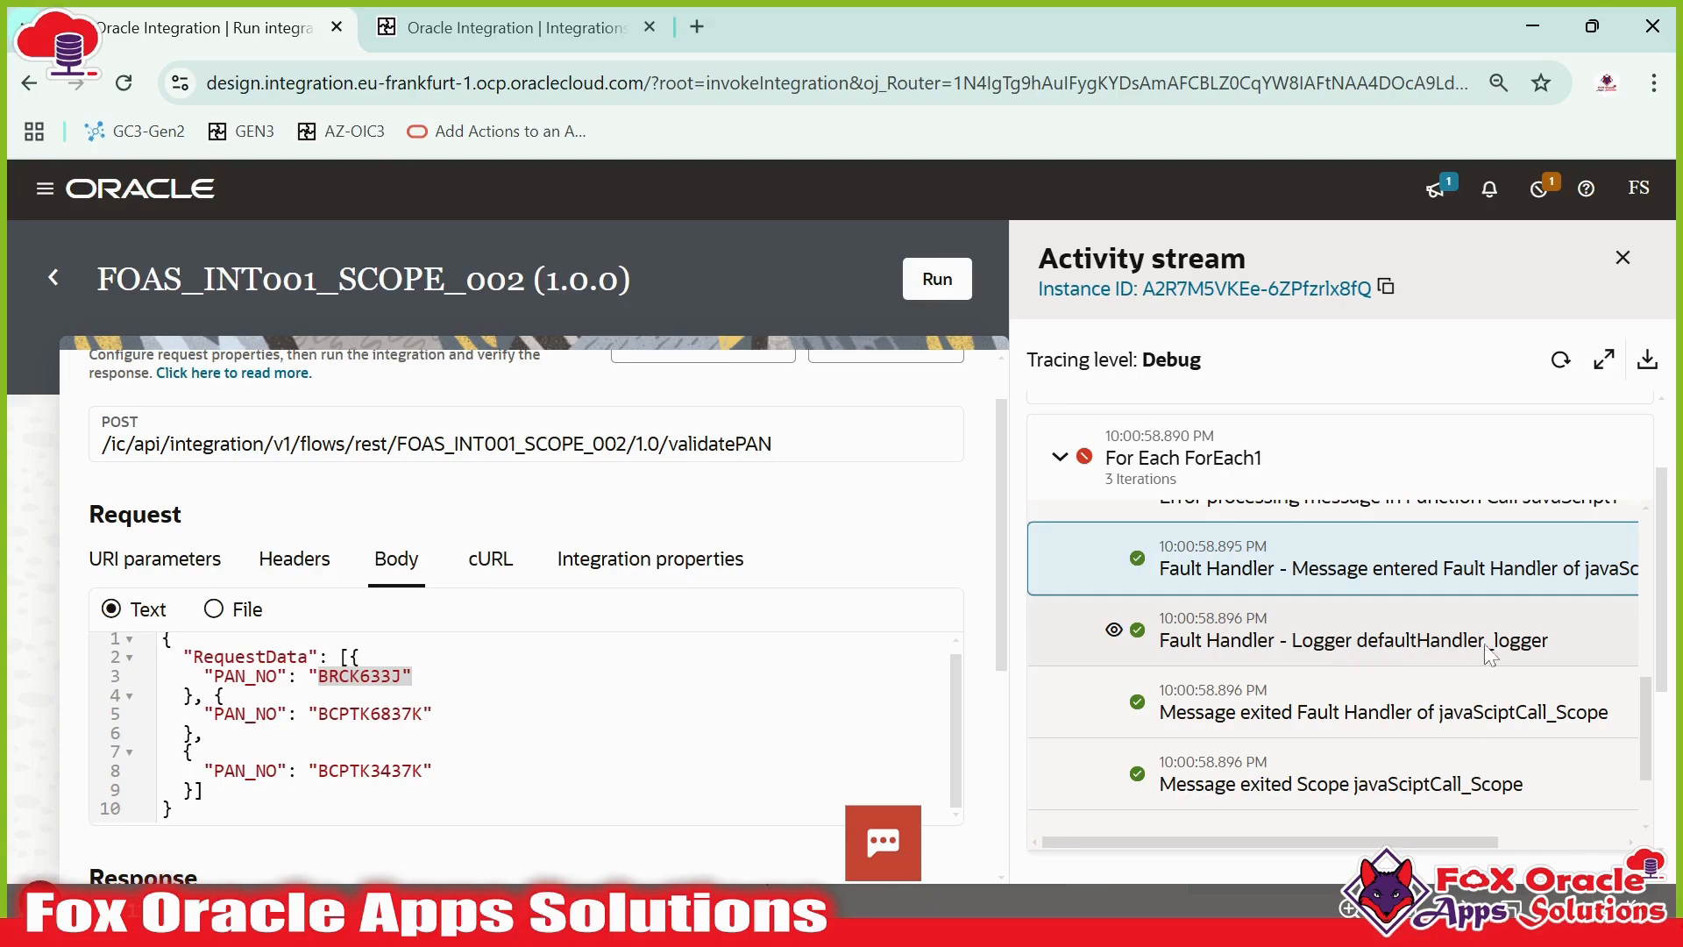
click(509, 27)
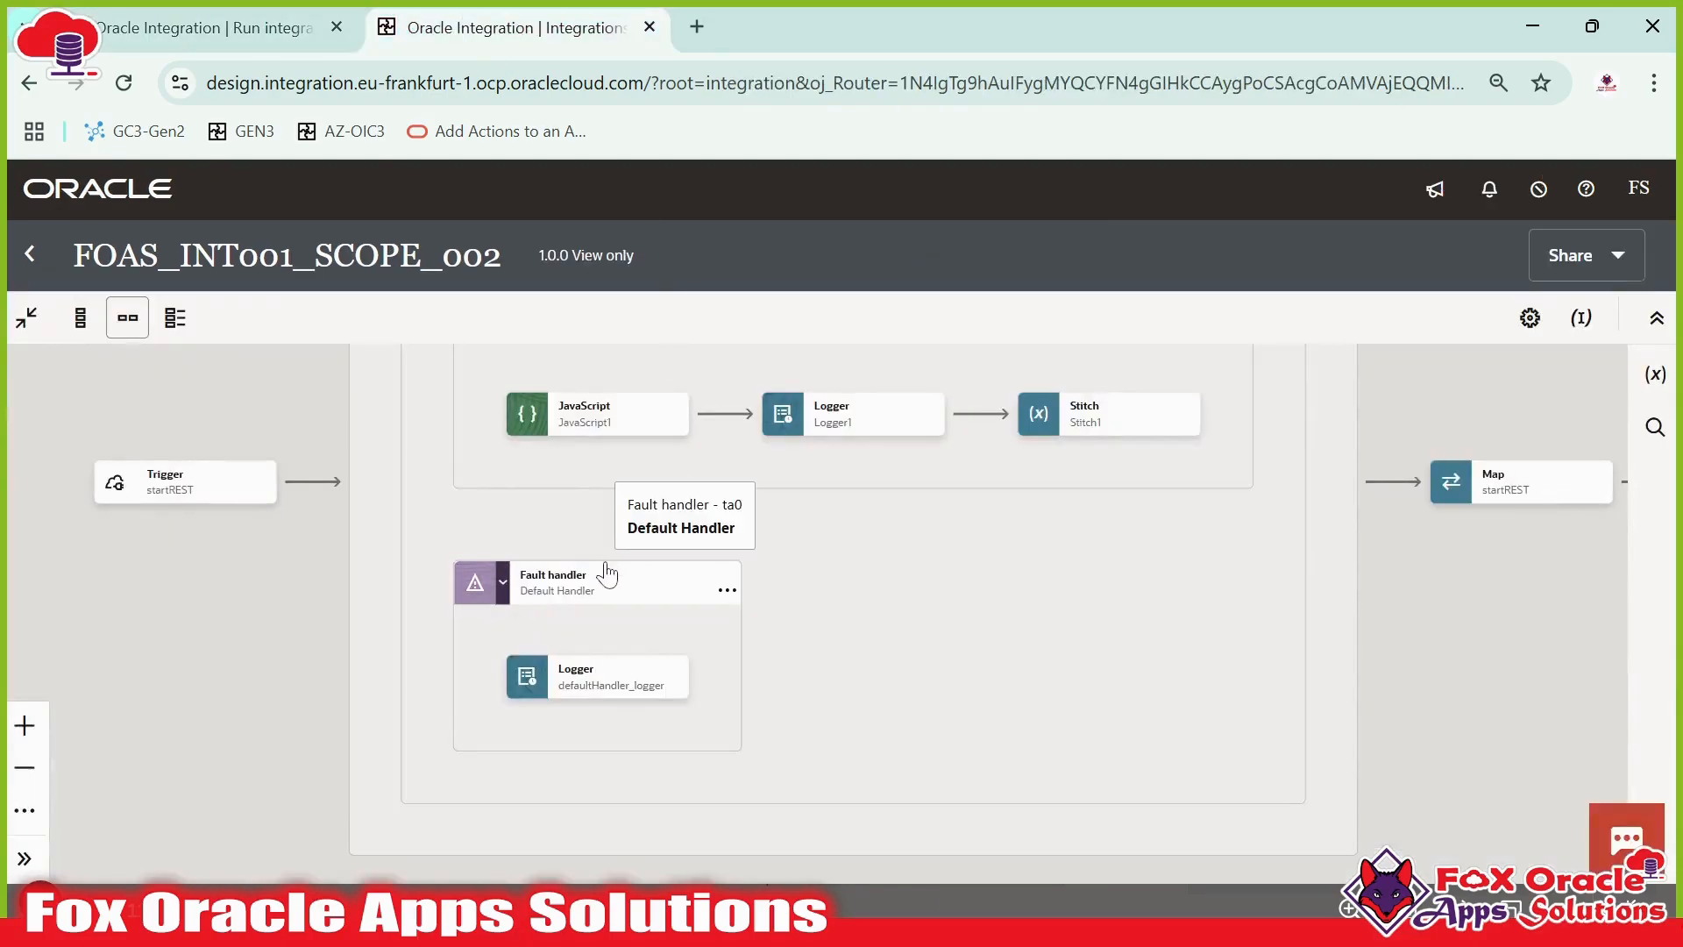
drag(768, 482, 818, 549)
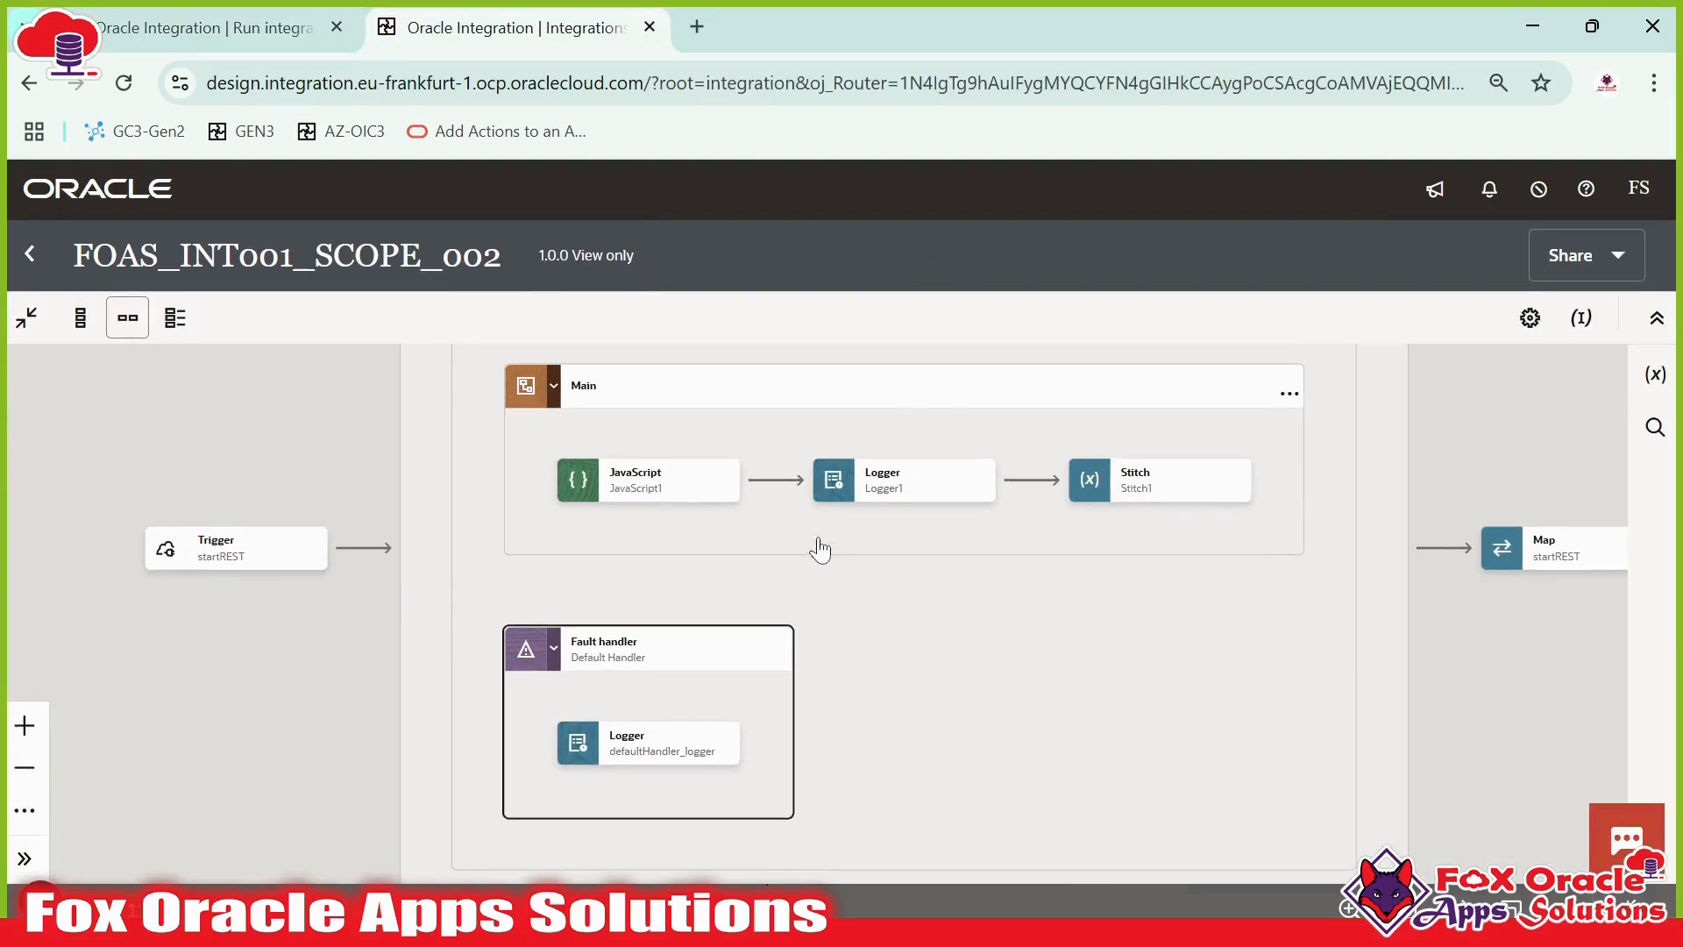
- Review the fault handler logger's expression in the flow and the error message it logged in the activity stream
scroll(664, 492, down, 1)
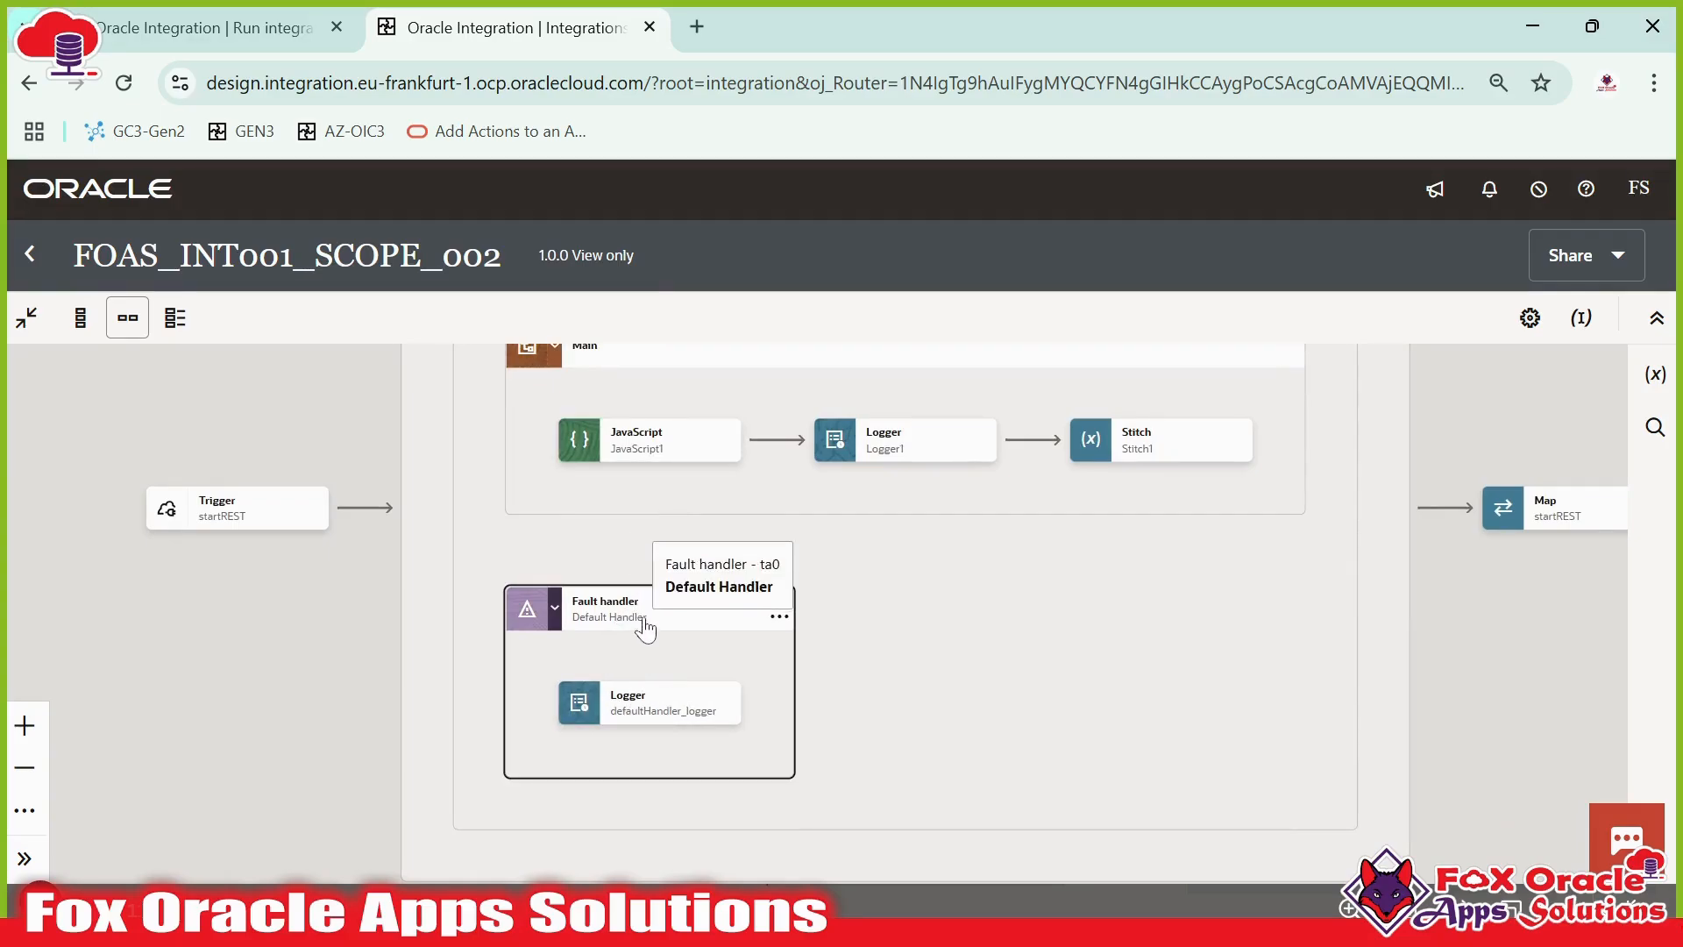
scroll(628, 579, down, 1)
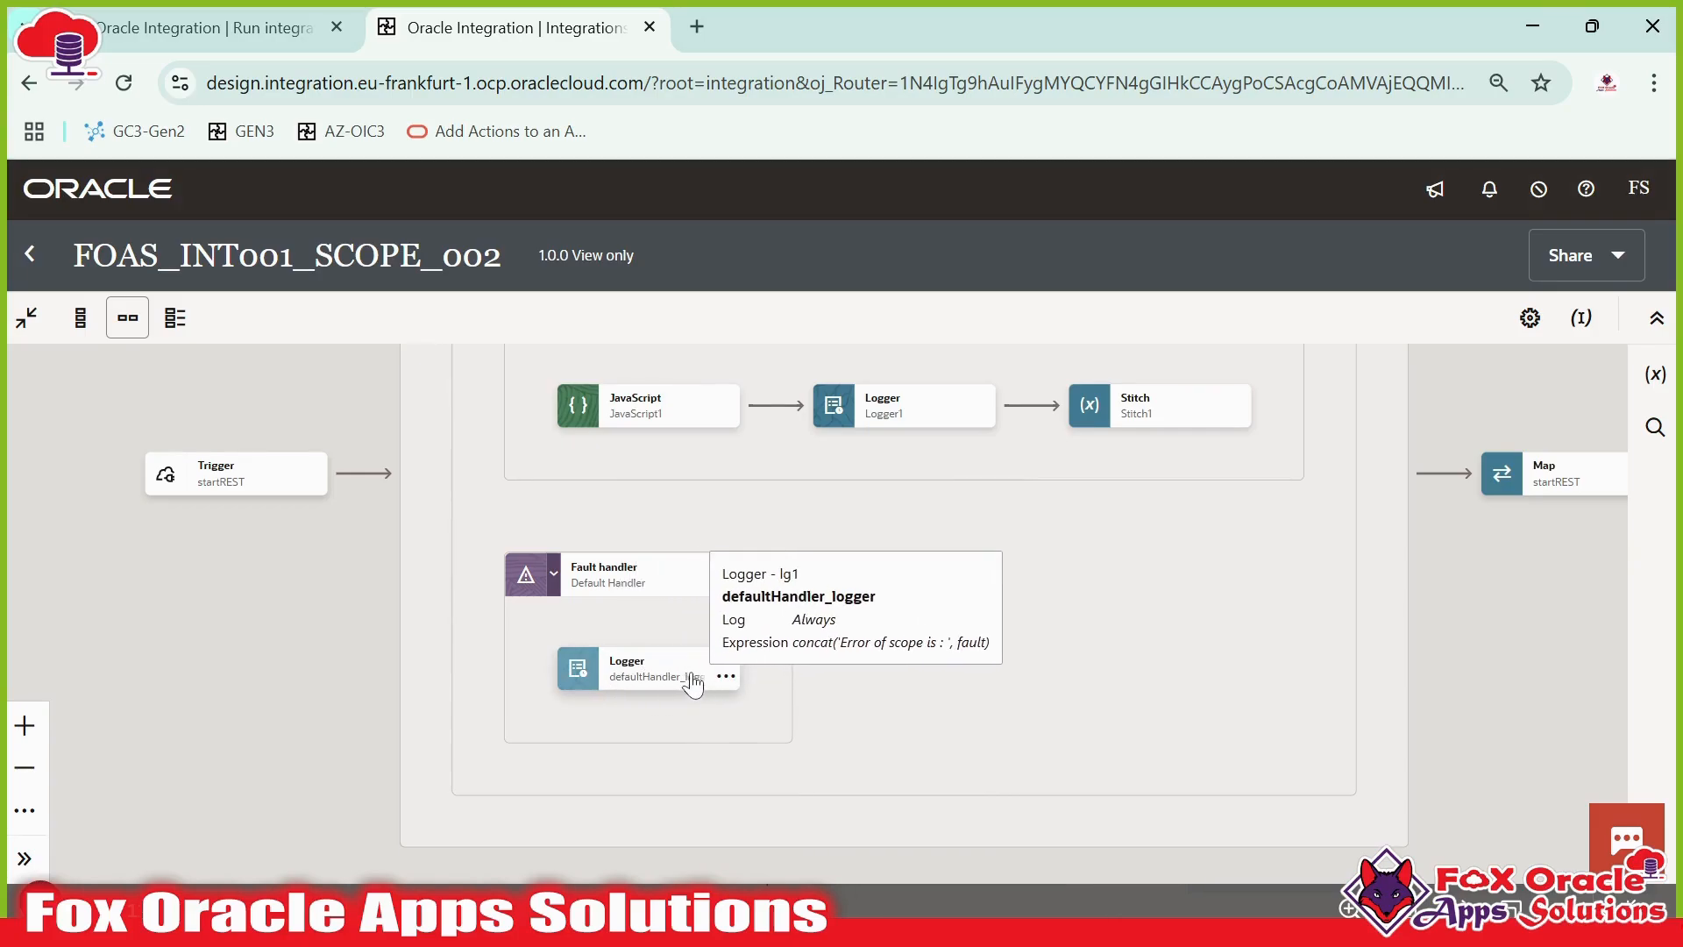
click(201, 27)
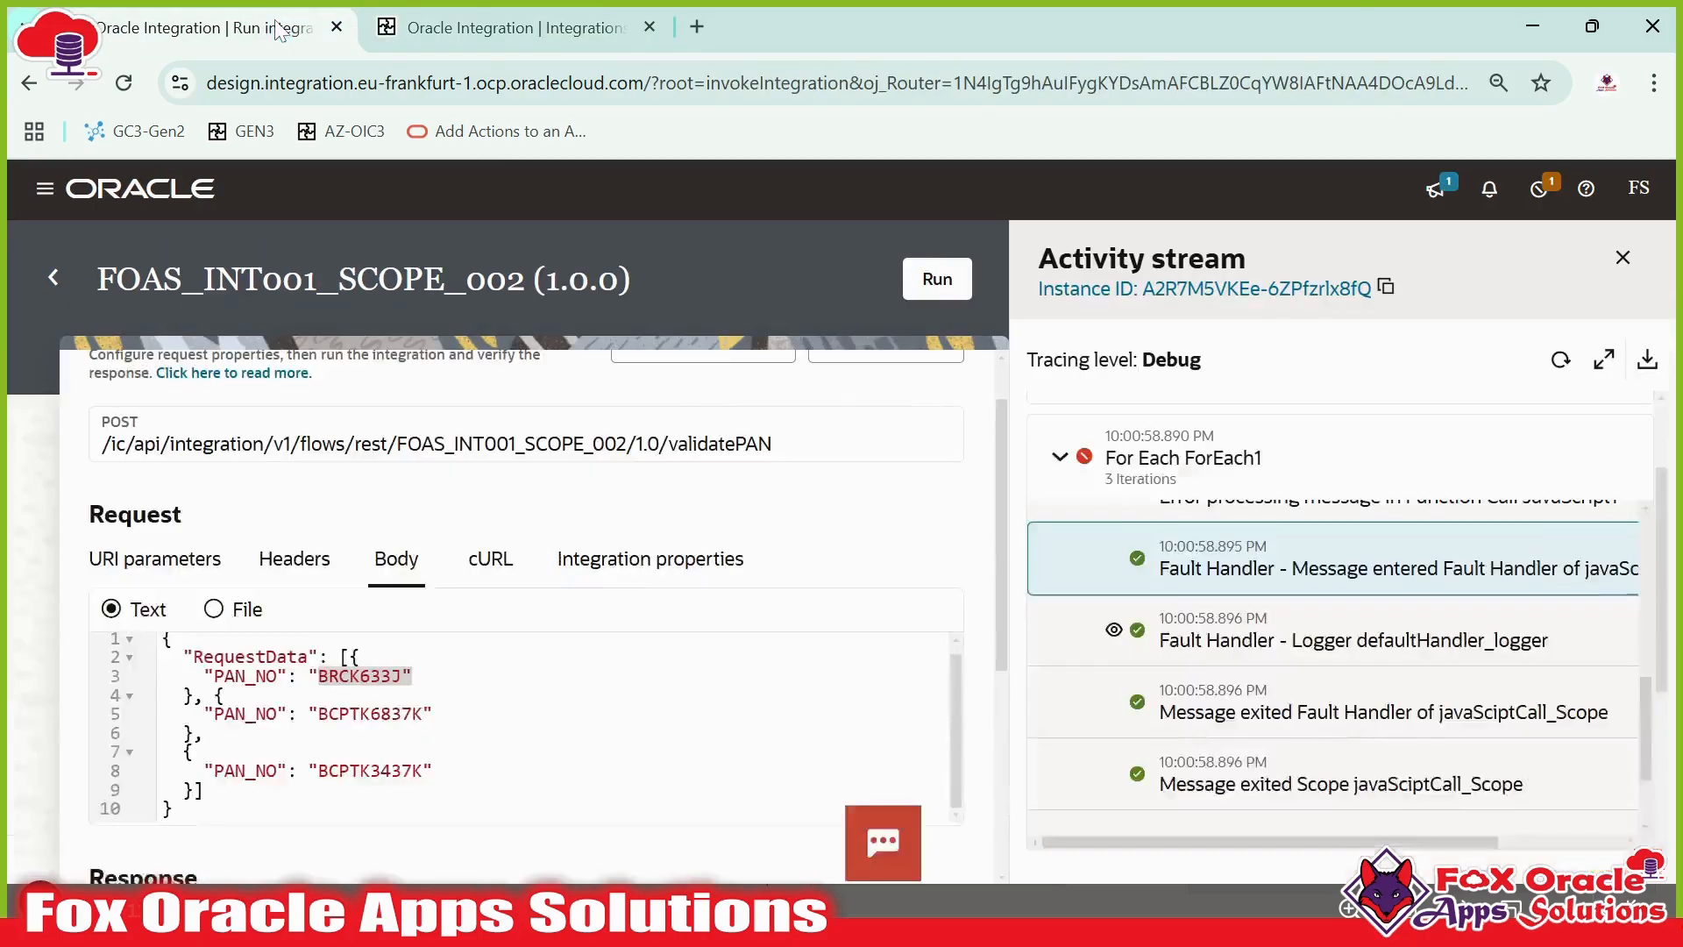
click(1114, 633)
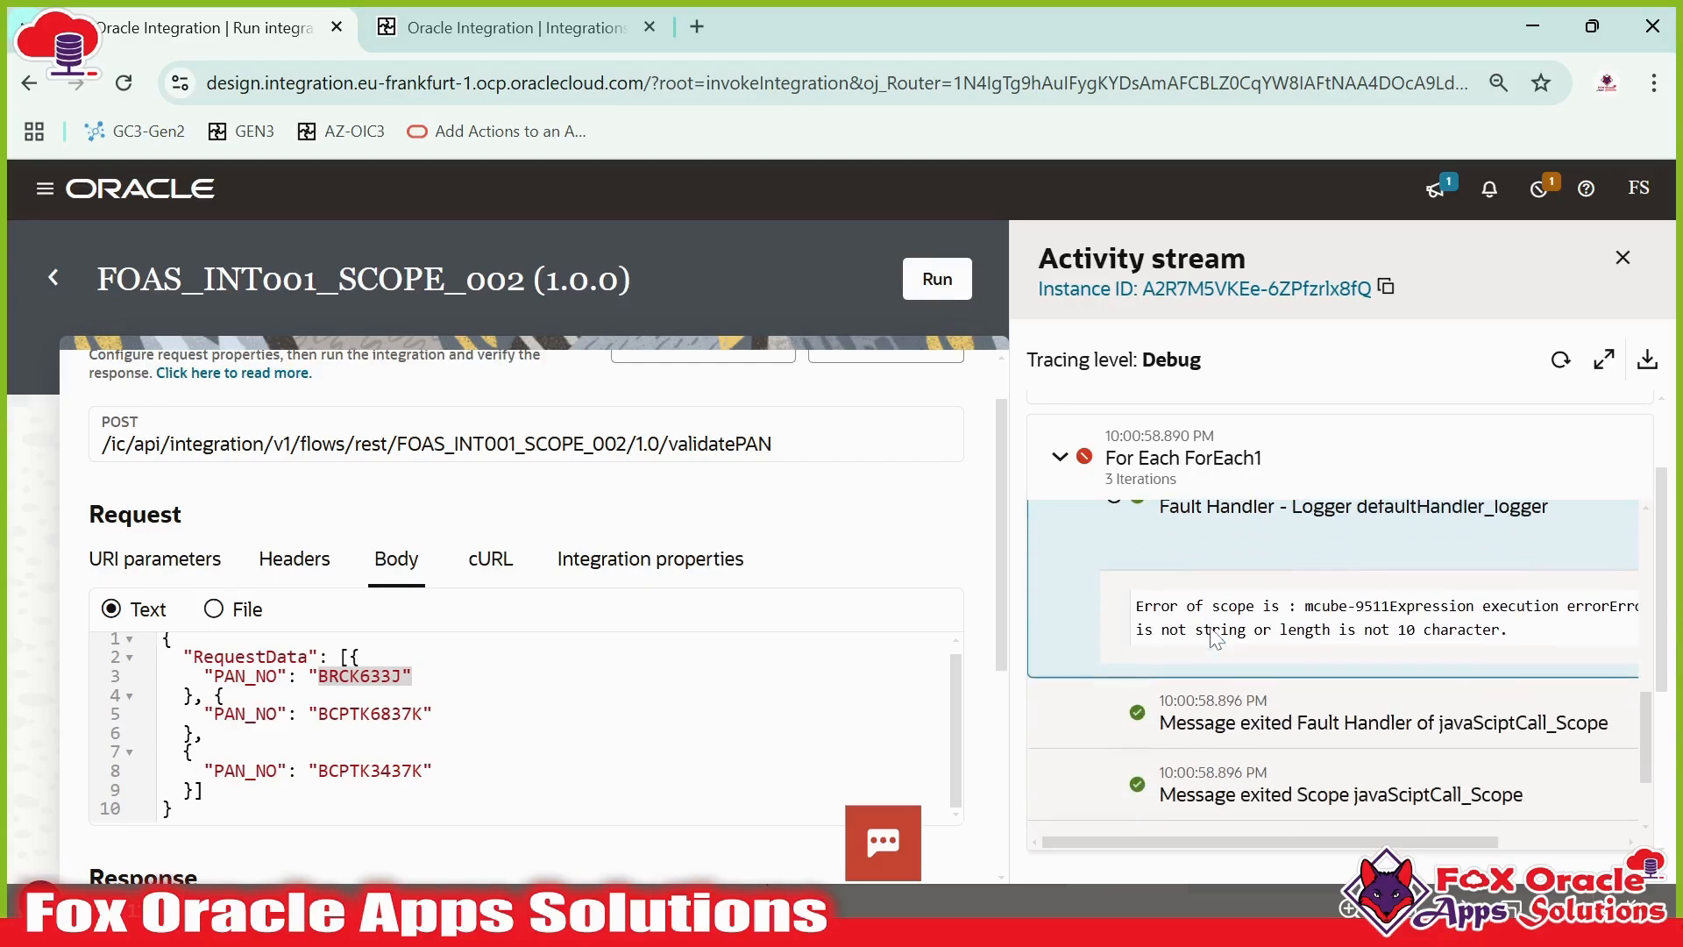
scroll(1314, 676, up, 1)
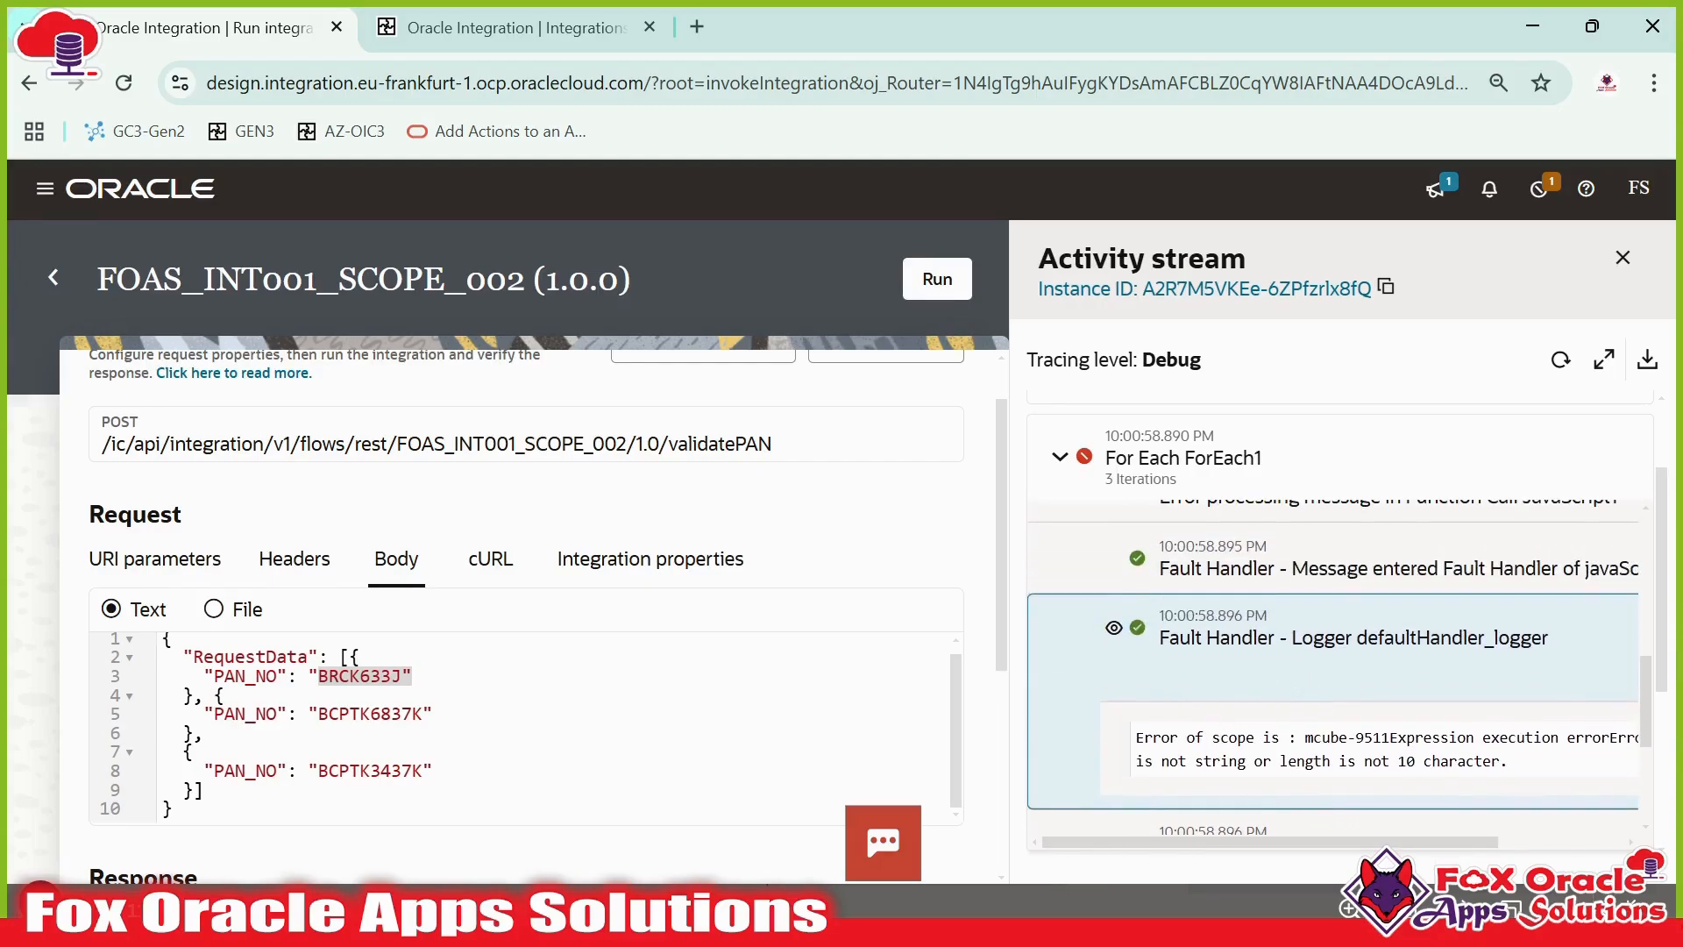
drag(1153, 738, 1195, 738)
click(1195, 739)
drag(1178, 738, 1499, 761)
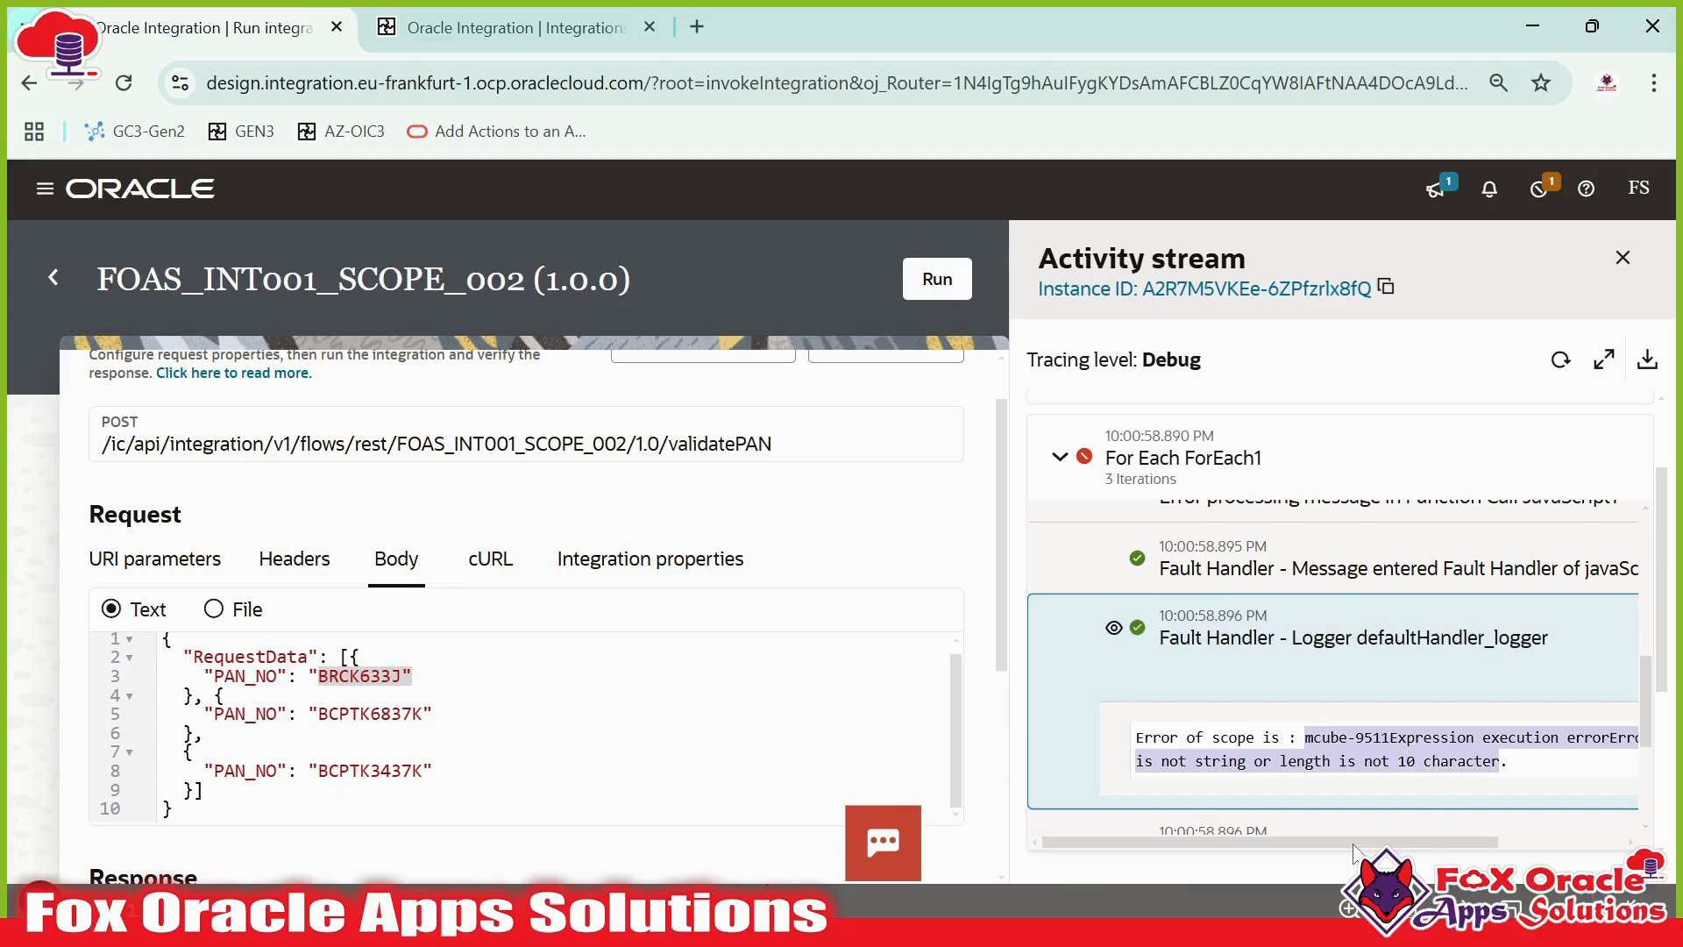
drag(1355, 844, 1465, 845)
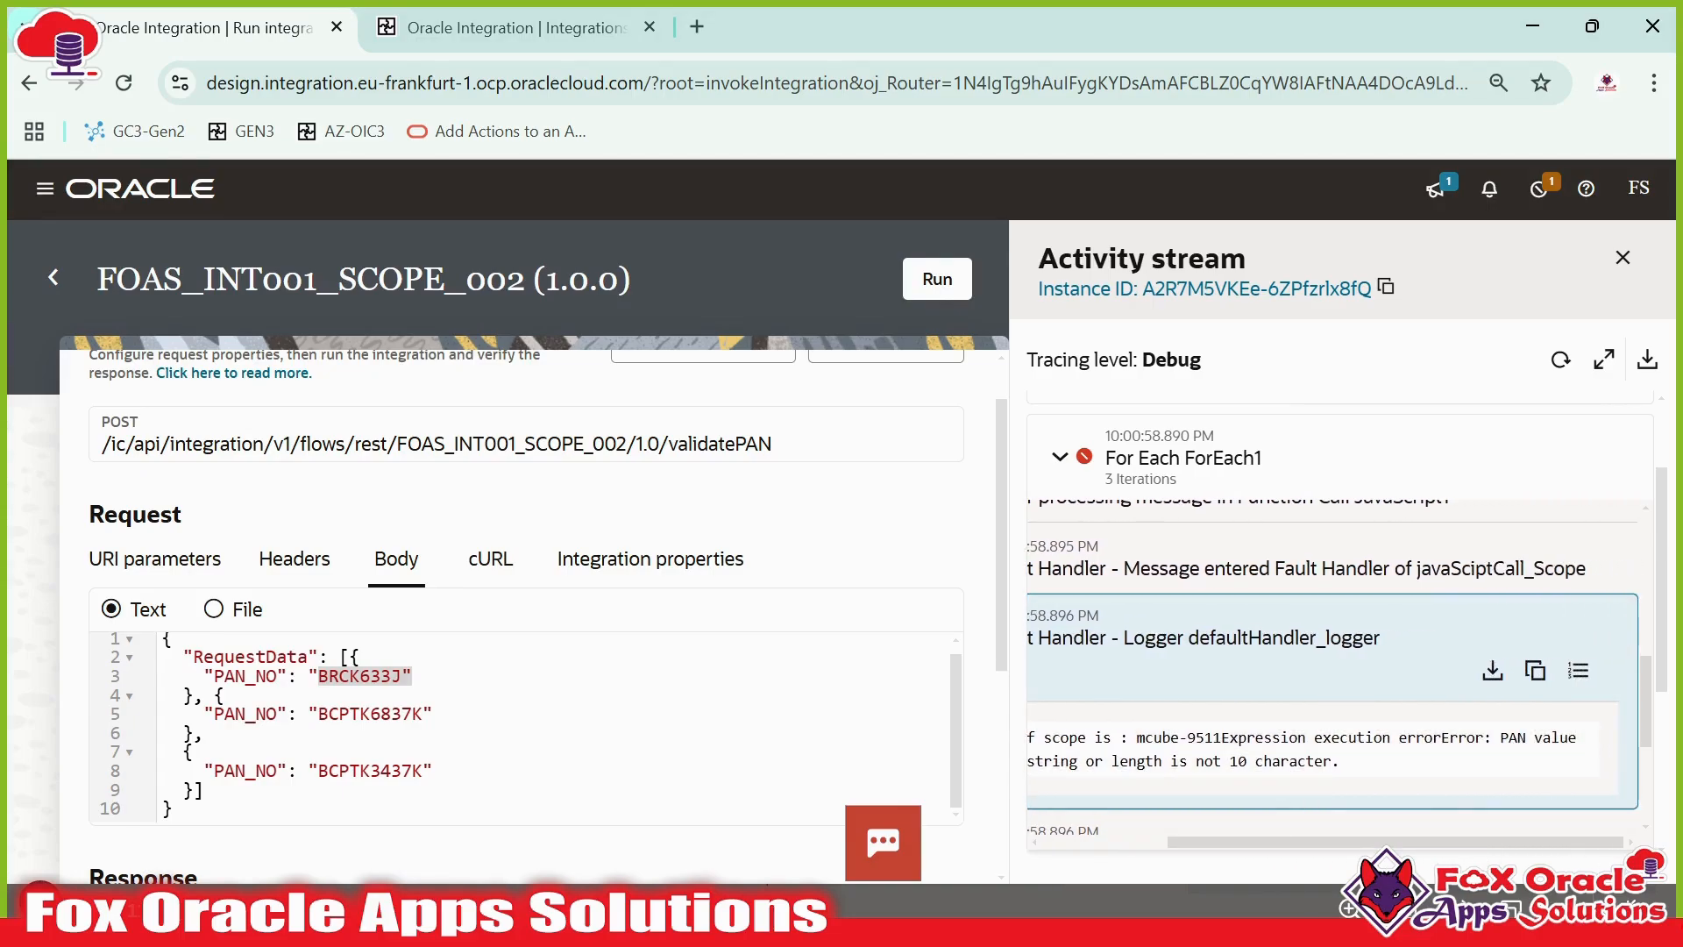
drag(1154, 739, 1265, 738)
click(1264, 738)
drag(1501, 737, 1339, 761)
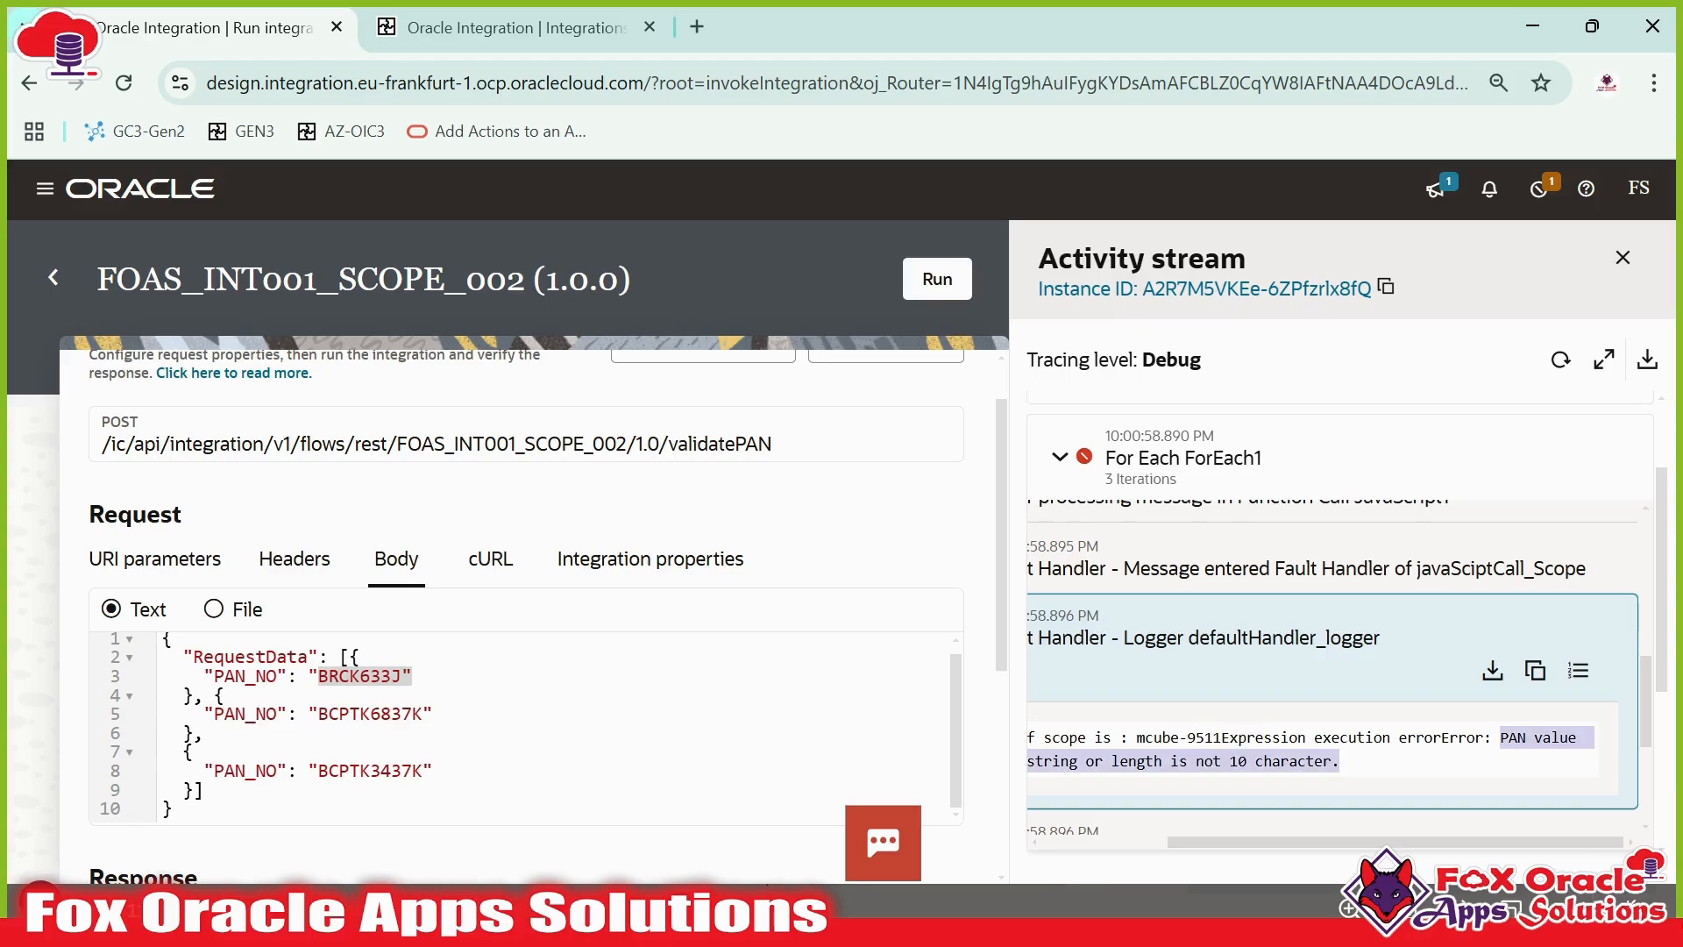
drag(1412, 844, 1307, 841)
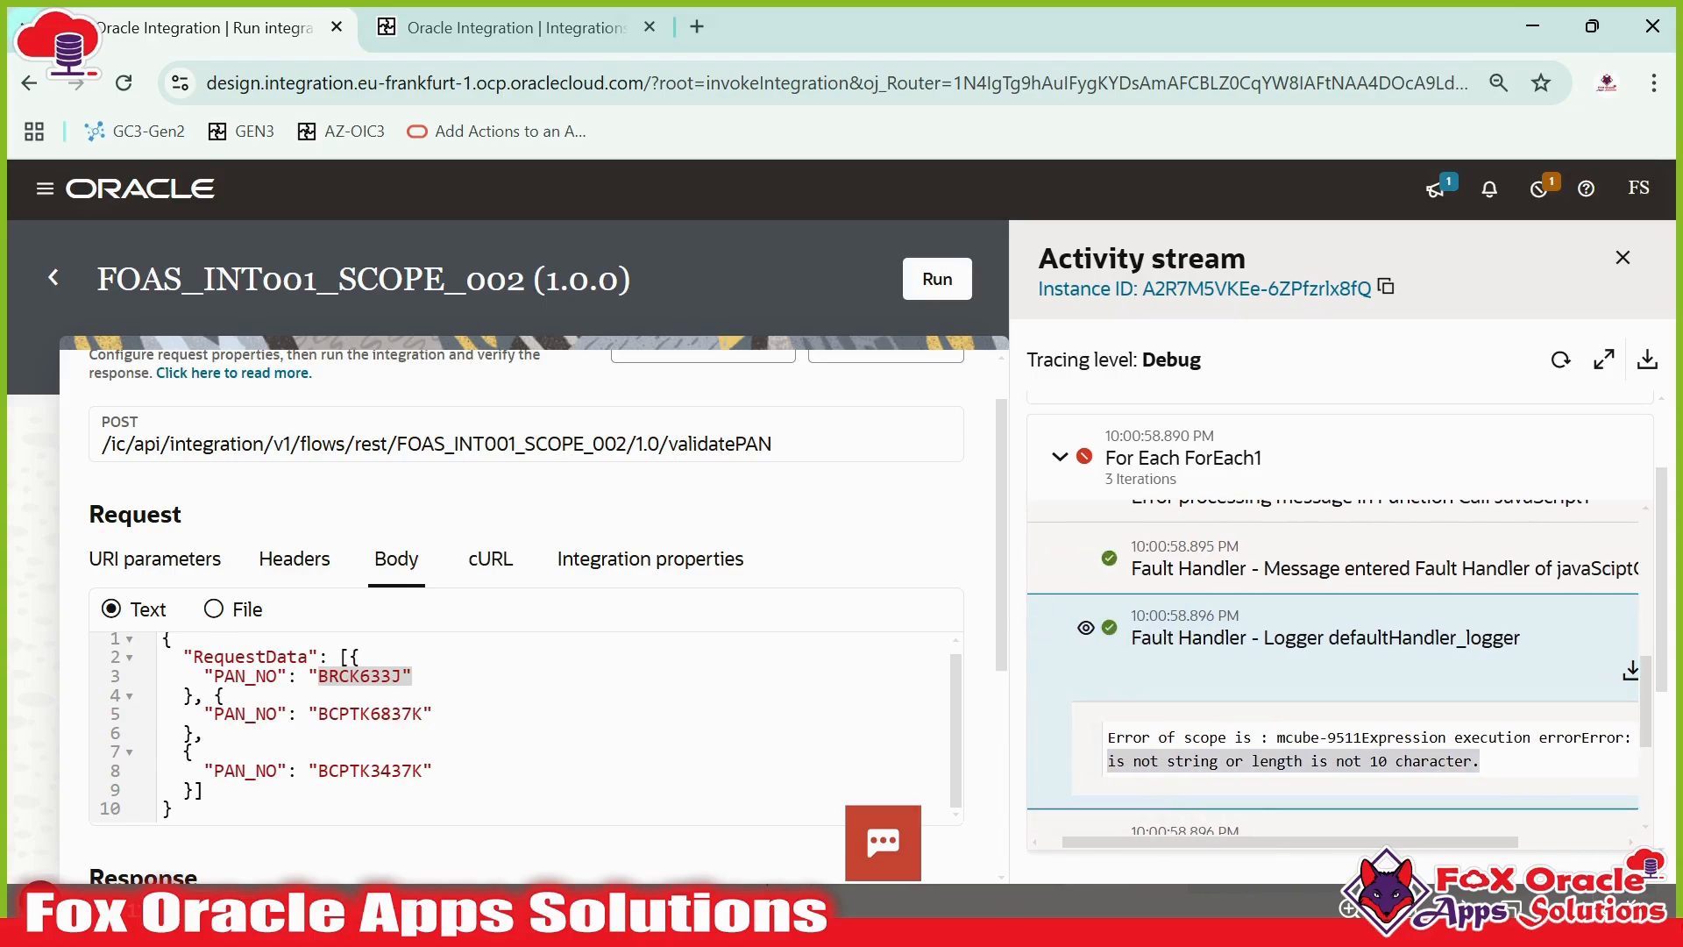
drag(1158, 761, 1429, 761)
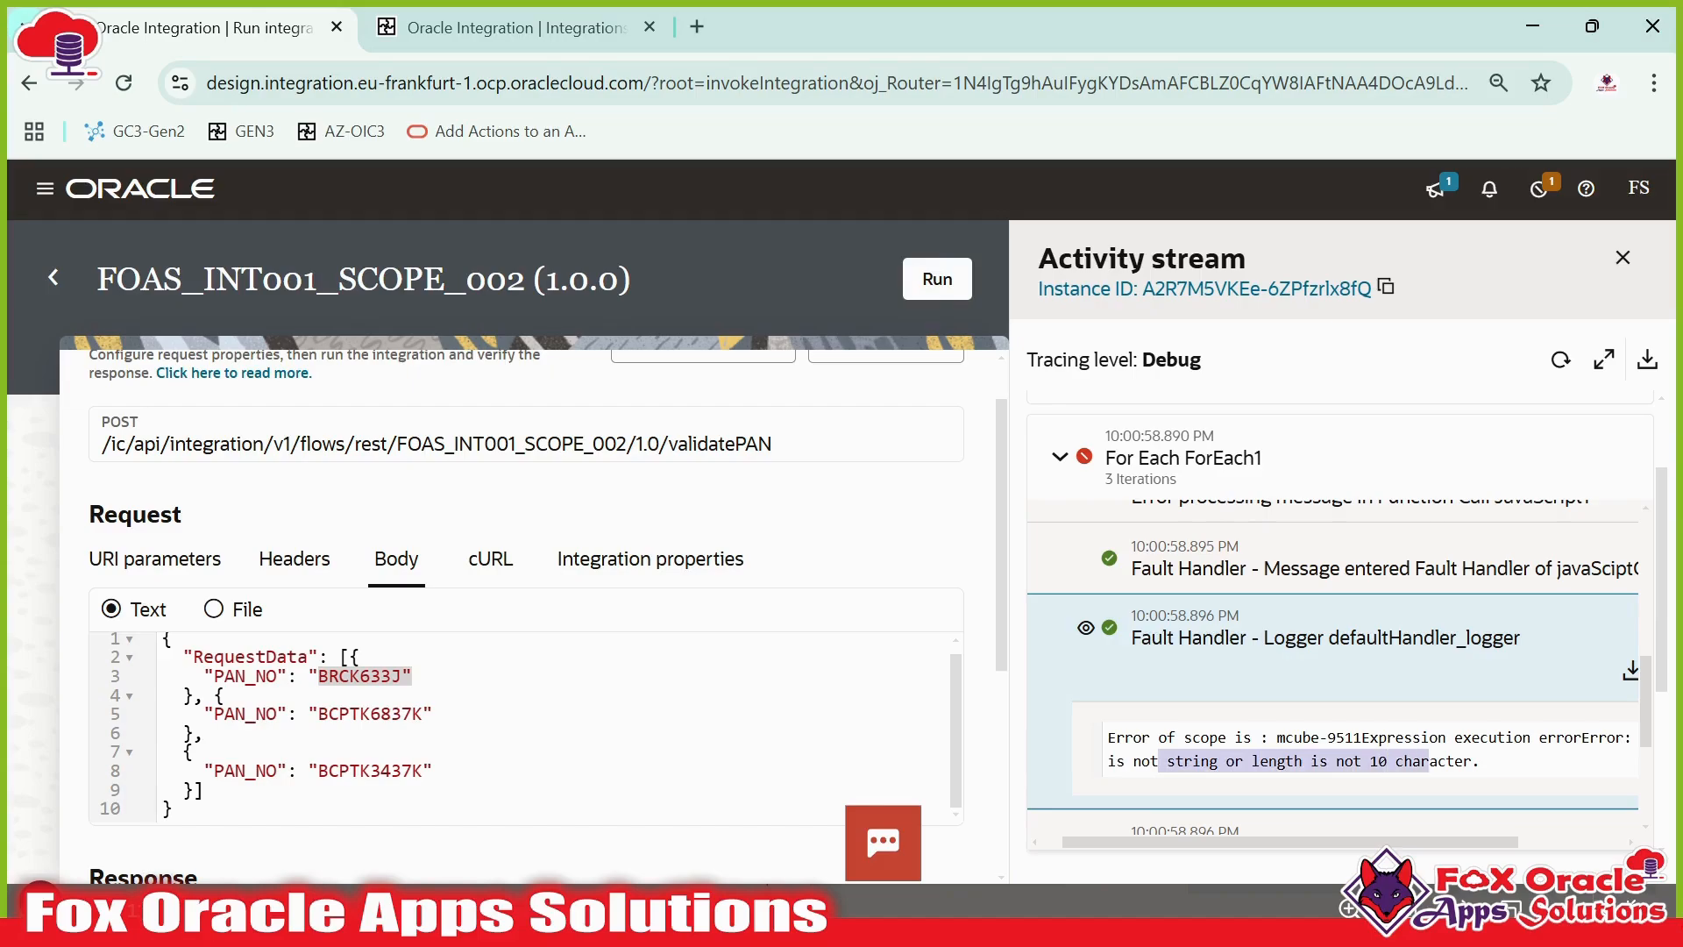
click(1455, 761)
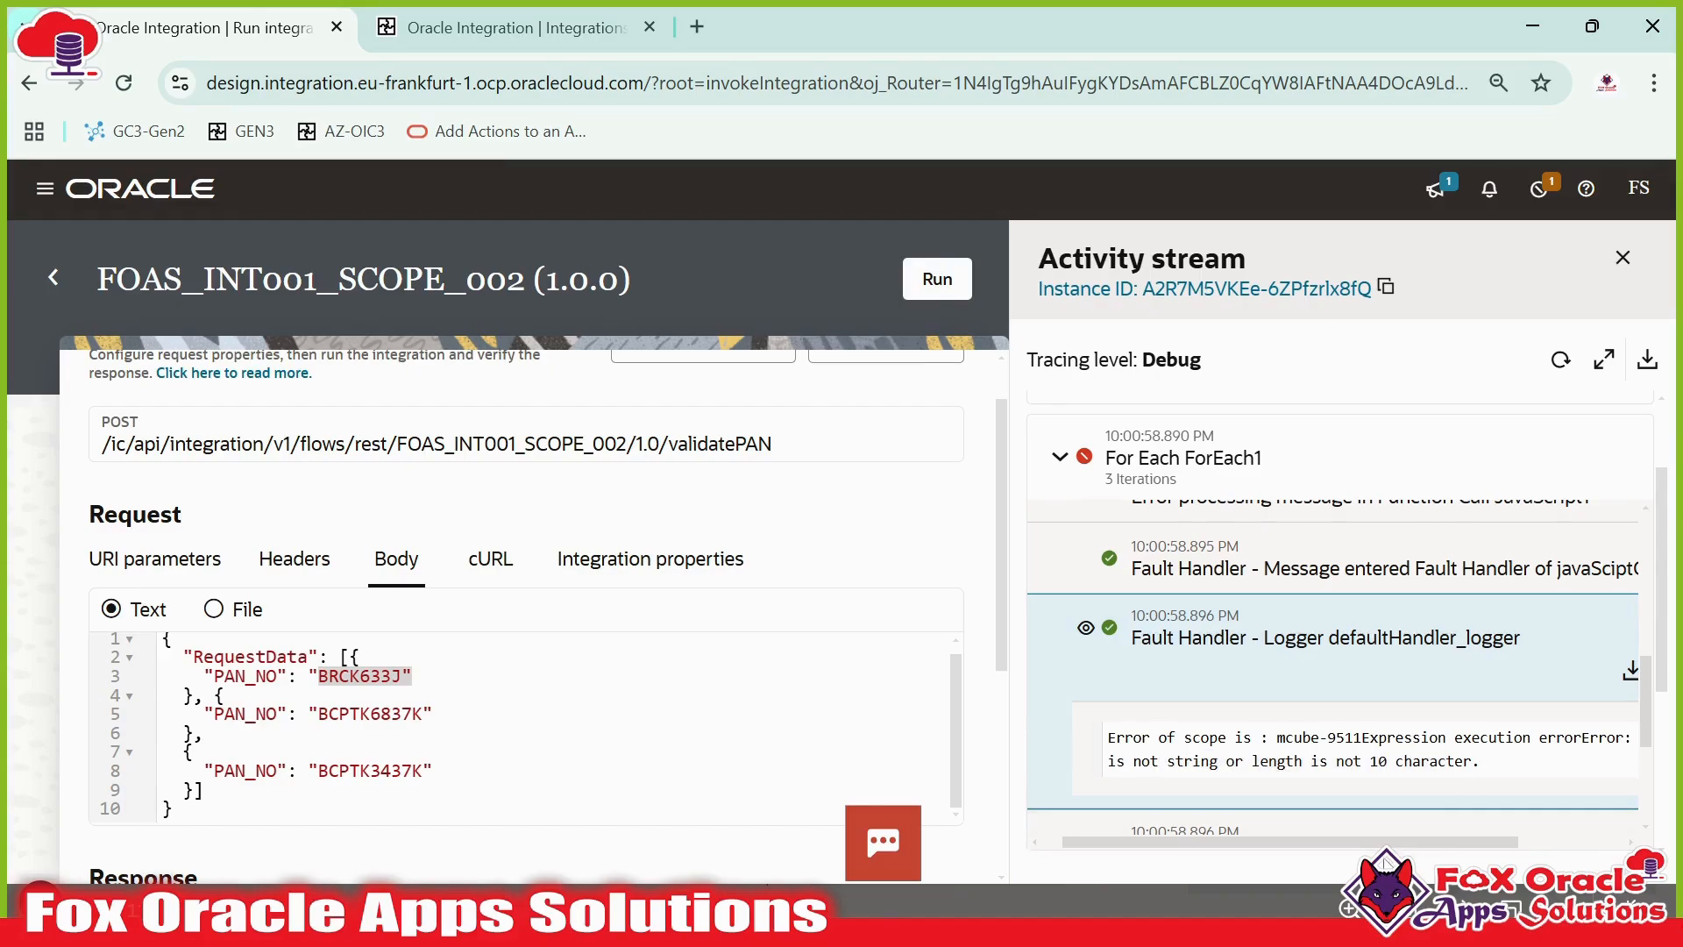
drag(1441, 843, 1543, 796)
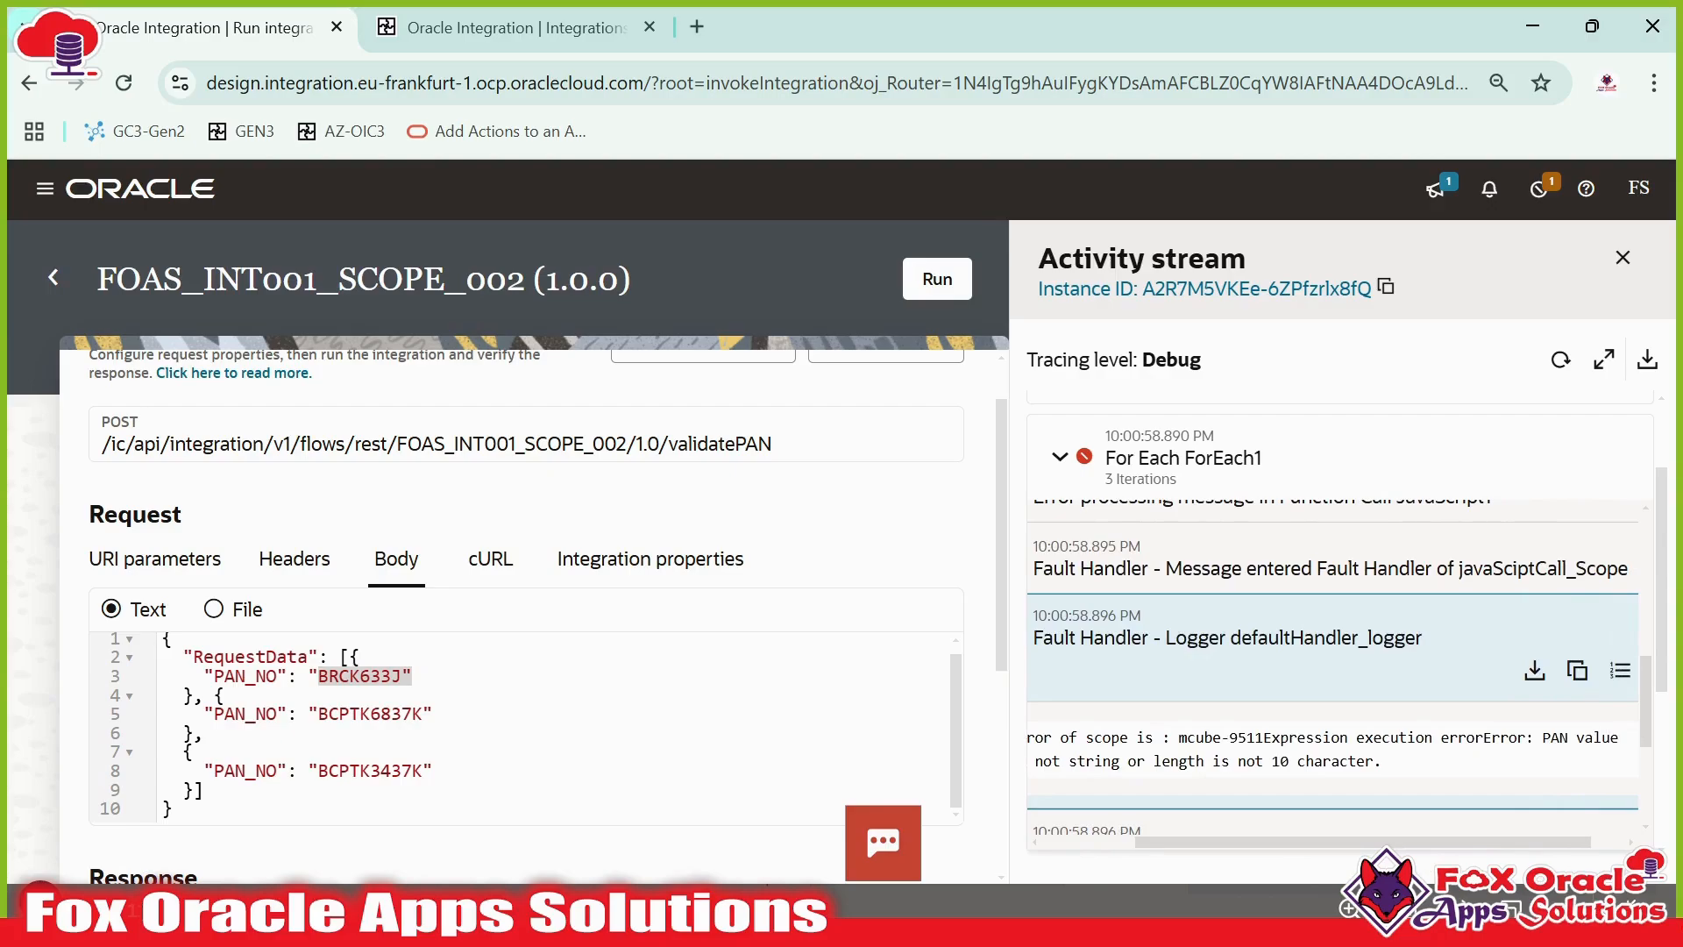
drag(1534, 738, 1394, 761)
click(1420, 762)
- Open a new tab to the Oracle Integration home and open the FOAS_JS_LIB library's validatePAN function
click(659, 35)
click(698, 28)
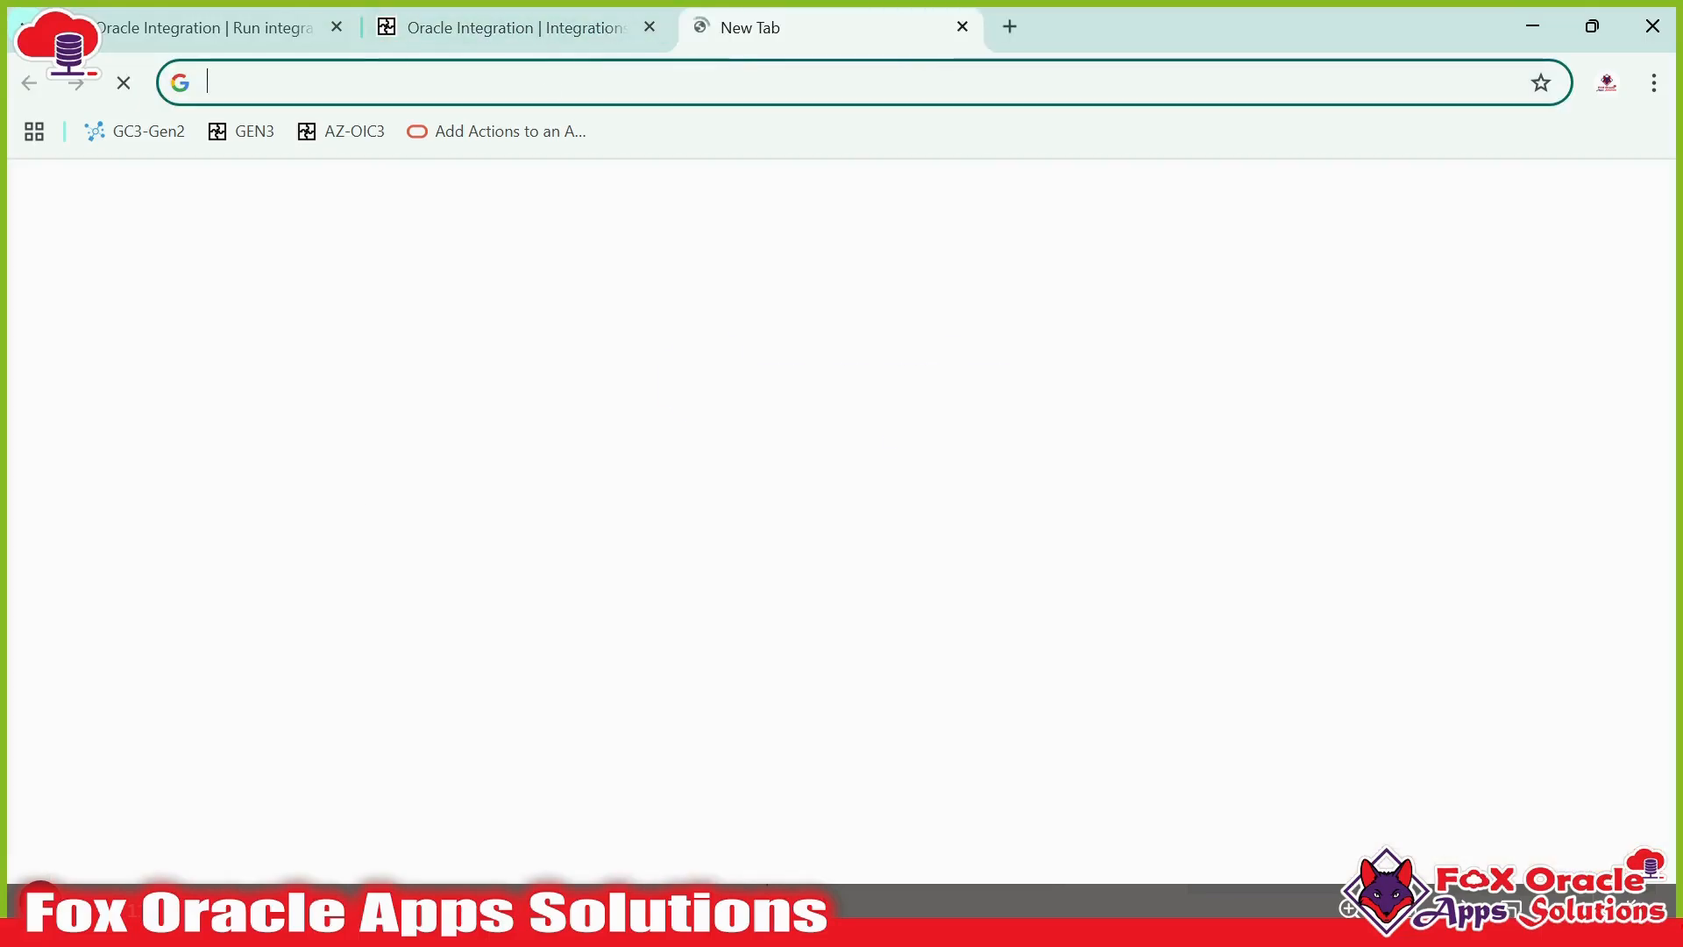
click(242, 131)
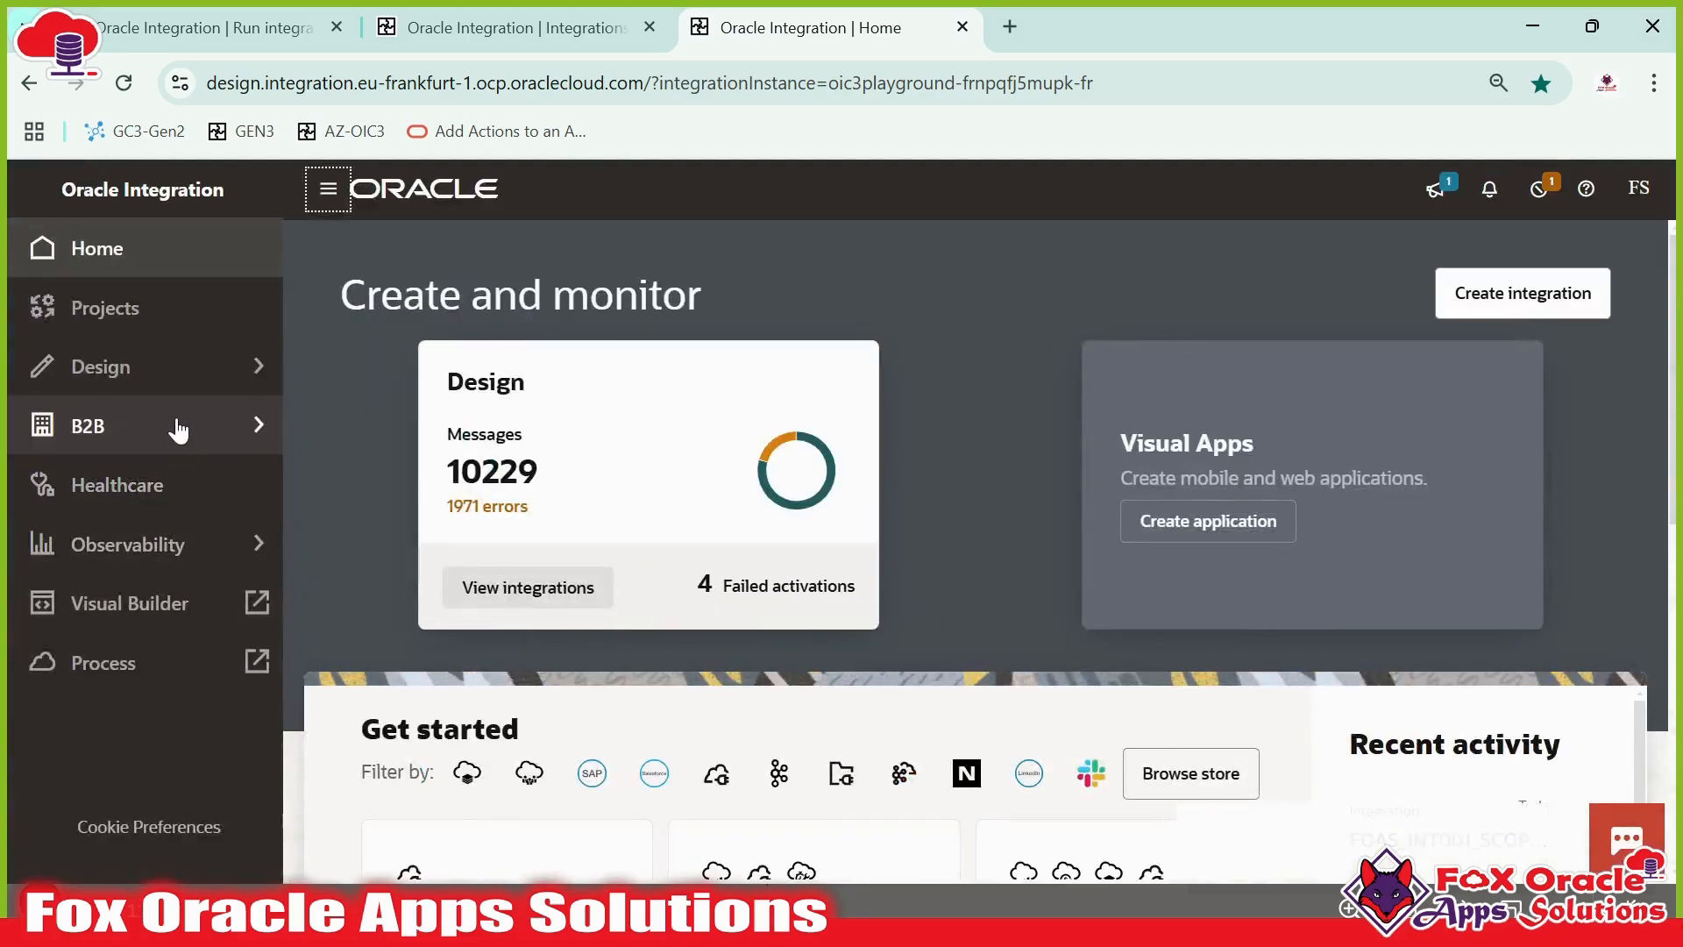
click(180, 372)
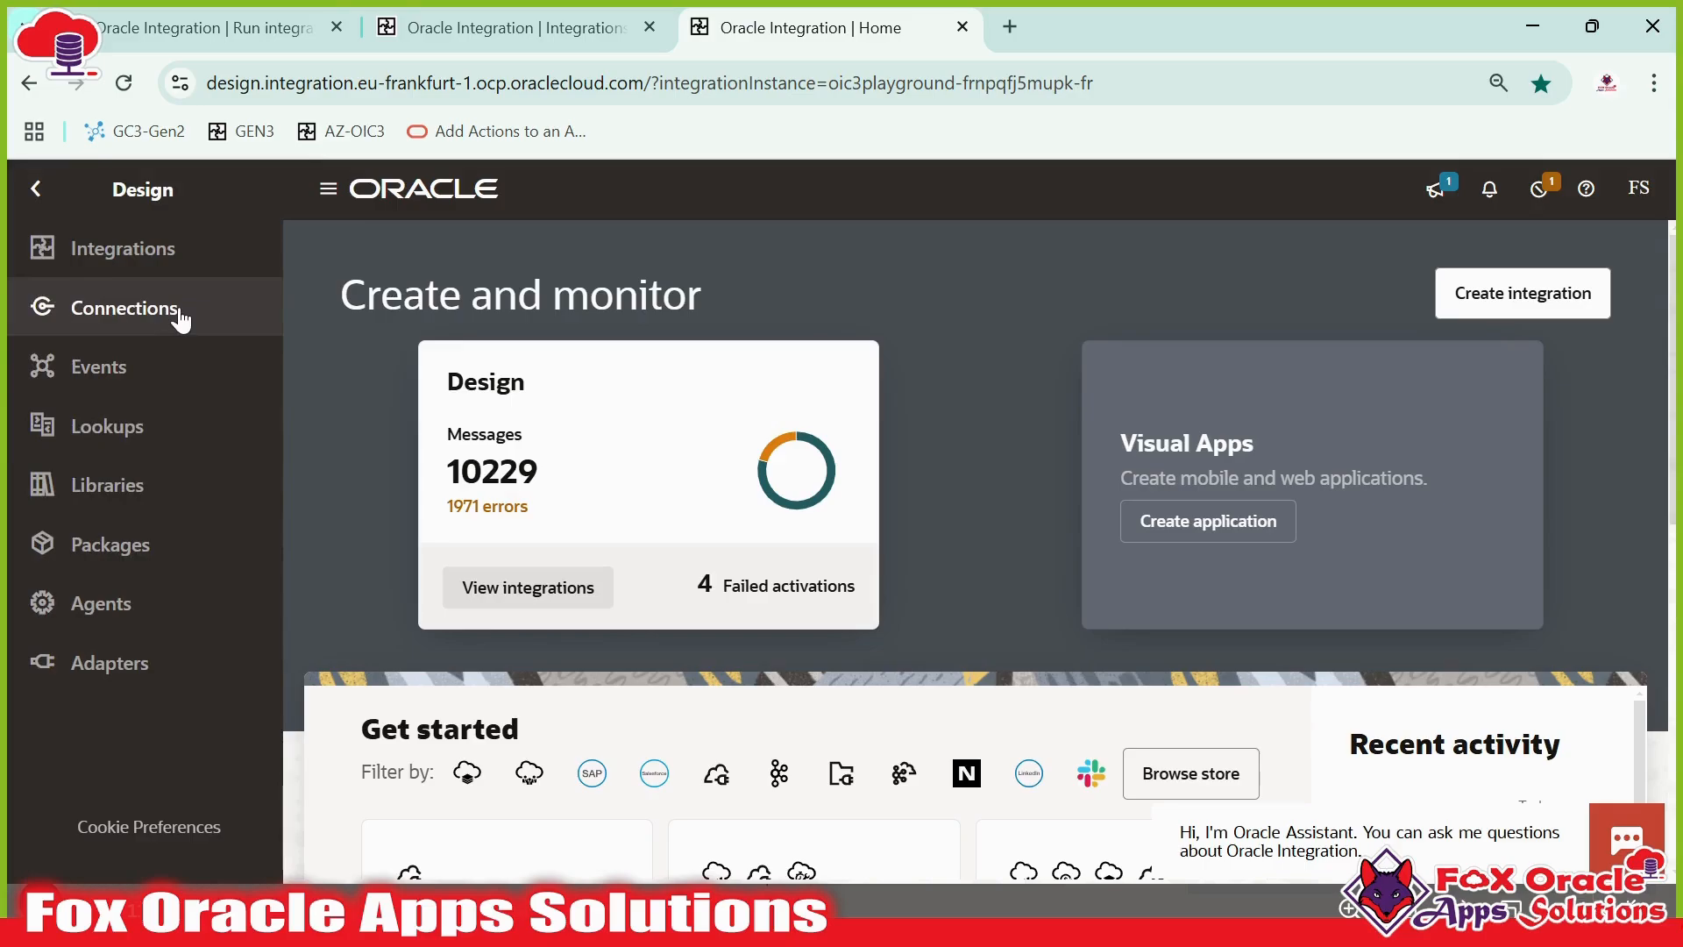
click(140, 430)
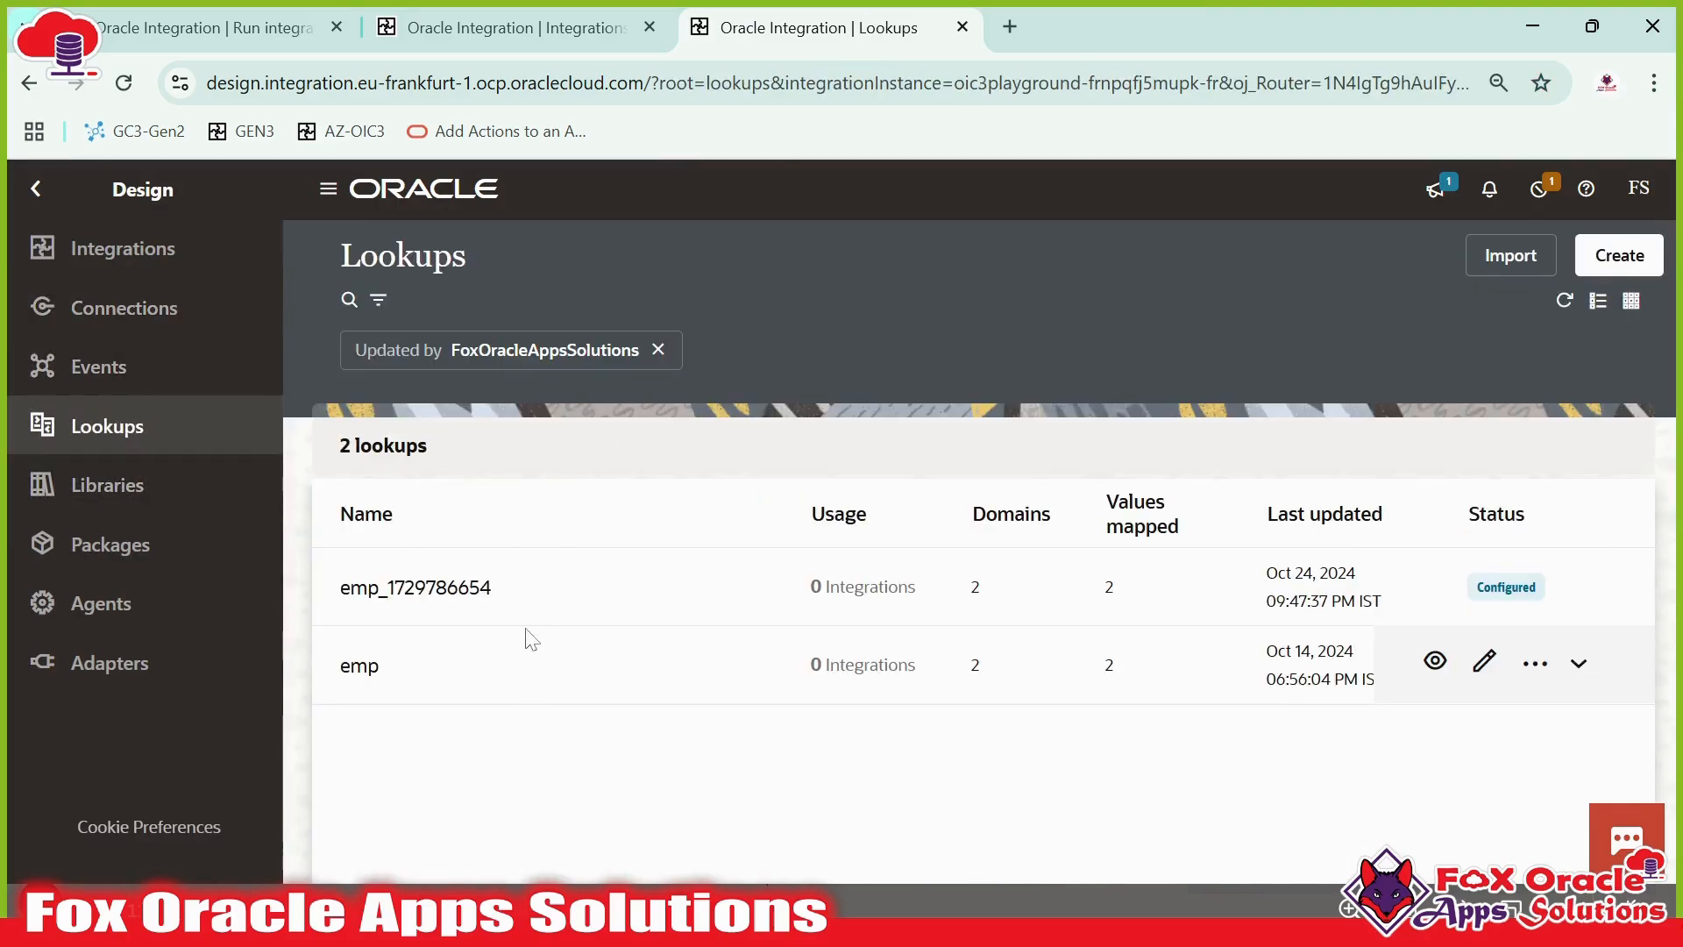
click(214, 487)
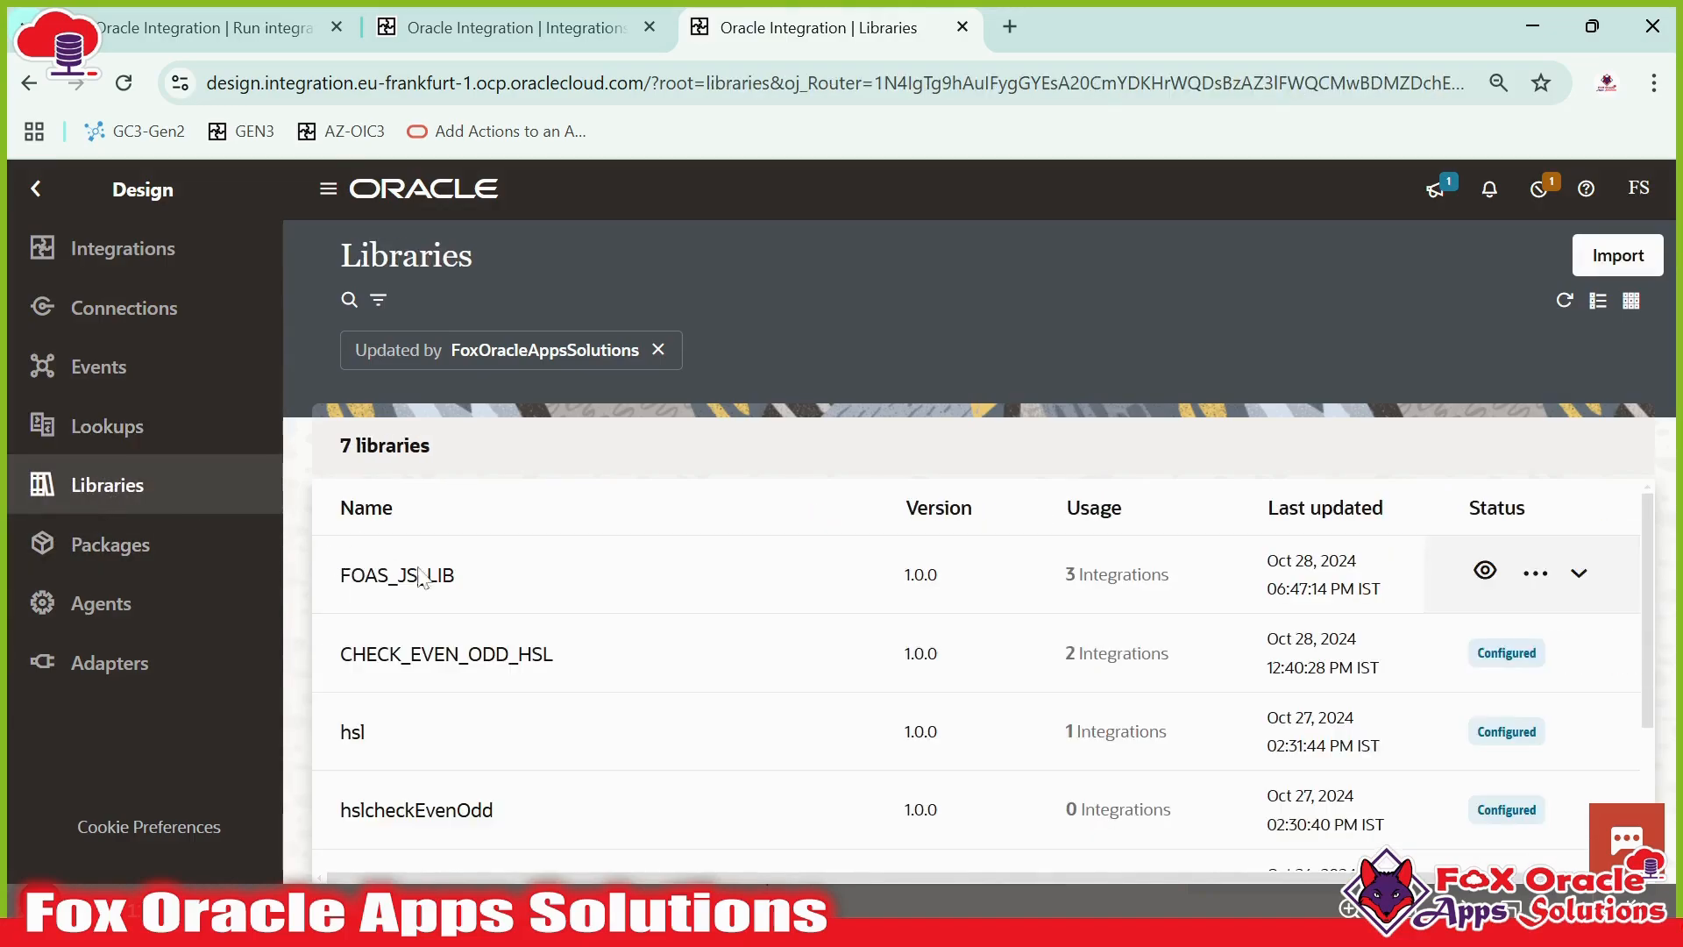
click(425, 589)
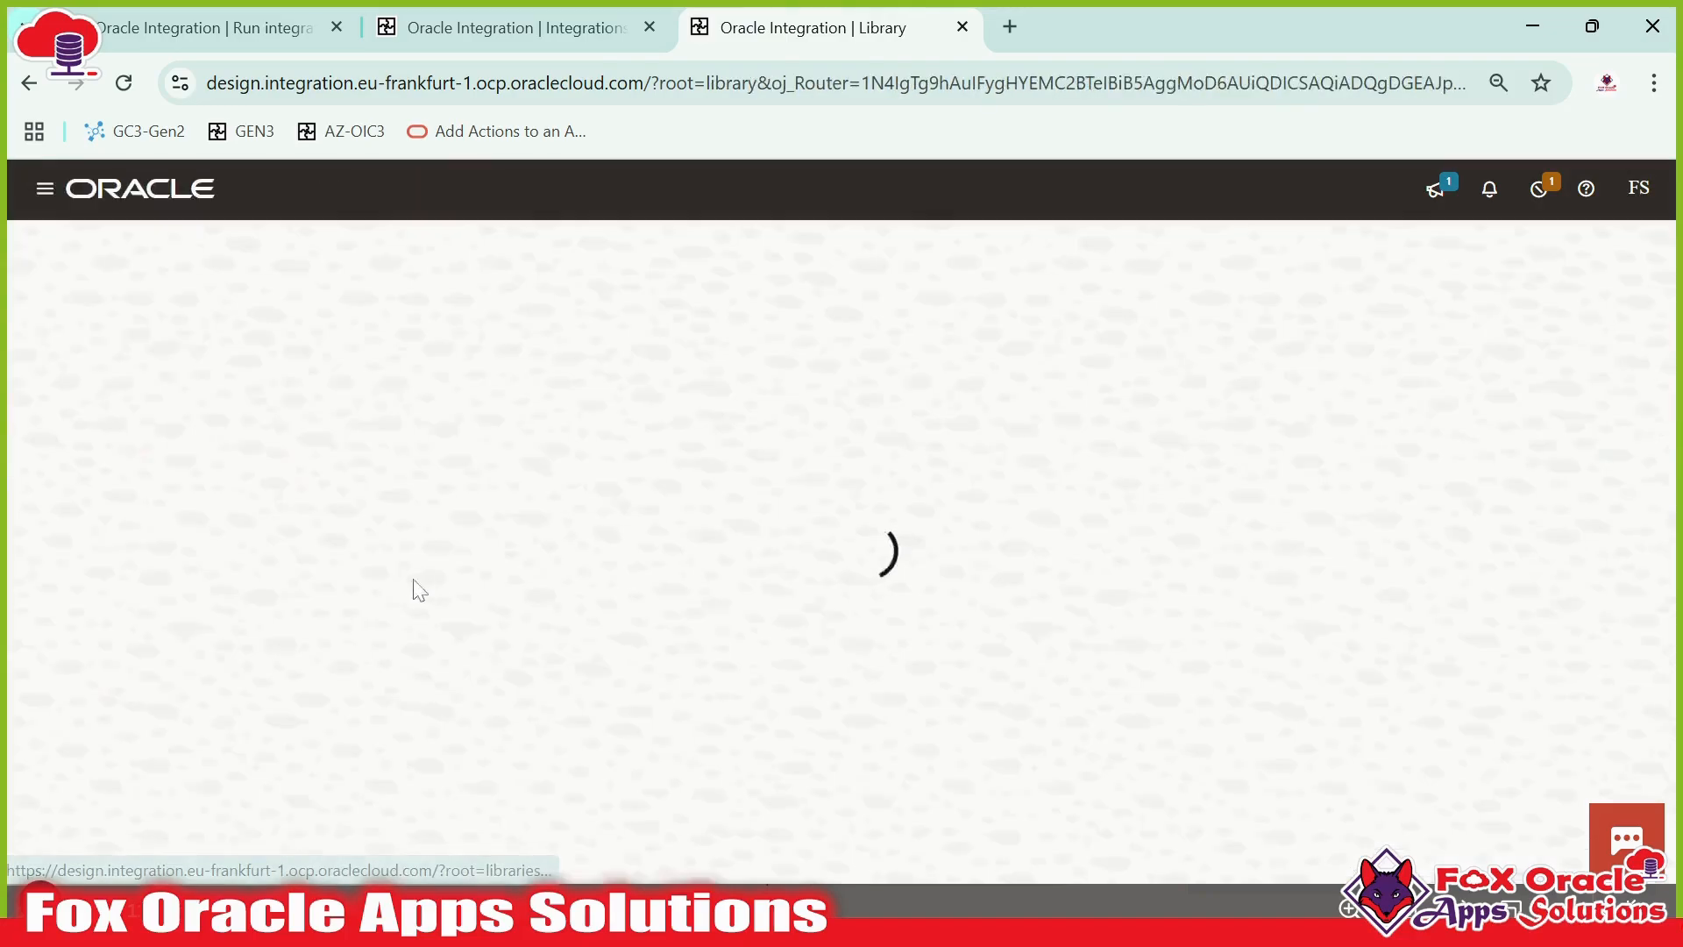
click(156, 653)
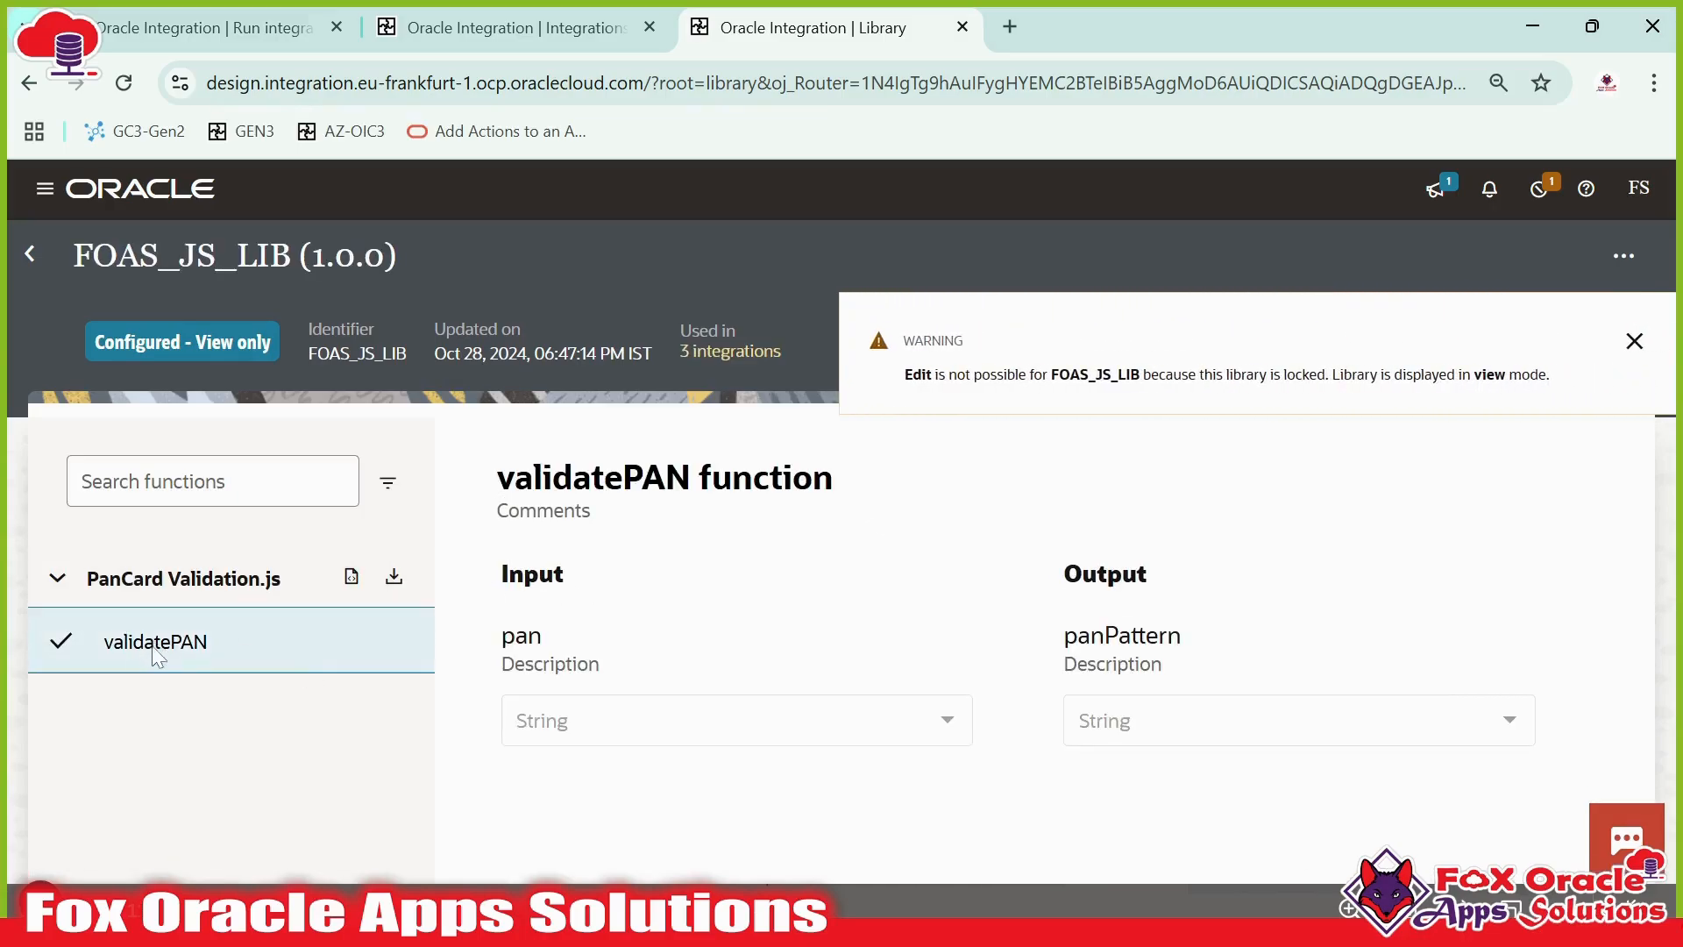
- View the PanCard Validation.js source and examine the error thrown for invalid PAN values
click(1623, 360)
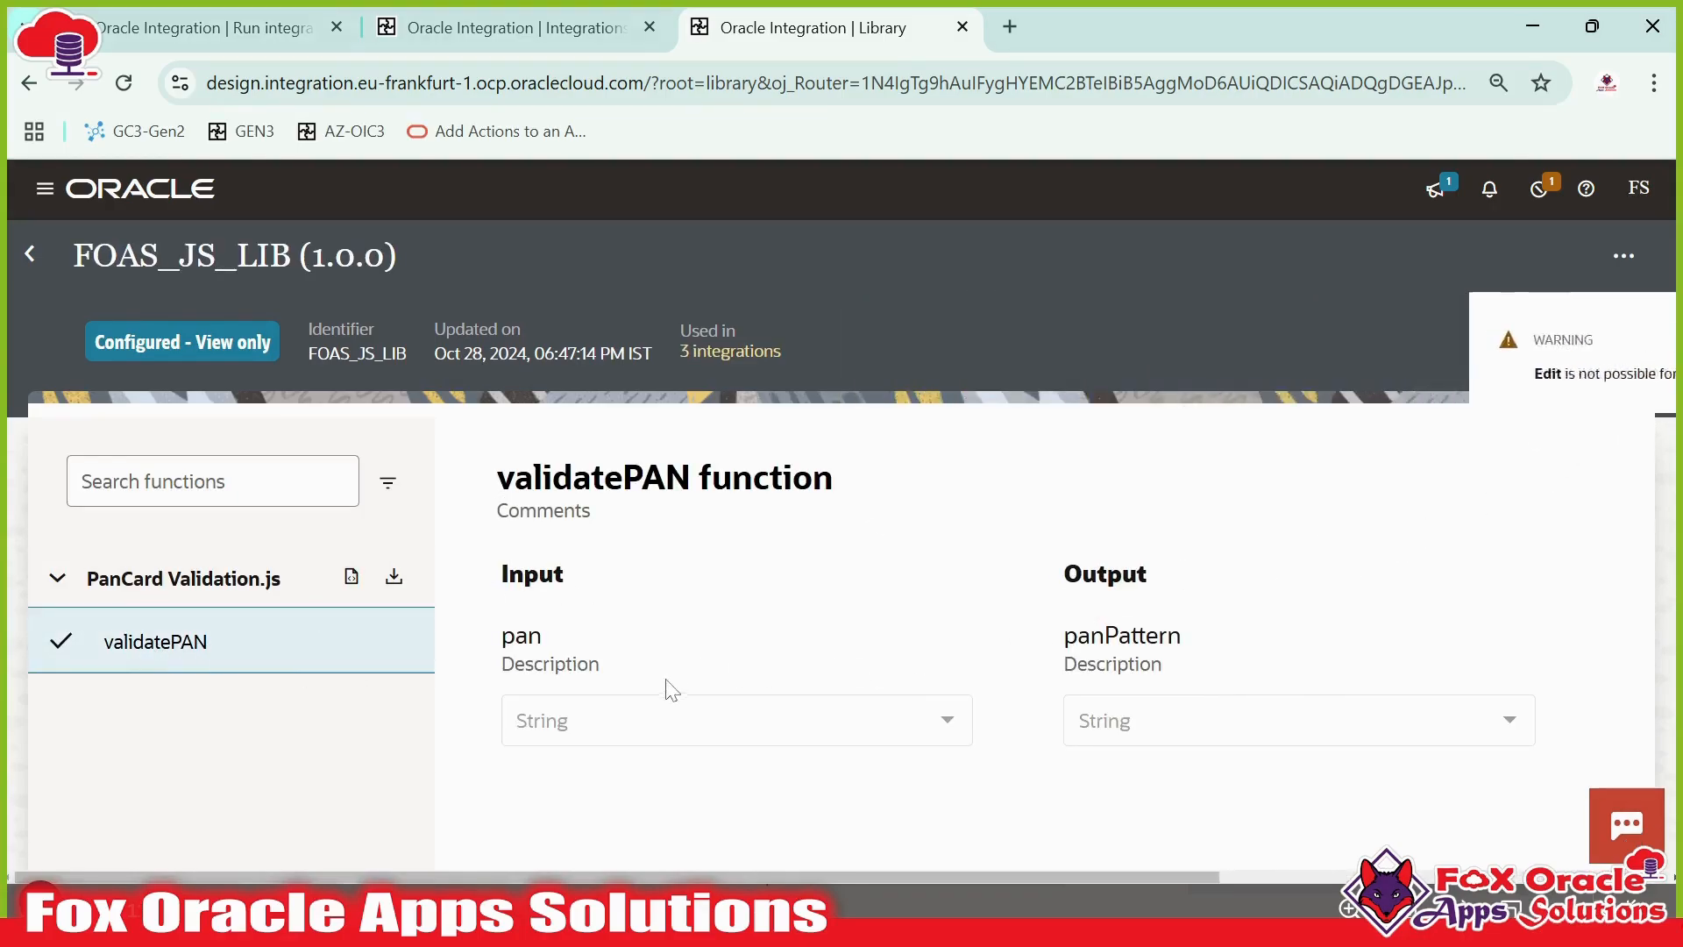
click(352, 579)
scroll(1403, 543, down, 1)
scroll(1402, 543, up, 1)
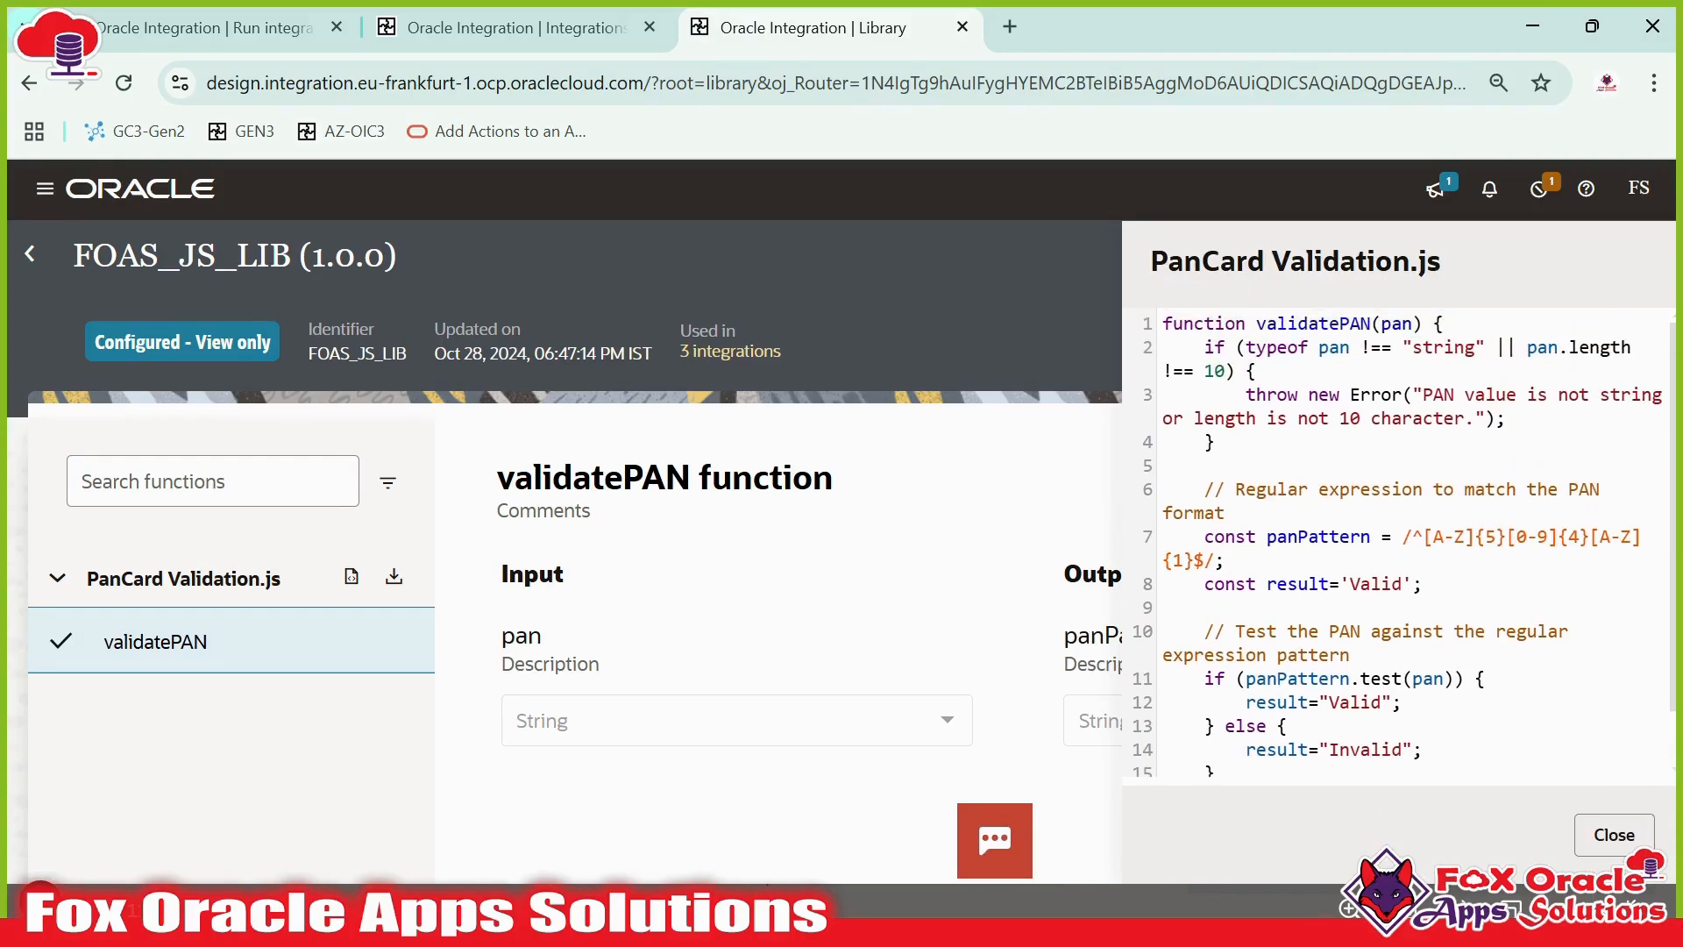
click(1444, 347)
click(1475, 347)
drag(1309, 394, 1475, 419)
click(1403, 395)
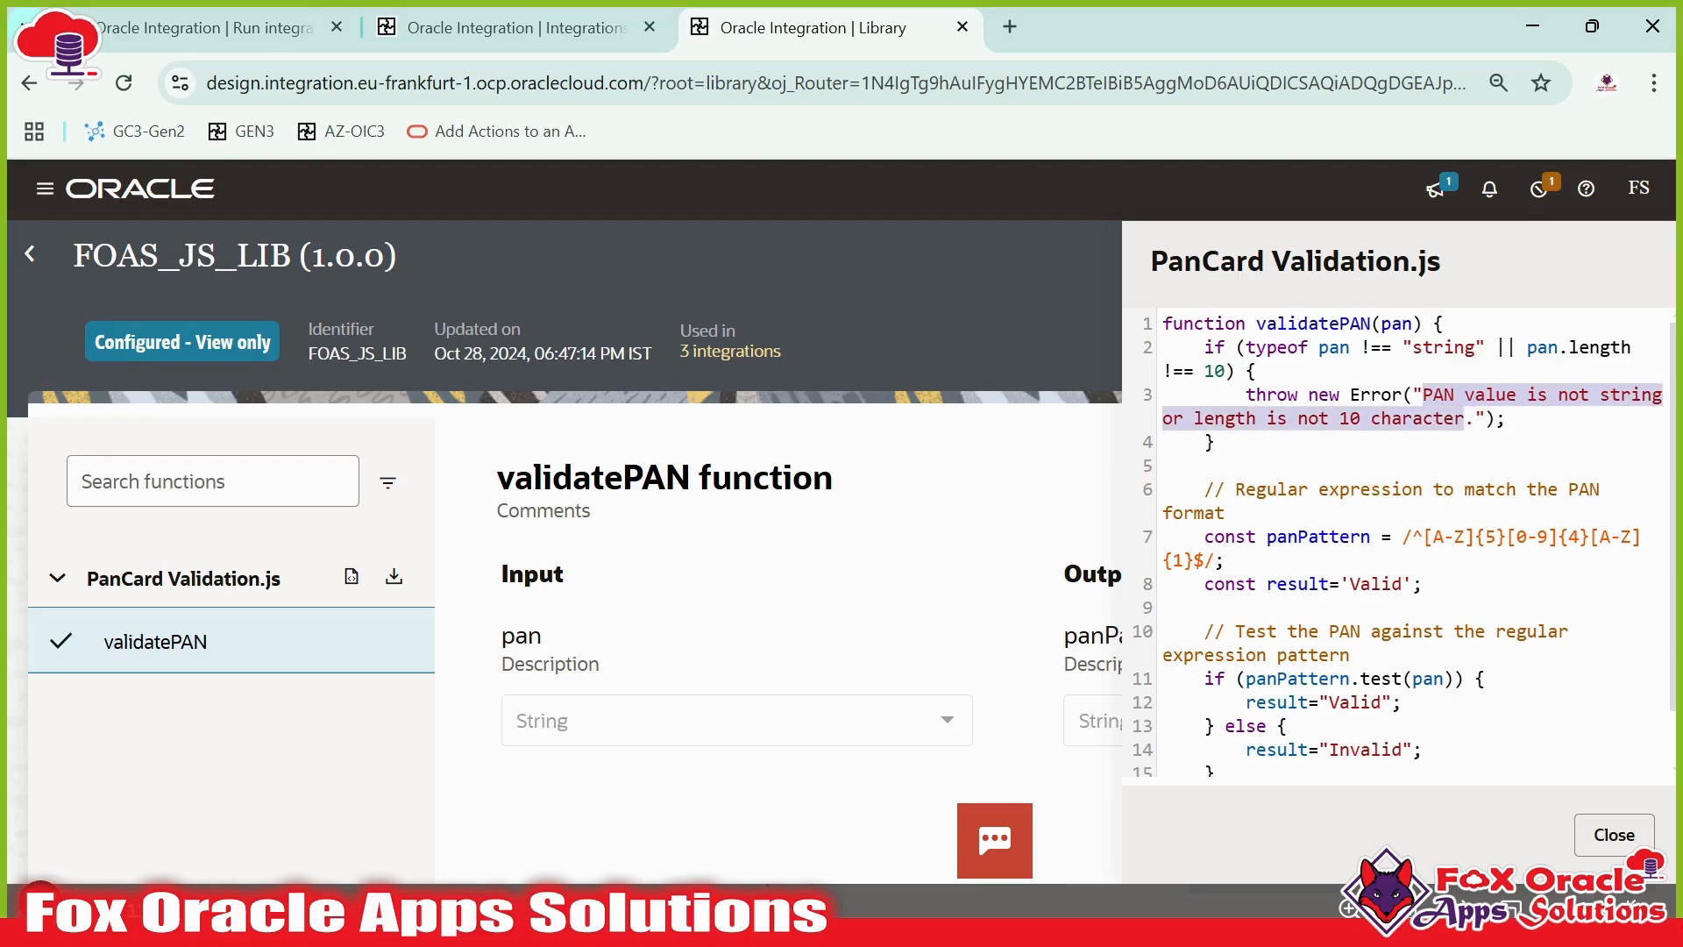
click(1462, 419)
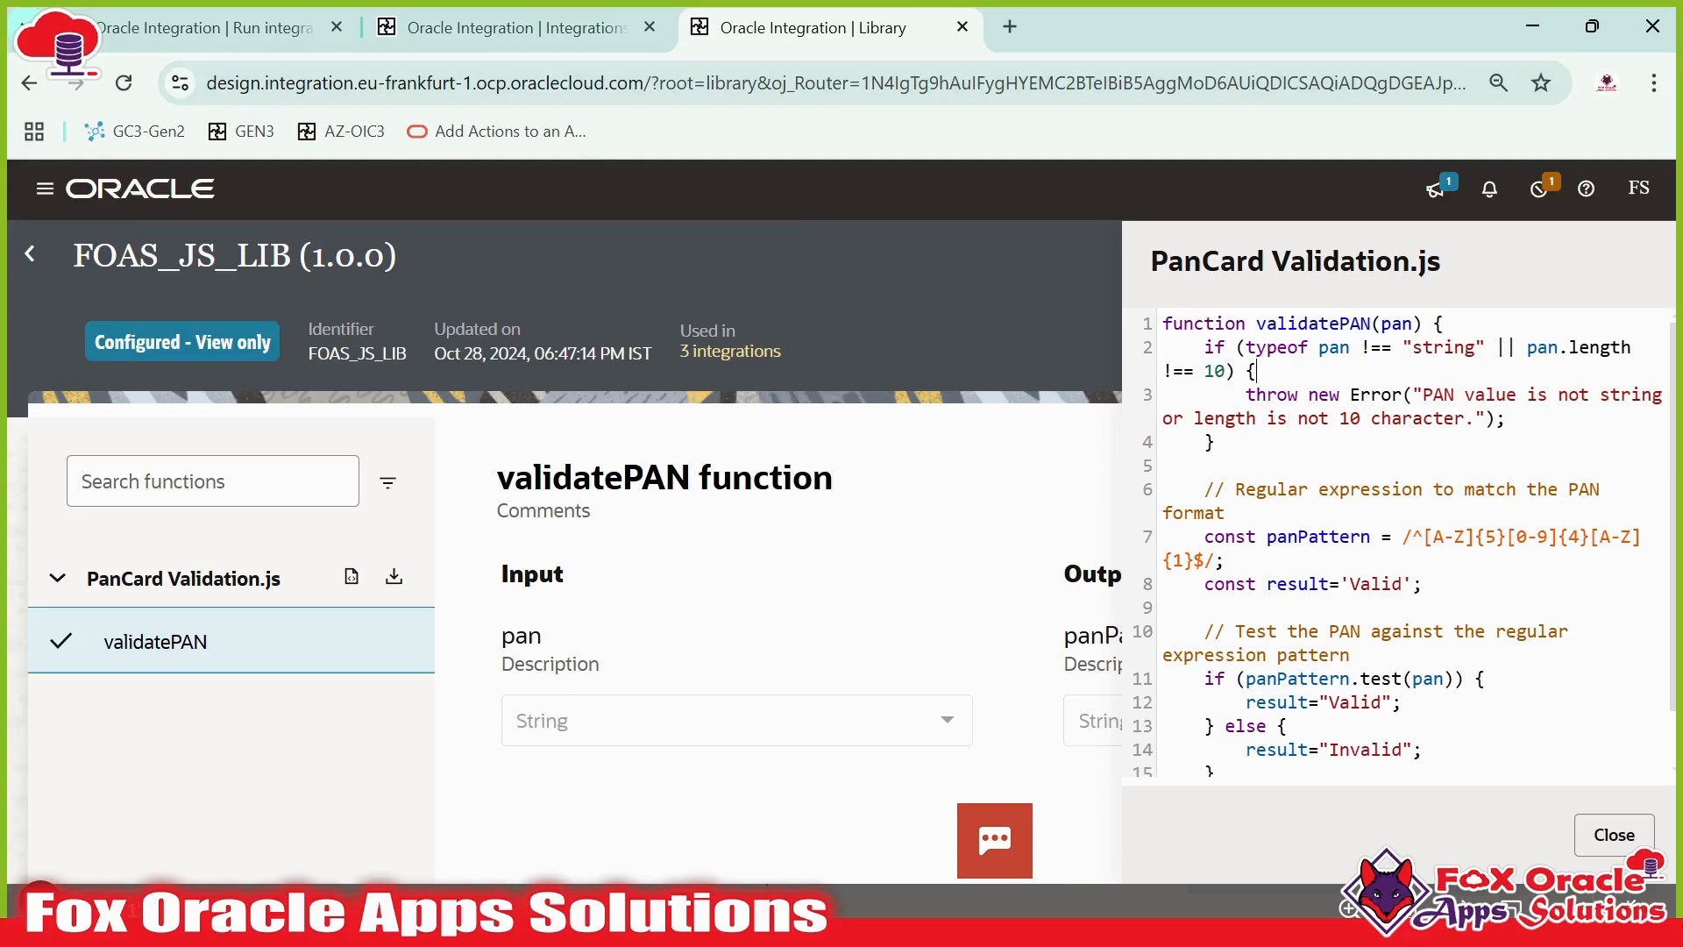
- Compare the fault handler's logged error and the scope exit messages of the first iteration in the activity stream
click(427, 34)
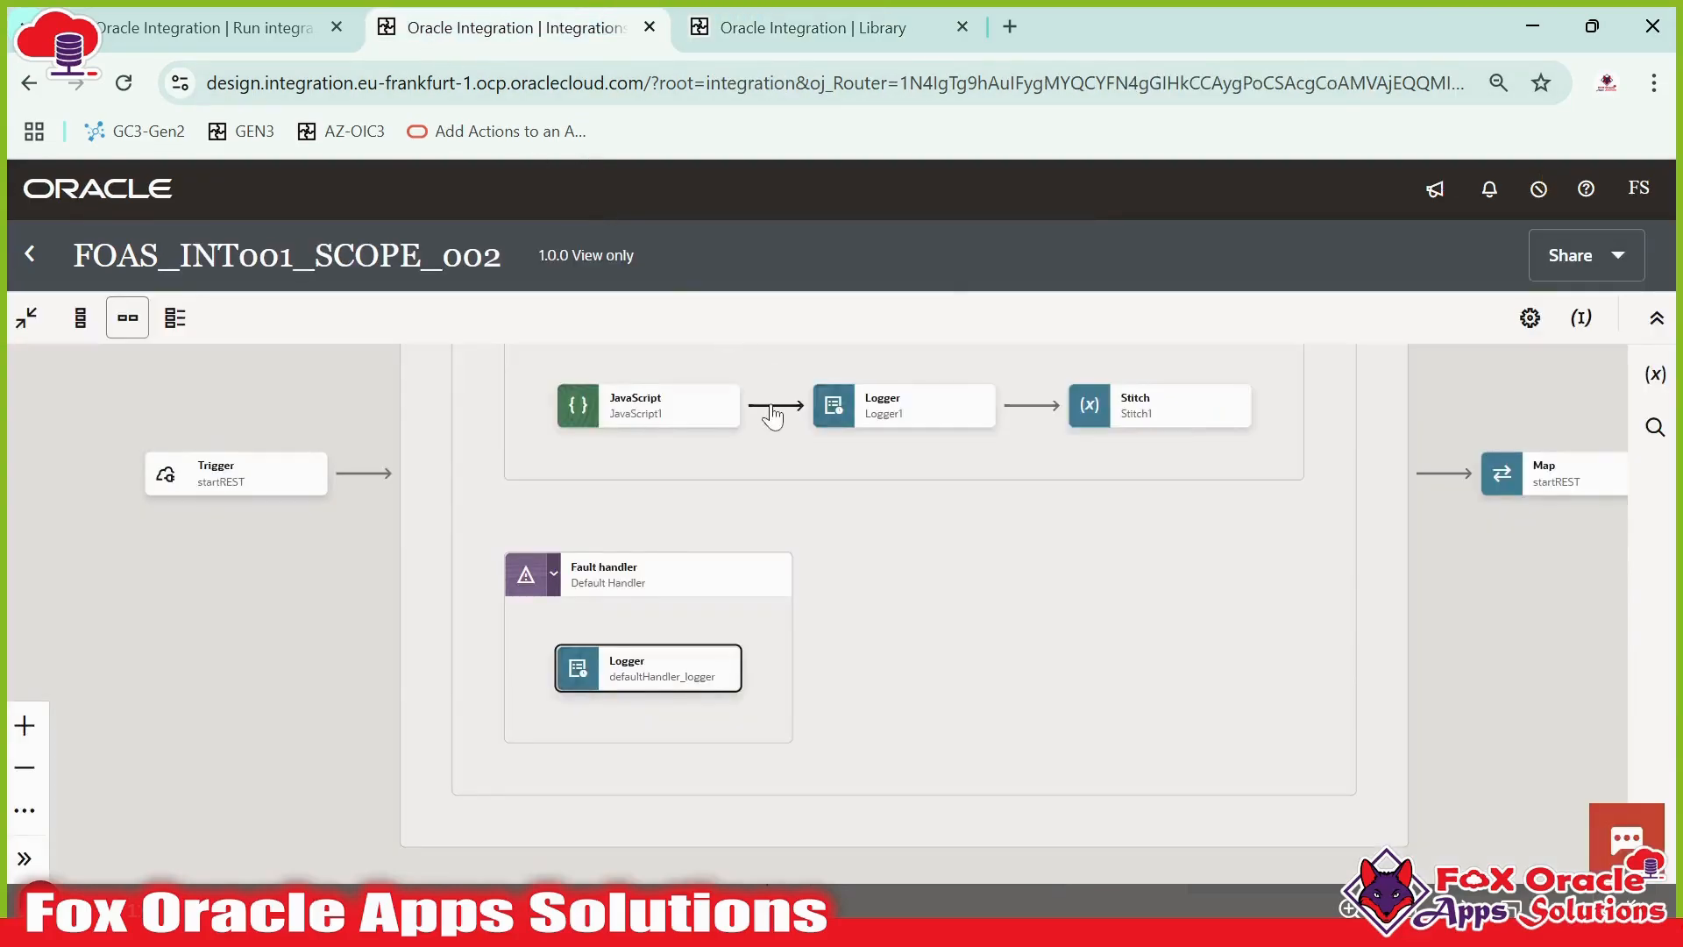
click(211, 28)
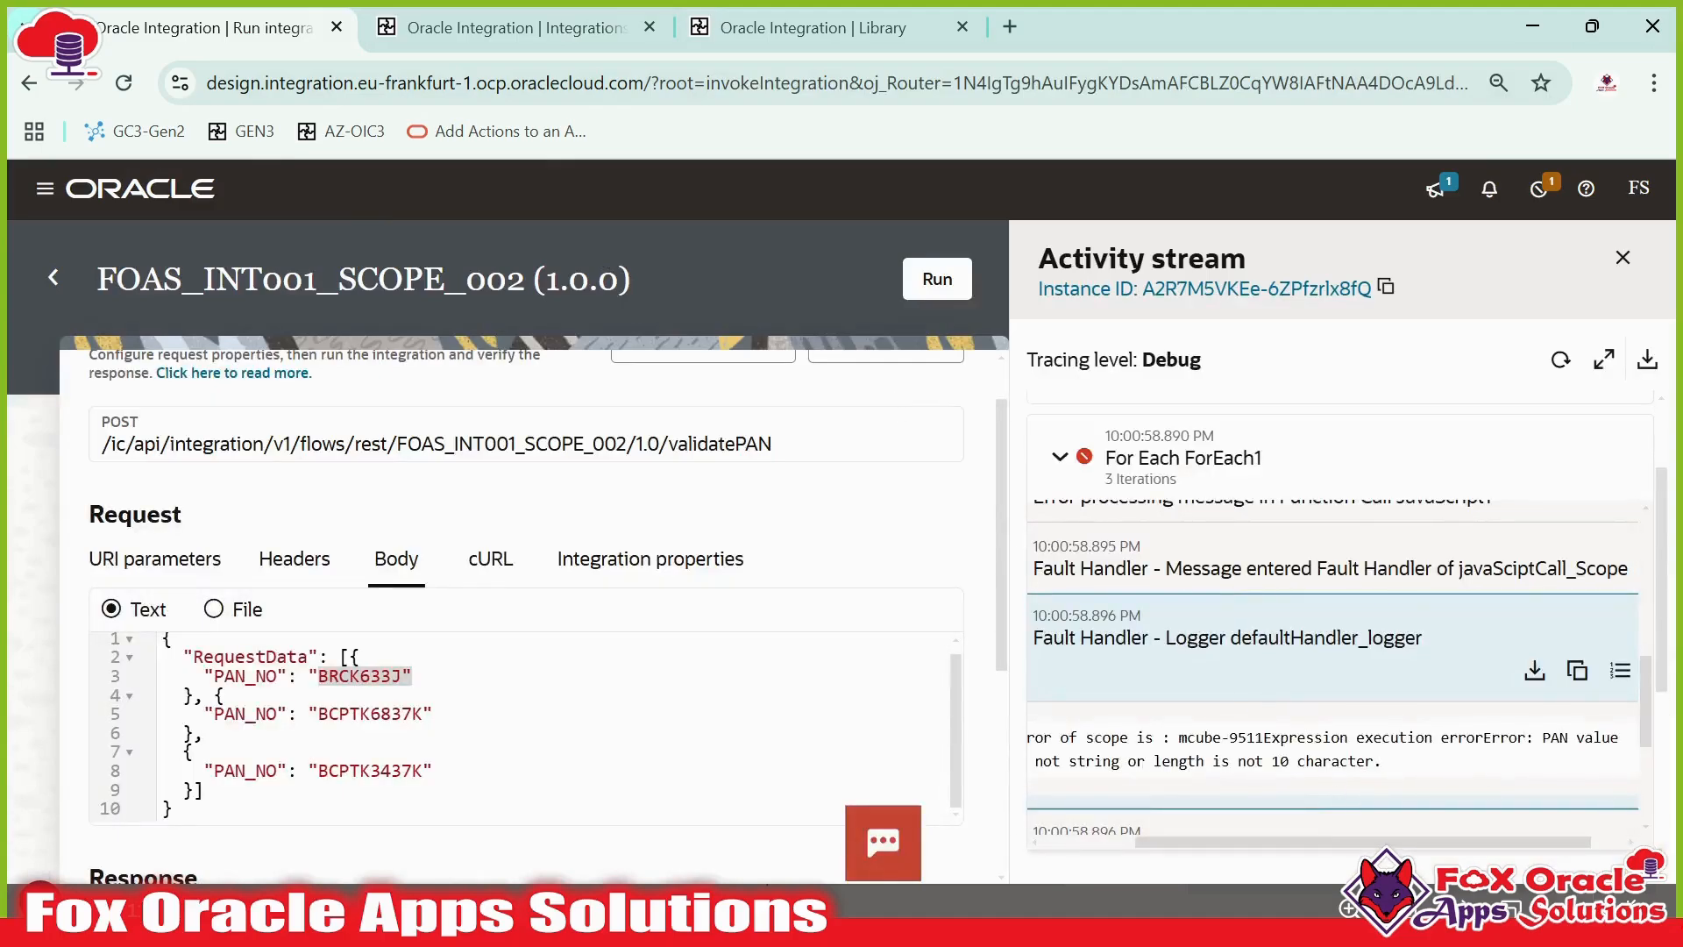
drag(1543, 737, 1381, 761)
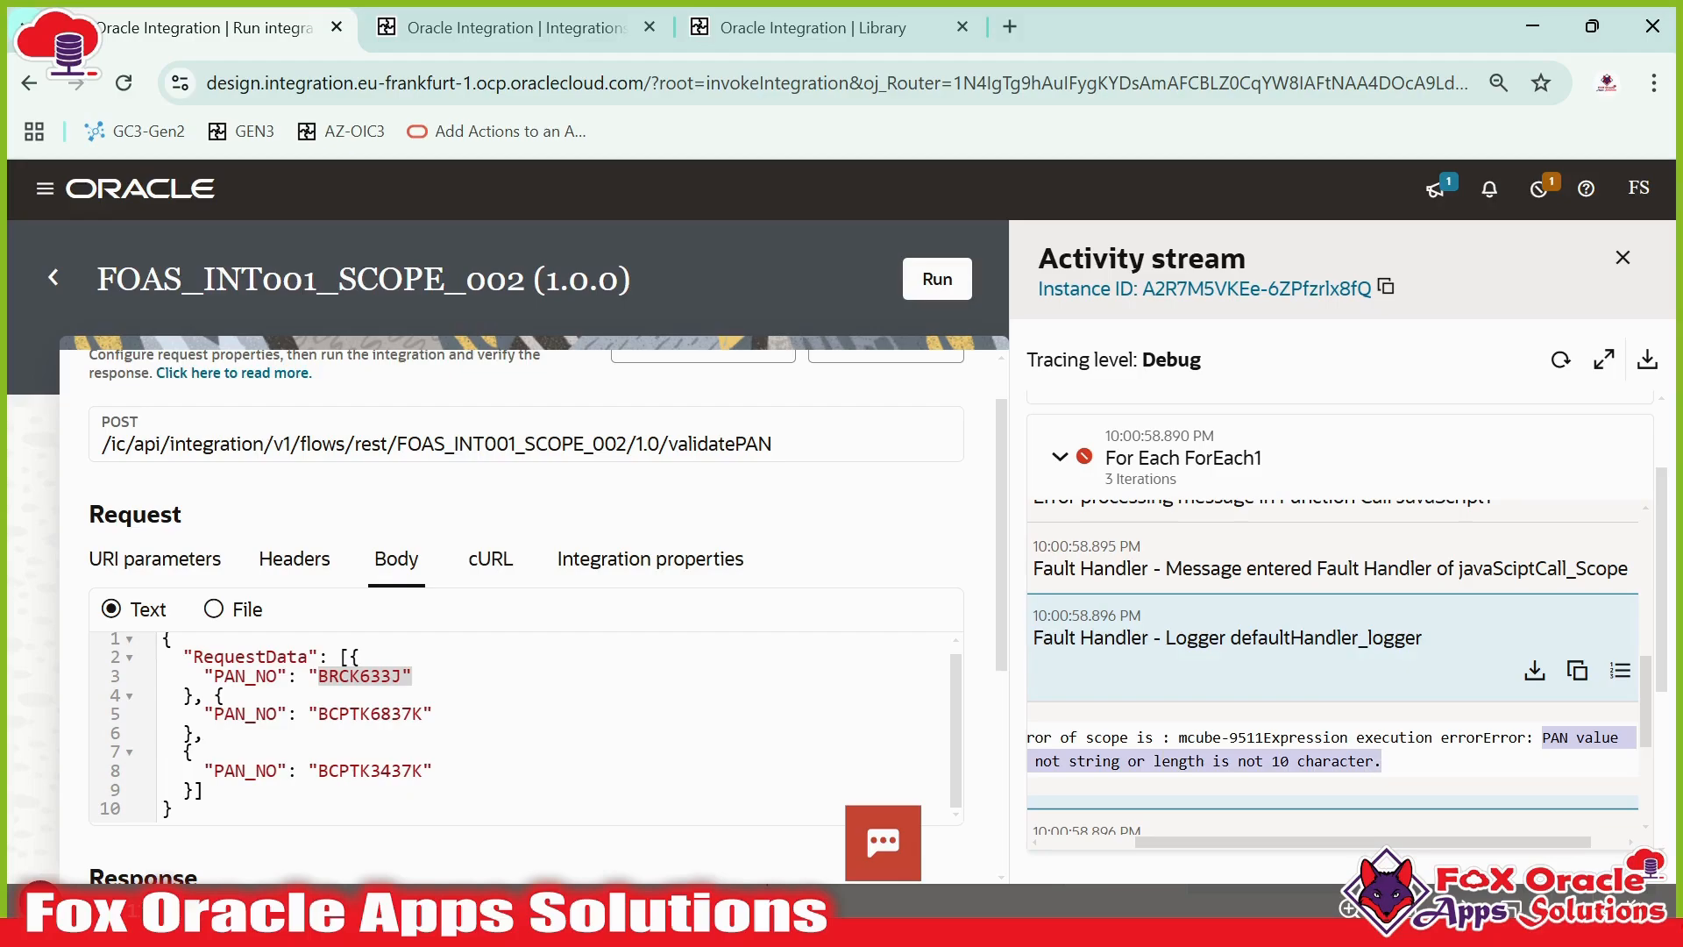
scroll(1227, 736, down, 3)
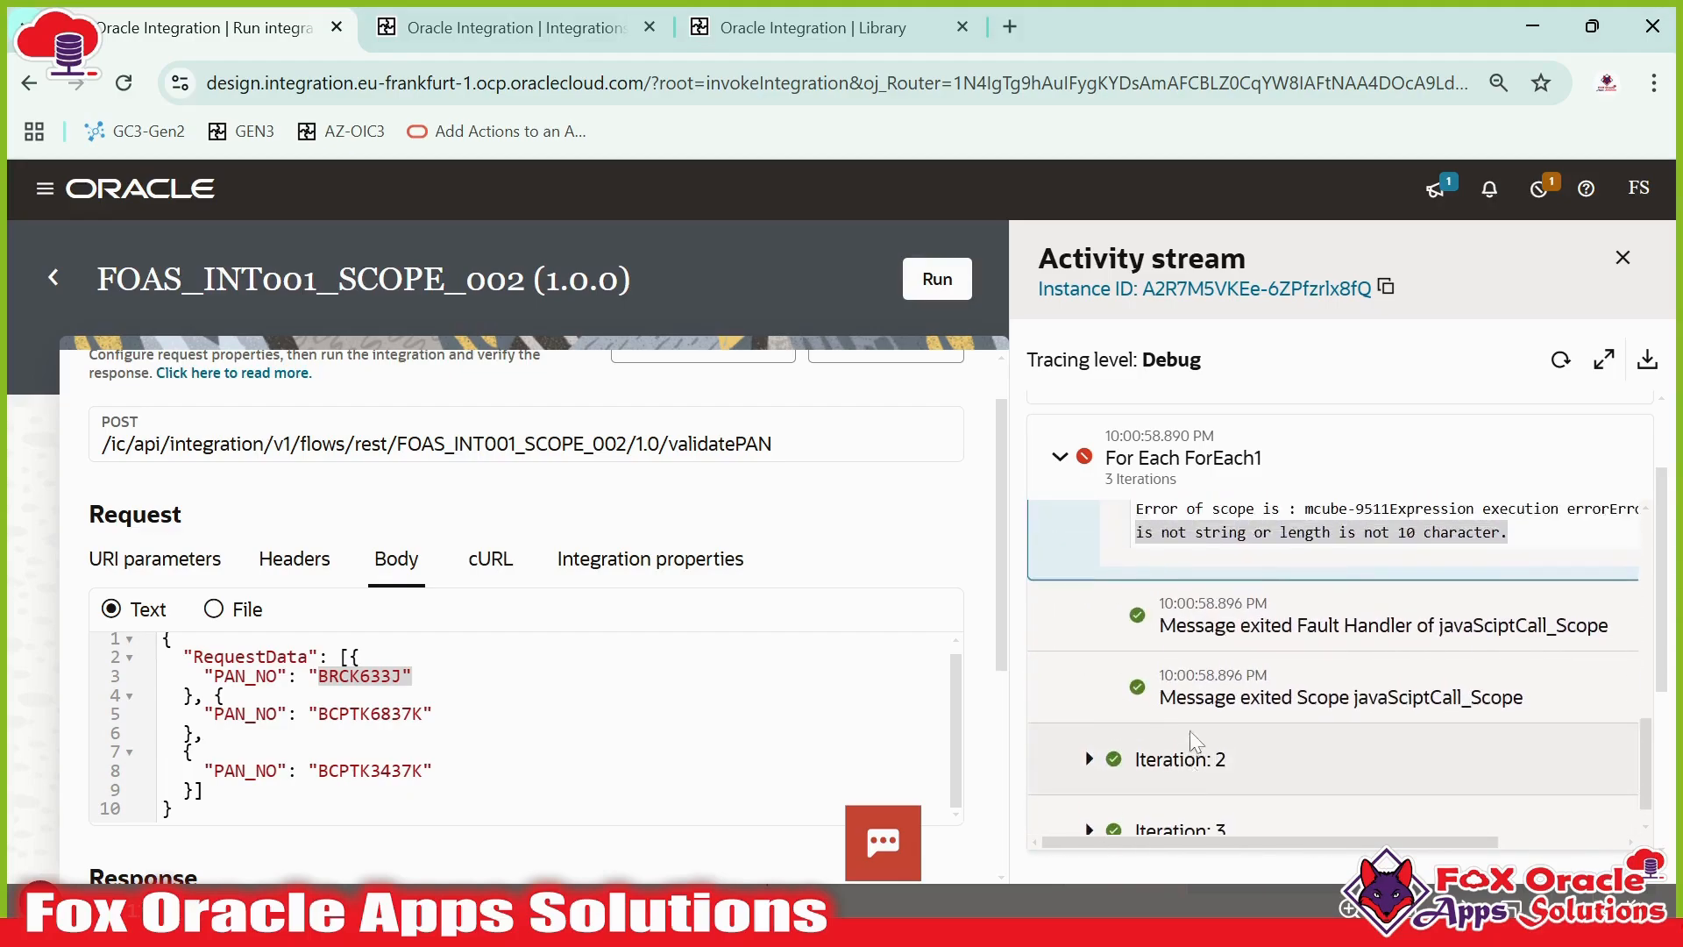
scroll(1166, 701, up, 2)
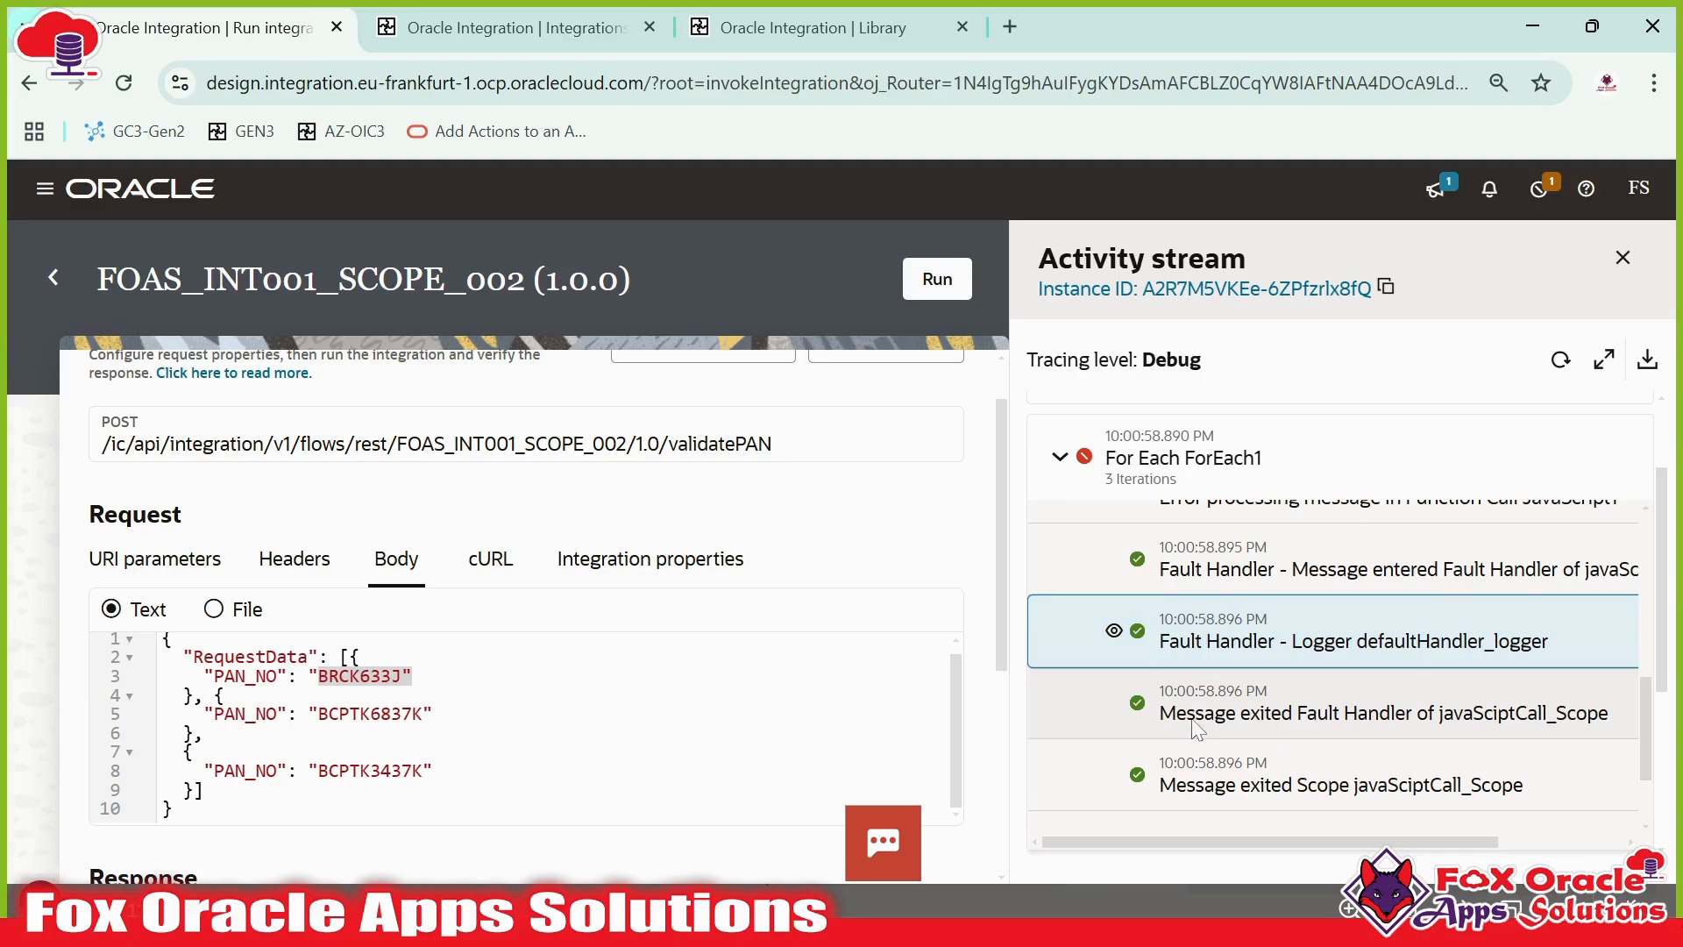
click(1479, 725)
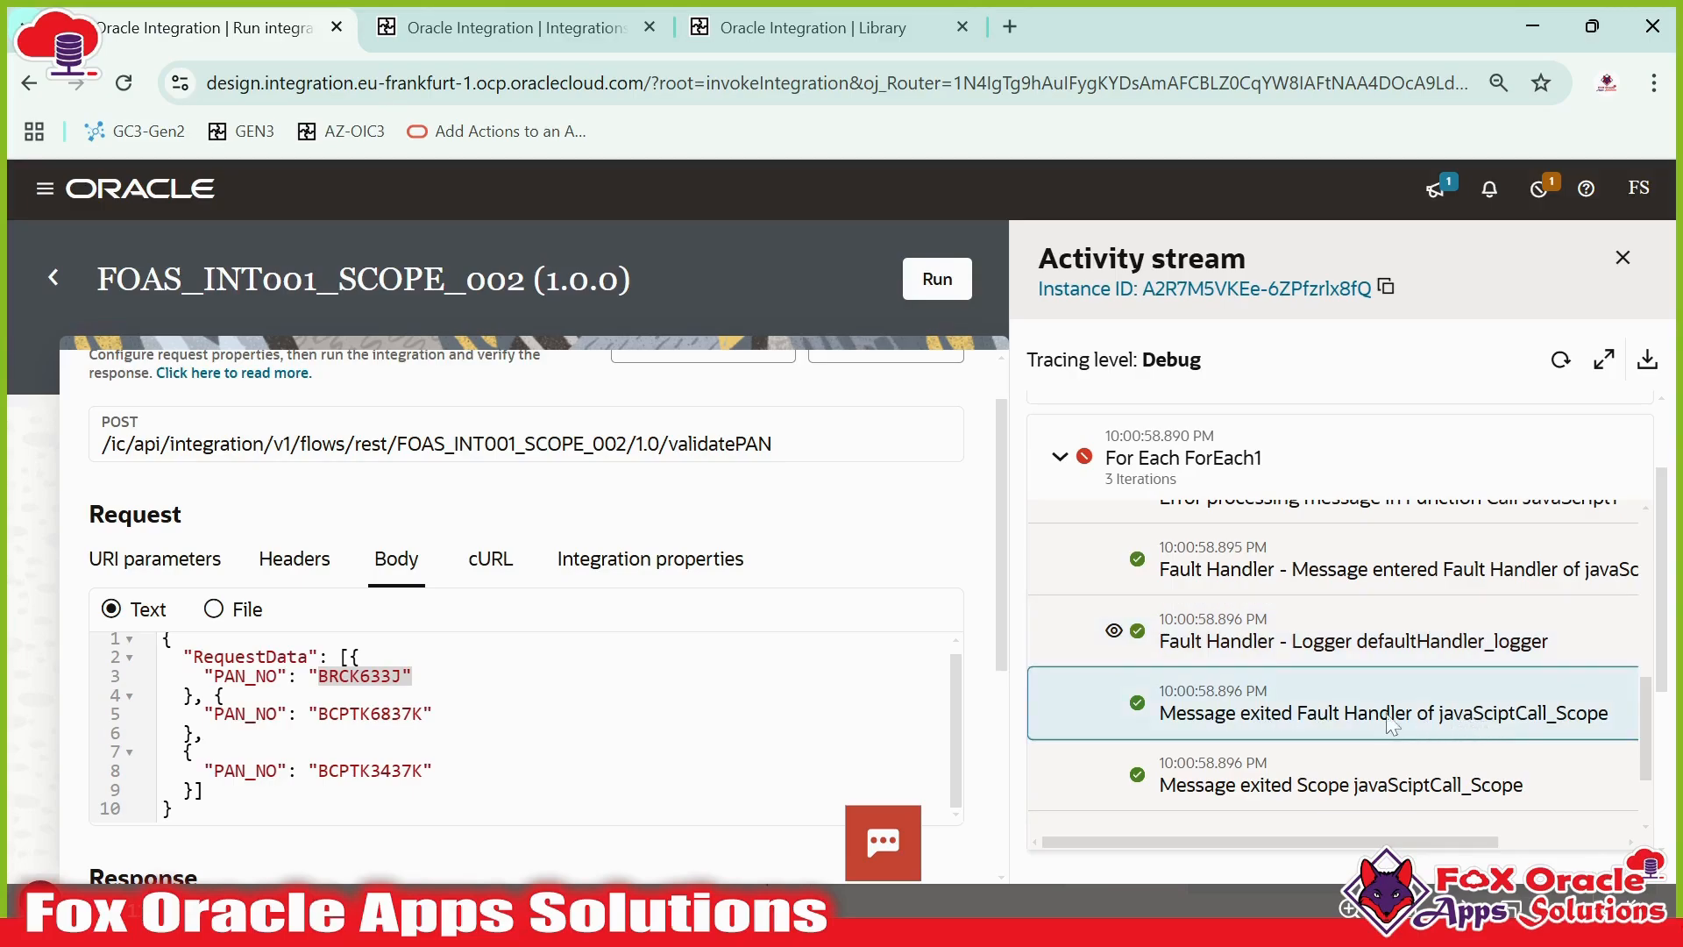
scroll(1390, 719, down, 2)
click(1331, 671)
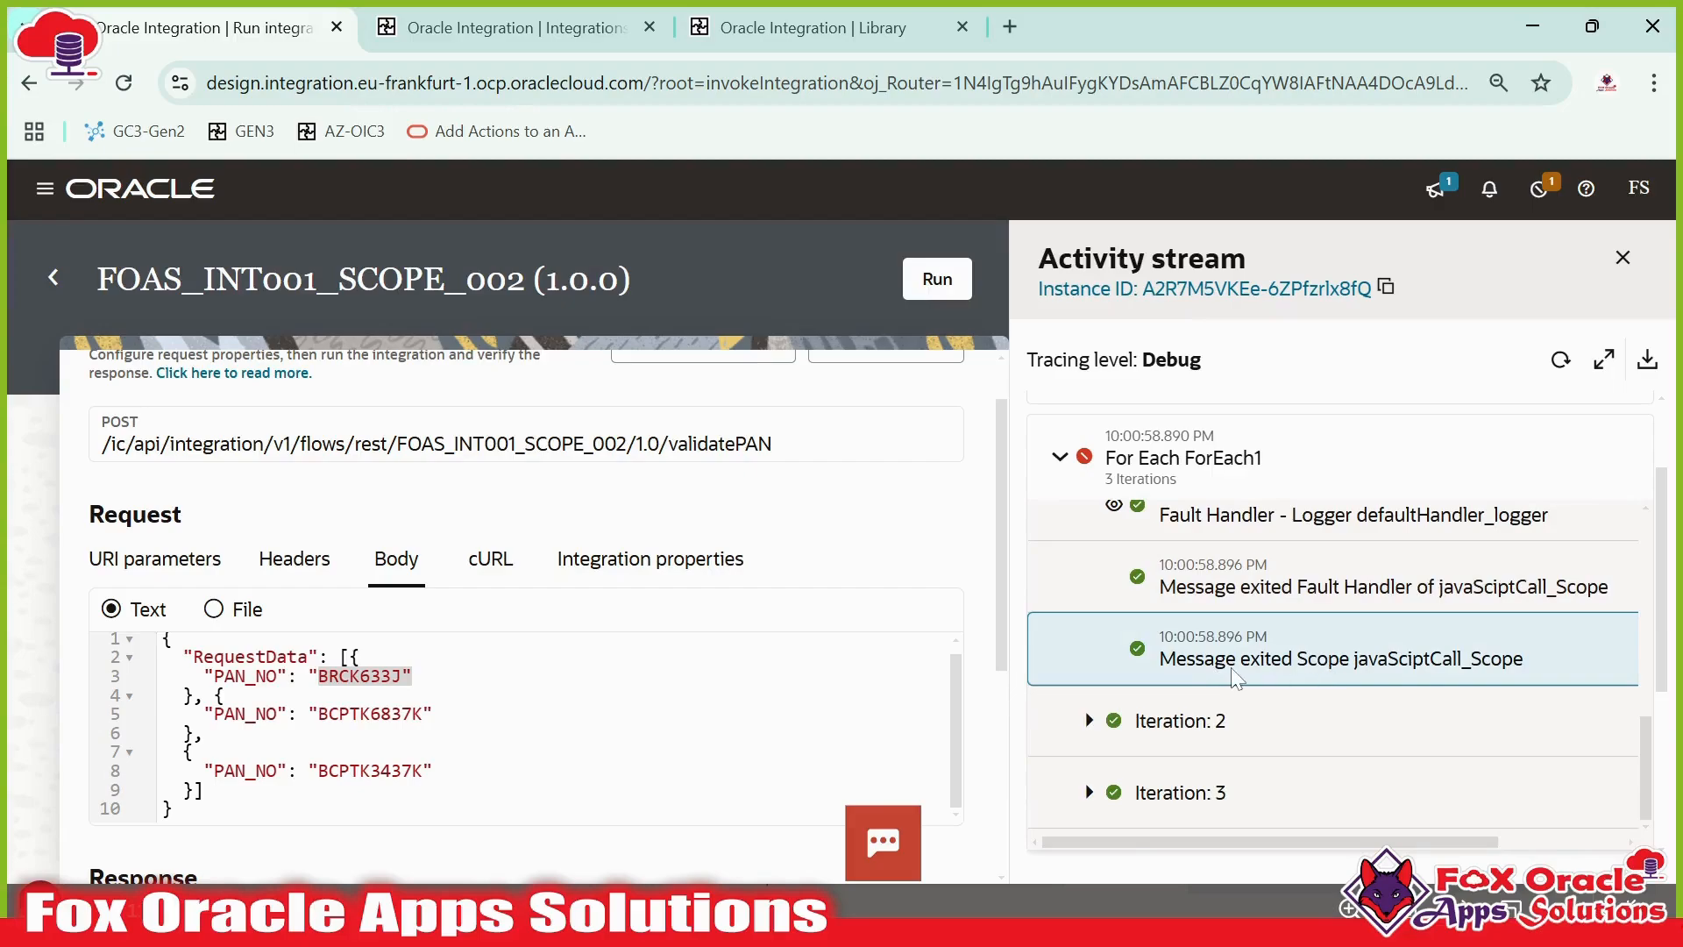
click(517, 28)
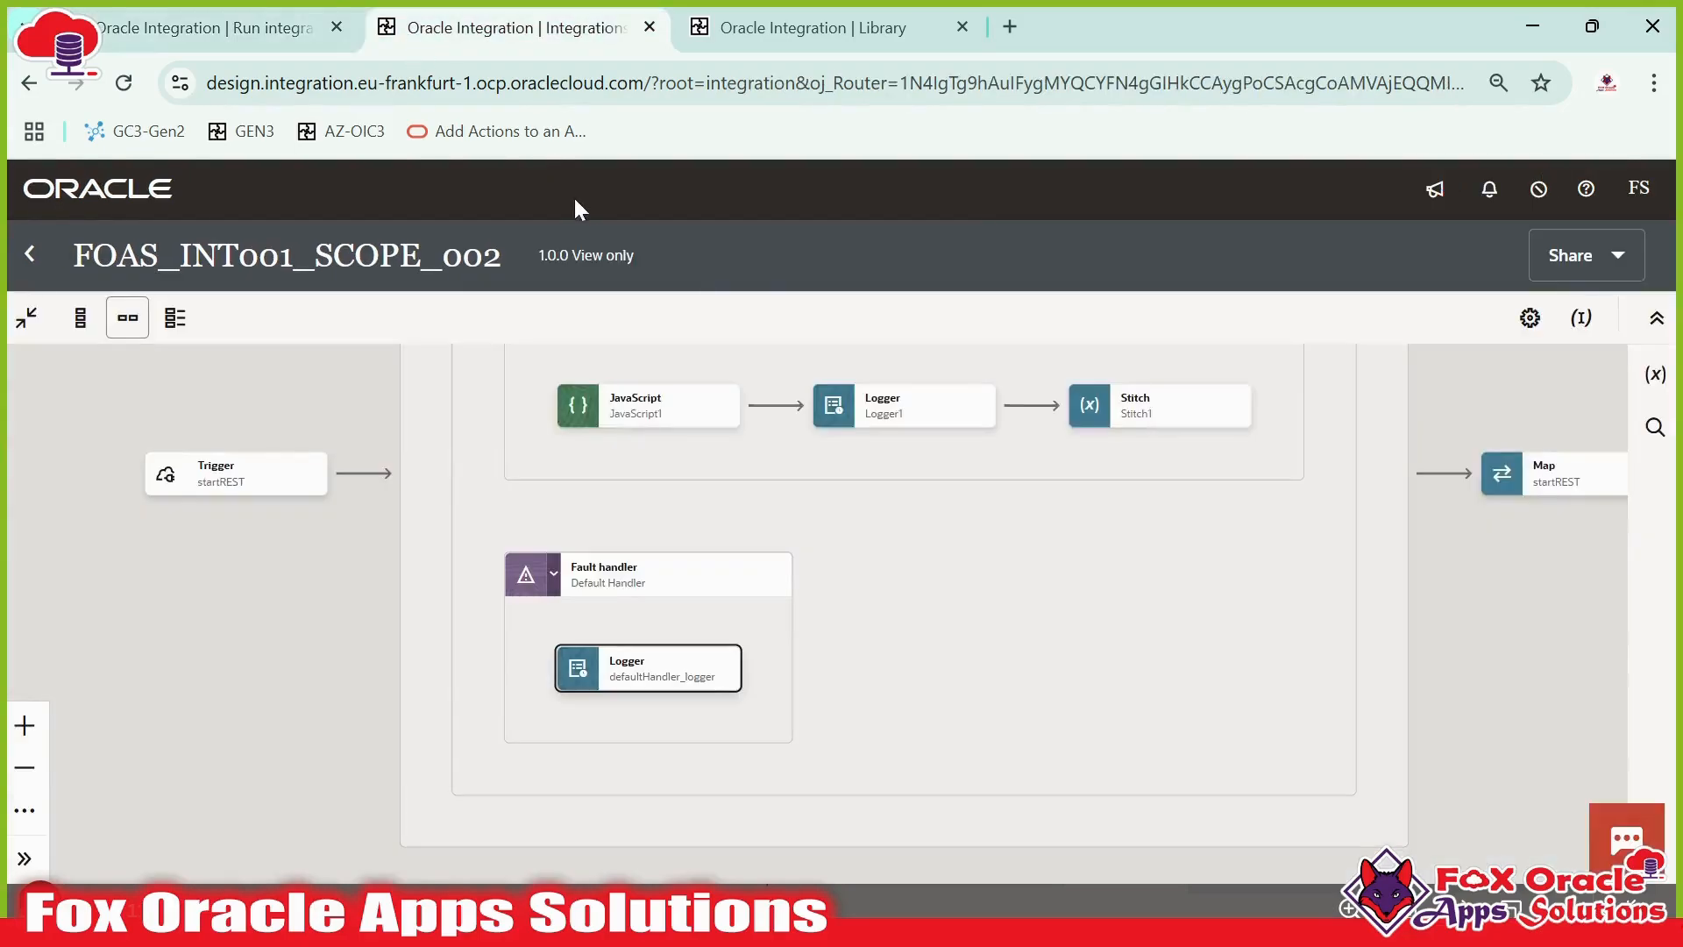
- Examine the For Each loop containing the scope in the integration flow, then return to the library source
drag(917, 558, 892, 676)
drag(689, 747, 616, 801)
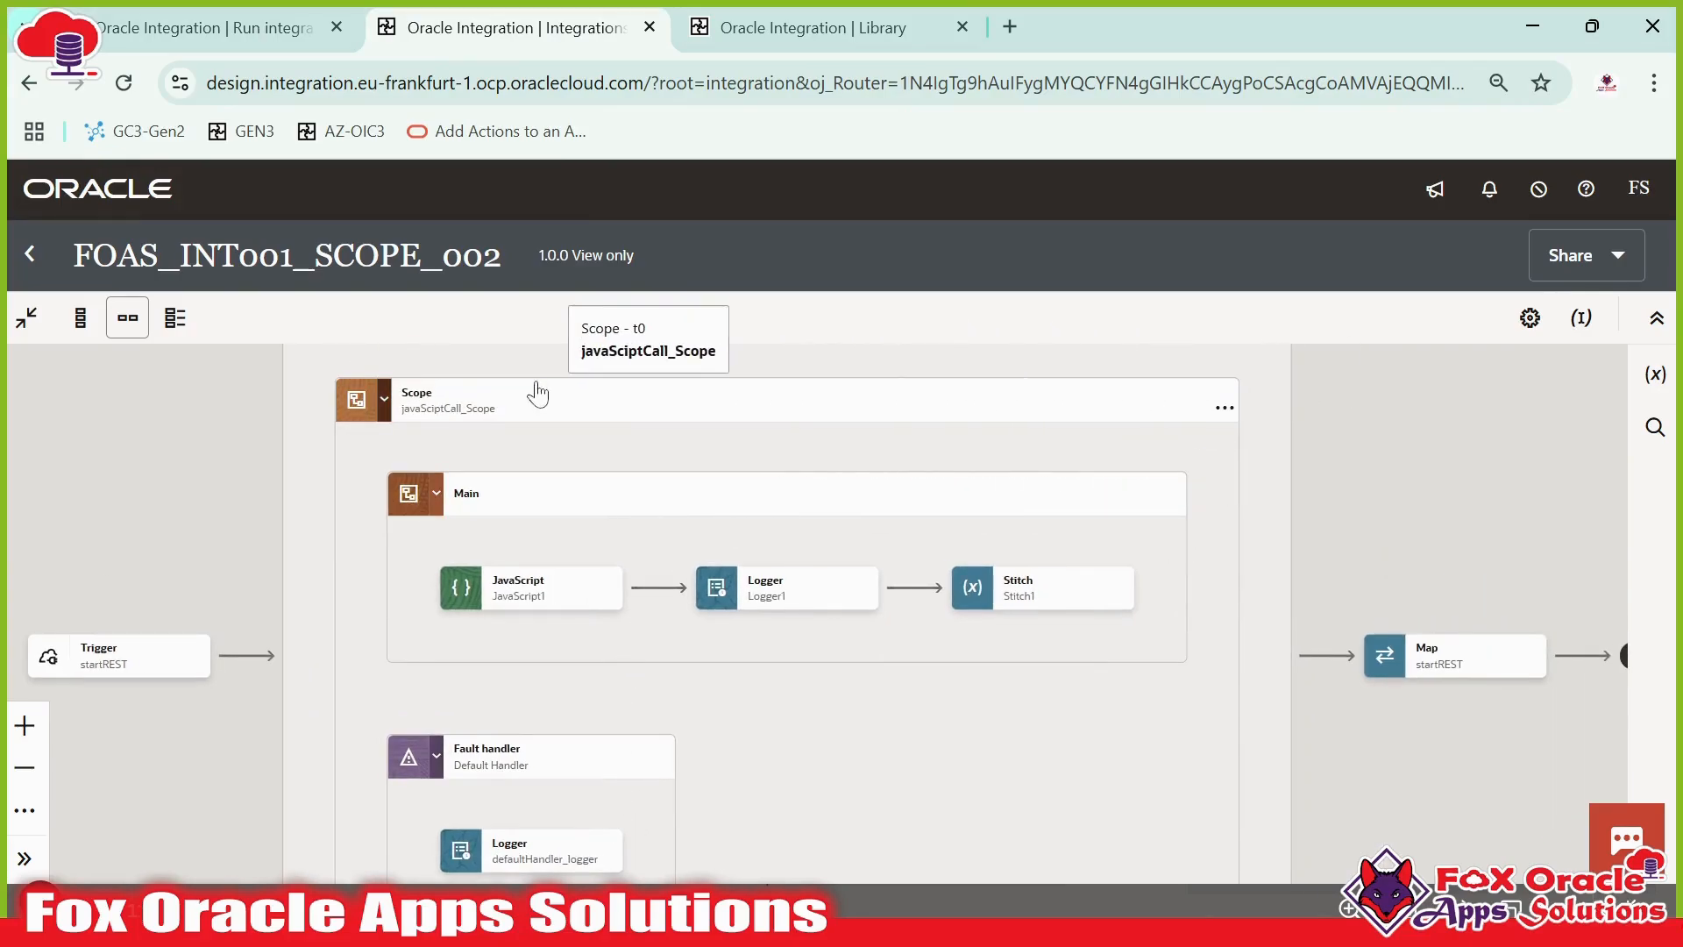
drag(1269, 653, 1183, 538)
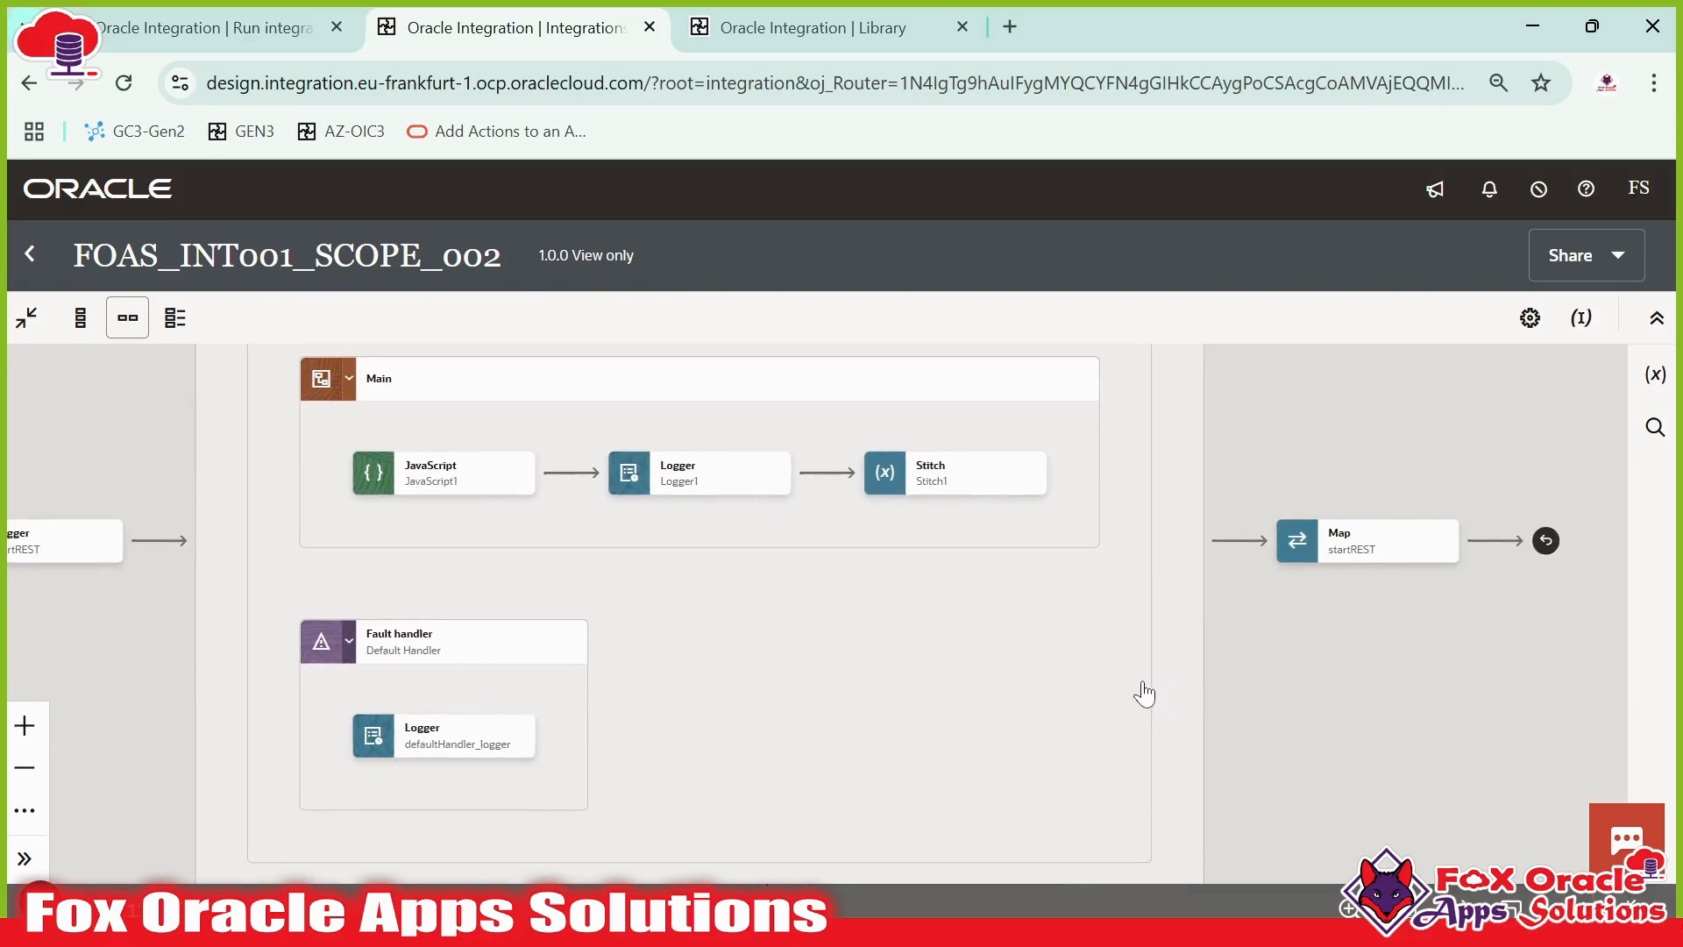
drag(1148, 646, 1151, 710)
scroll(1151, 672, up, 3)
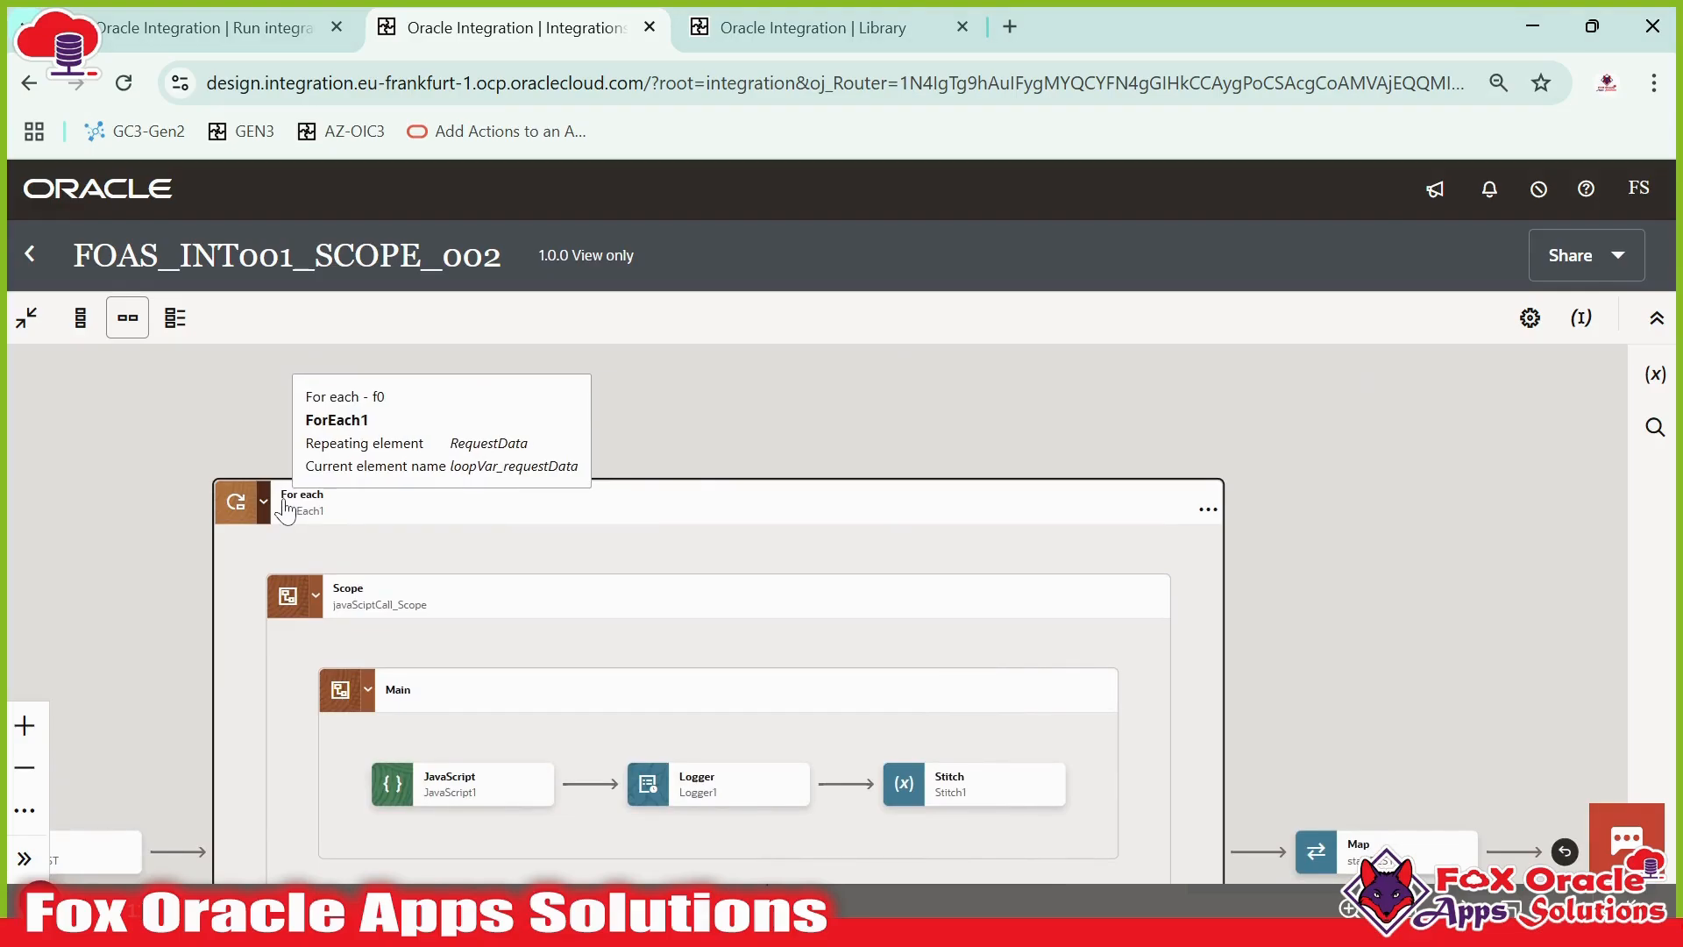
click(782, 39)
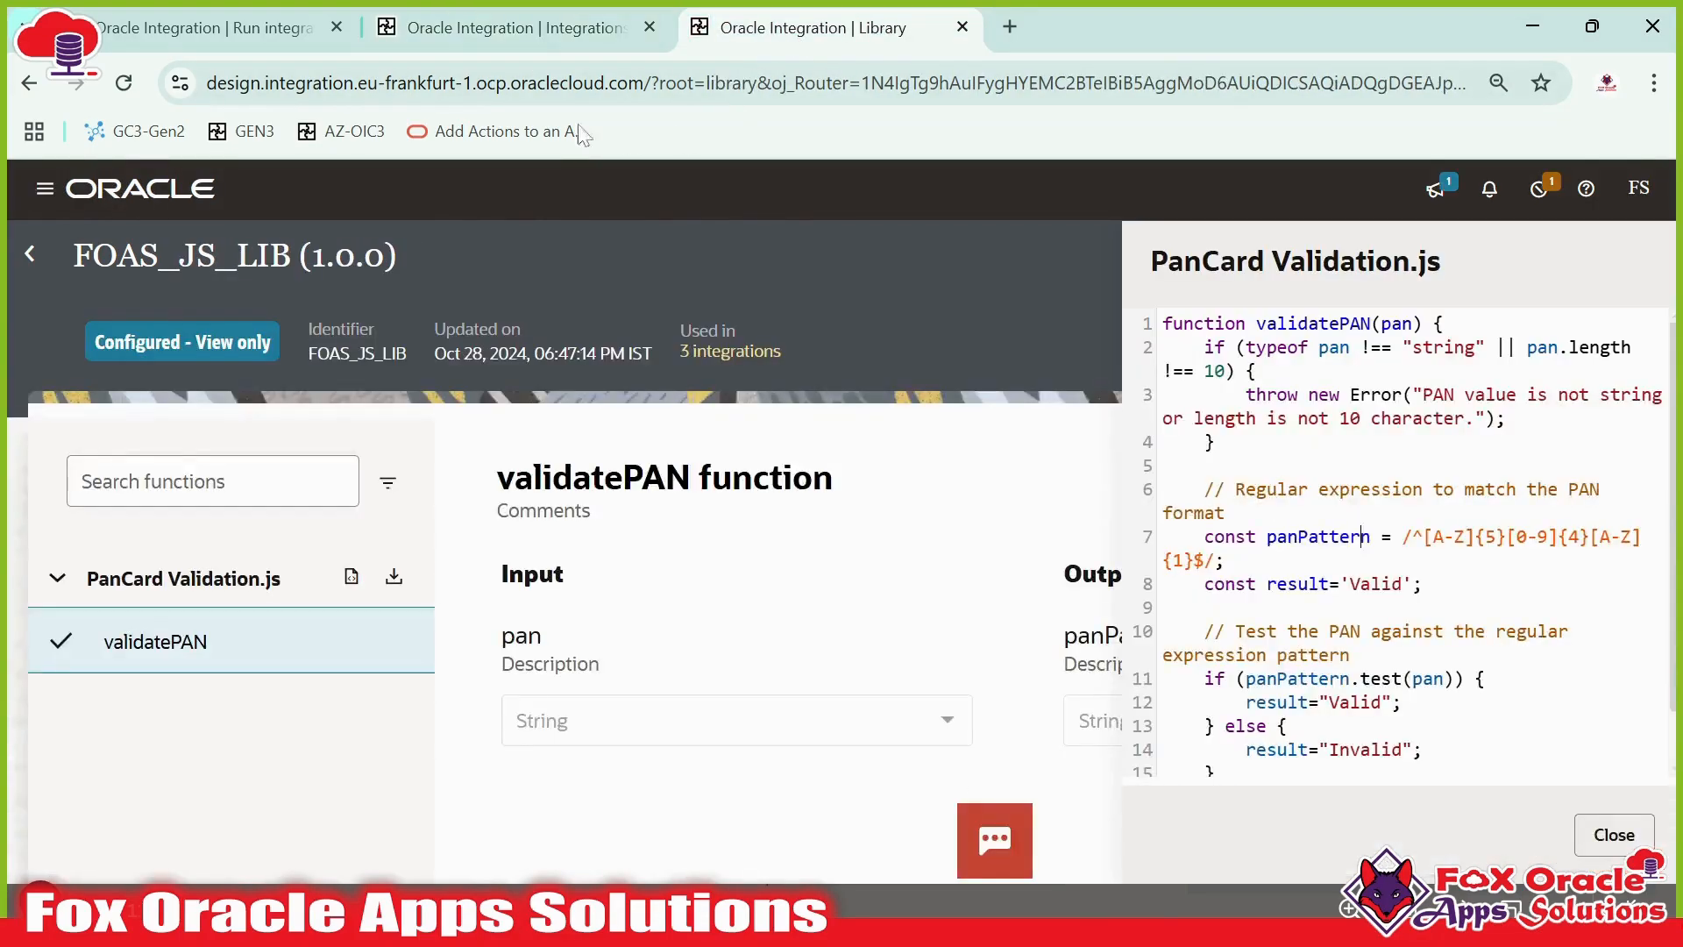
- Return to the run tab and examine the iteration messages of the For Each loop in the activity stream
click(167, 28)
click(1084, 723)
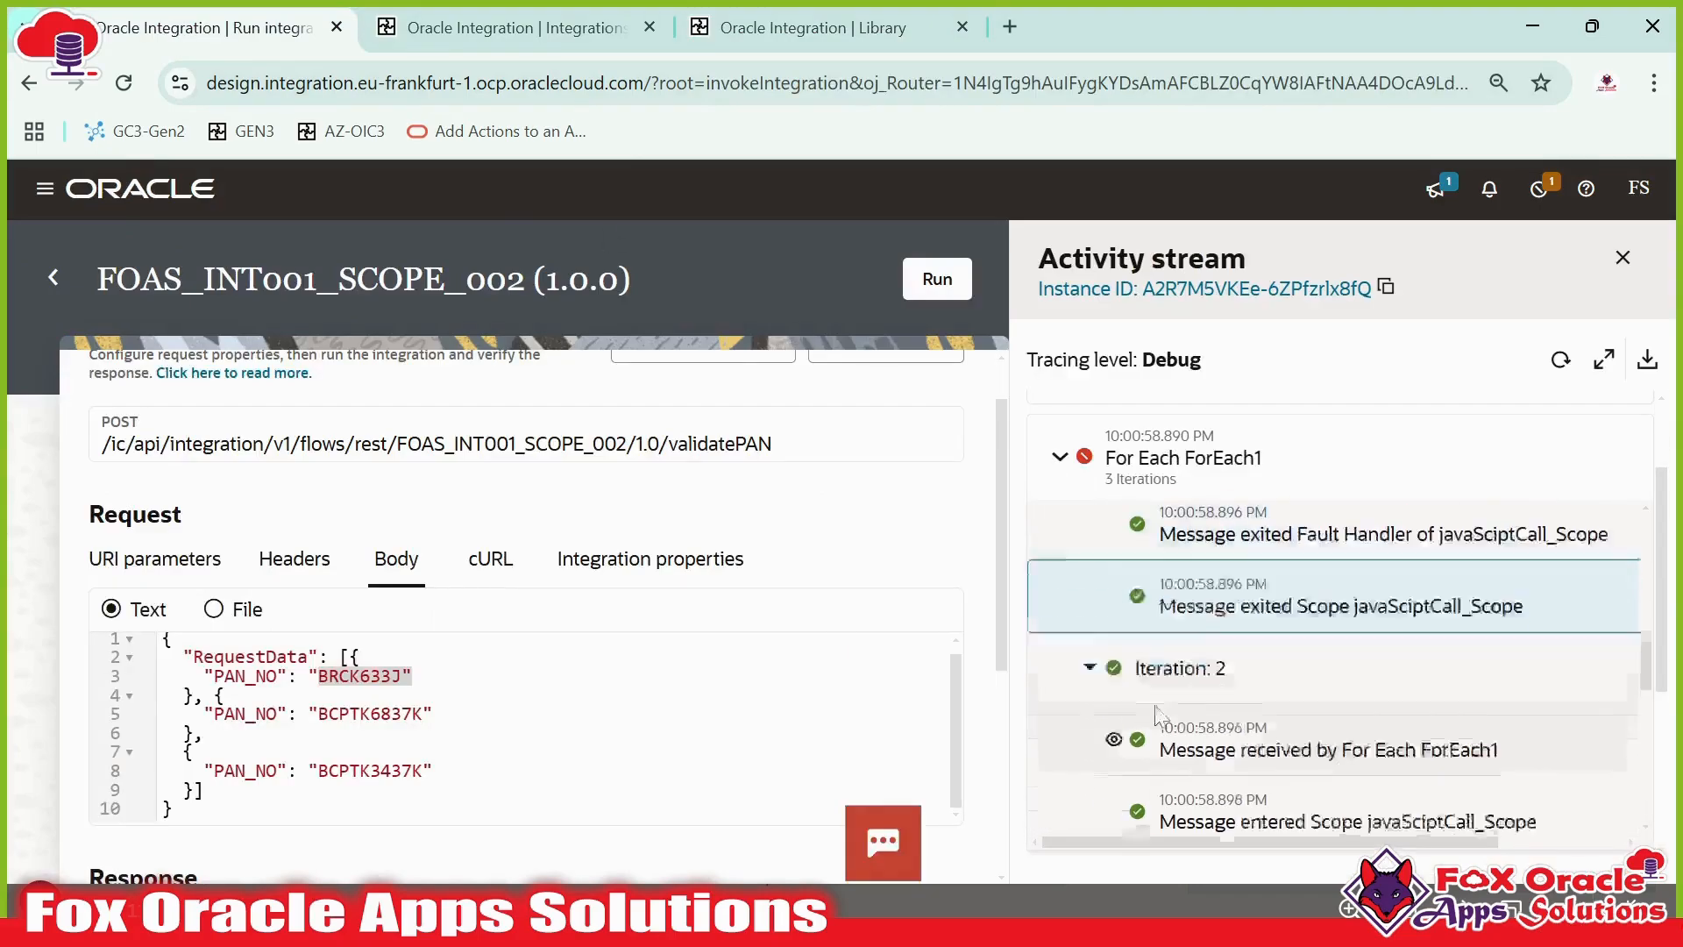
scroll(1285, 636, down, 8)
scroll(1280, 627, down, 3)
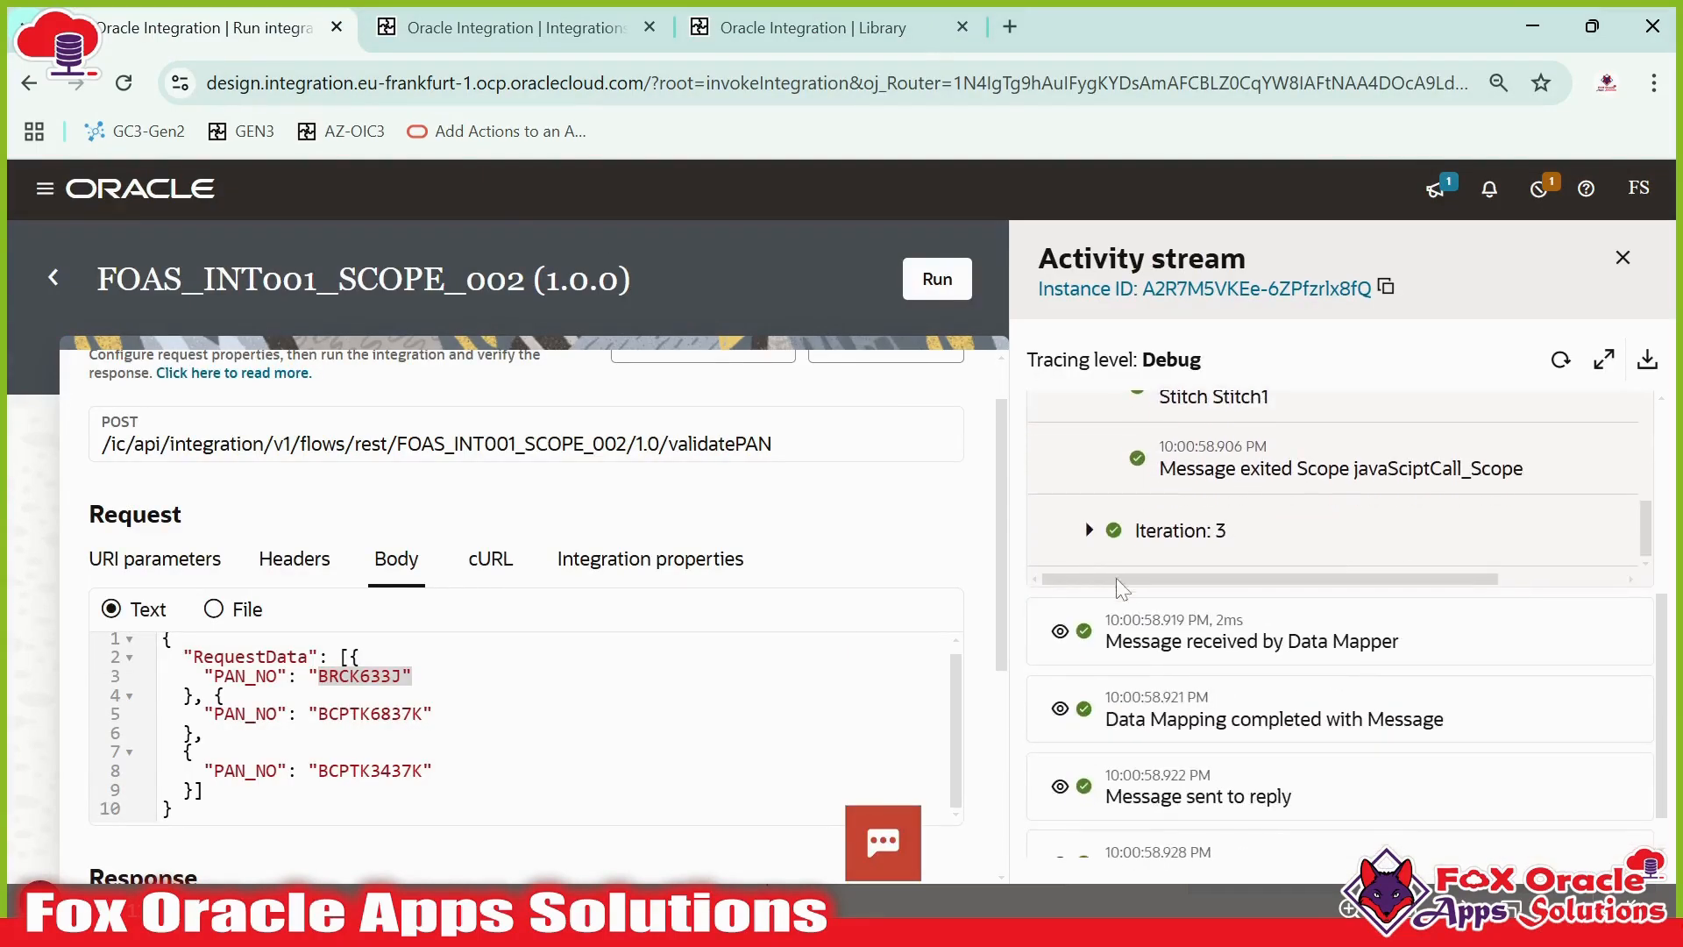
click(1090, 530)
scroll(1212, 552, down, 5)
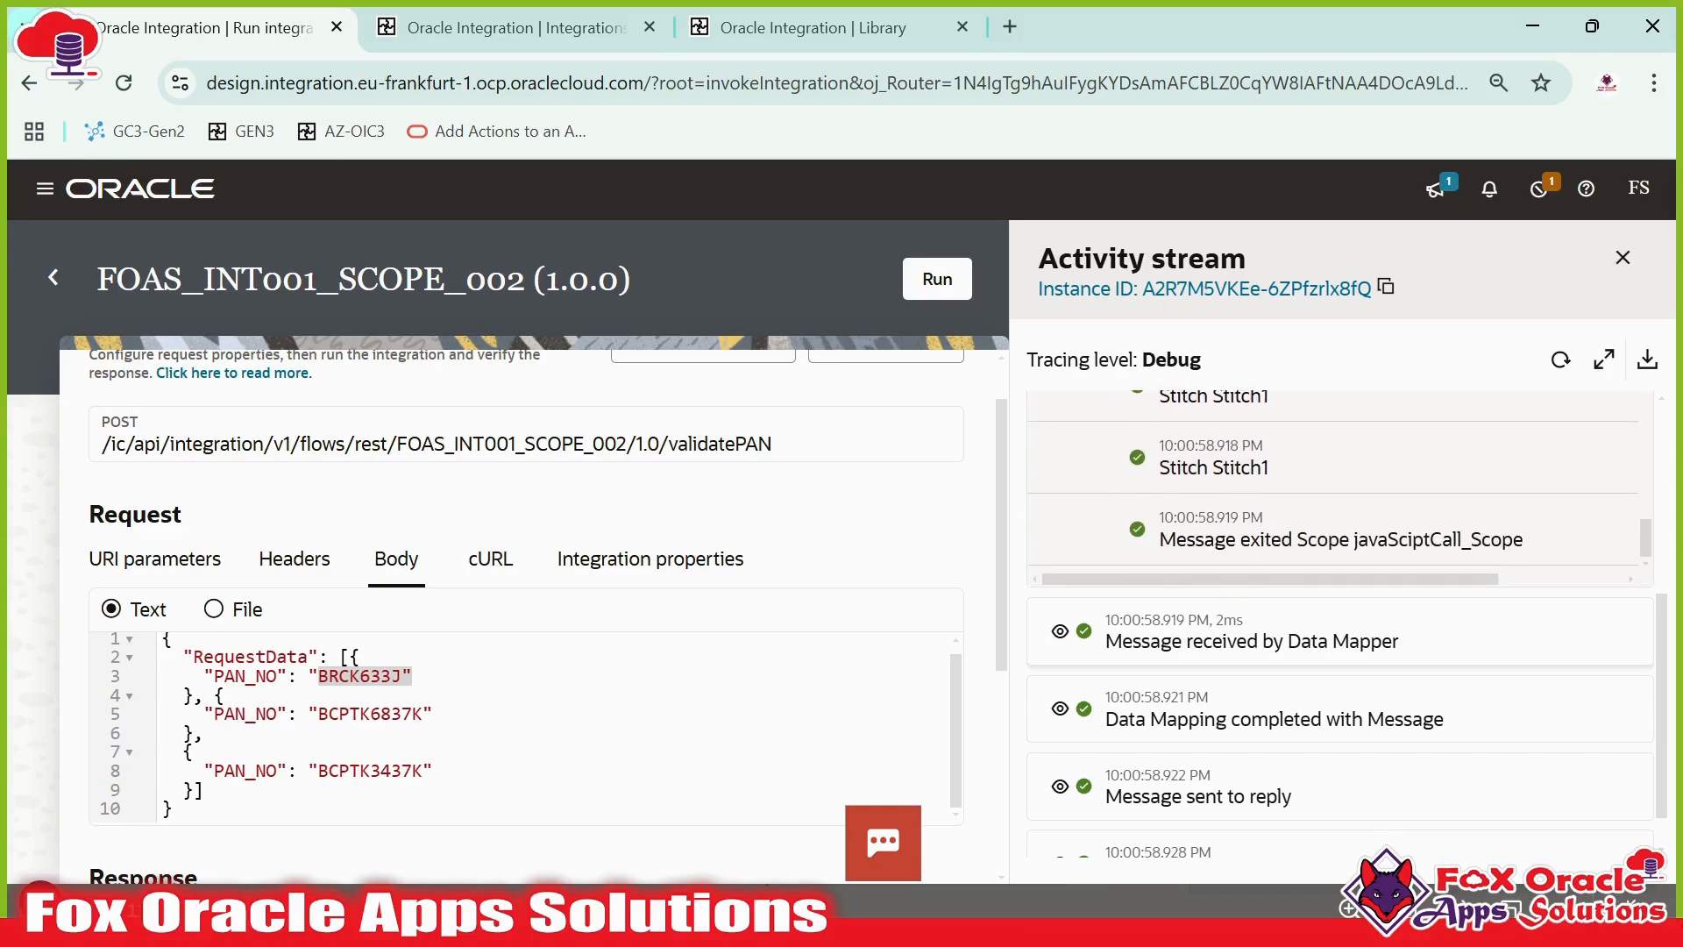
click(361, 657)
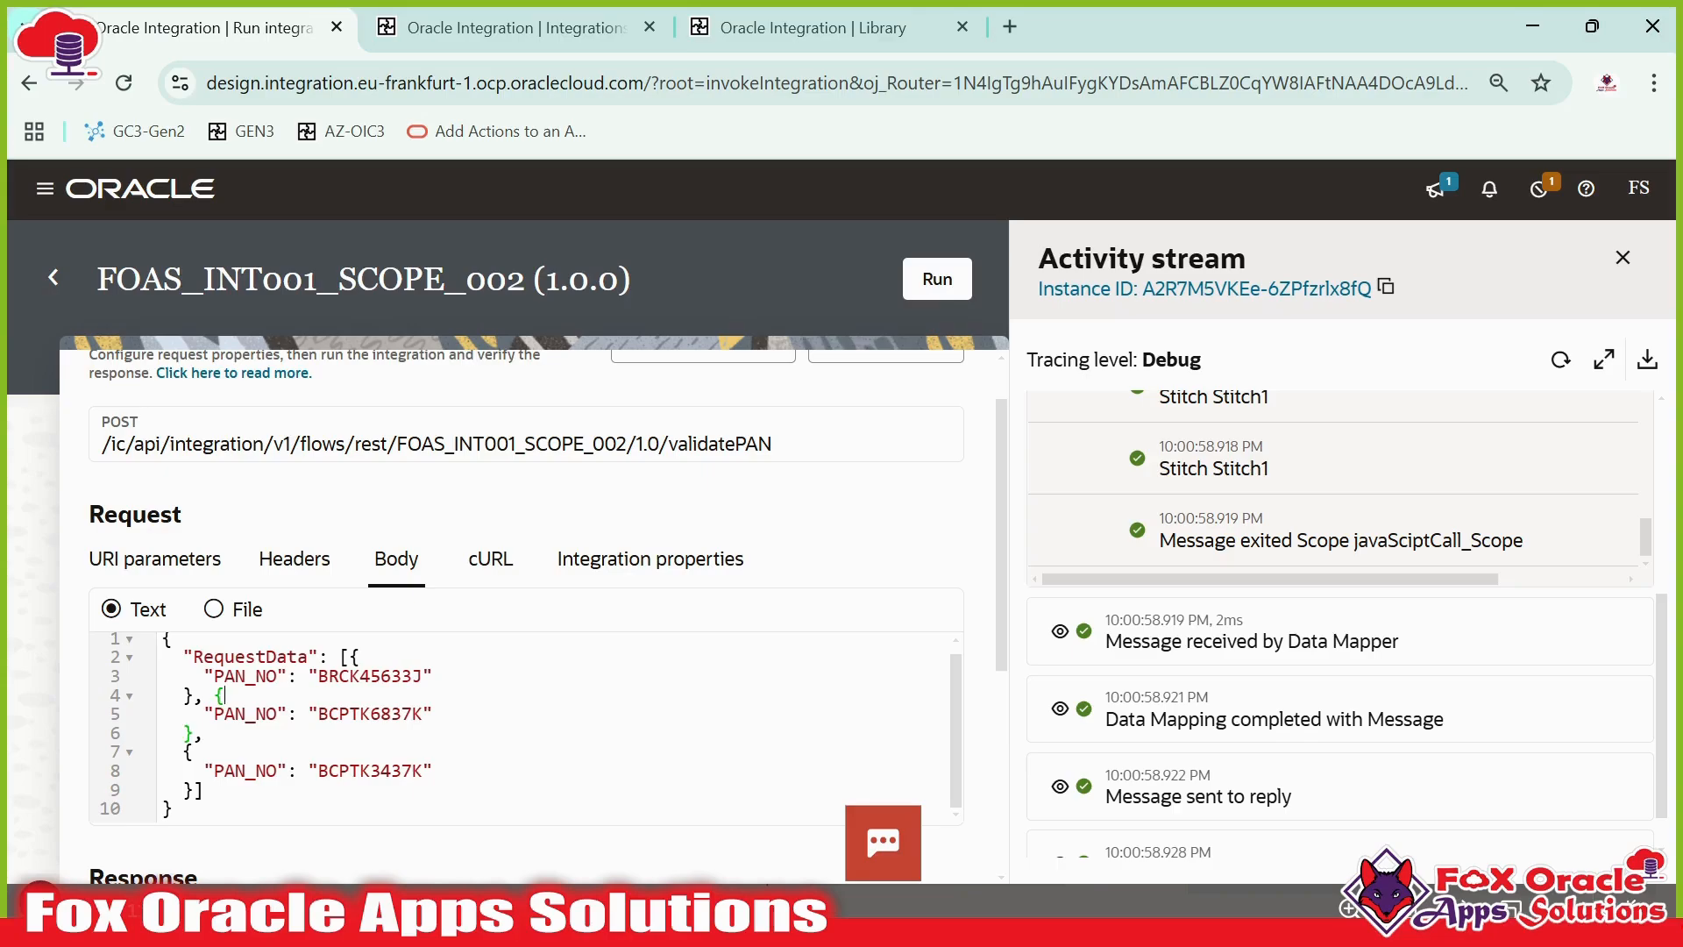
click(917, 286)
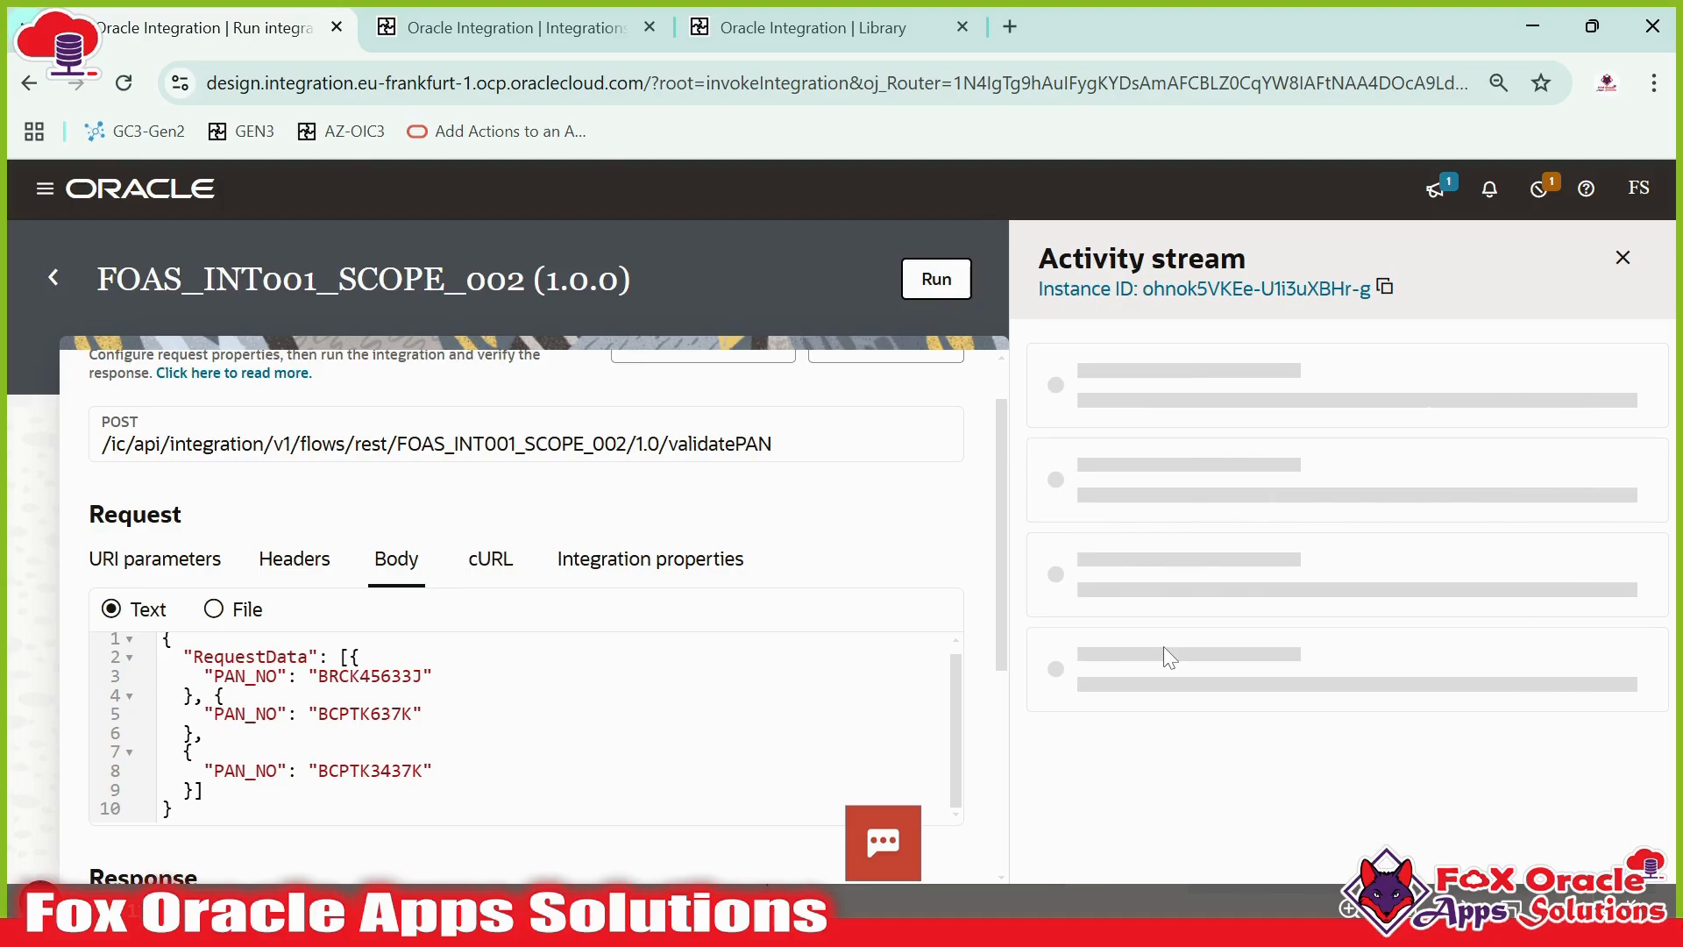
scroll(834, 503, down, 5)
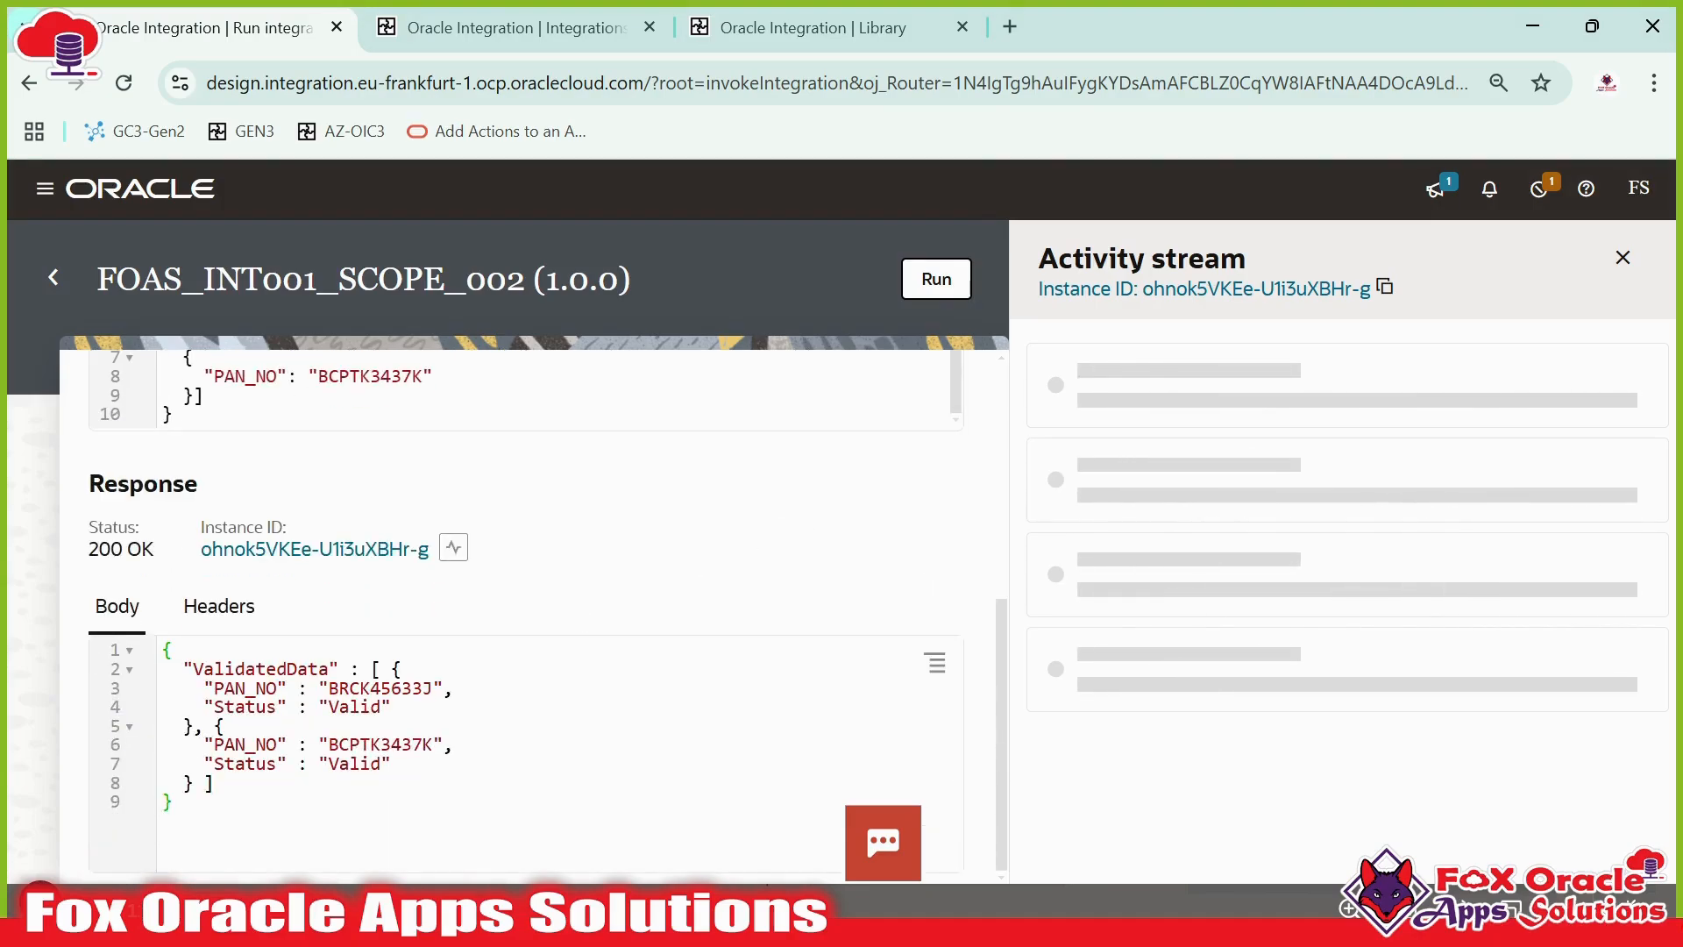
mouse_move(266, 689)
mouse_down()
mouse_move(226, 727)
mouse_move(355, 841)
mouse_up()
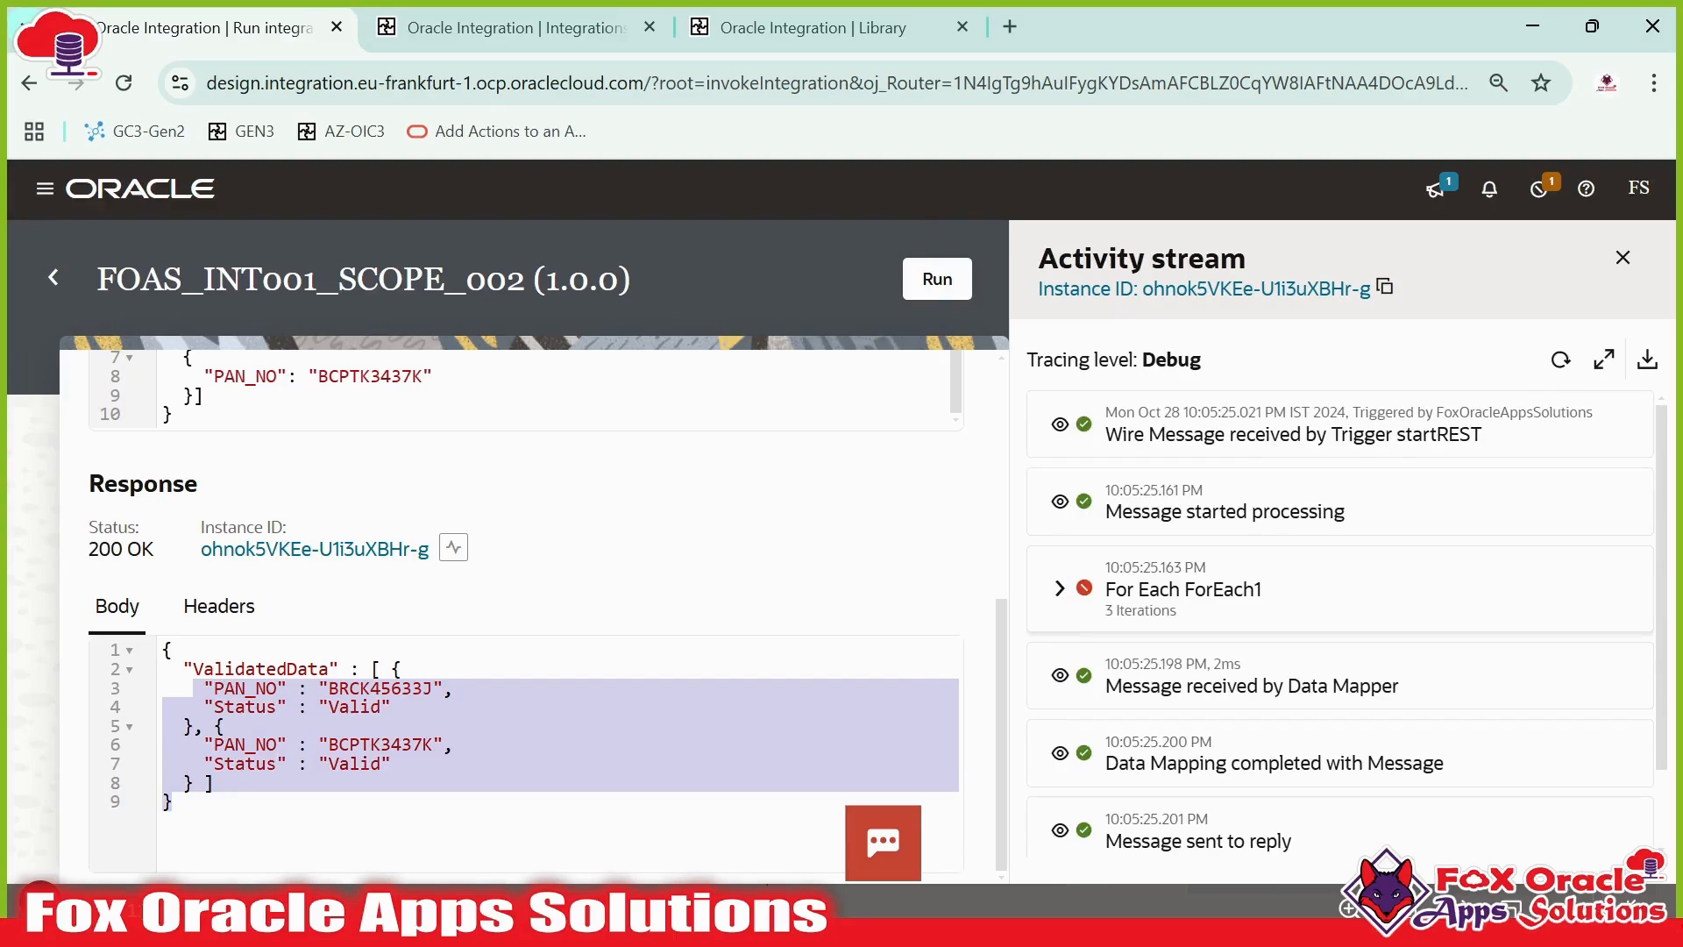
click(1059, 590)
scroll(1140, 614, down, 1)
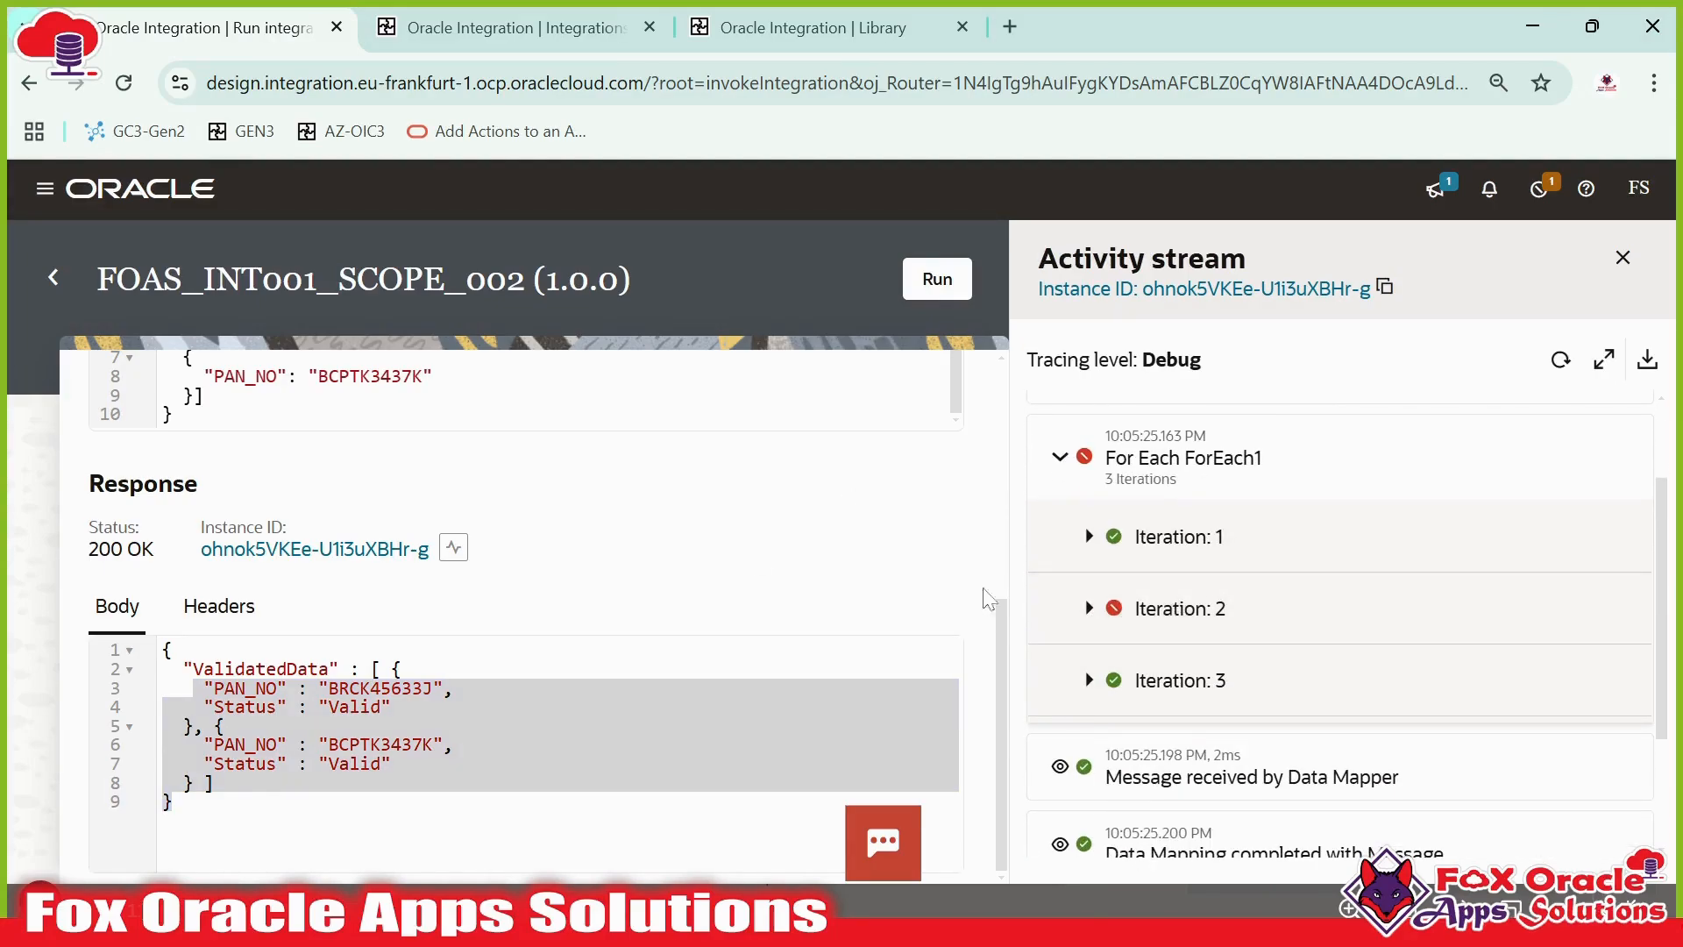
- Open the tracked instances of FOAS_INT001_SCOPE_002 and review the listed runs
click(53, 279)
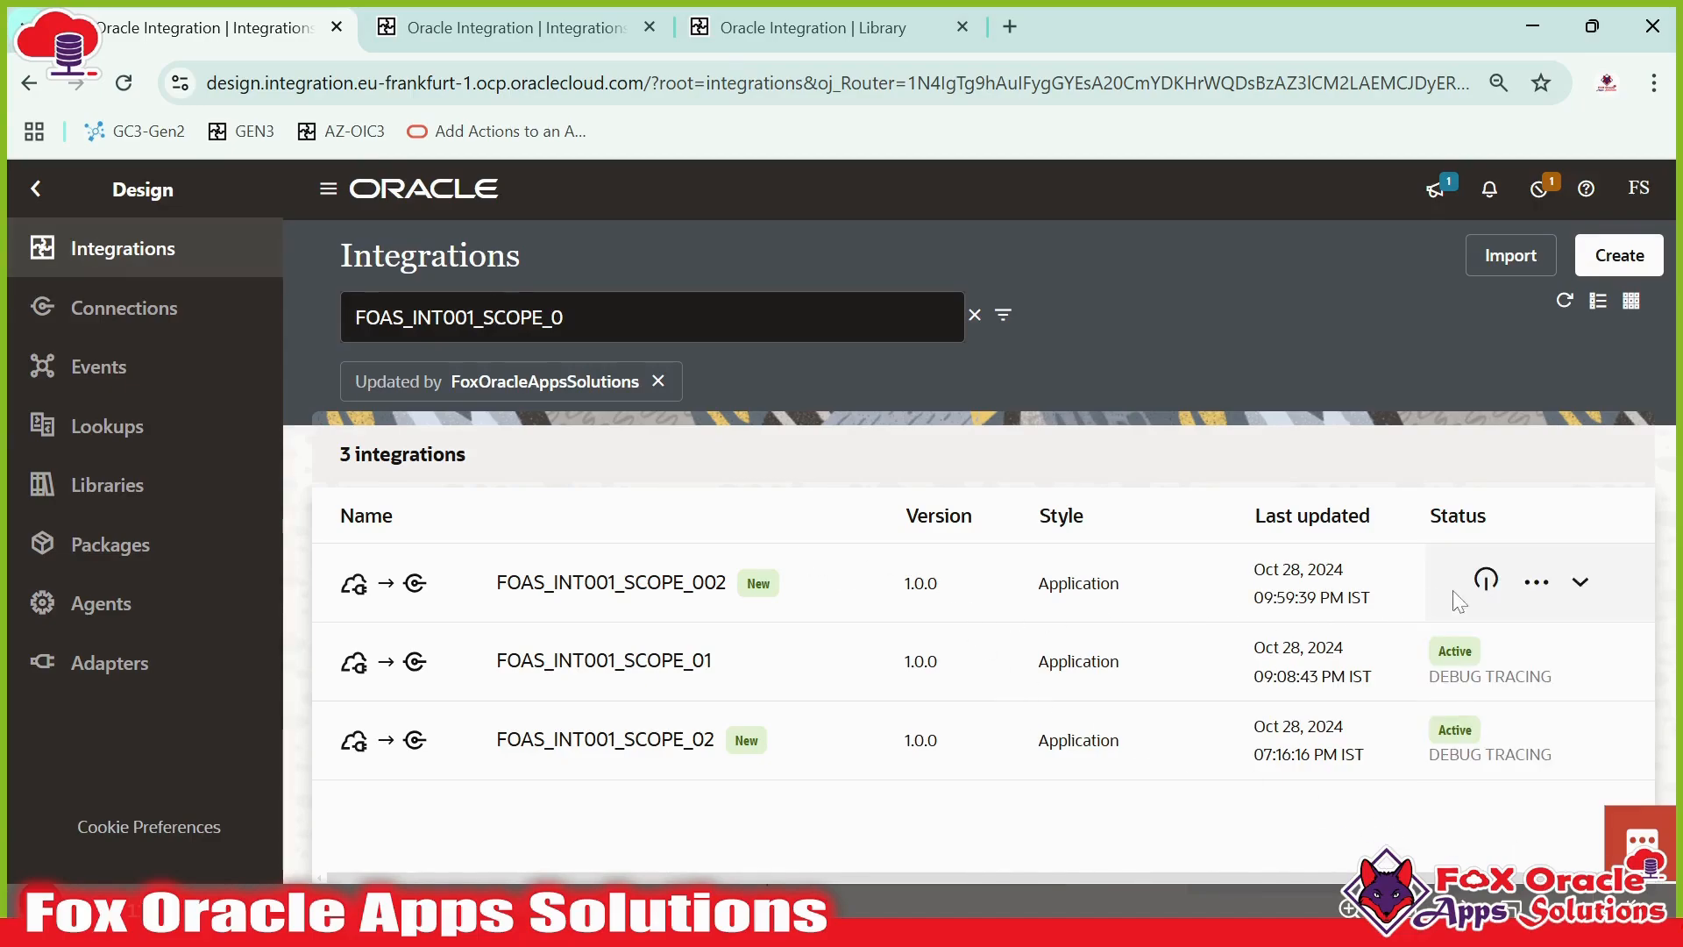
click(1536, 582)
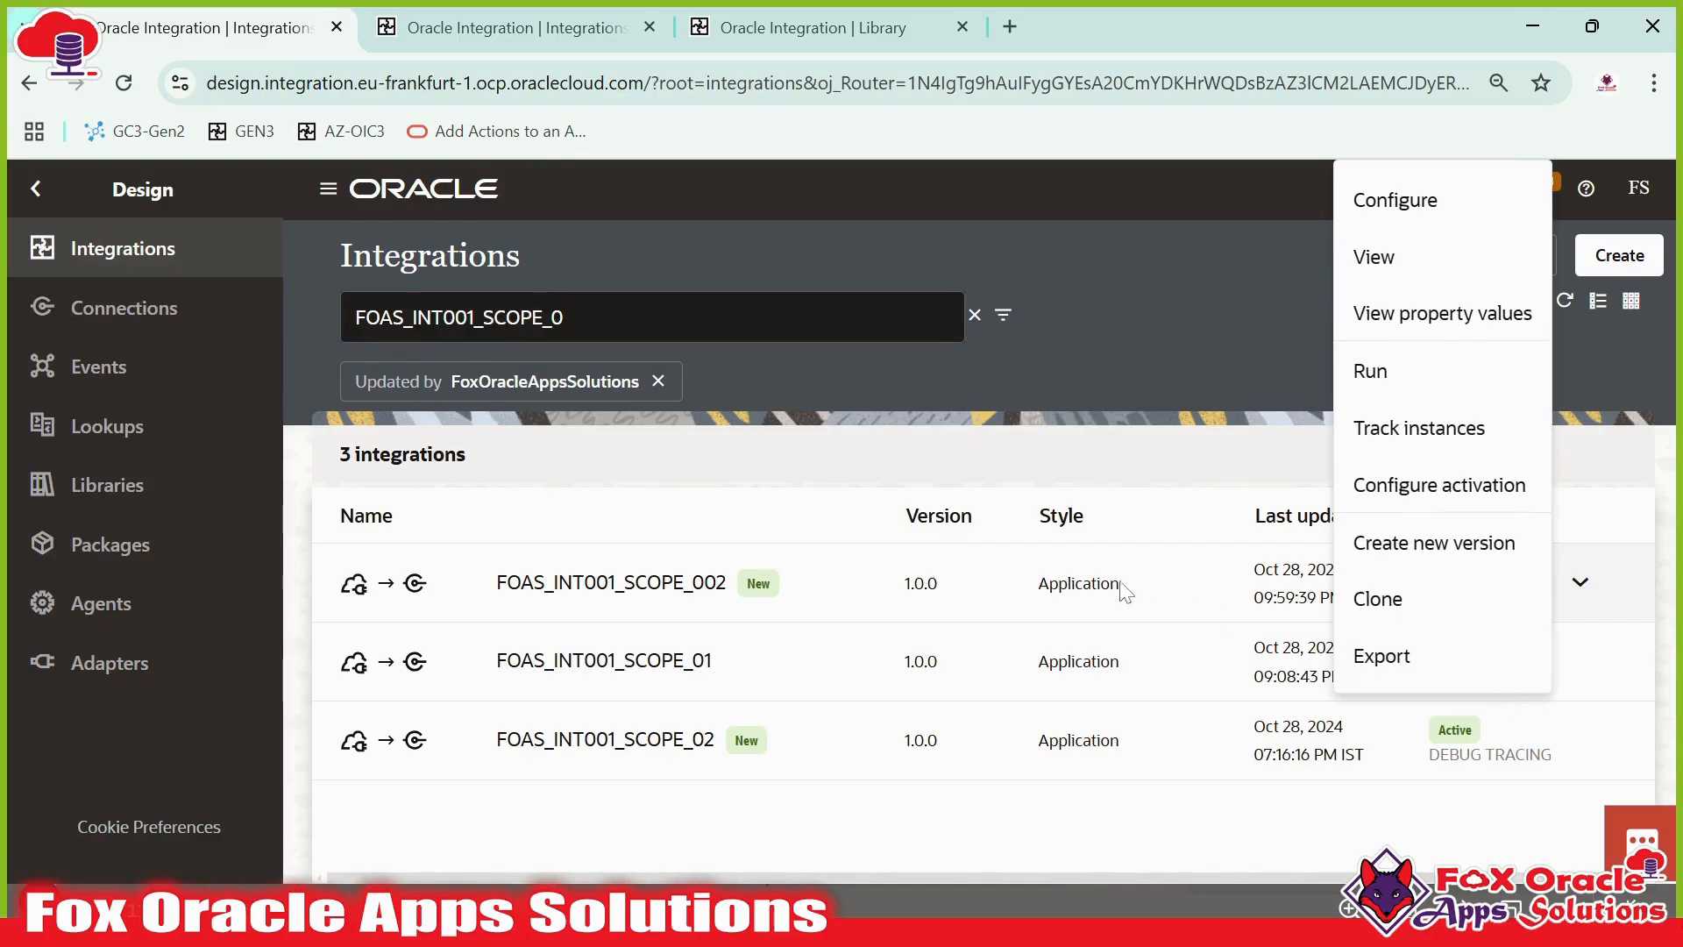
click(1536, 582)
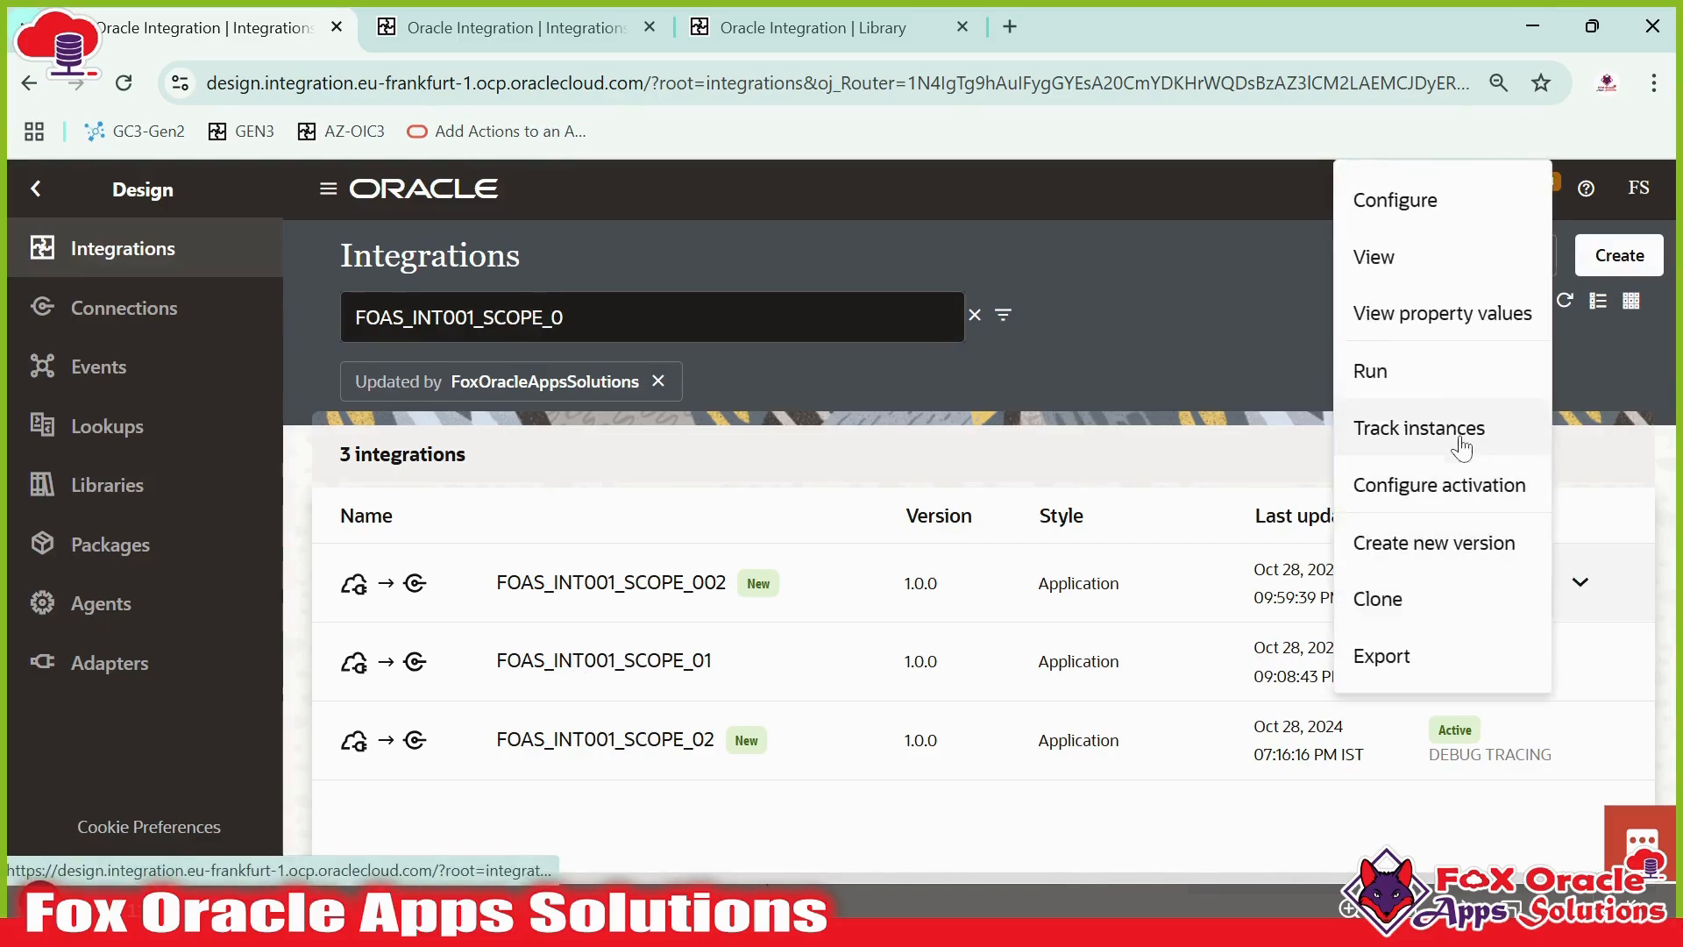
click(1460, 445)
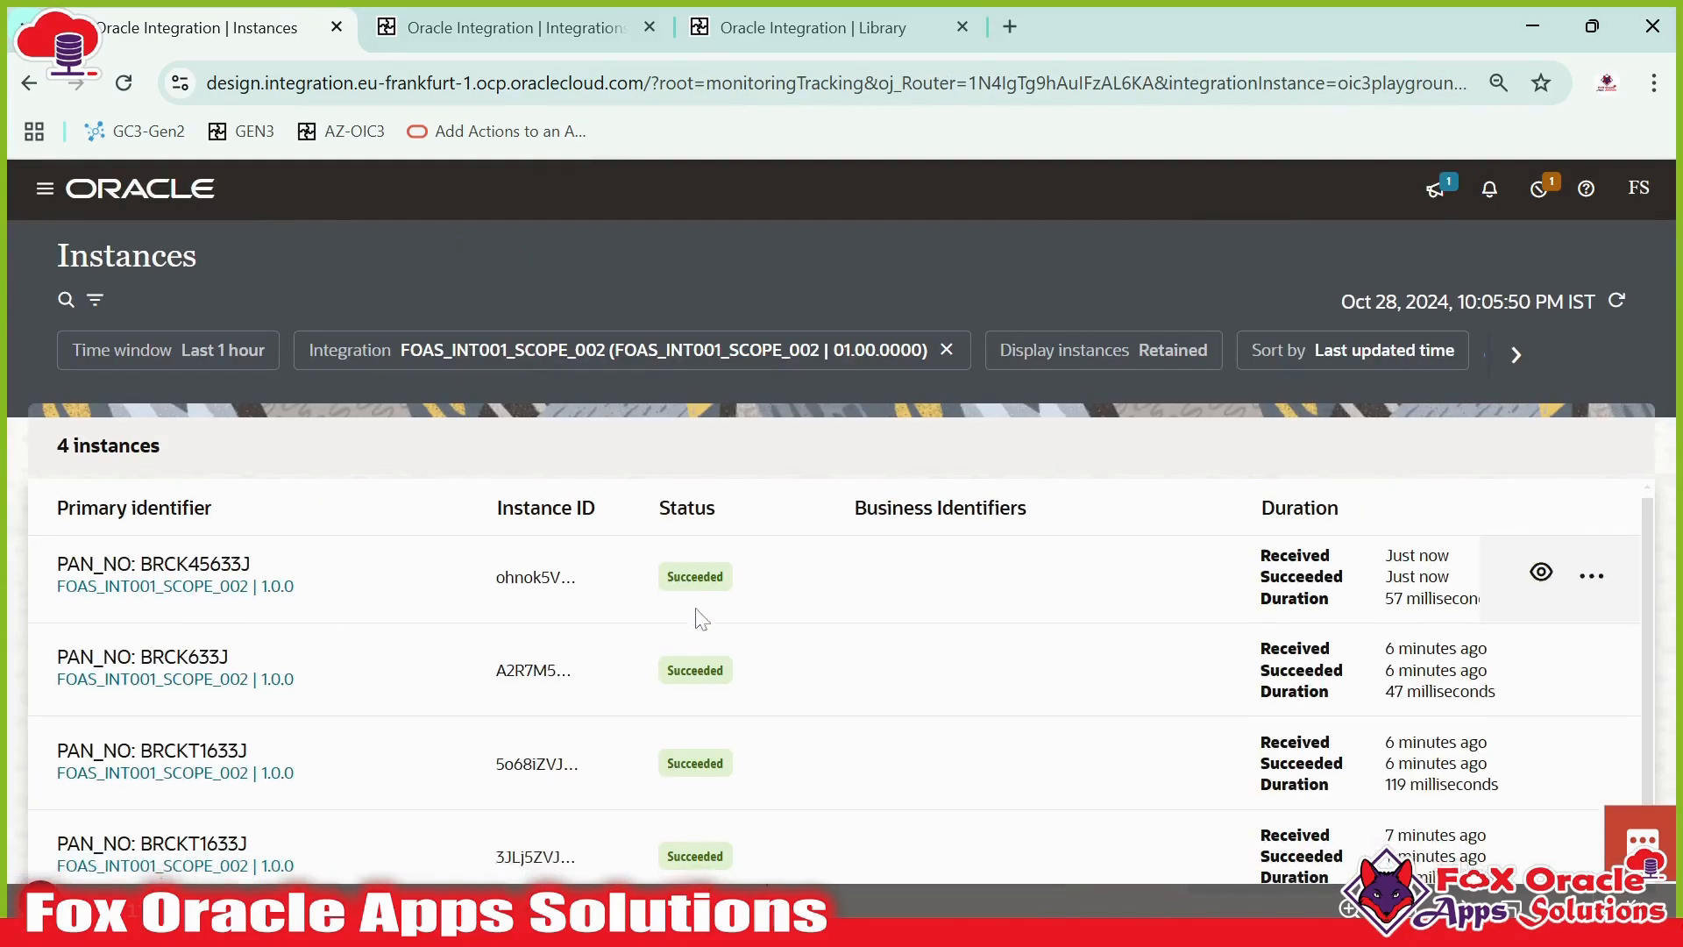
scroll(697, 618, down, 1)
scroll(704, 855, up, 1)
scroll(698, 745, down, 1)
scroll(697, 605, up, 1)
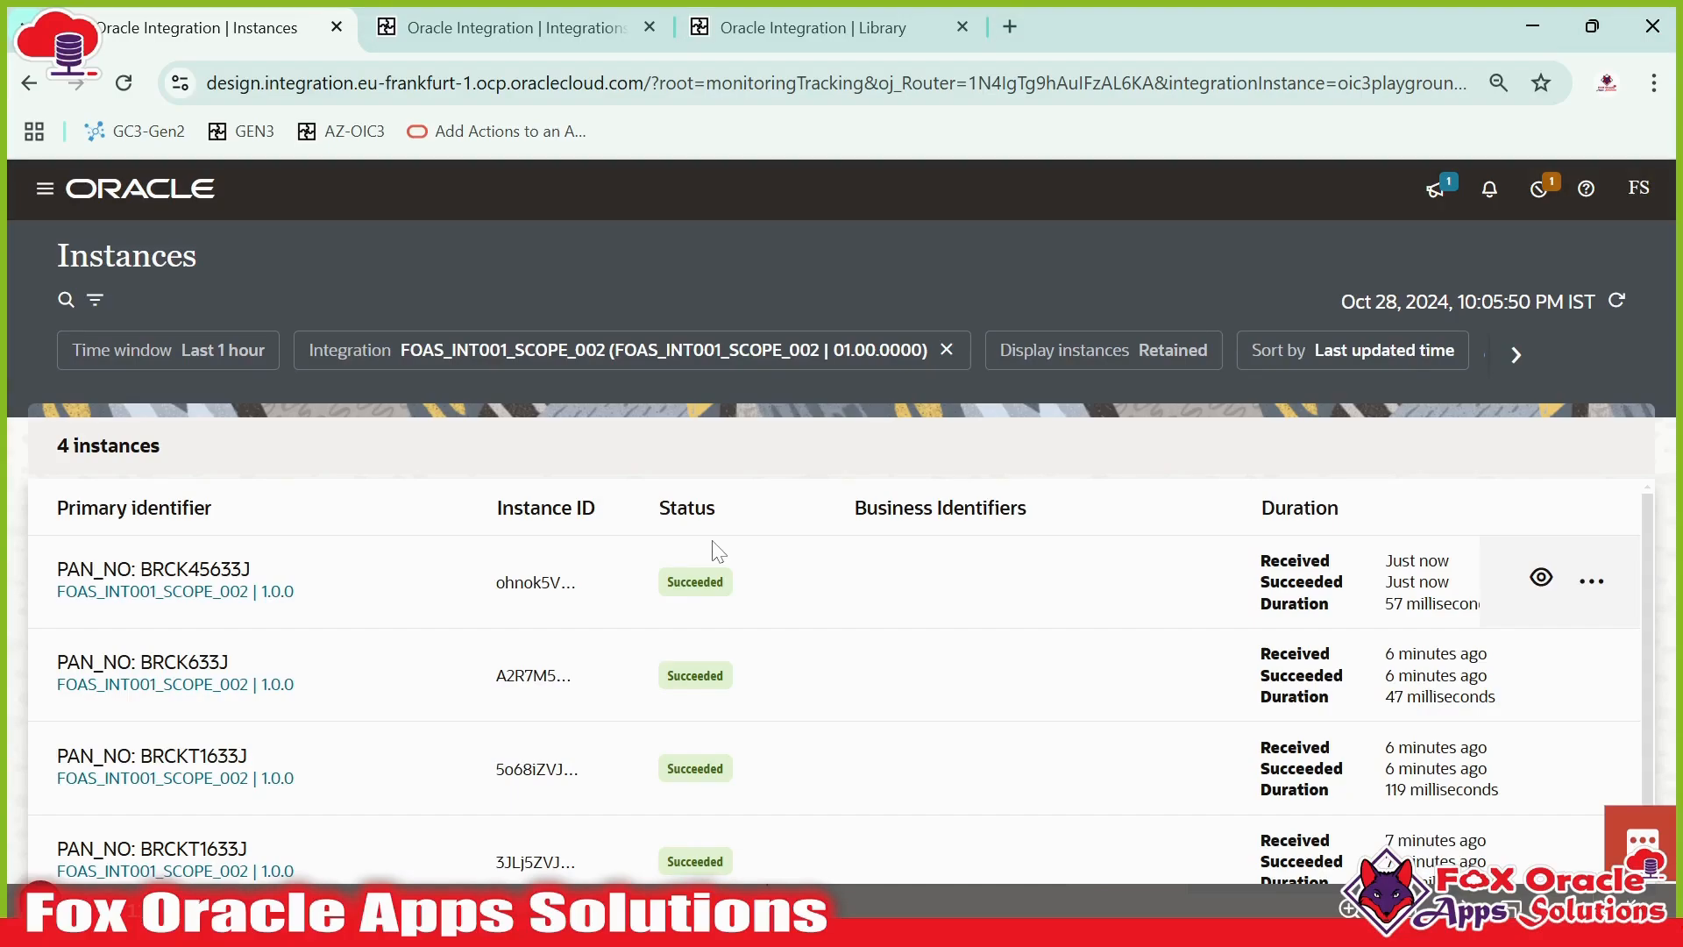
- Clone FOAS_INT001_SCOPE_002 as a new integration named FOAS_INT001_SCOPE_003
click(45, 189)
click(46, 187)
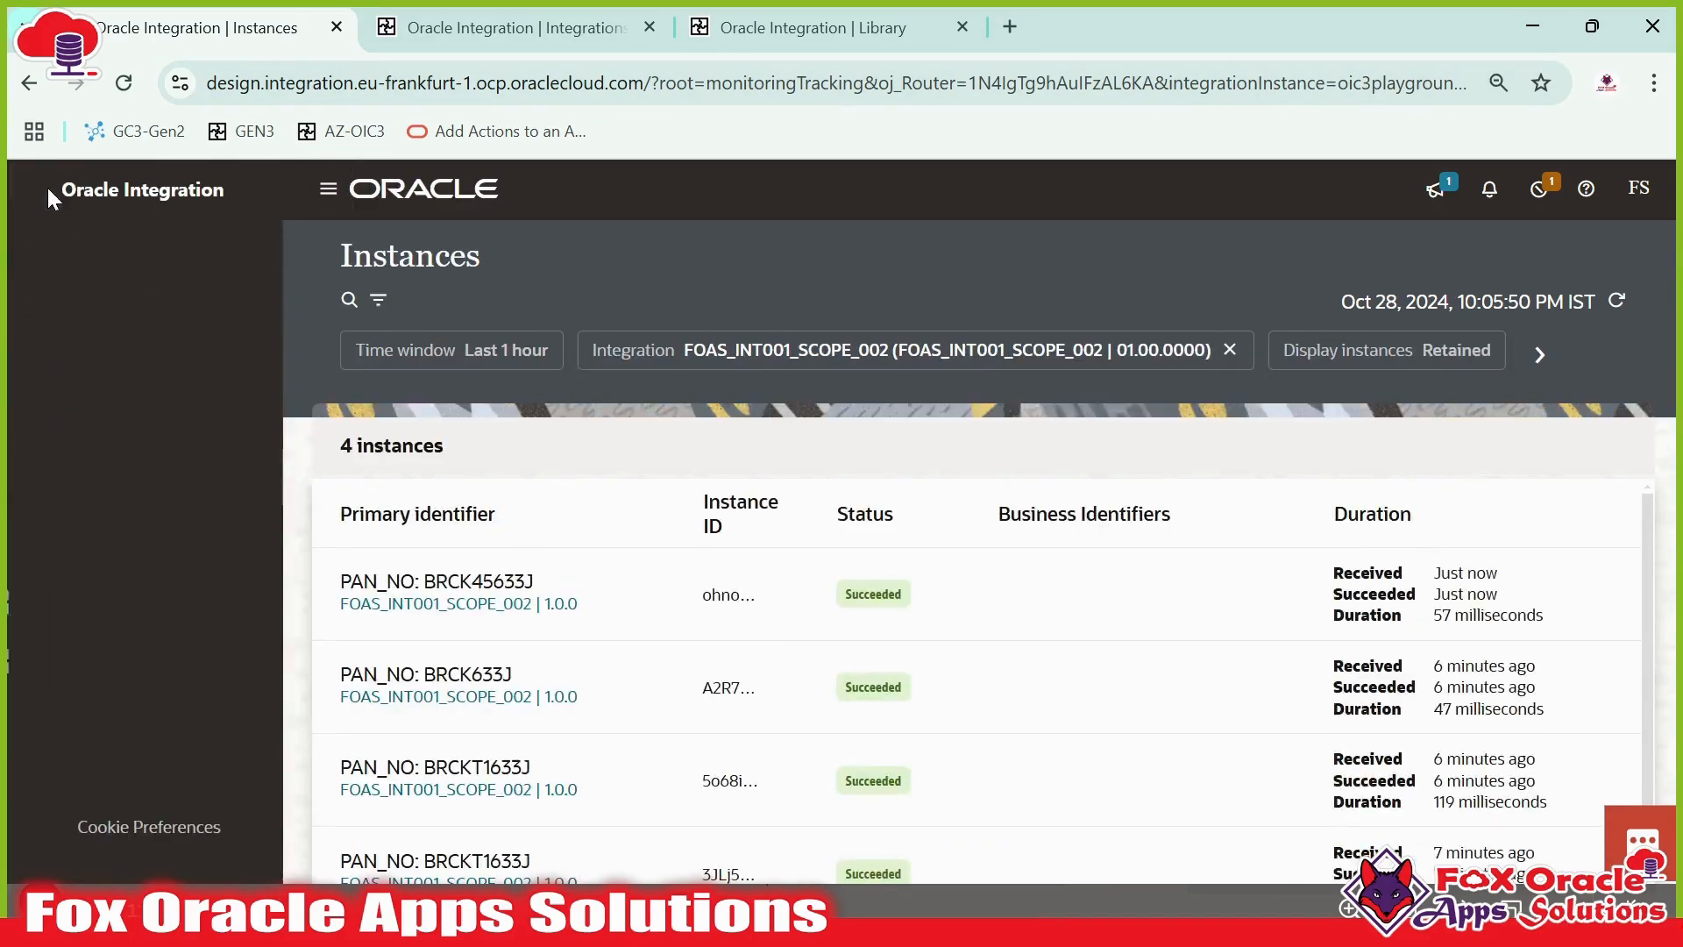
click(189, 367)
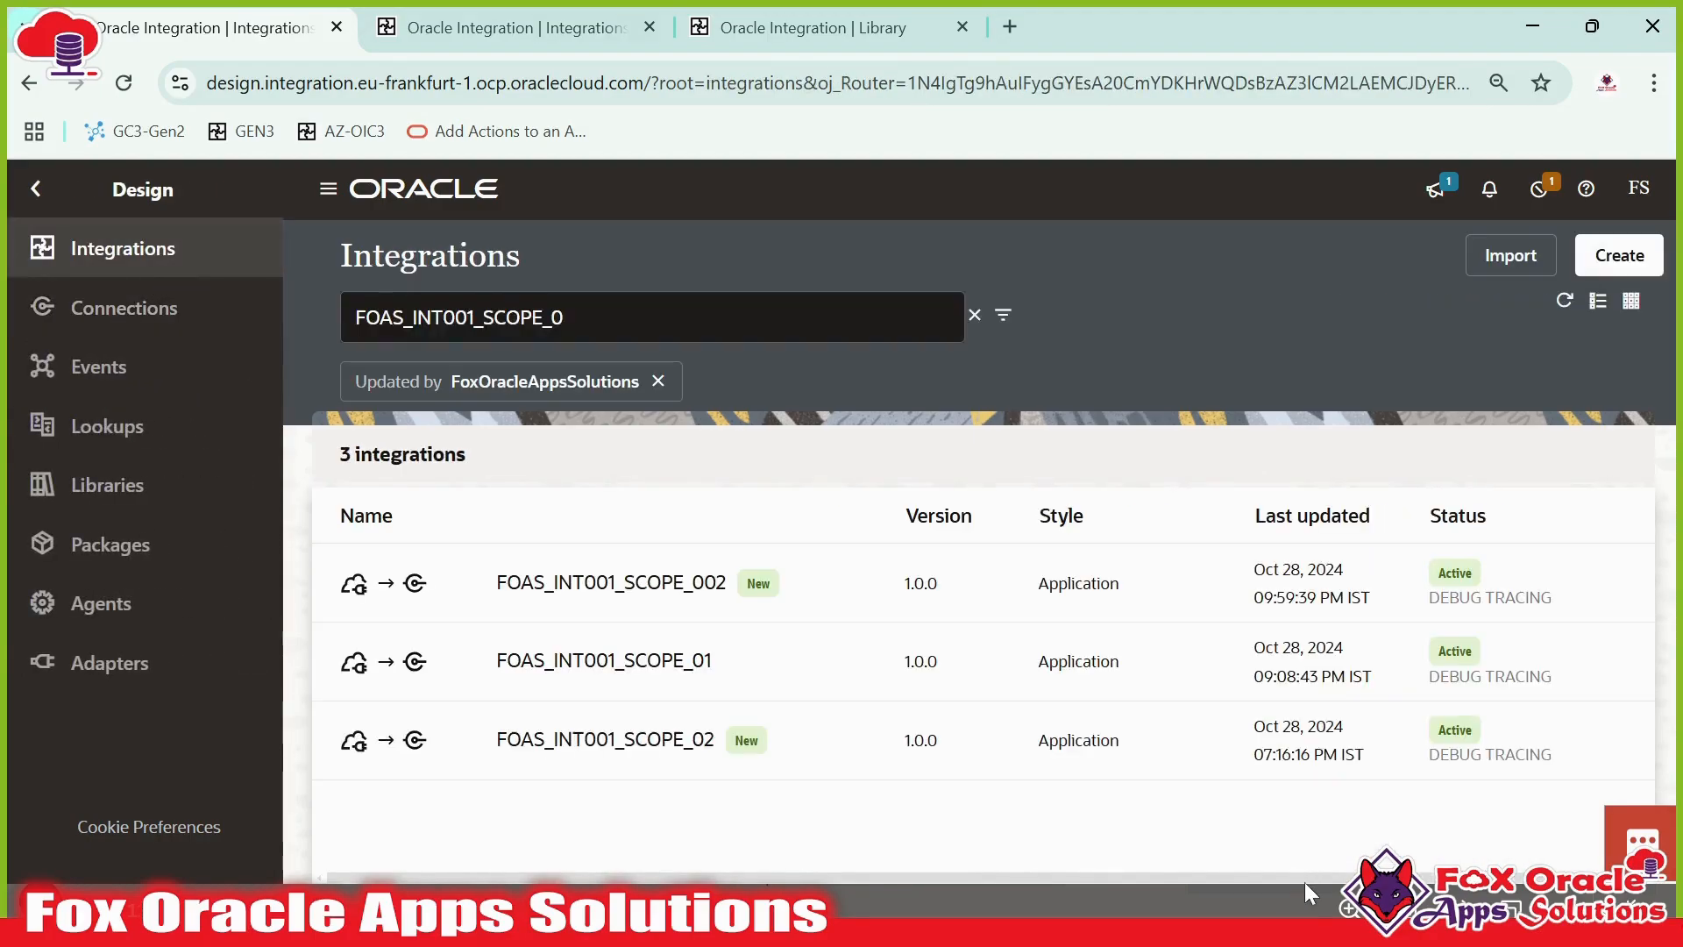
click(1530, 584)
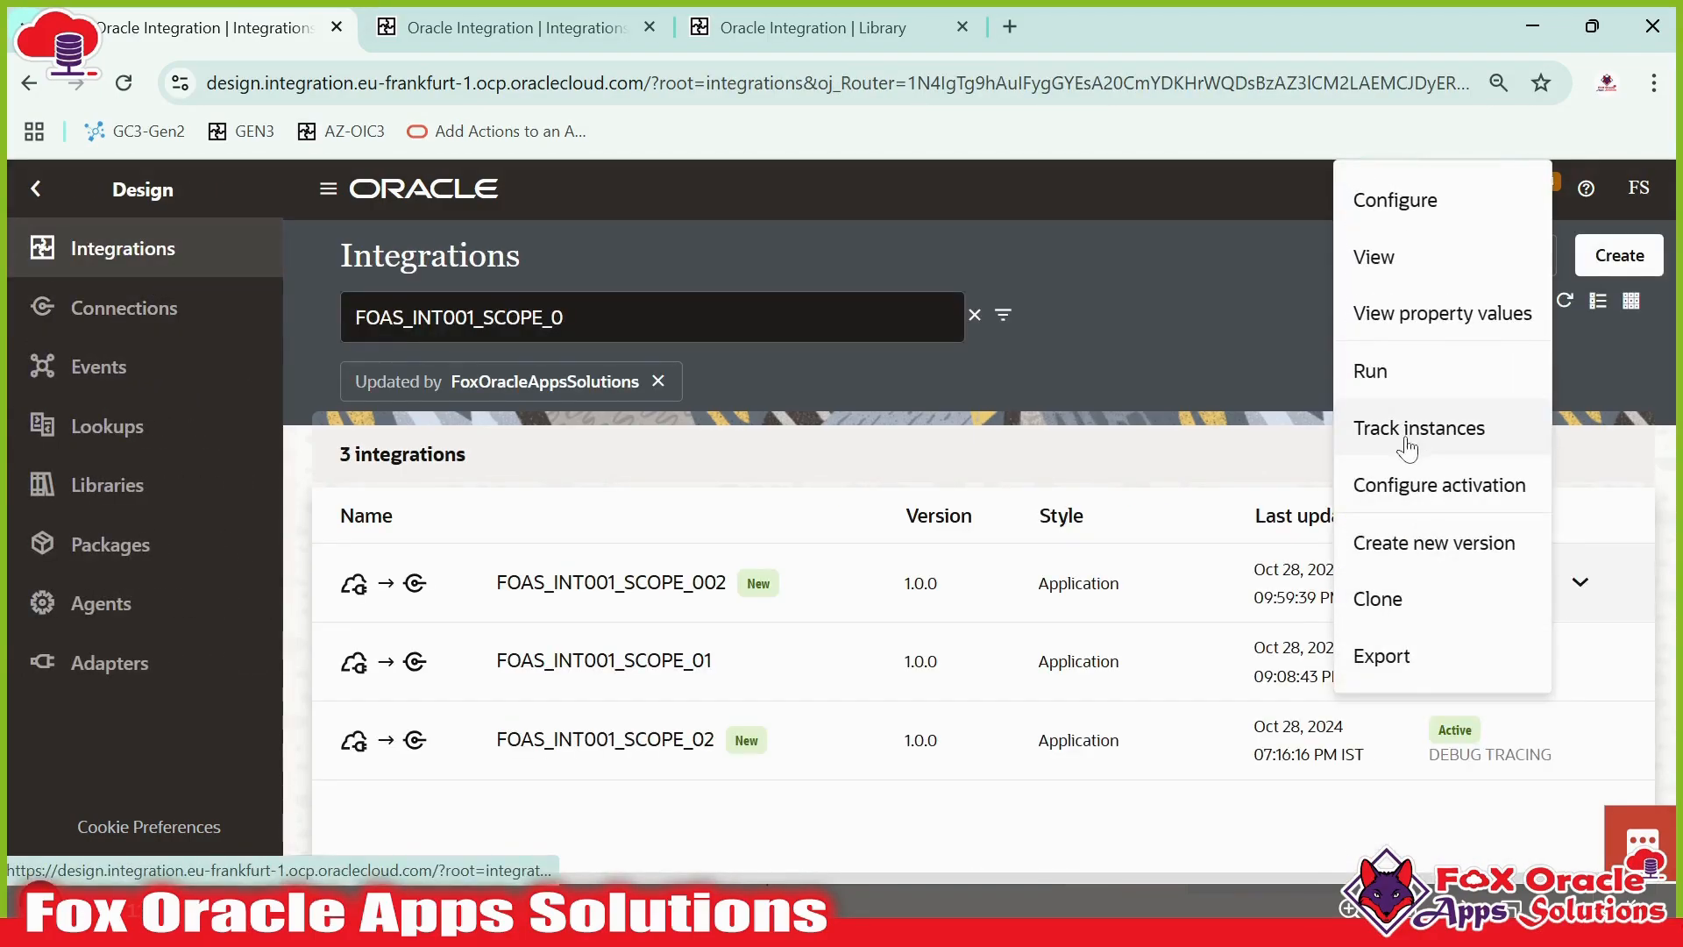
click(1374, 596)
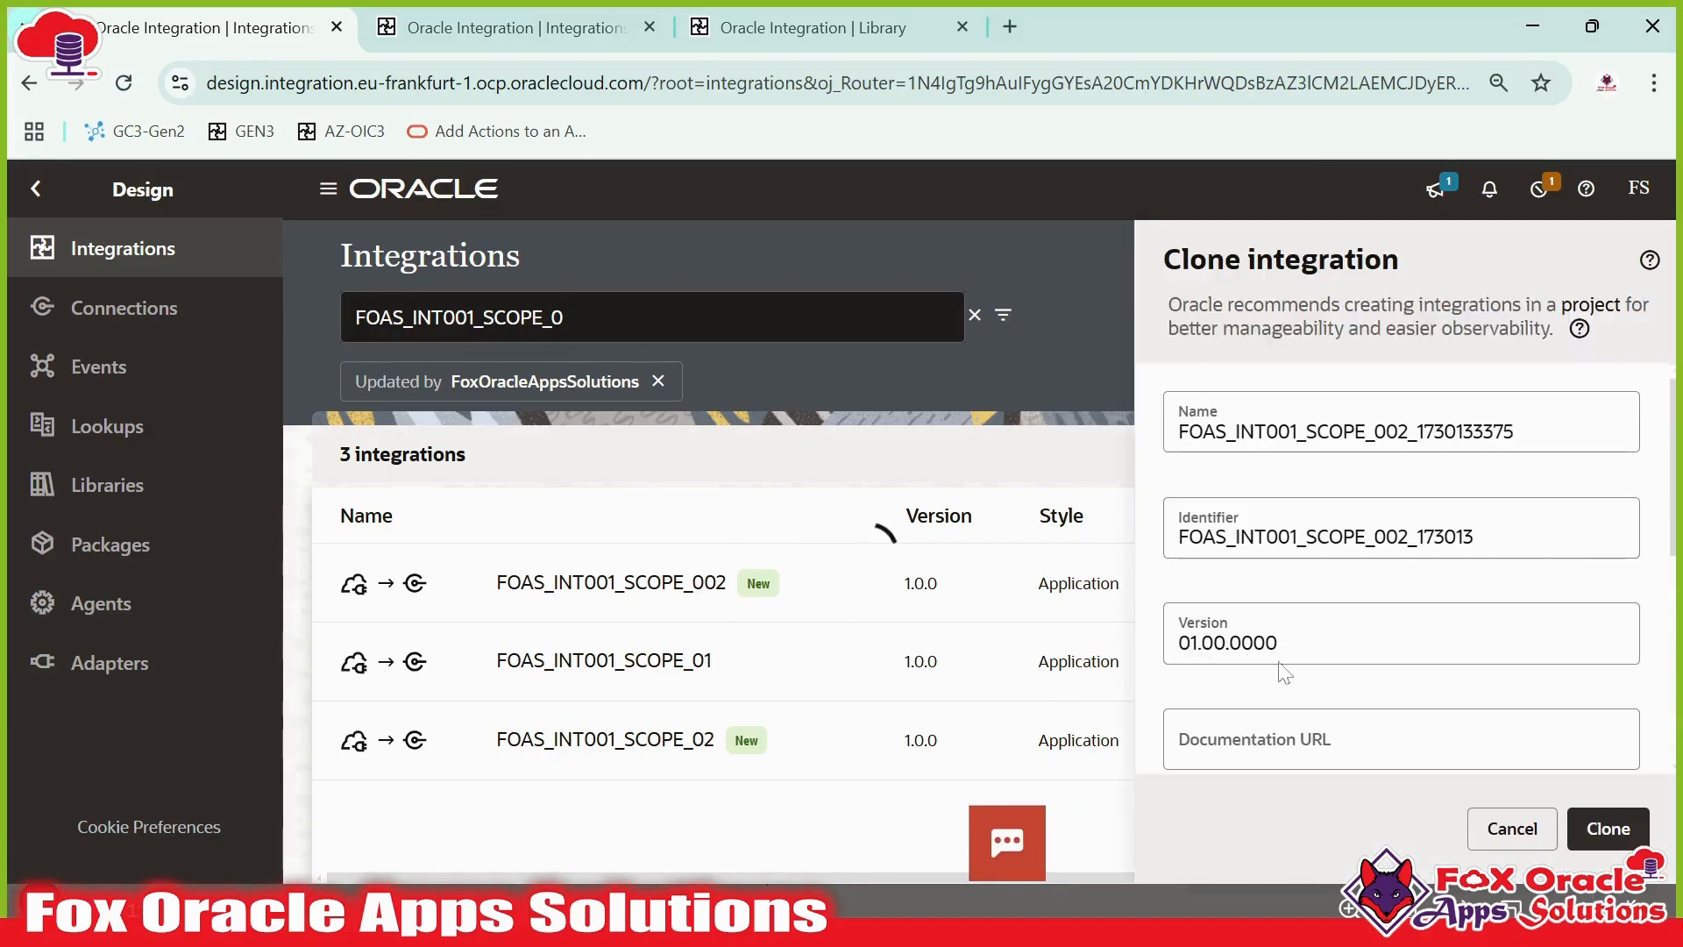
click(1400, 432)
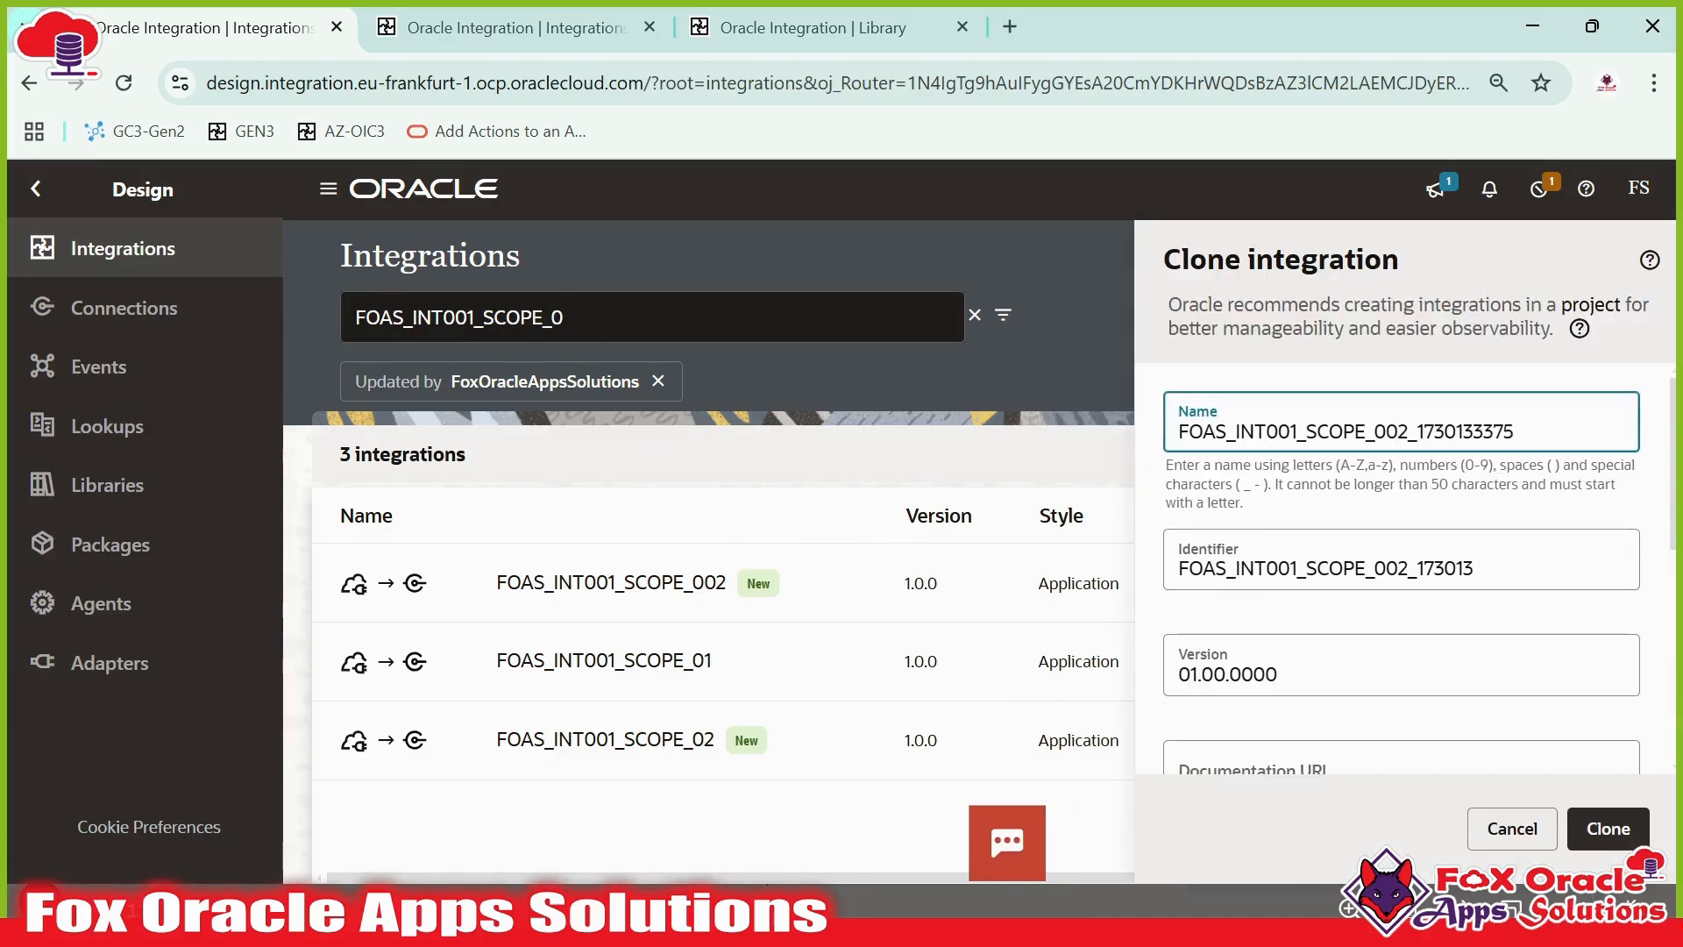
key(shift+End)
text(3)
click(1632, 820)
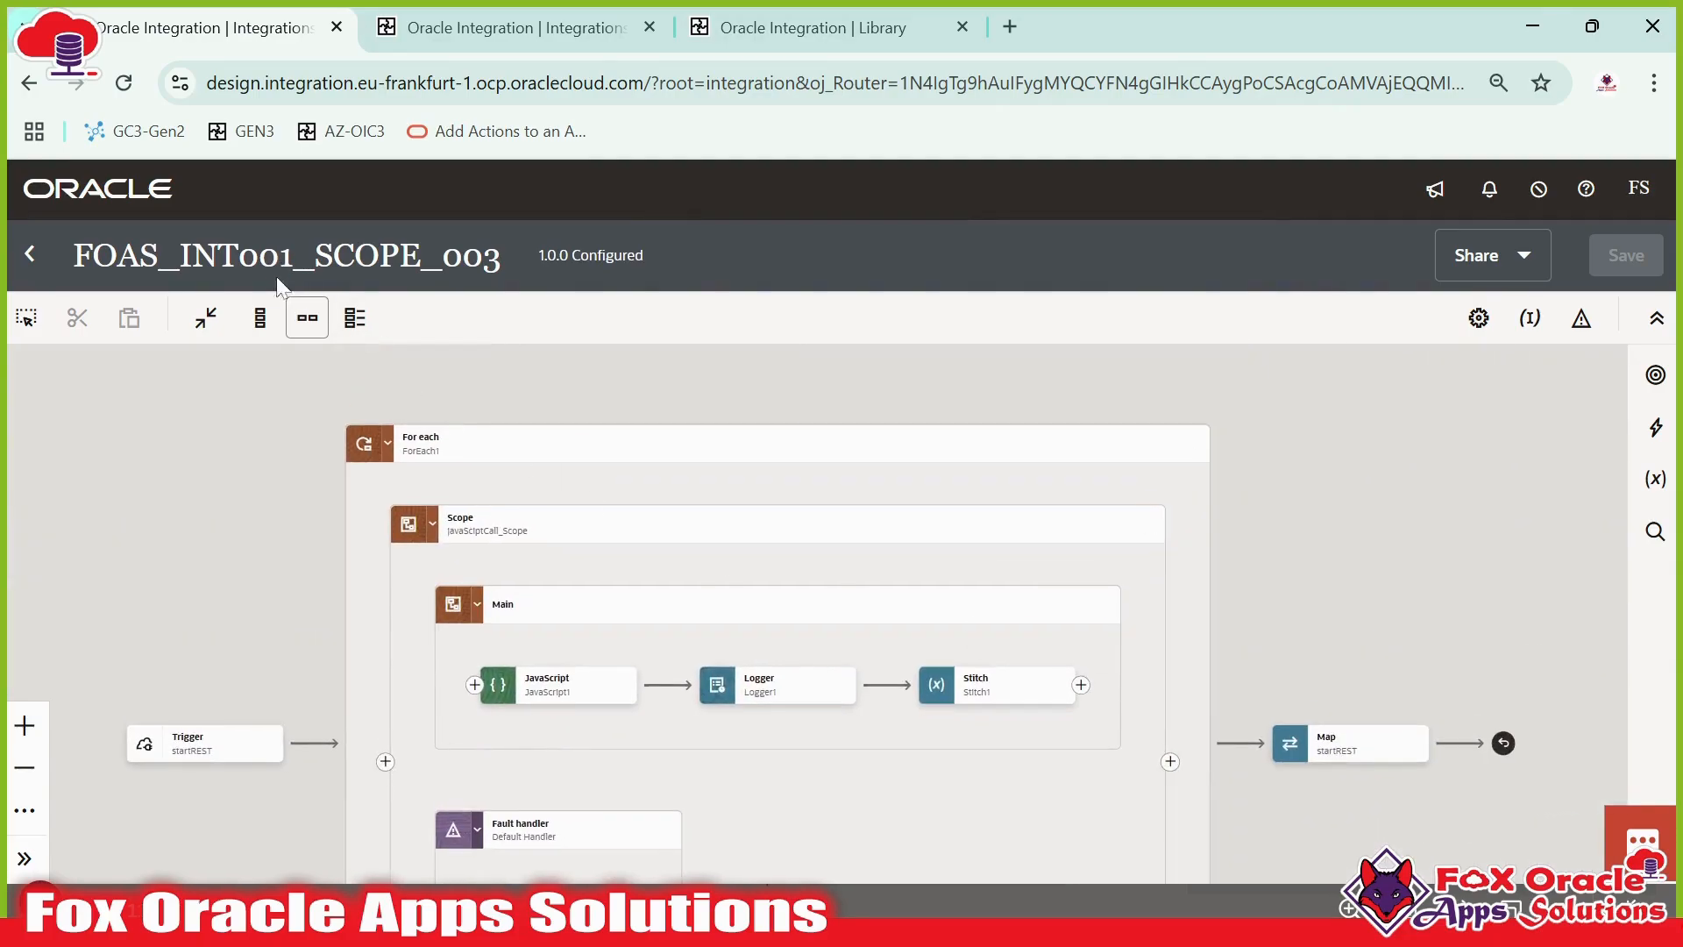
- Collapse the javaScriptCall_Scope block inside the For Each loop in the cloned integration
drag(273, 420, 261, 407)
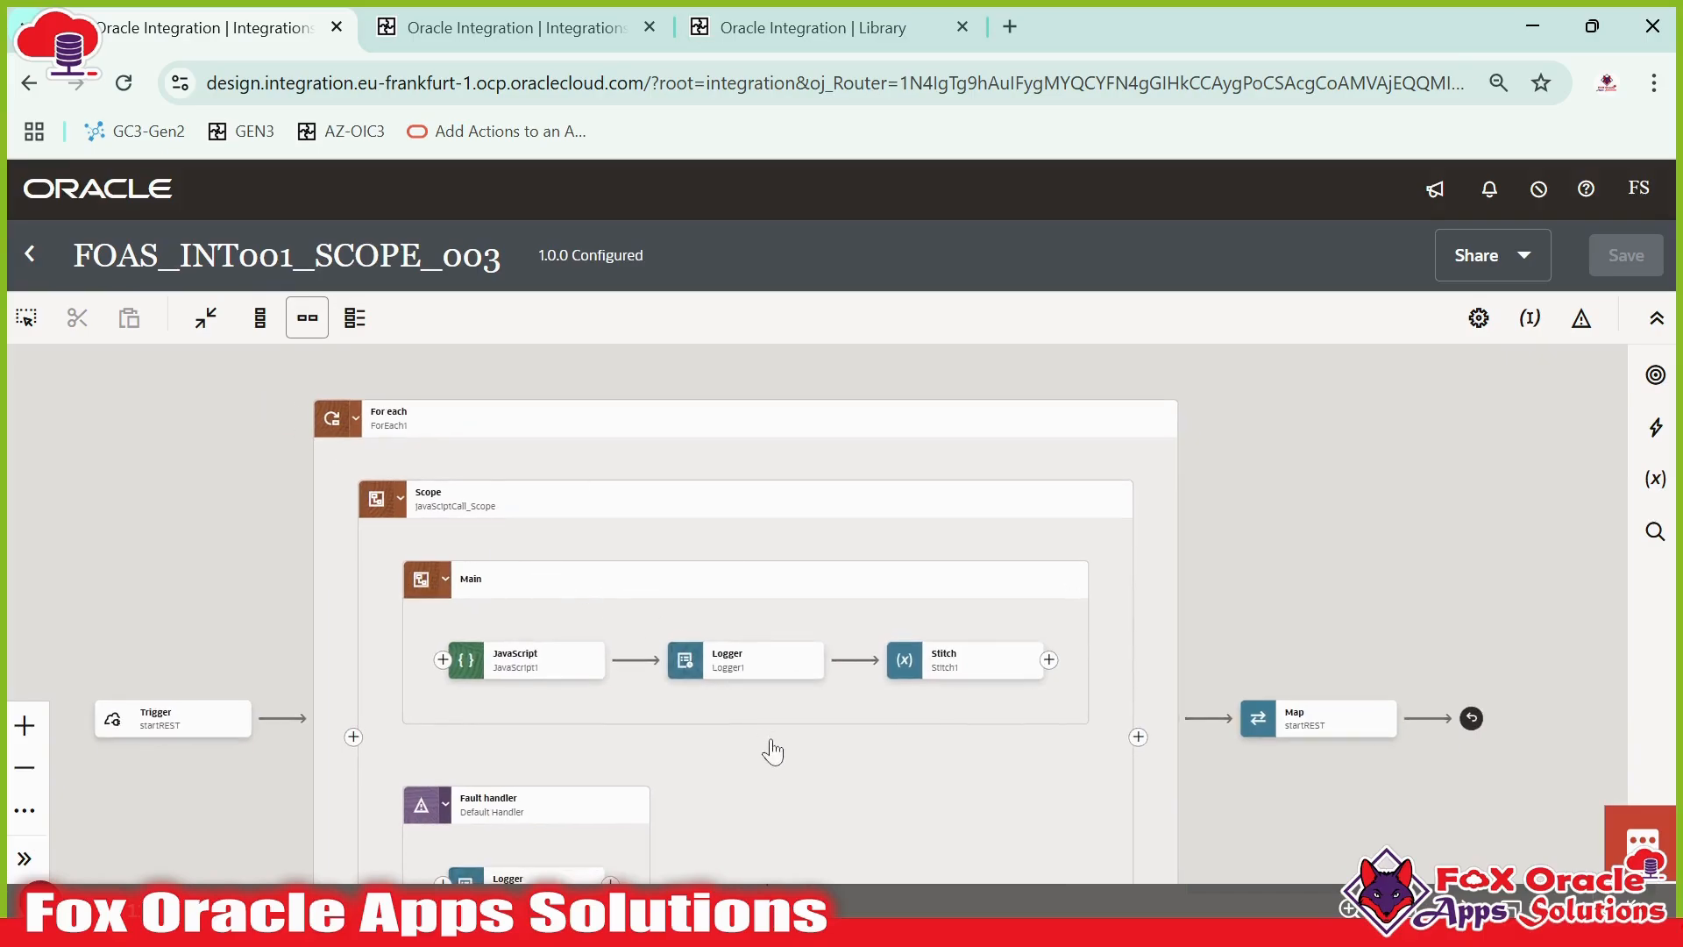
drag(776, 742, 786, 685)
scroll(897, 674, down, 1)
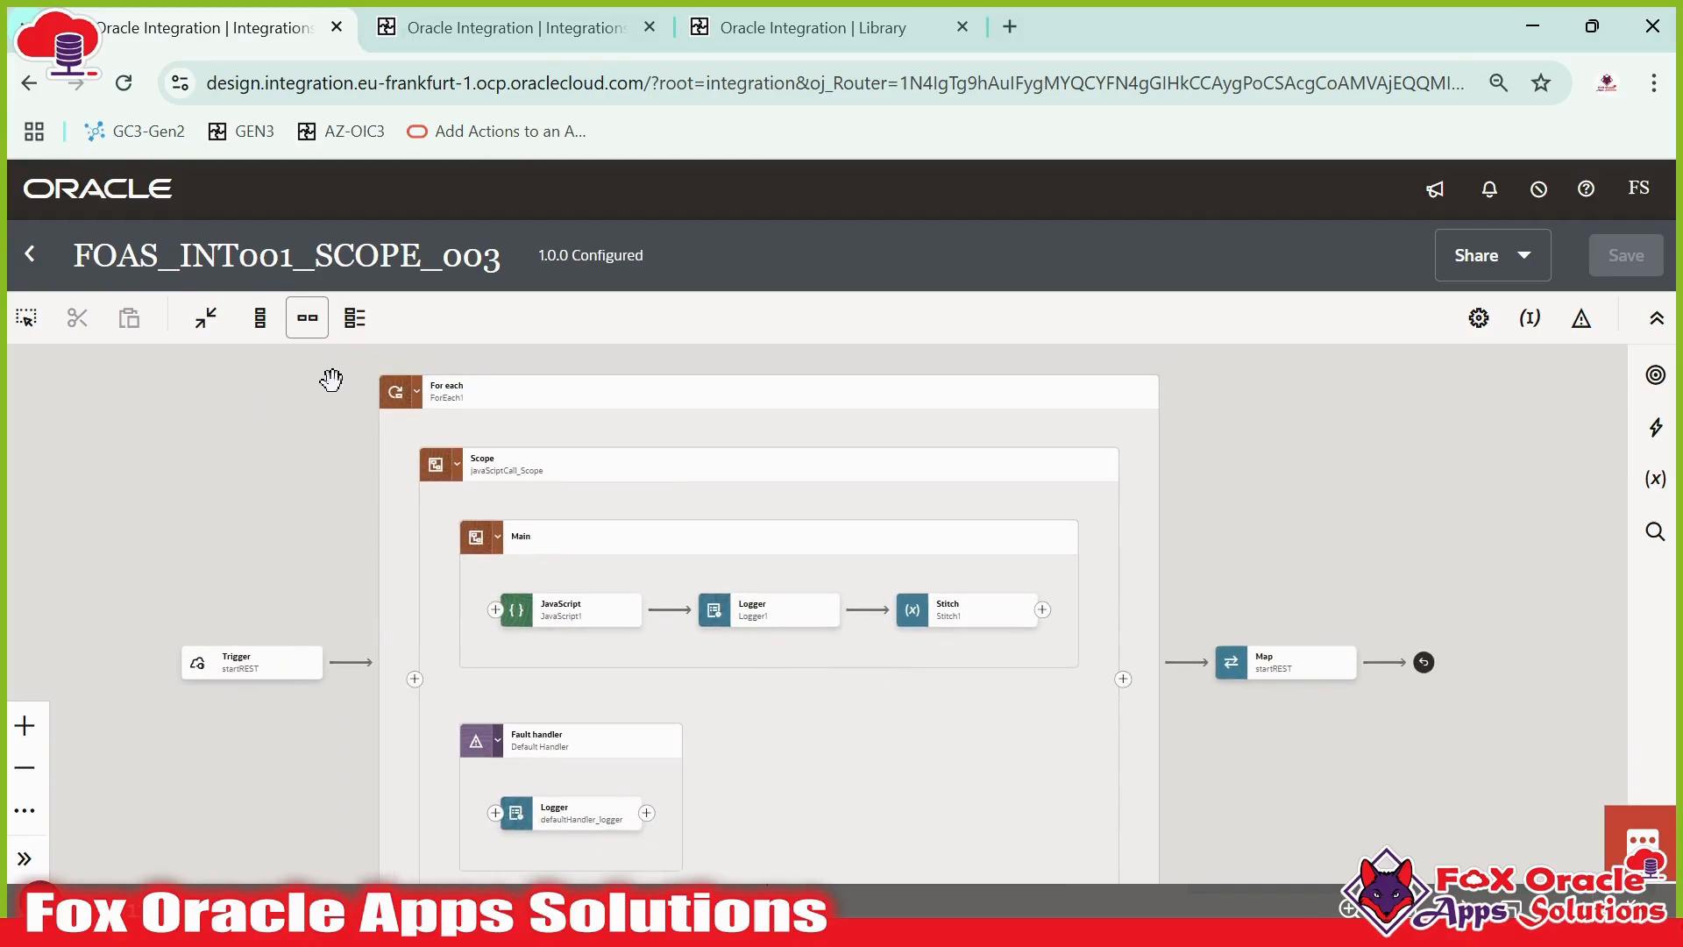
drag(471, 656, 383, 609)
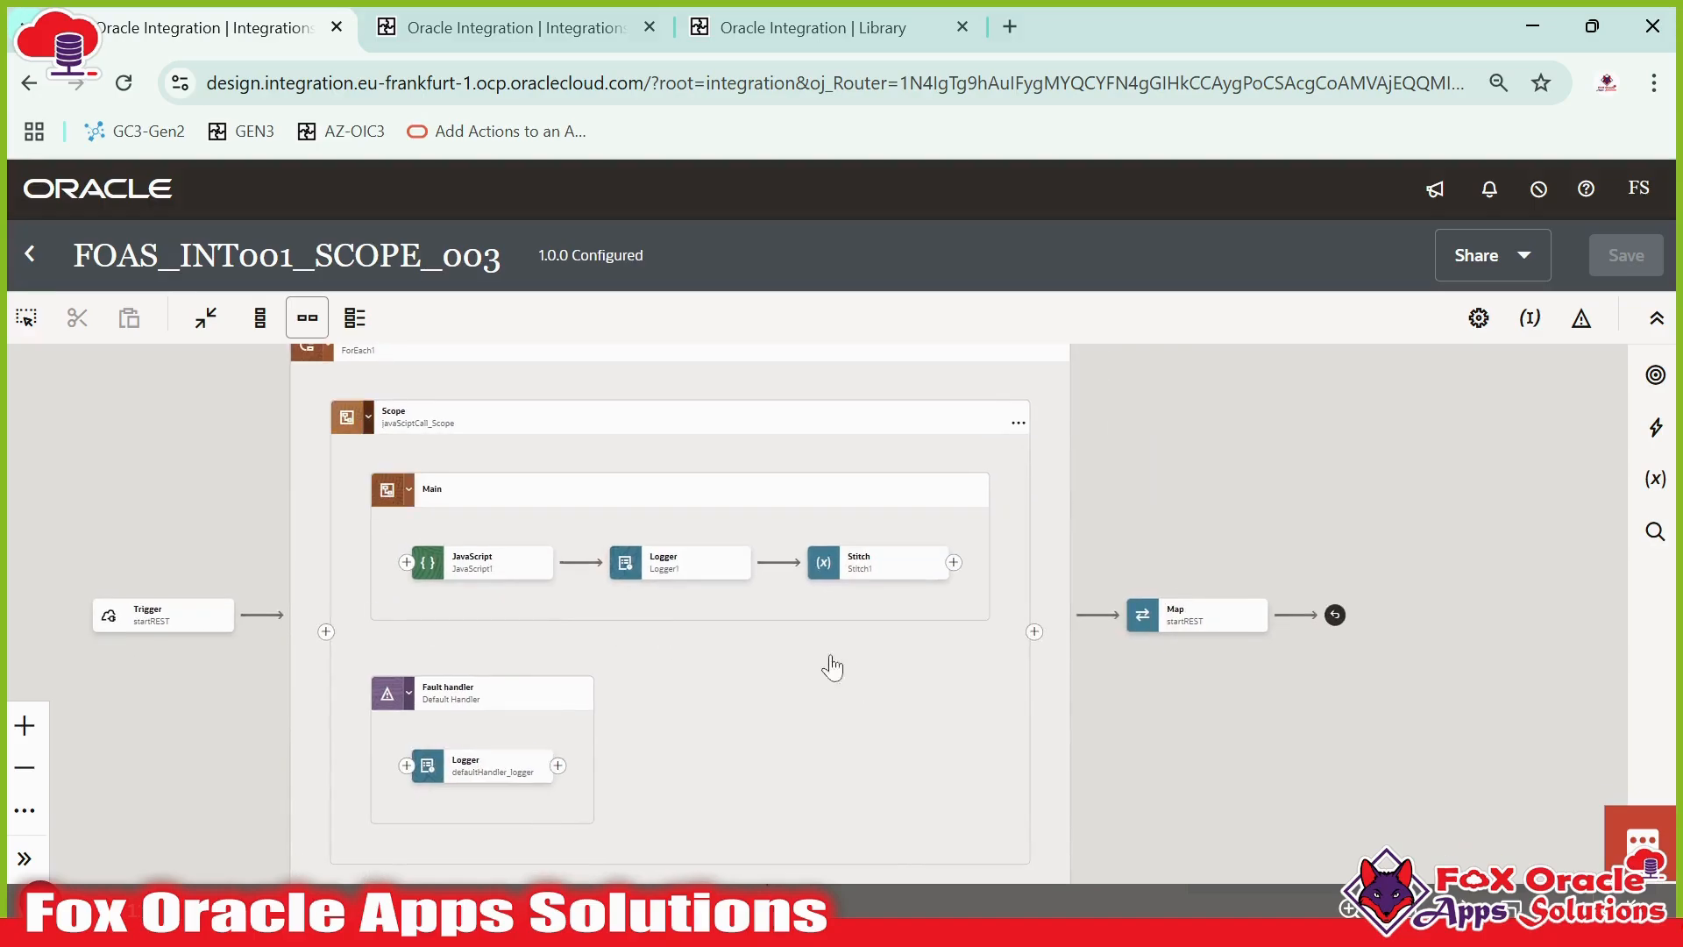
scroll(792, 641, down, 6)
click(733, 645)
scroll(793, 633, up, 5)
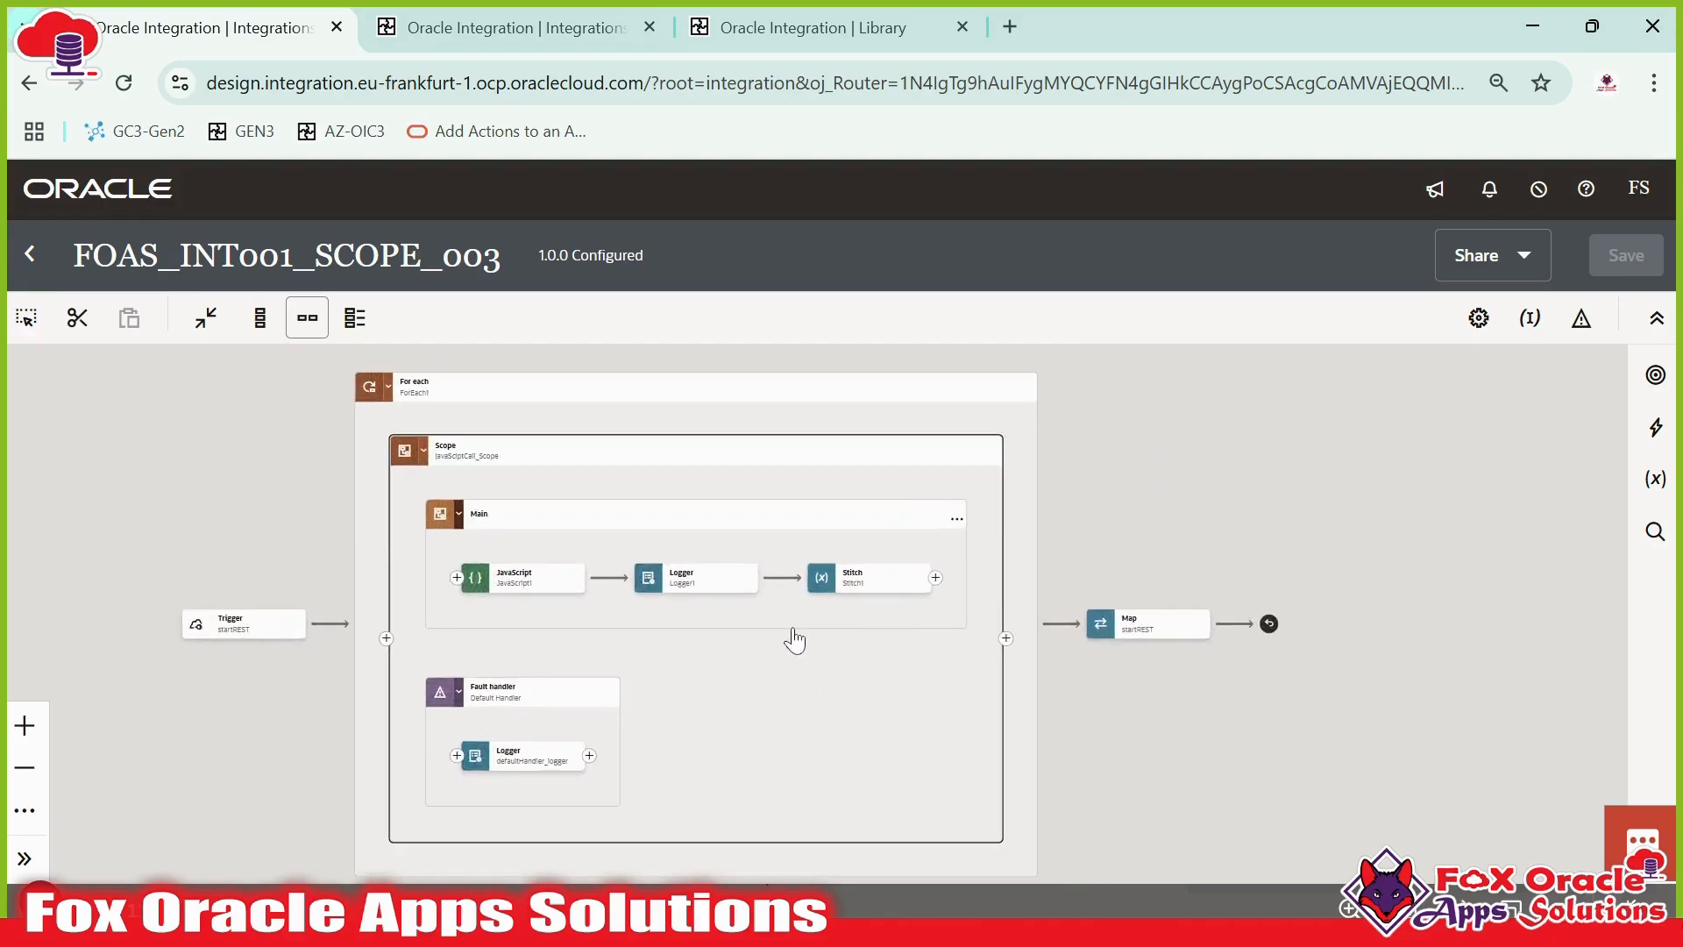
scroll(783, 631, up, 3)
click(301, 391)
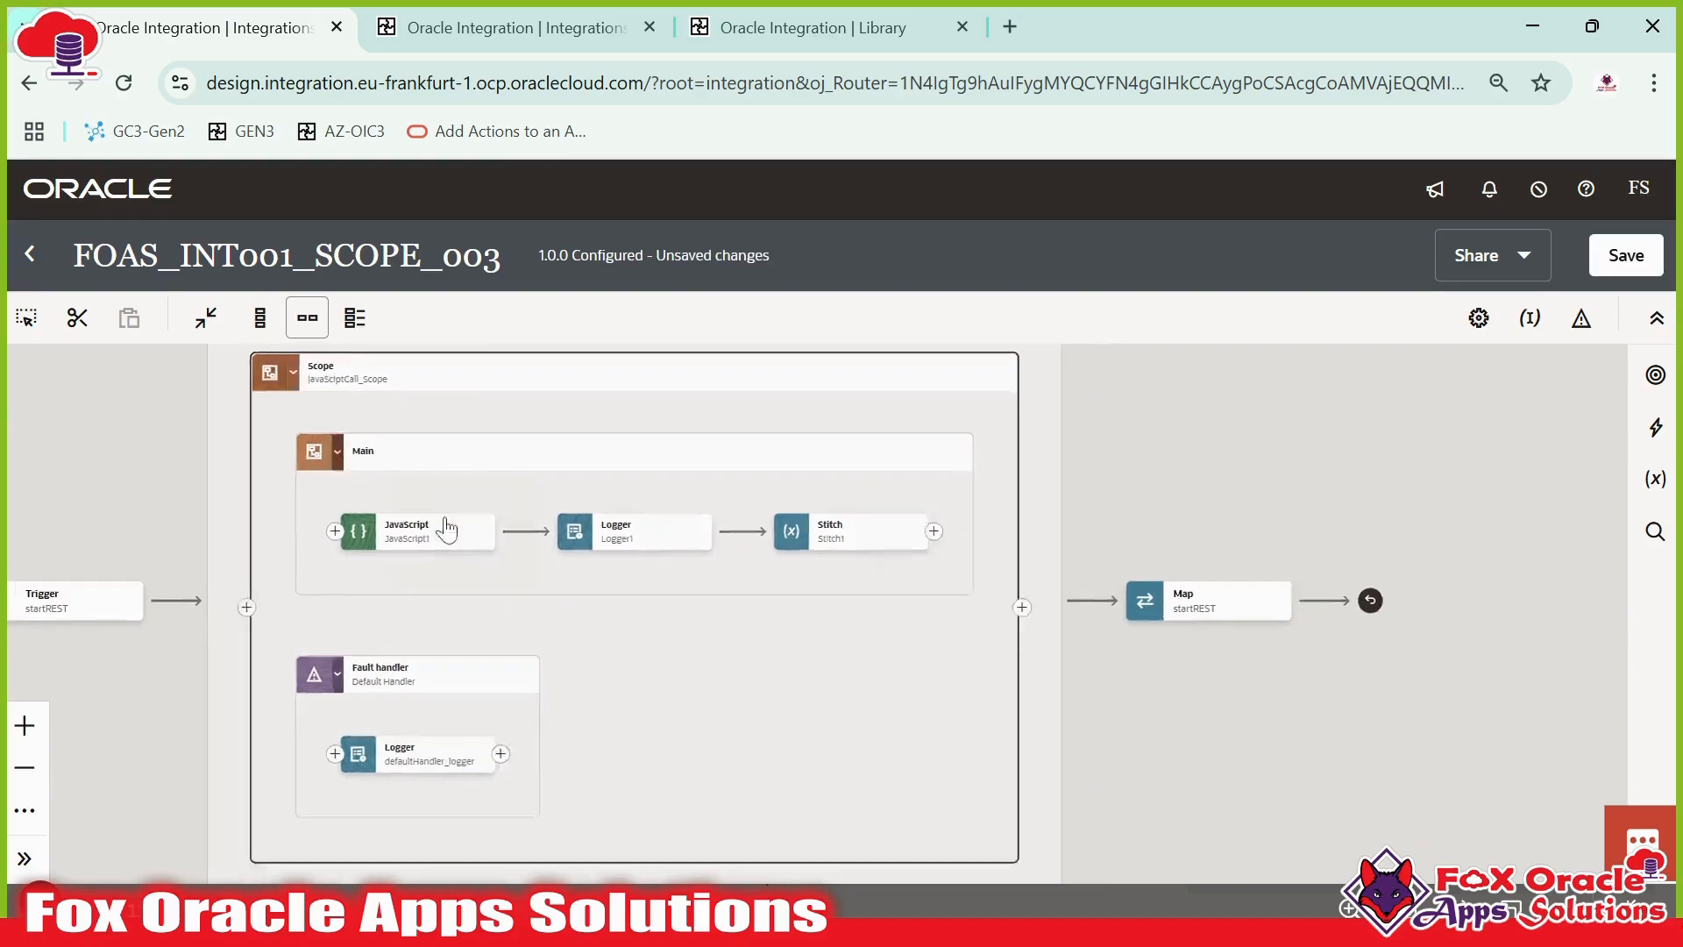
scroll(766, 650, up, 4)
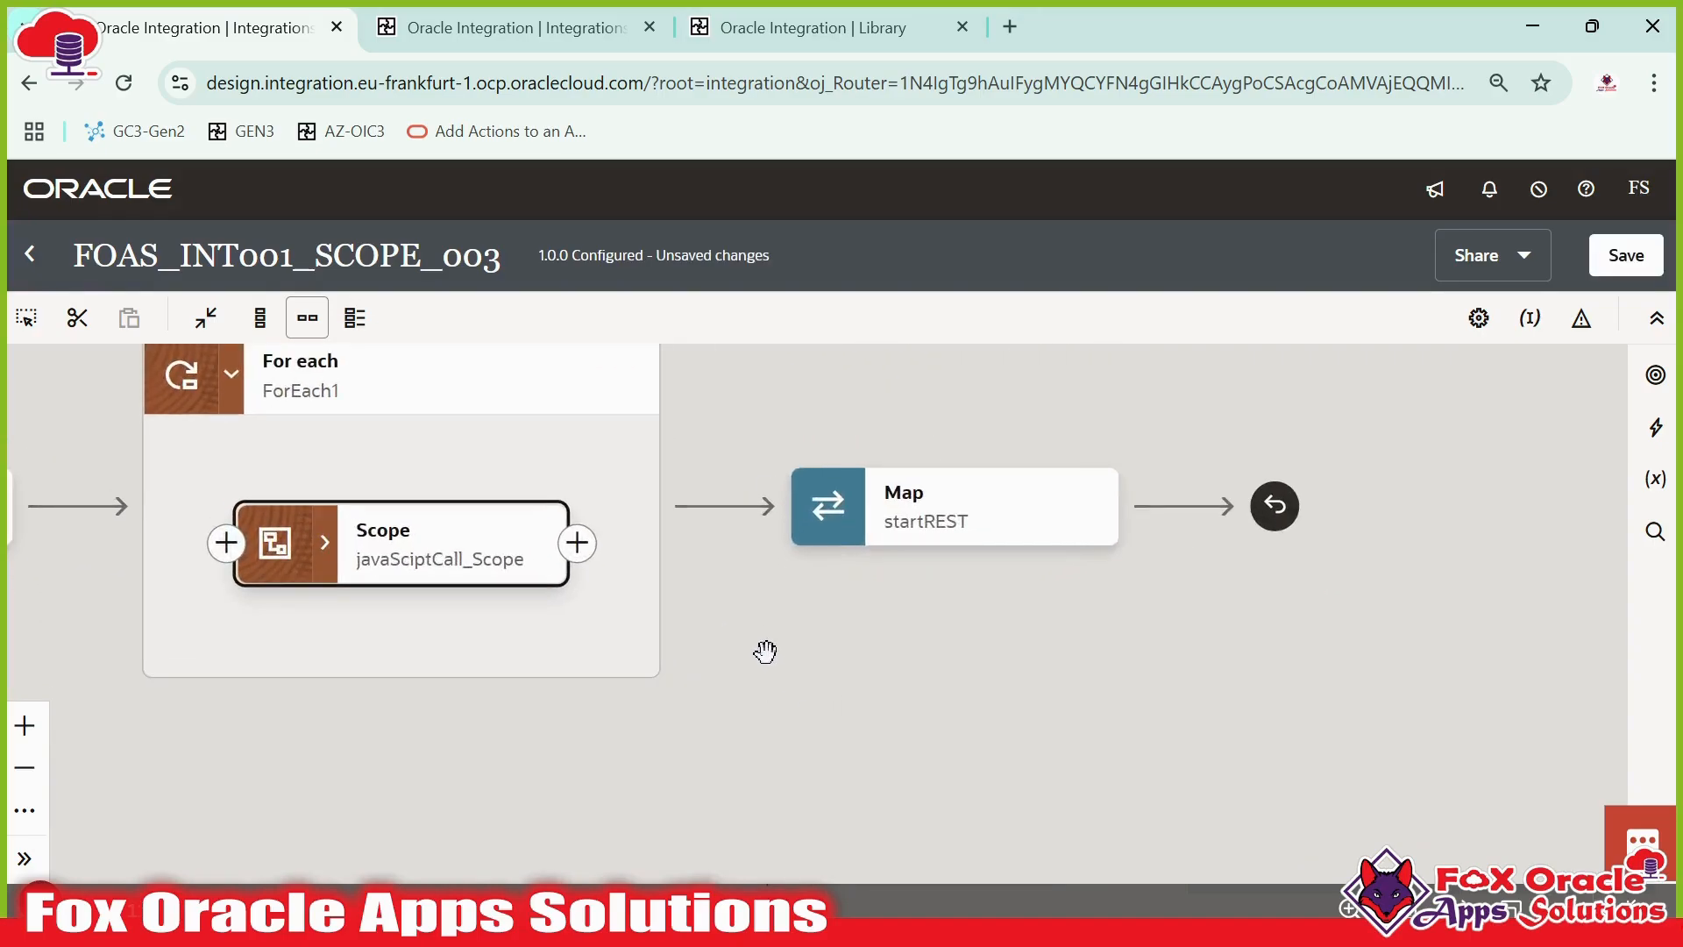
- Add an Assign action right after the scope inside the For Each loop
drag(701, 629, 1002, 750)
click(928, 691)
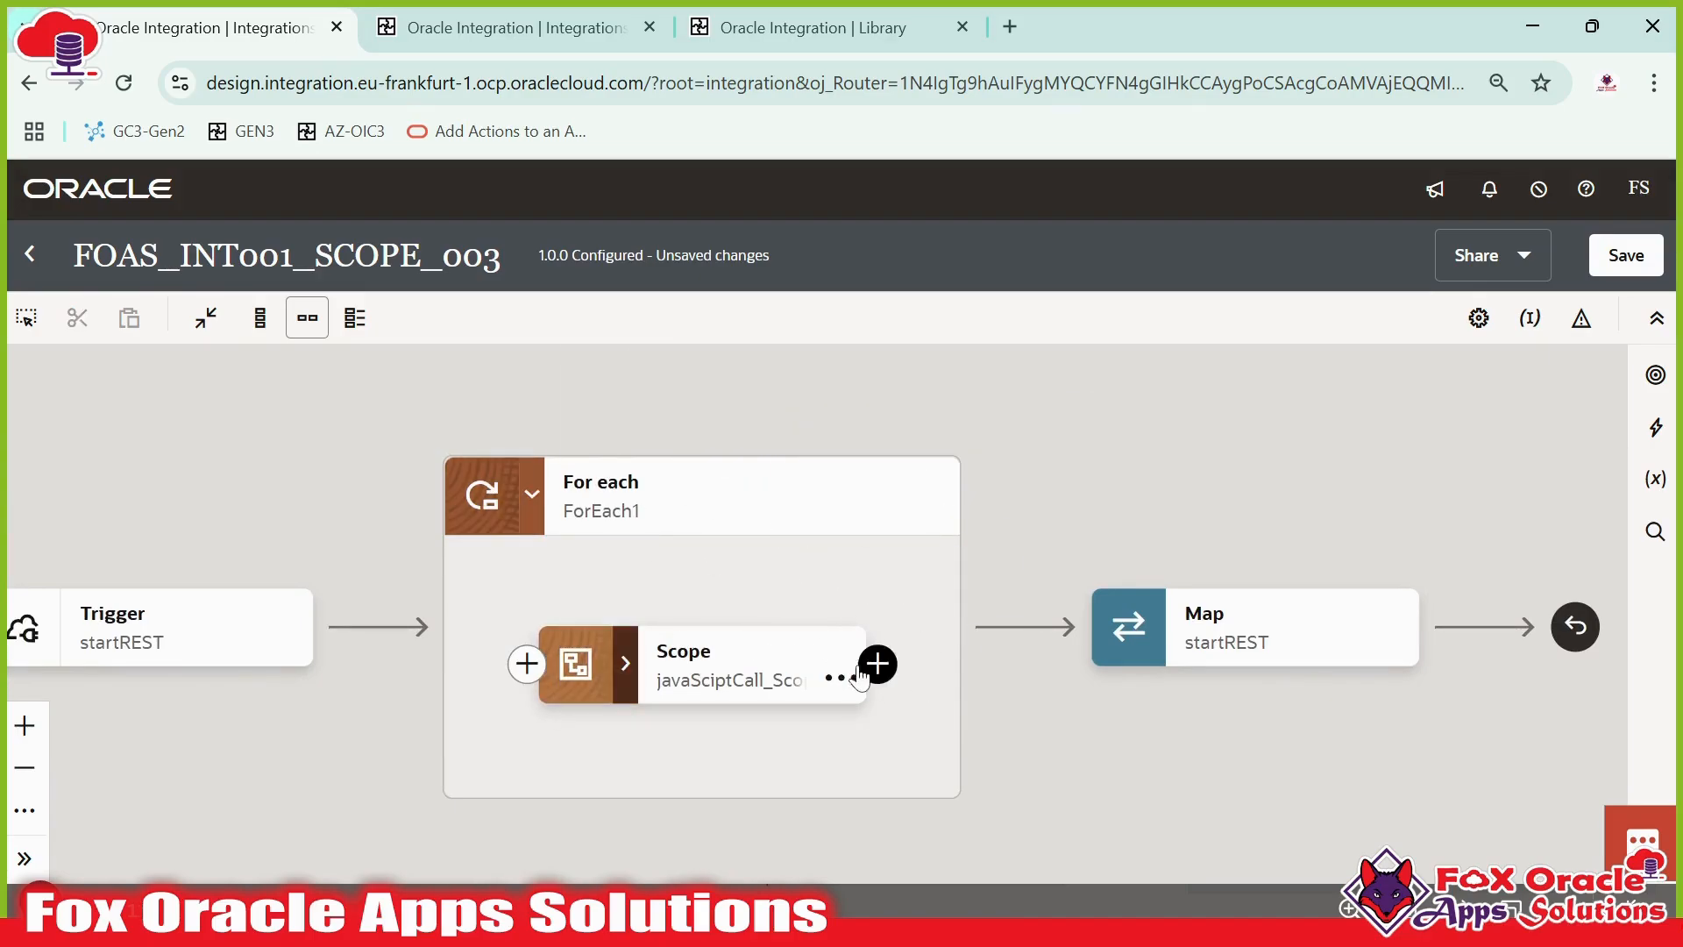
drag(1026, 517, 1067, 566)
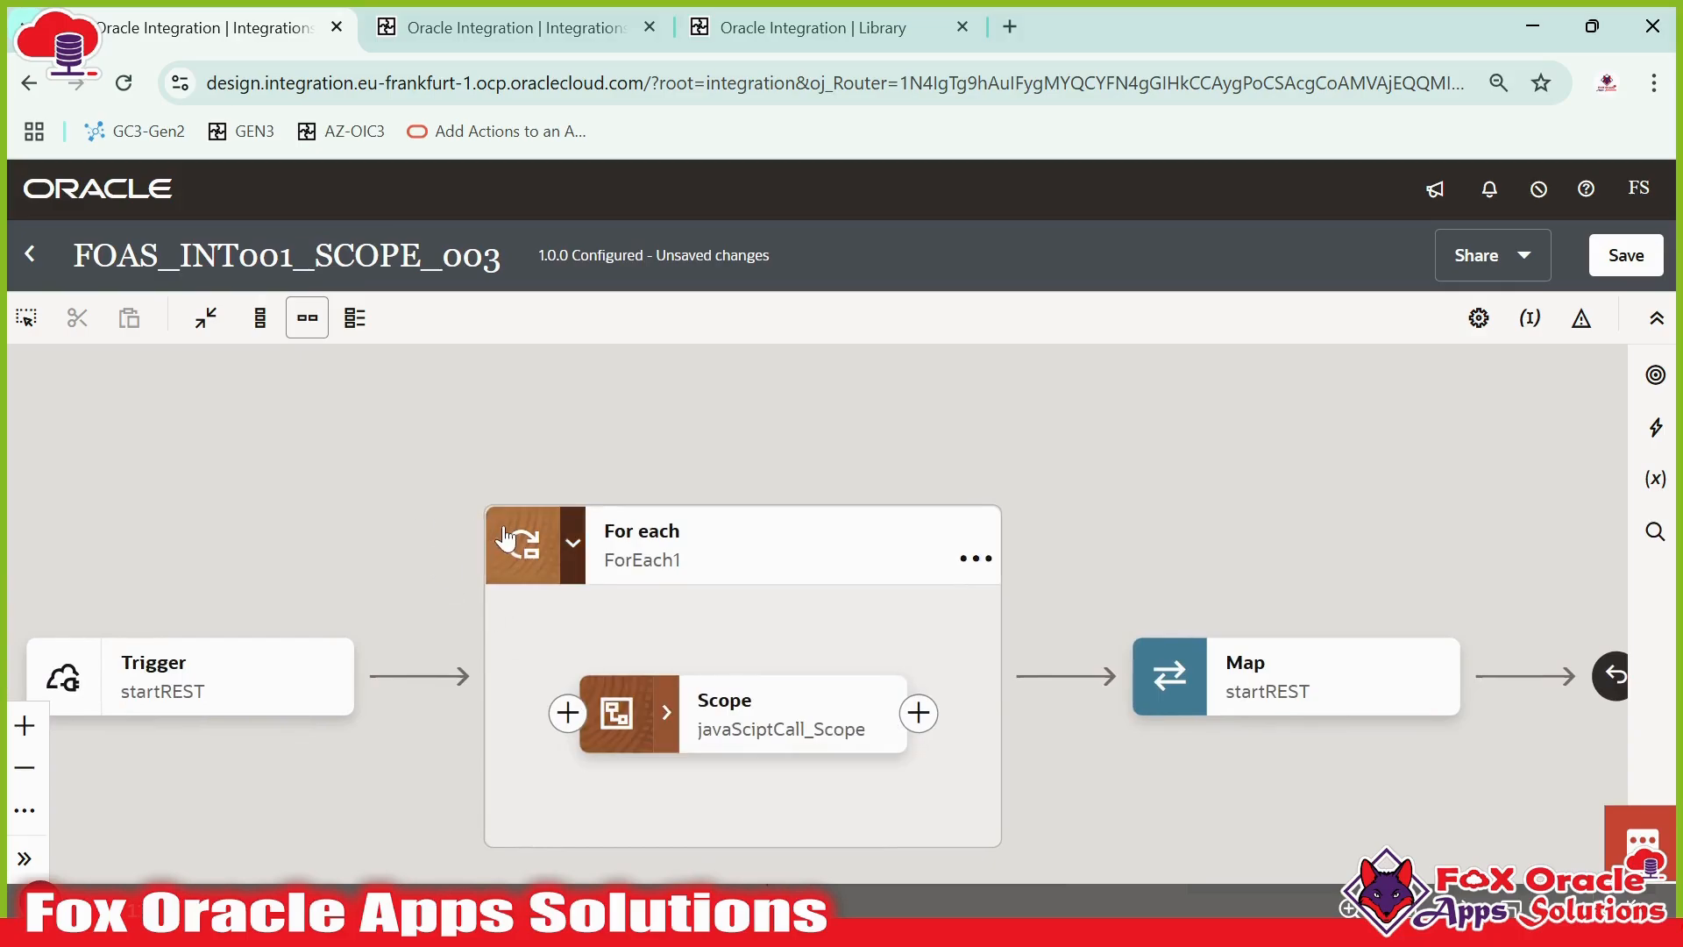
drag(814, 633, 764, 599)
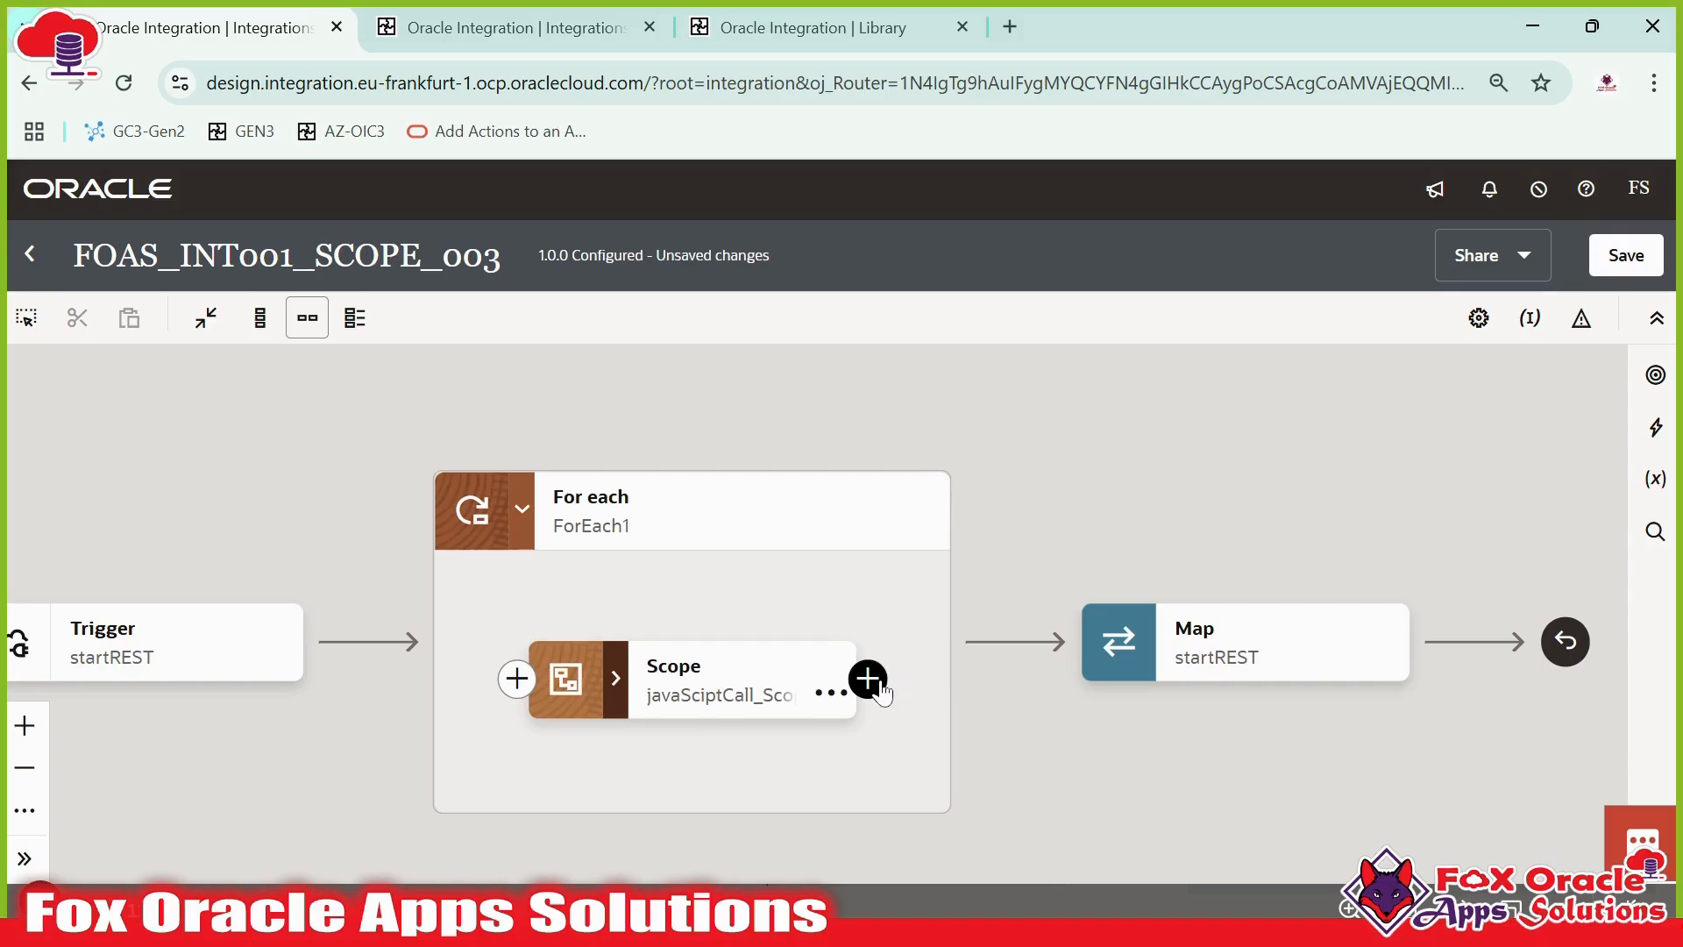
click(870, 681)
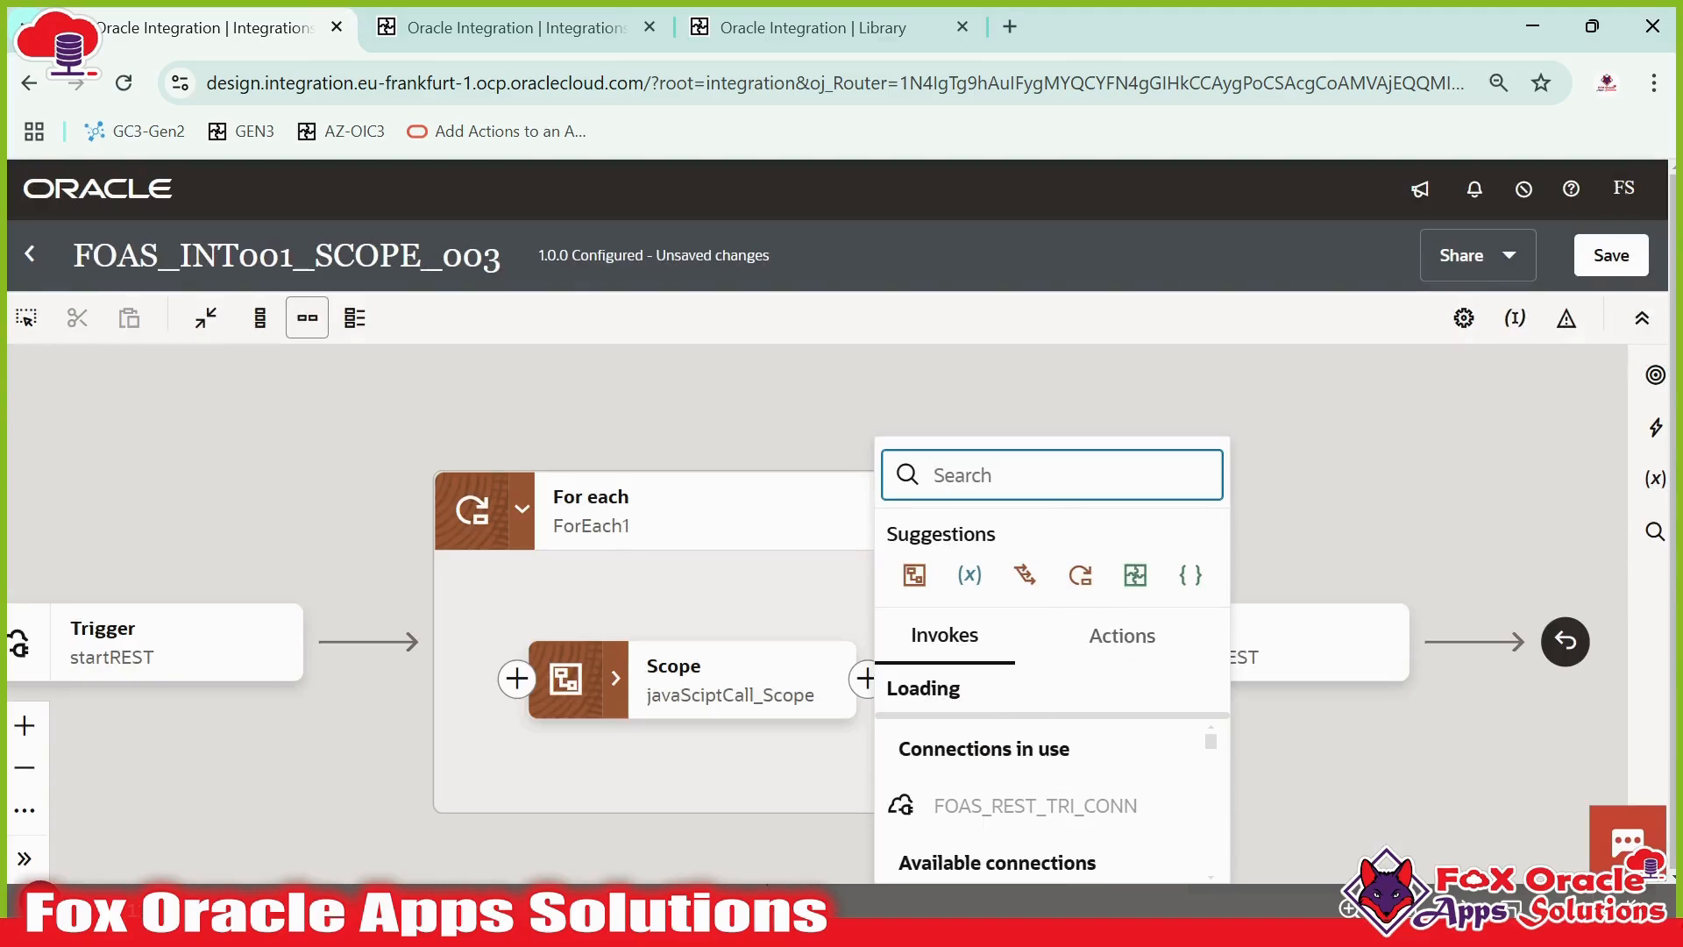
text(assi)
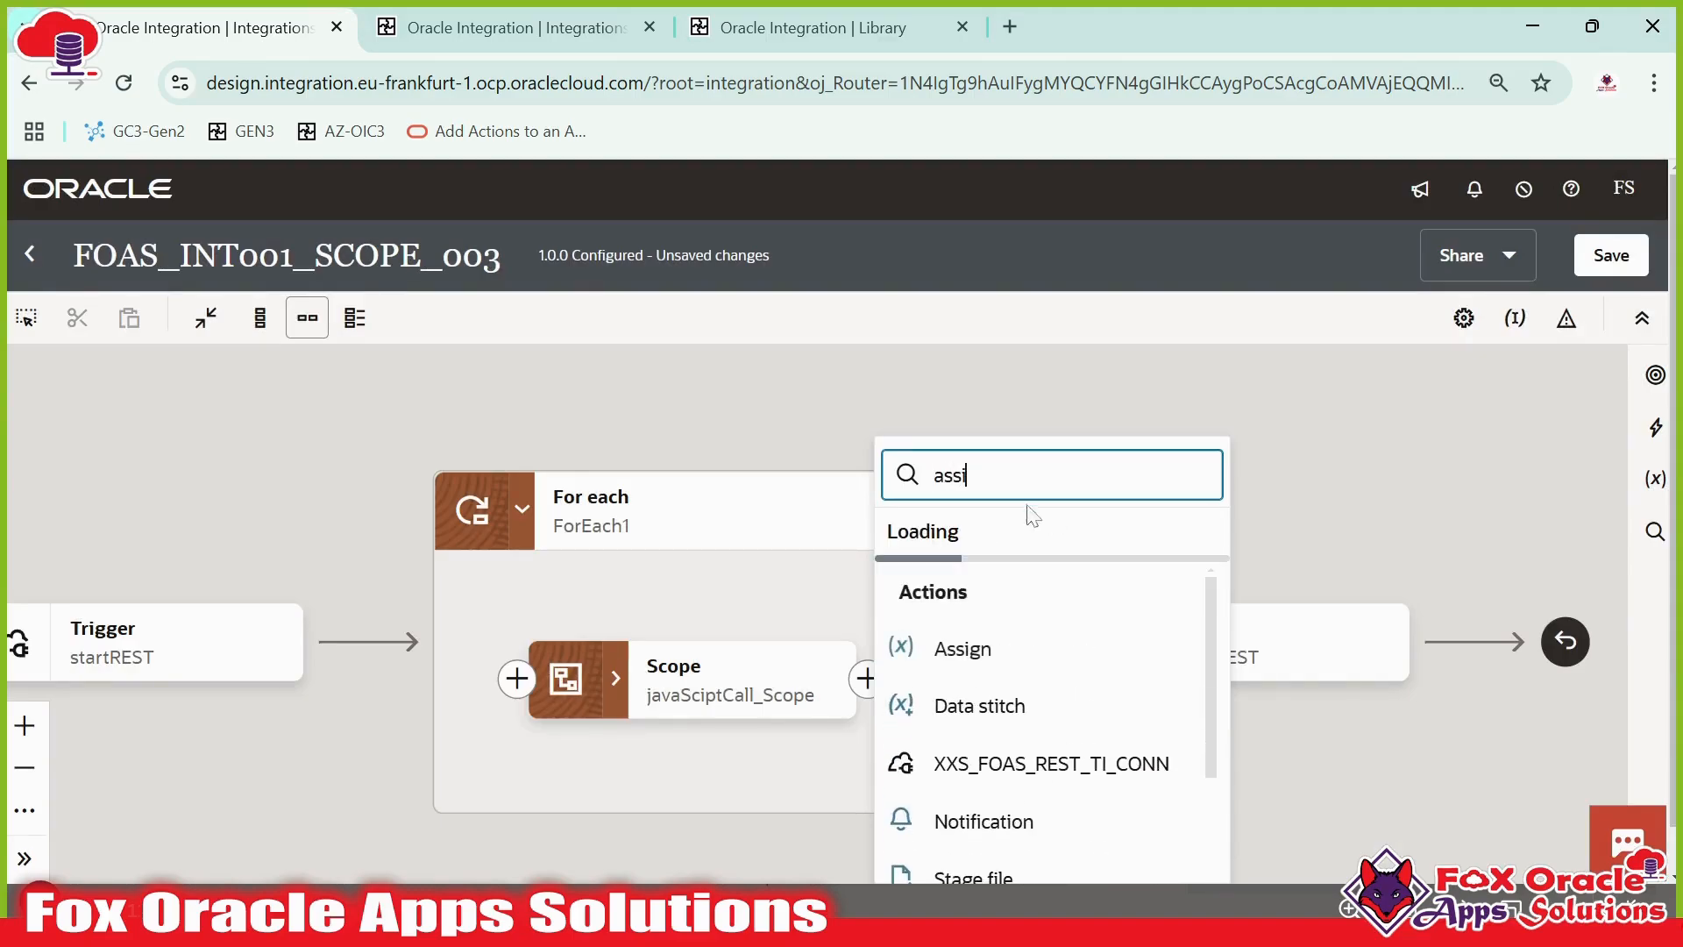
click(998, 647)
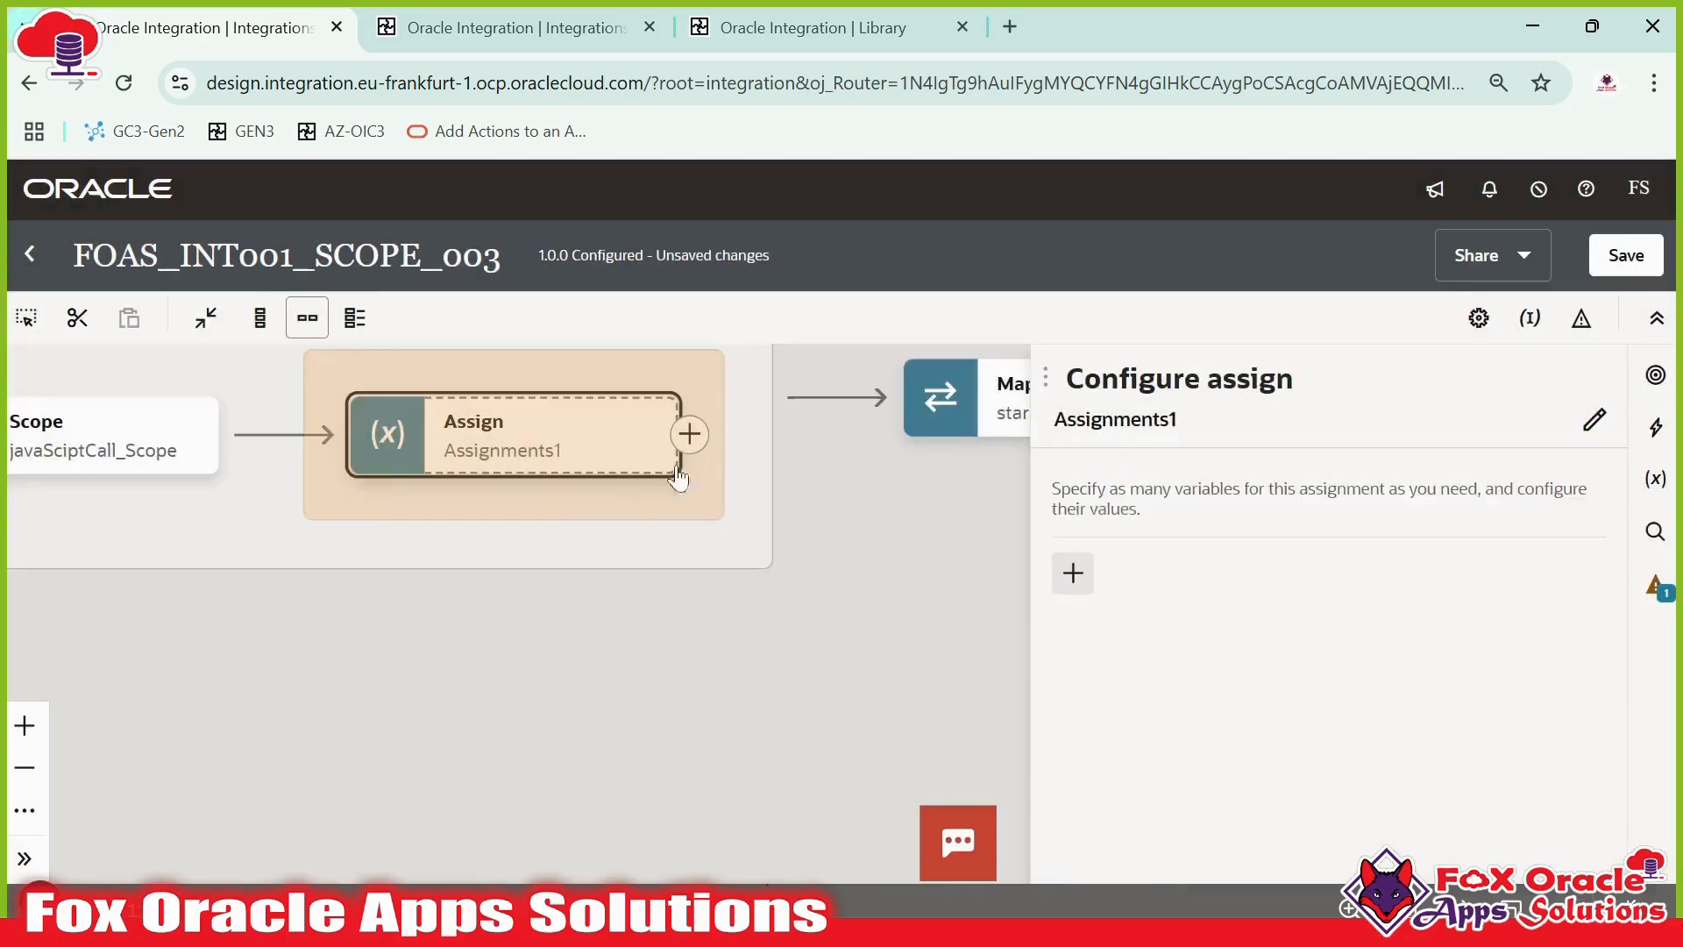
- Add a new assignment in the Assign action for a variable named var_error
click(1066, 593)
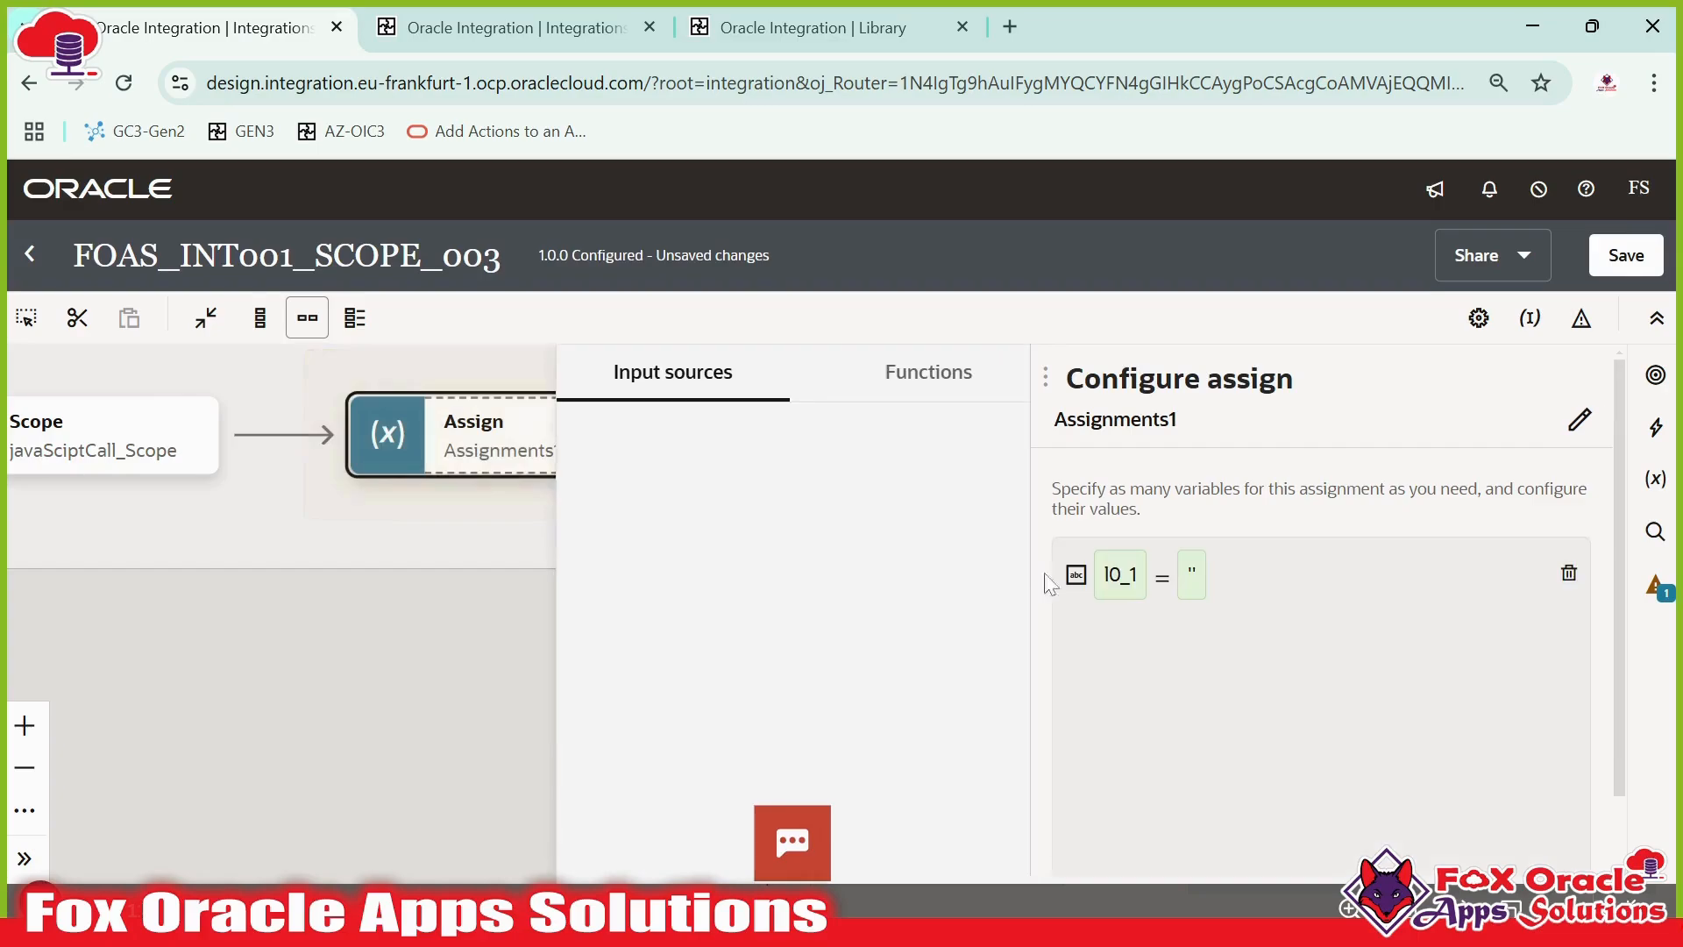
click(1163, 676)
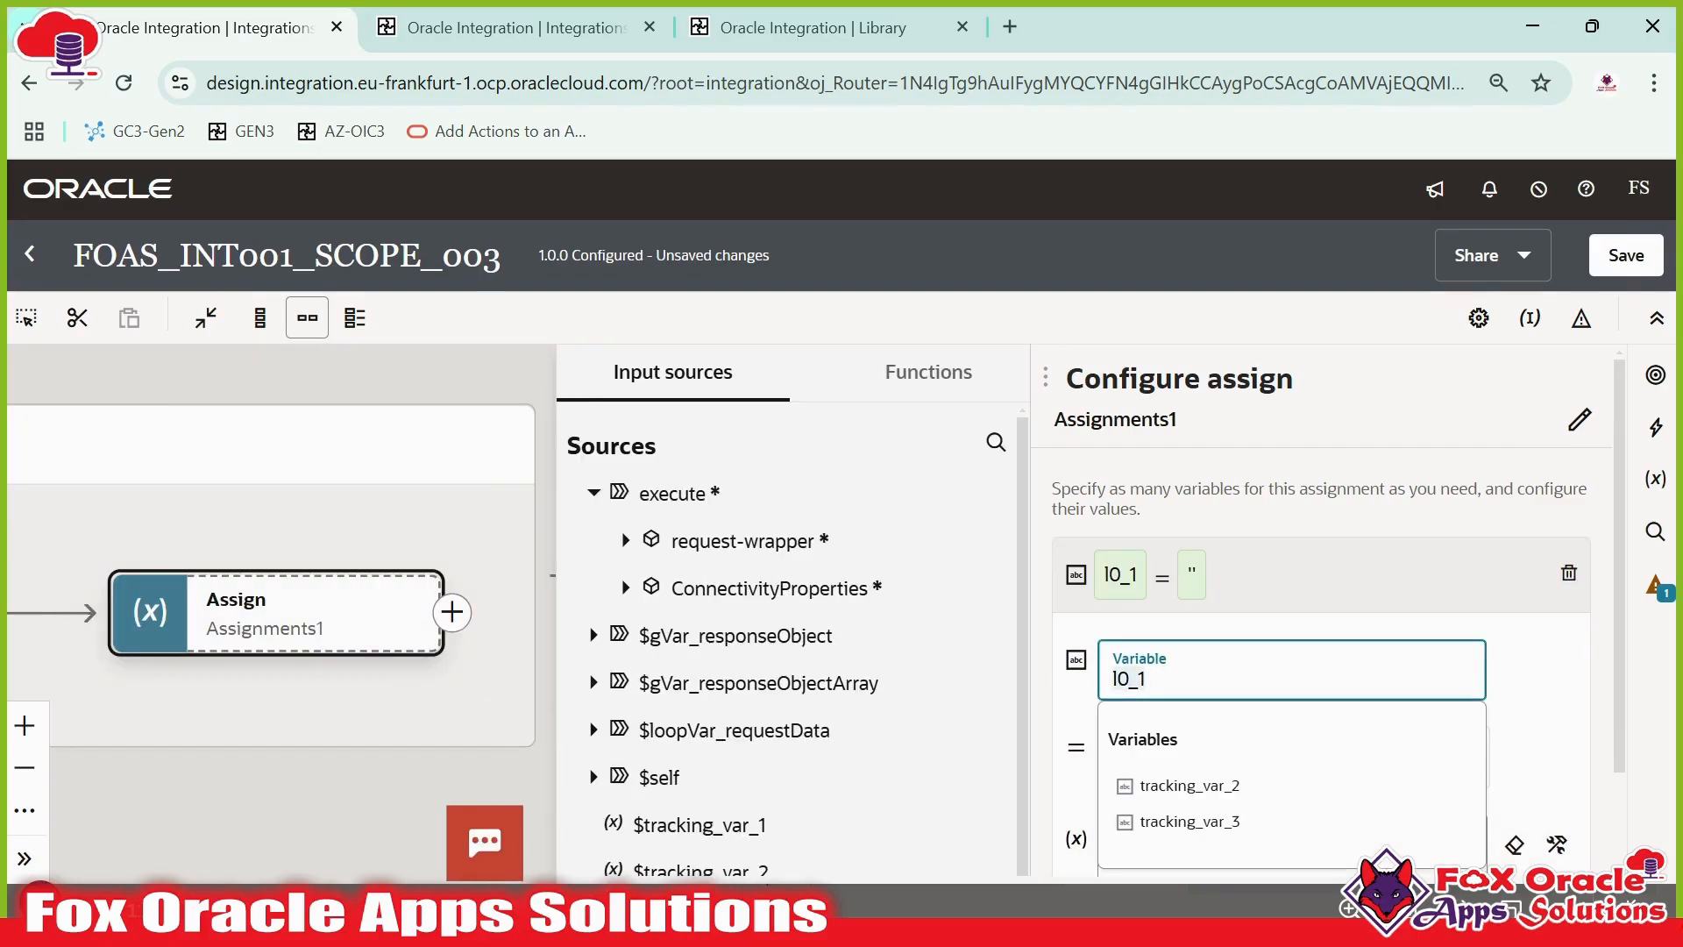
text(g)
key(BackSpace)
text(va)
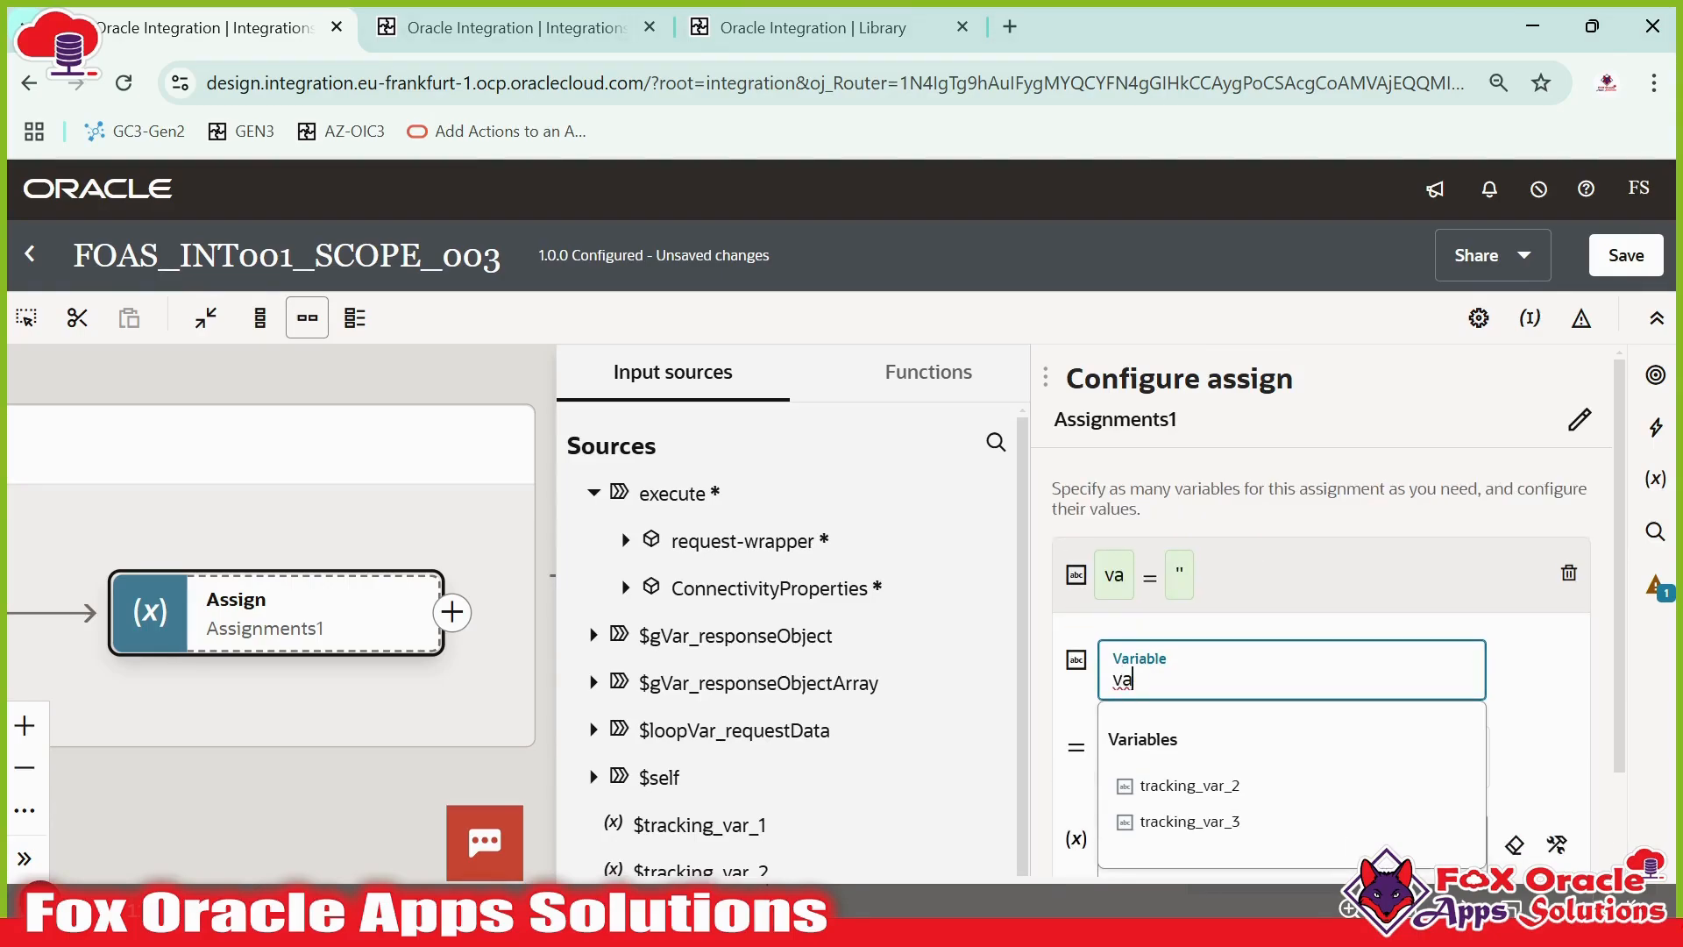
text(r_)
text(err)
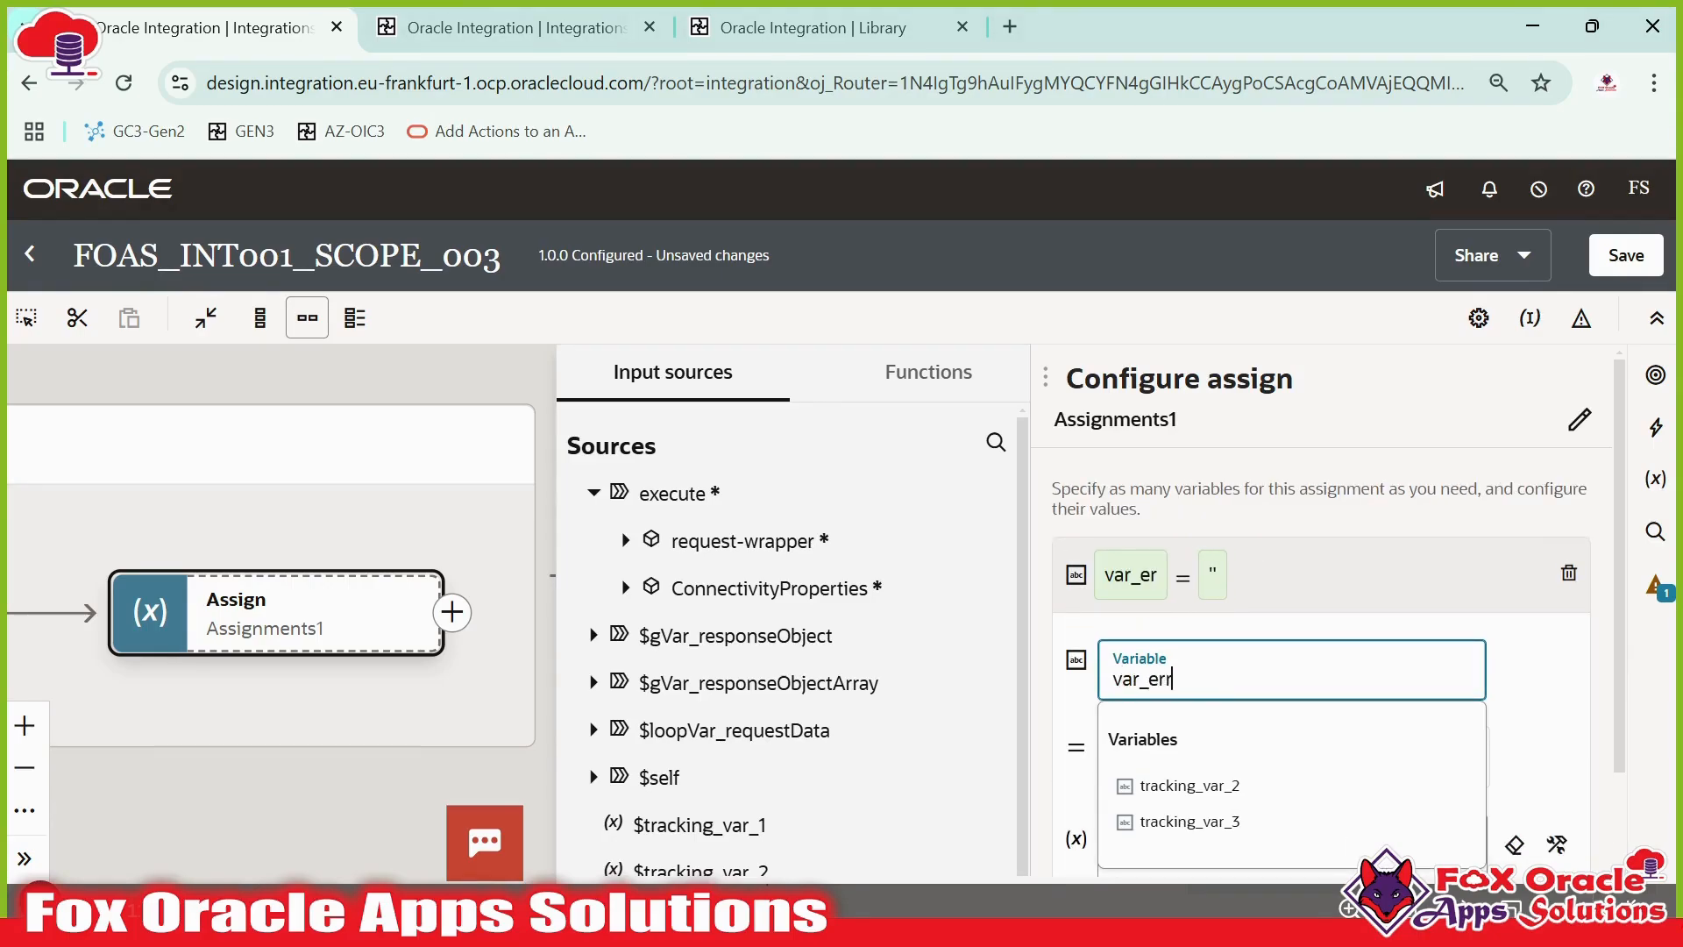
text(or)
click(1514, 726)
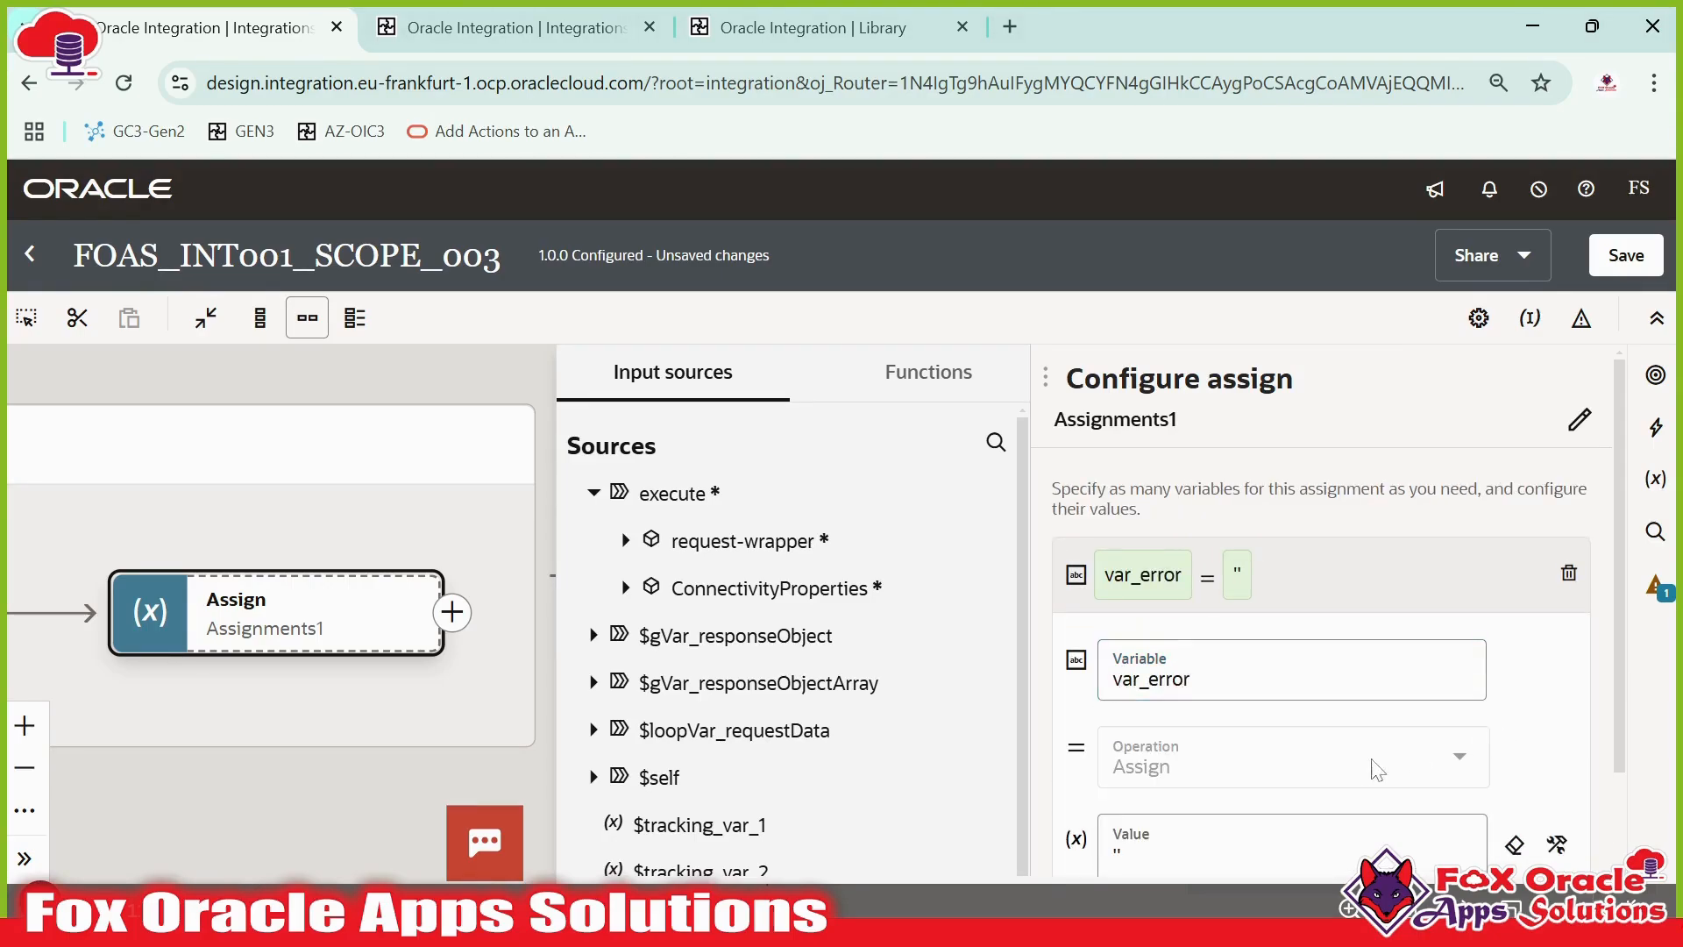
- Set var_error's value to the current-dateTime() function and close the assign configuration
scroll(1375, 764, down, 2)
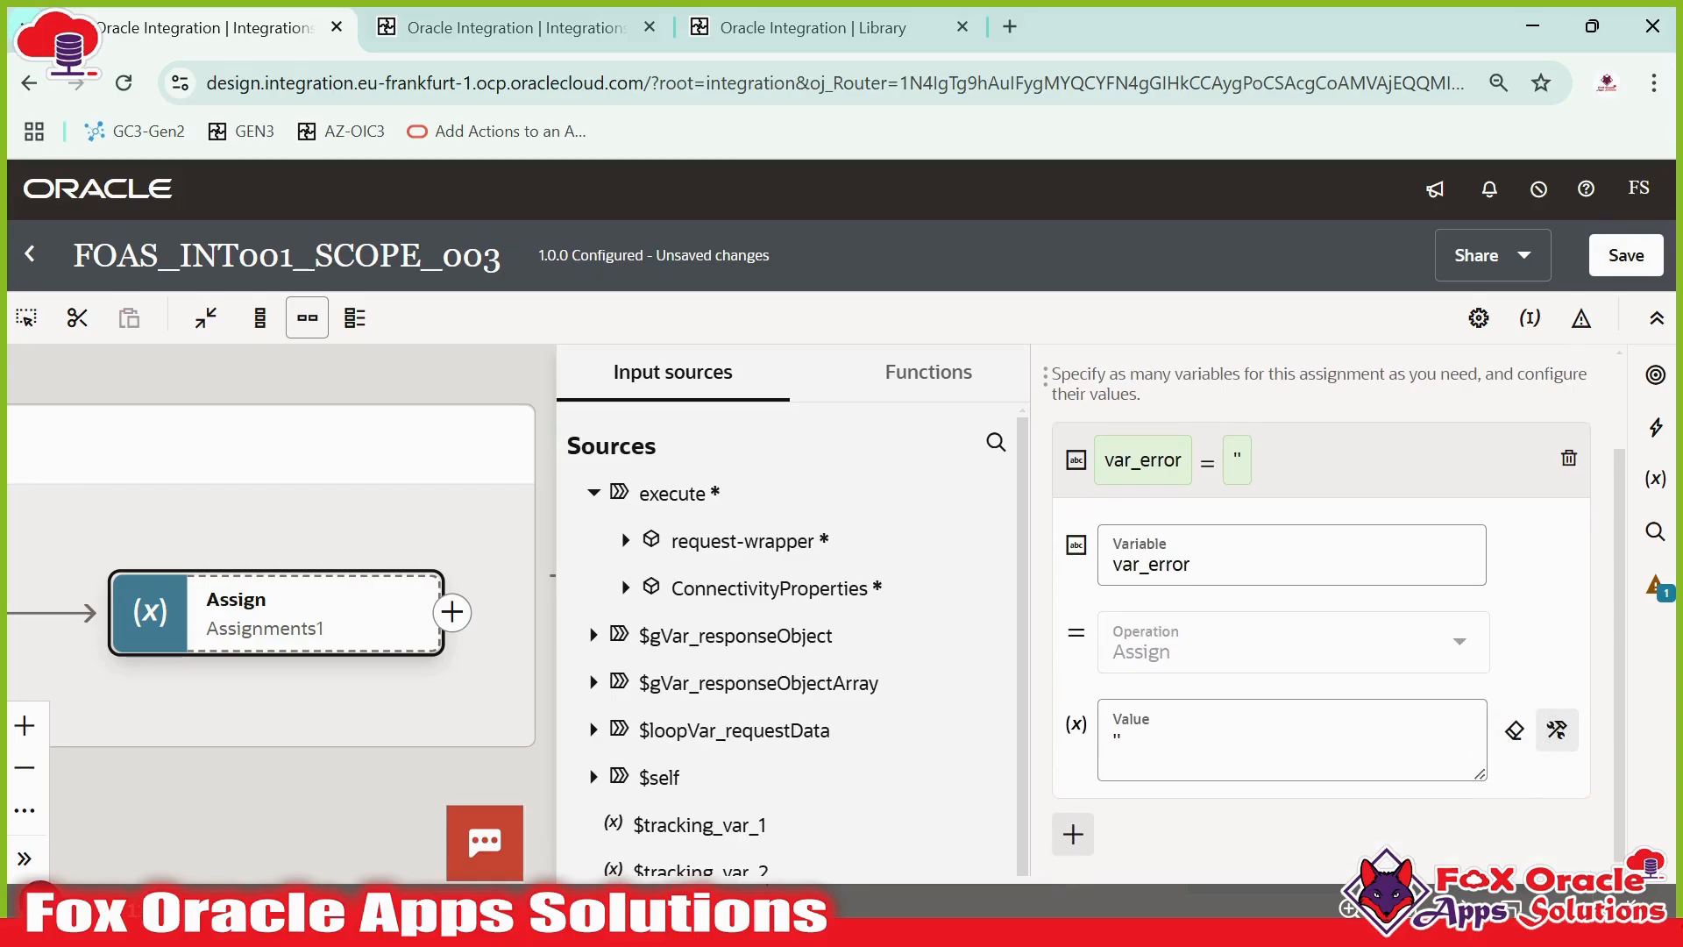
click(902, 403)
click(982, 436)
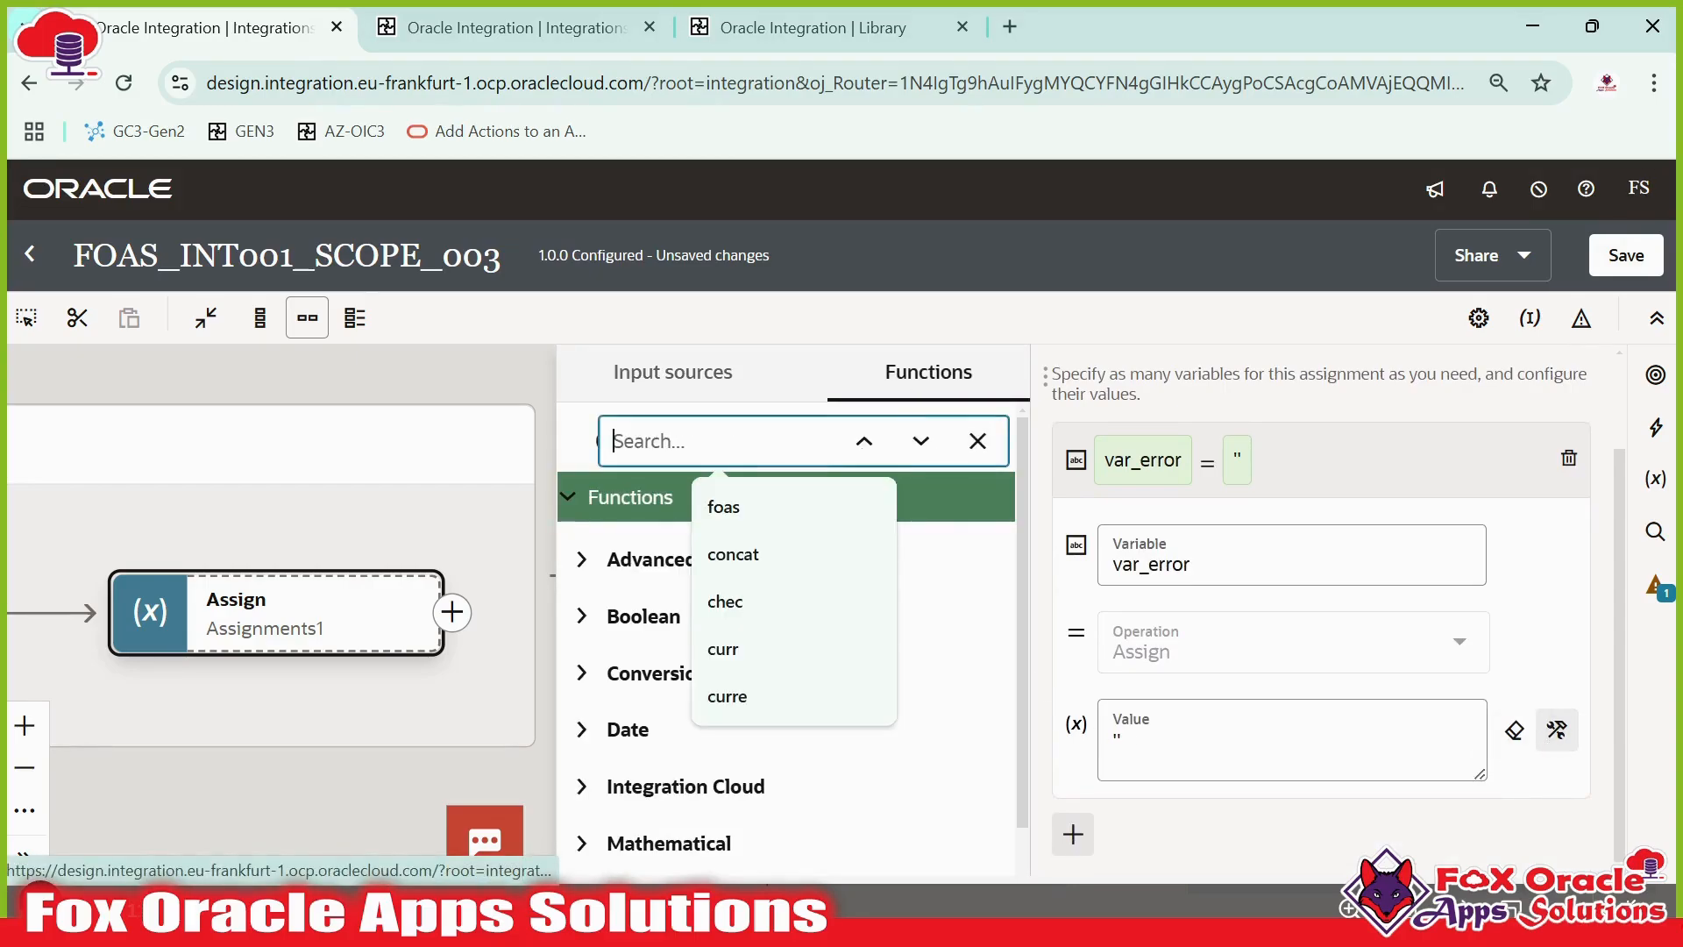
text(fate)
key(BackSpace)
key(BackSpace)
key(BackSpace)
key(BackSpace)
text(cur)
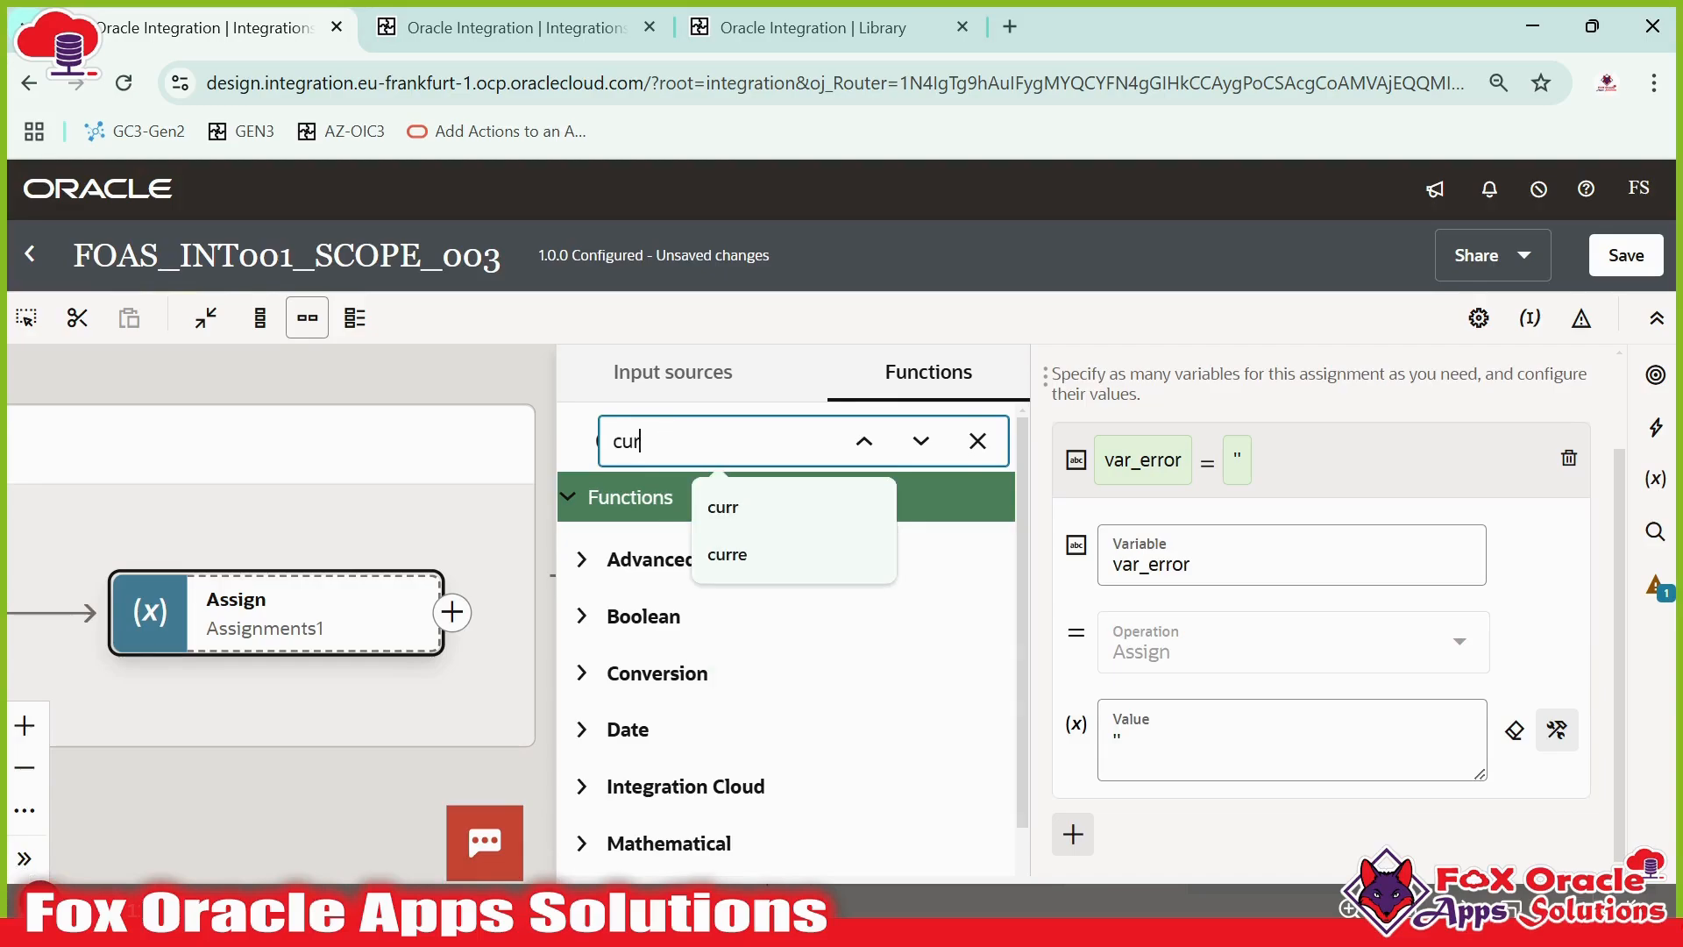
text(rent-)
key(Return)
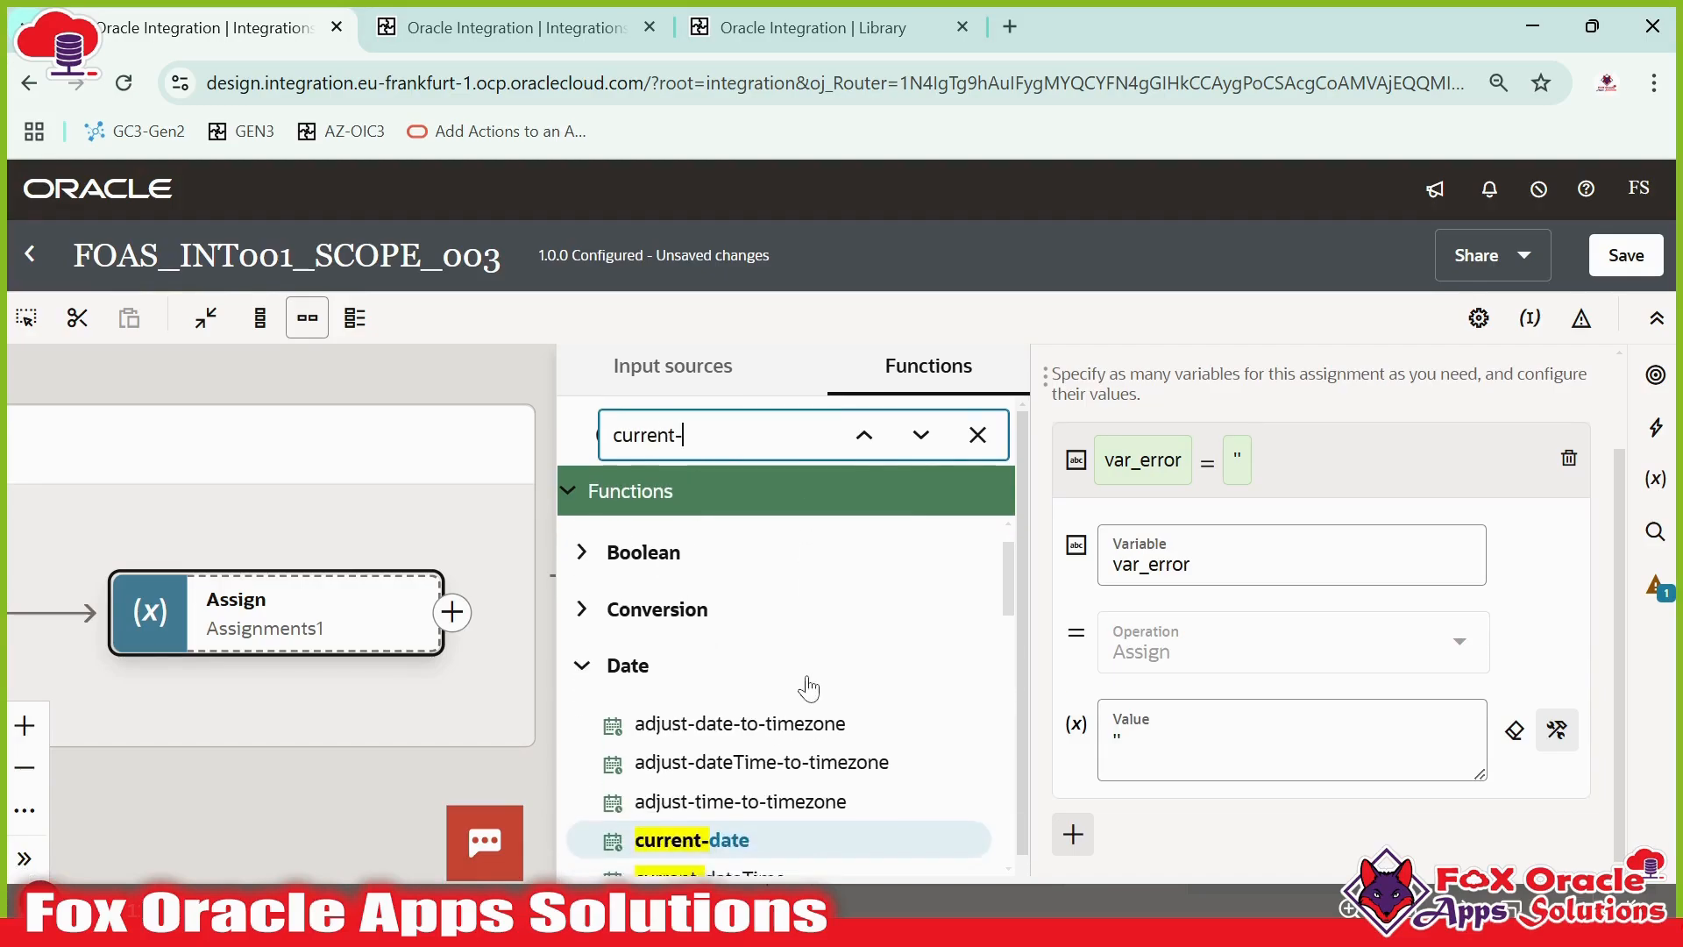
scroll(807, 687, down, 1)
drag(748, 763, 1297, 754)
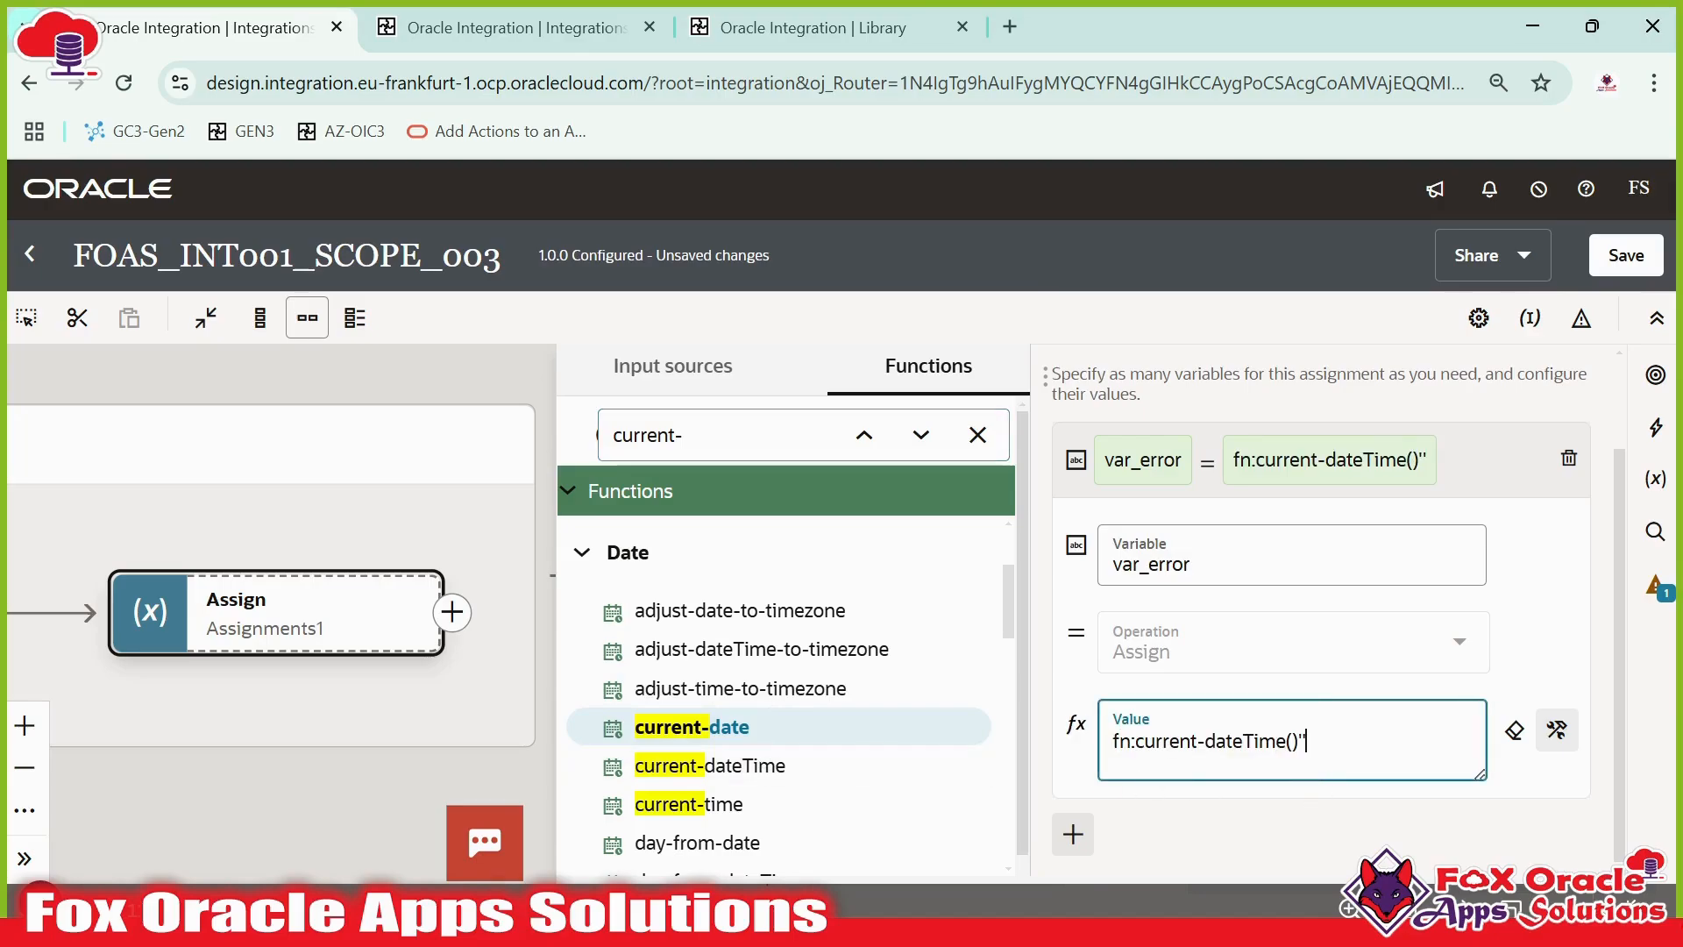
click(1442, 492)
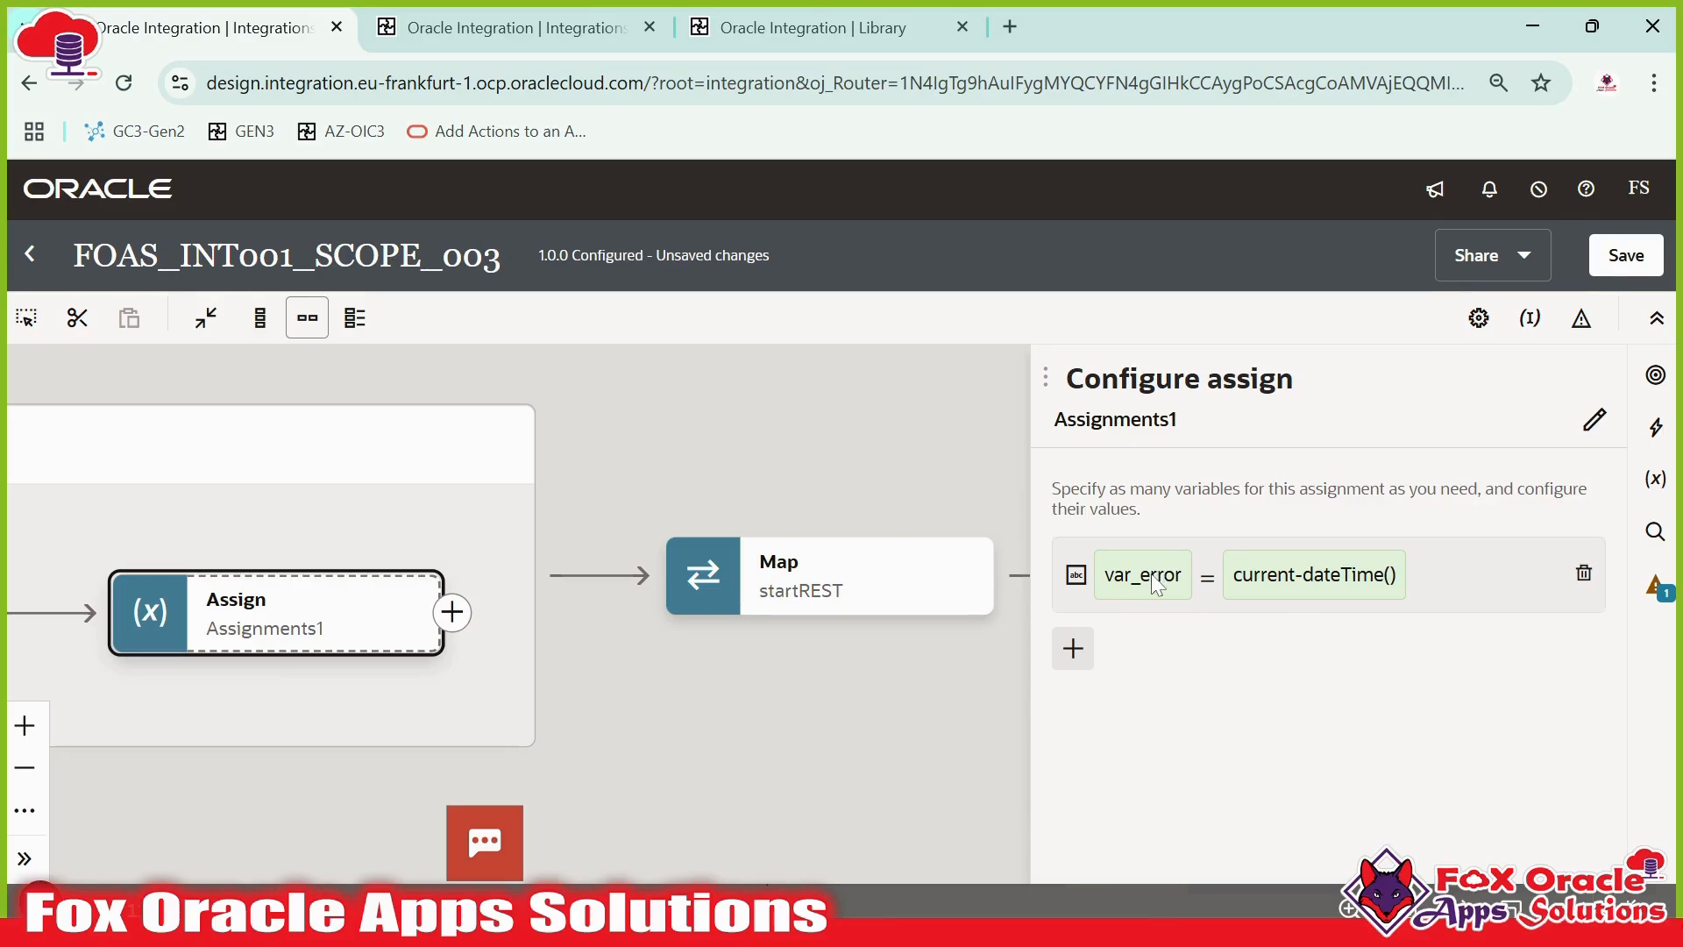
click(903, 612)
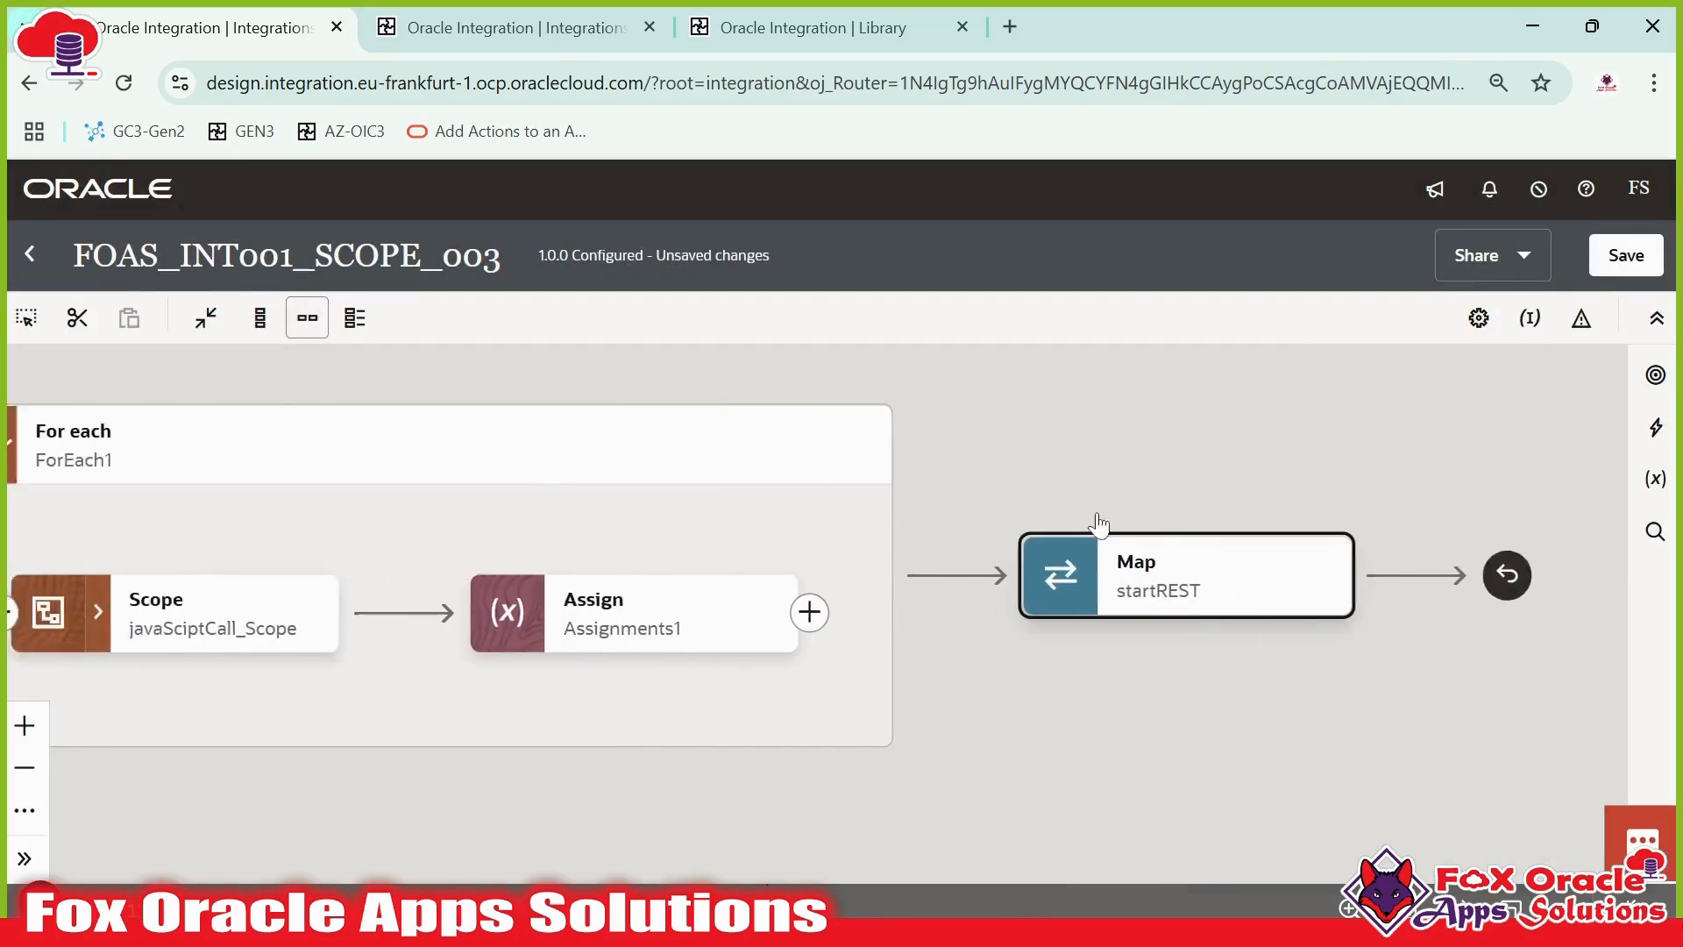
- Expand the javaScriptCall_Scope block to inspect its Main and fault handler contents, then collapse it
drag(876, 726, 1237, 734)
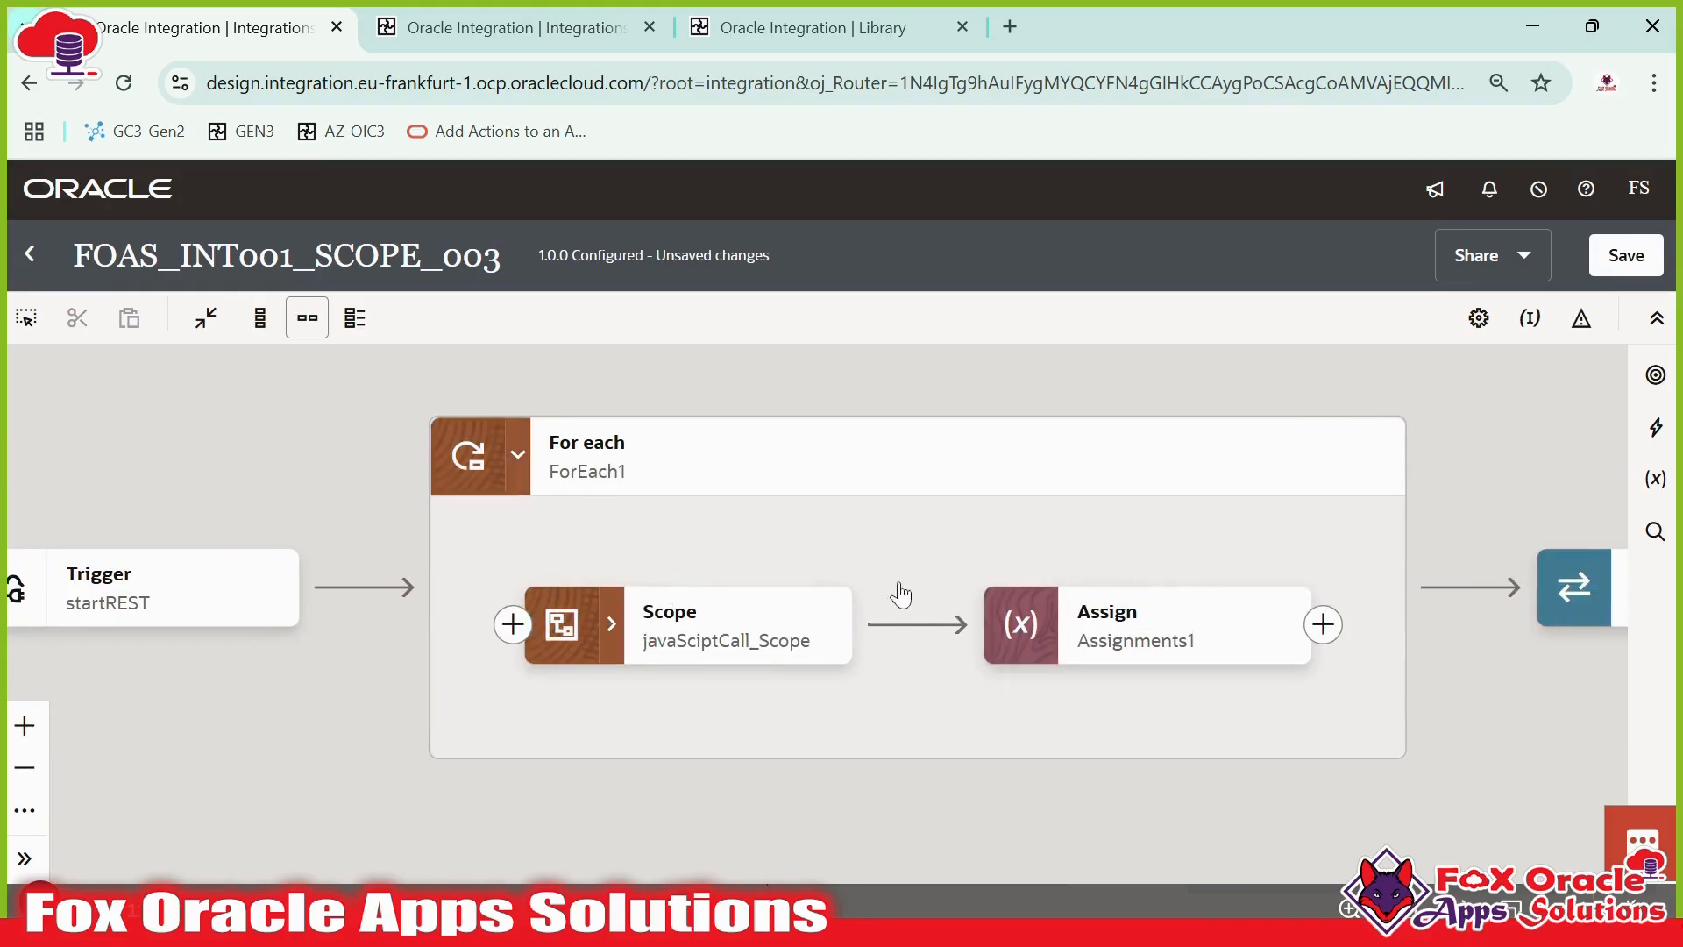
click(1133, 638)
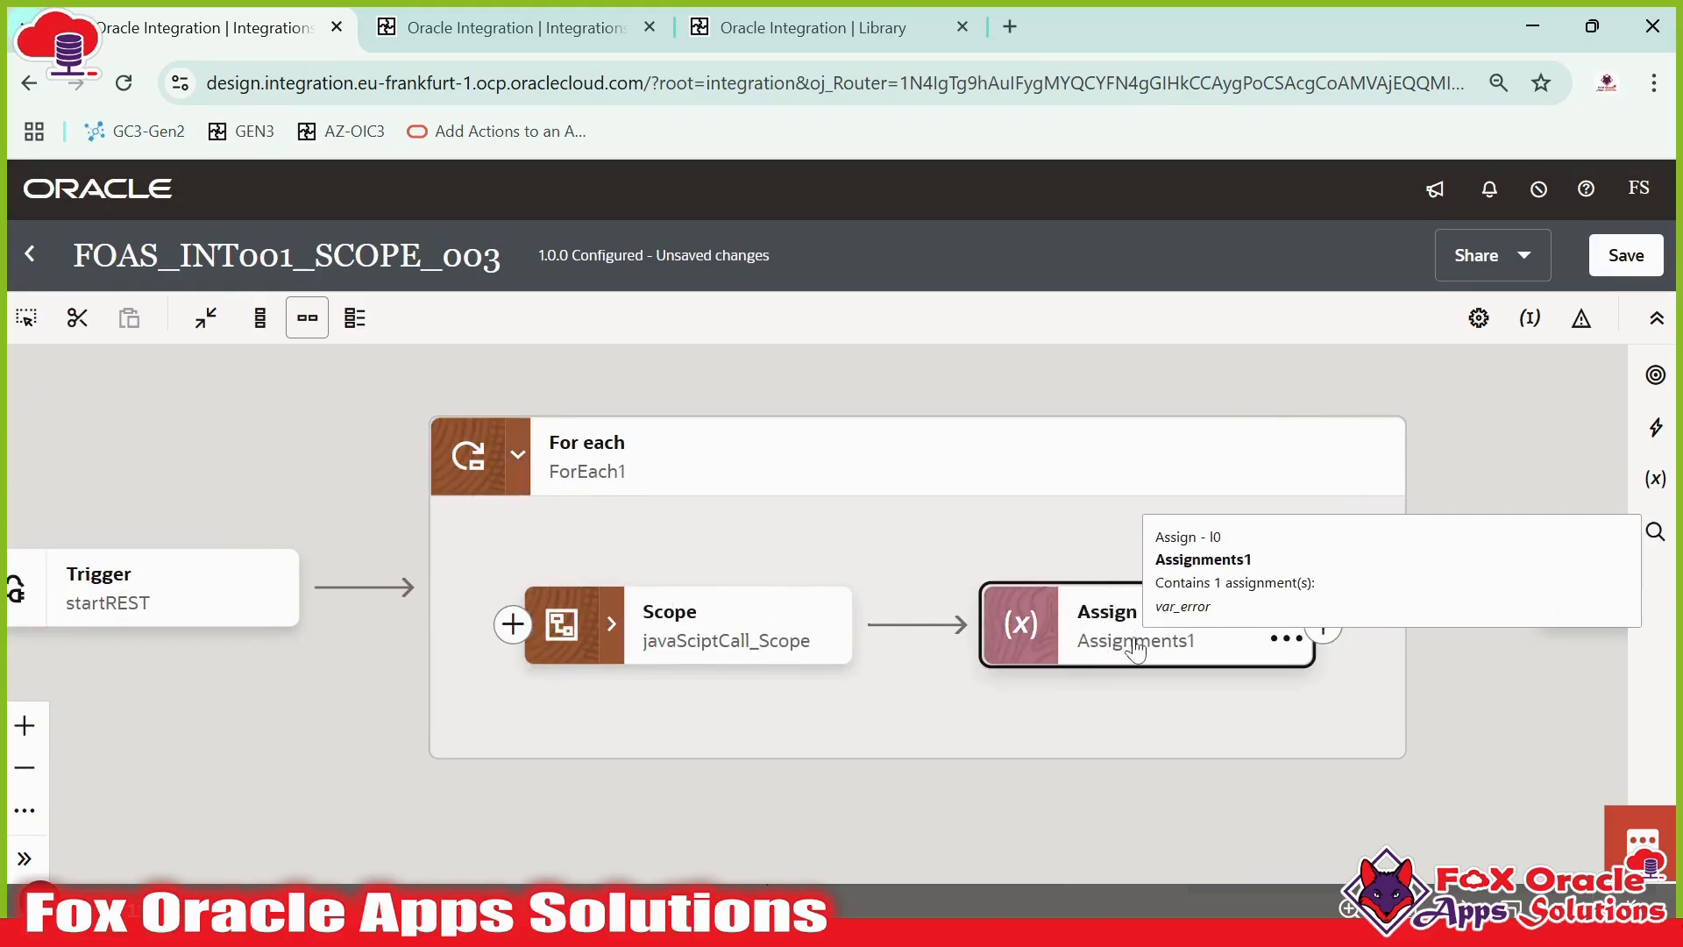
drag(724, 673, 656, 636)
click(581, 548)
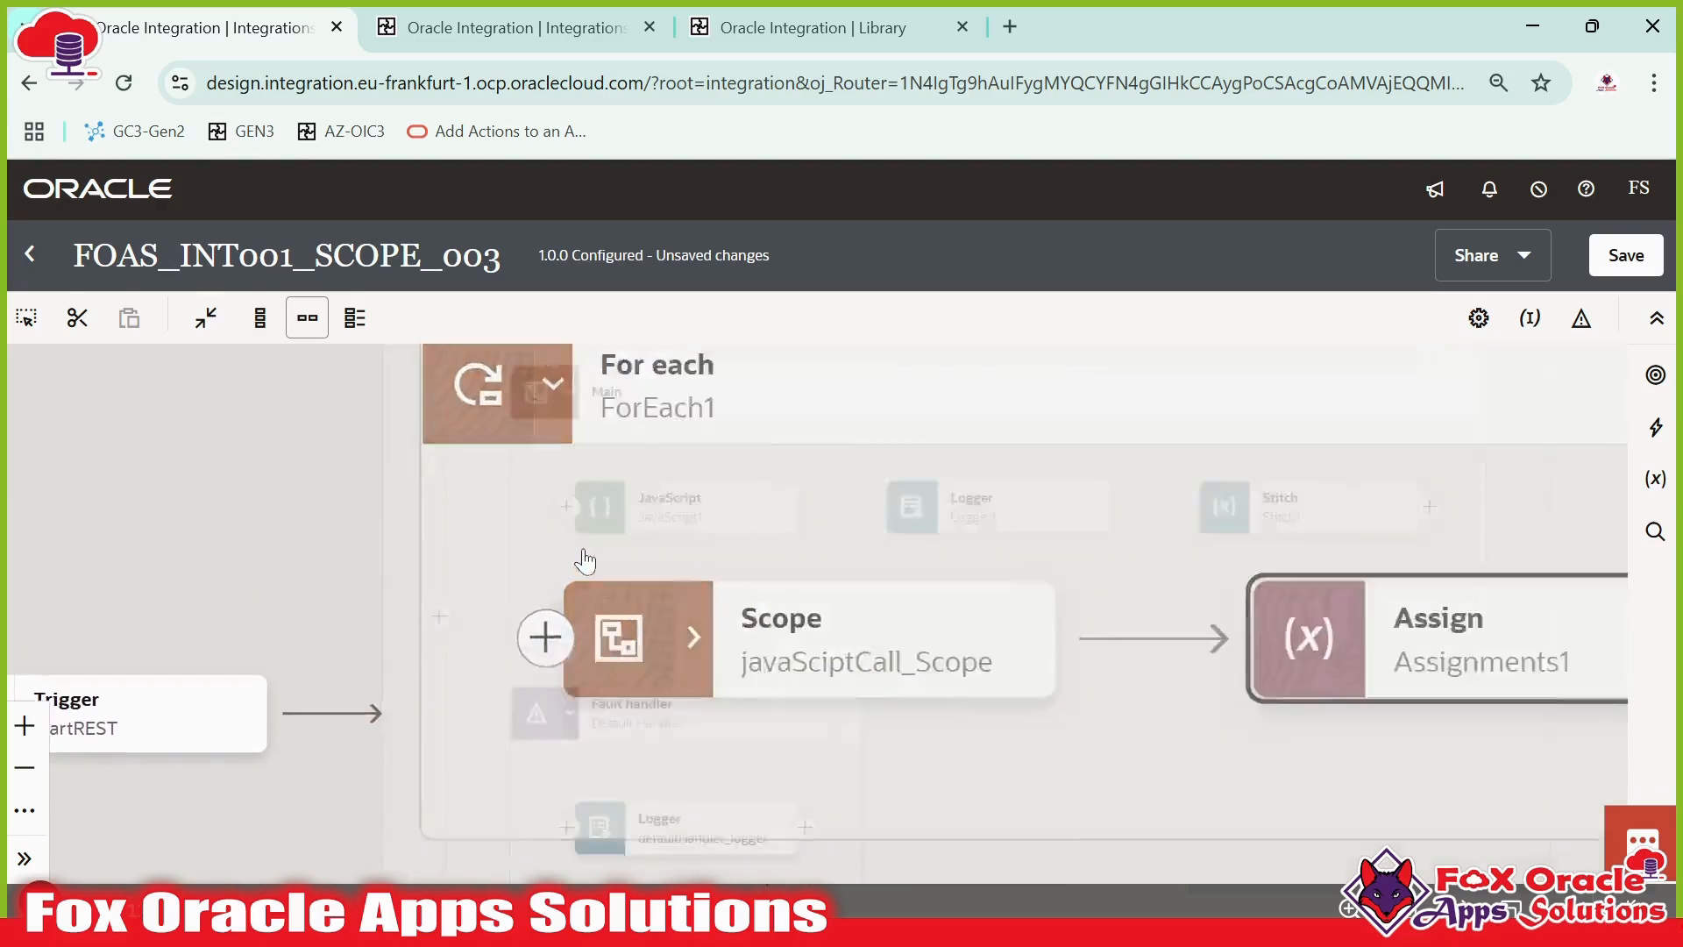
scroll(857, 571, down, 5)
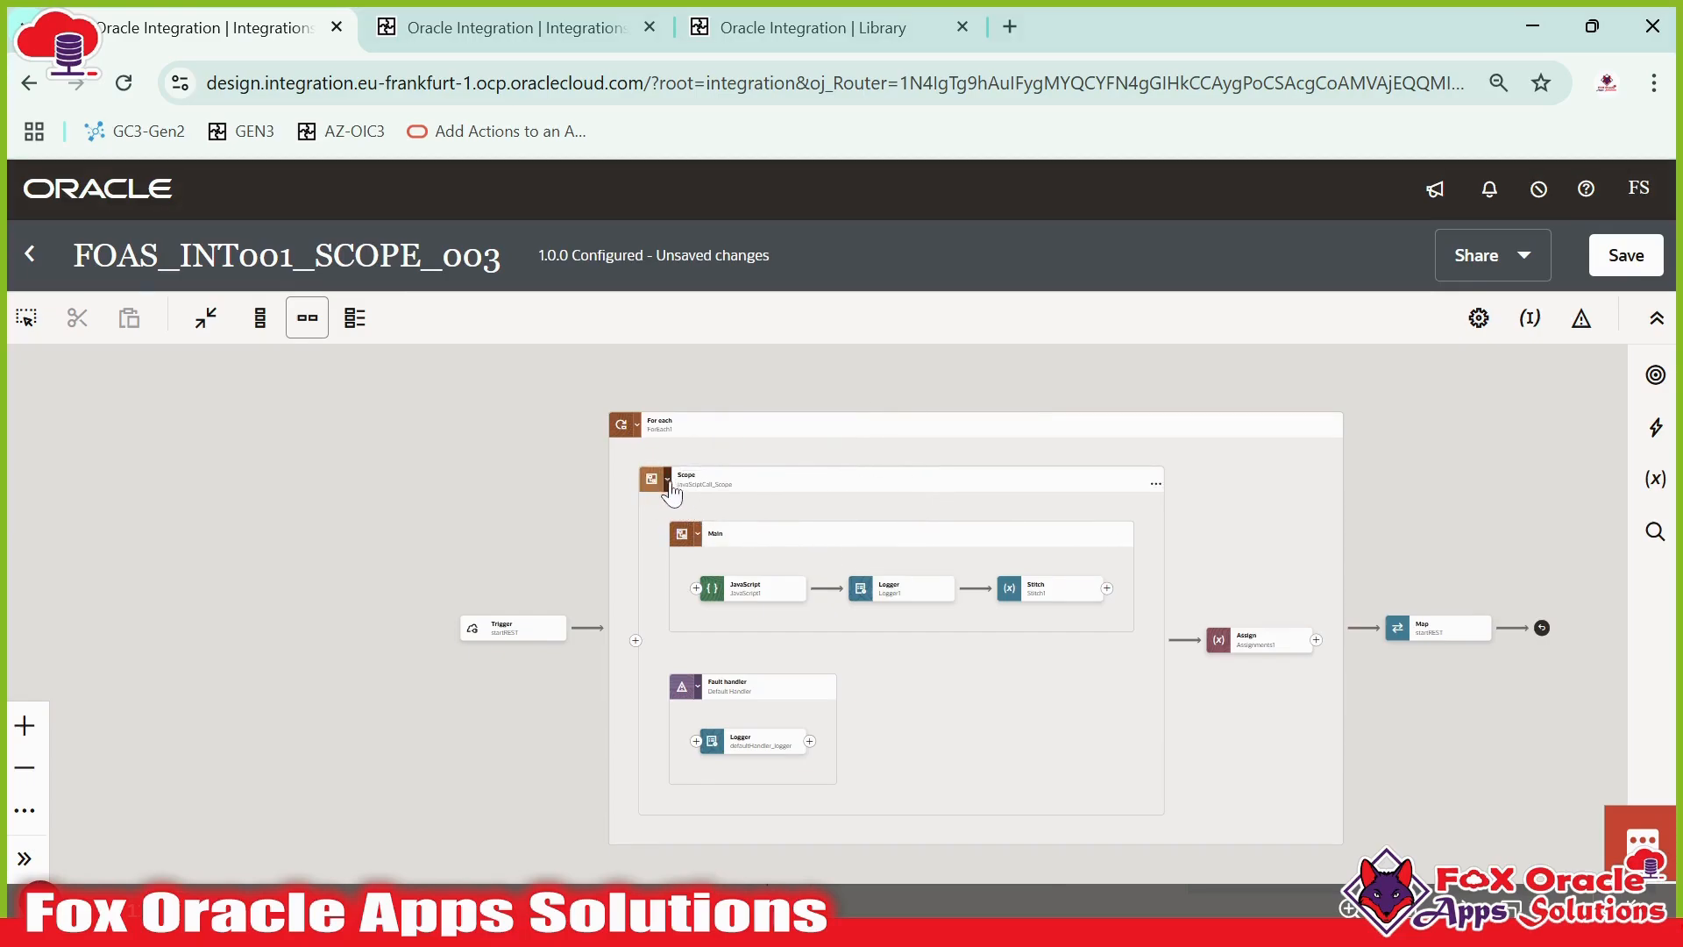
scroll(671, 493, up, 5)
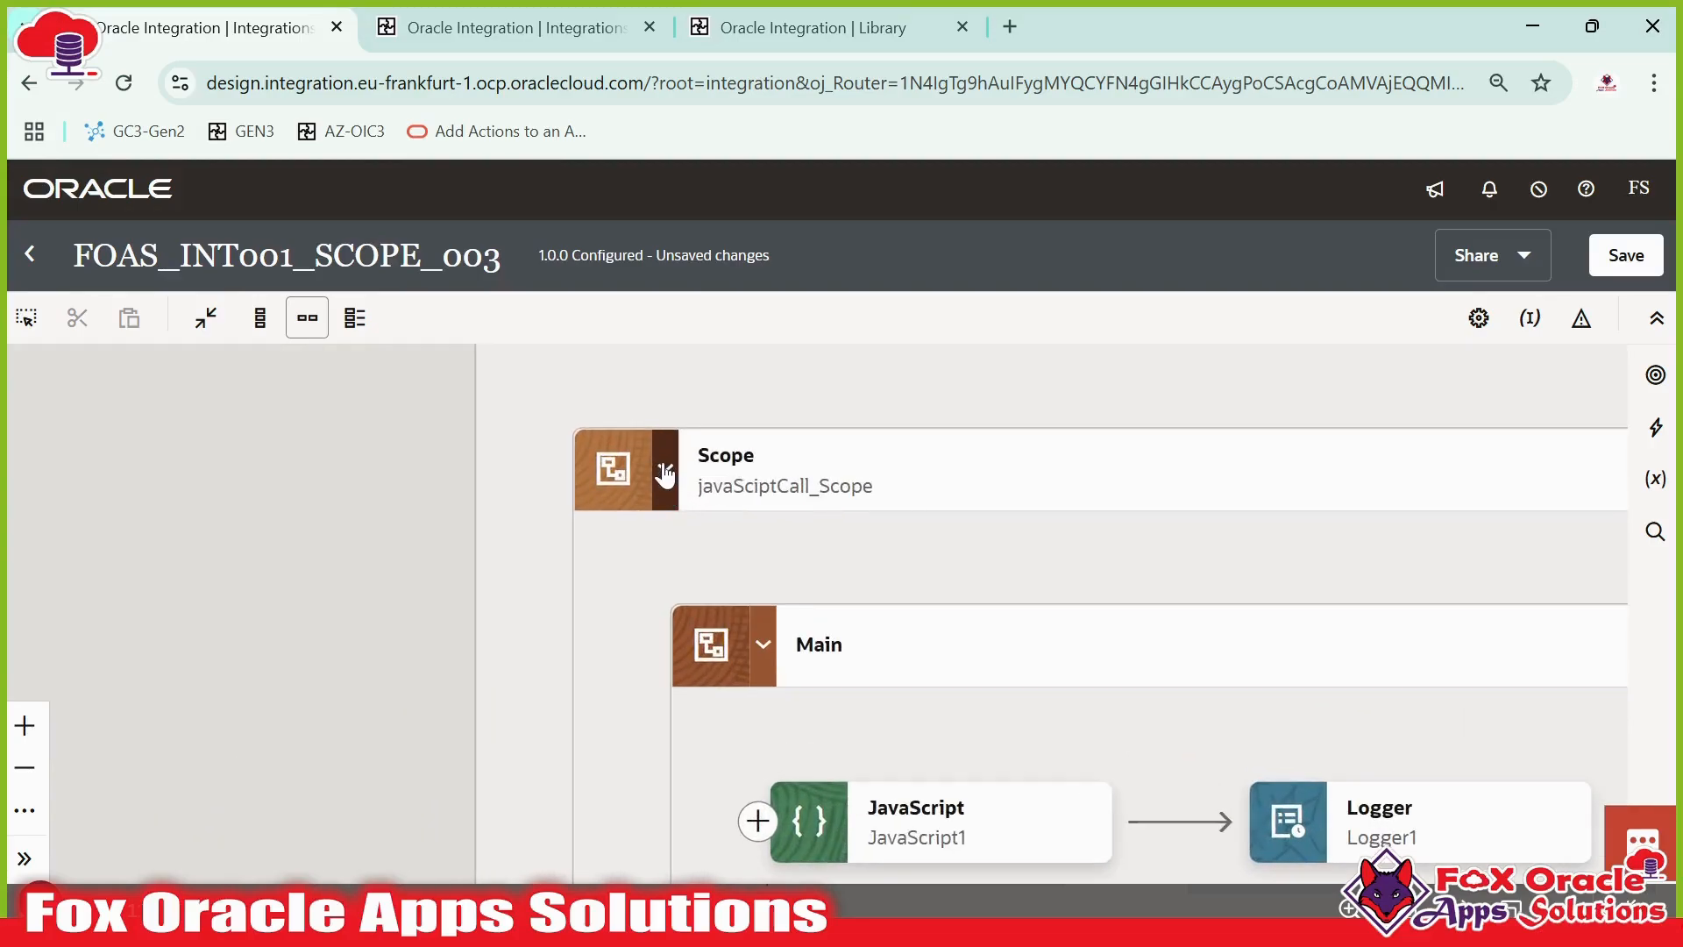
click(665, 473)
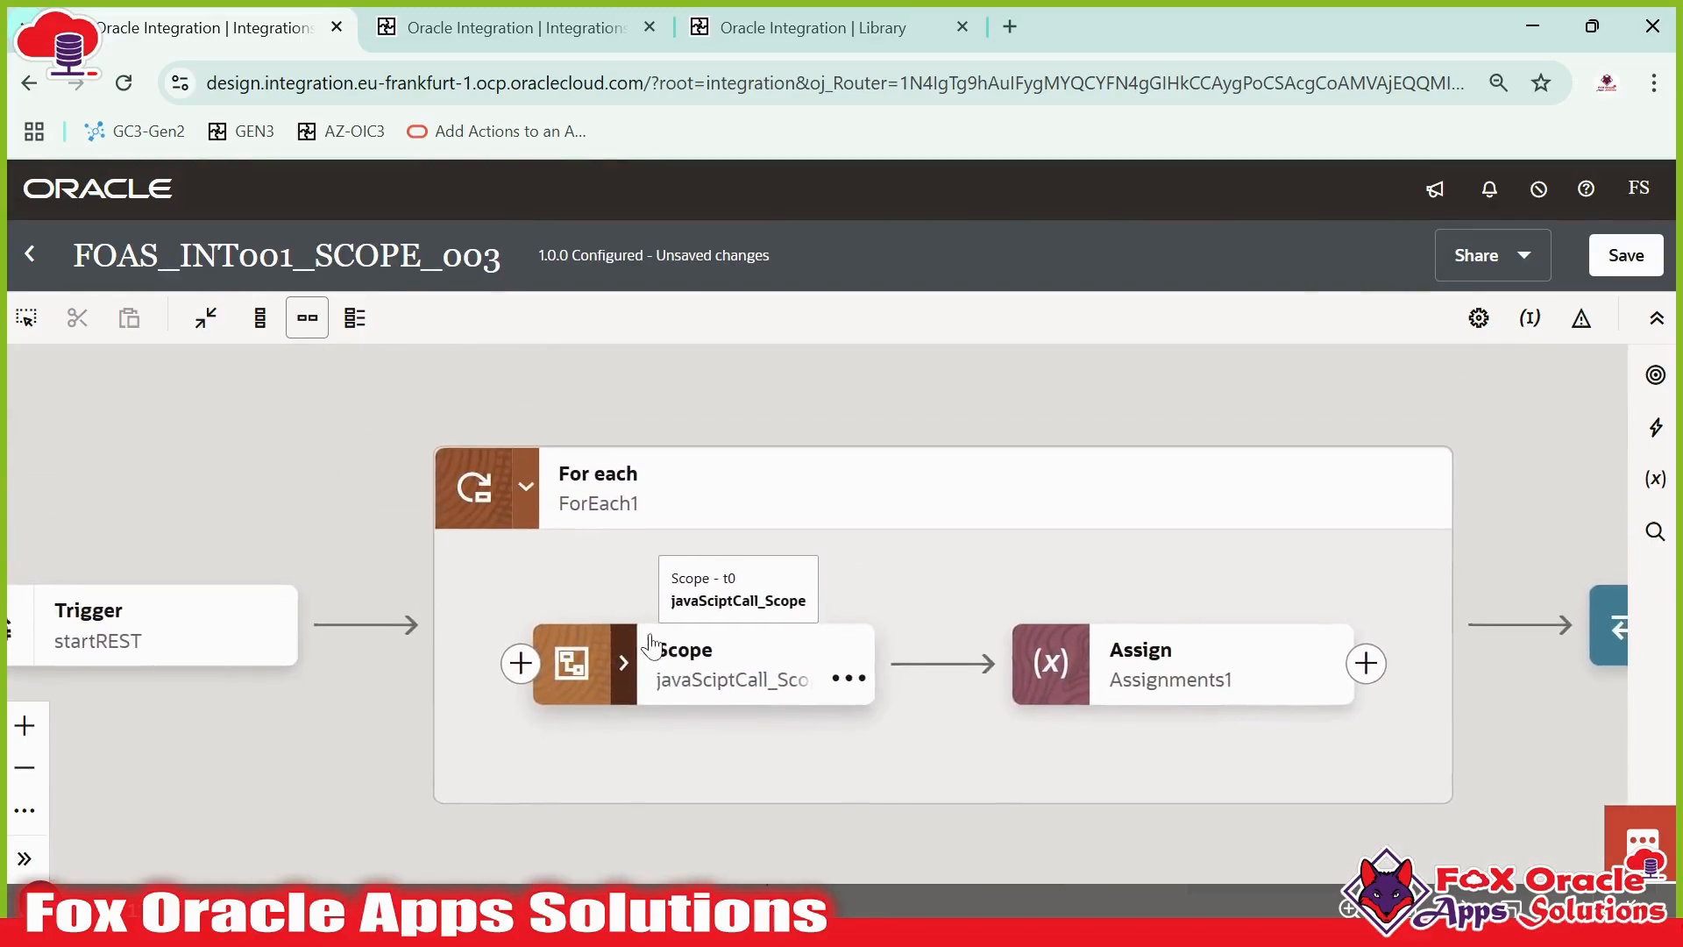
- Save the FOAS_INT001_SCOPE_003 integration
click(605, 657)
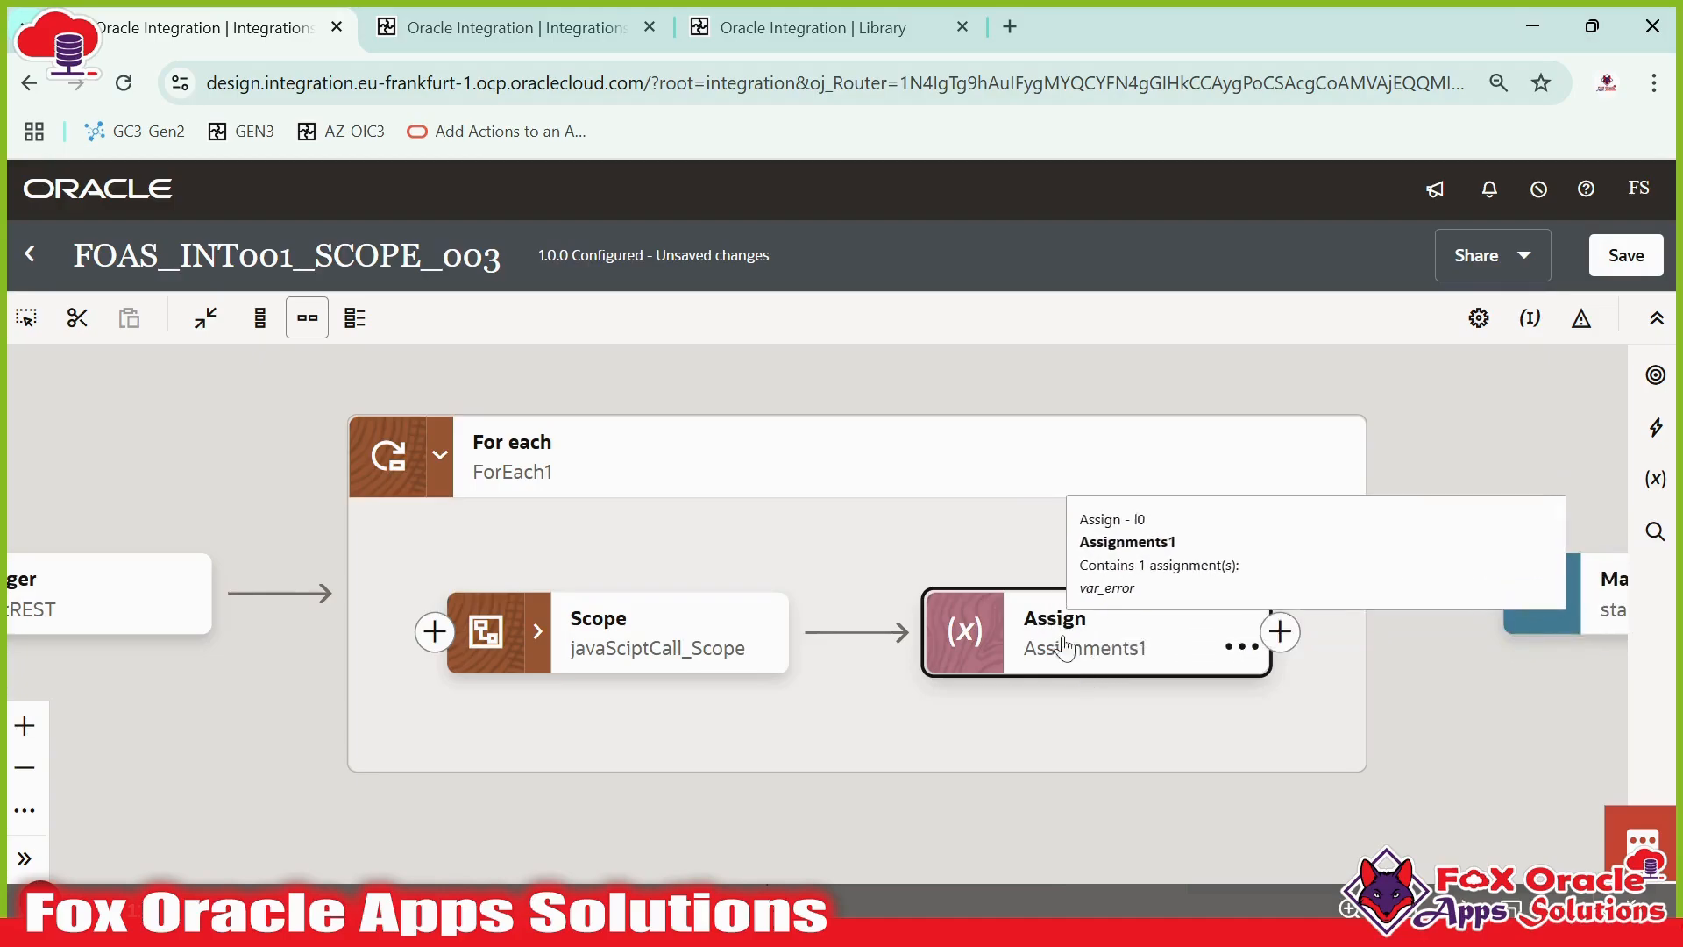
scroll(1100, 653, down, 2)
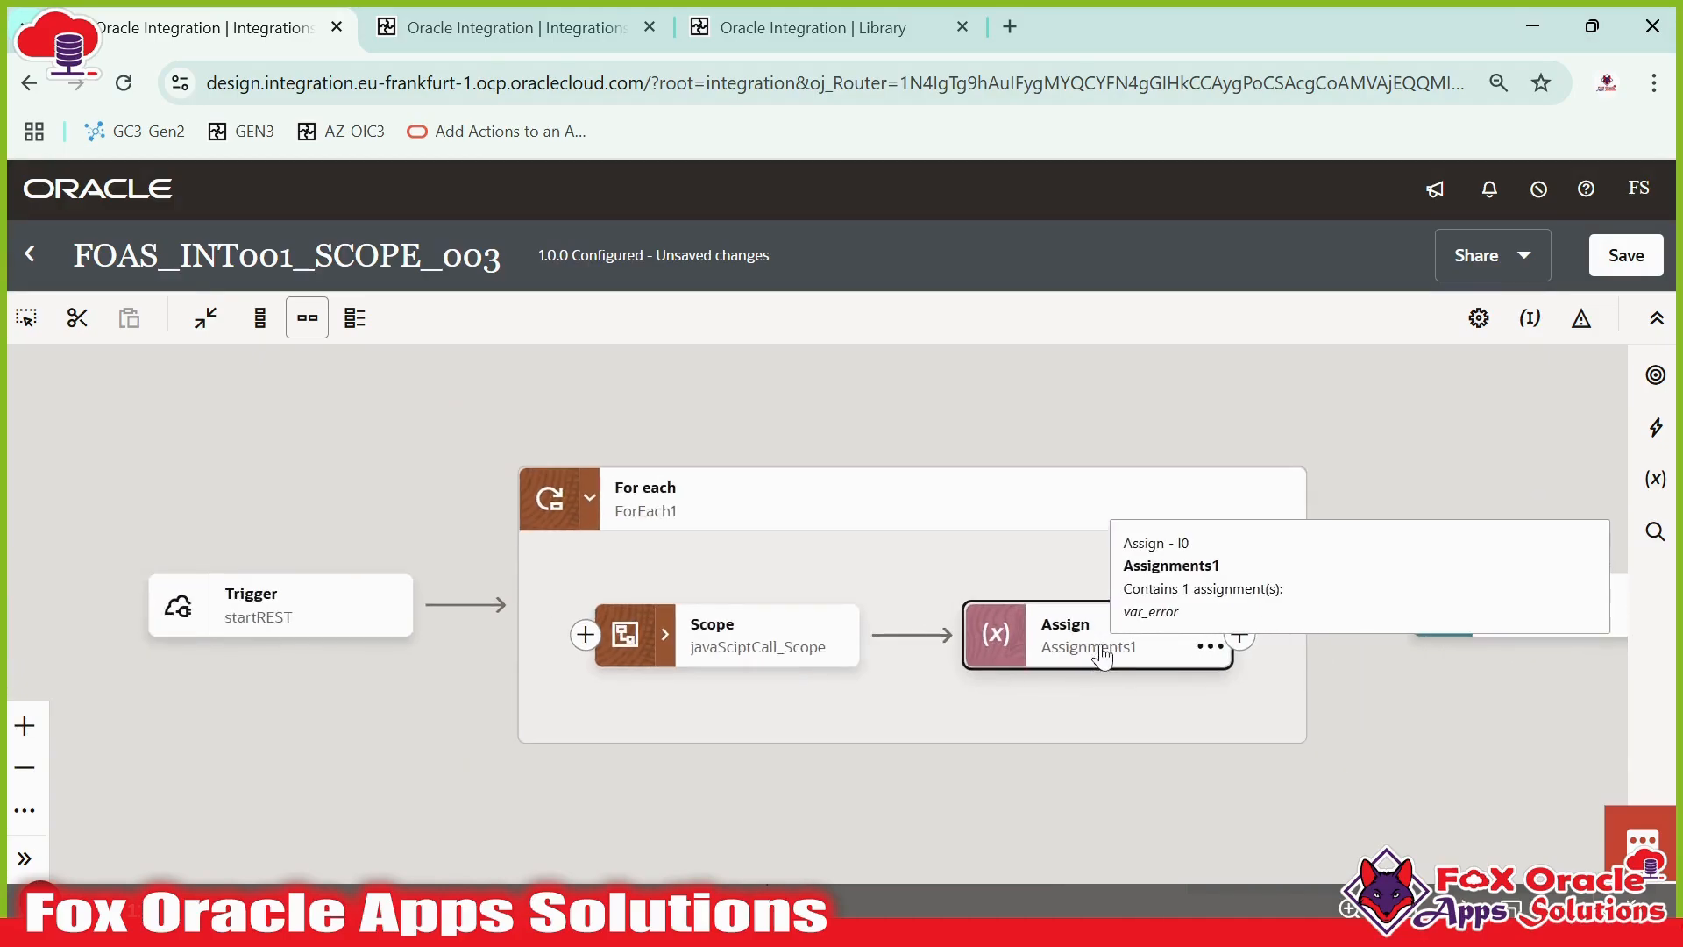
scroll(1096, 666, down, 1)
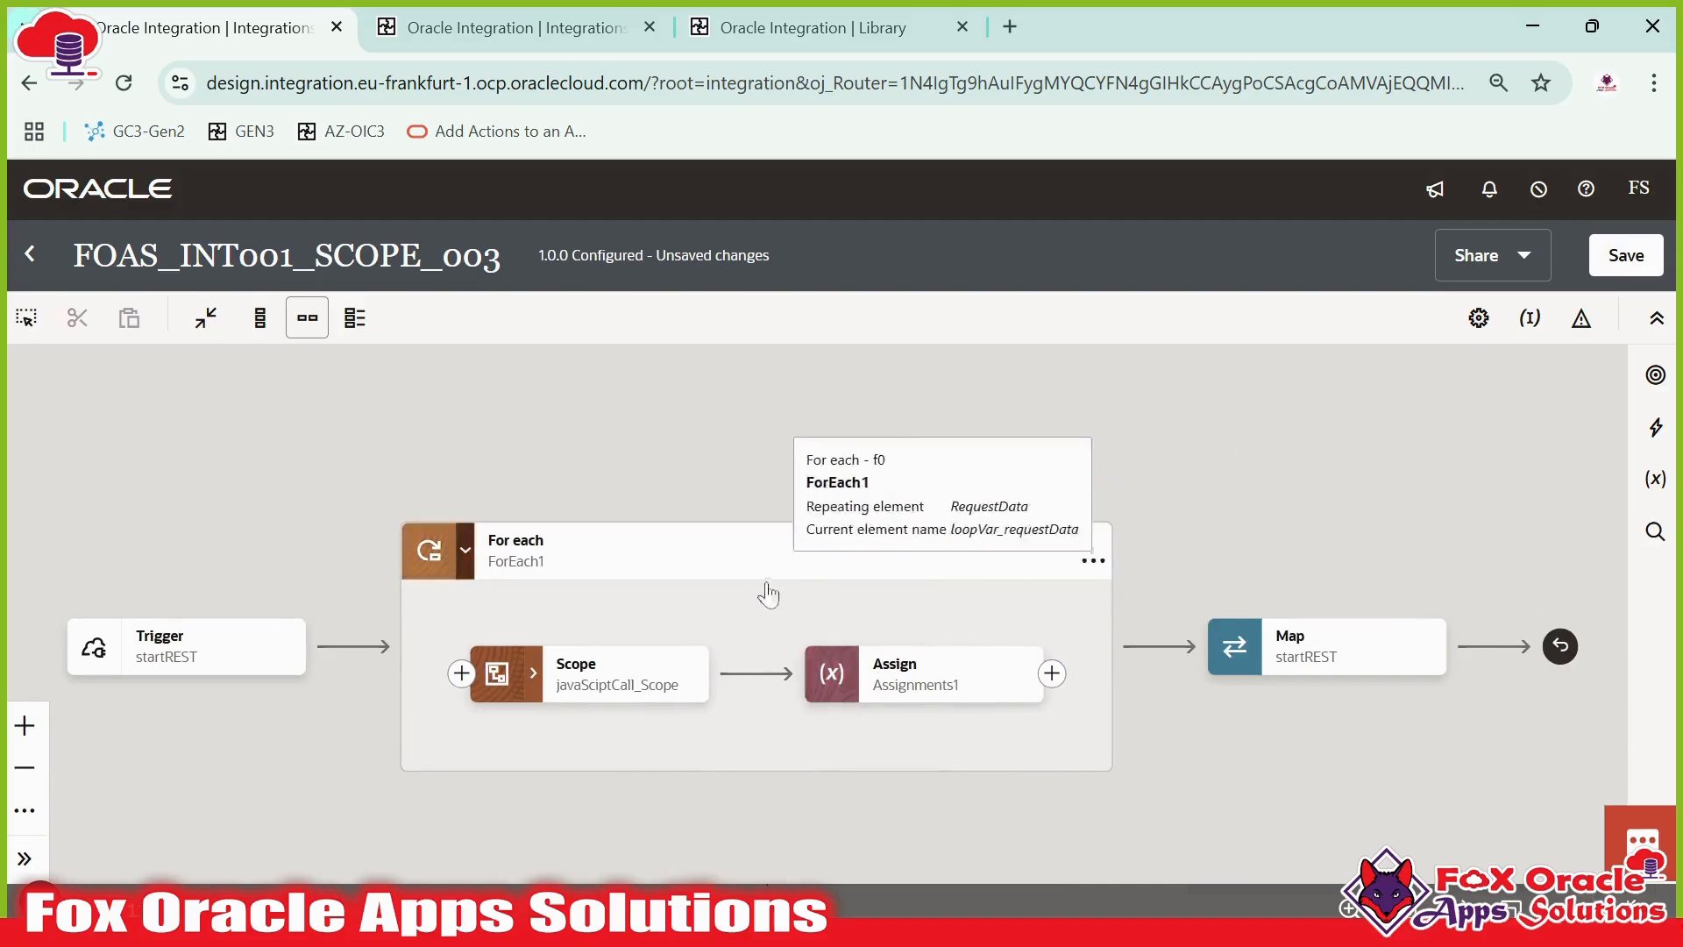
click(912, 693)
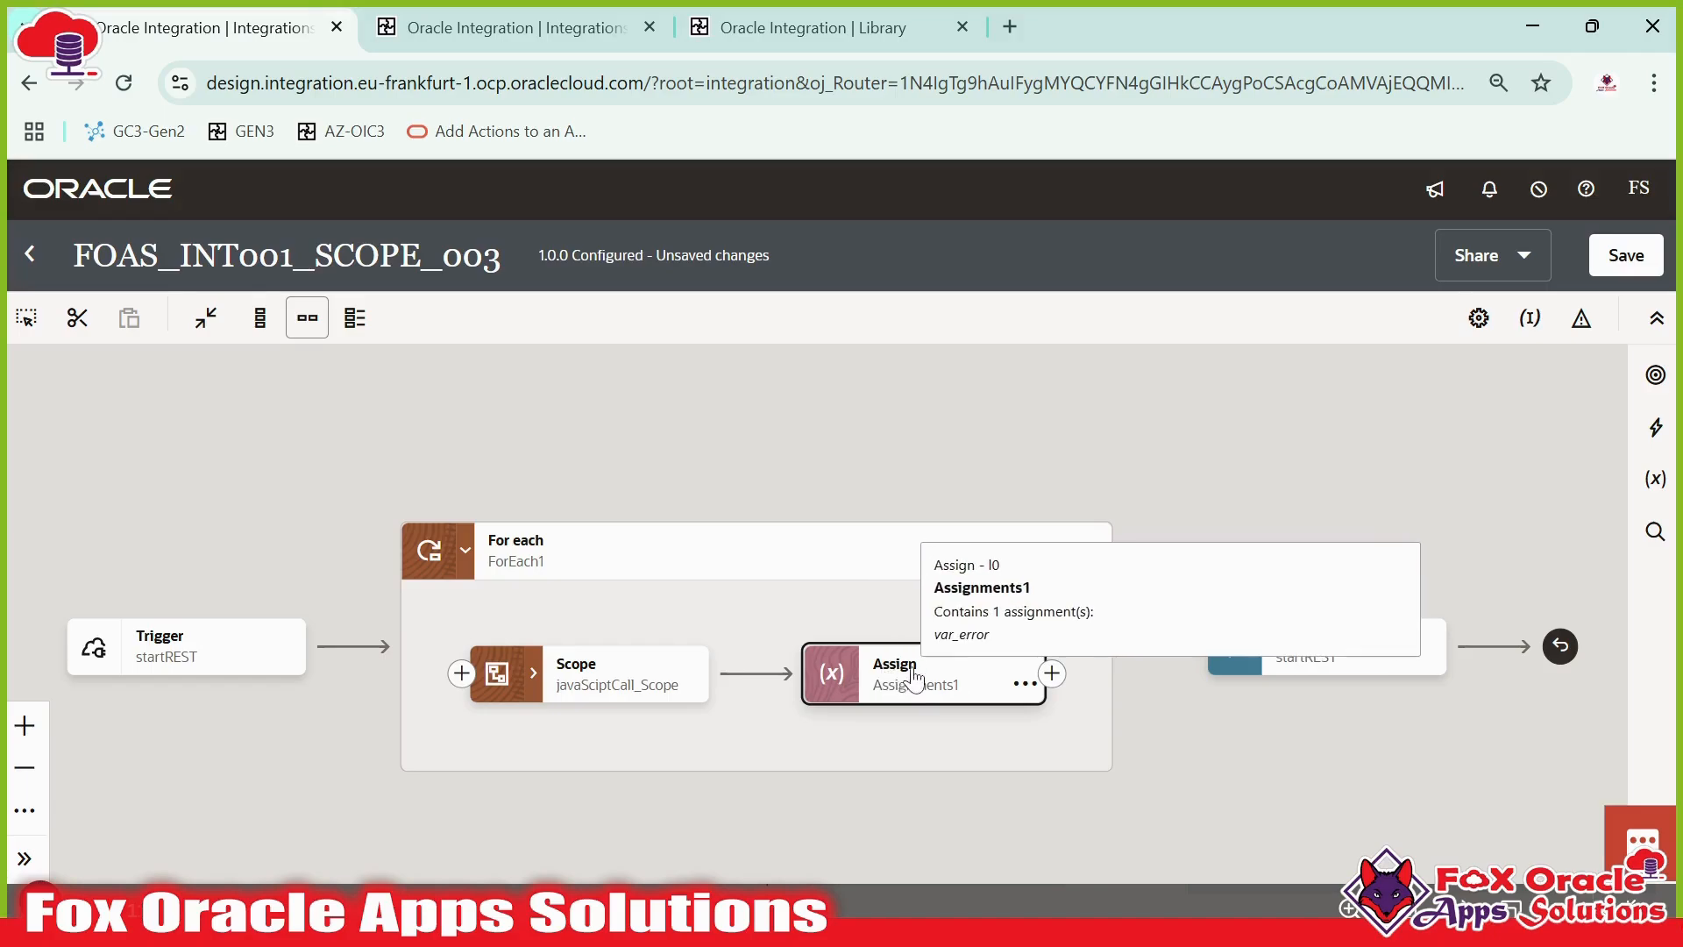
click(1115, 566)
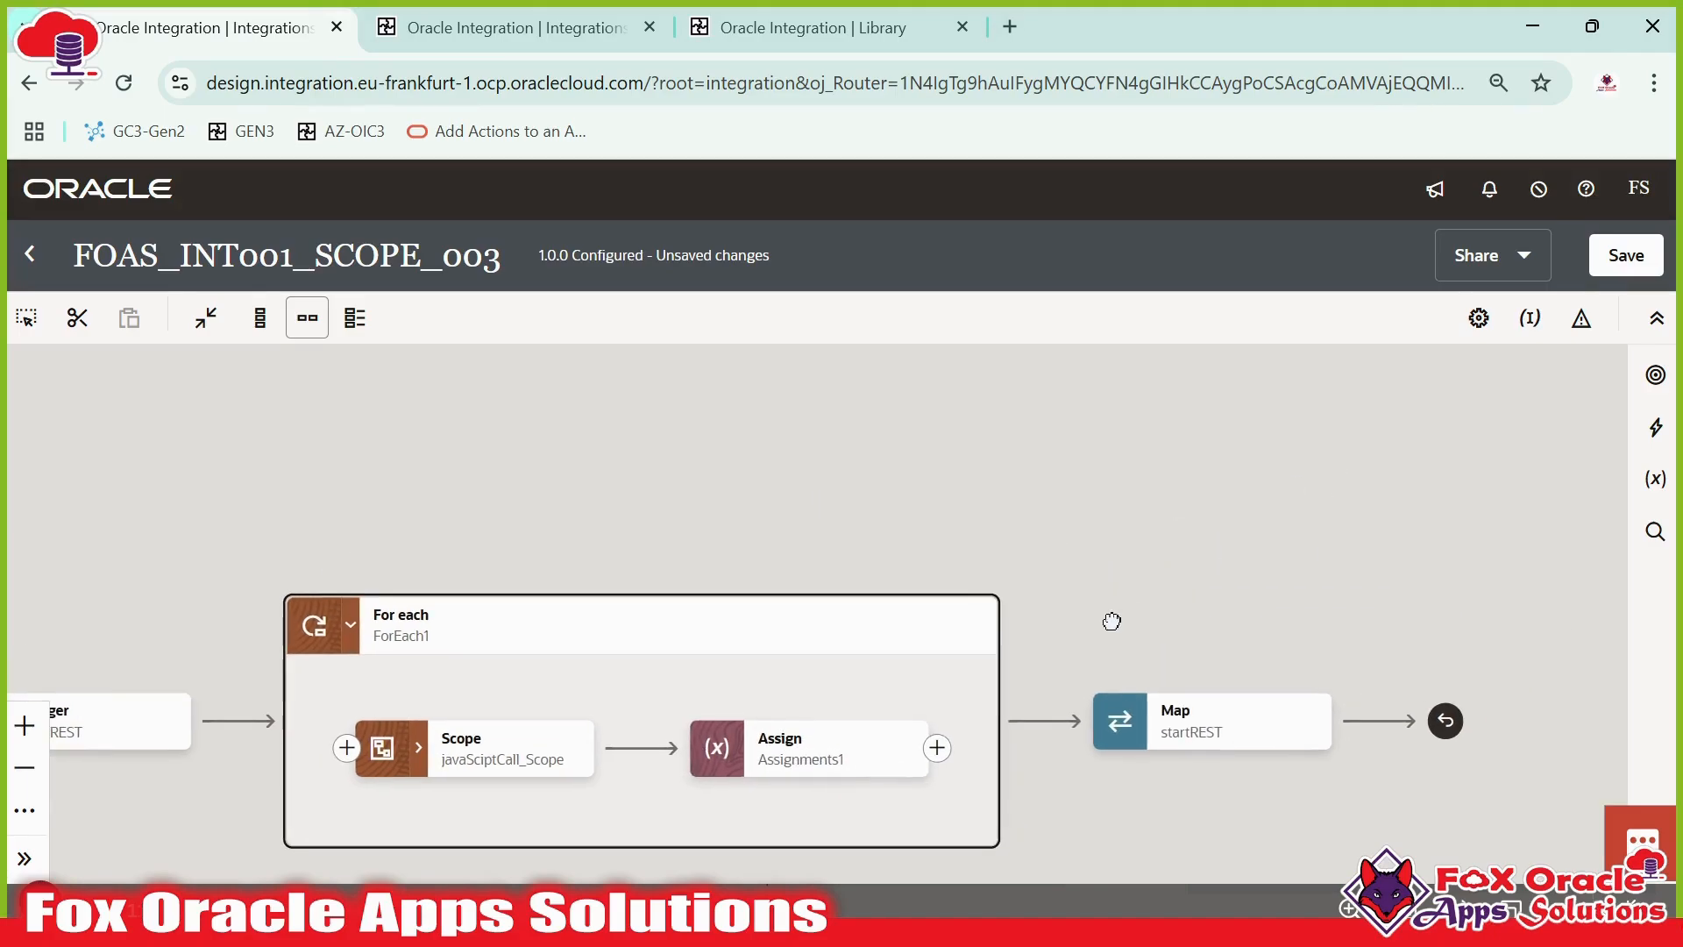
drag(1273, 775, 1305, 717)
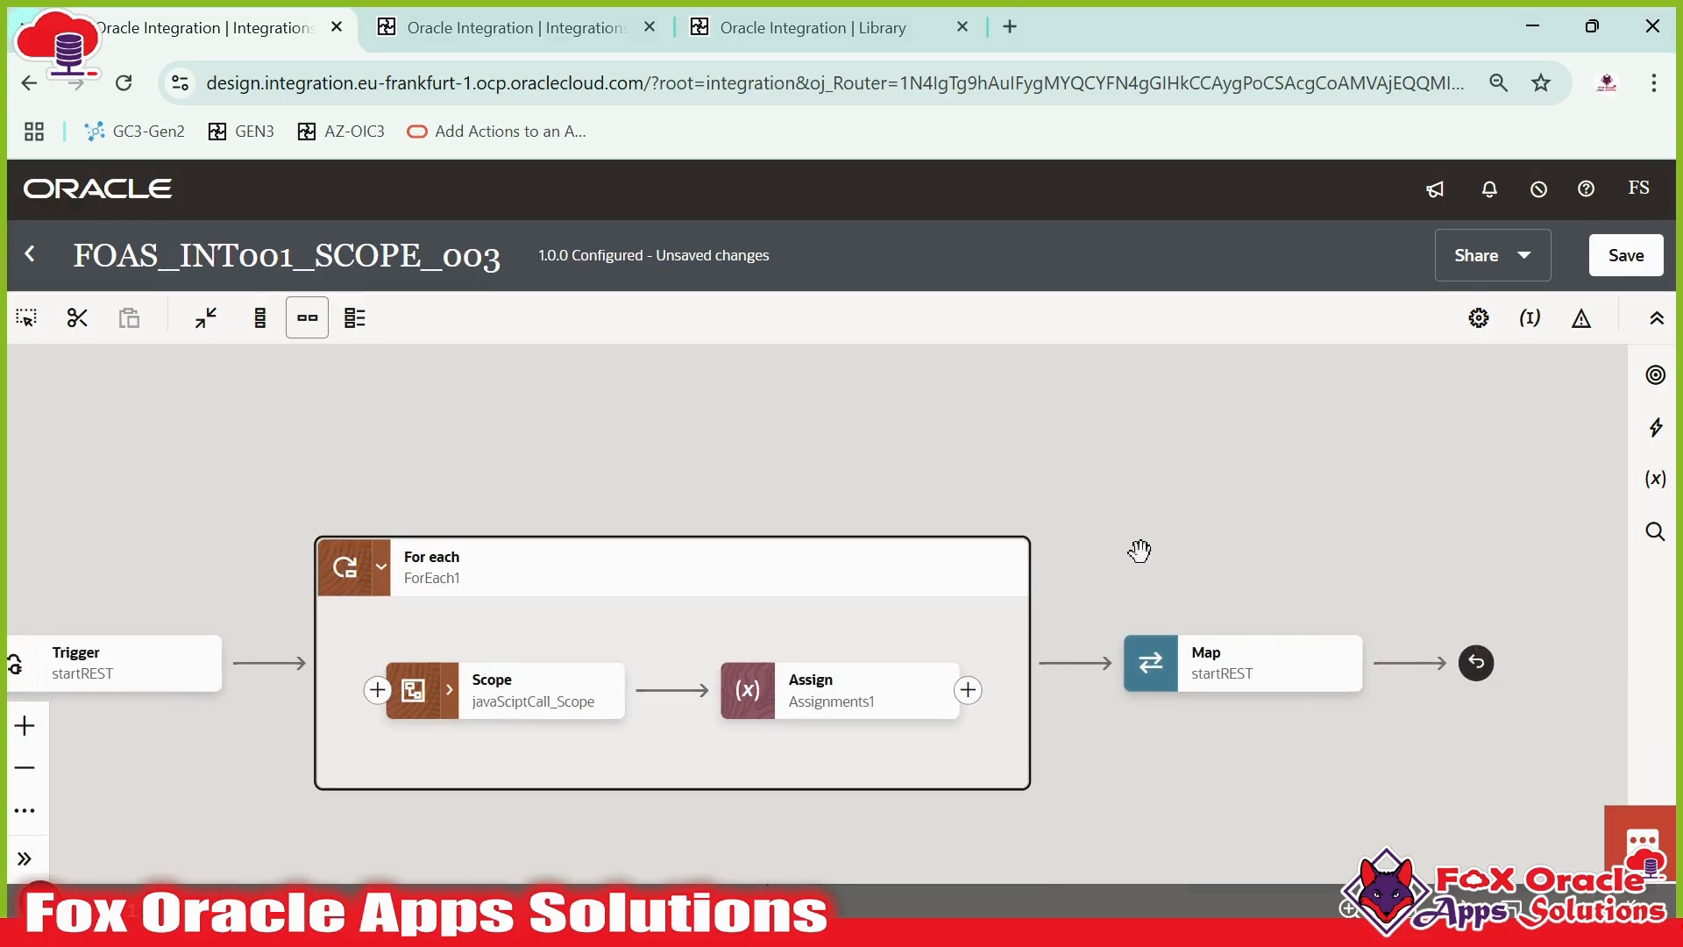
drag(935, 623, 1027, 597)
click(1028, 597)
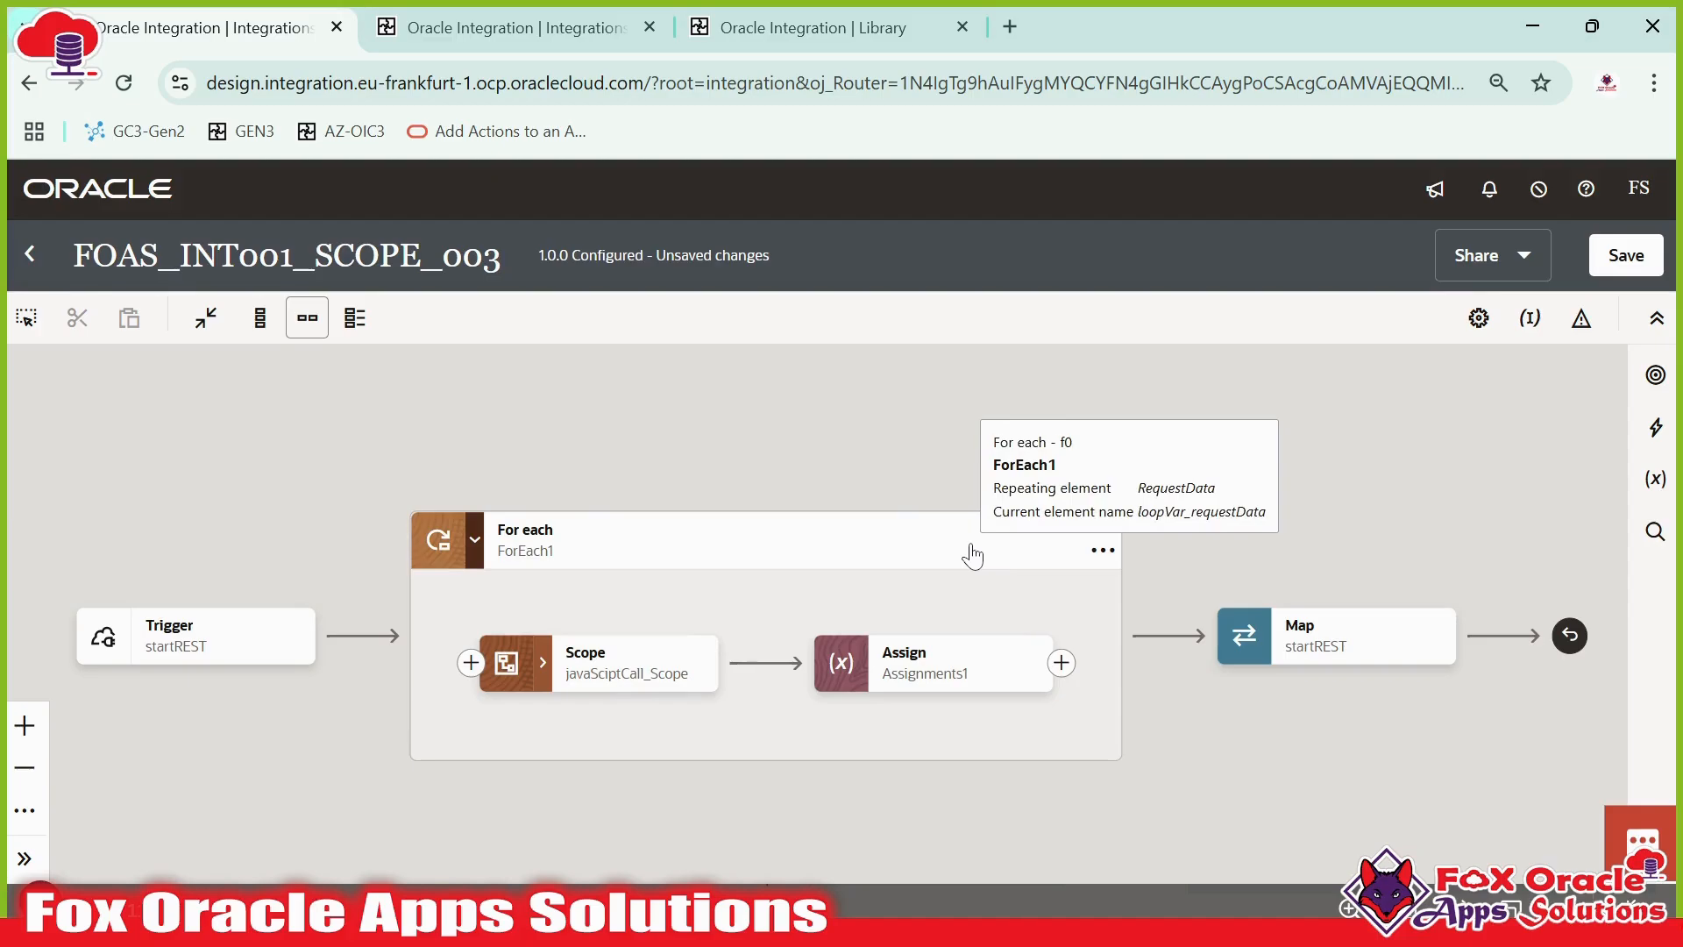
click(1650, 251)
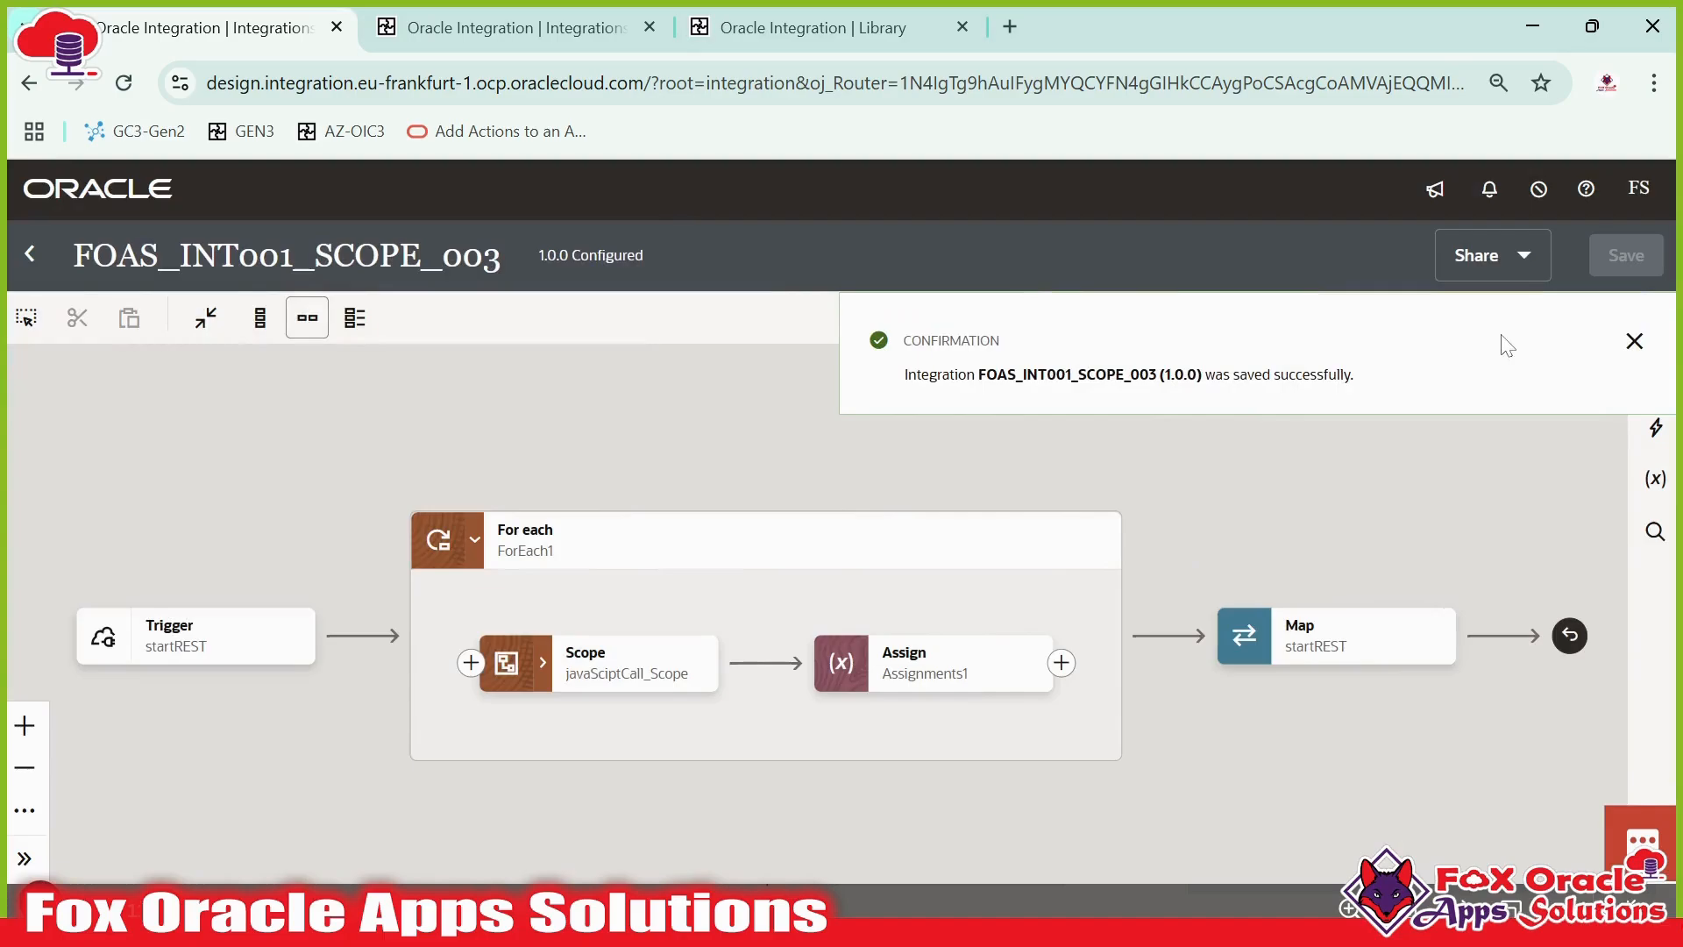
click(1632, 343)
- Return to the integrations list, activate FOAS_INT001_SCOPE_003 with Debug tracing, and refresh the list
click(30, 254)
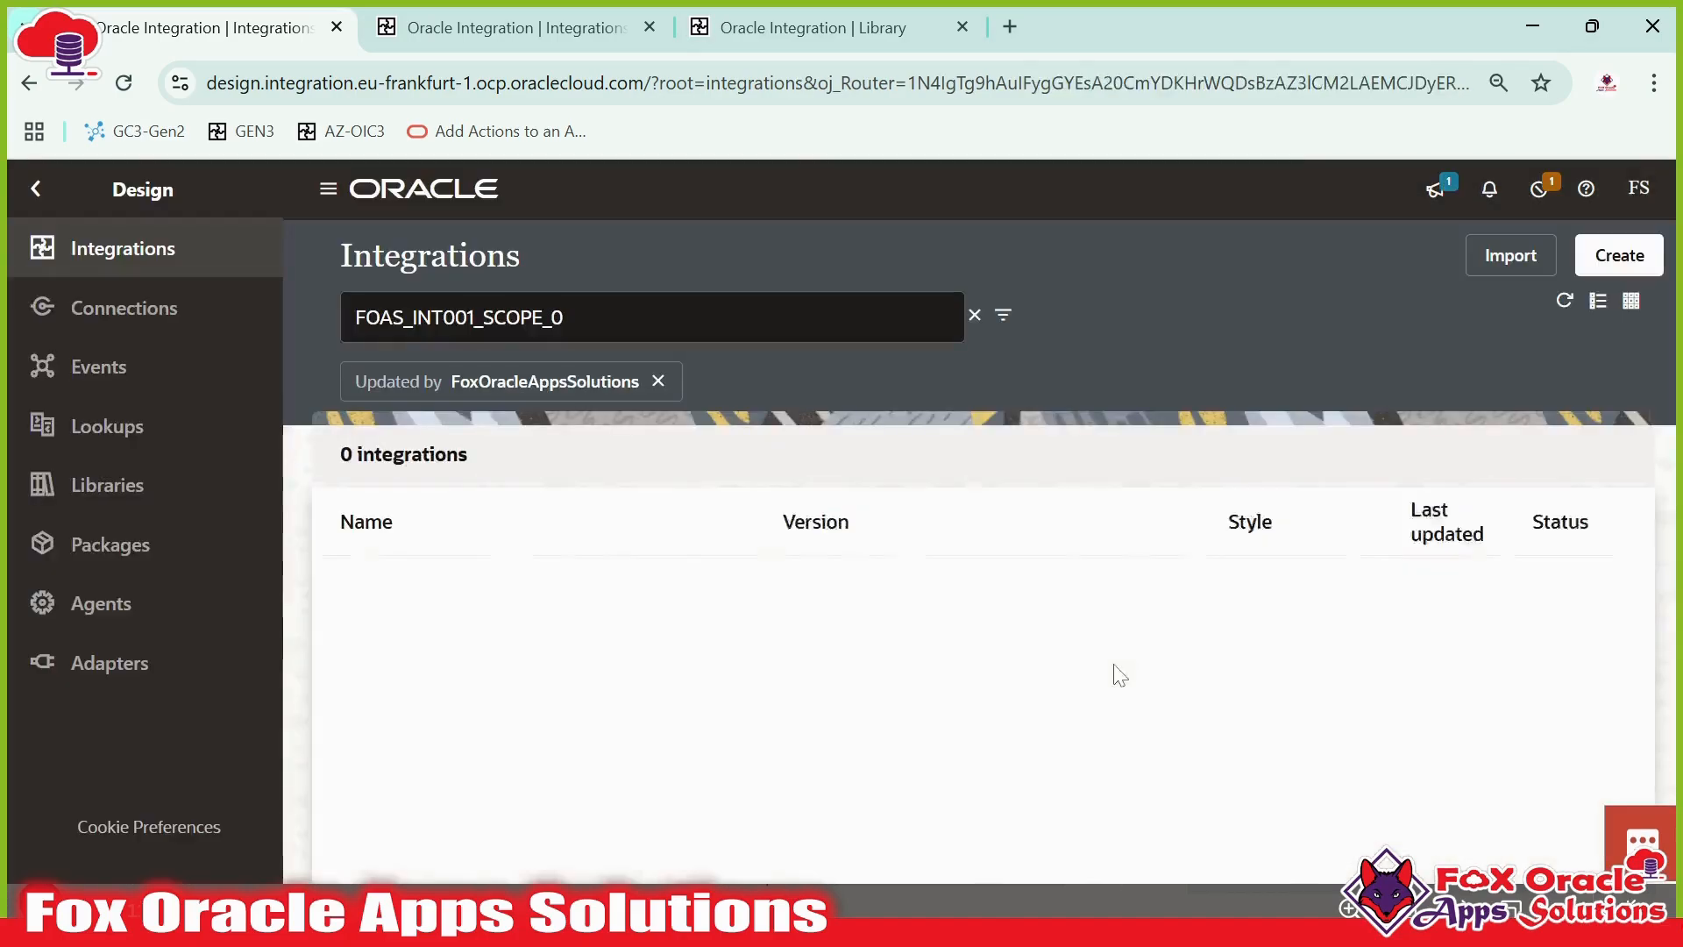
mouse_move(1403, 580)
click(1492, 582)
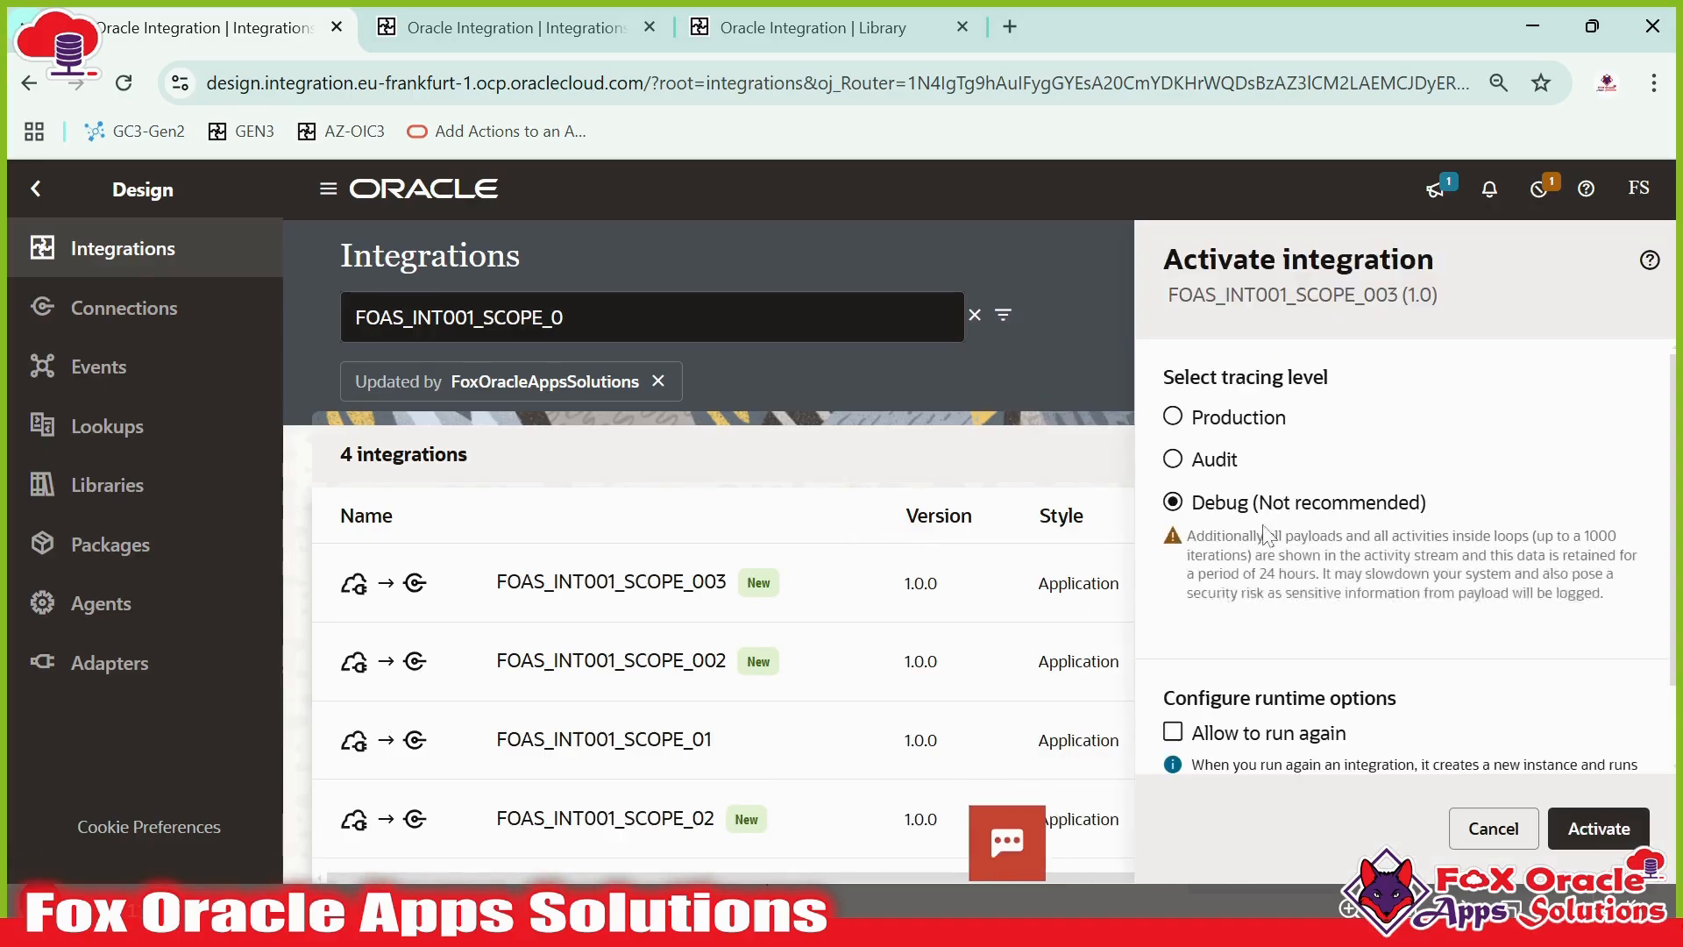
click(1589, 835)
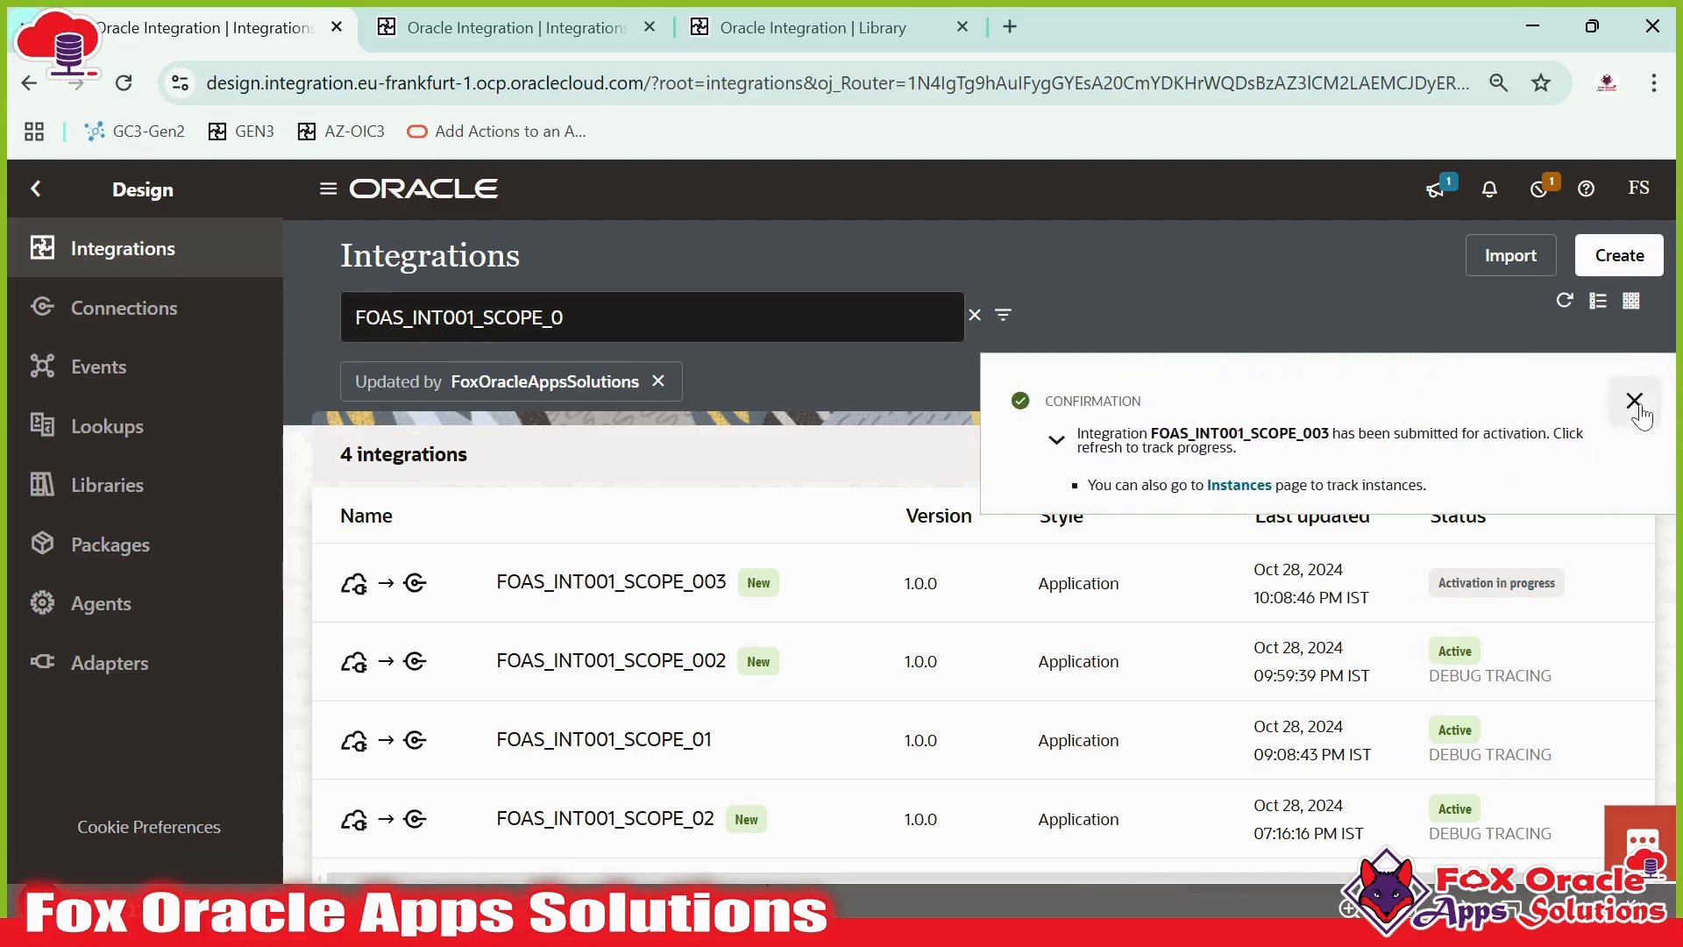
click(1635, 401)
click(1564, 302)
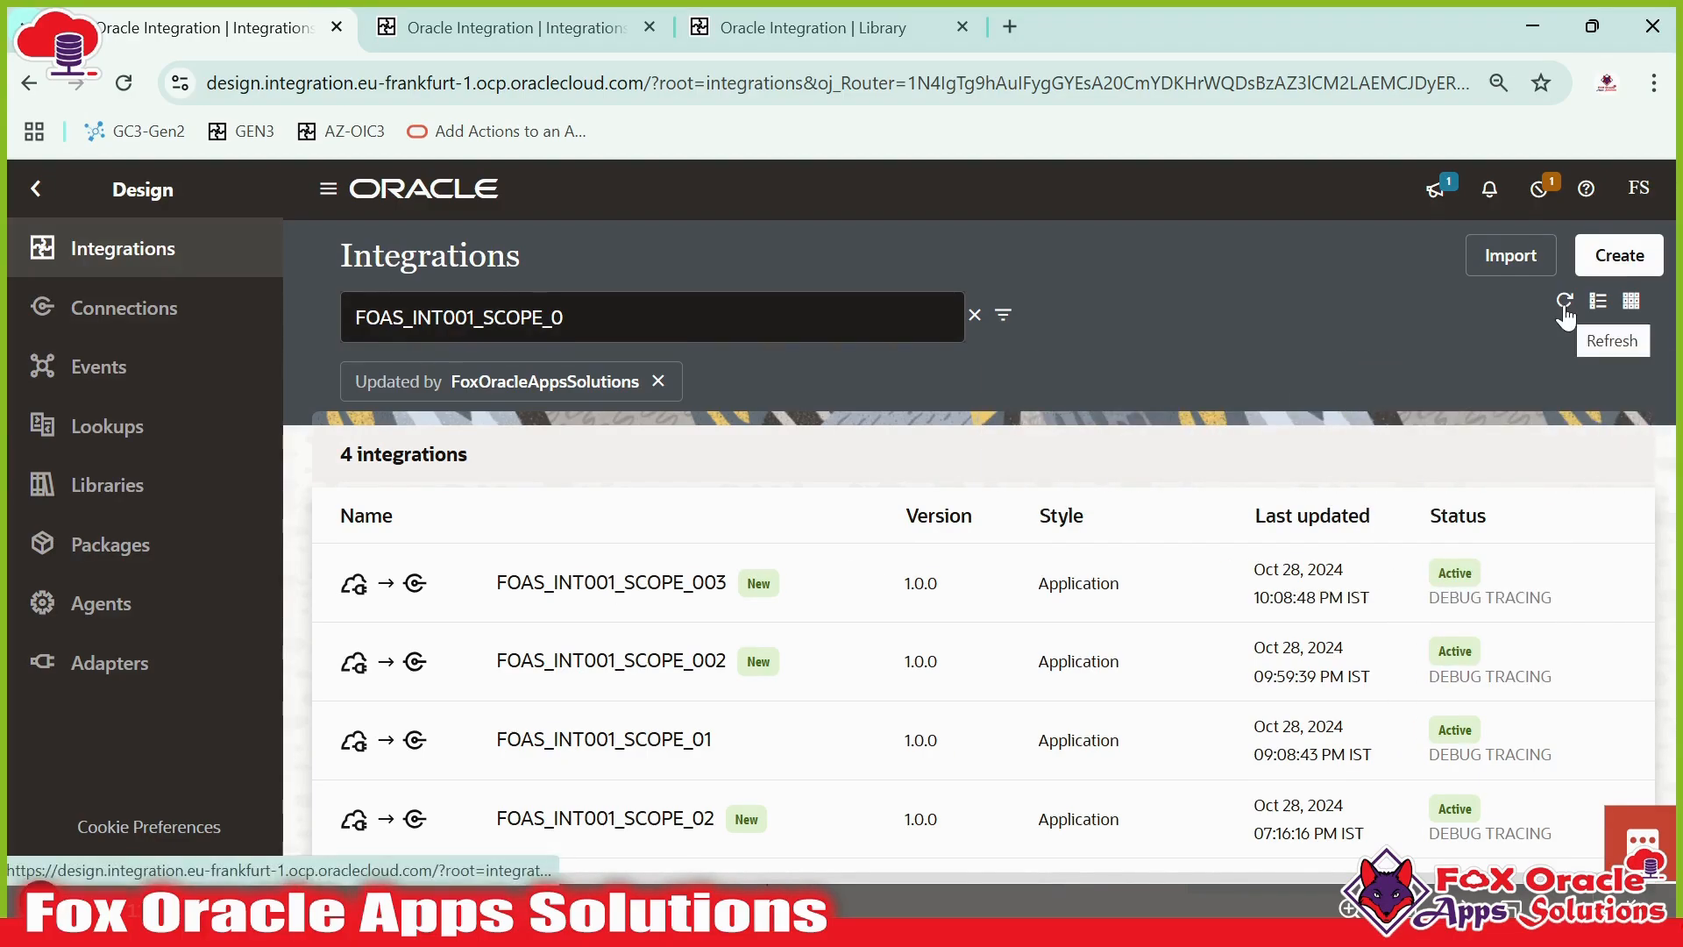
key(super)
key(Escape)
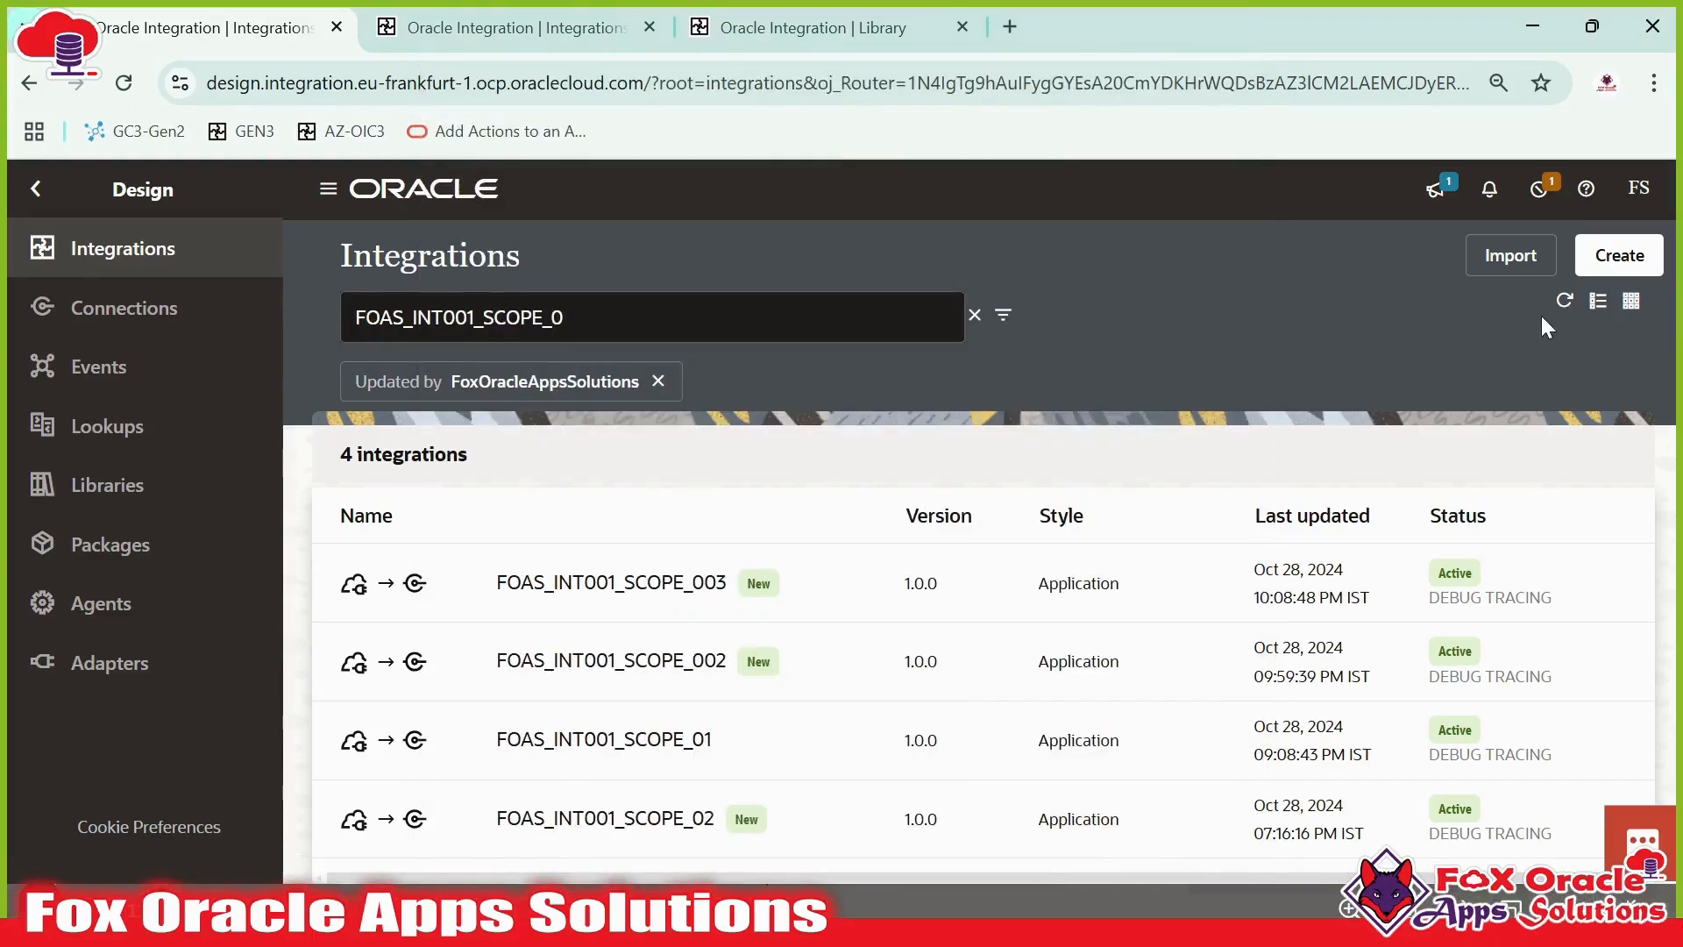
- Open the Run page for FOAS_INT001_SCOPE_003 and show the request Body payload
click(1536, 583)
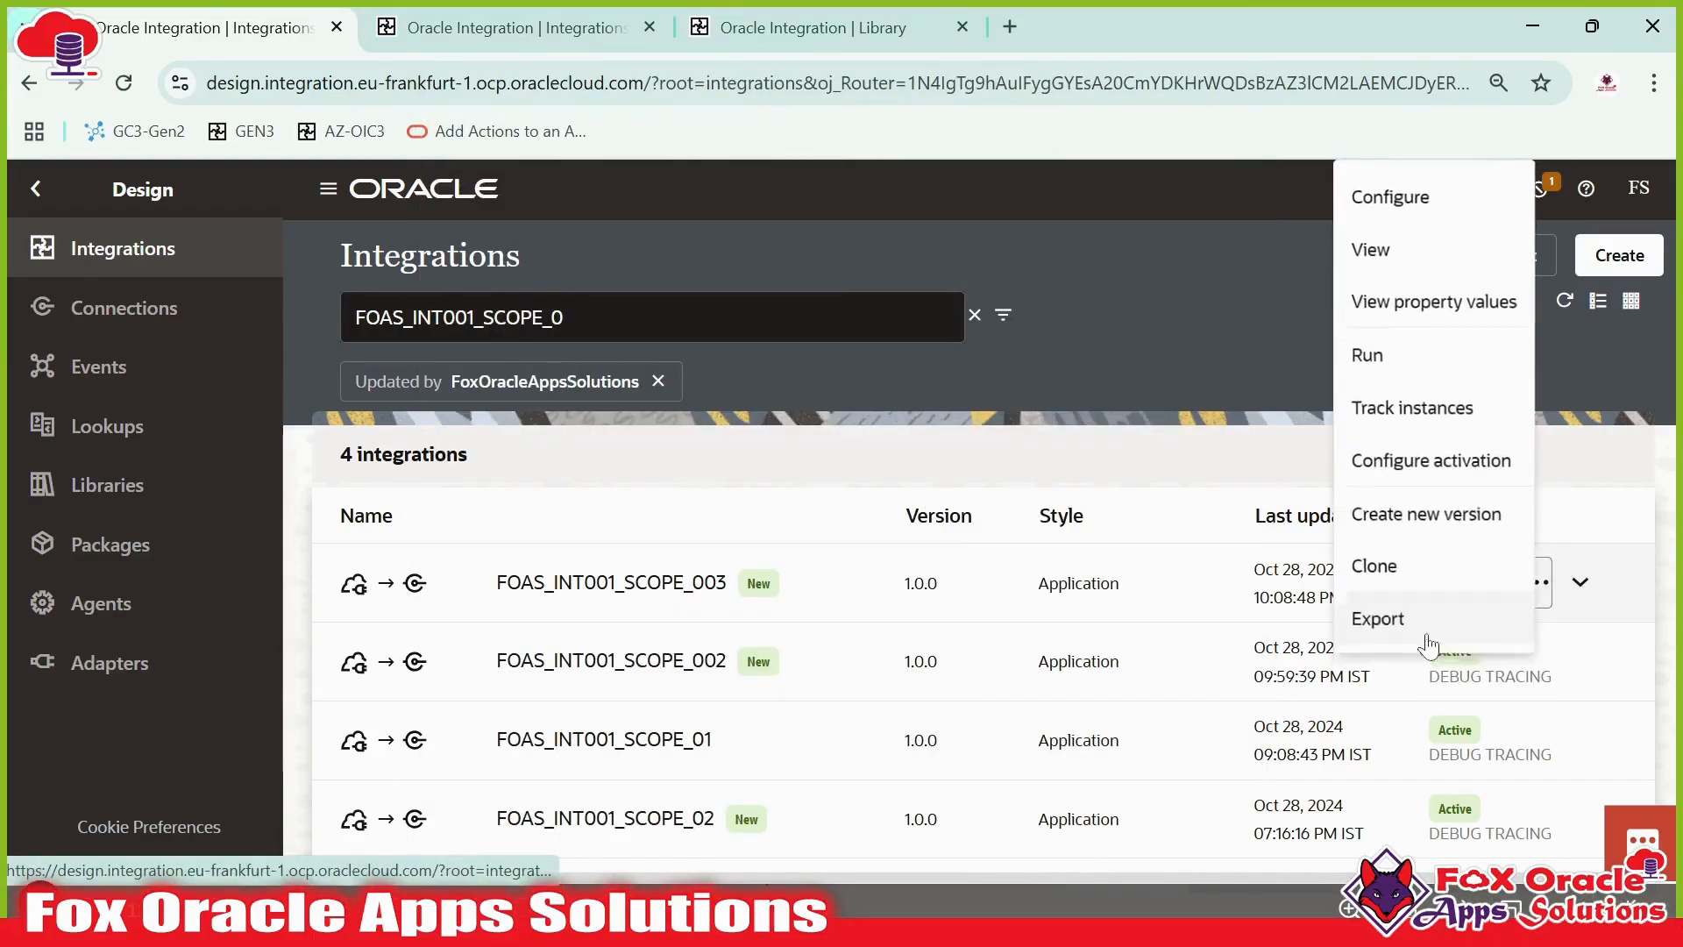
click(1378, 364)
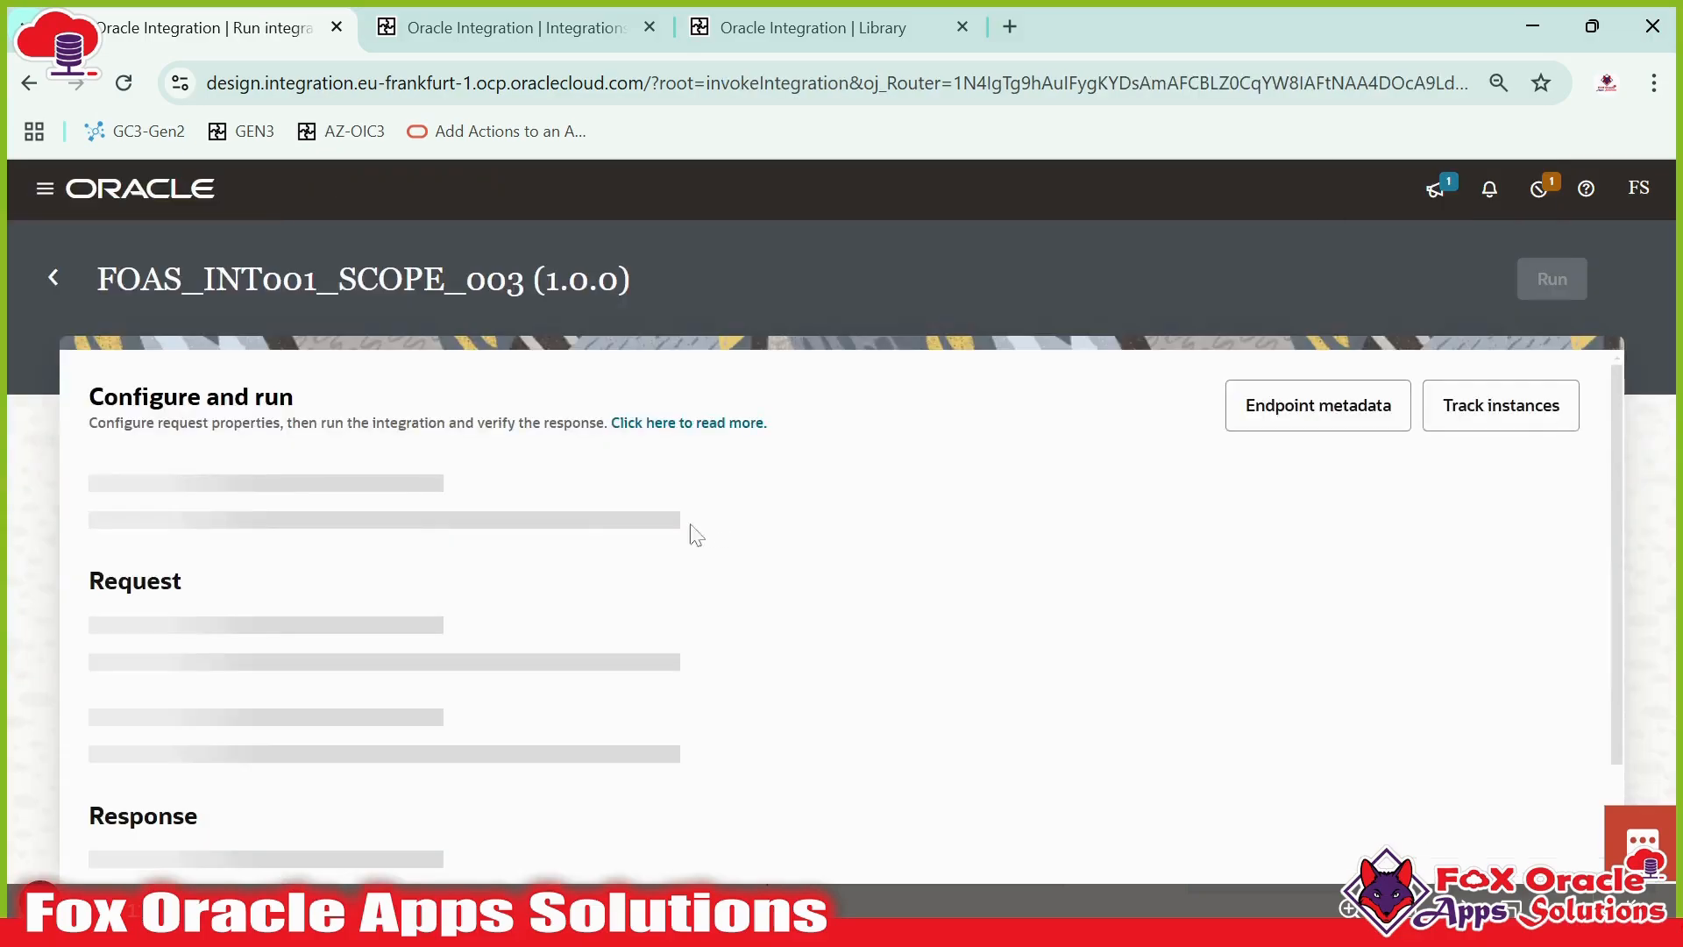
scroll(408, 430, down, 3)
scroll(408, 439, up, 3)
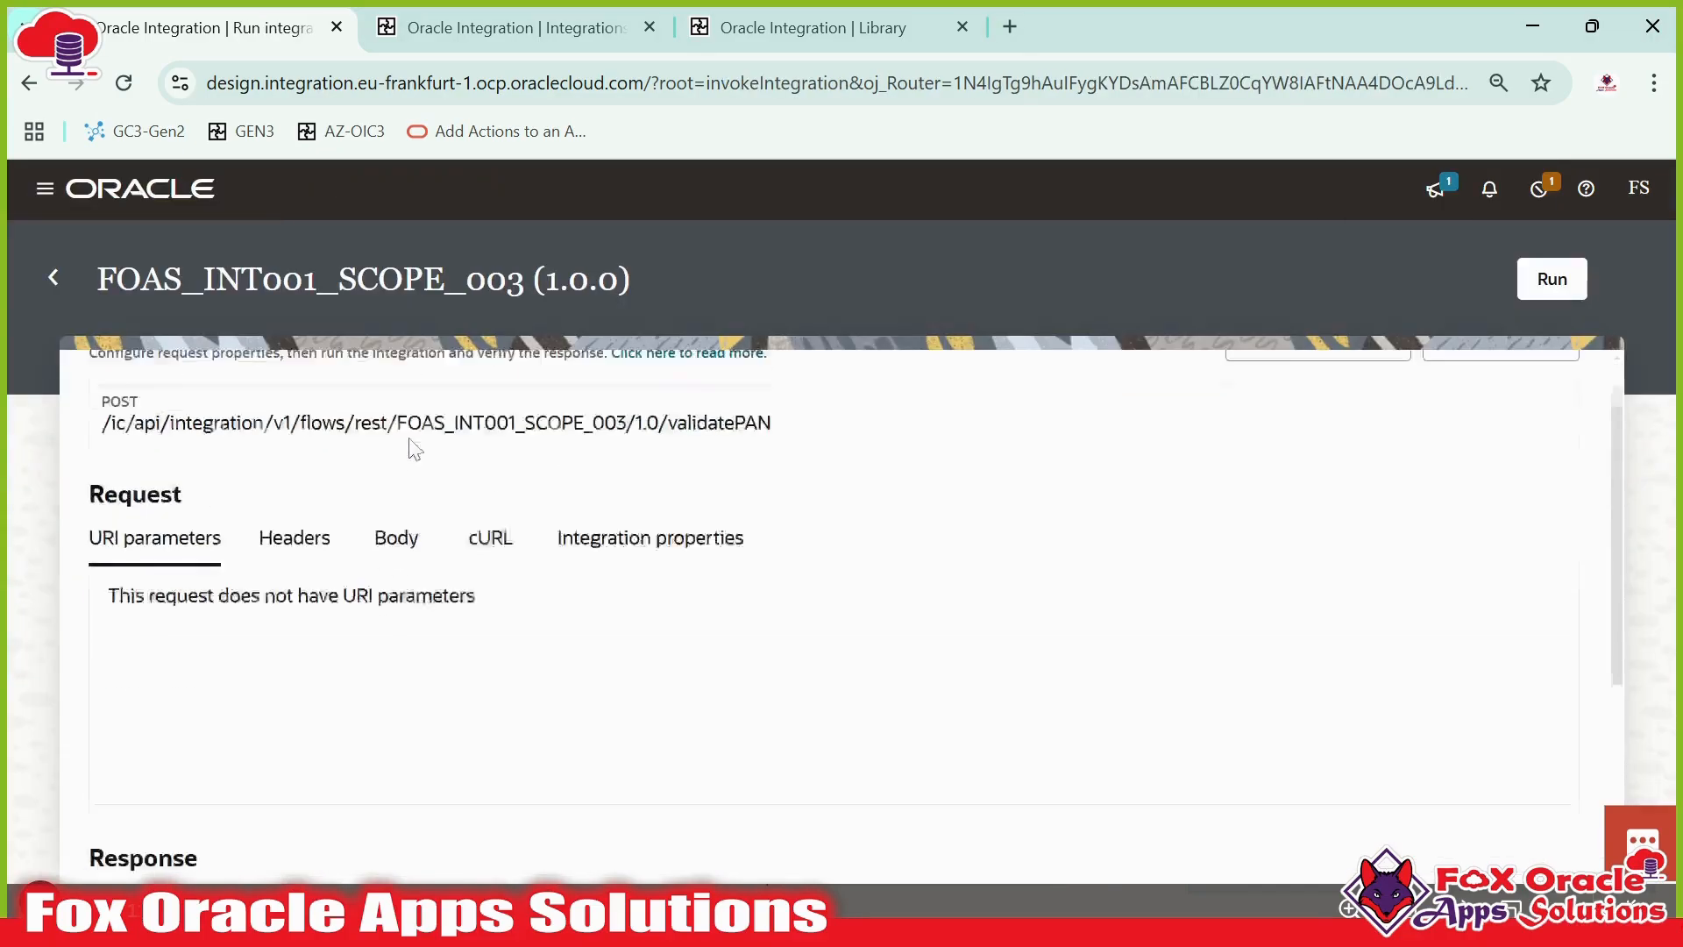
click(396, 603)
scroll(500, 592, down, 3)
scroll(492, 593, up, 3)
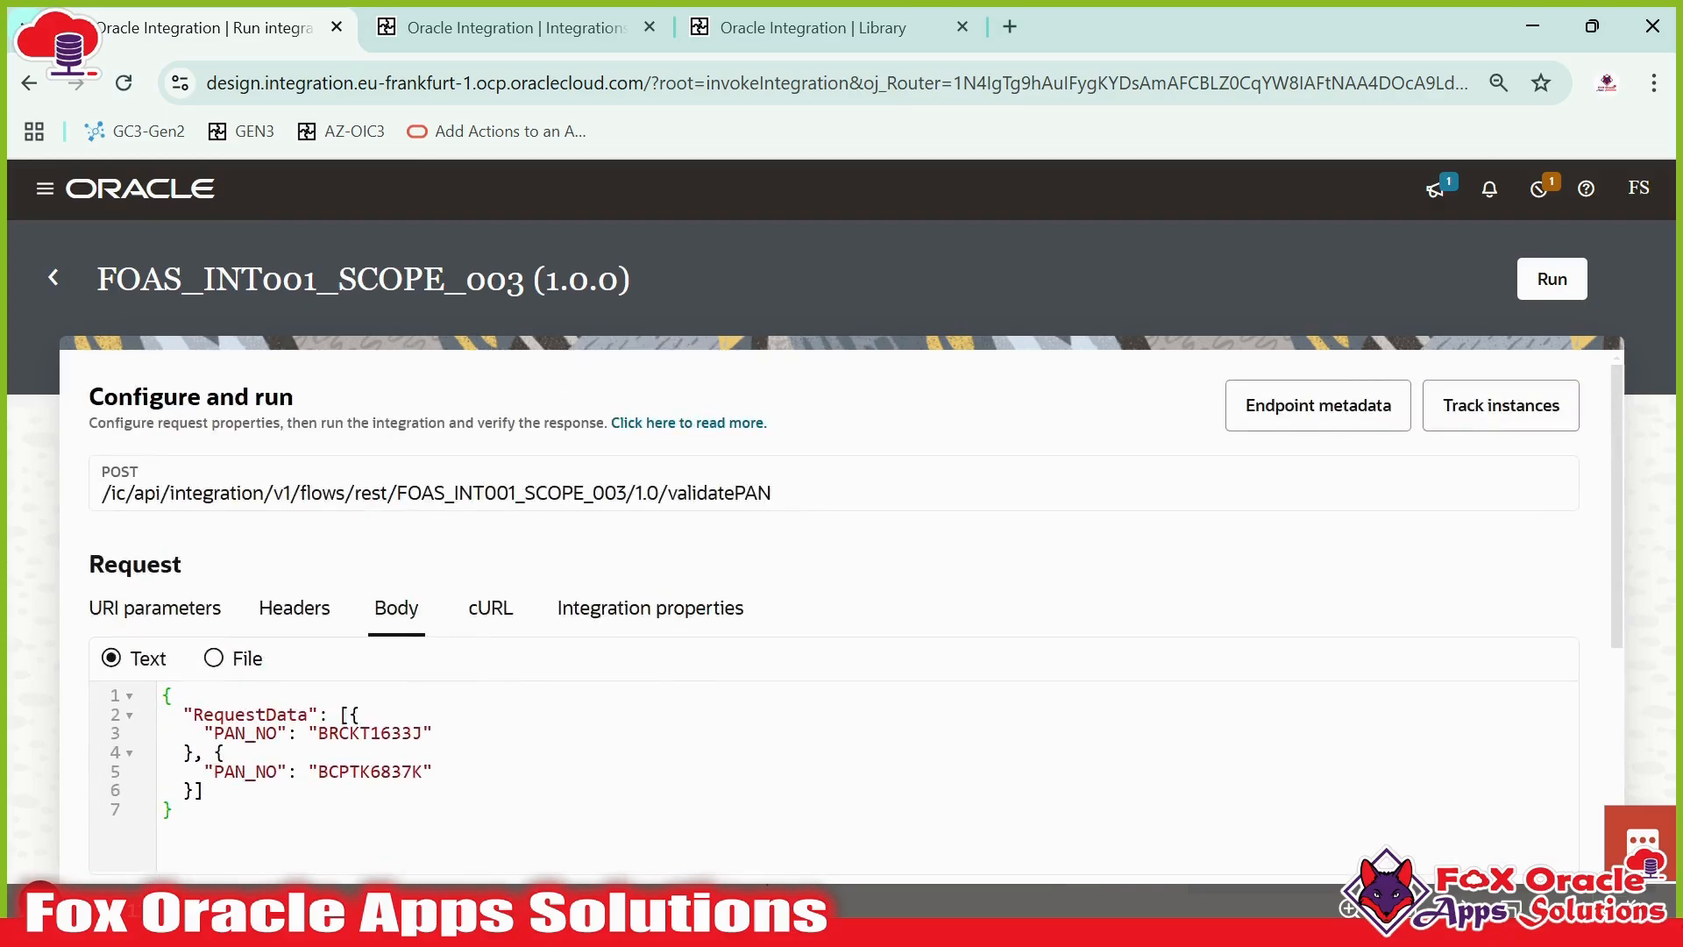
- Run the FOAS_INT001_SCOPE_003 integration with the PAN payload and review the response body
click(1547, 279)
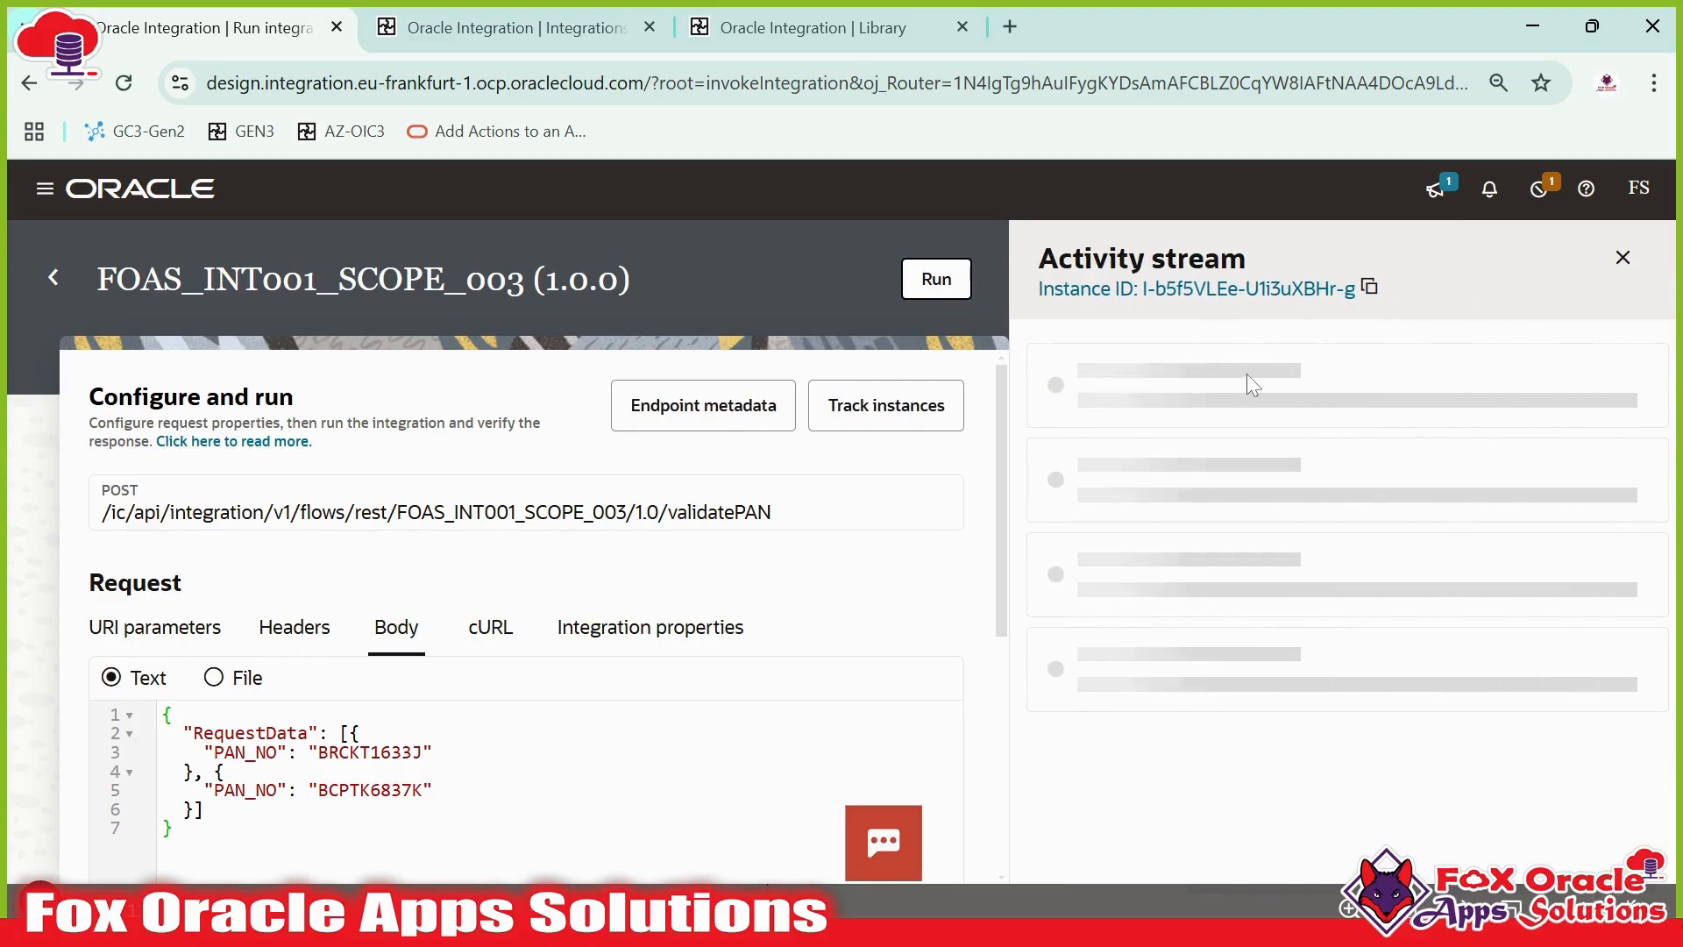
scroll(946, 508, down, 5)
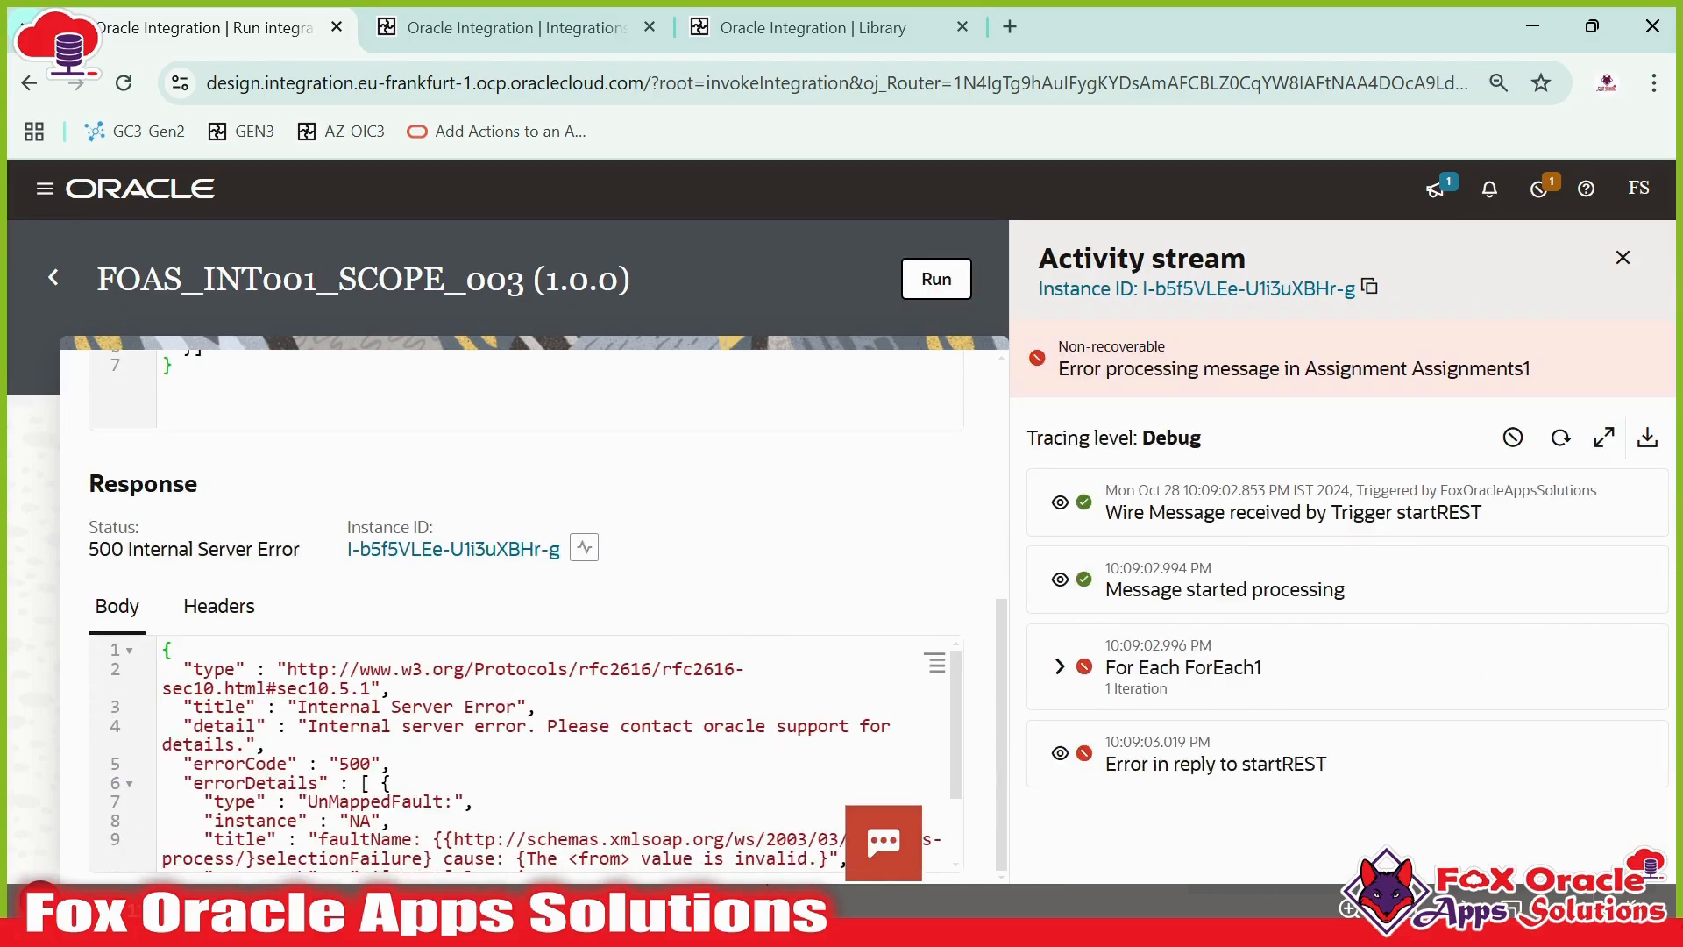
drag(235, 743, 391, 820)
scroll(391, 819, down, 2)
drag(550, 783, 309, 670)
click(310, 673)
scroll(368, 701, up, 2)
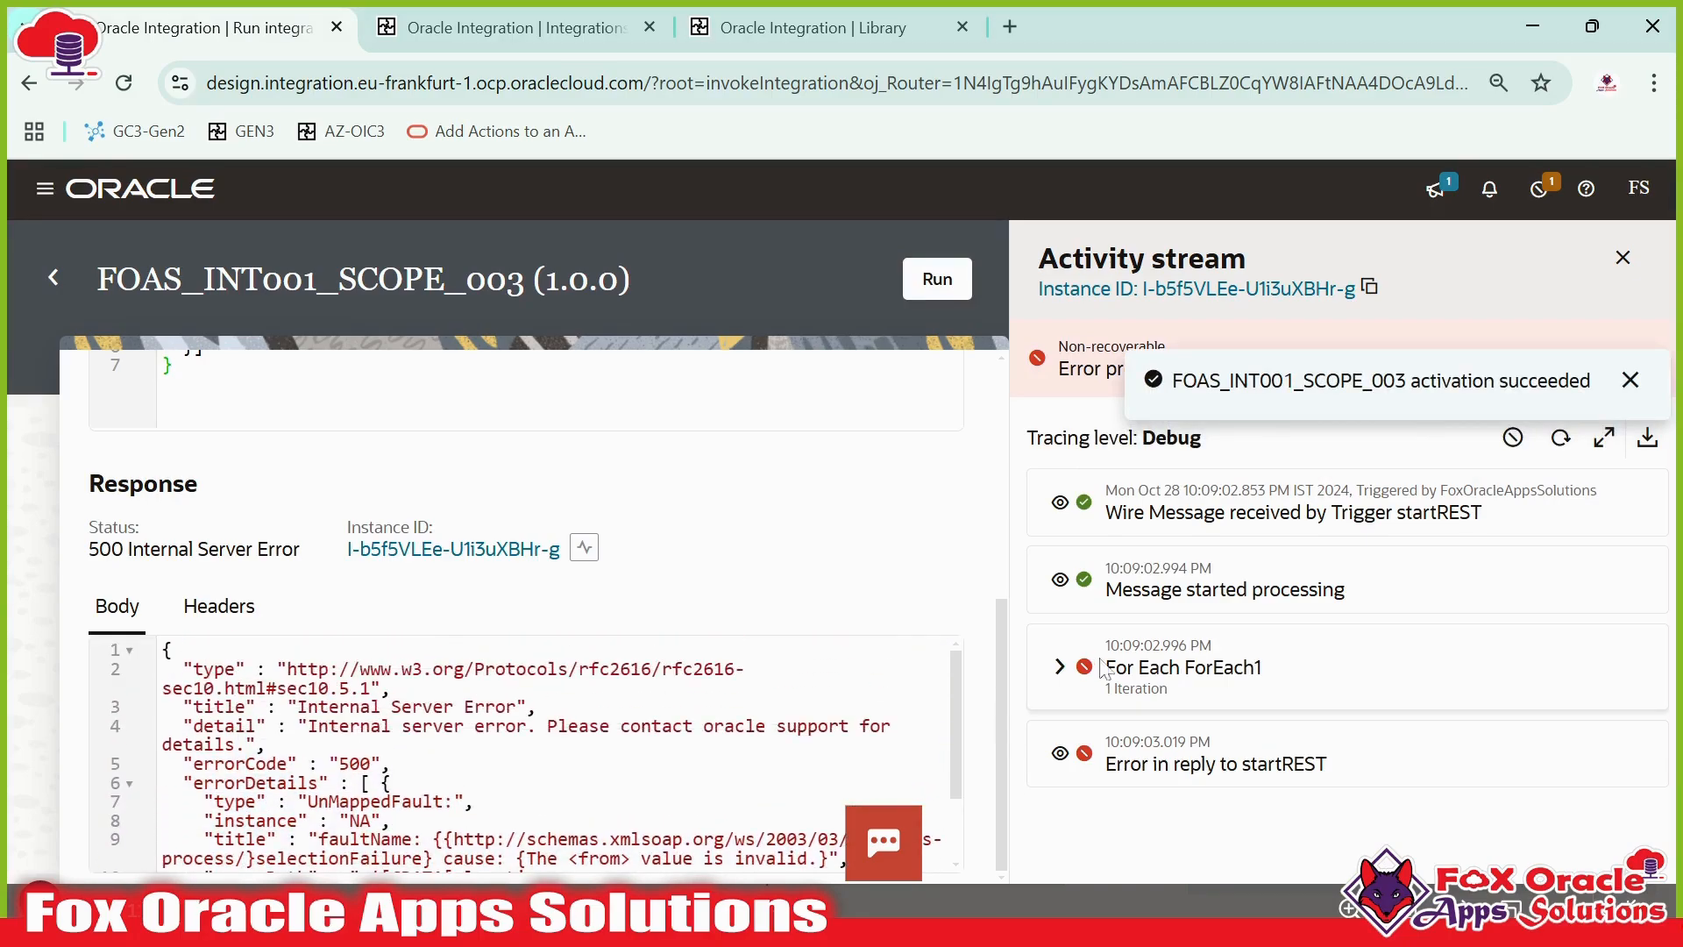
click(1629, 380)
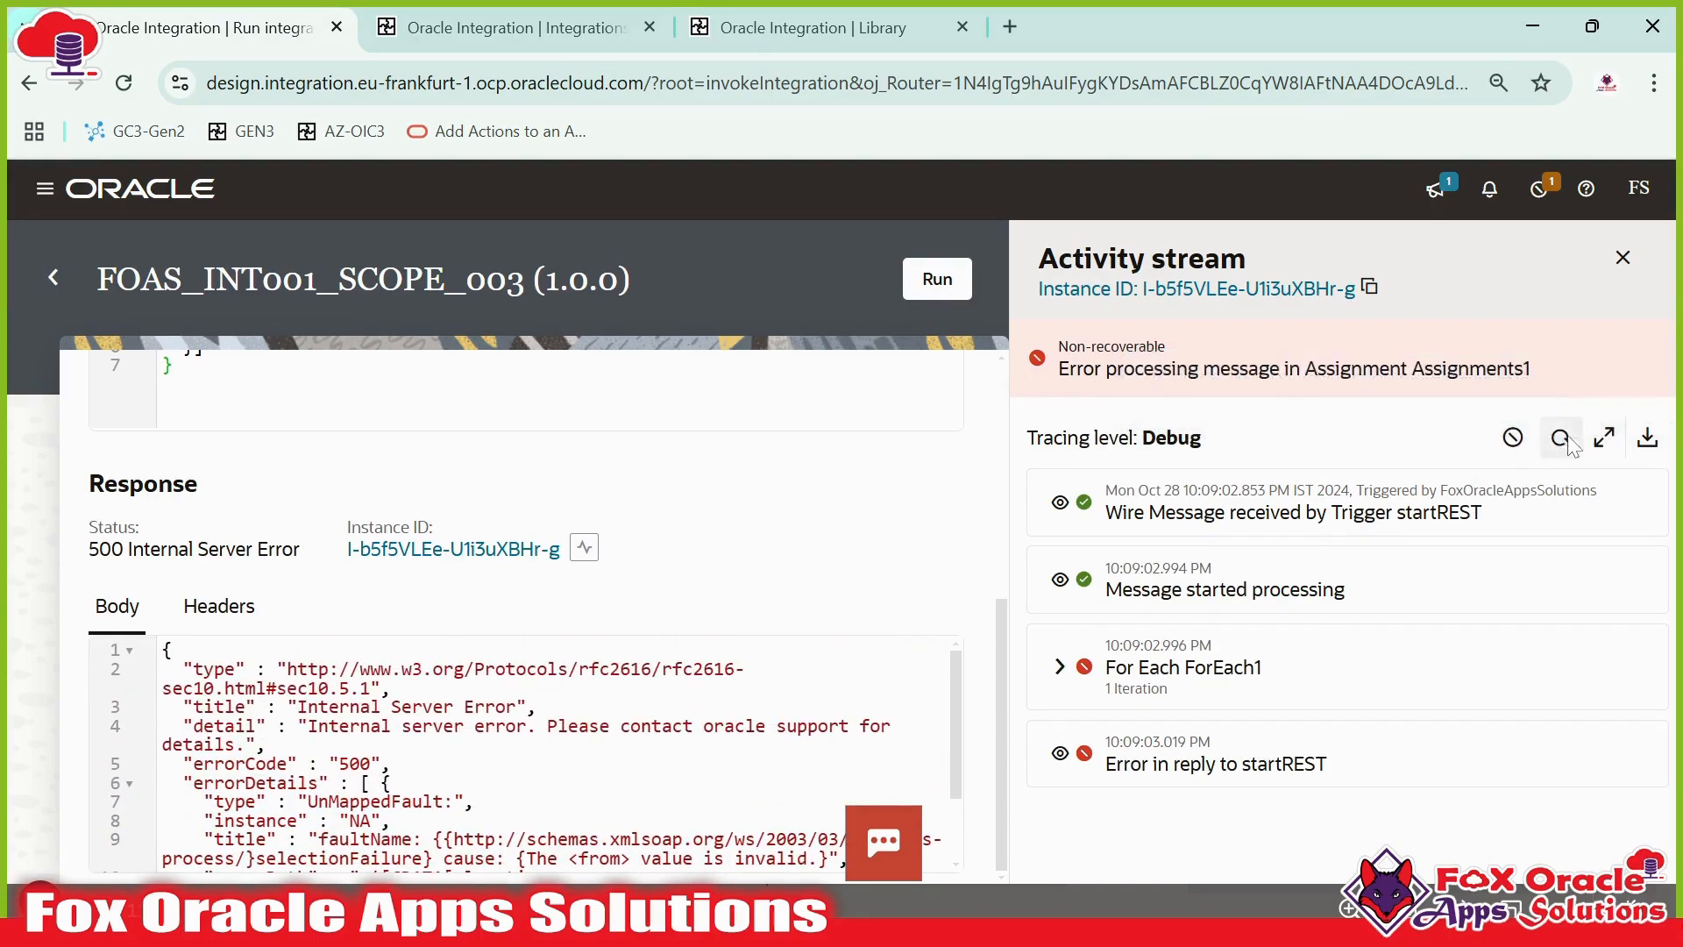
- Expand the ForEach iteration in the activity stream to inspect the Assignments1 error summary and details
scroll(1063, 713, up, 10)
click(1051, 665)
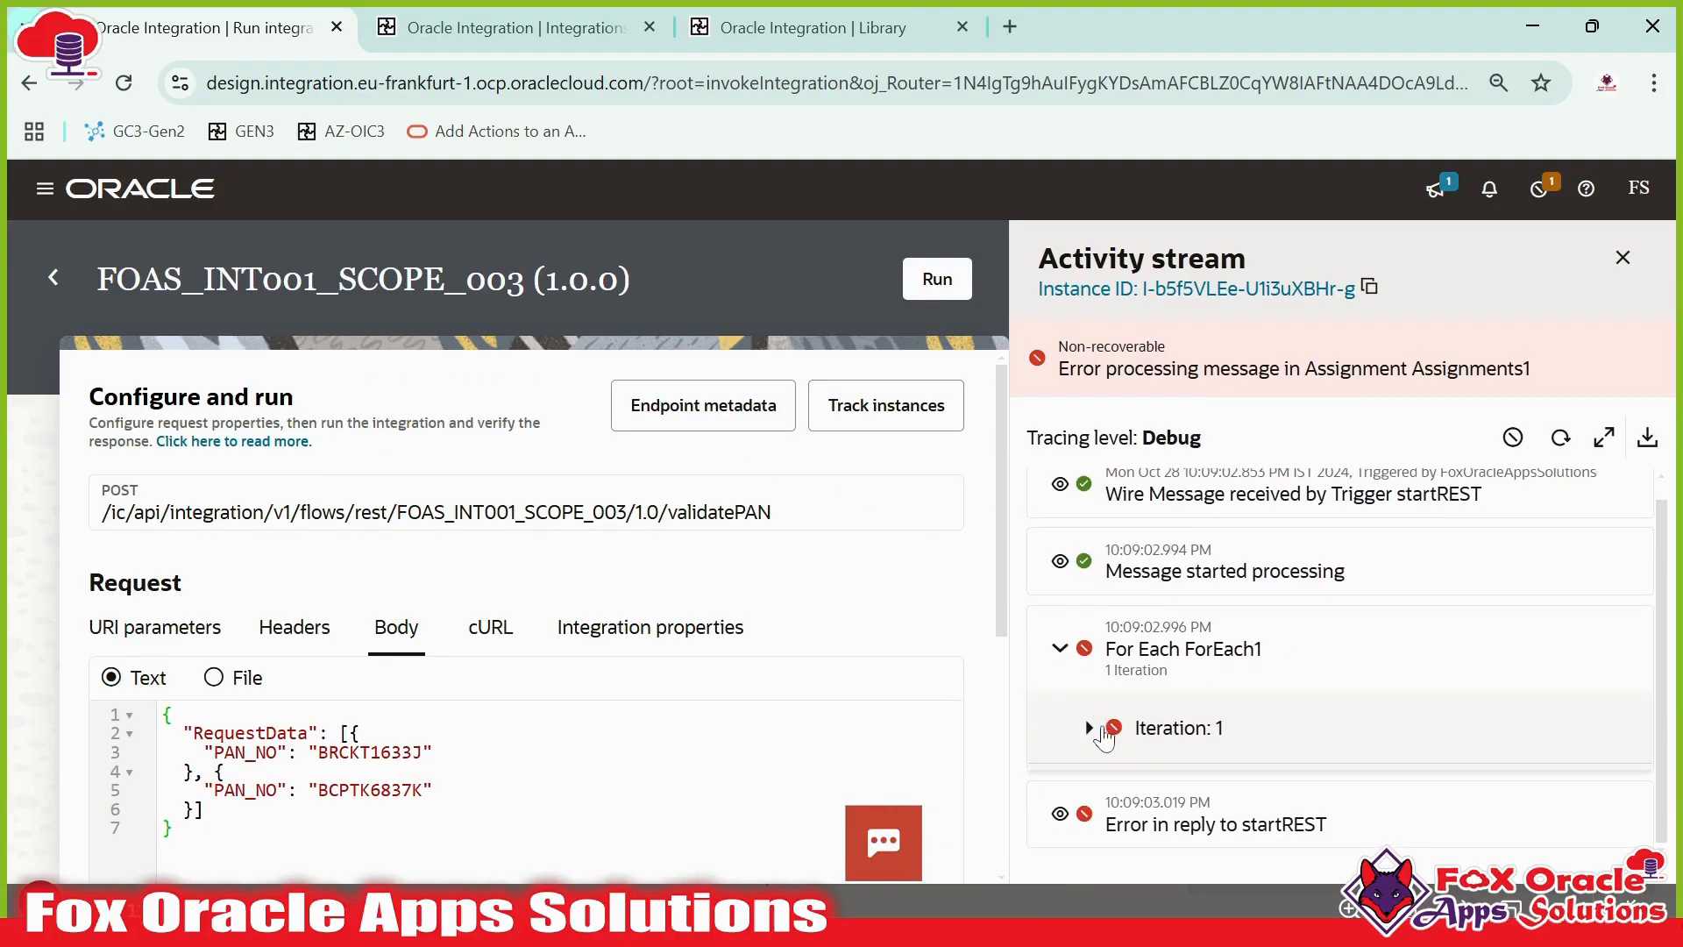
click(1092, 726)
scroll(1236, 745, down, 3)
scroll(1245, 728, down, 5)
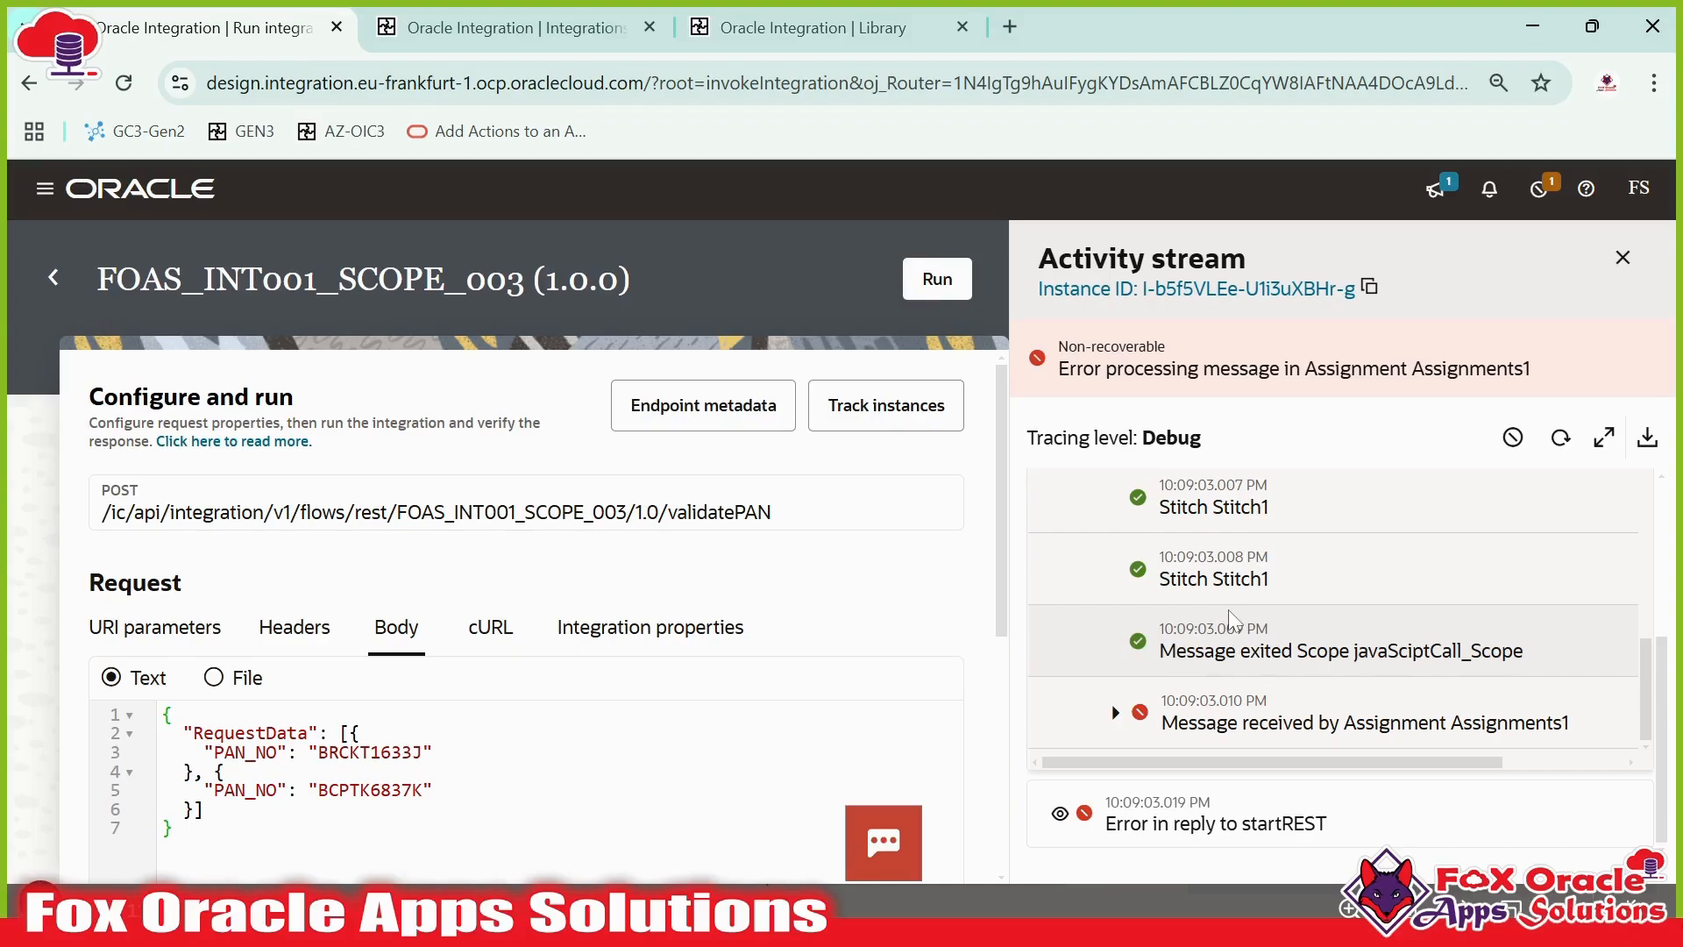
scroll(1227, 605, up, 2)
scroll(1236, 605, down, 2)
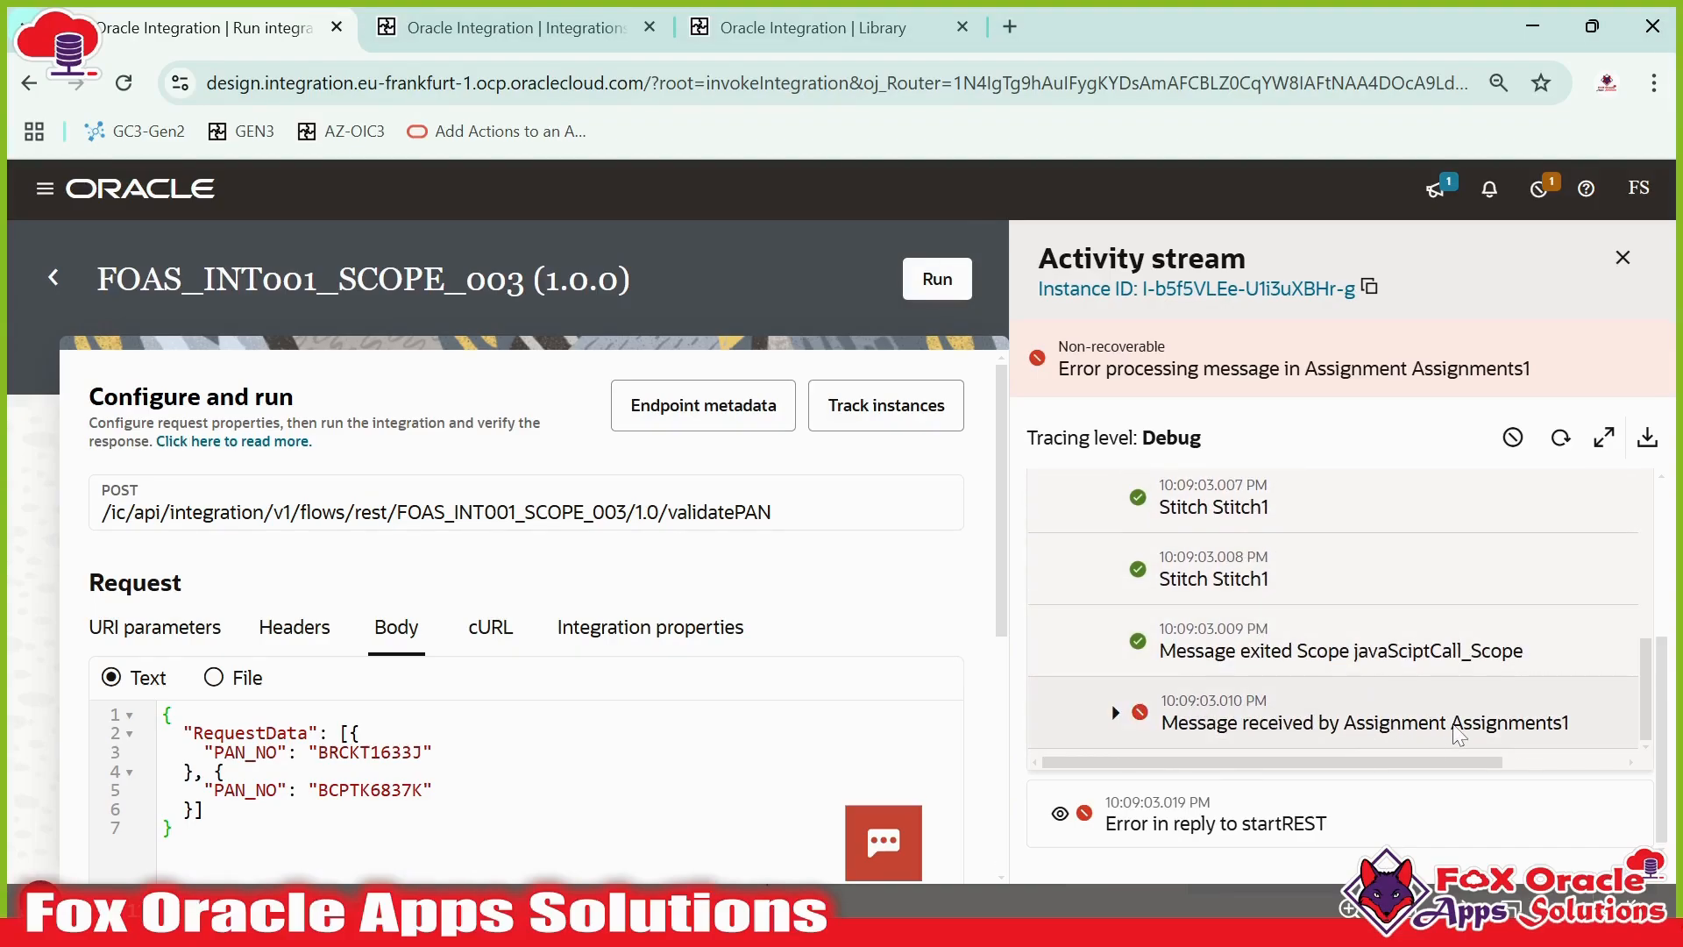
click(1115, 712)
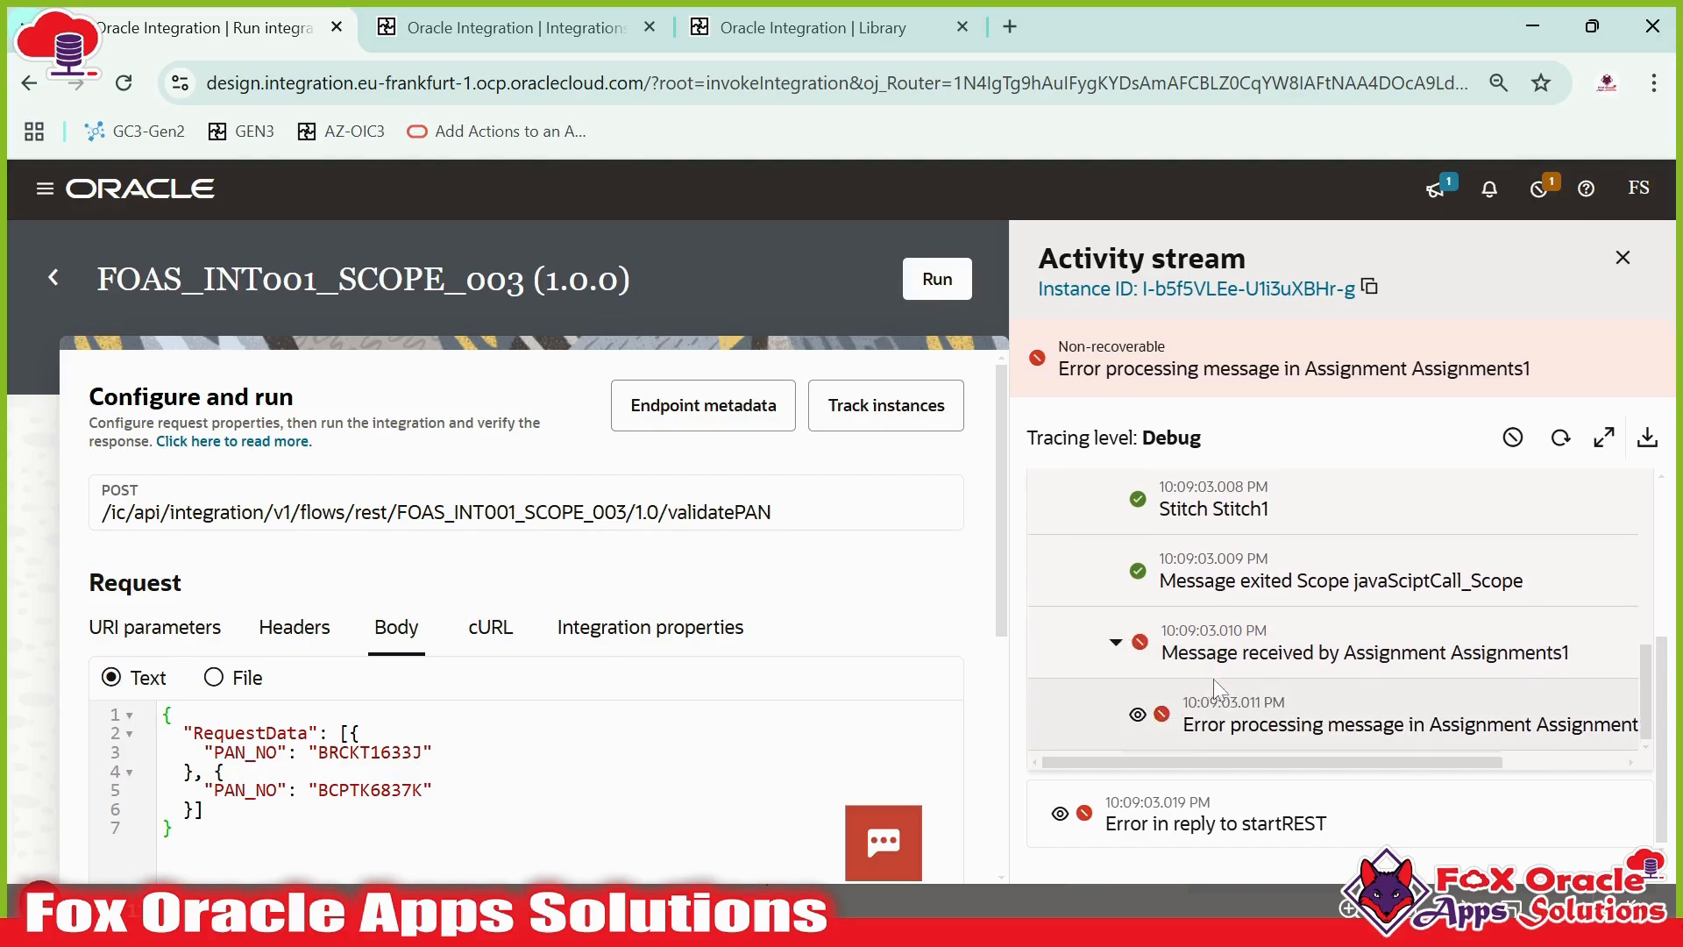
click(1232, 699)
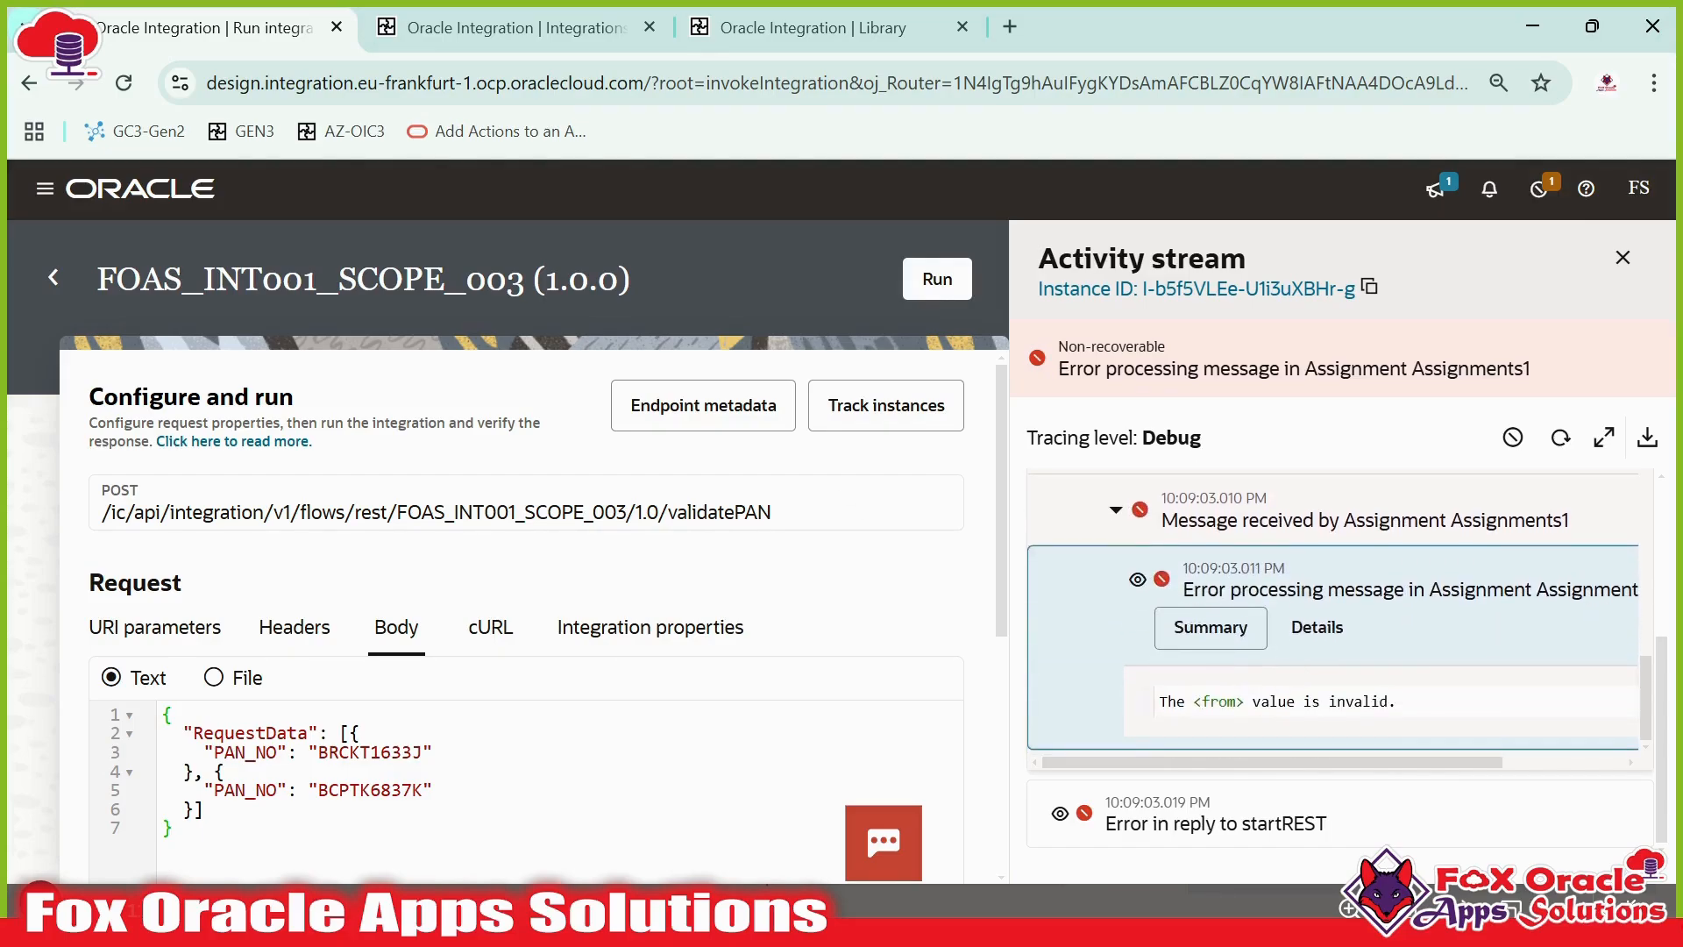
click(1318, 631)
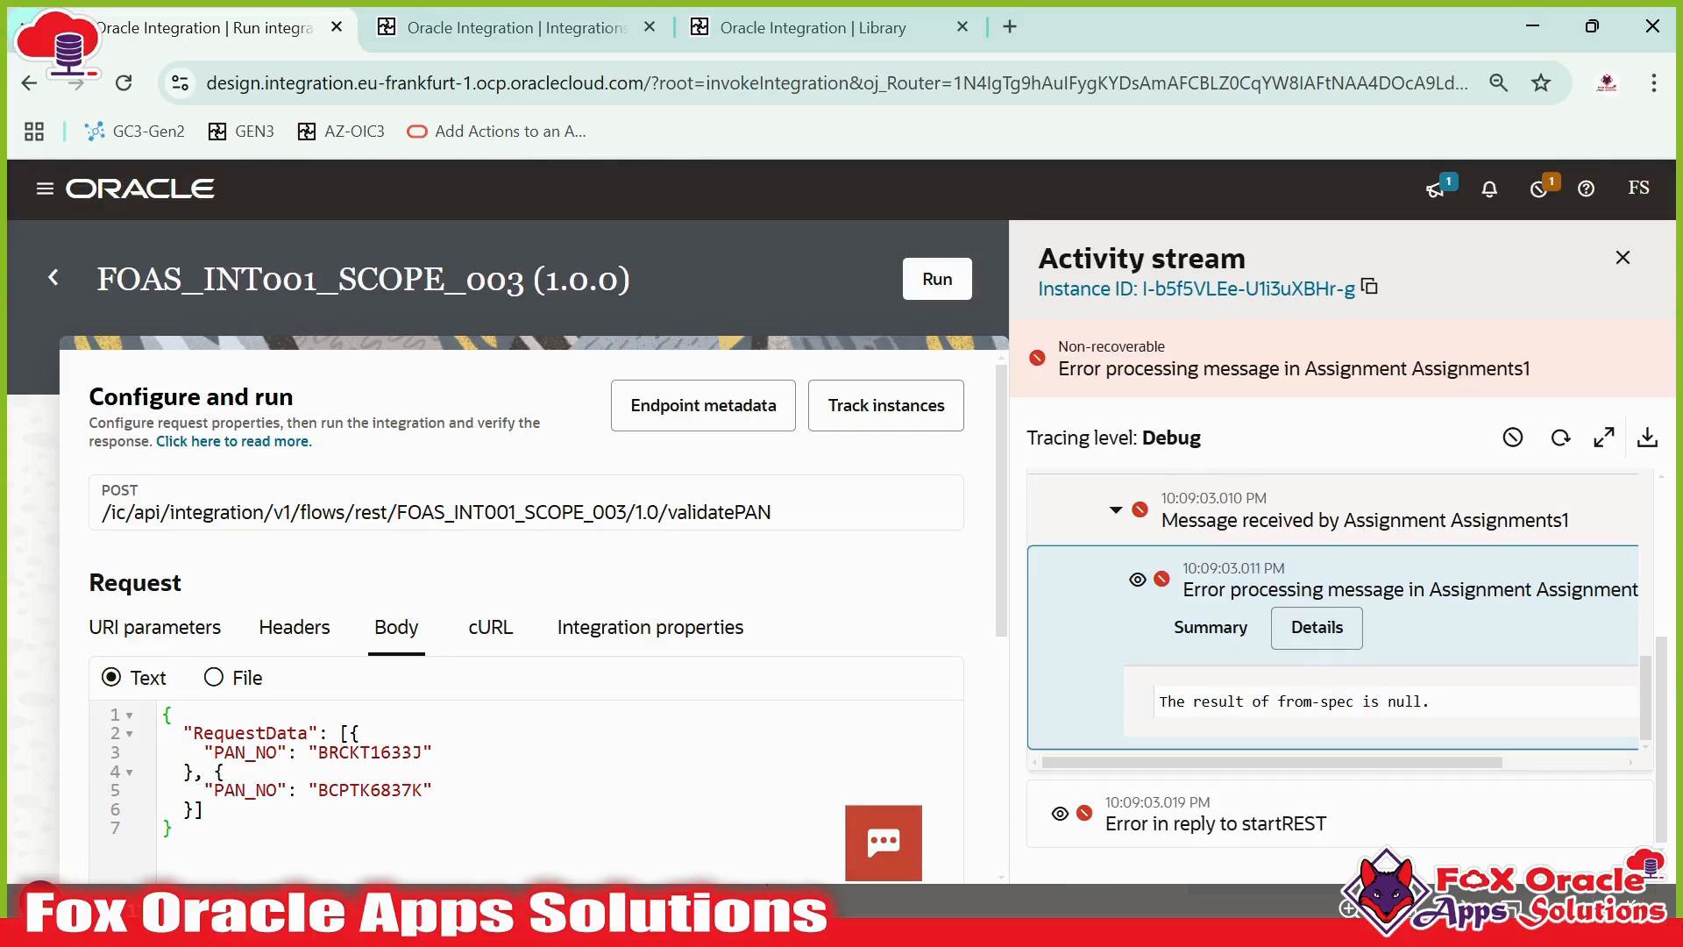
drag(1354, 702, 1270, 702)
click(1219, 627)
click(1139, 581)
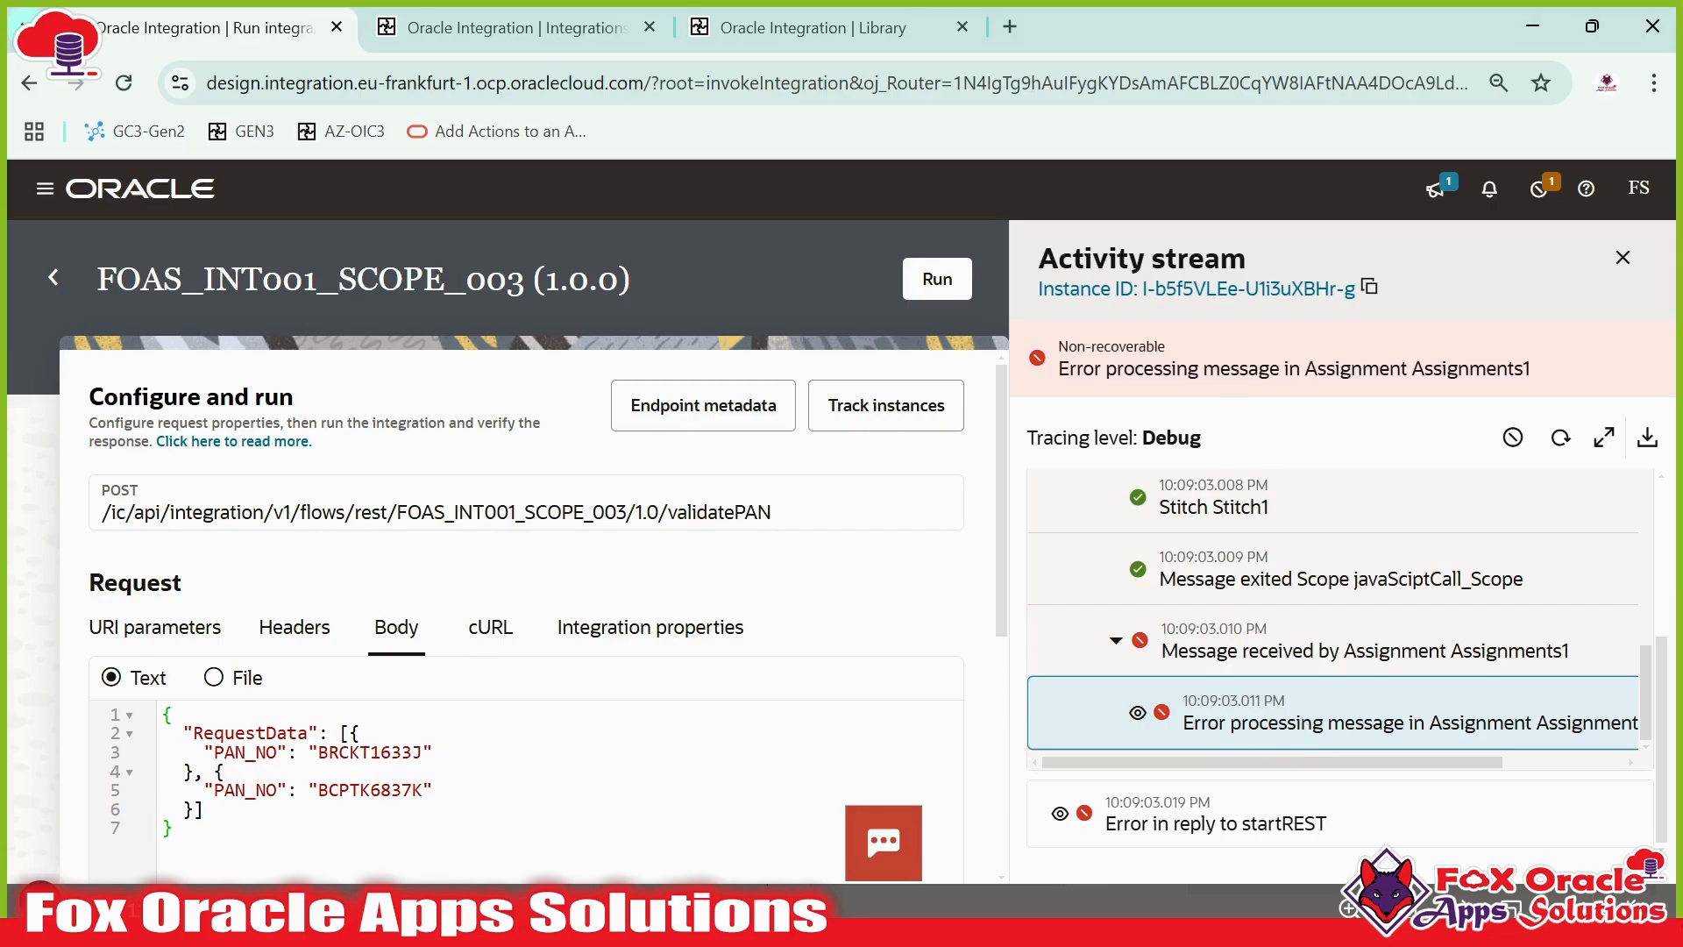
- Open the tracked instances for this run, then return to the Design integrations list
click(856, 421)
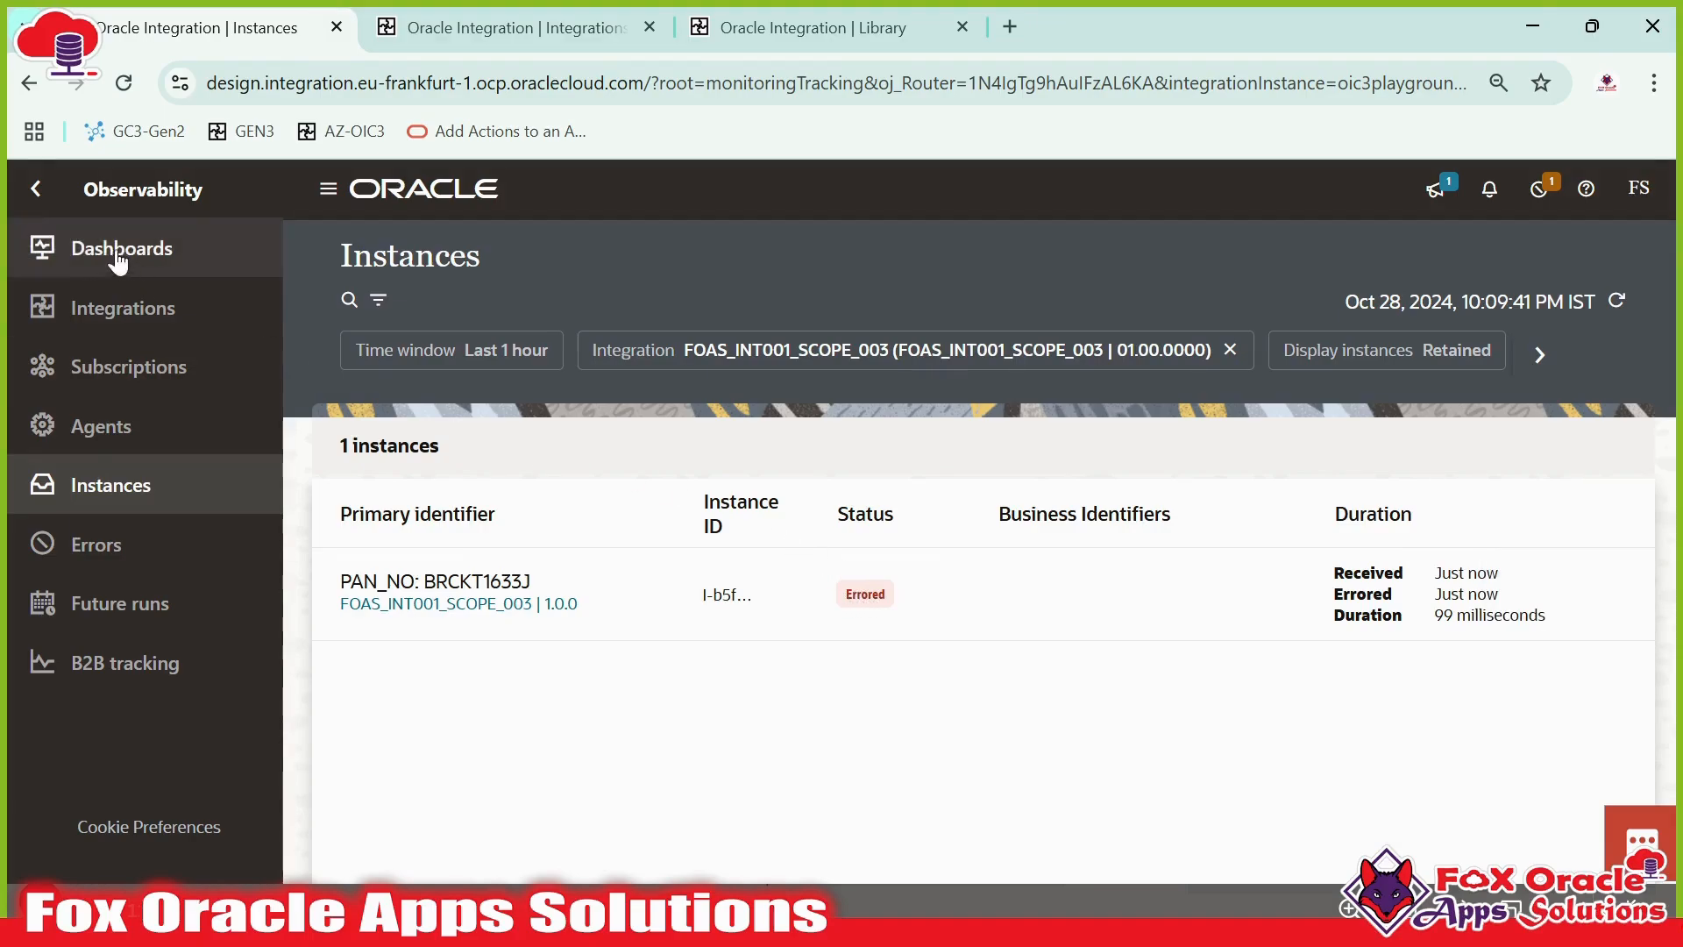
click(36, 191)
click(132, 367)
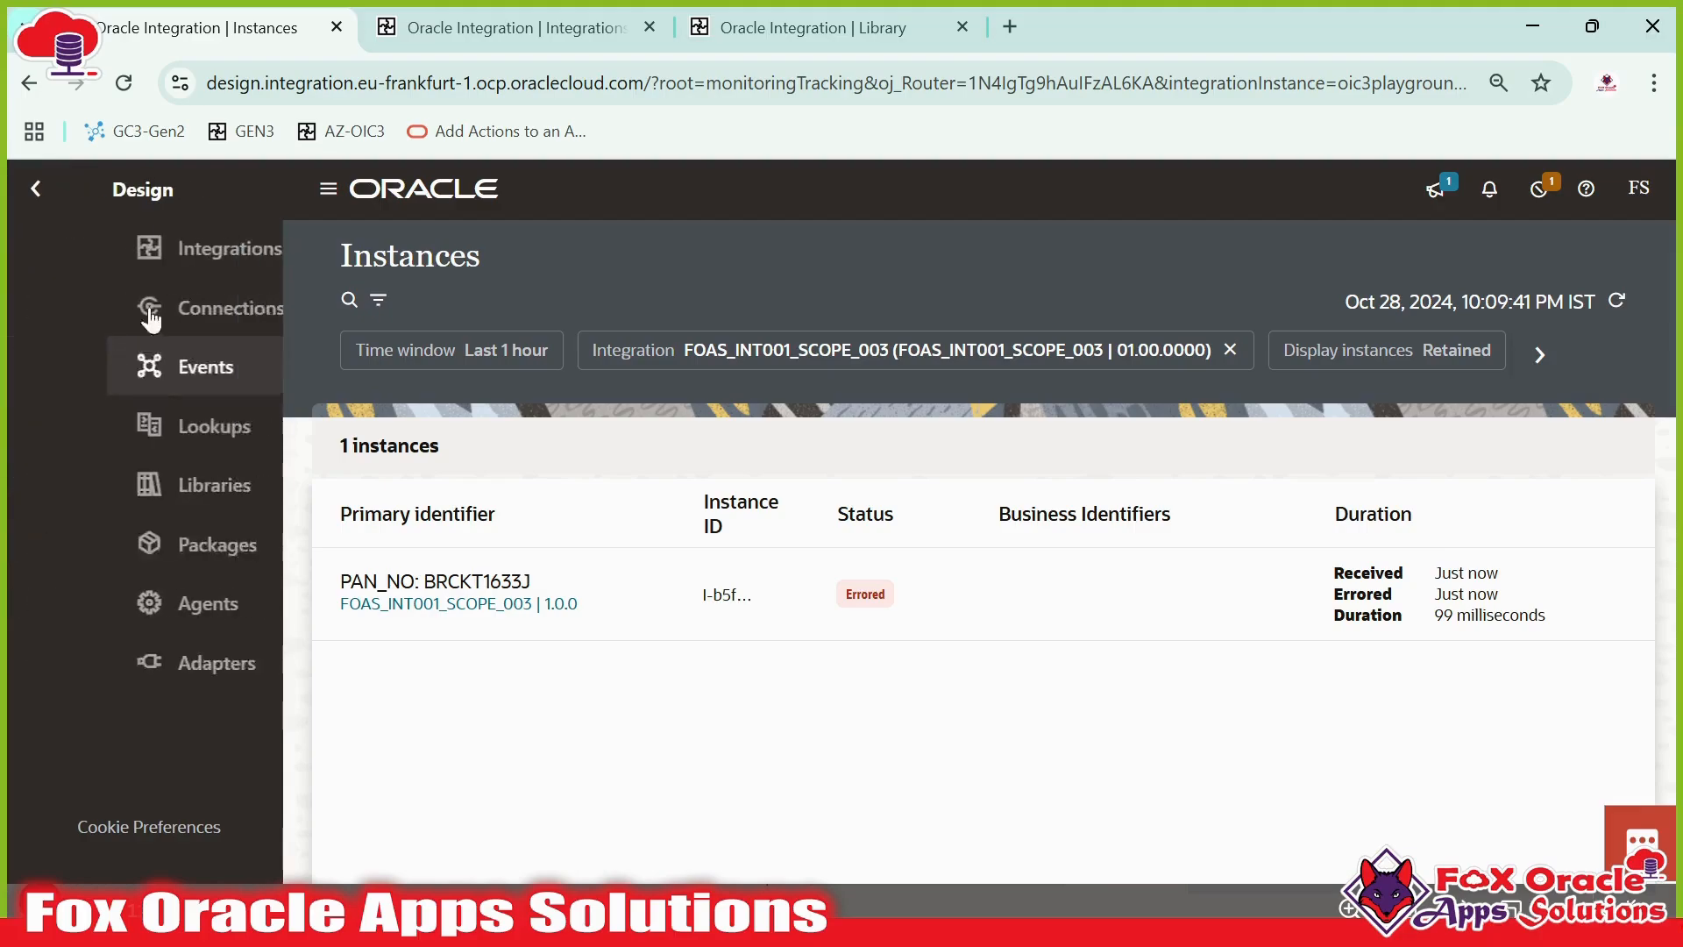
click(131, 249)
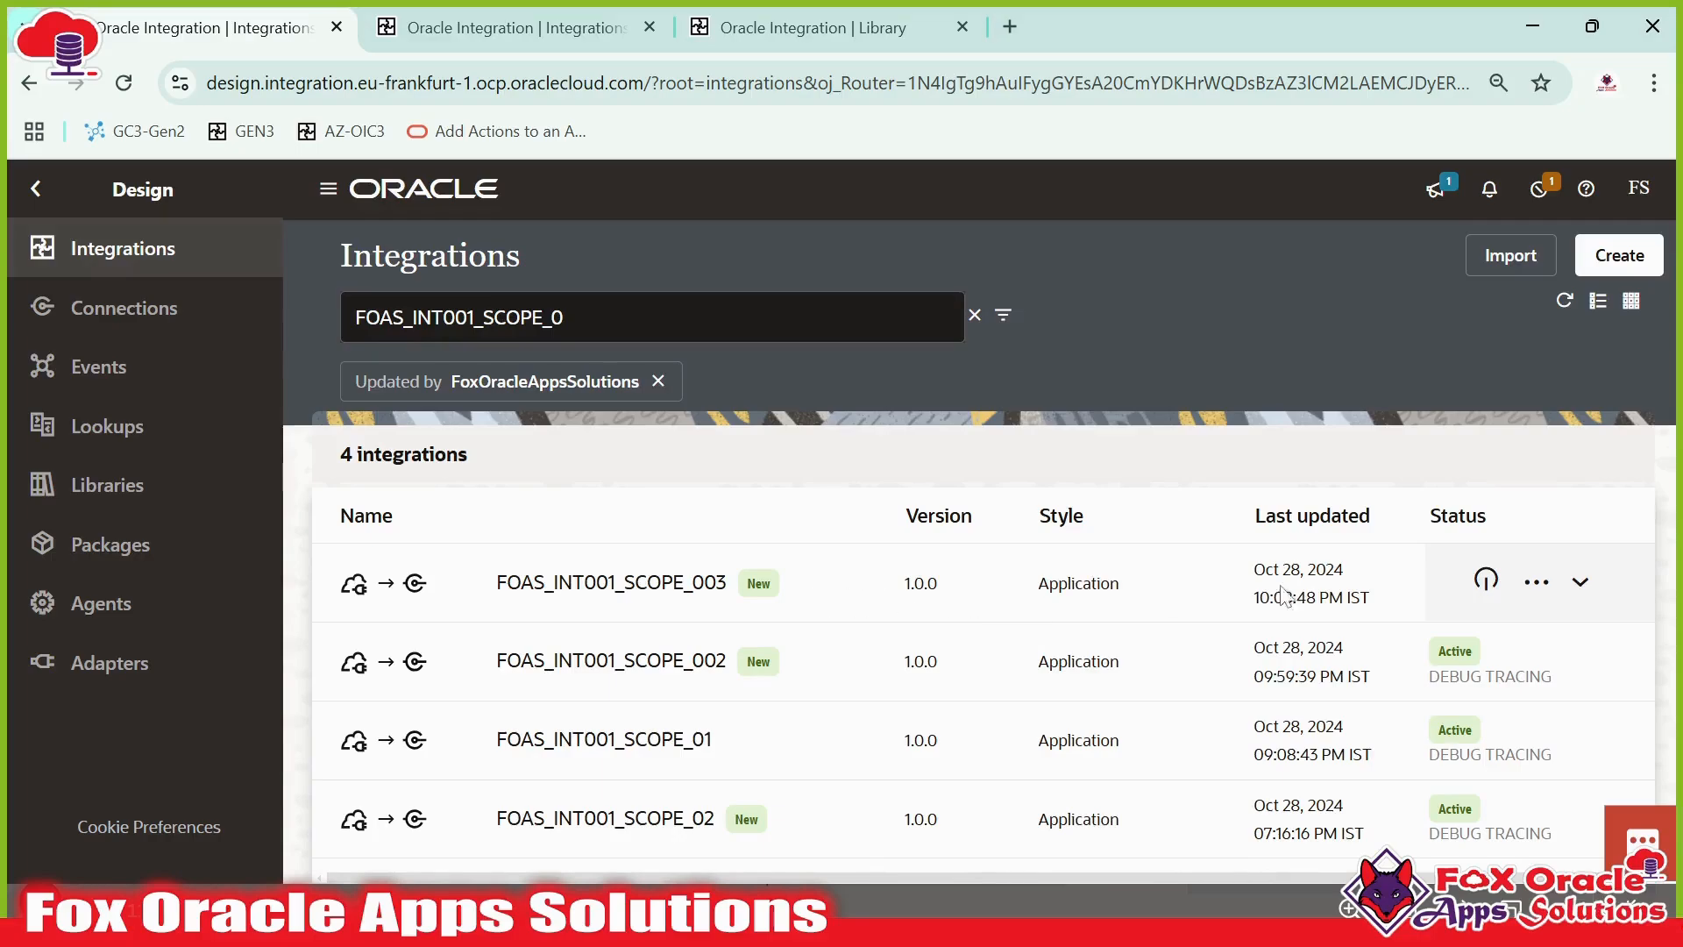
- Reopen the Run page for FOAS_INT001_SCOPE_003 to review the request payload, then go back to the integrations list
click(1537, 582)
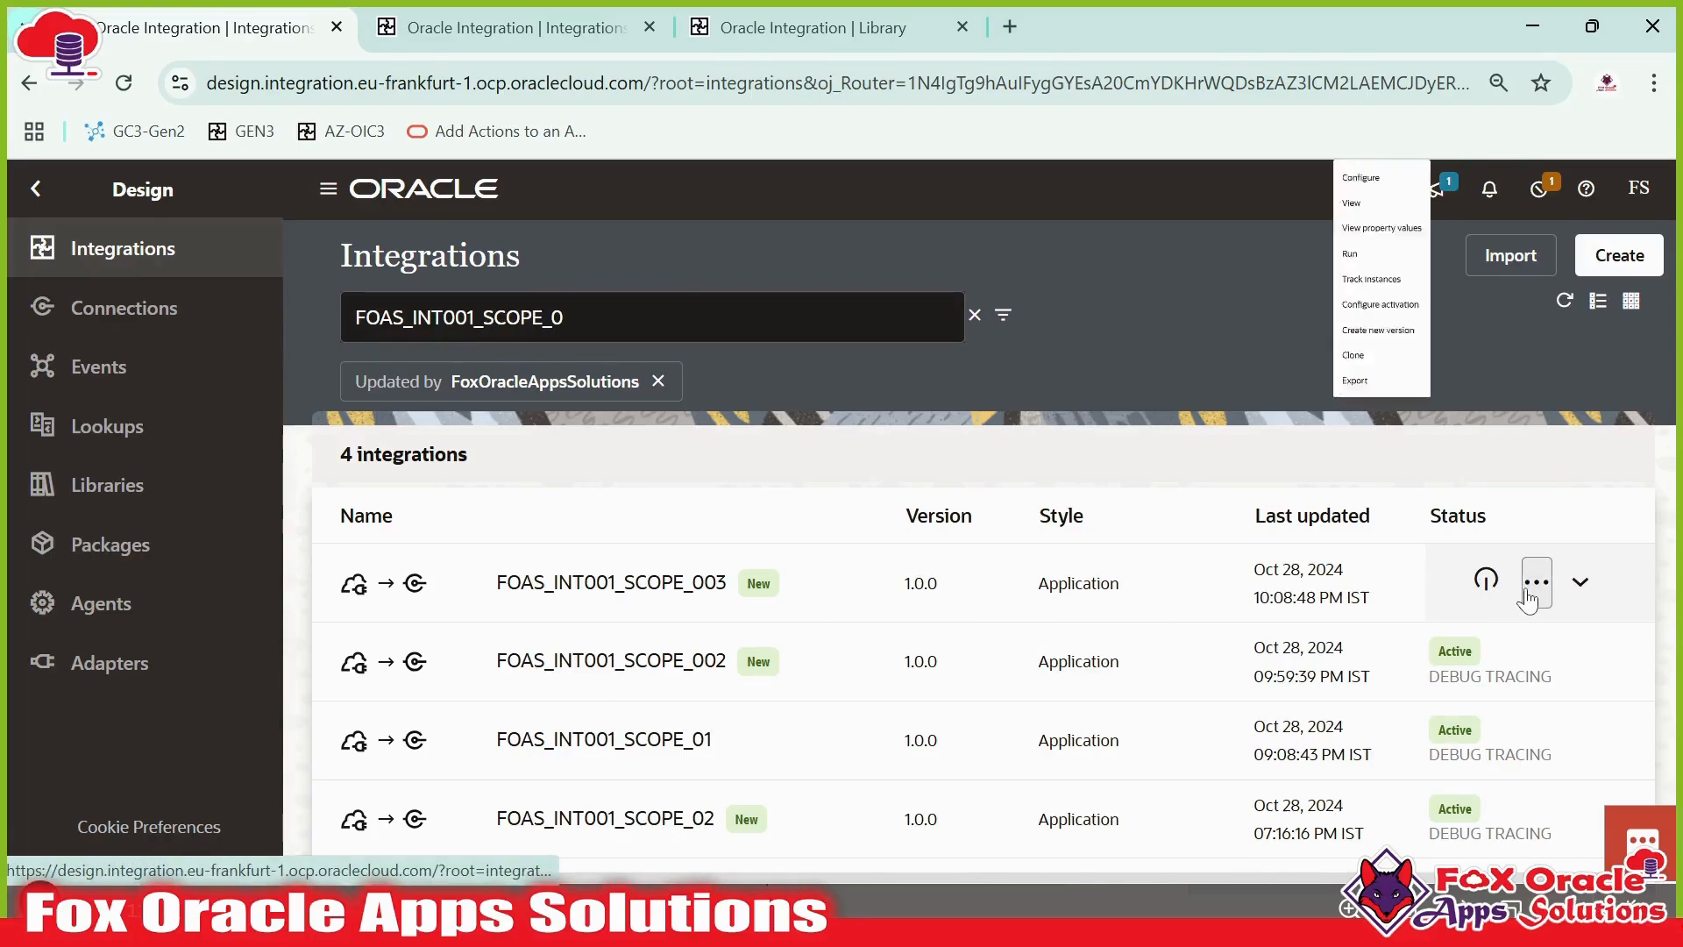
click(1440, 385)
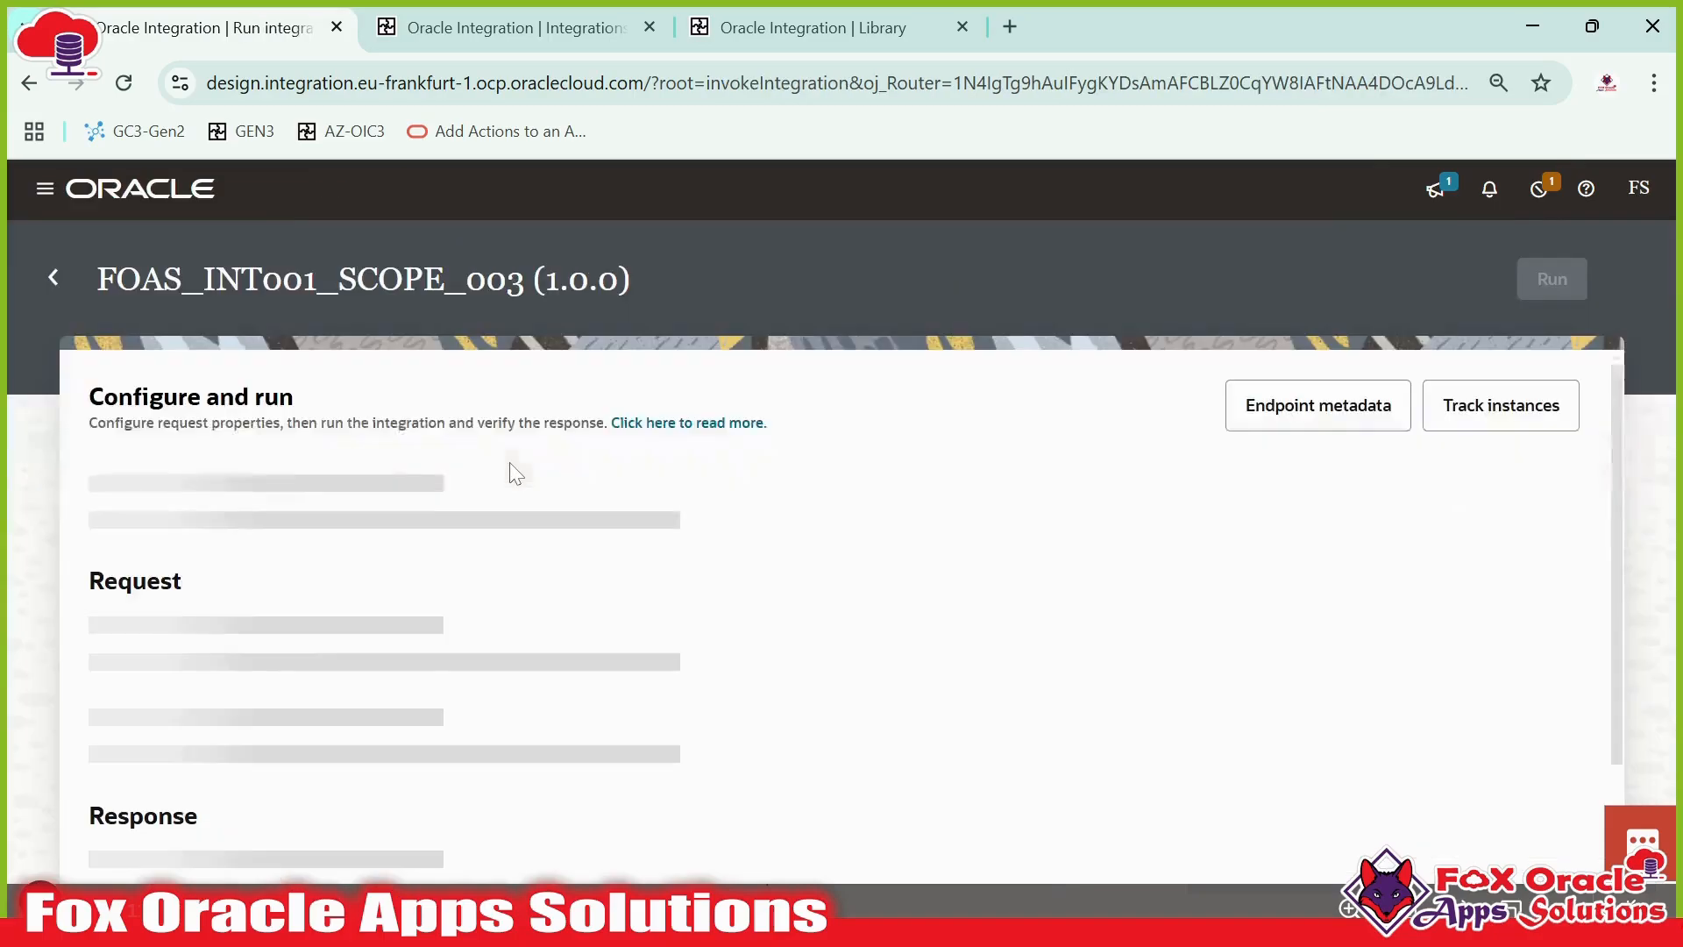
click(368, 617)
scroll(373, 653, down, 3)
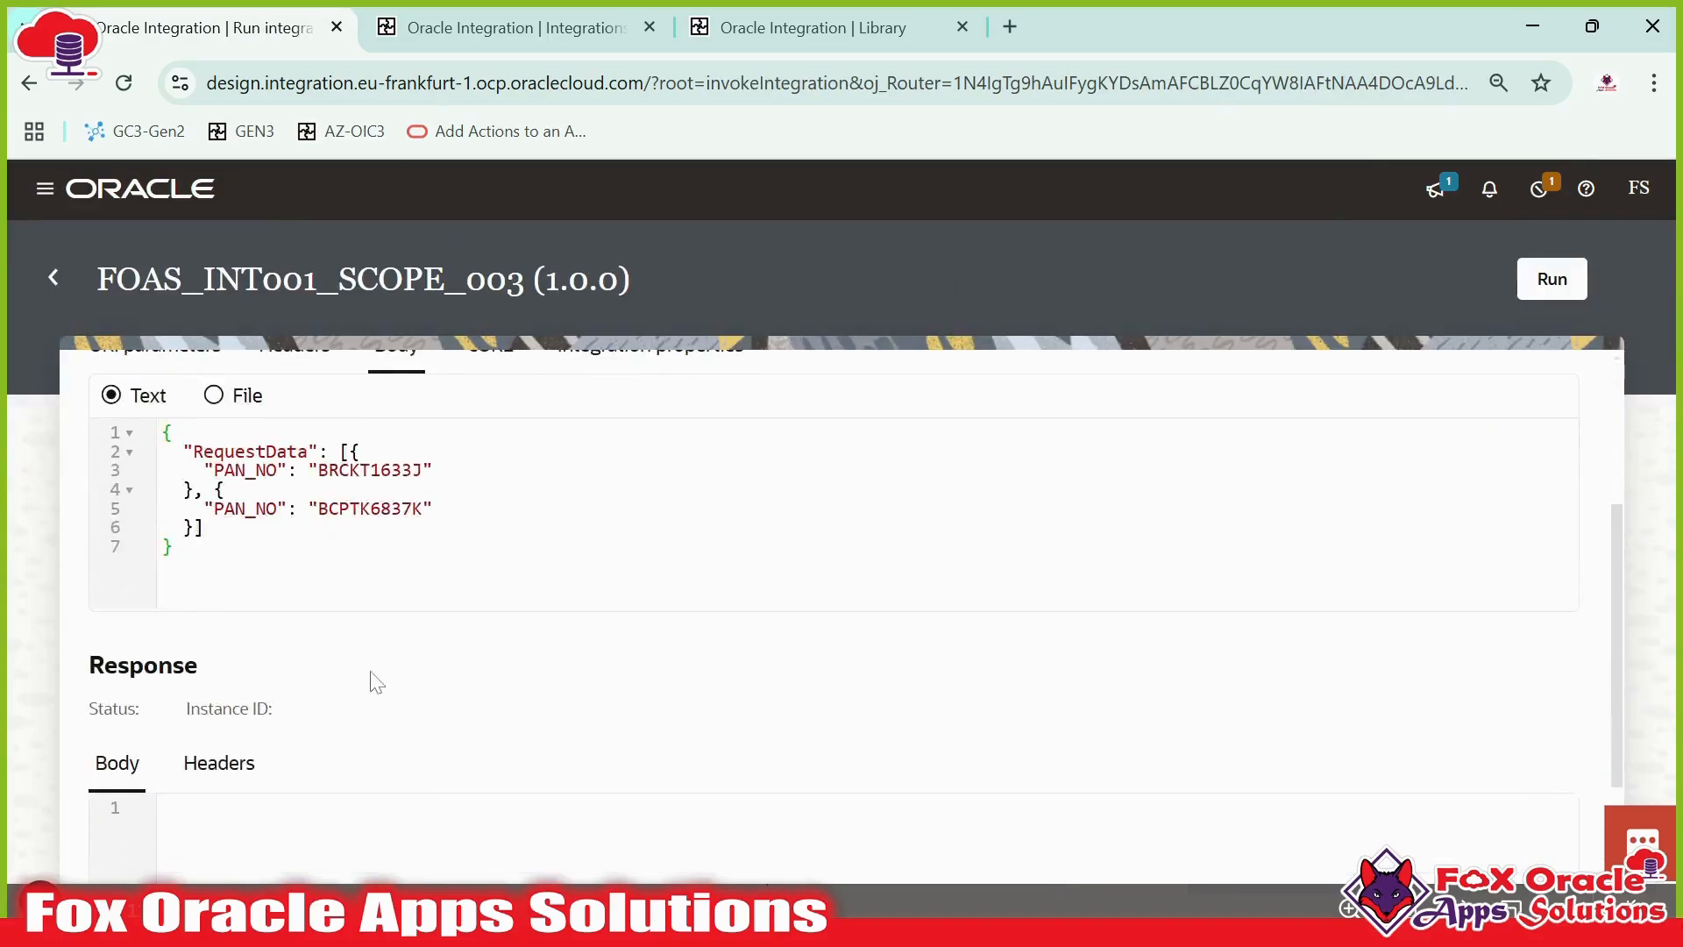
drag(435, 508, 386, 491)
click(561, 478)
scroll(796, 527, up, 1)
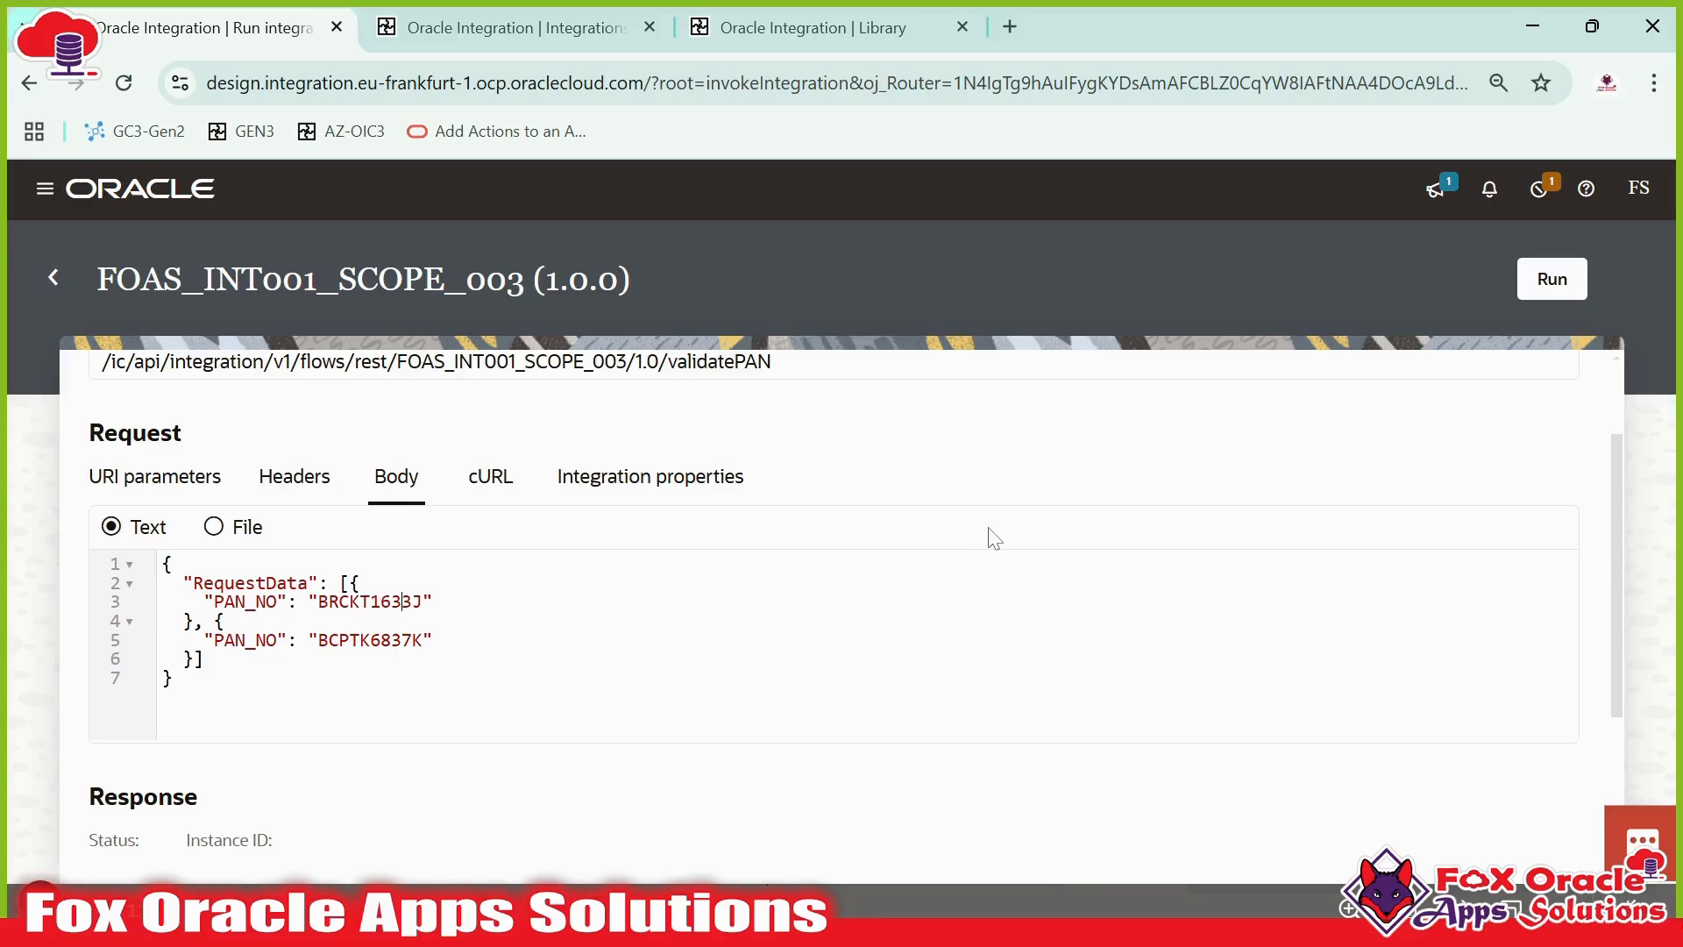
scroll(999, 535, down, 1)
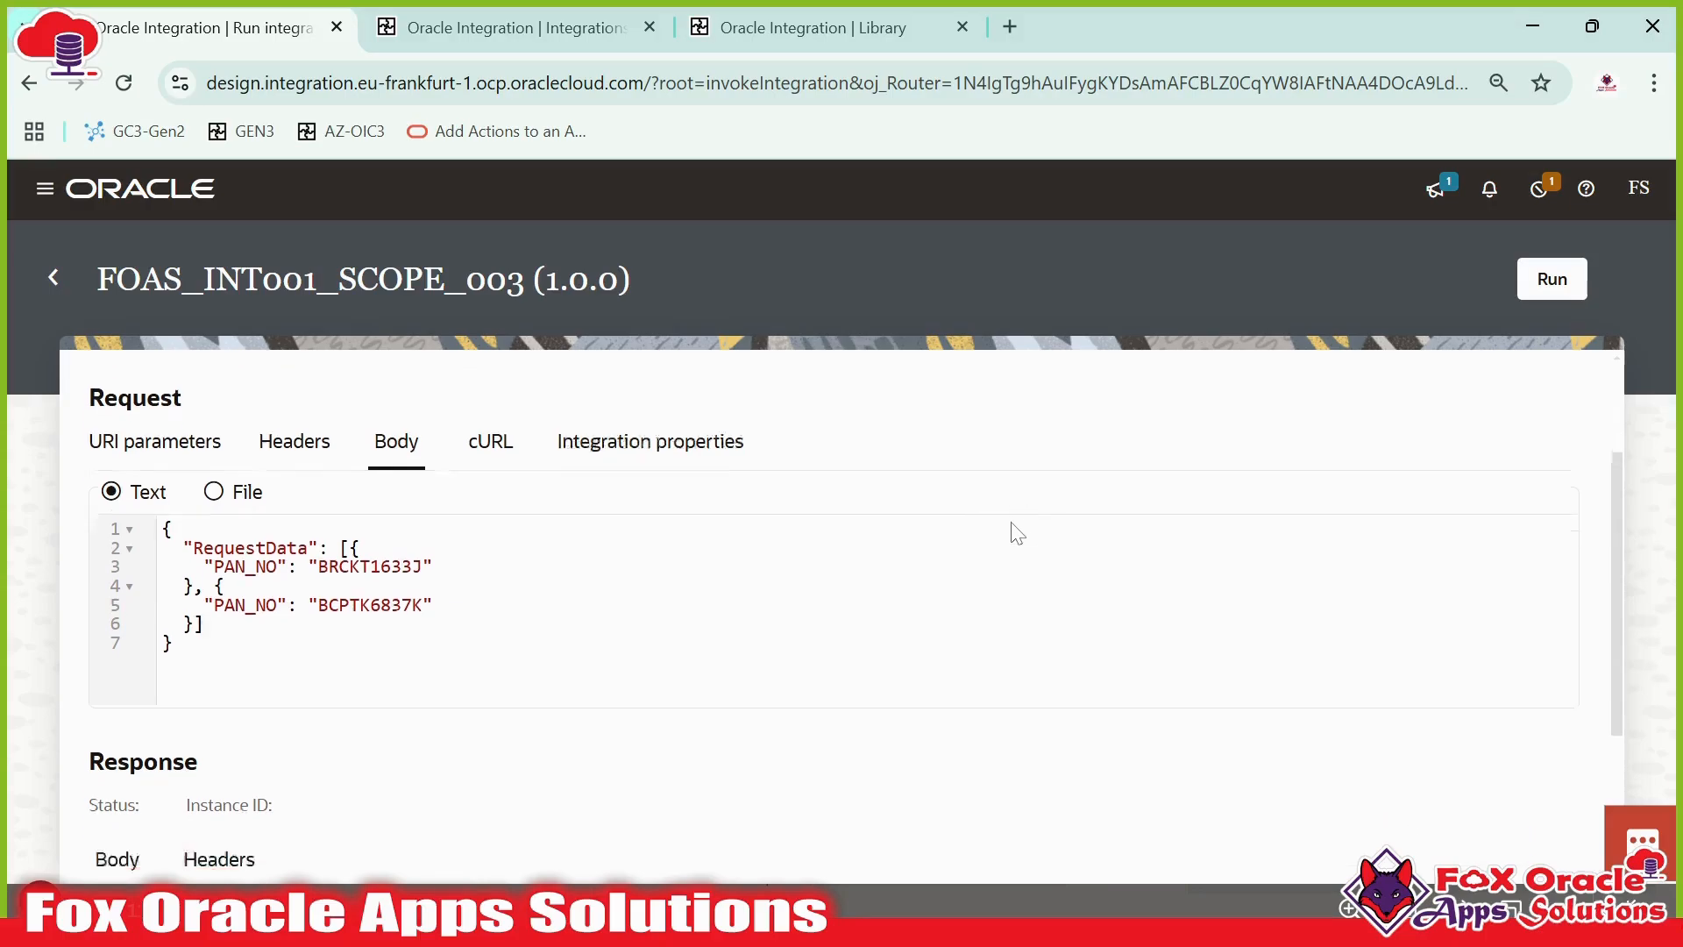
scroll(1014, 531, up, 2)
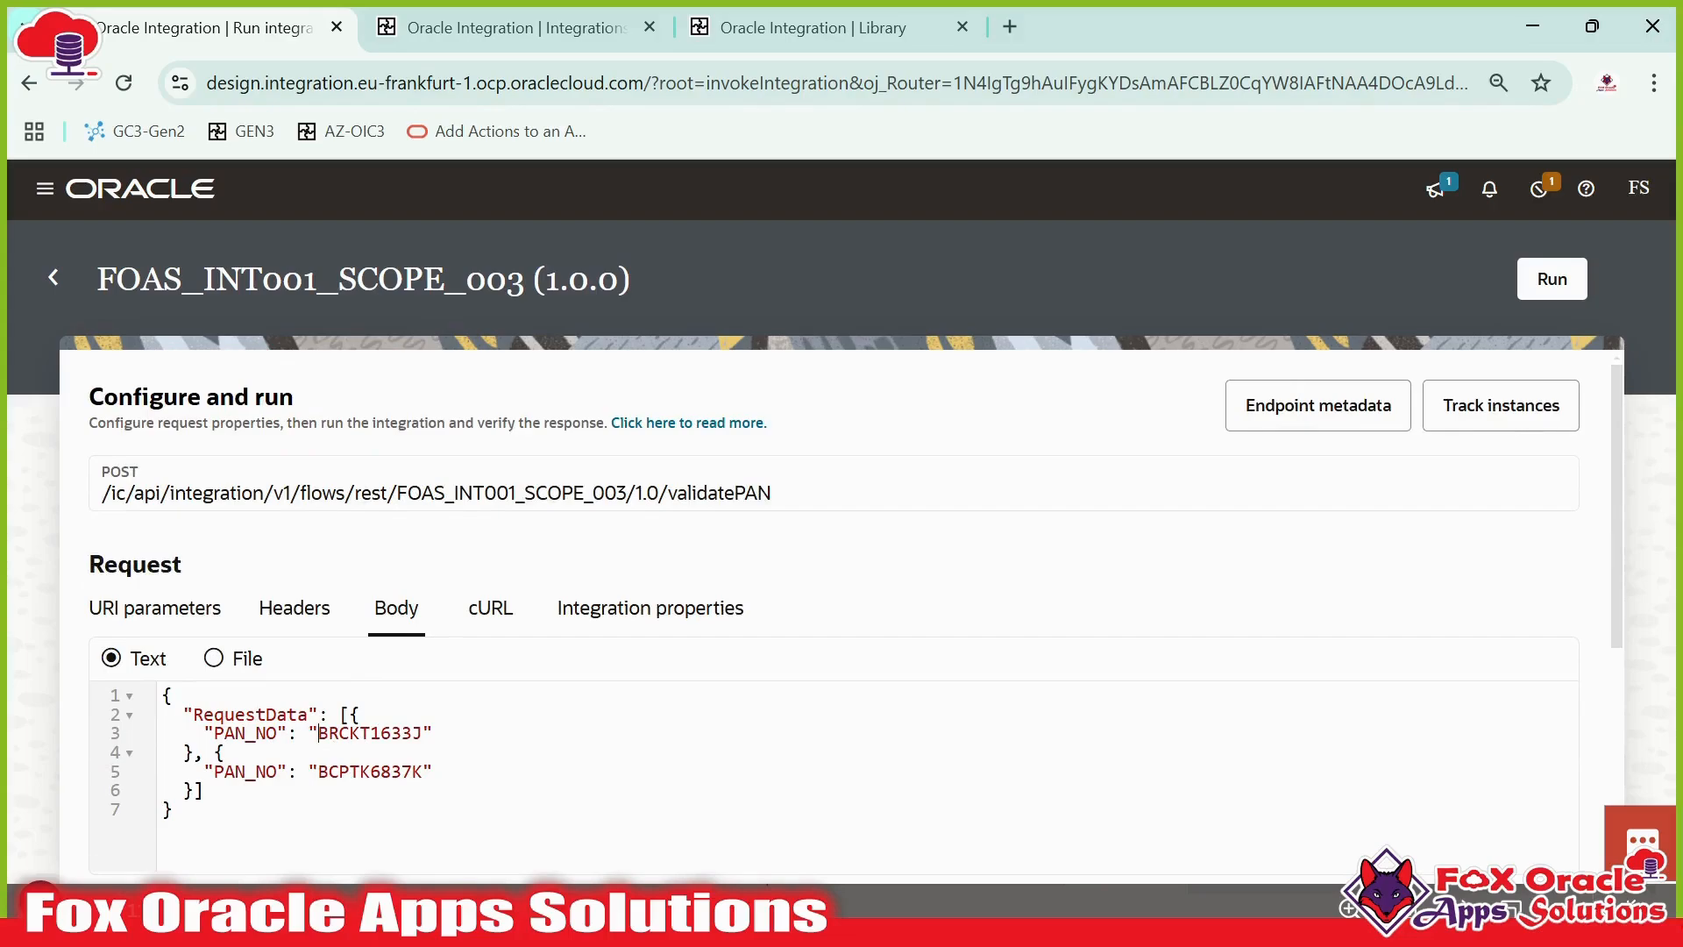
drag(319, 733, 424, 733)
scroll(761, 623, down, 5)
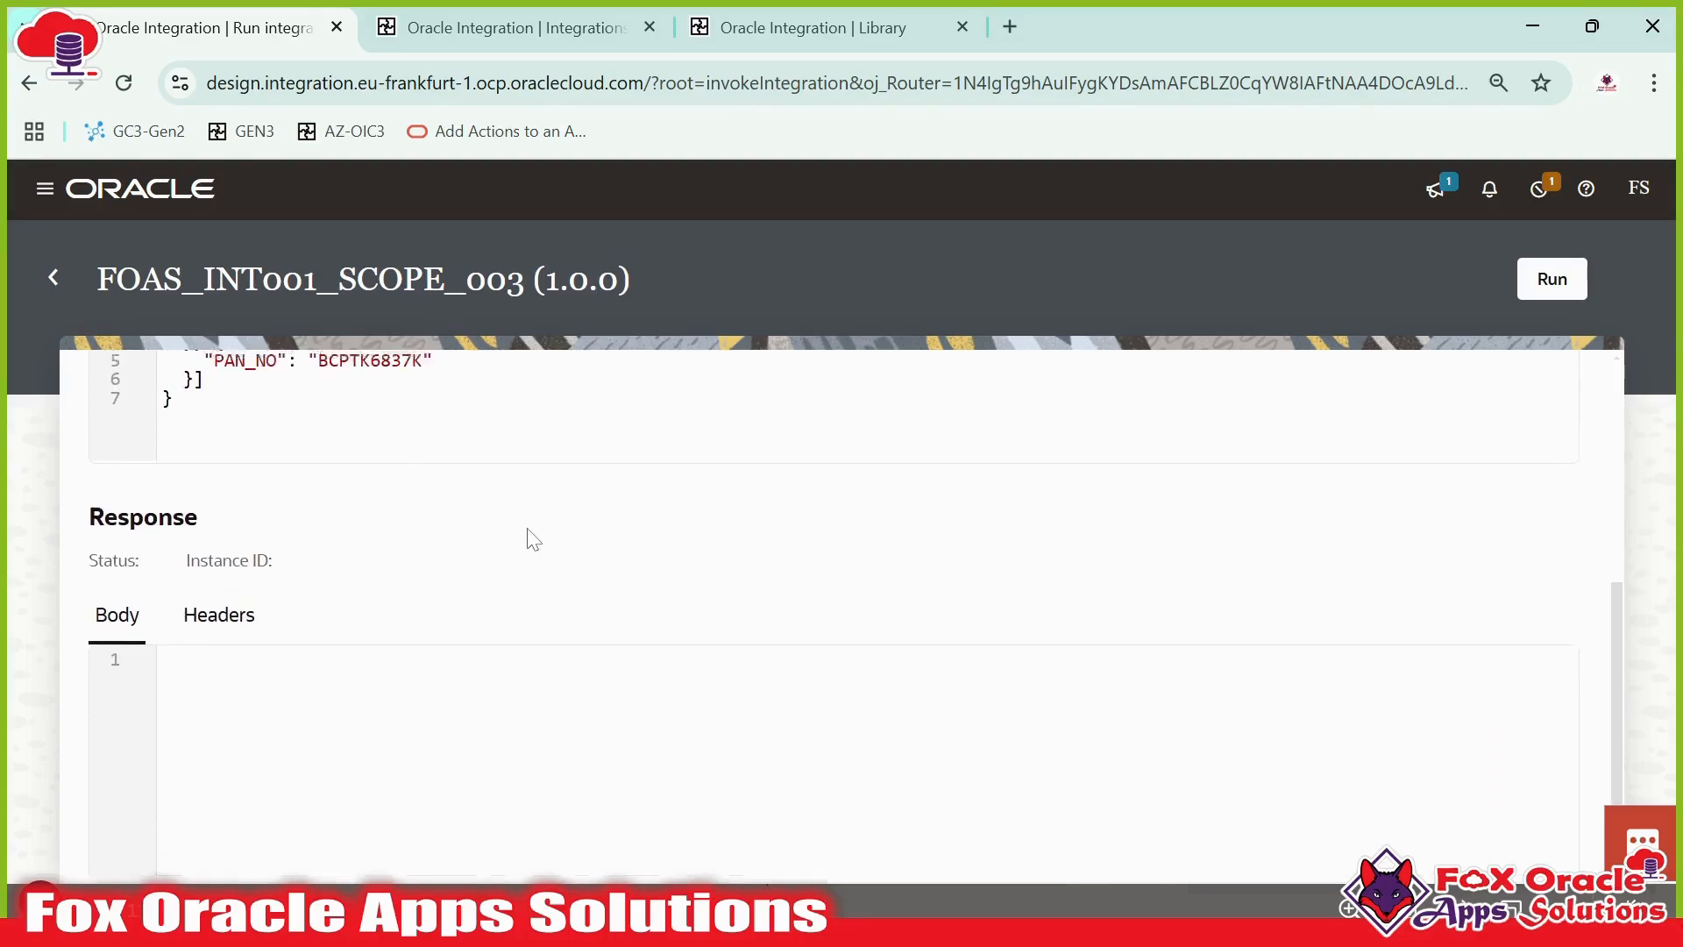
scroll(529, 538, up, 5)
click(55, 274)
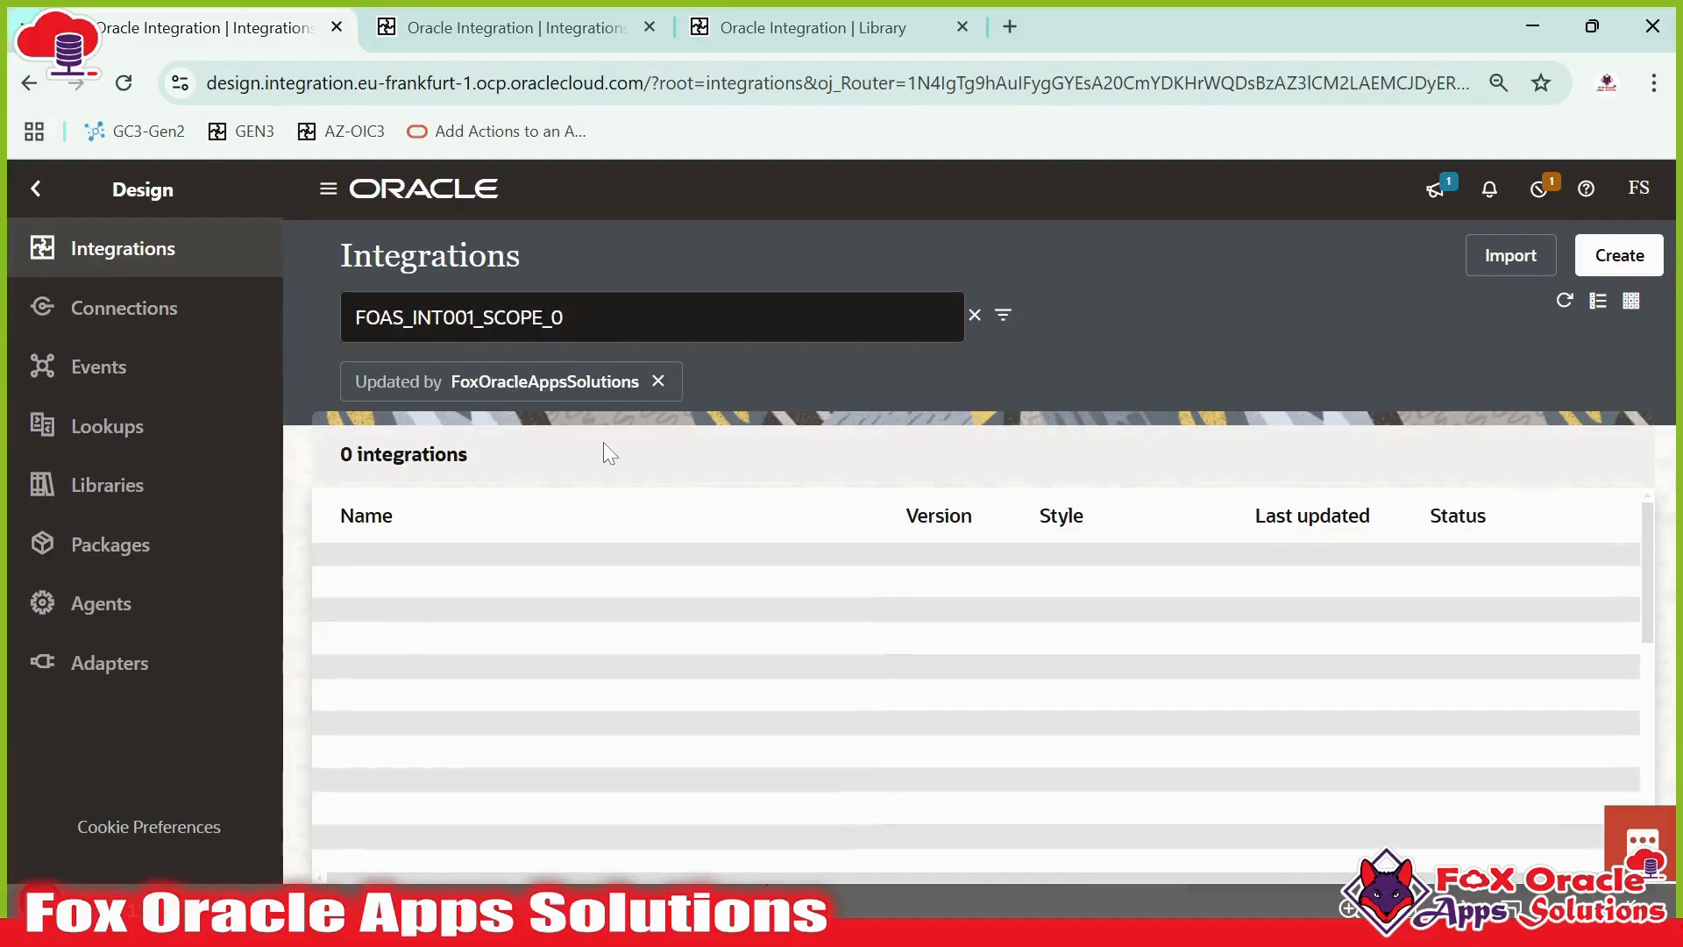
- Deactivate the FOAS_INT001_SCOPE_003 integration and refresh the list
click(1486, 579)
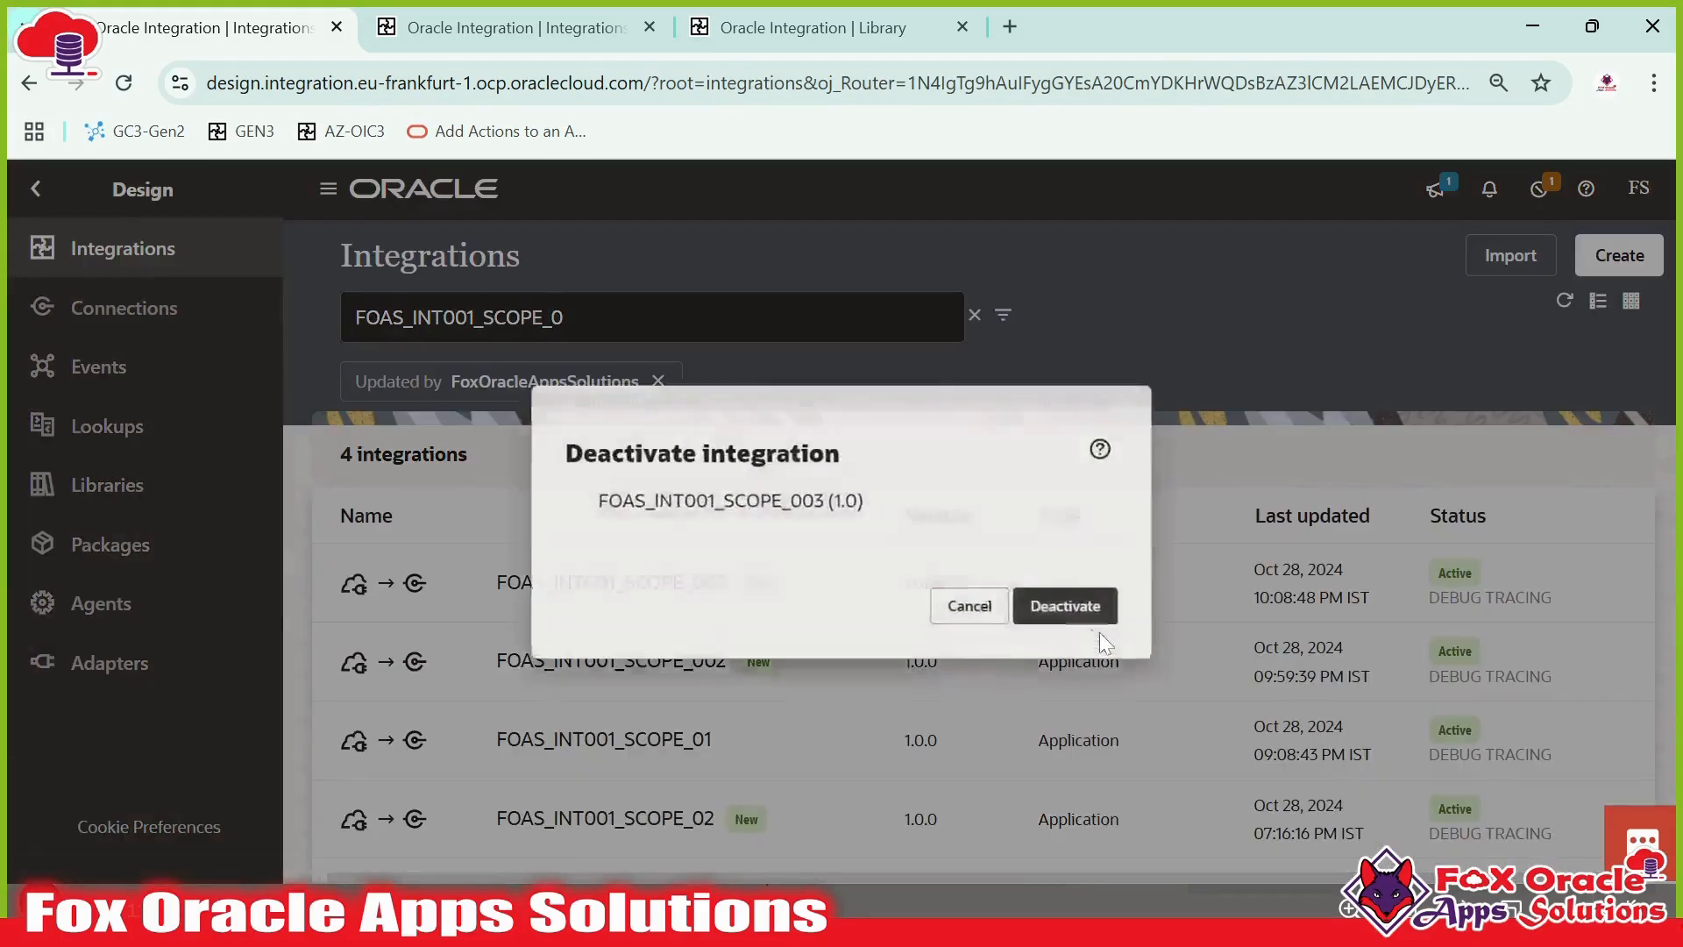
click(1098, 631)
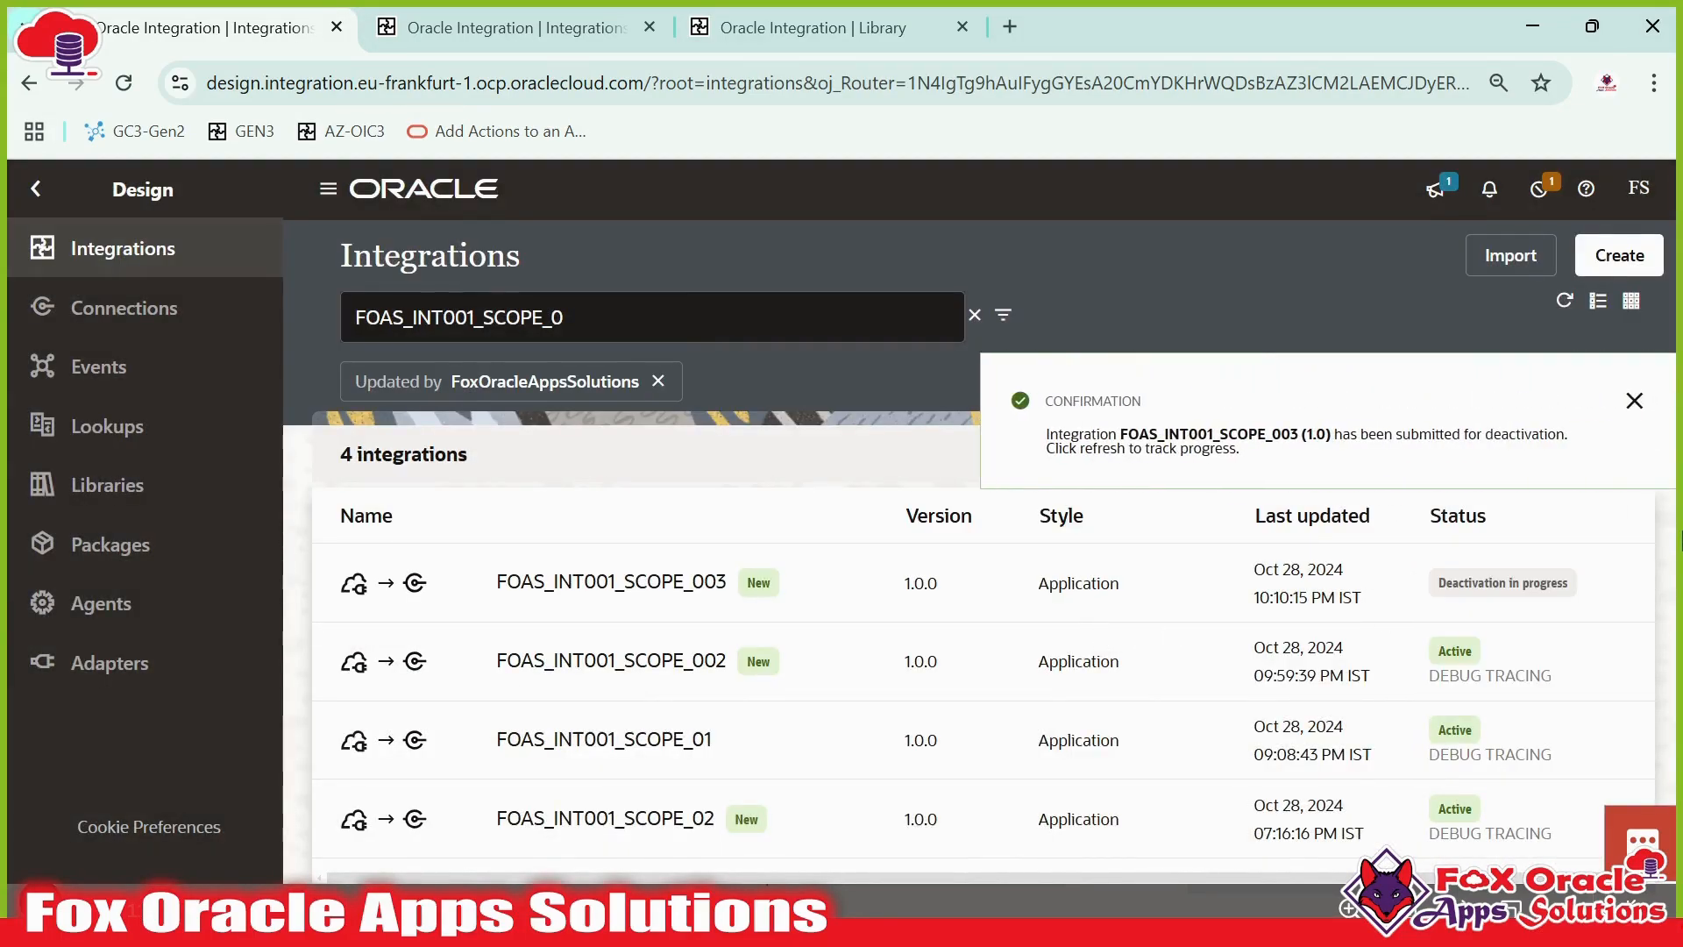
click(1564, 302)
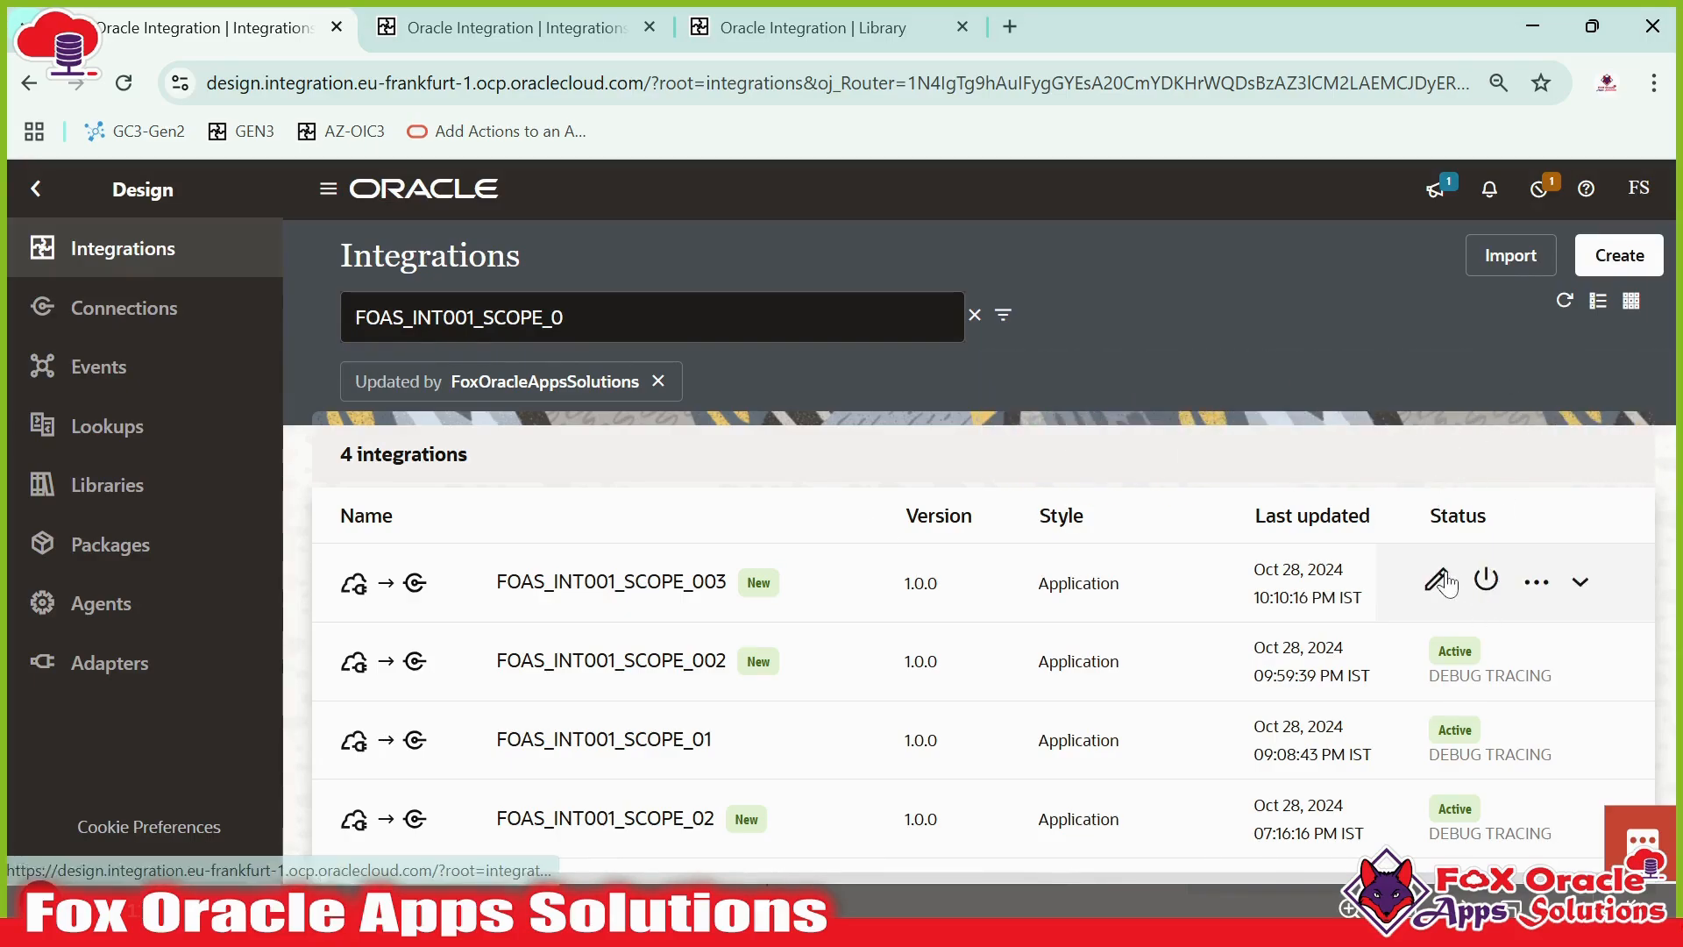
- Open FOAS_INT001_SCOPE_003 in the editor and expand the javaScriptCall_Scope block
click(1443, 581)
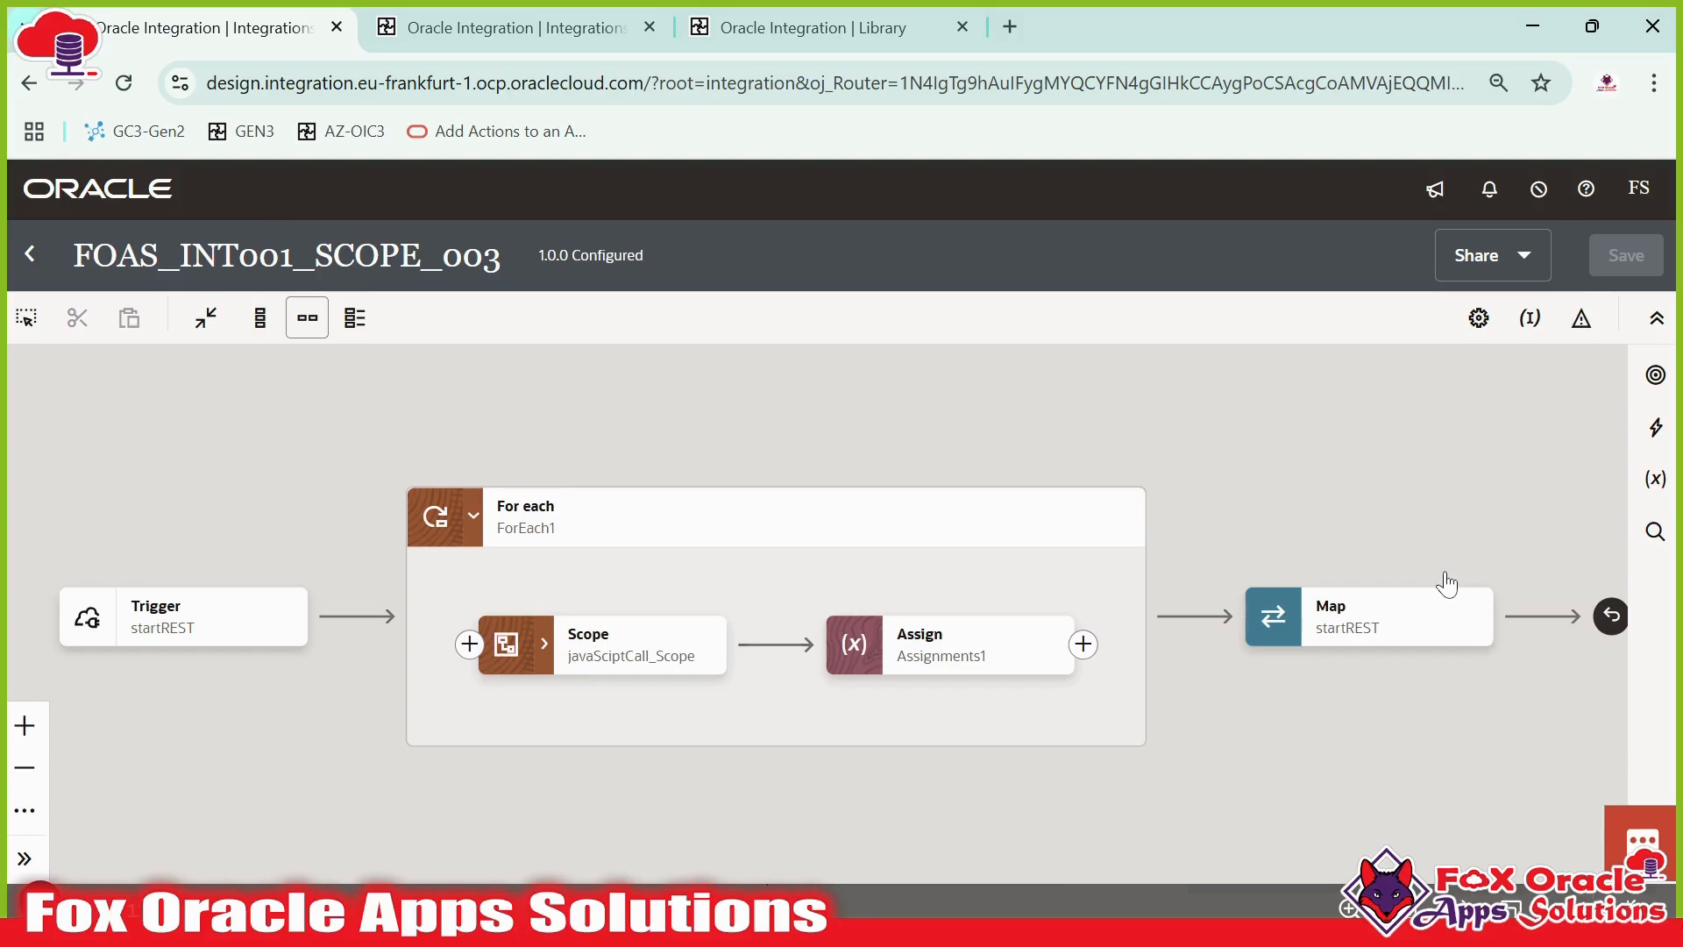
drag(1389, 544, 1363, 534)
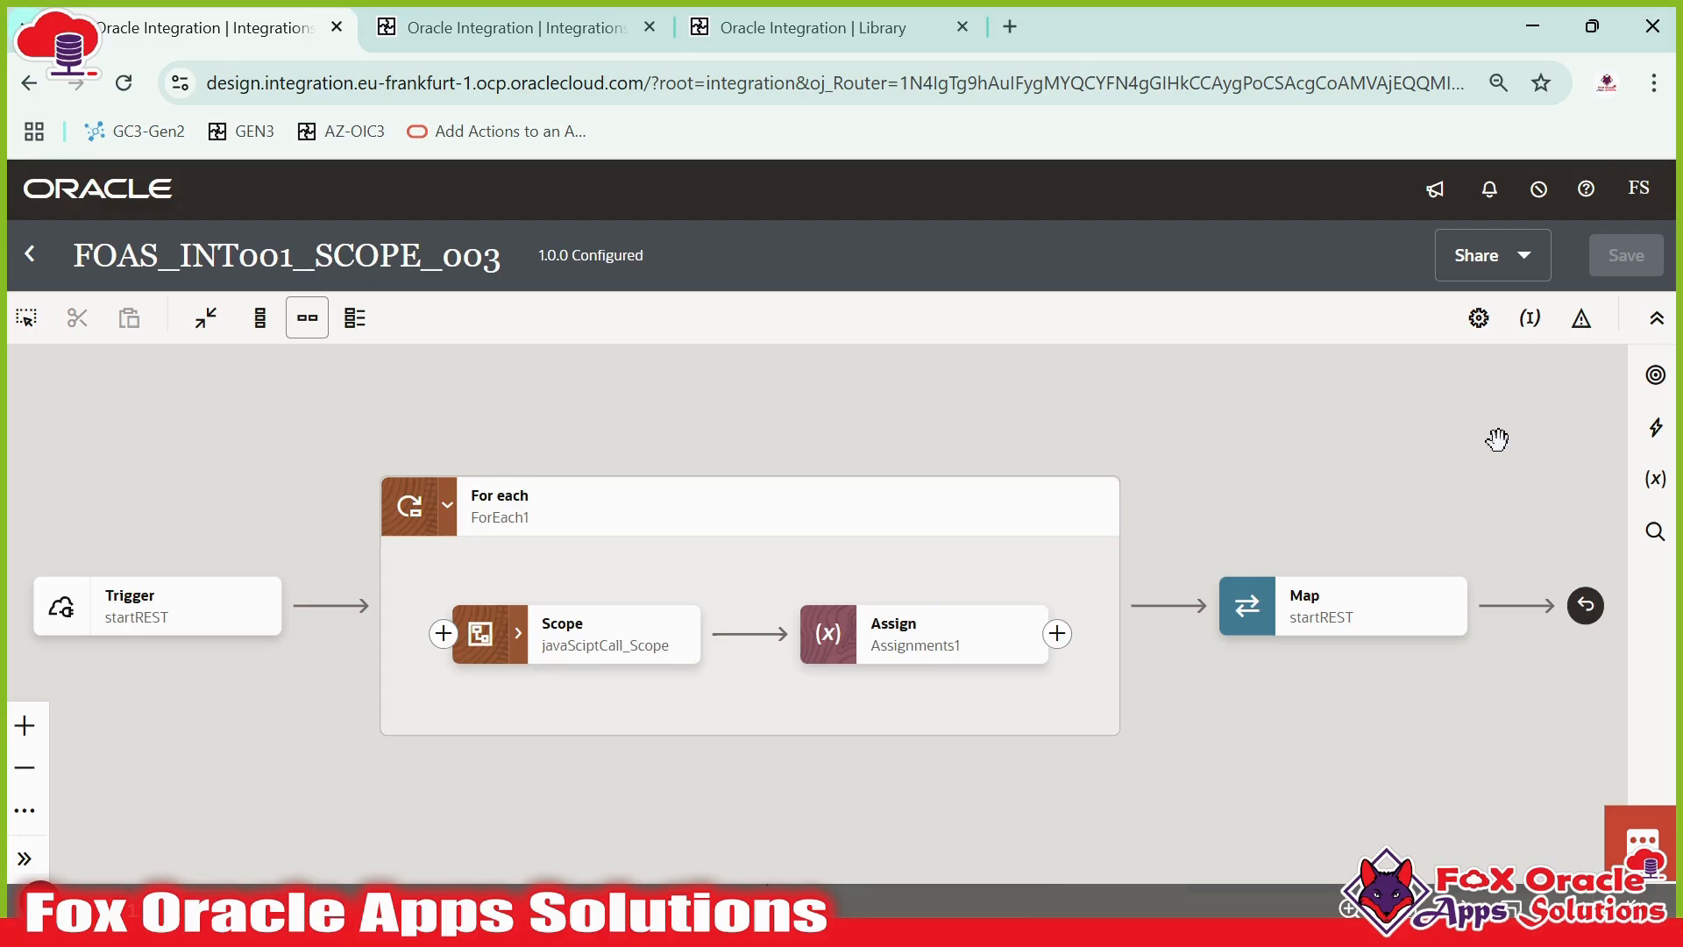
drag(1263, 434, 1301, 428)
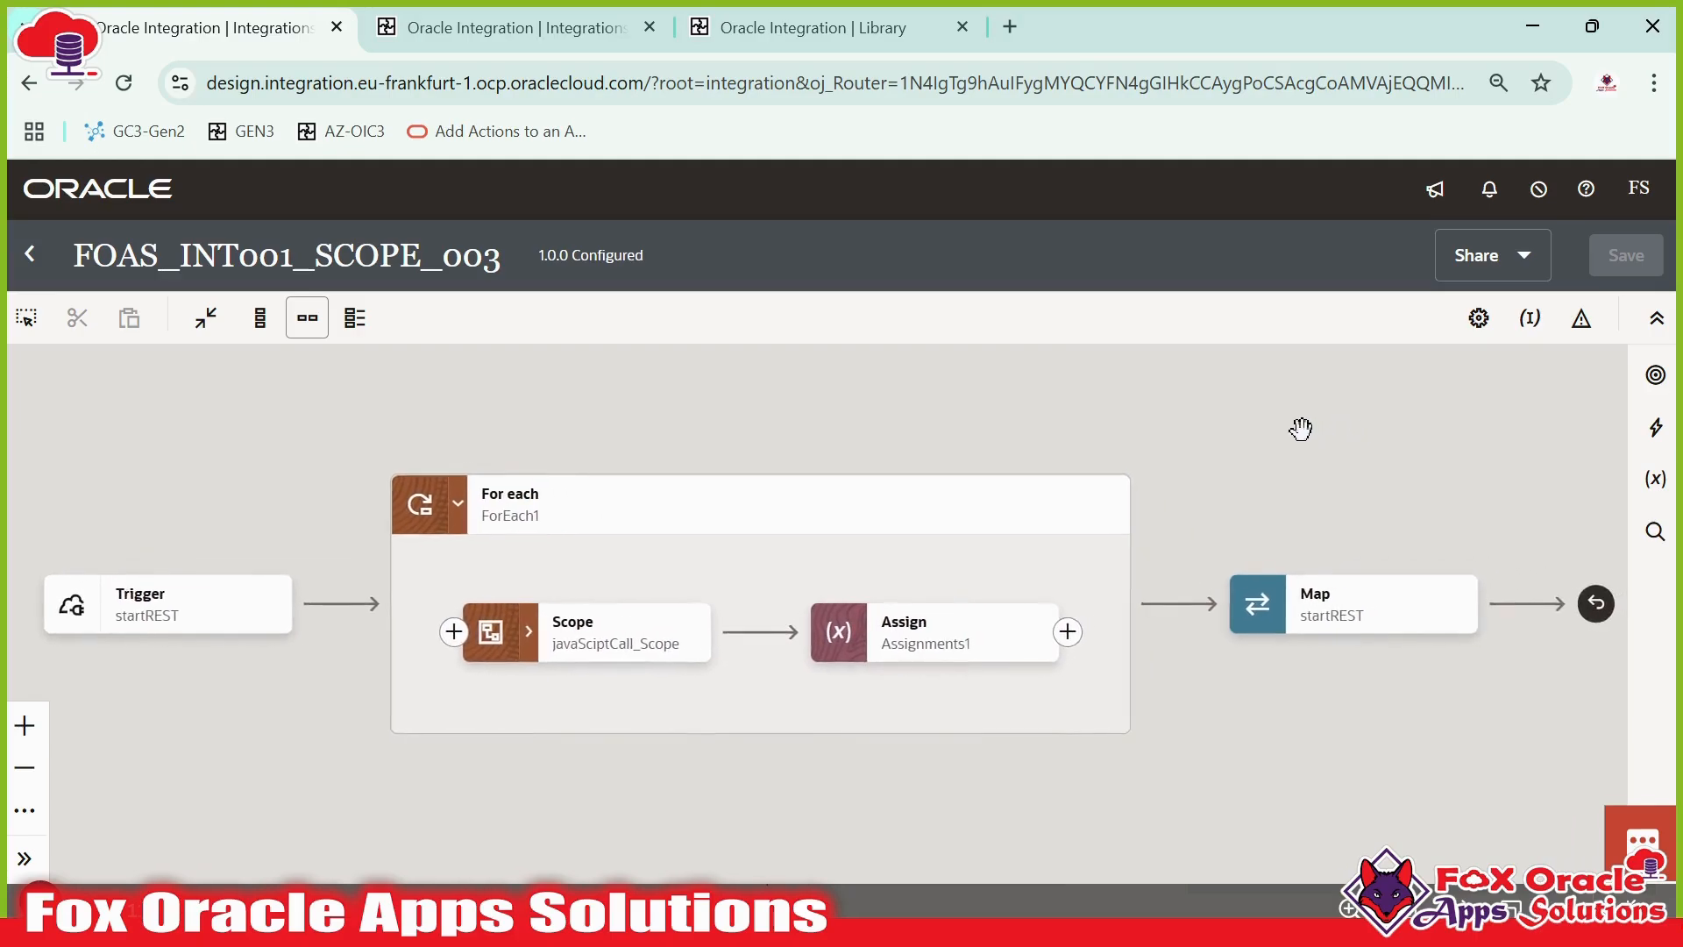
scroll(1289, 439, down, 3)
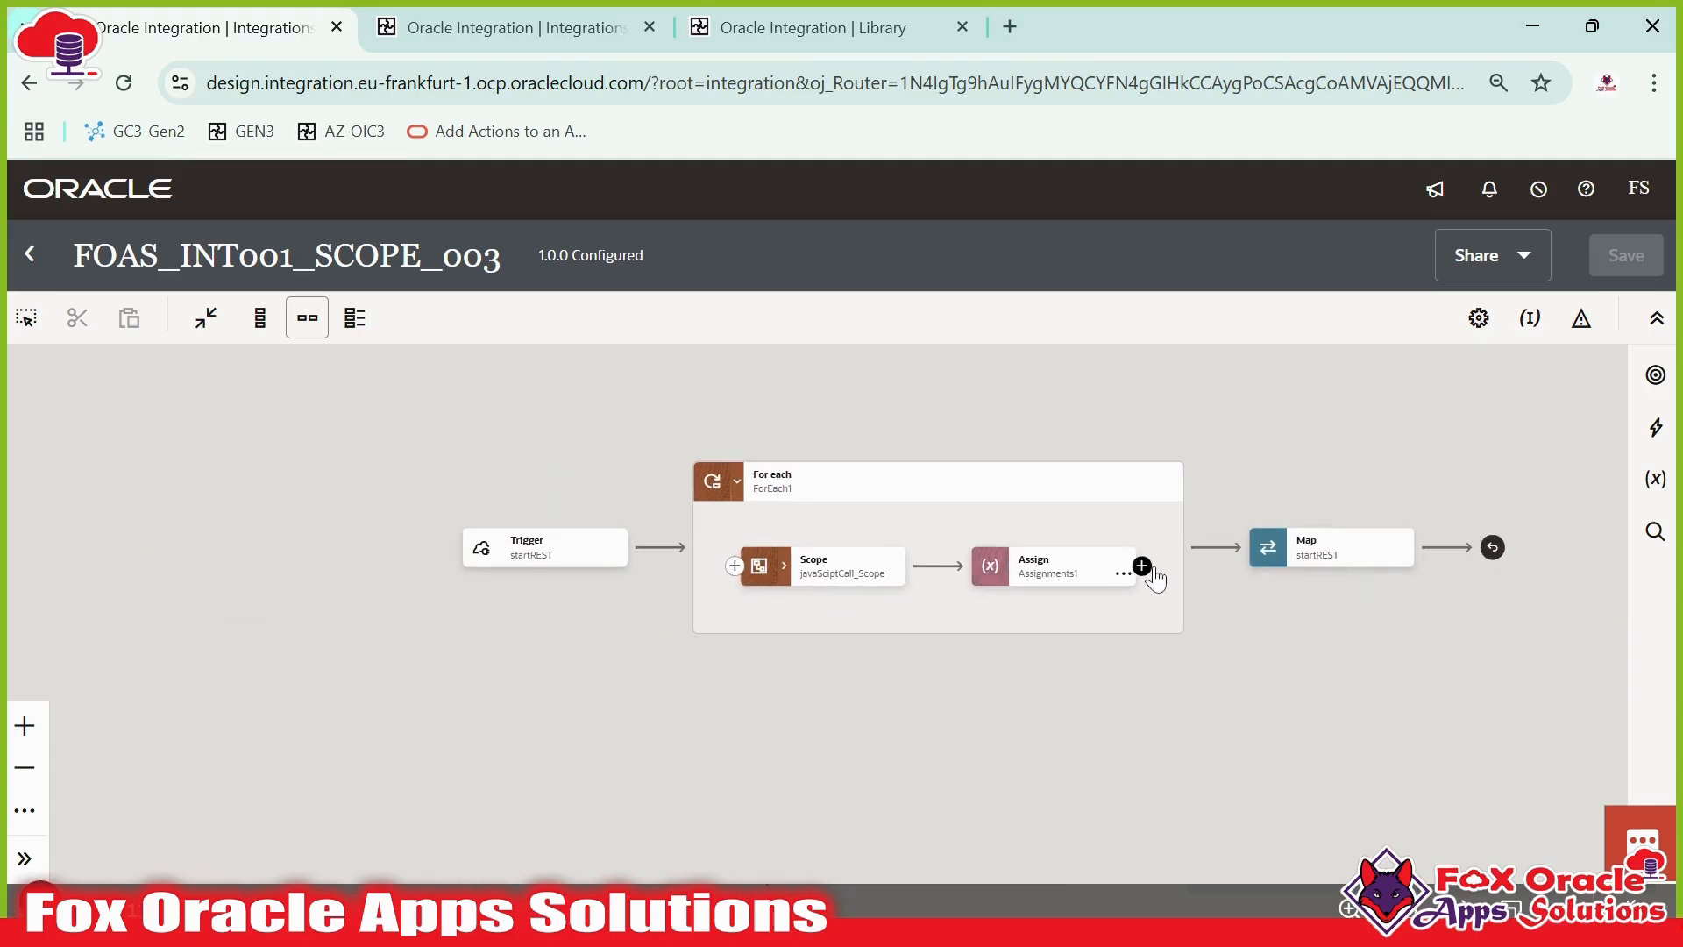
click(783, 568)
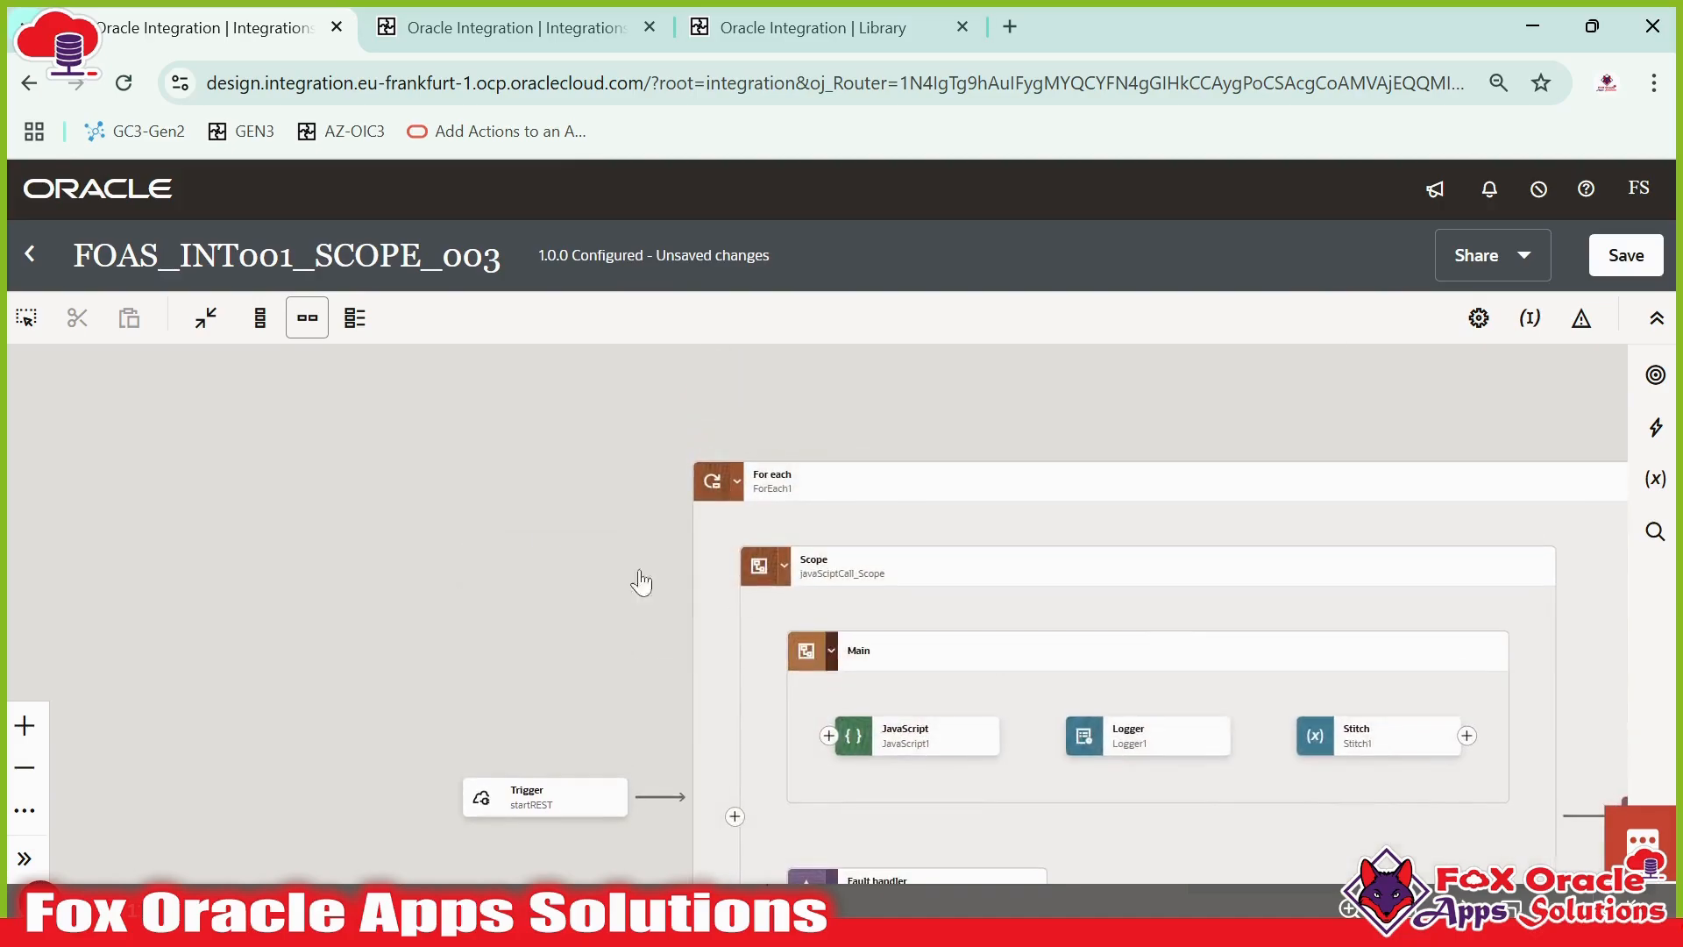
- Examine the JavaScript1 action and the scope's Main and fault handler sections on the canvas
drag(521, 533, 338, 359)
drag(693, 636, 546, 627)
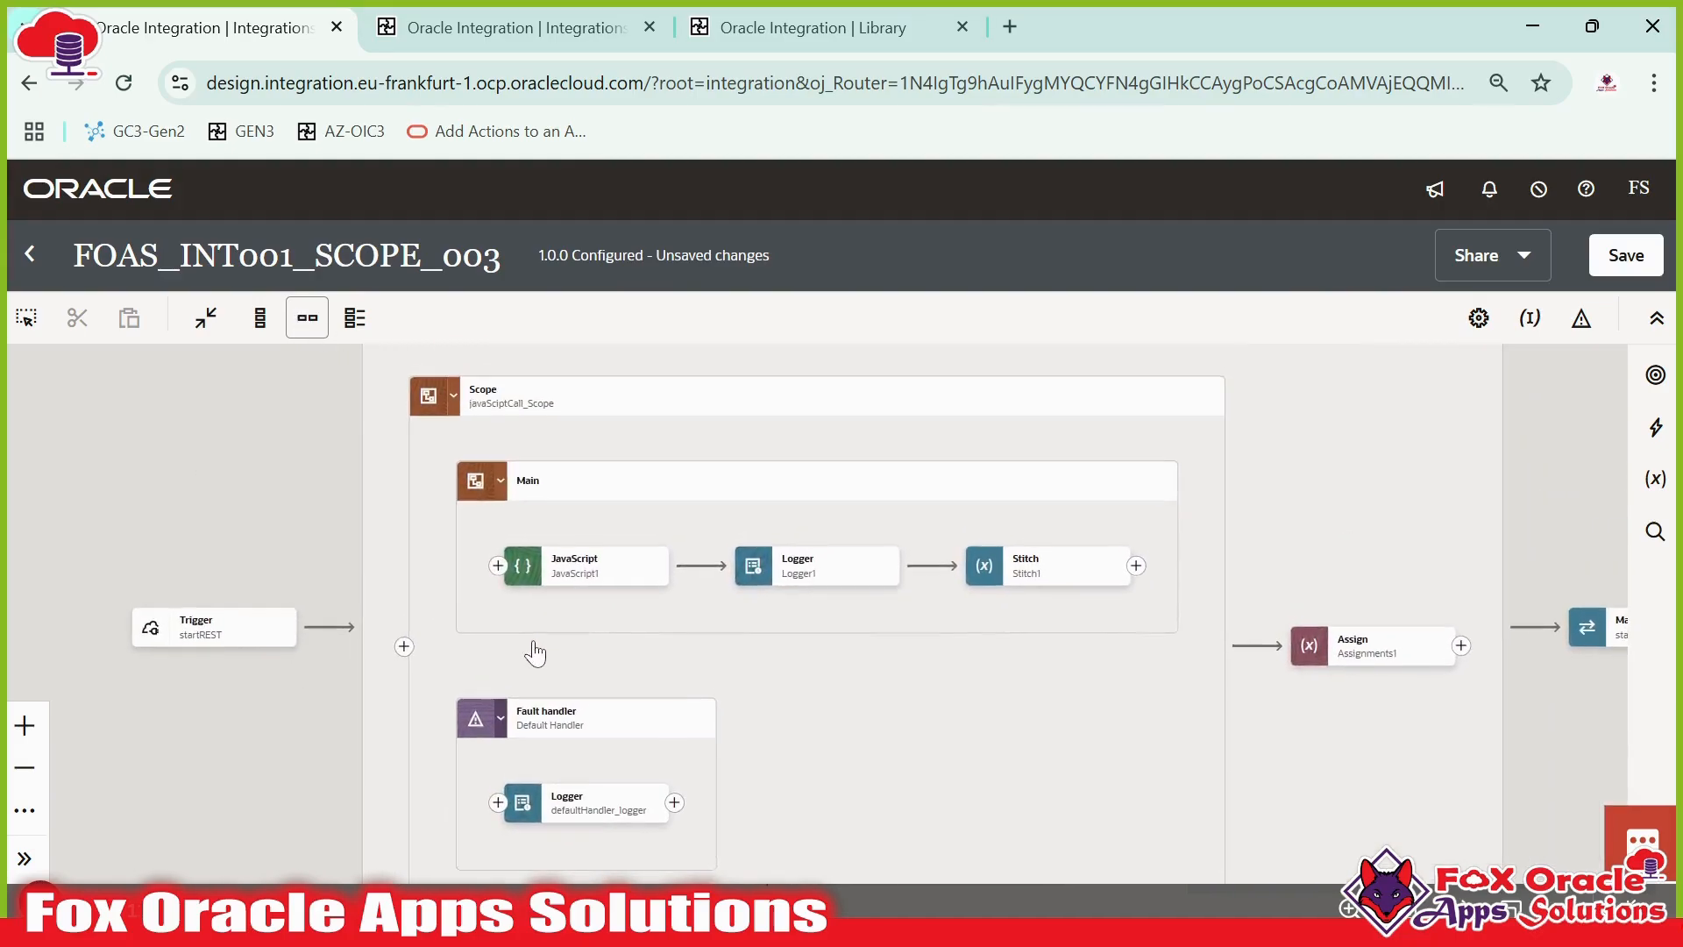
click(559, 411)
click(576, 487)
drag(589, 681, 599, 605)
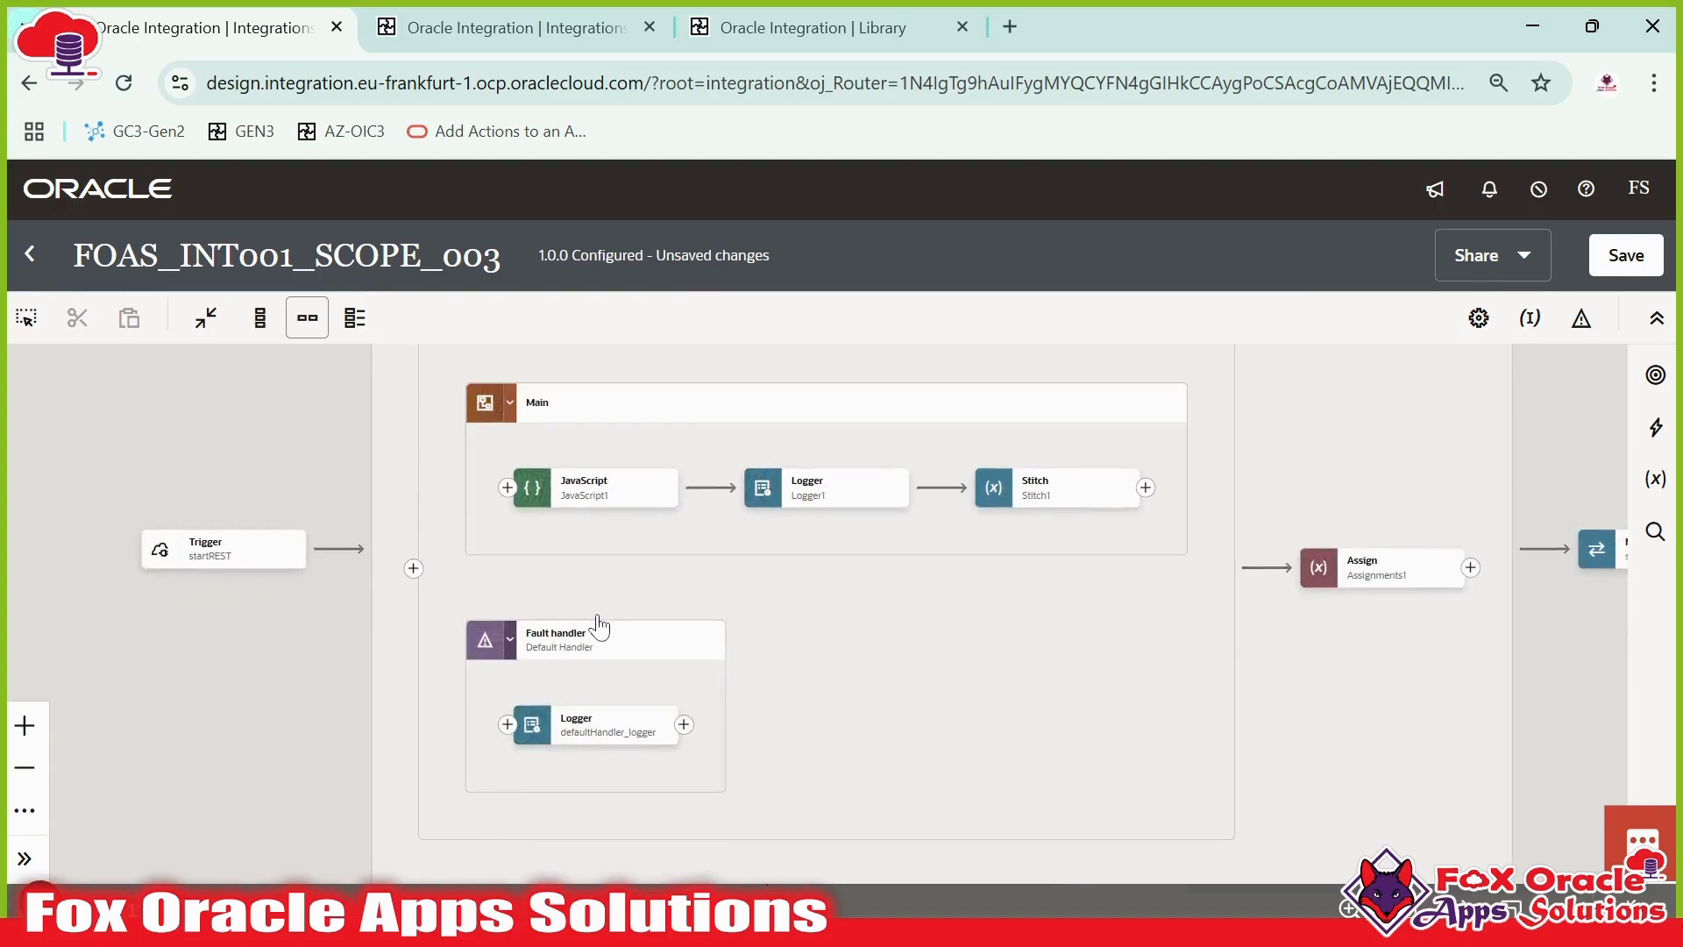
mouse_move(610, 726)
drag(824, 680, 785, 781)
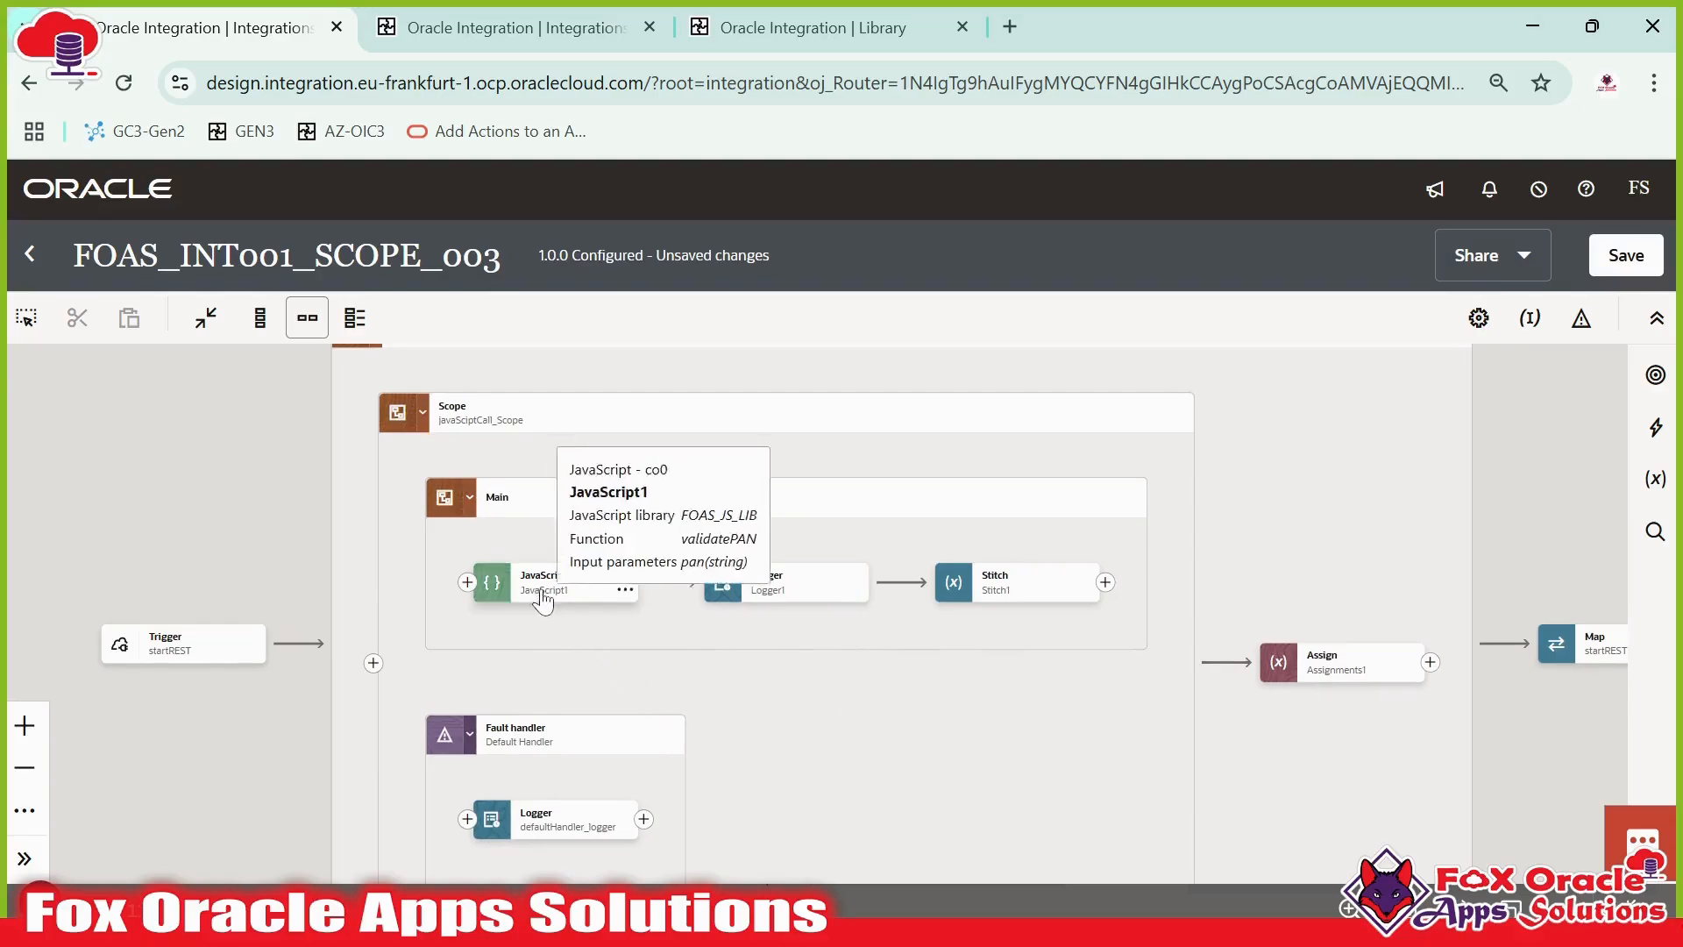
click(574, 504)
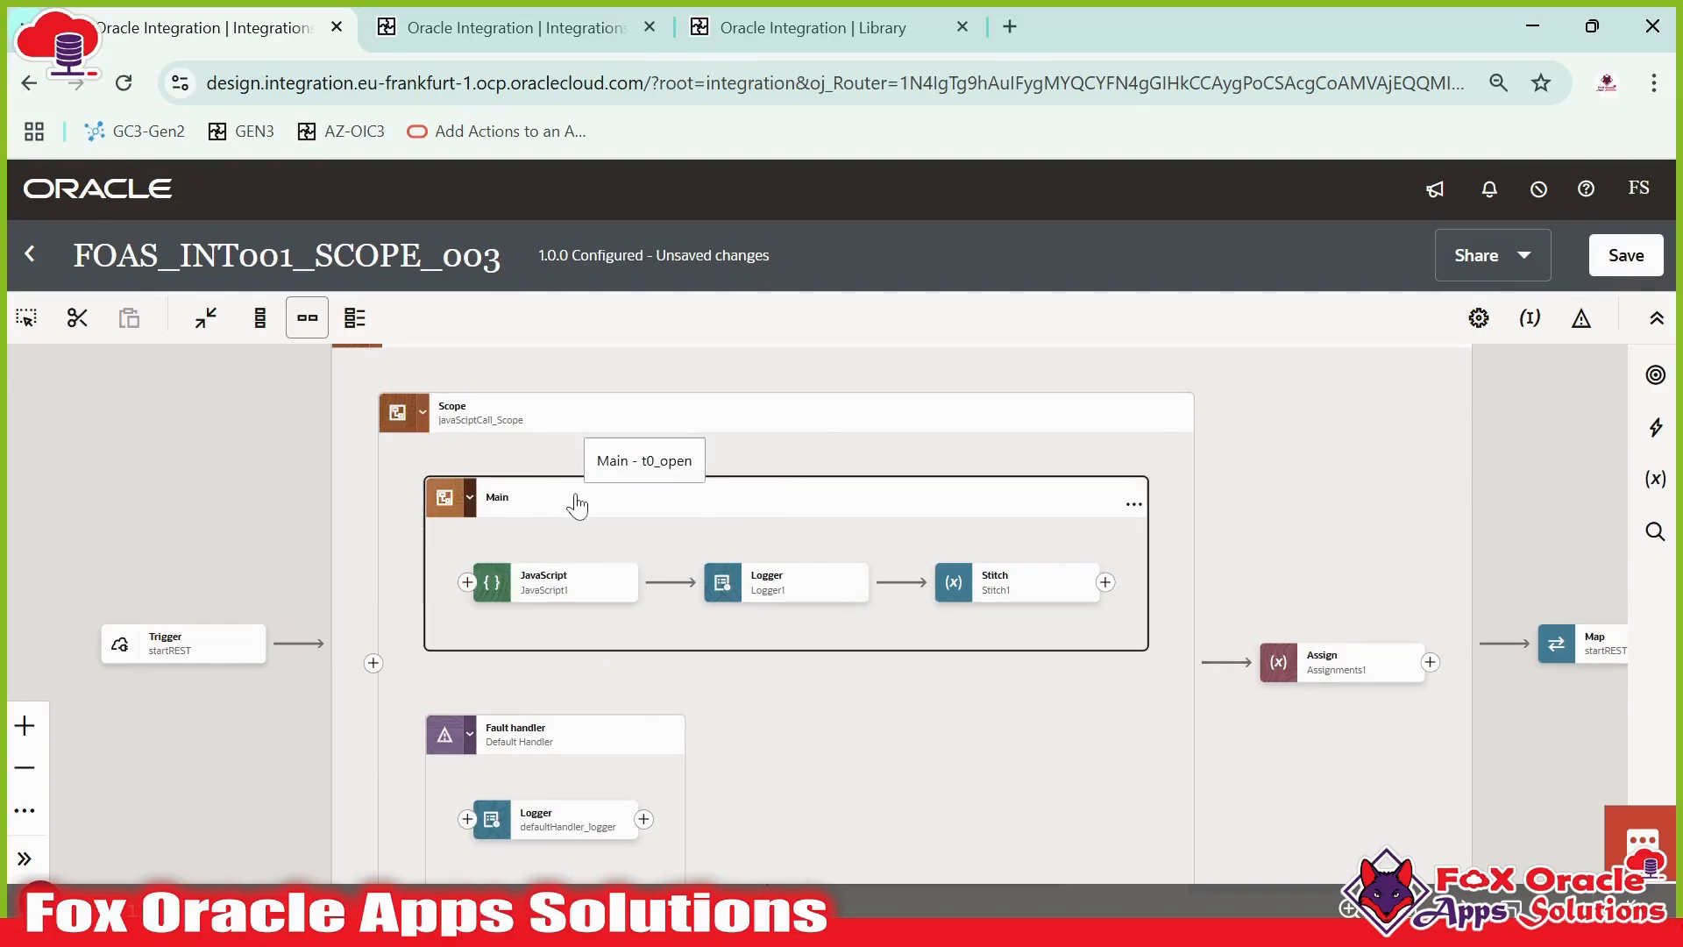
drag(887, 787, 820, 774)
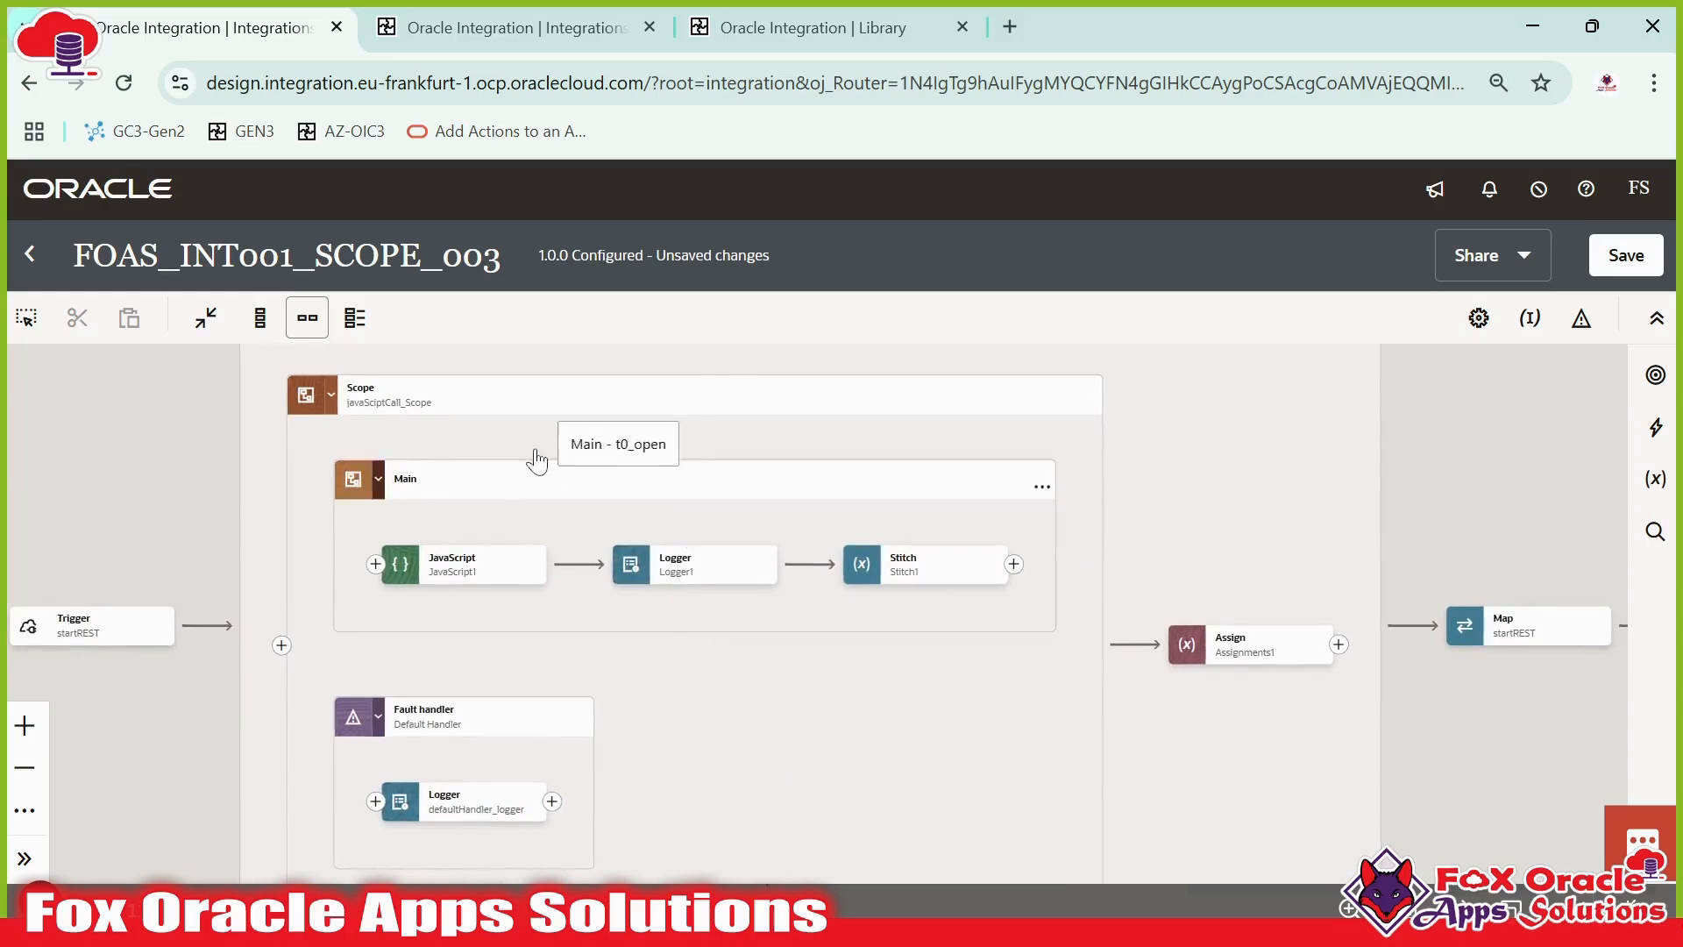
- Open the integration's global fault handler and inspect its Global fault and Re-throw fault actions
drag(766, 462, 699, 570)
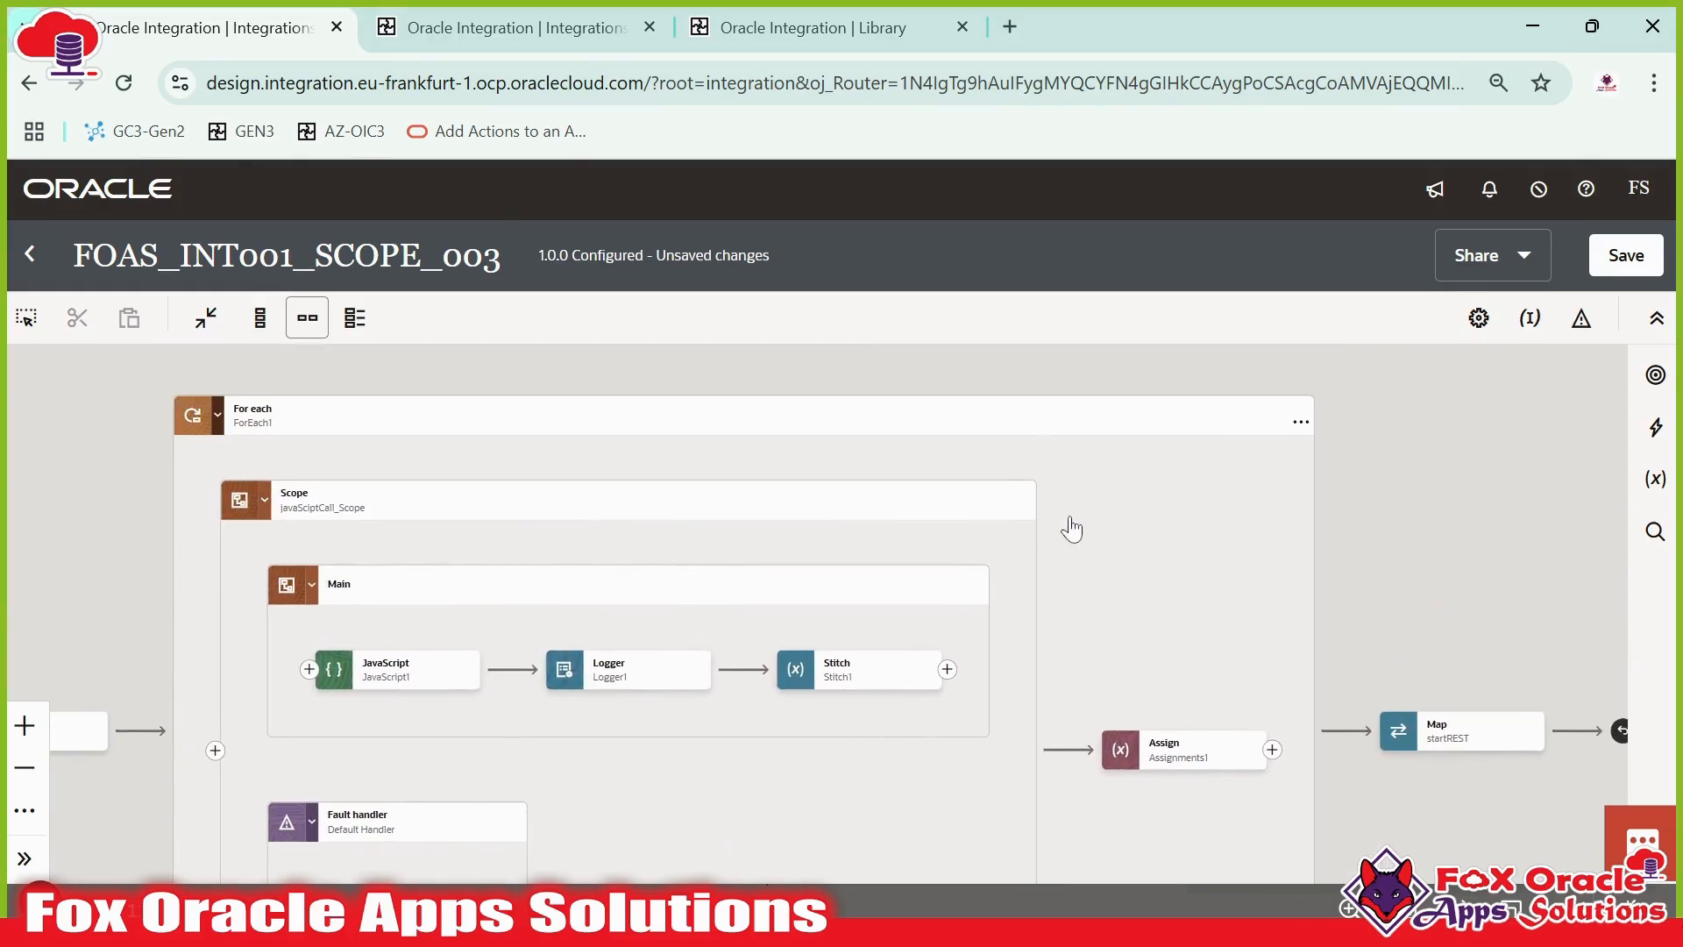
drag(1116, 744, 1192, 770)
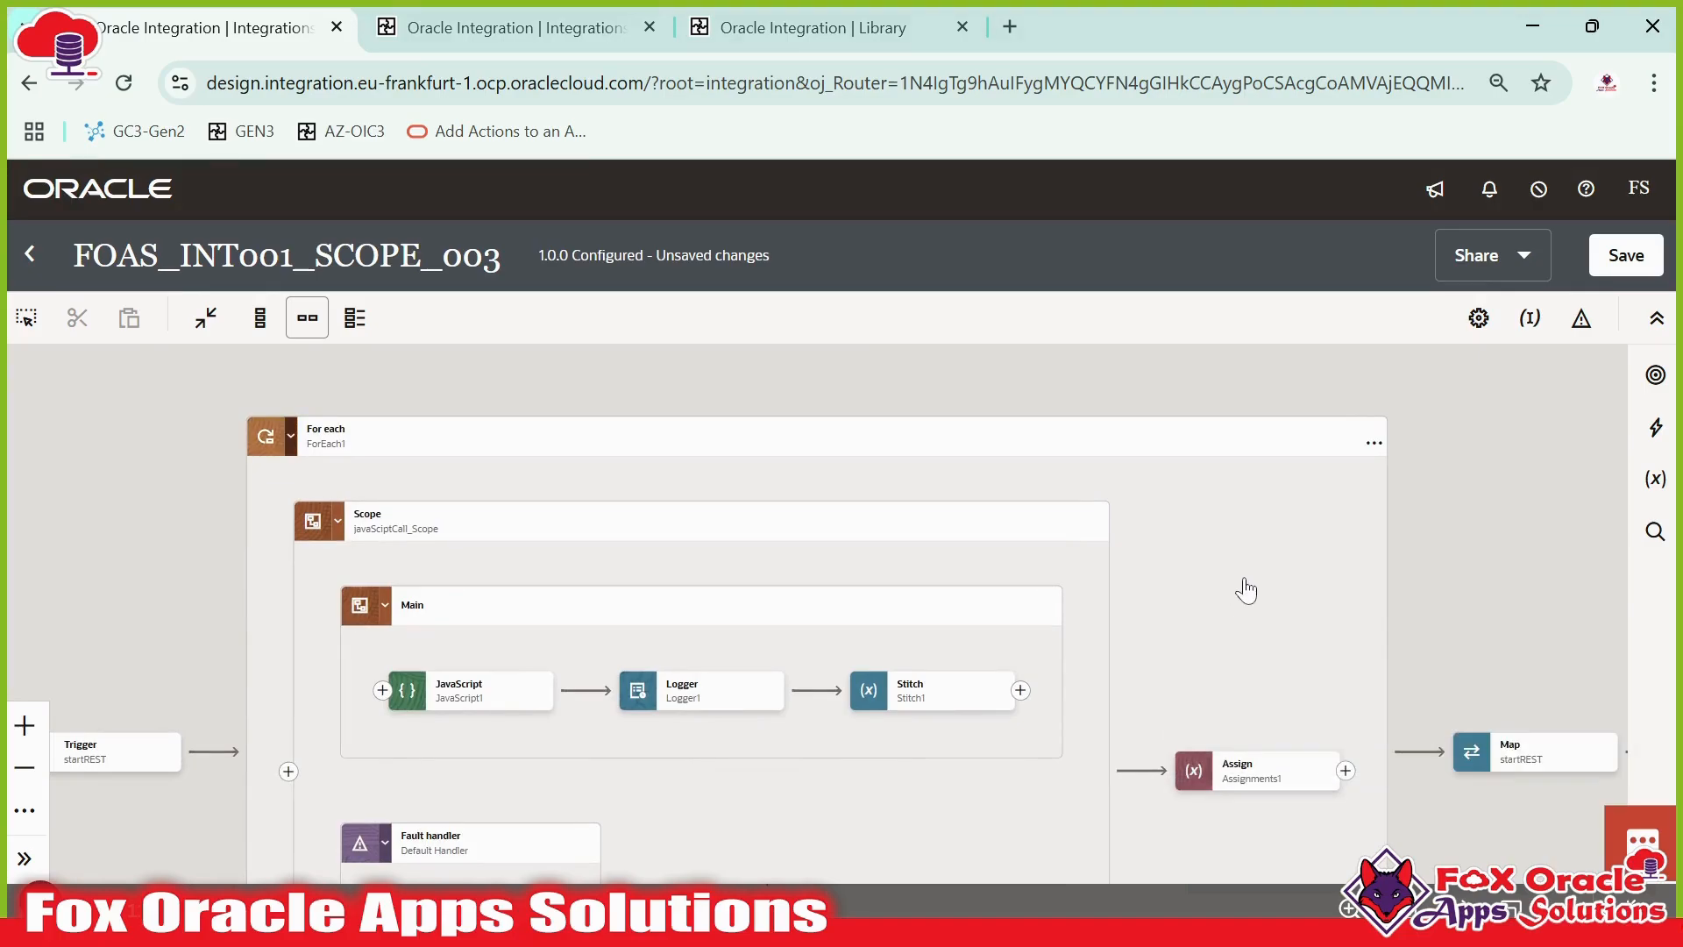
scroll(1245, 586, down, 3)
drag(1375, 579, 1190, 545)
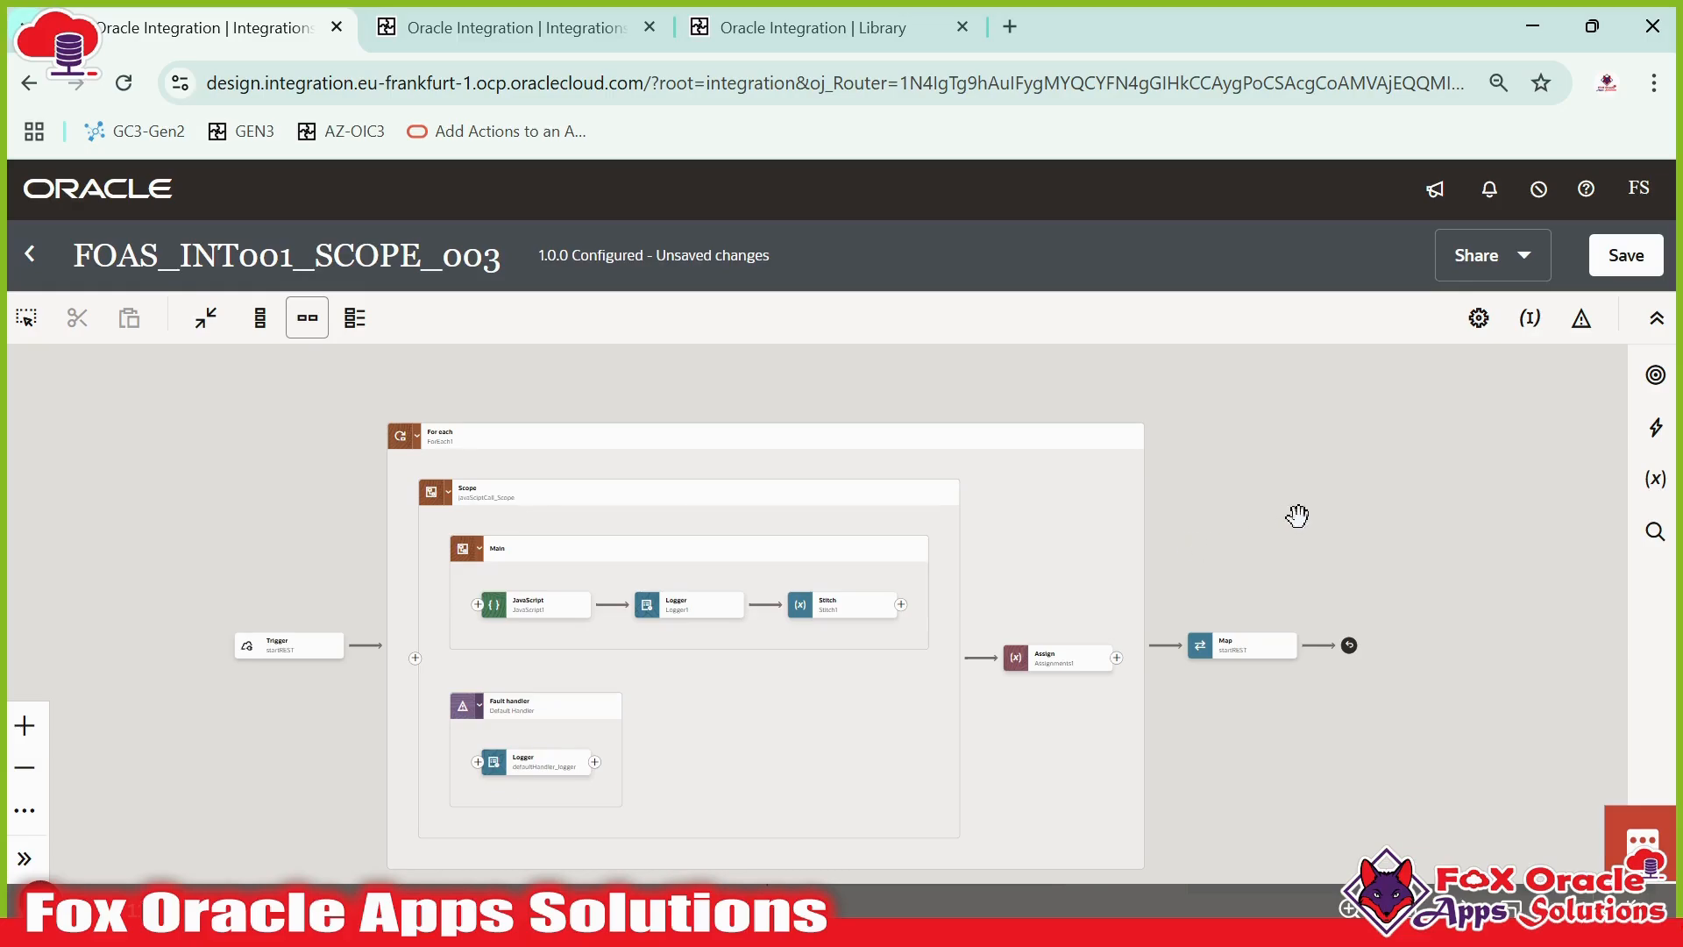
click(1579, 329)
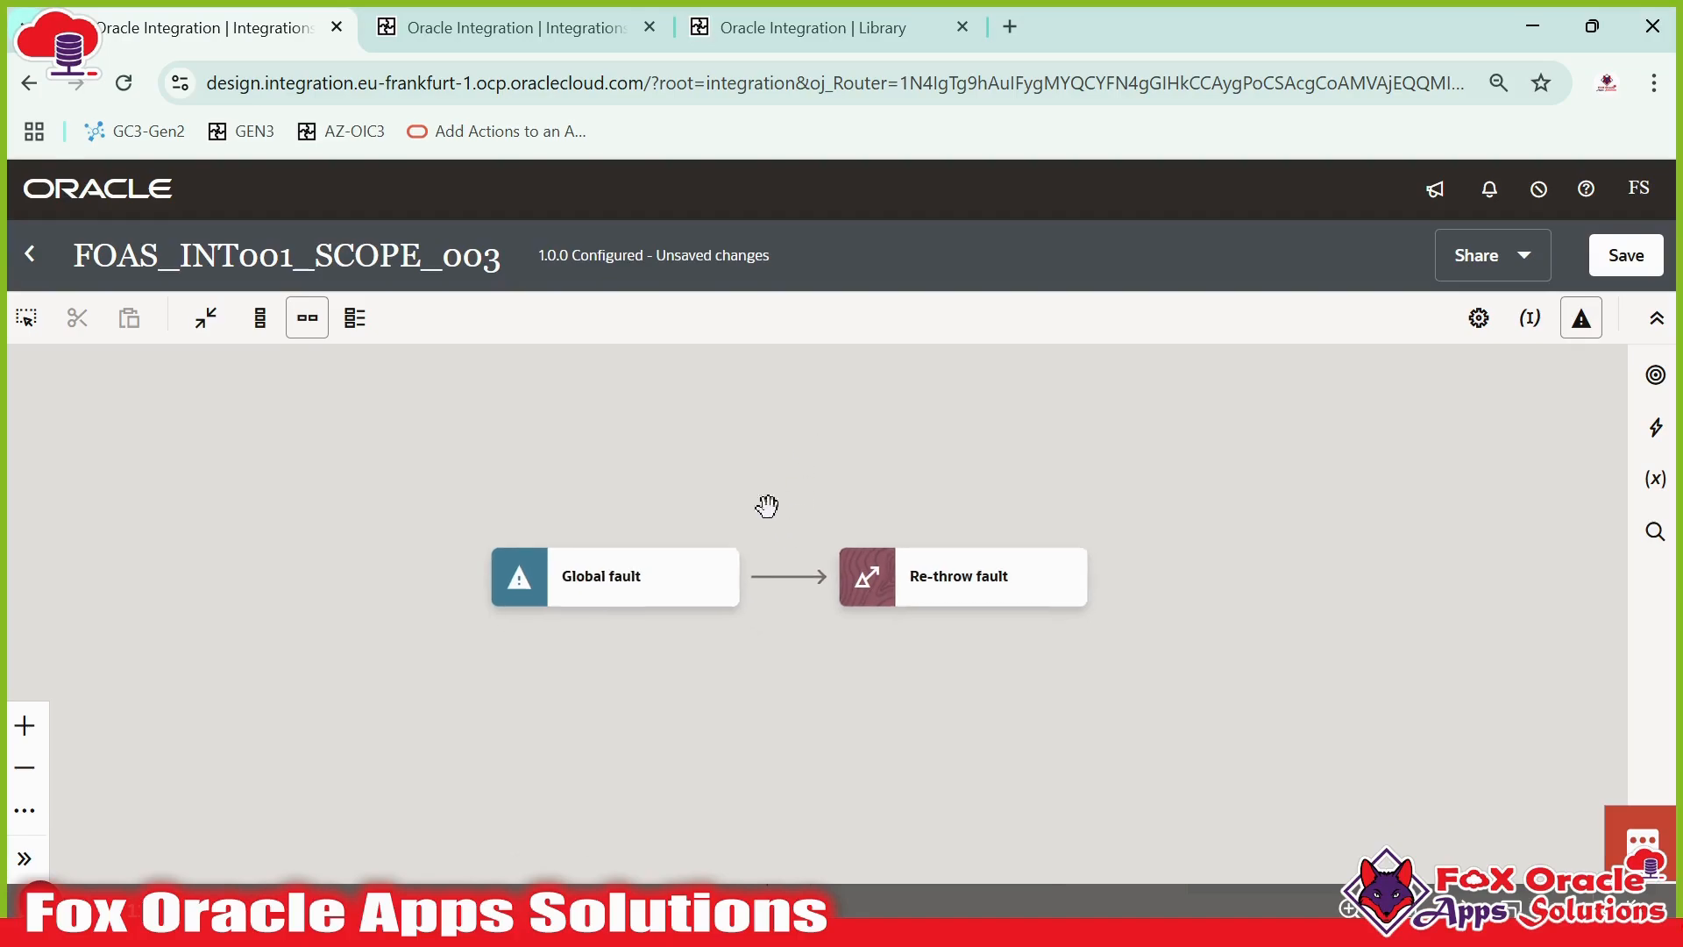
click(552, 583)
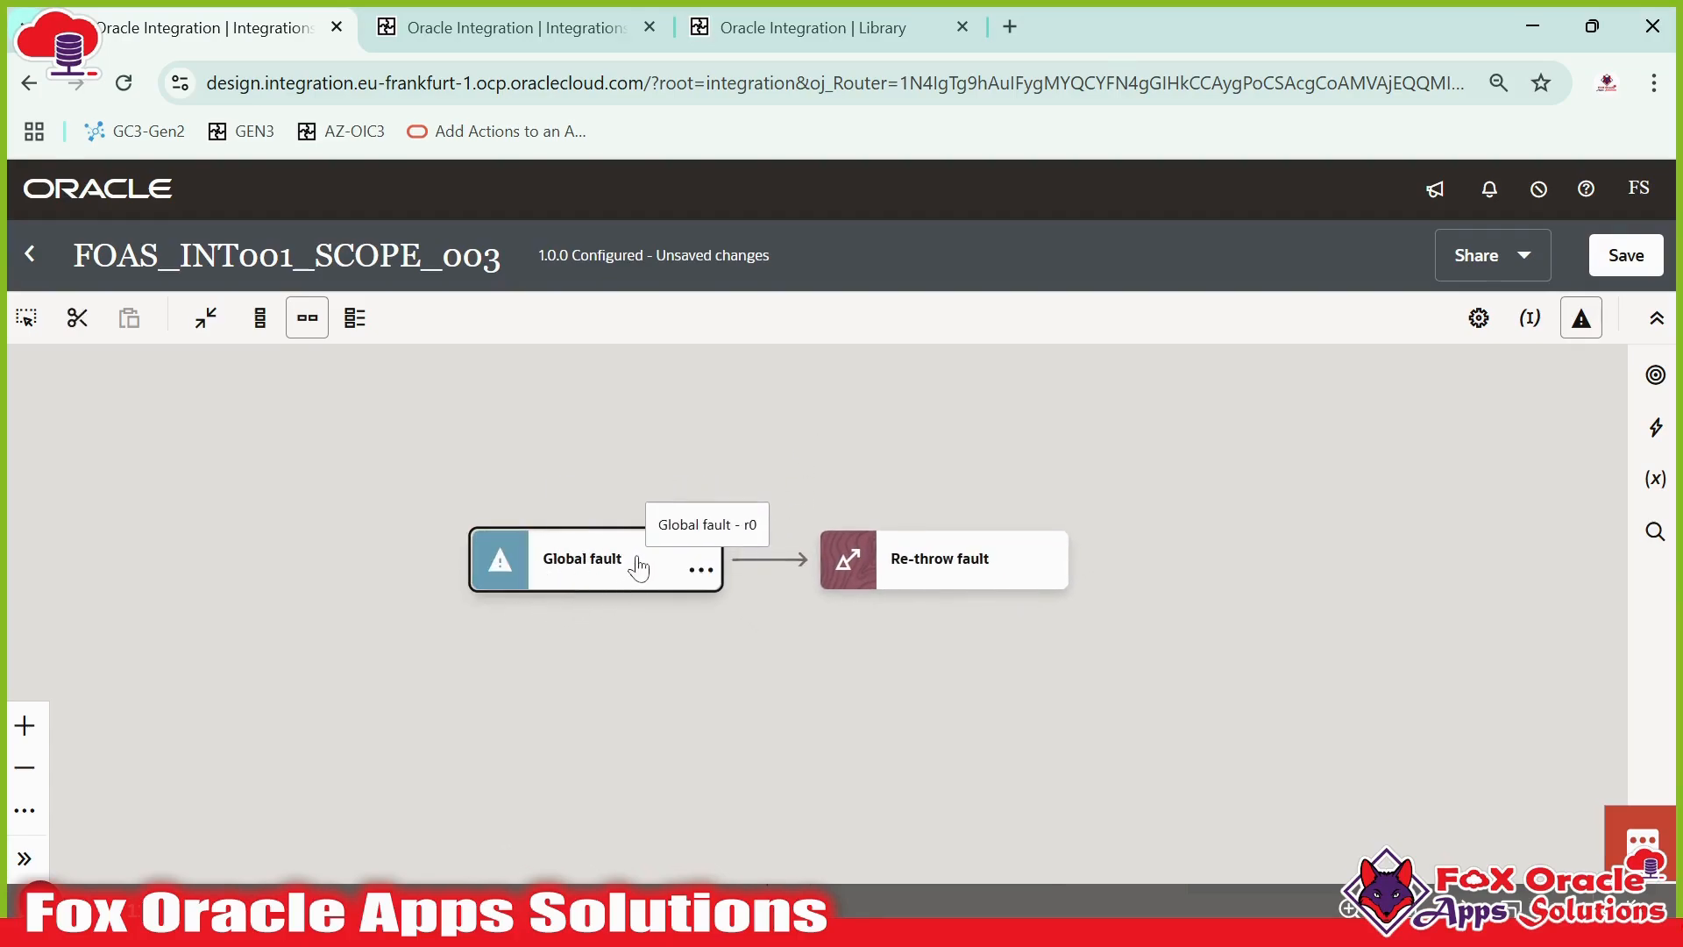
click(614, 565)
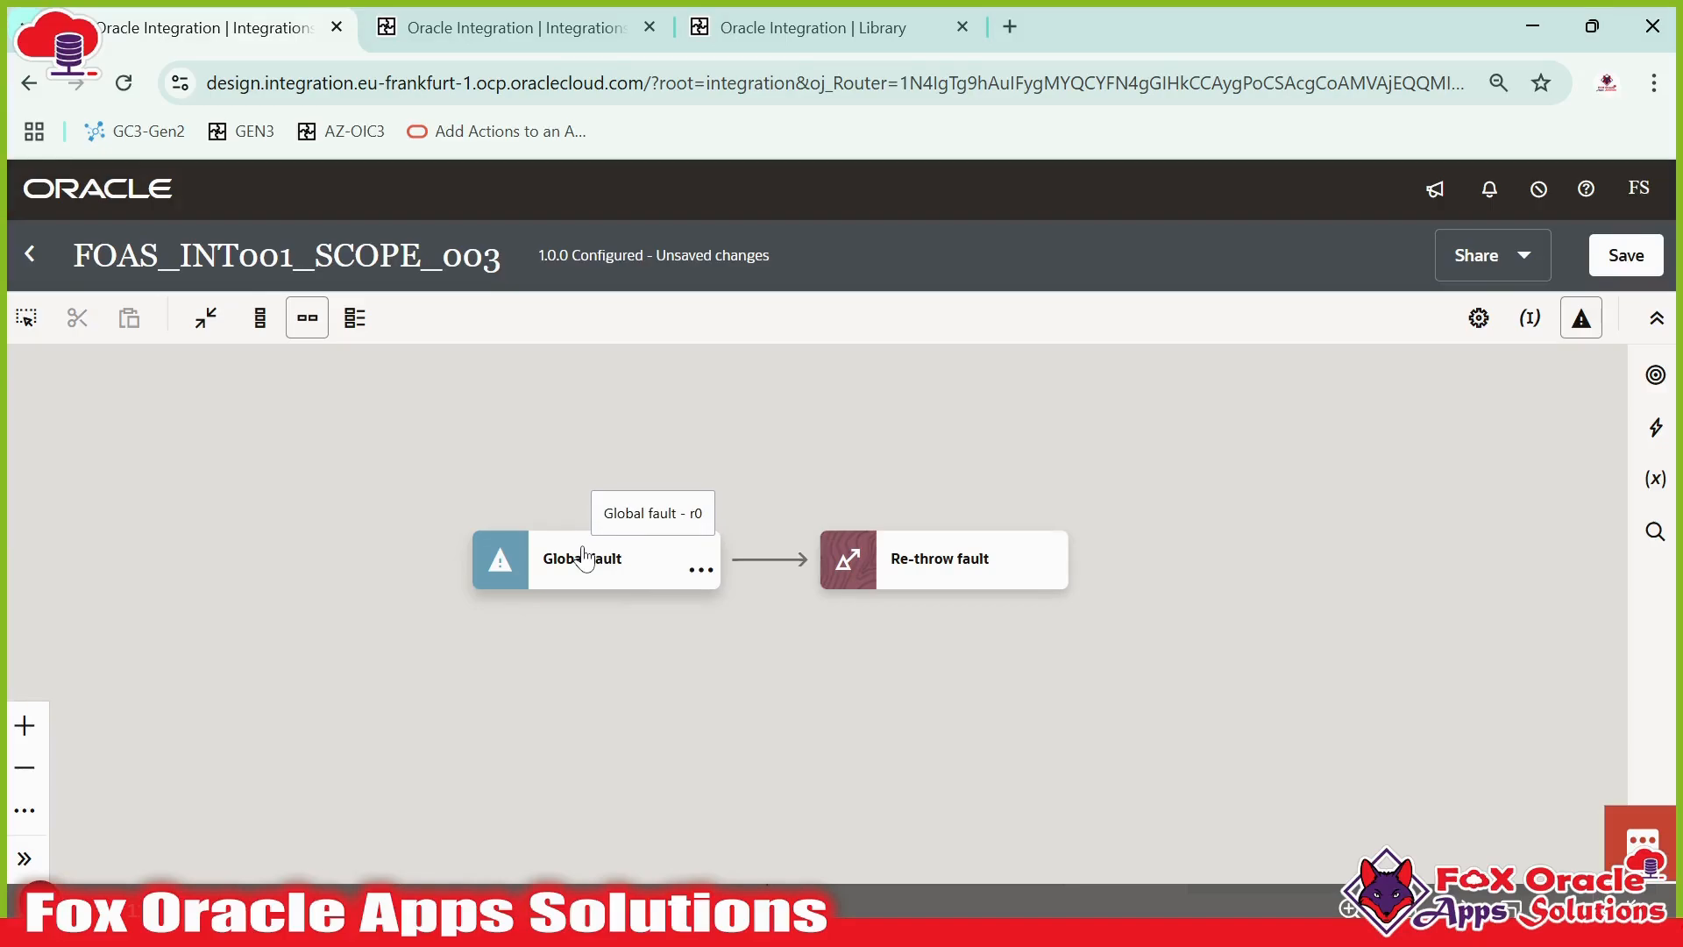
click(928, 571)
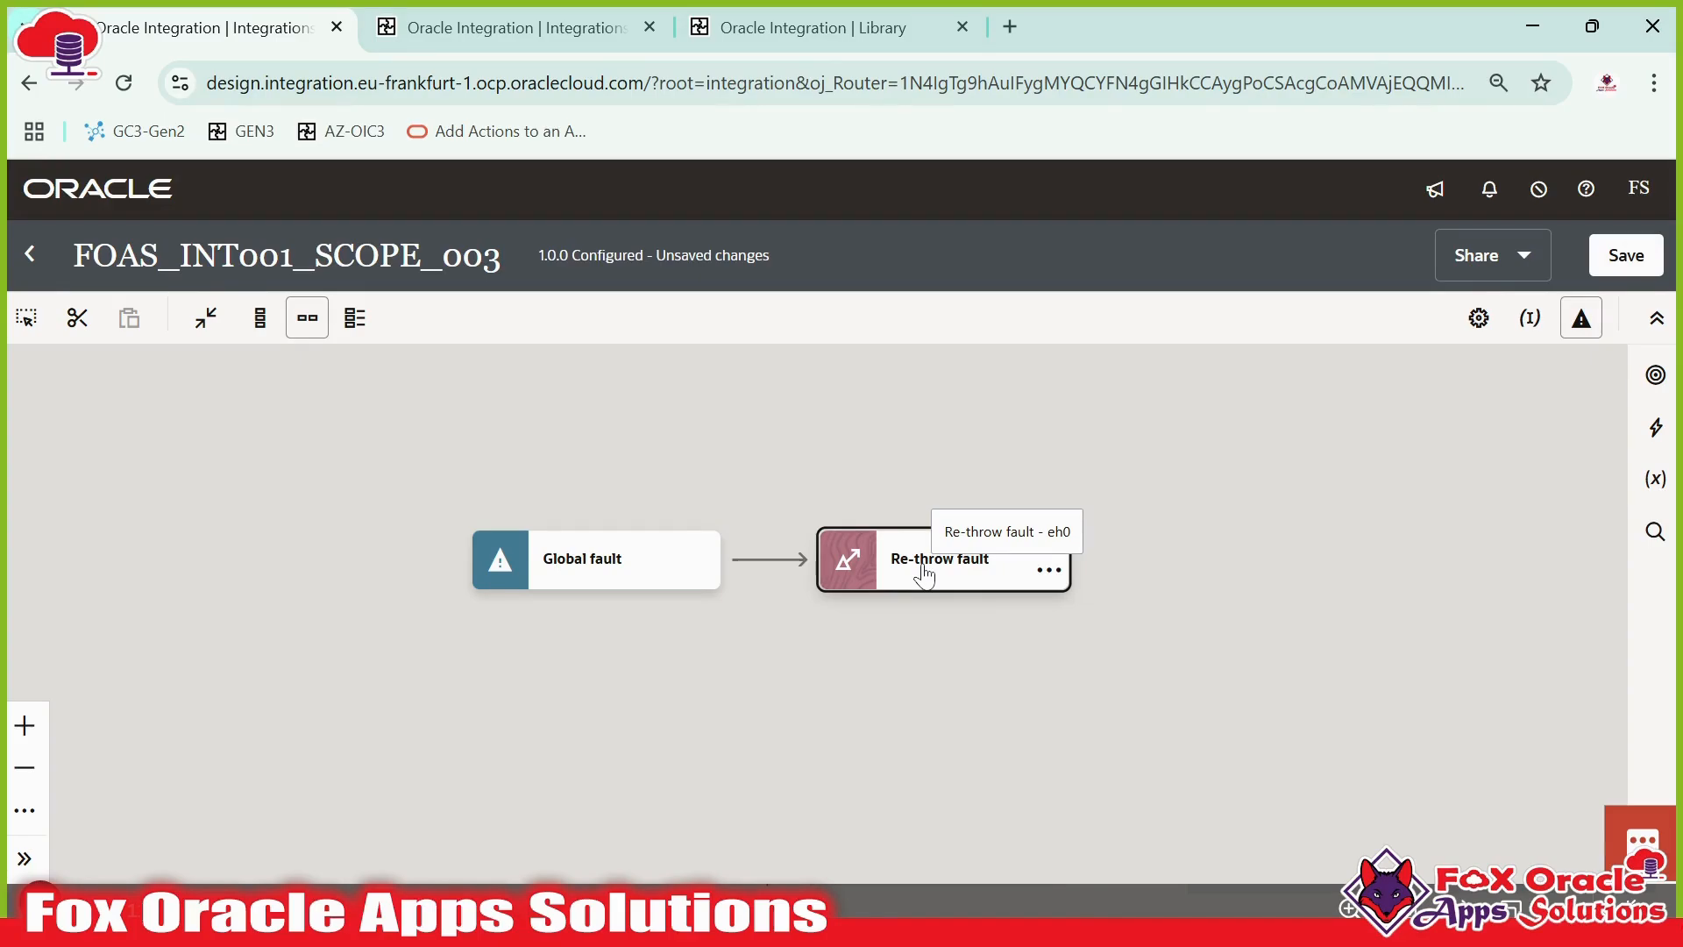
drag(593, 563, 543, 561)
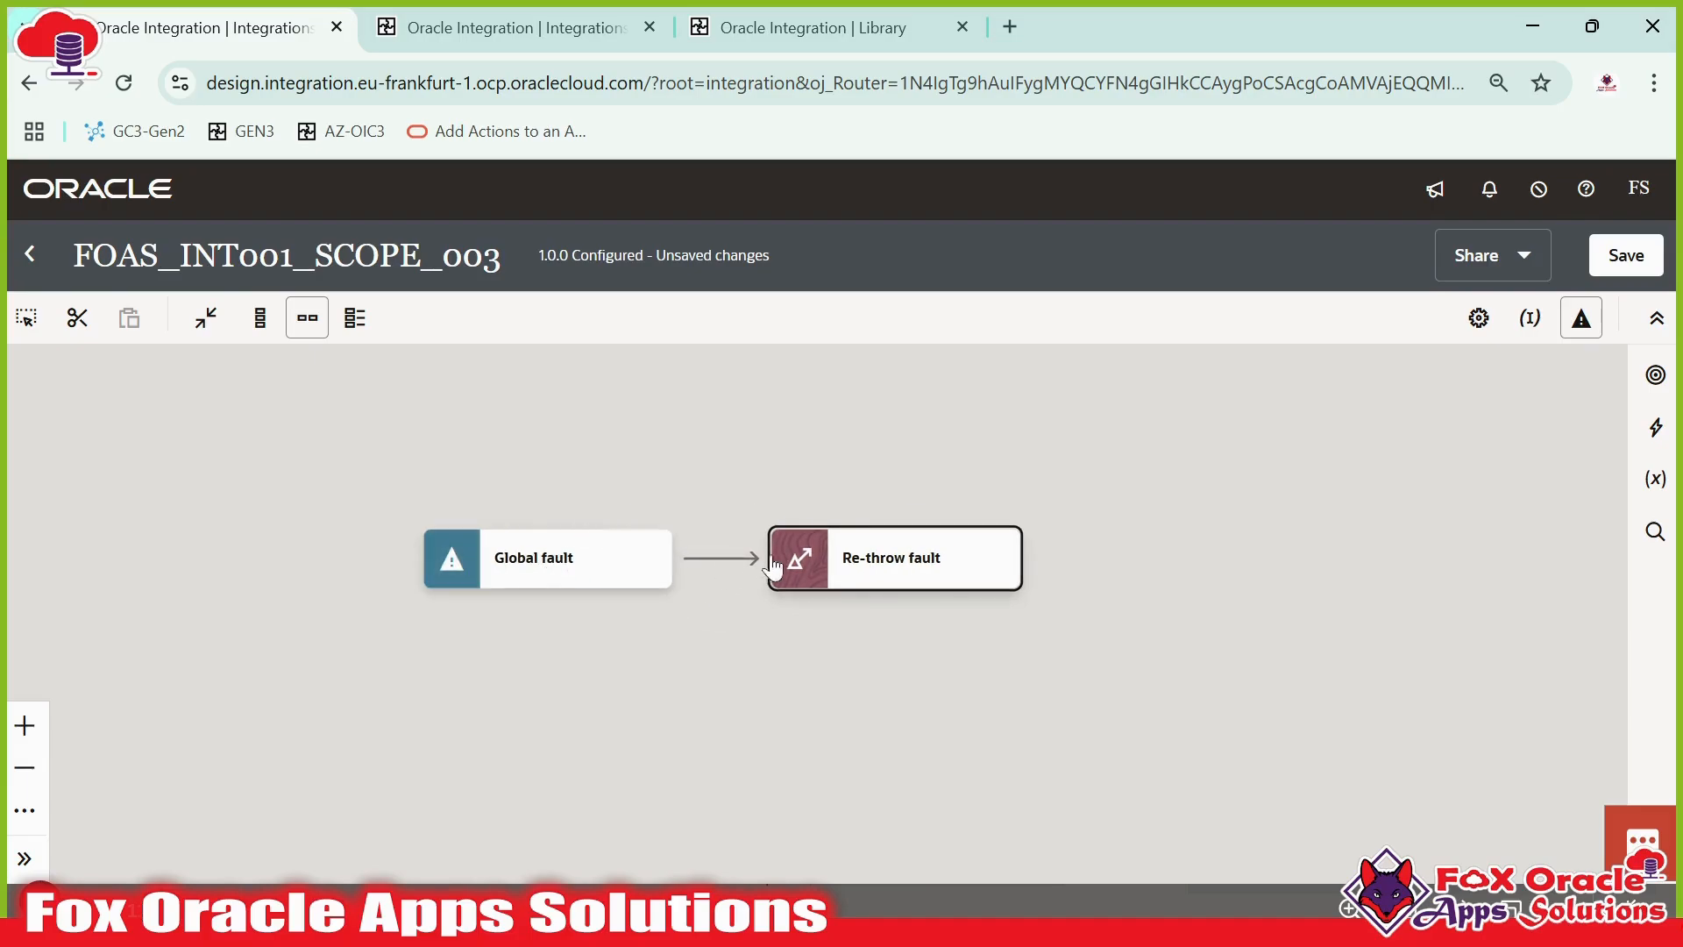
drag(805, 562, 819, 562)
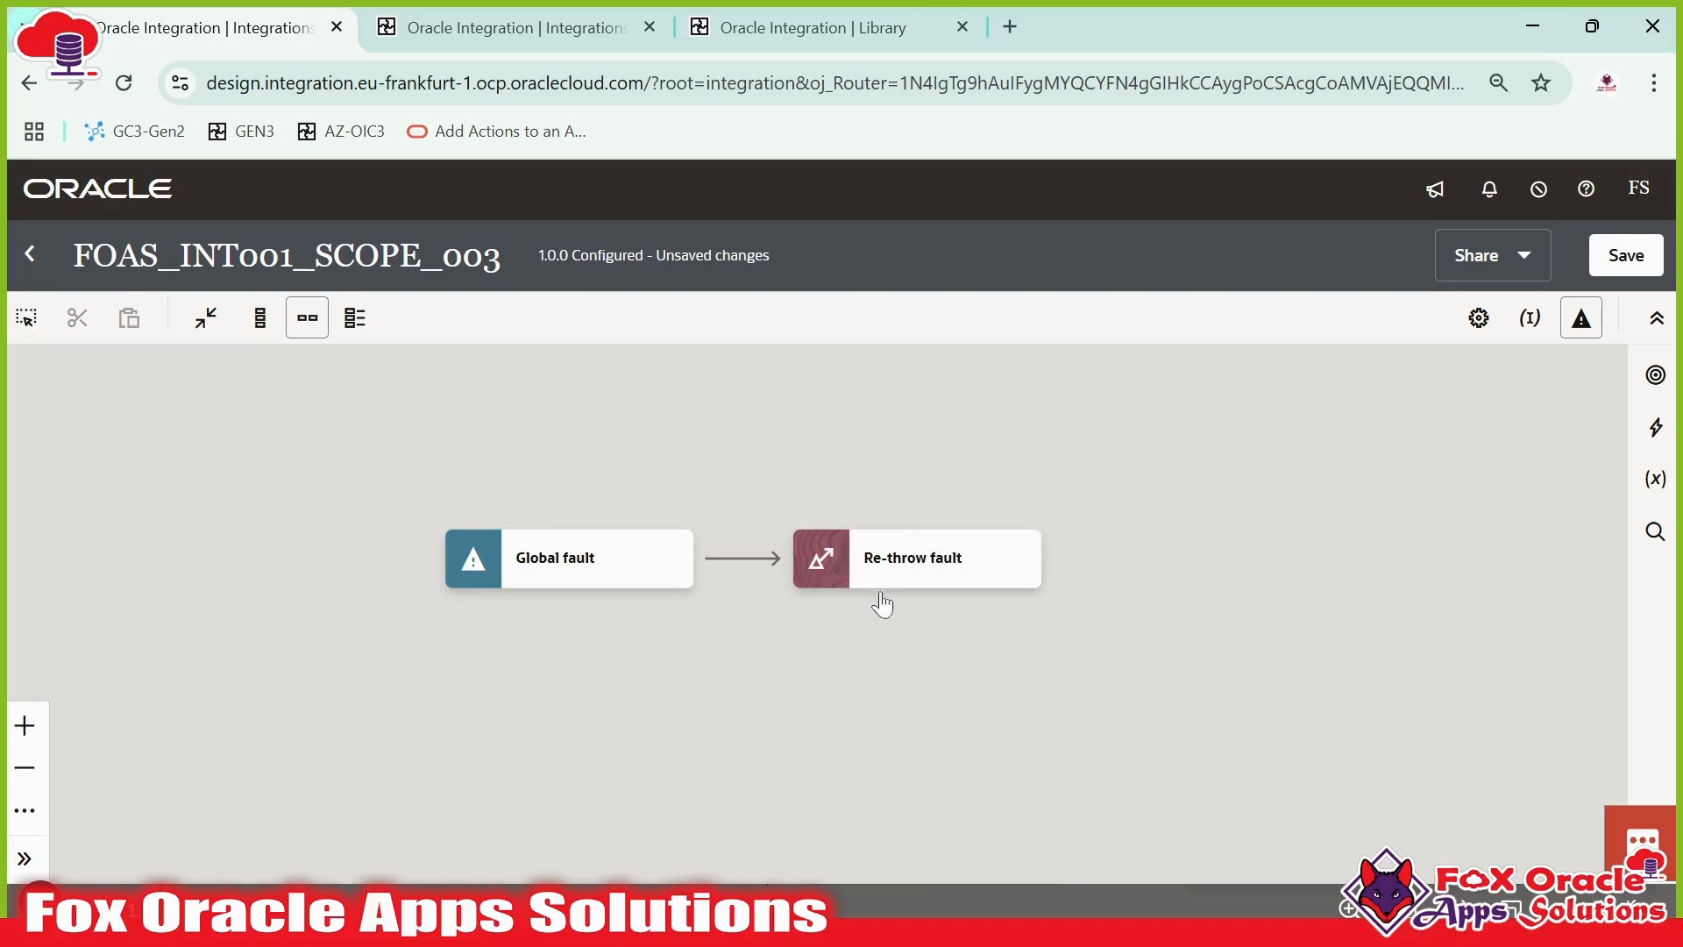
click(1655, 427)
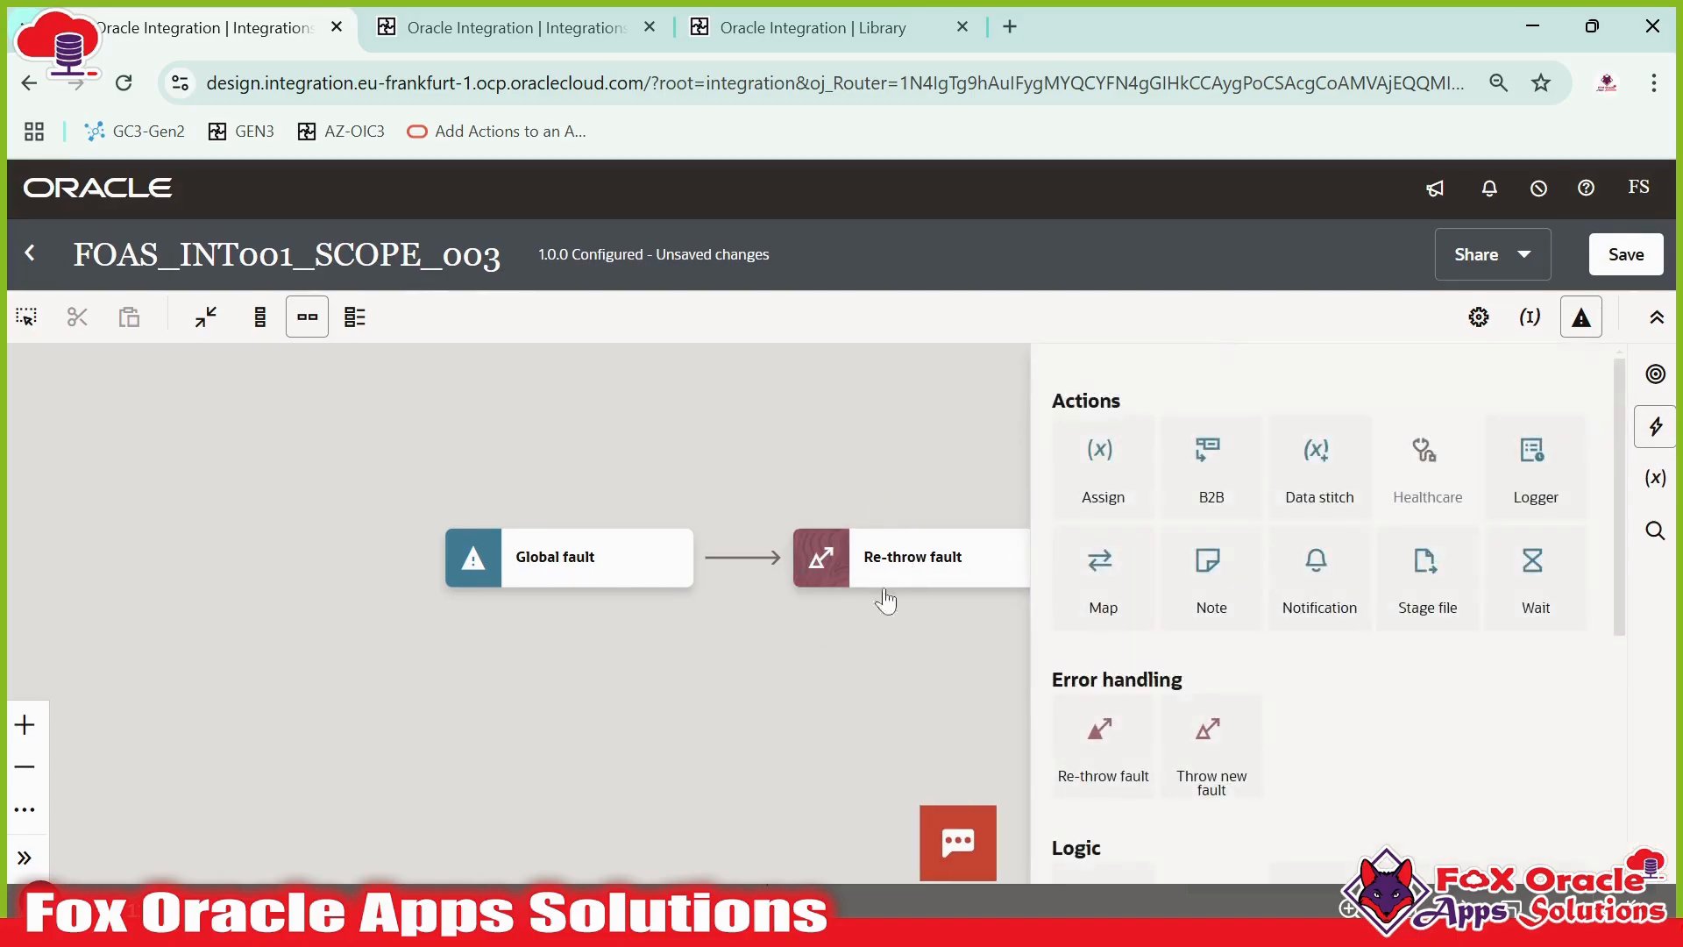
drag(1091, 451, 745, 568)
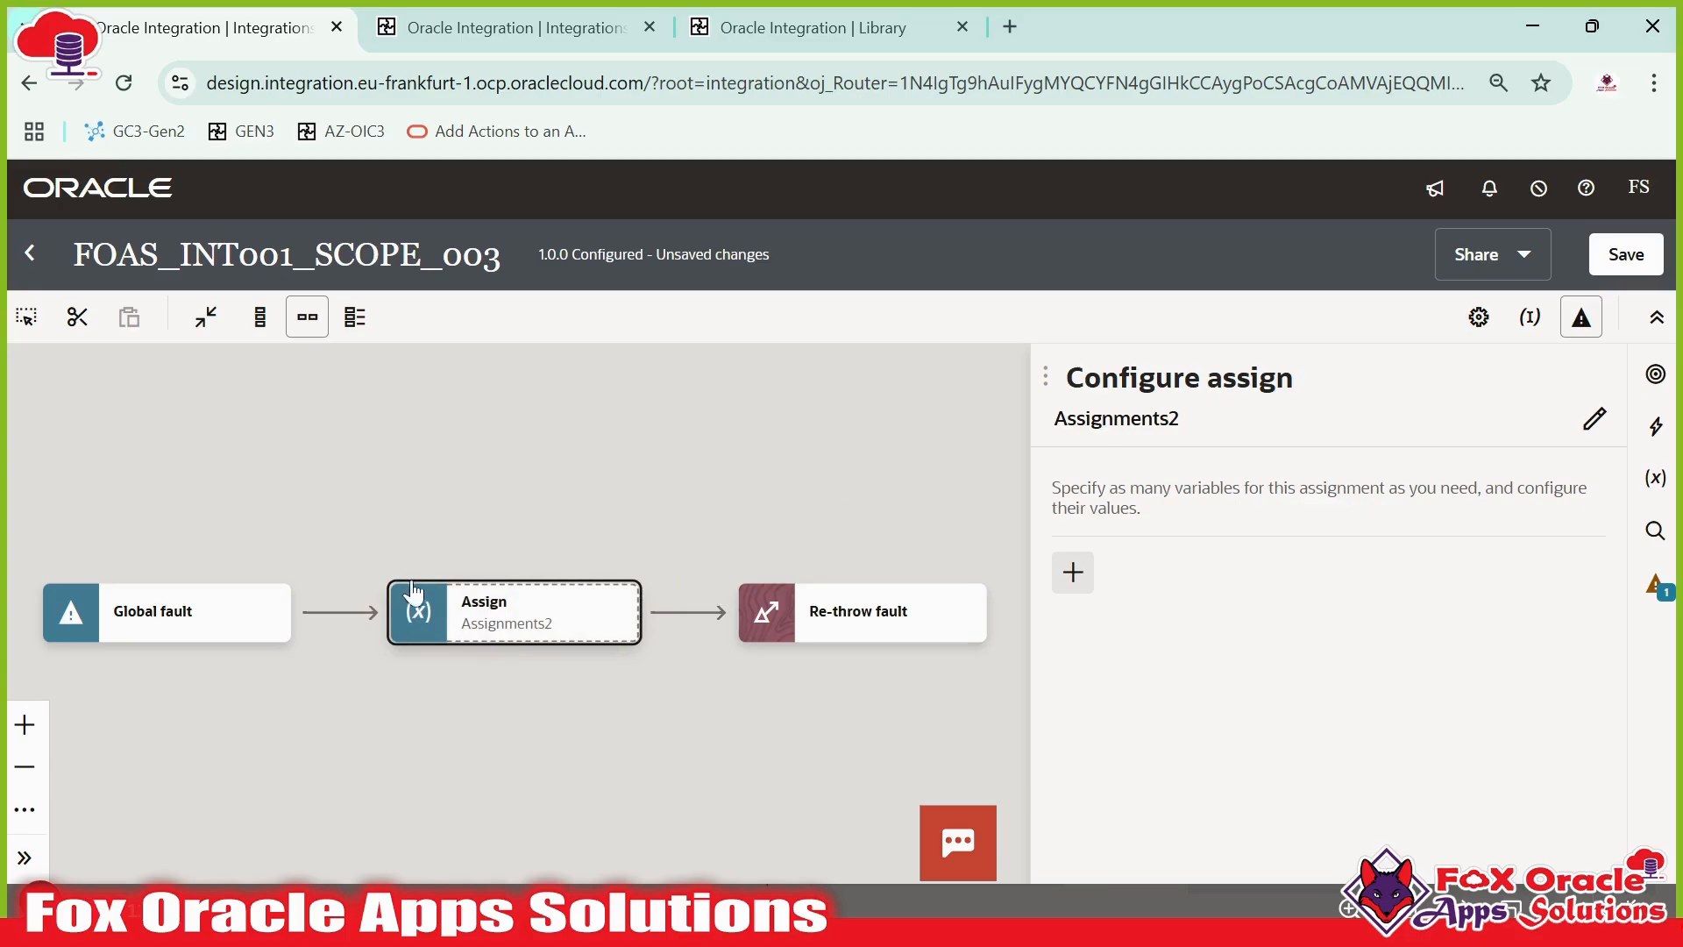
mouse_move(568, 605)
click(1594, 419)
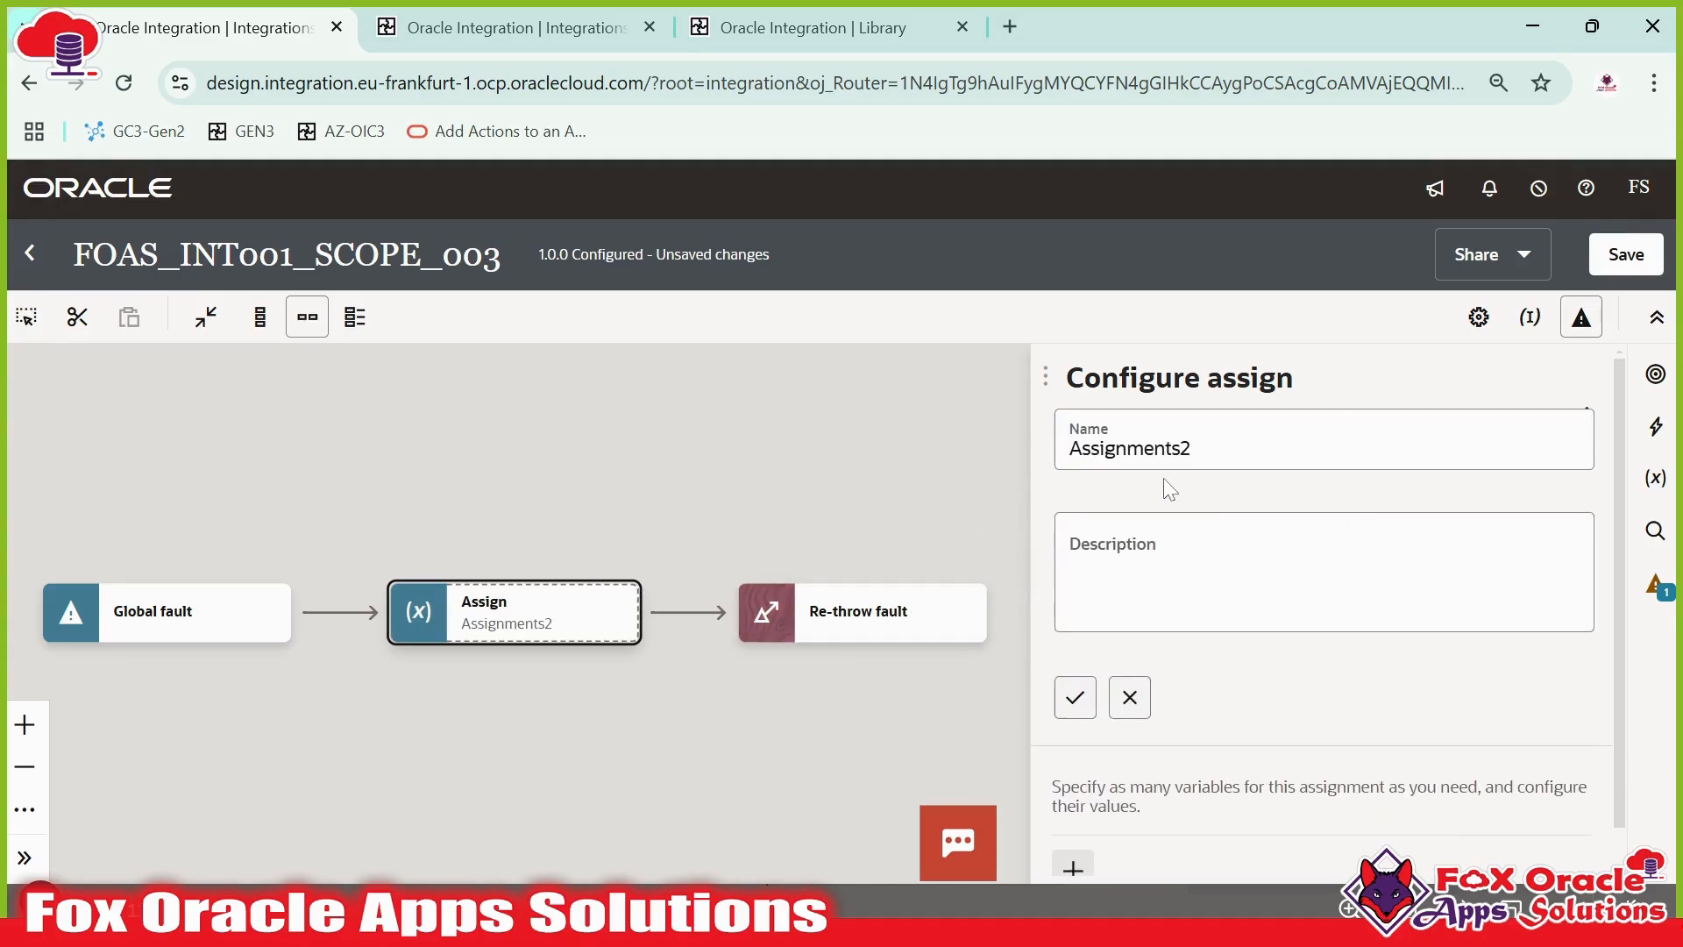
key(BackSpace)
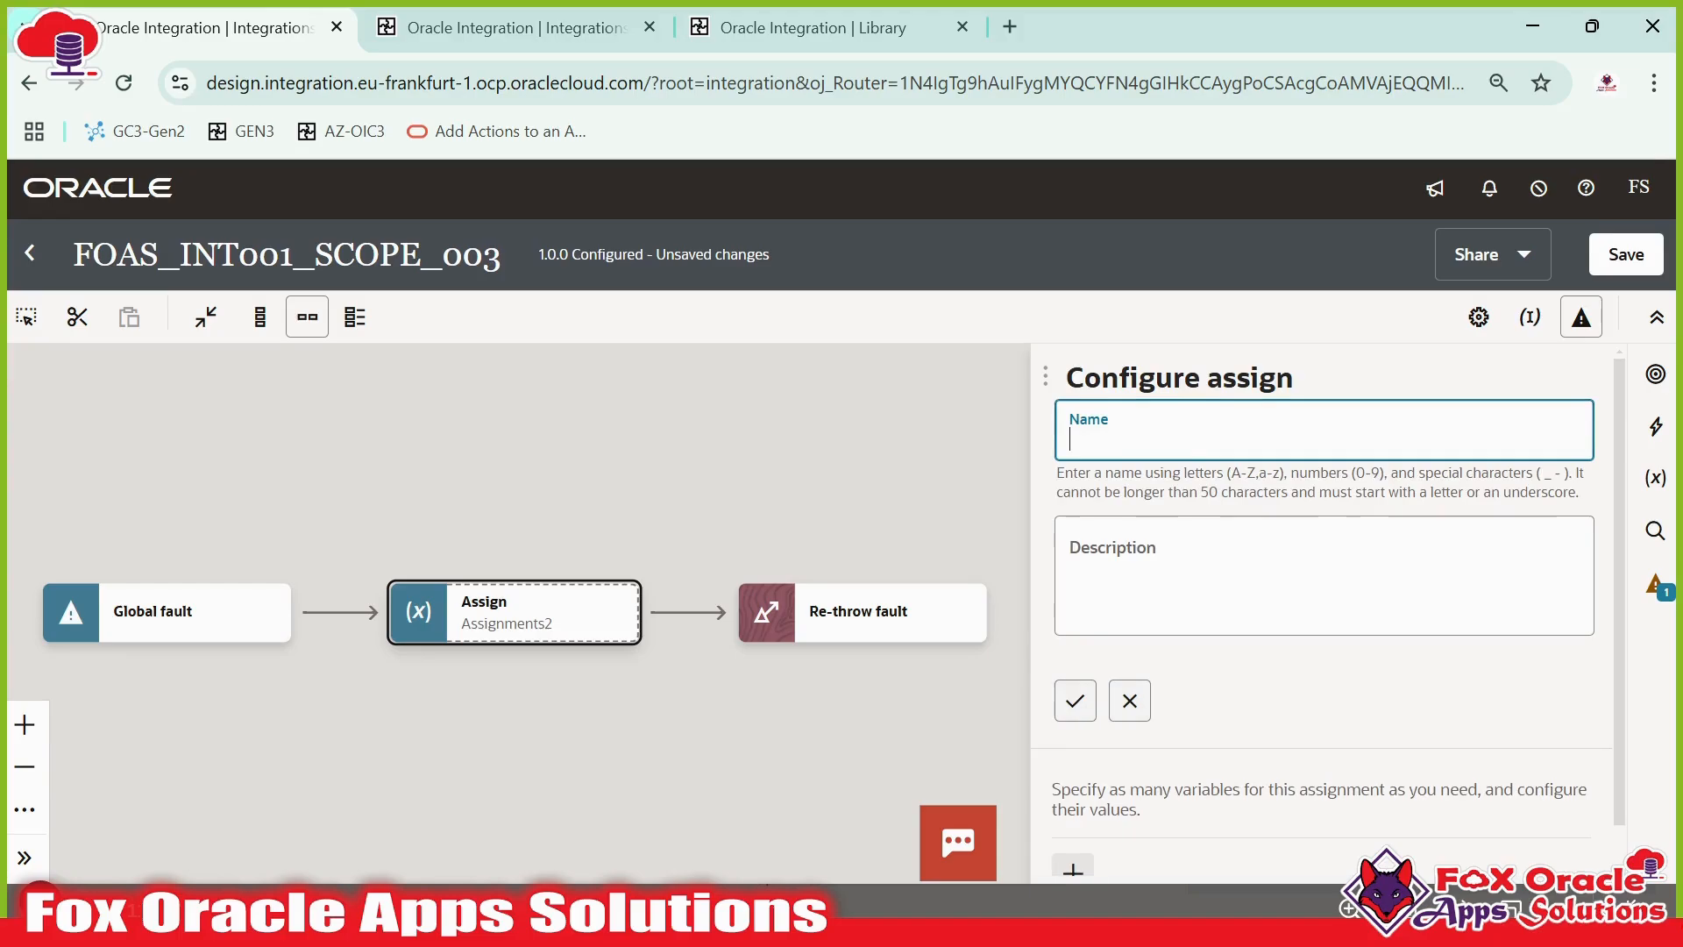
text(globalFaultHander)
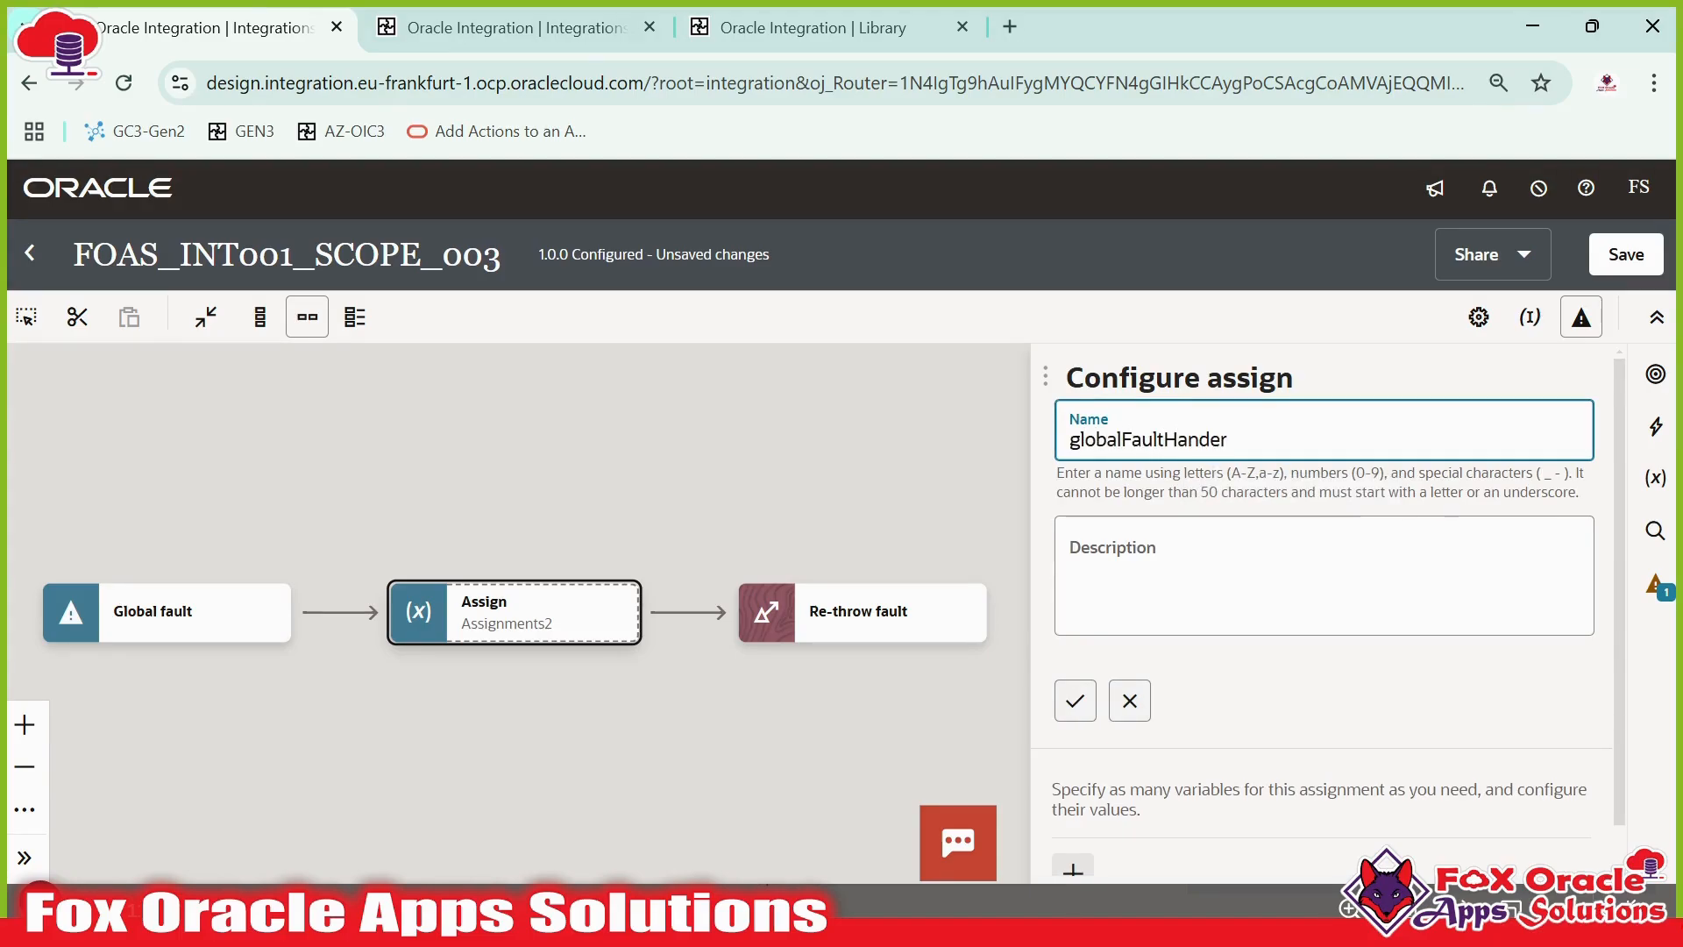
key(BackSpace)
key(BackSpace)
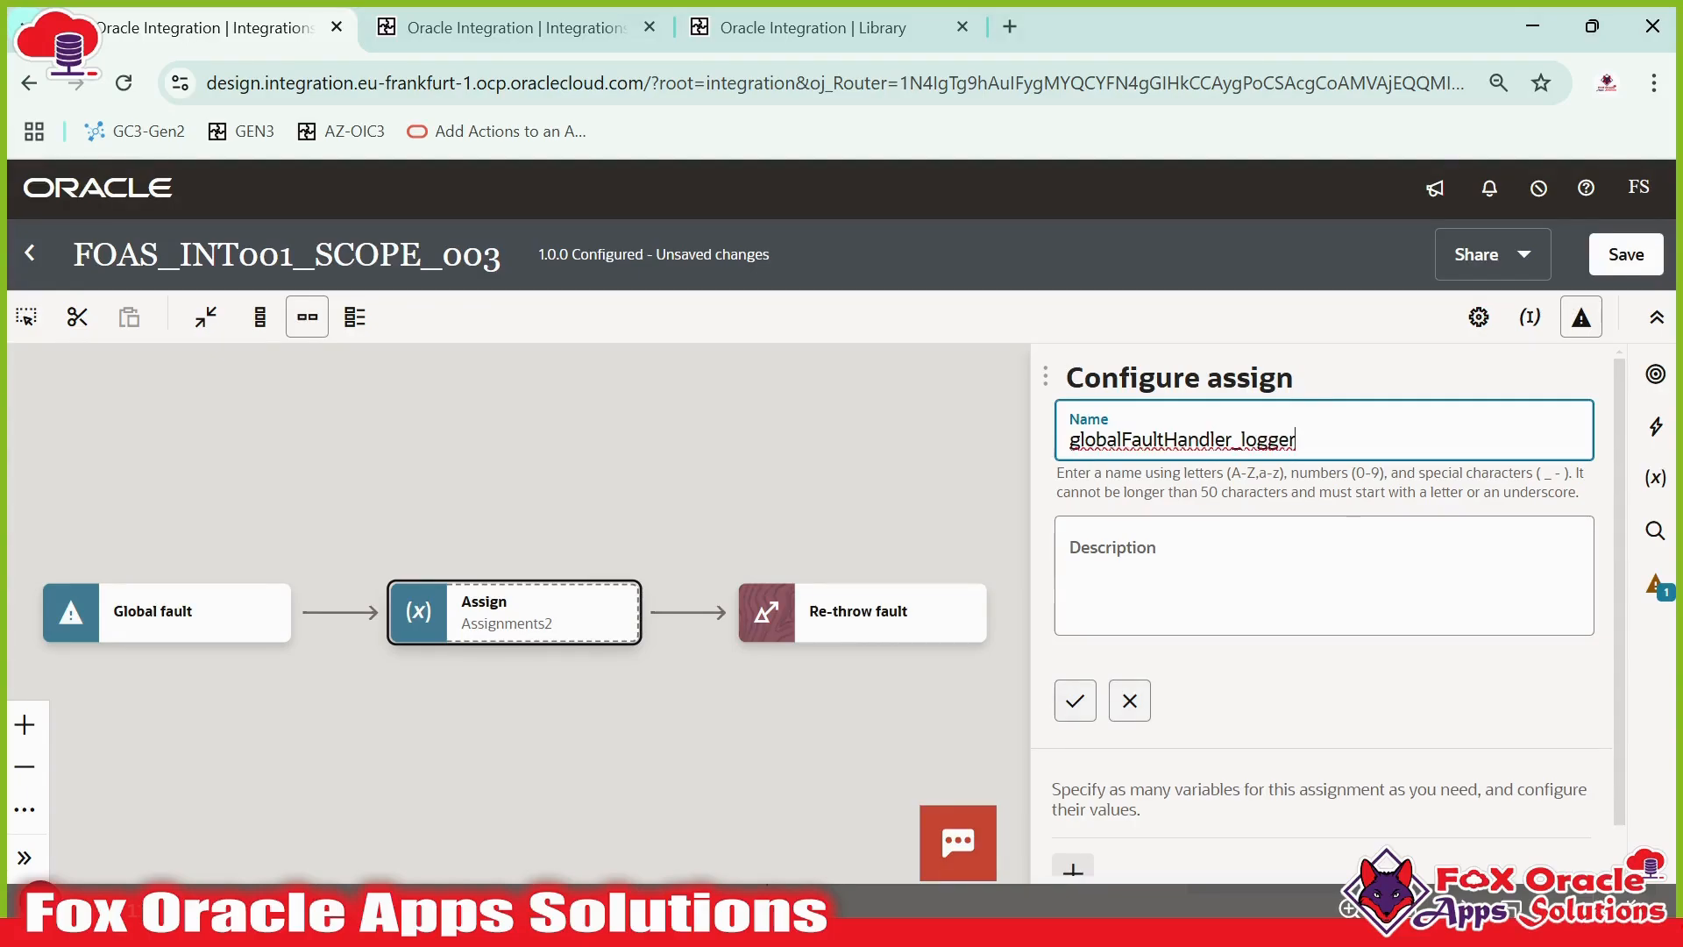
click(1073, 699)
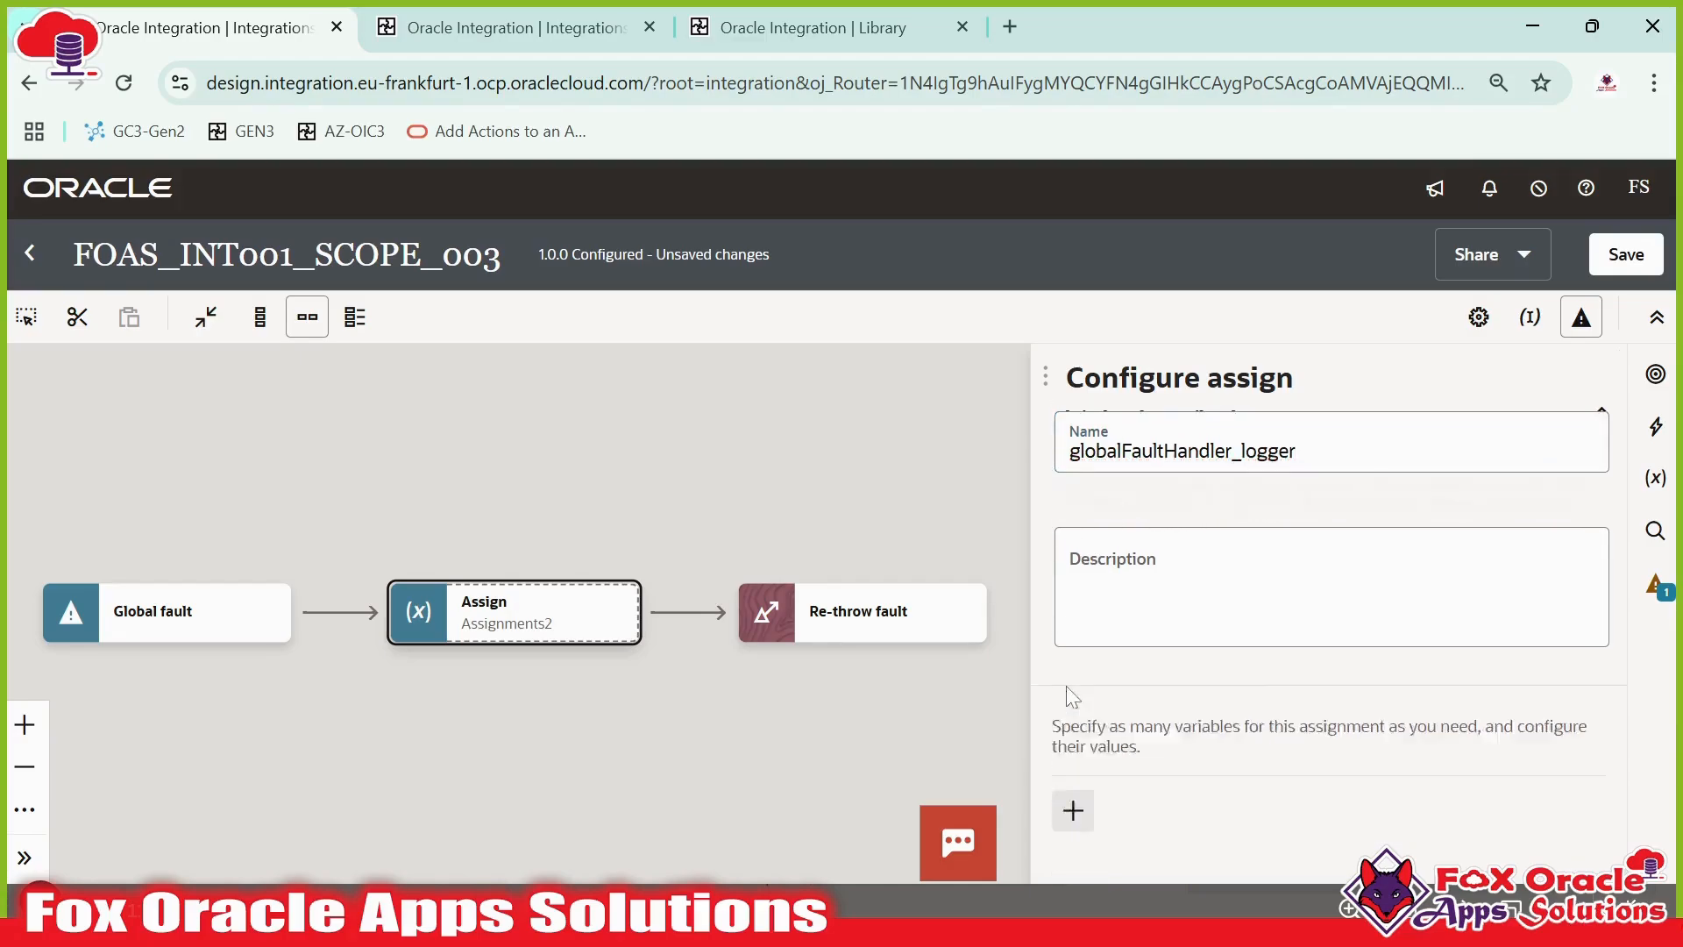
click(1080, 580)
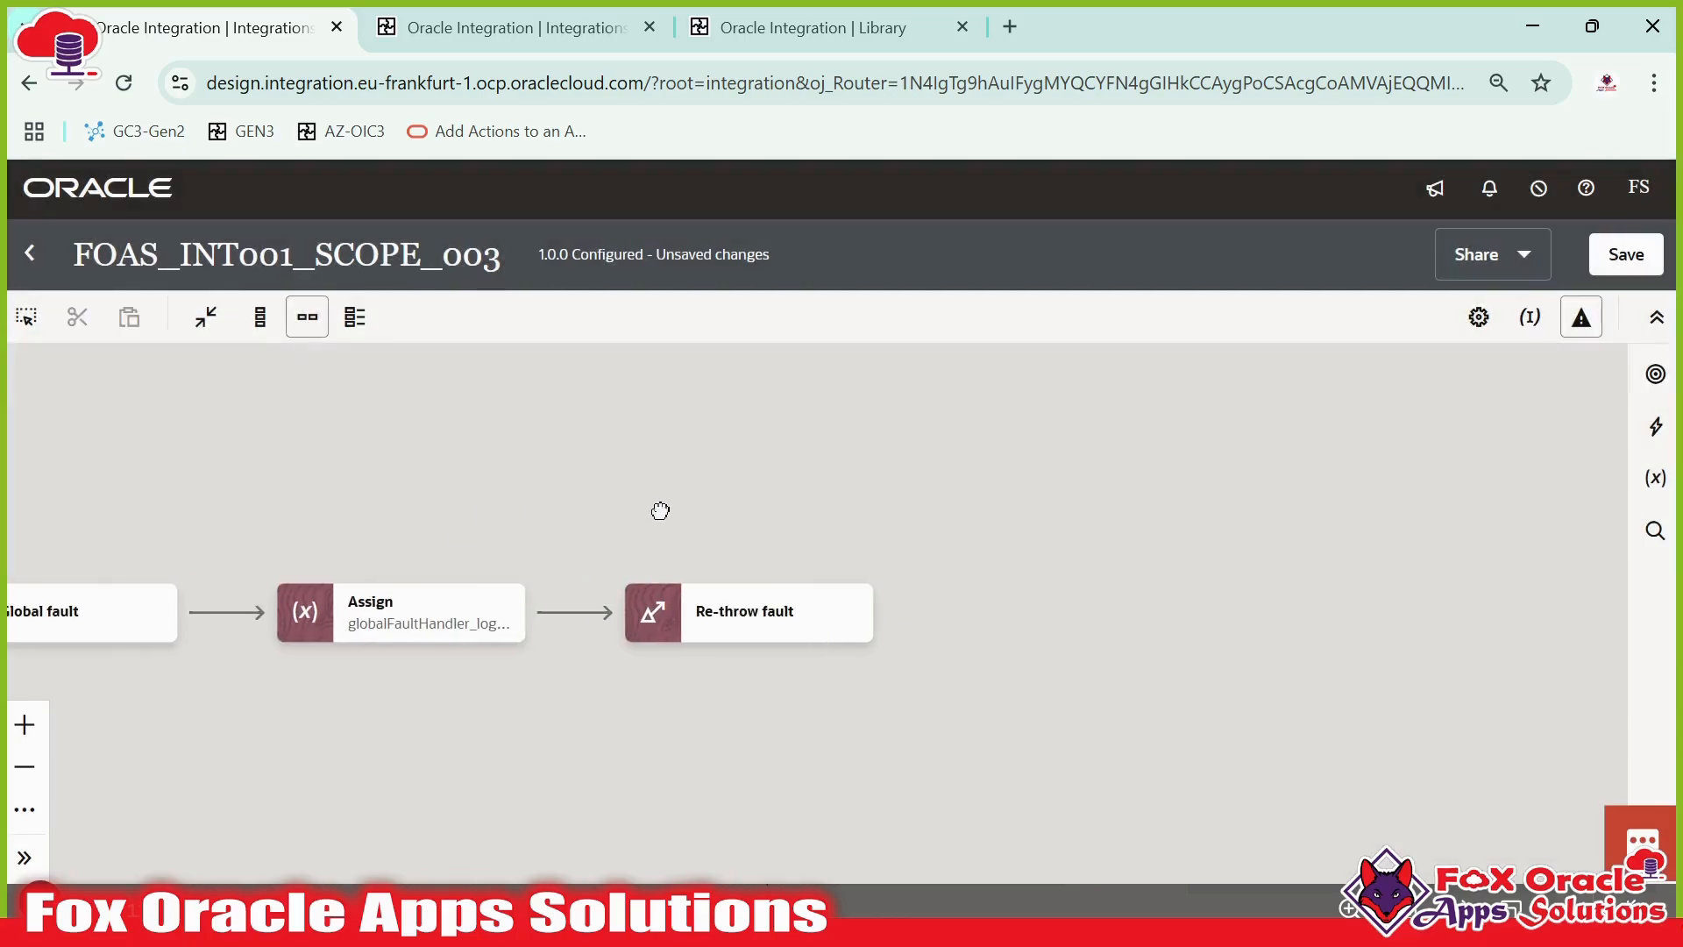
click(503, 630)
click(565, 741)
click(1104, 597)
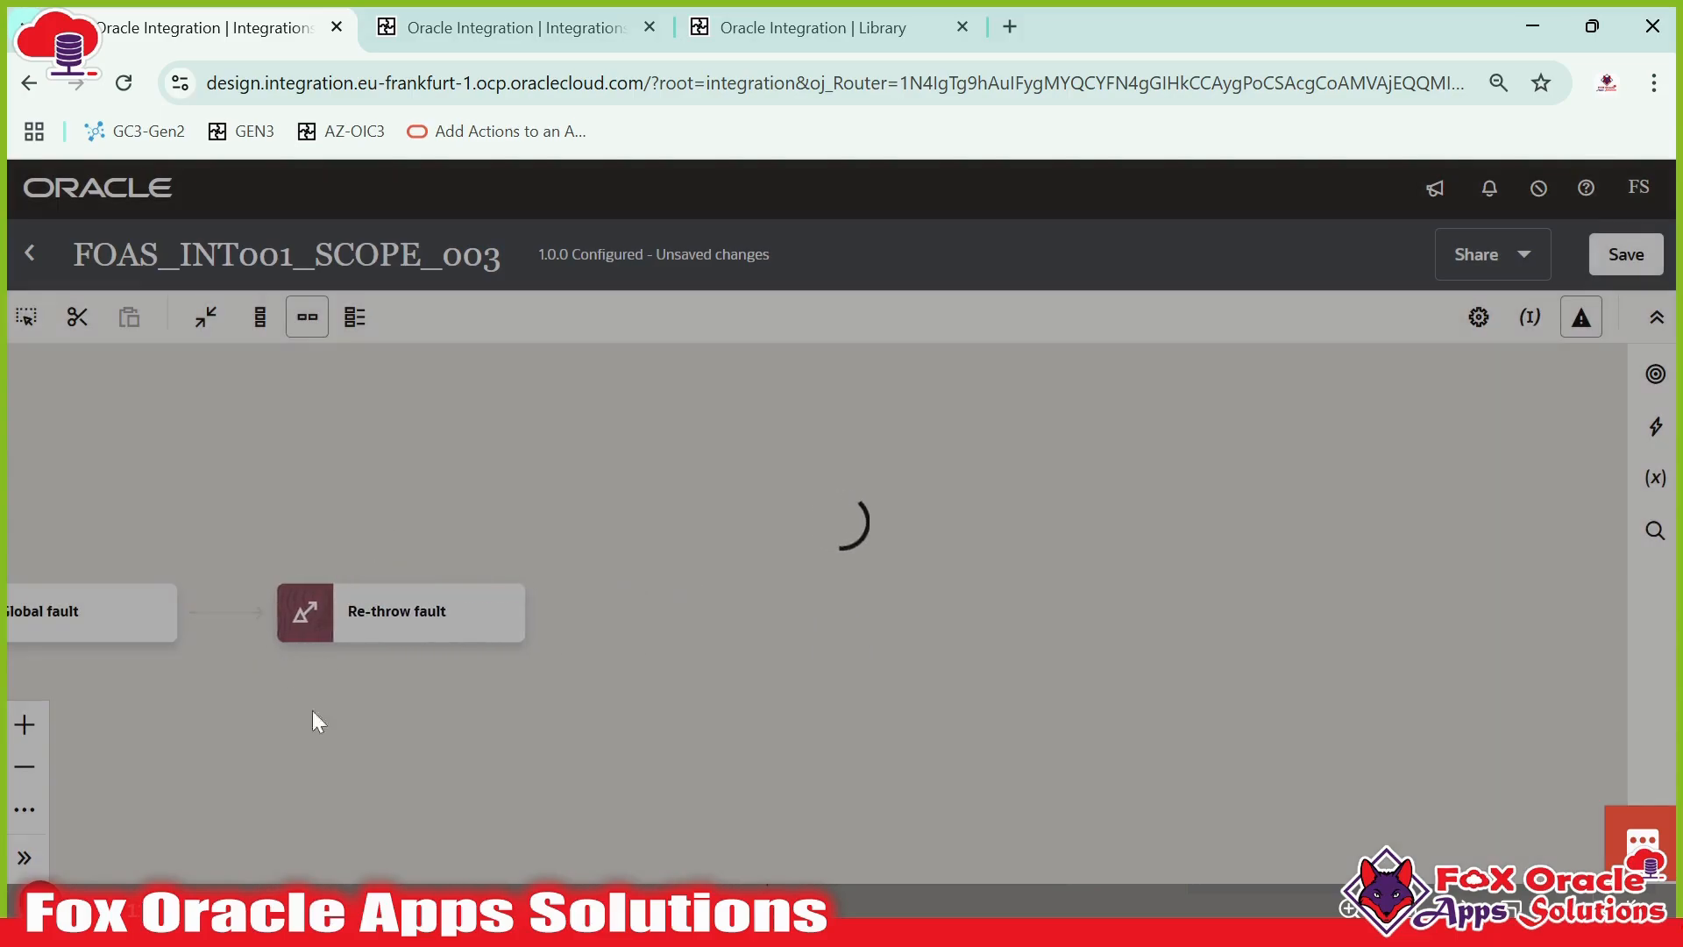
drag(314, 712, 586, 735)
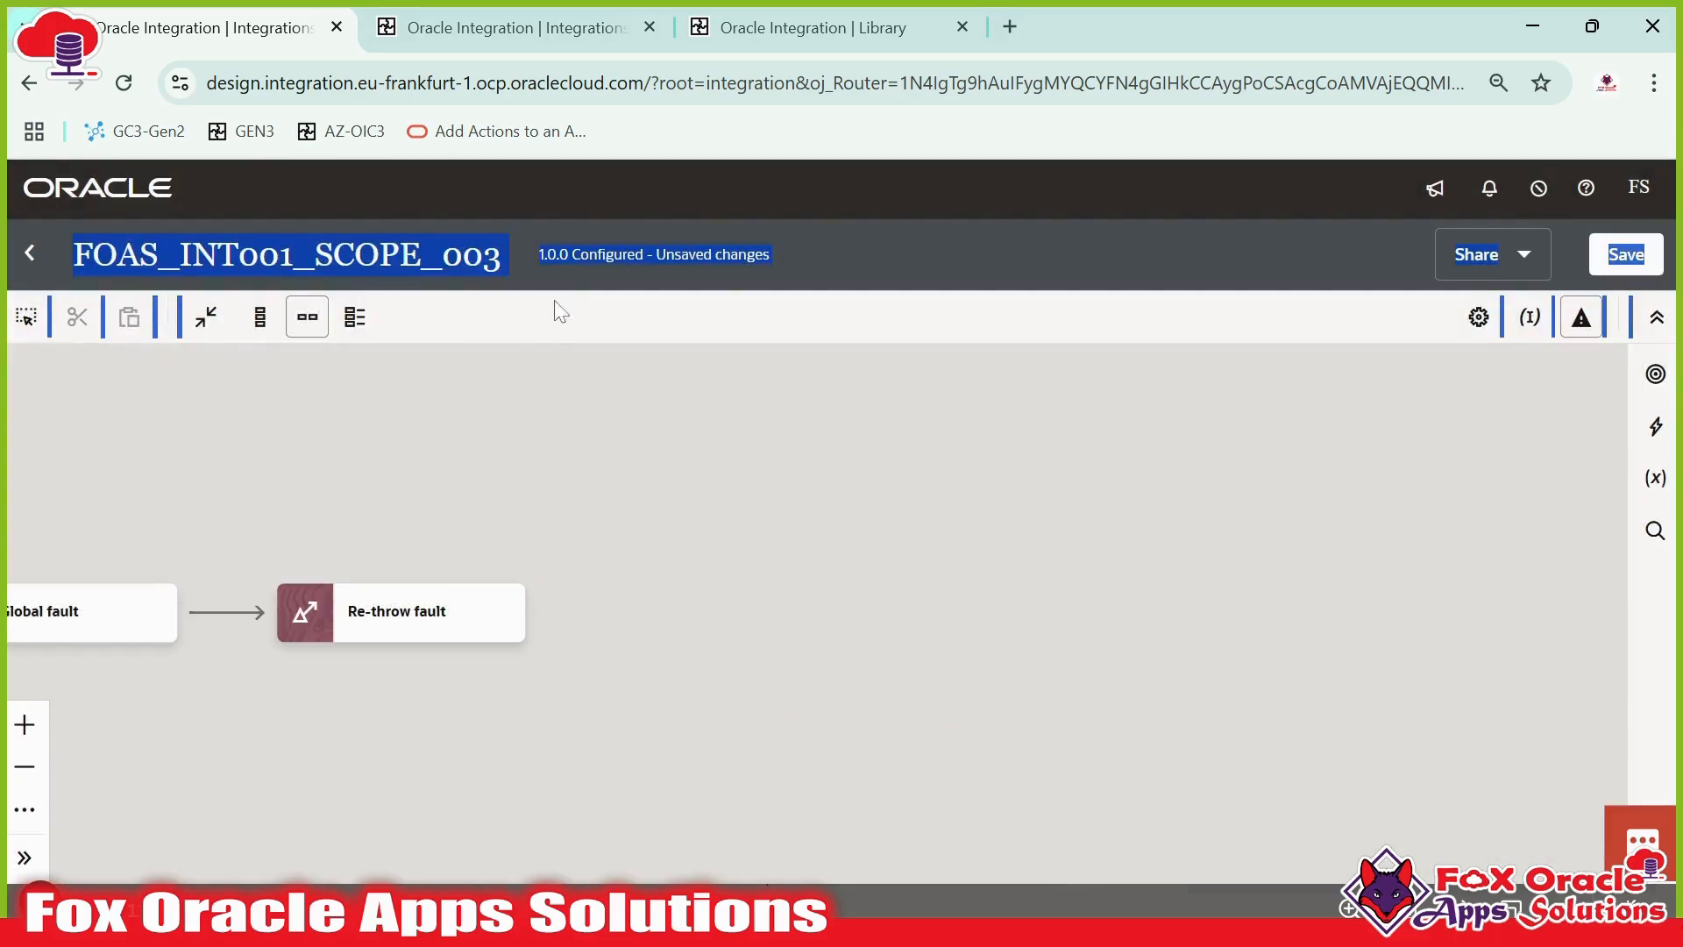
click(558, 253)
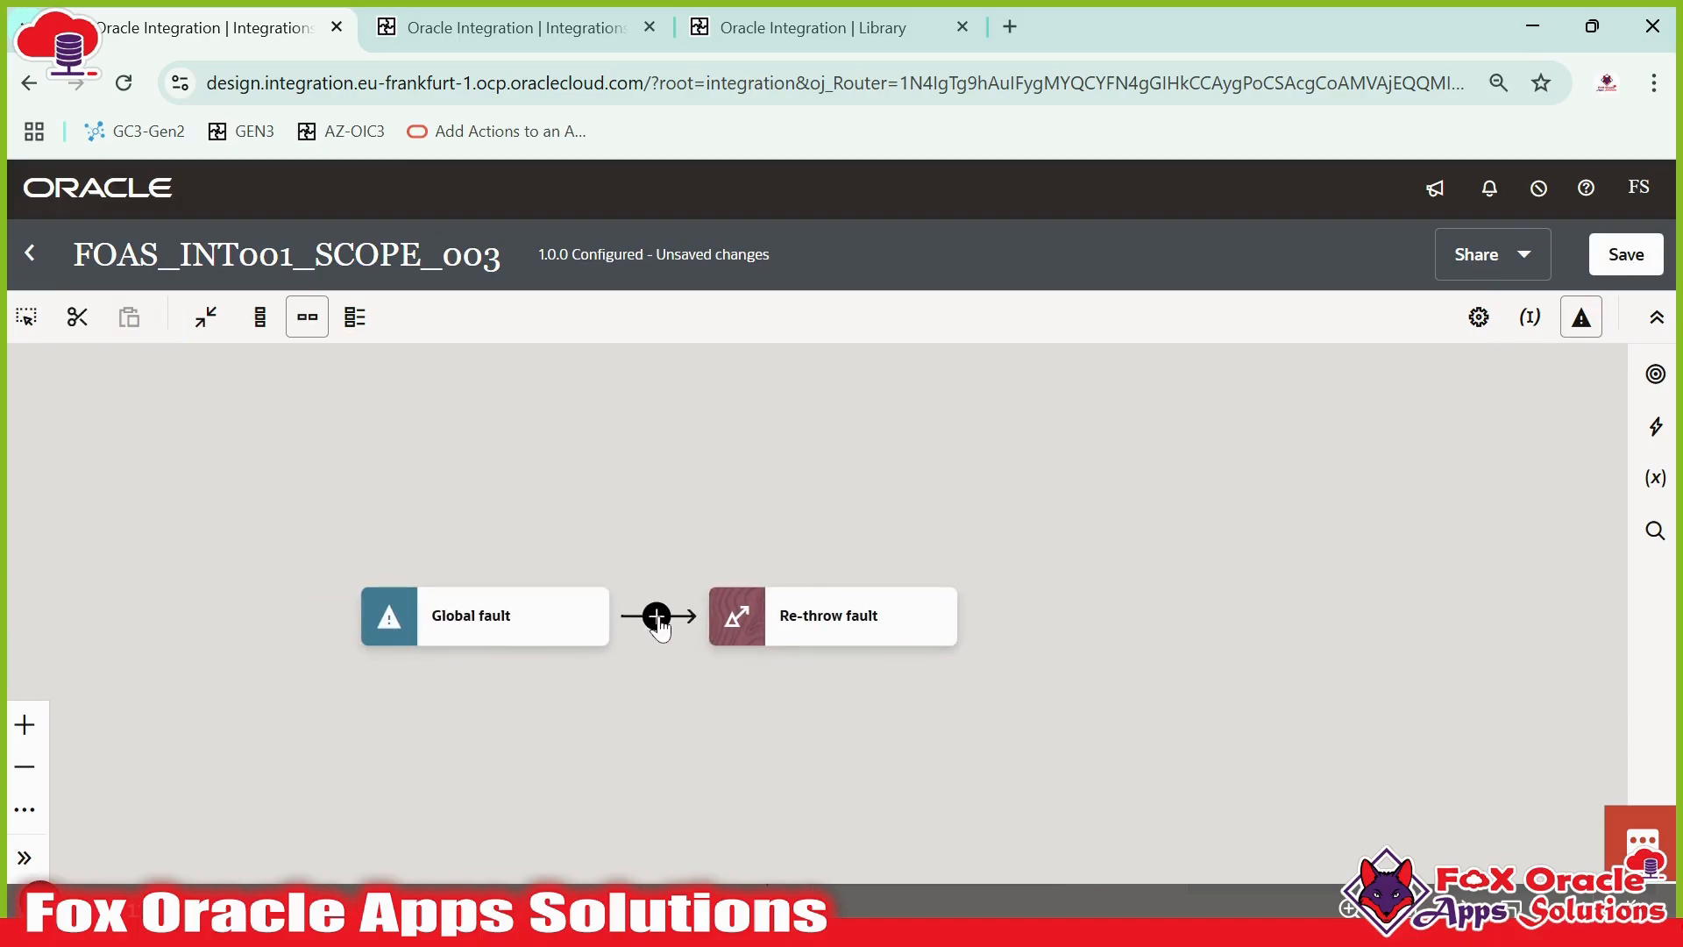
- Insert a Logger action between Global fault and Re-throw fault and name it globalFaultHandler_logger
click(657, 615)
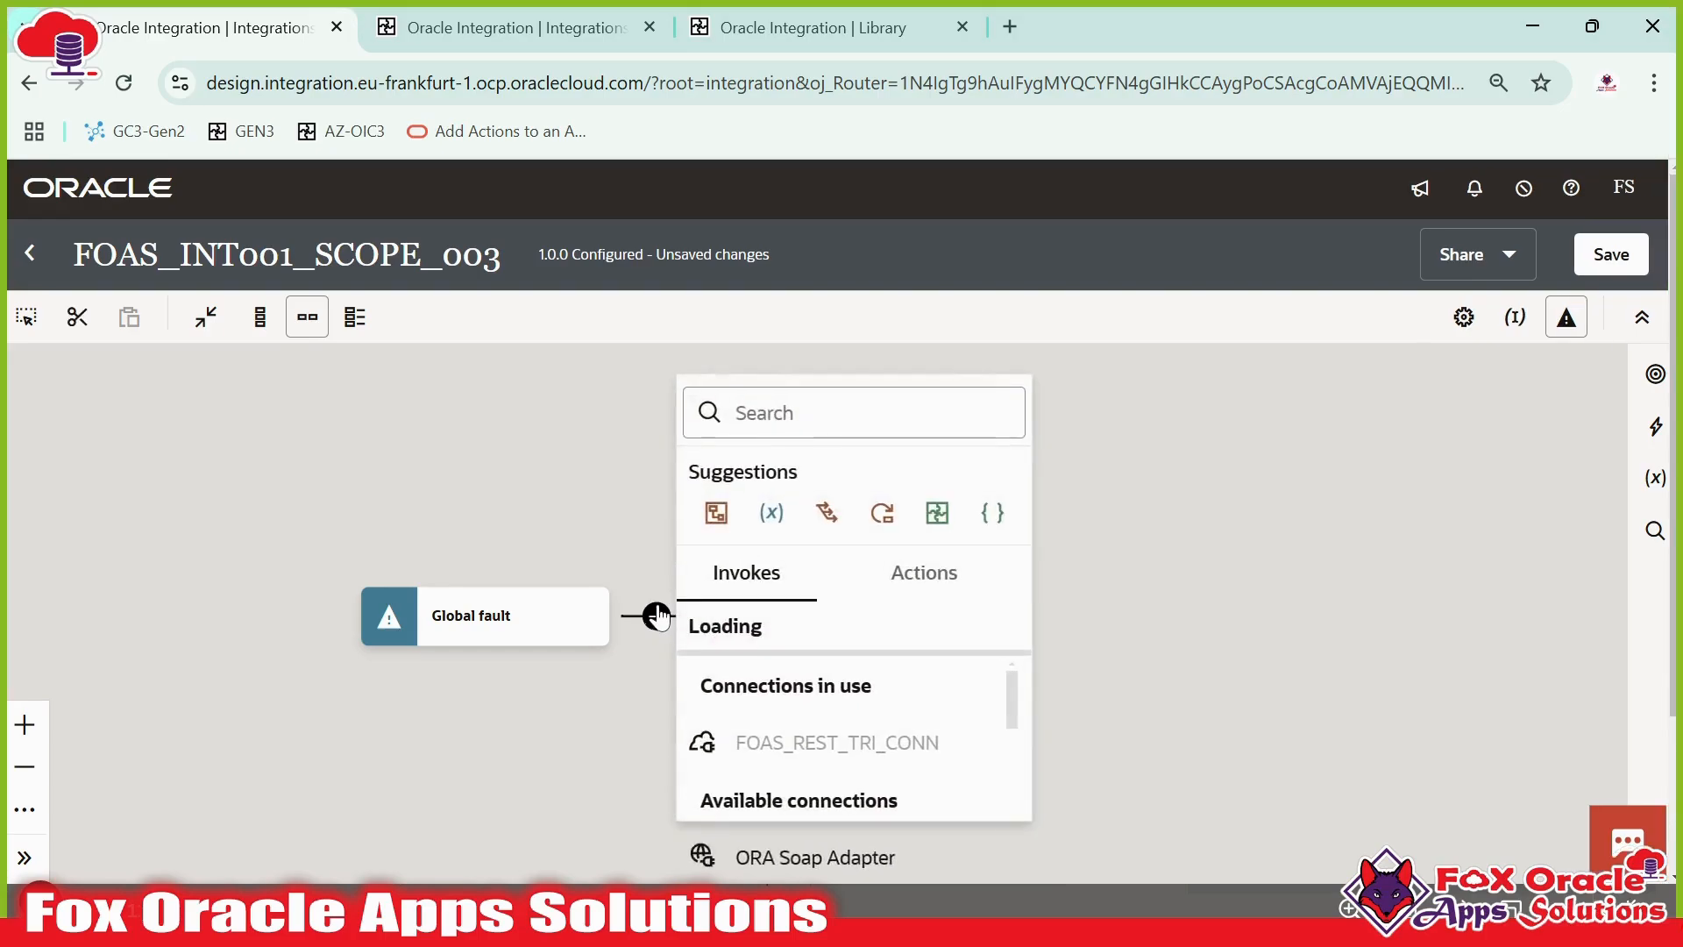
text(logg)
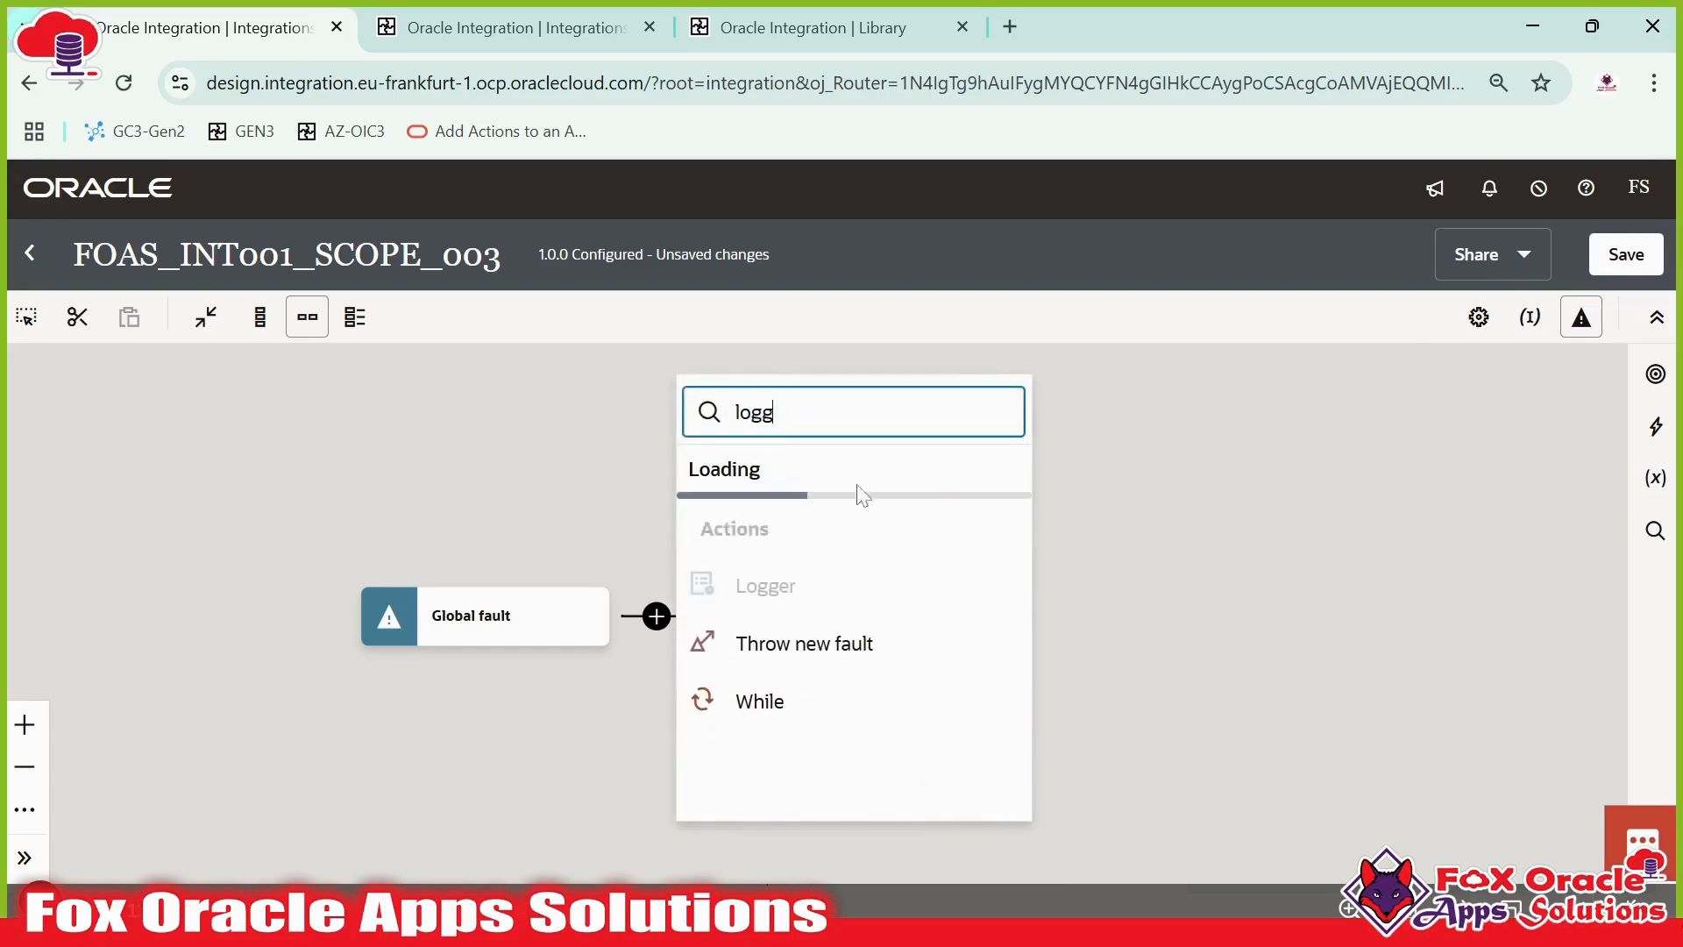
click(763, 587)
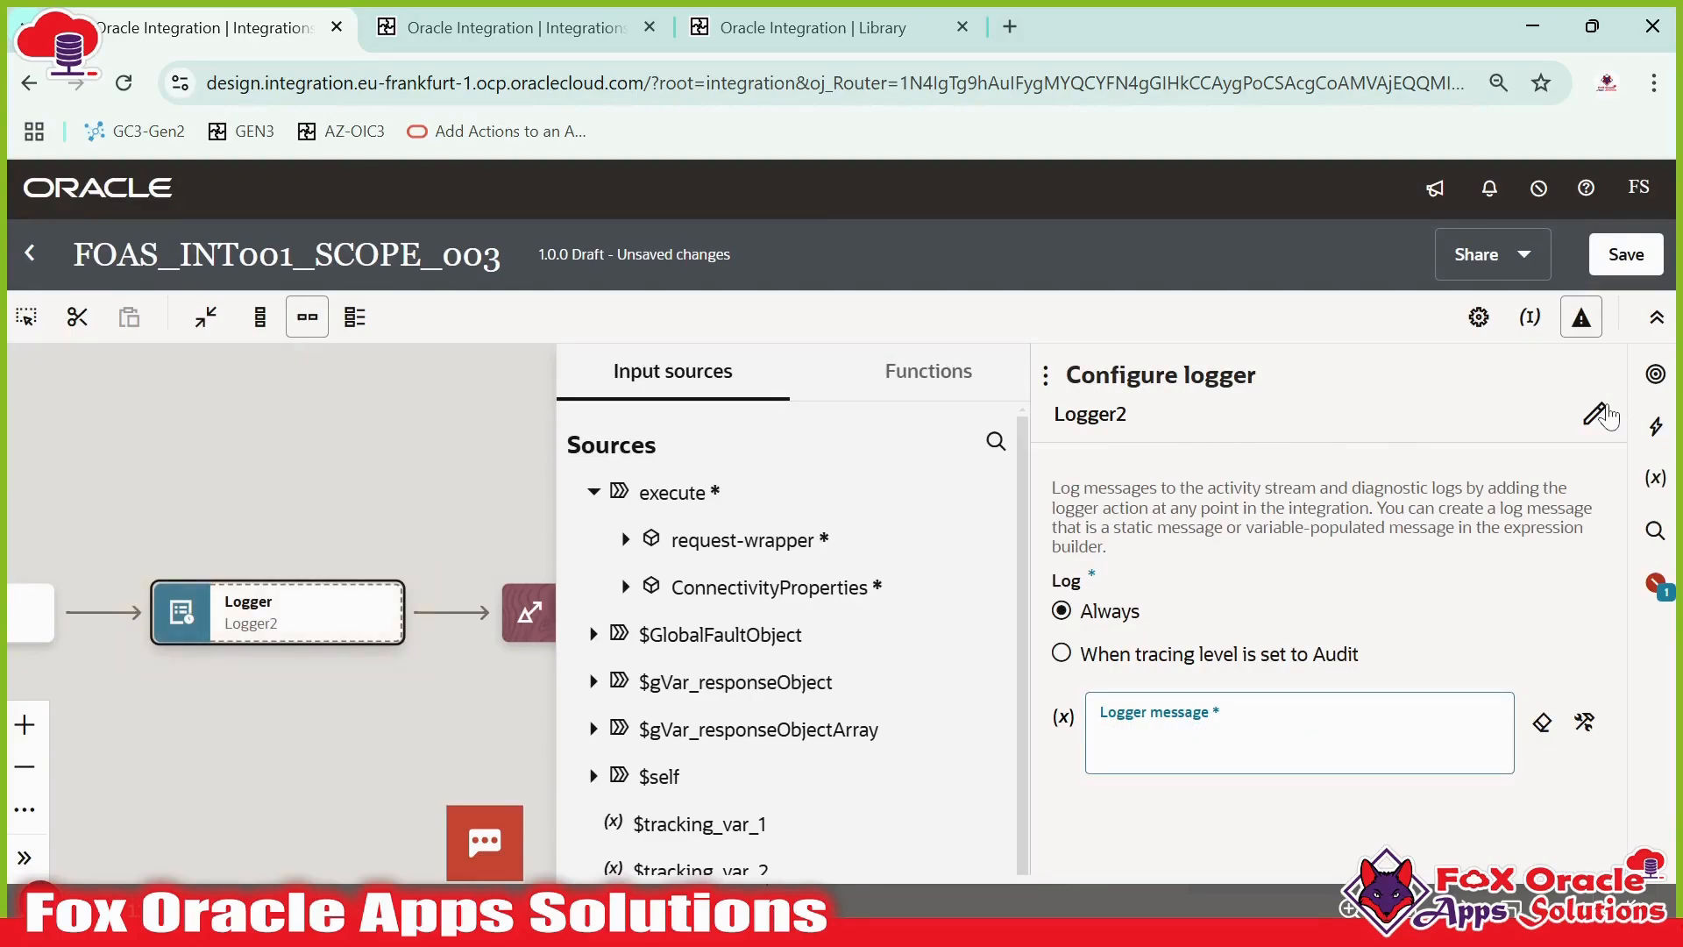
click(1594, 408)
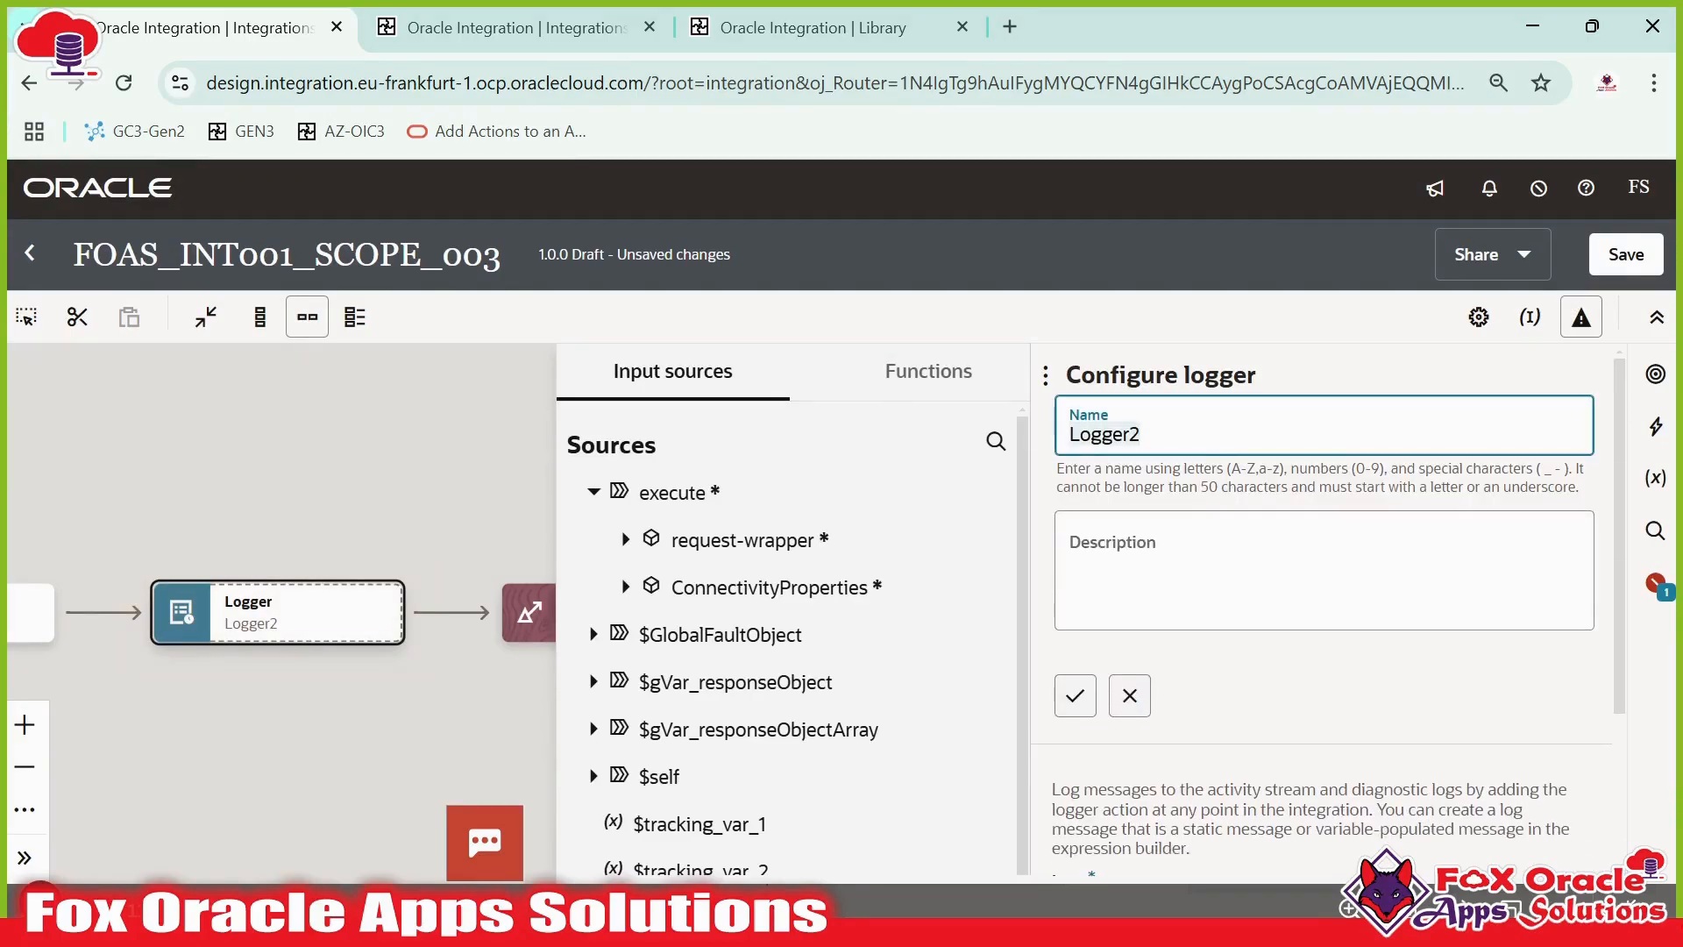
text(globalFaultHandler)
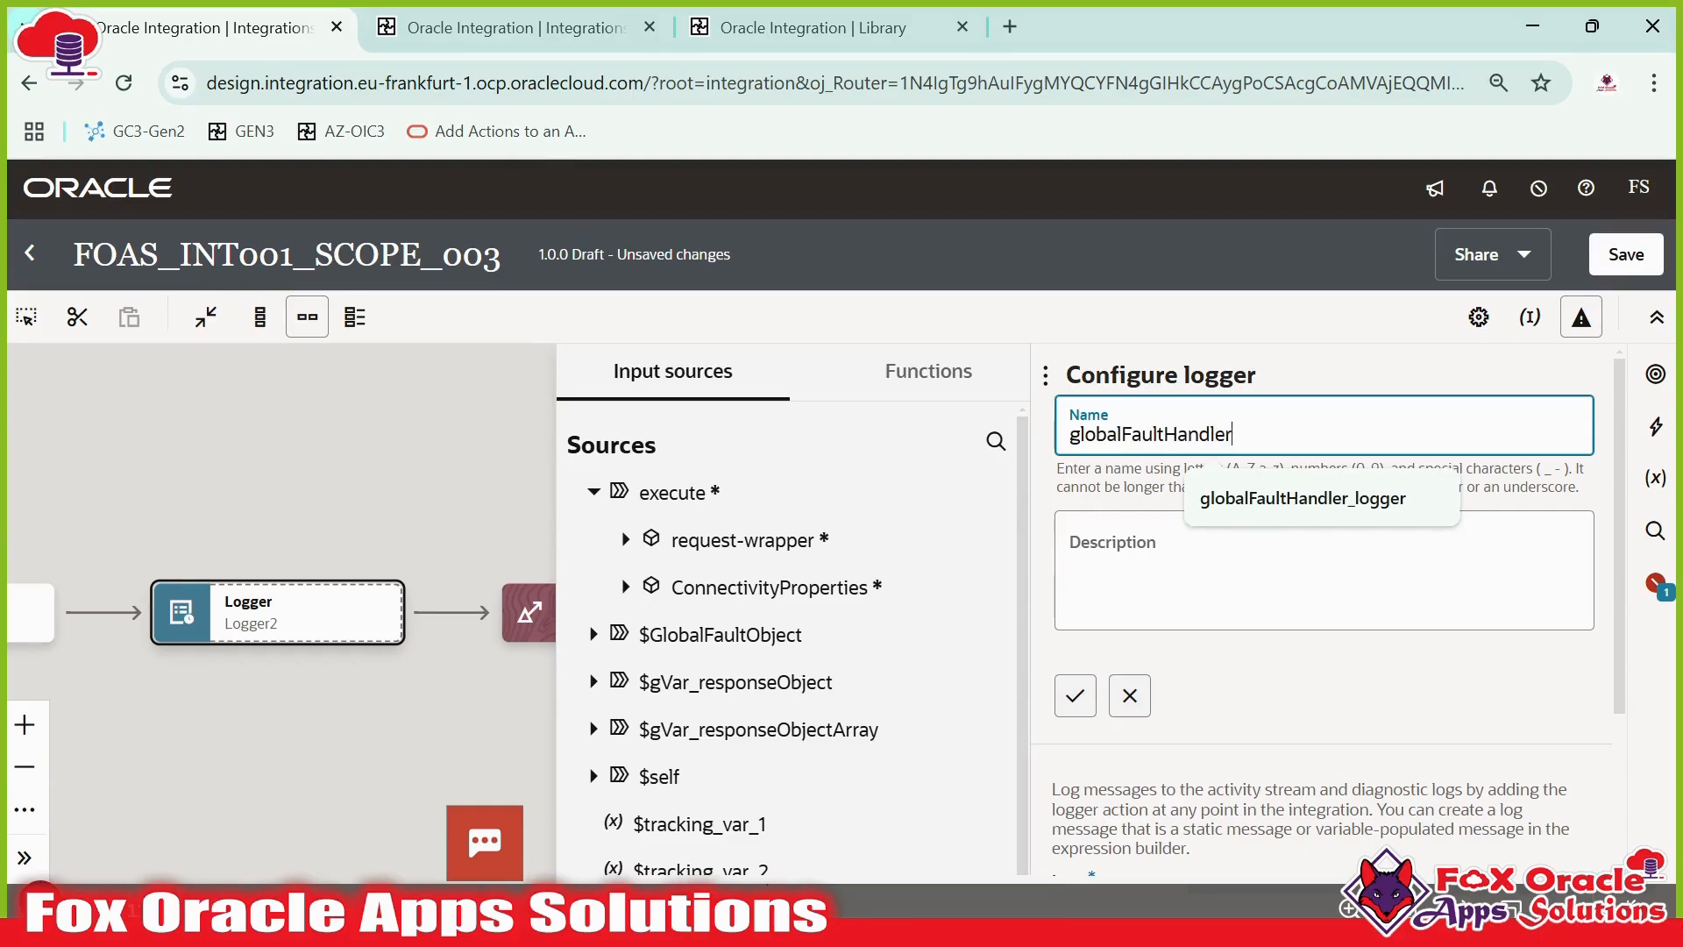
text(_logger)
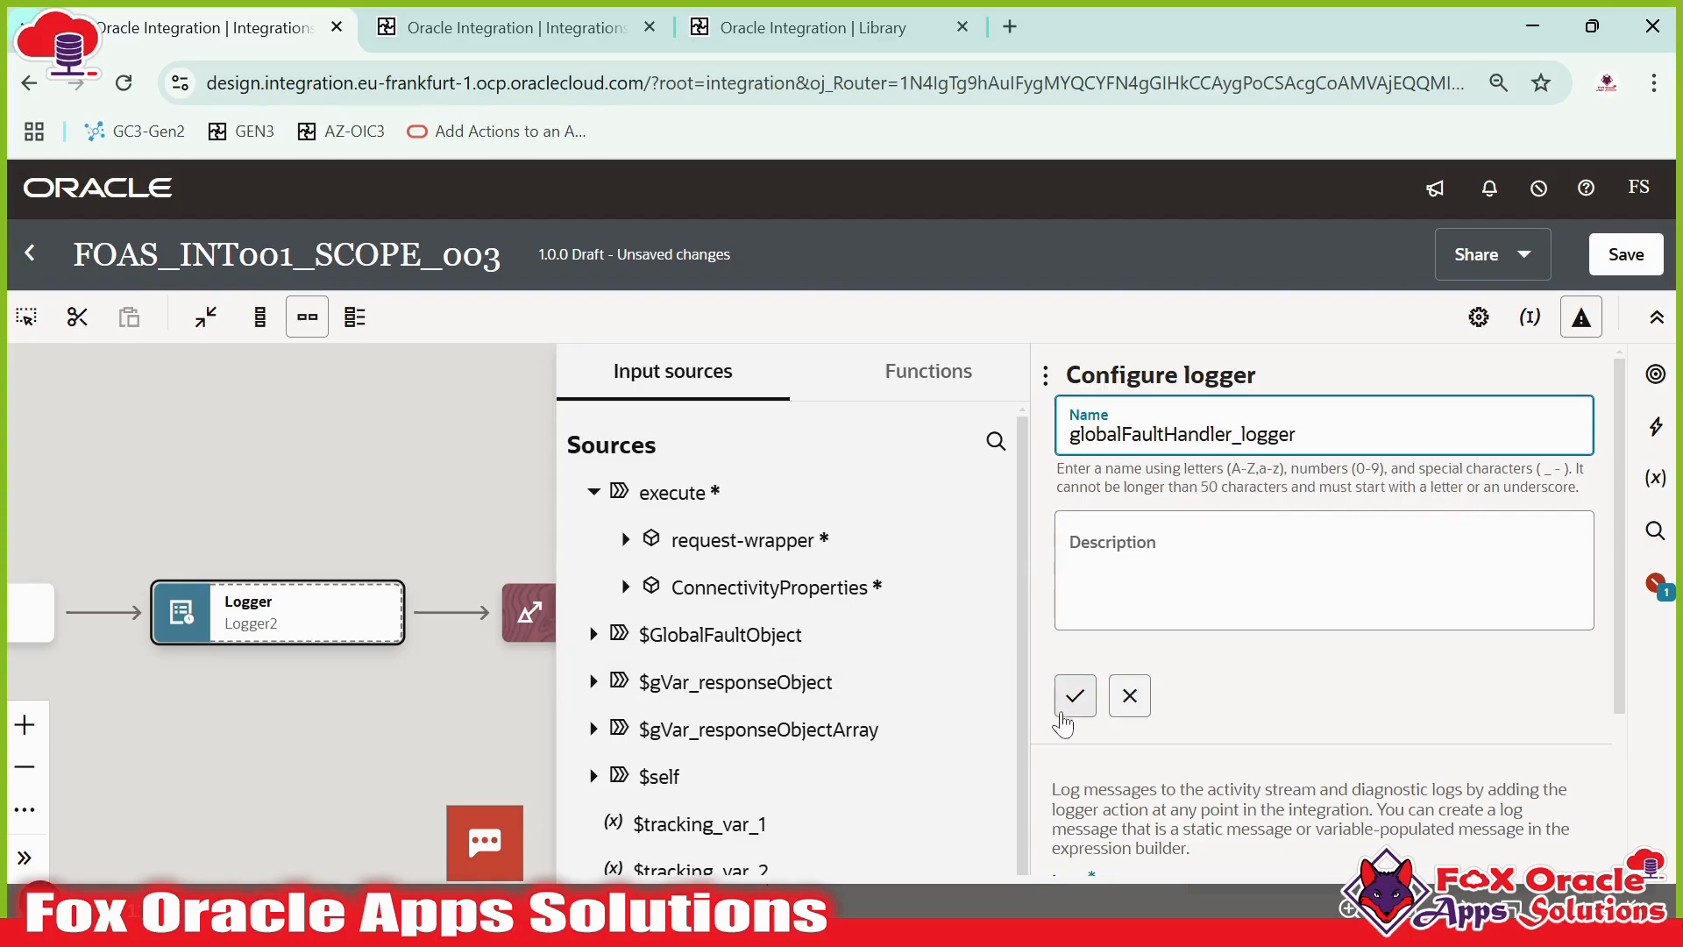
click(1077, 702)
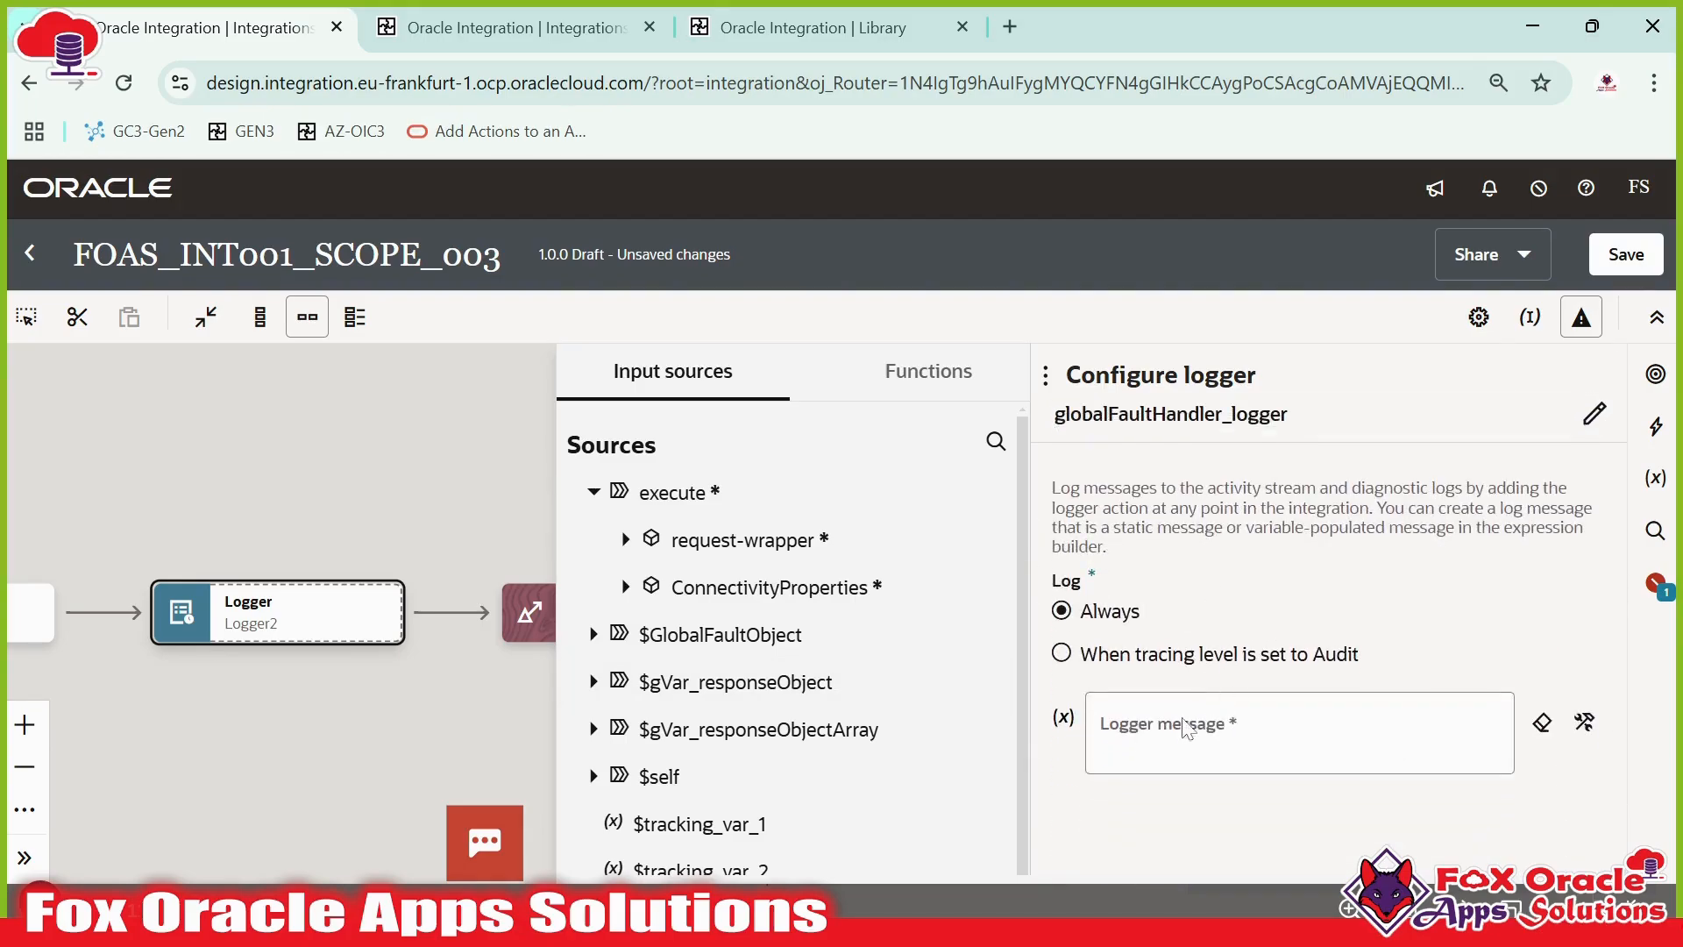
- Set the logger message to concat('Error is captured in global fault handler : ', $GlobalFaultObject fault) and save the integration
click(1189, 730)
click(1570, 721)
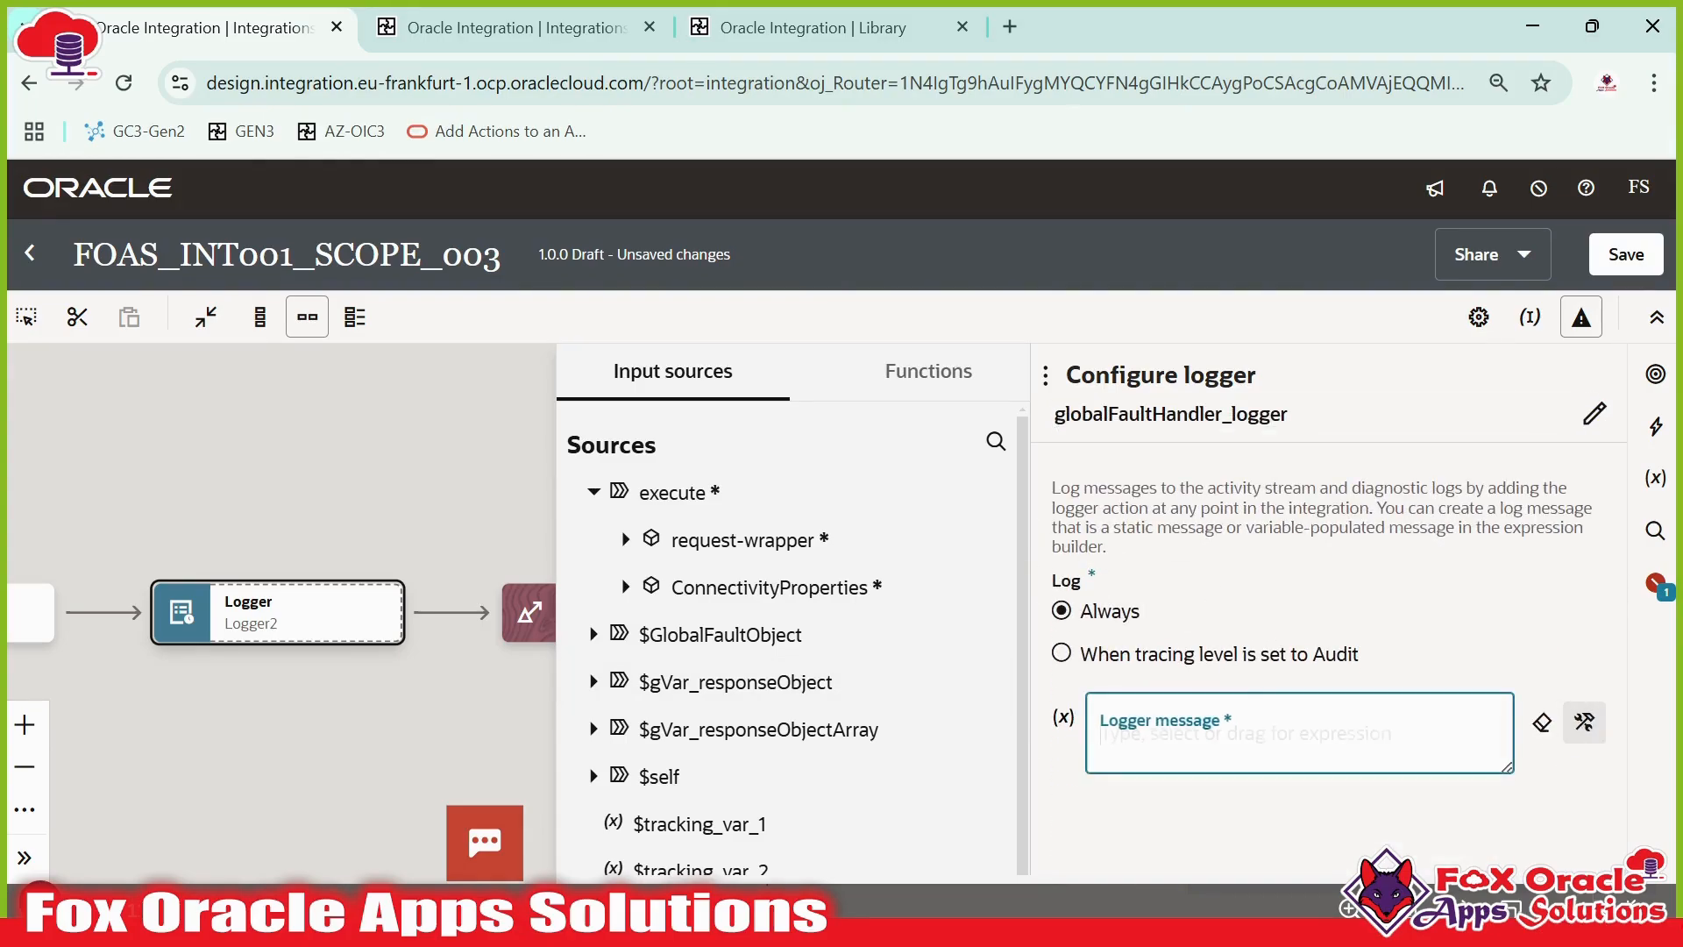
text(concat('Error is captu)
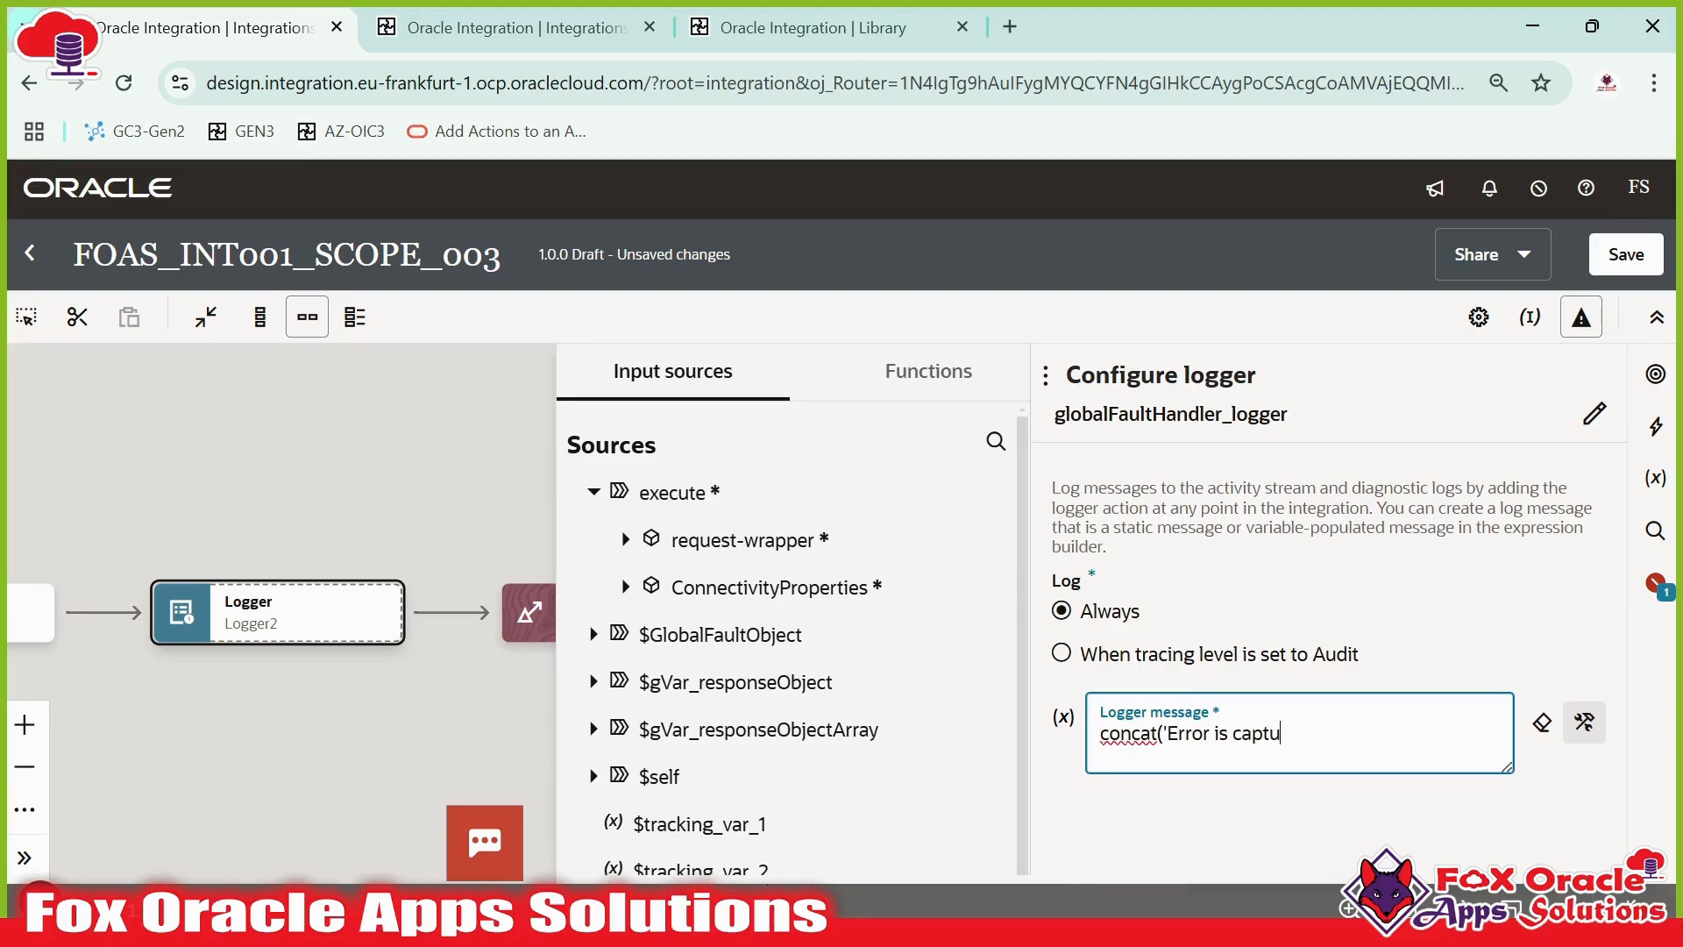
text(red in global fault handler :',)
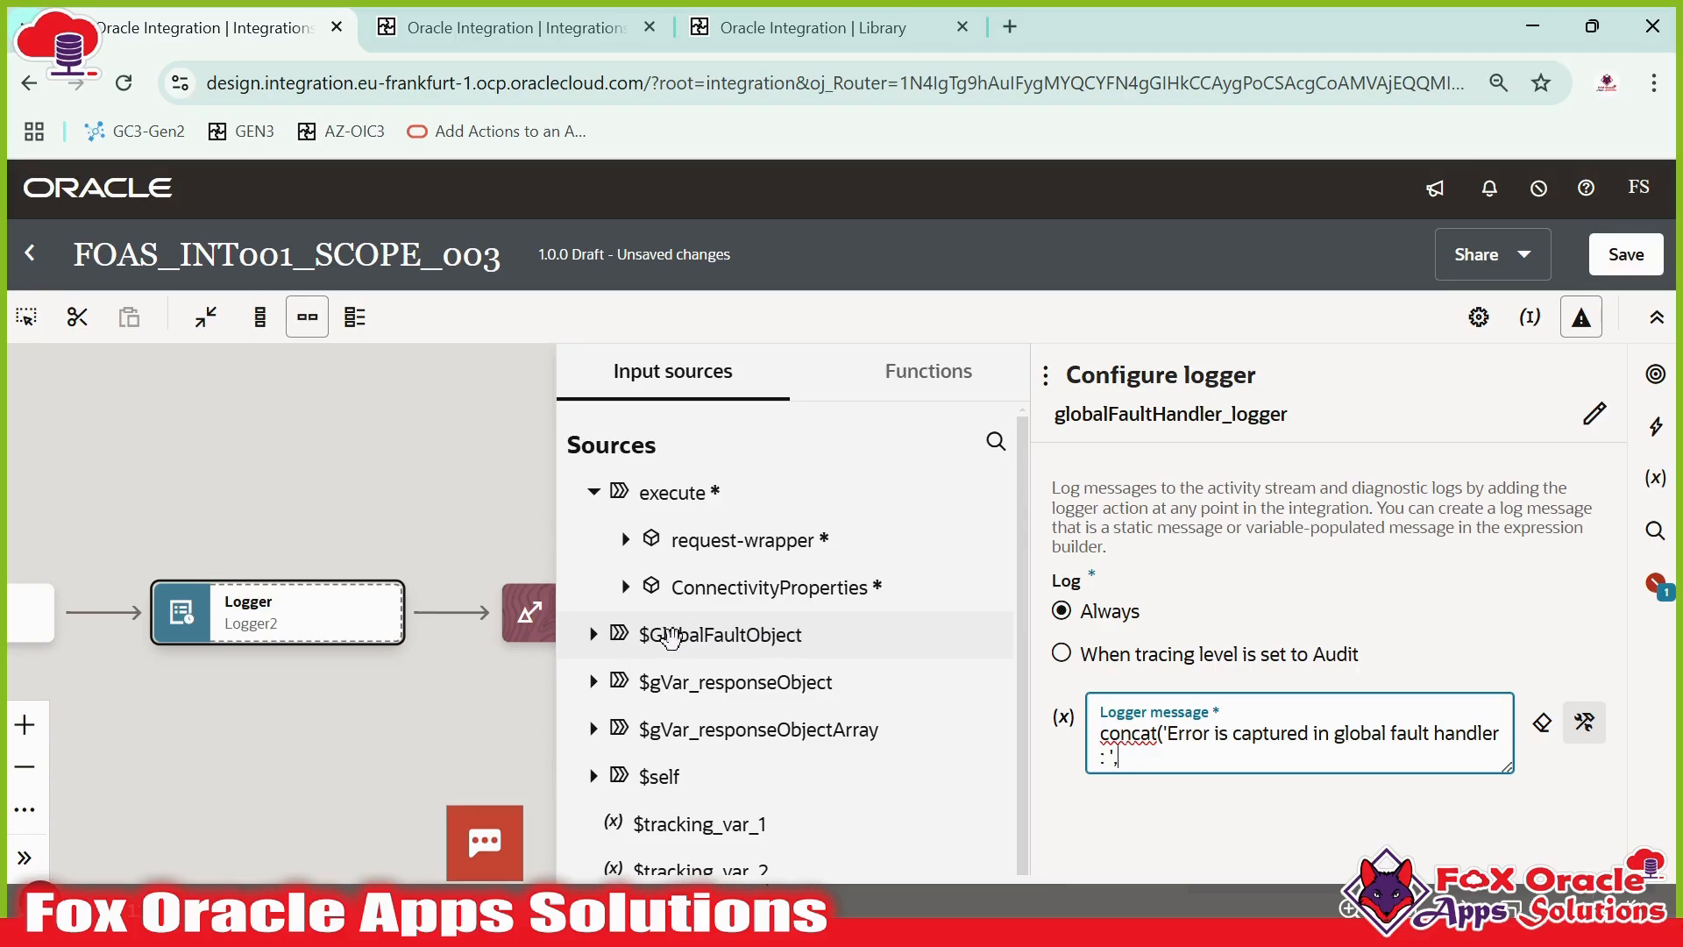
click(593, 634)
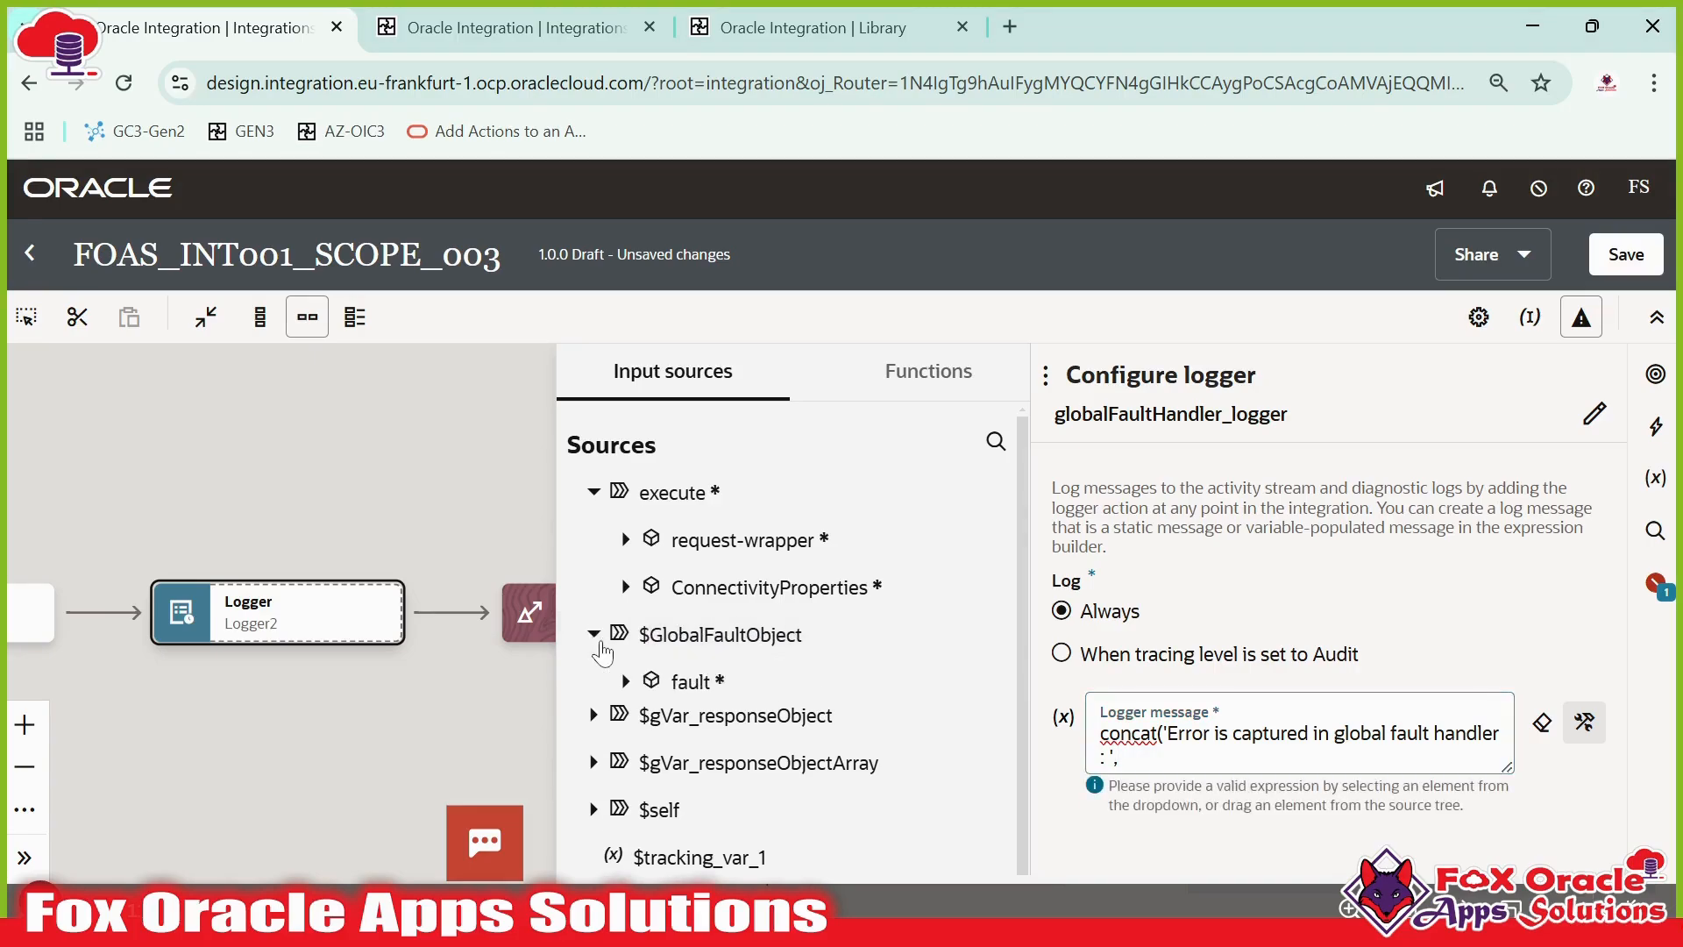
click(626, 621)
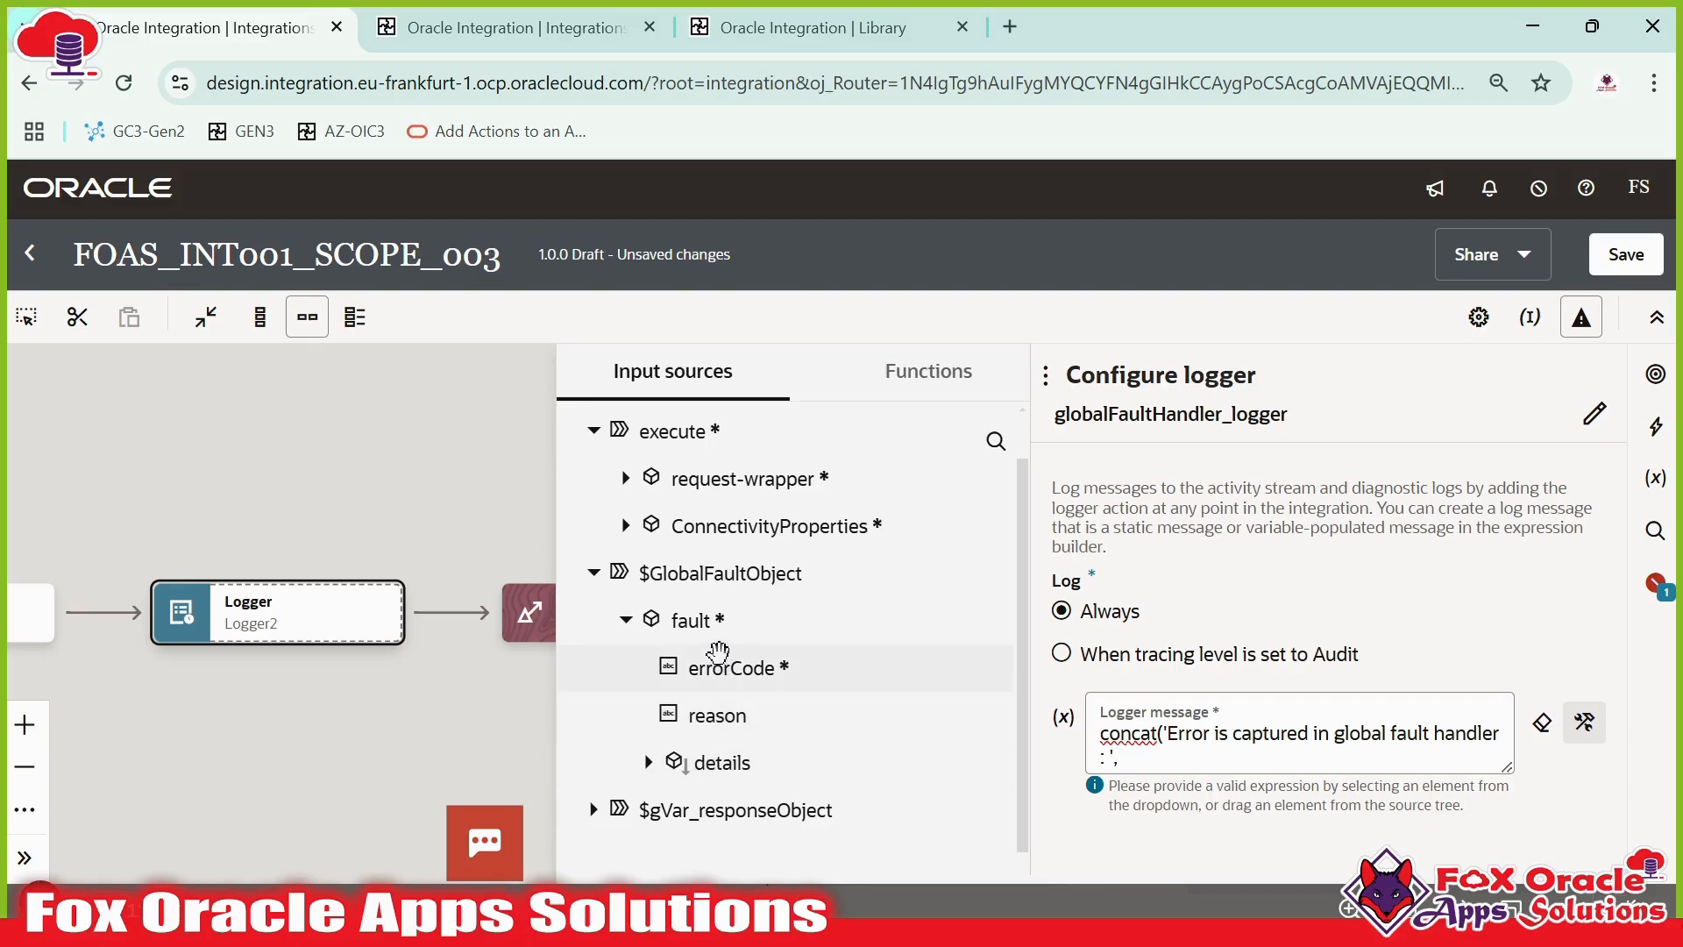
drag(653, 621, 1407, 759)
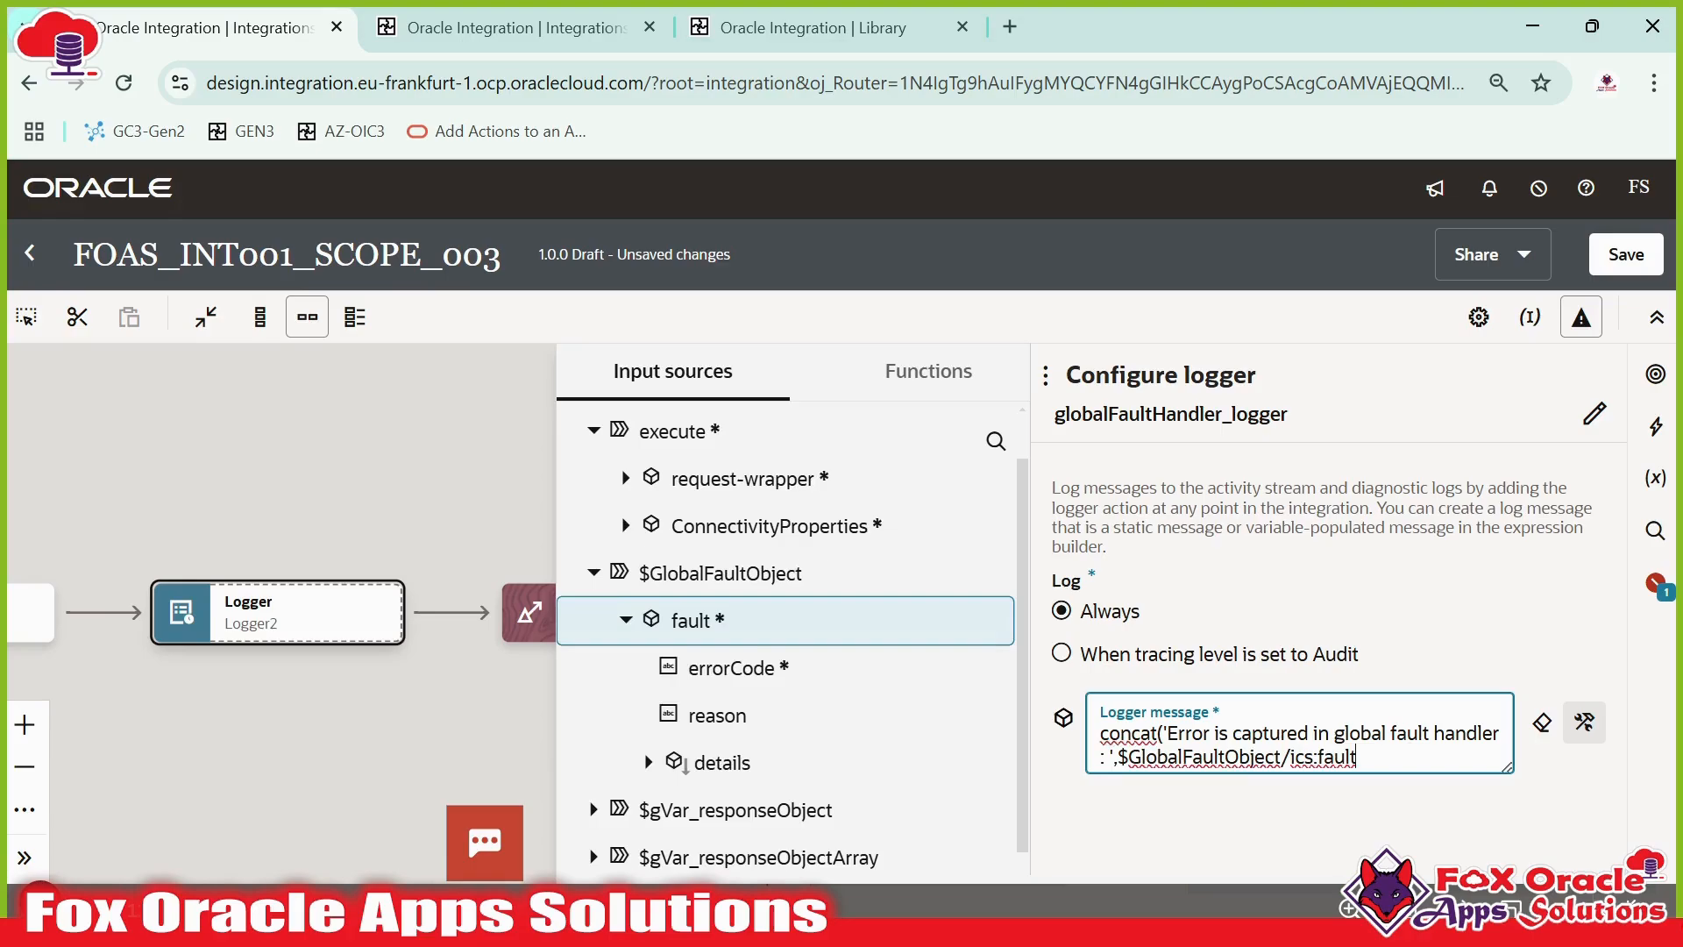
key(ctrl+s)
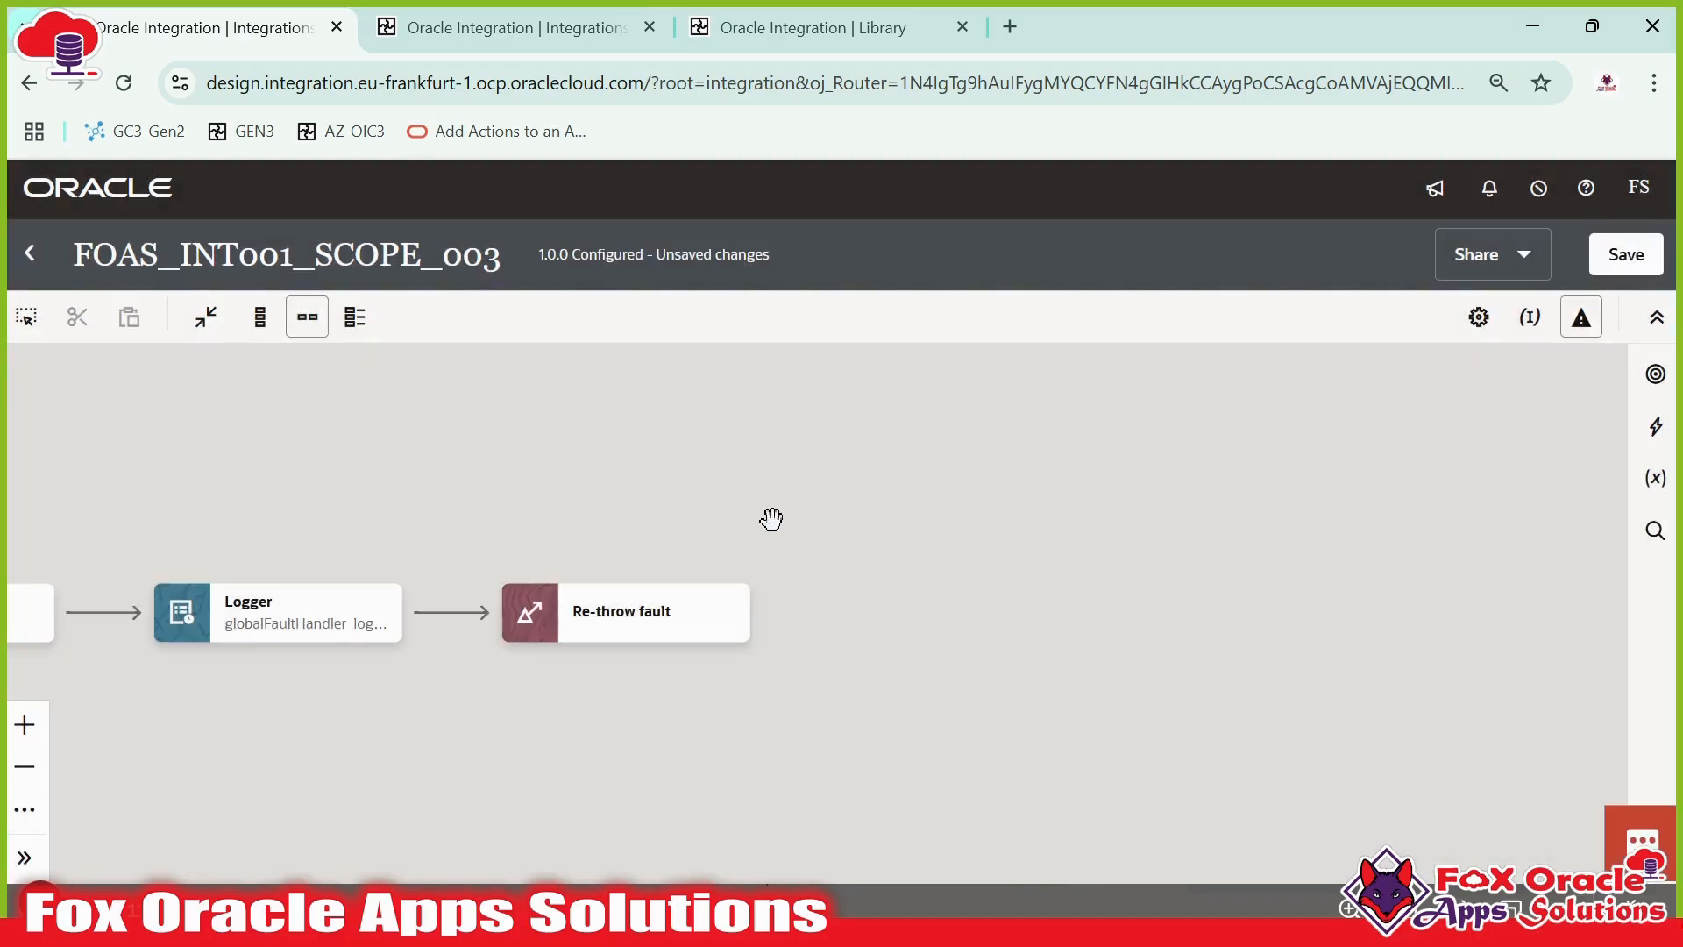
click(1629, 256)
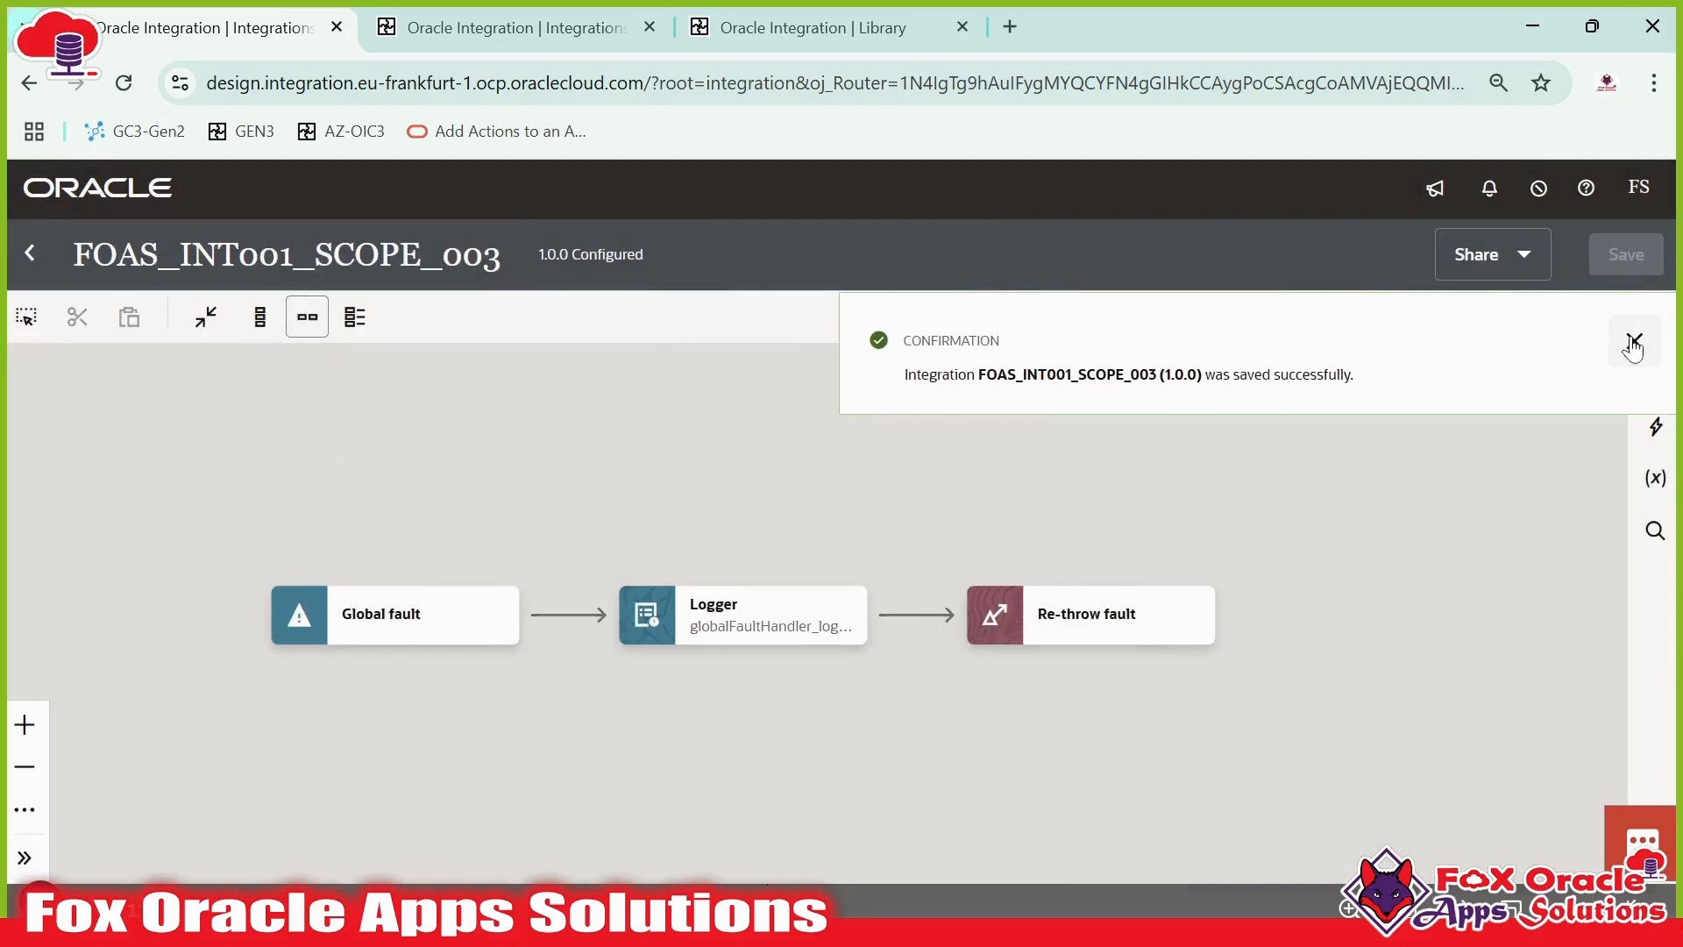
- Activate FOAS_INT001_SCOPE_003 with the Debug tracing level and refresh the integrations list
click(1633, 342)
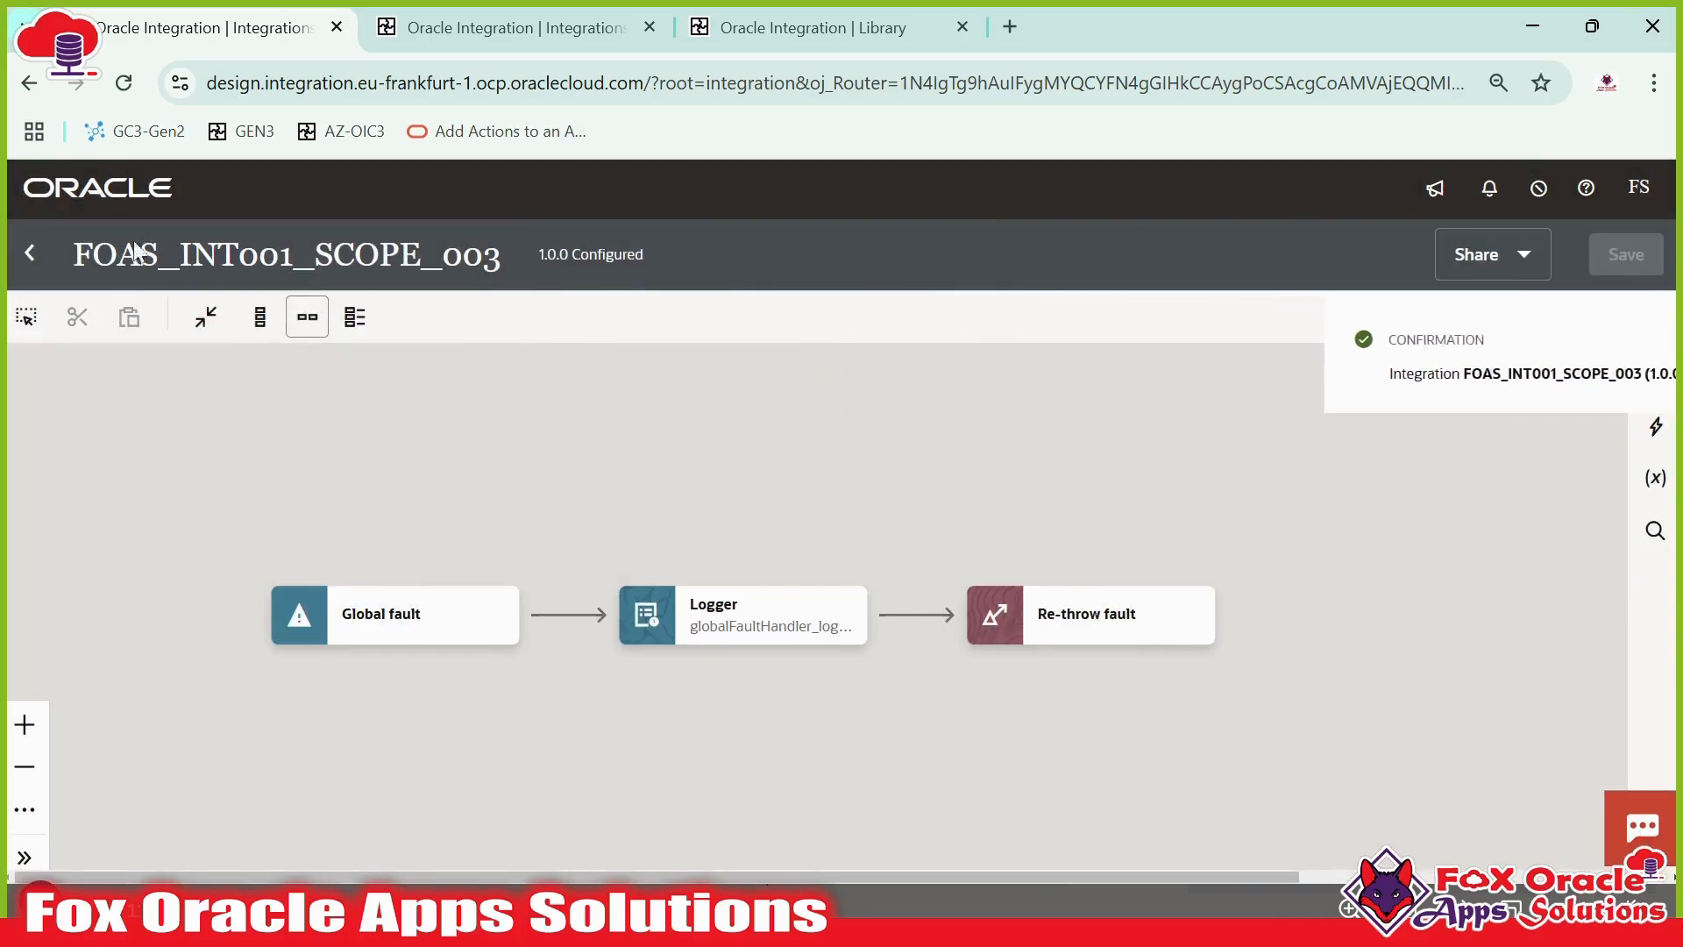
click(28, 253)
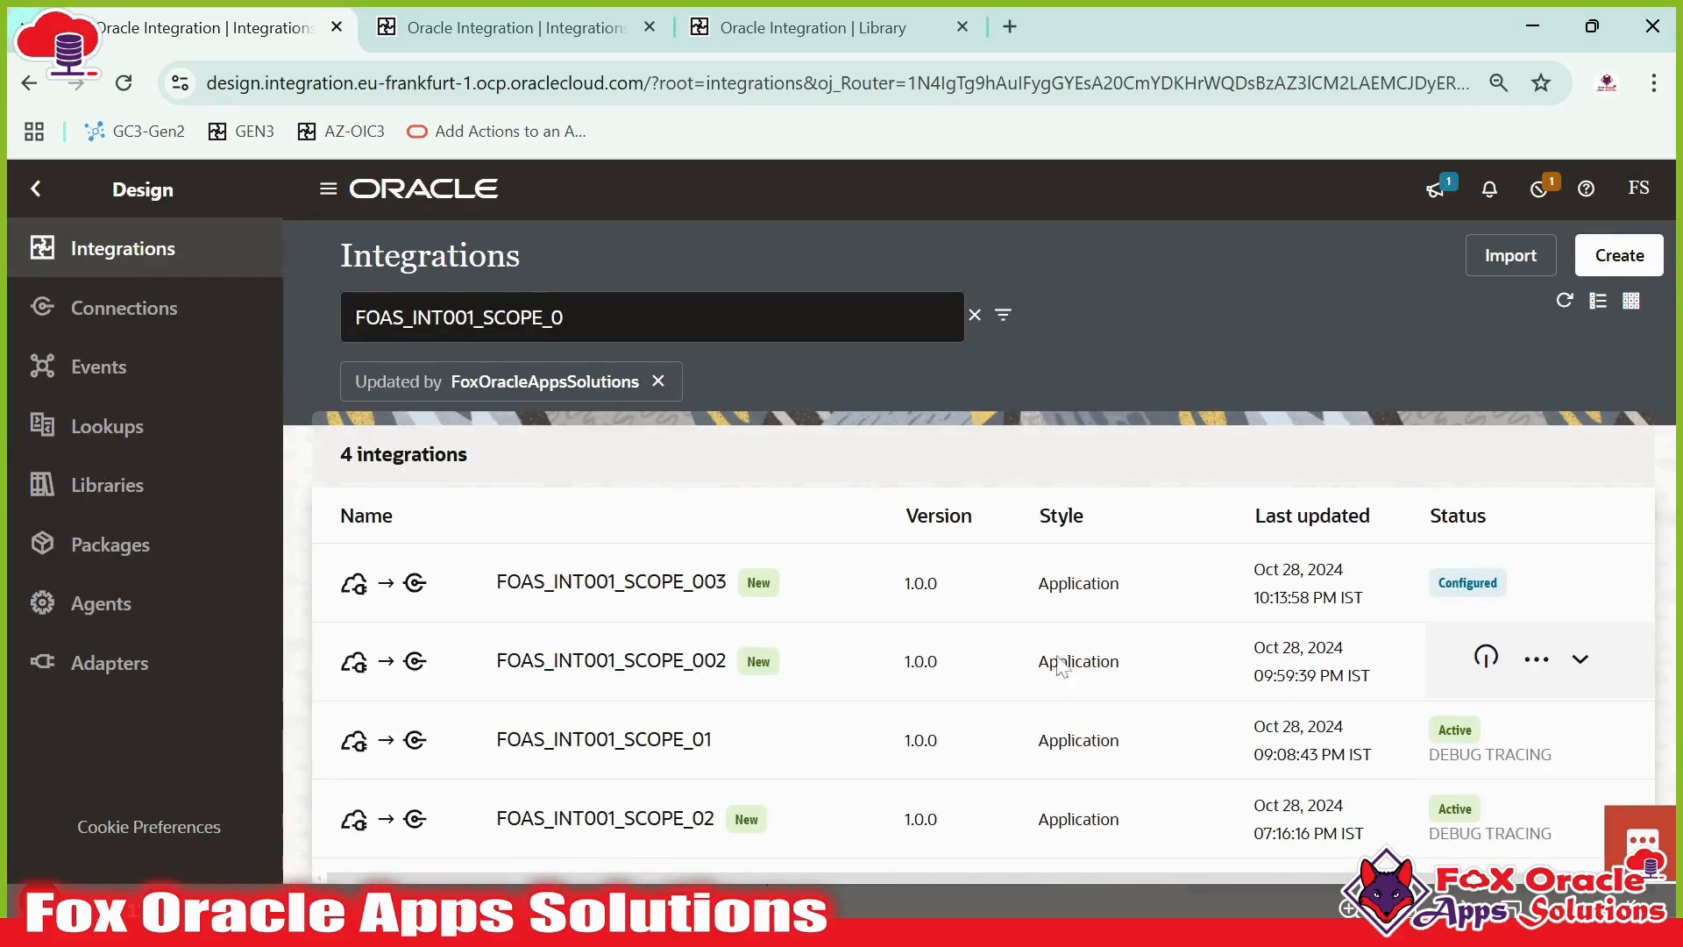
click(1486, 582)
scroll(1534, 759, down, 2)
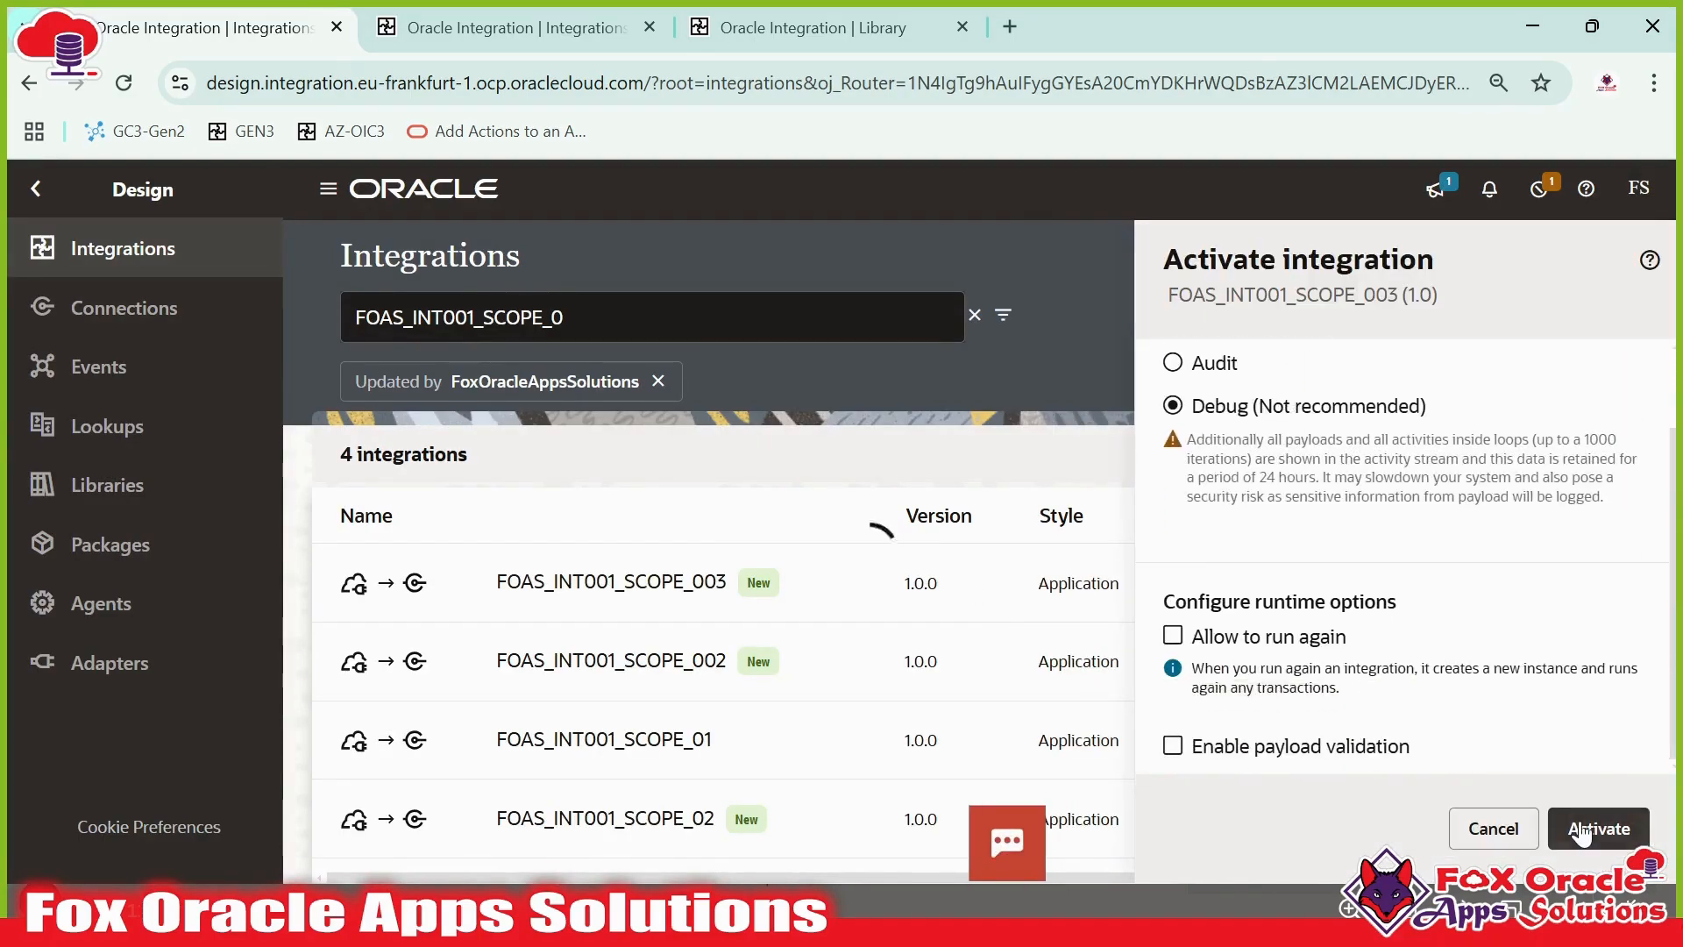
click(1601, 828)
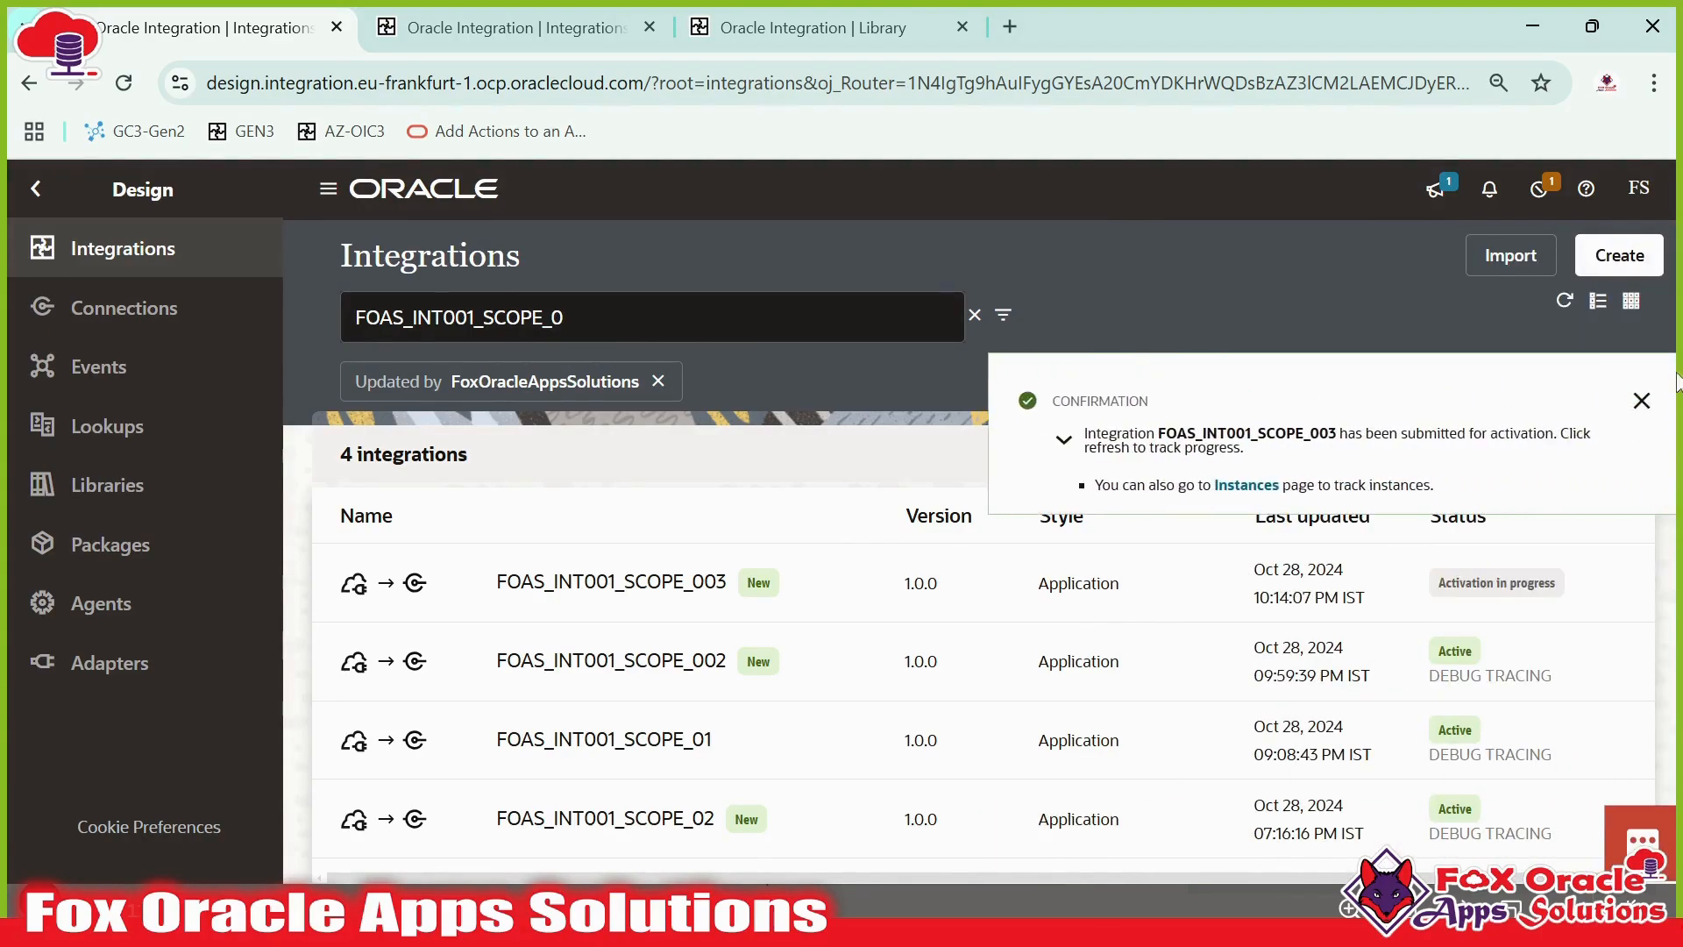
click(1632, 392)
click(1567, 303)
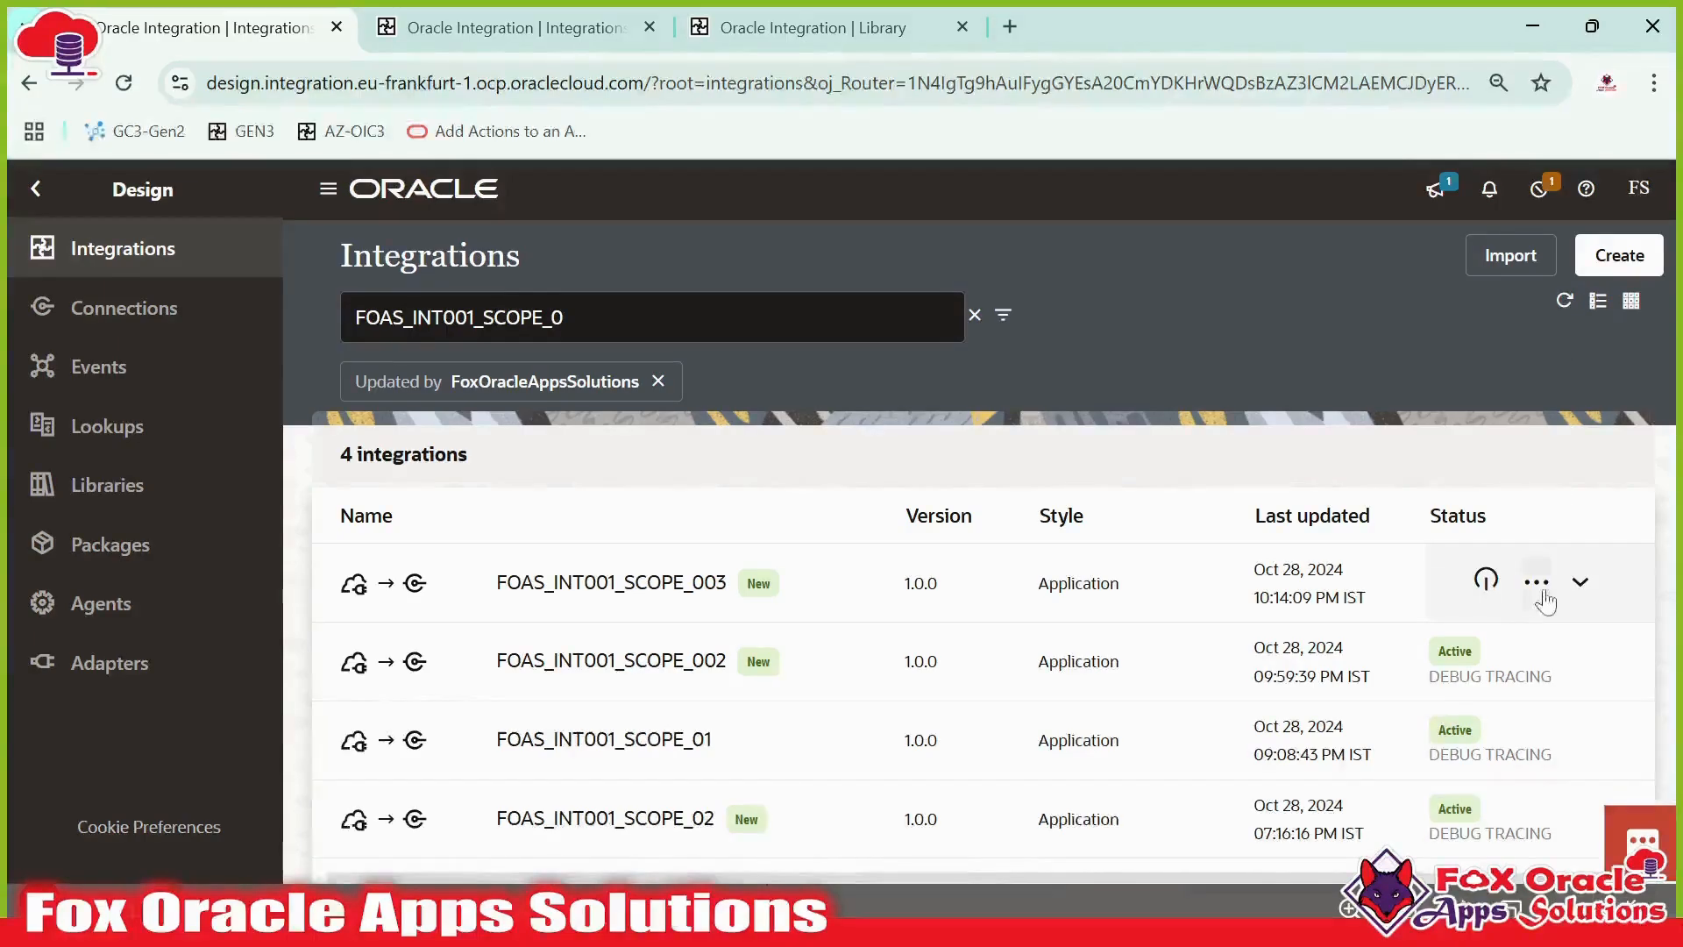
- Open the integration's run page and run it with the request body containing the two PAN_NO entries
click(1533, 583)
click(1449, 370)
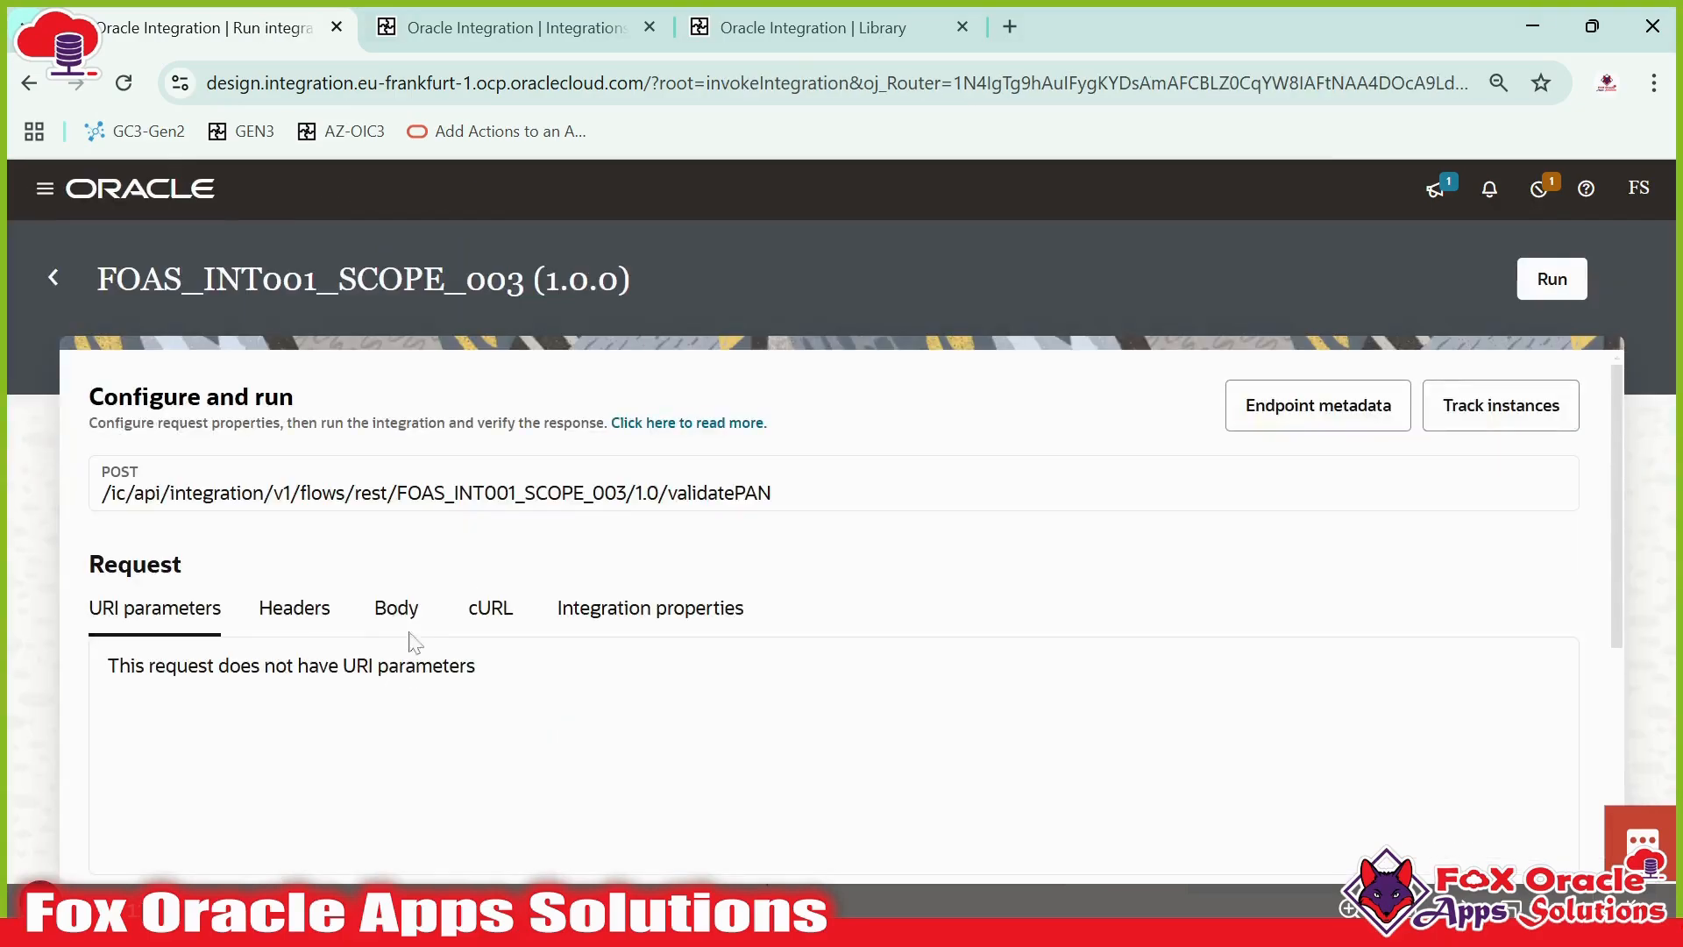
click(408, 630)
scroll(430, 677, down, 4)
scroll(439, 685, up, 4)
scroll(468, 695, down, 4)
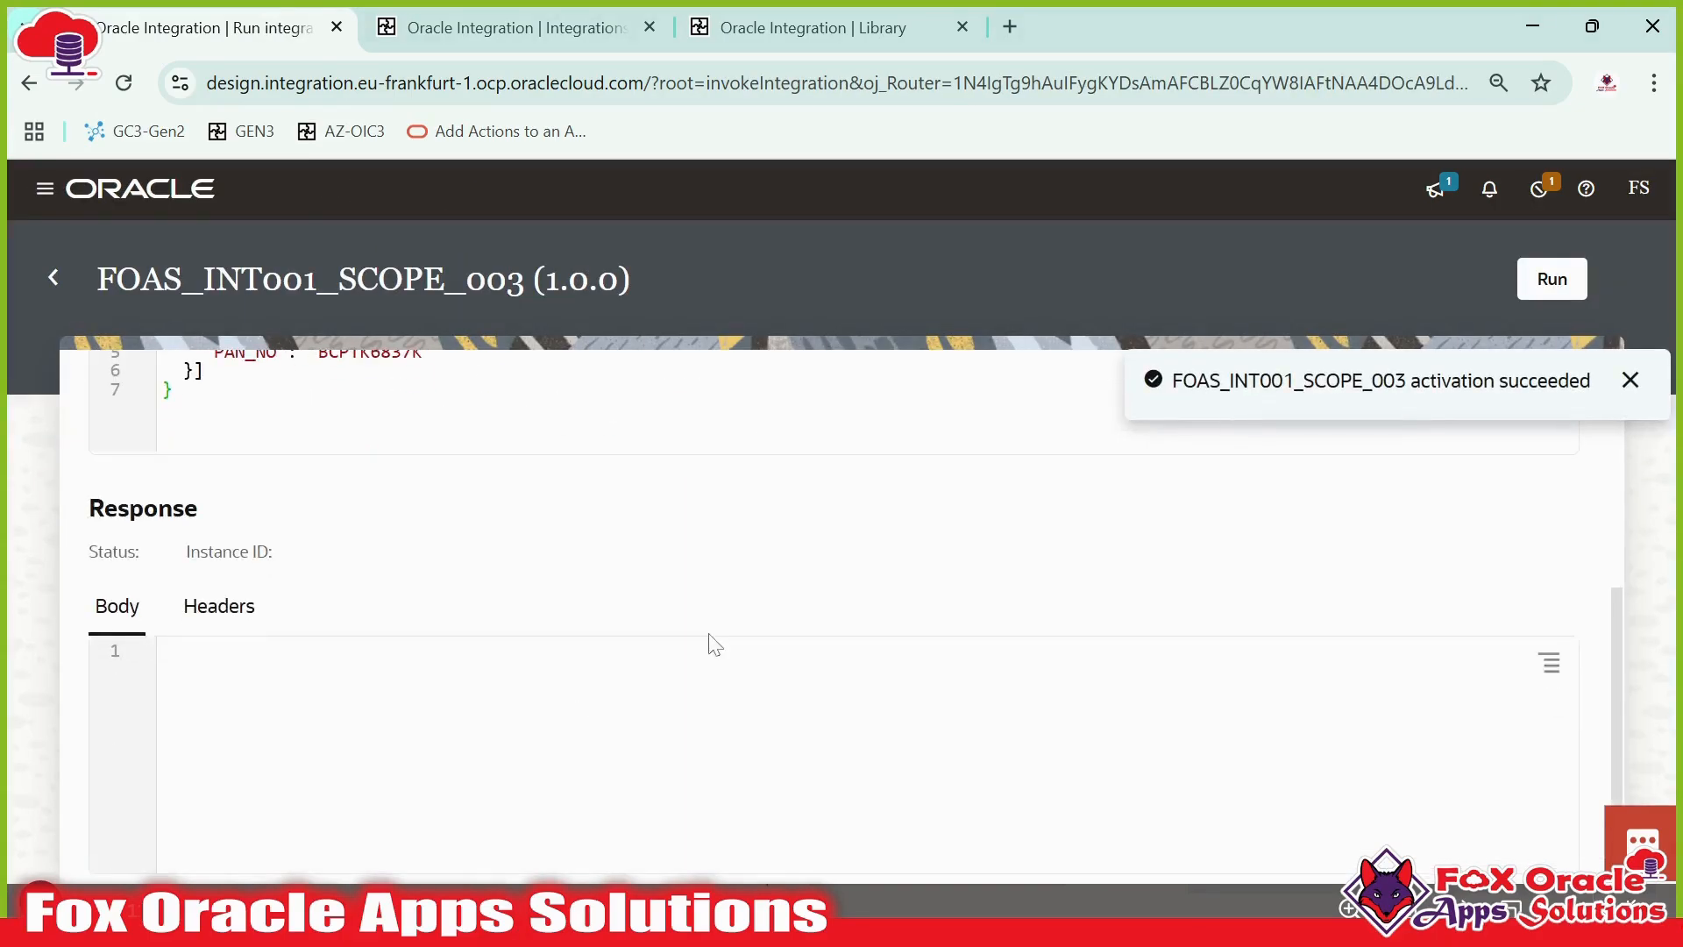
scroll(710, 642, up, 4)
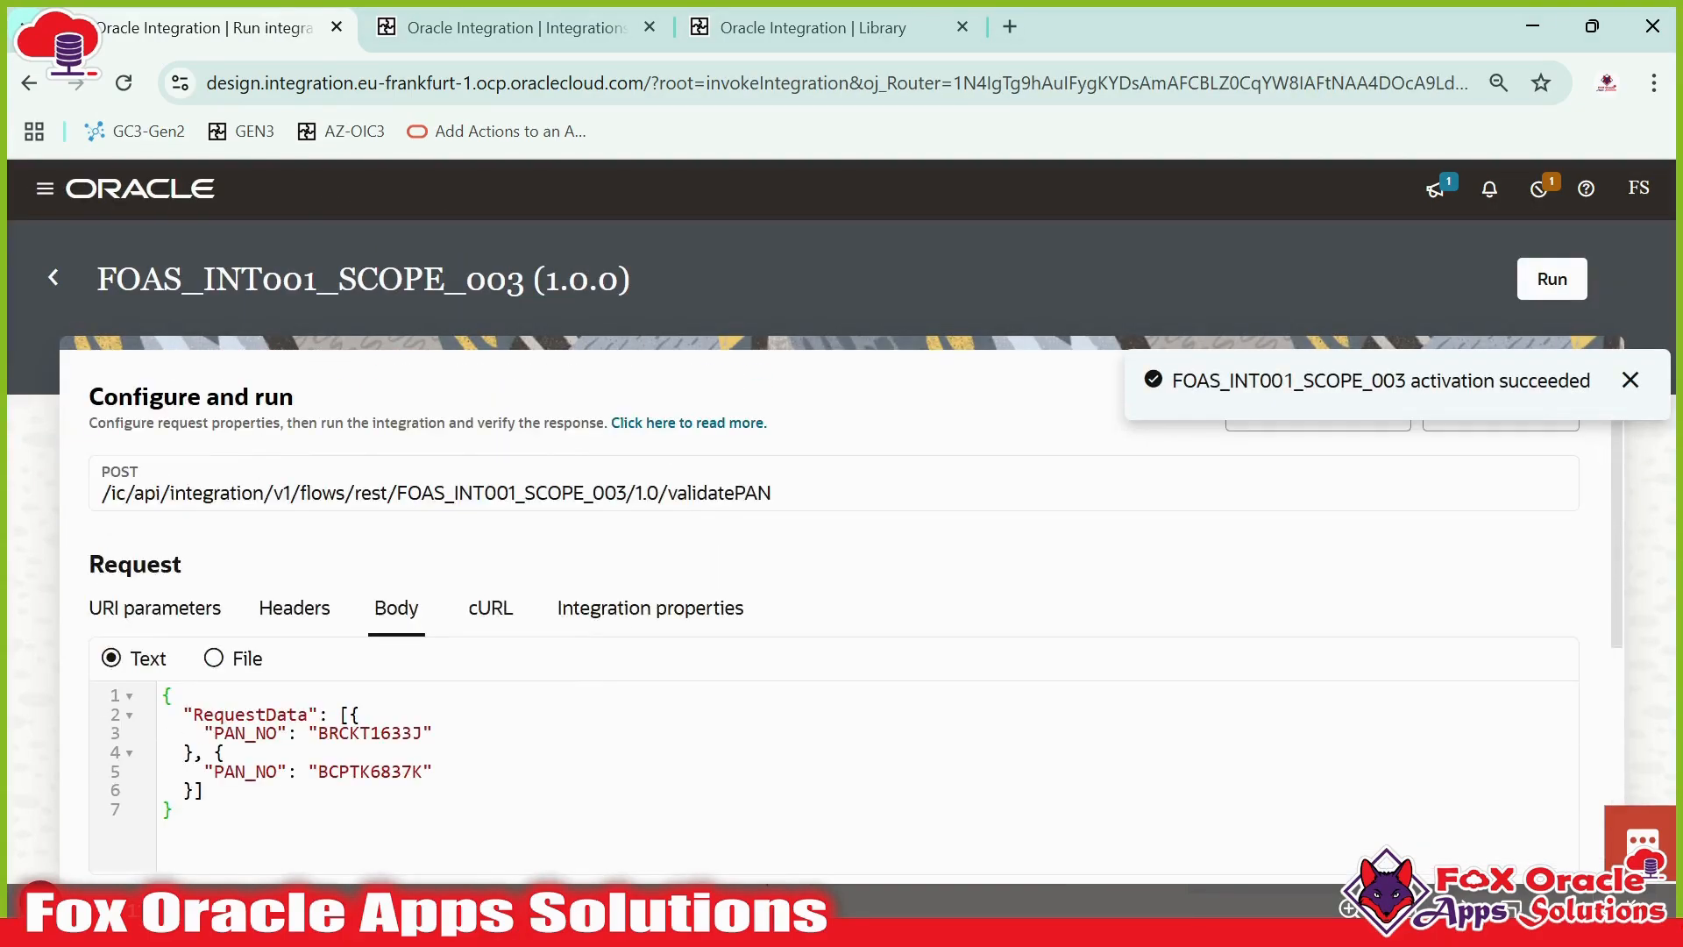
click(1630, 380)
click(1550, 278)
- Examine the 500 error response body and refresh the activity stream for the run
scroll(725, 539, down, 5)
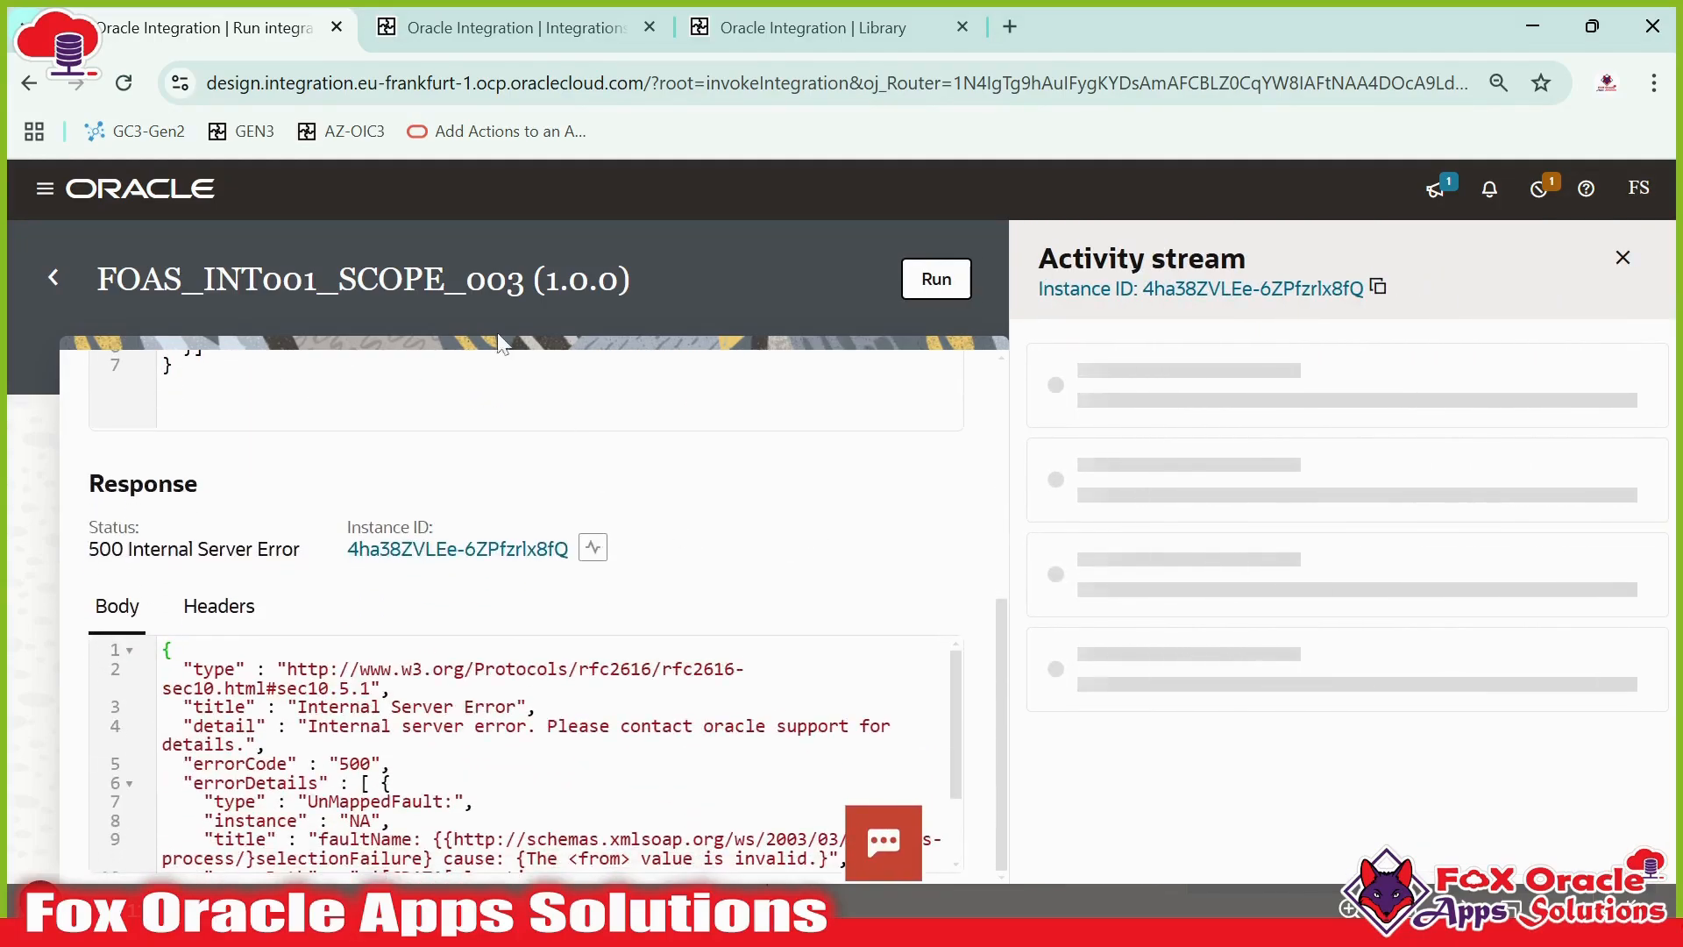
scroll(879, 491, up, 5)
scroll(519, 489, down, 5)
scroll(421, 737, down, 2)
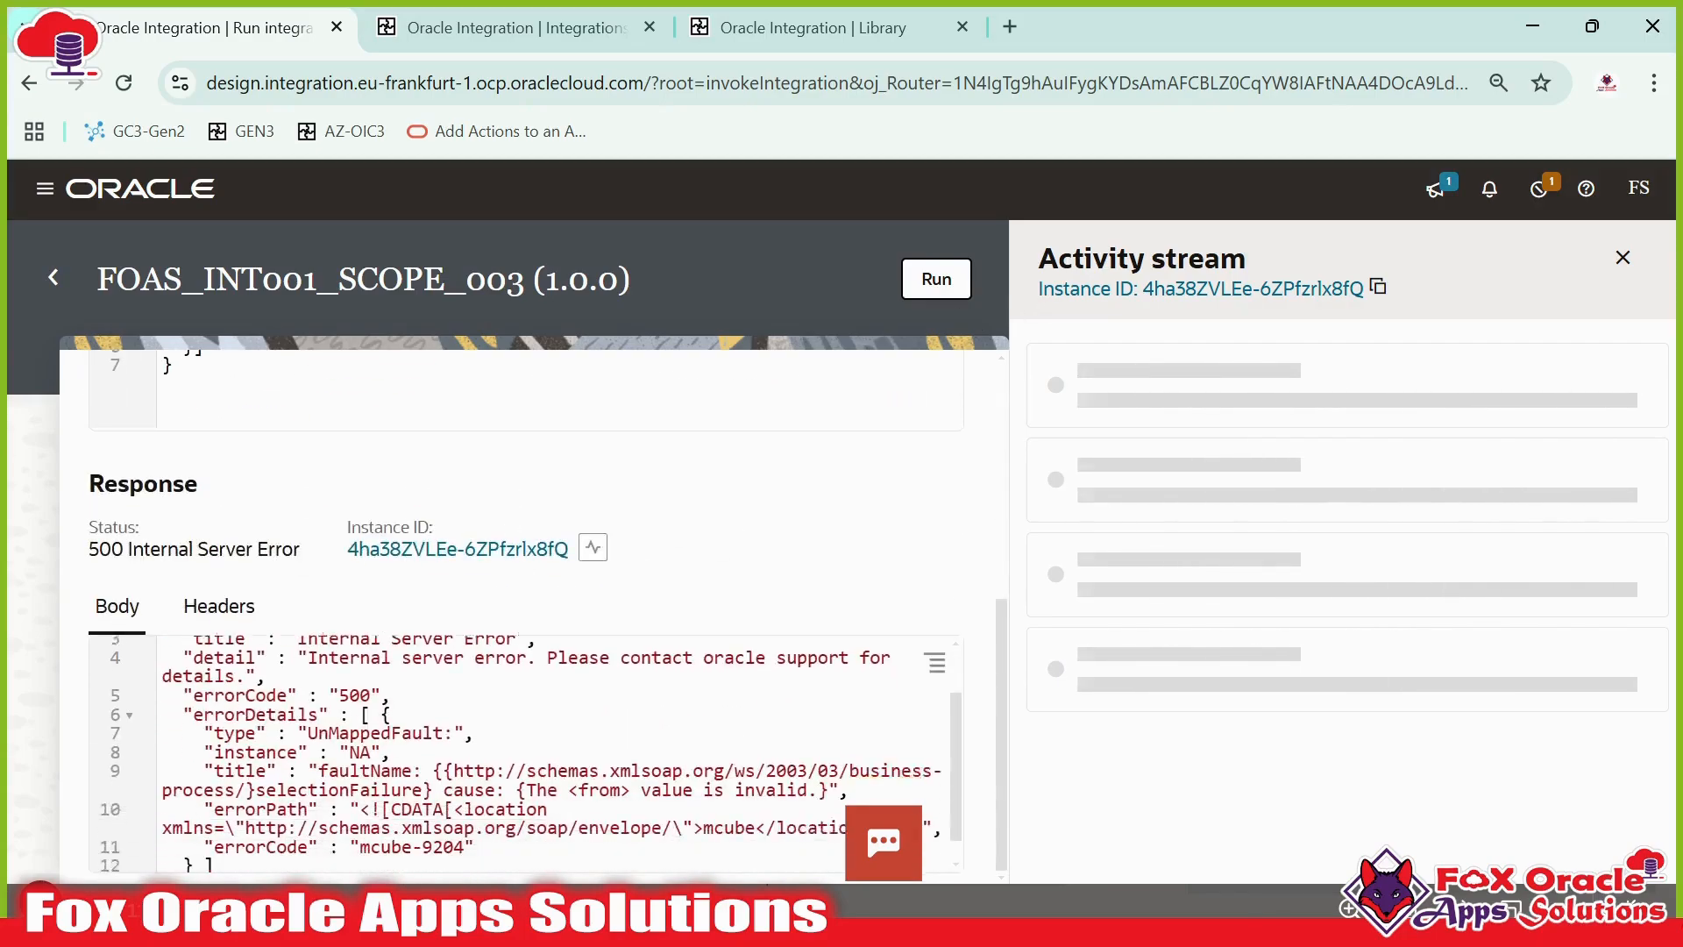
drag(308, 689, 442, 783)
scroll(526, 754, up, 8)
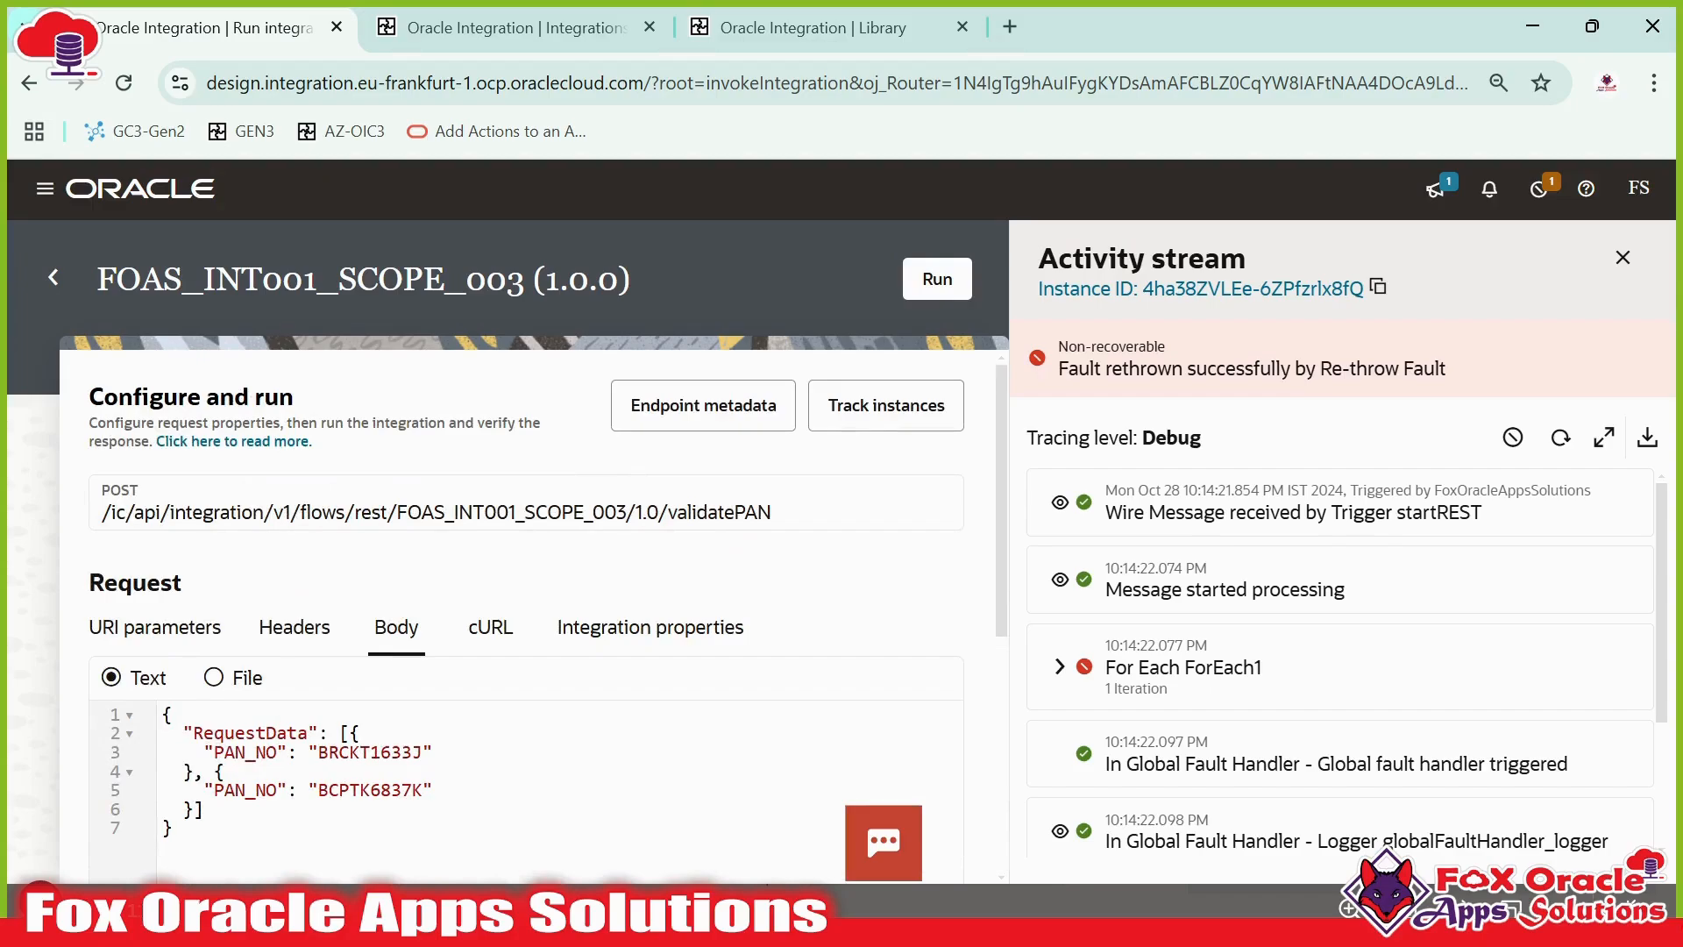
scroll(526, 754, down, 8)
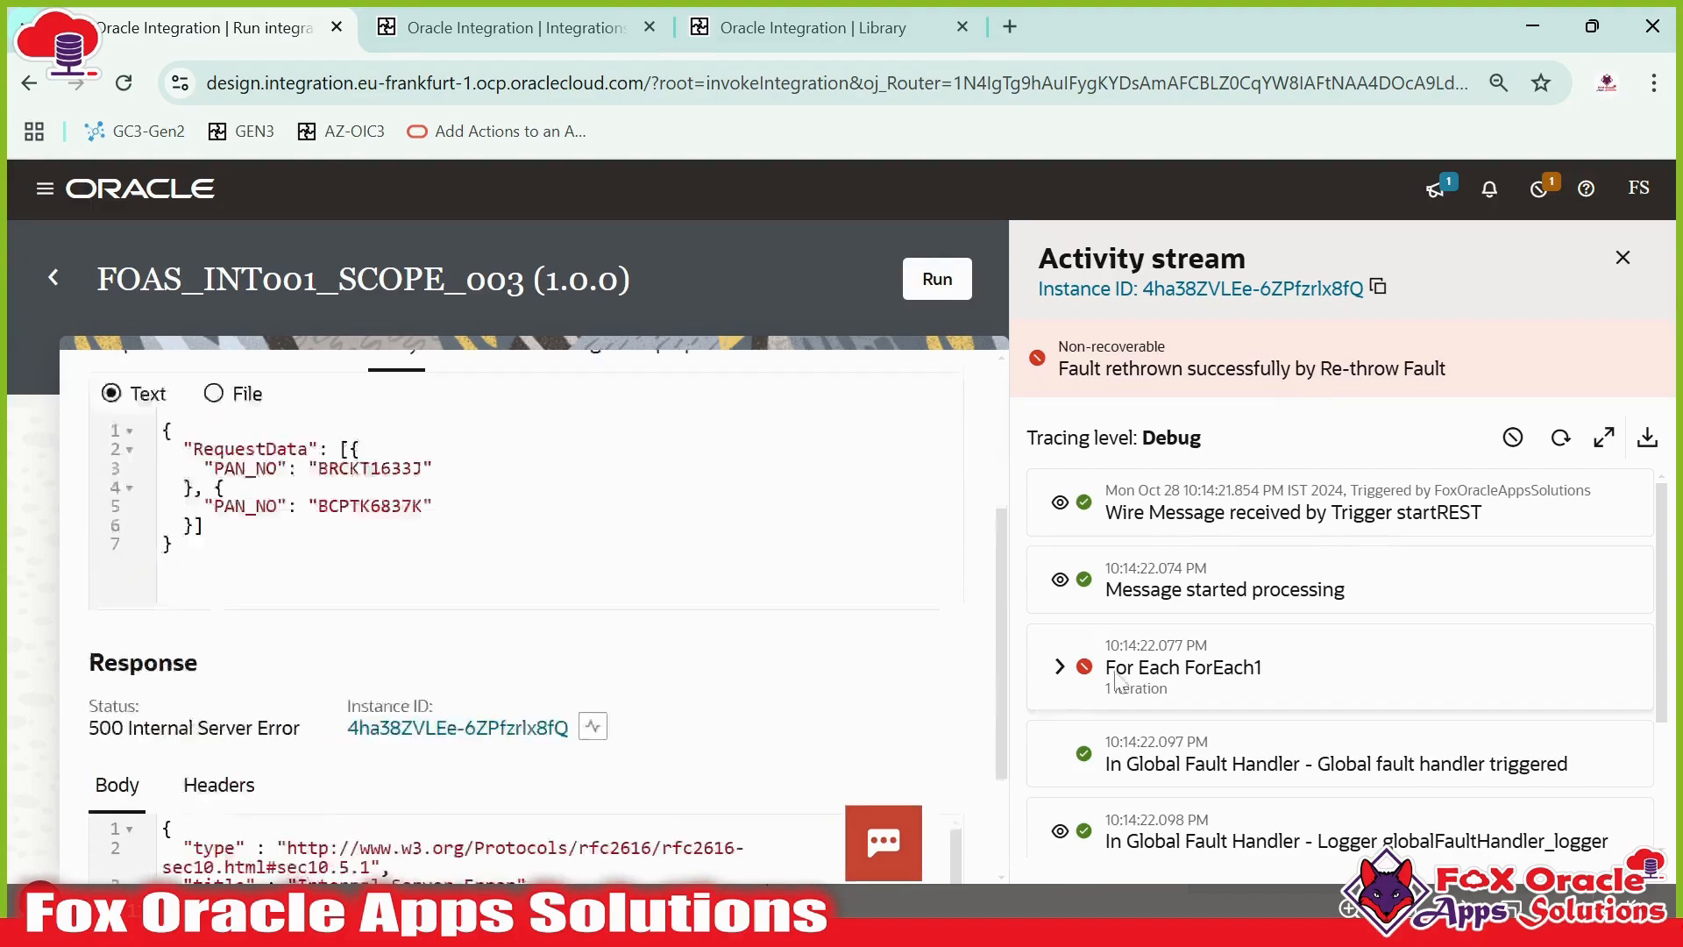
scroll(1341, 666, down, 2)
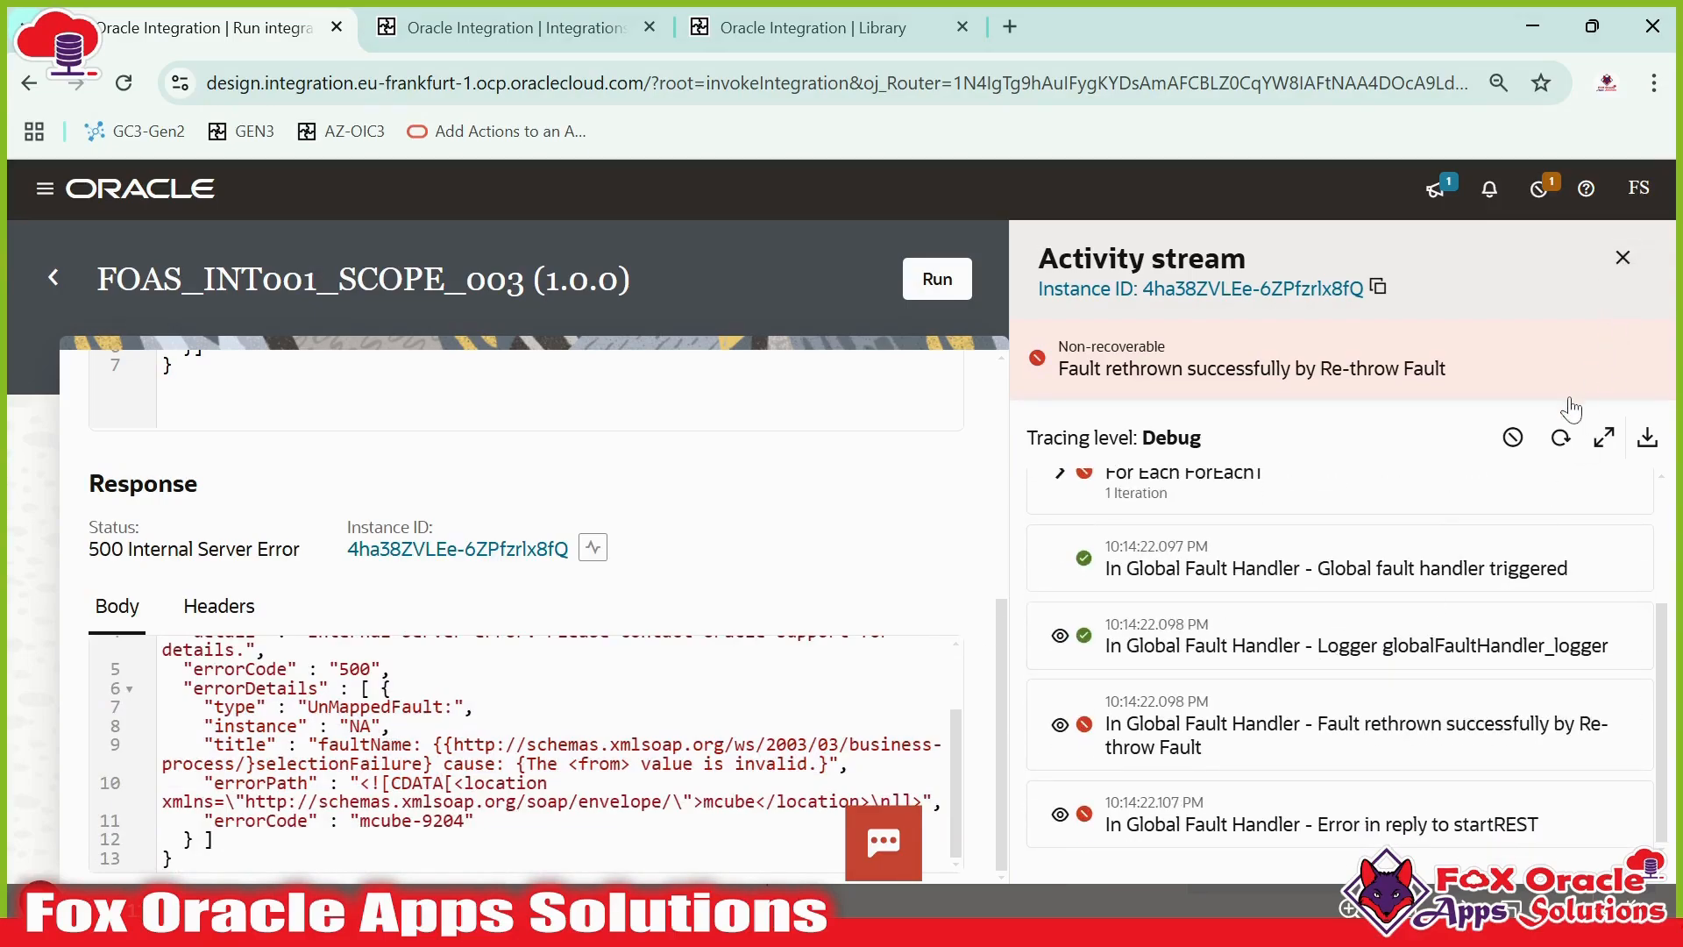
click(1560, 437)
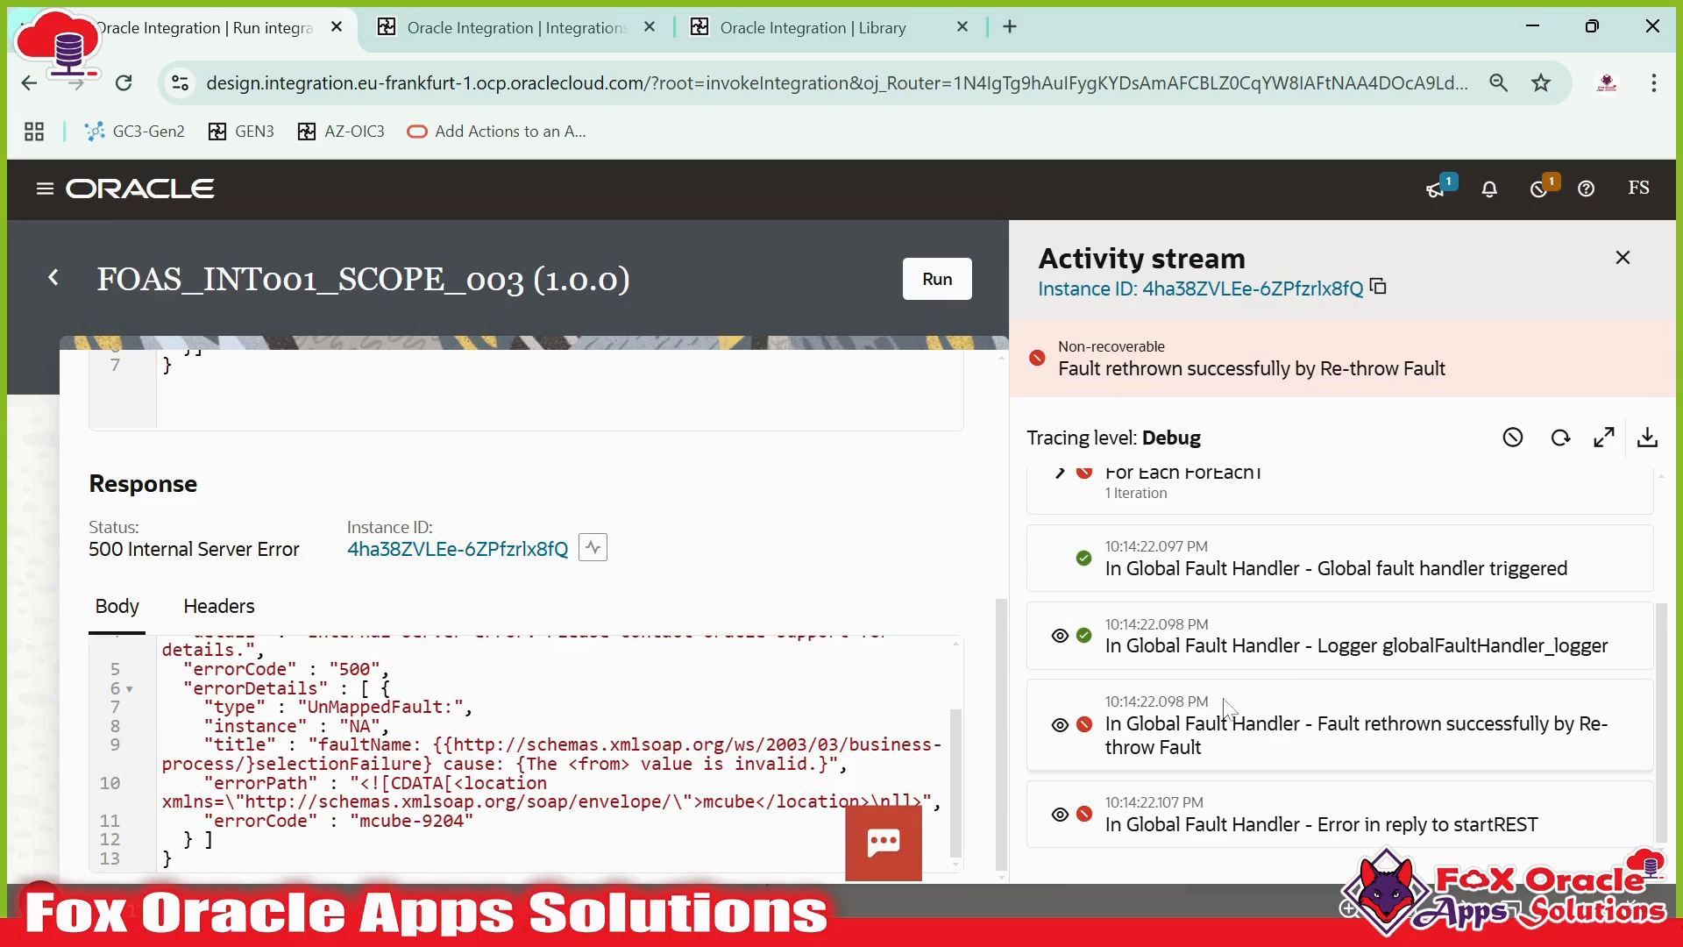
- Expand the For Each iteration and the globalFaultHandler_logger entry in the activity stream to read the logged error message
scroll(1225, 709, up, 1)
click(1061, 602)
scroll(1081, 600, down, 1)
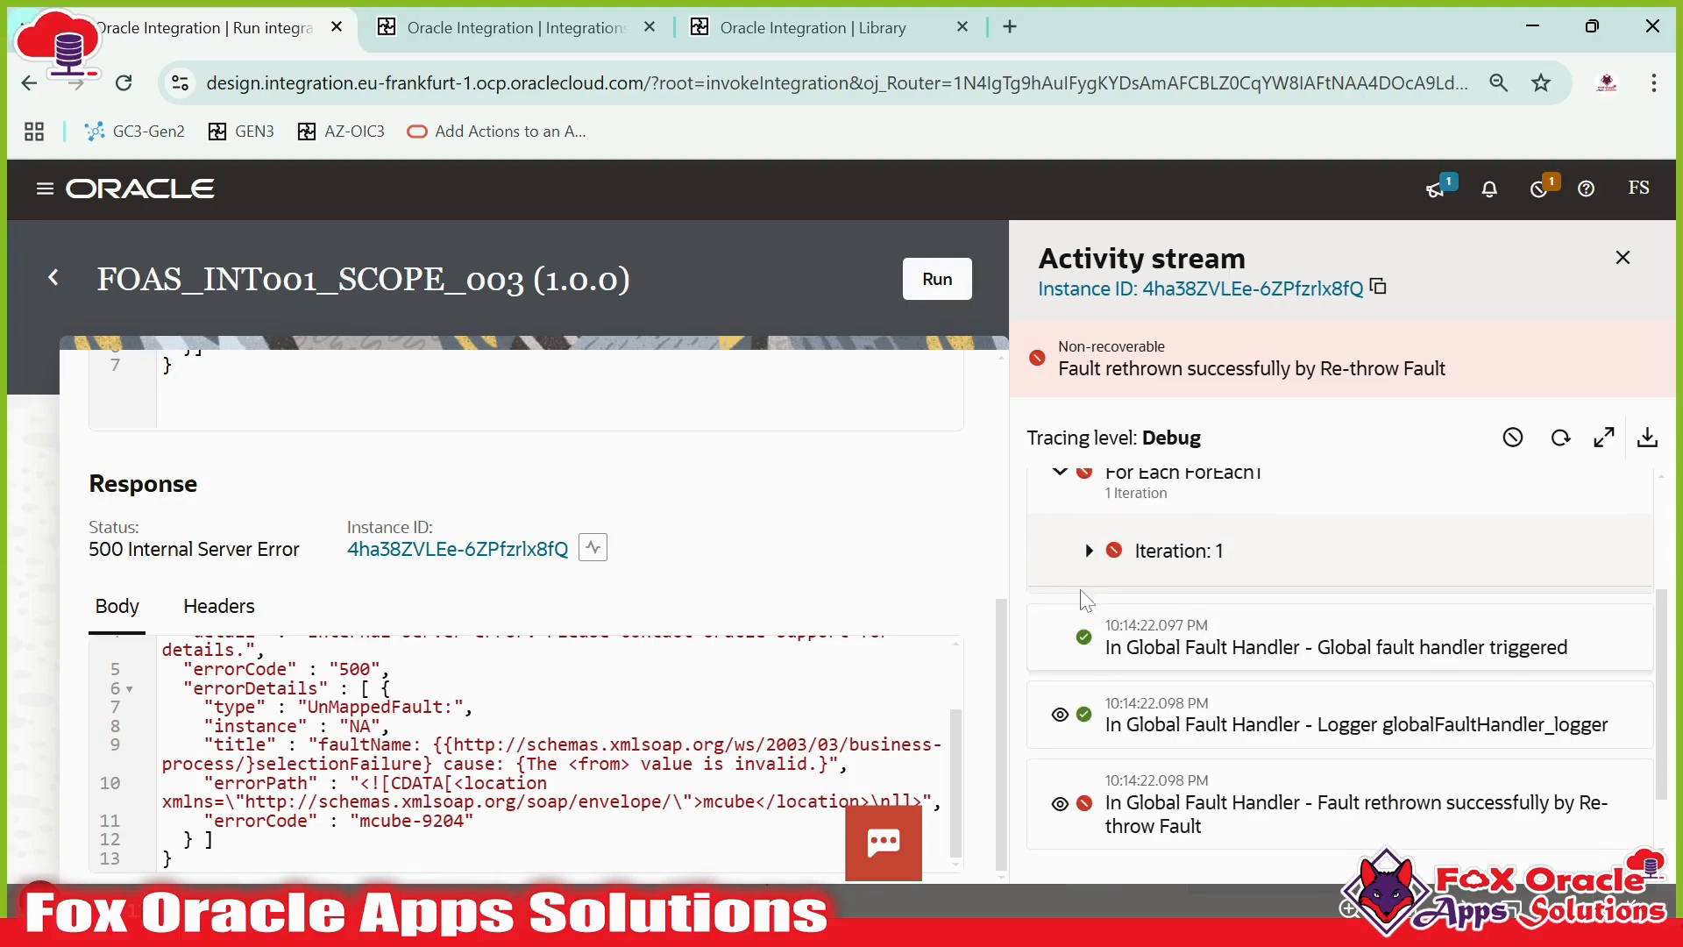
click(1089, 551)
scroll(1184, 648, down, 3)
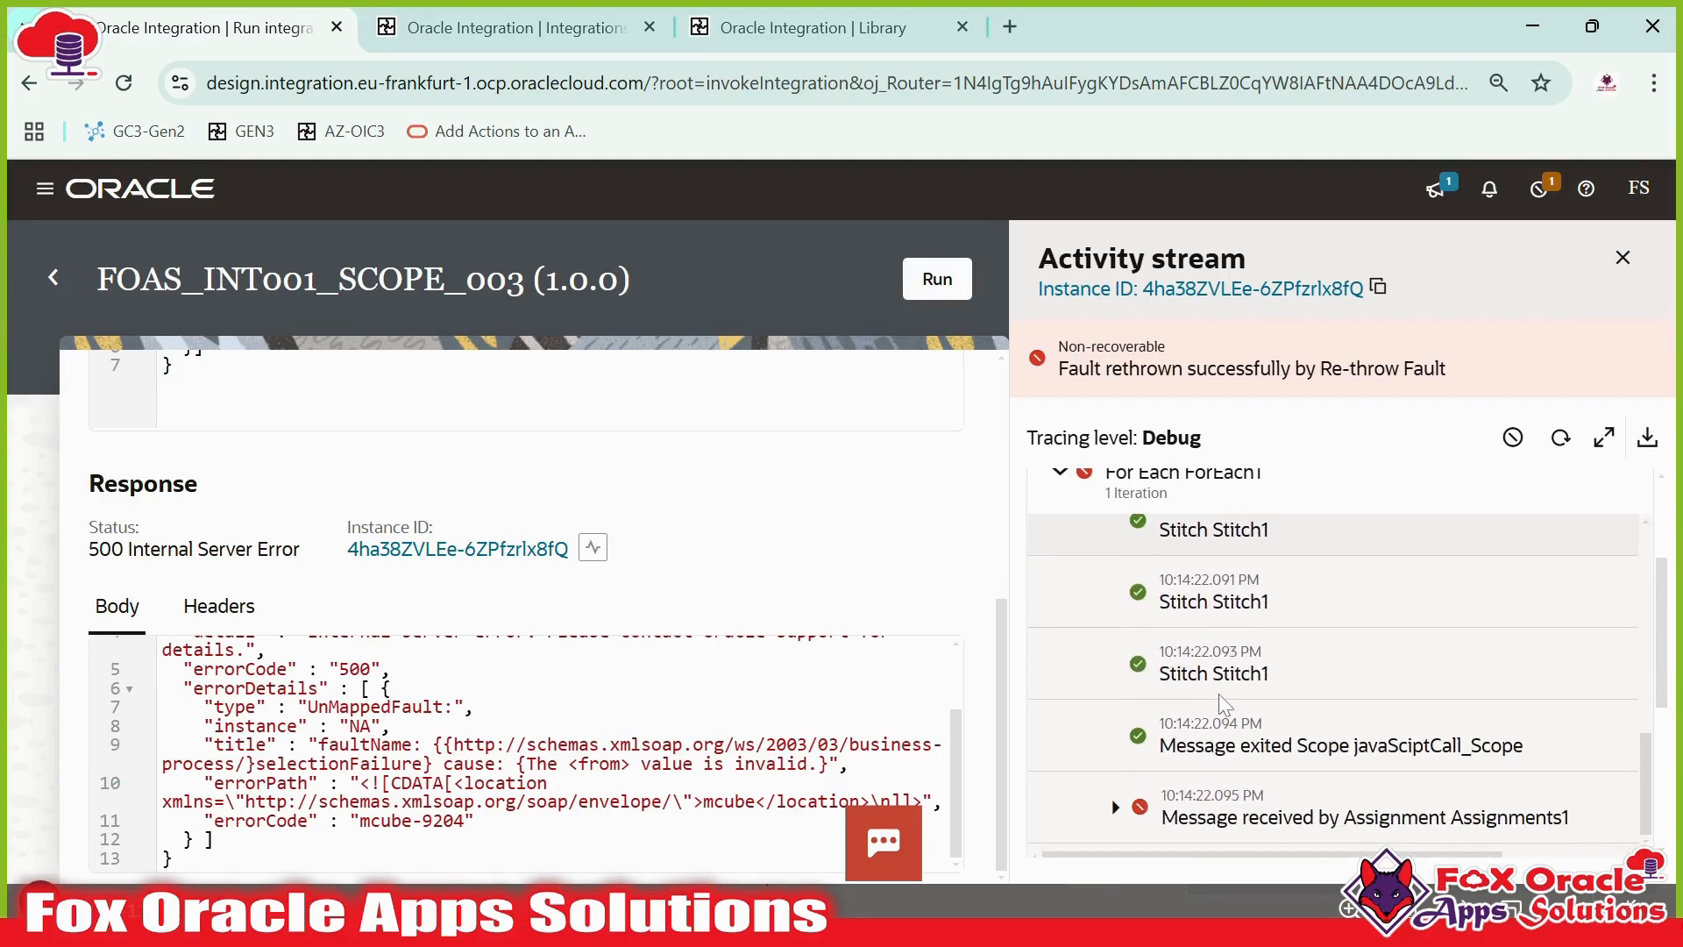
scroll(1218, 693, down, 4)
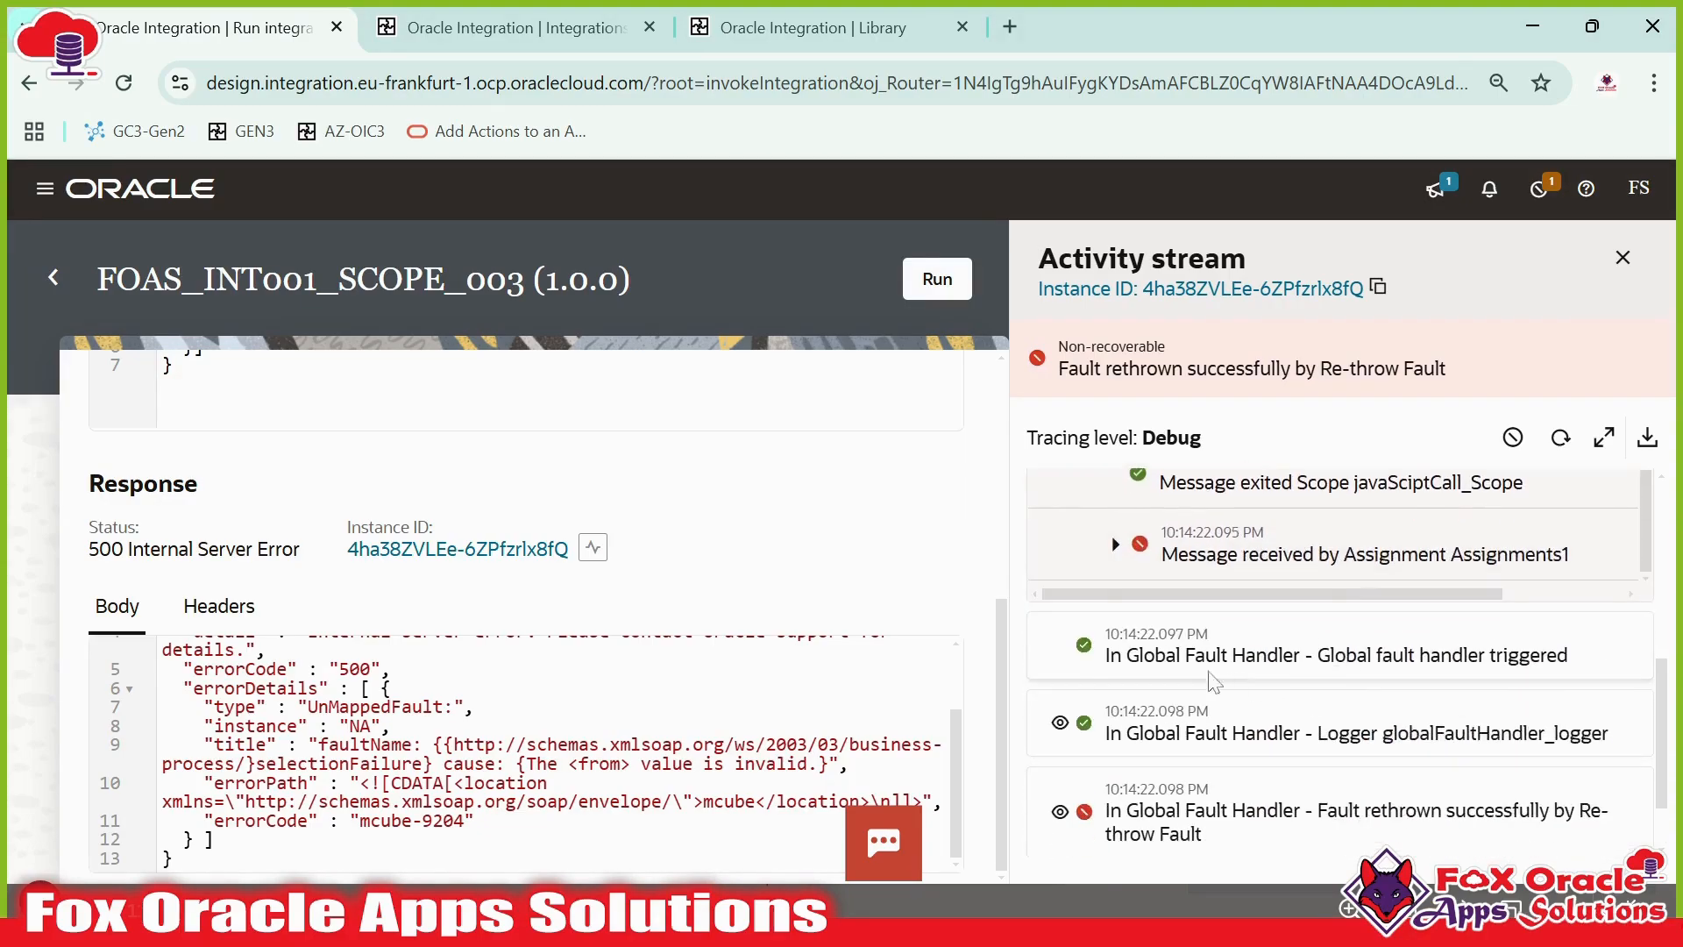
drag(1122, 656, 1305, 655)
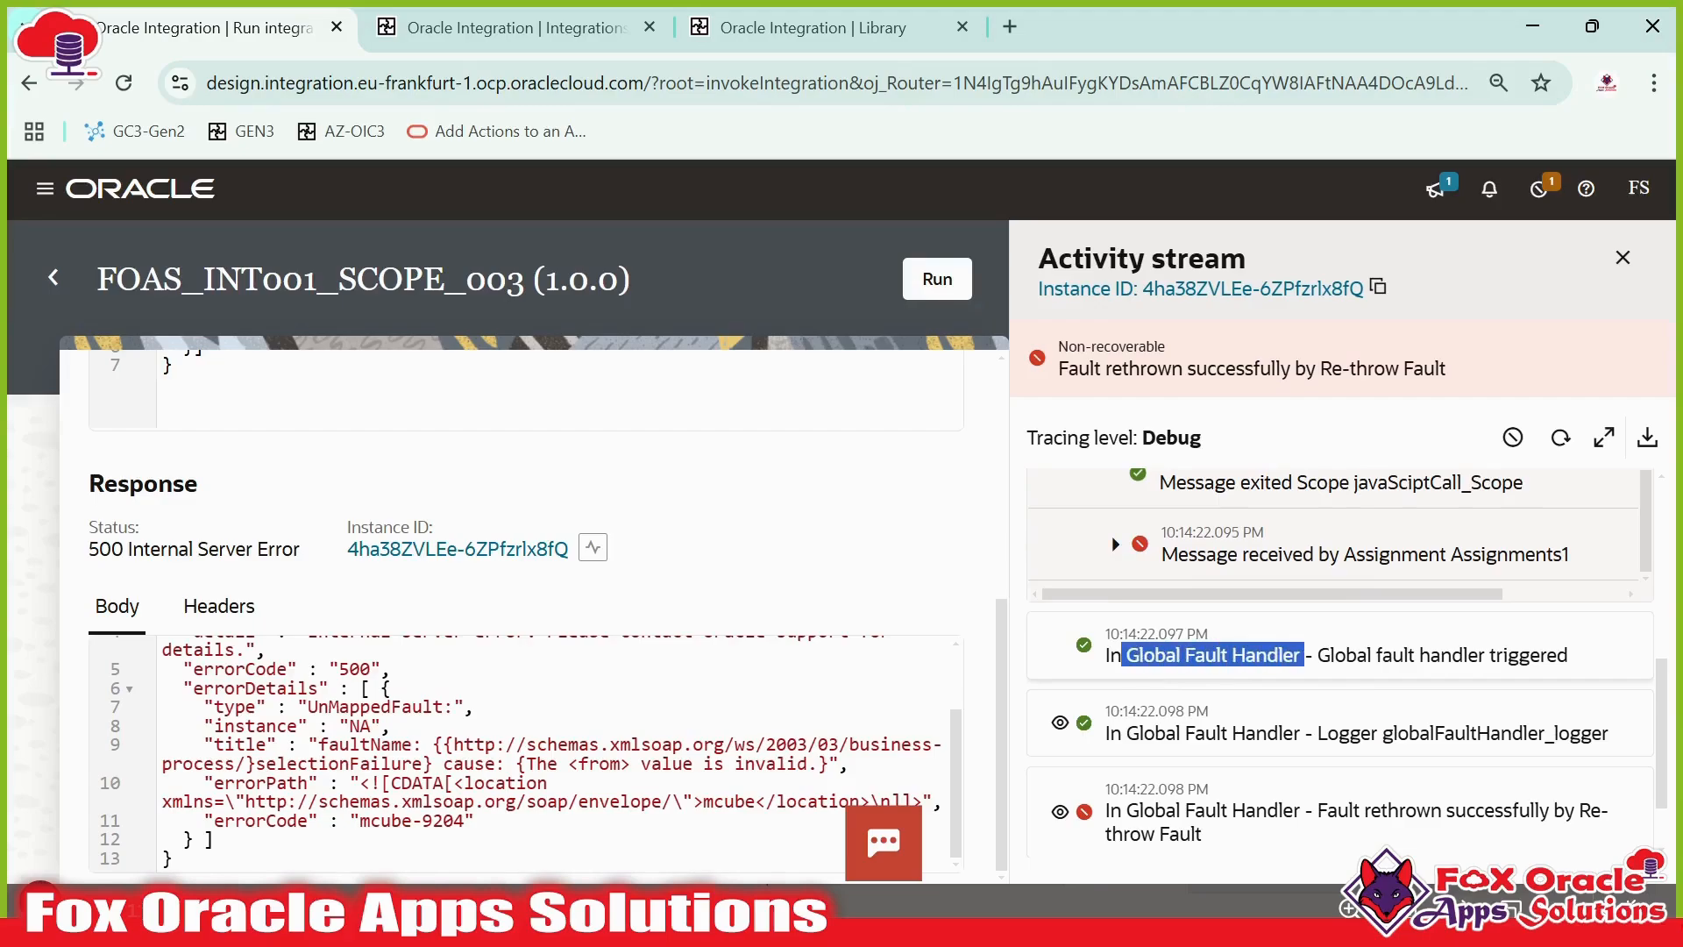
drag(1123, 656, 1303, 656)
scroll(1455, 680, down, 1)
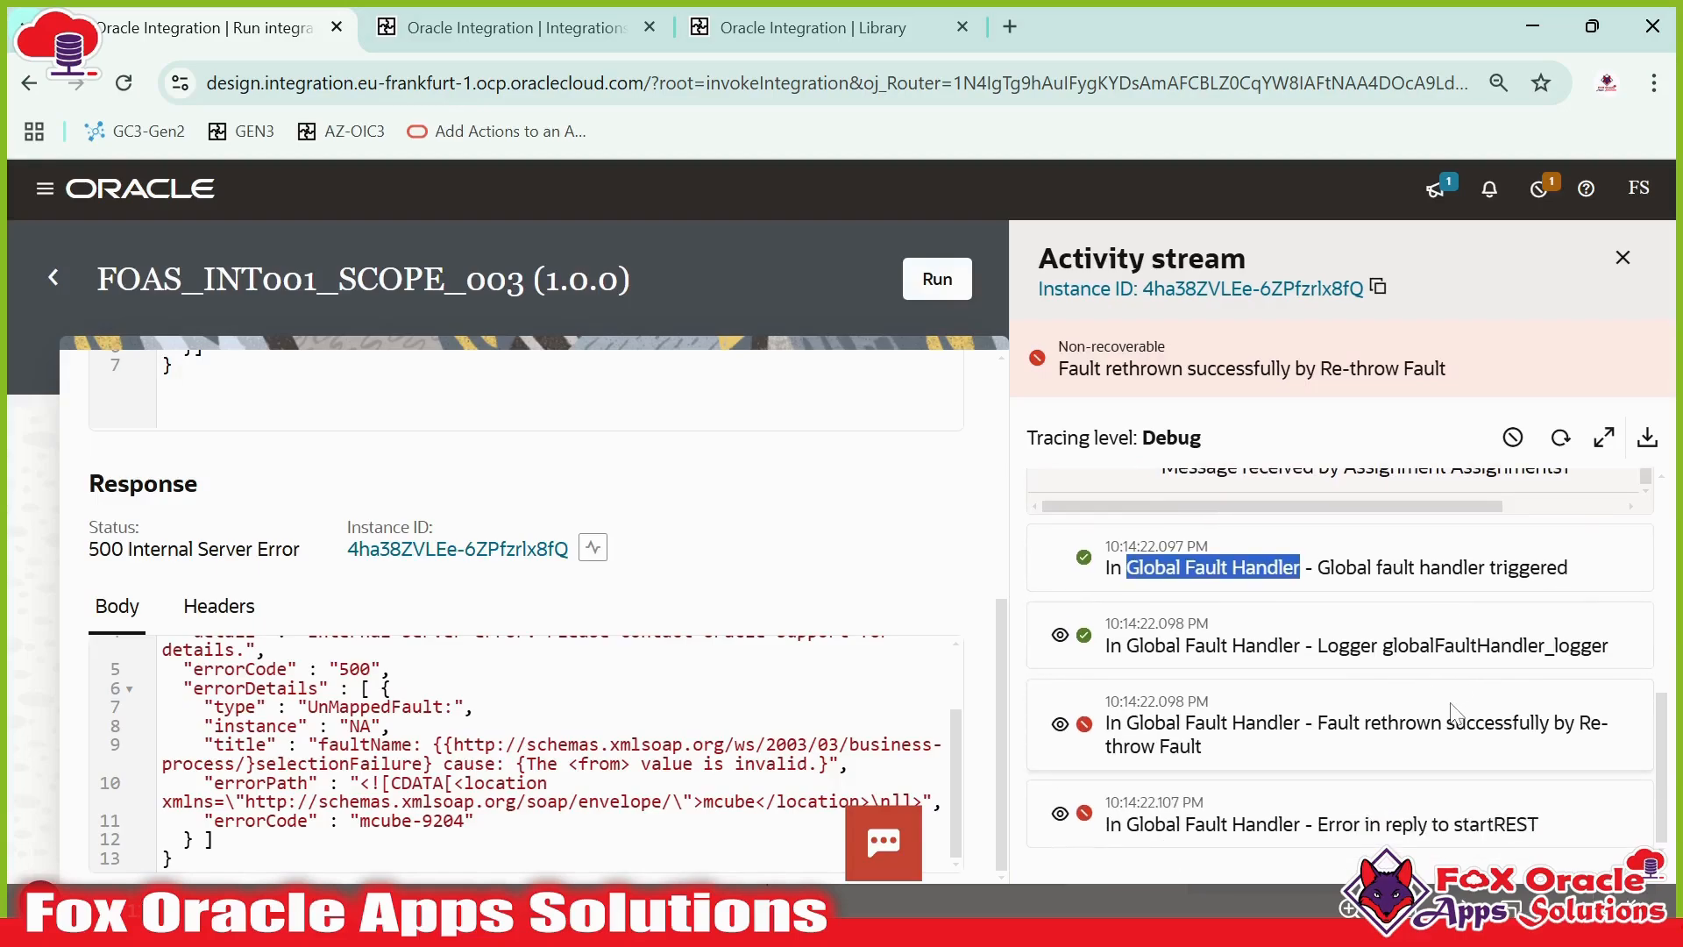
drag(1383, 645, 1602, 646)
click(1060, 634)
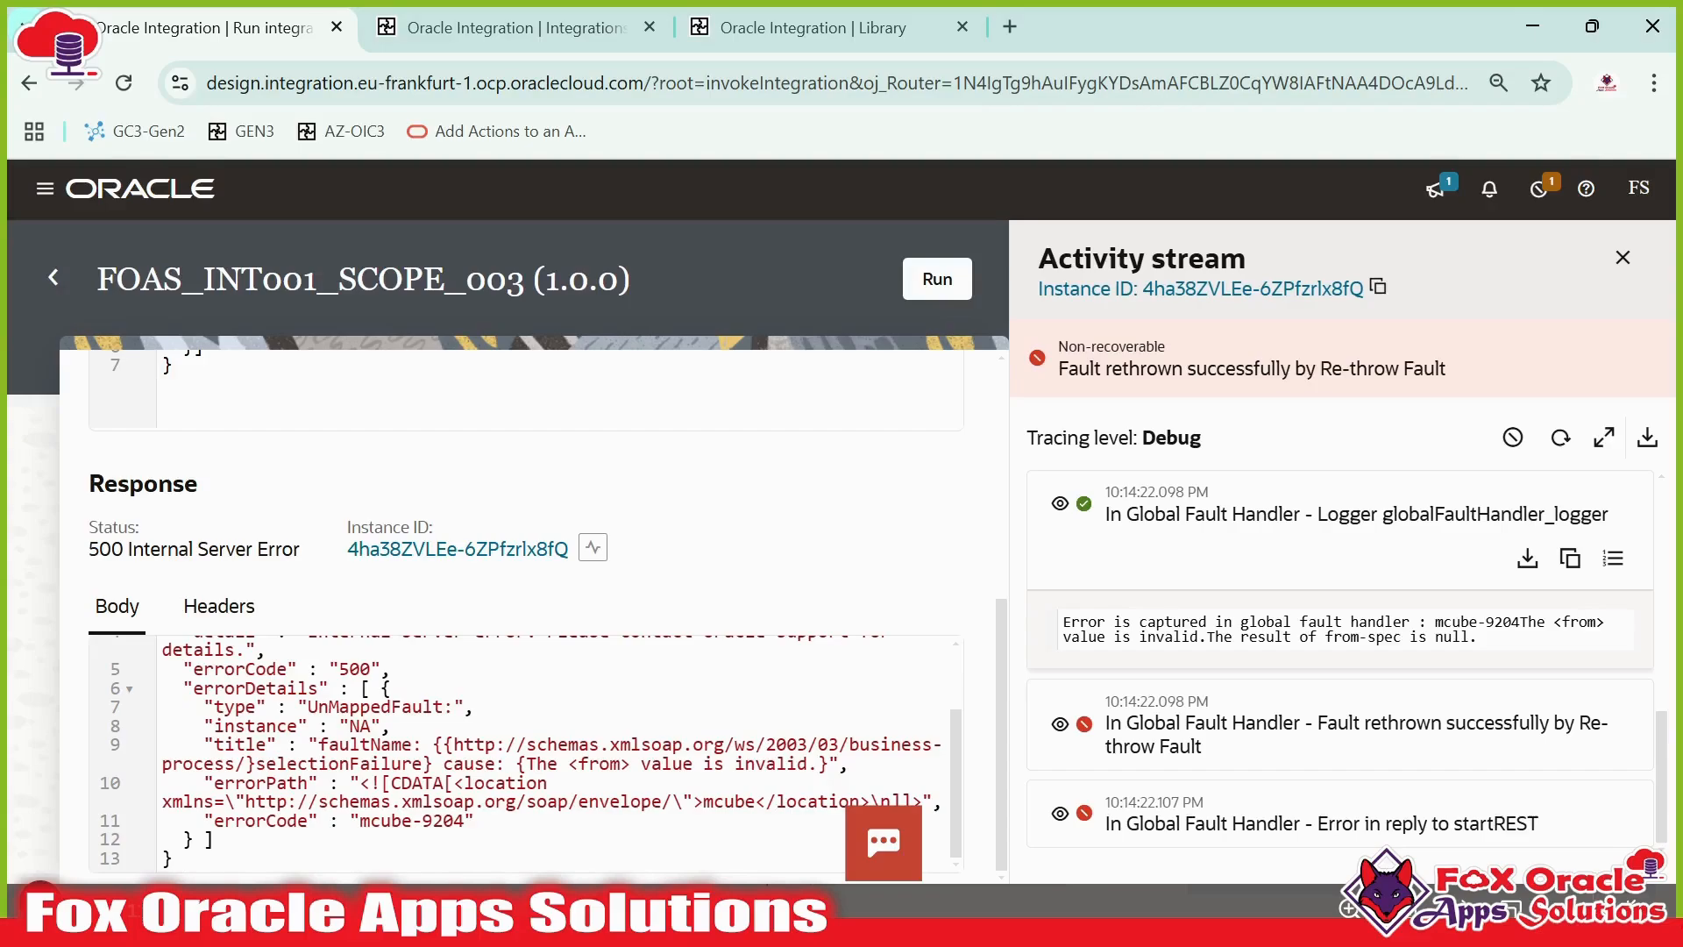
drag(1064, 622, 1426, 623)
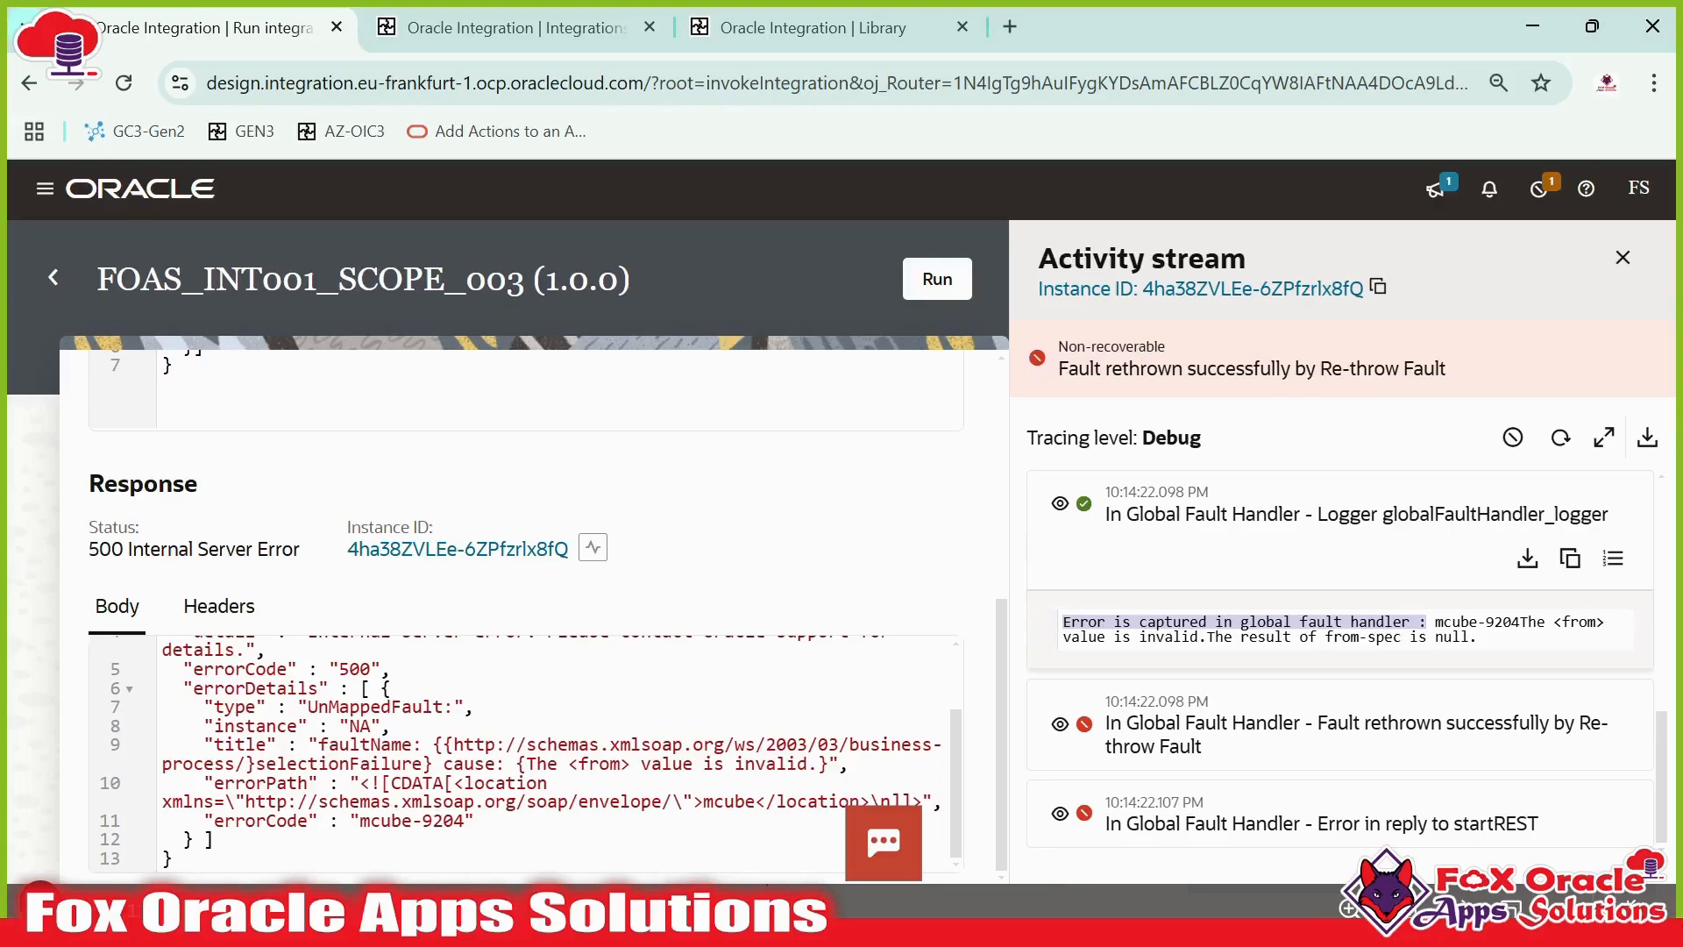
mouse_move(1071, 637)
mouse_down()
mouse_move(1452, 637)
mouse_move(1062, 621)
mouse_up()
click(1164, 637)
click(1452, 637)
click(1063, 622)
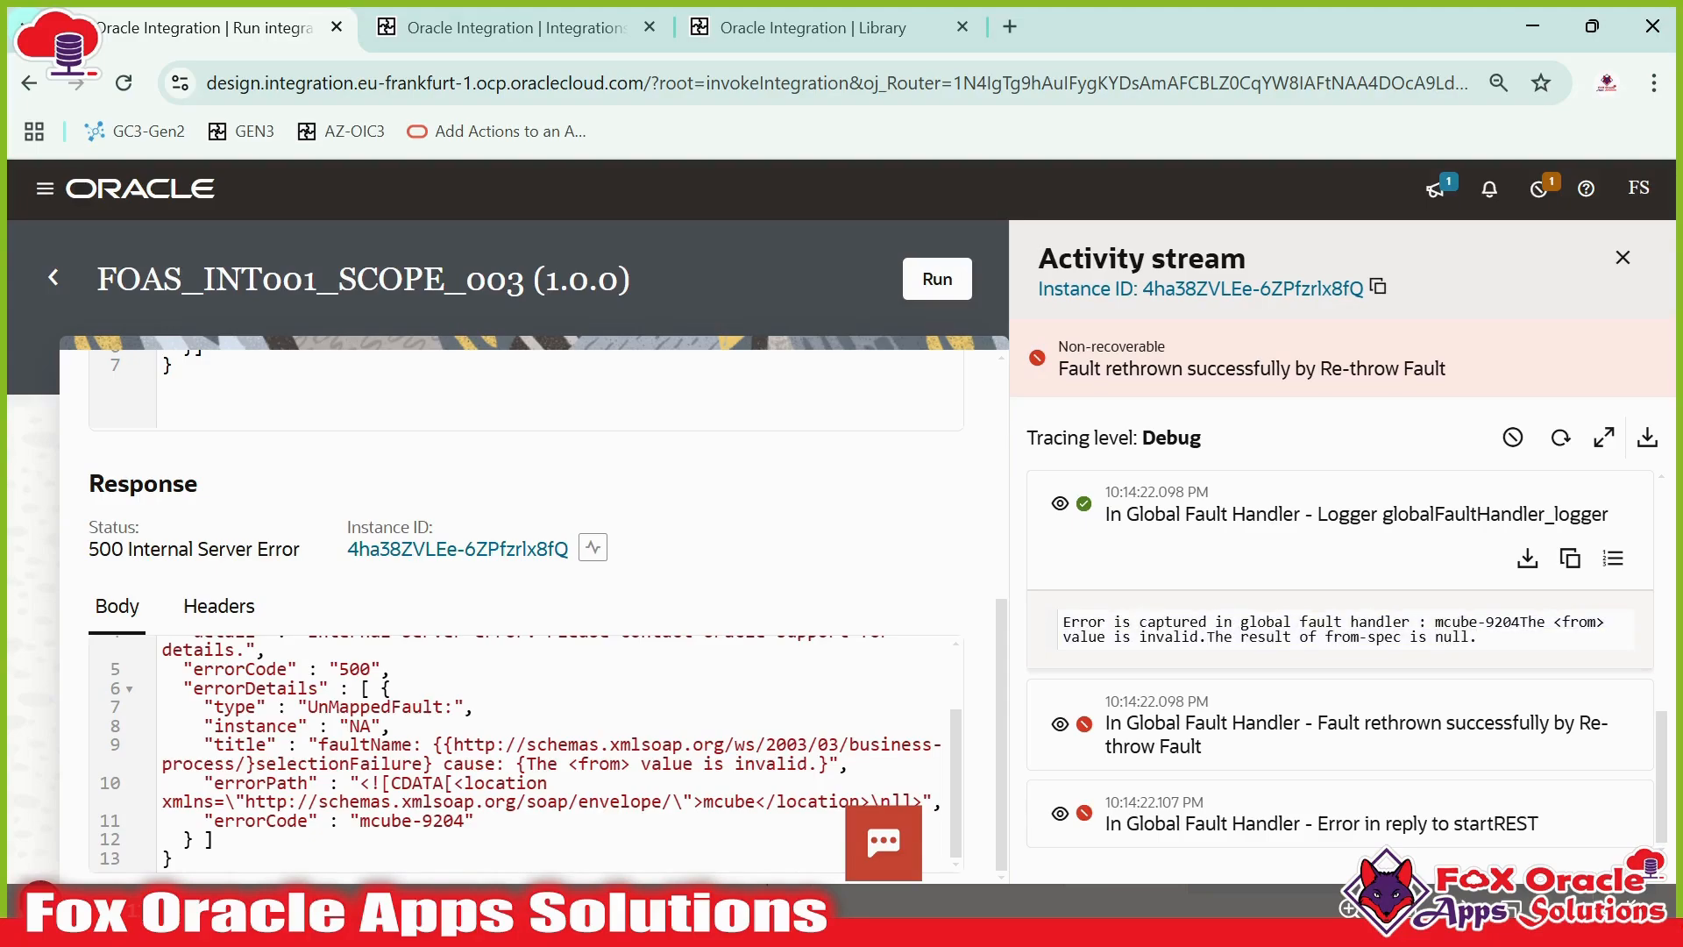
drag(1435, 622, 1461, 637)
- Expand the Assignments1 error entry and compare its summary and details with the logger message
scroll(1128, 620, up, 5)
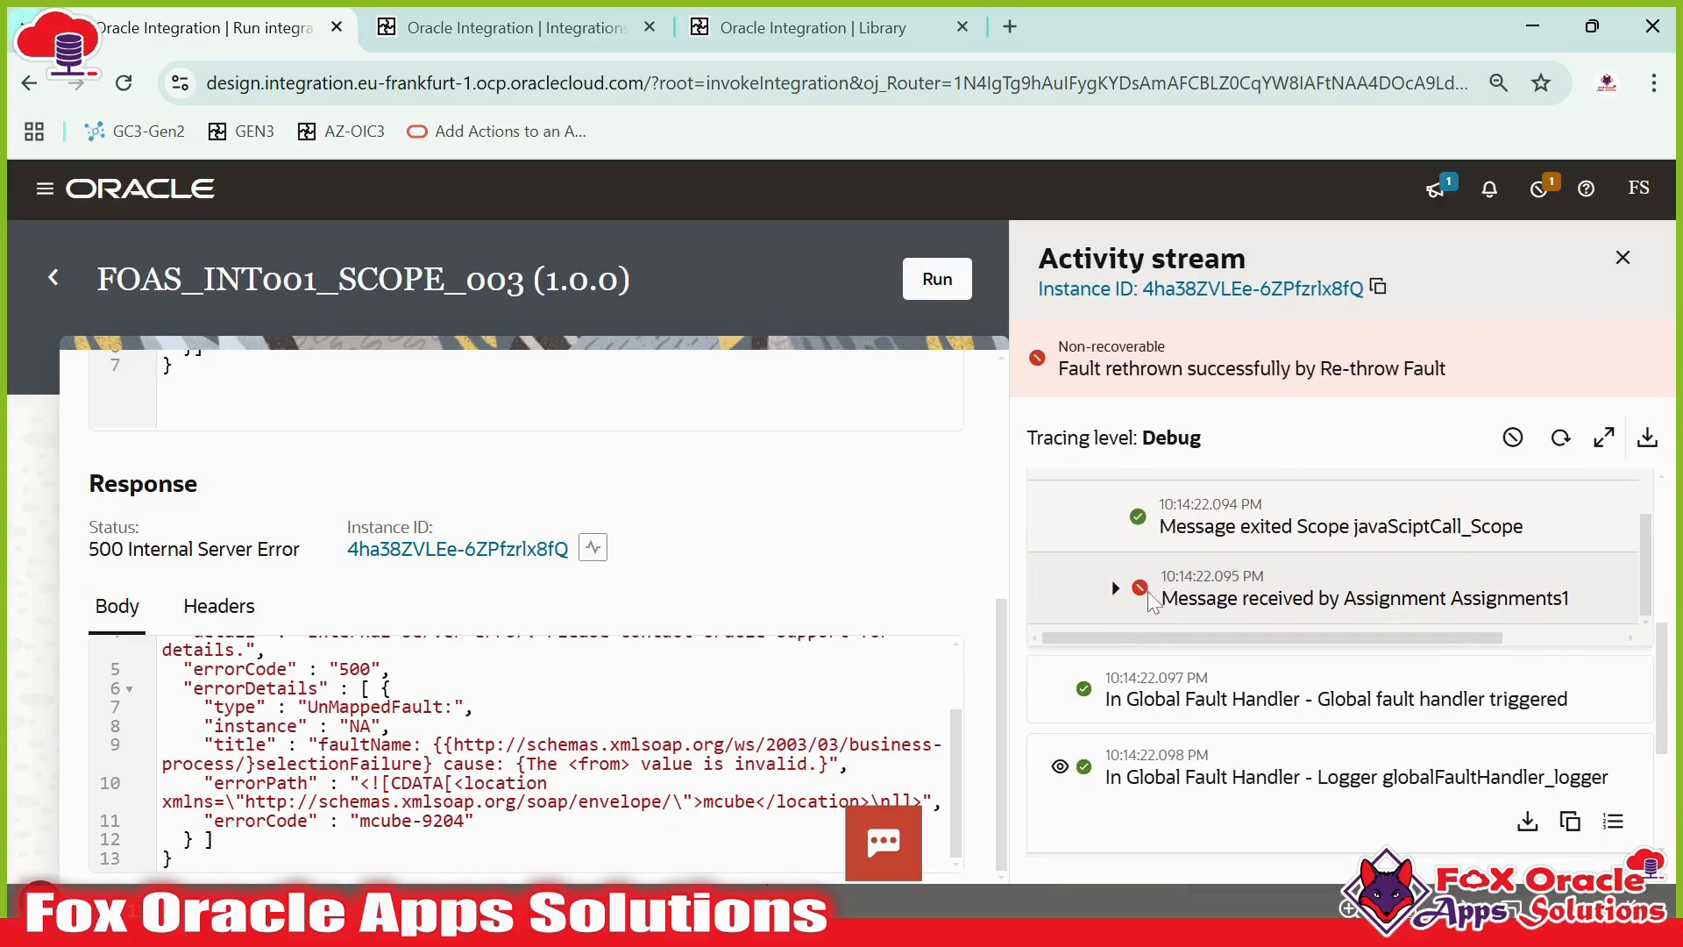
click(1116, 588)
click(1138, 596)
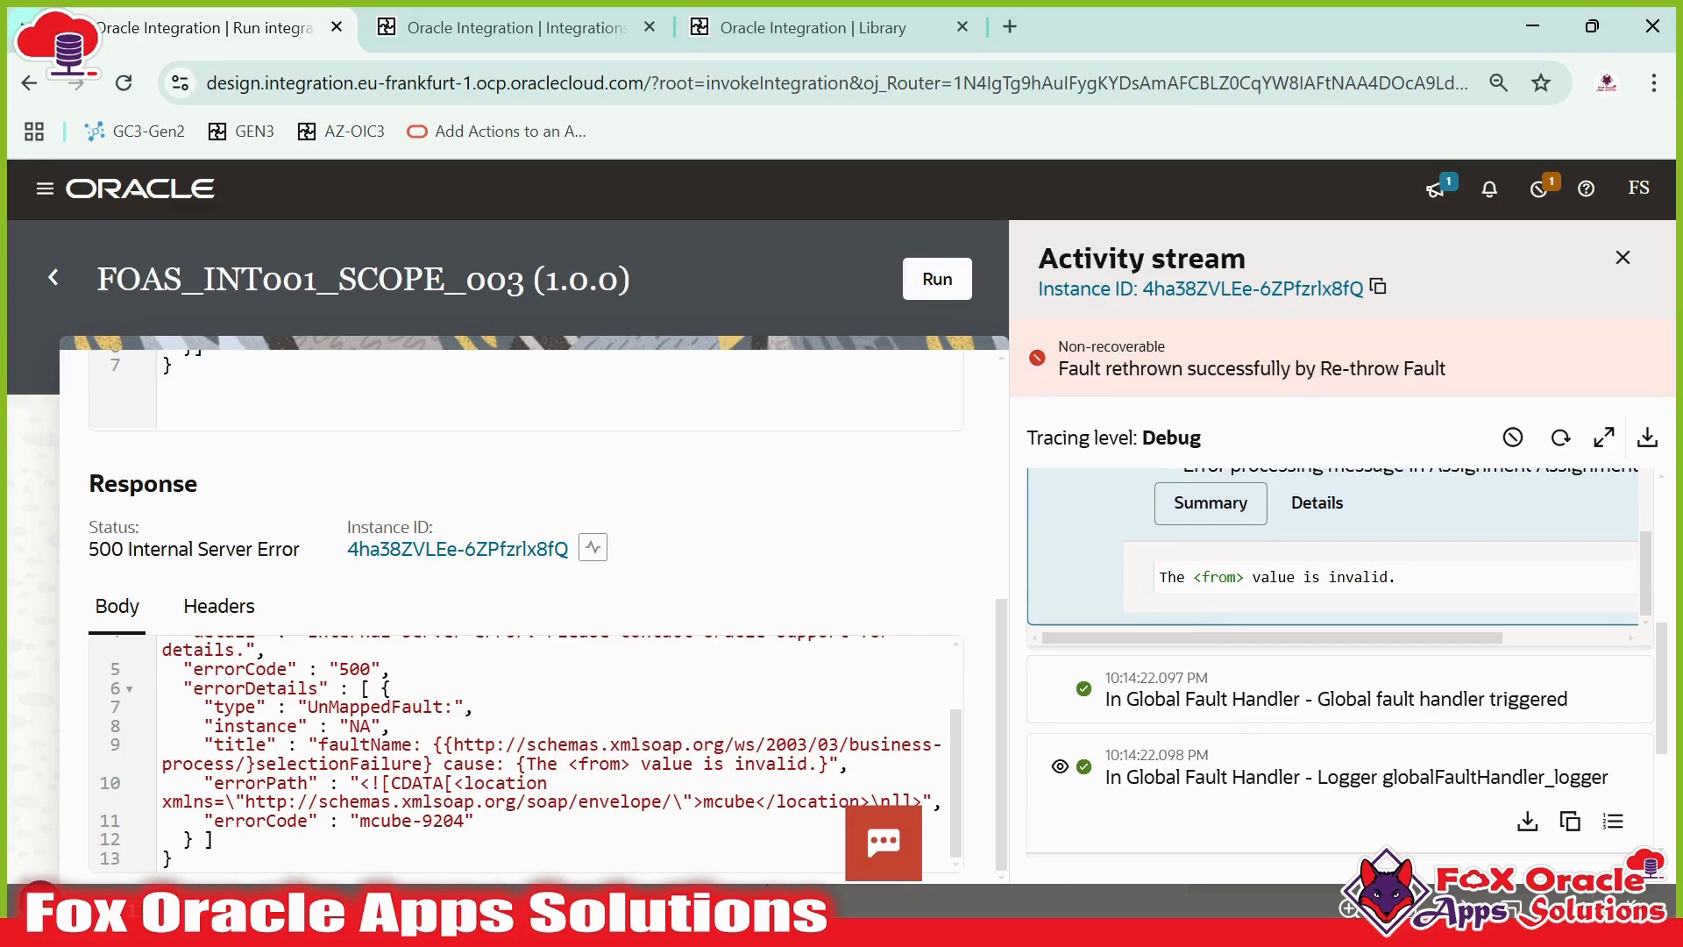
click(1317, 502)
scroll(1218, 614, down, 2)
scroll(1219, 631, up, 4)
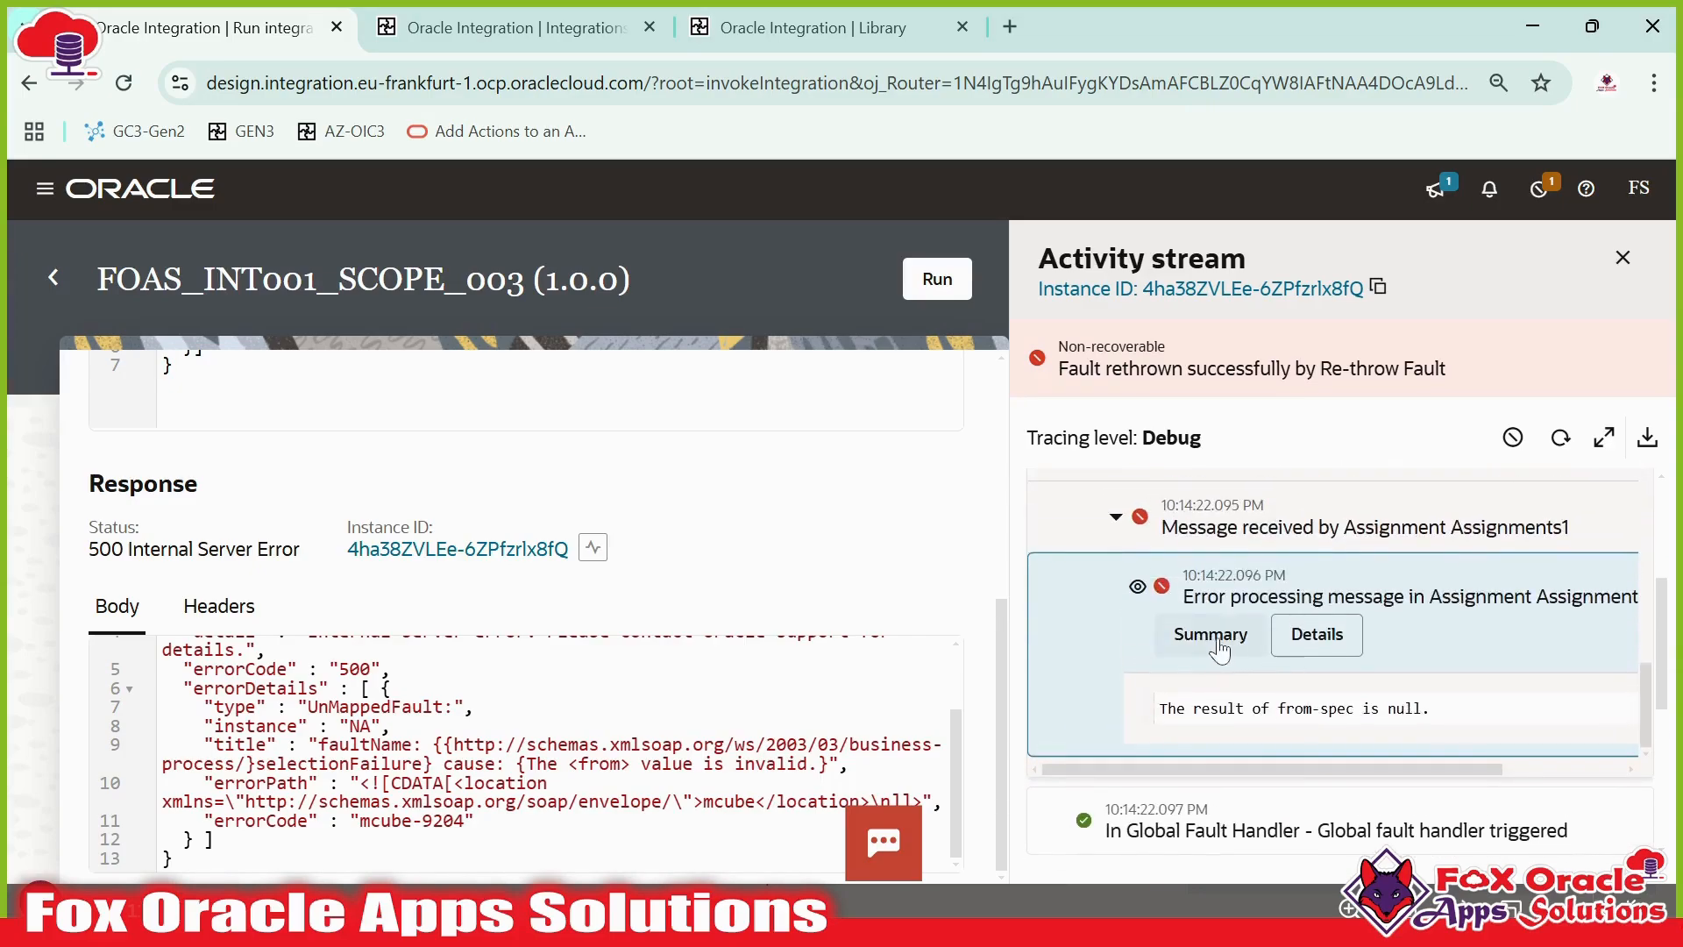
click(1219, 643)
drag(1159, 708, 1398, 709)
scroll(1397, 709, down, 5)
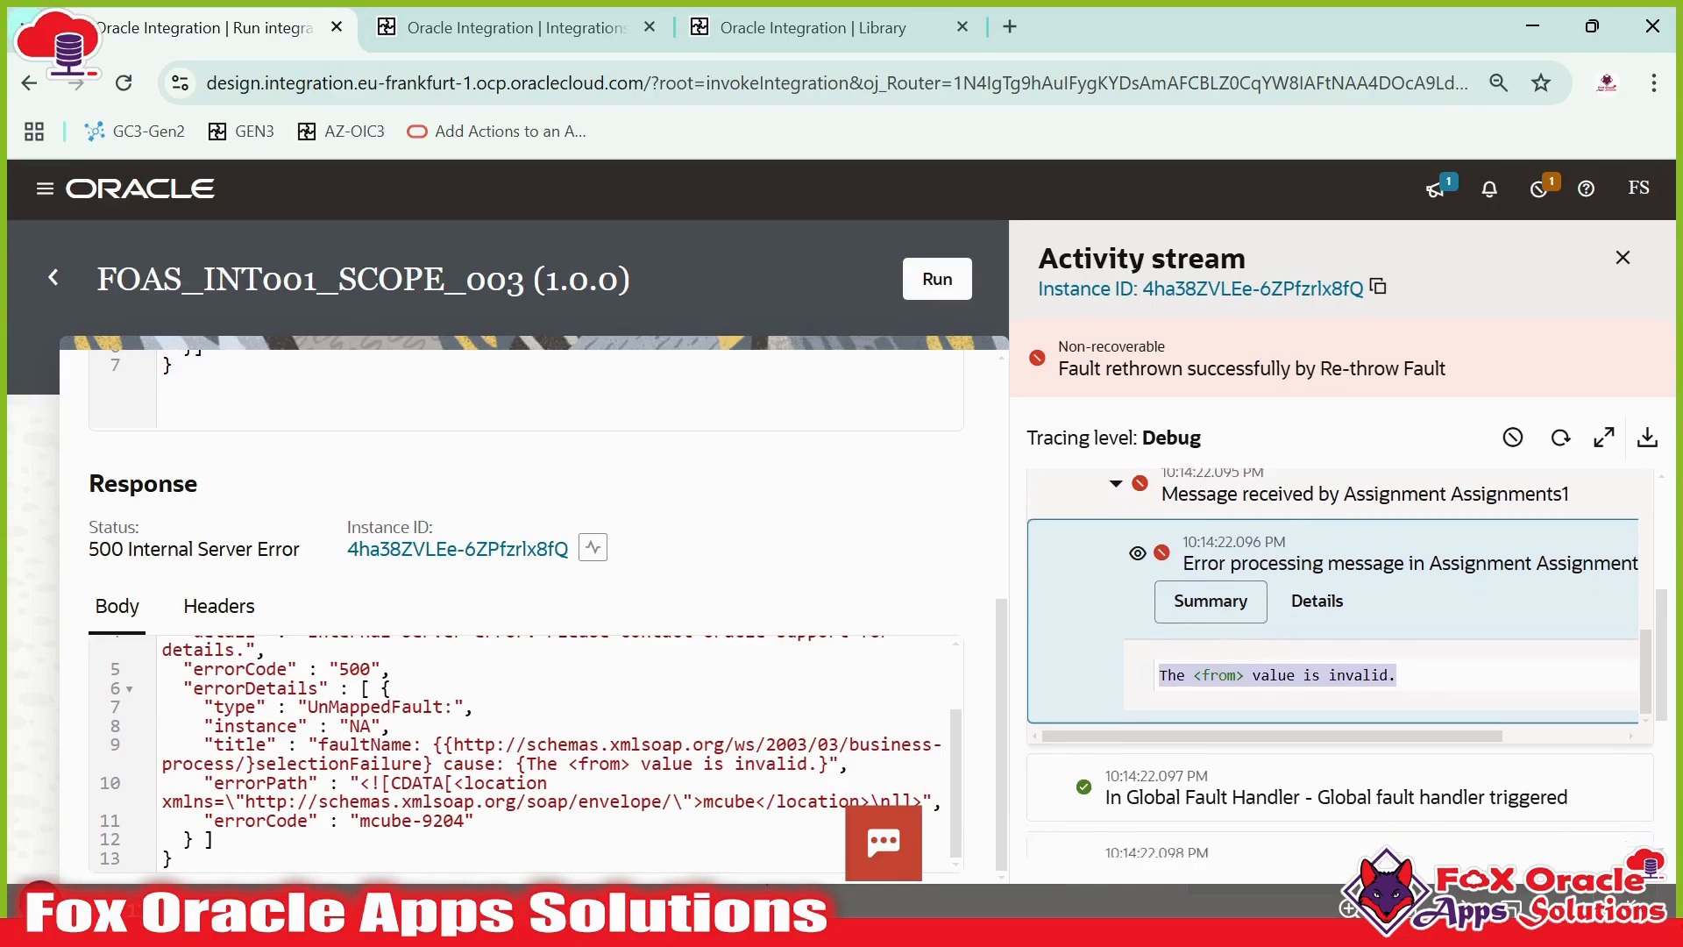
click(1480, 639)
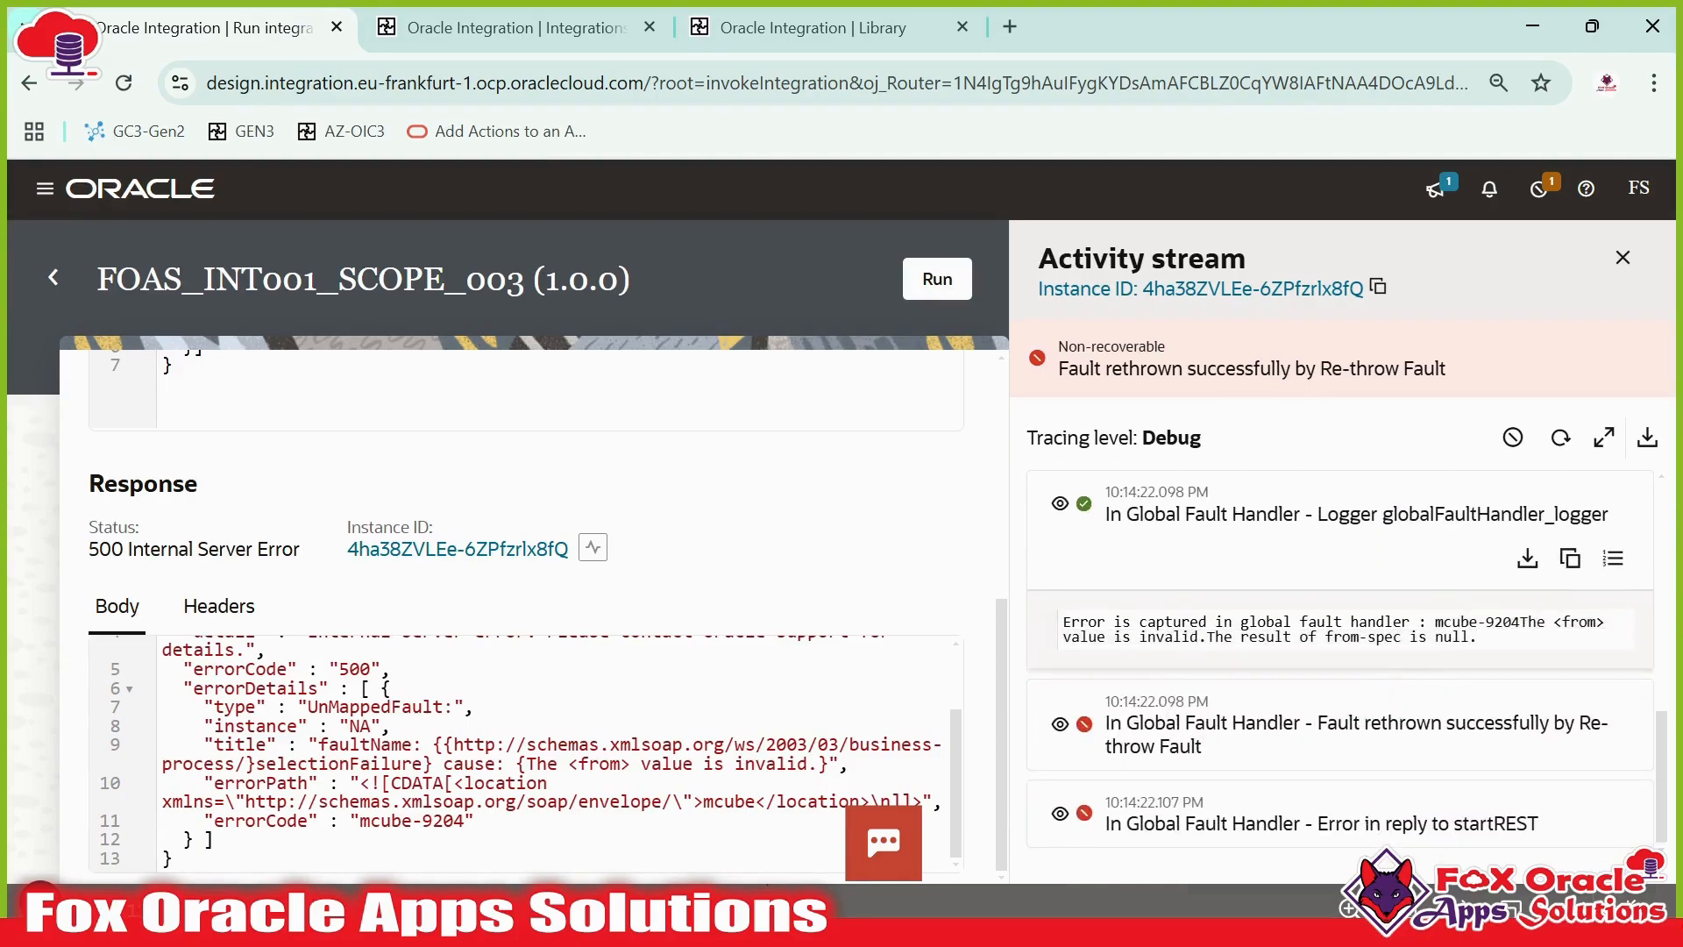
drag(1198, 637, 1540, 622)
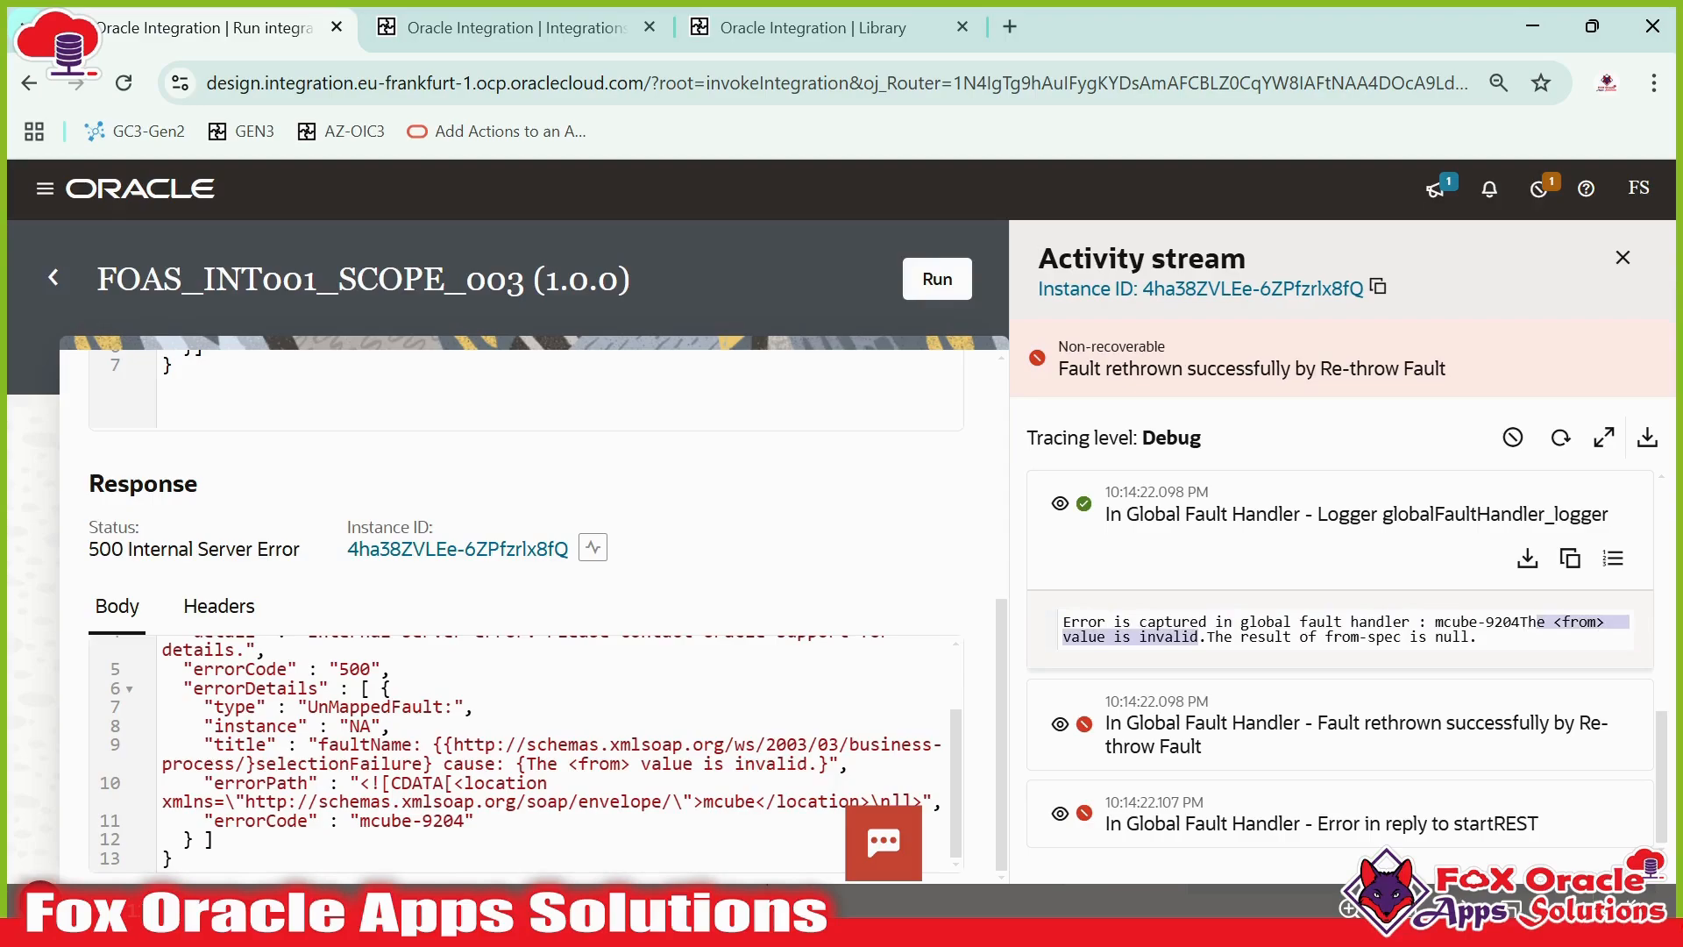
click(1231, 642)
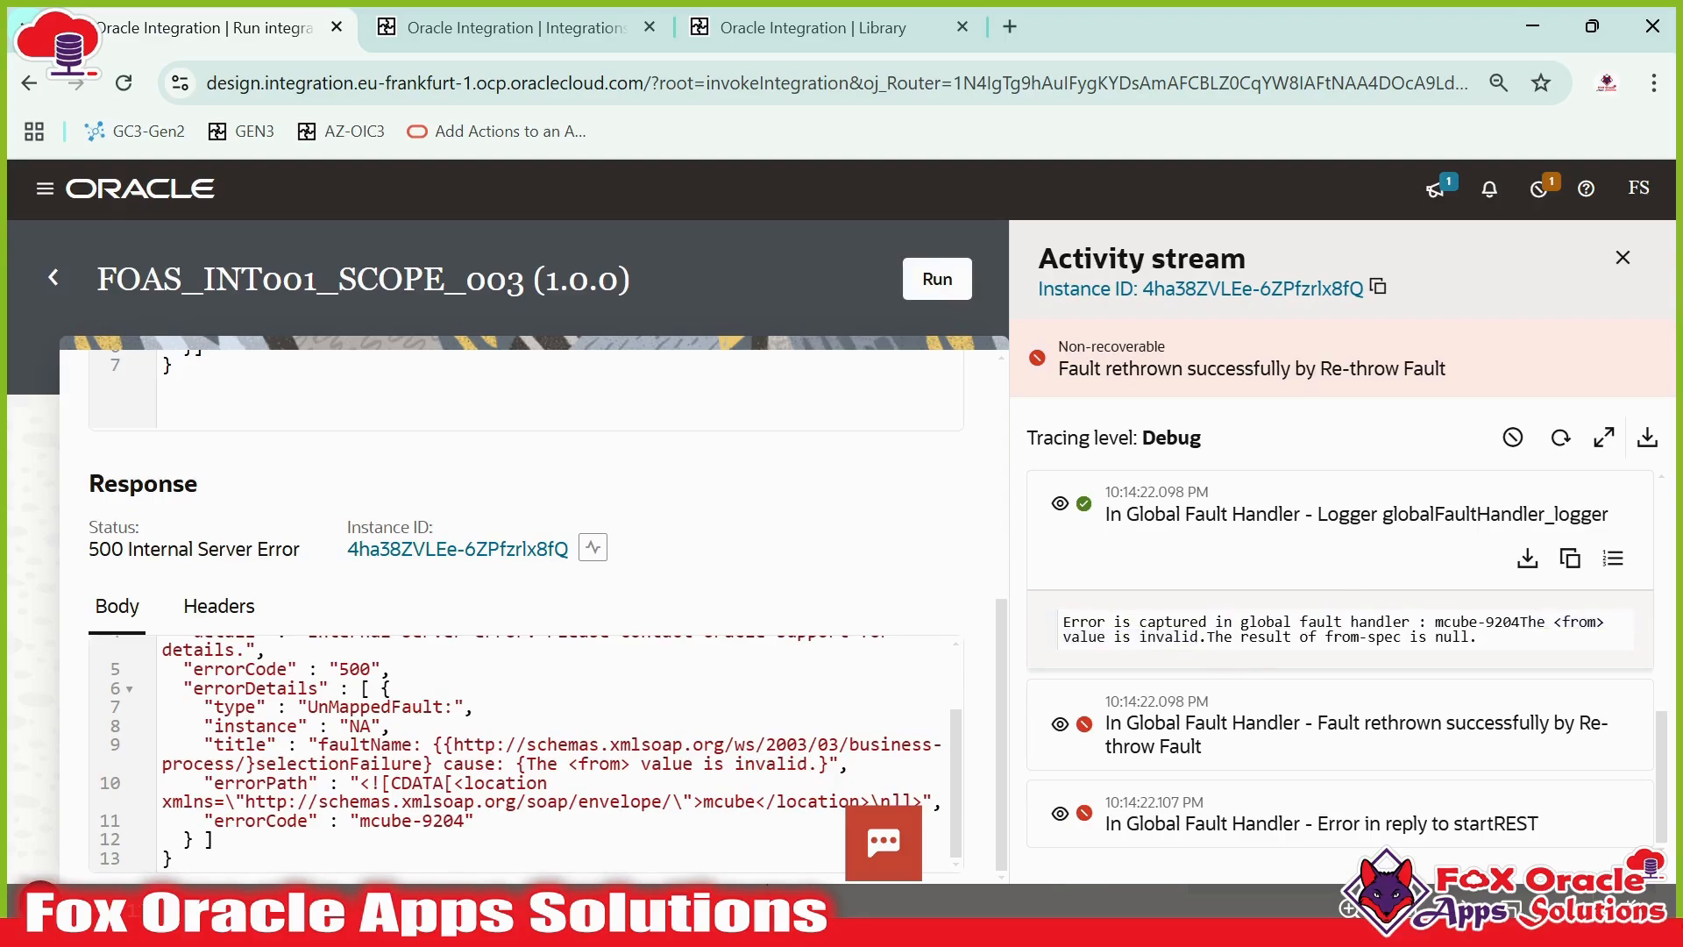
- Expand the Re-throw fault and Error in reply to startREST entries and review their summary and payload
click(1070, 735)
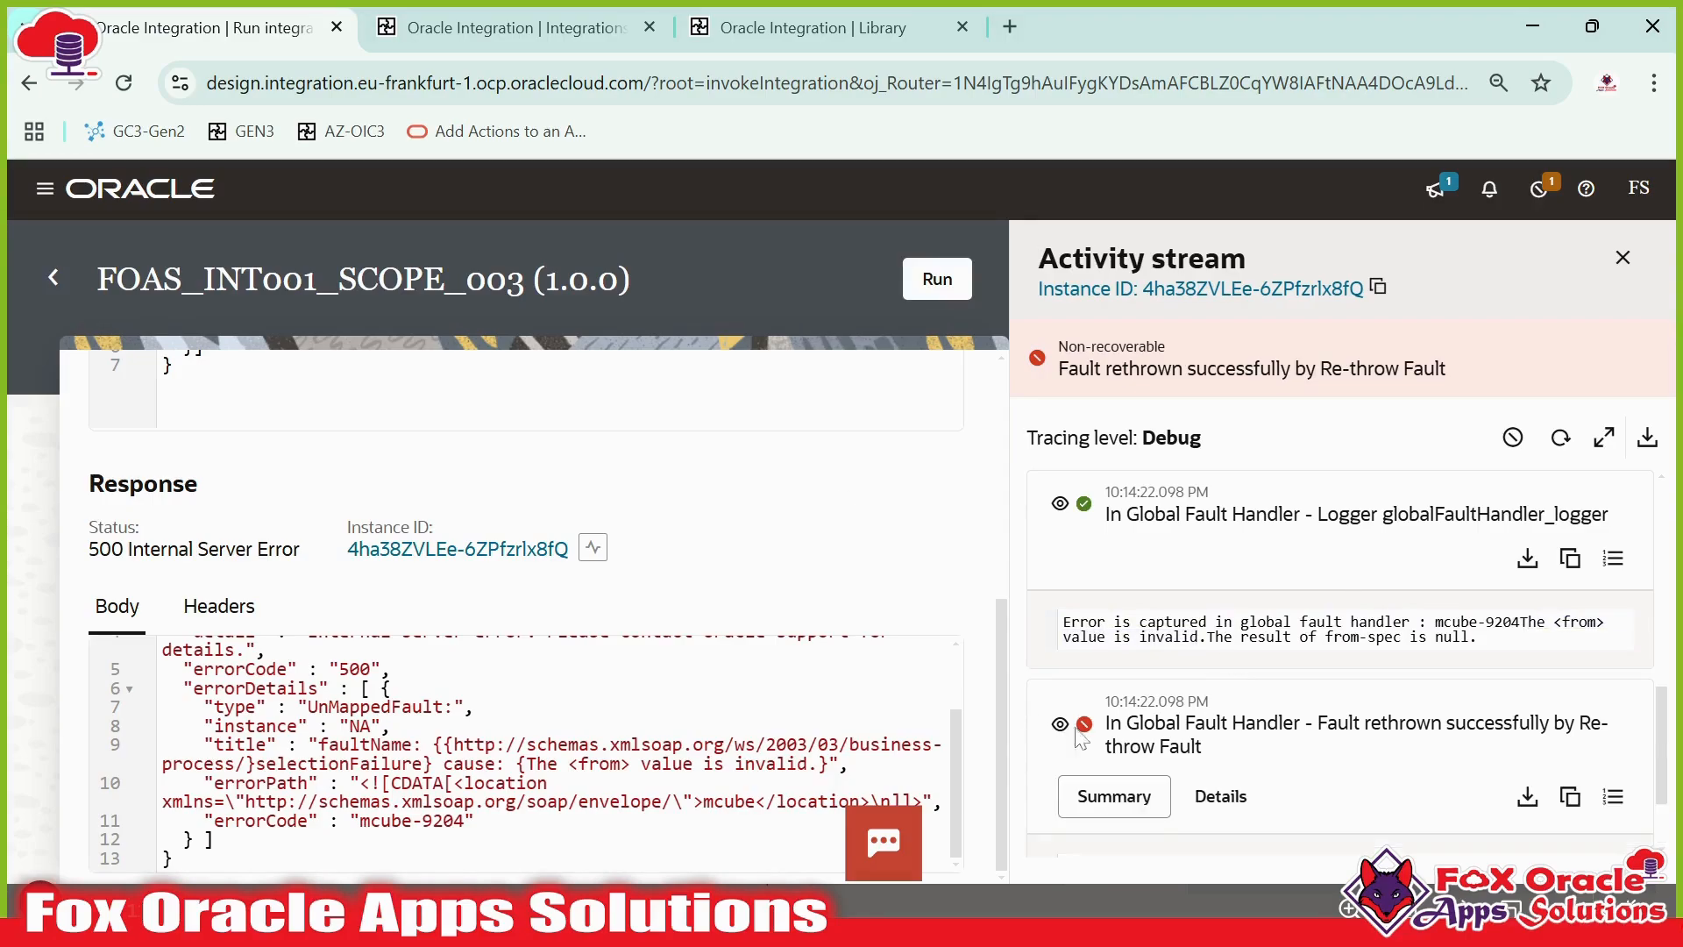
scroll(1289, 719, down, 2)
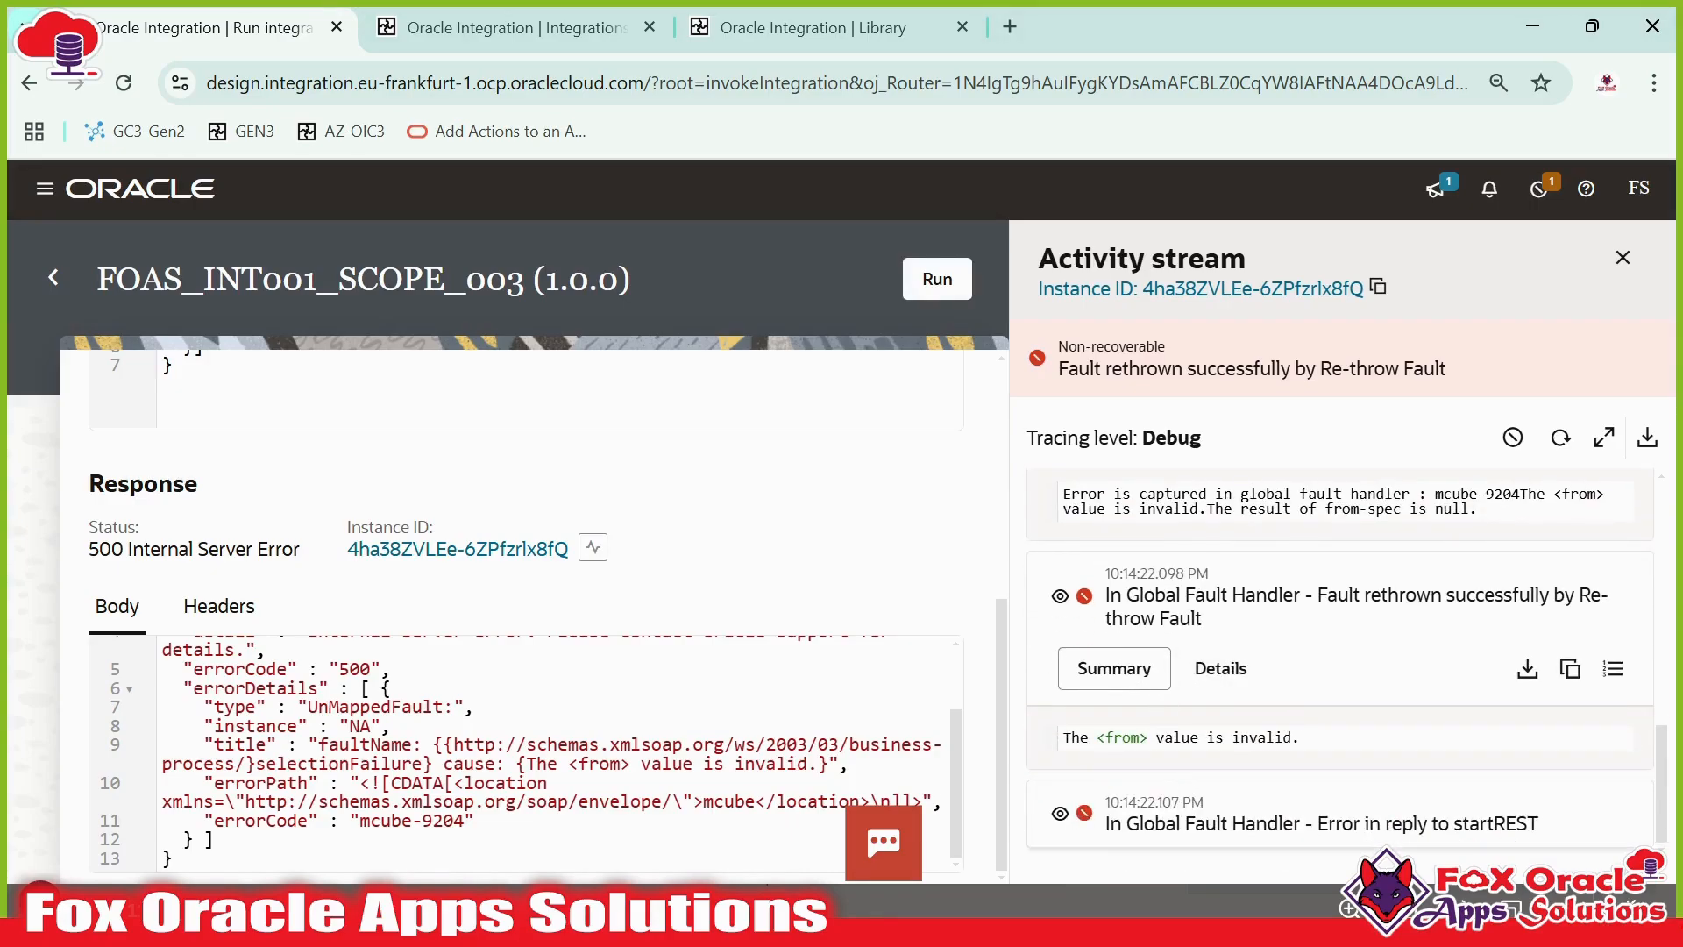
click(1071, 813)
click(1223, 756)
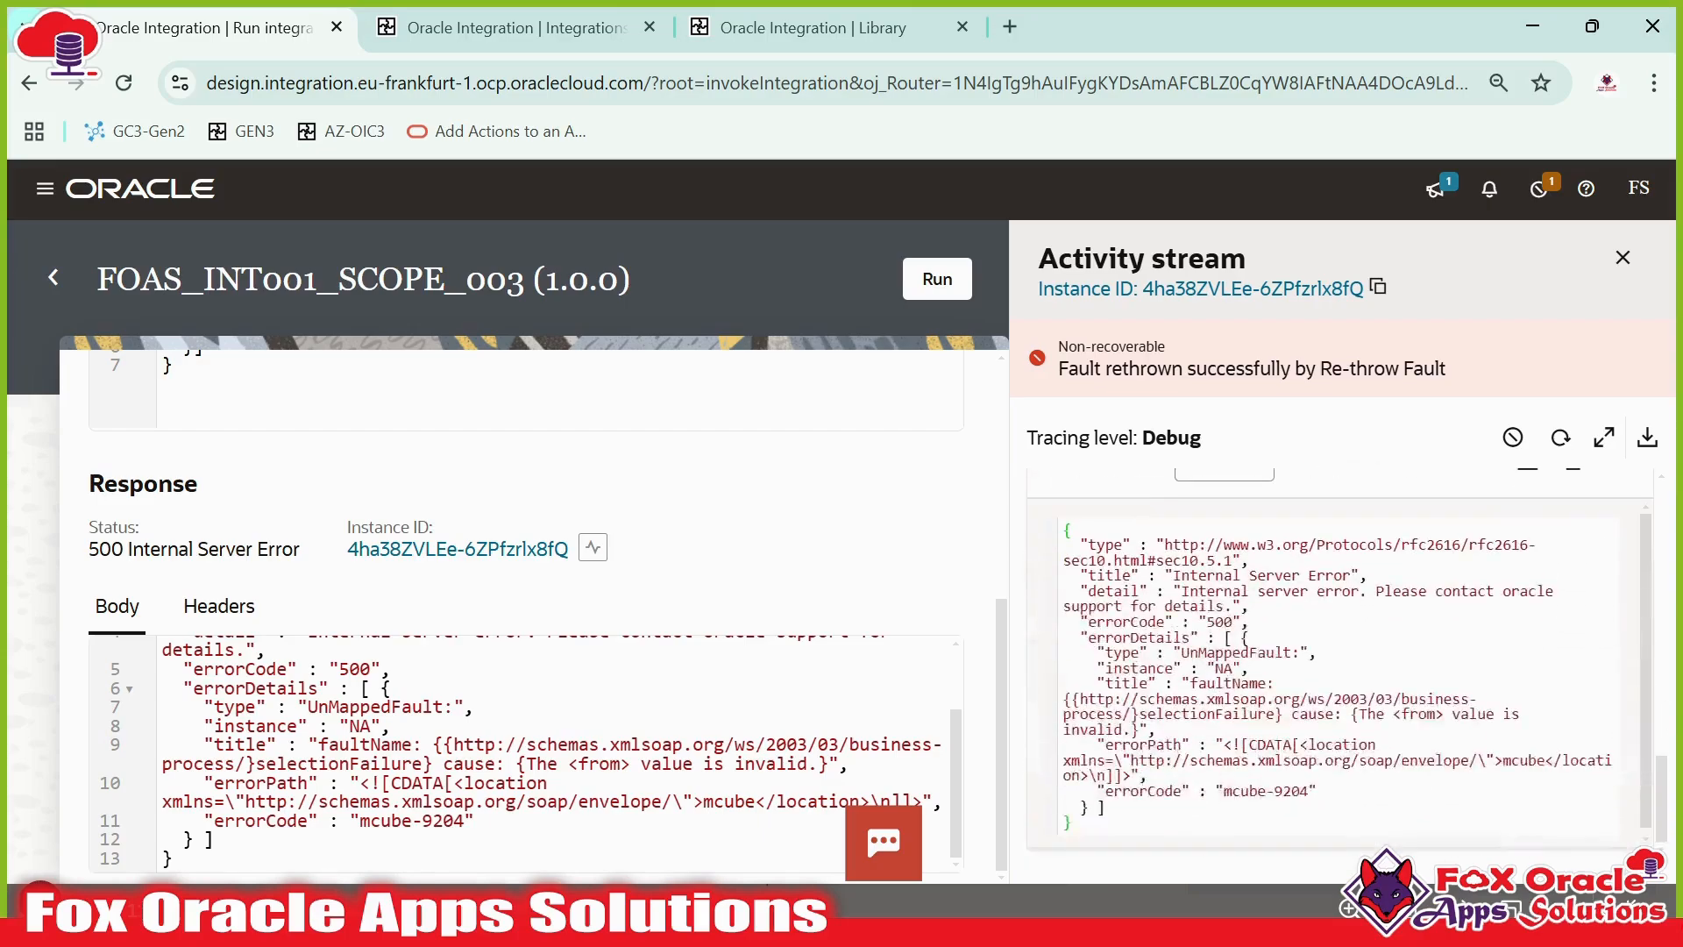
scroll(1280, 718, up, 1)
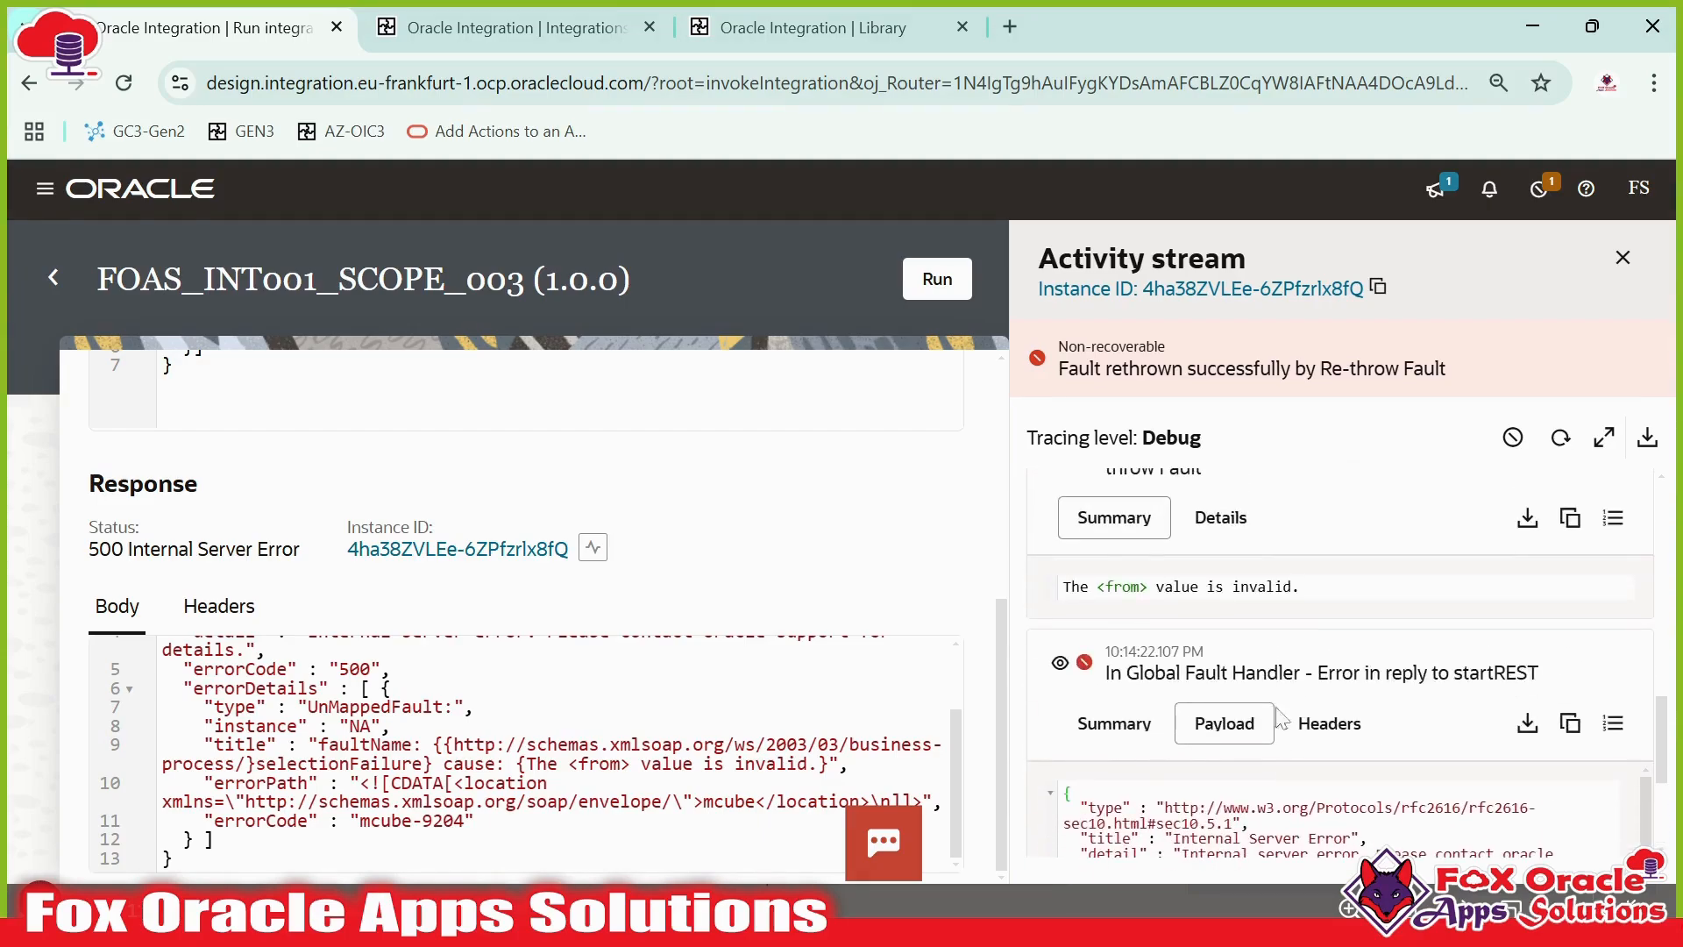
scroll(1280, 719, down, 2)
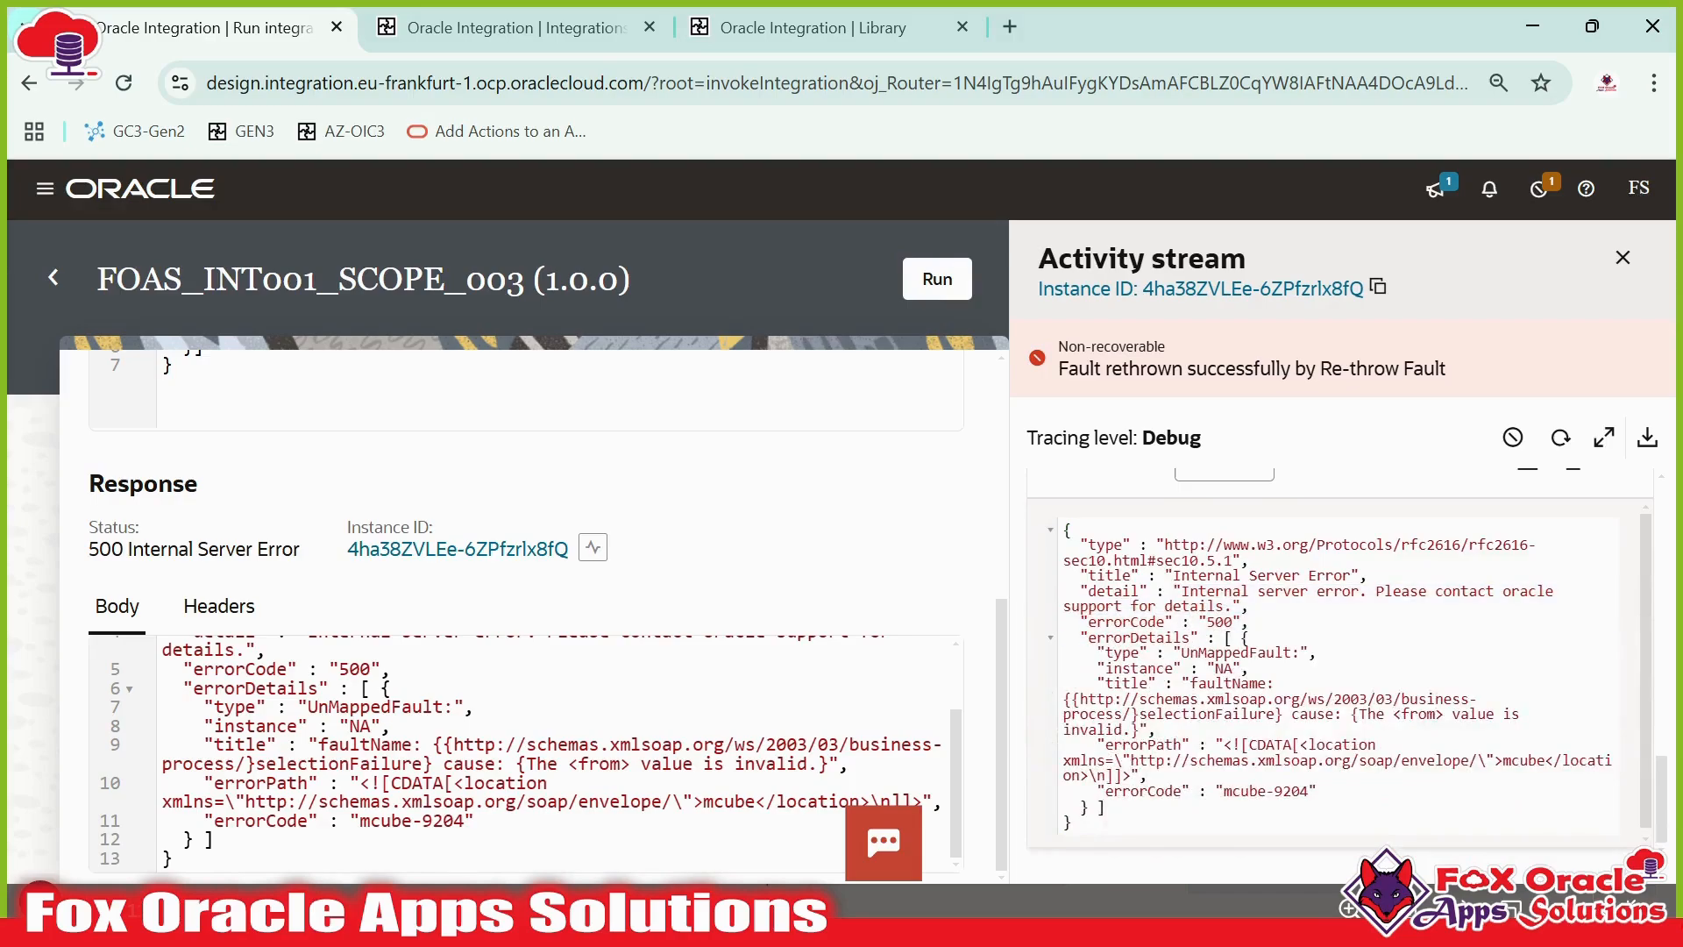
double_click(1139, 639)
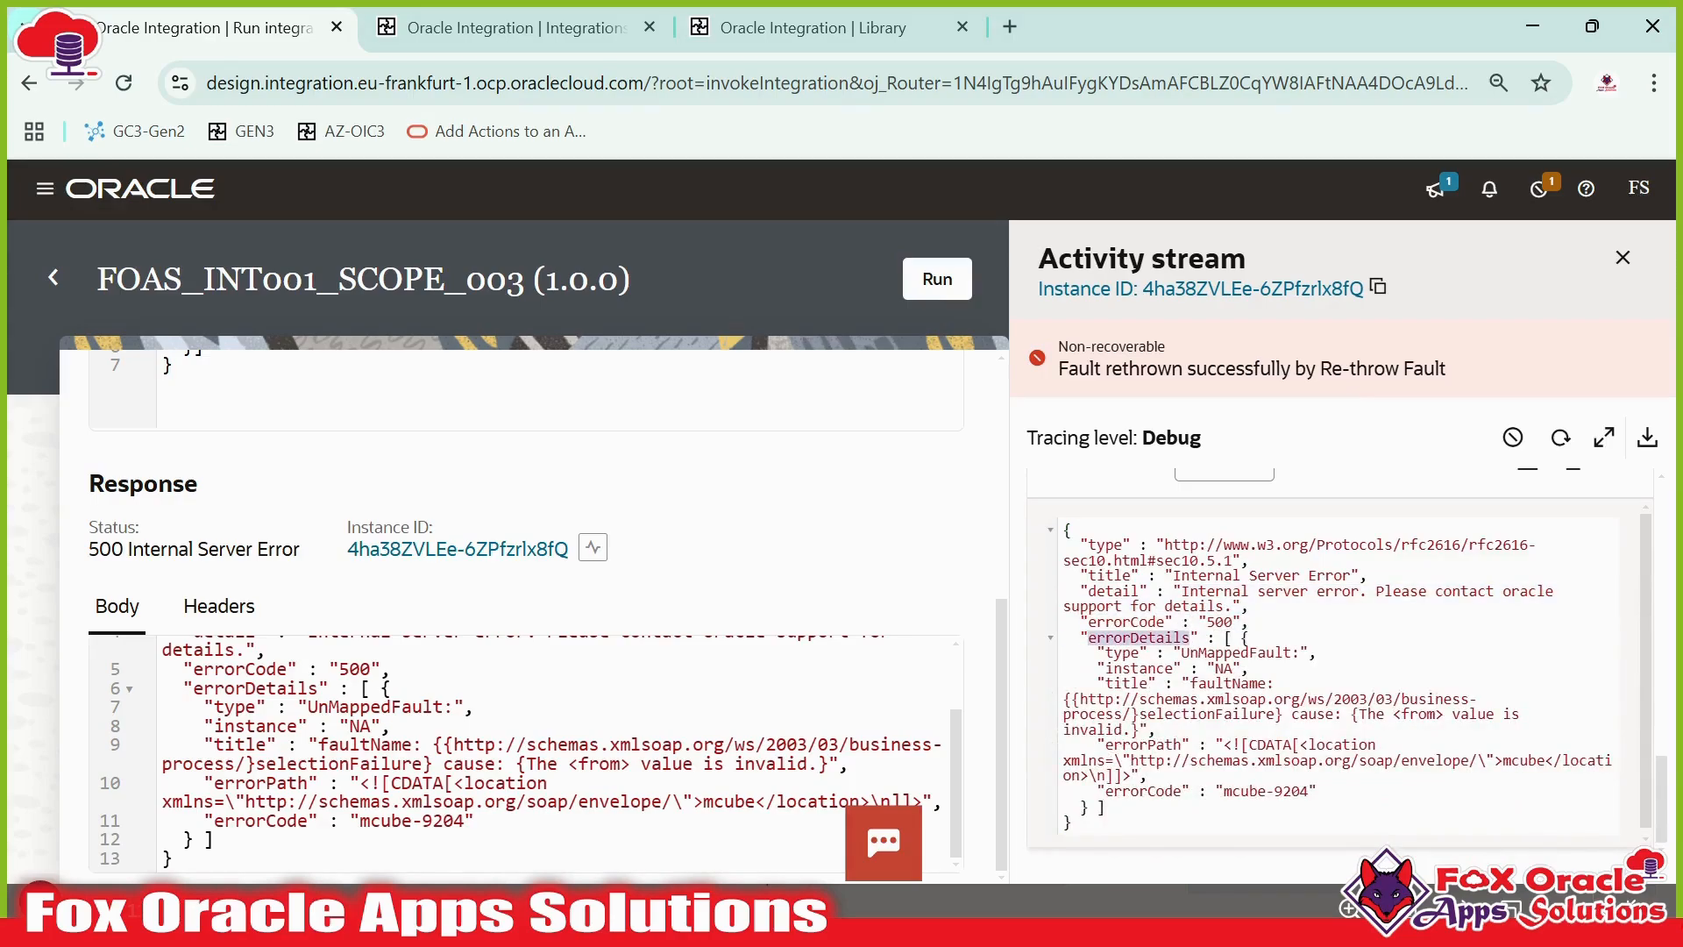
- Highlight the errorDetails section of the logged fault message and scroll back up through the activity stream
drag(1098, 653, 1273, 684)
click(1273, 684)
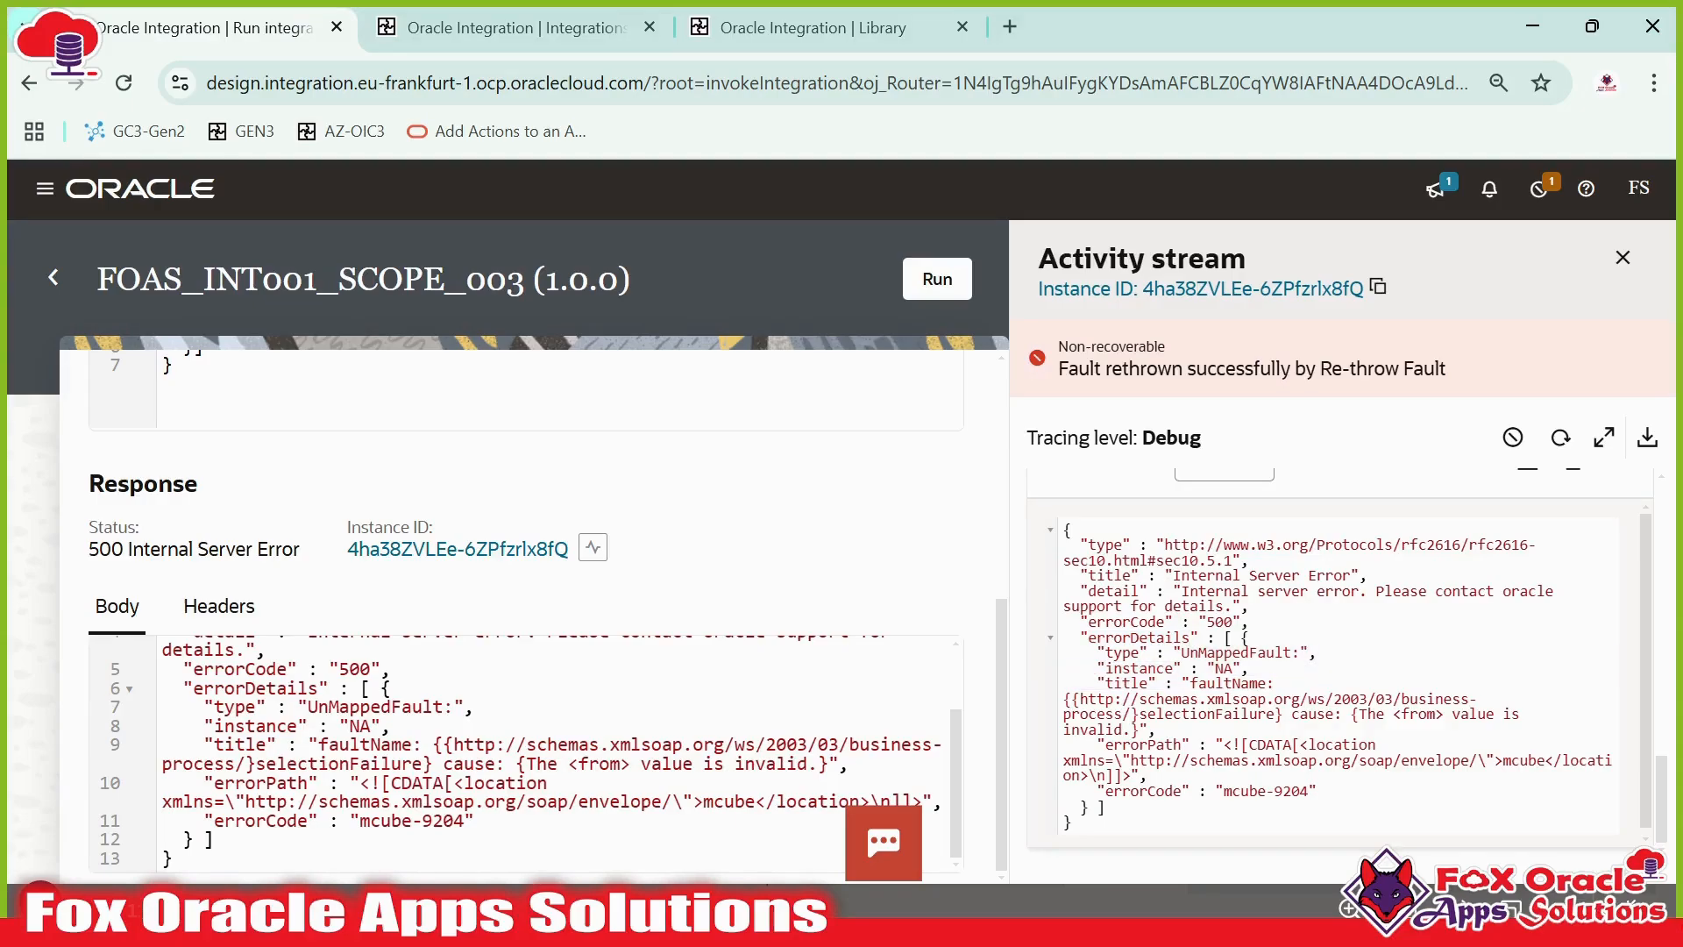
scroll(1341, 667, up, 10)
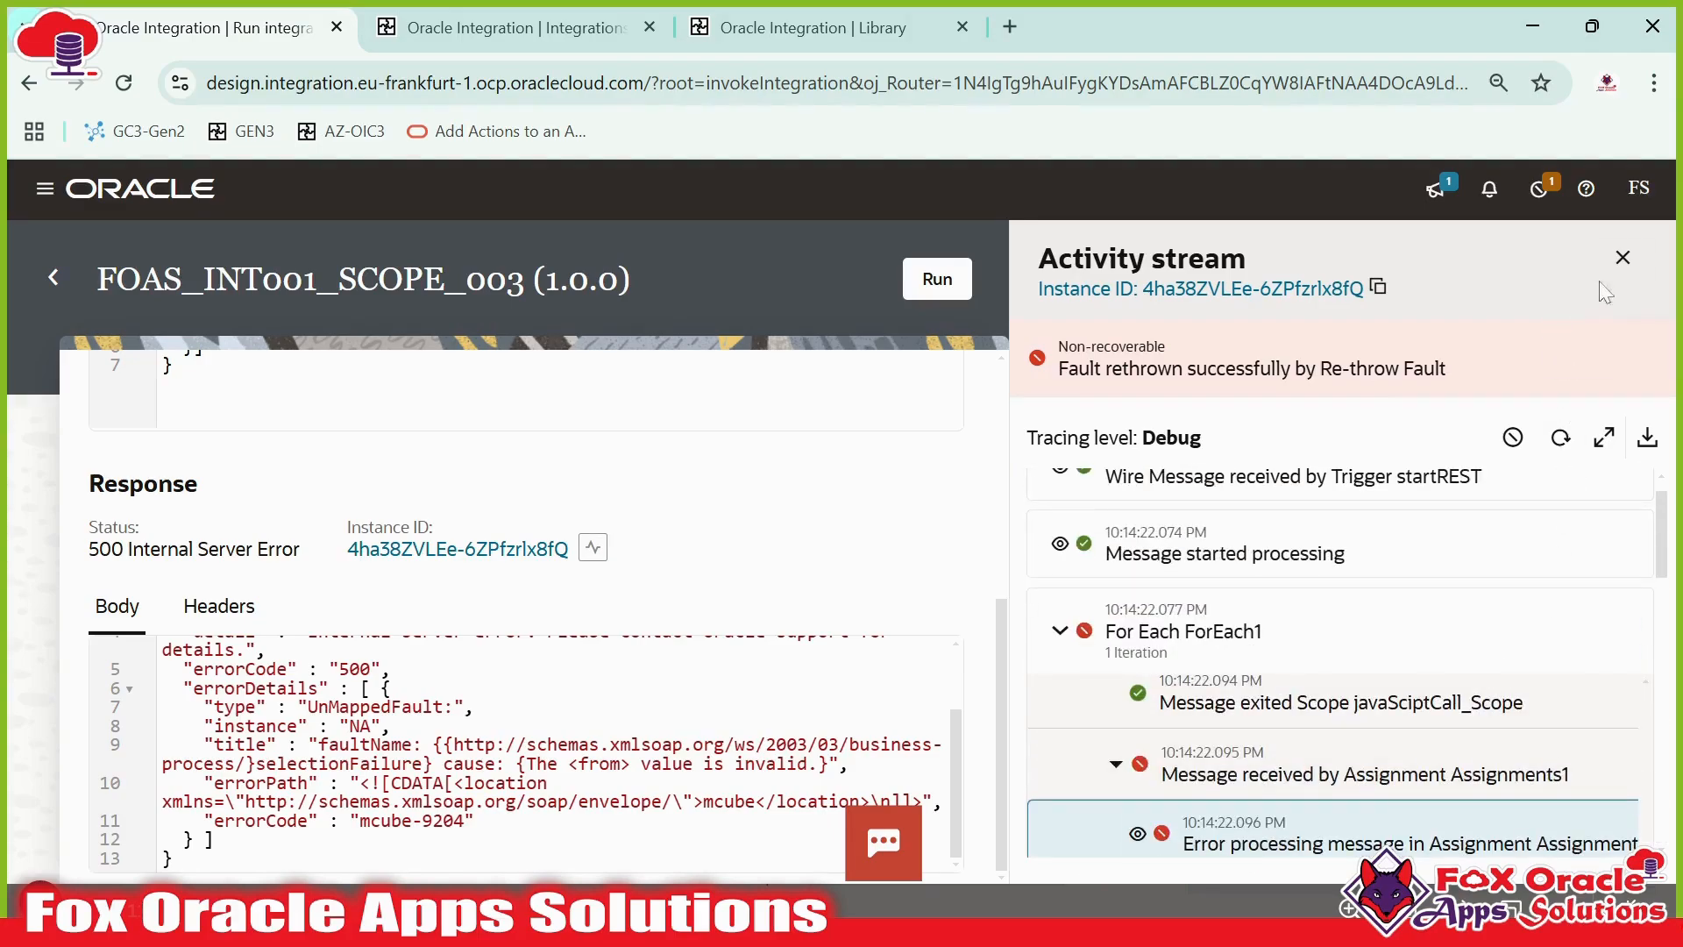
- Close the activity stream and return from the run page to the Integrations list
click(1622, 258)
click(53, 277)
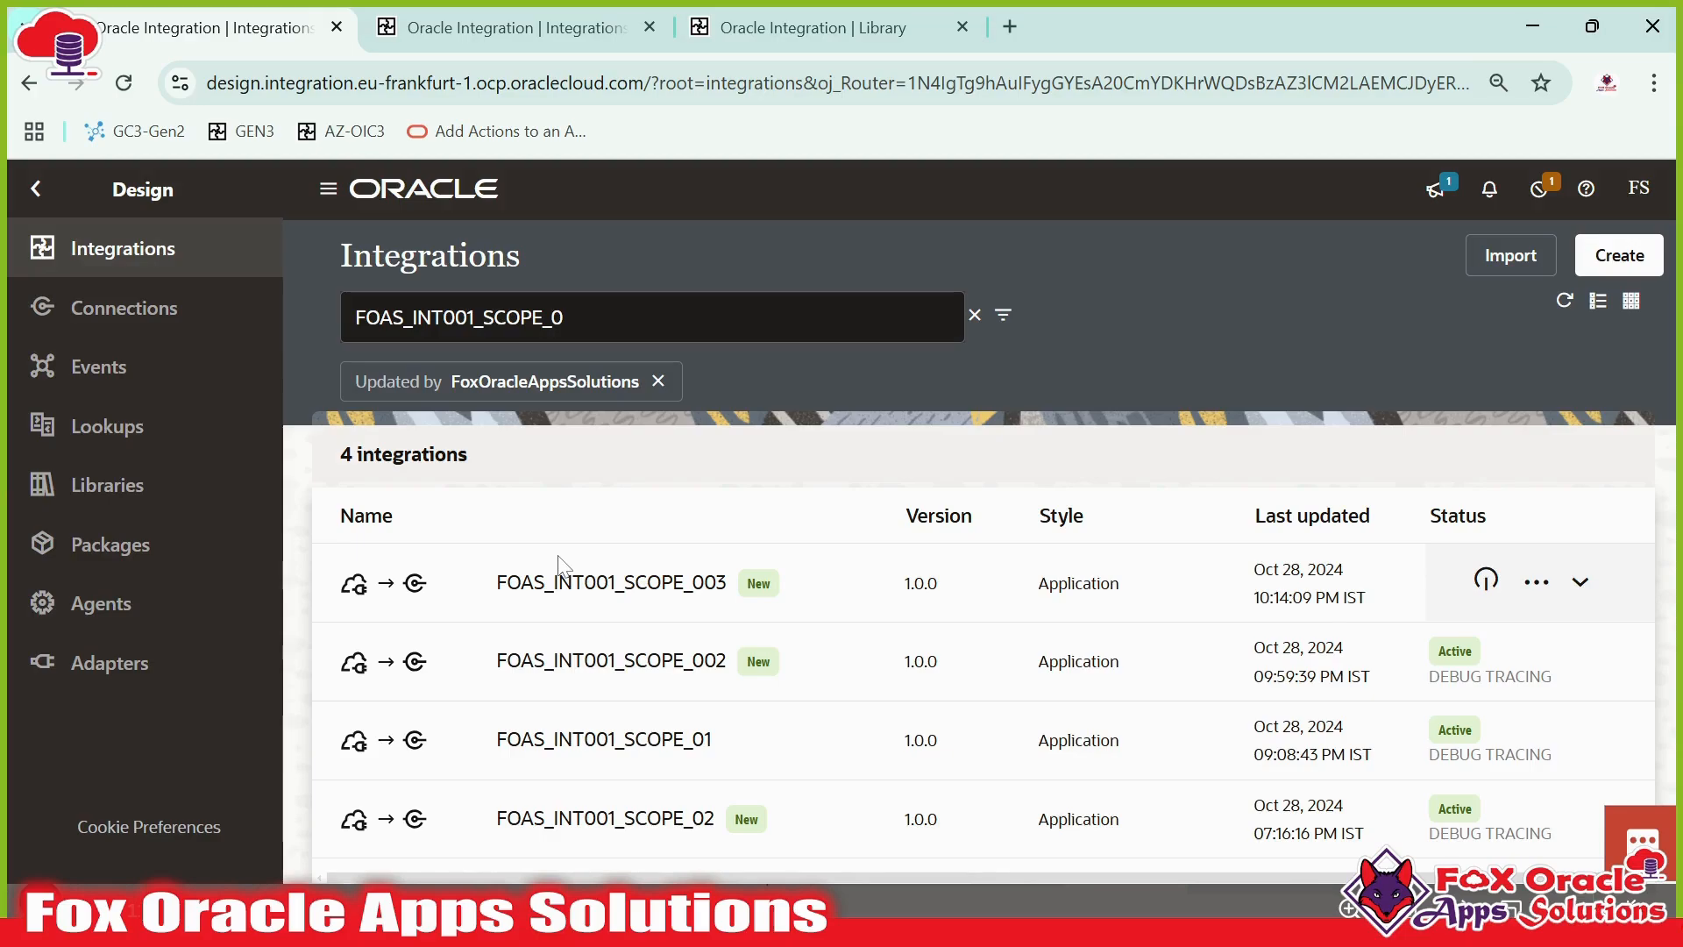
- Switch to the Day 12 - OIC Session presentation window
key(alt+Tab)
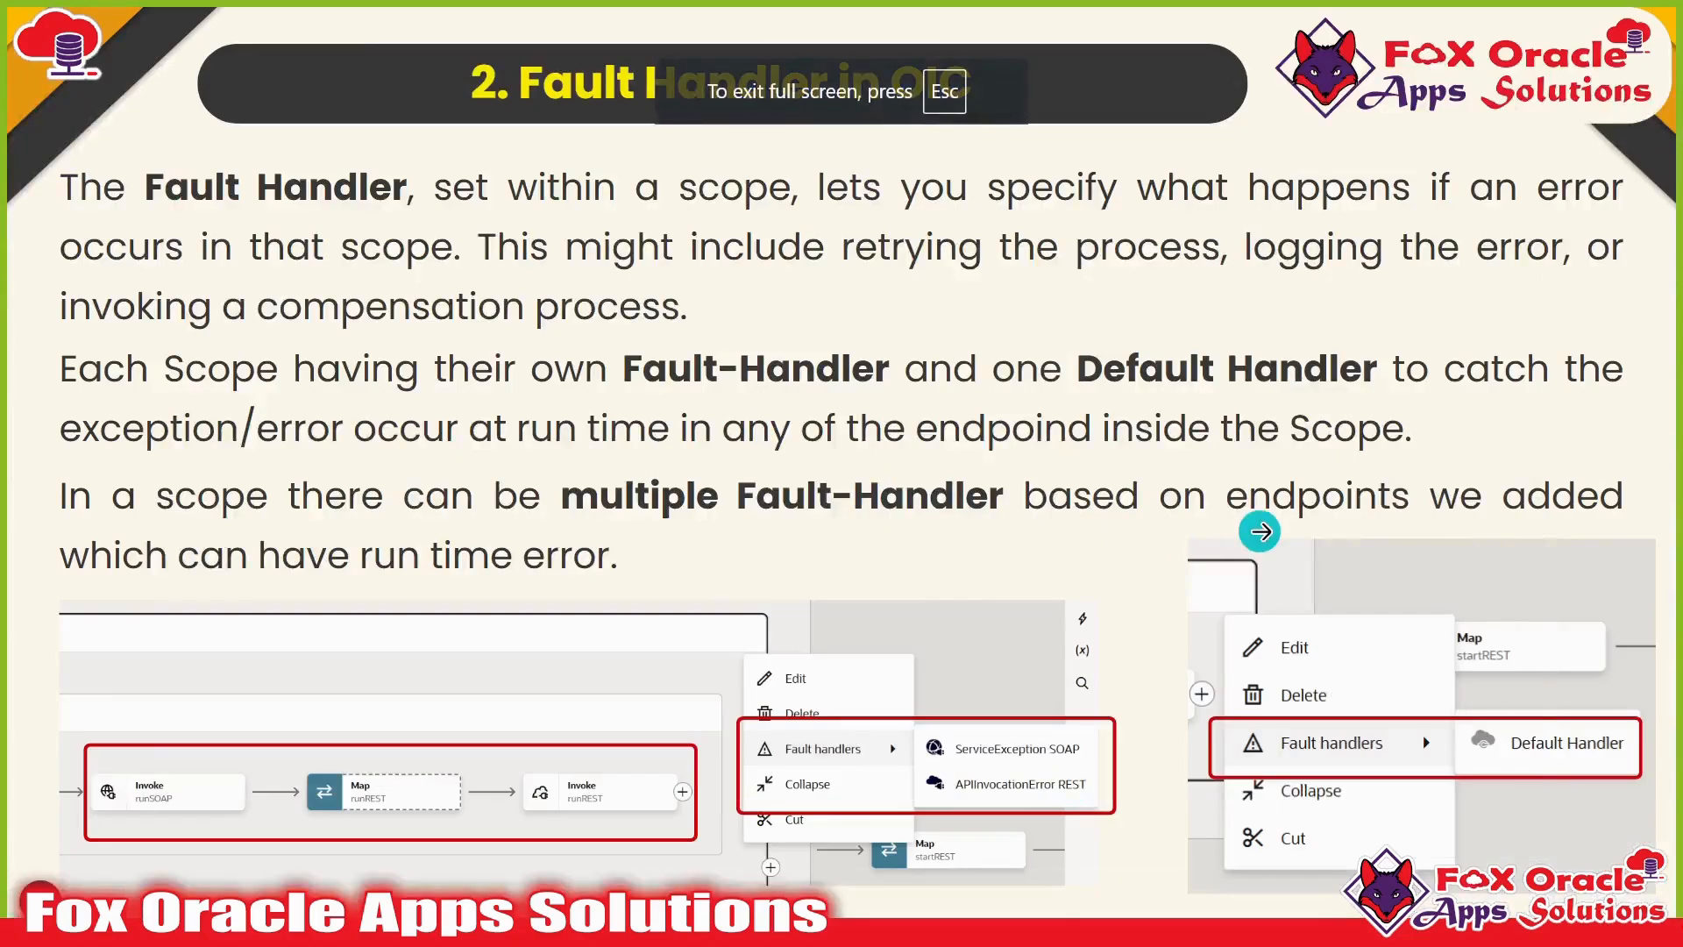
click(1260, 532)
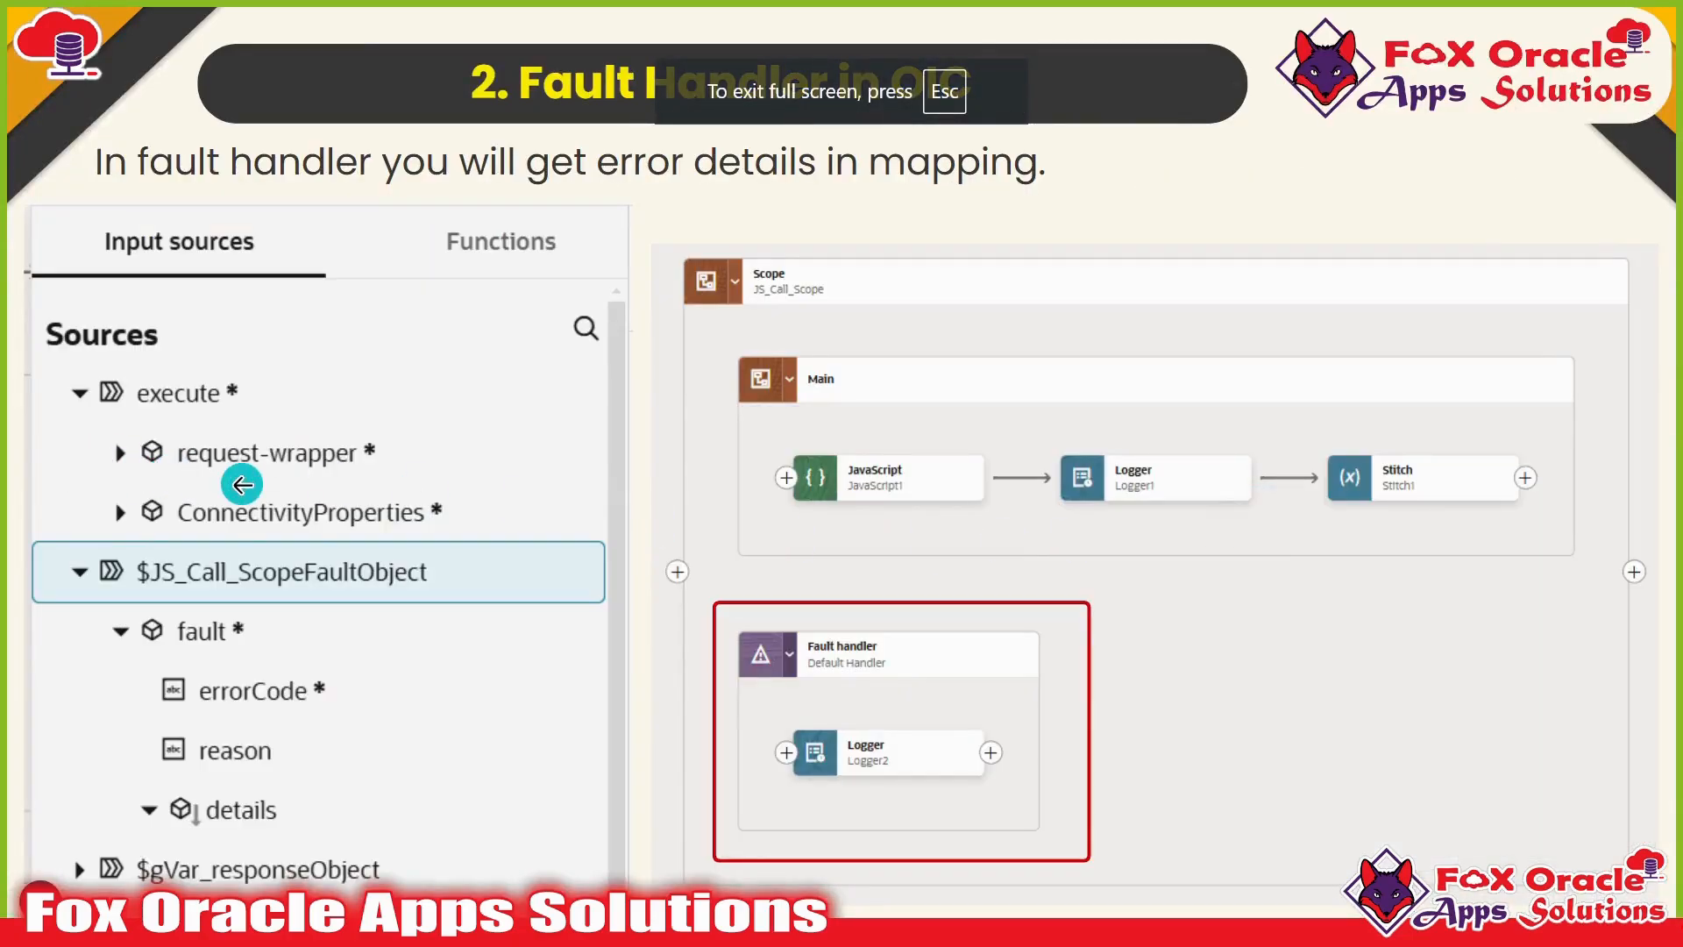
click(1204, 530)
click(1171, 529)
click(1271, 530)
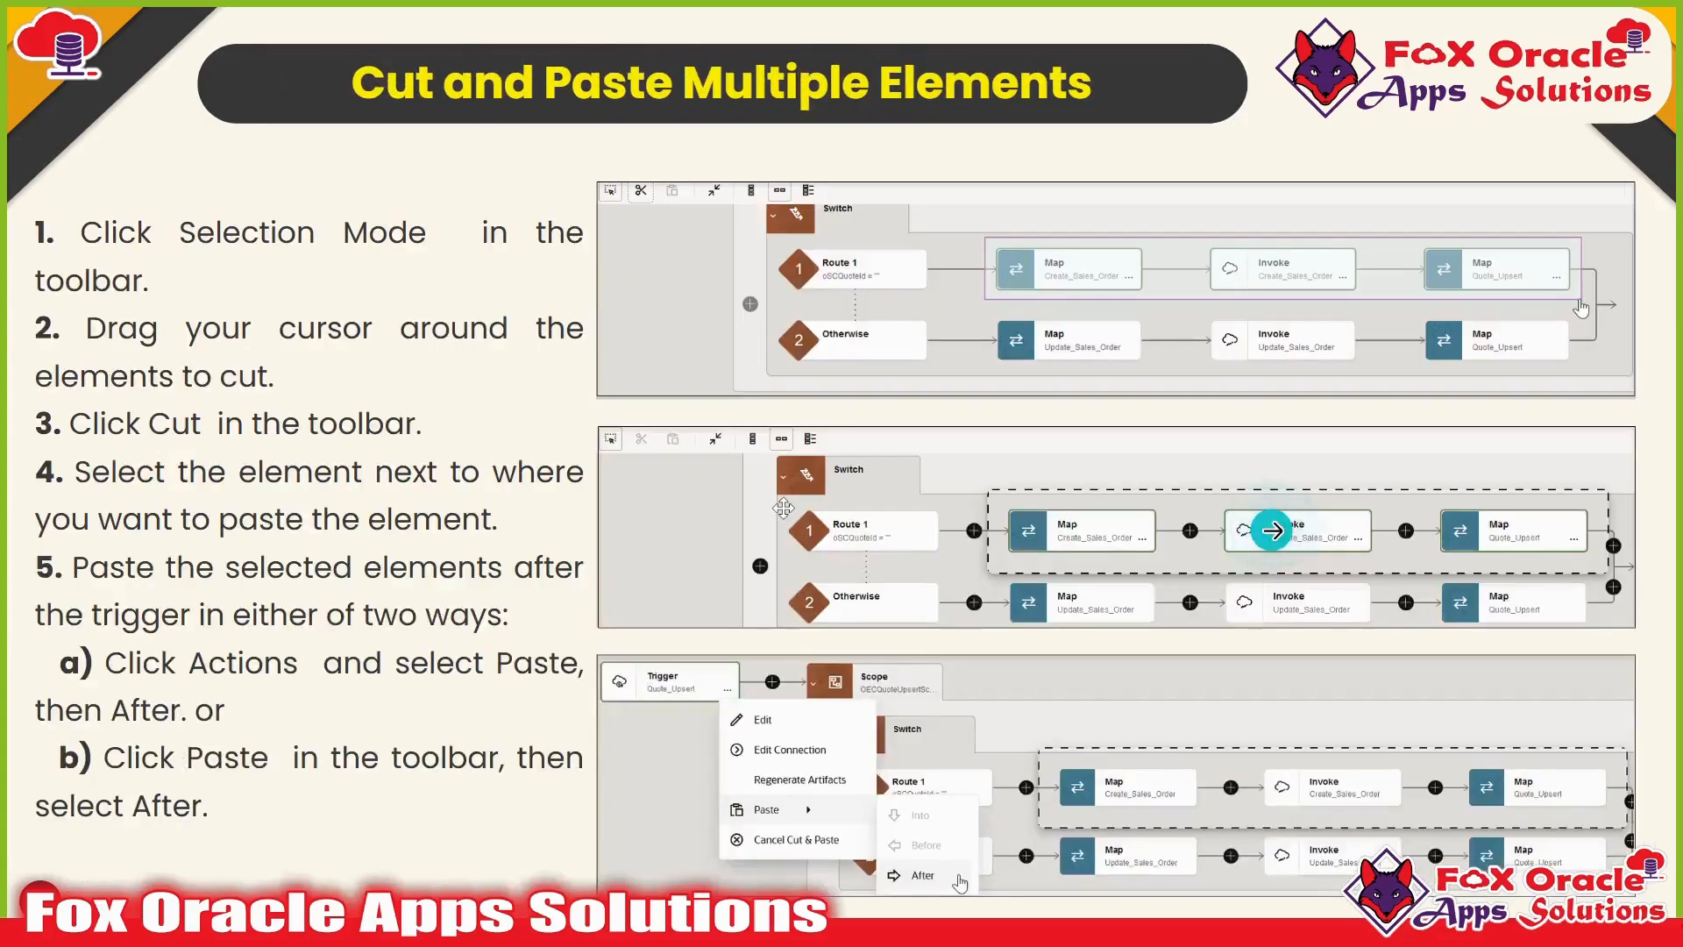
click(1270, 529)
click(1273, 530)
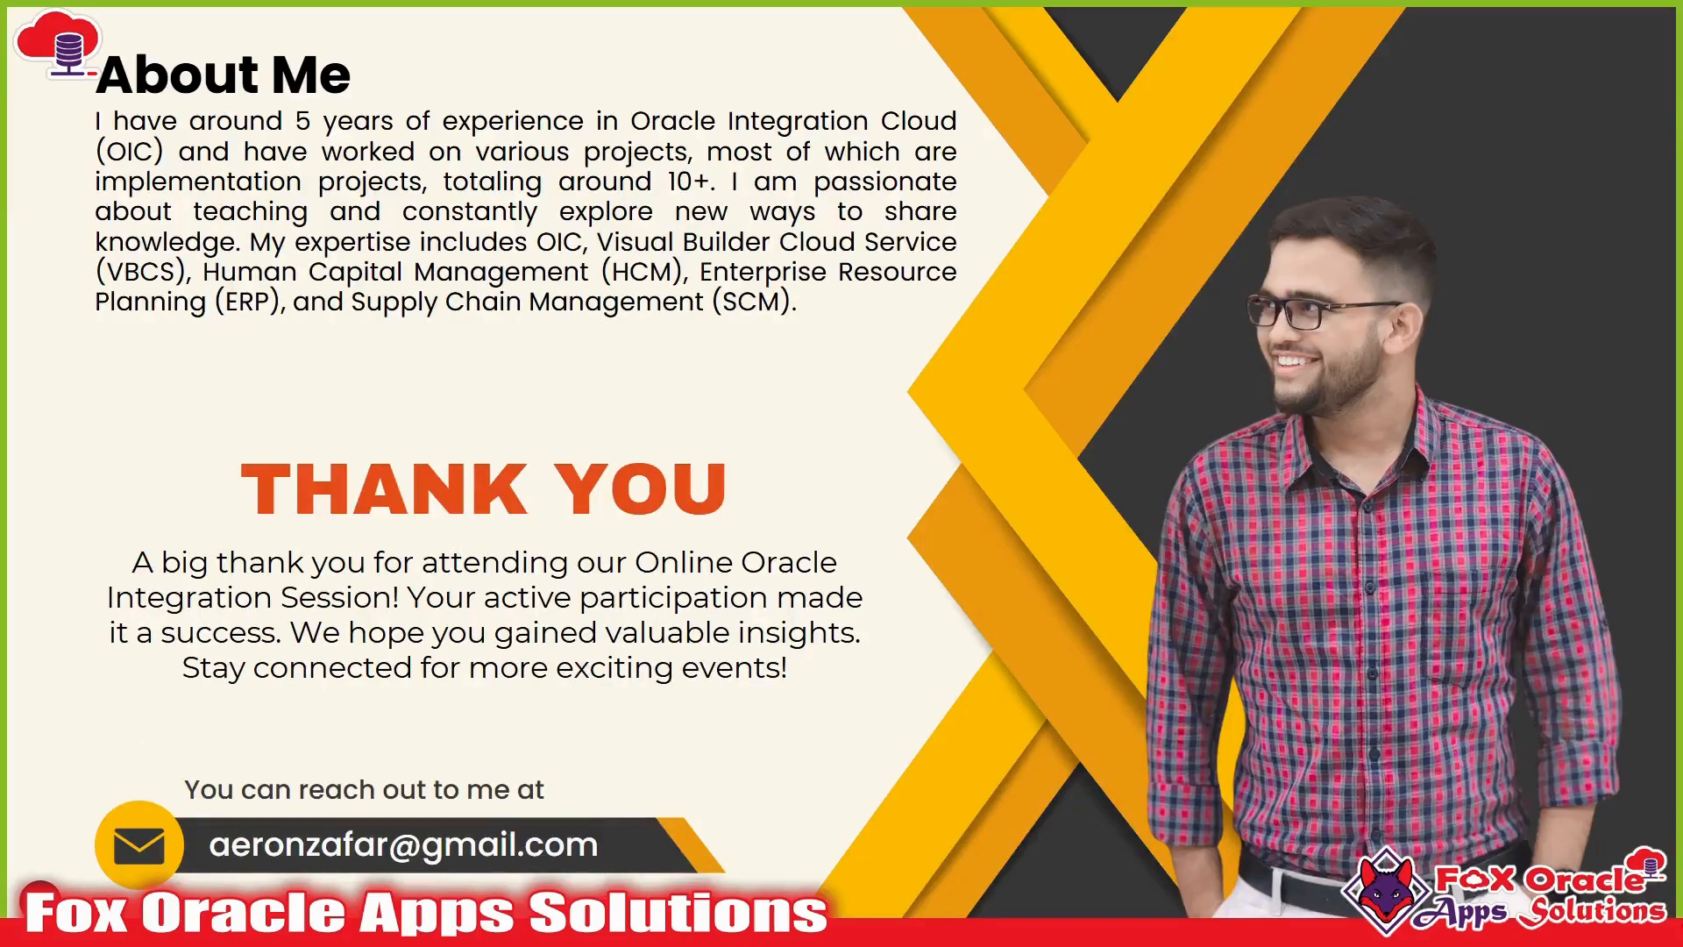
click(1402, 487)
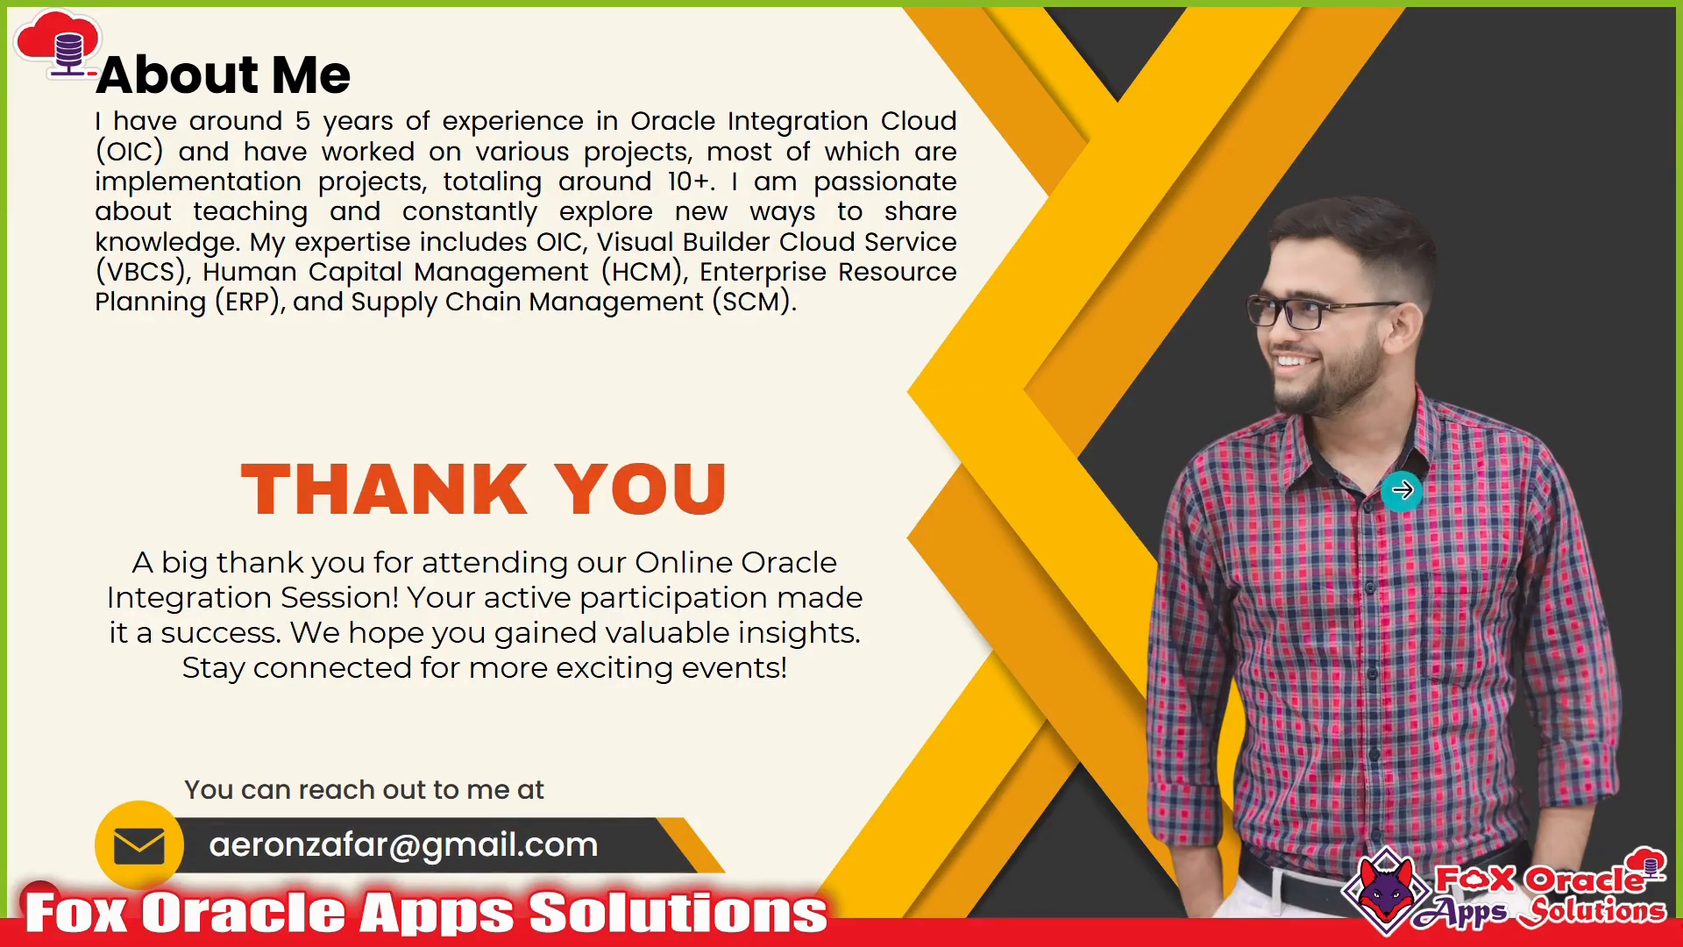